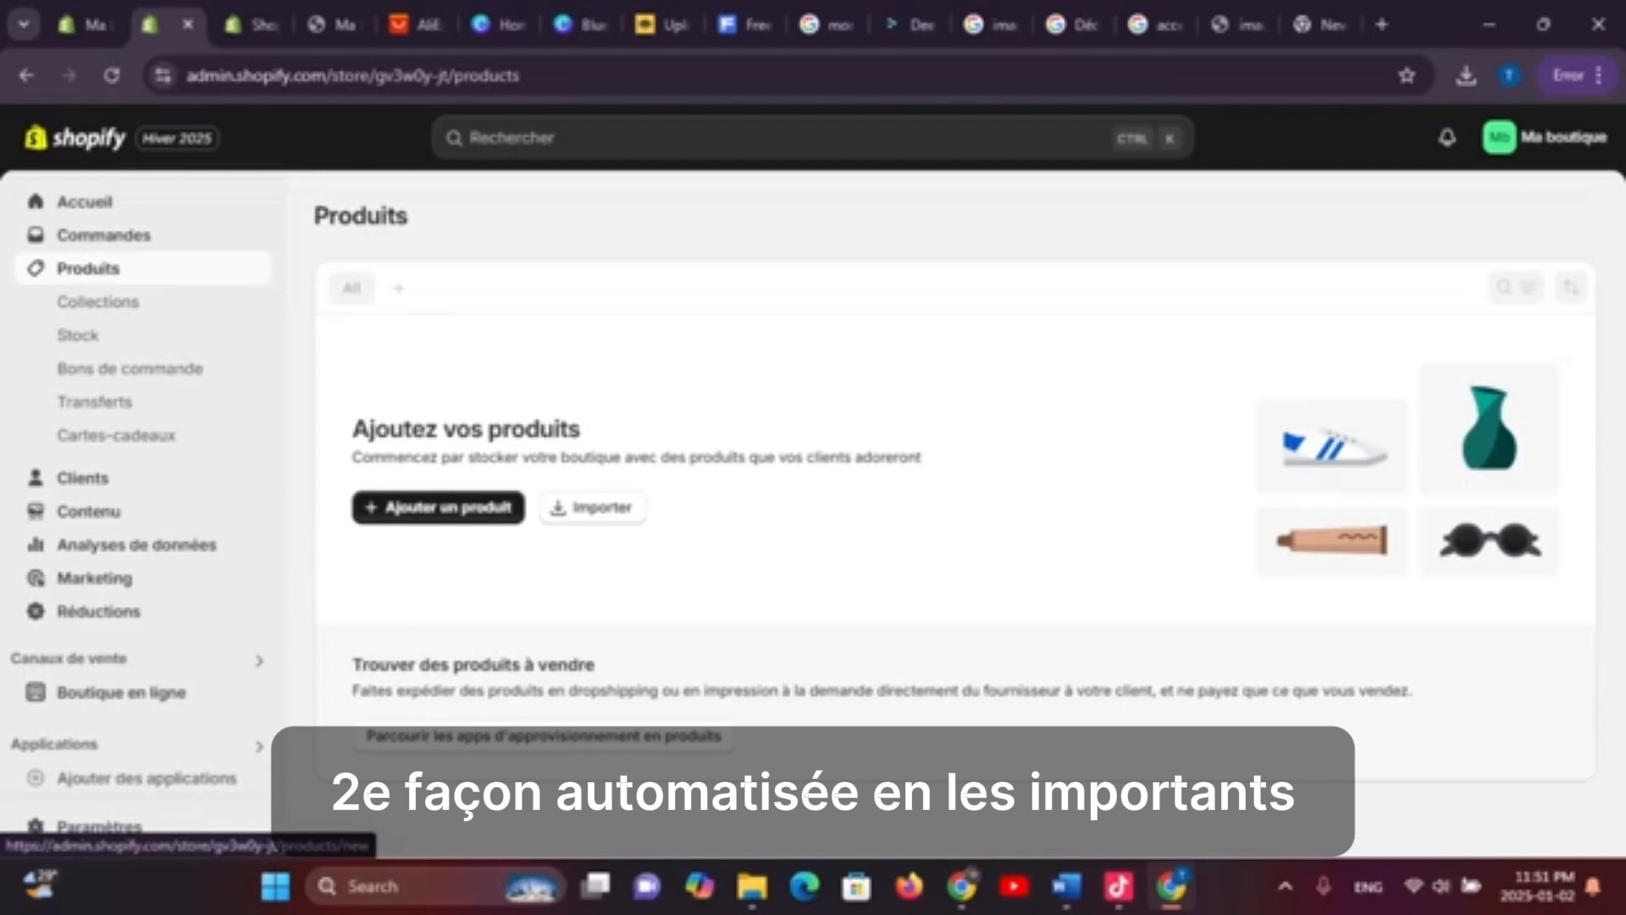
Look at the CSV product import dialog, close it, and open a blank new-product form
click(593, 507)
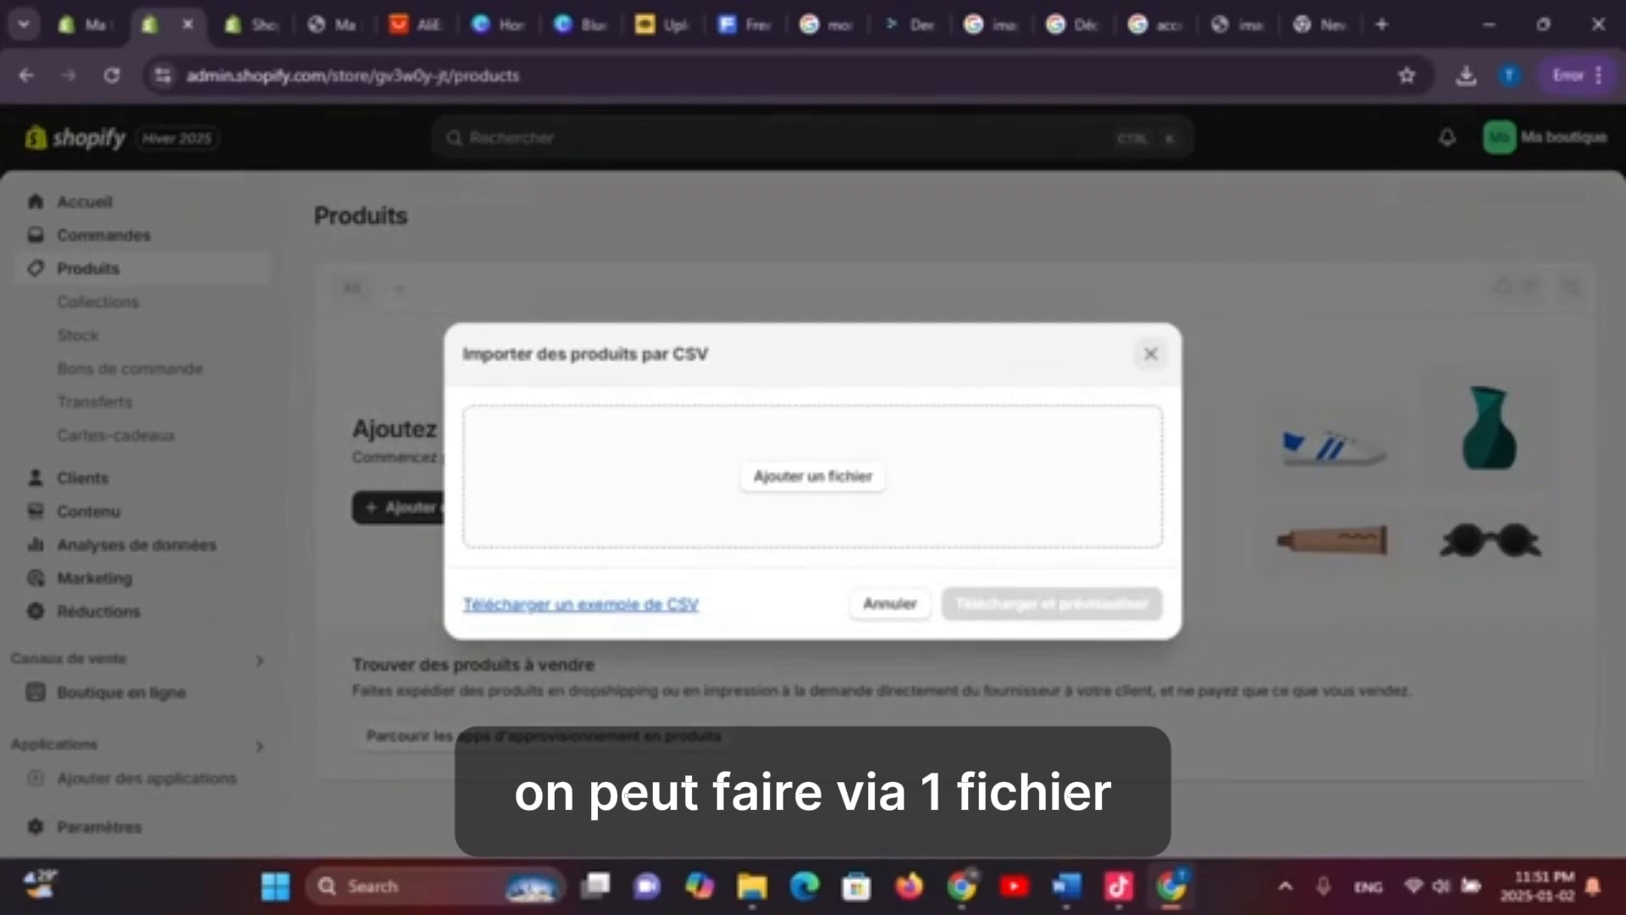
click(1150, 353)
click(438, 507)
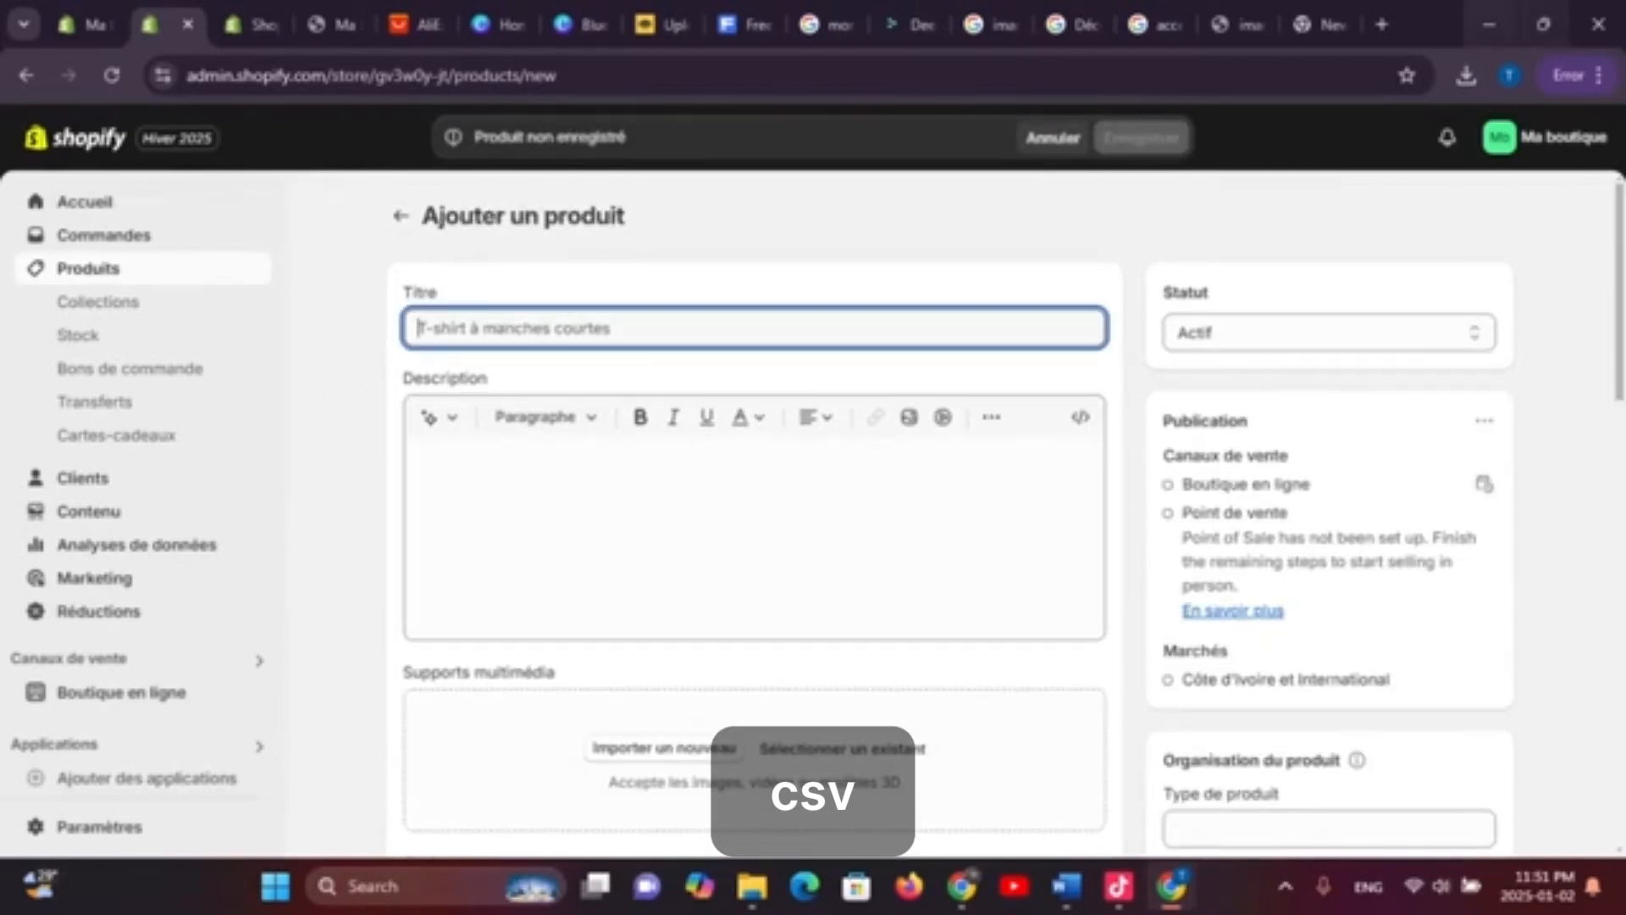
click(1382, 24)
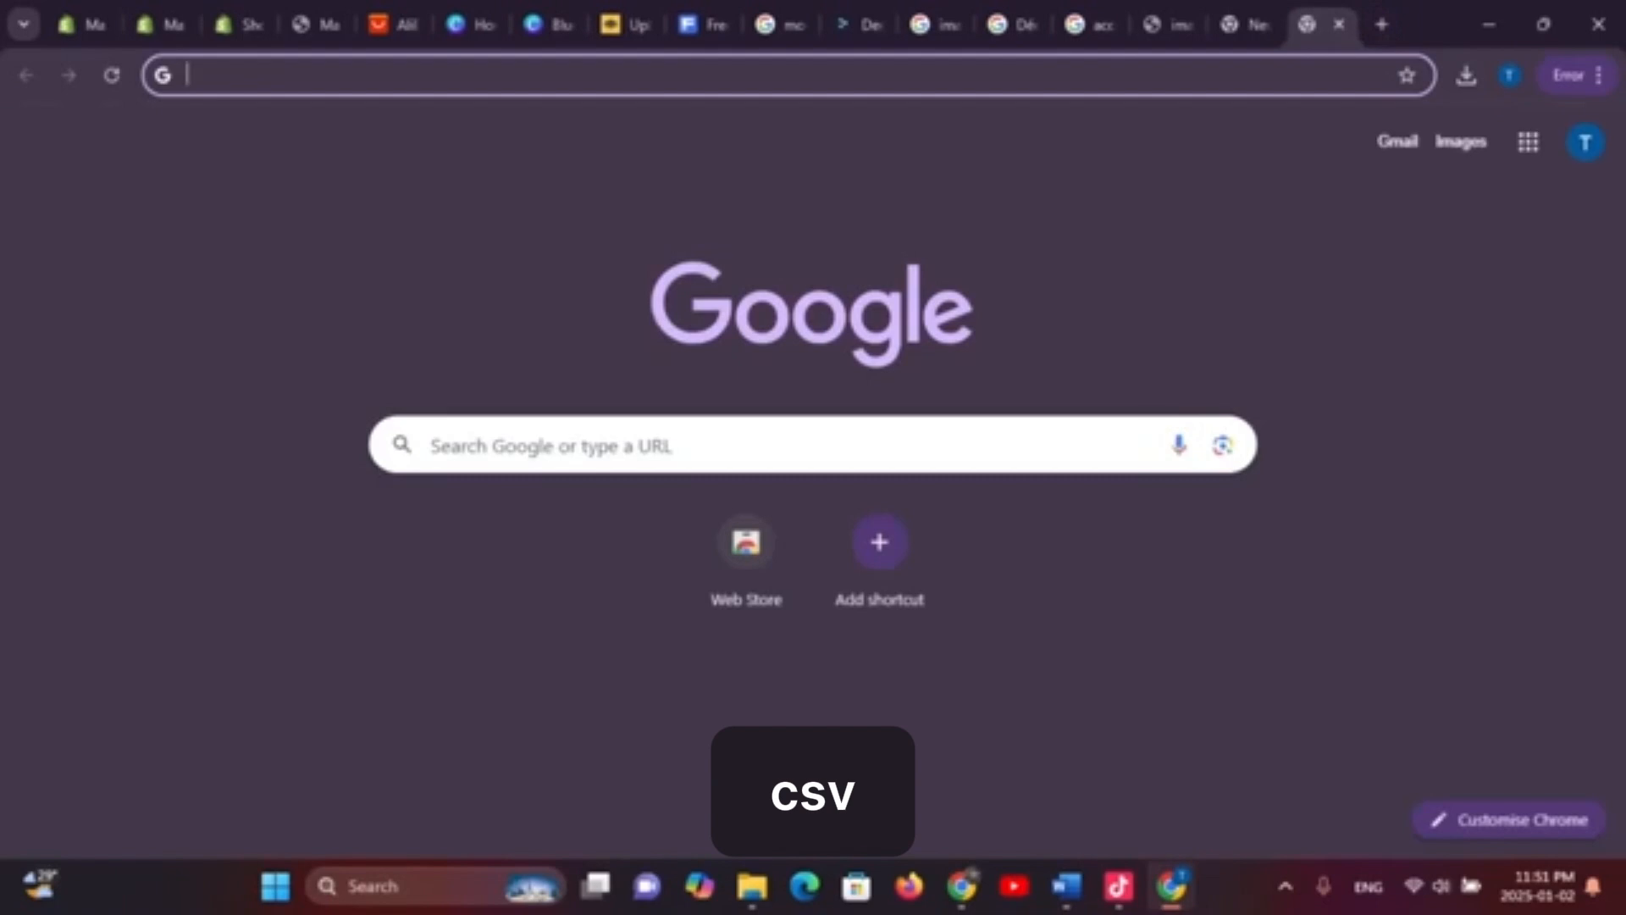
click(703, 24)
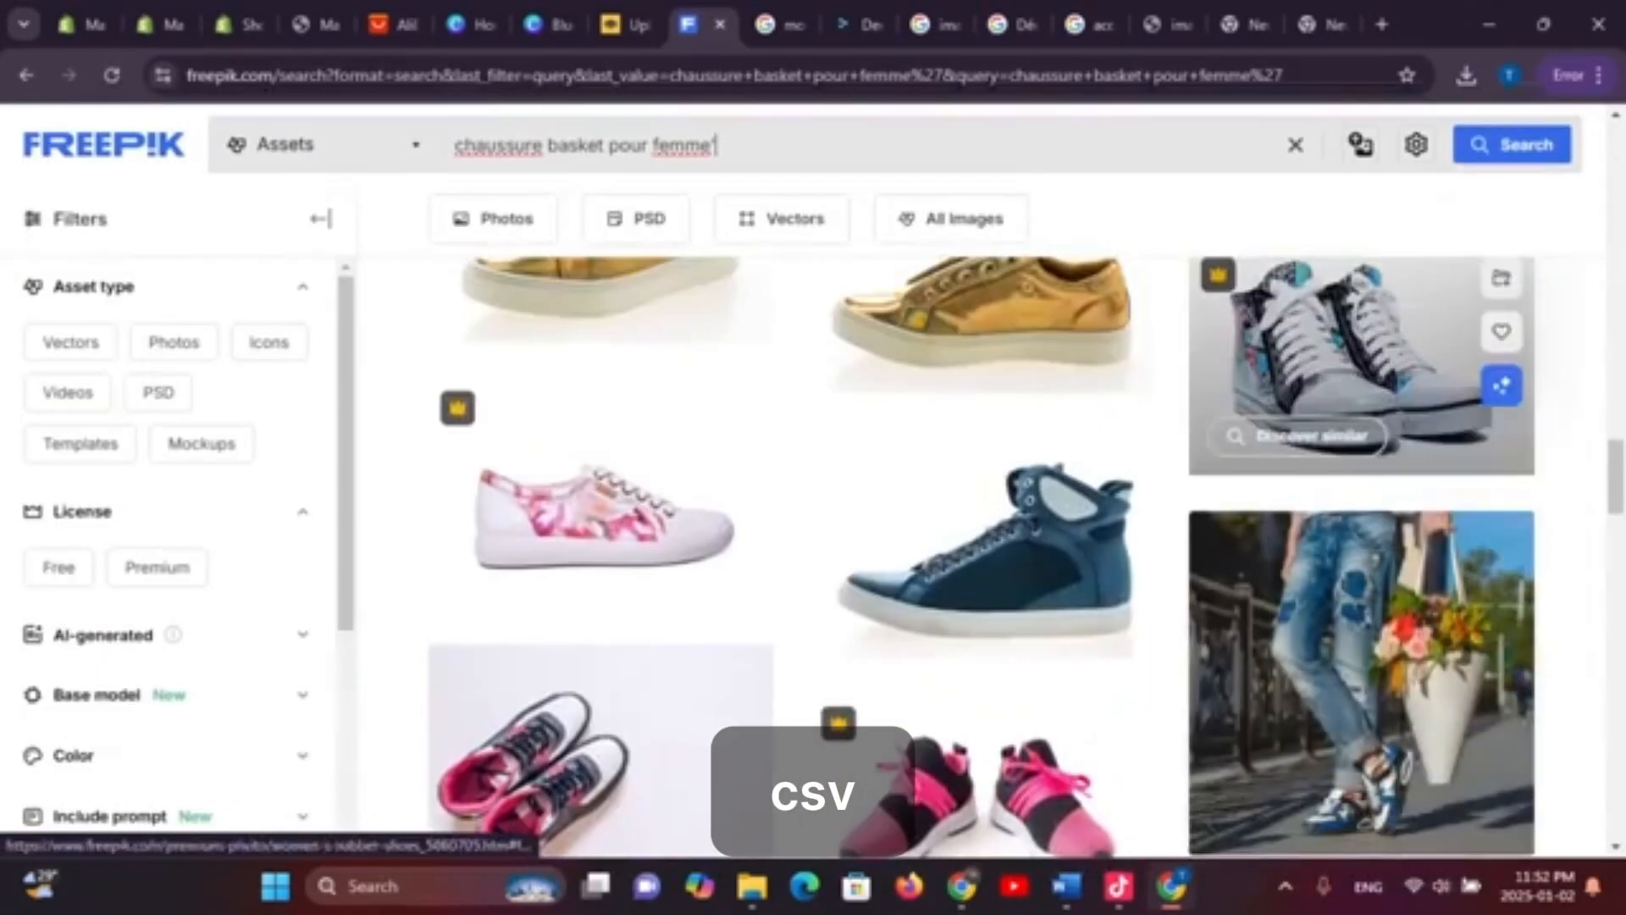
scroll(847, 508, down, 5)
click(926, 545)
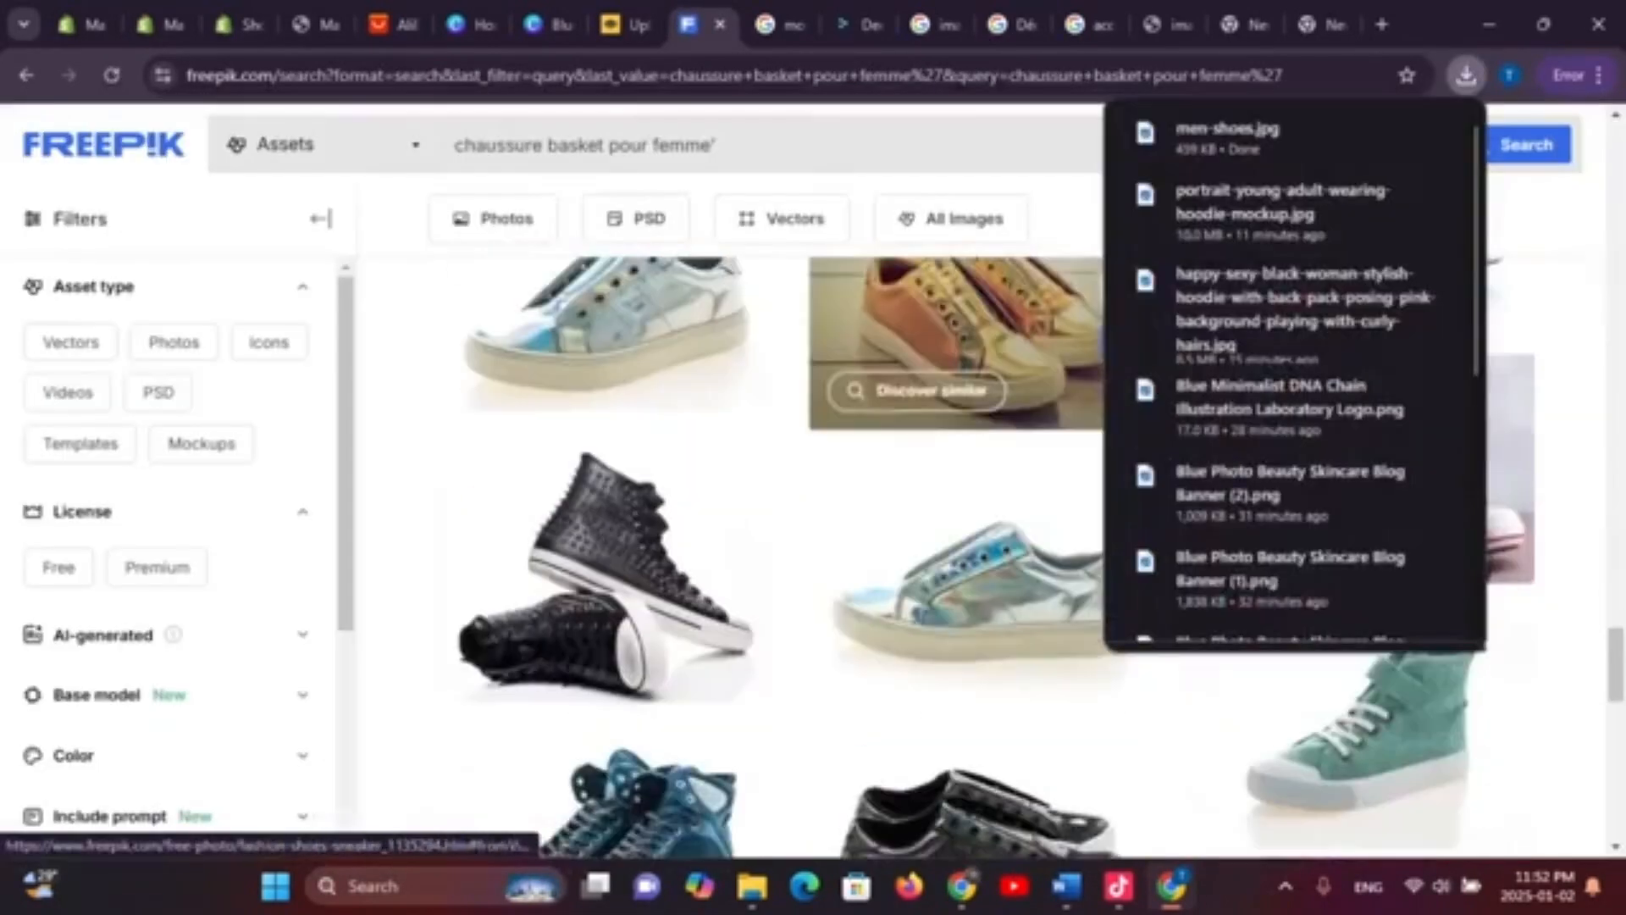
click(955, 339)
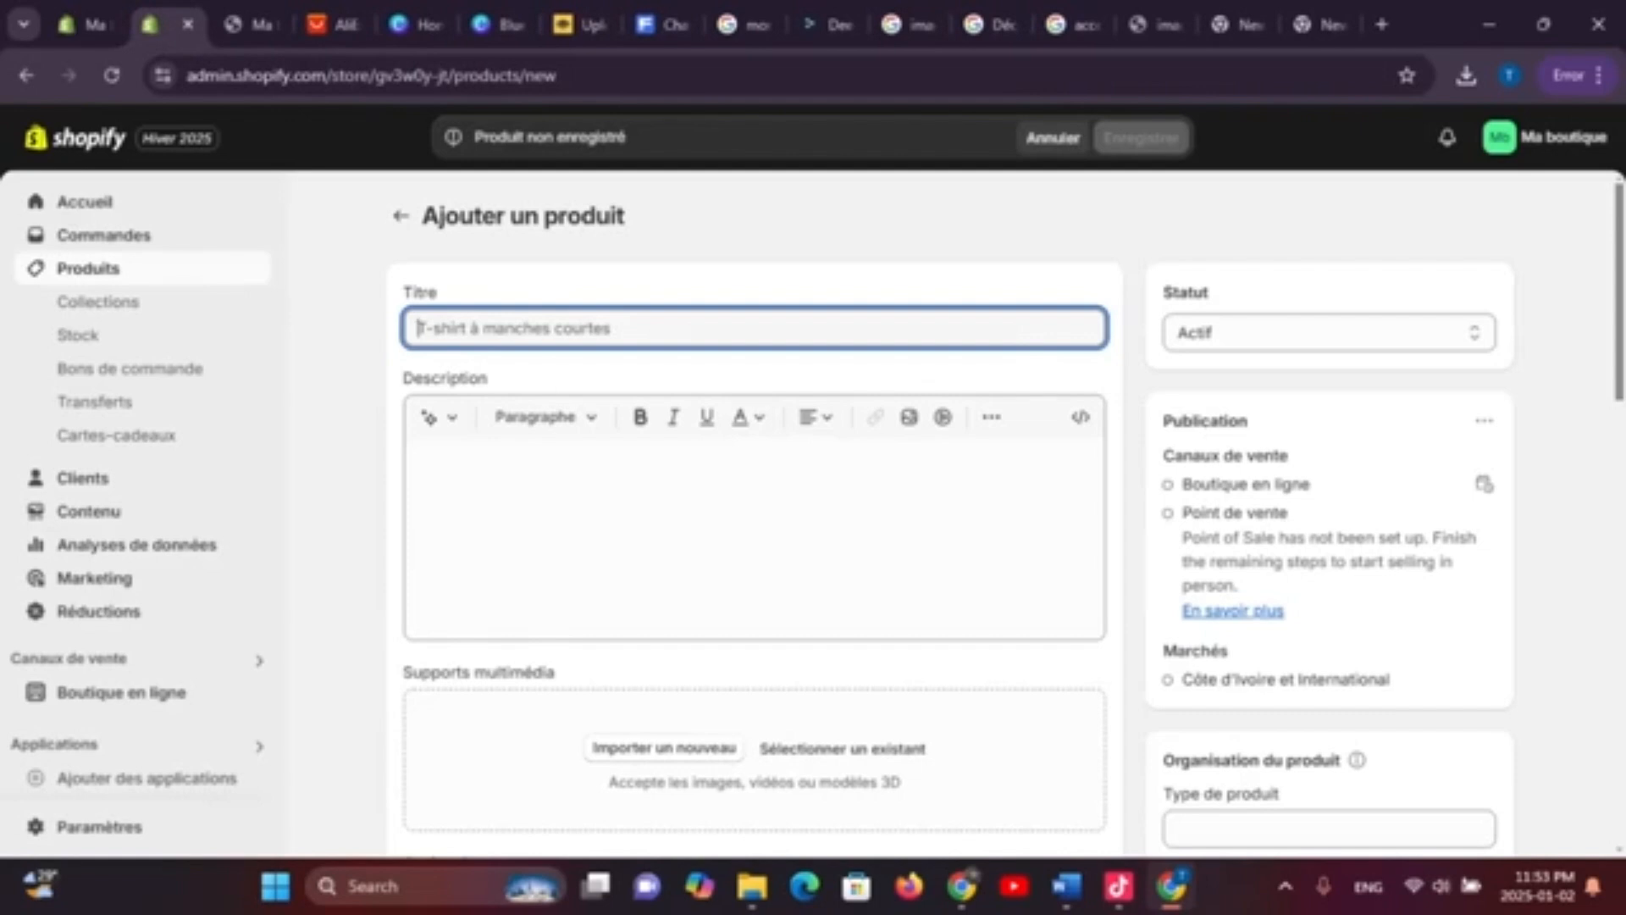
Title the new product 'All star' and bring up the DeepL translator window
text(bqsket)
key(BackSpace)
key(BackSpace)
key(BackSpace)
key(BackSpace)
key(BackSpace)
key(BackSpace)
text(B)
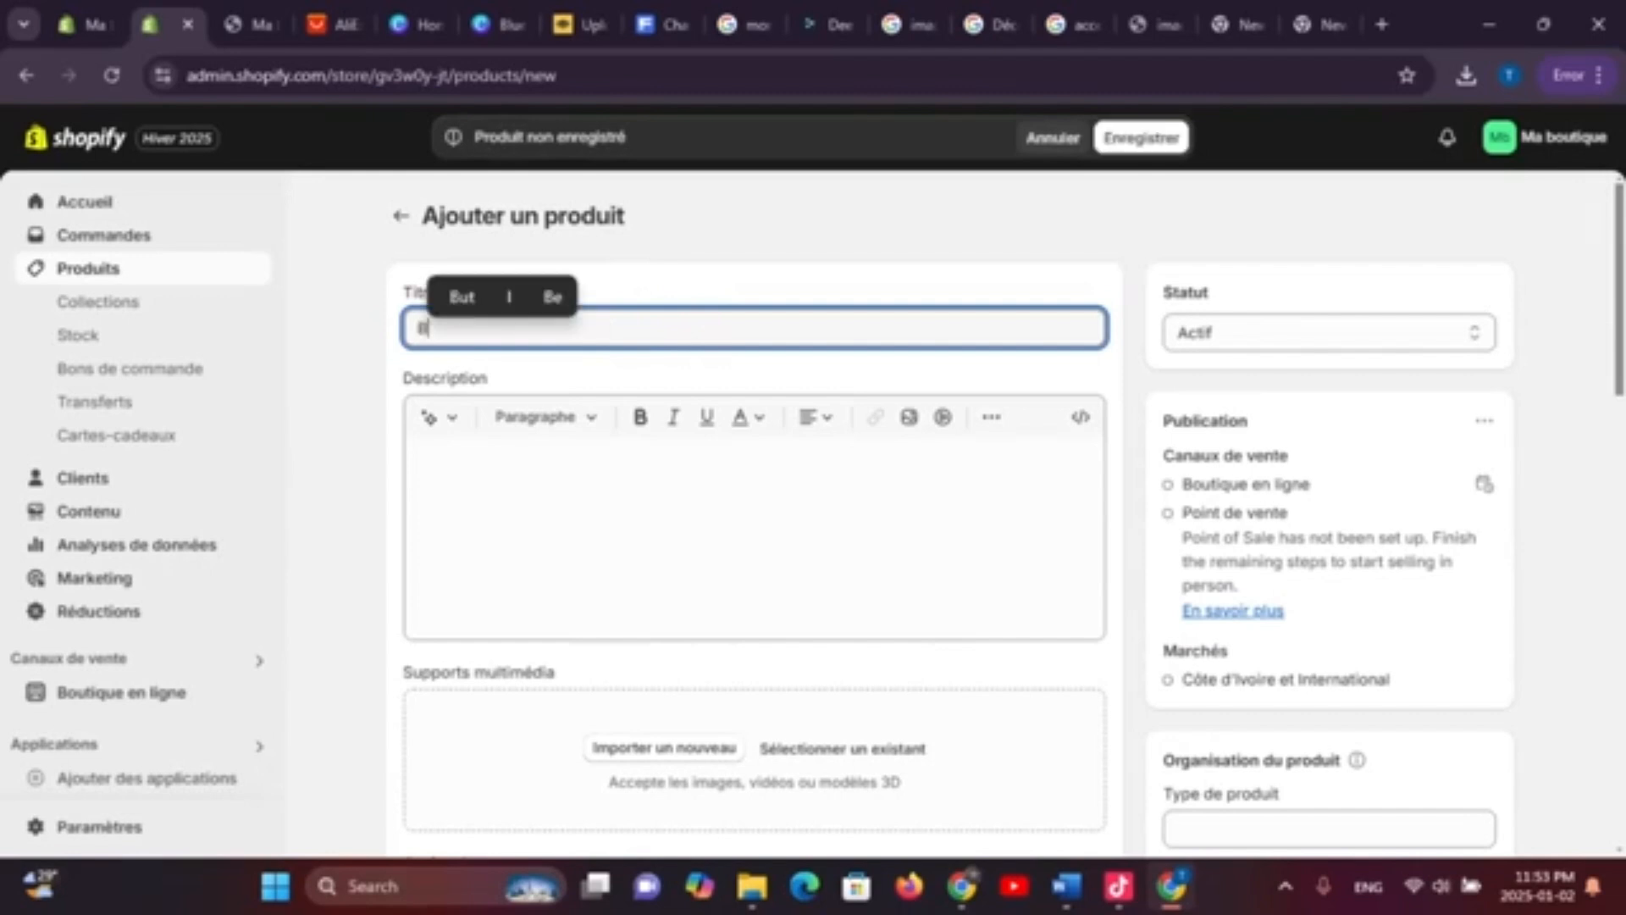
text(q)
key(BackSpace)
text(asket)
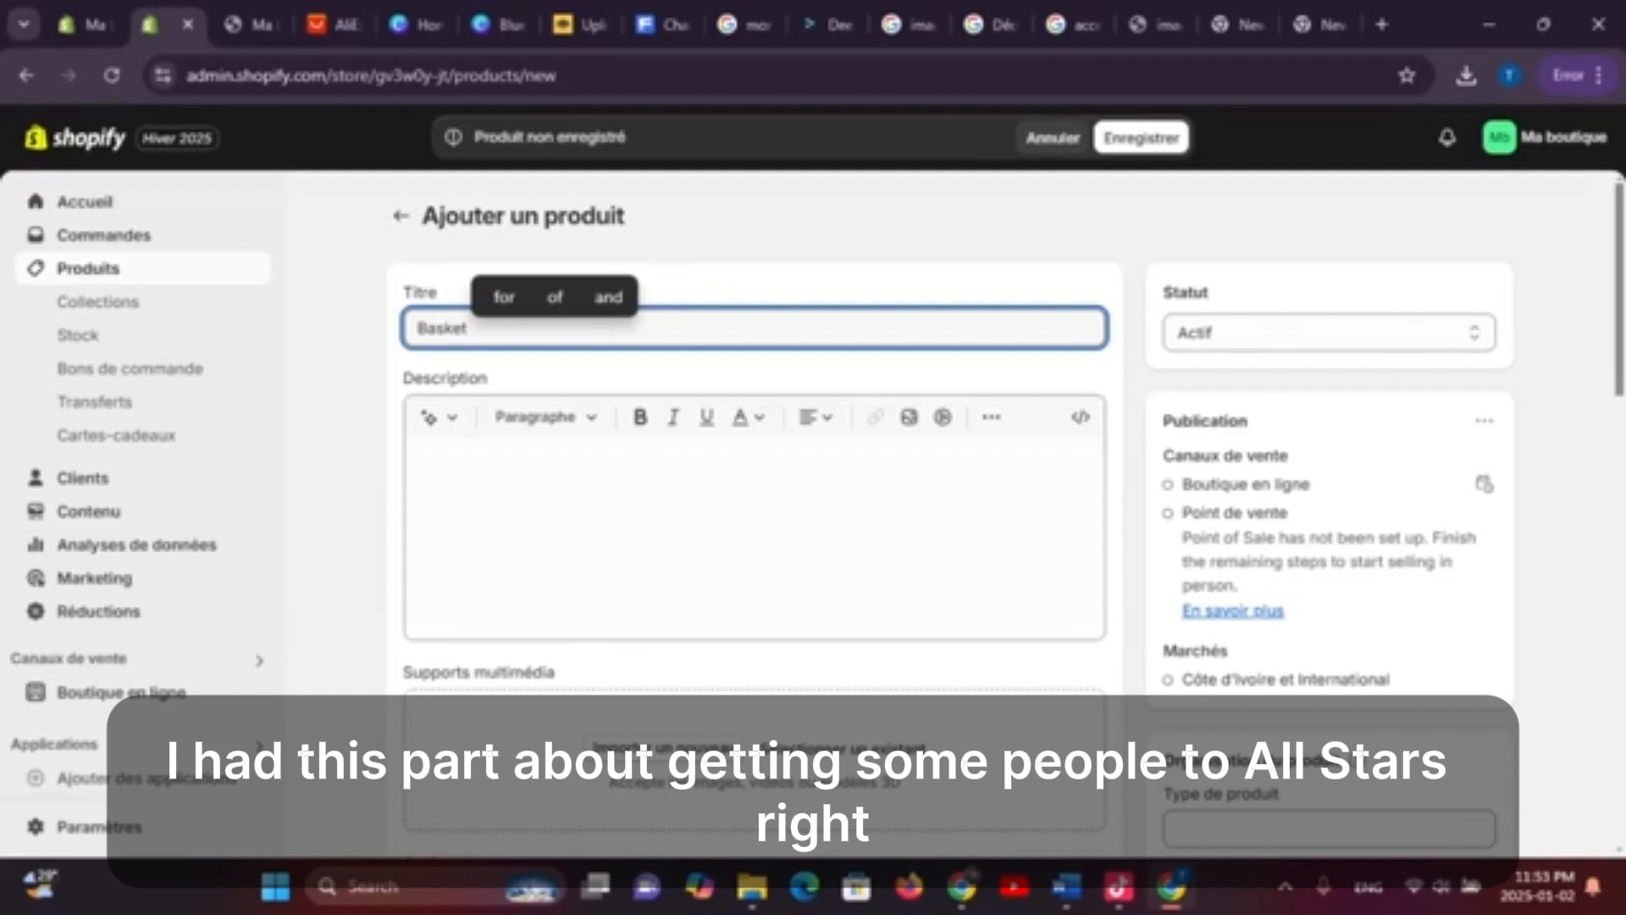
key(BackSpace)
key(BackSpace)
key(BackSpace)
key(BackSpace)
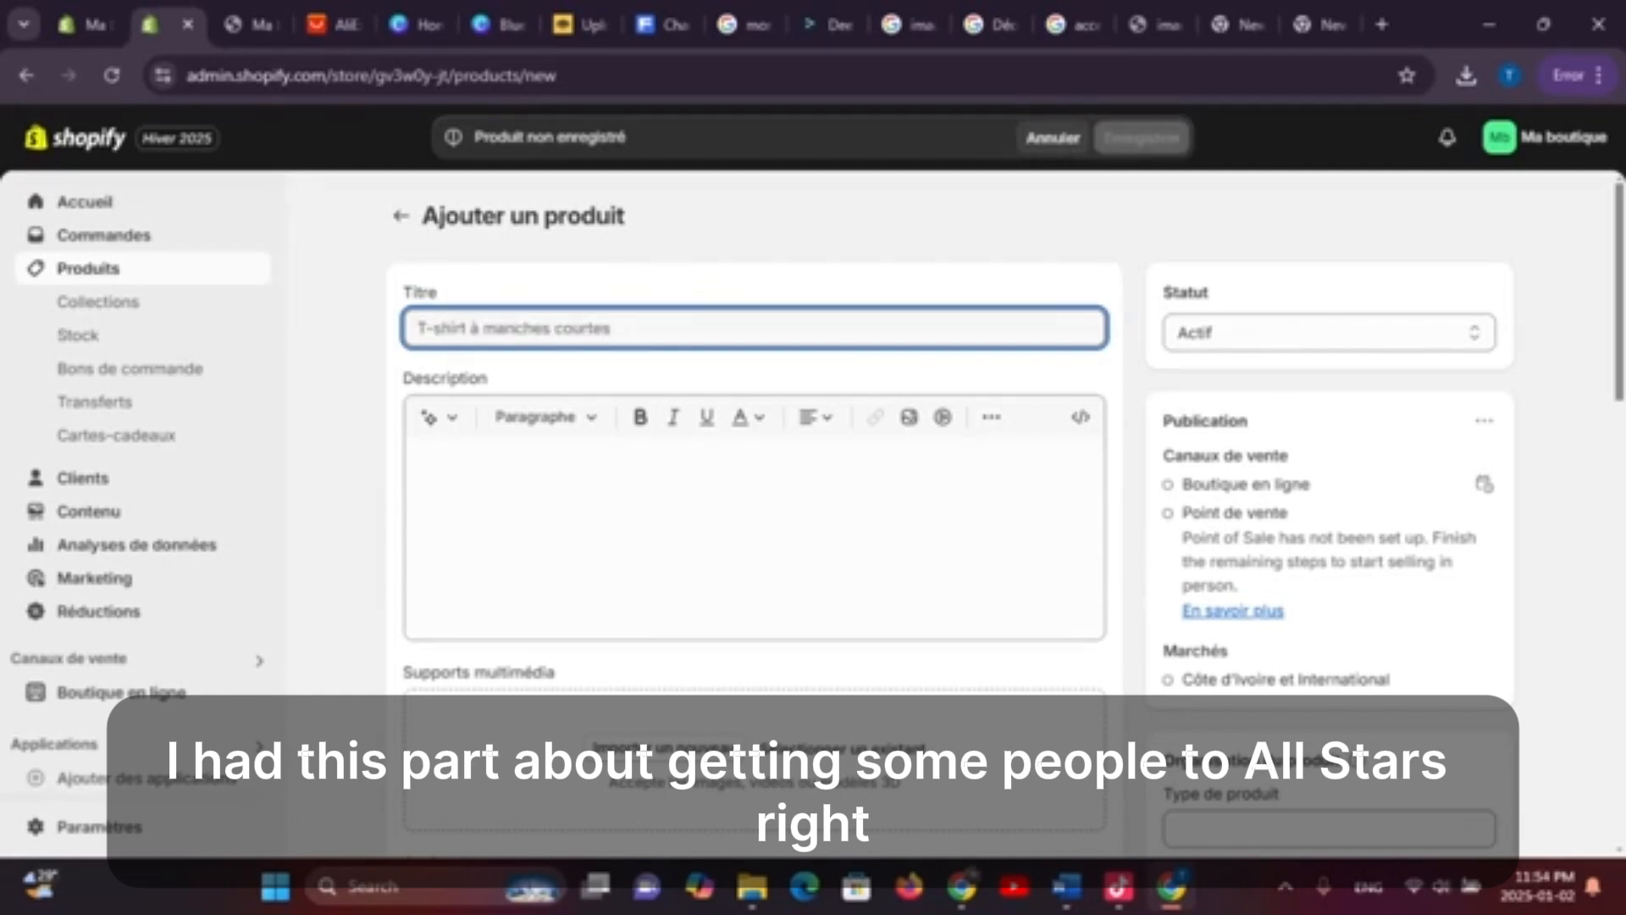
text(All str)
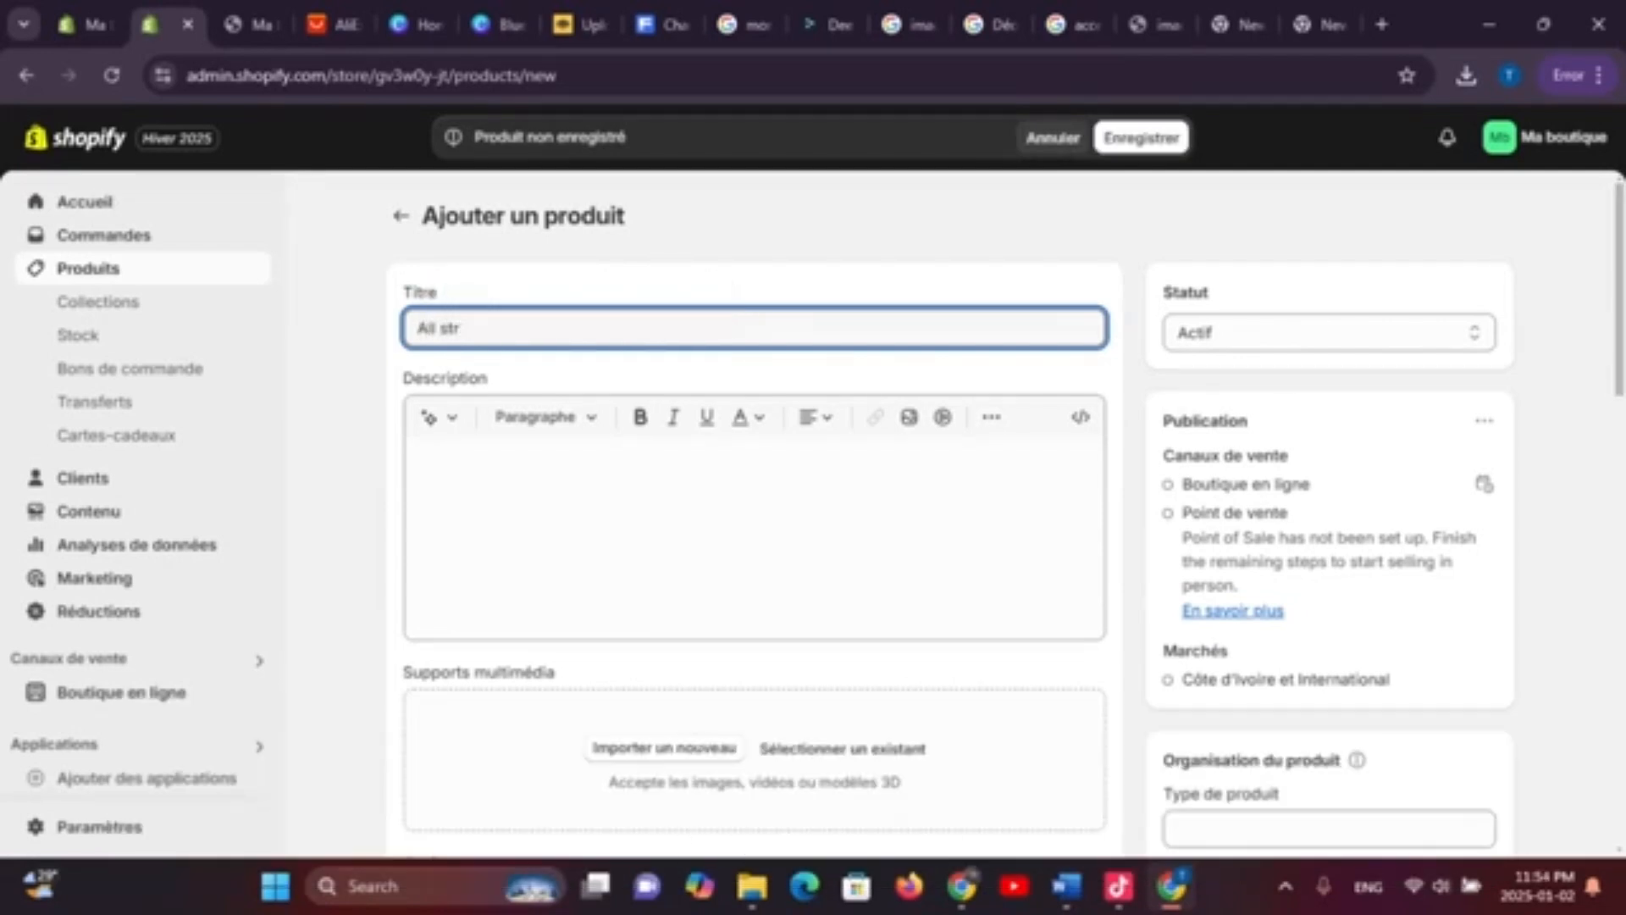
key(BackSpace)
text(a)
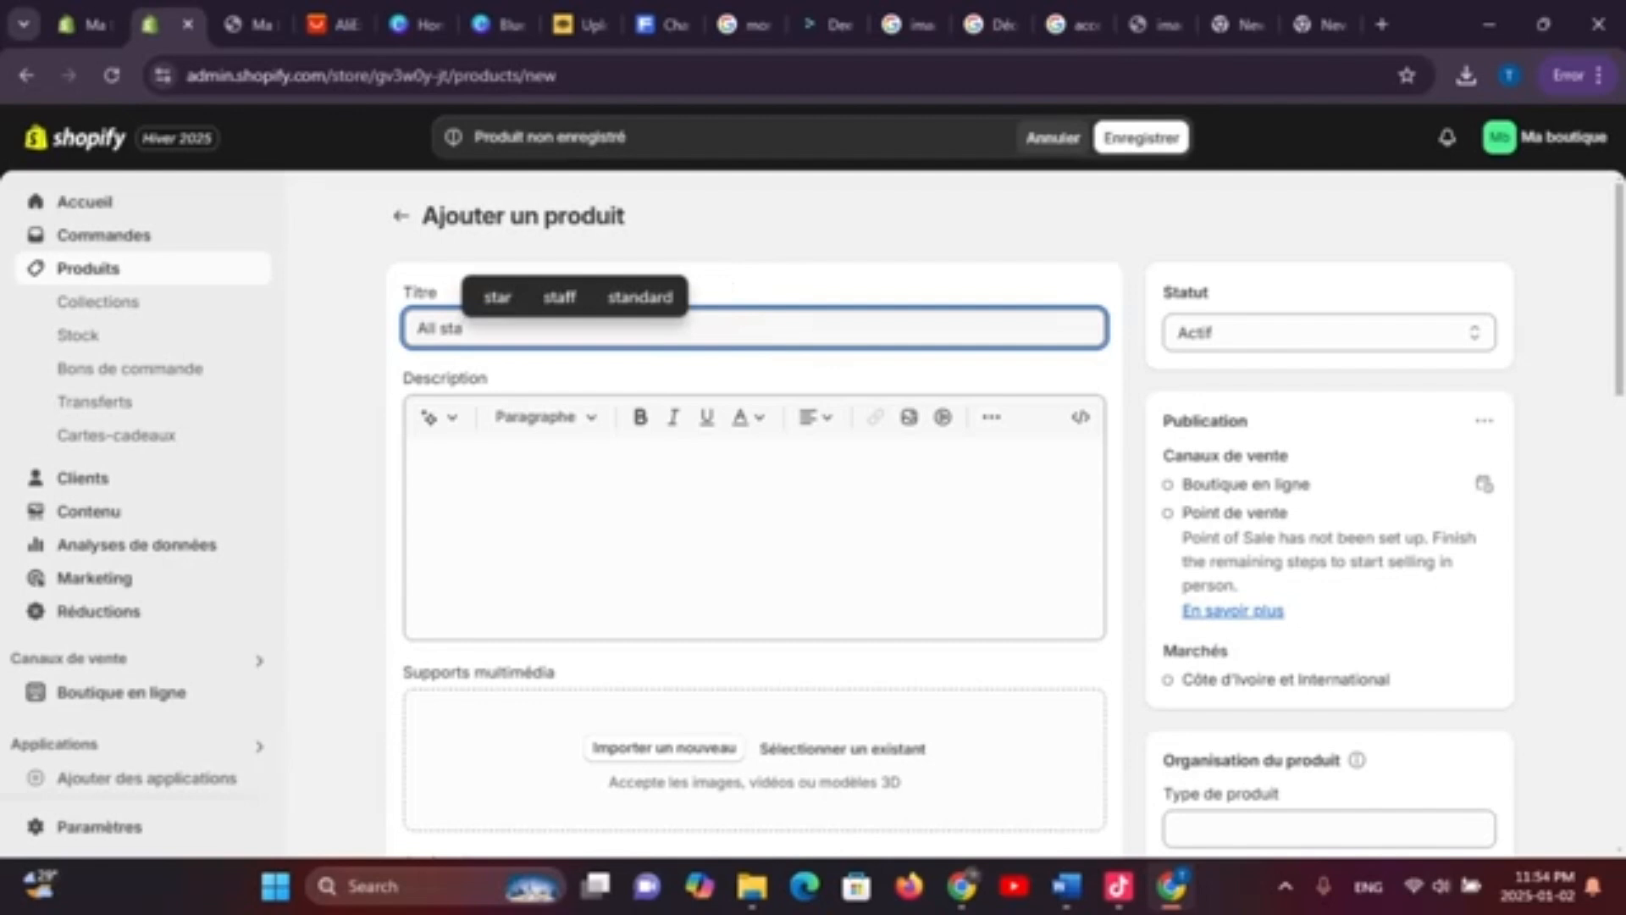
text(r)
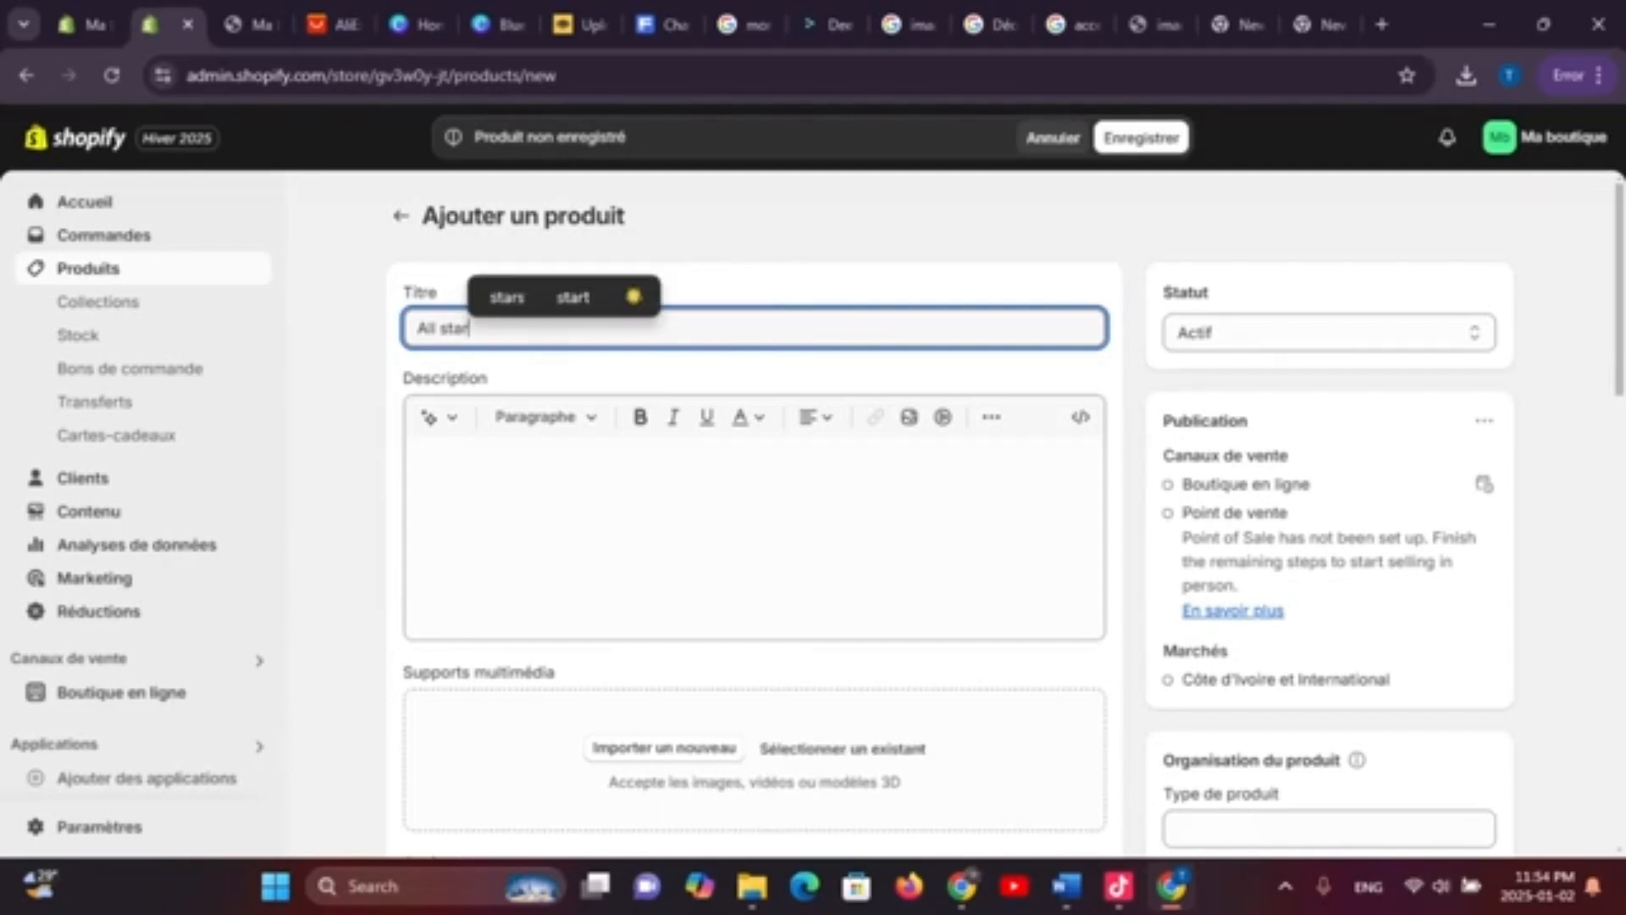
key(Tab)
key(shift+Tab)
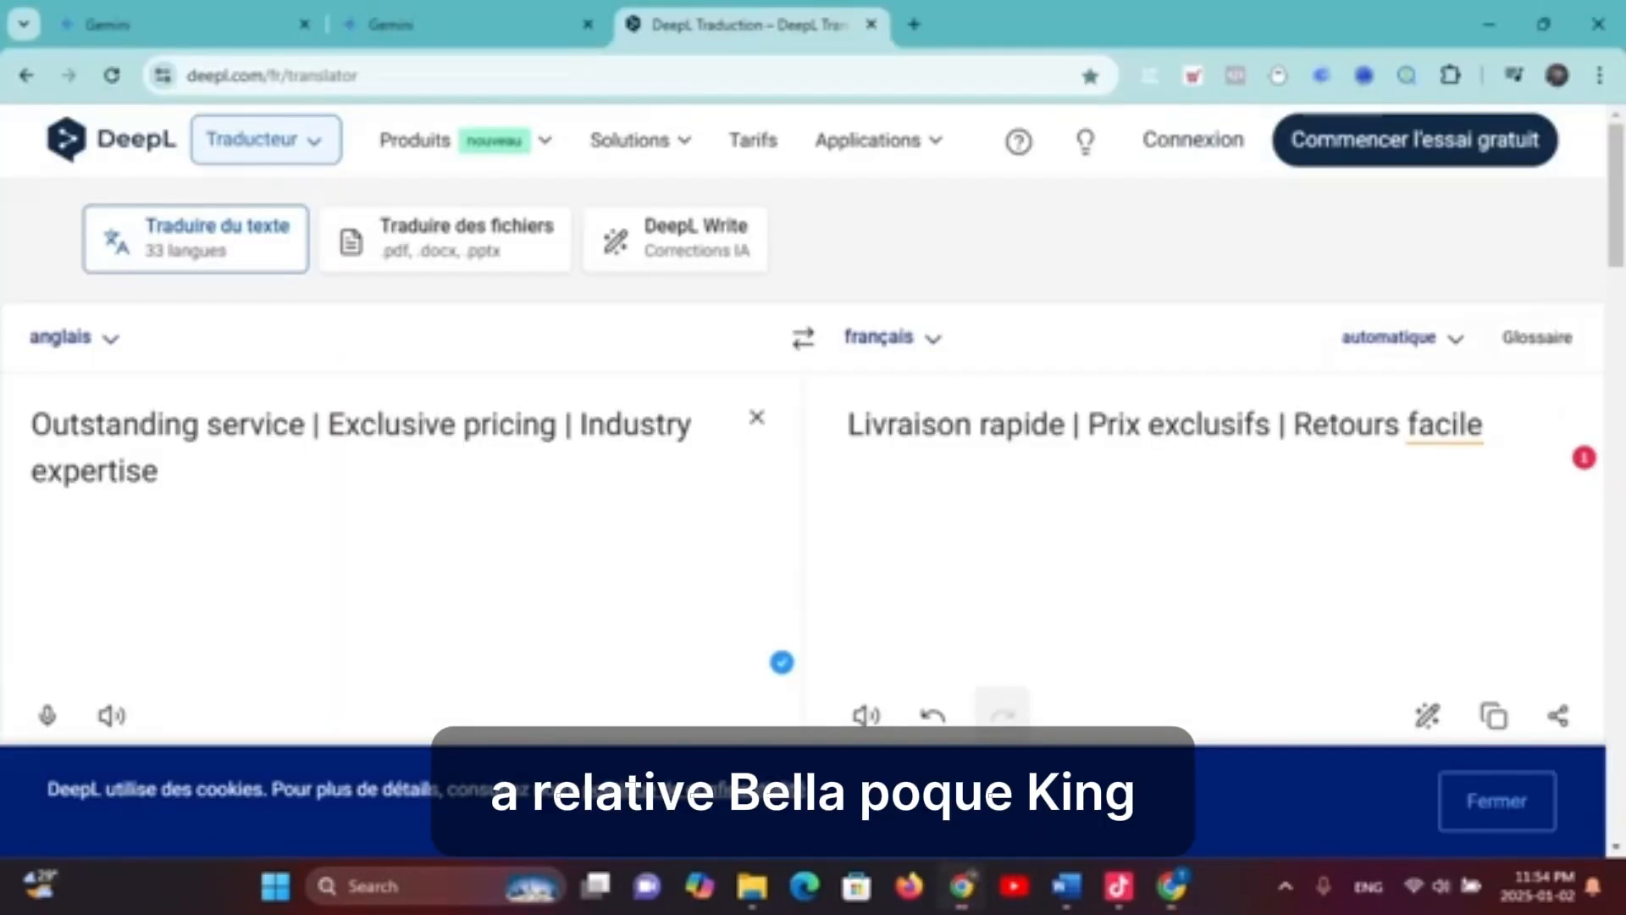
click(962, 886)
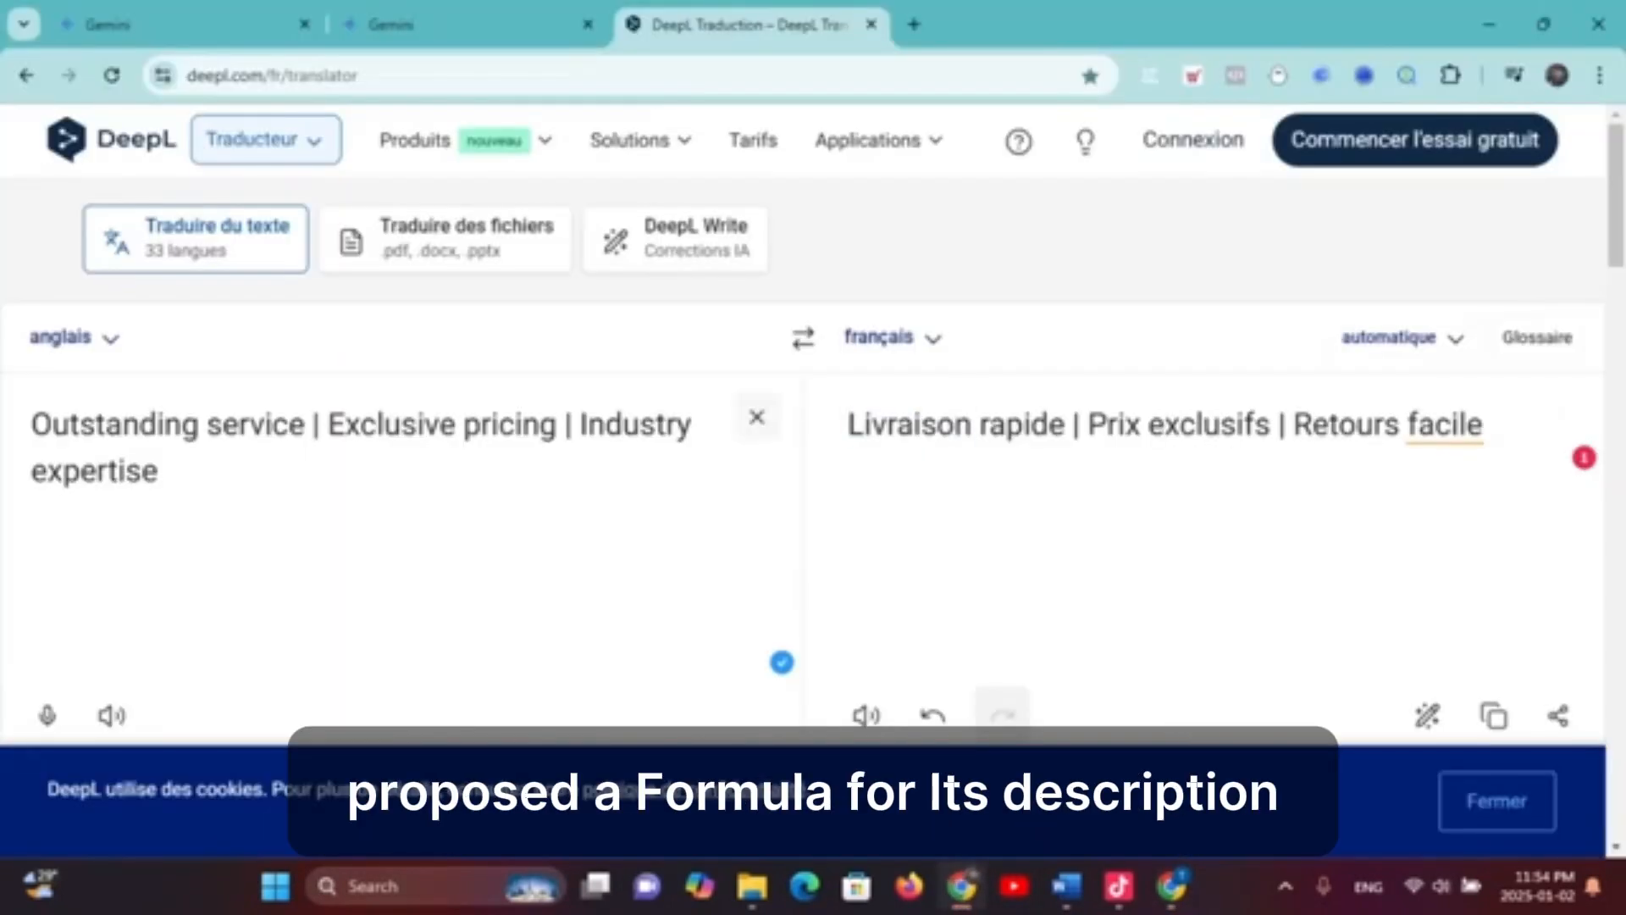
Clear DeepL and ask Gemini for a women's shoe product description for our website
click(757, 416)
click(390, 23)
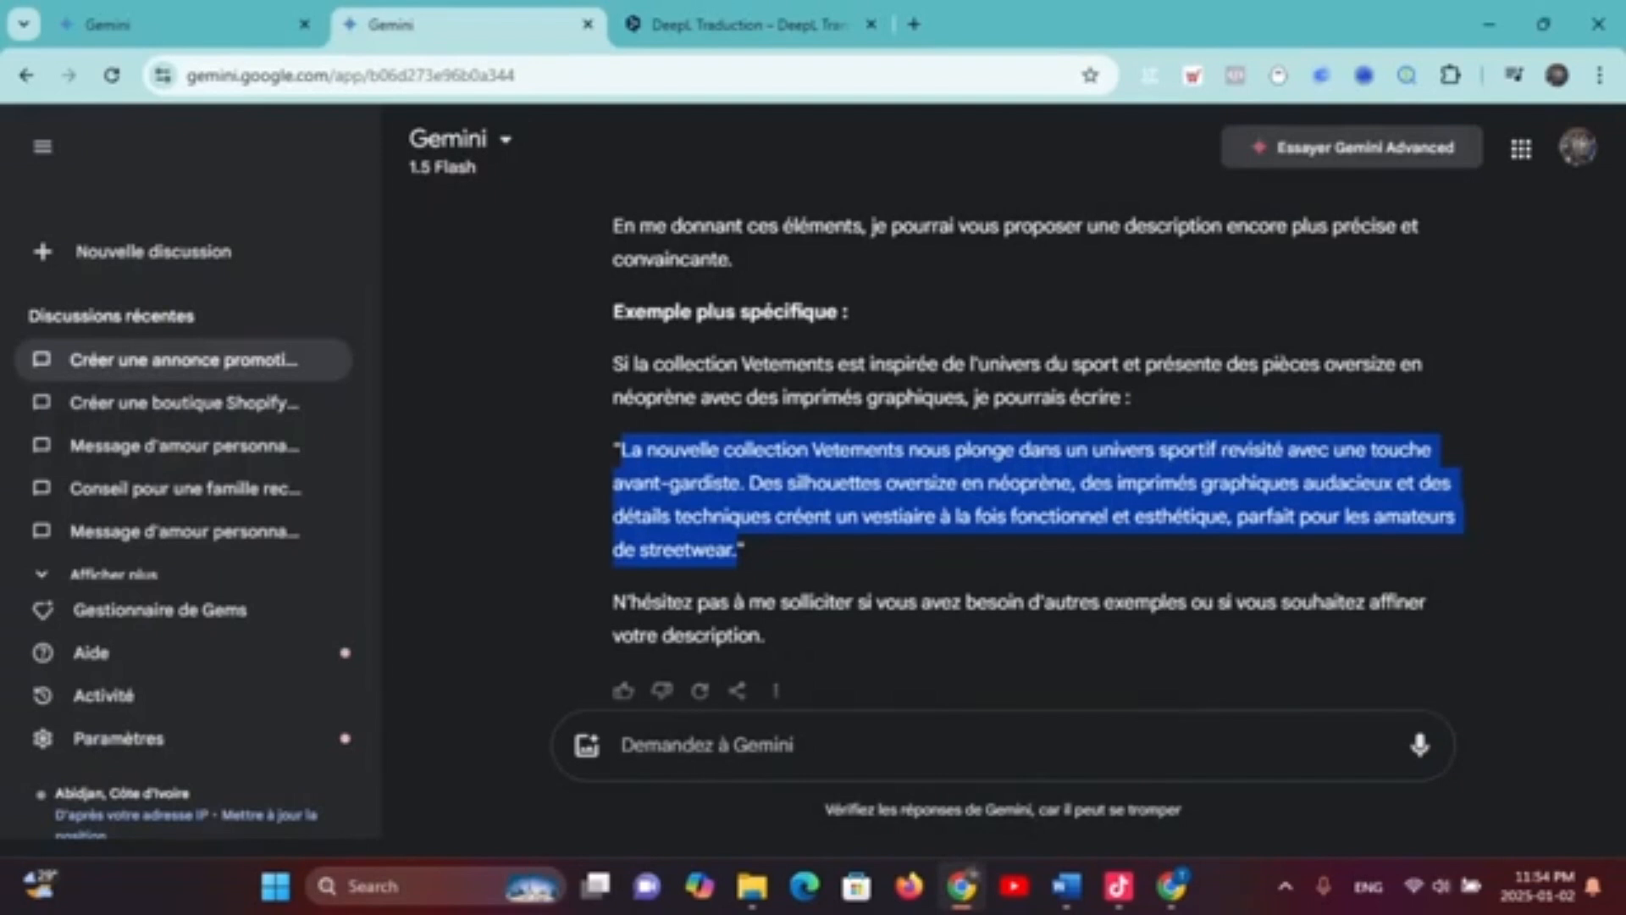
click(707, 745)
text(propo)
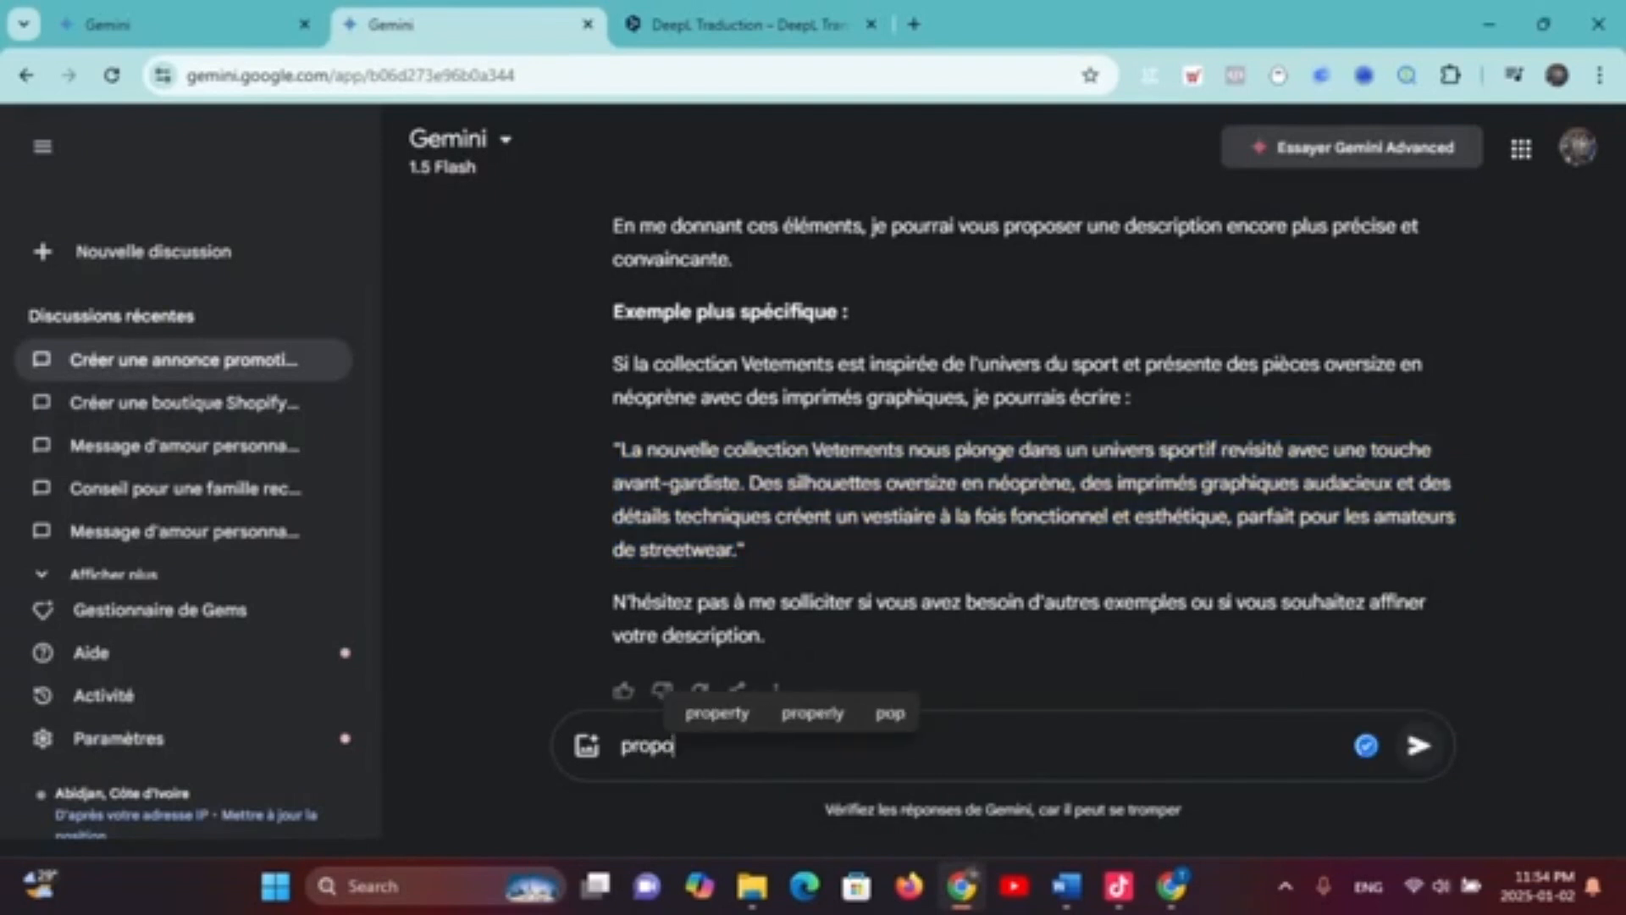
text(se moi une)
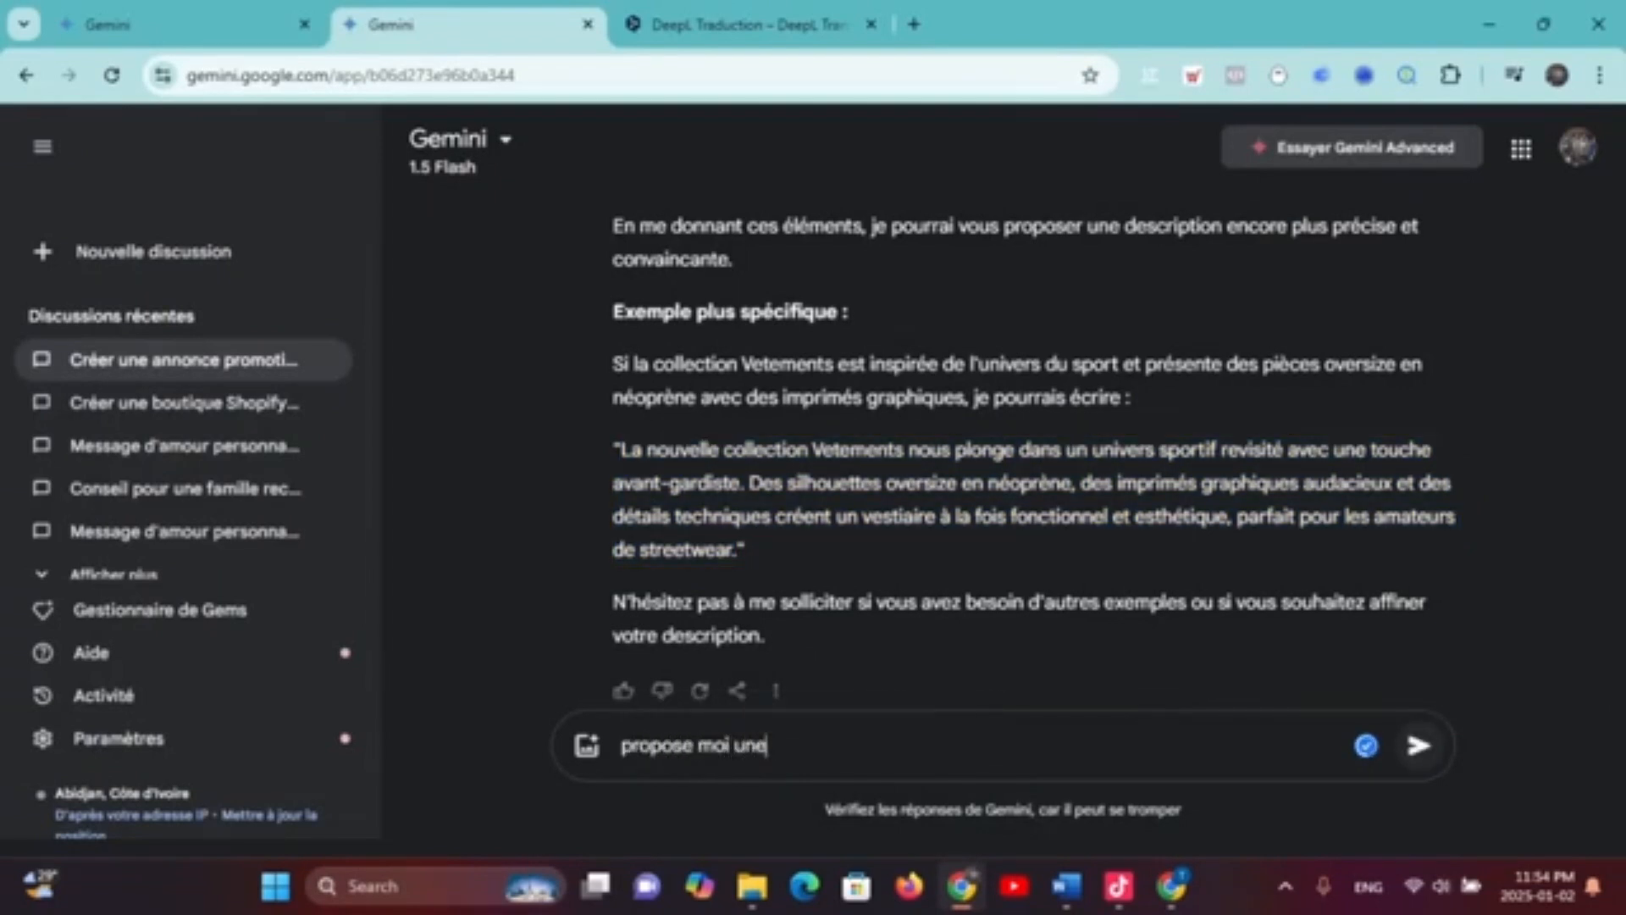
text( chaussure p)
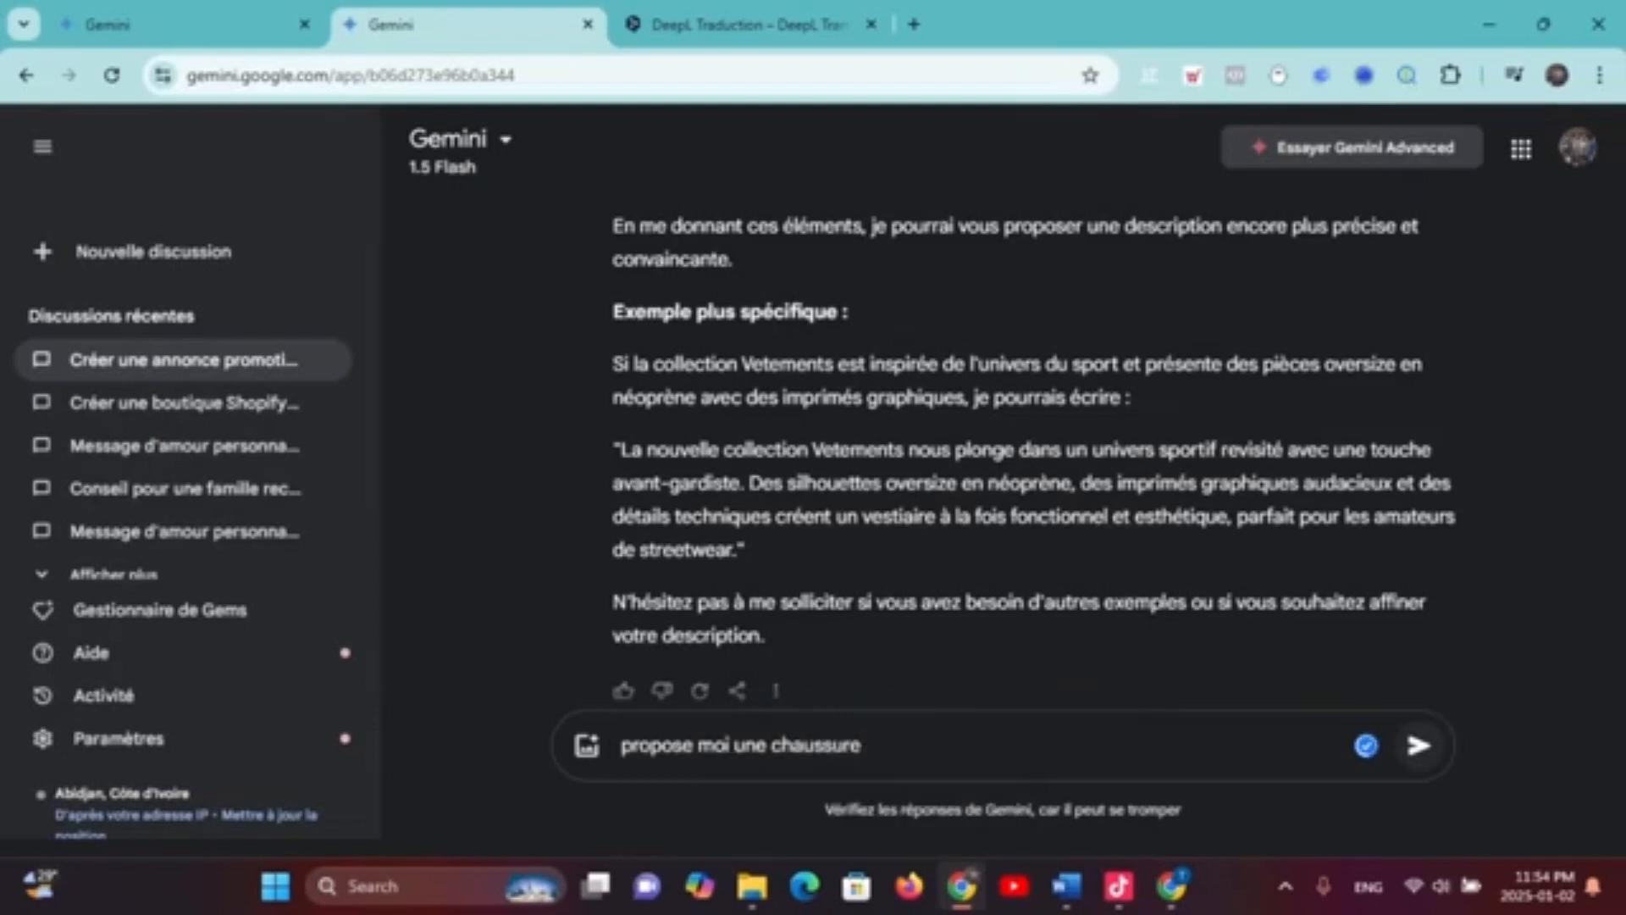
key(Left)
key(Left)
key(Left)
key(Left)
key(Left)
key(Left)
key(Left)
key(Left)
key(Left)
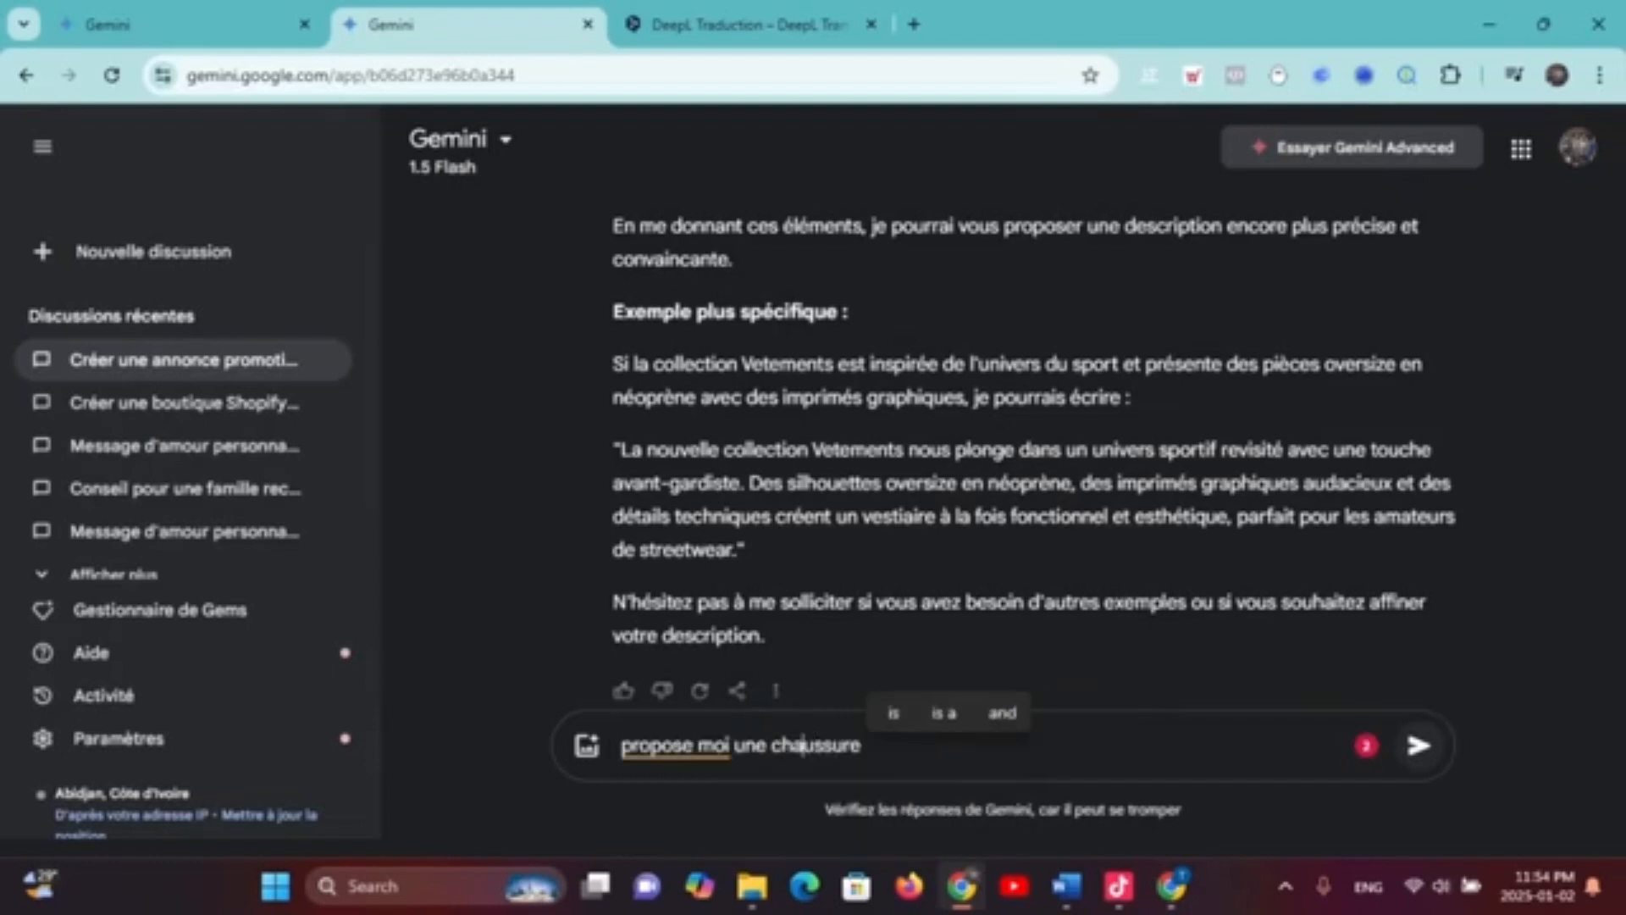
text(descr)
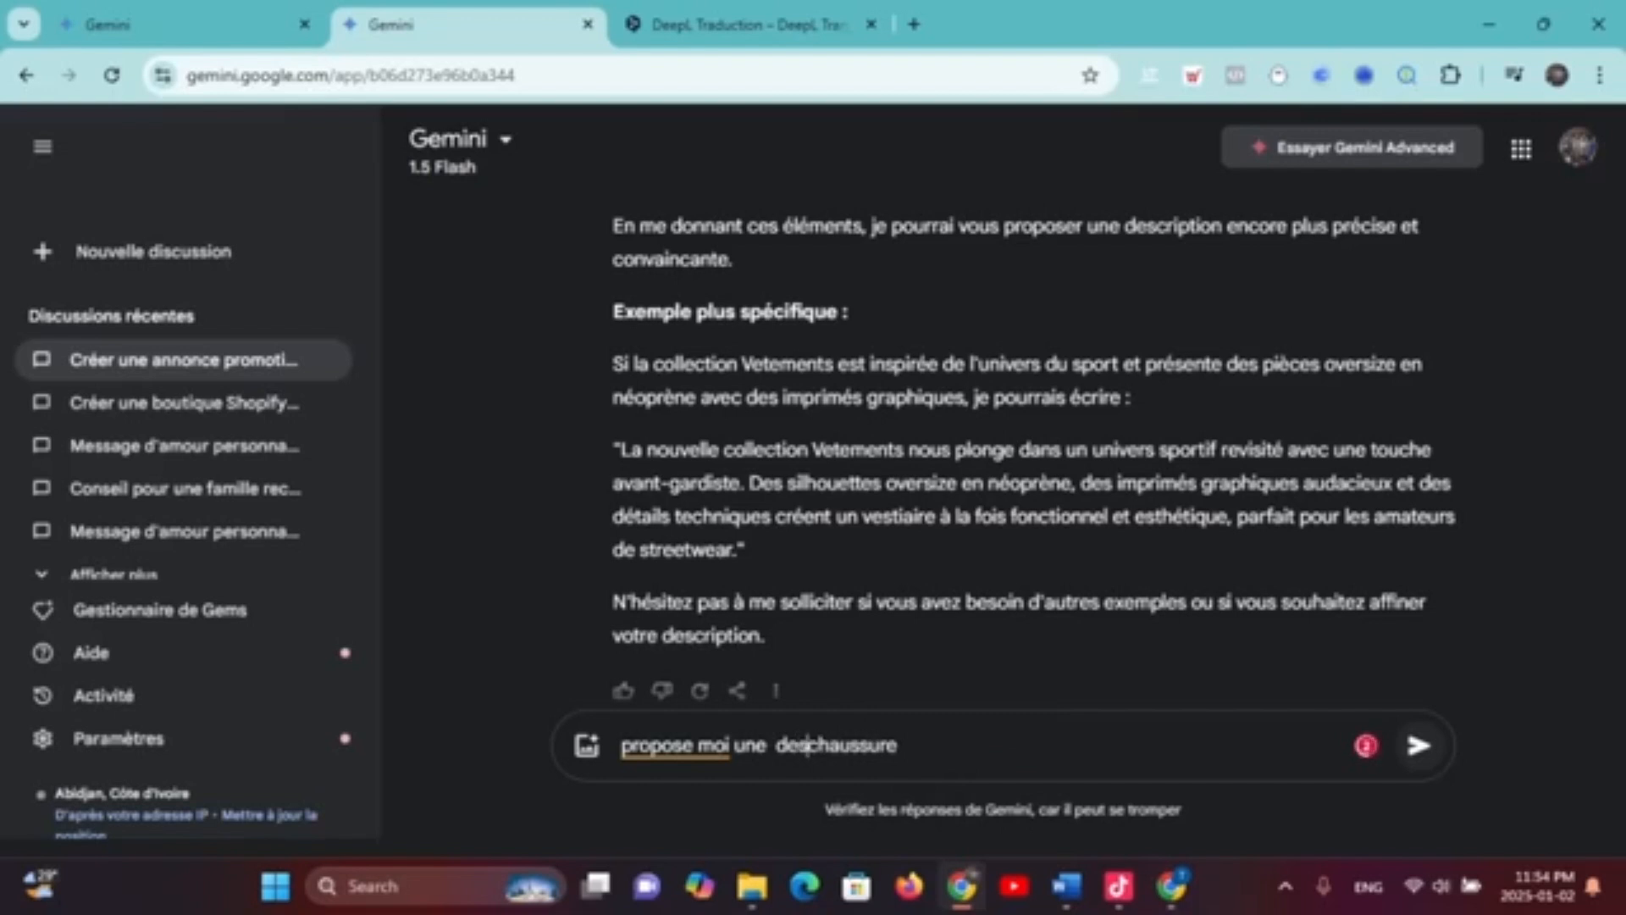
text(iption )
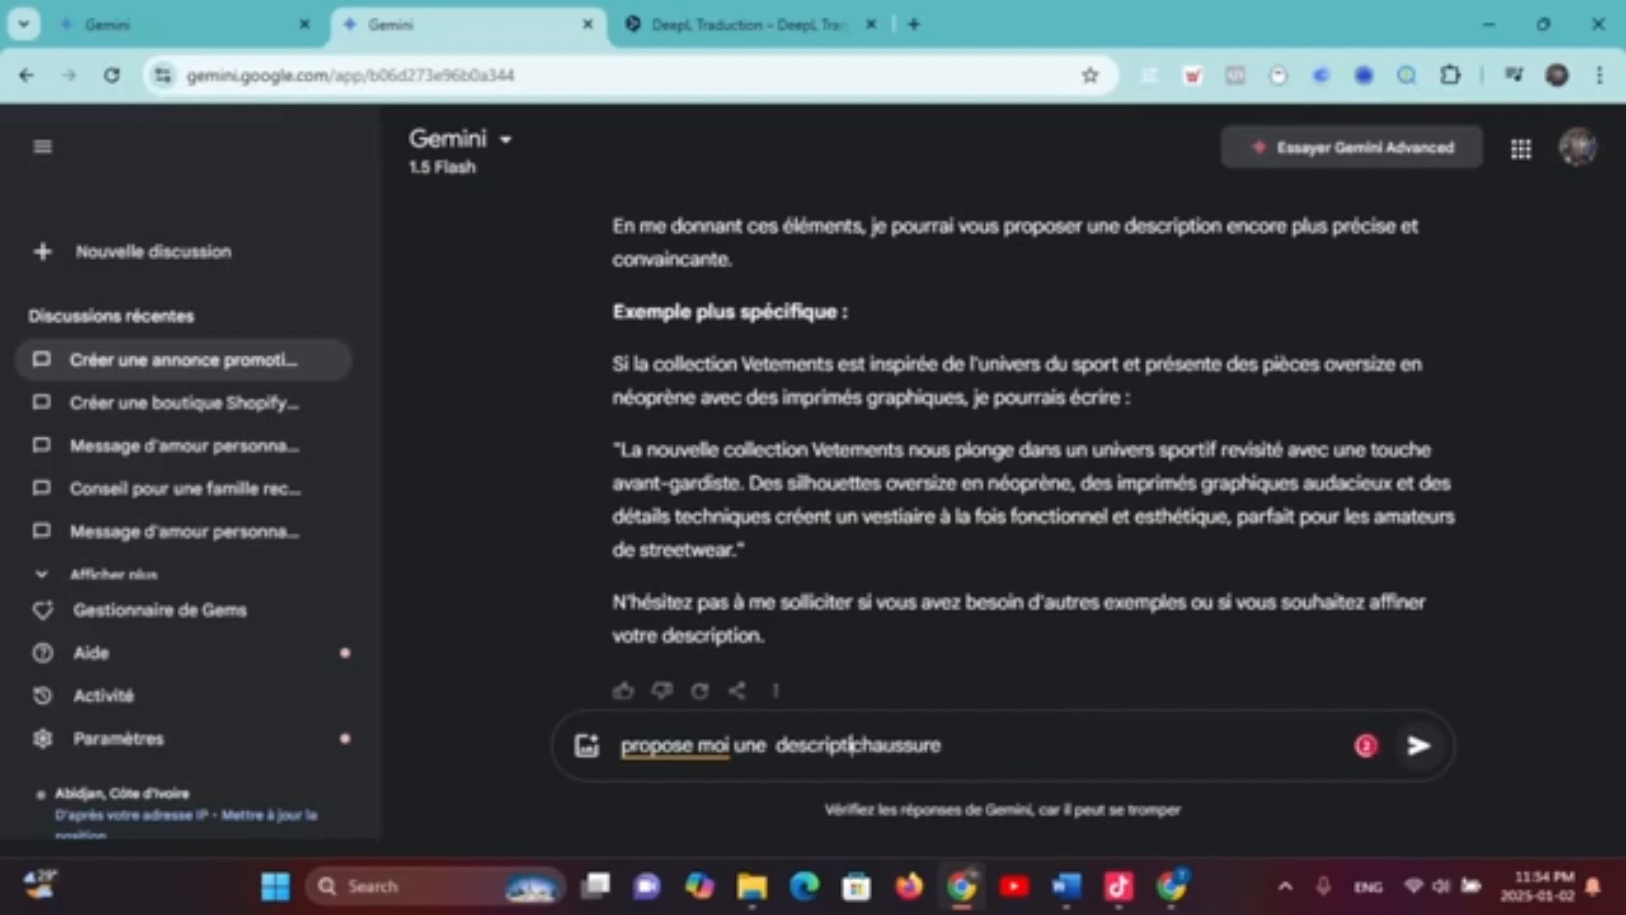
text(pro)
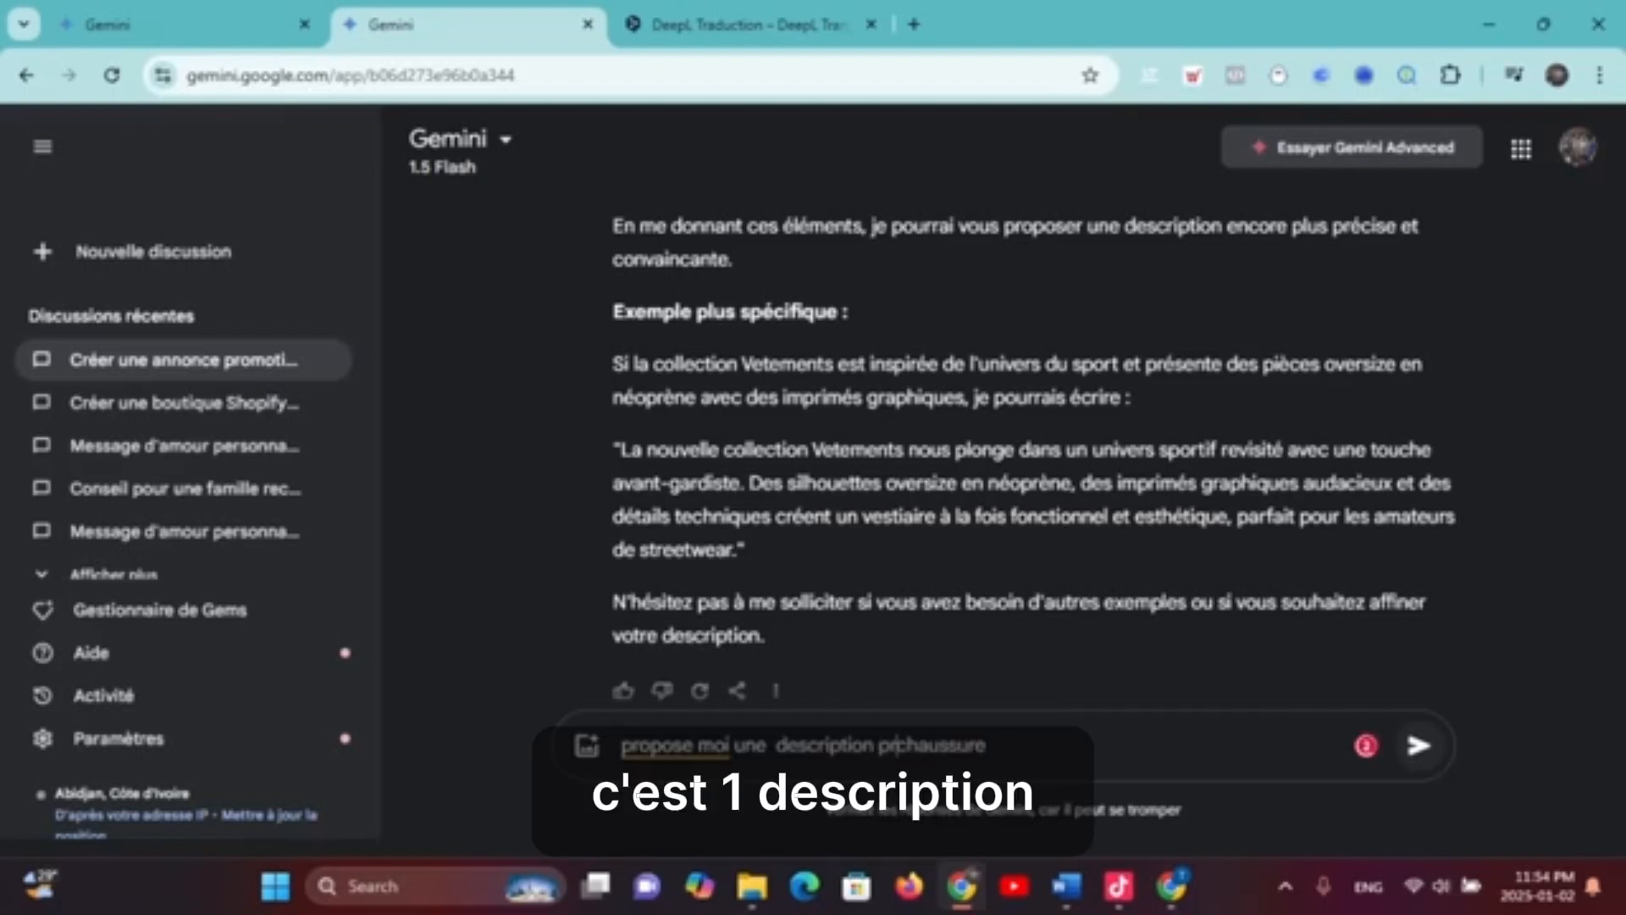
text(duit)
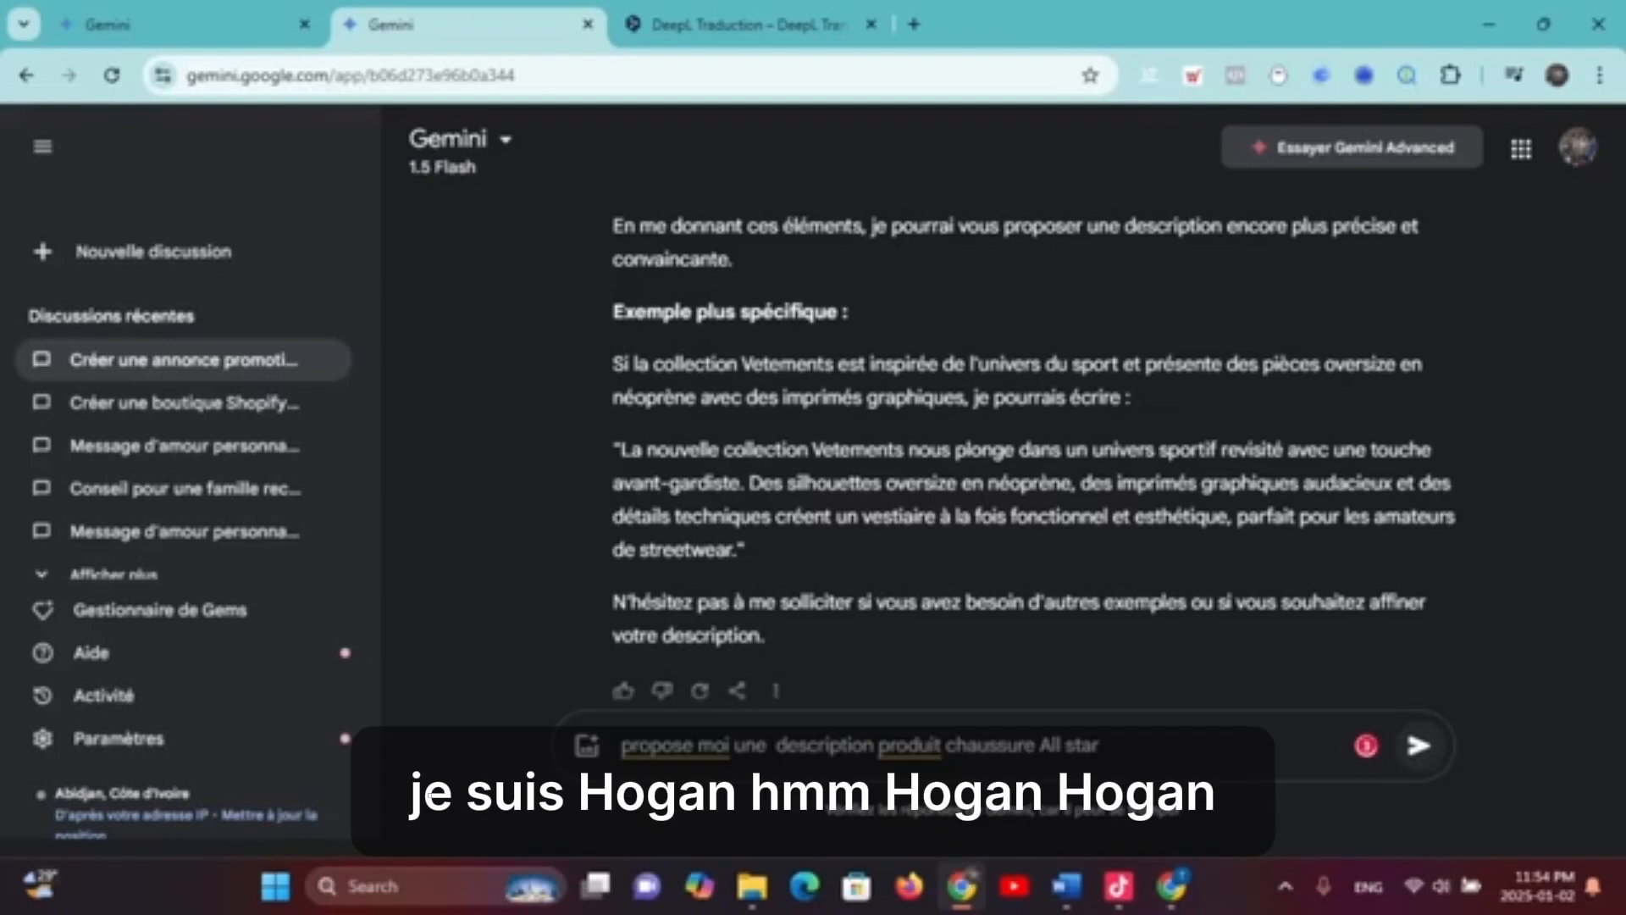
text(pour fe)
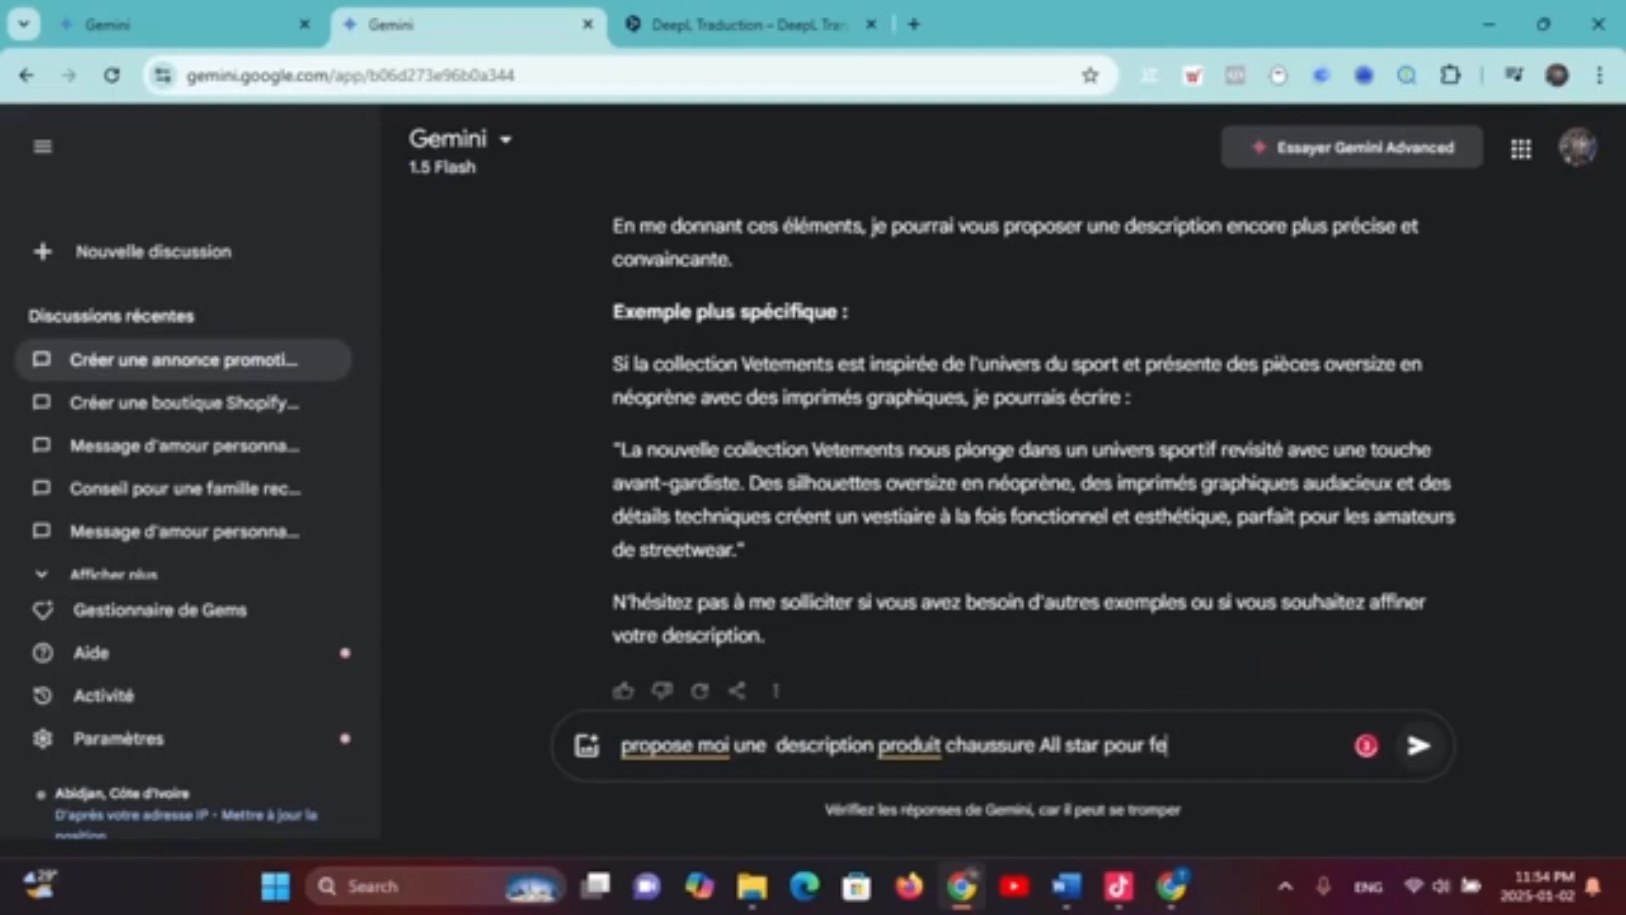
text(nme )
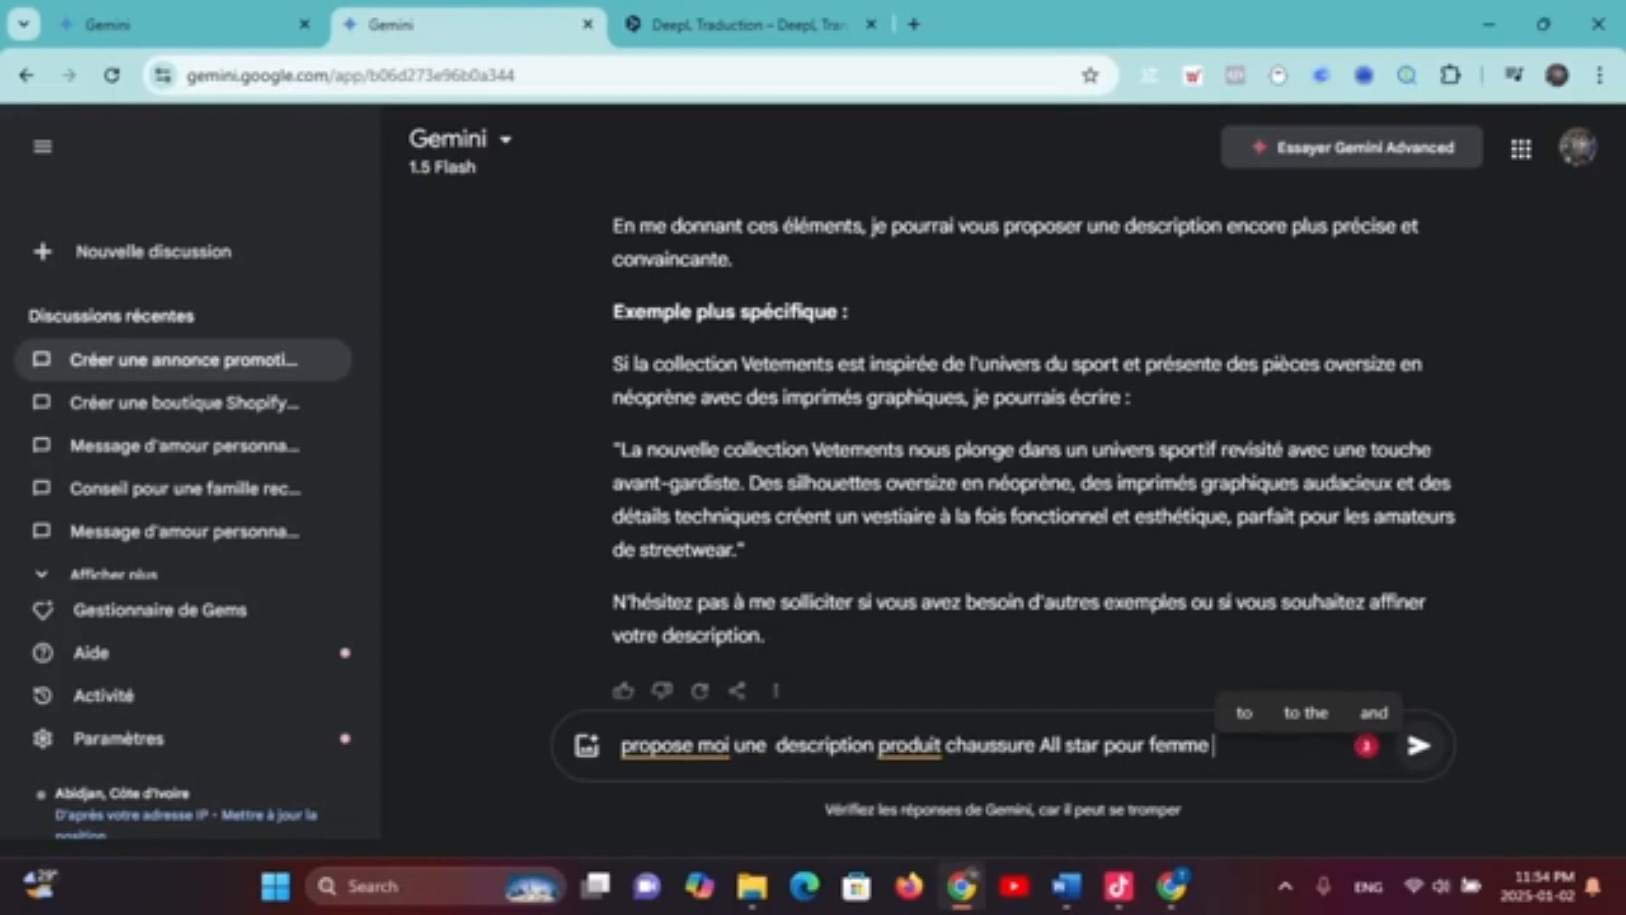
text(pour)
text( notre site web)
key(Return)
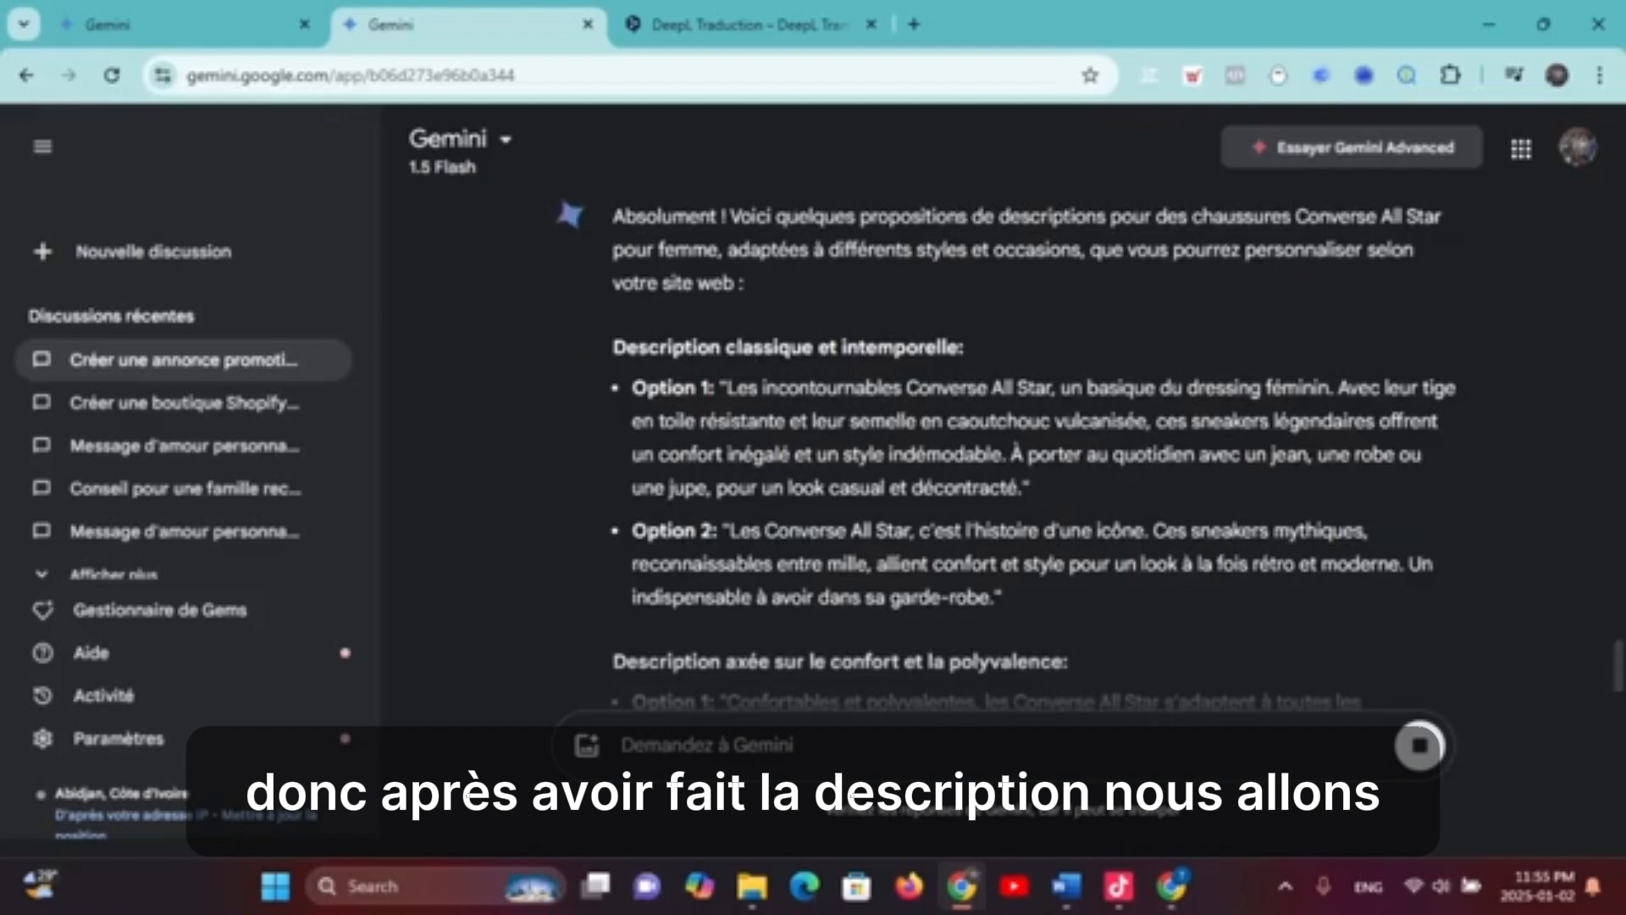
Copy Gemini's Option 2 Converse All Star description and return to the Shopify window
drag(727, 388, 1026, 455)
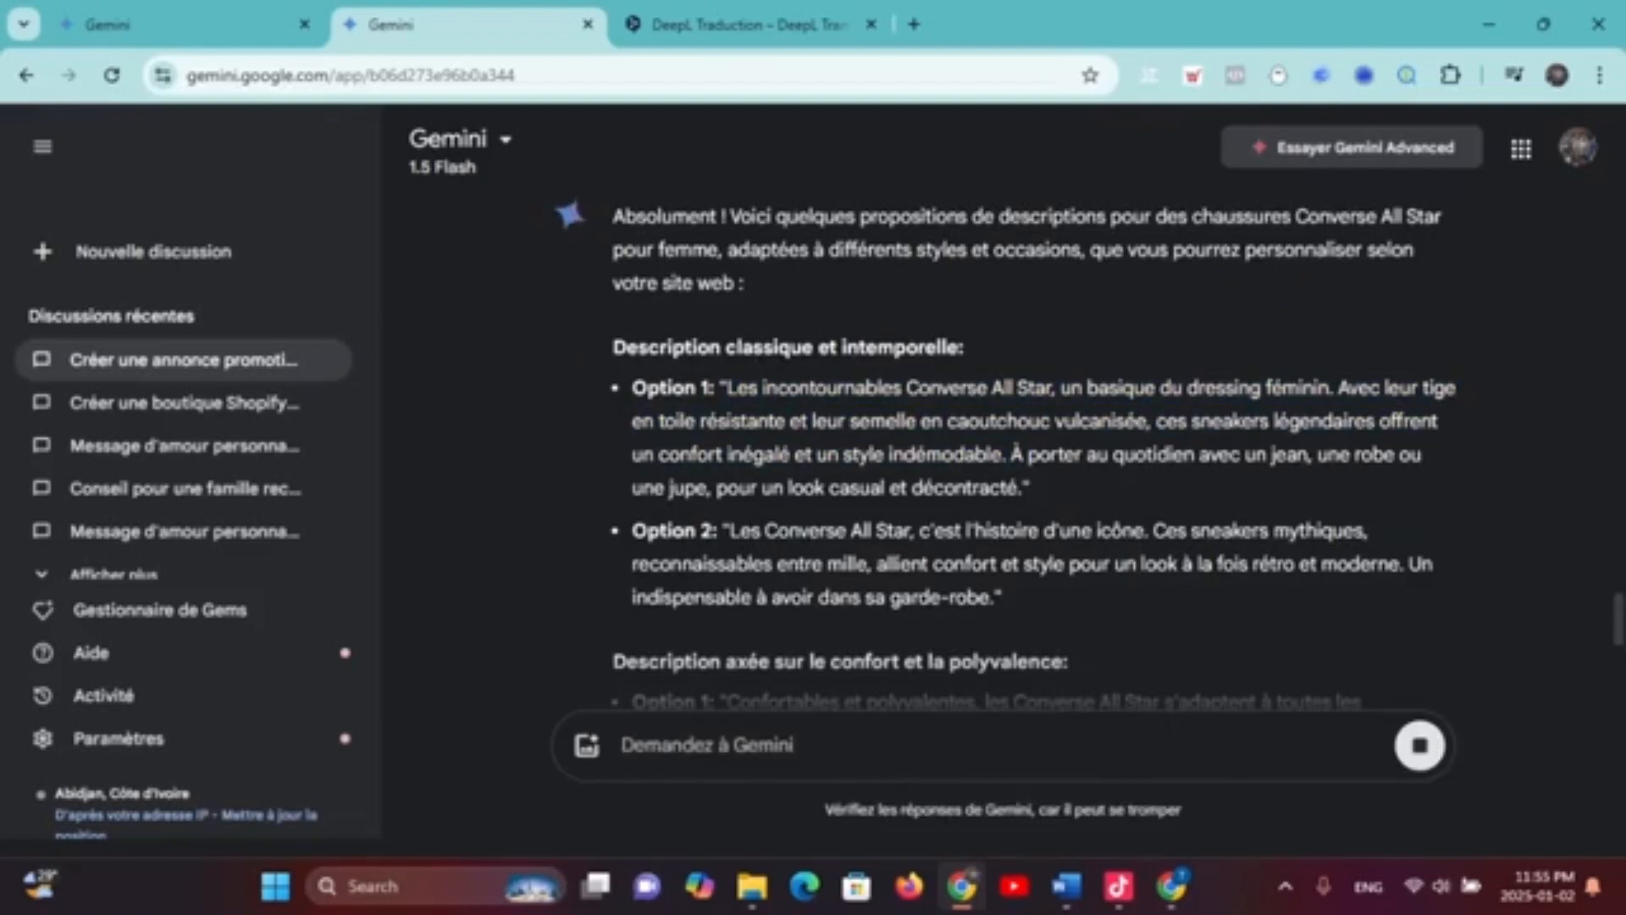
drag(727, 531, 993, 565)
click(993, 565)
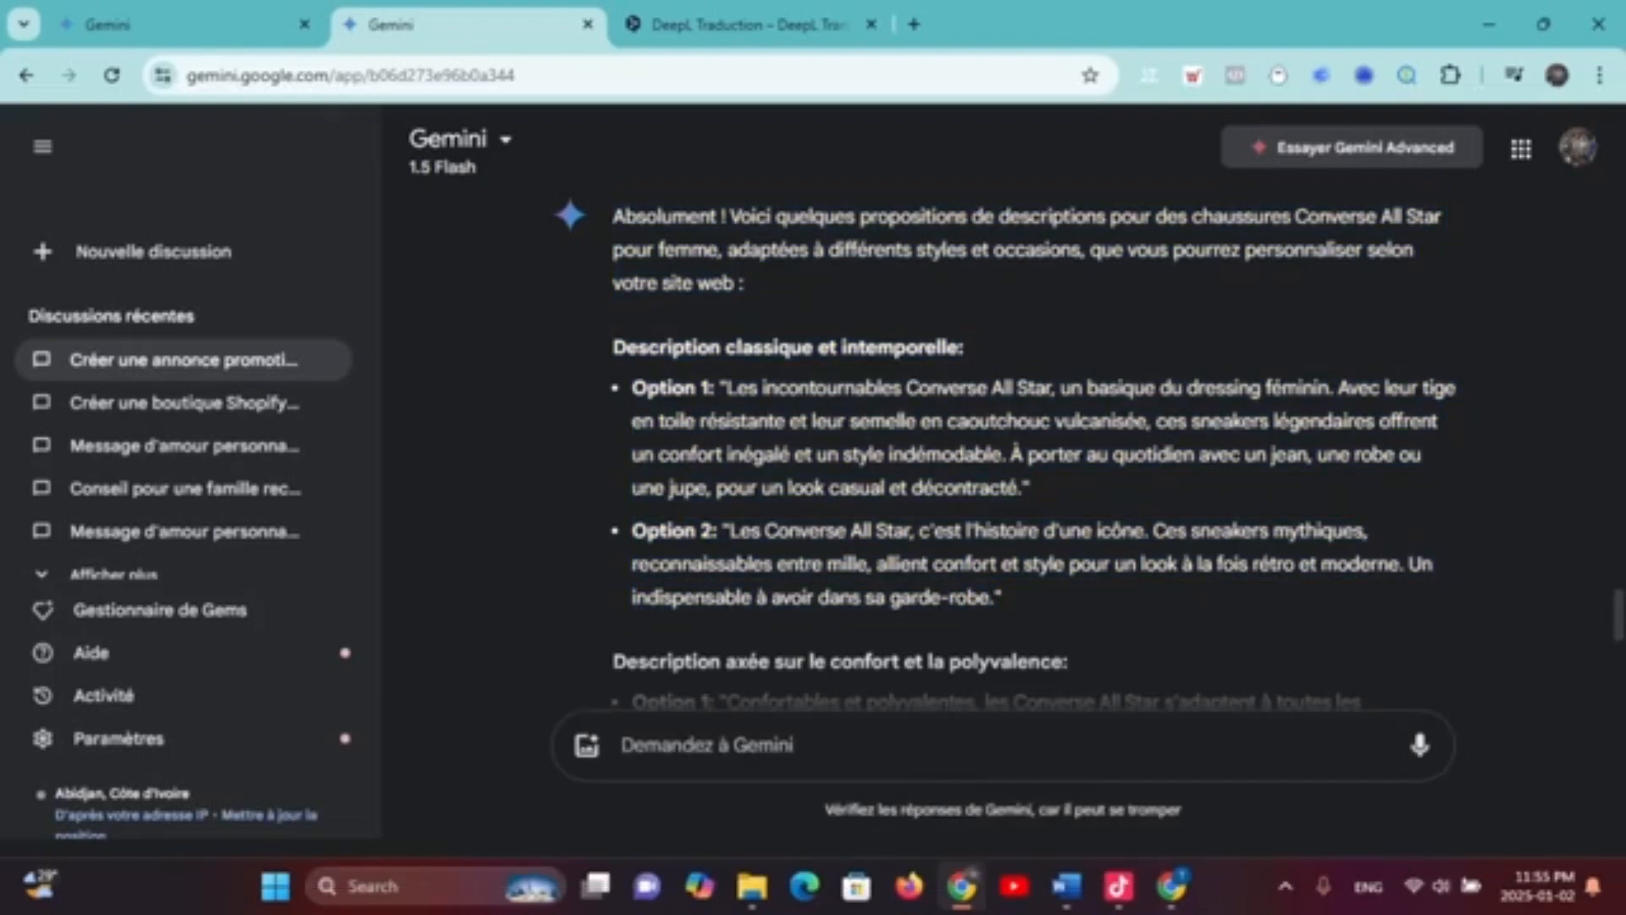
drag(730, 531, 993, 598)
key(ctrl+c)
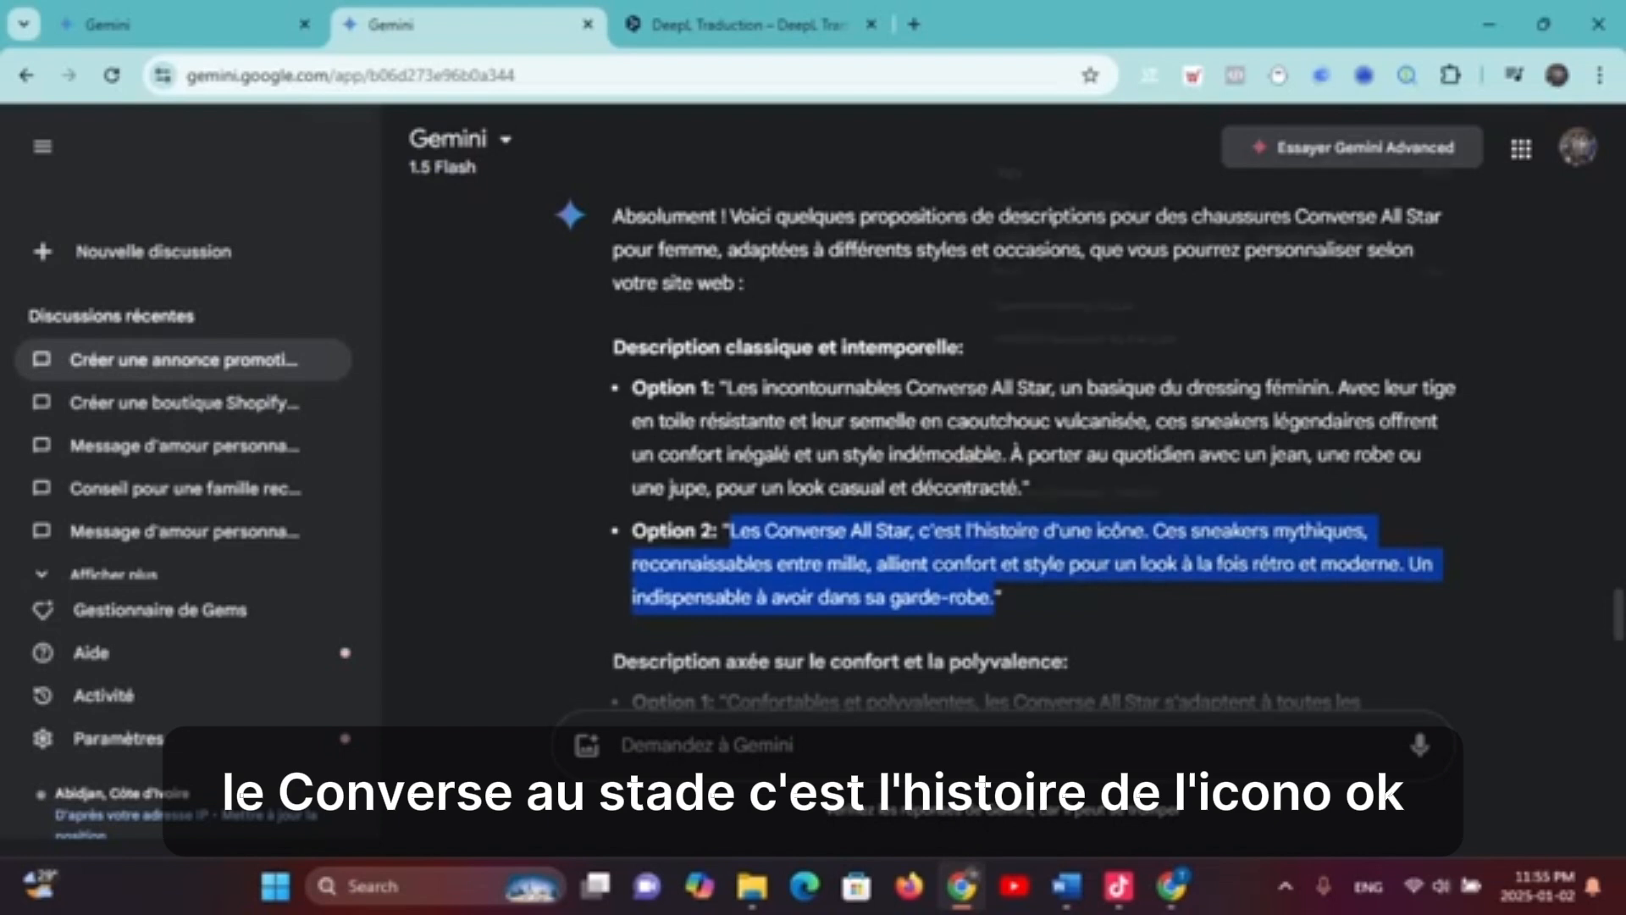
right_click(933, 581)
click(983, 169)
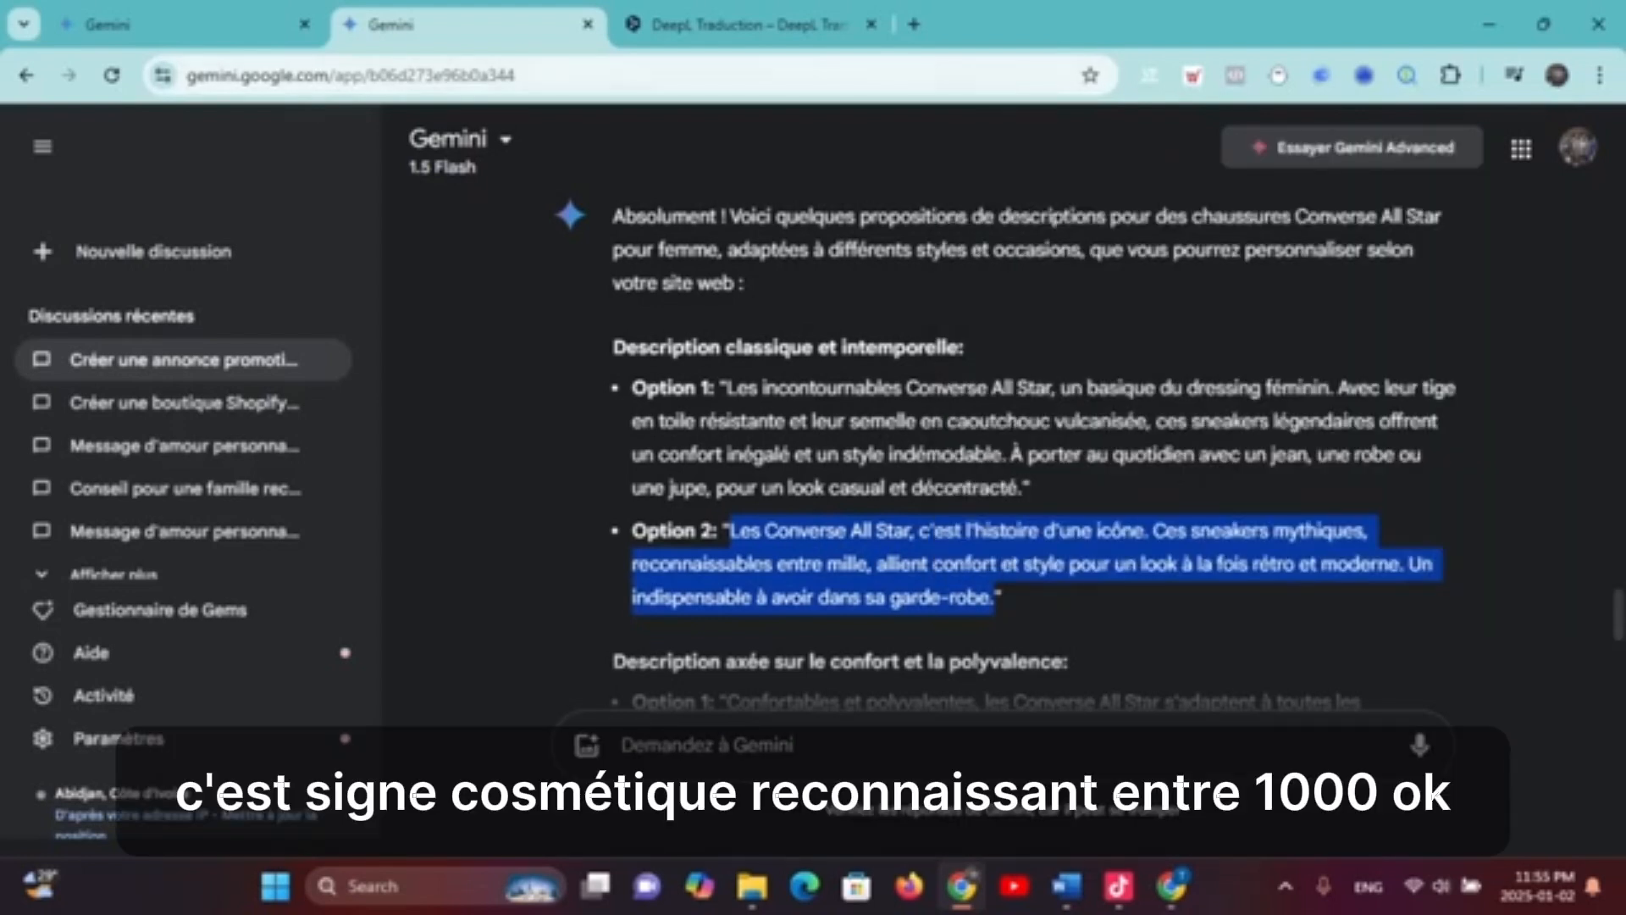
click(1172, 886)
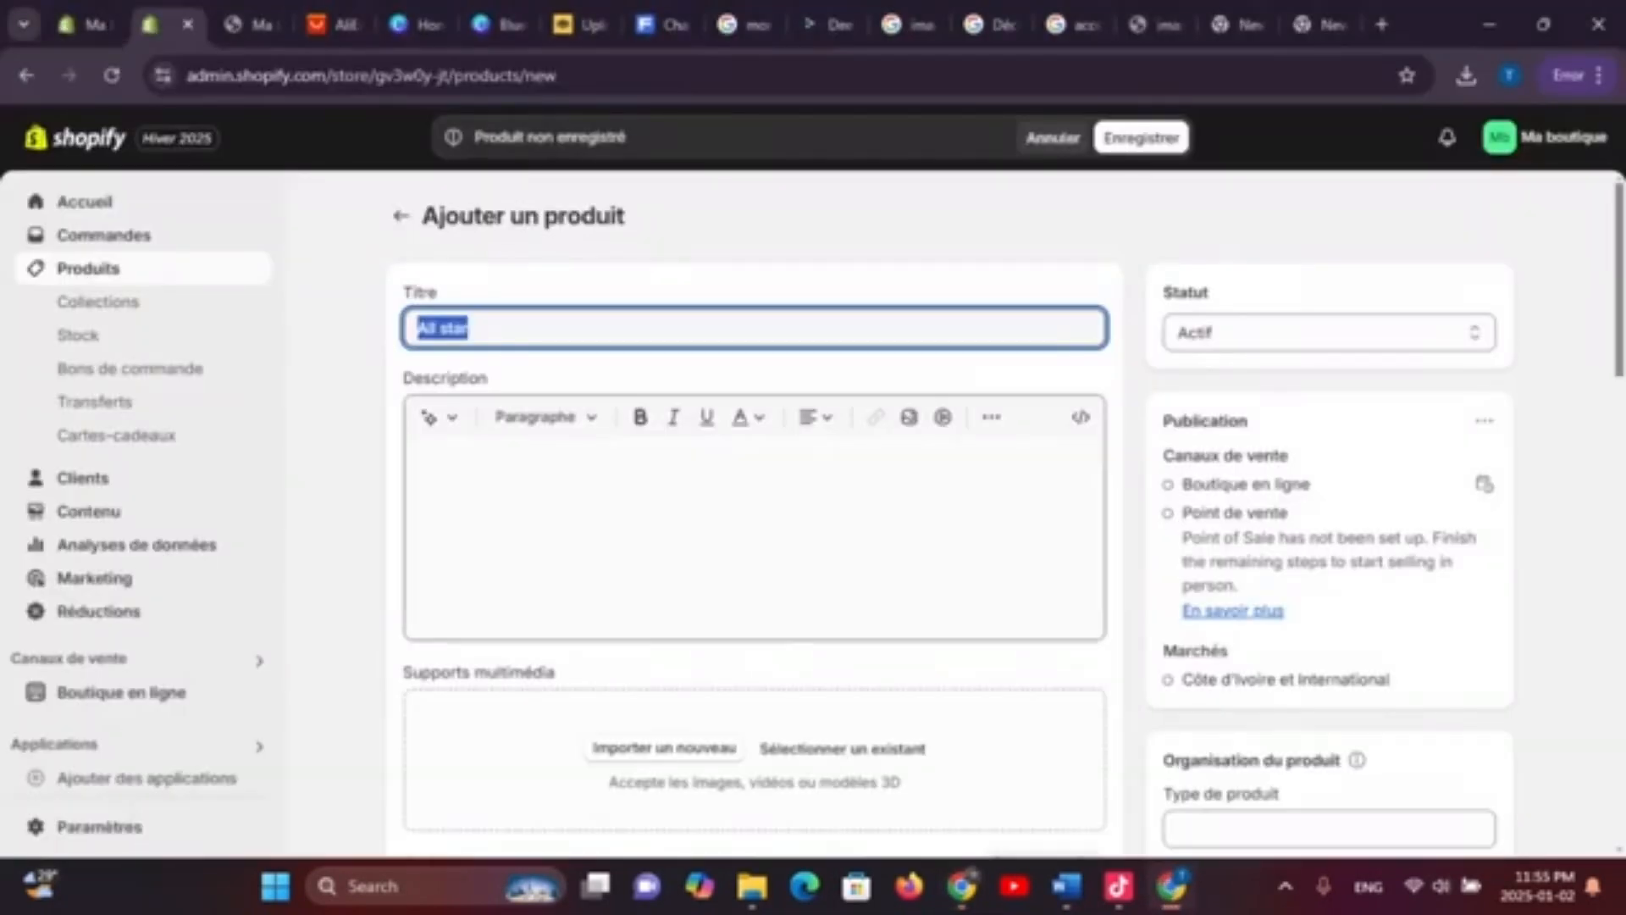
Paste the copied Converse description into the product's Description field
click(419, 462)
key(ctrl+v)
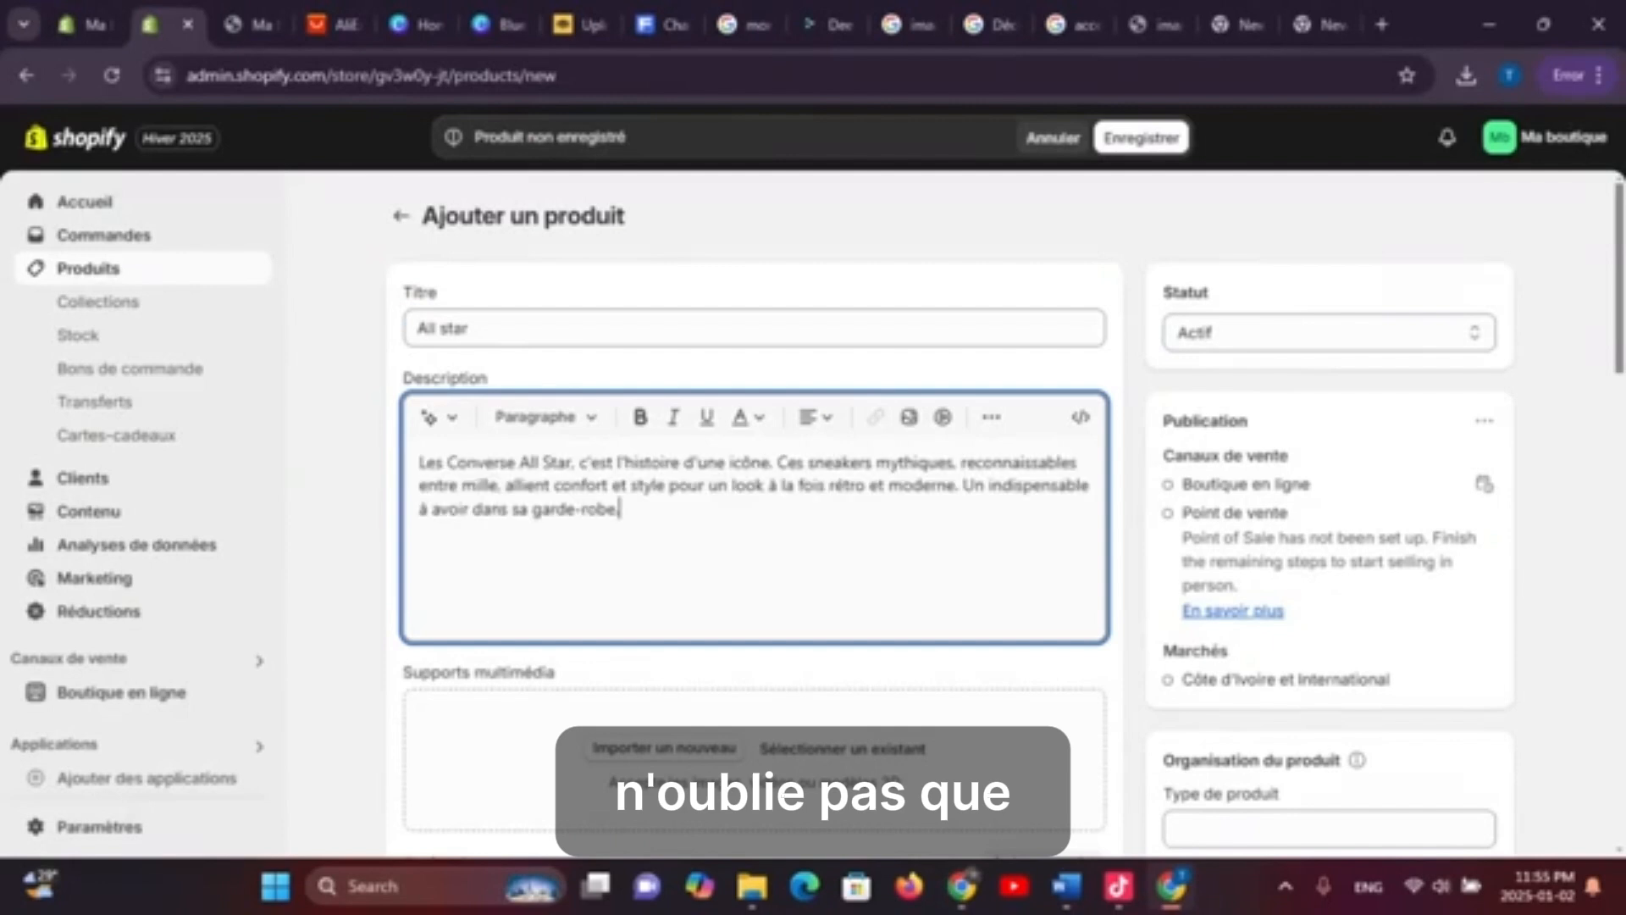
scroll(752, 508, down, 3)
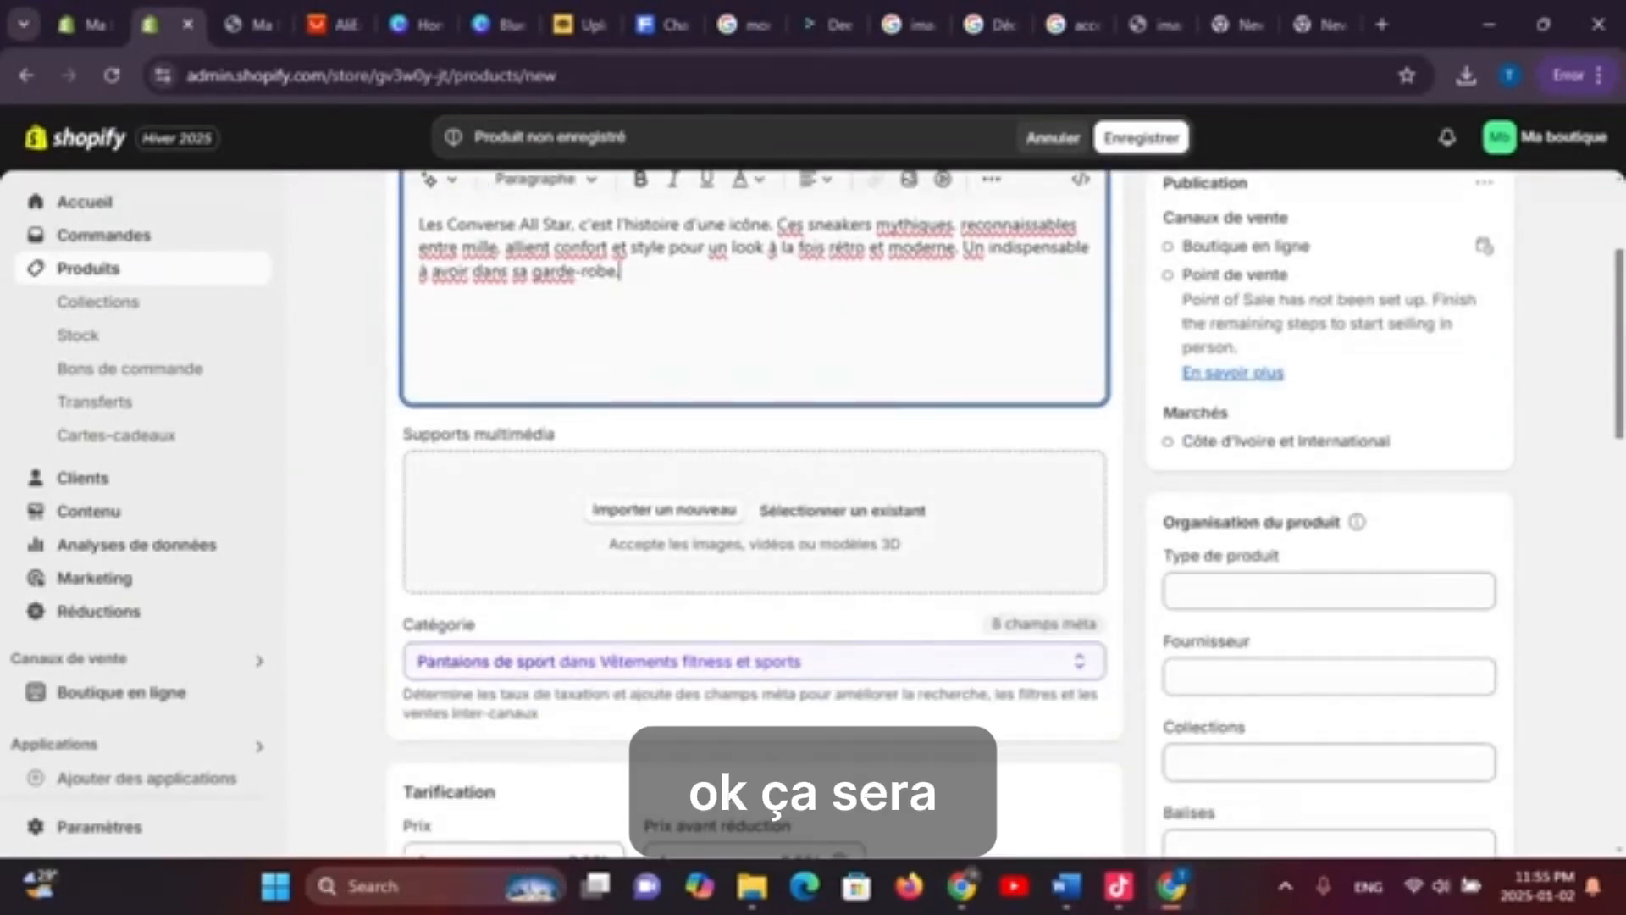
scroll(752, 508, down, 2)
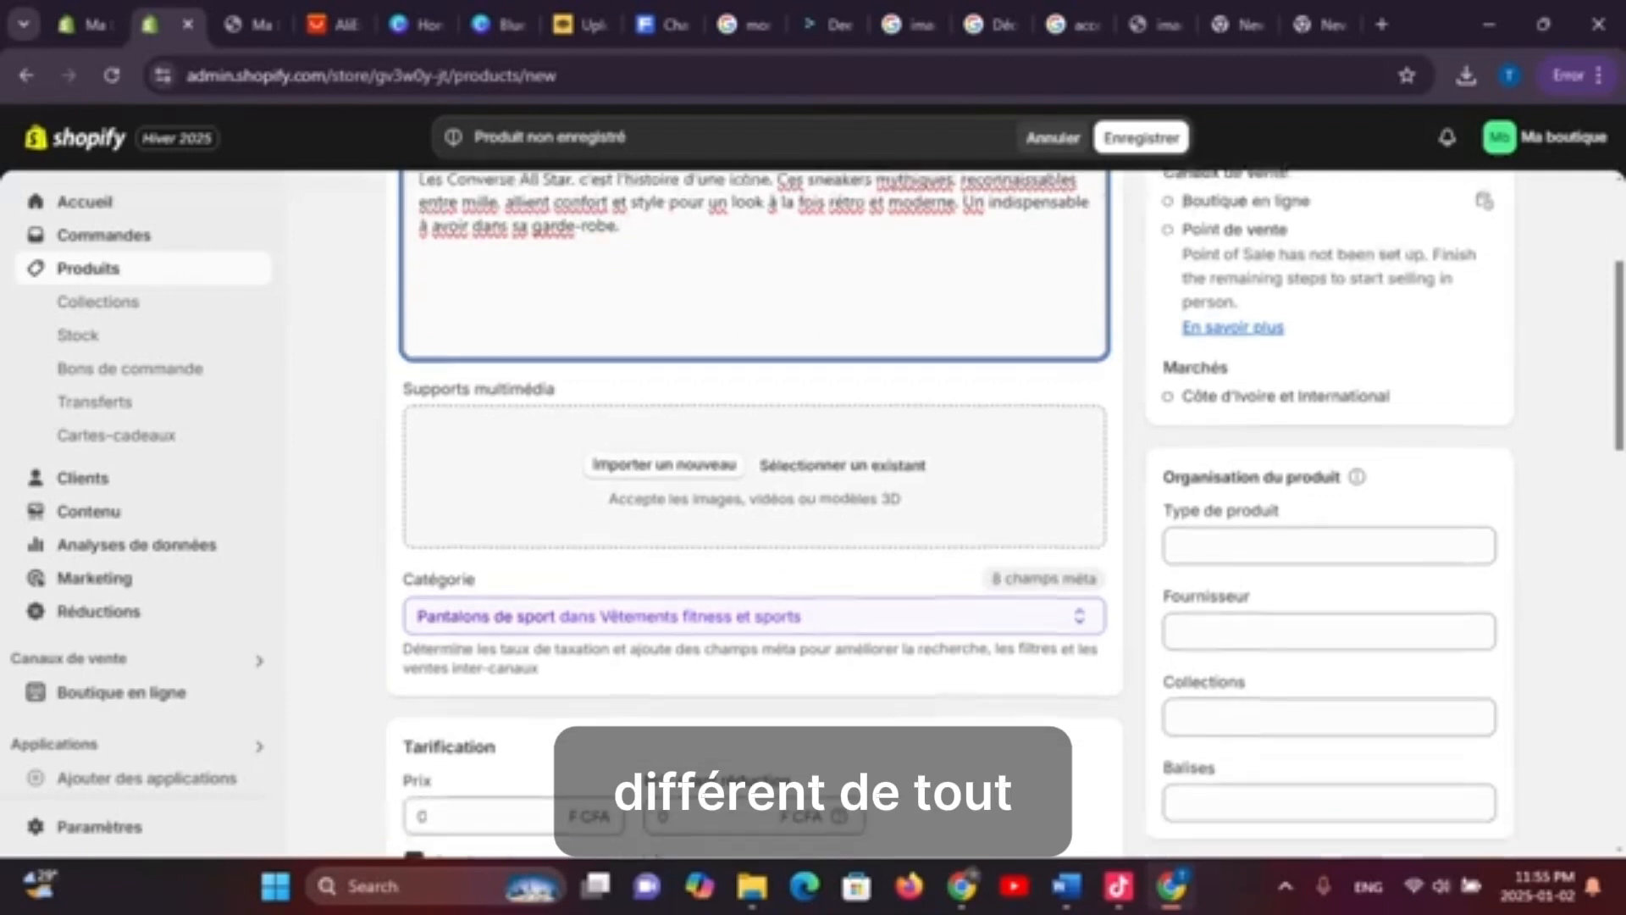
Upload the shoe image from the computer's images folder as product media
click(665, 392)
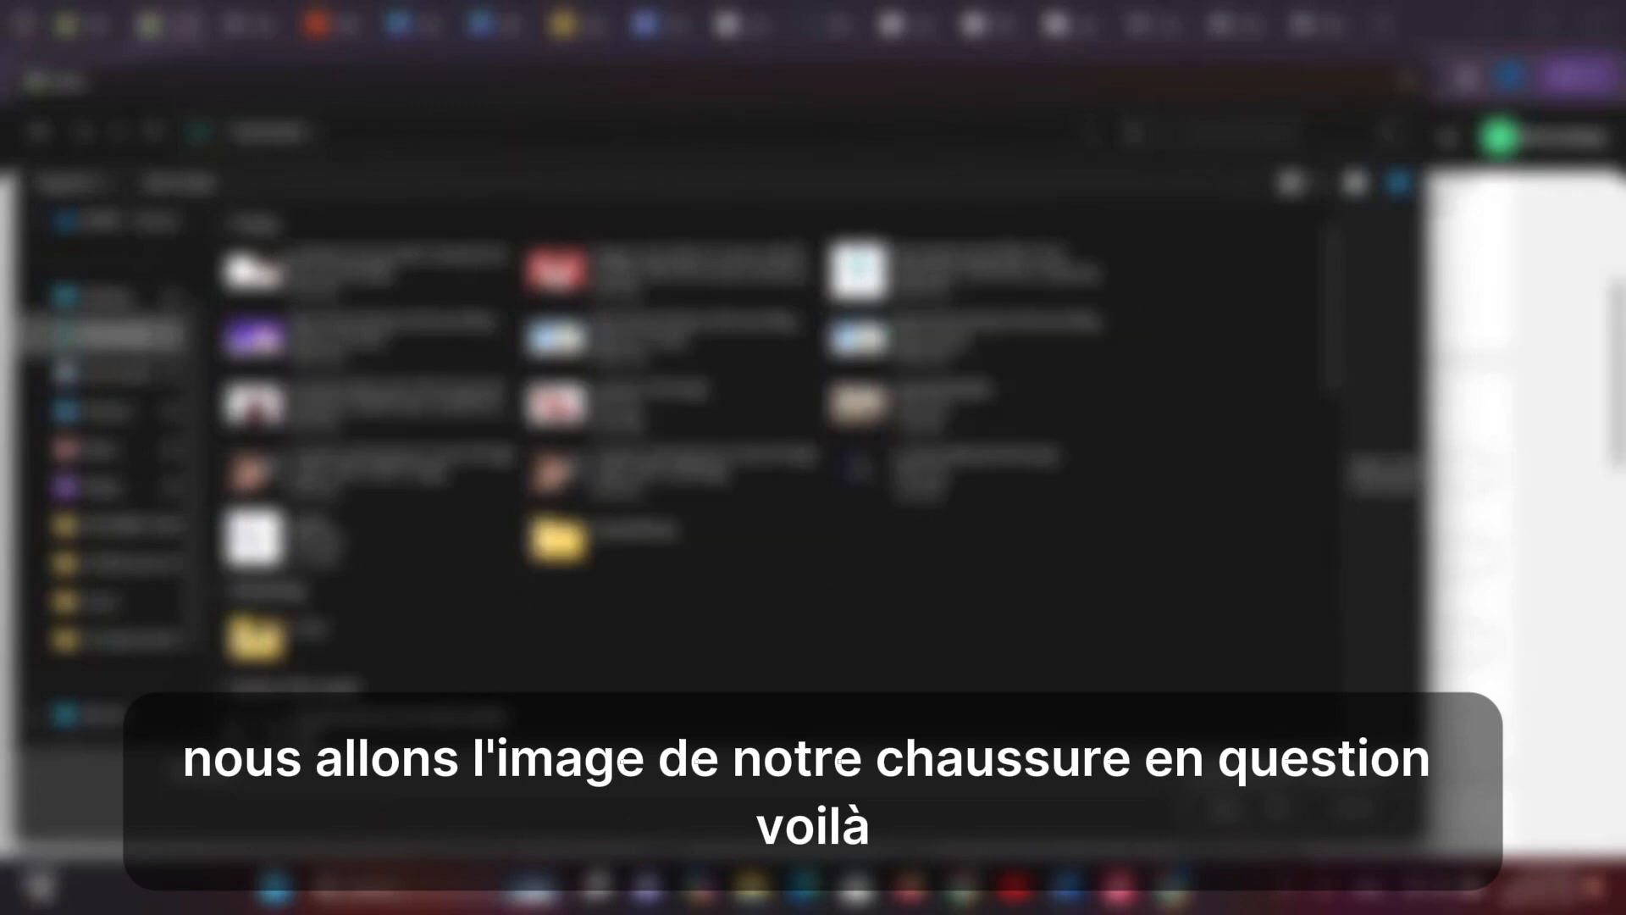
double_click(593, 535)
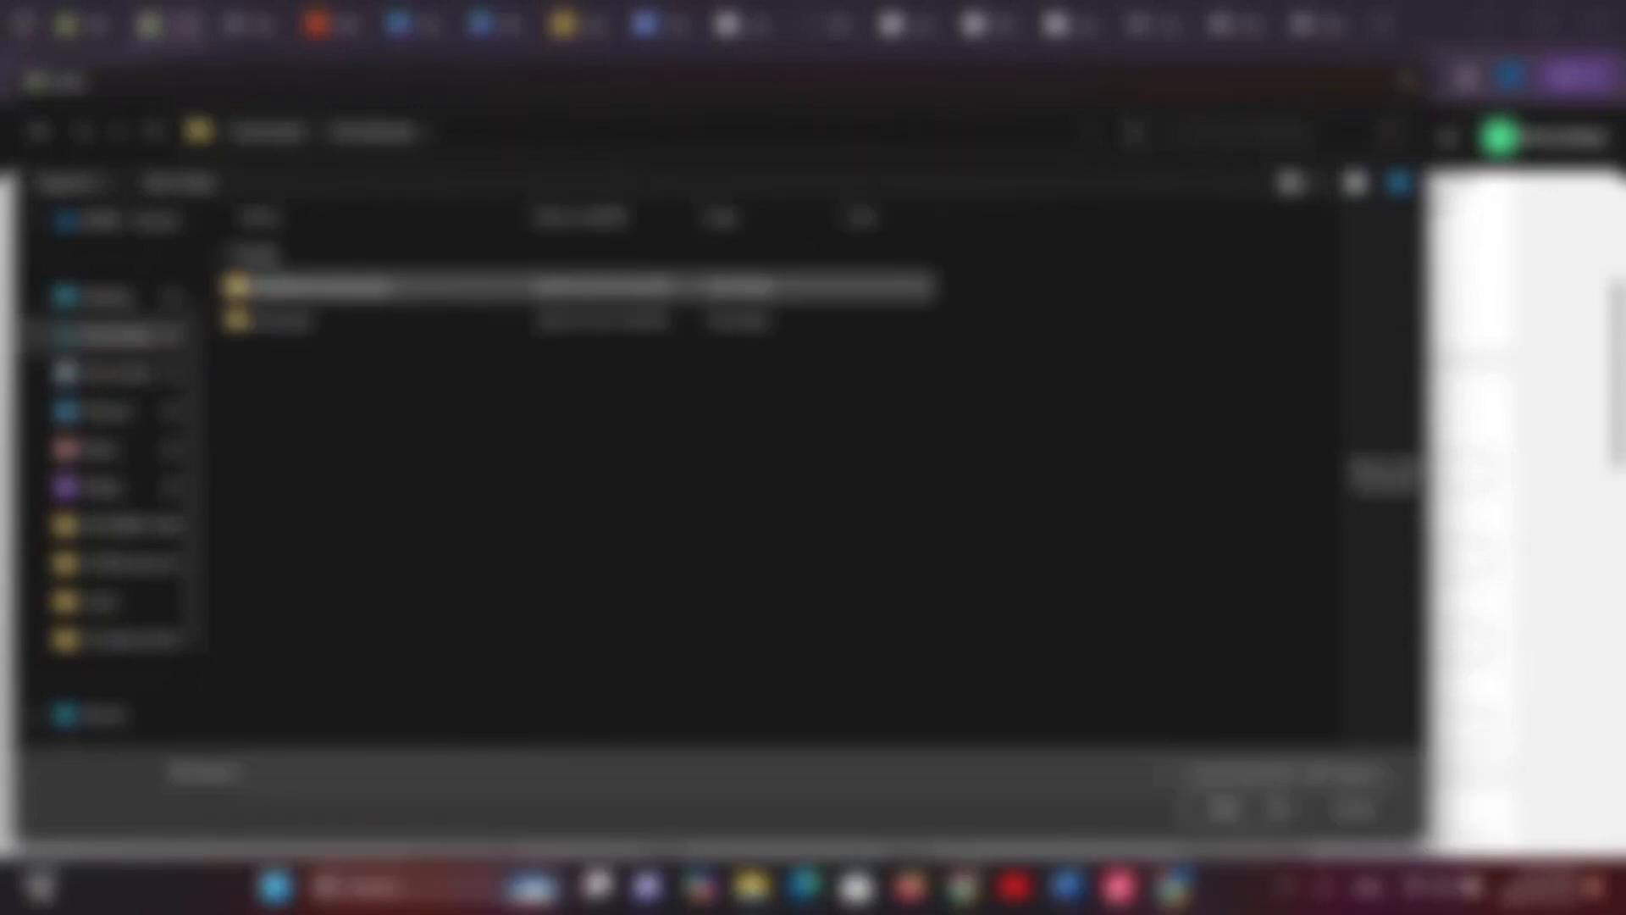
double_click(321, 288)
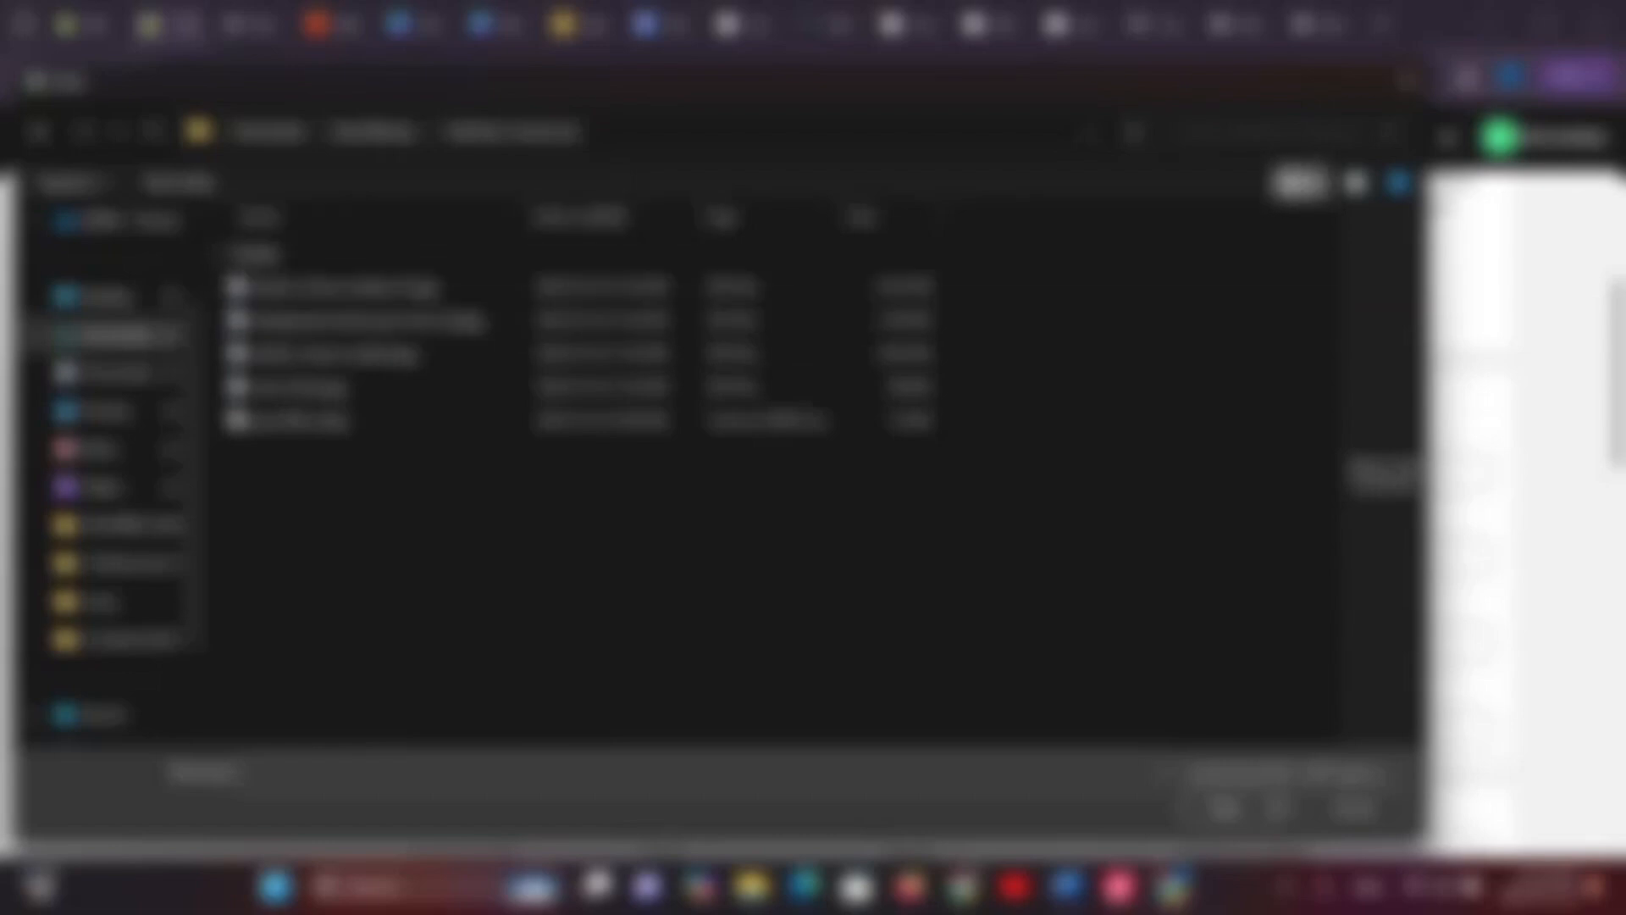
click(1291, 183)
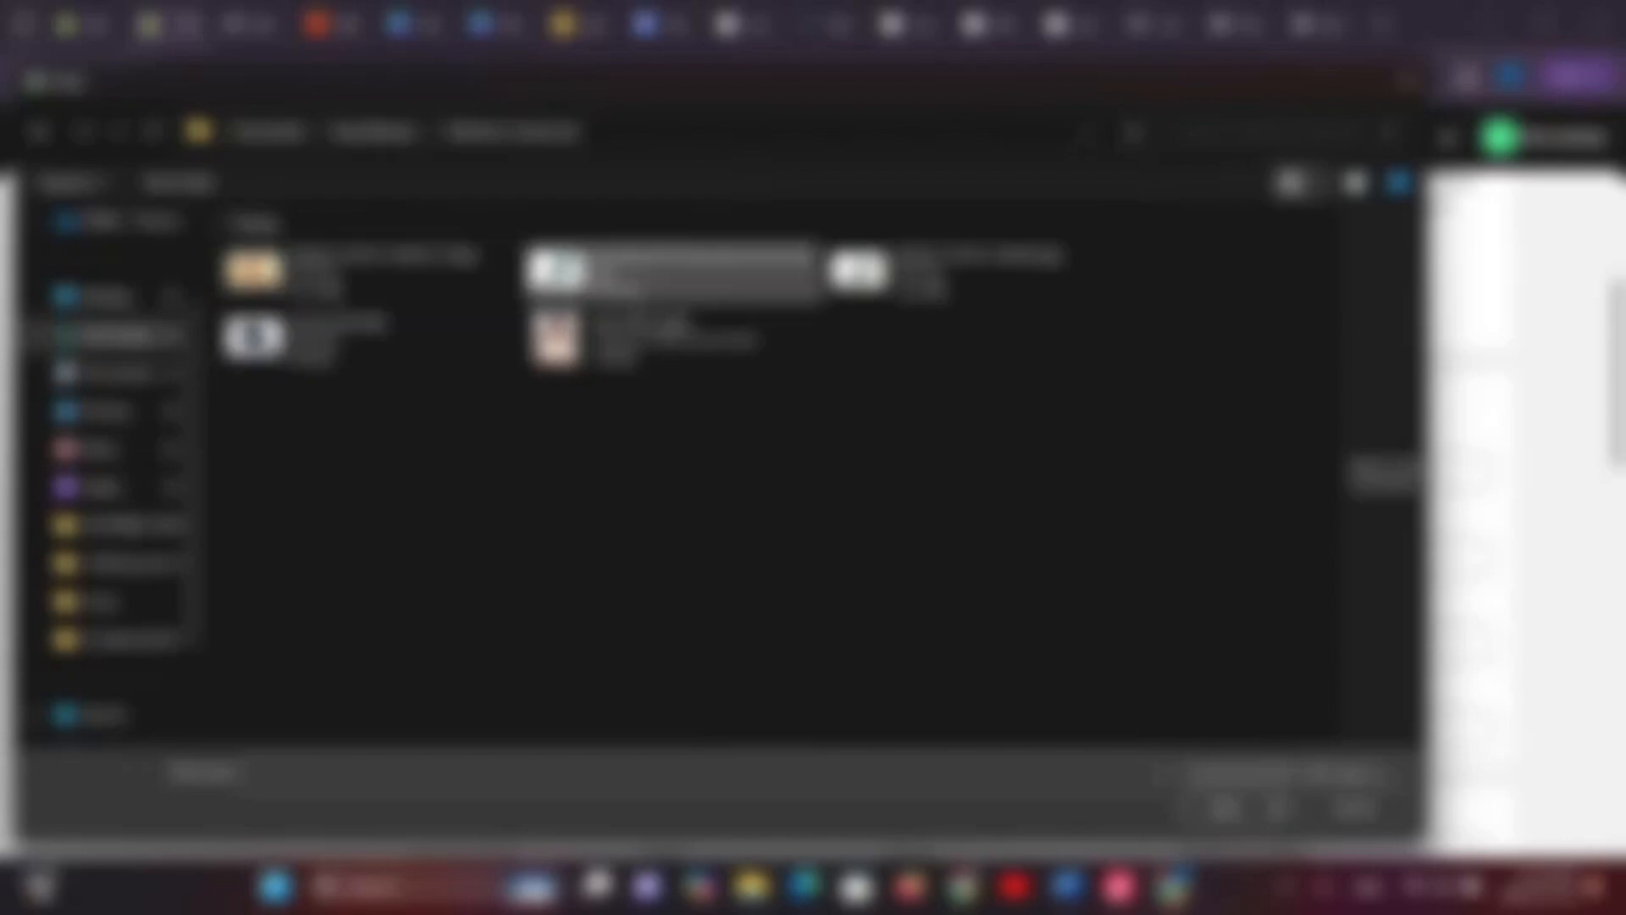
click(649, 342)
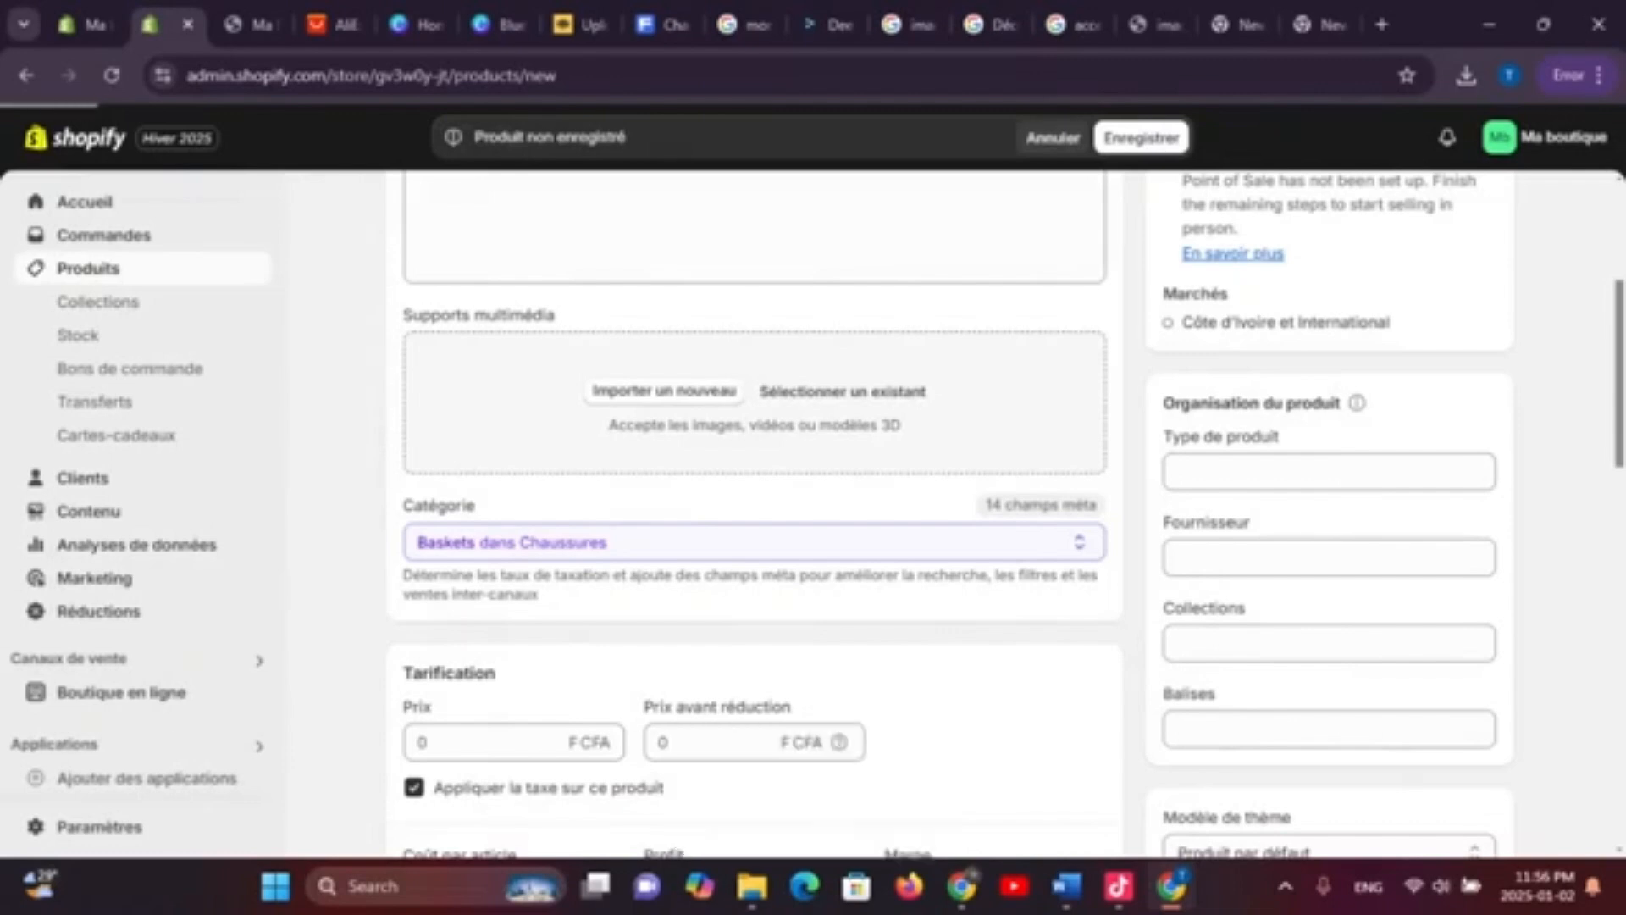
Upload the men-shoes image through the file library to add it to the product's media
scroll(754, 508, up, 4)
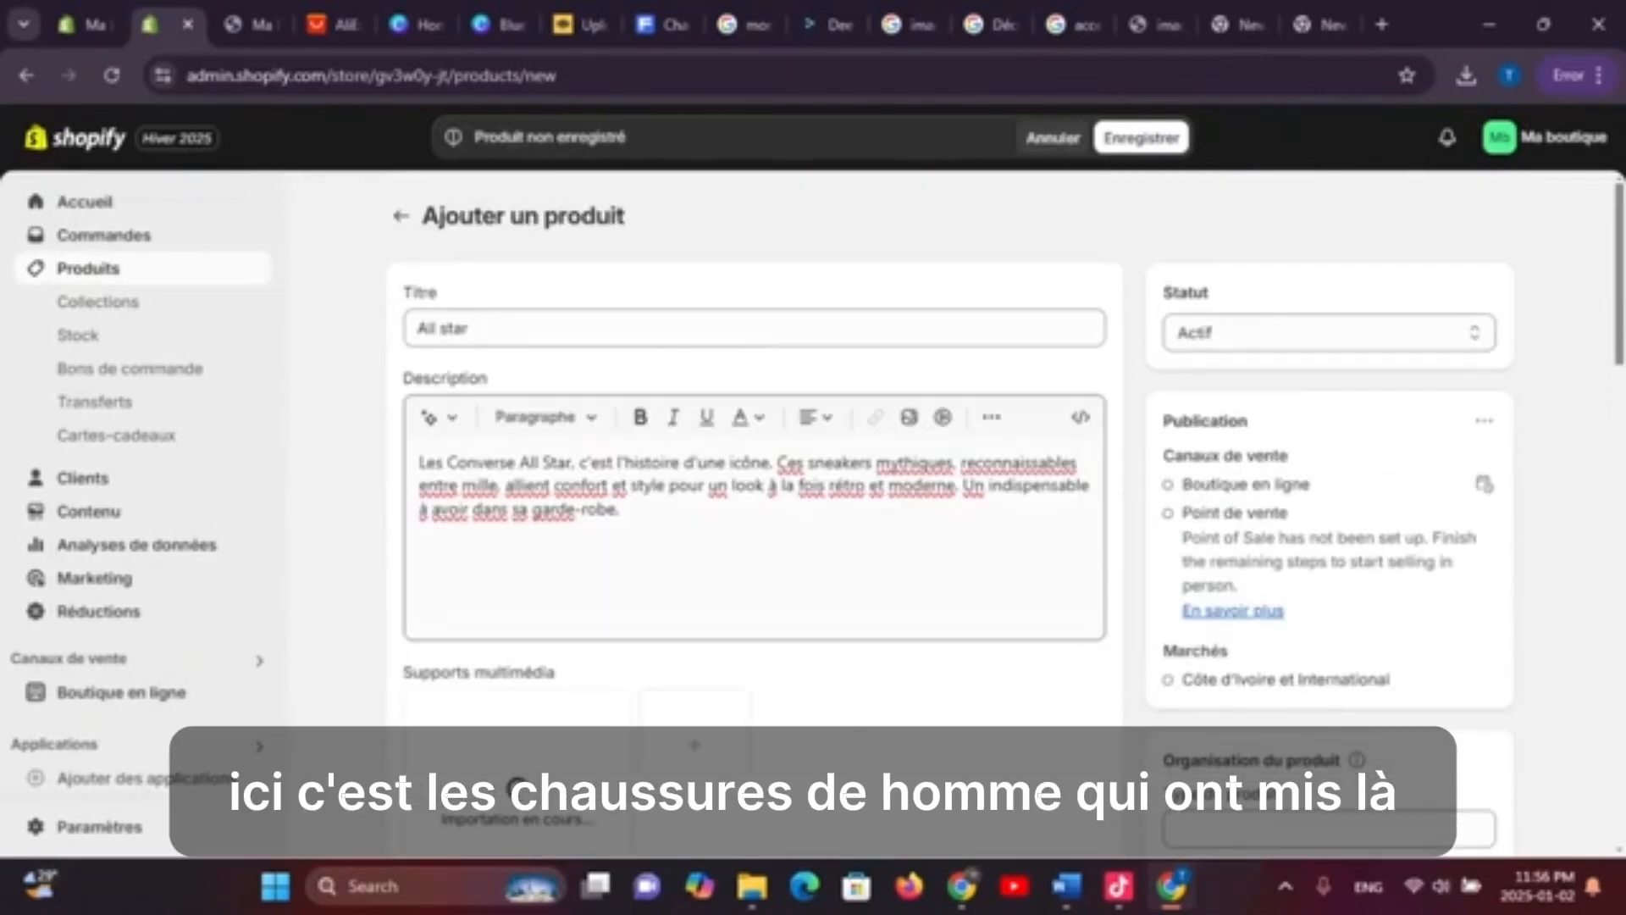
scroll(754, 509, down, 4)
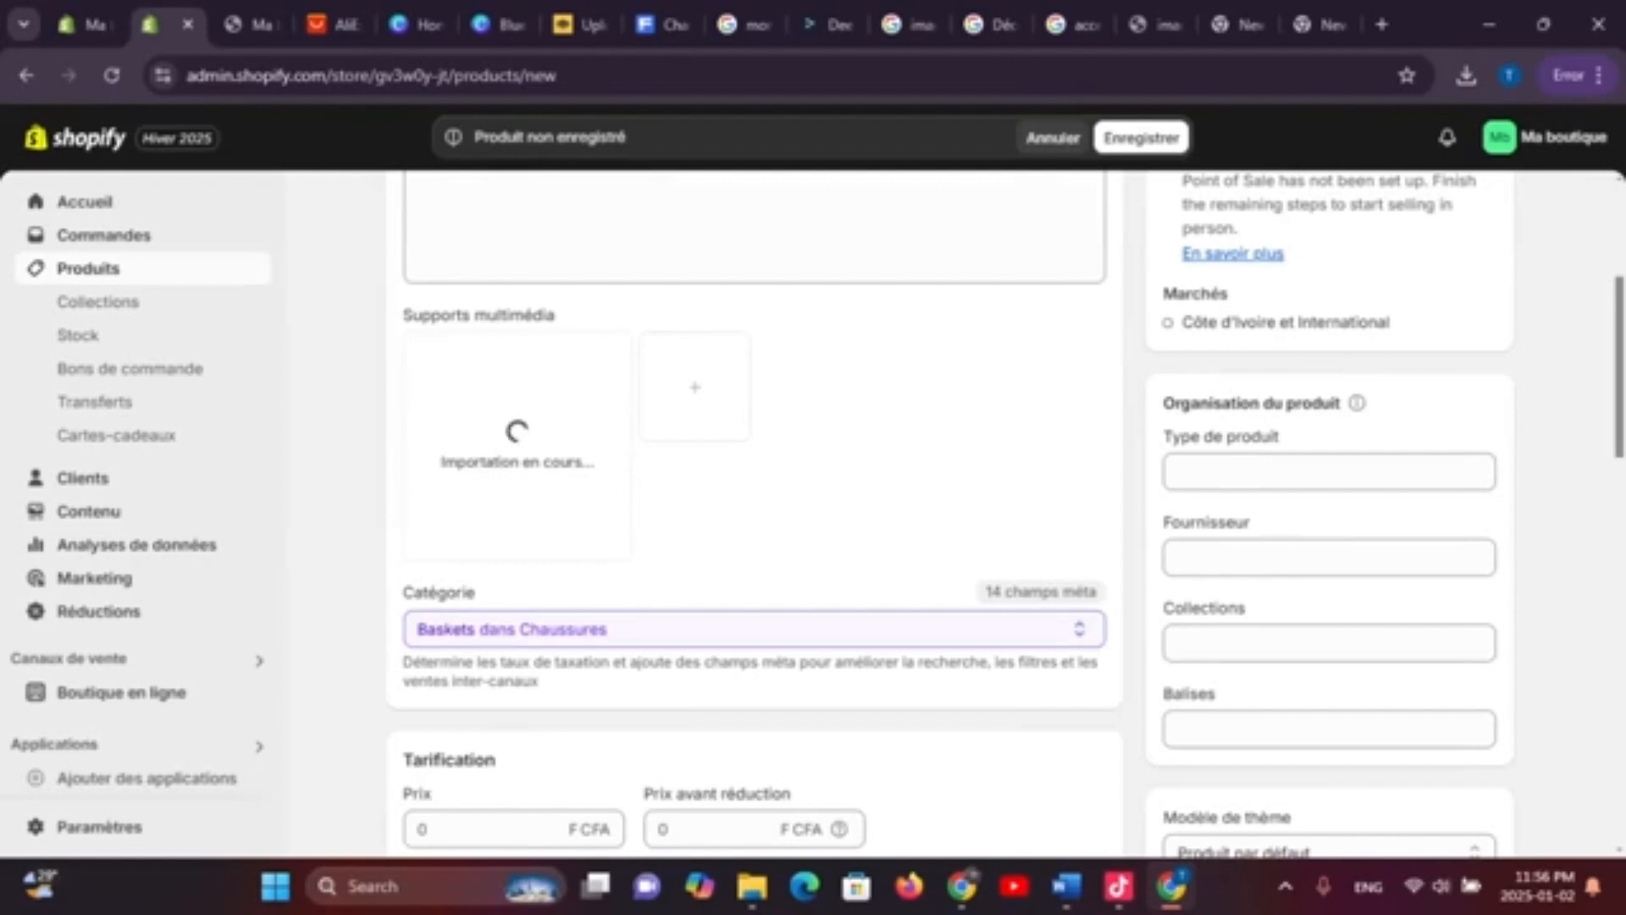
scroll(754, 509, down, 4)
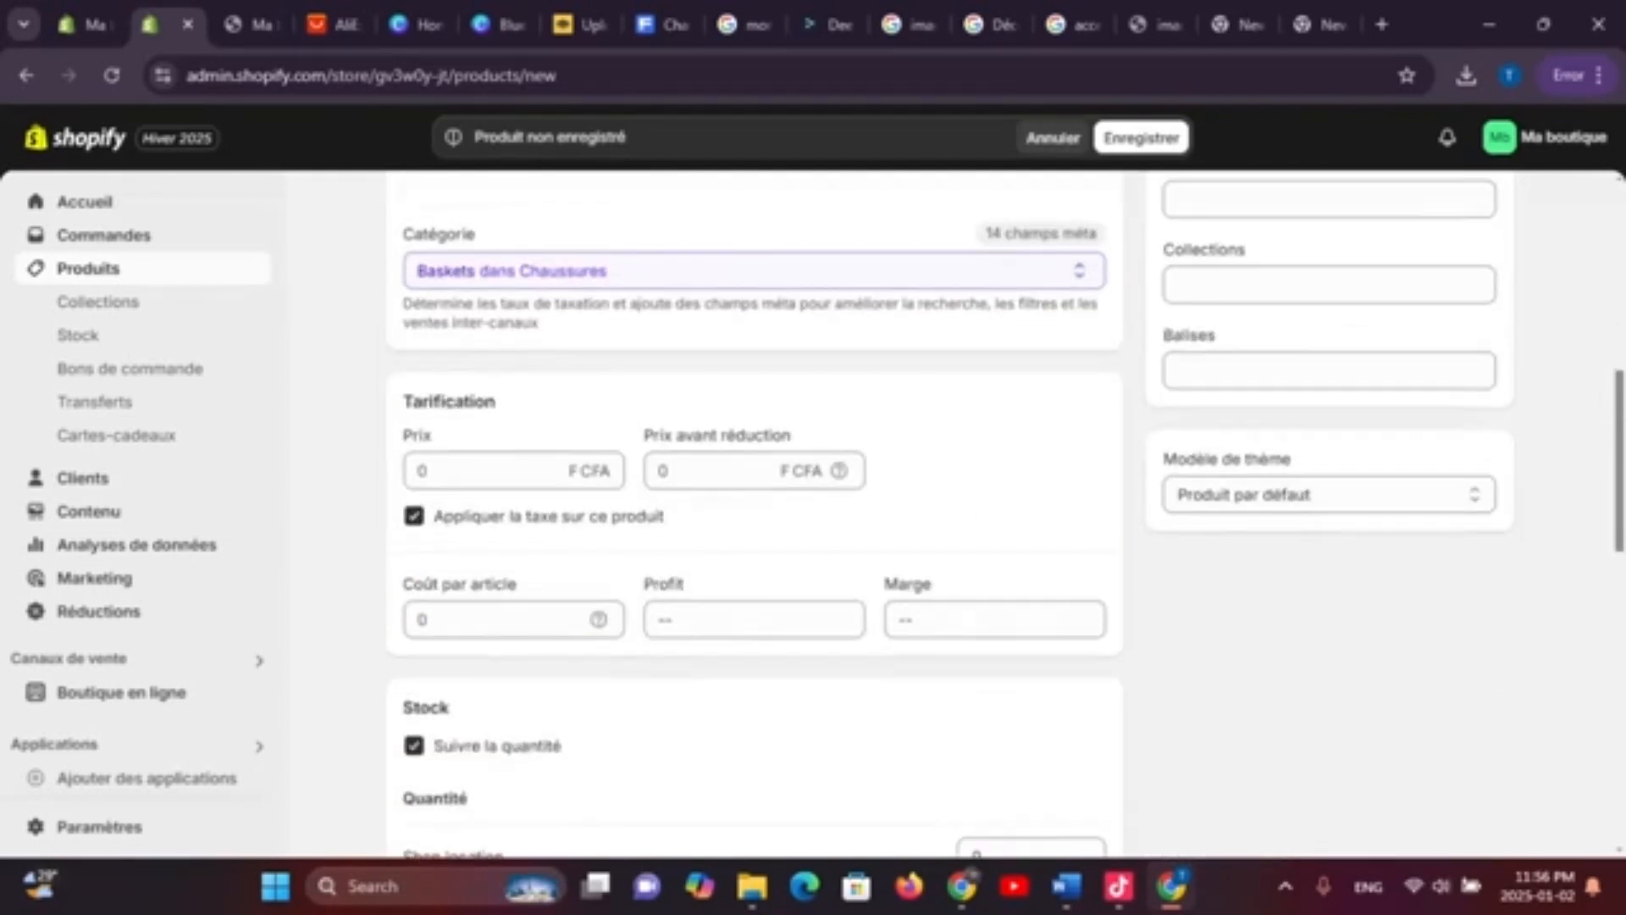
scroll(514, 501, down, 1)
click(515, 500)
scroll(514, 457, up, 4)
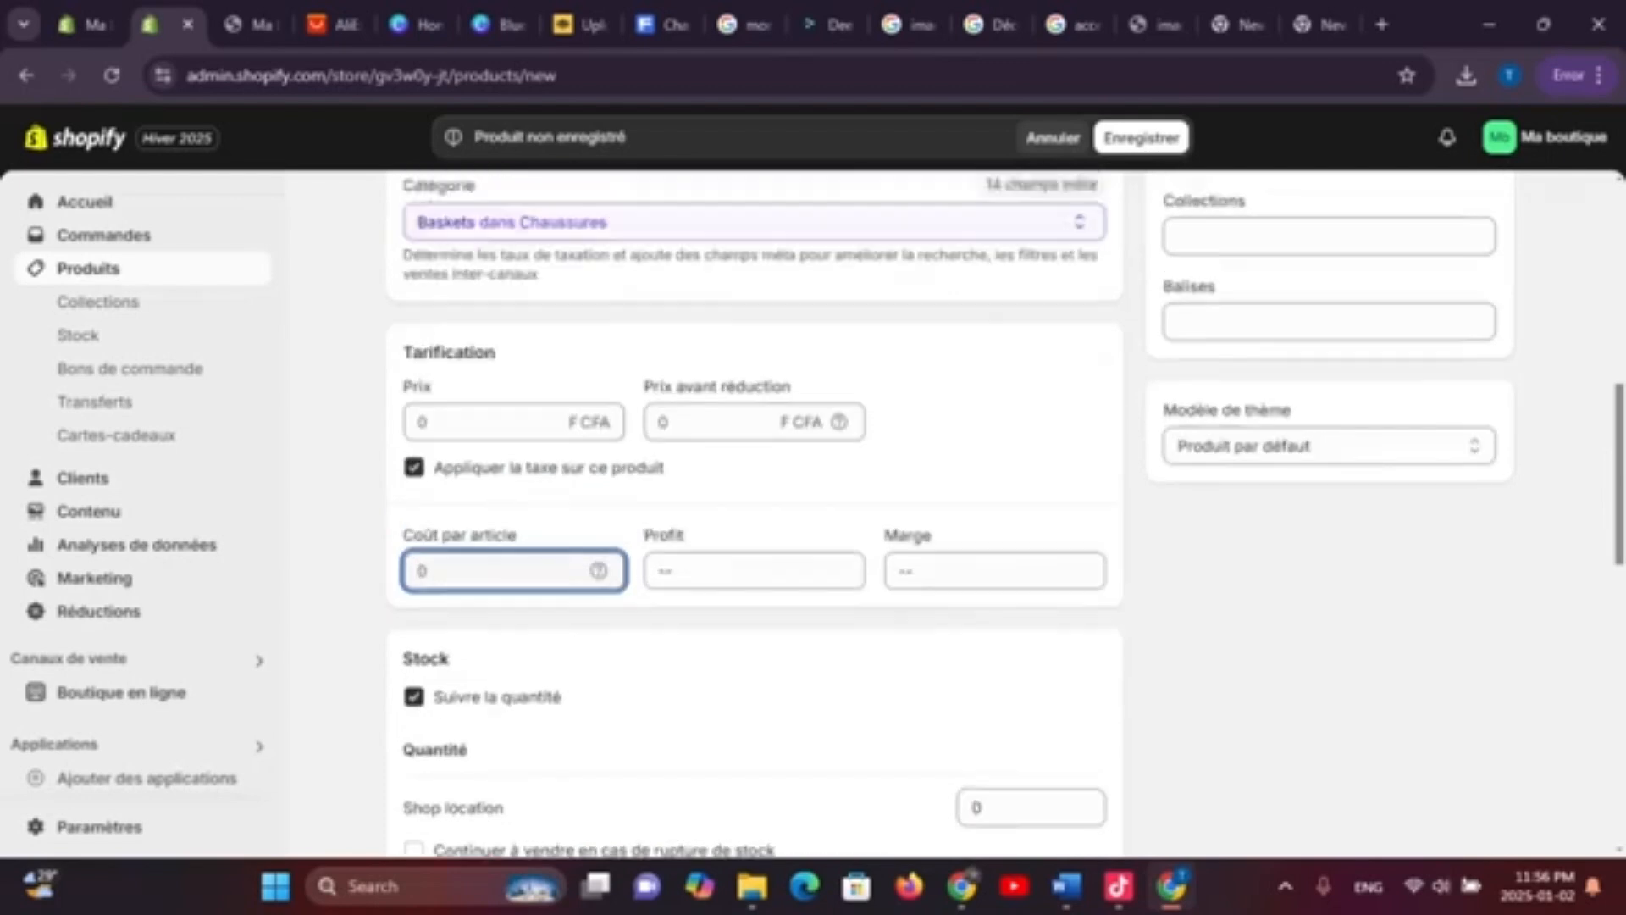
scroll(695, 423, down, 1)
click(694, 268)
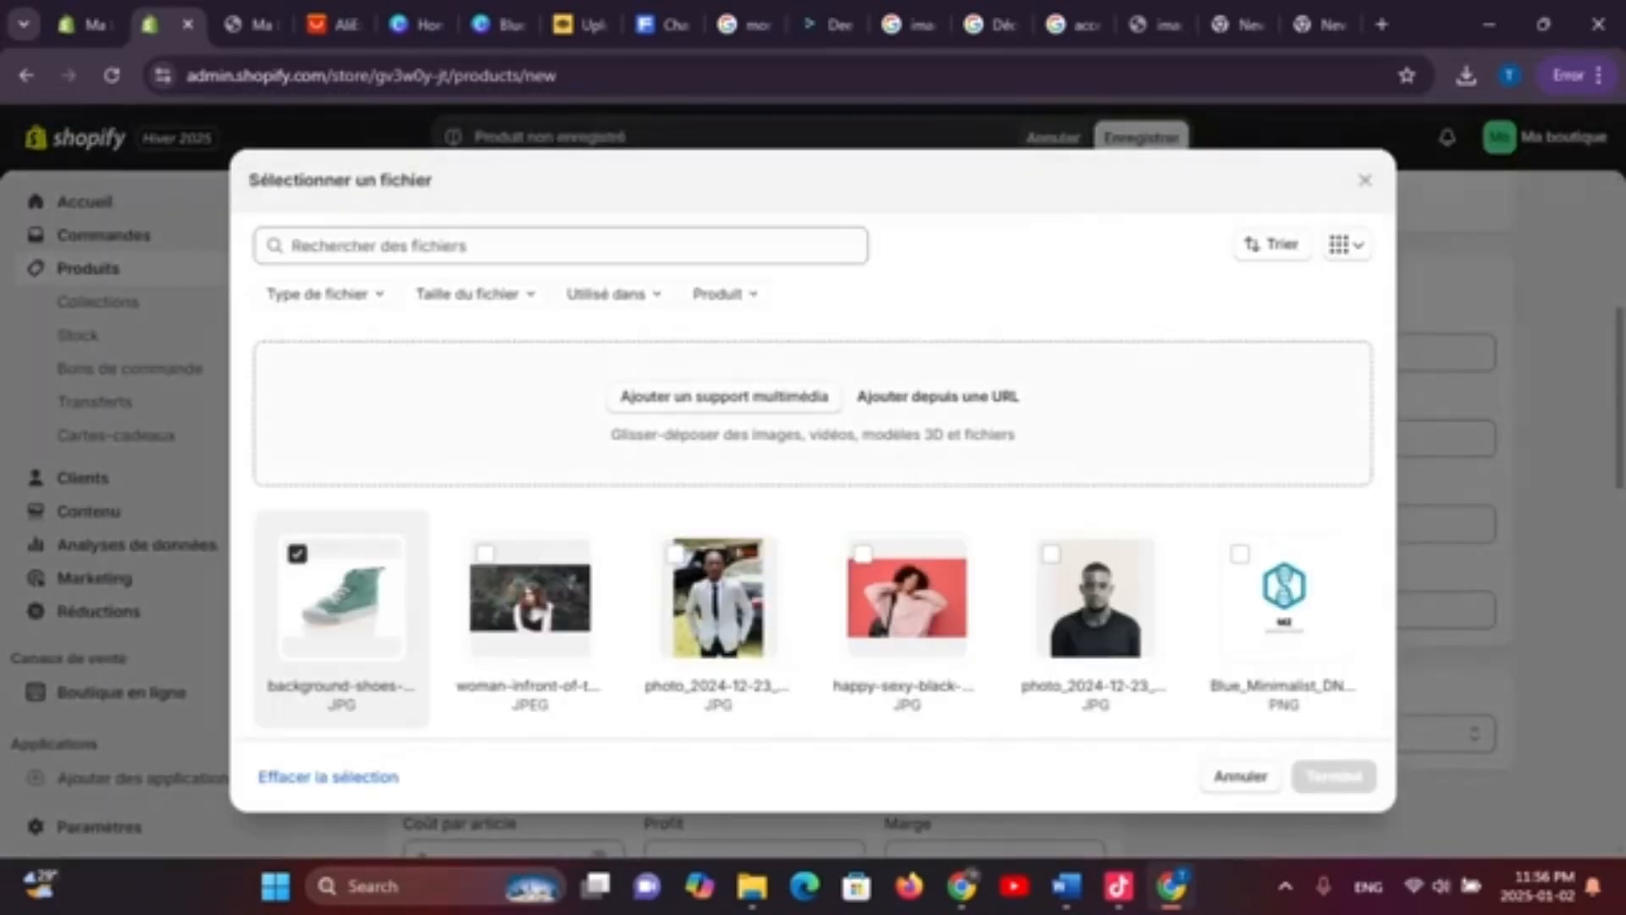
click(725, 396)
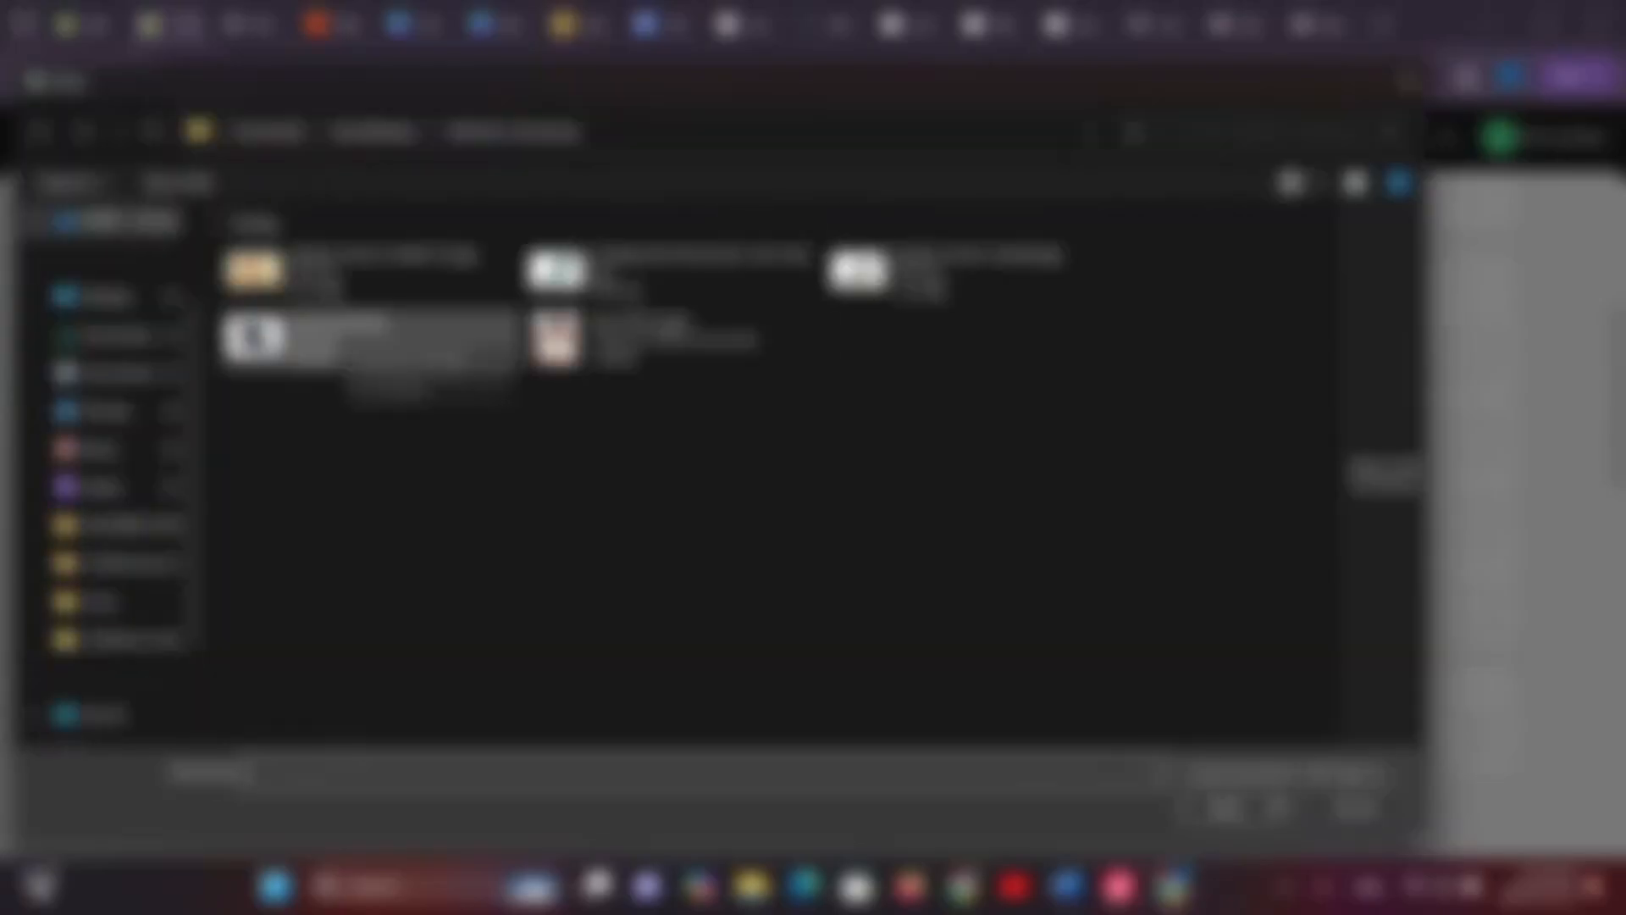
drag(364, 338, 1389, 472)
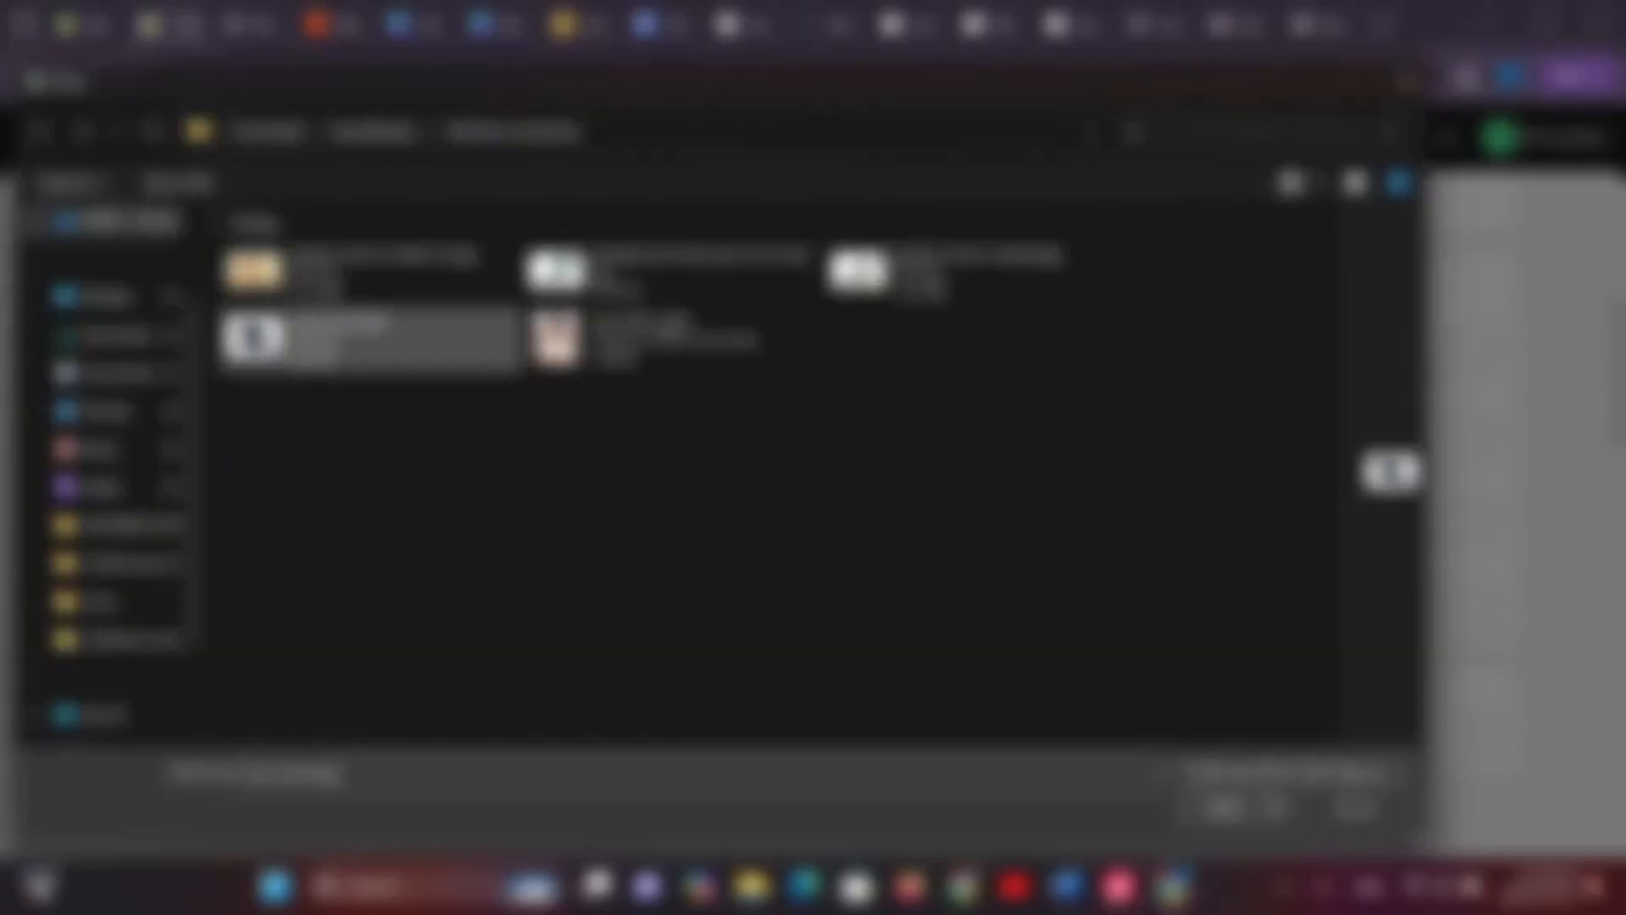
click(1224, 809)
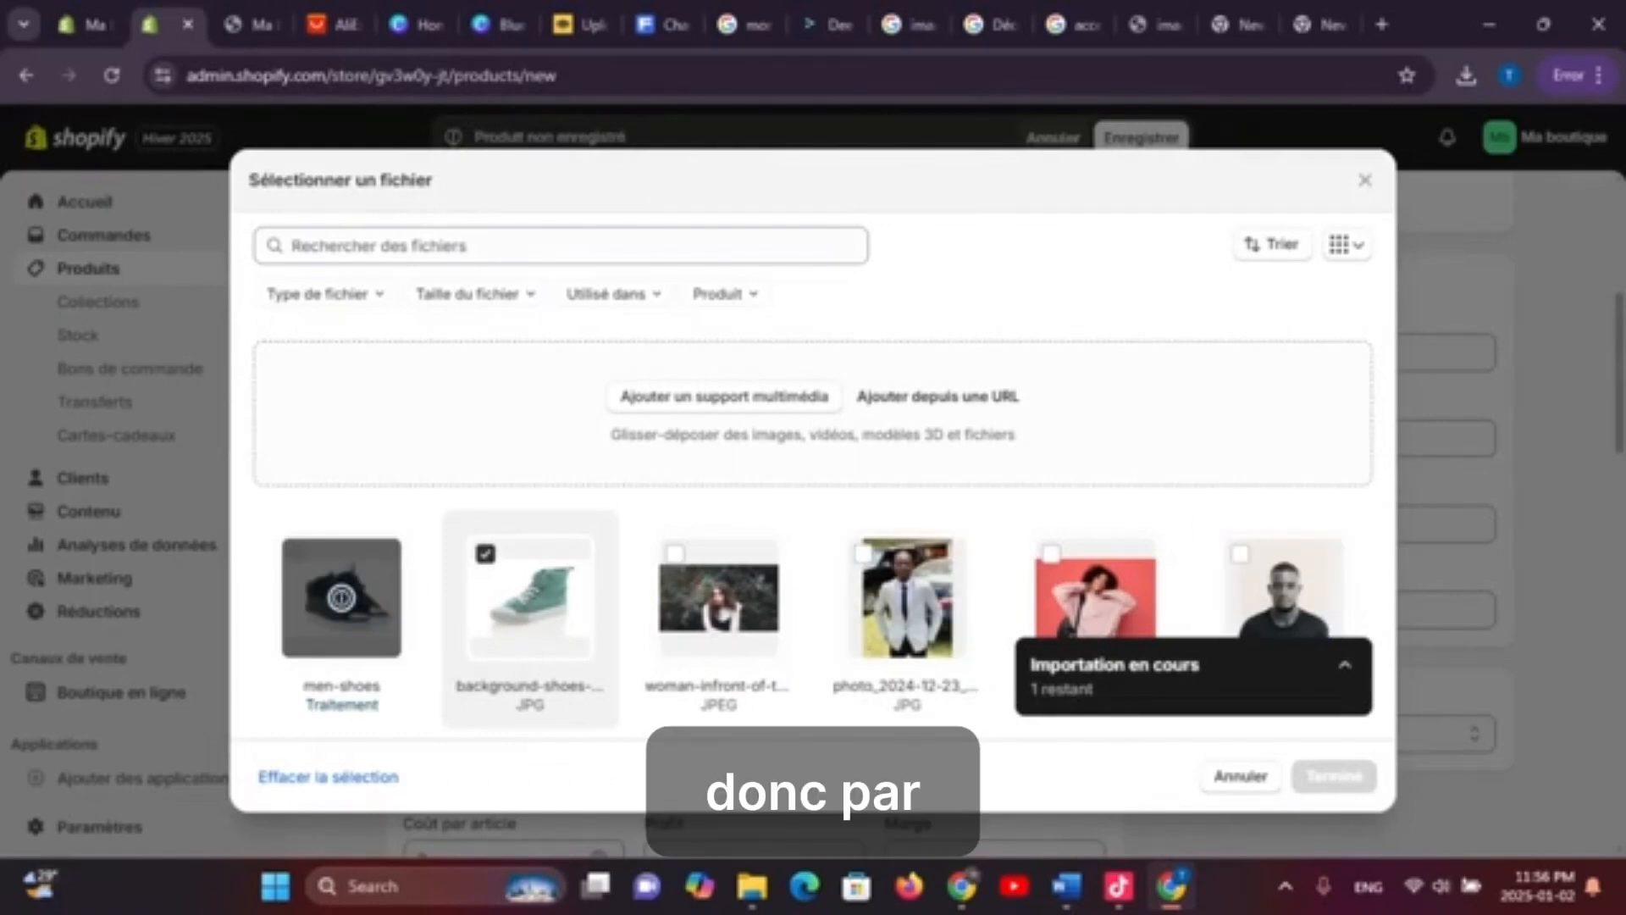
Add the chosen images, then set the price to 15000 with a 25000 price before discount
click(1335, 776)
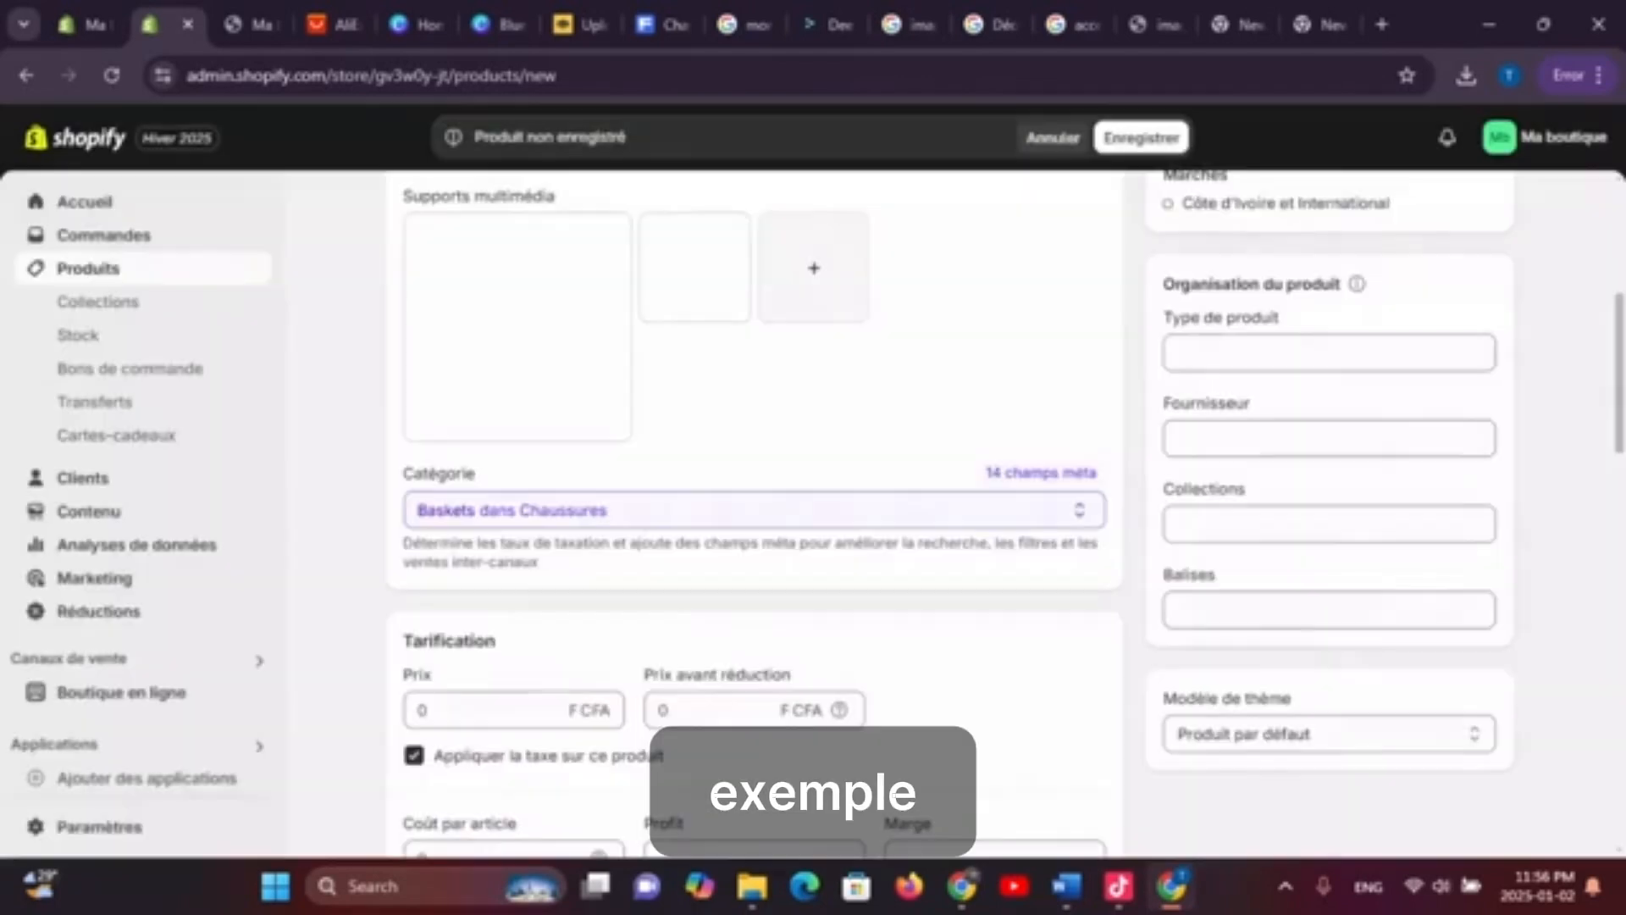
scroll(754, 509, down, 3)
click(509, 472)
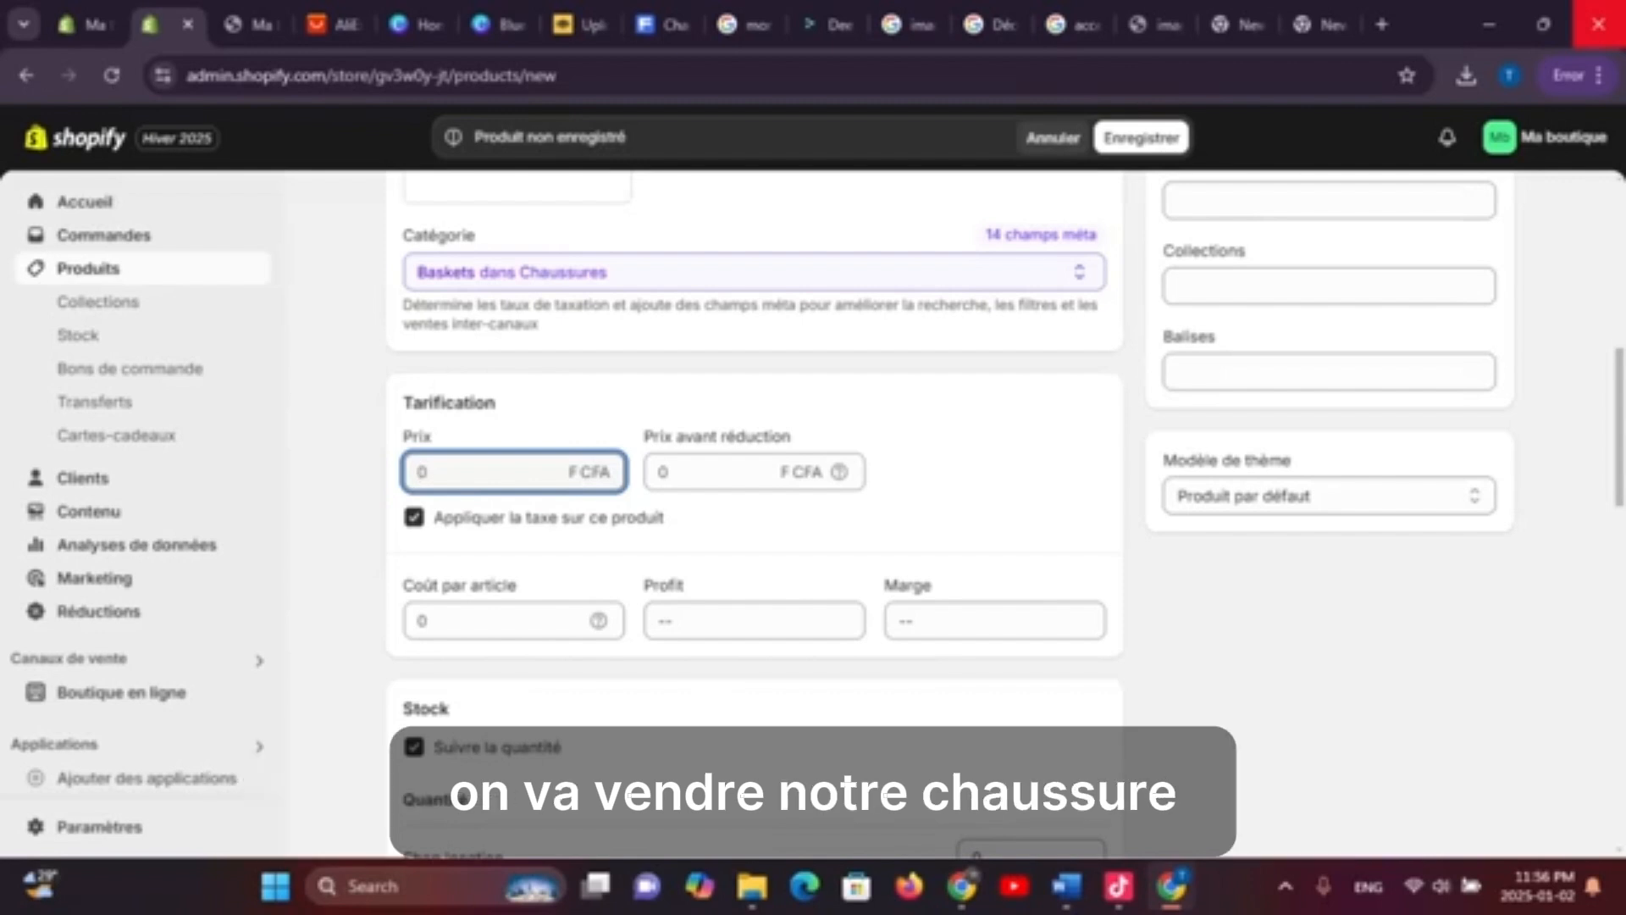
text(15000)
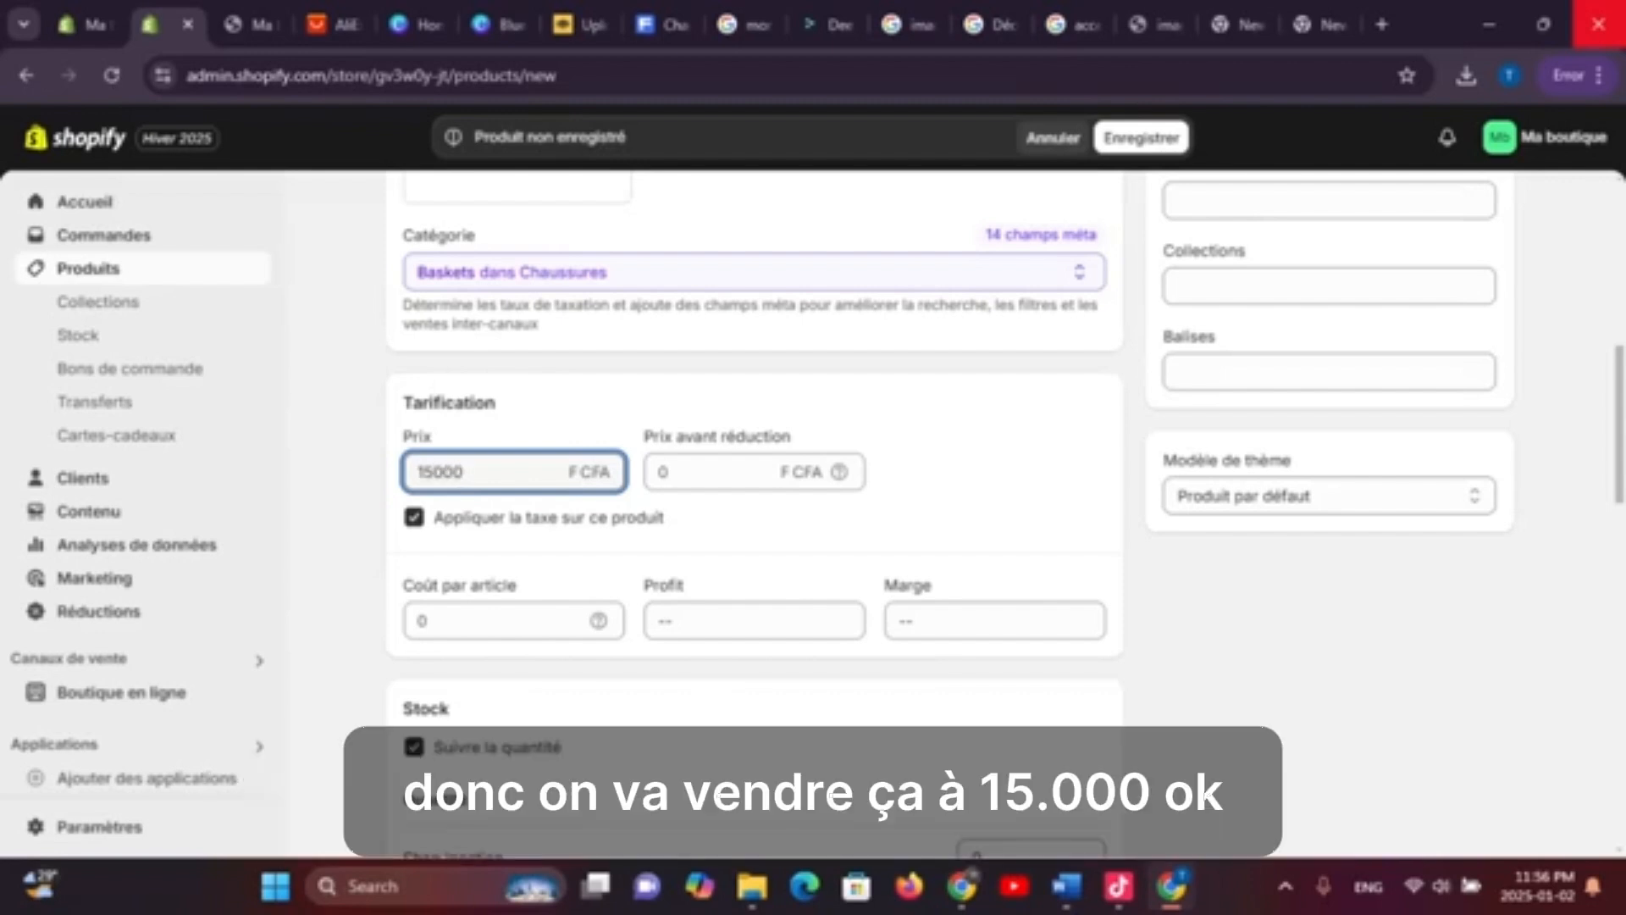
click(720, 472)
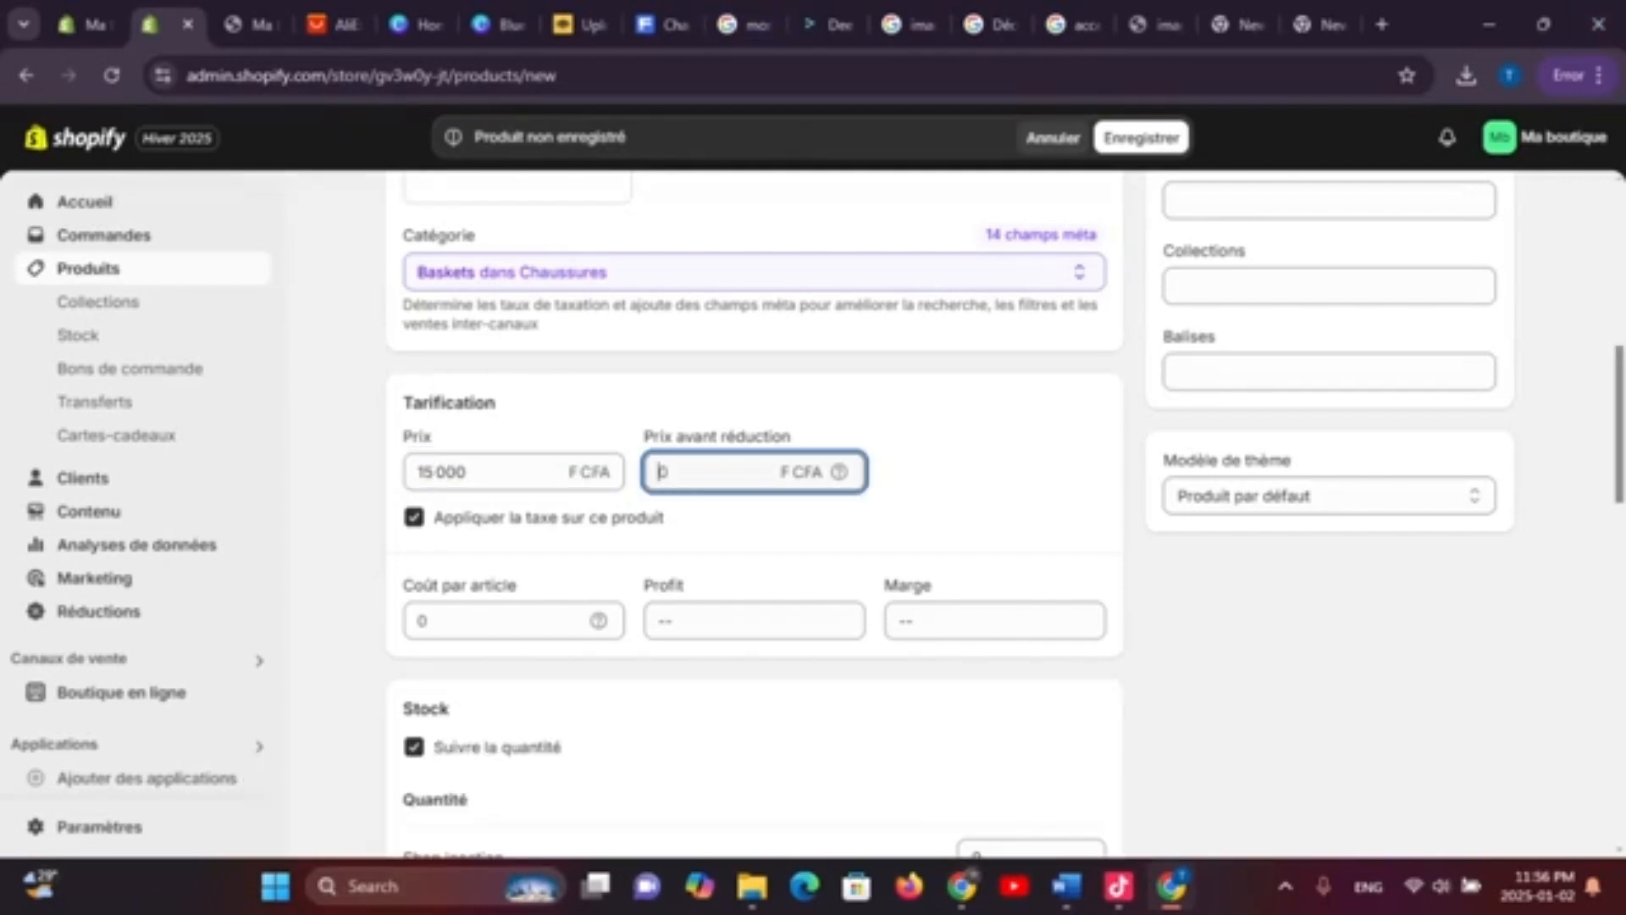
text(25)
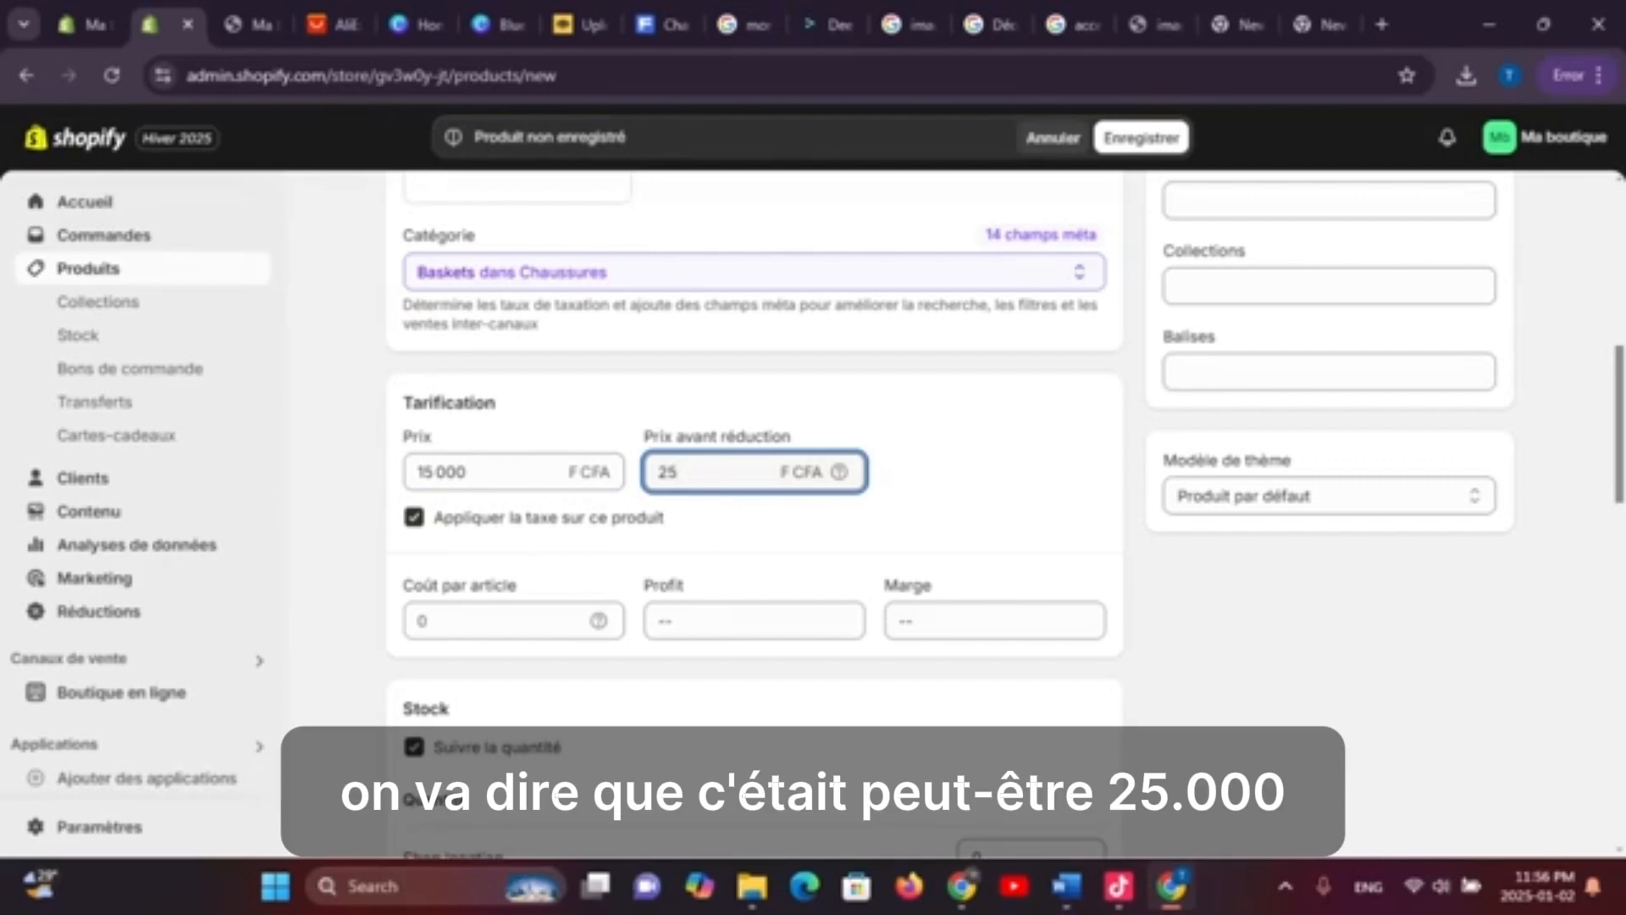
text(000)
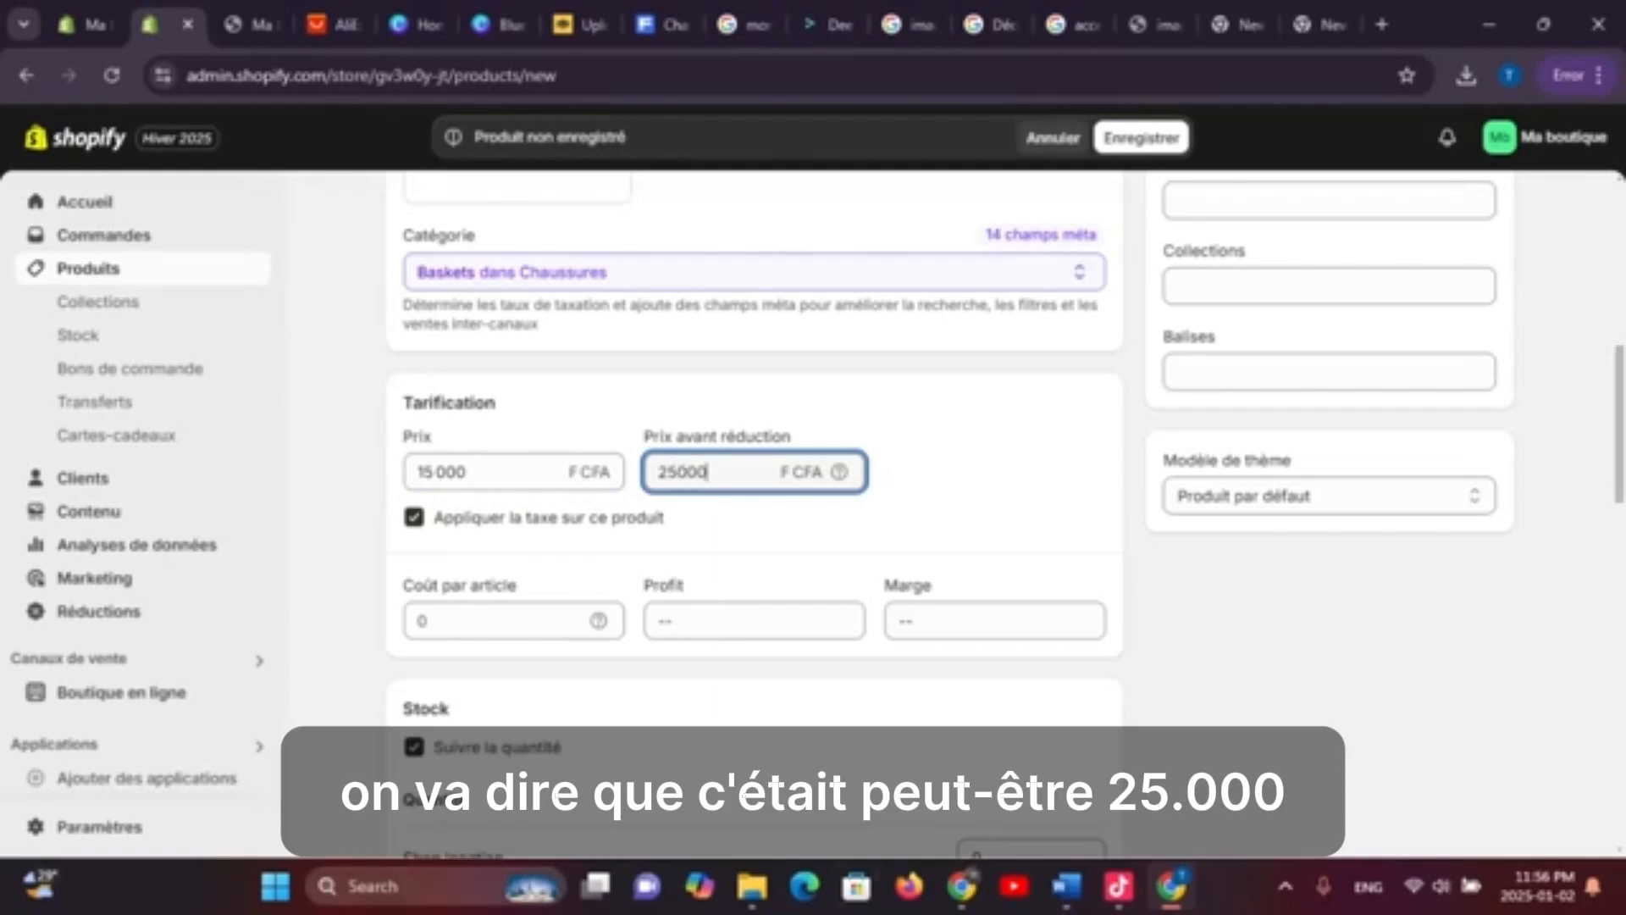
click(754, 621)
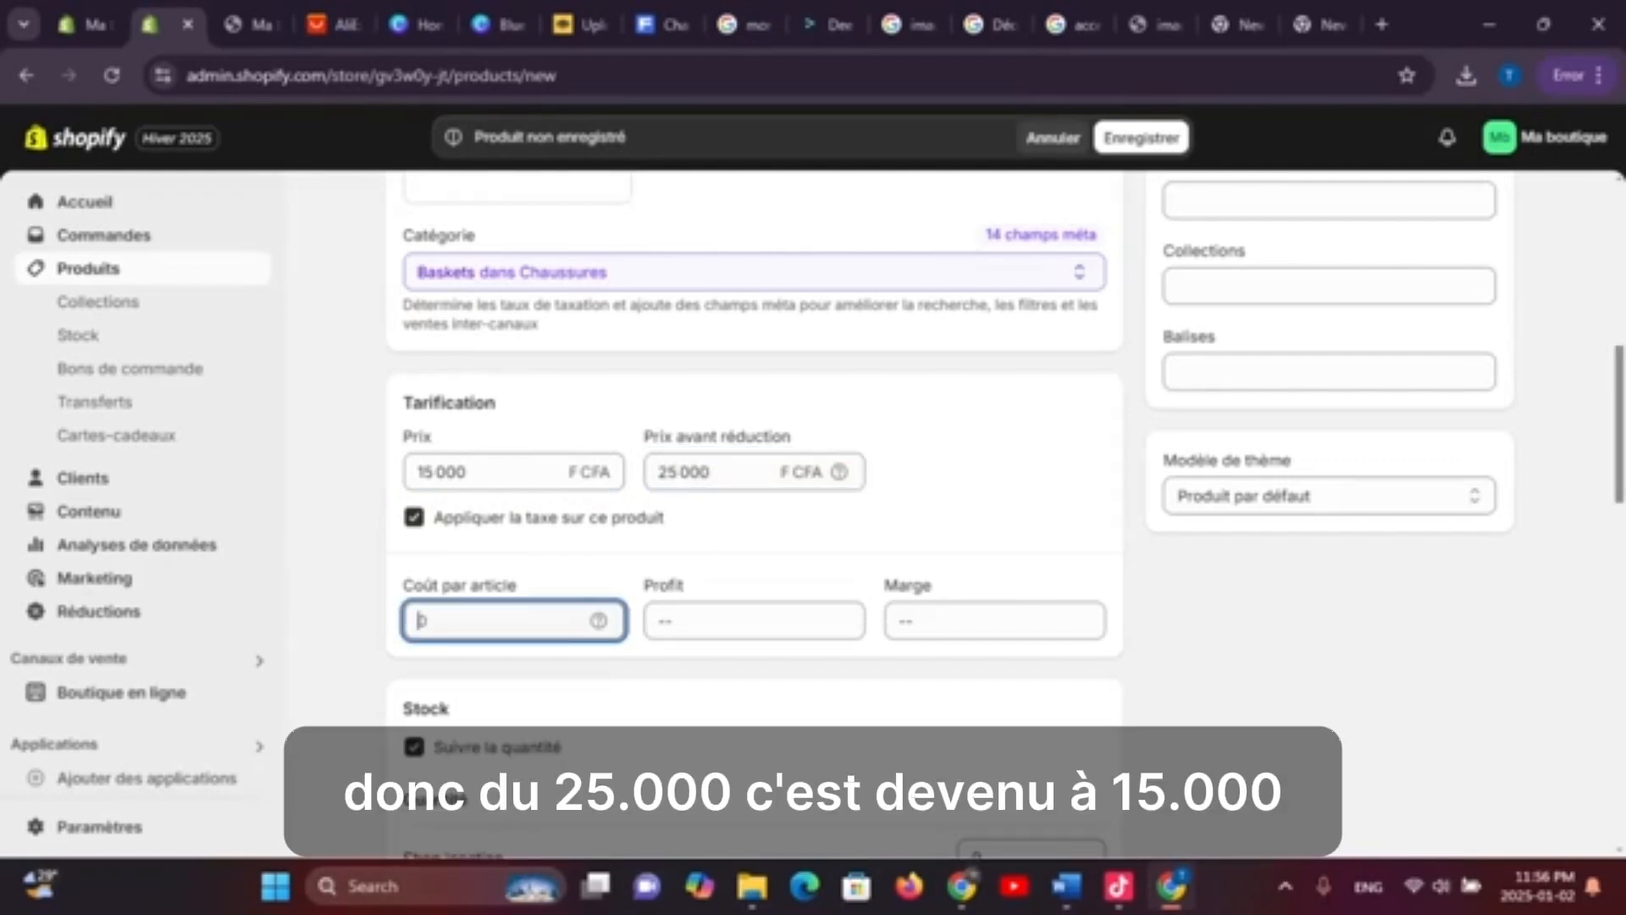
Enter a cost per item of 5000, giving 10 000 F CFA profit and 66,7 % margin
click(508, 621)
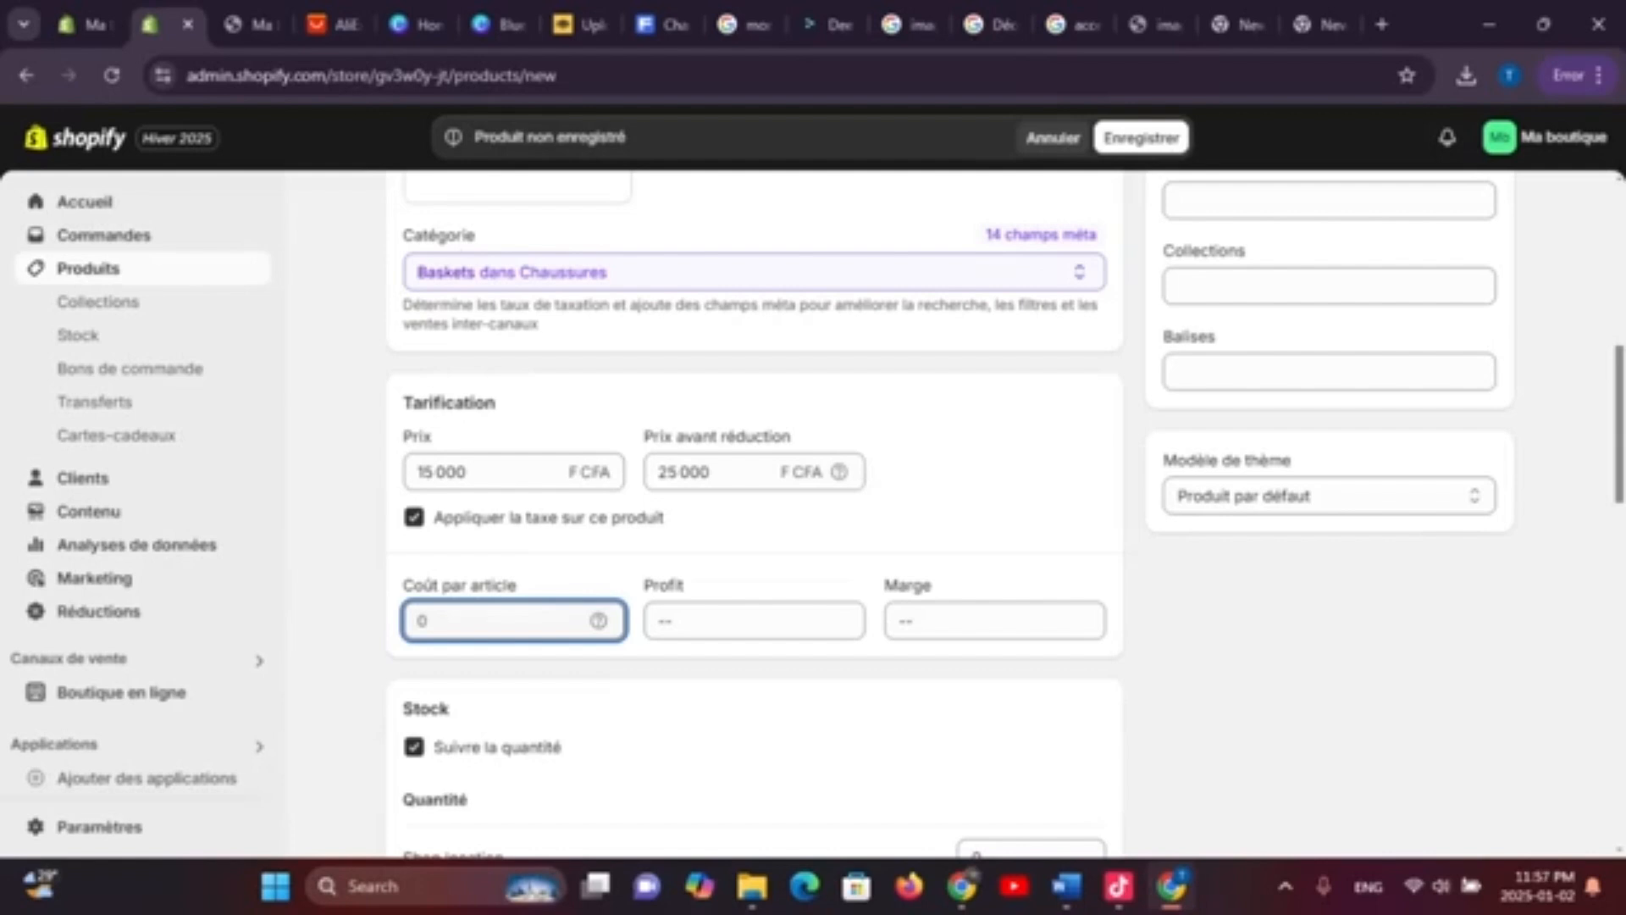
text(10000)
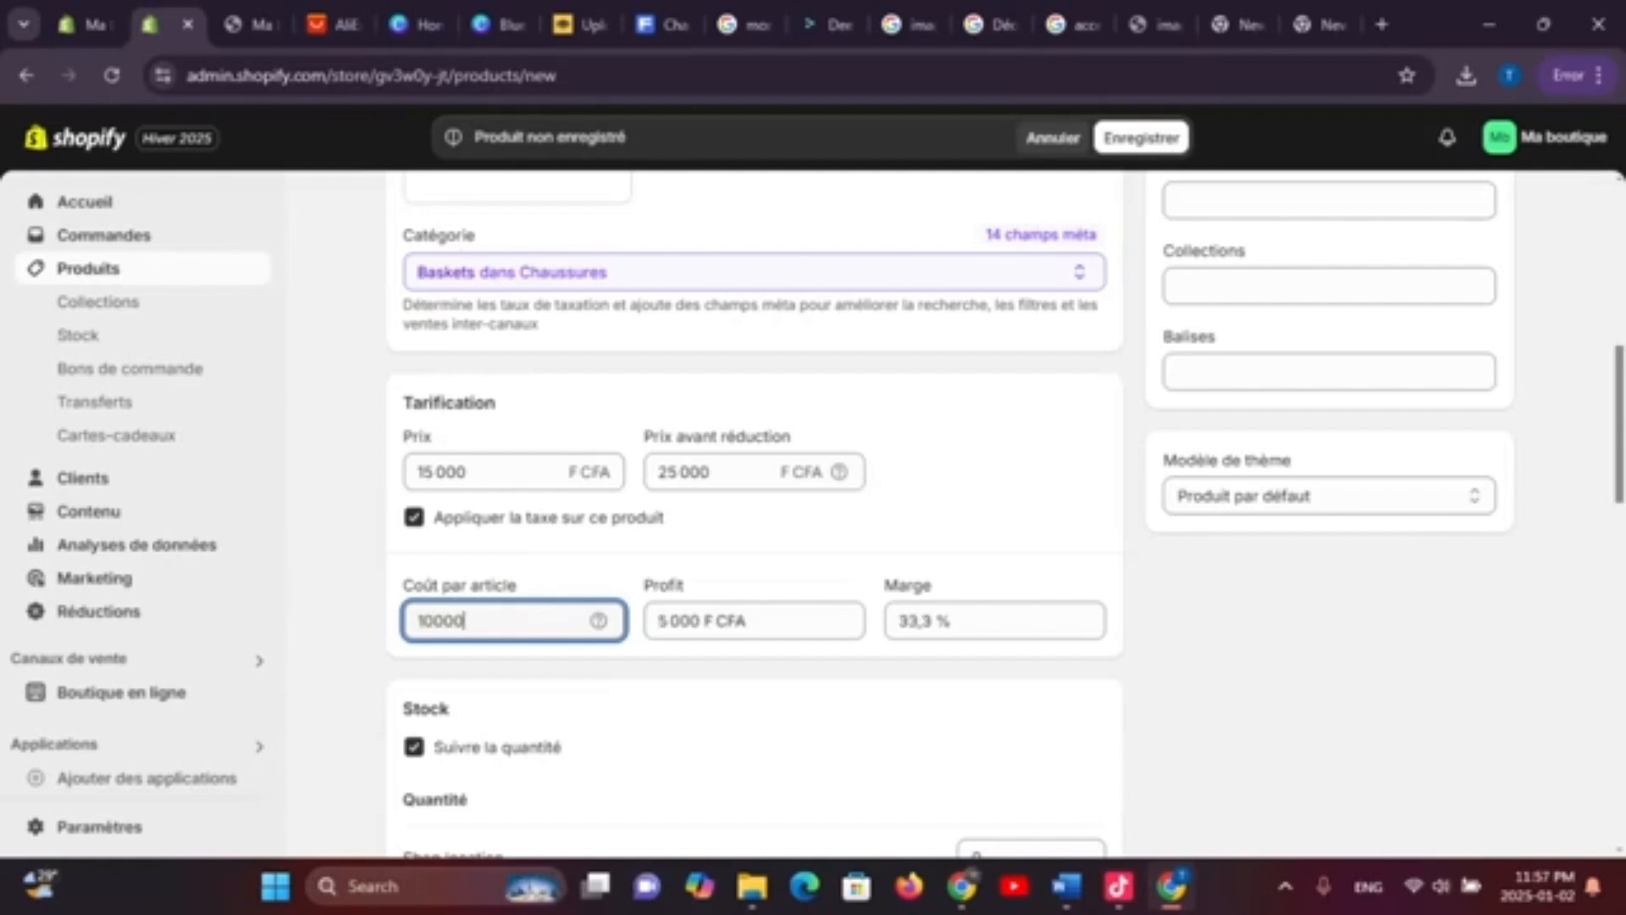
key(BackSpace)
key(BackSpace)
key(BackSpace)
key(BackSpace)
key(BackSpace)
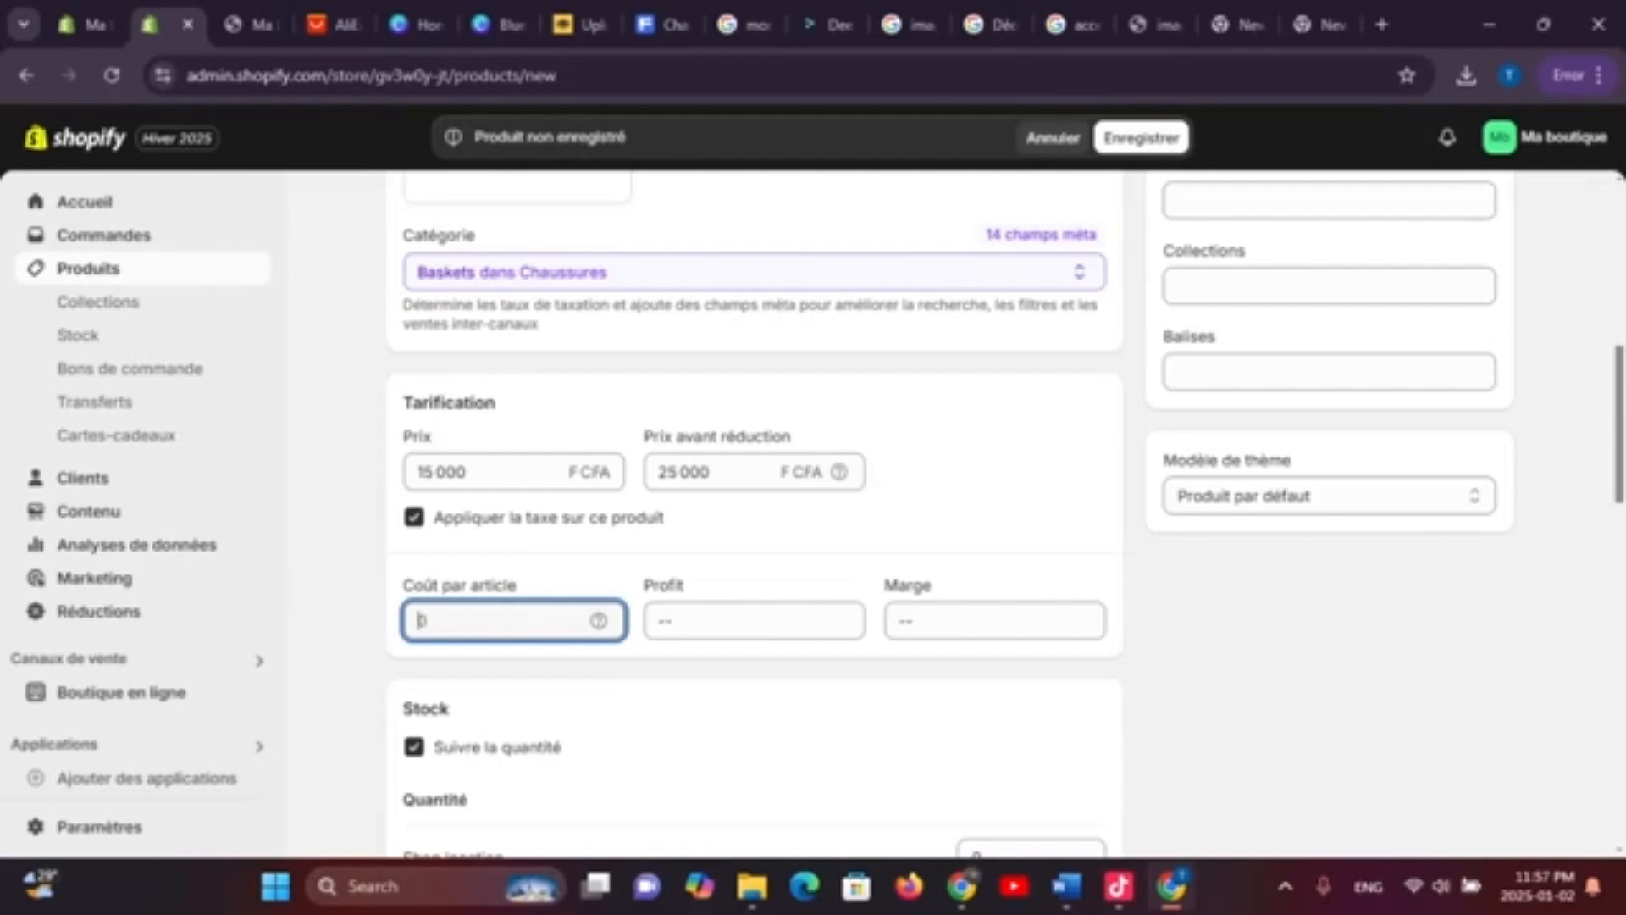
text(50000)
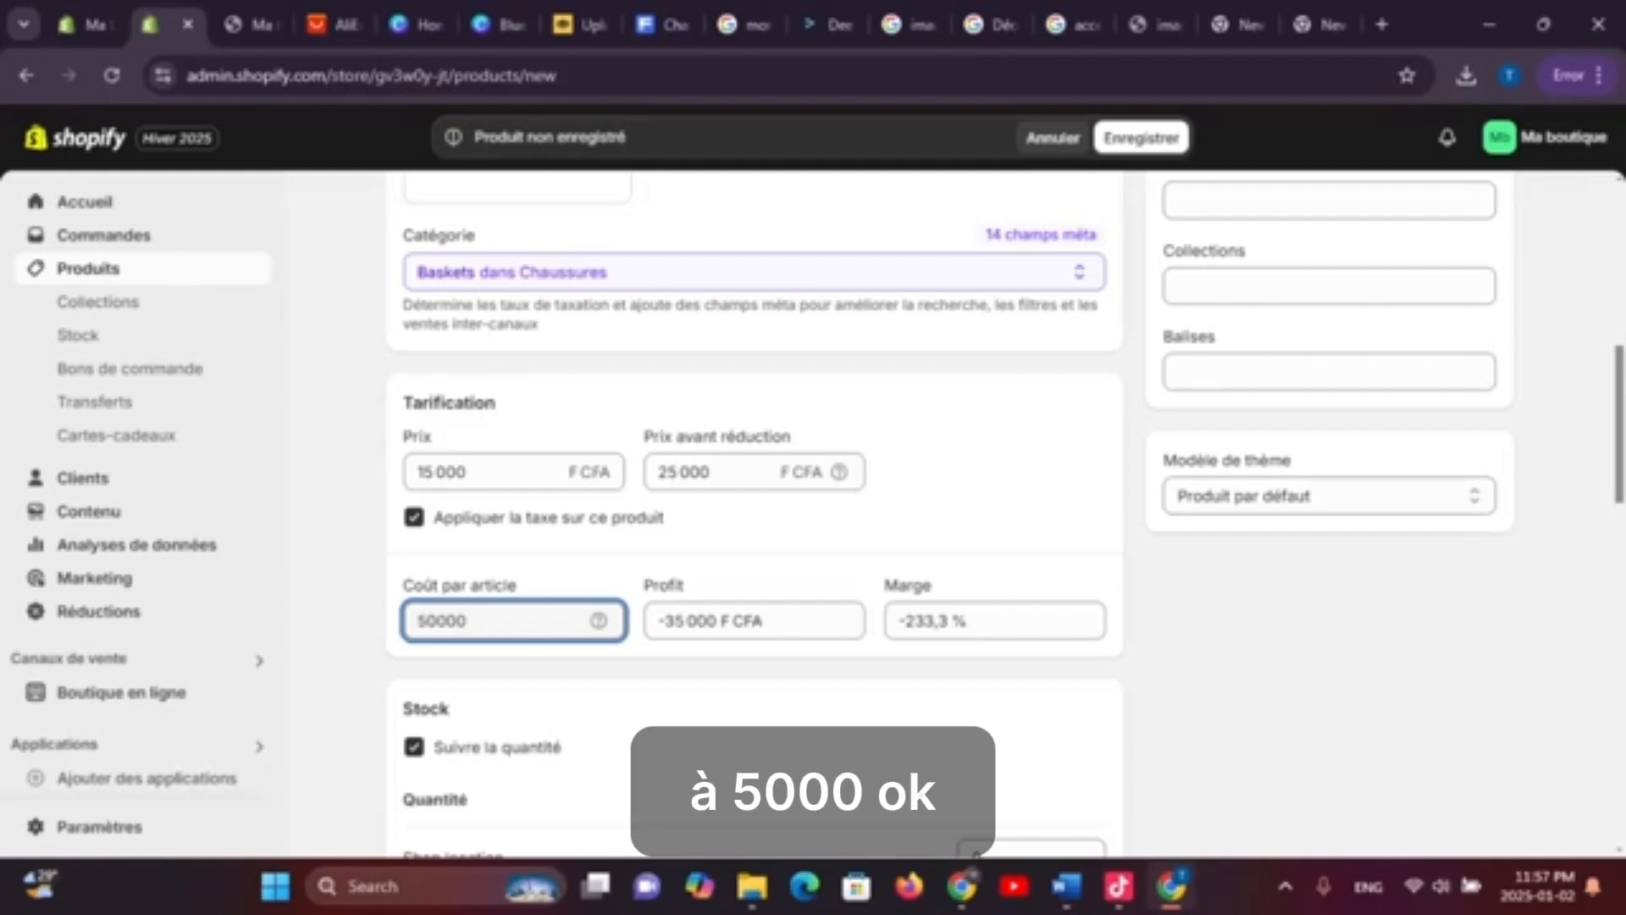
key(BackSpace)
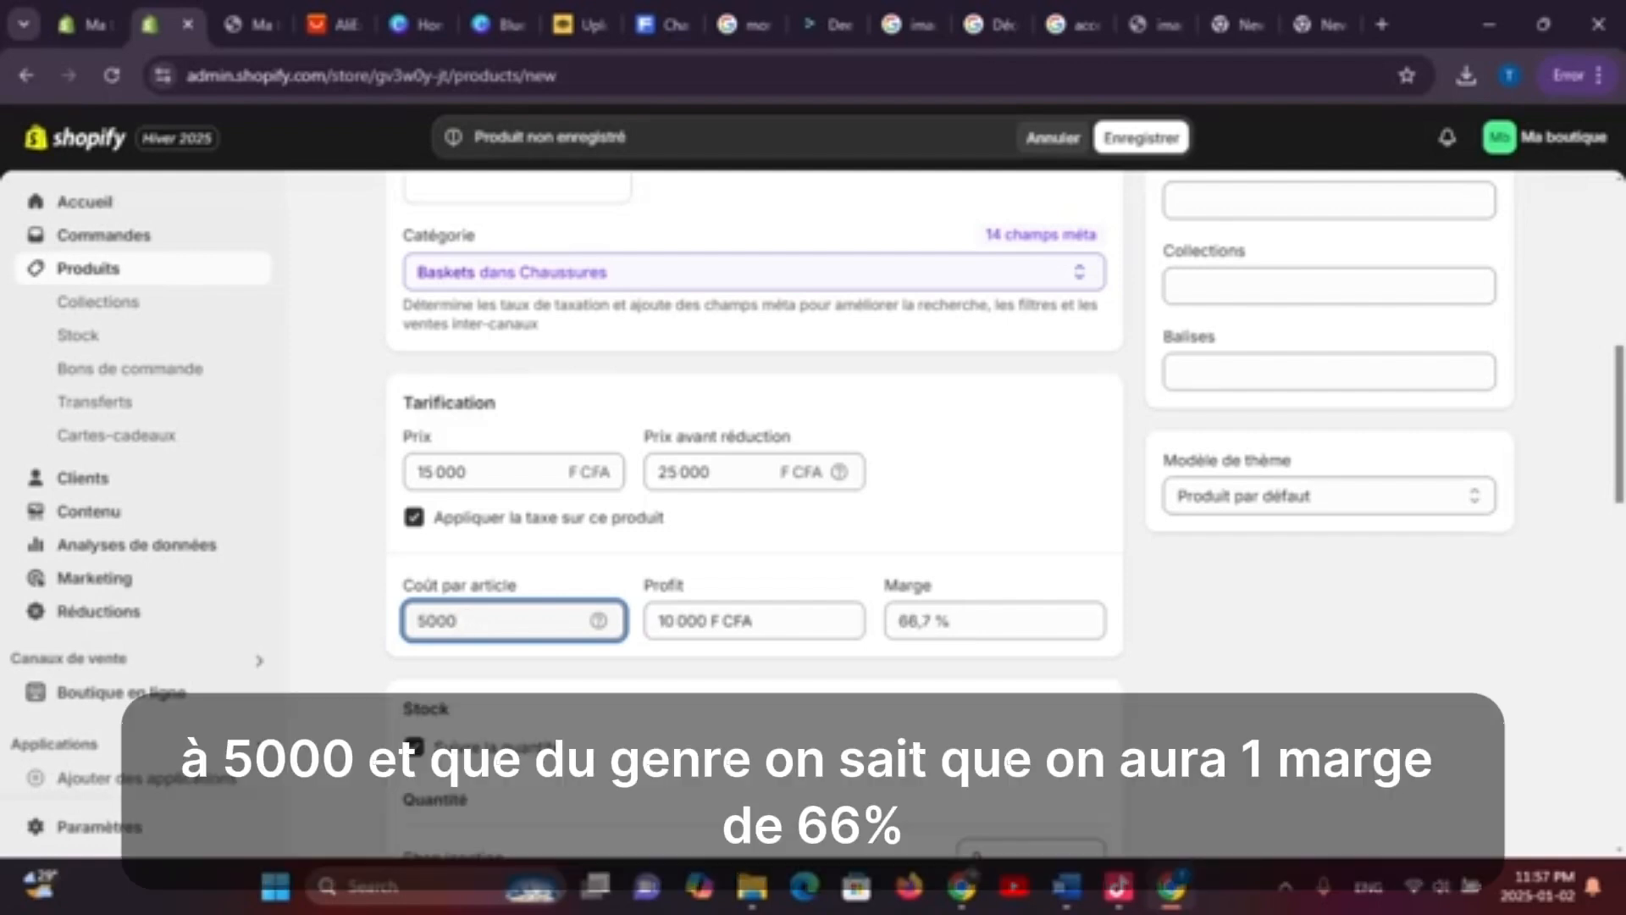
scroll(1006, 515, down, 3)
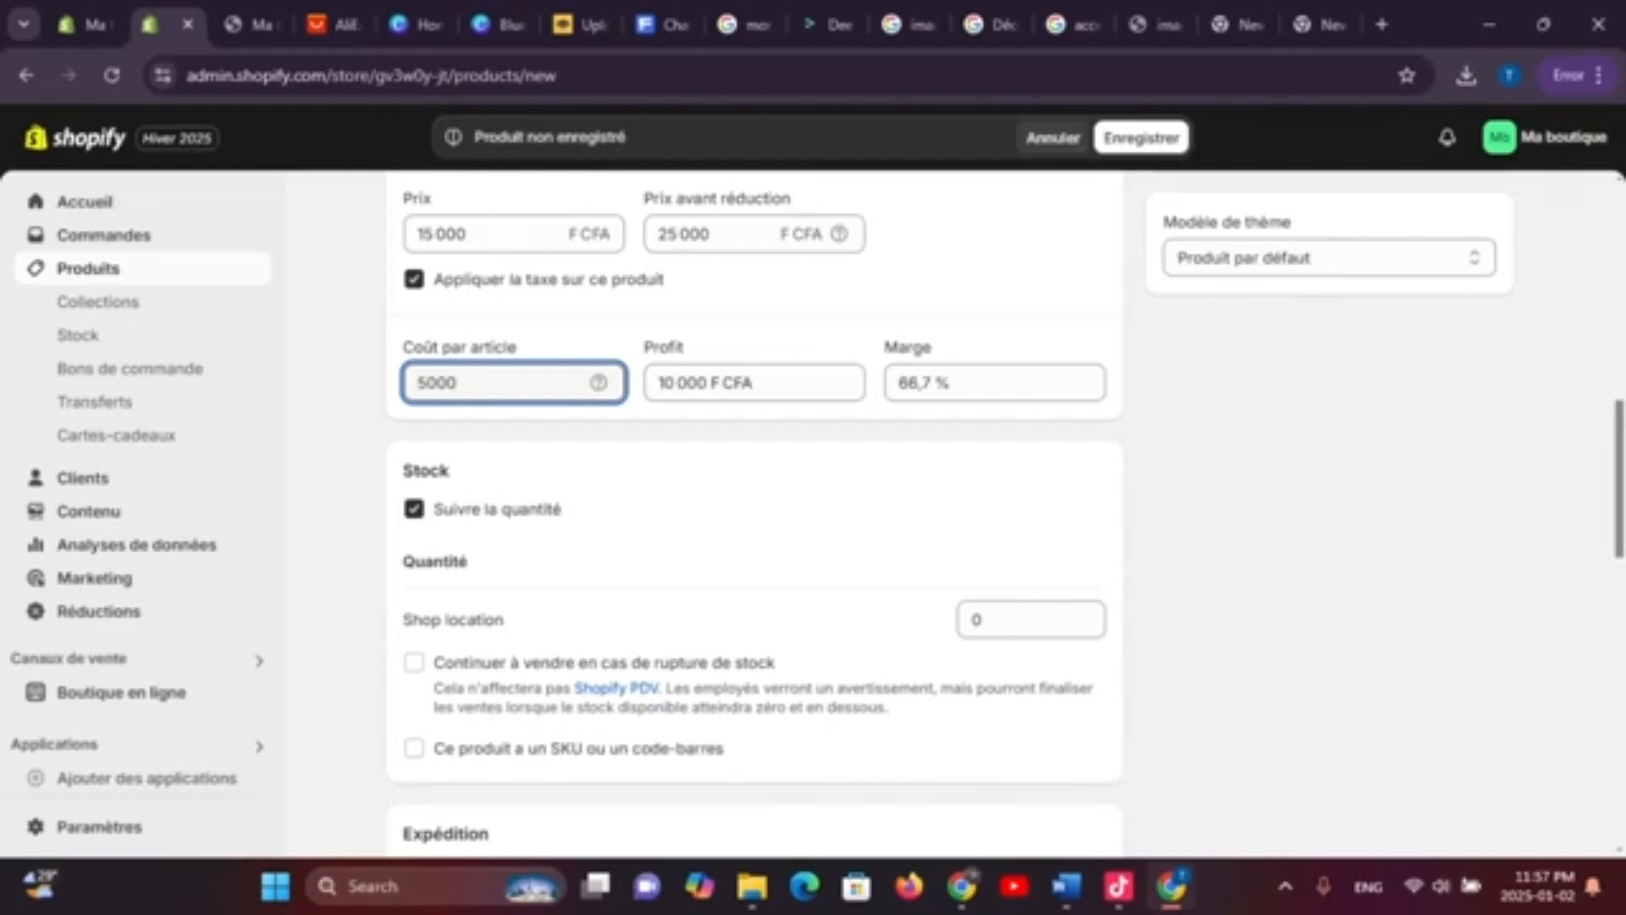
Set the Shop location stock quantity to 25
click(1023, 620)
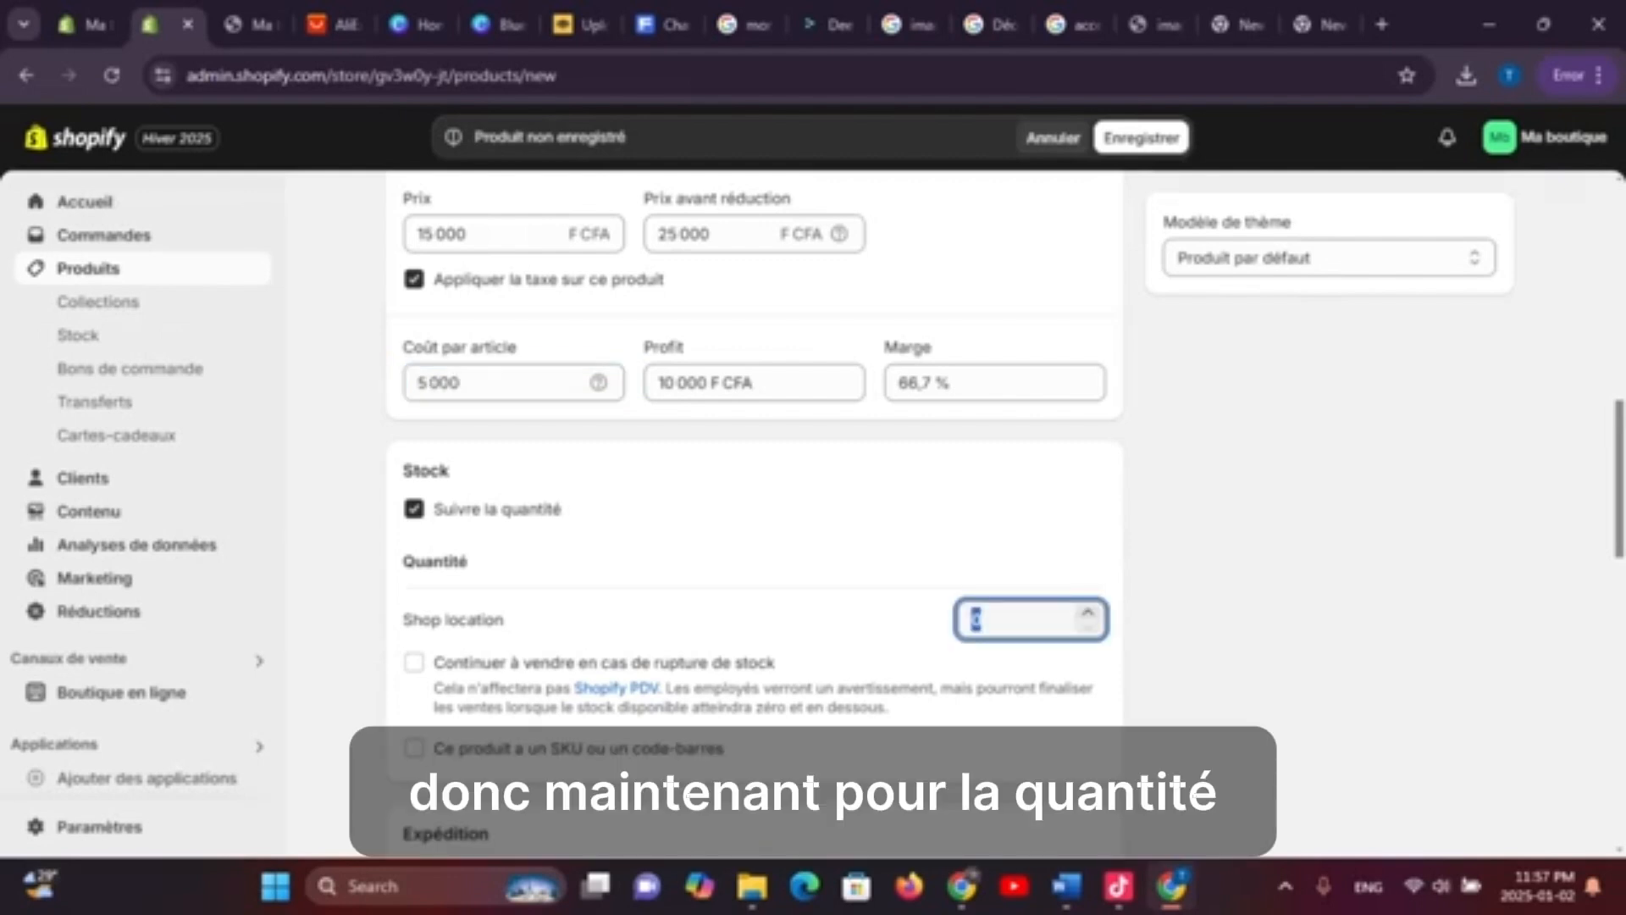
text(25)
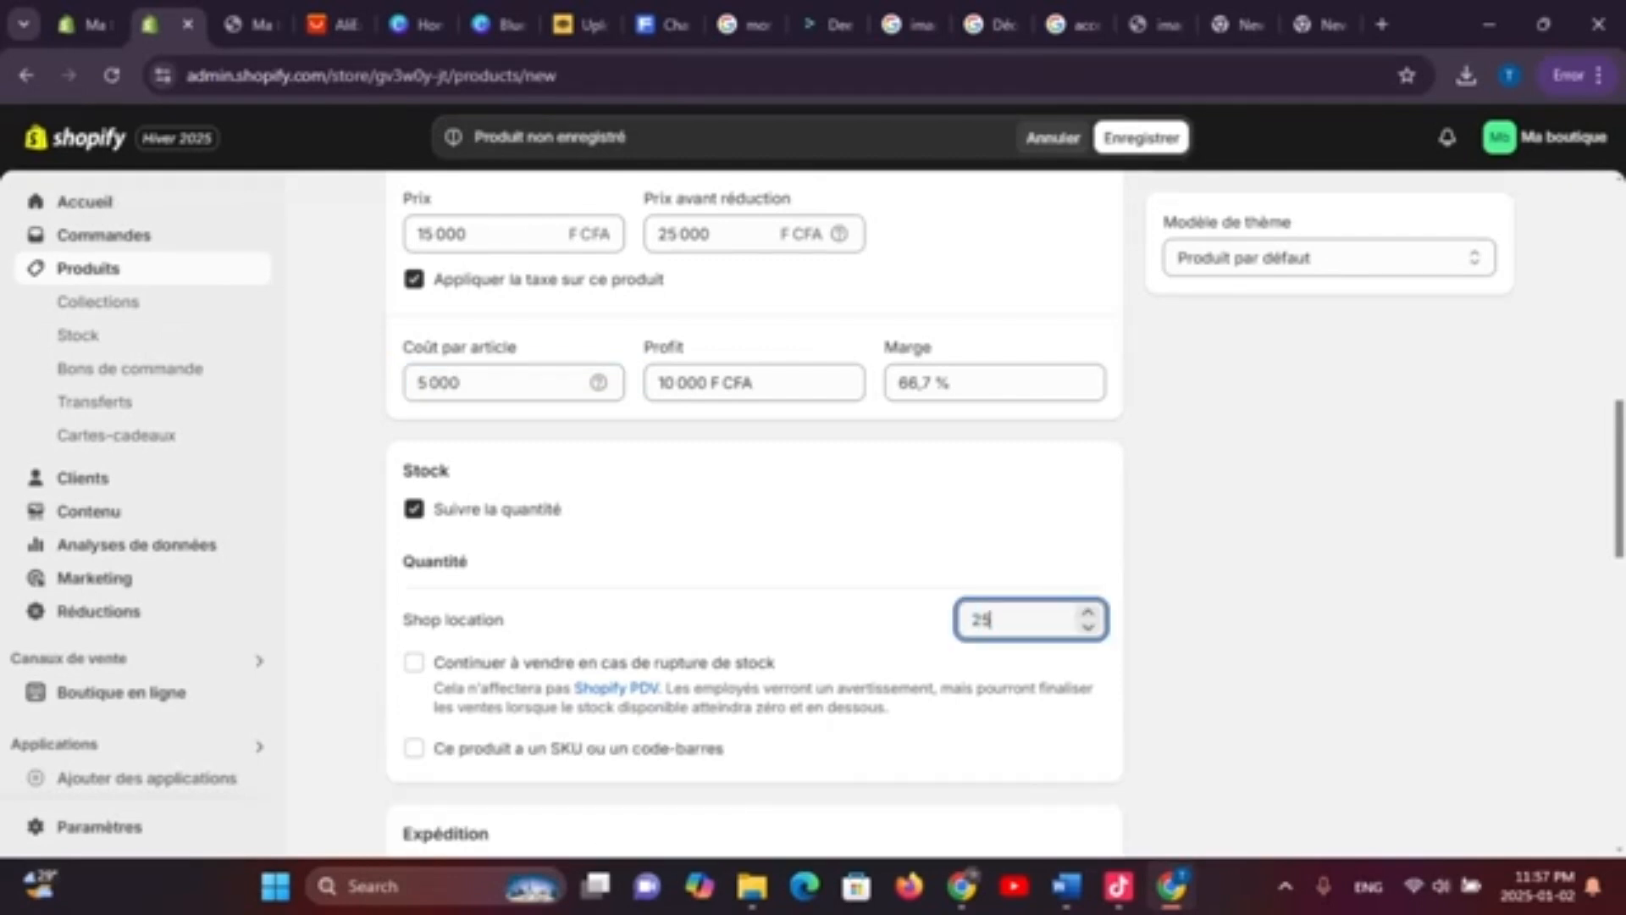
key(BackSpace)
key(BackSpace)
text(1500)
key(BackSpace)
key(BackSpace)
key(BackSpace)
key(BackSpace)
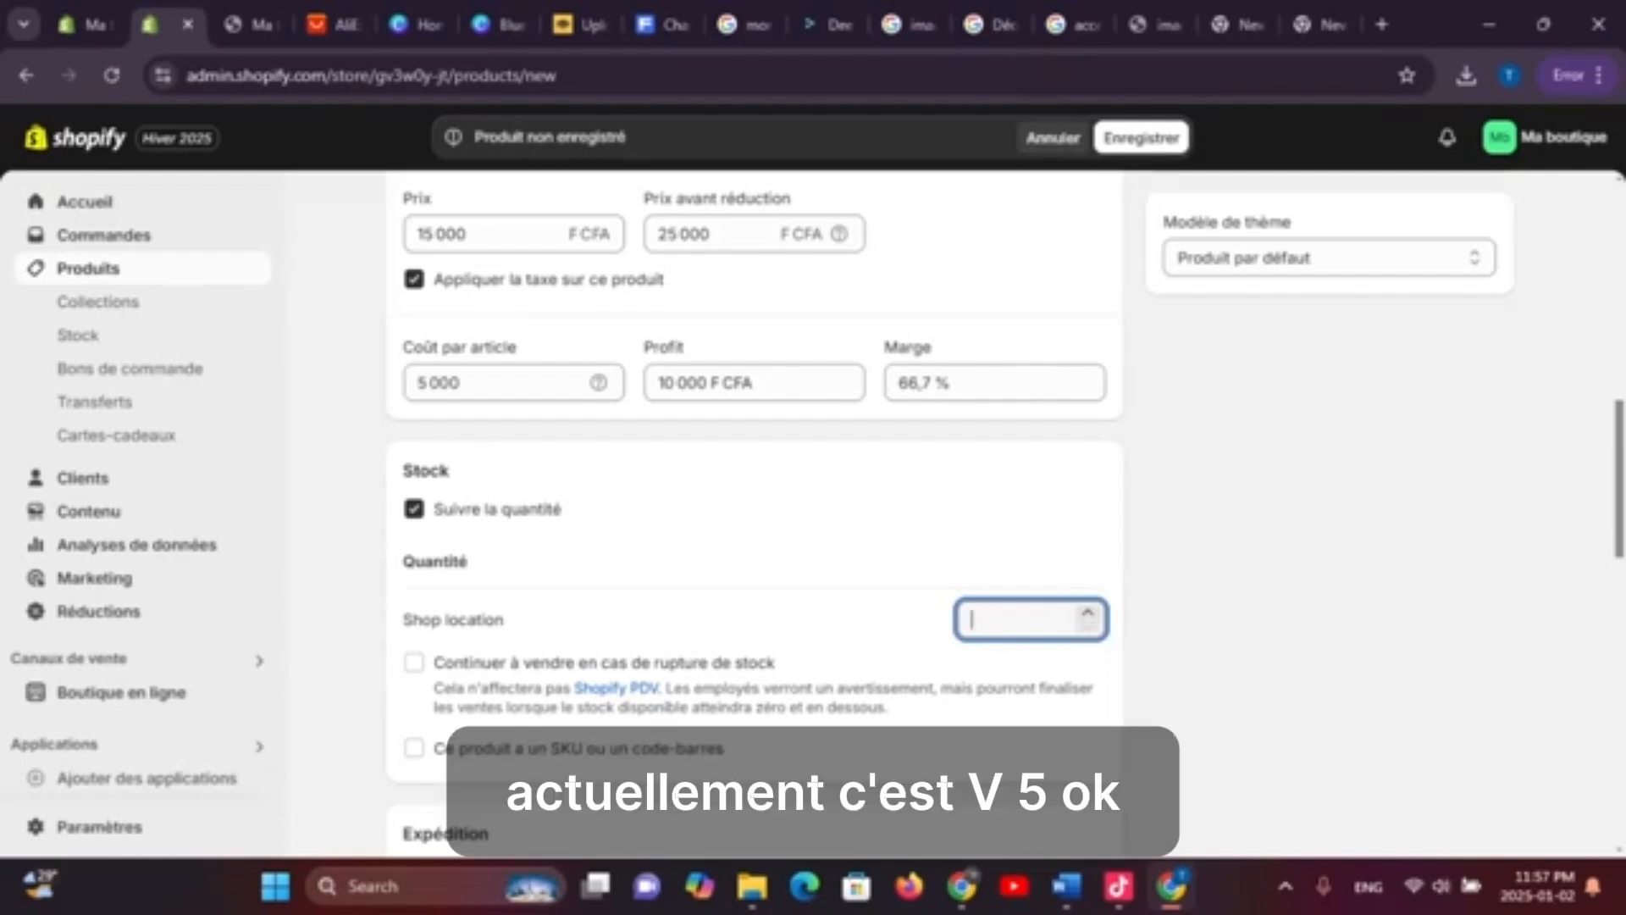
text(250)
key(BackSpace)
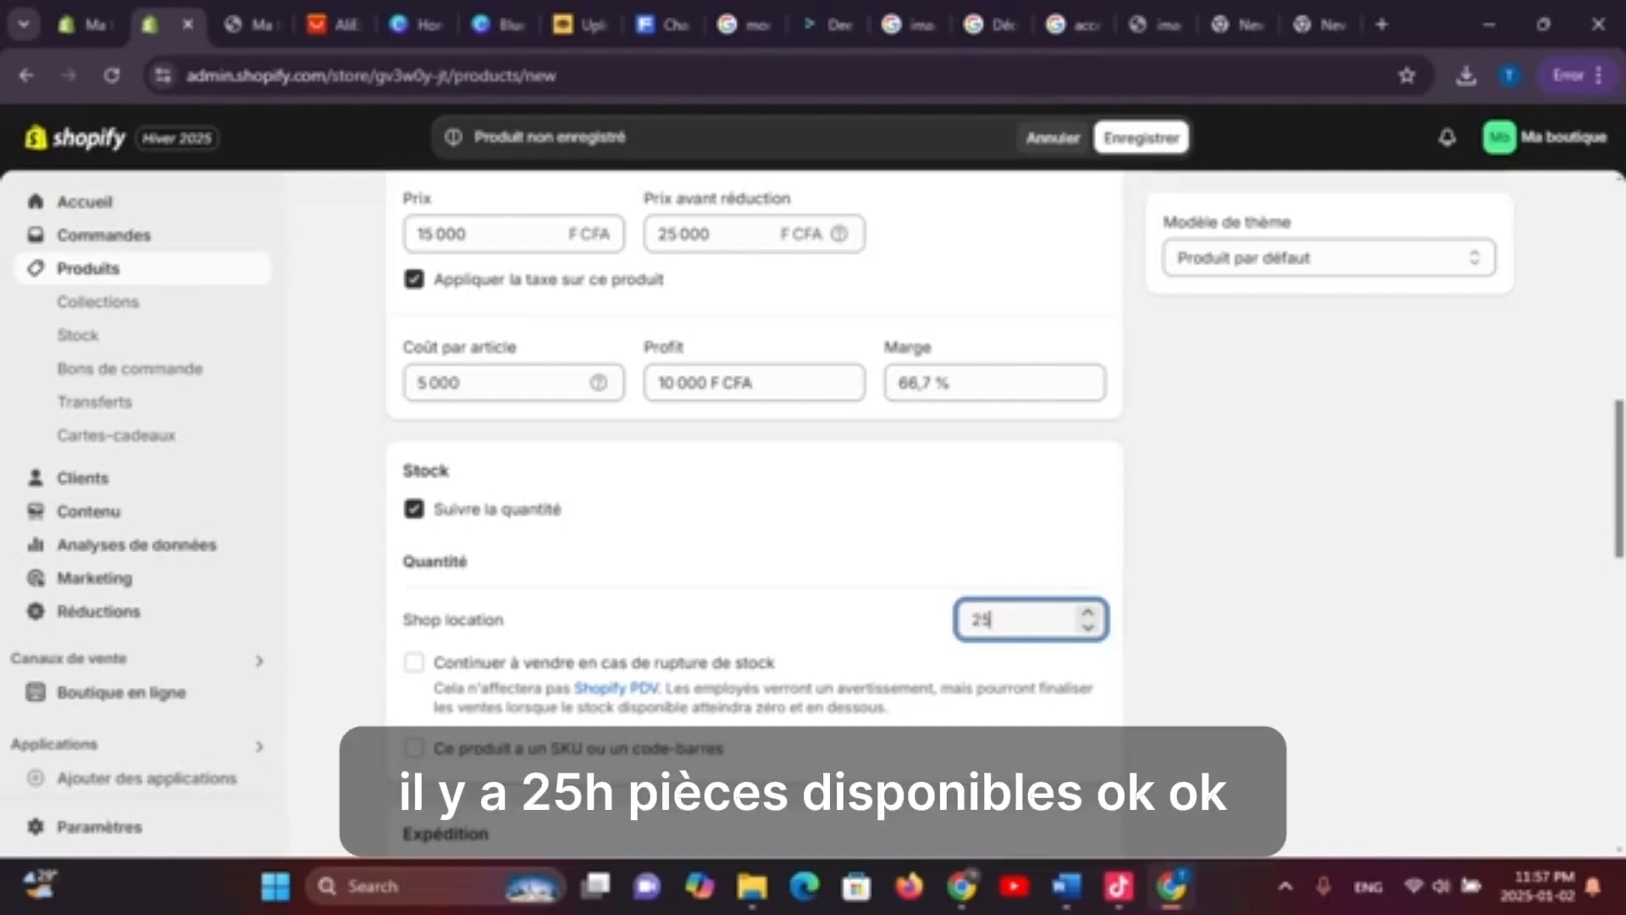
scroll(754, 508, down, 1)
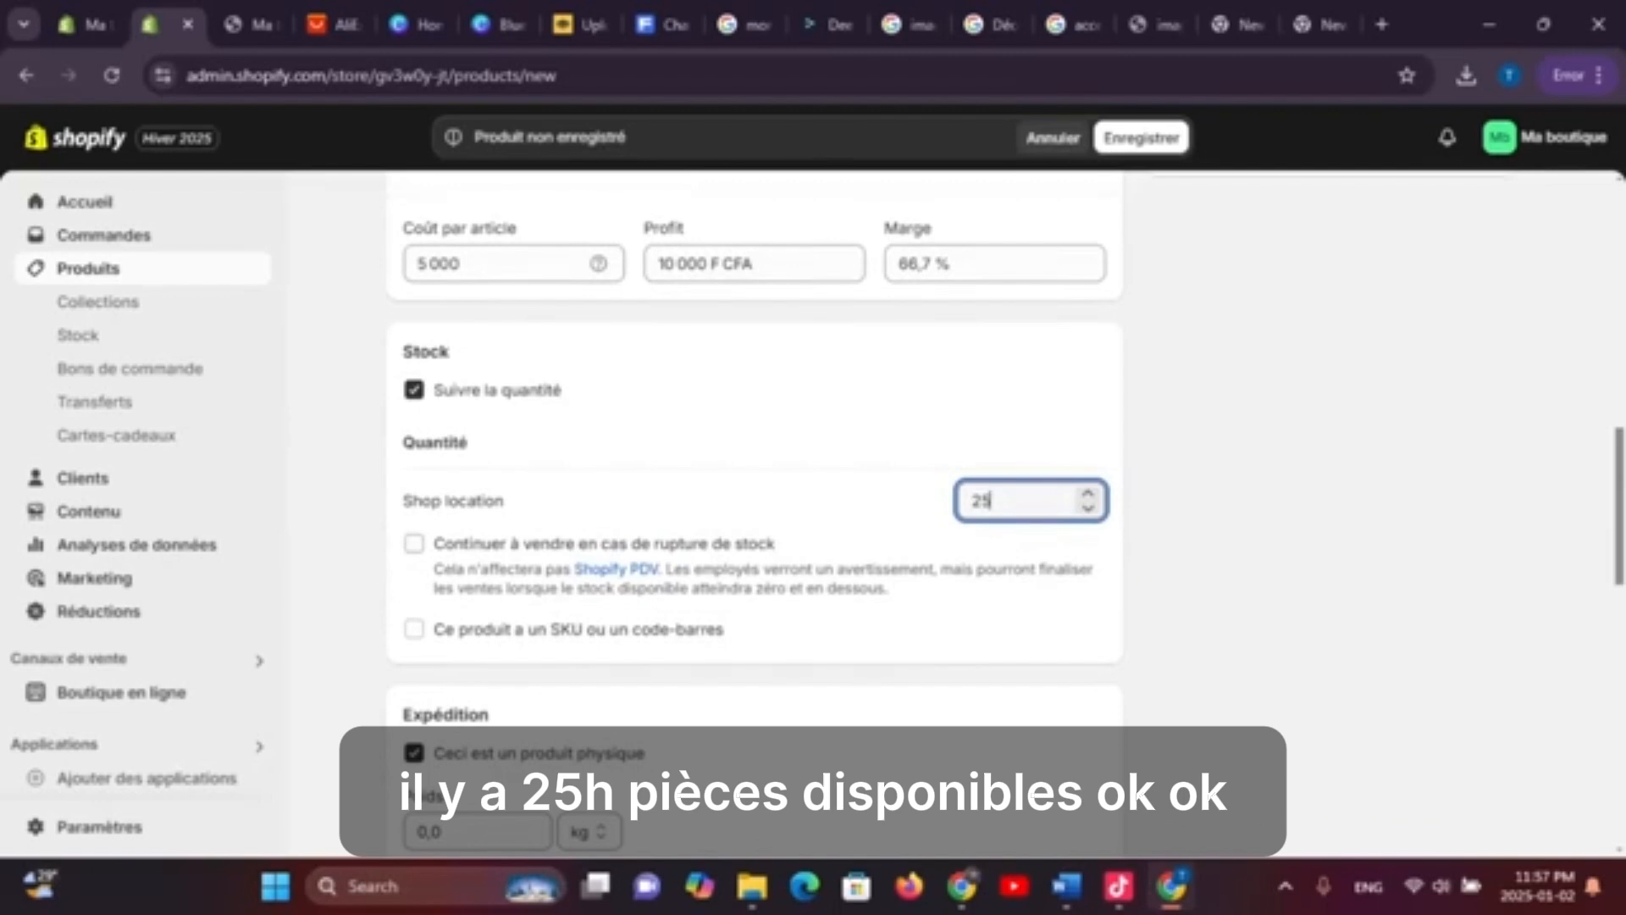
Enable continue selling when out of stock, leaving the SKU and barcode option unticked
click(415, 544)
click(415, 544)
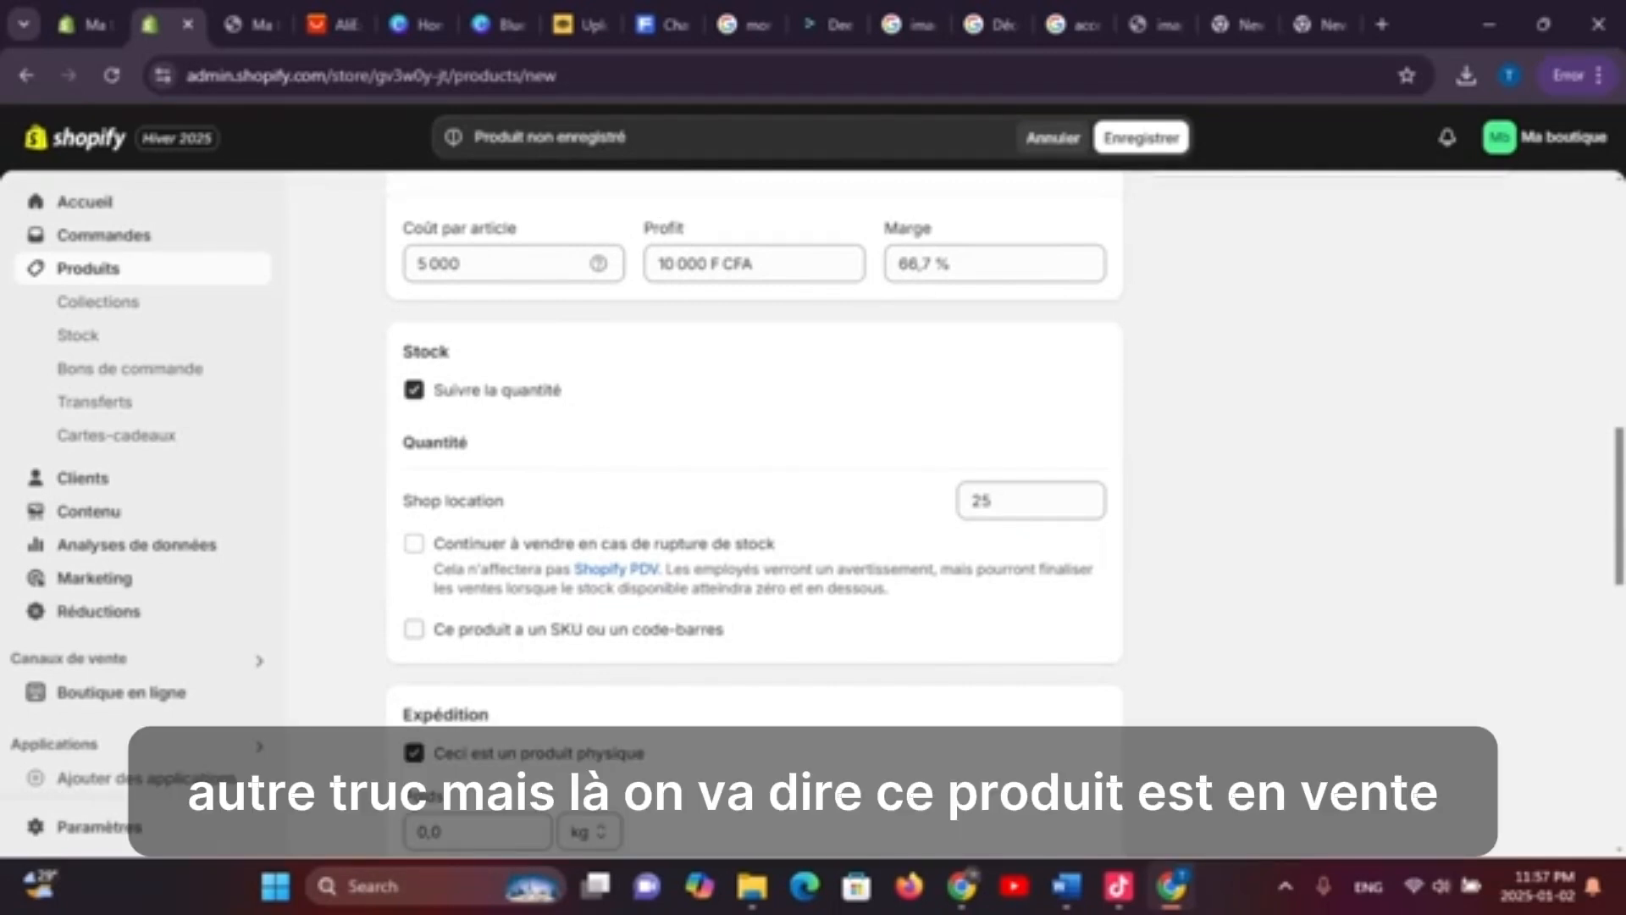
click(414, 629)
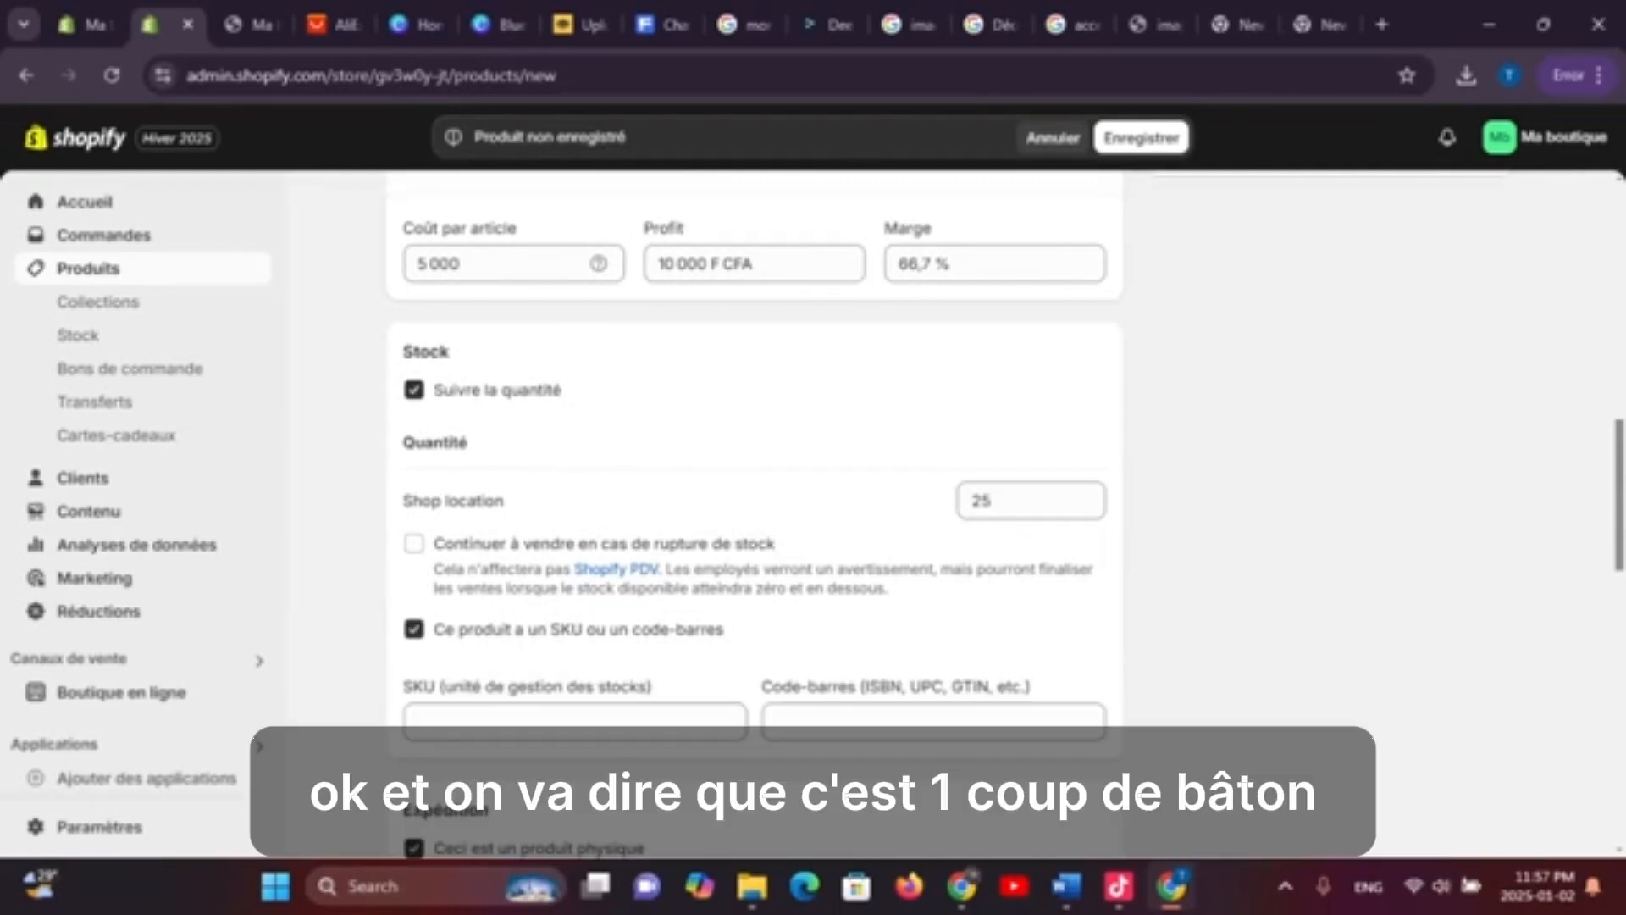
click(576, 722)
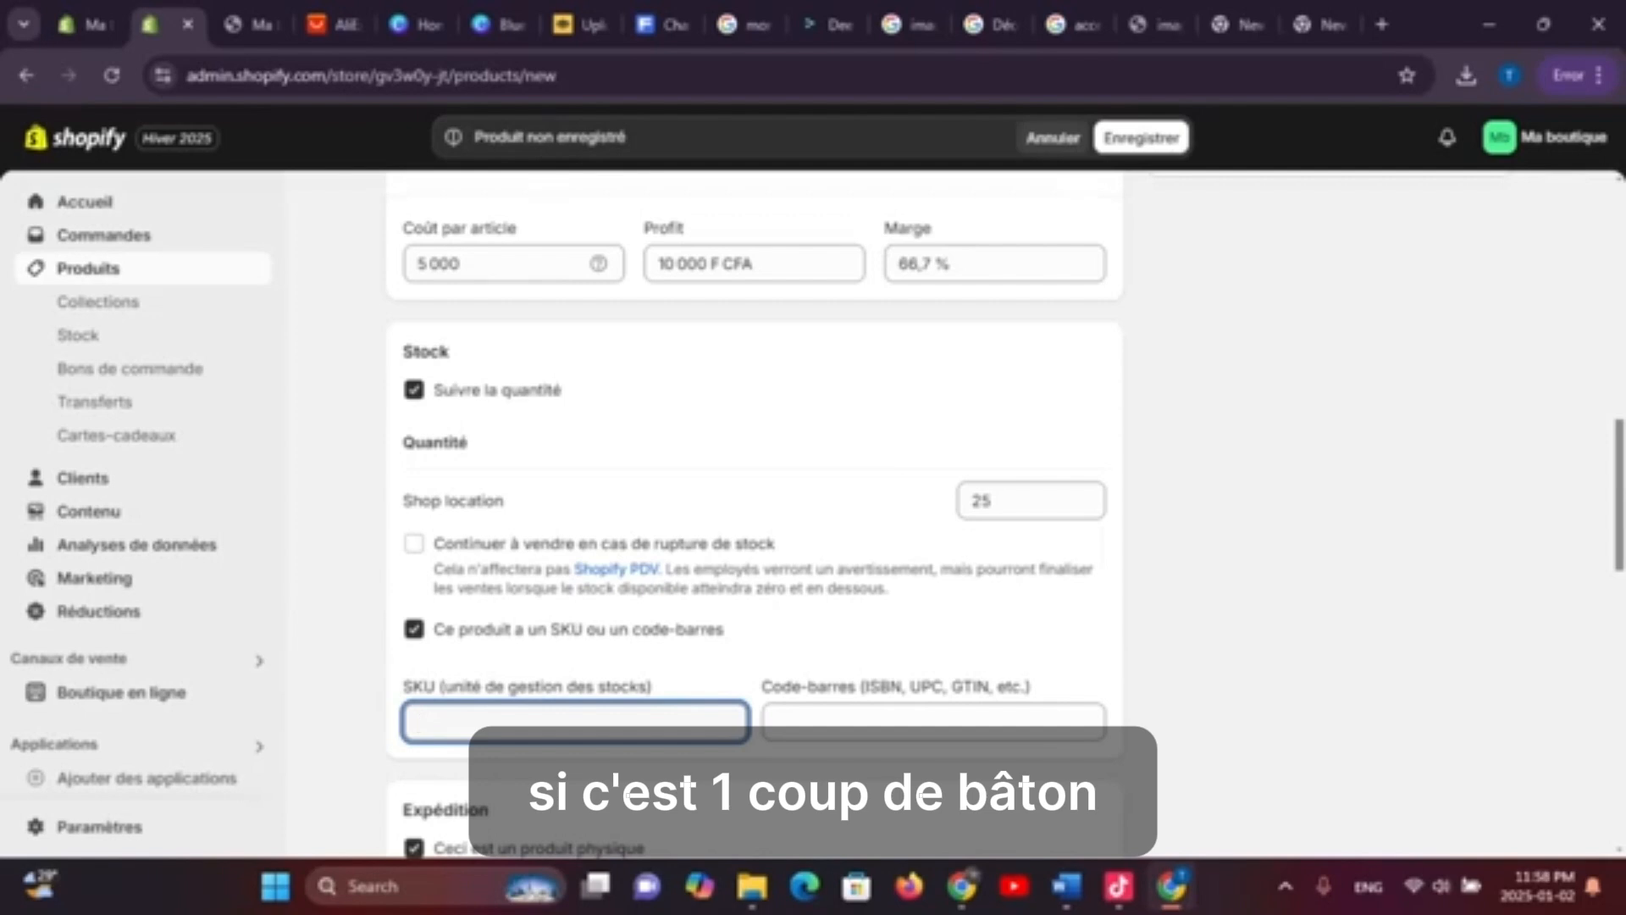
click(933, 722)
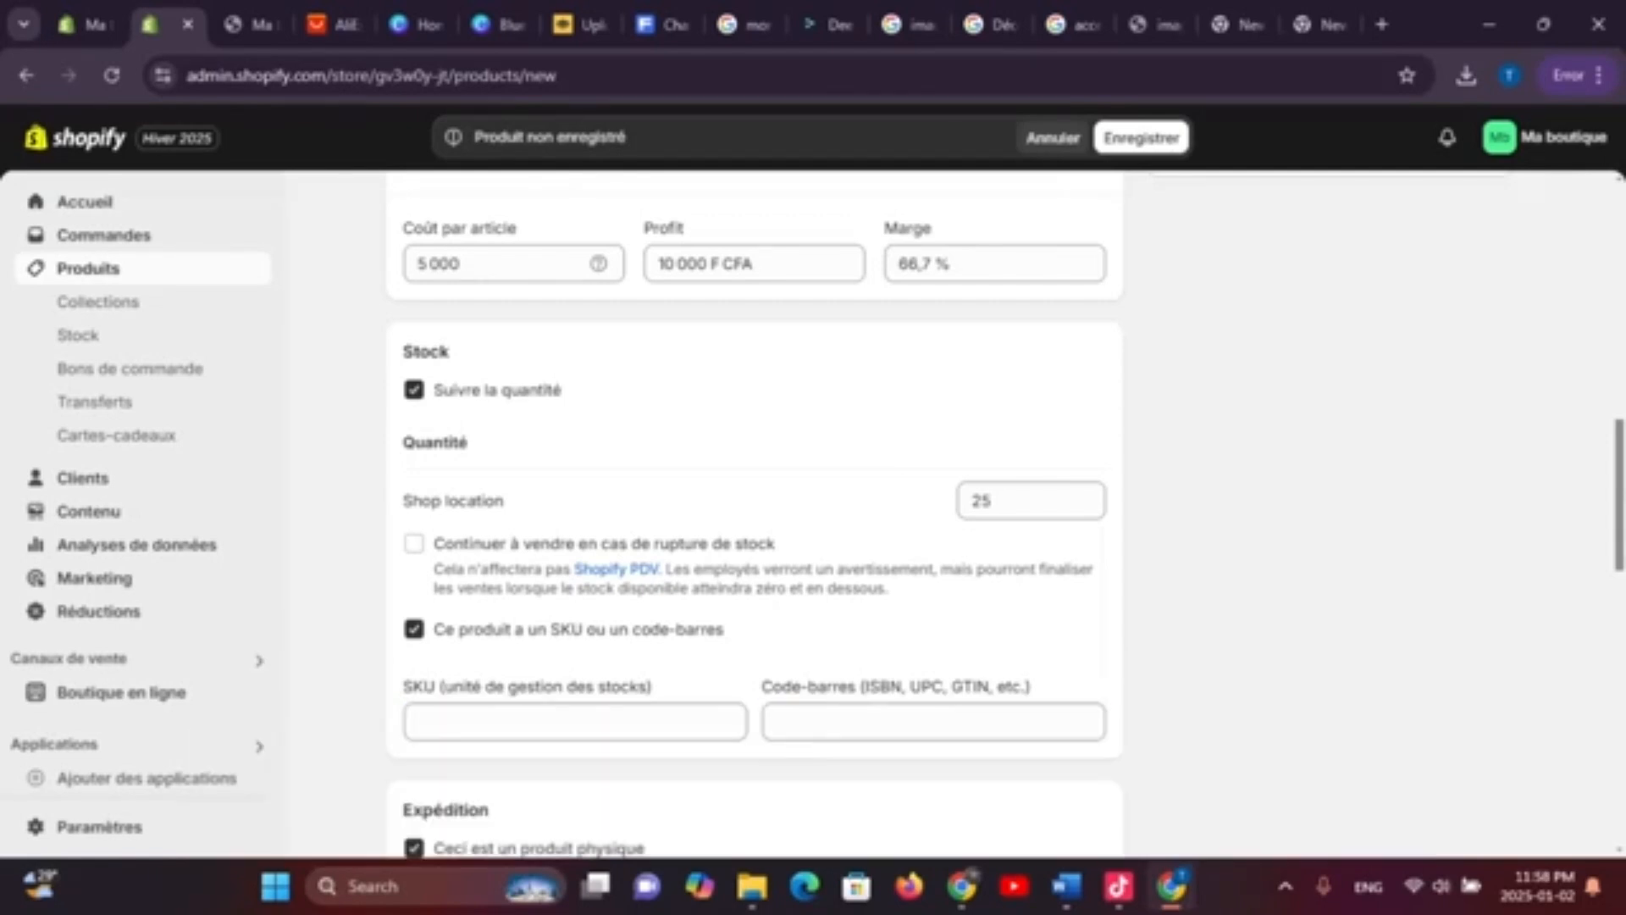
click(414, 629)
click(414, 629)
click(414, 544)
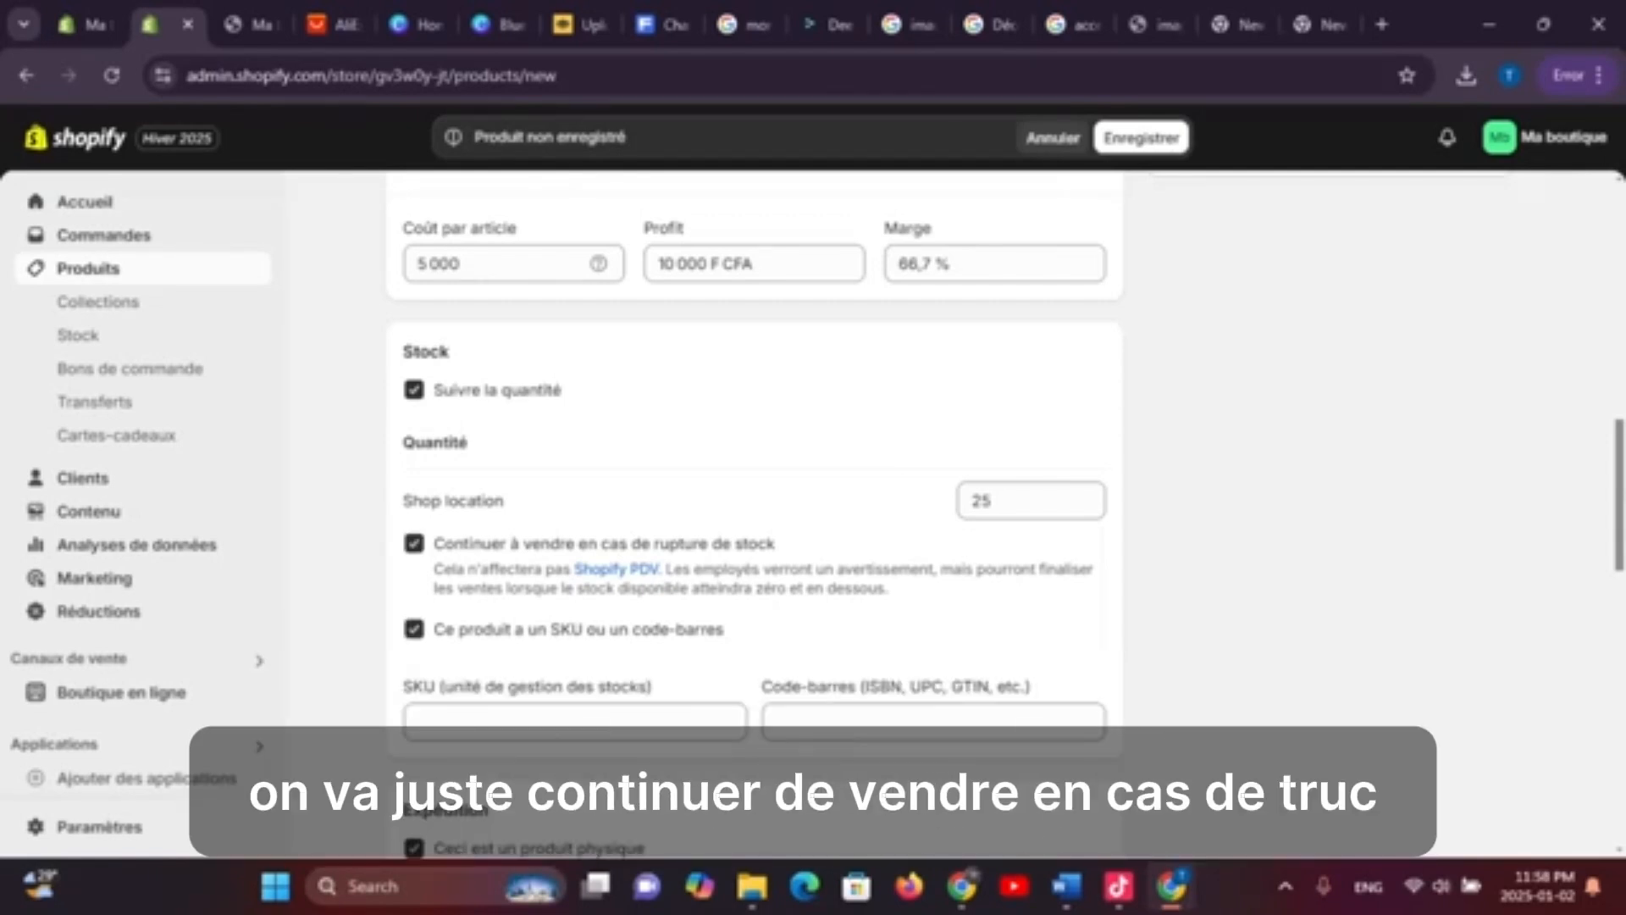
click(414, 630)
scroll(754, 508, down, 3)
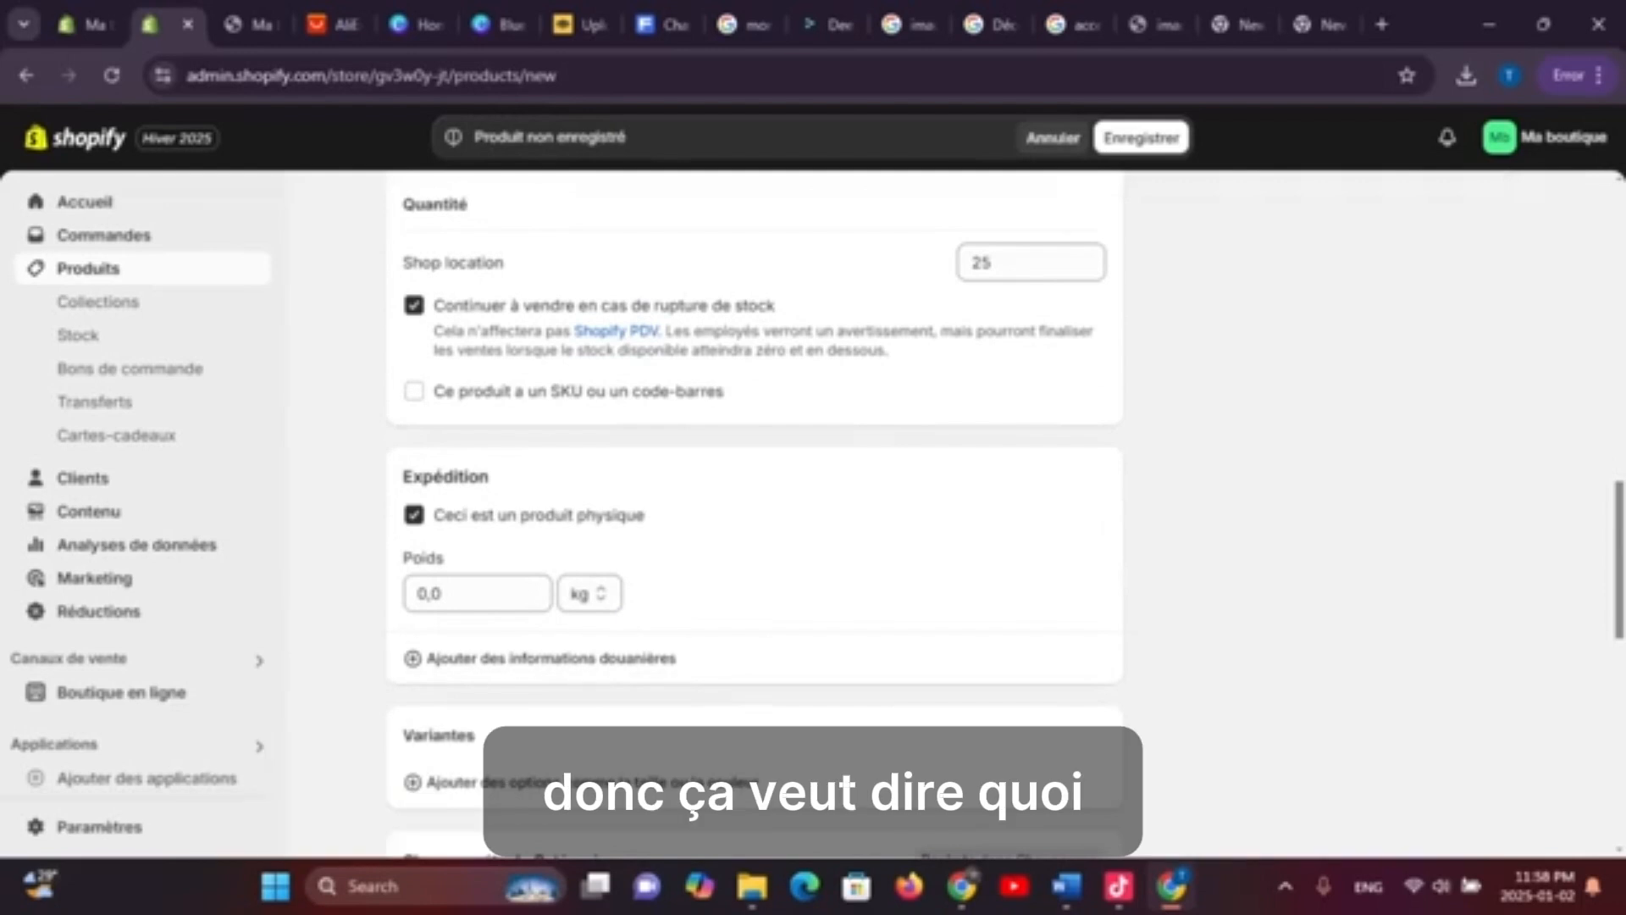
scroll(754, 508, down, 1)
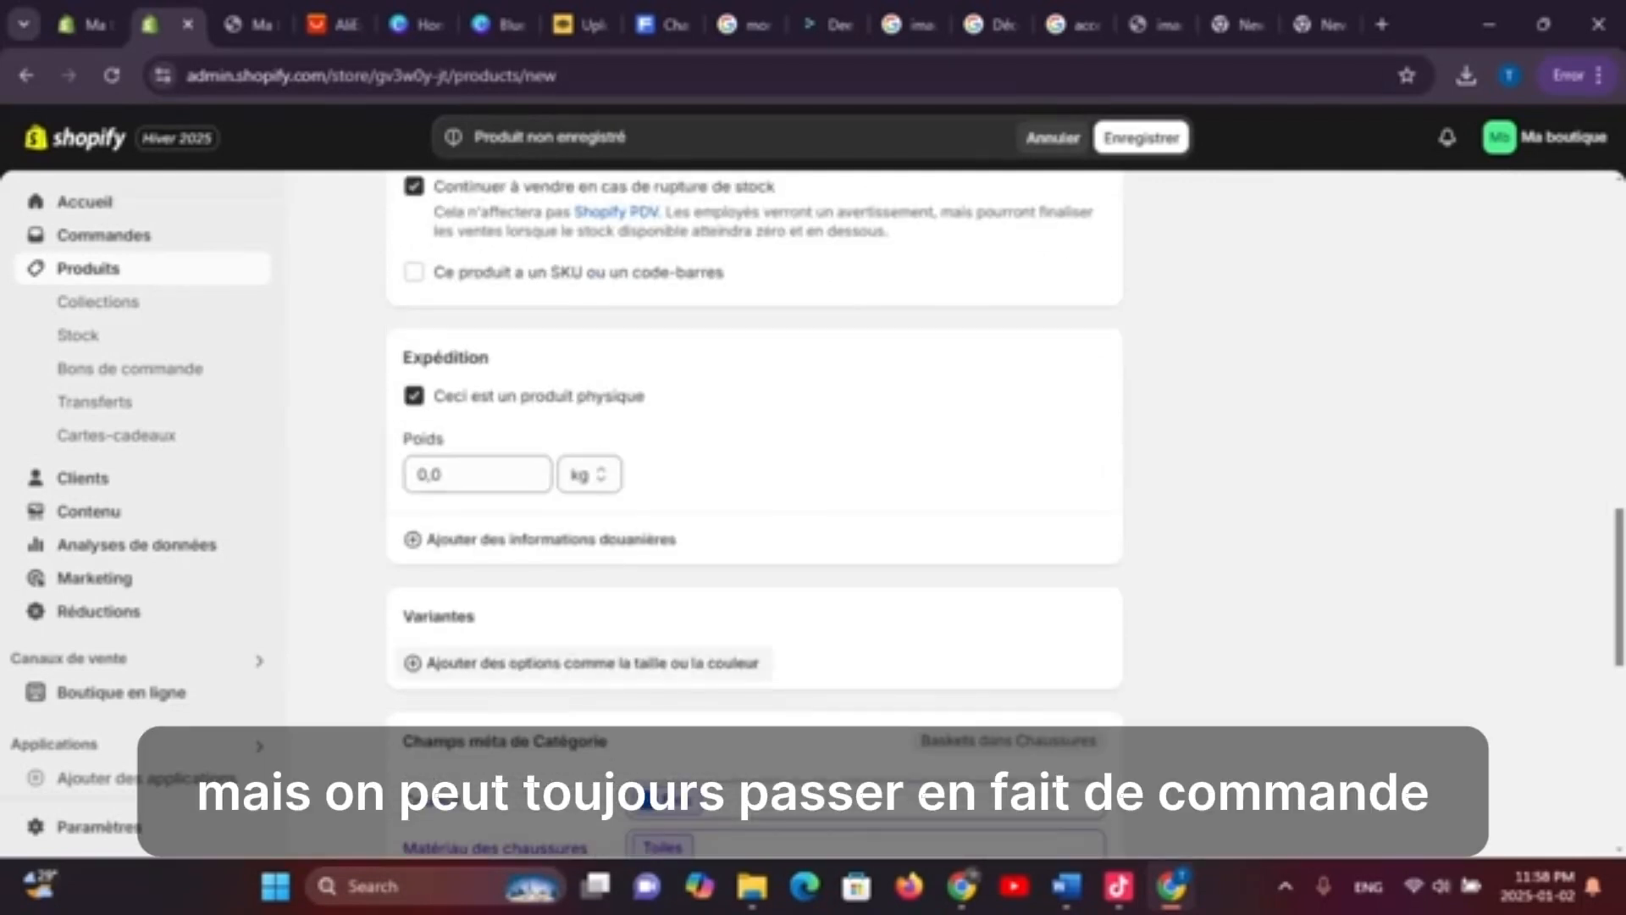
scroll(695, 509, up, 10)
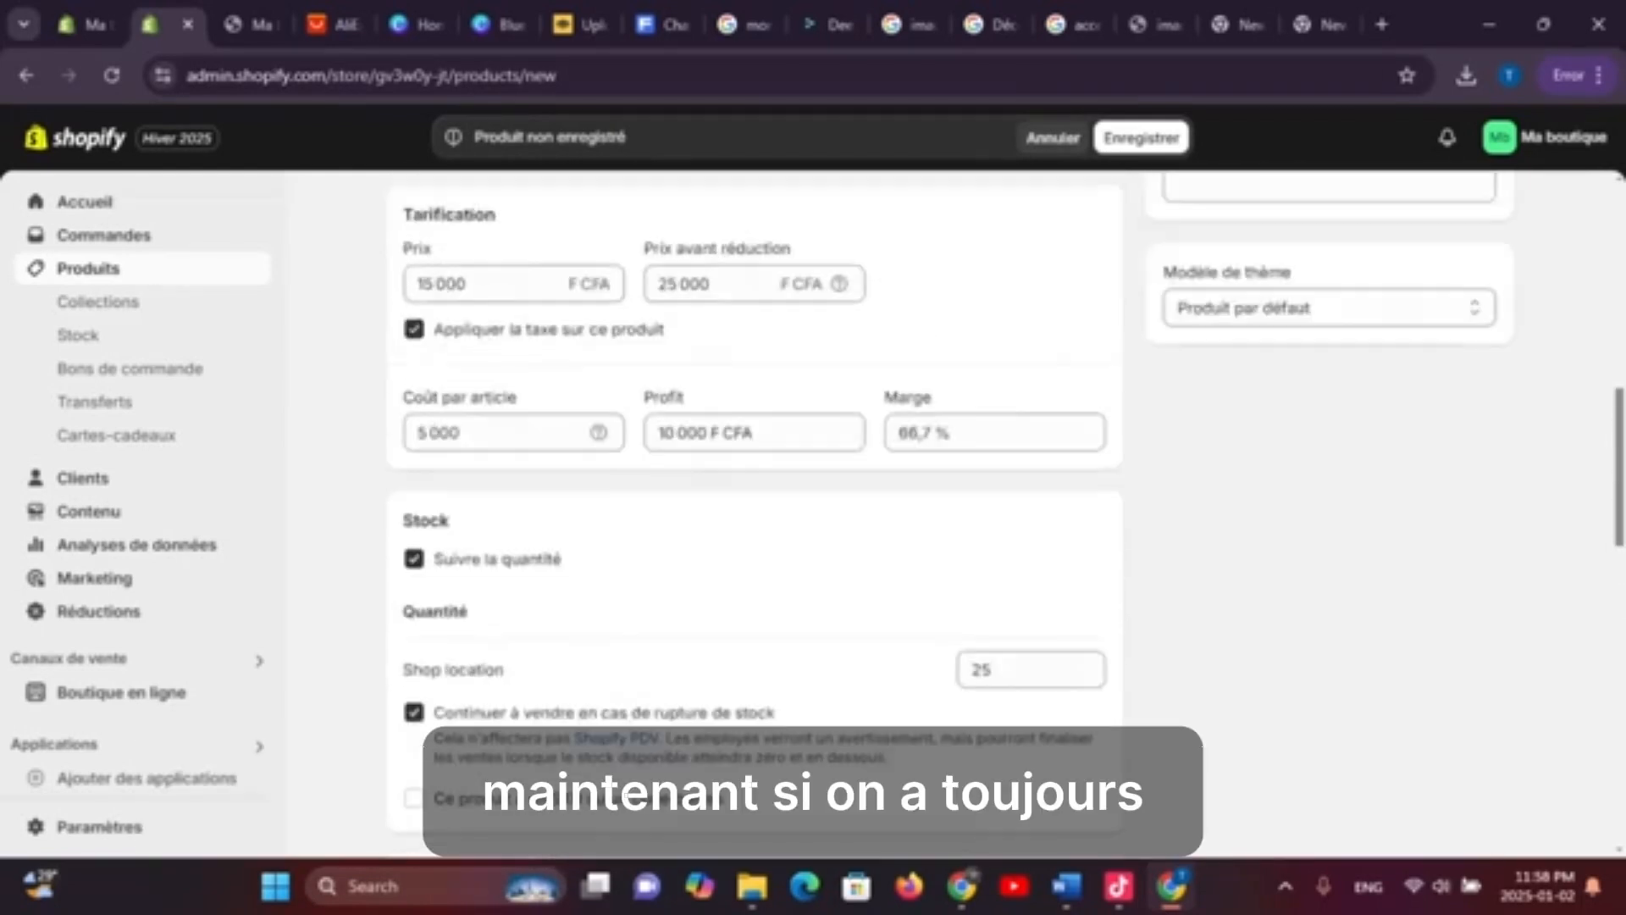
scroll(695, 508, down, 12)
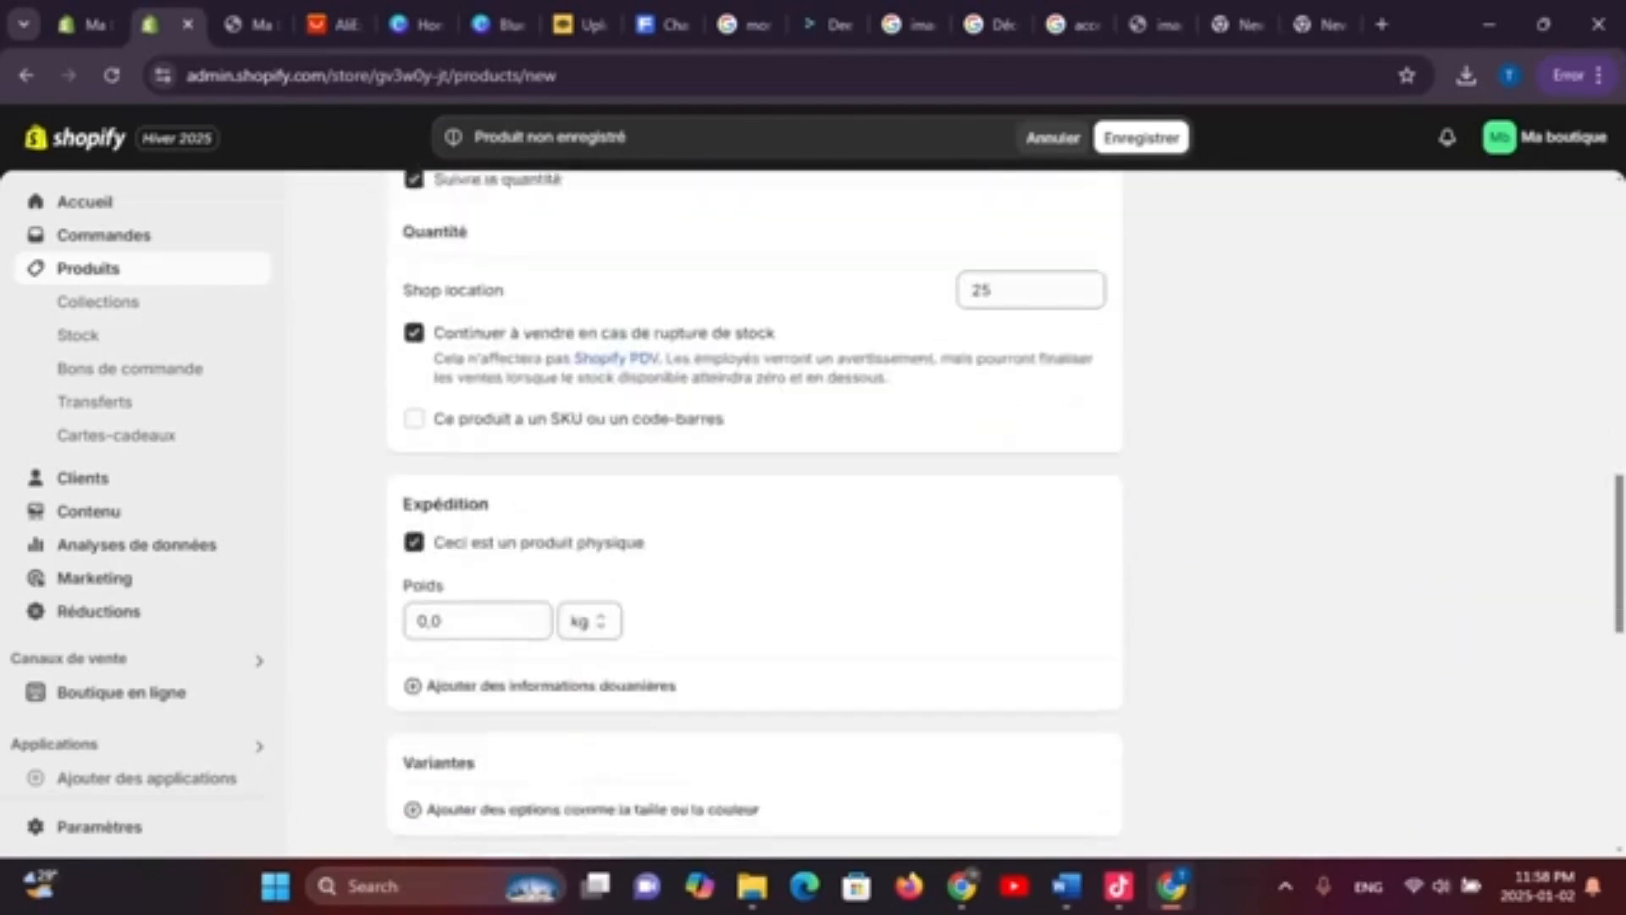
scroll(754, 508, down, 1)
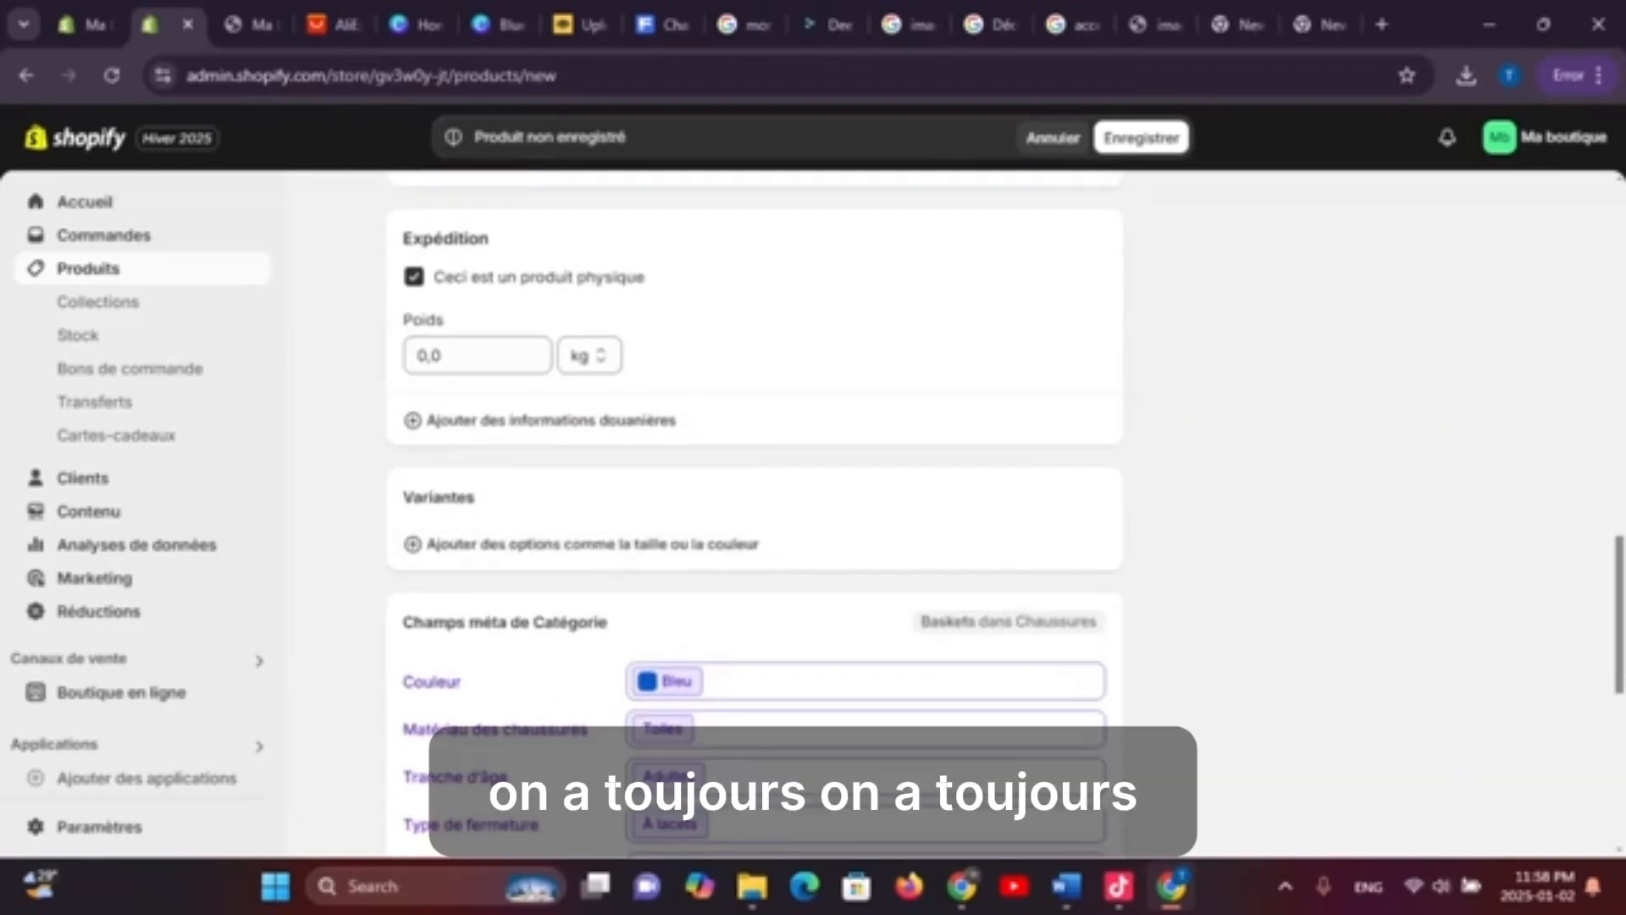
scroll(753, 508, up, 1)
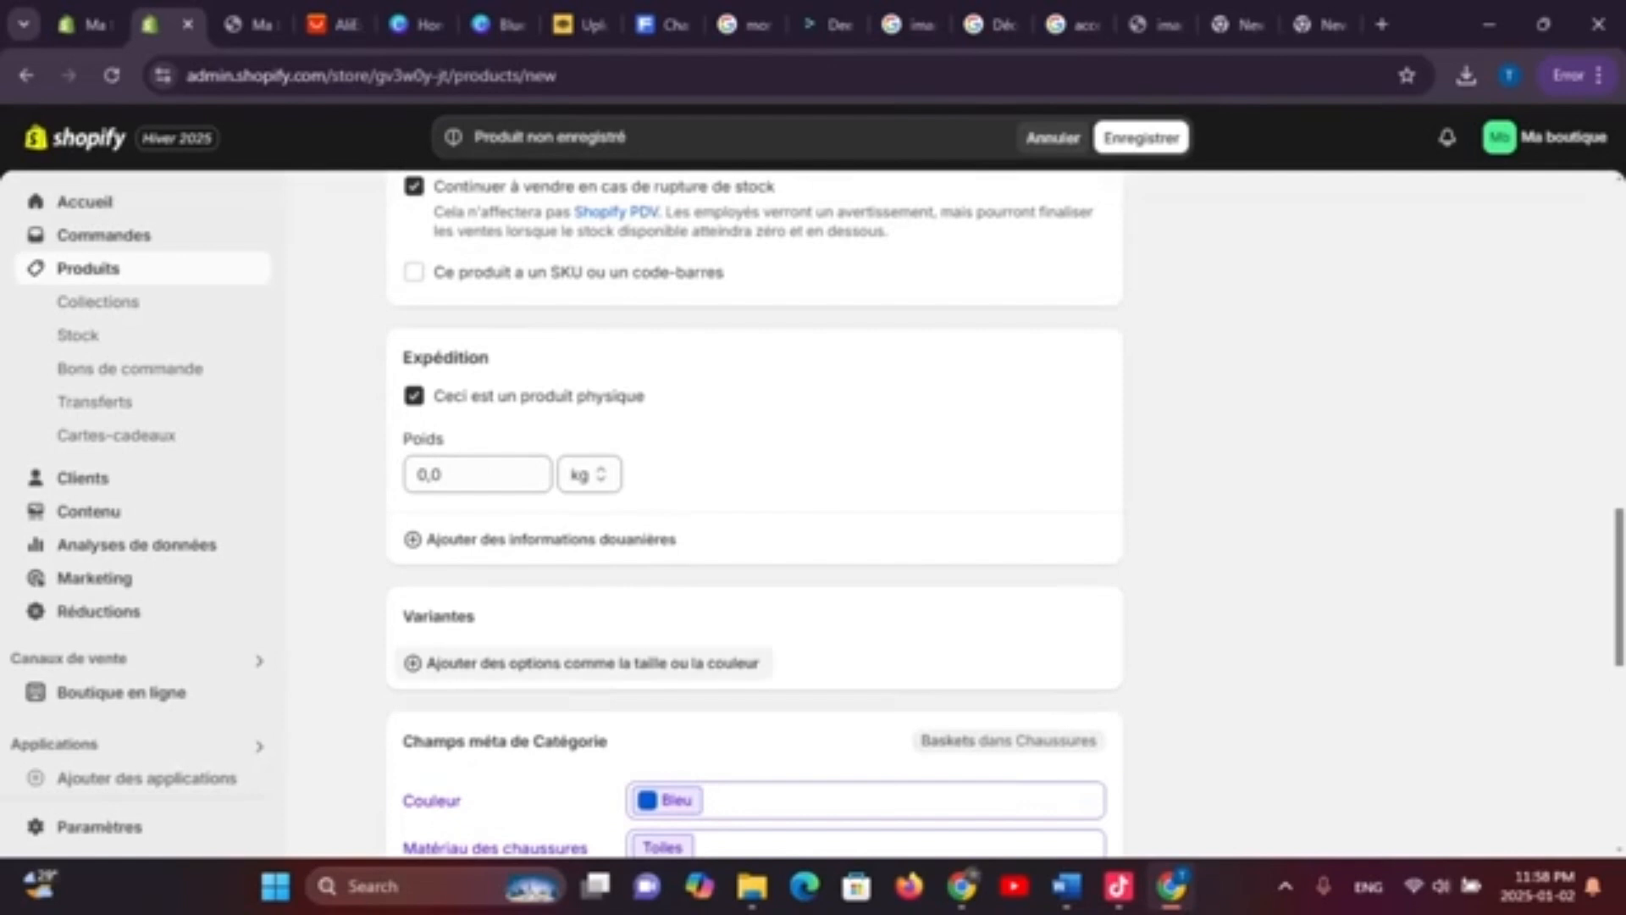
Add a Pointure shoe-size variant option and display its default size entries
click(585, 663)
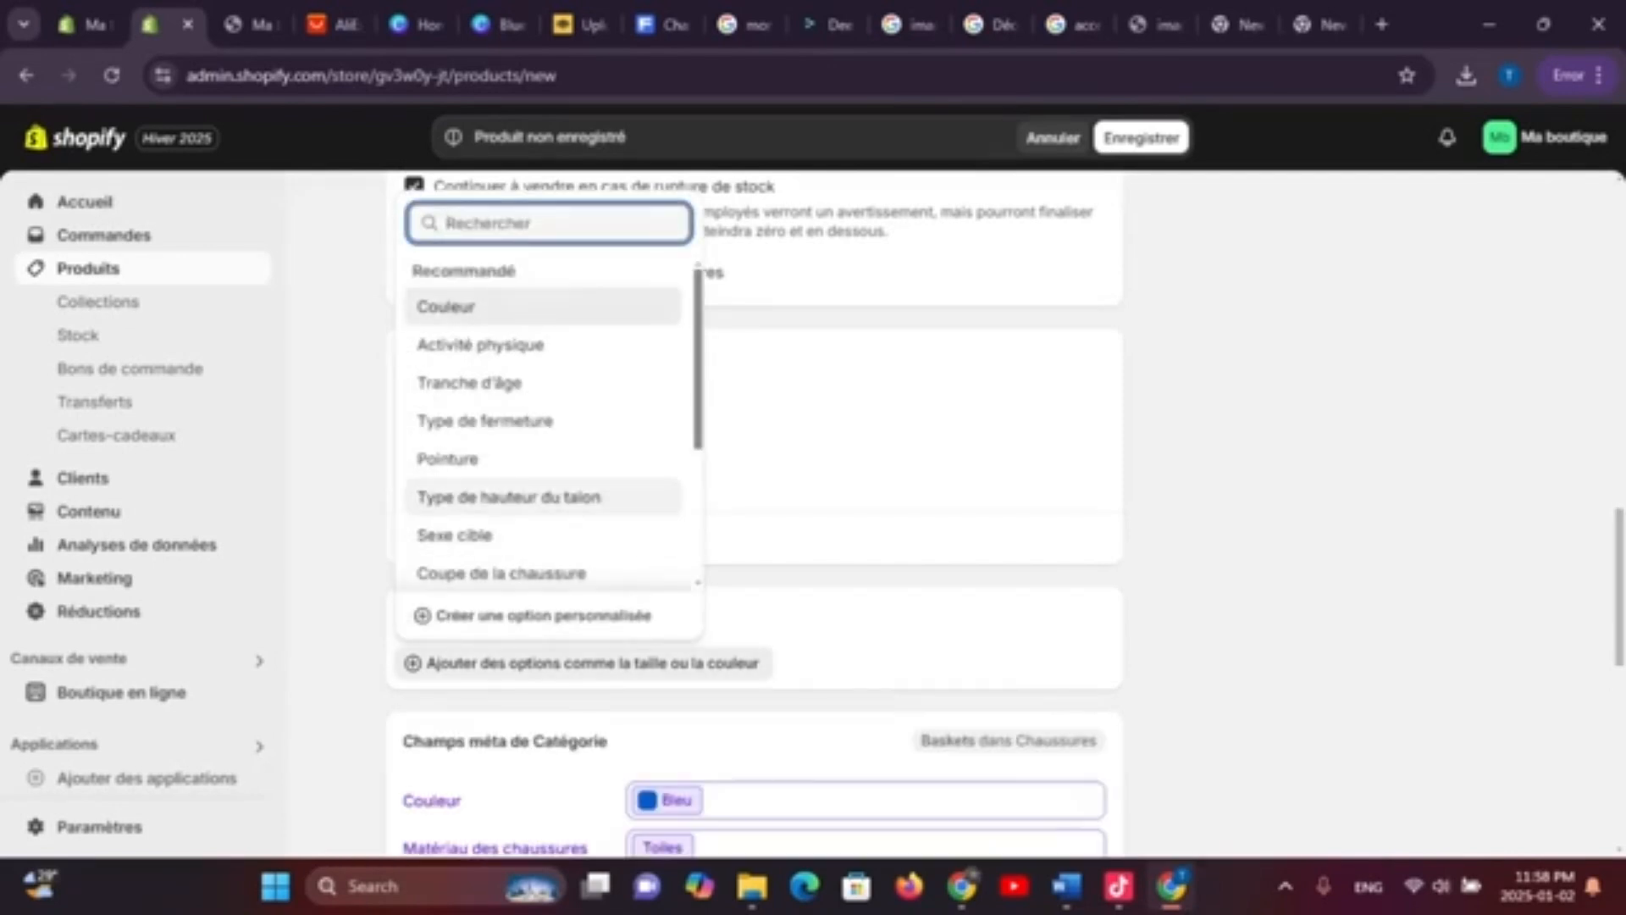
click(449, 459)
scroll(754, 513, down, 1)
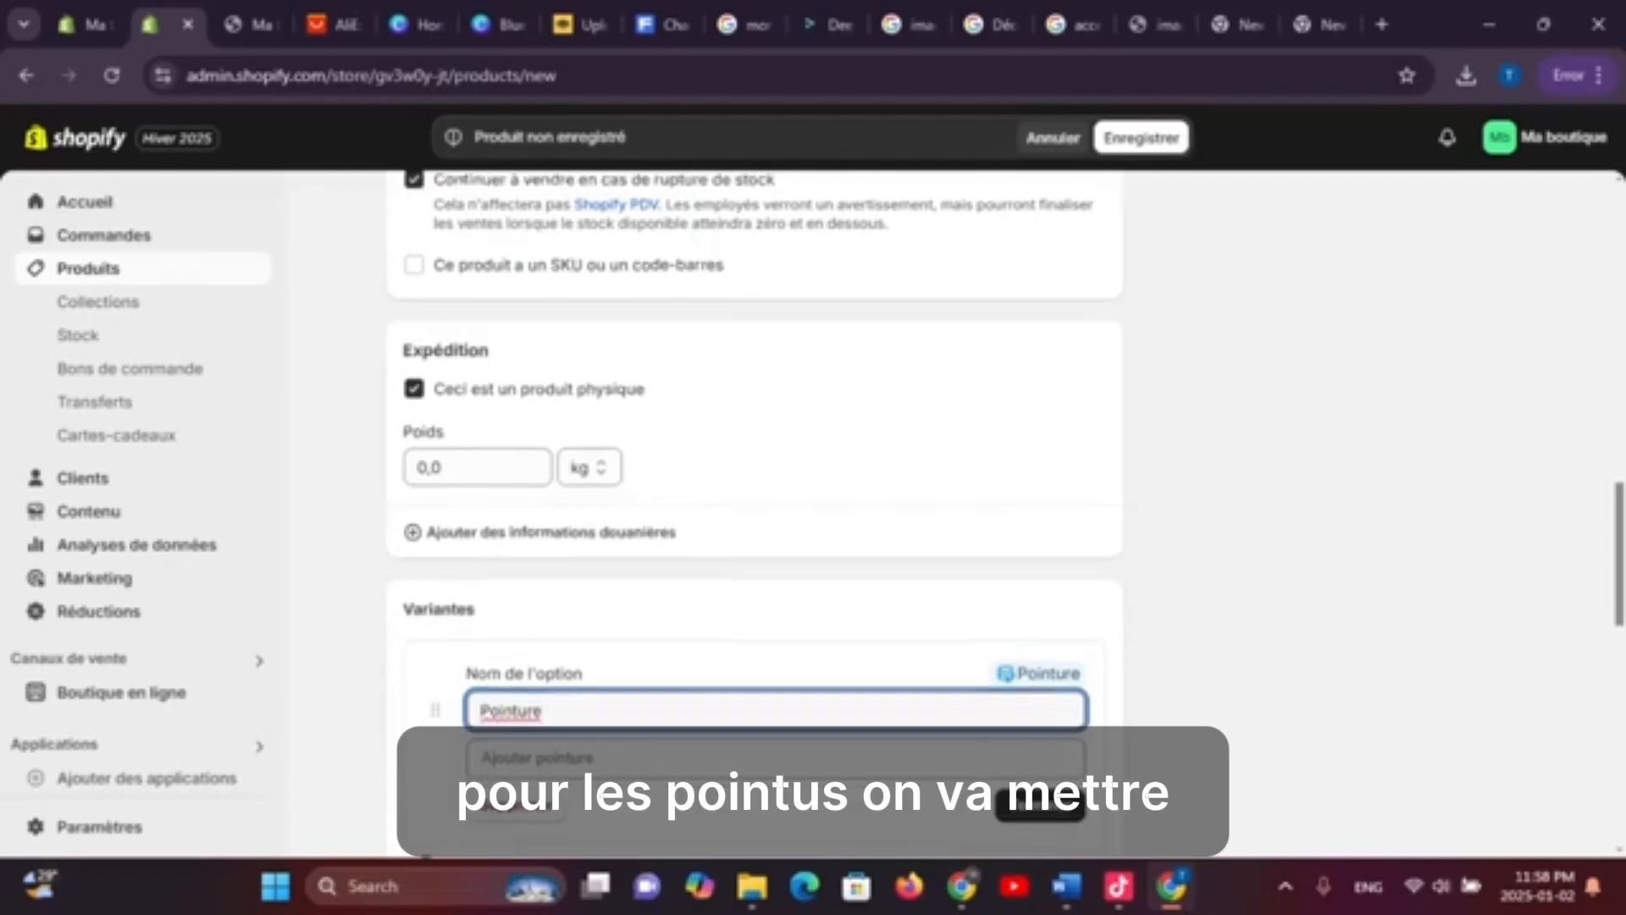
click(754, 646)
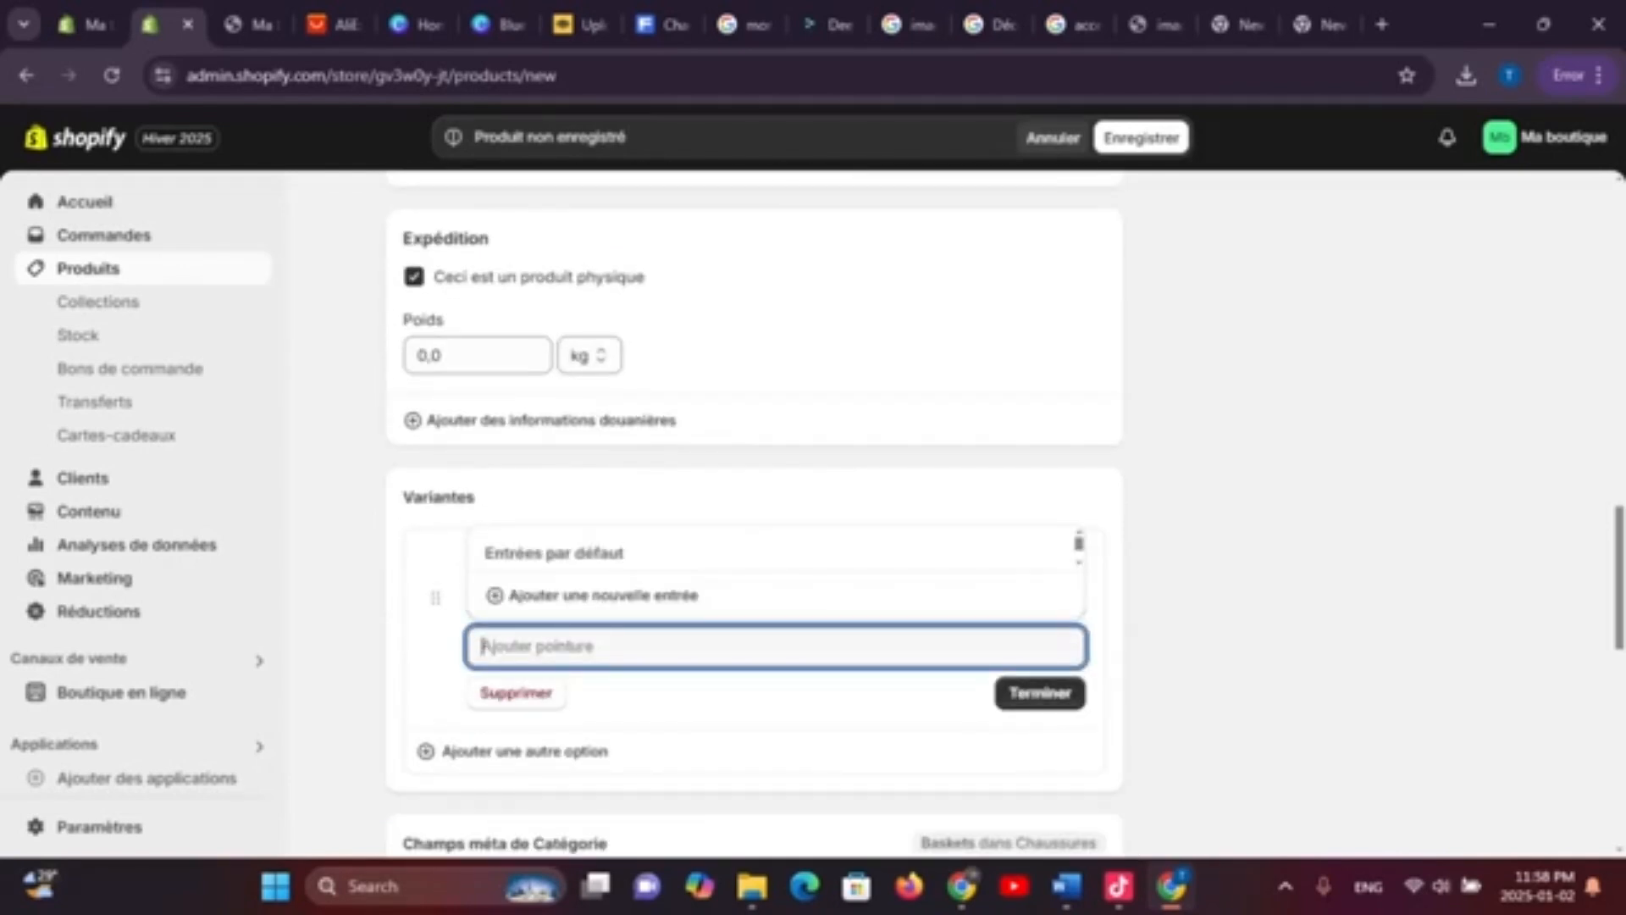
scroll(775, 381, down, 5)
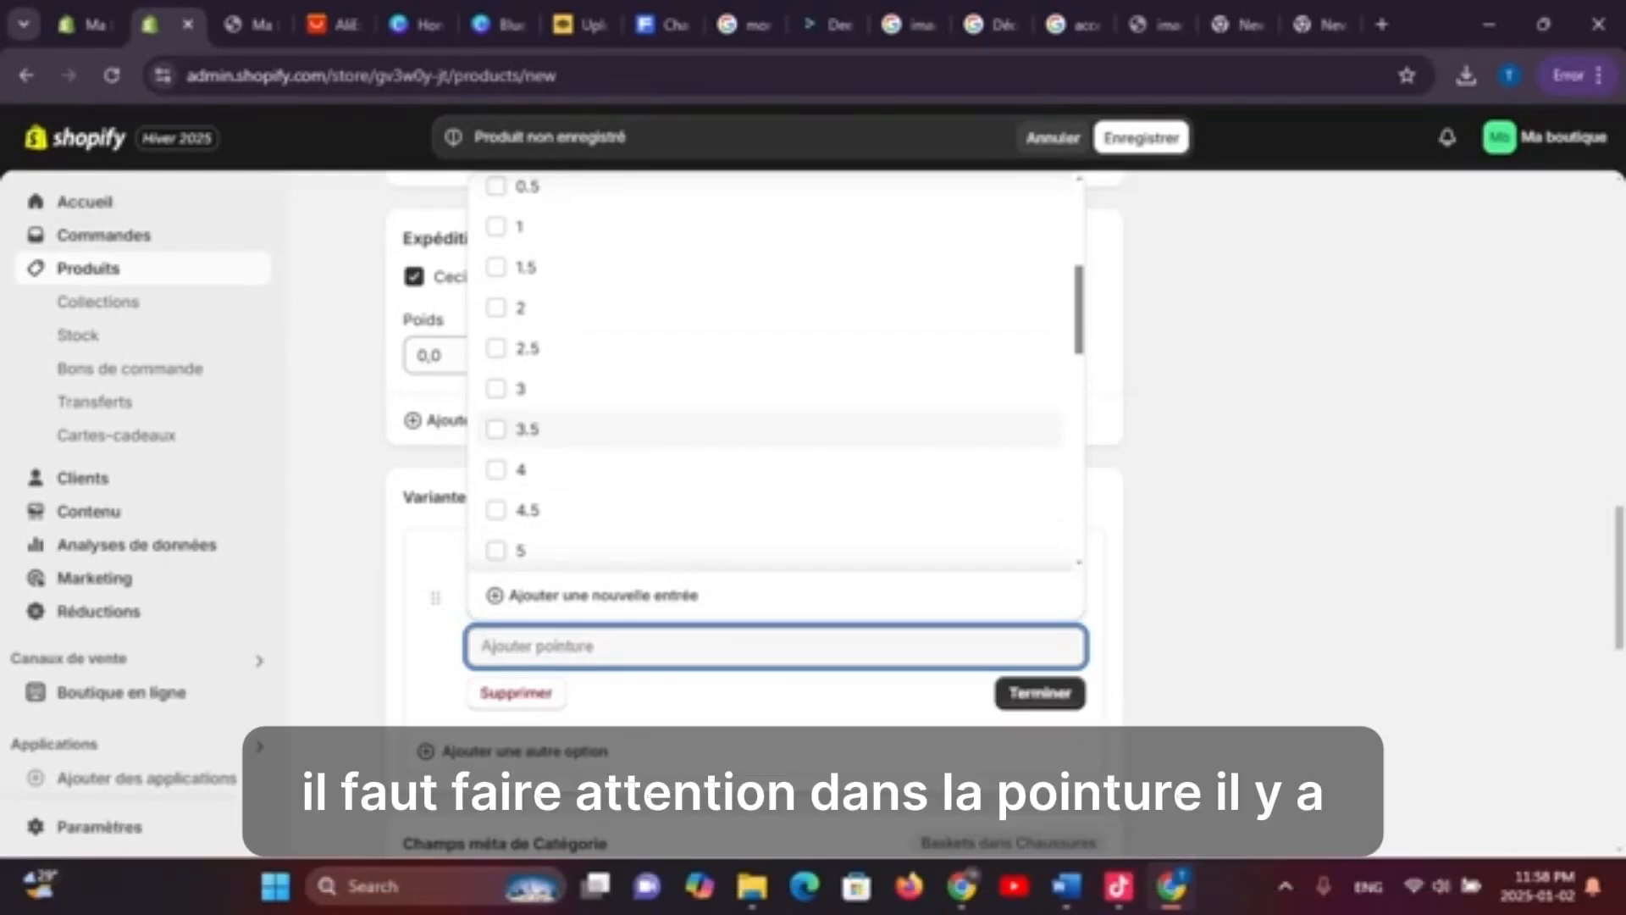
Look up a shoe size conversion chart (CM, EUR, UK, US) in a new tab, then return to Shopify
click(1382, 25)
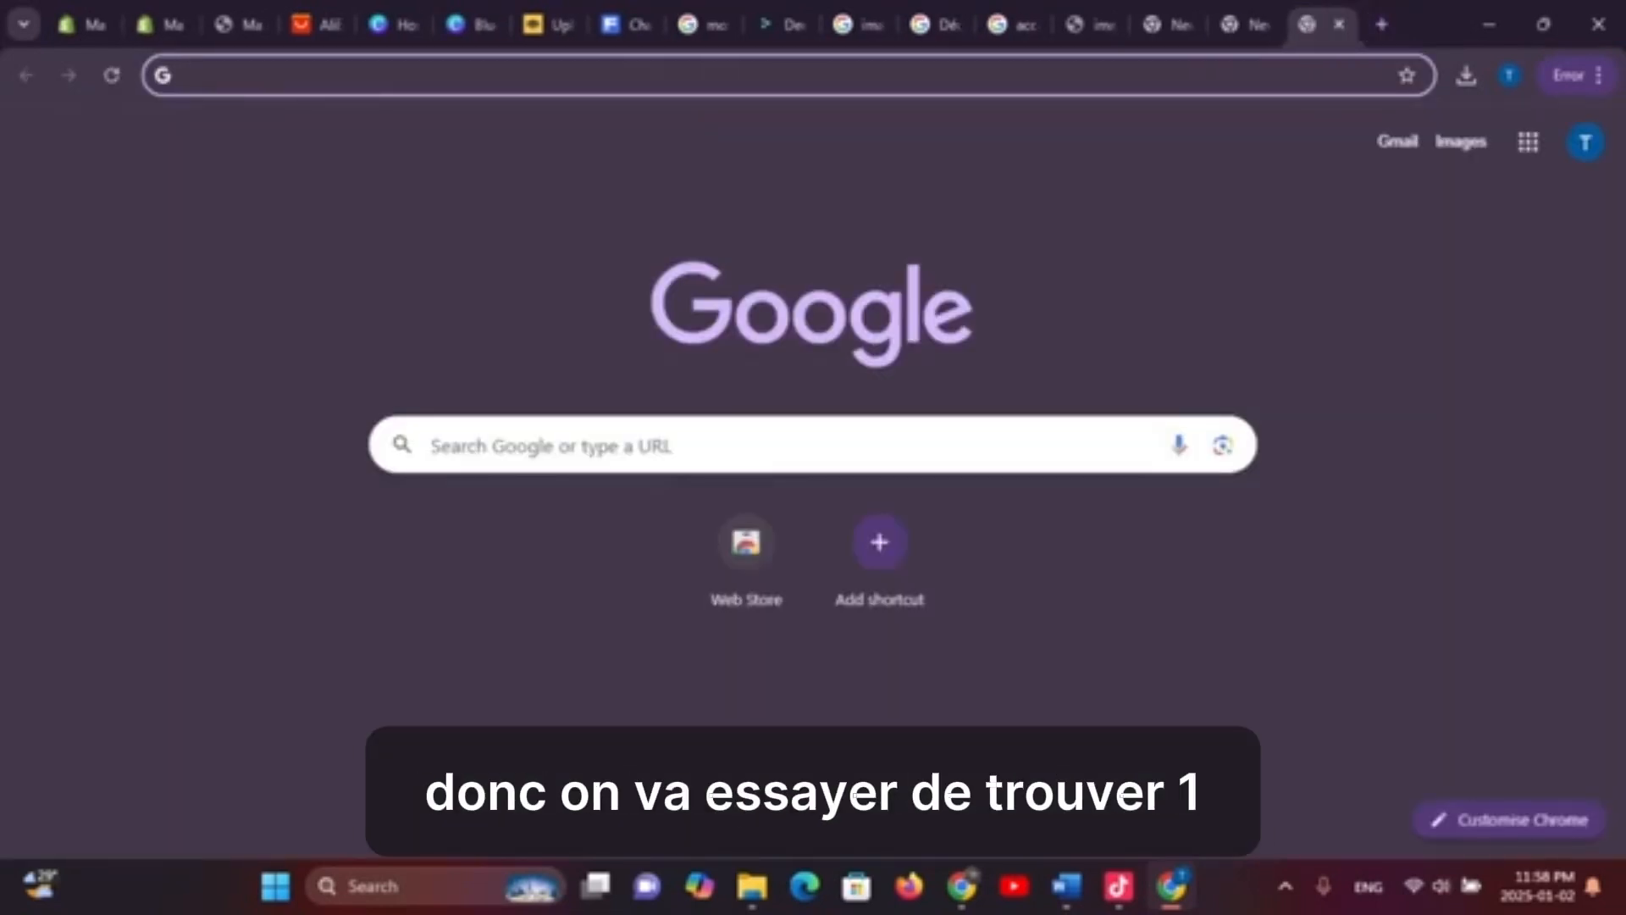
text(chet)
key(BackSpace)
text(a)
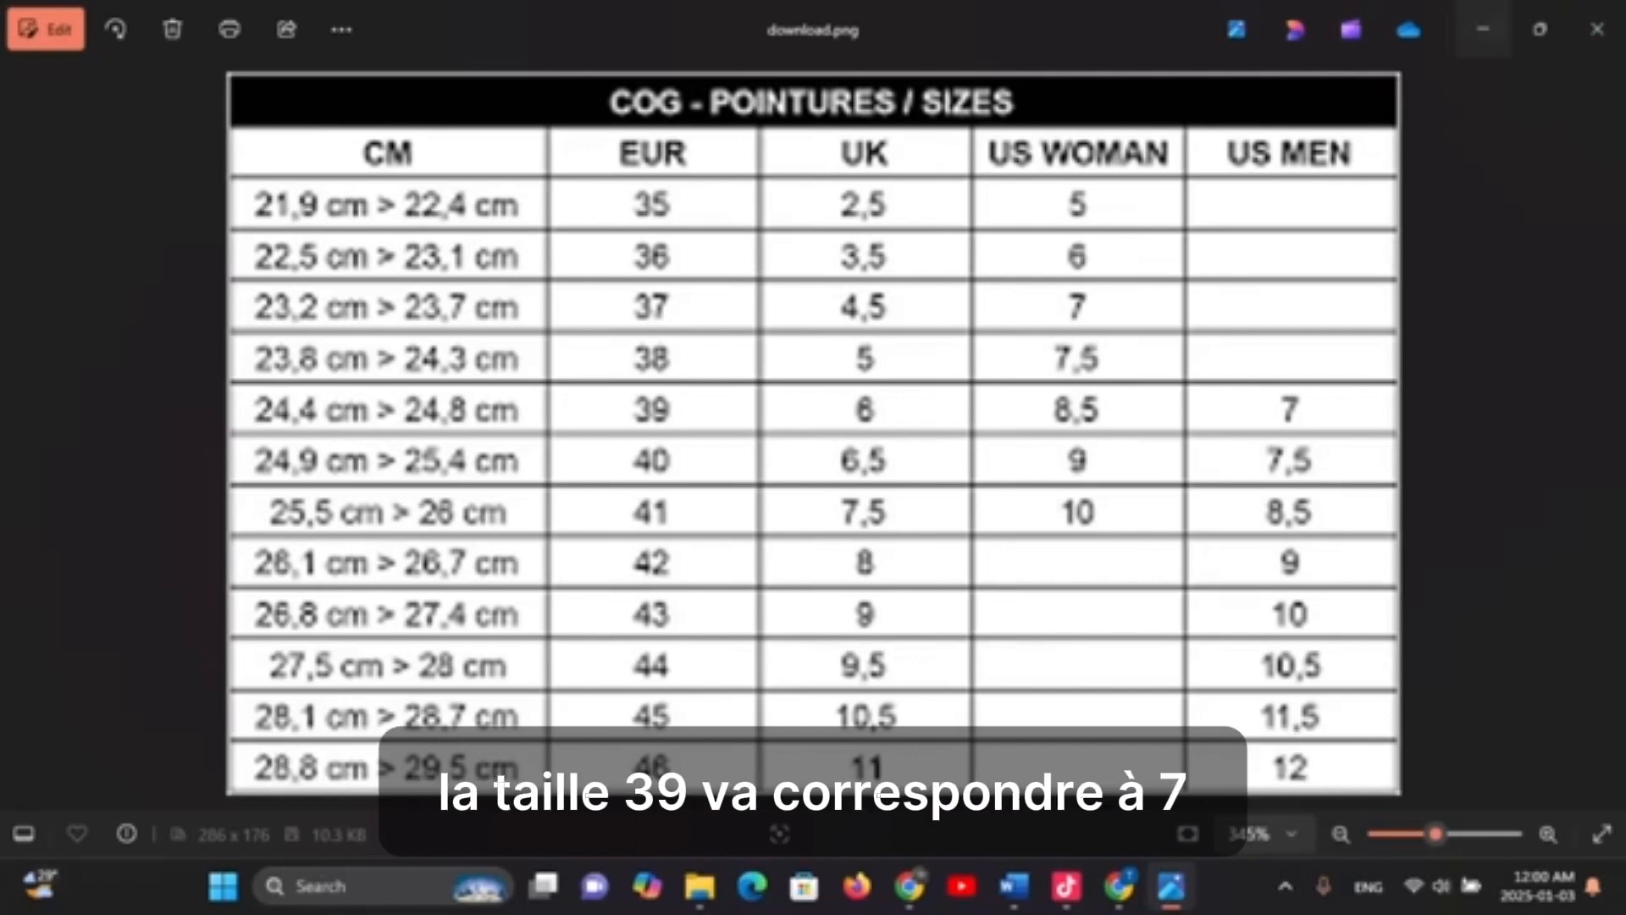
click(1482, 29)
Back on the new product page, add shoe sizes 7 and 14.5 to the Pointure option
click(144, 24)
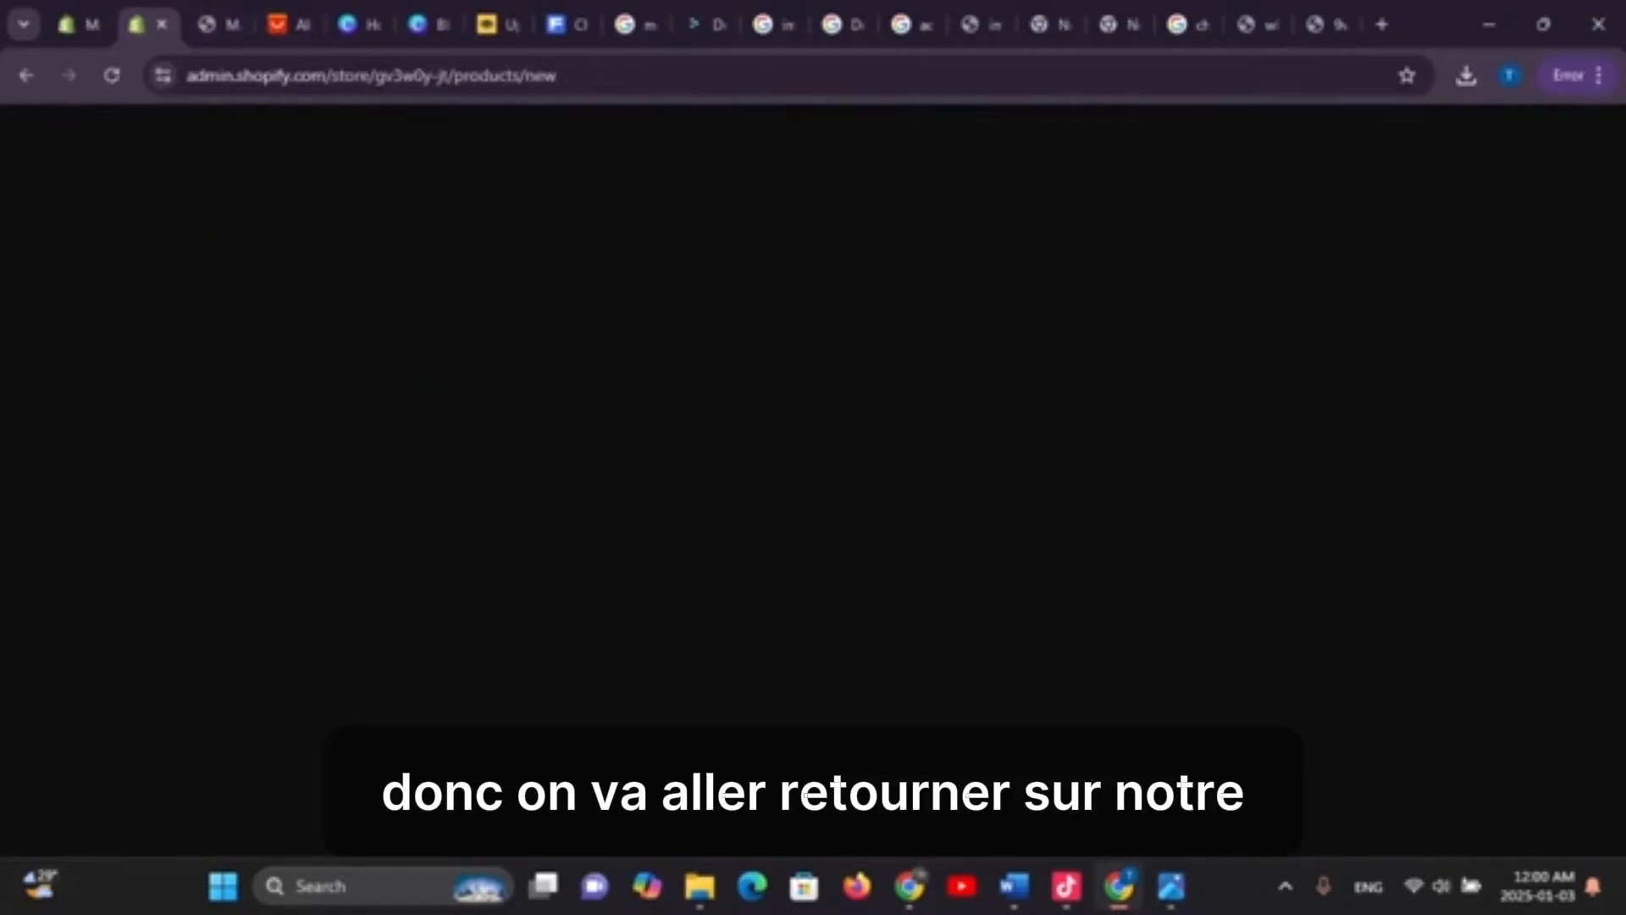
click(219, 24)
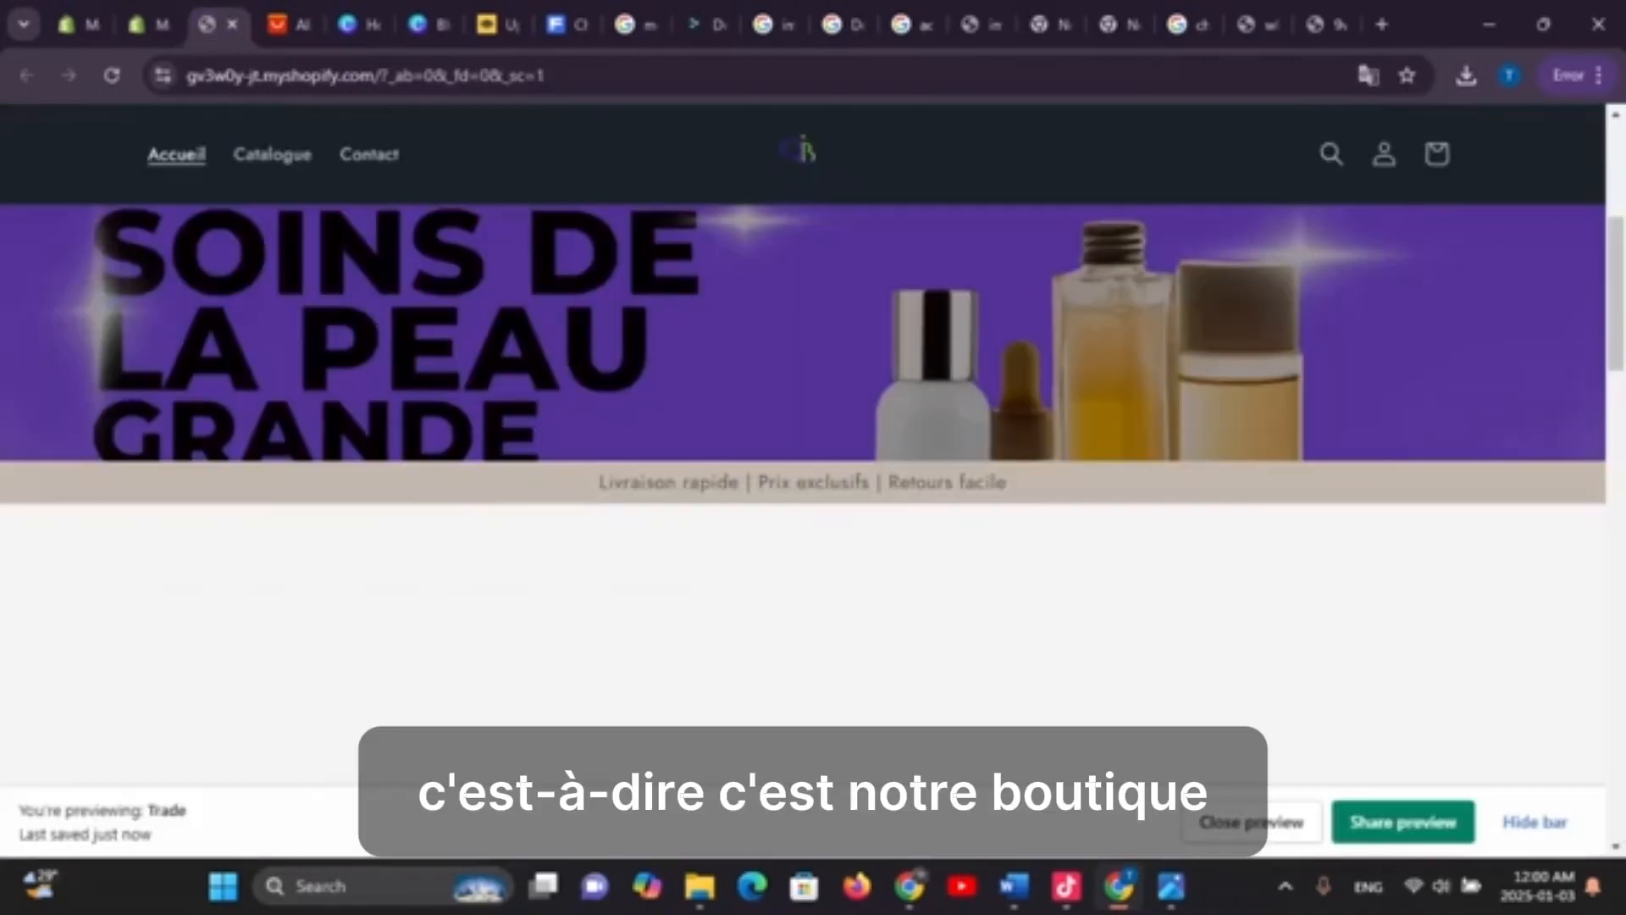
click(142, 24)
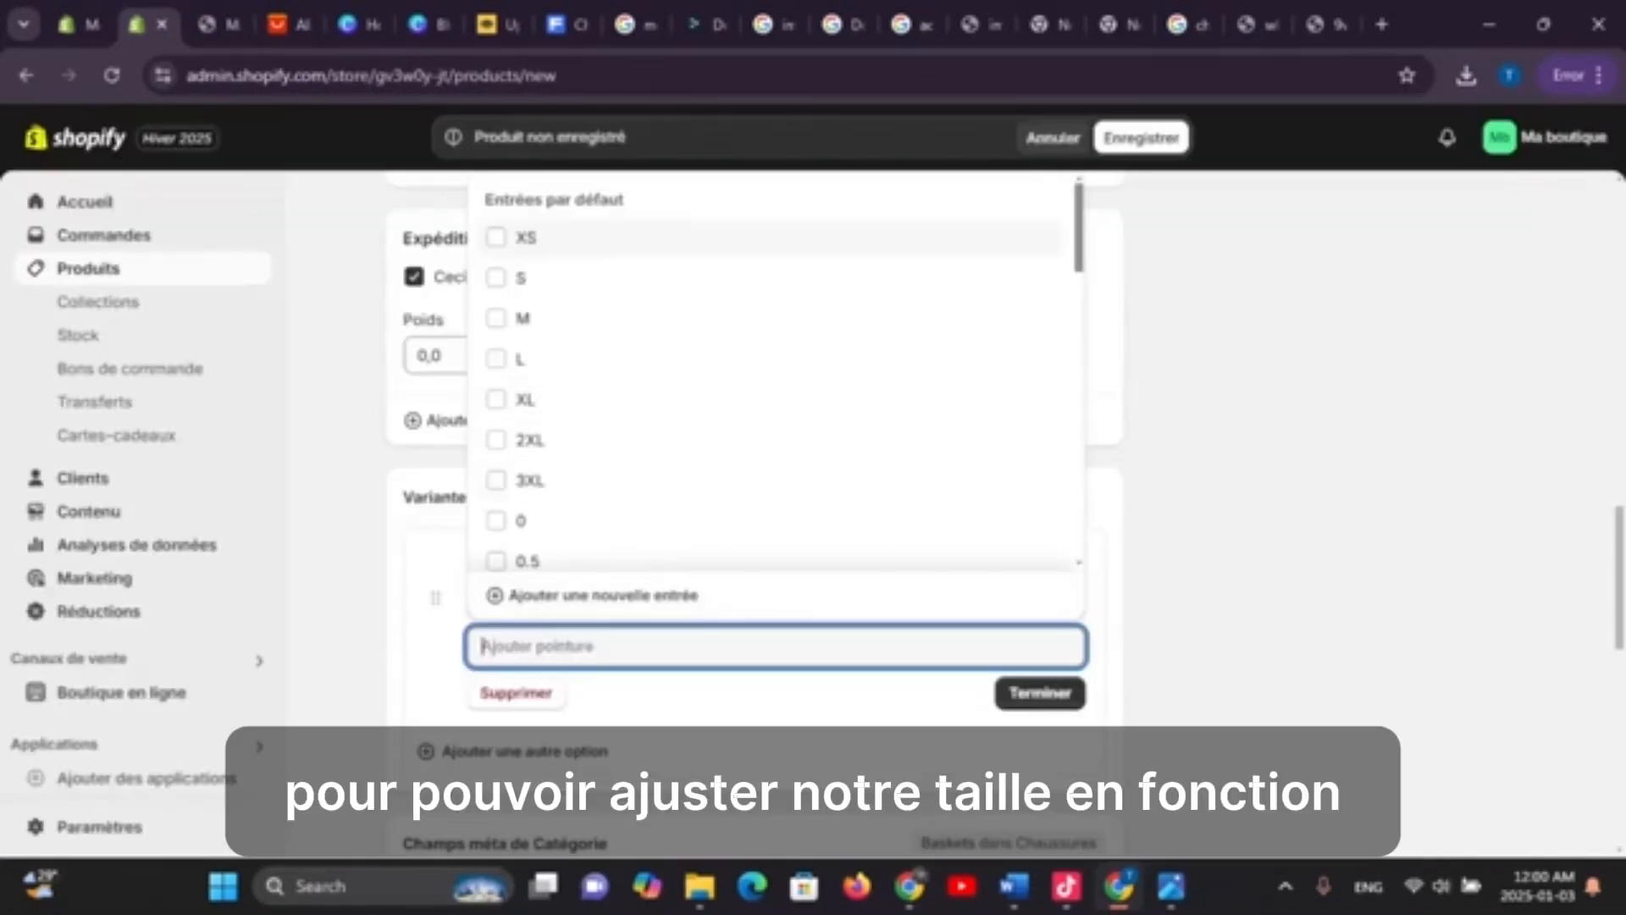
scroll(775, 373, down, 8)
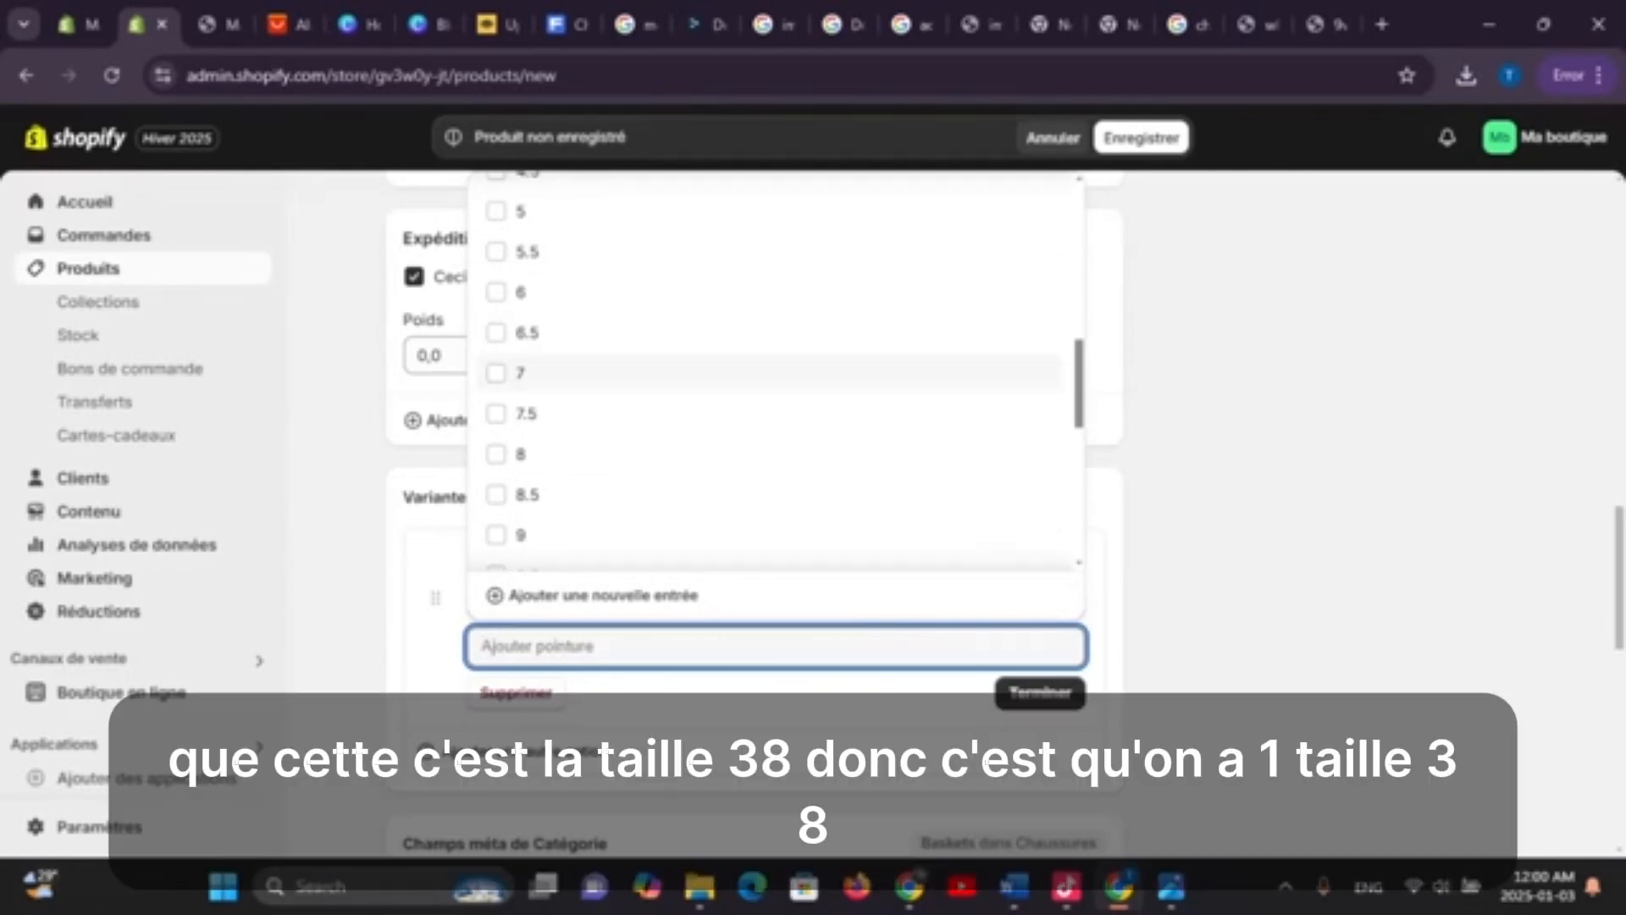
click(509, 373)
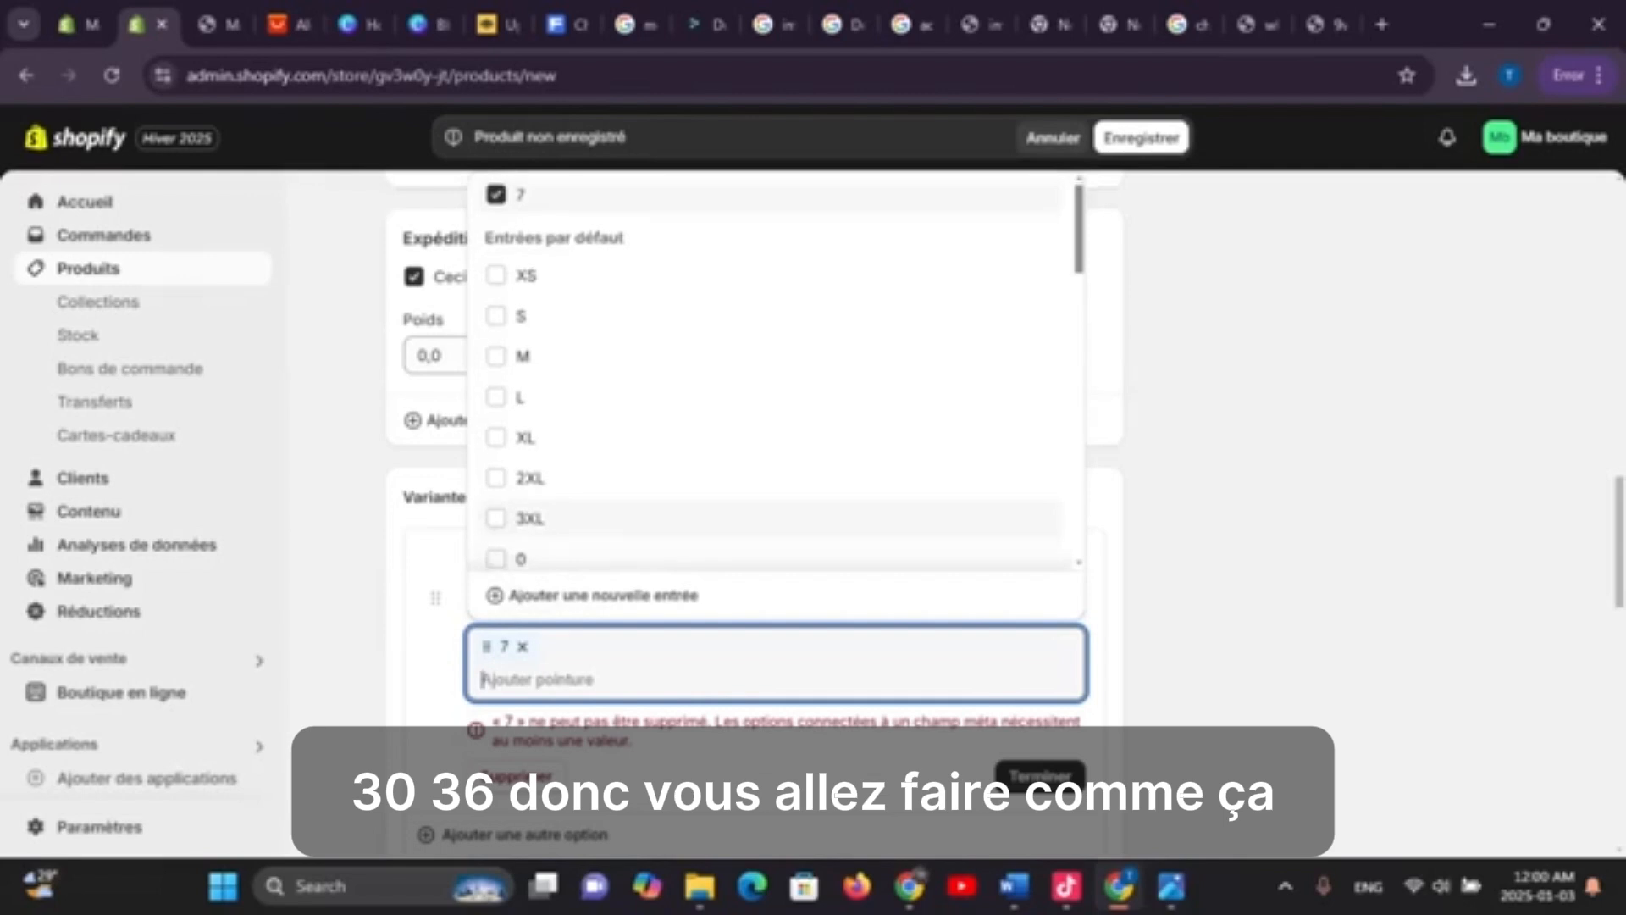
scroll(775, 372, down, 12)
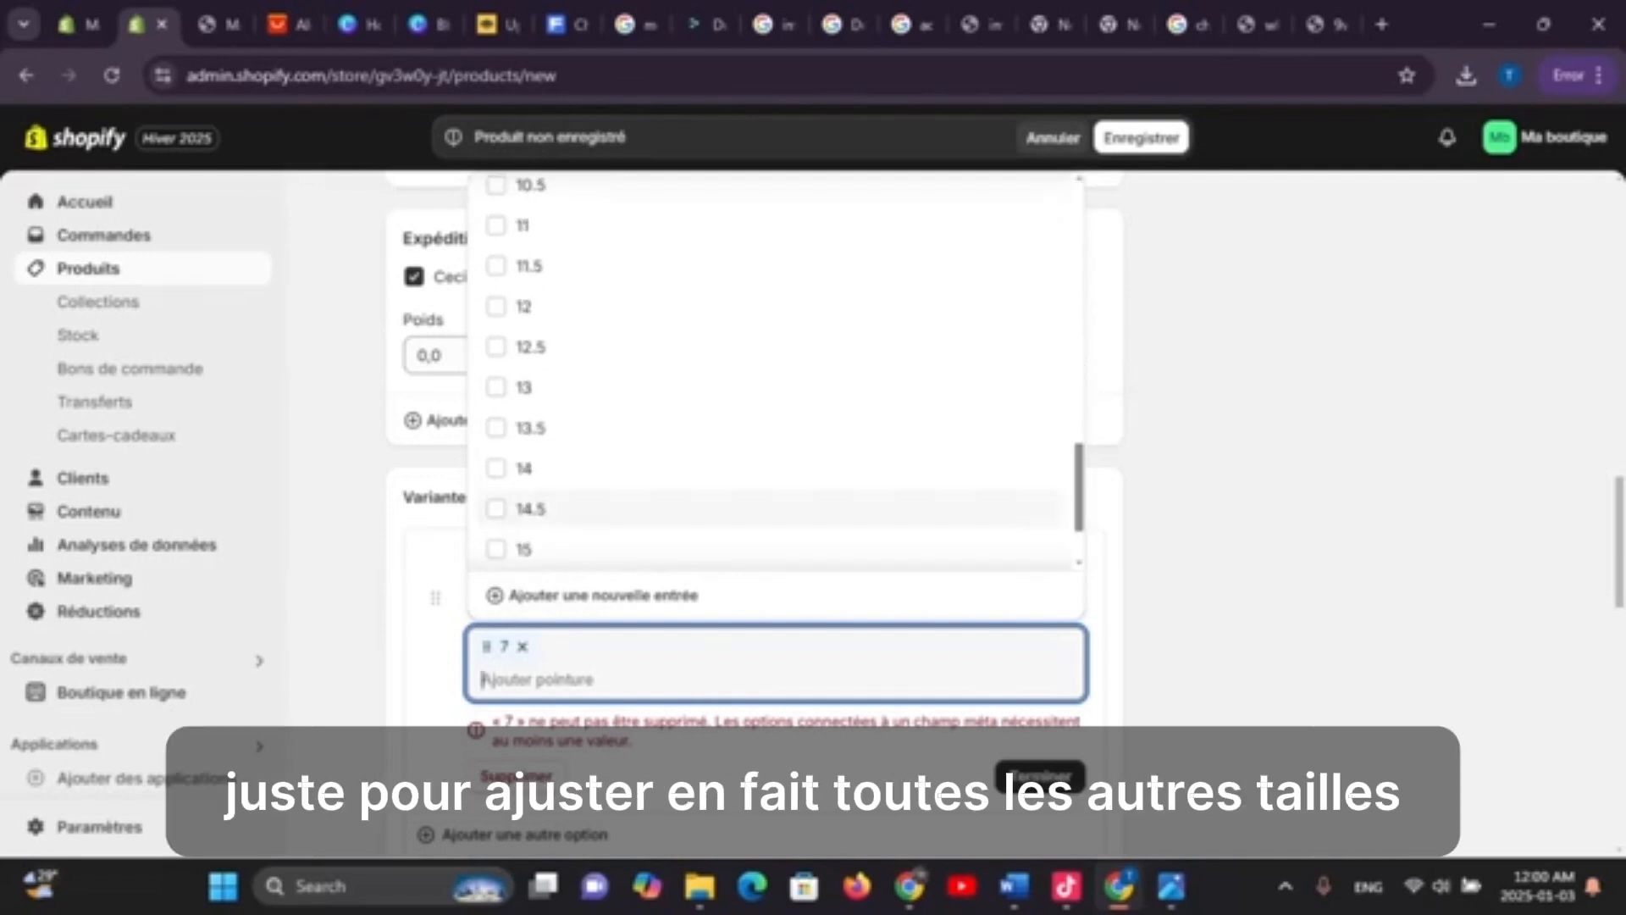
click(509, 508)
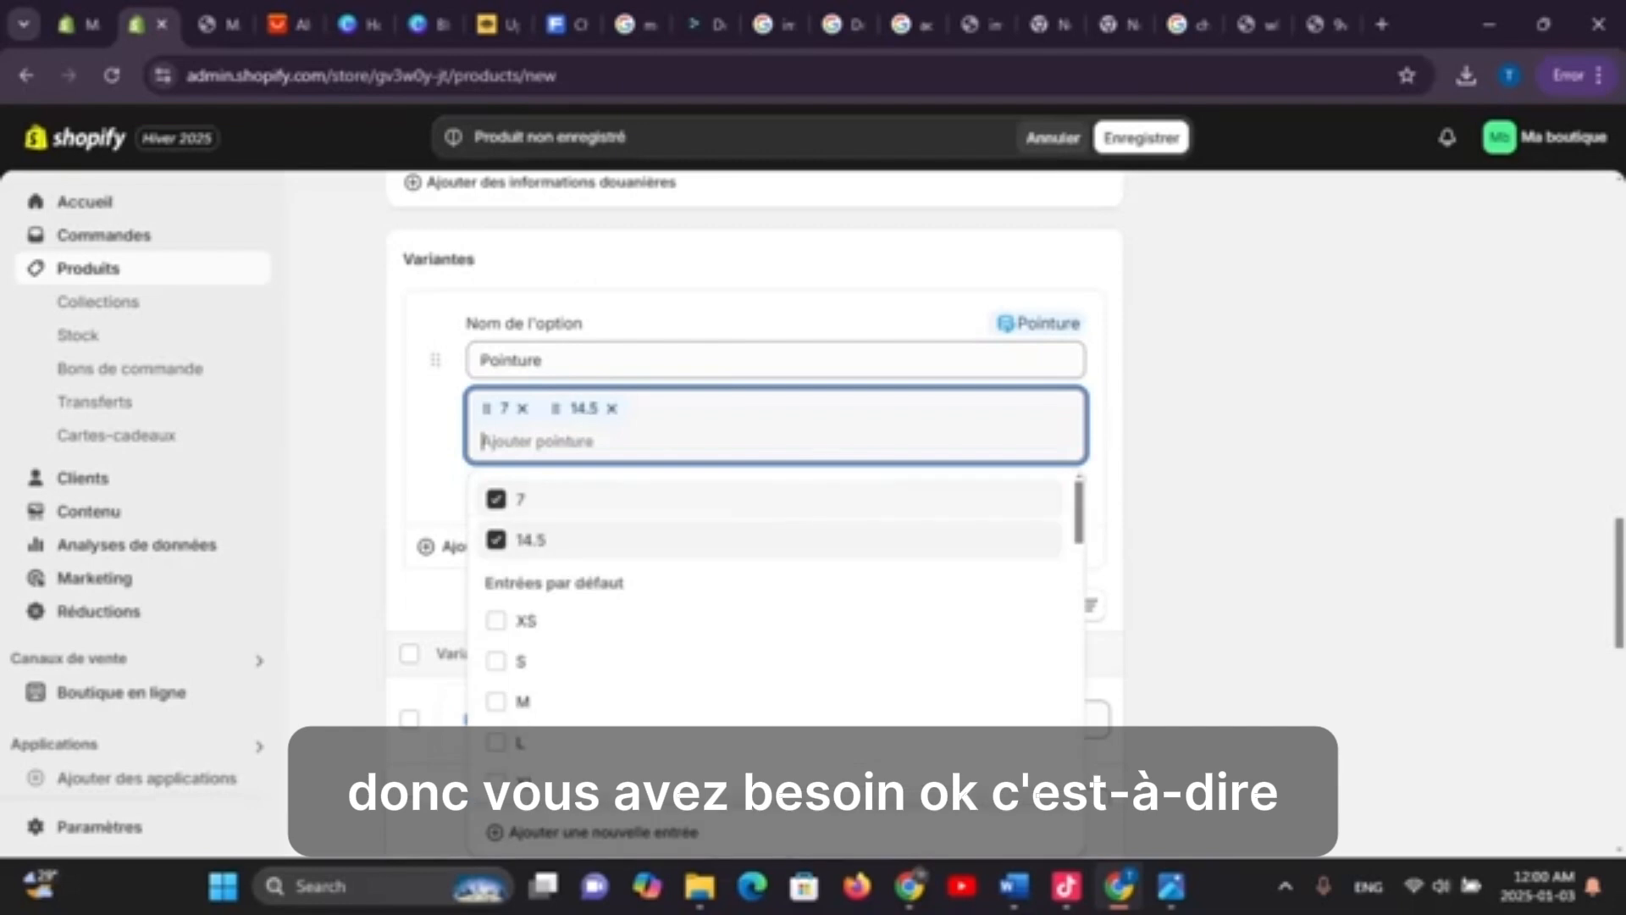
Add sizes 16 and 13 to Pointure, leaving 21 unchecked, and save the product
scroll(762, 627, down, 3)
scroll(762, 627, down, 12)
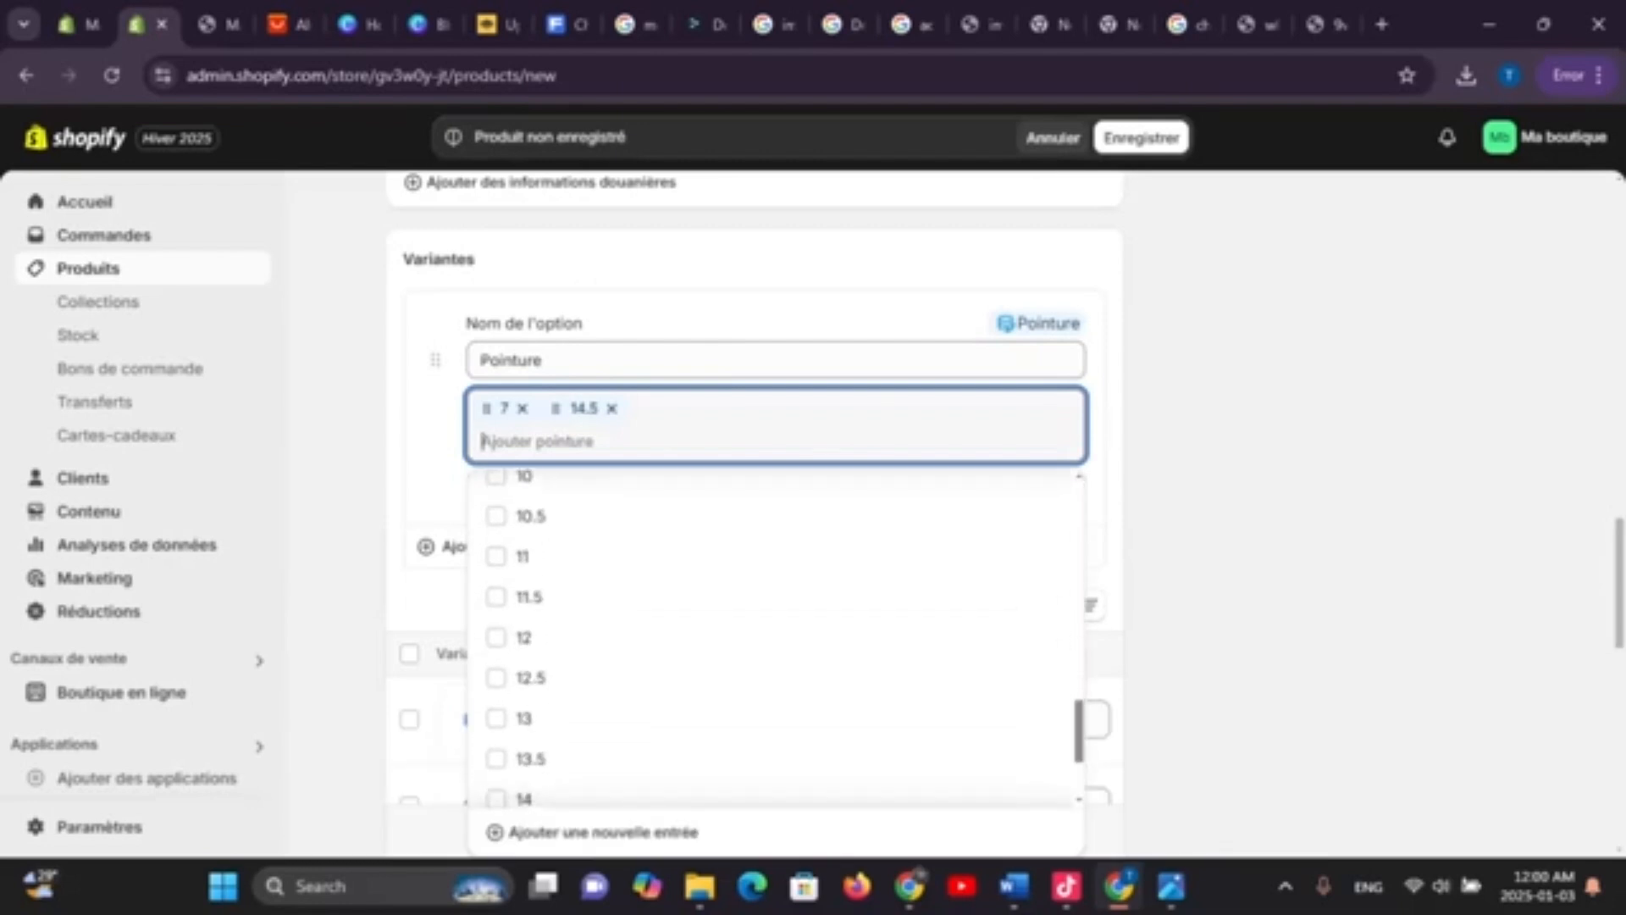
scroll(762, 585, up, 3)
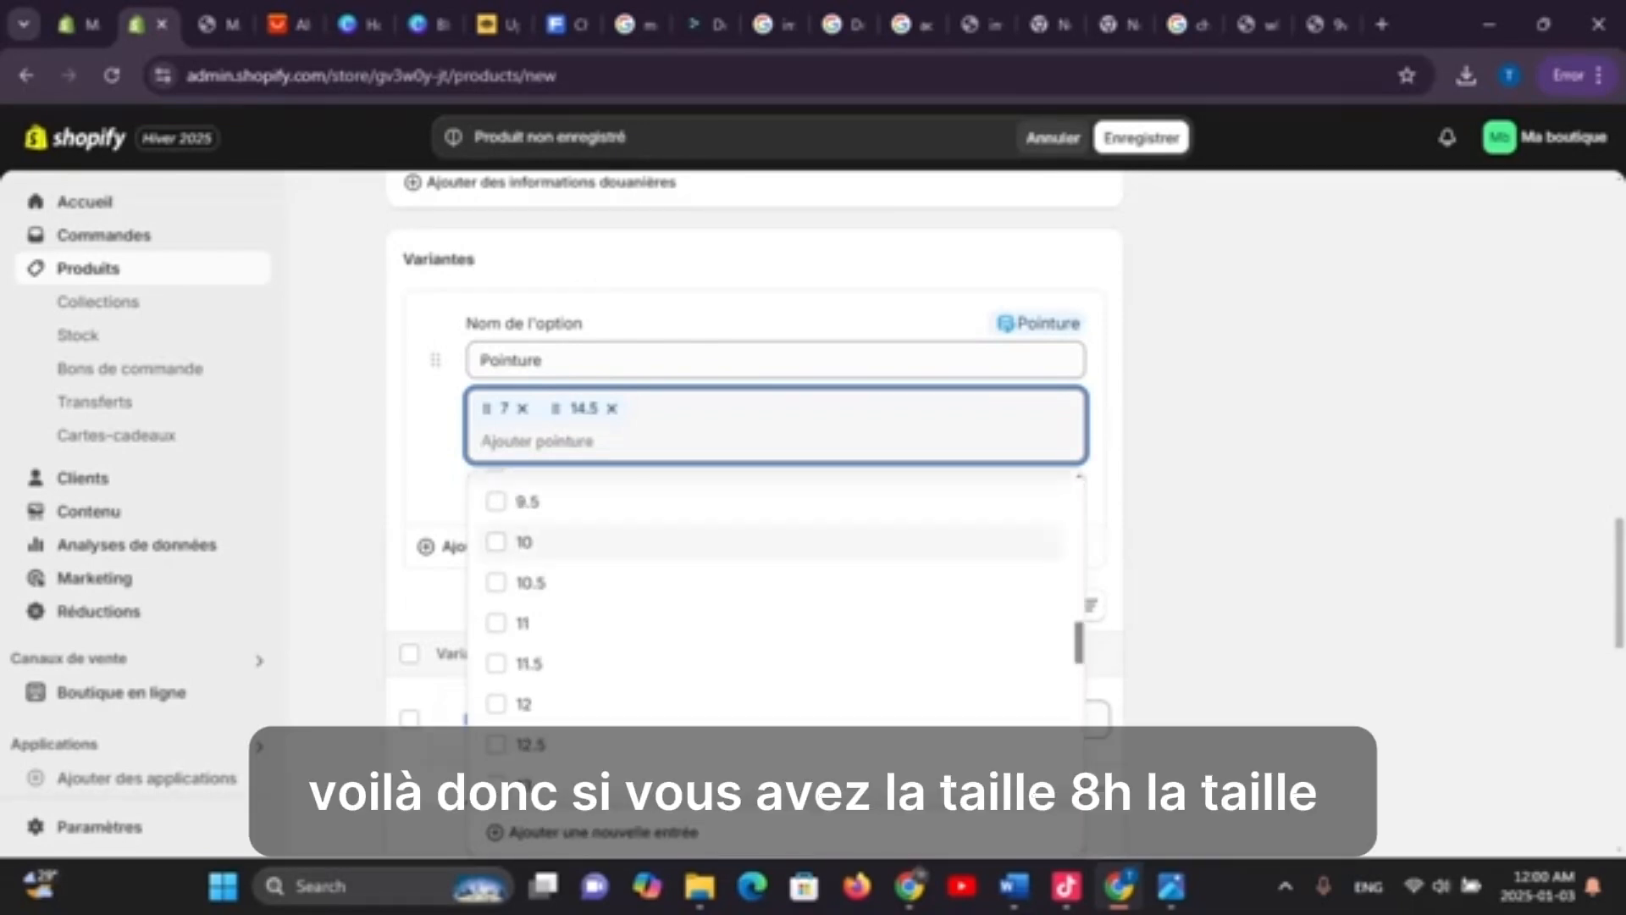
scroll(763, 626, down, 5)
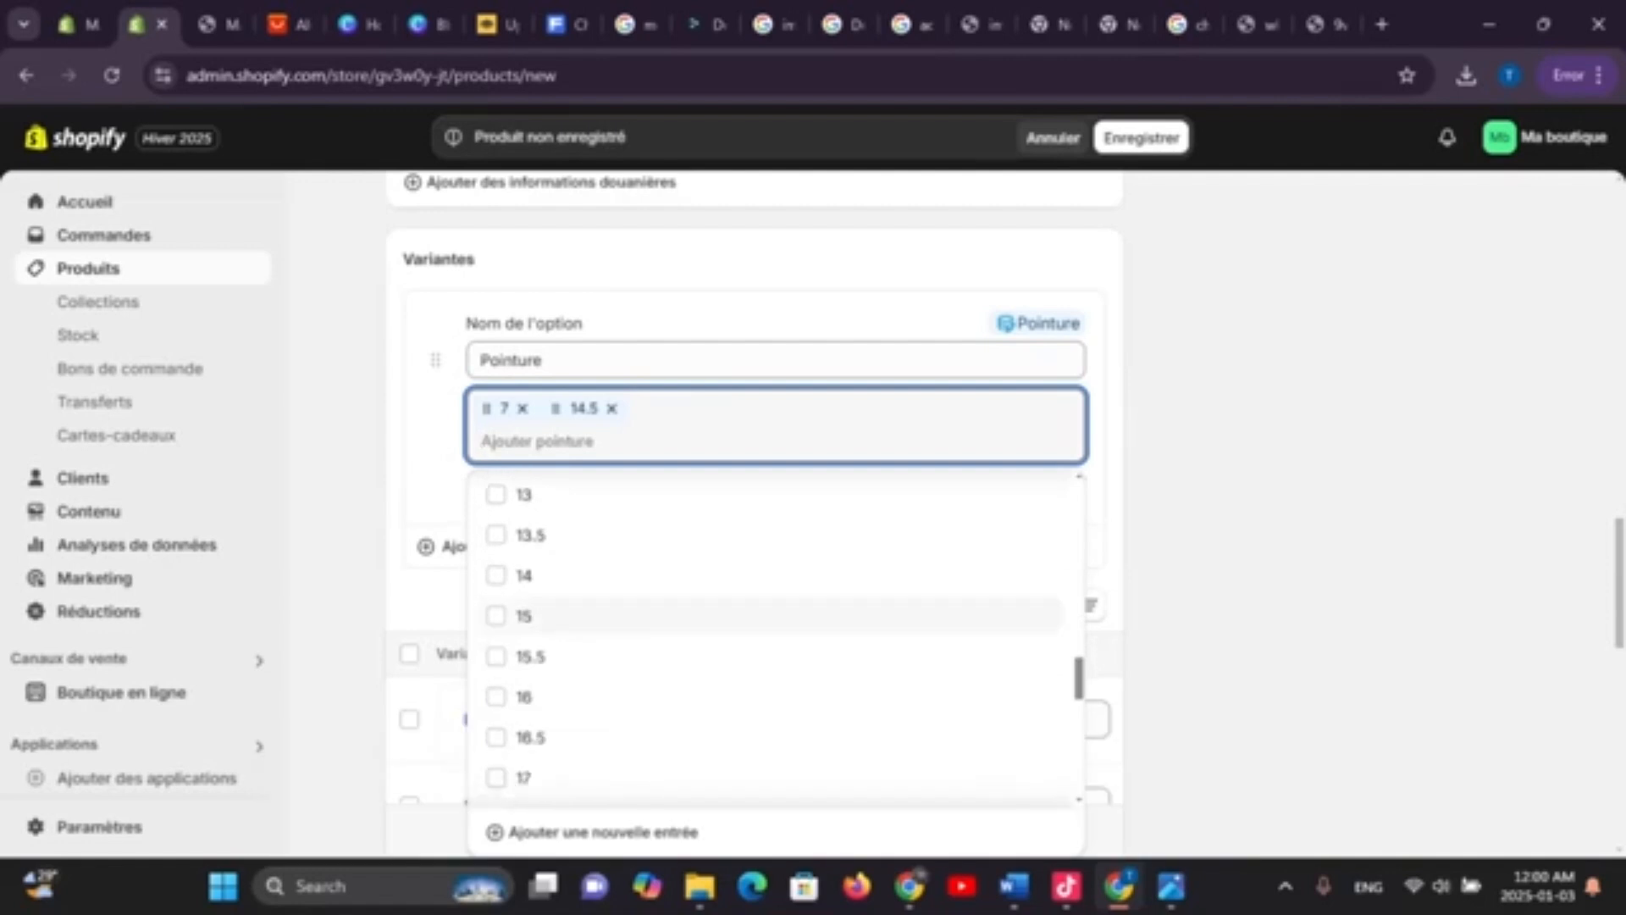
scroll(762, 641, down, 3)
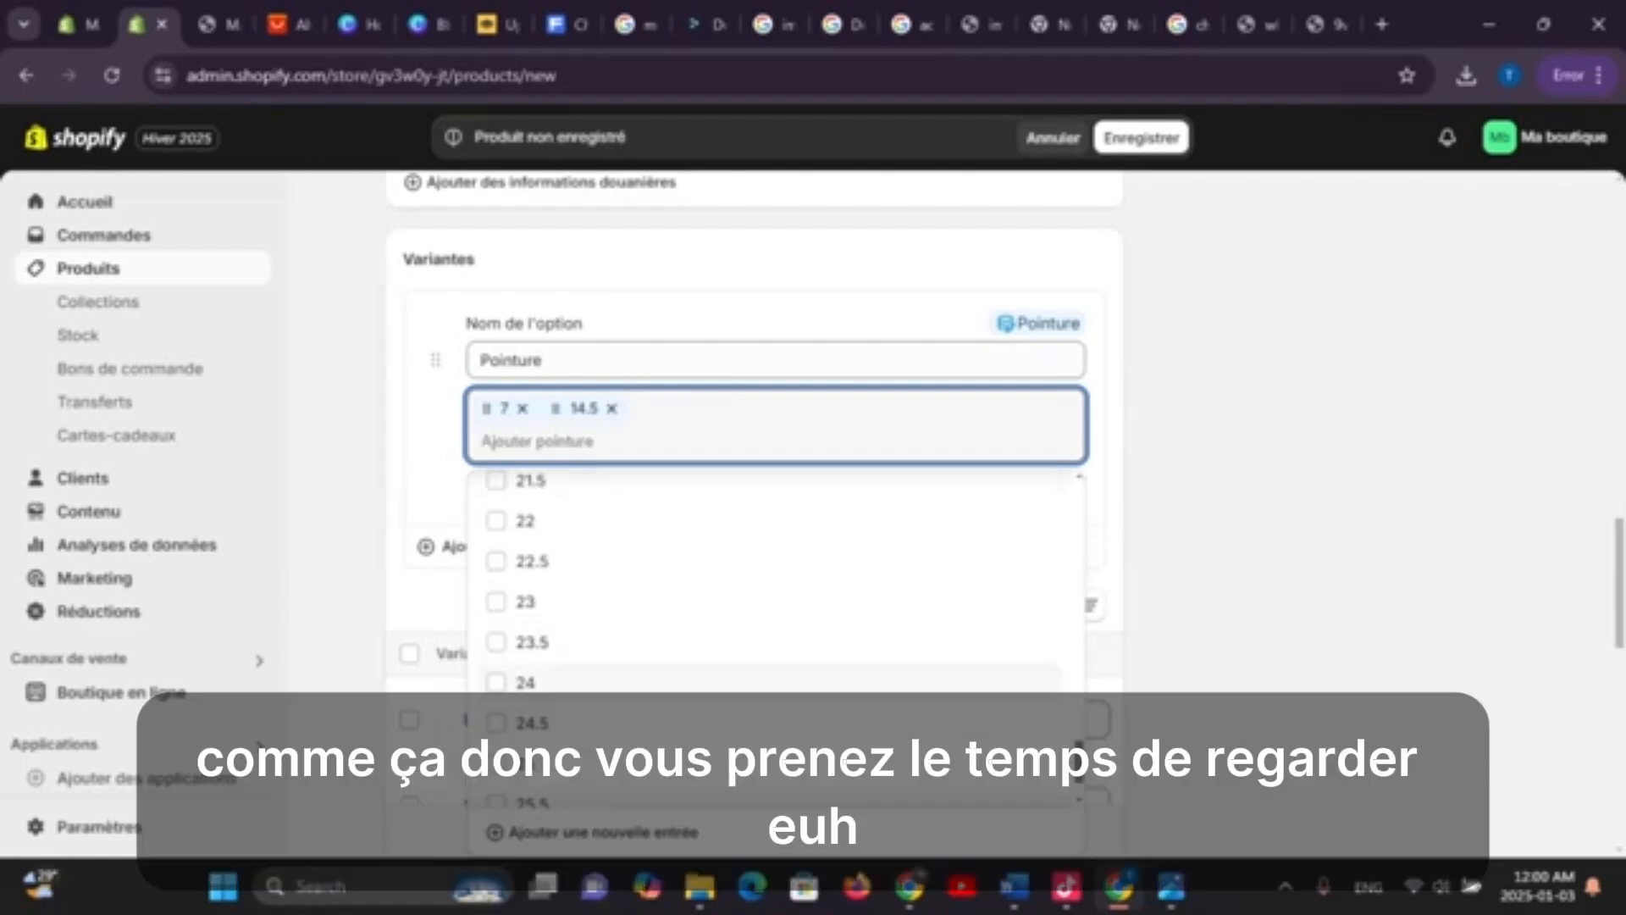
scroll(762, 599, up, 1)
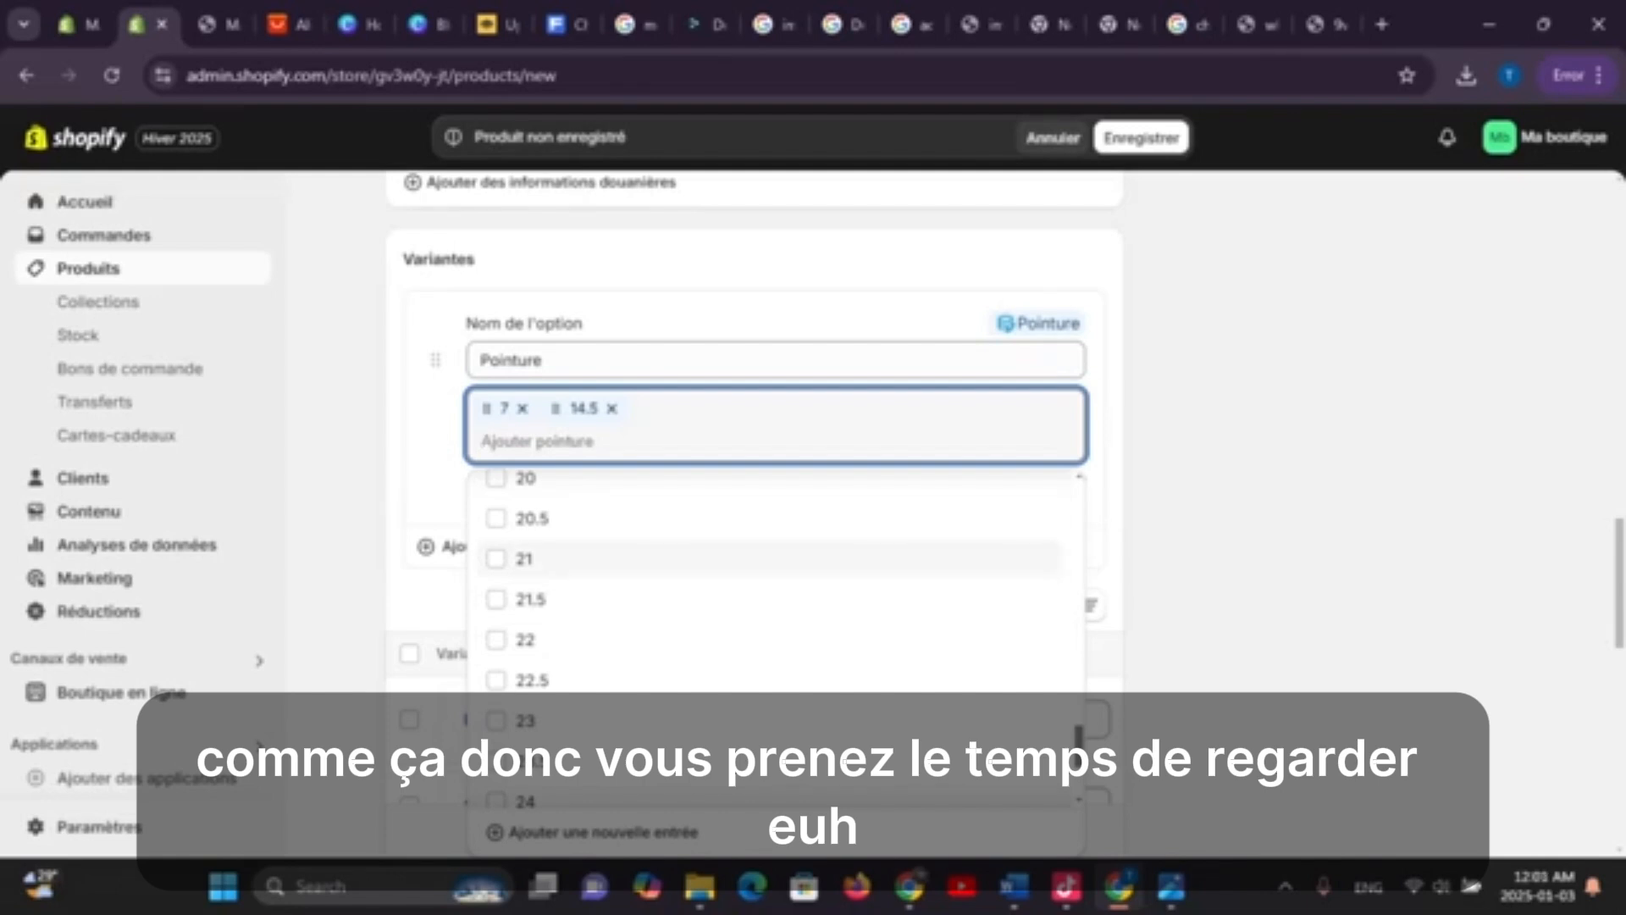
click(524, 558)
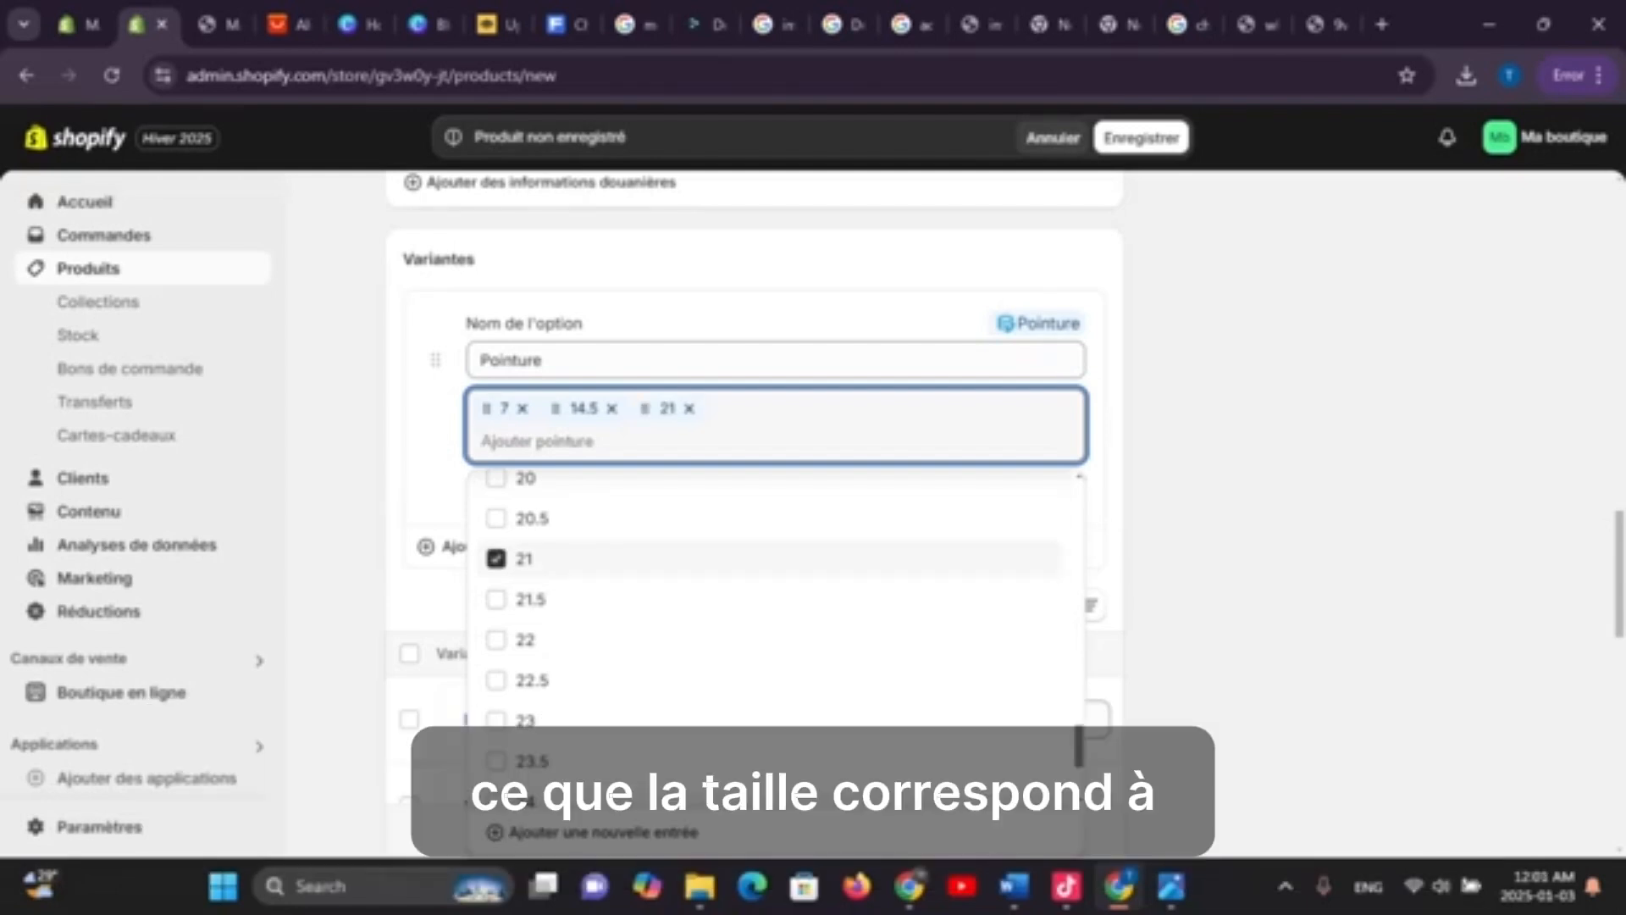
click(524, 558)
scroll(524, 555, up, 3)
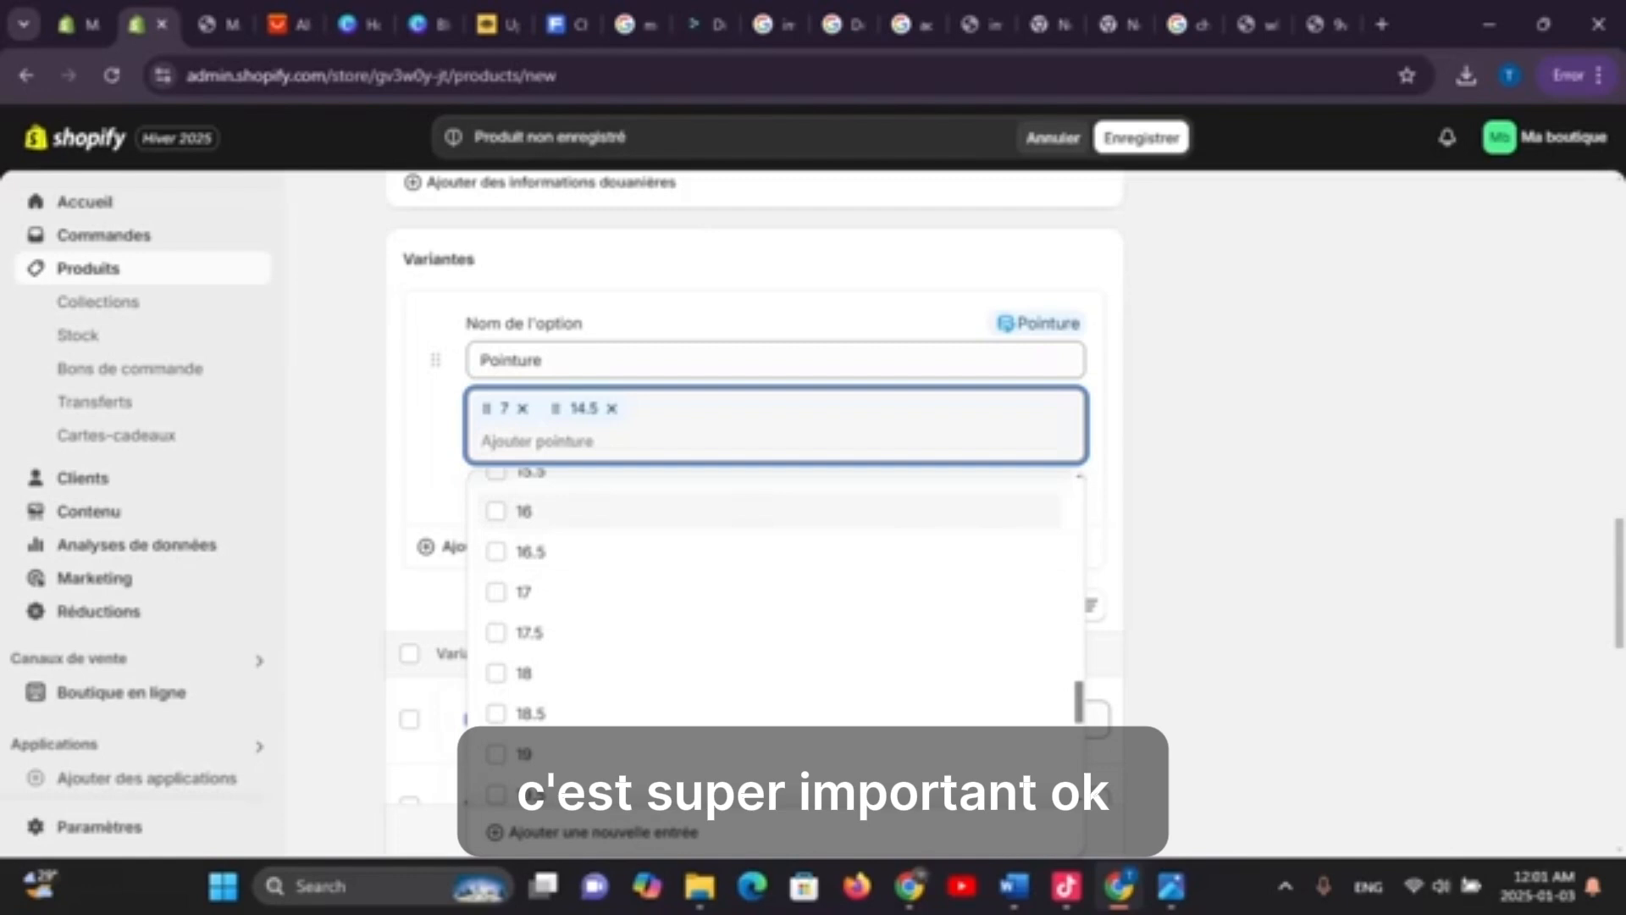
click(524, 511)
scroll(525, 707, up, 5)
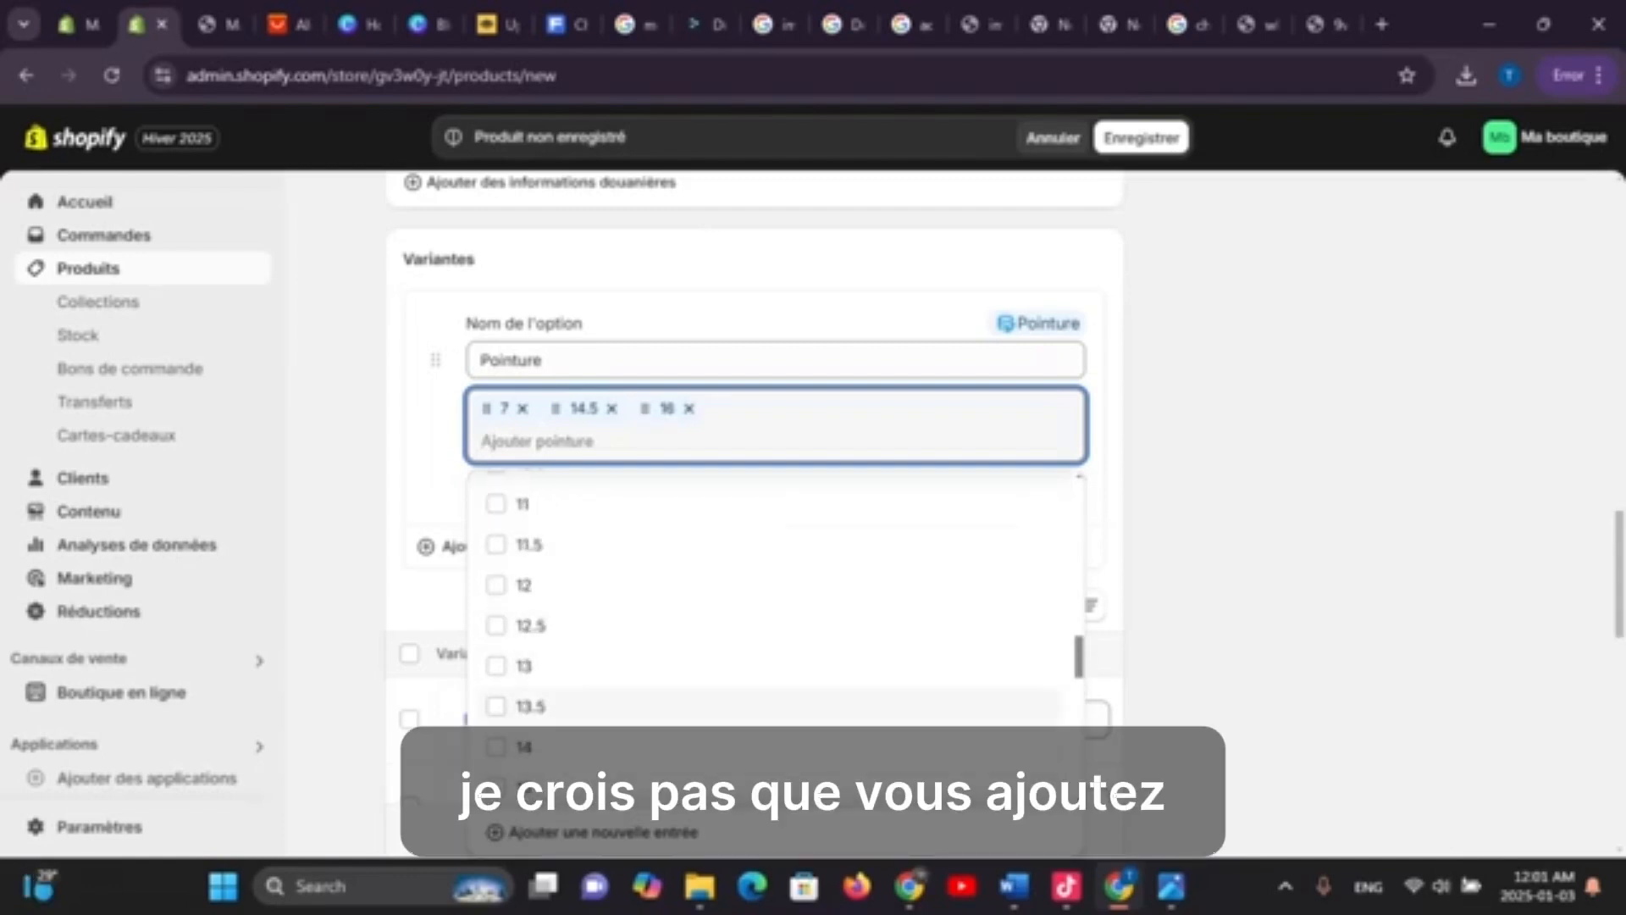
click(523, 666)
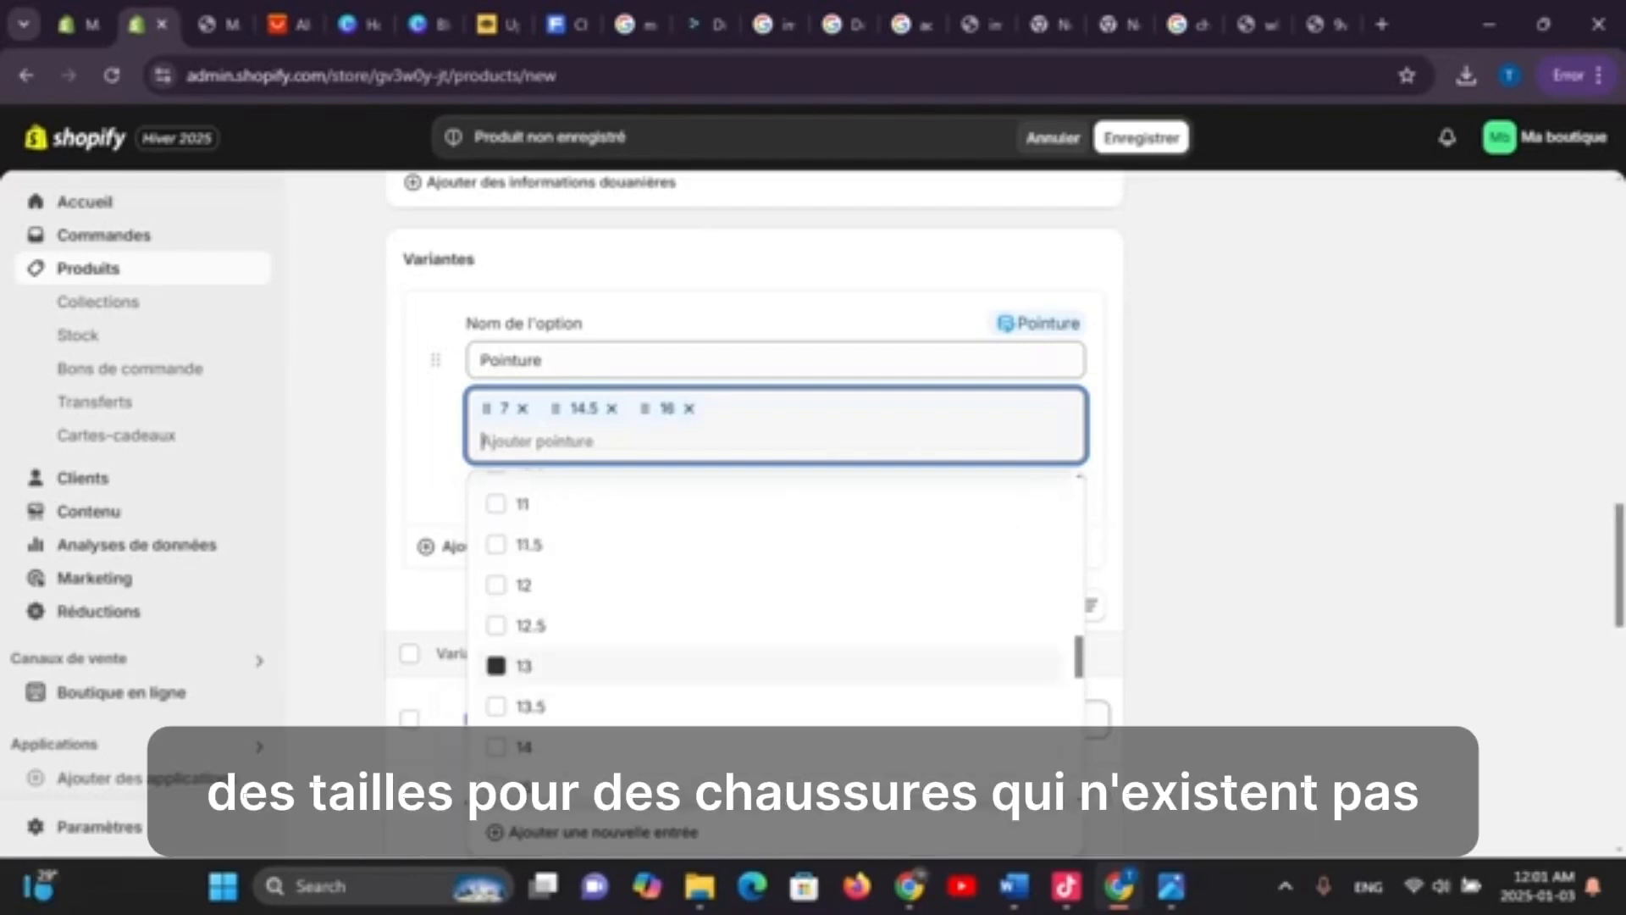
click(1141, 138)
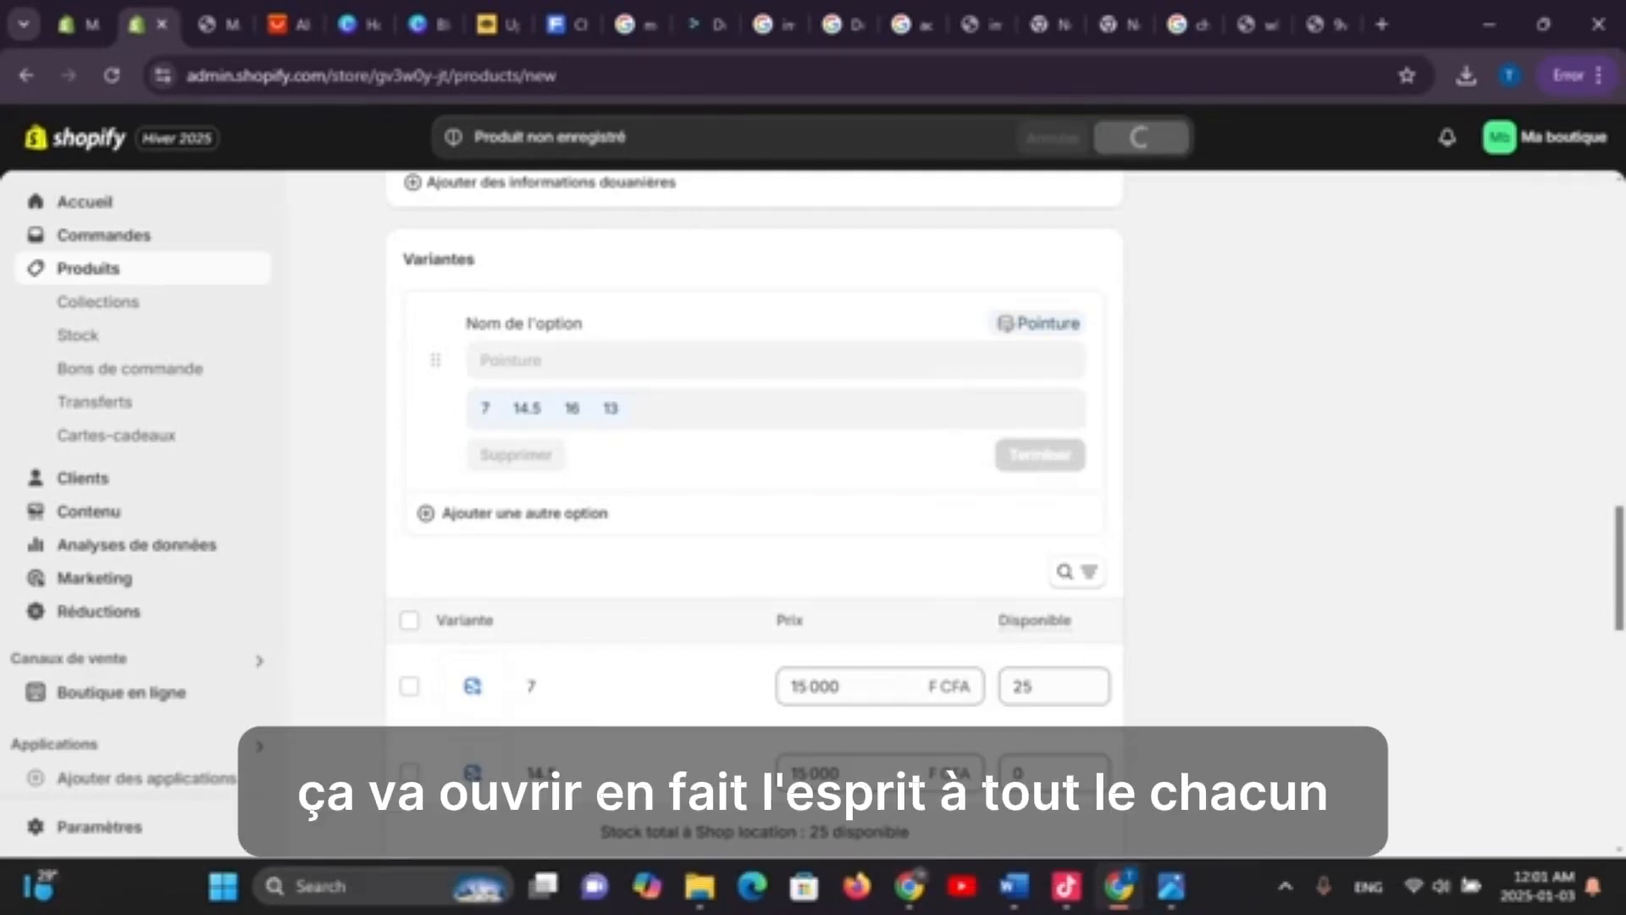
Scroll the saved All star product page down to its Variantes size table
scroll(753, 508, down, 1)
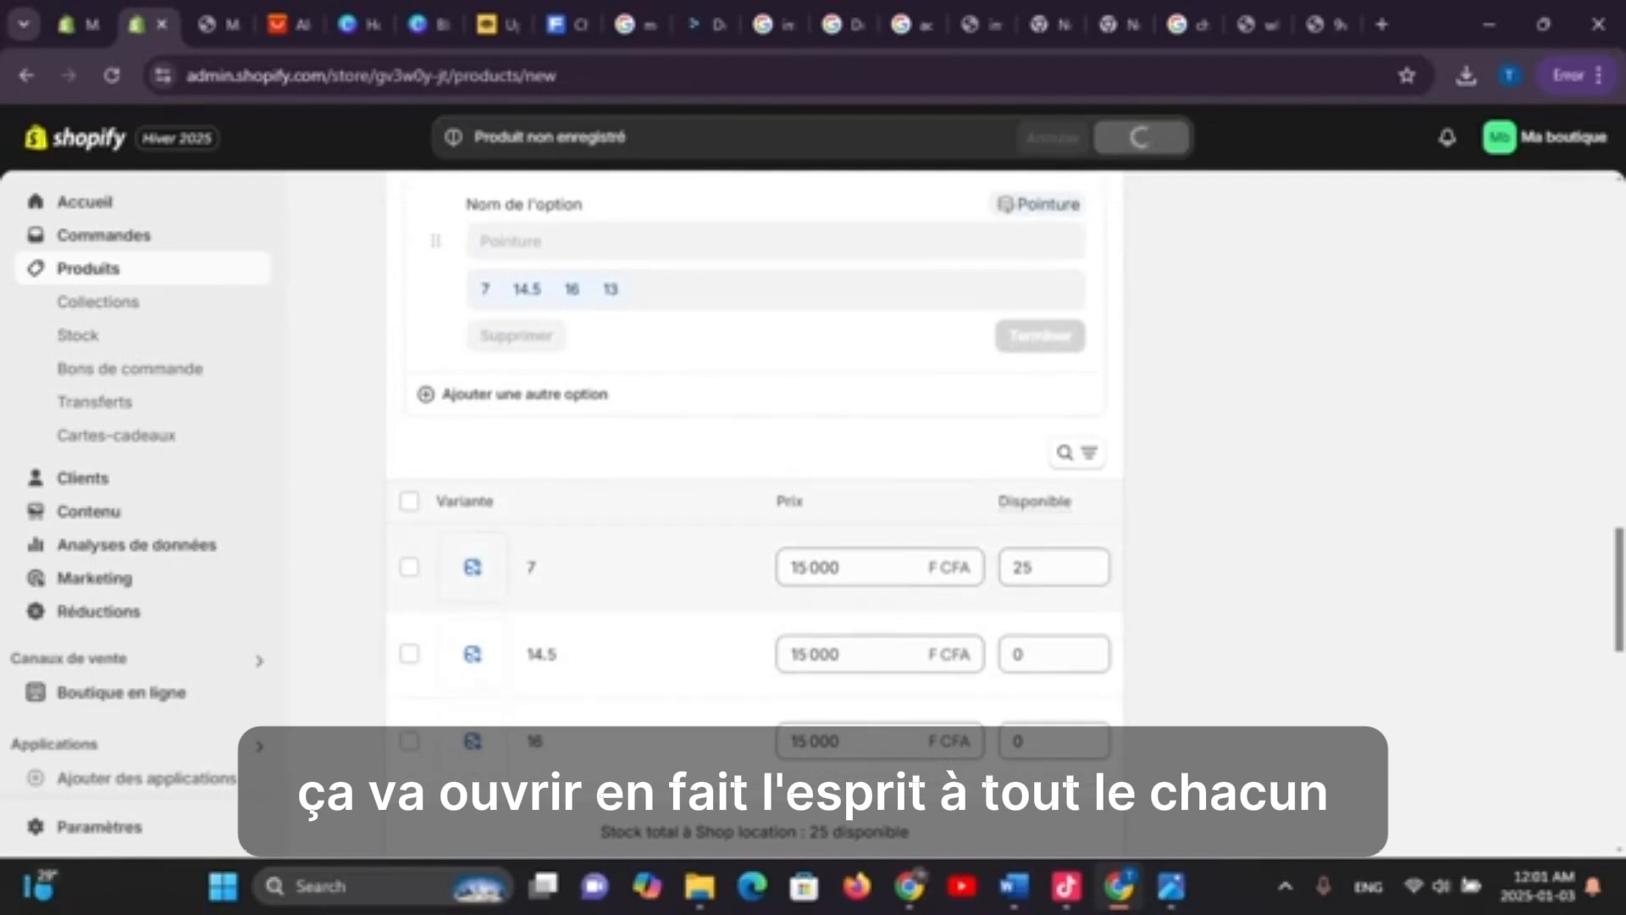
click(472, 567)
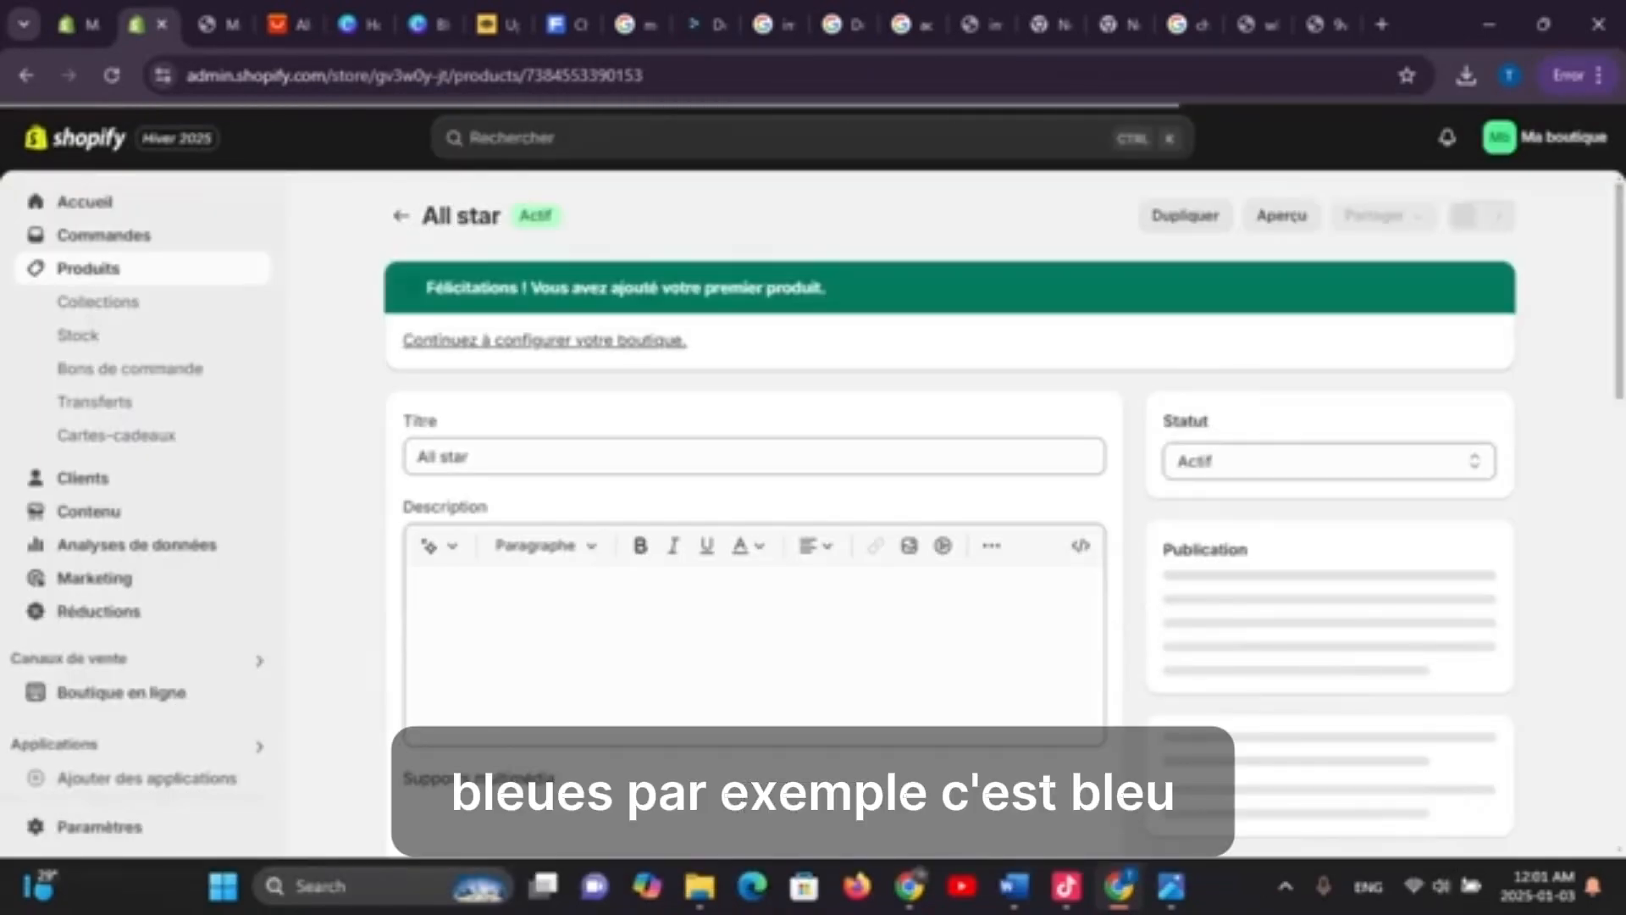
scroll(949, 513, down, 2)
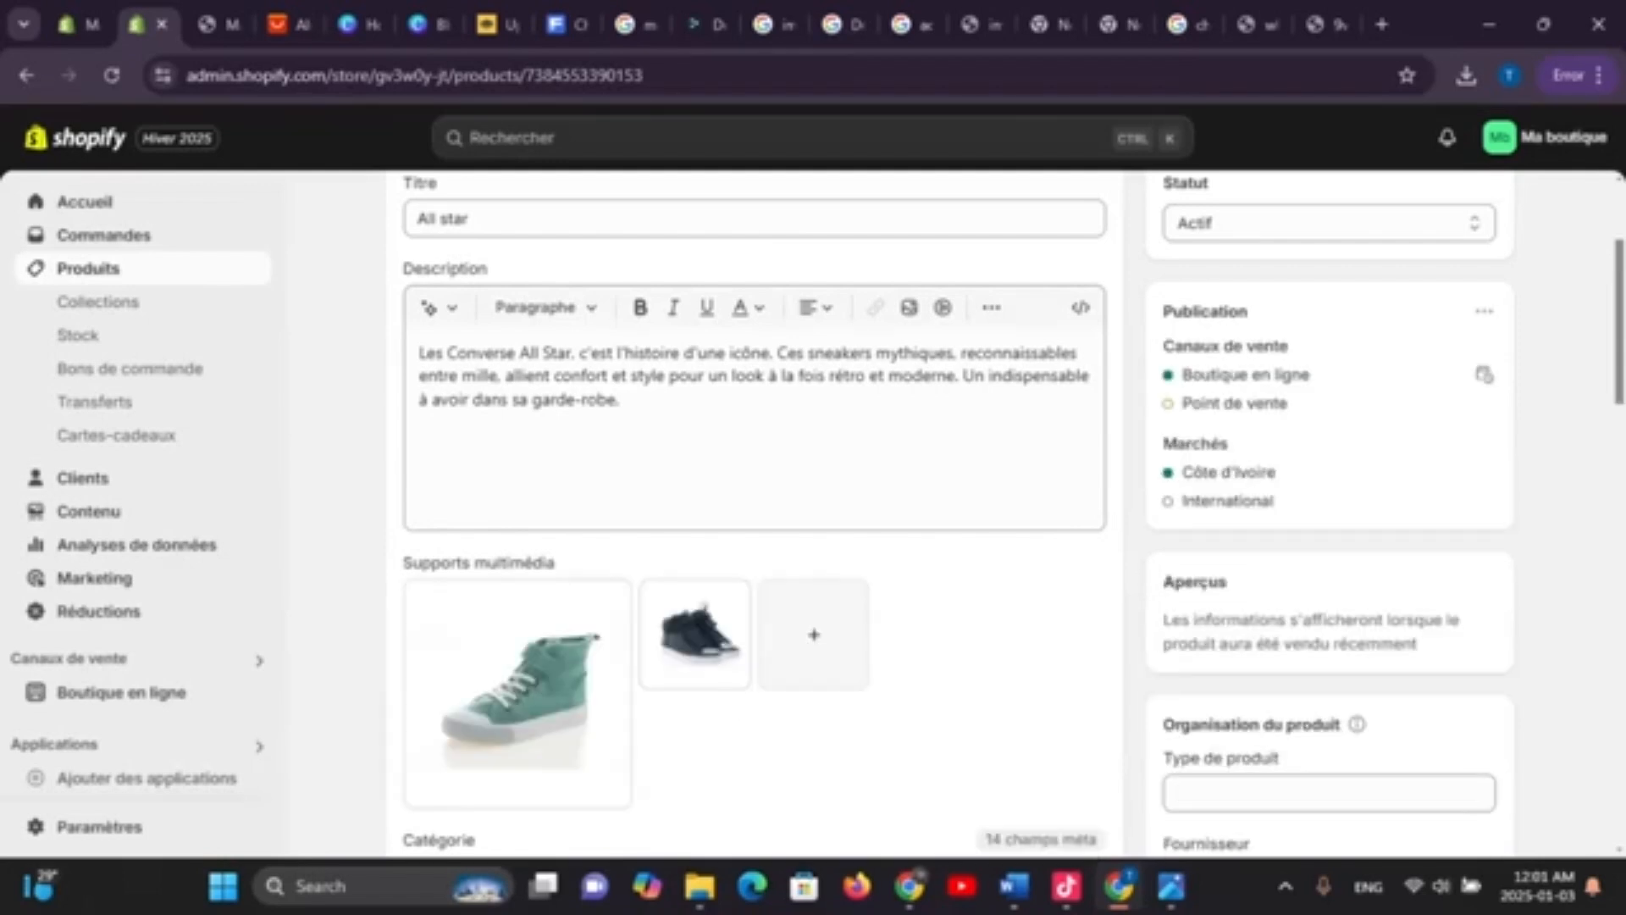
scroll(754, 508, down, 10)
scroll(754, 508, up, 3)
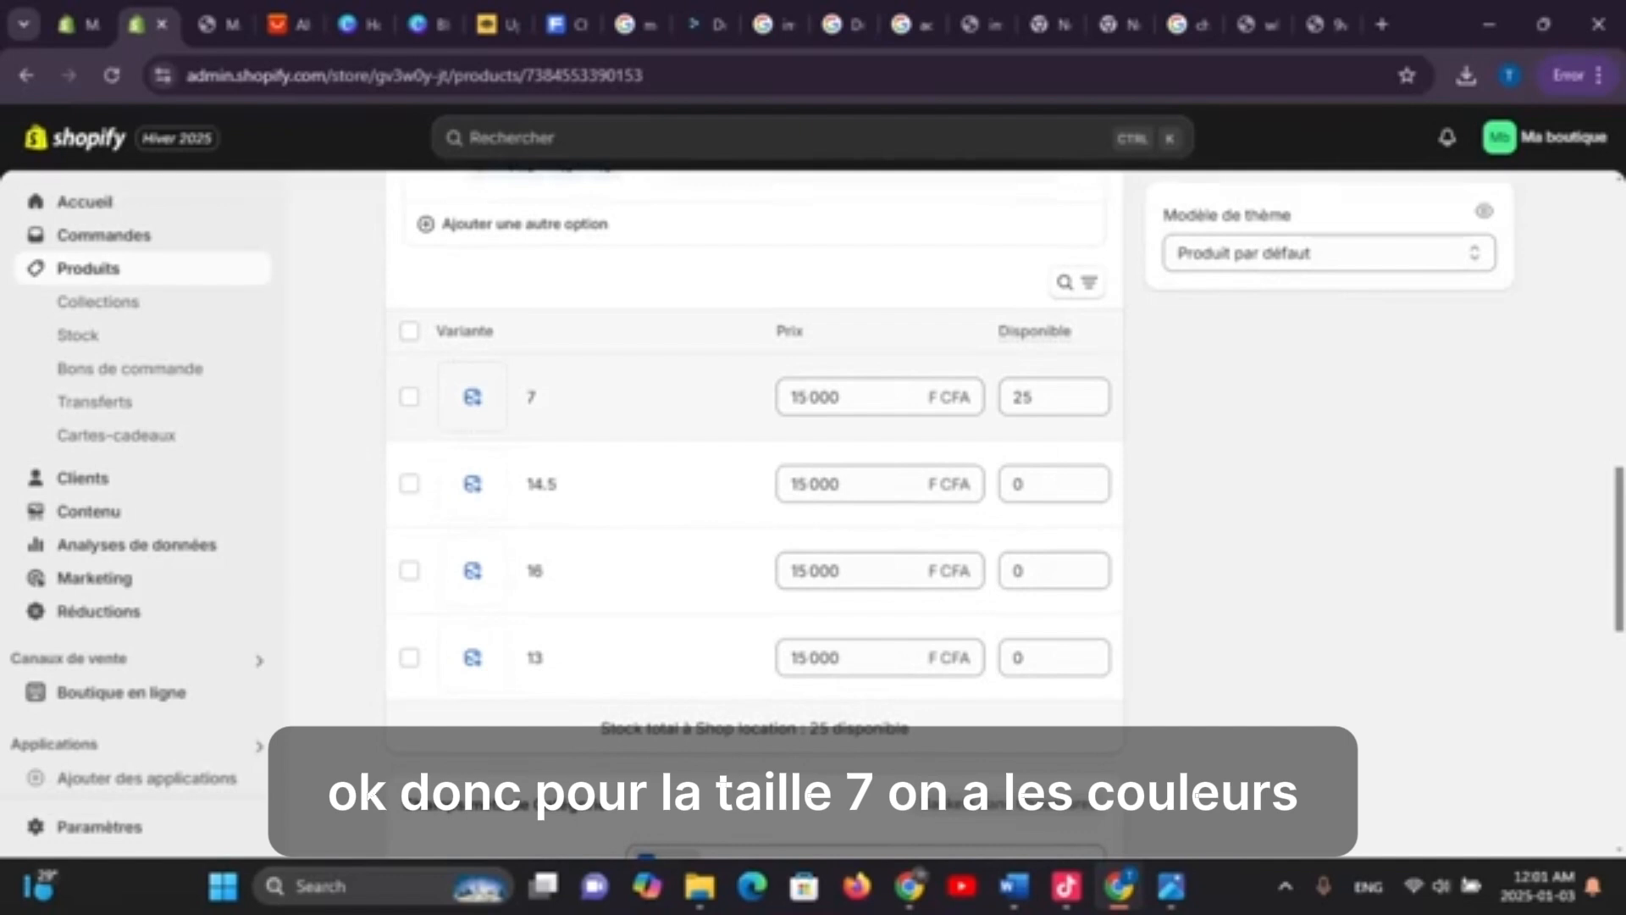
Assign the men-shoes photo to size 7 and the green background-shoes photo to size 14.5
click(473, 397)
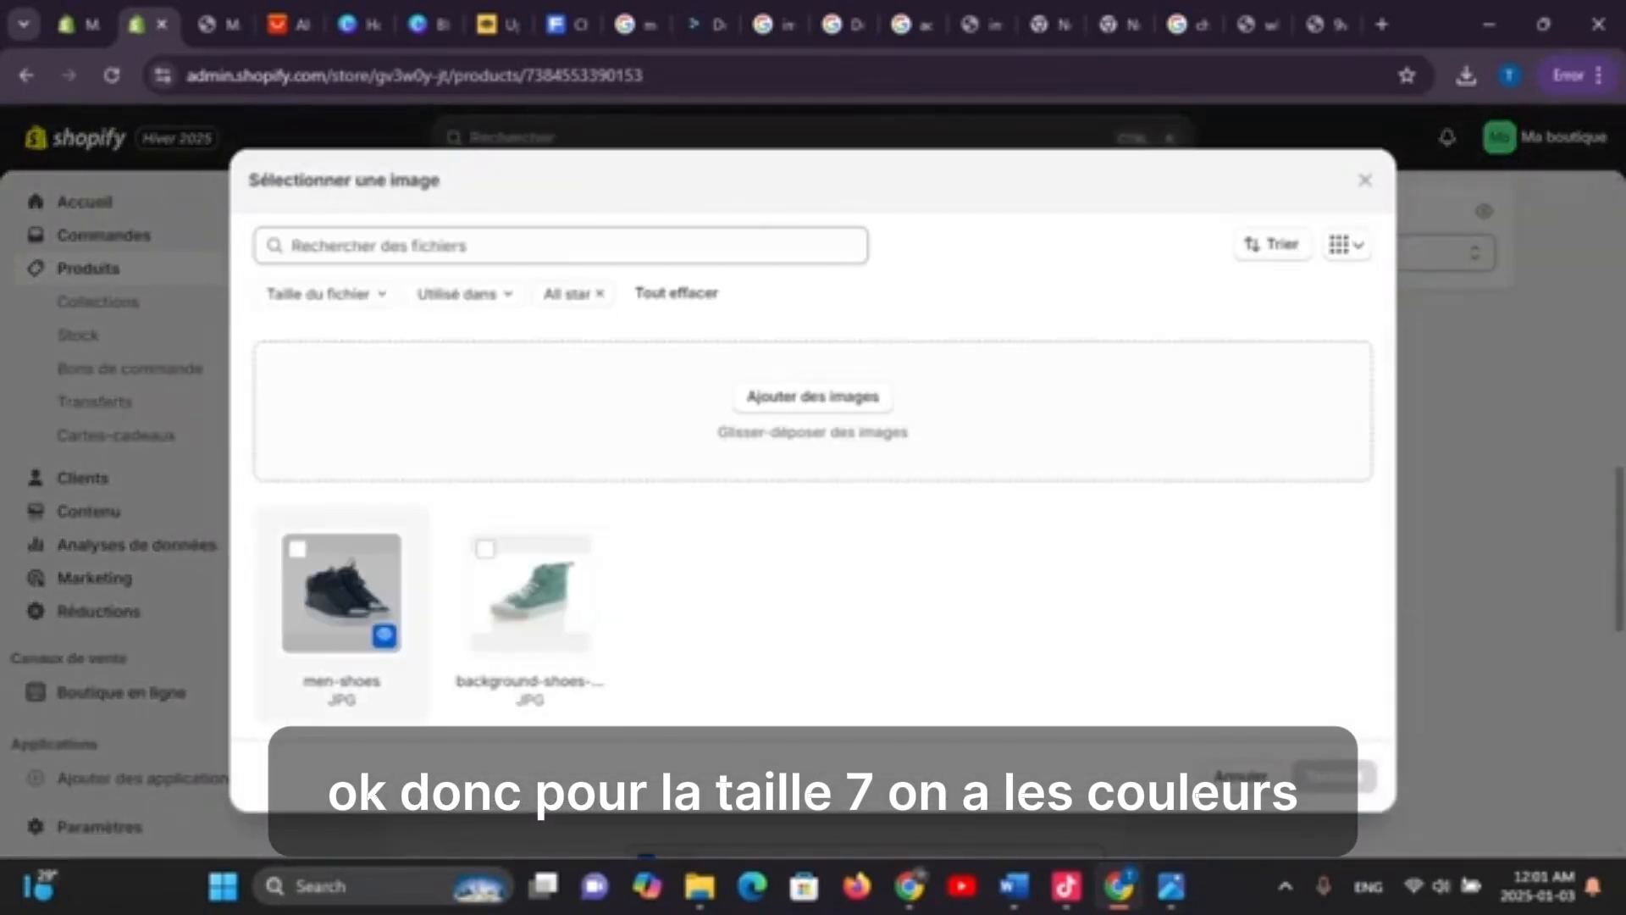
click(297, 549)
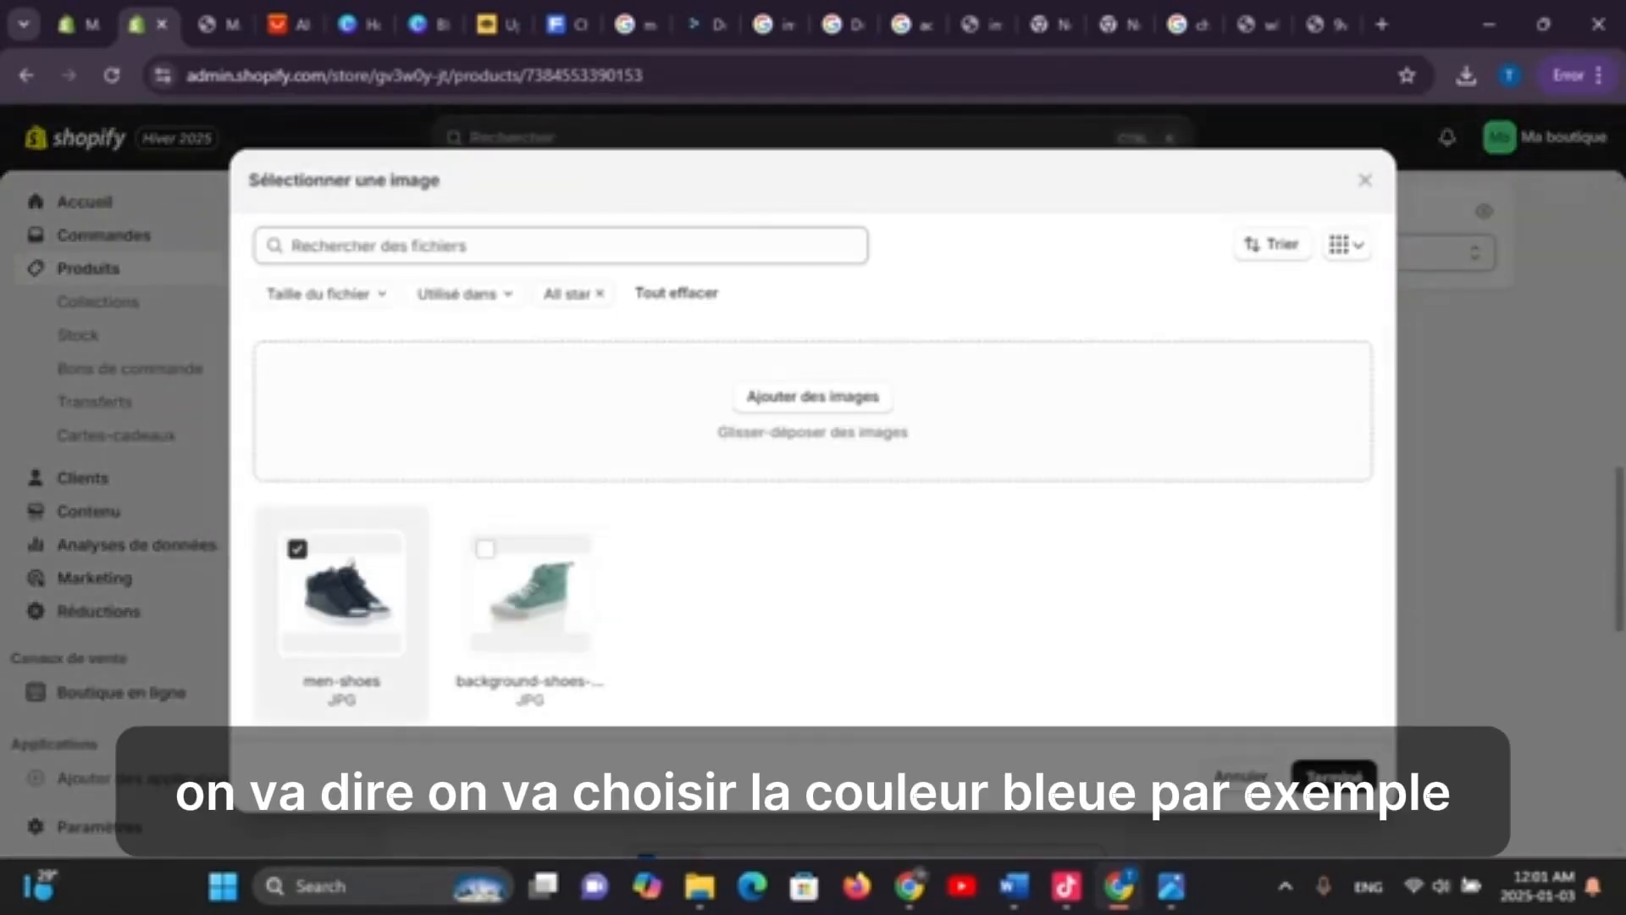
click(1334, 777)
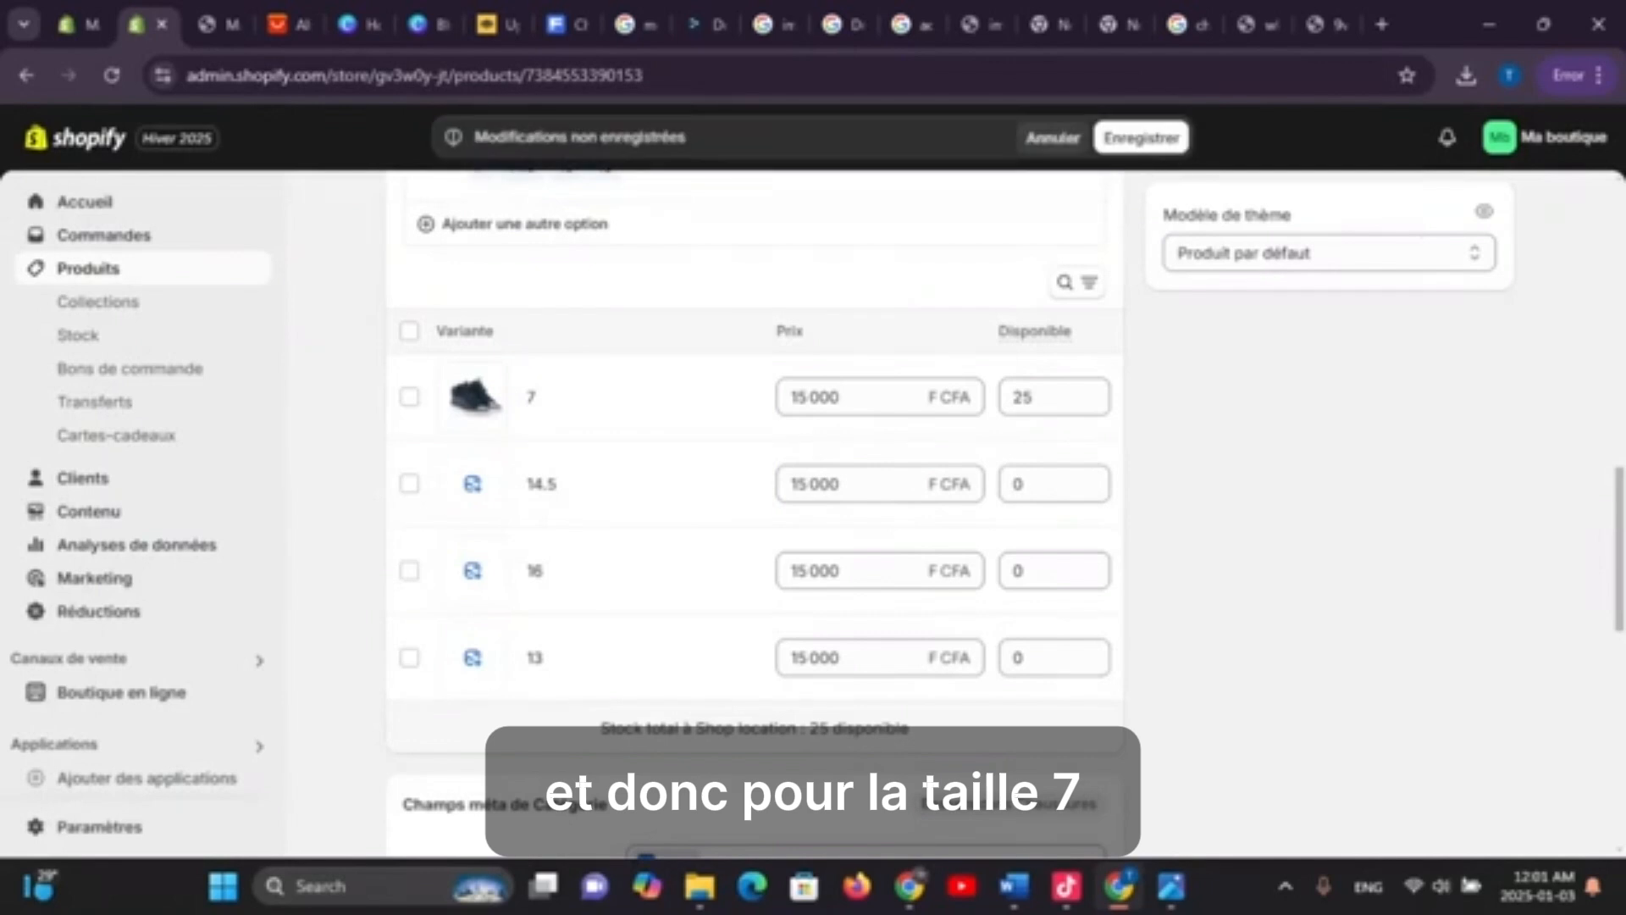
click(473, 484)
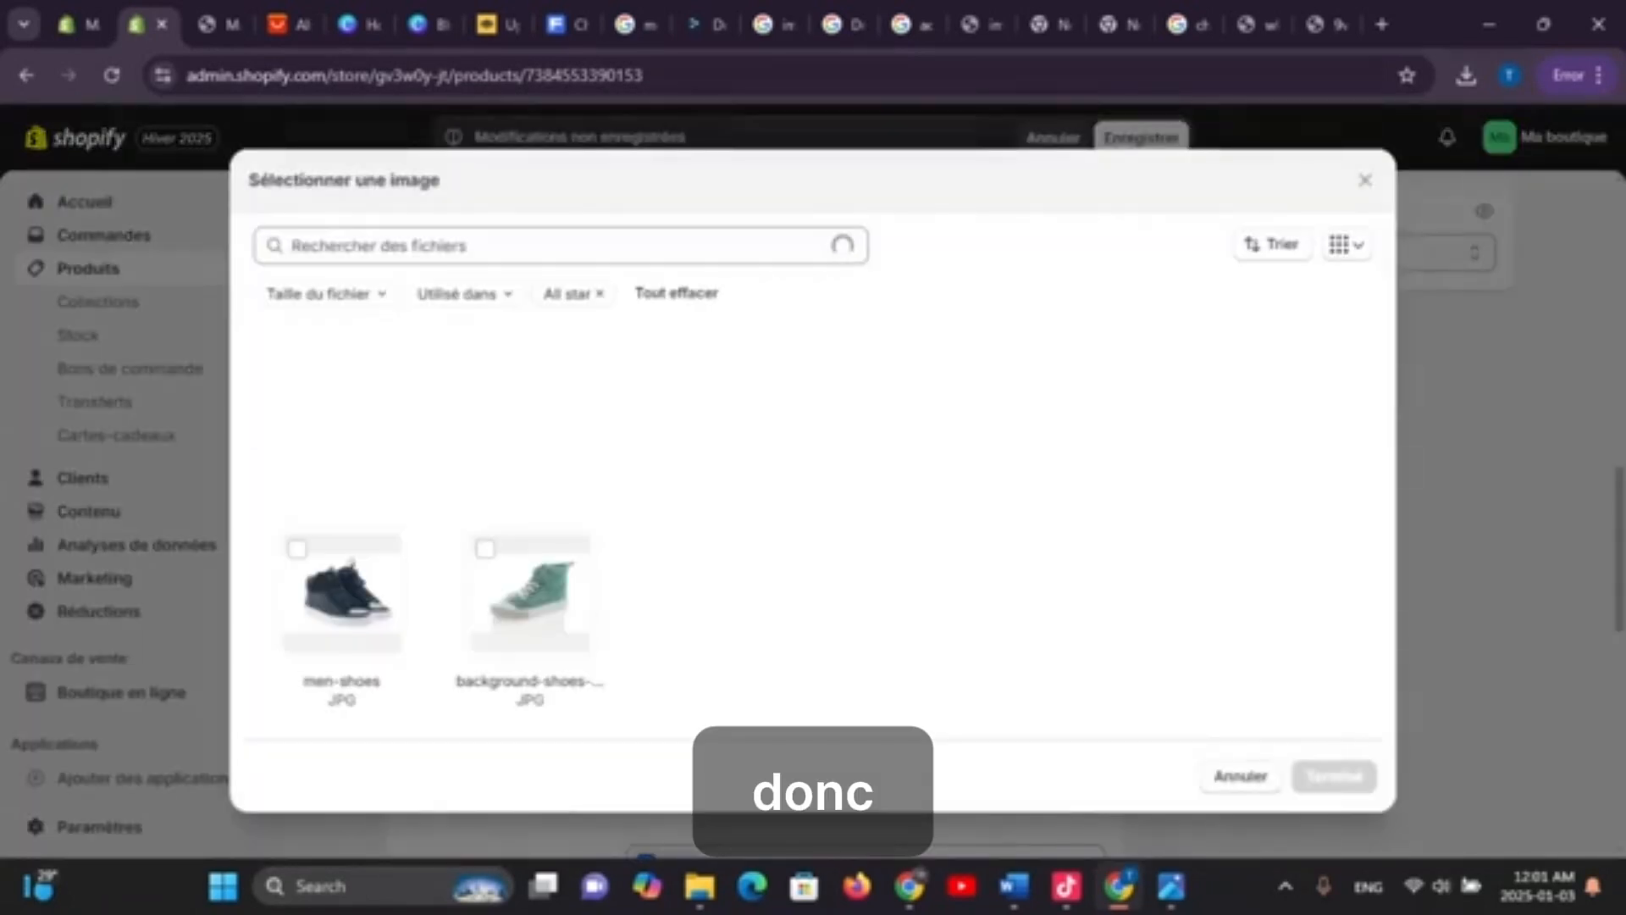
click(485, 549)
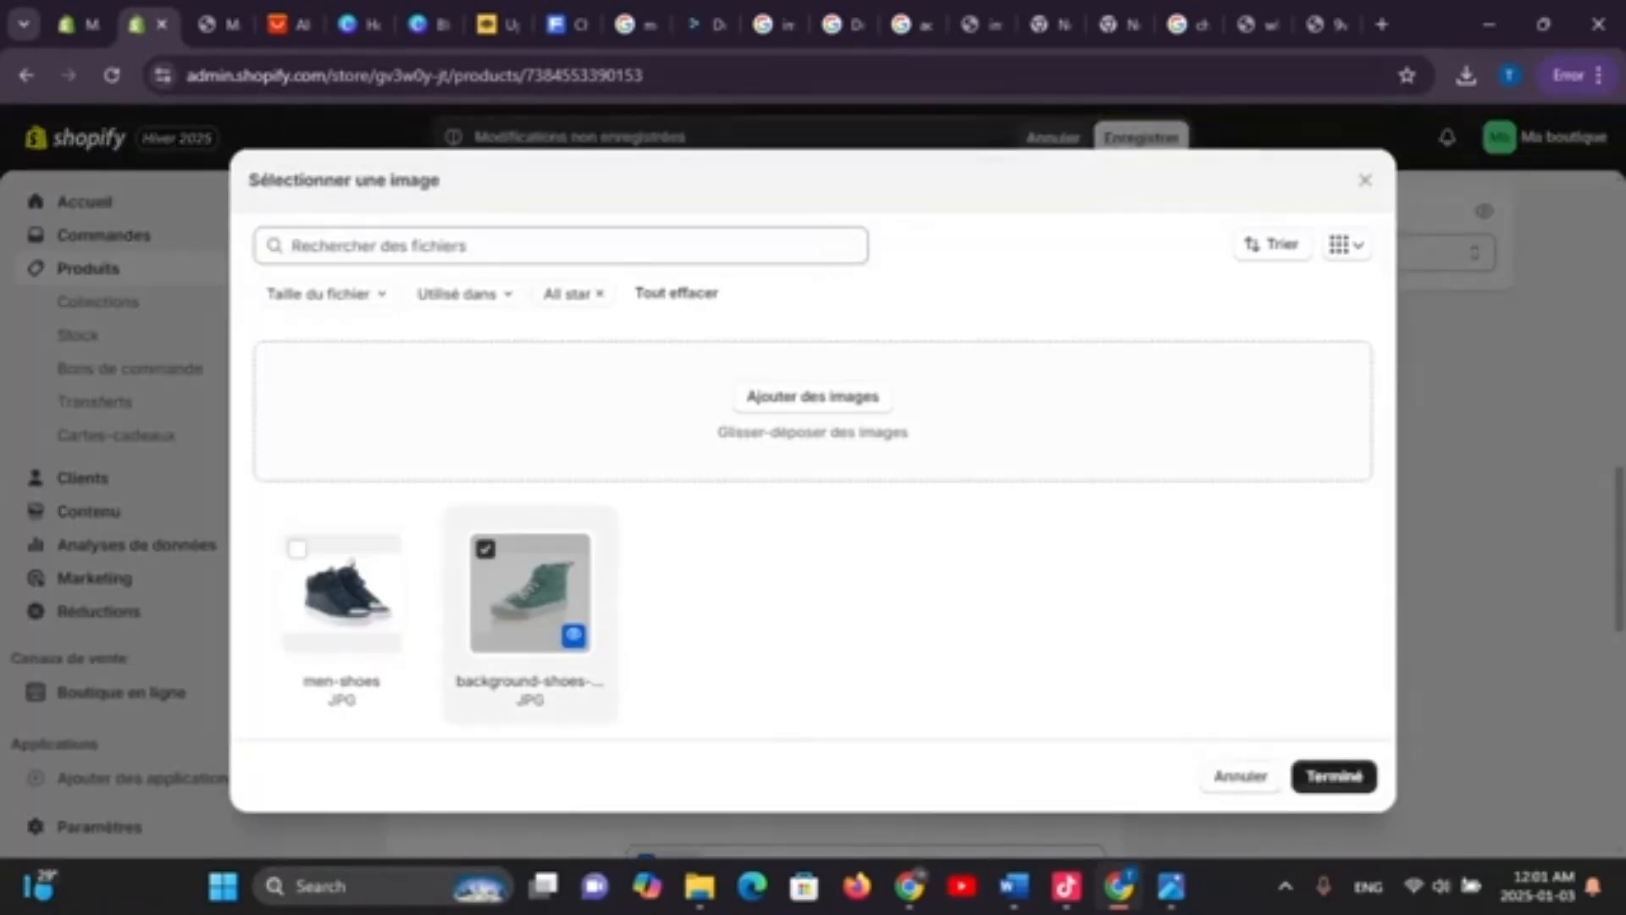
click(1334, 777)
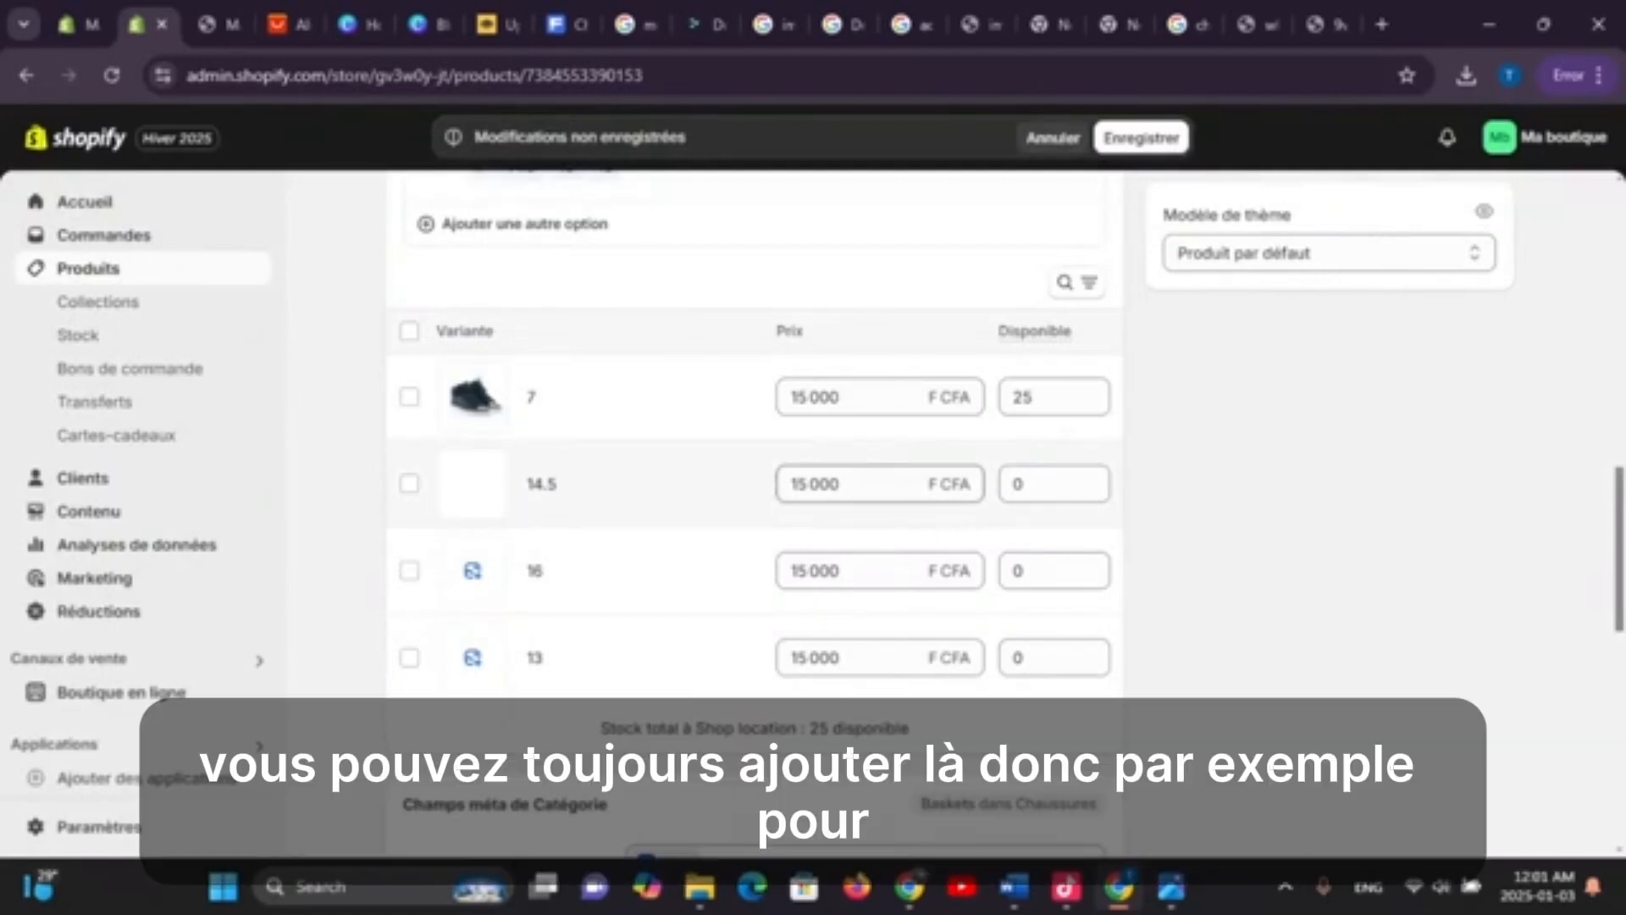
Set size 14.5's price to 17 000 F CFA, save, and select the size 16 variant
click(866, 483)
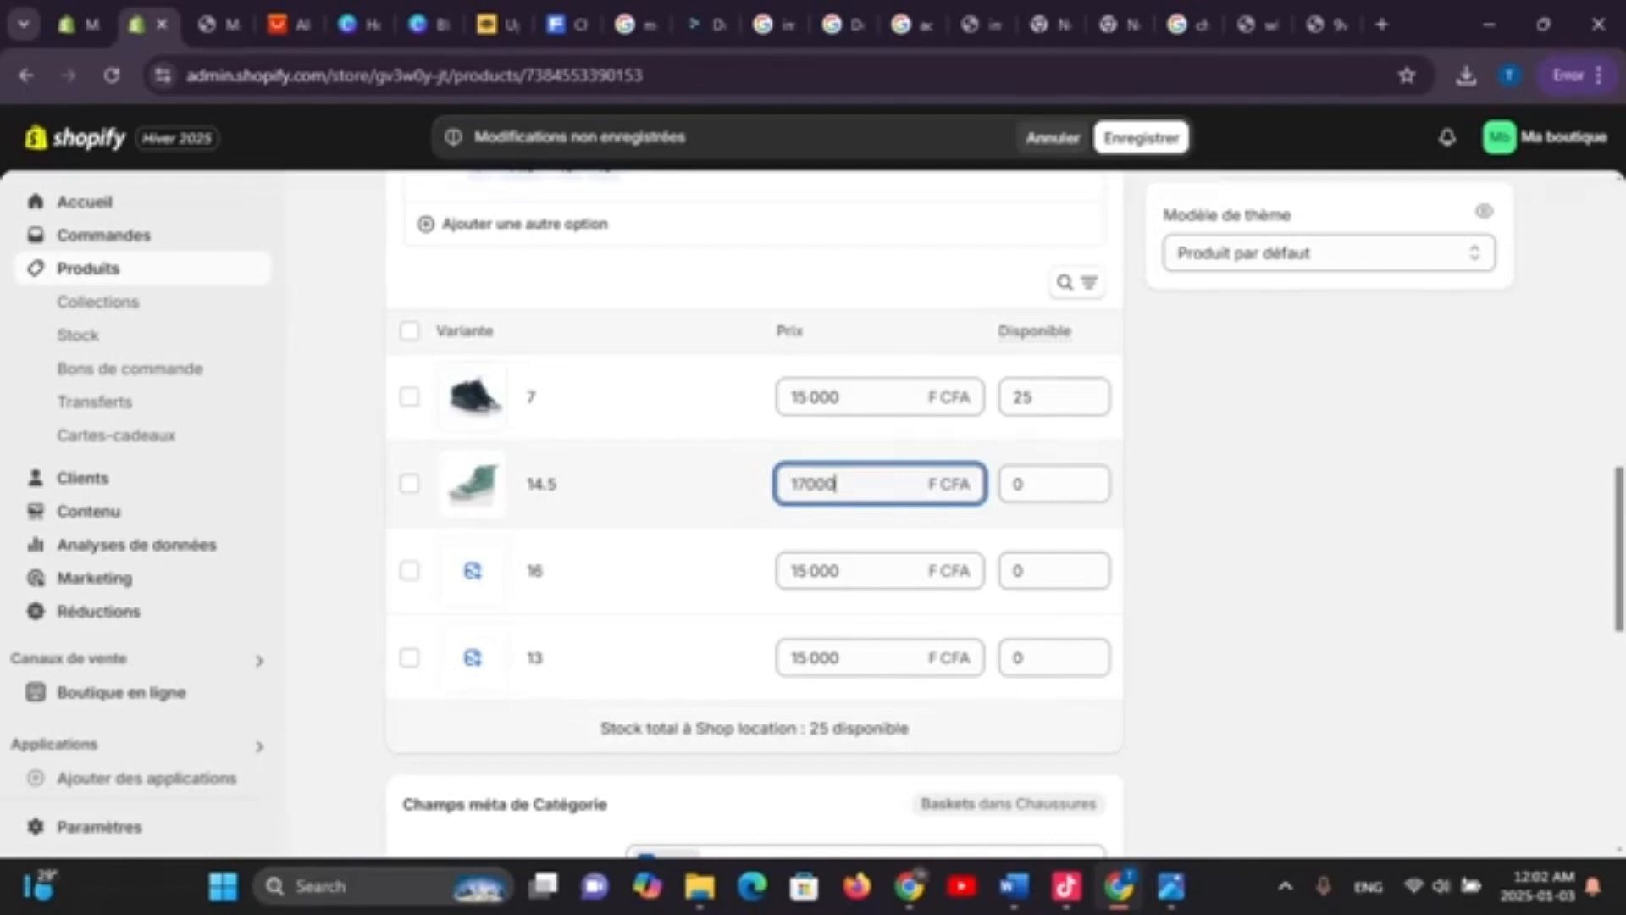
click(1296, 423)
click(1141, 139)
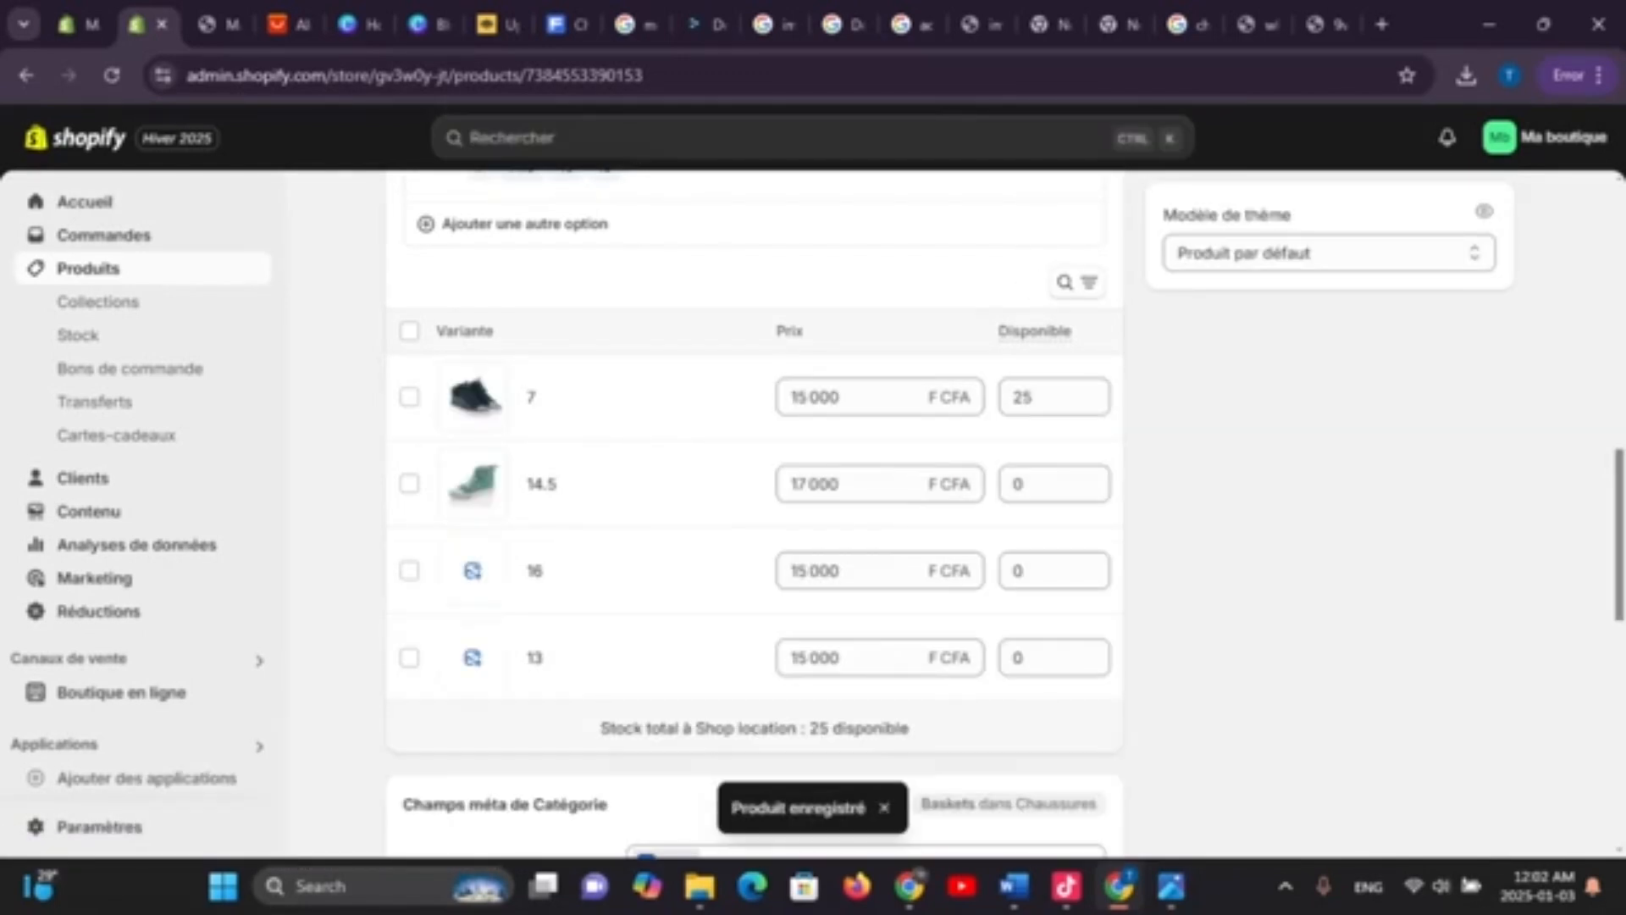
click(409, 570)
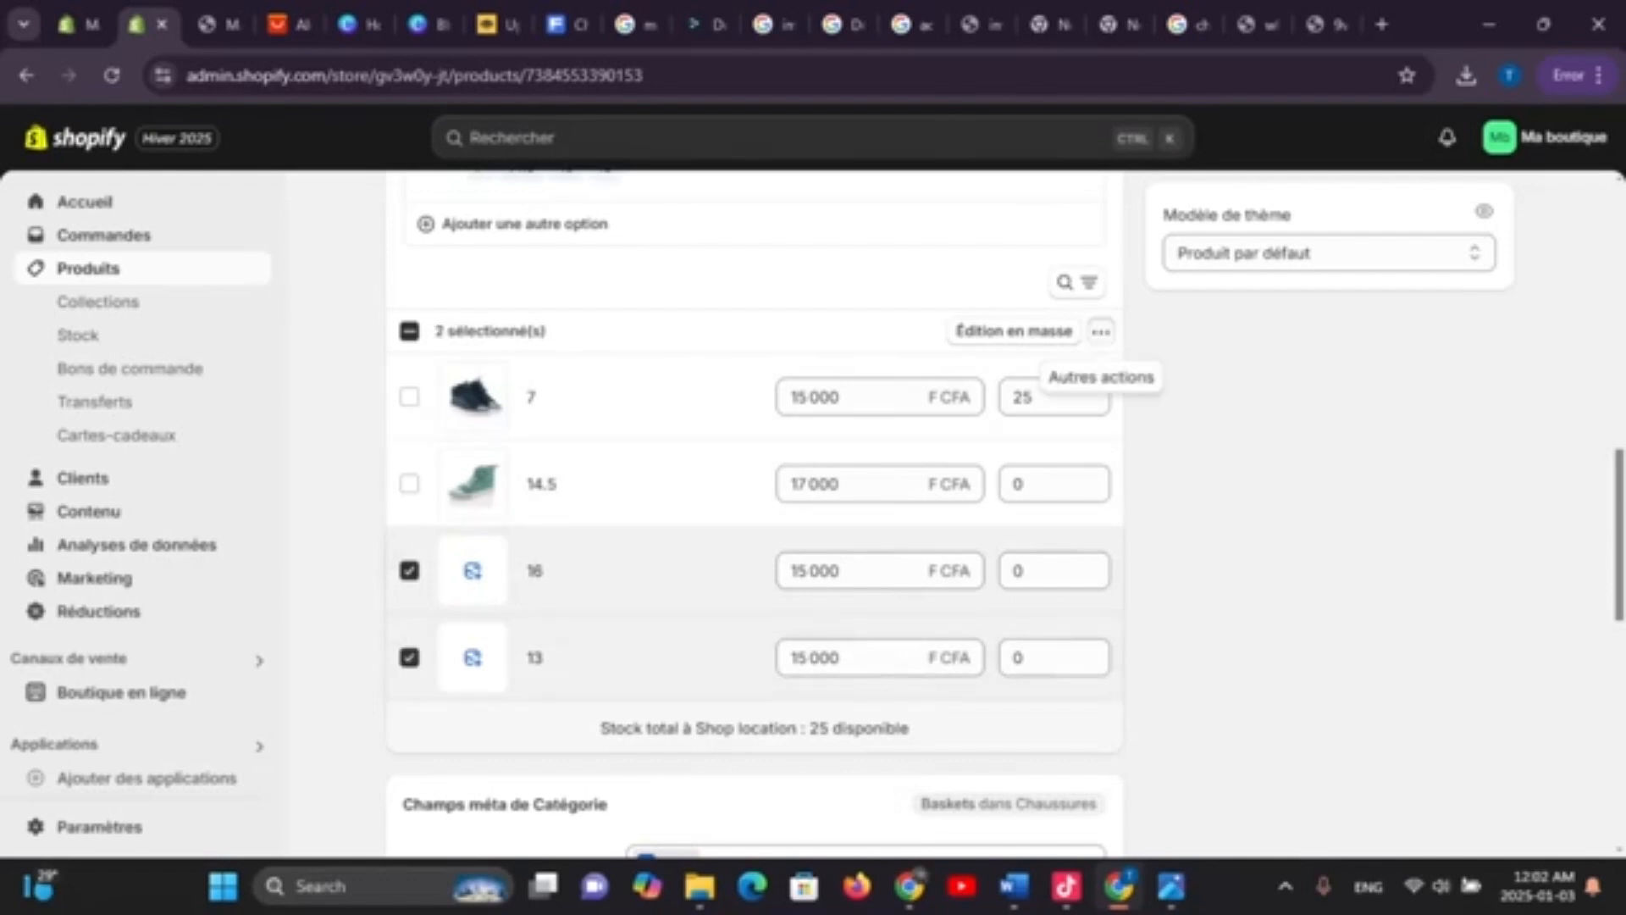
Delete the selected size 16 and 13 variants and confirm saving the All star product
click(1101, 331)
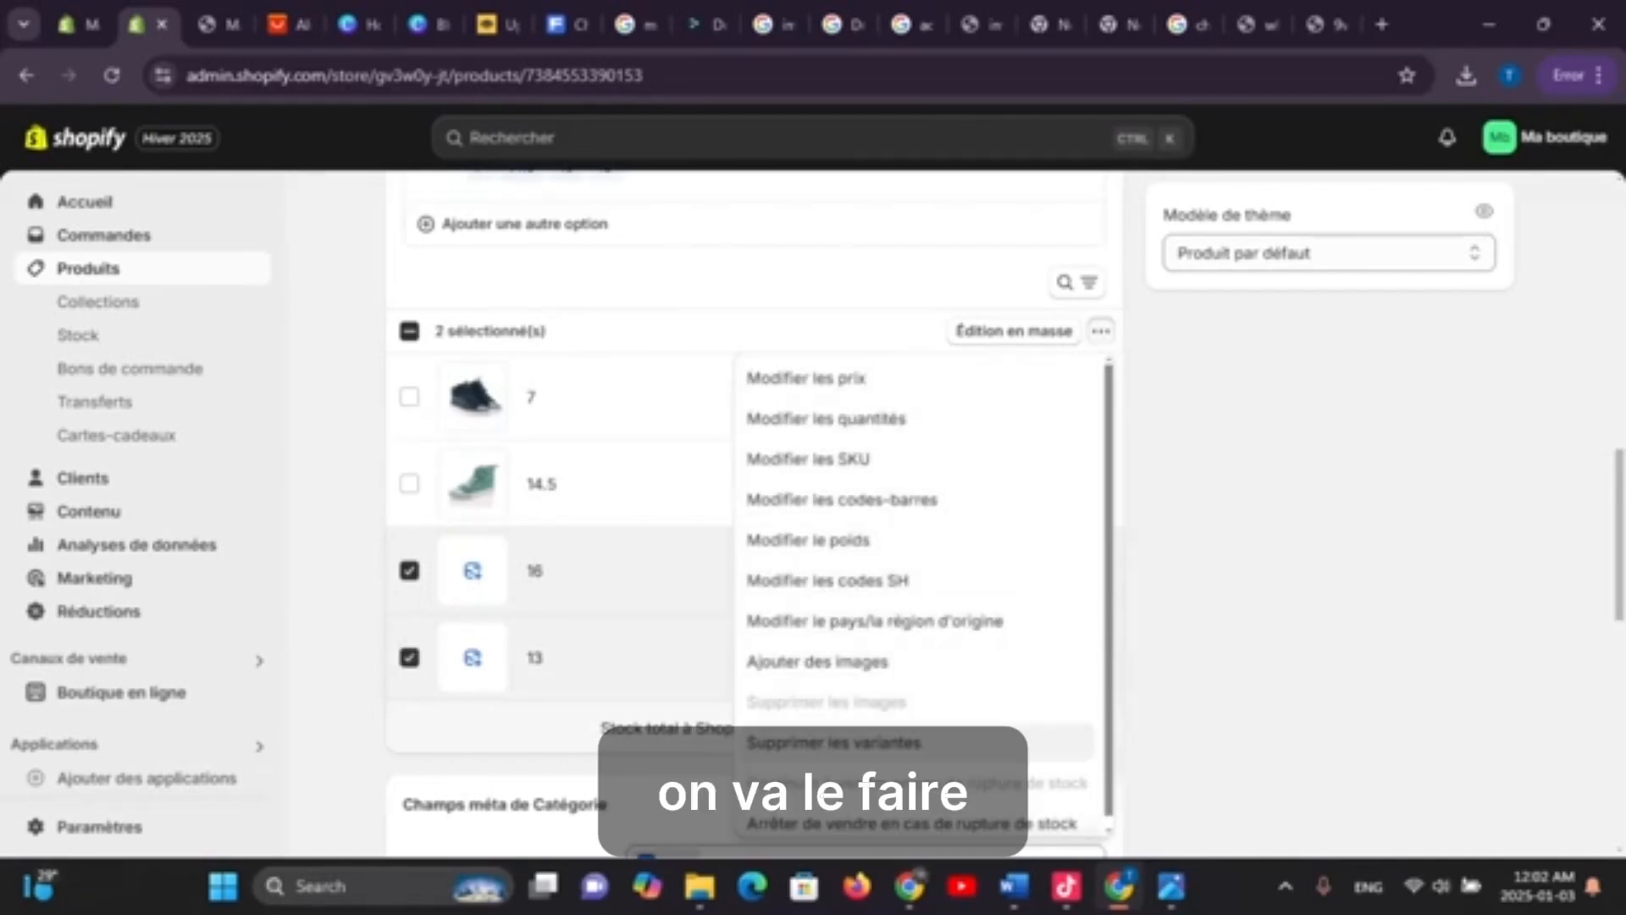
click(834, 742)
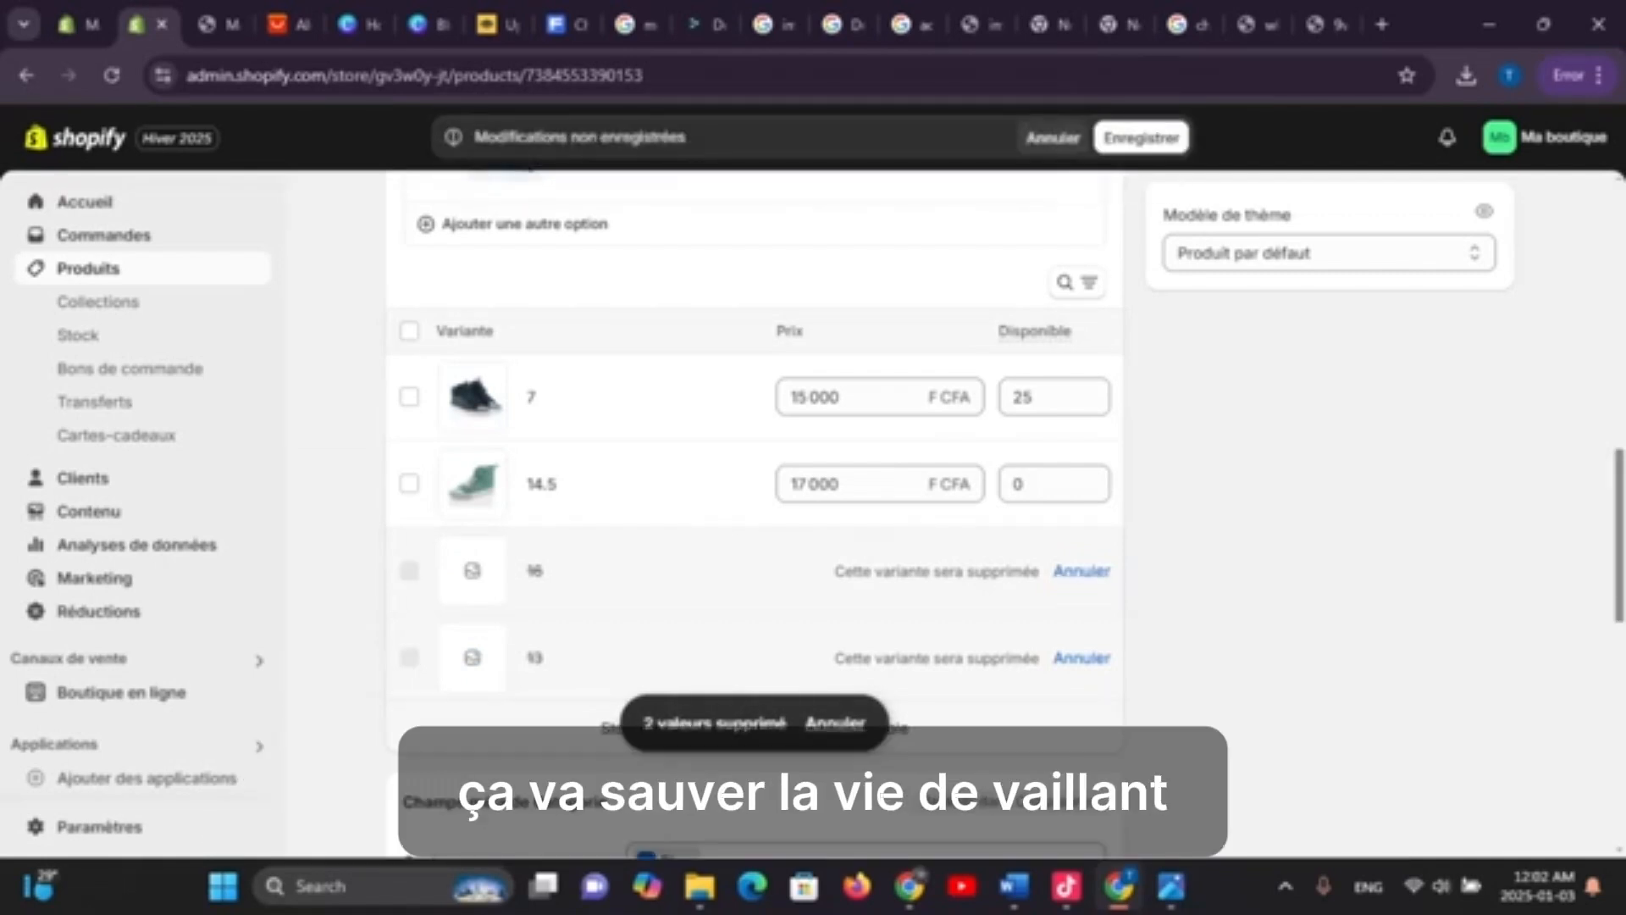
click(1110, 137)
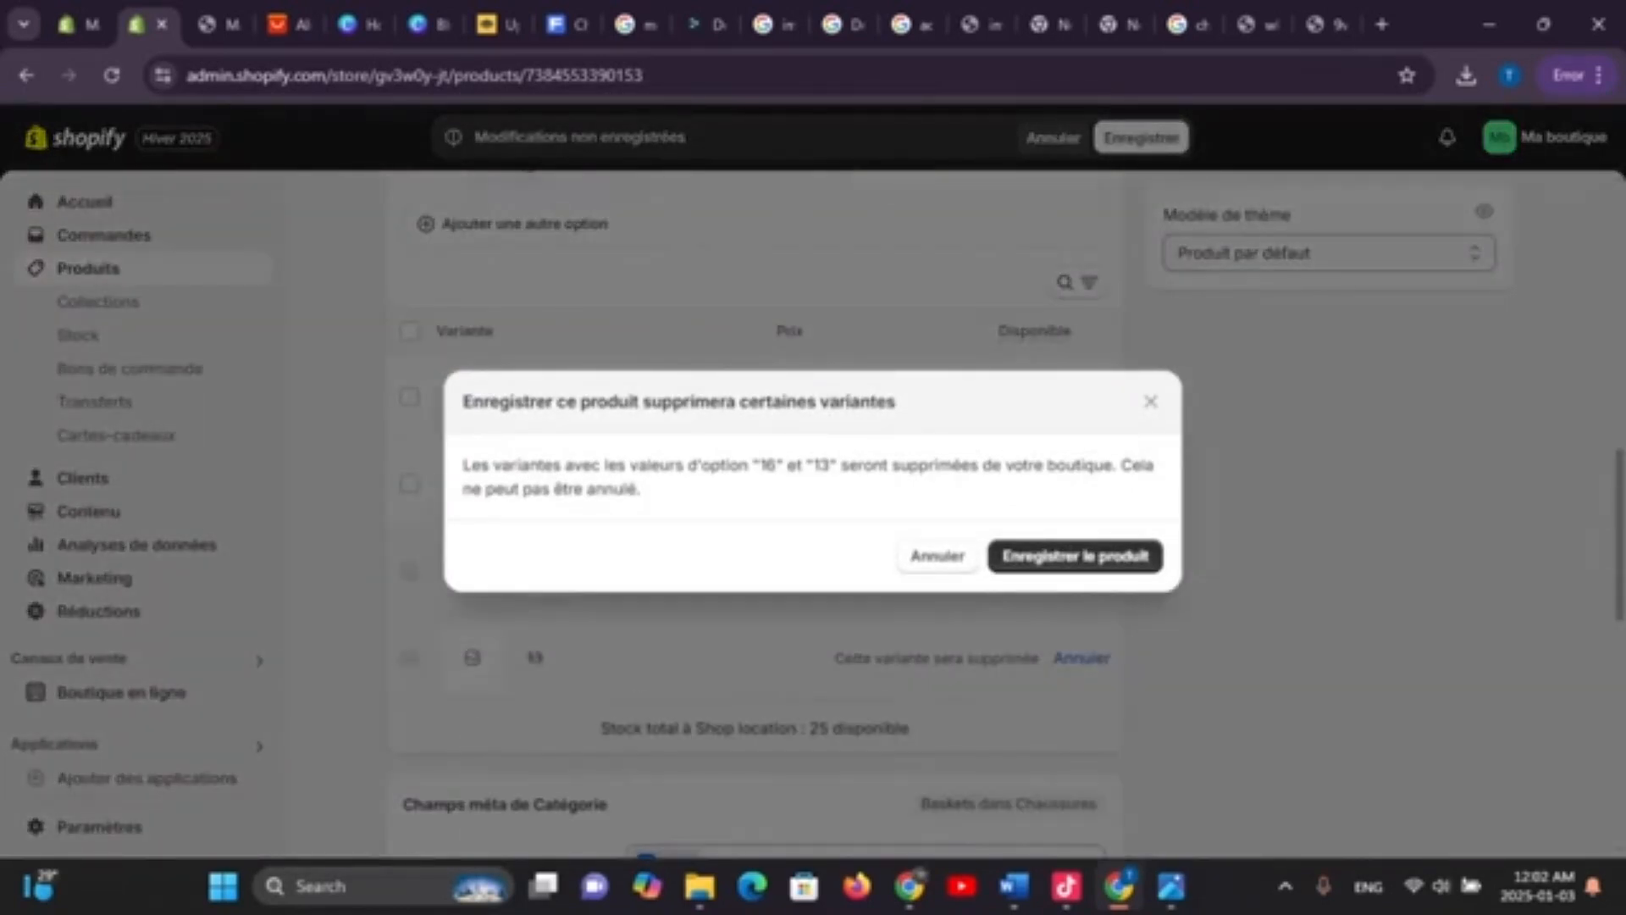
click(1076, 557)
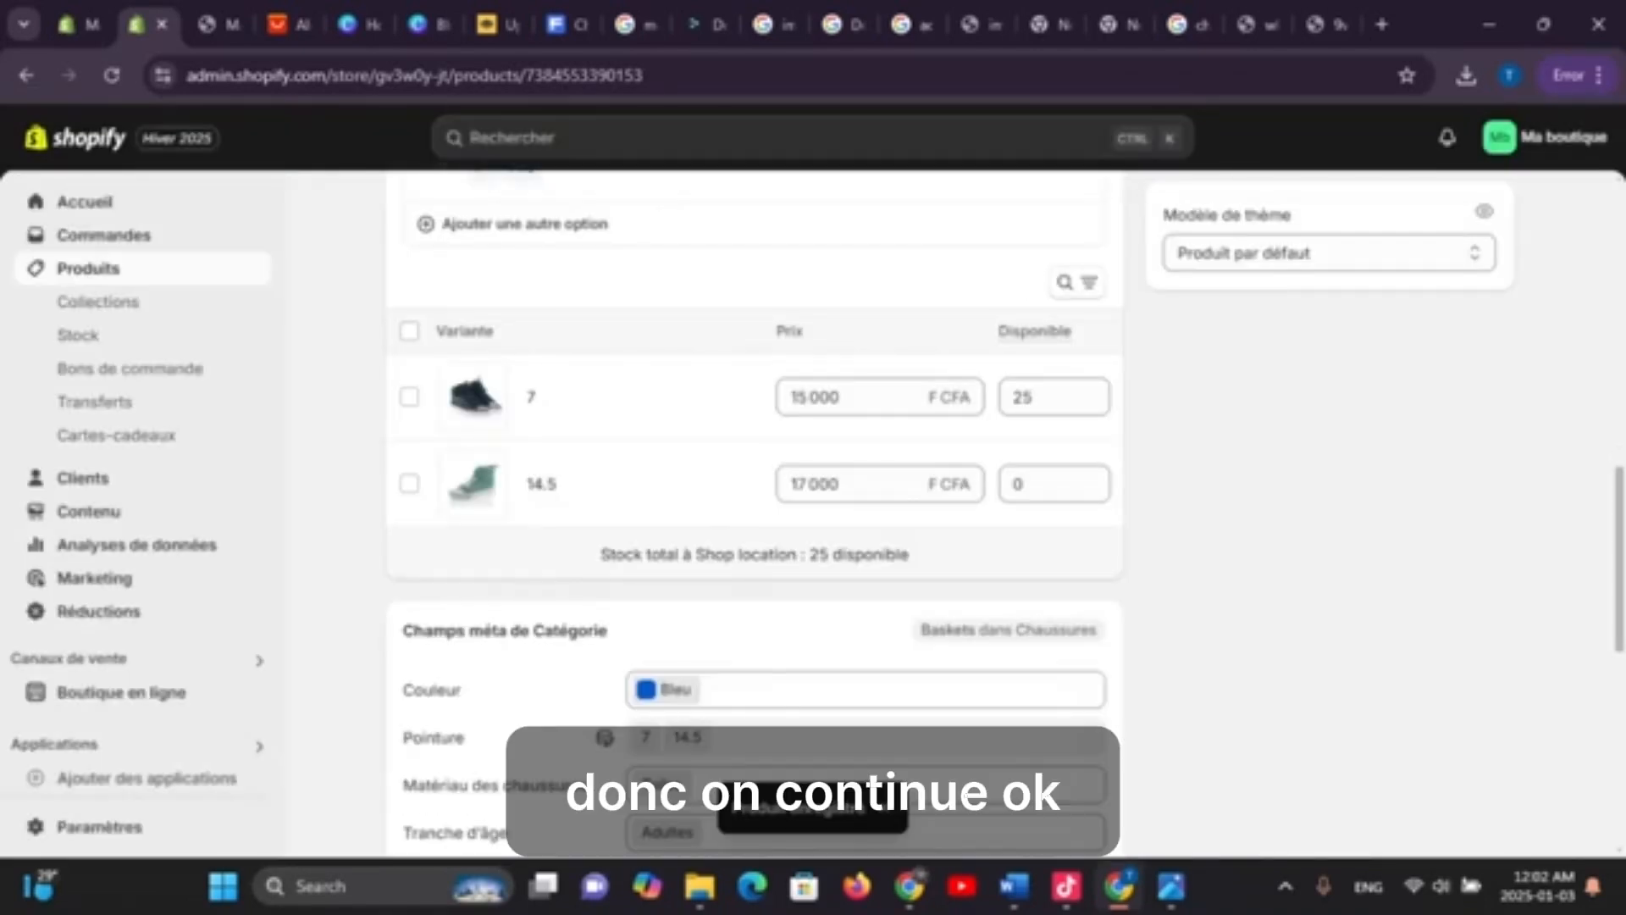
Tick Vert and Argent beside Bleu in the Couleur metafield and save the product
scroll(753, 508, up, 2)
scroll(753, 508, down, 3)
scroll(754, 509, down, 4)
scroll(753, 508, up, 5)
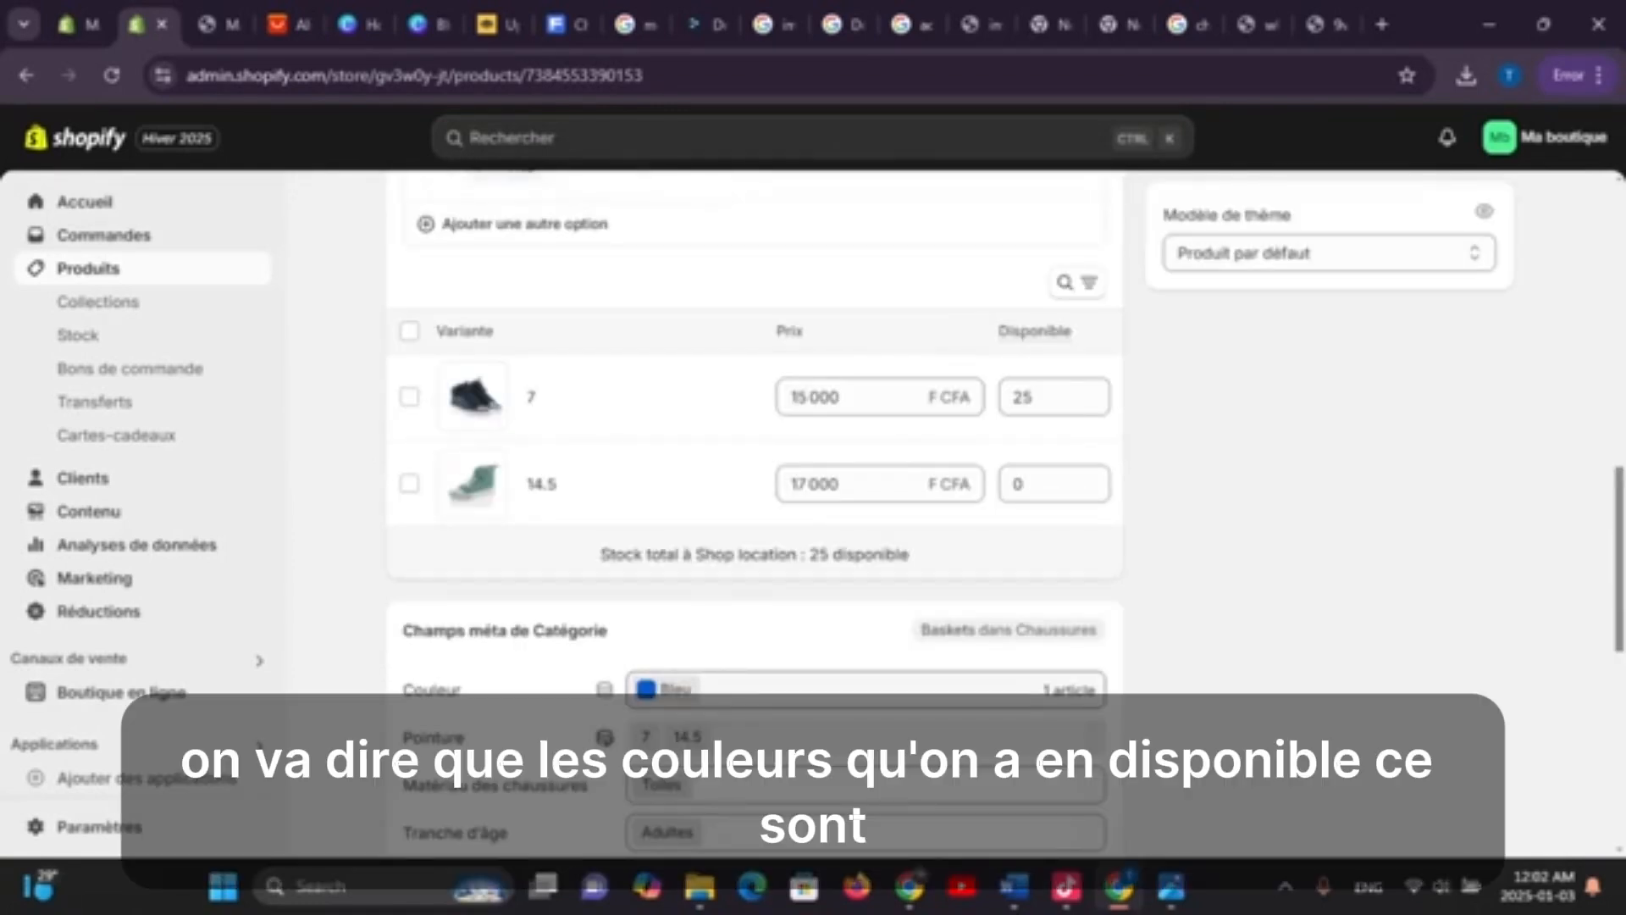
click(847, 689)
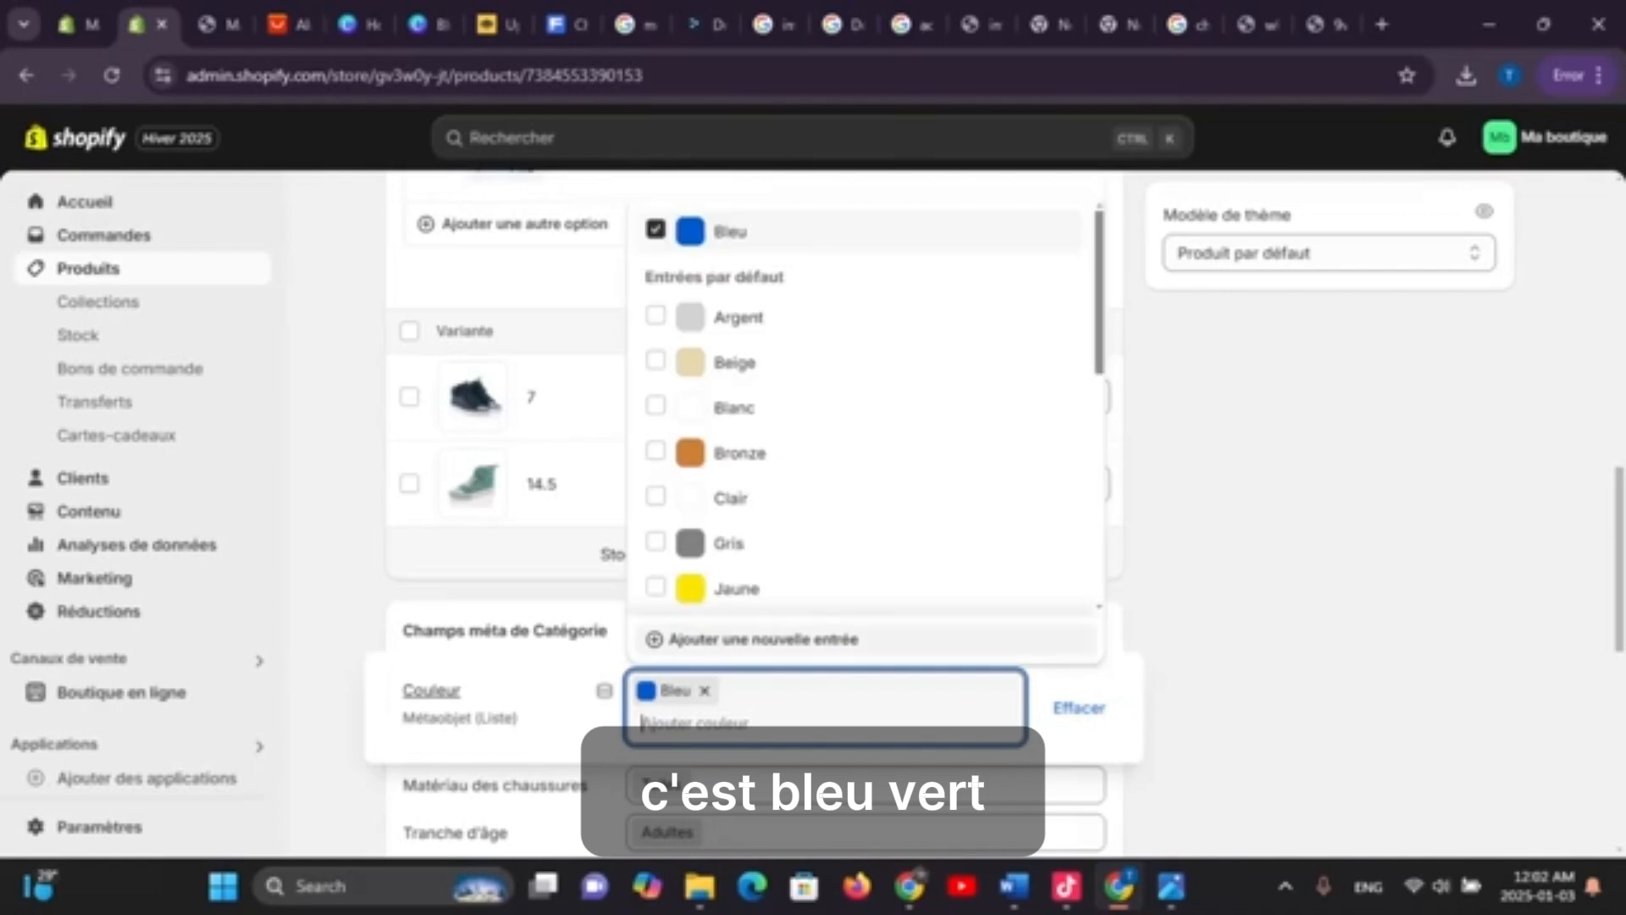
scroll(864, 407, down, 3)
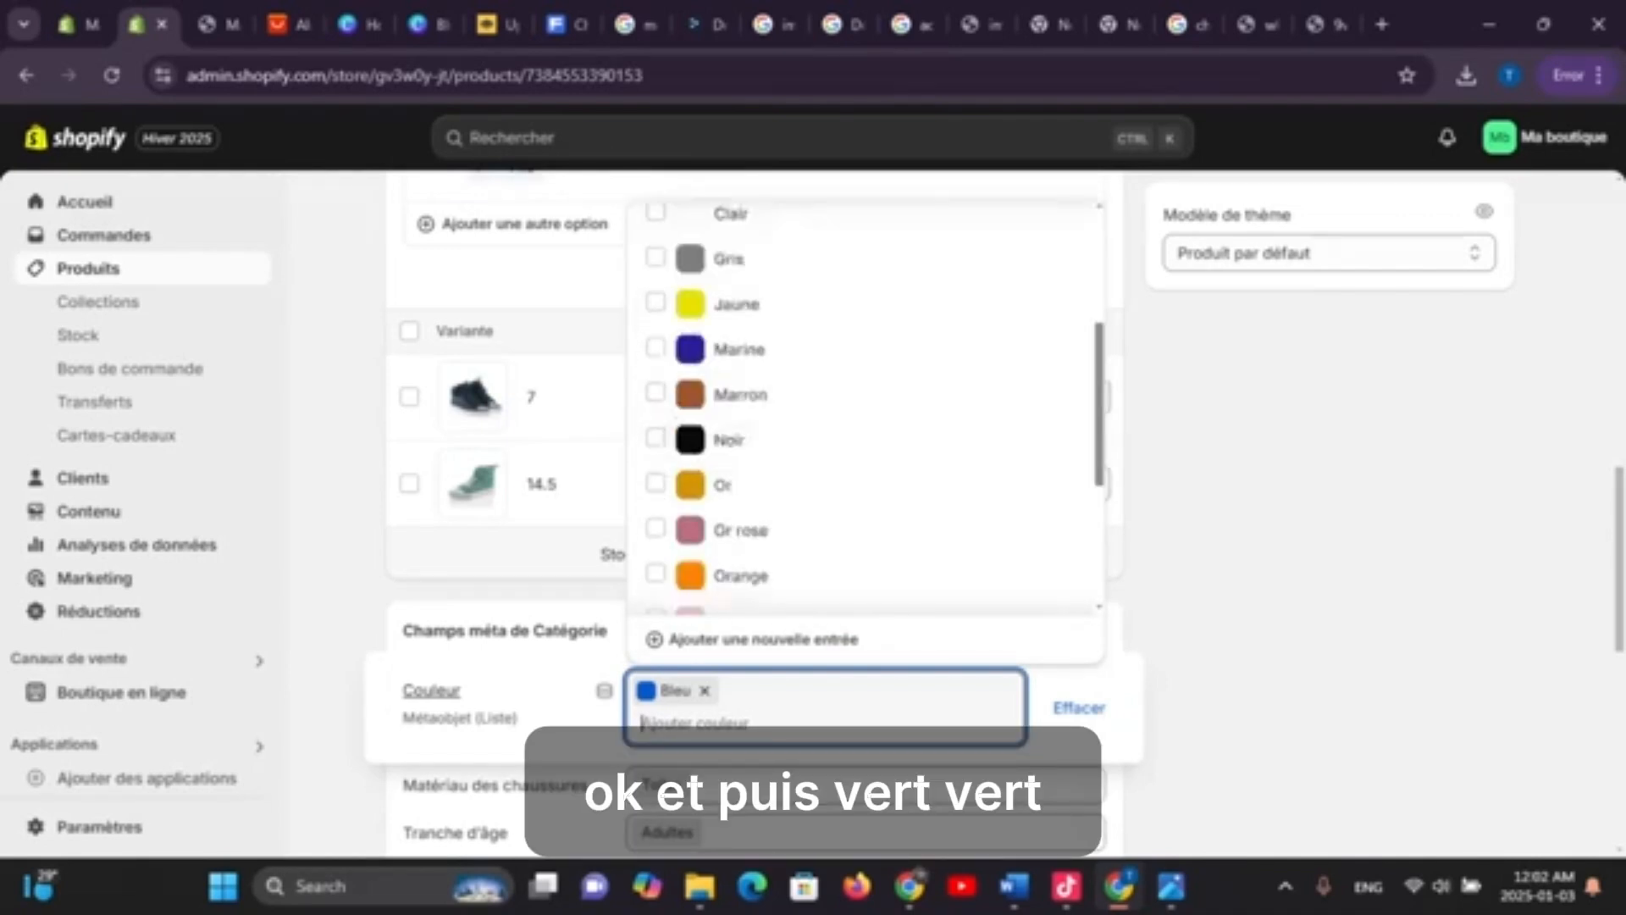
scroll(864, 418, down, 3)
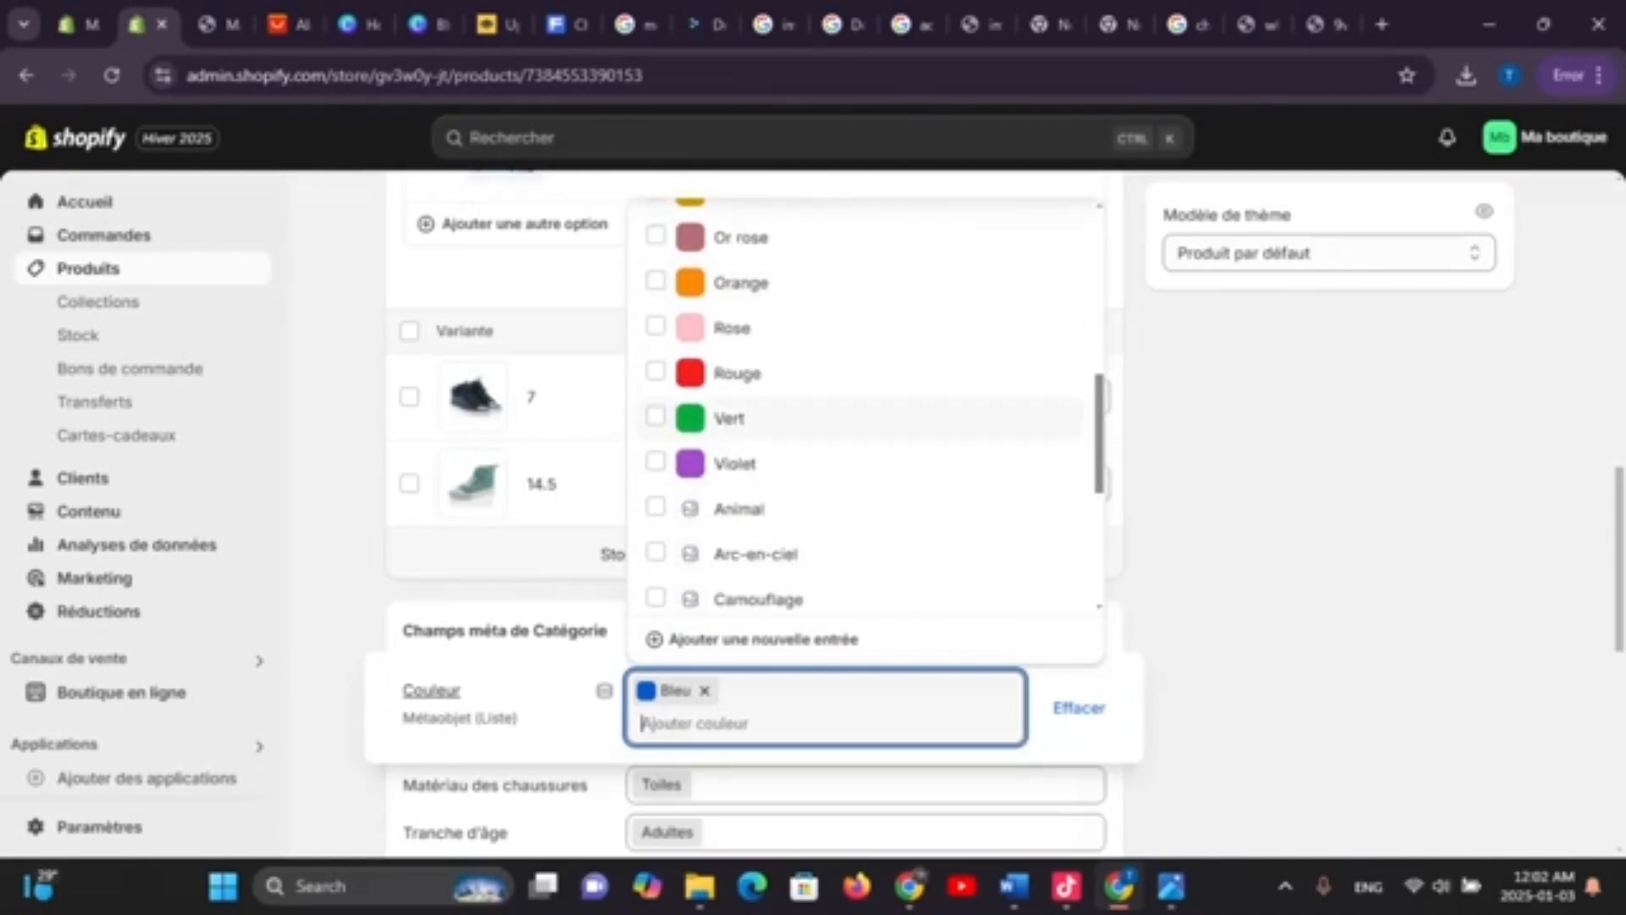
click(847, 418)
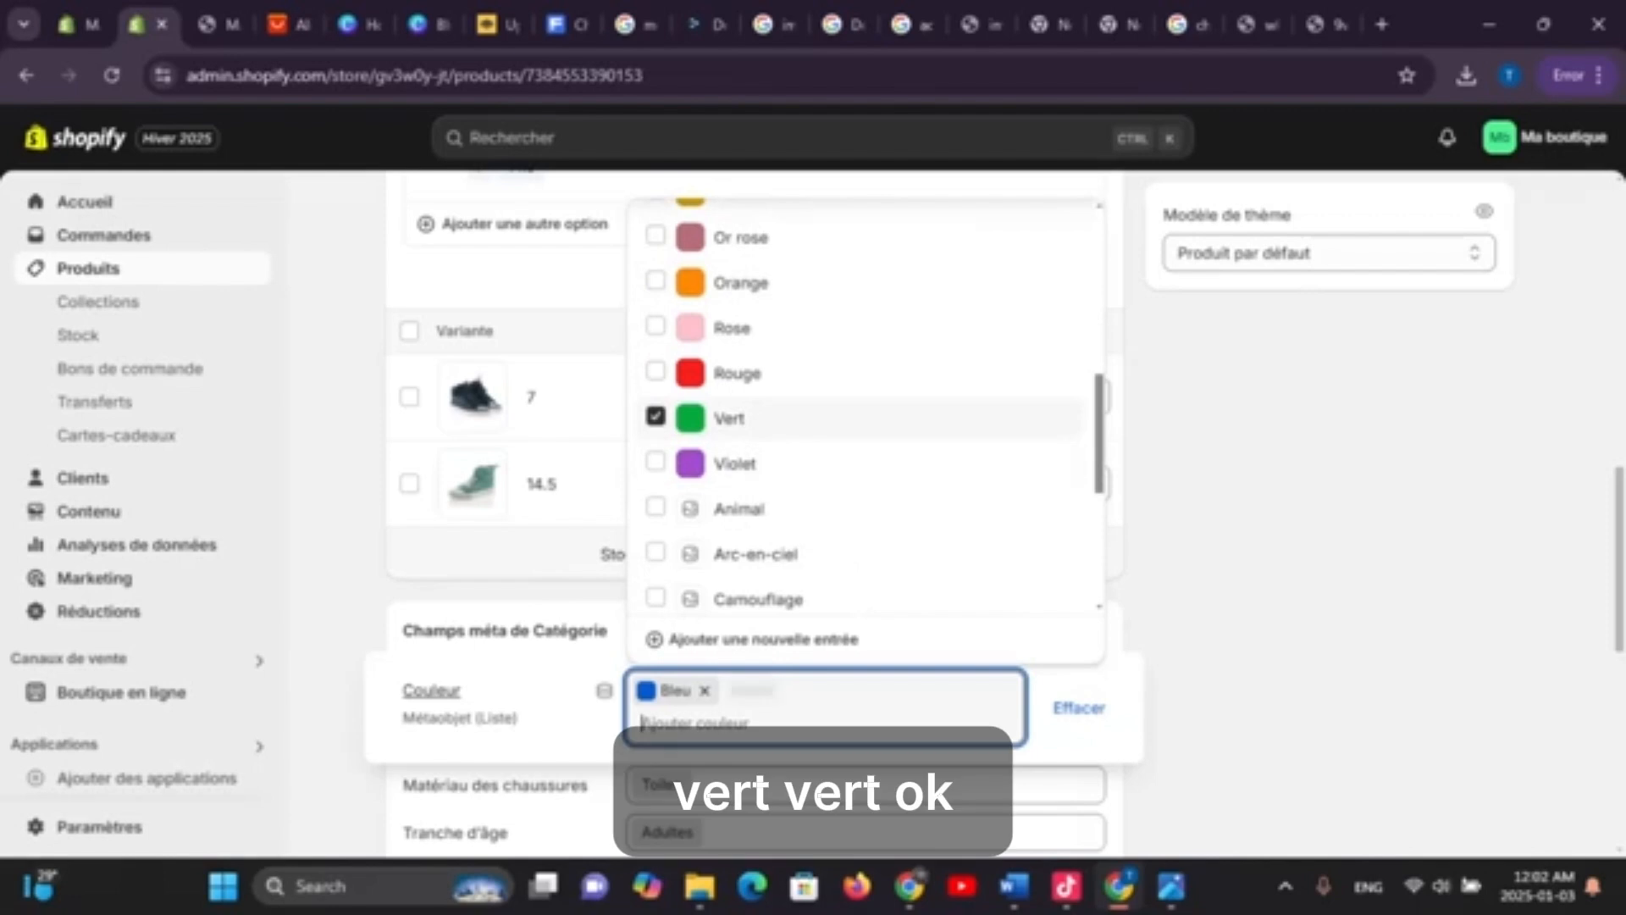
click(508, 552)
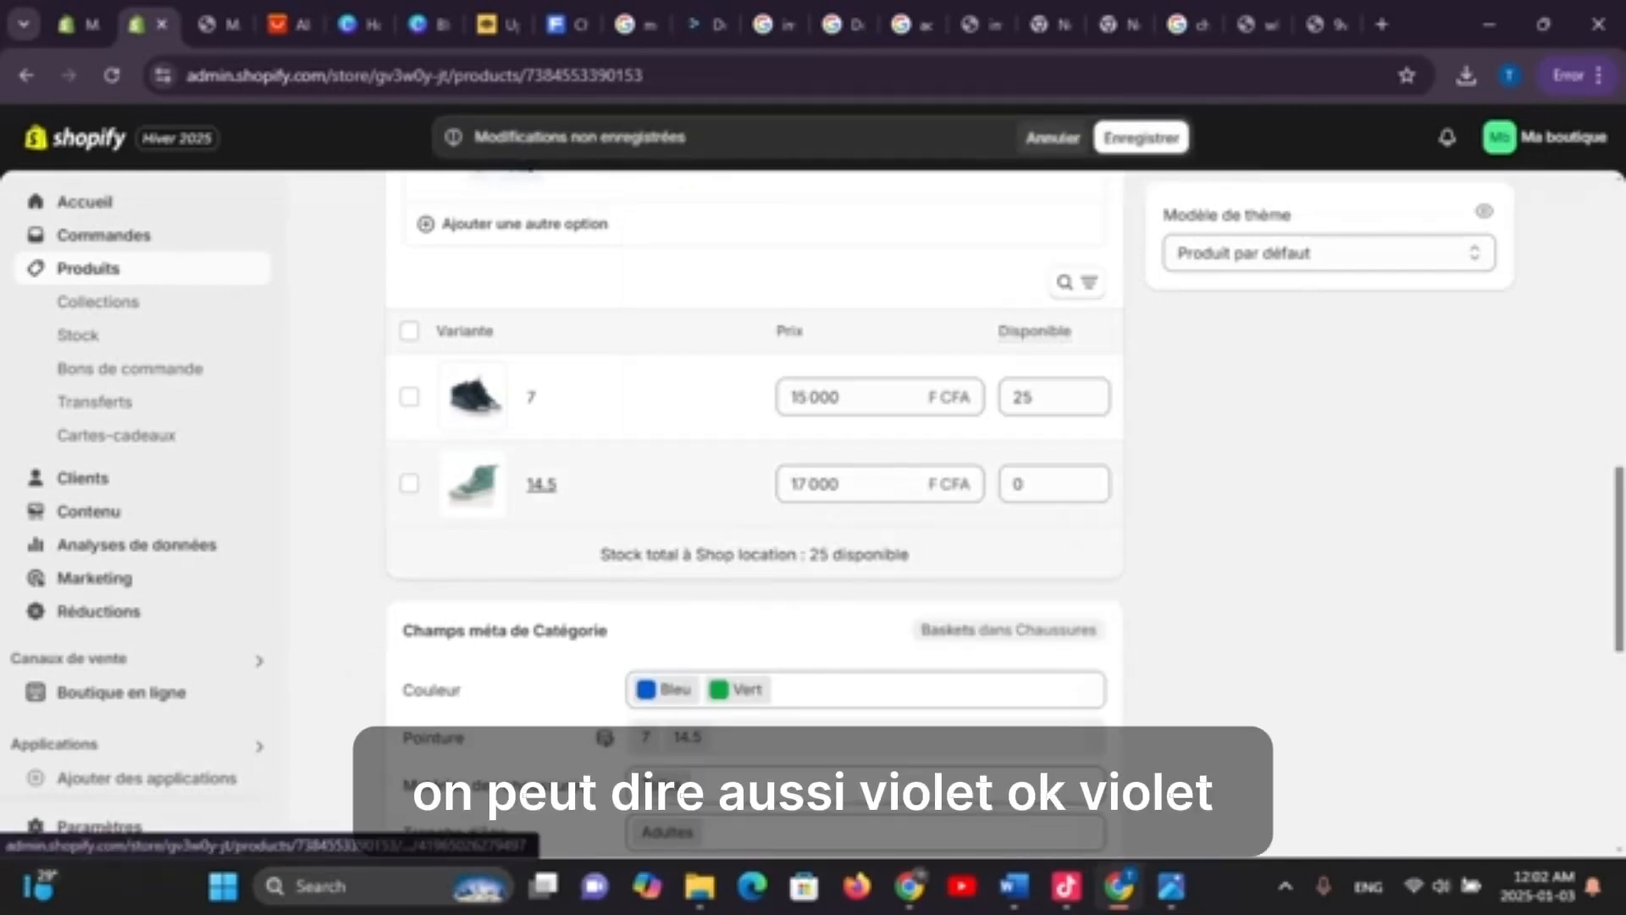
scroll(542, 483, down, 3)
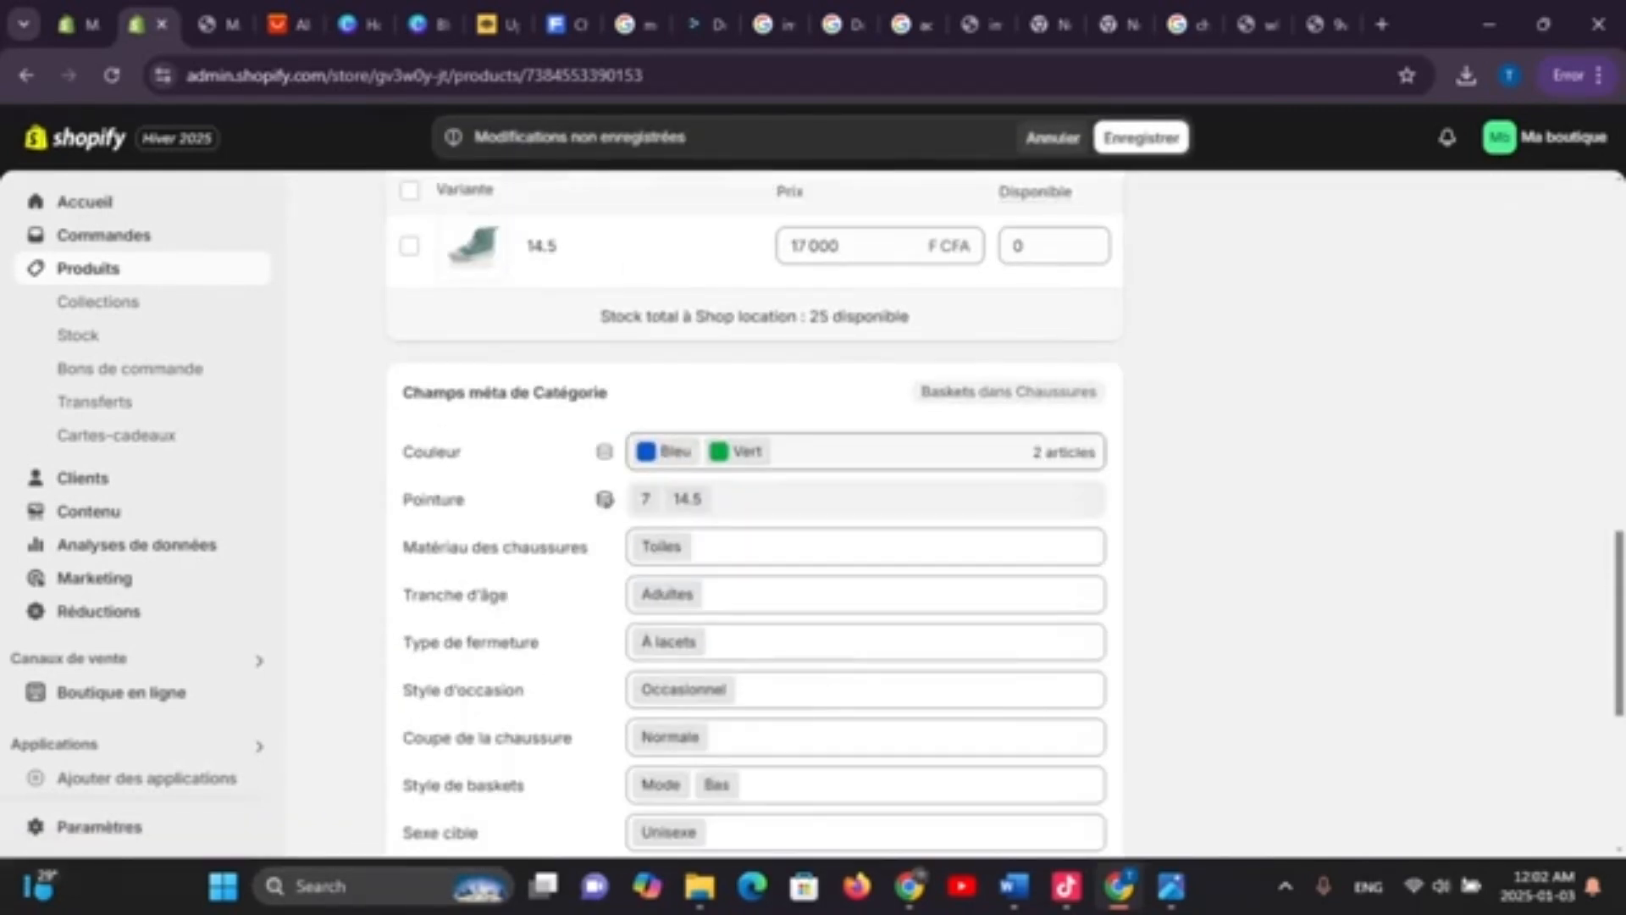
click(864, 453)
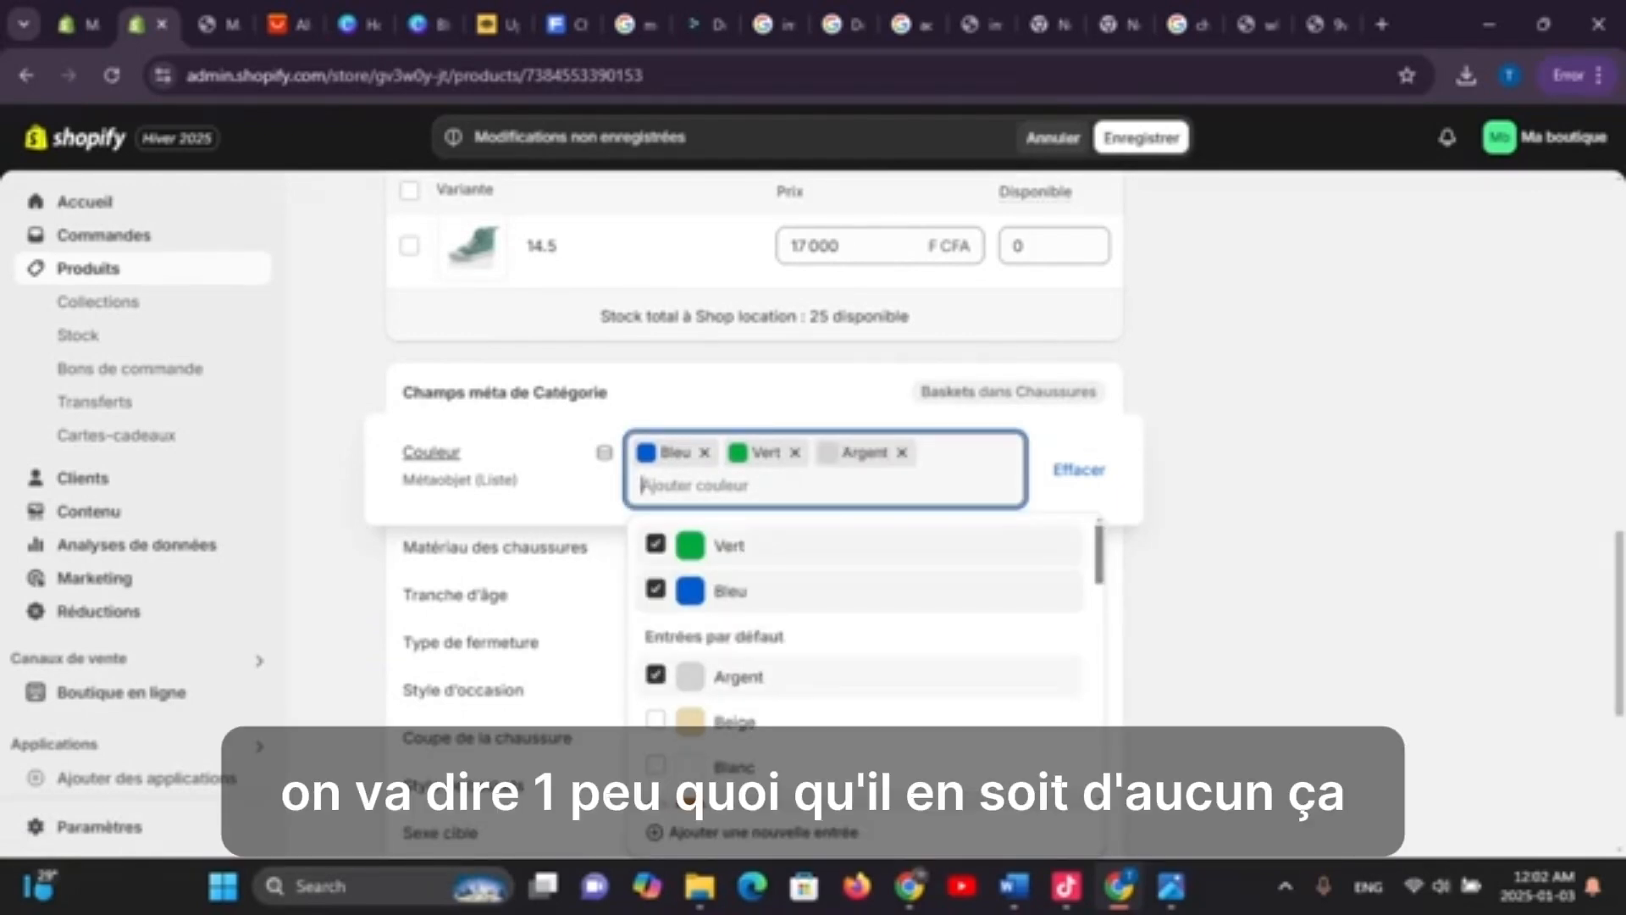
click(1141, 138)
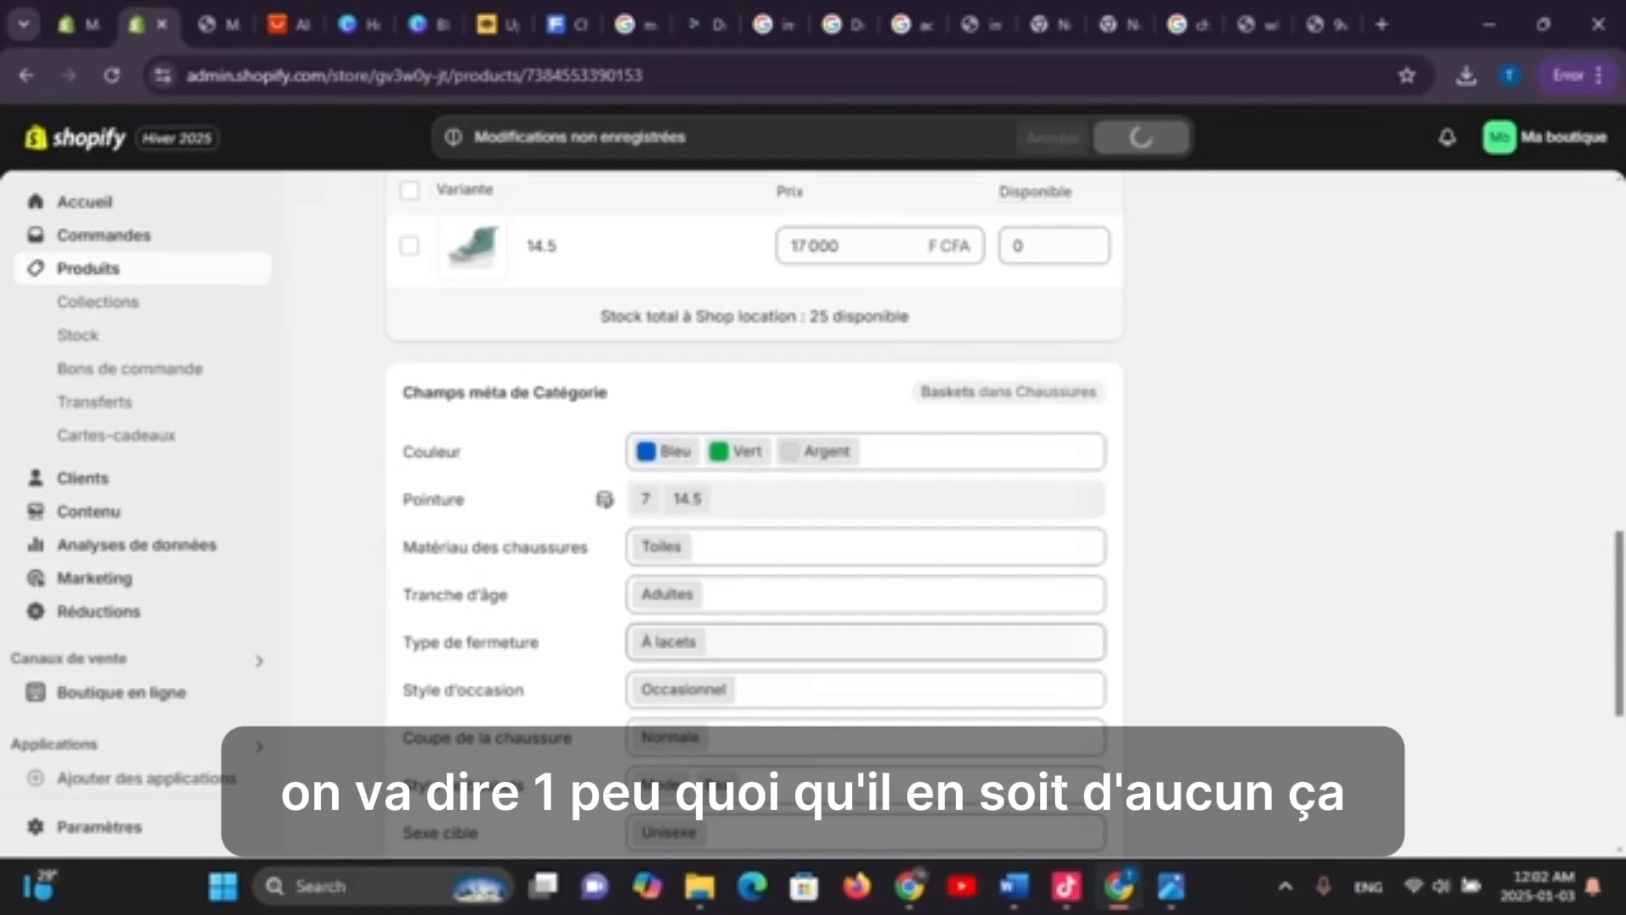
scroll(847, 551, down, 1)
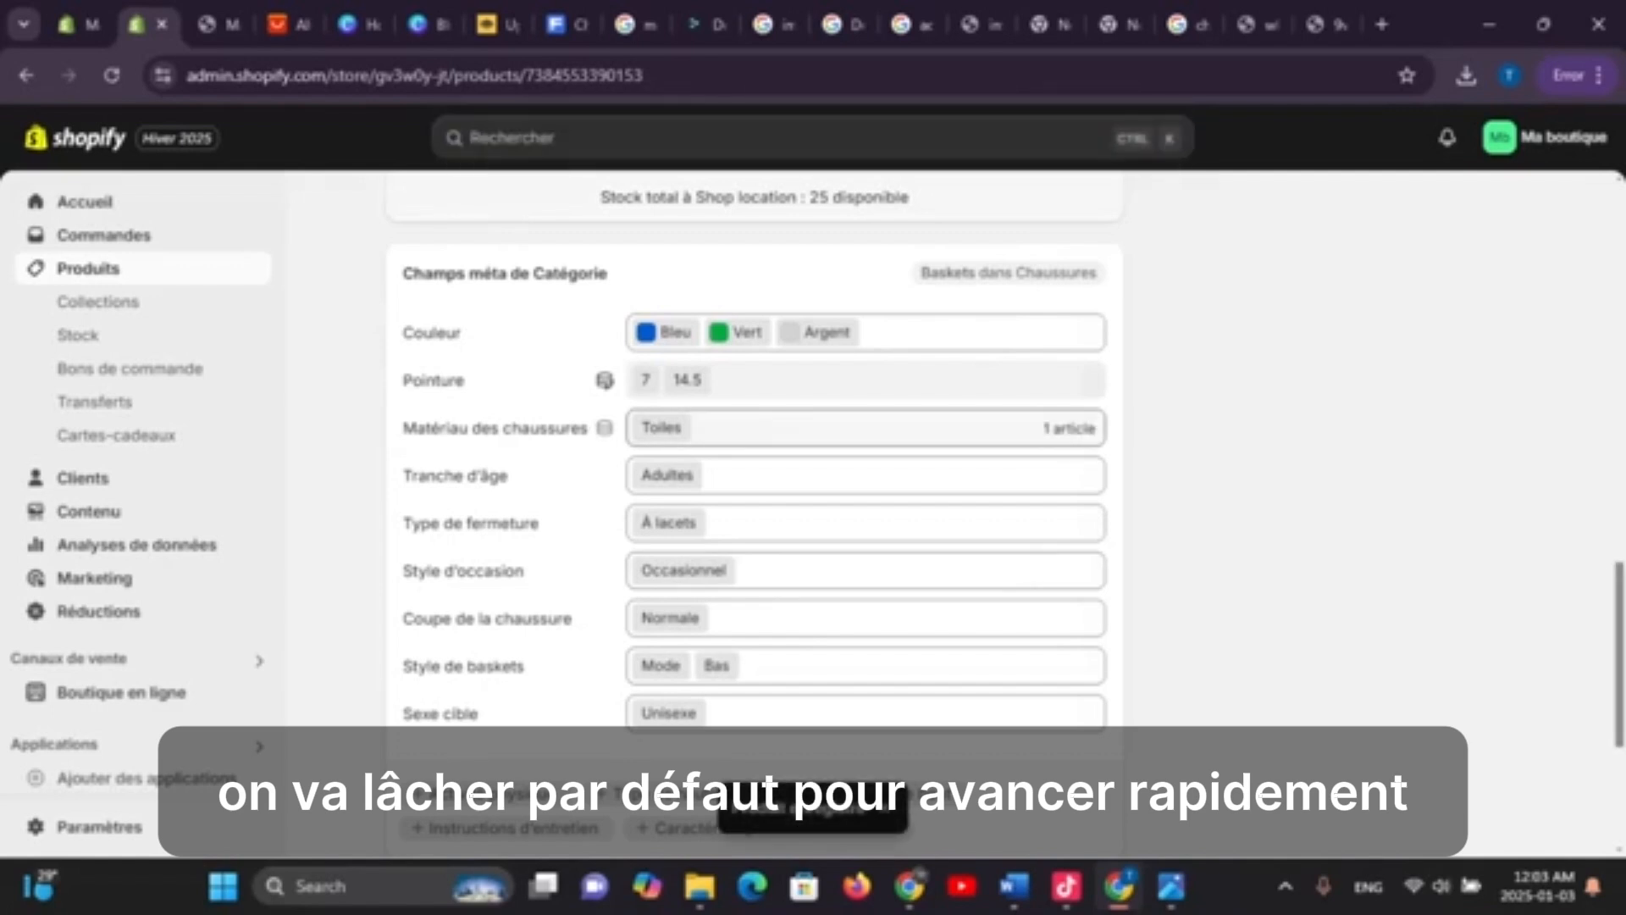
scroll(762, 508, down, 4)
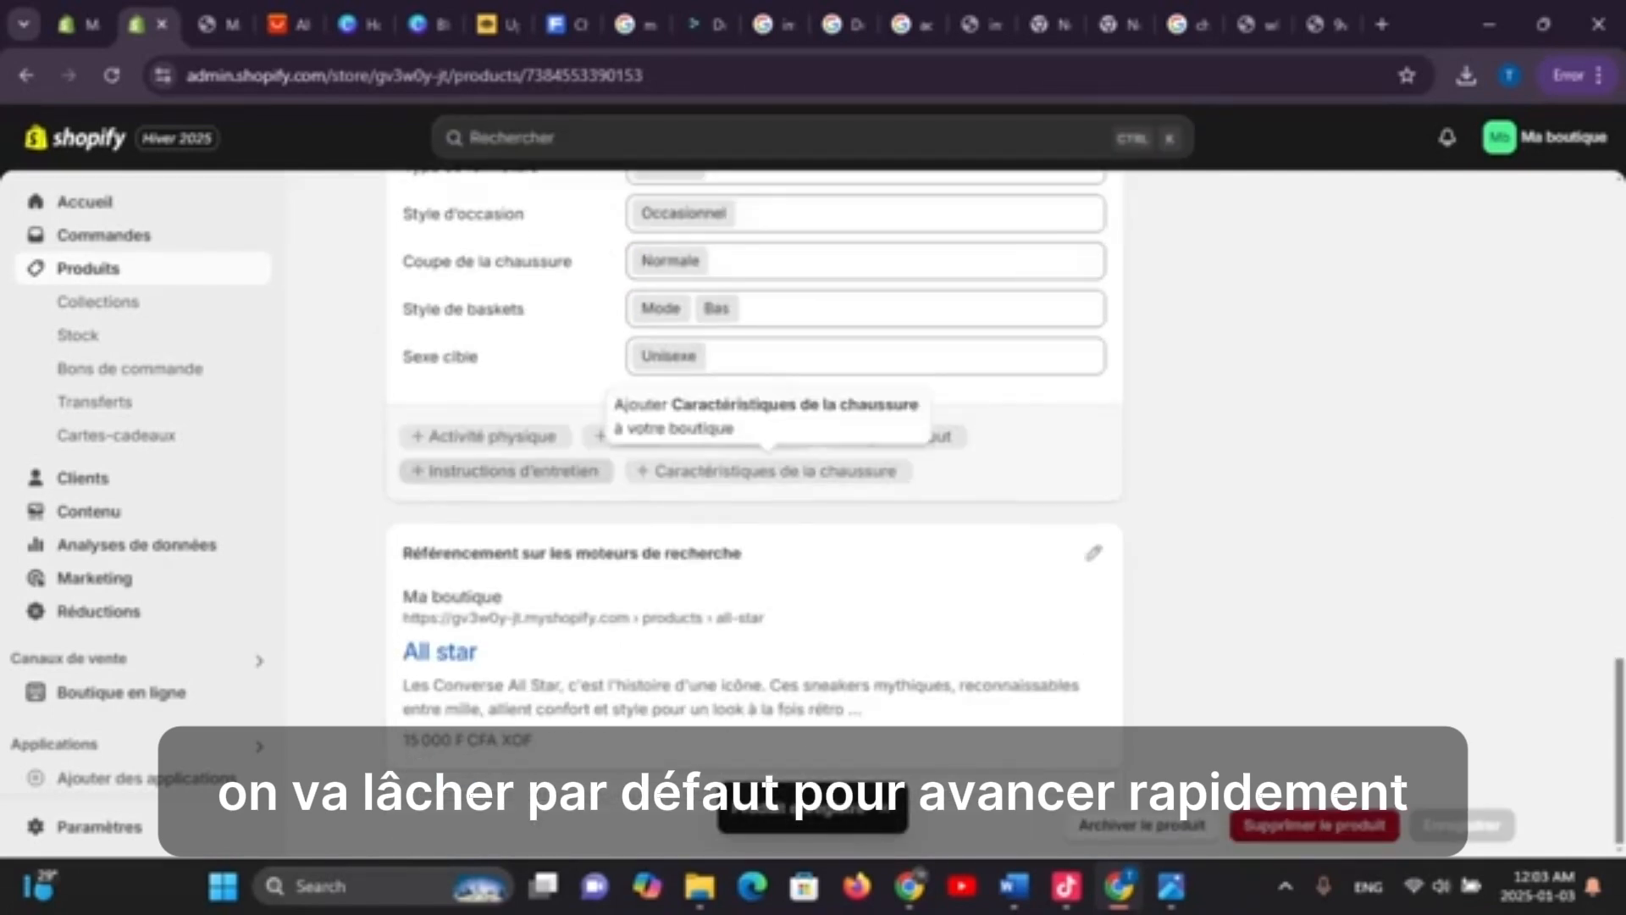
scroll(763, 424, up, 4)
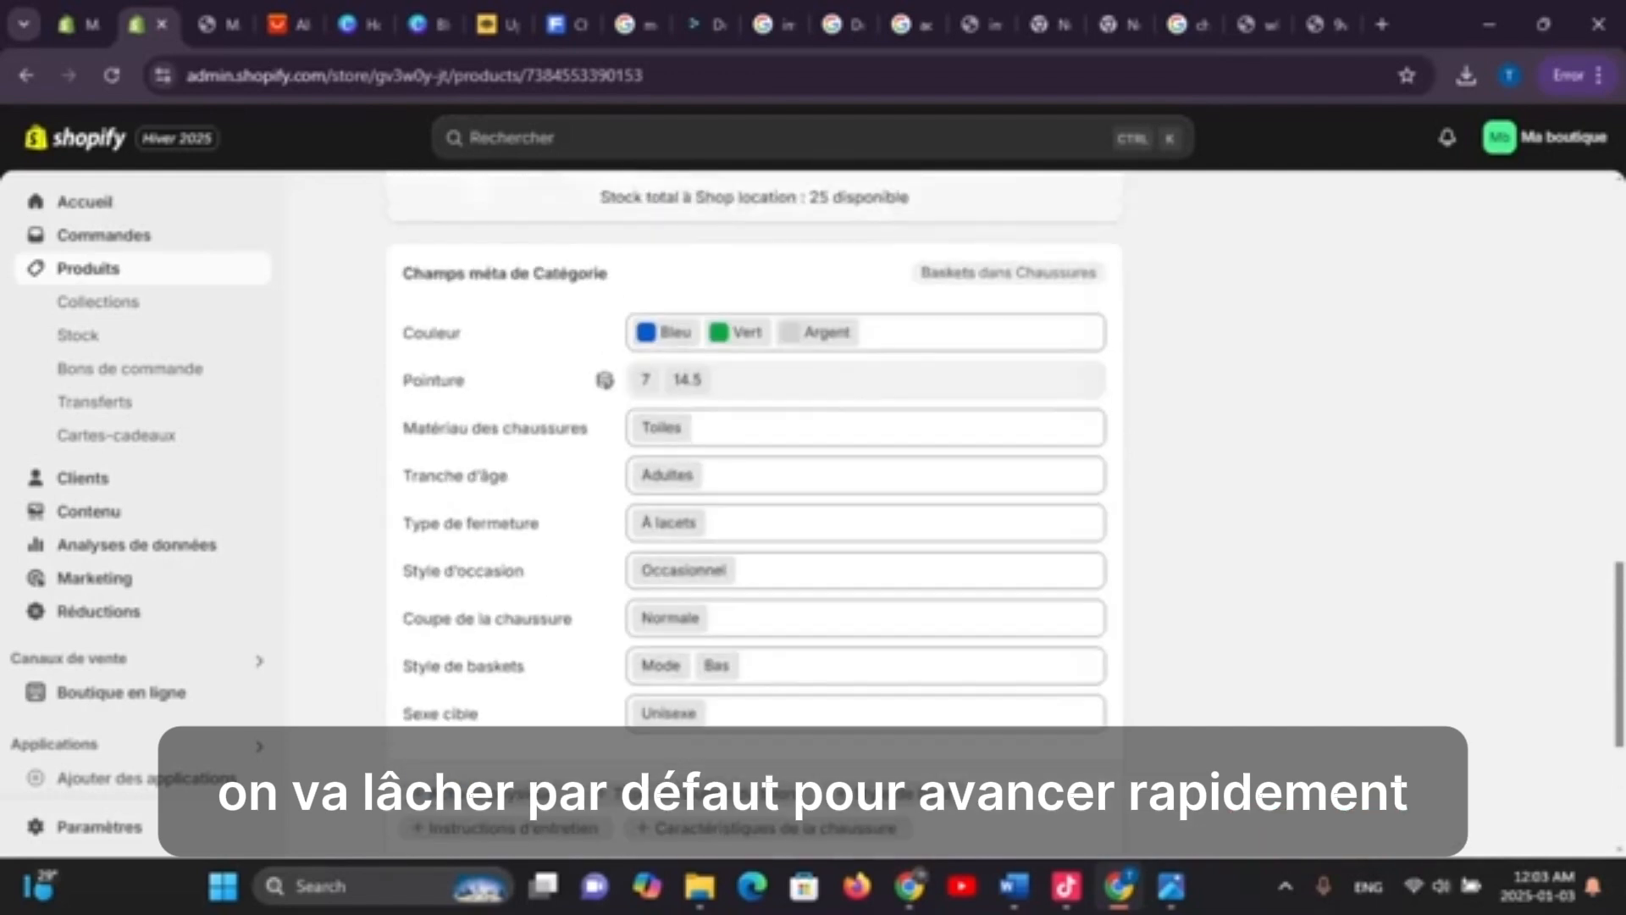
scroll(754, 508, down, 5)
scroll(754, 508, up, 15)
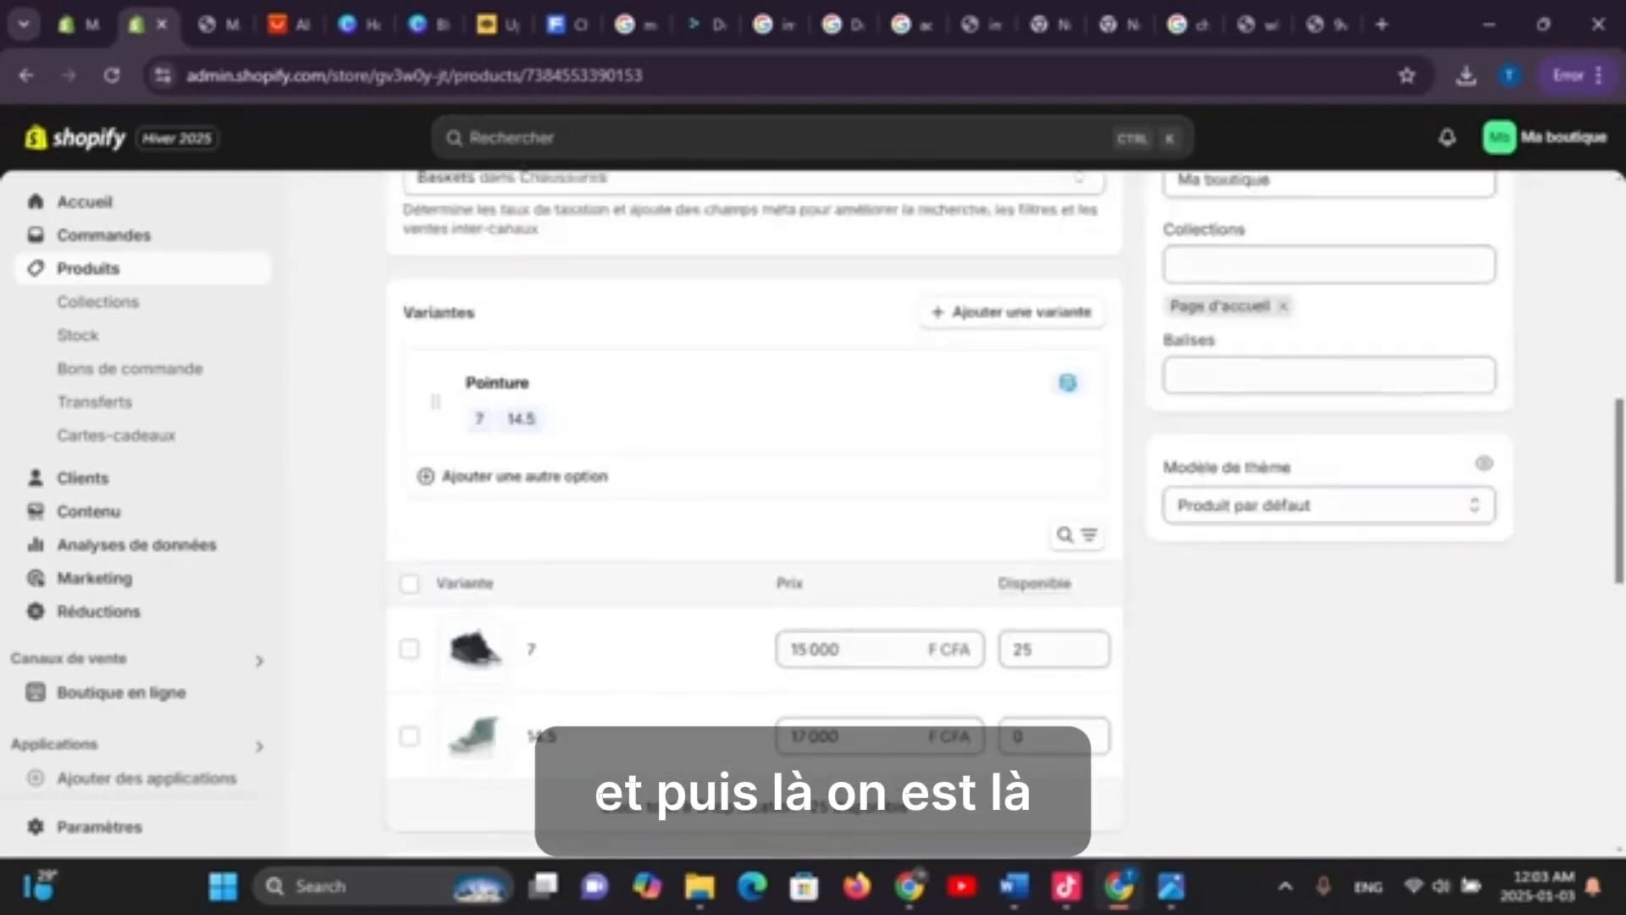
scroll(754, 508, down, 10)
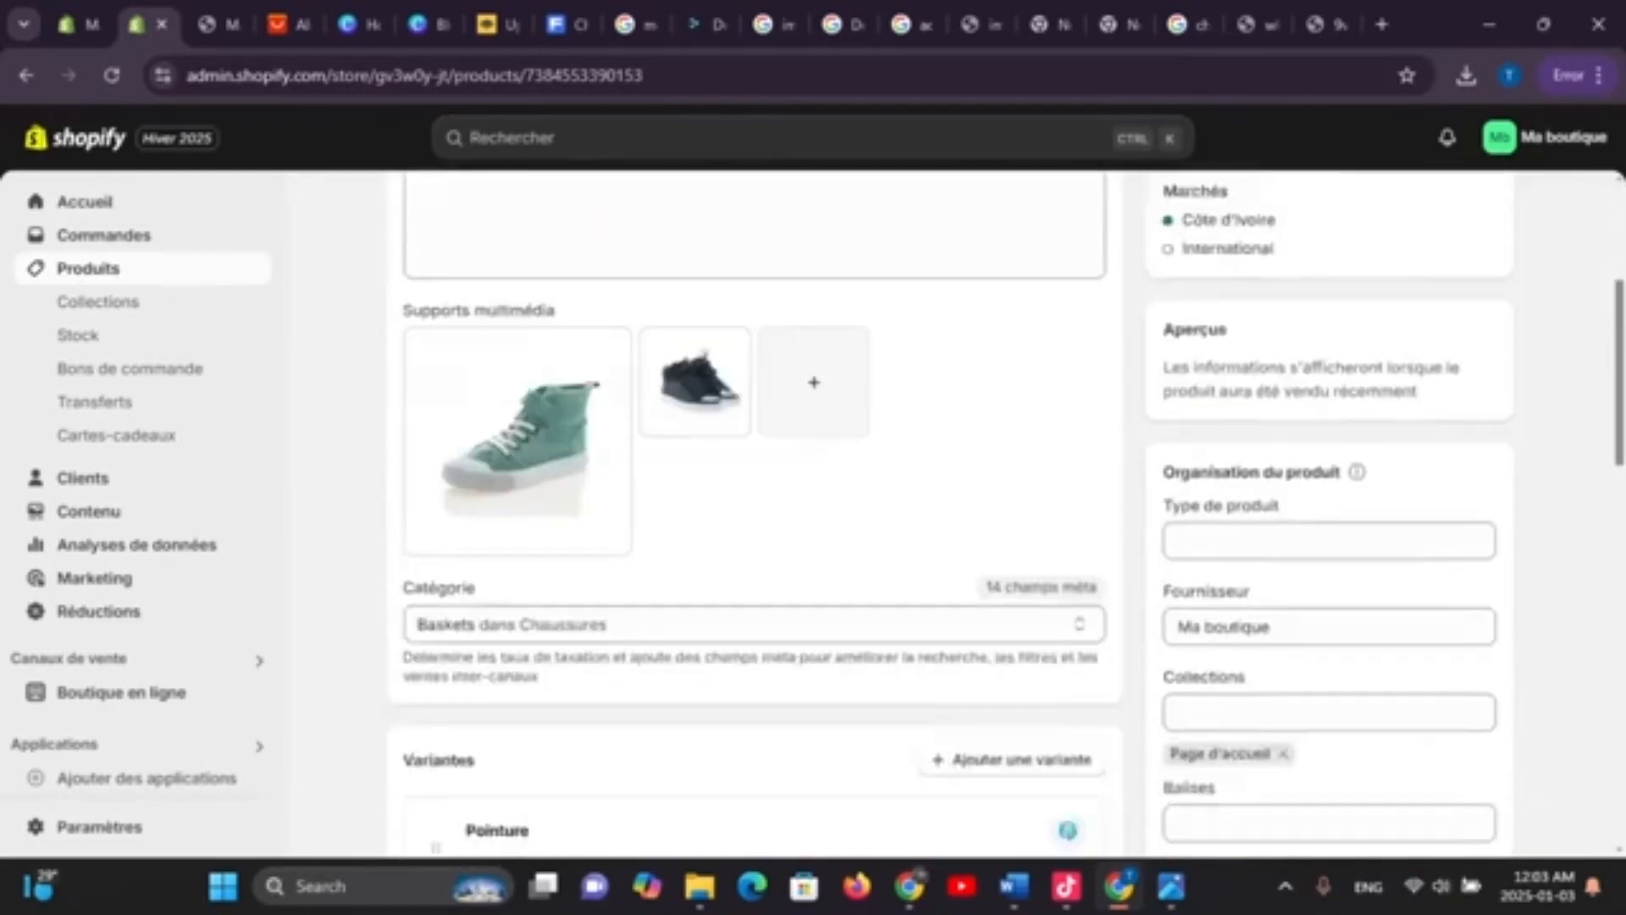
scroll(754, 508, up, 10)
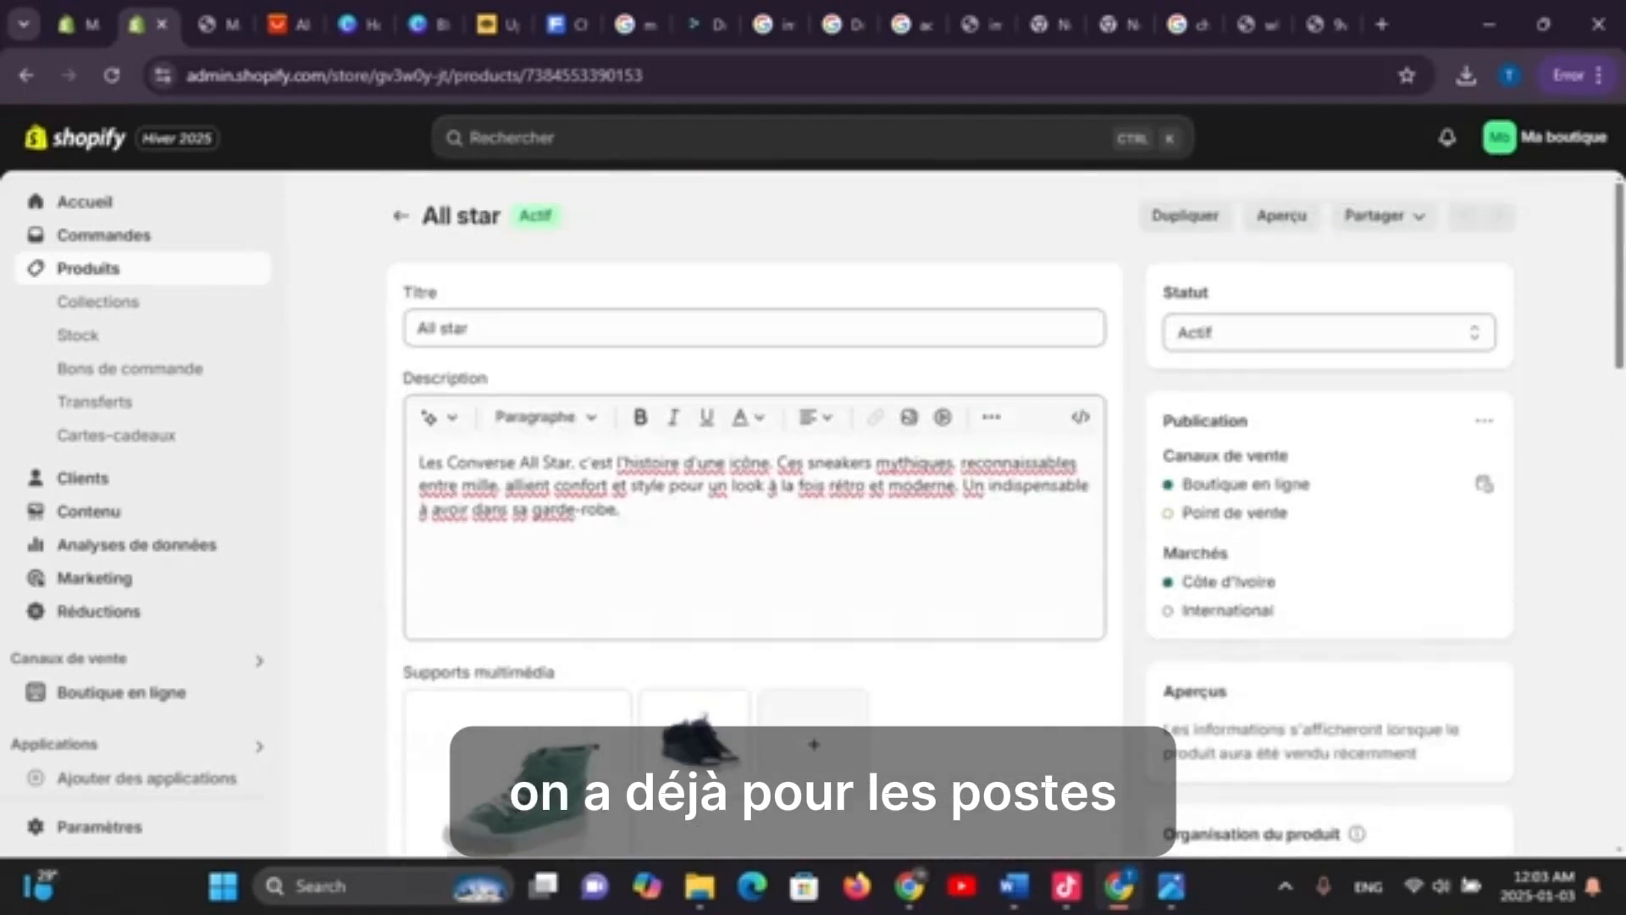
scroll(754, 508, down, 20)
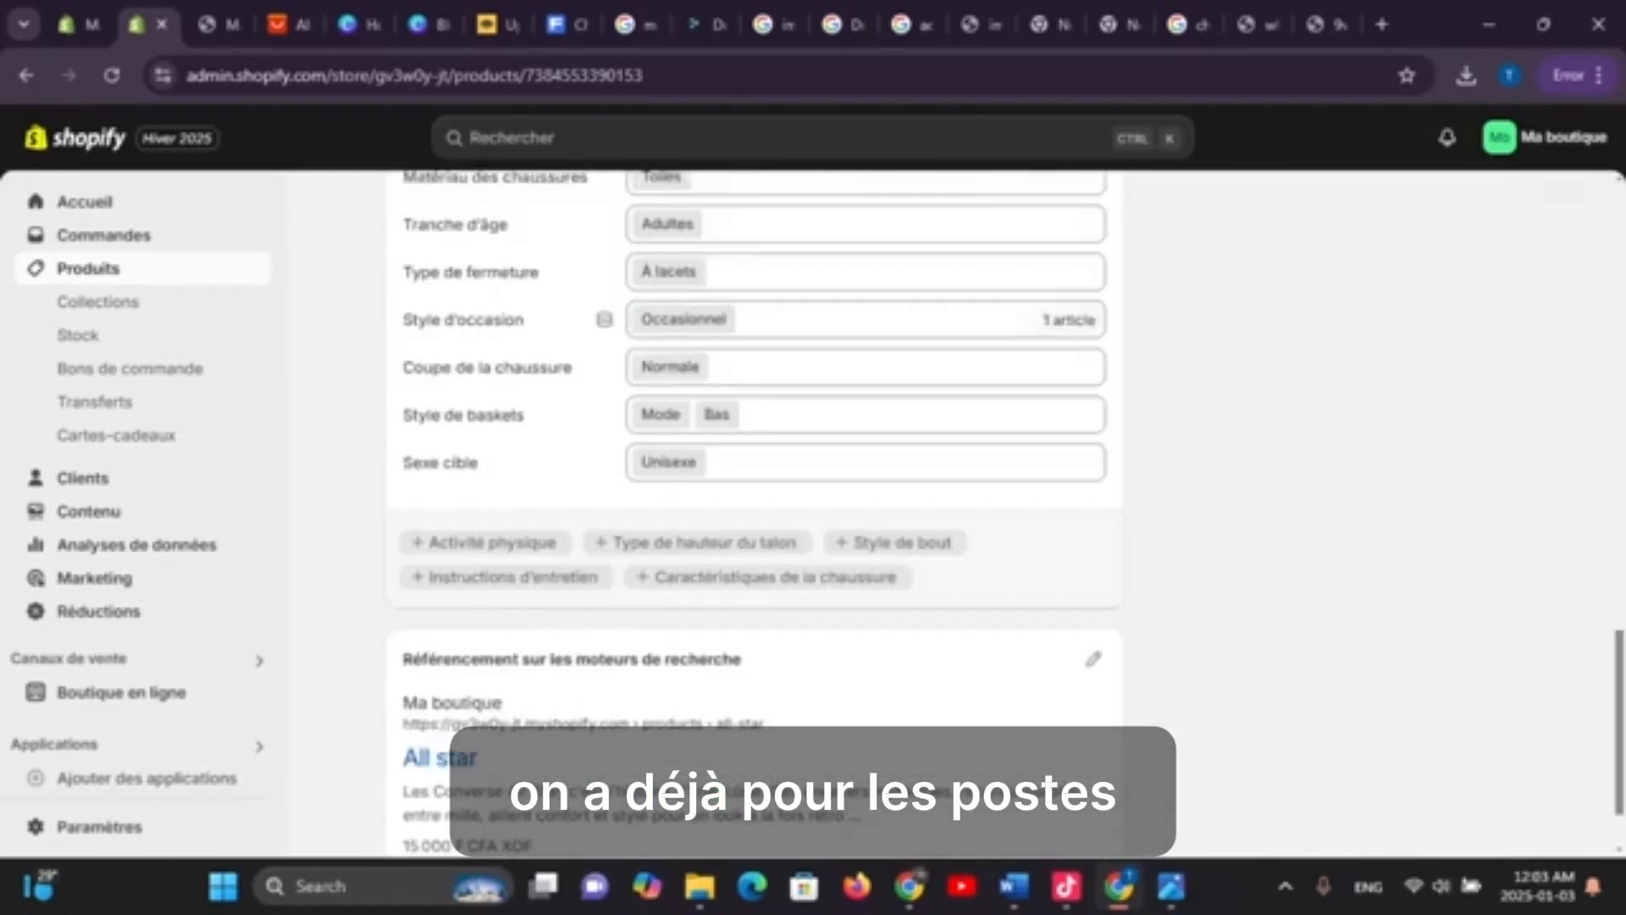
scroll(754, 508, up, 20)
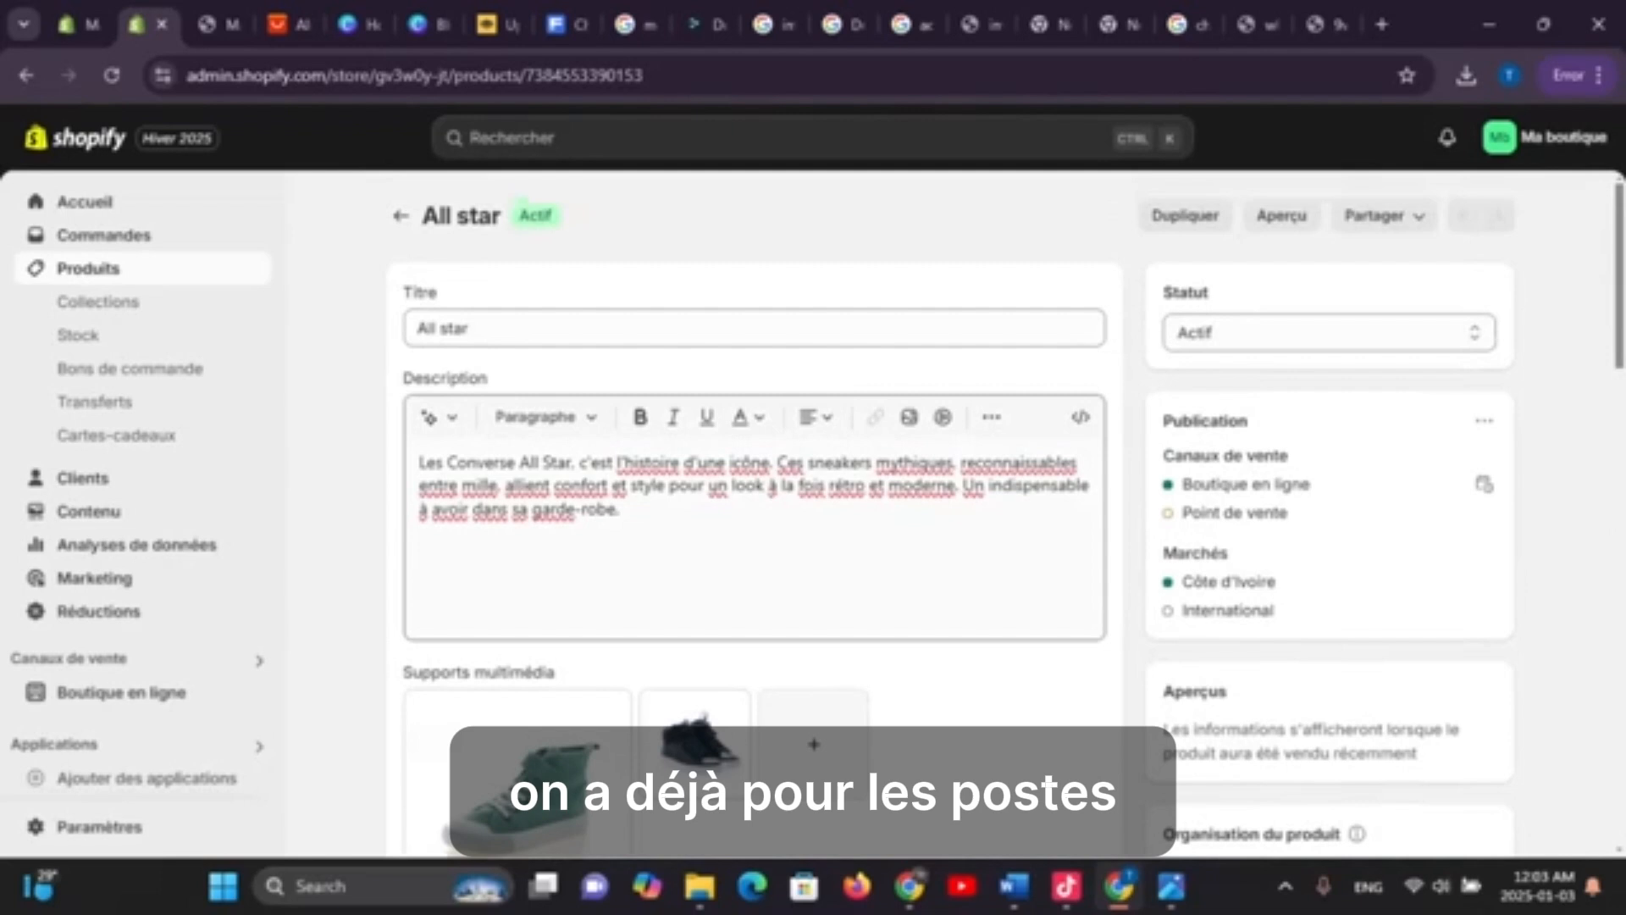
scroll(754, 508, down, 15)
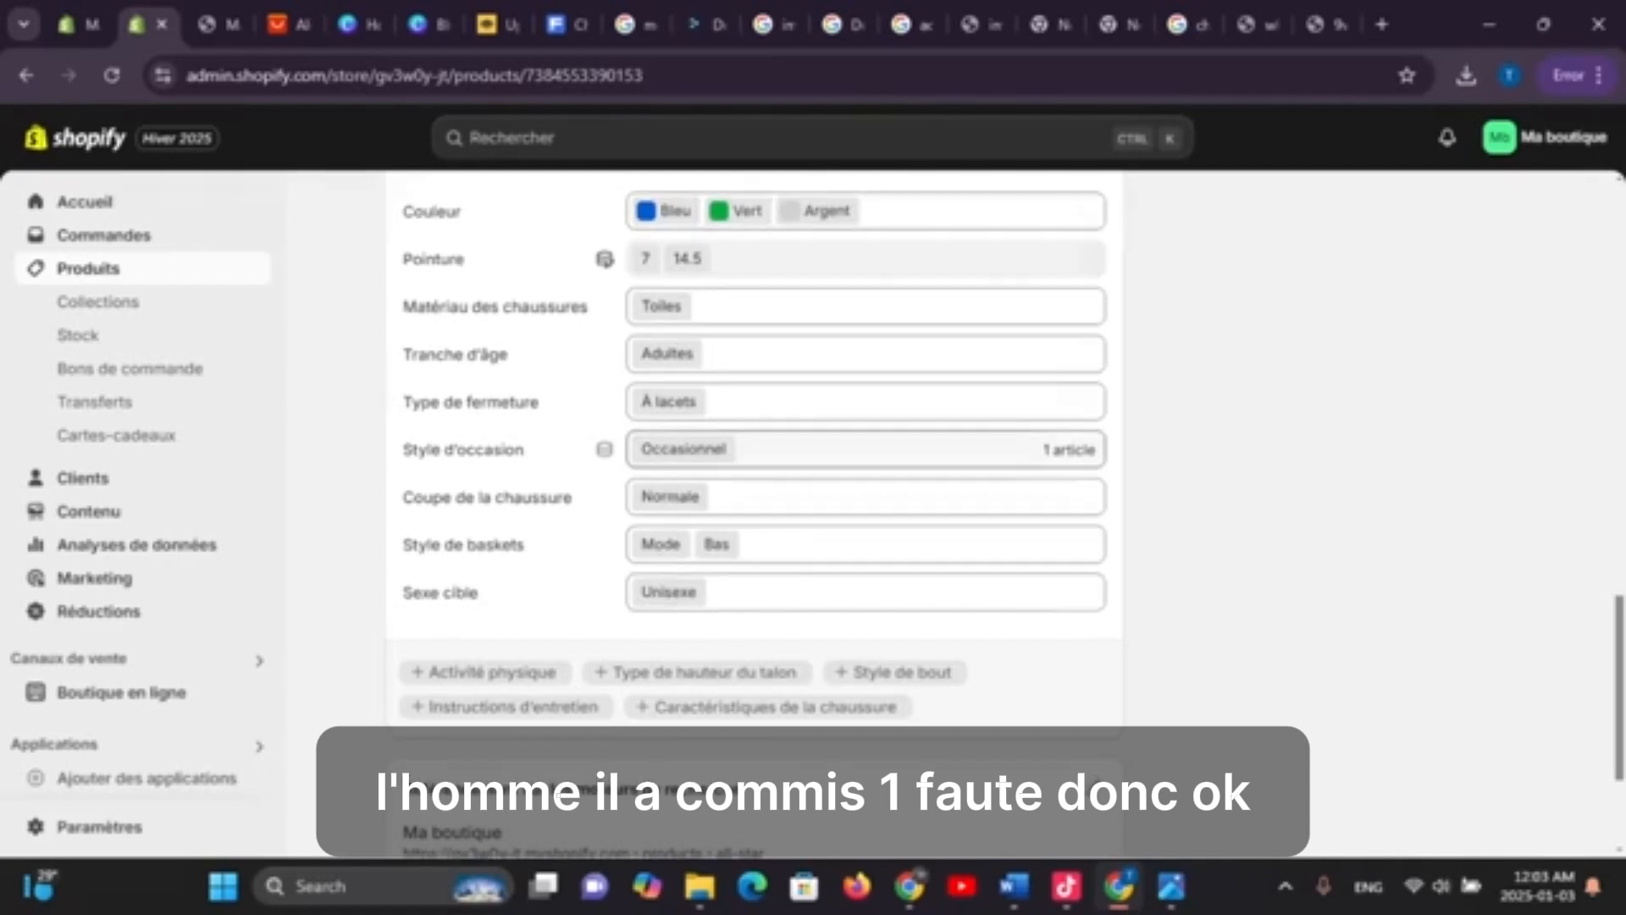
scroll(847, 458, up, 2)
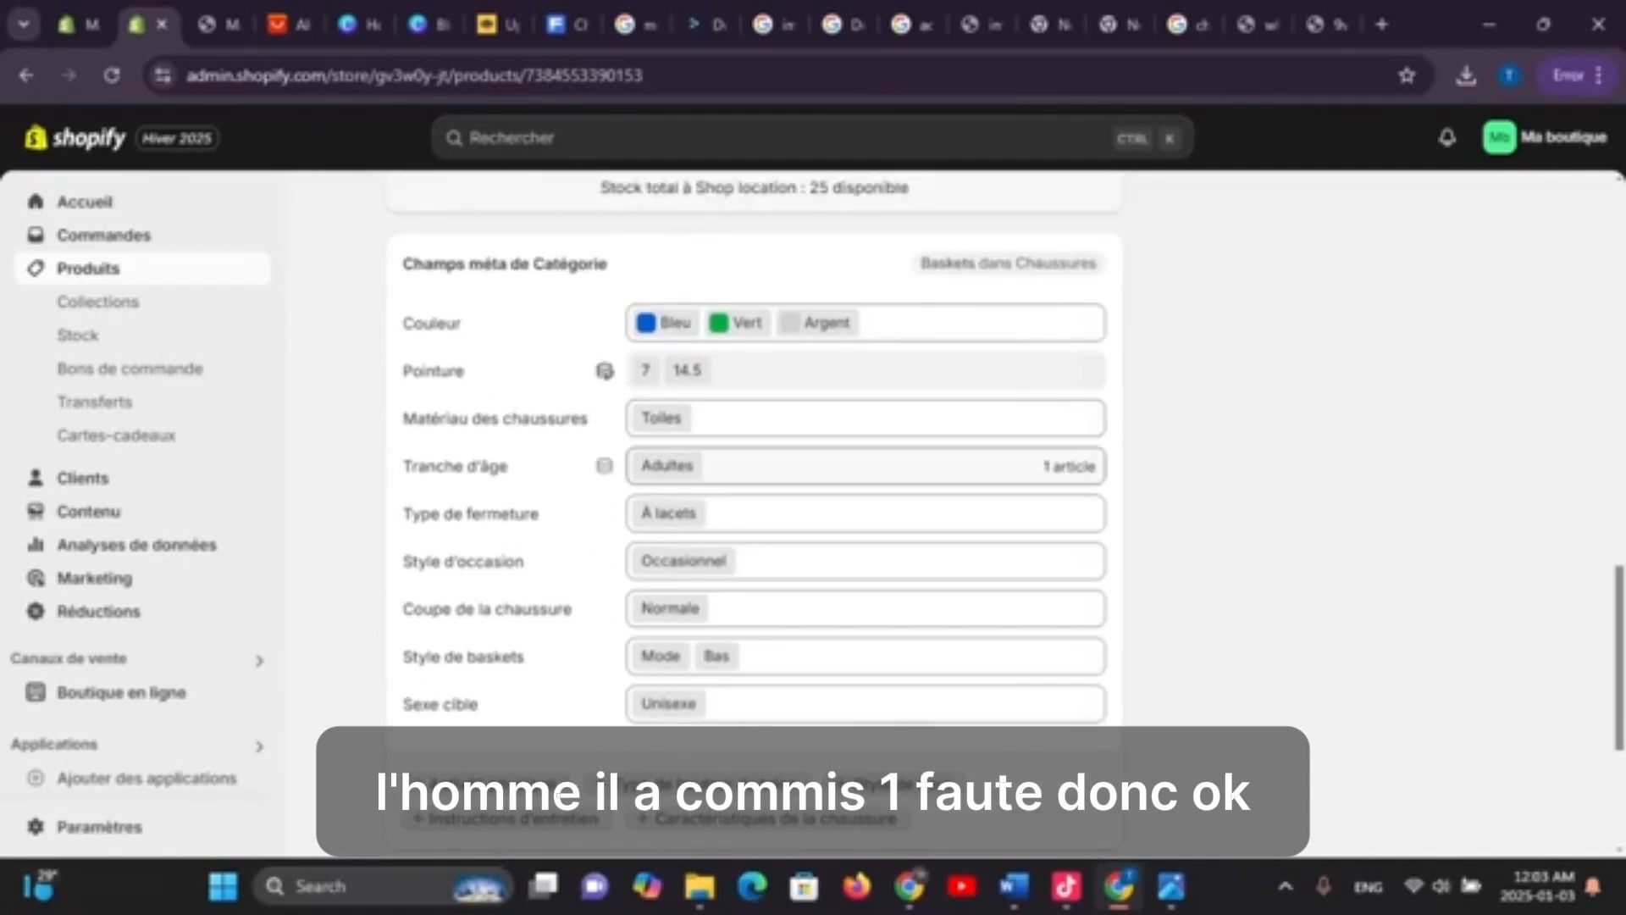
Tick Adolescents and Tous âges beside Adultes in the Tranche d'âge metafield and save
click(847, 466)
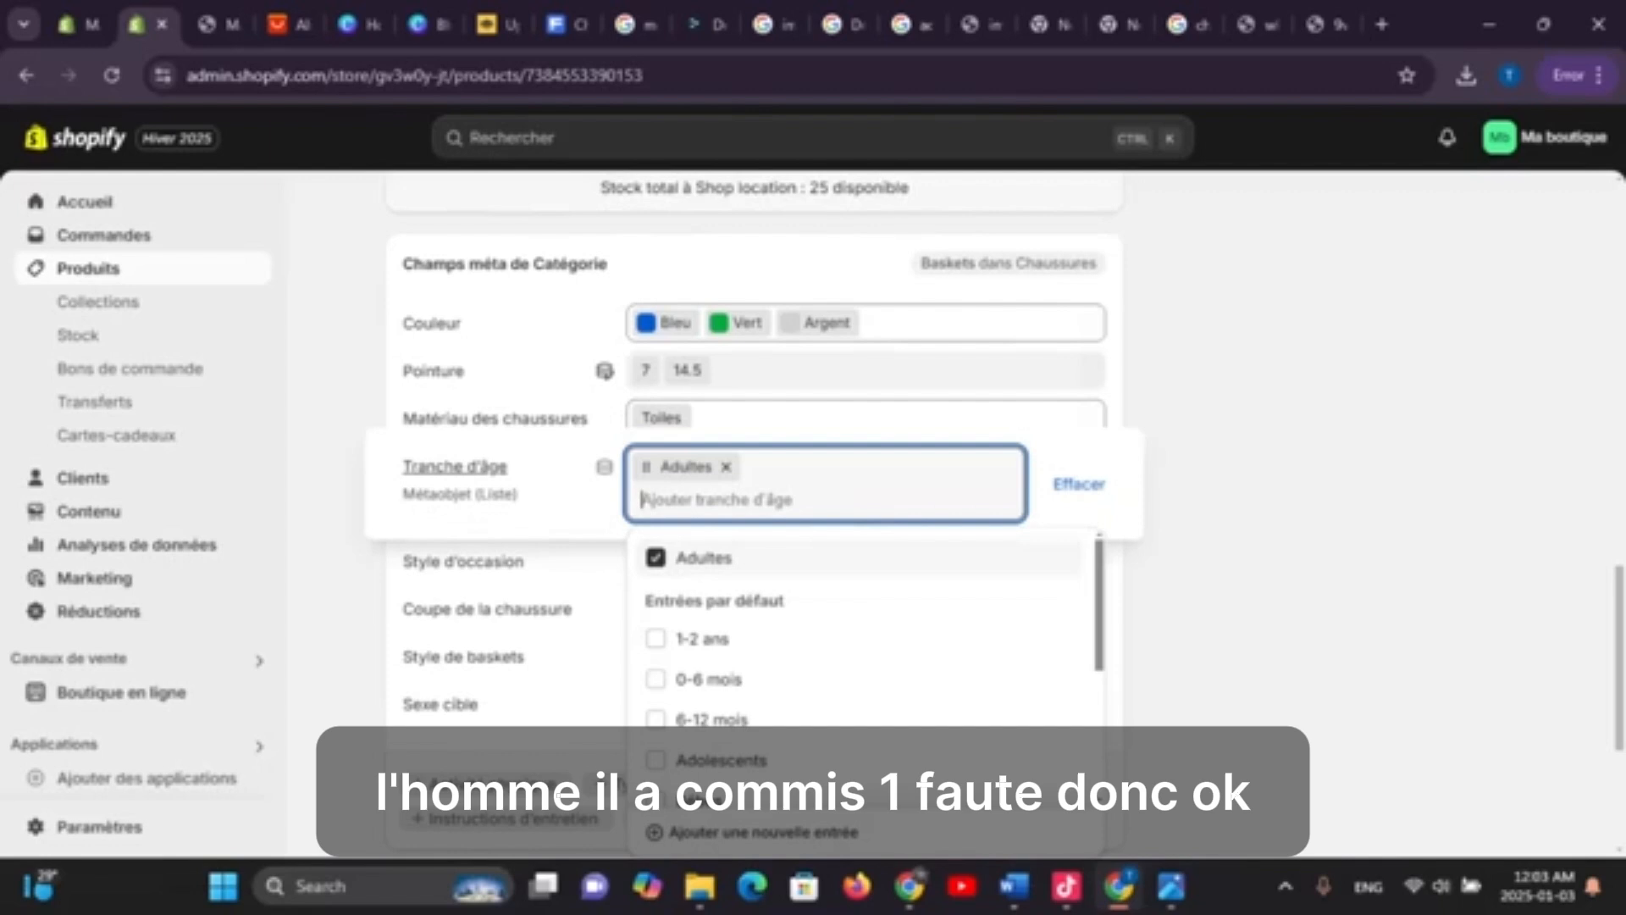
scroll(864, 661, down, 1)
scroll(865, 660, down, 1)
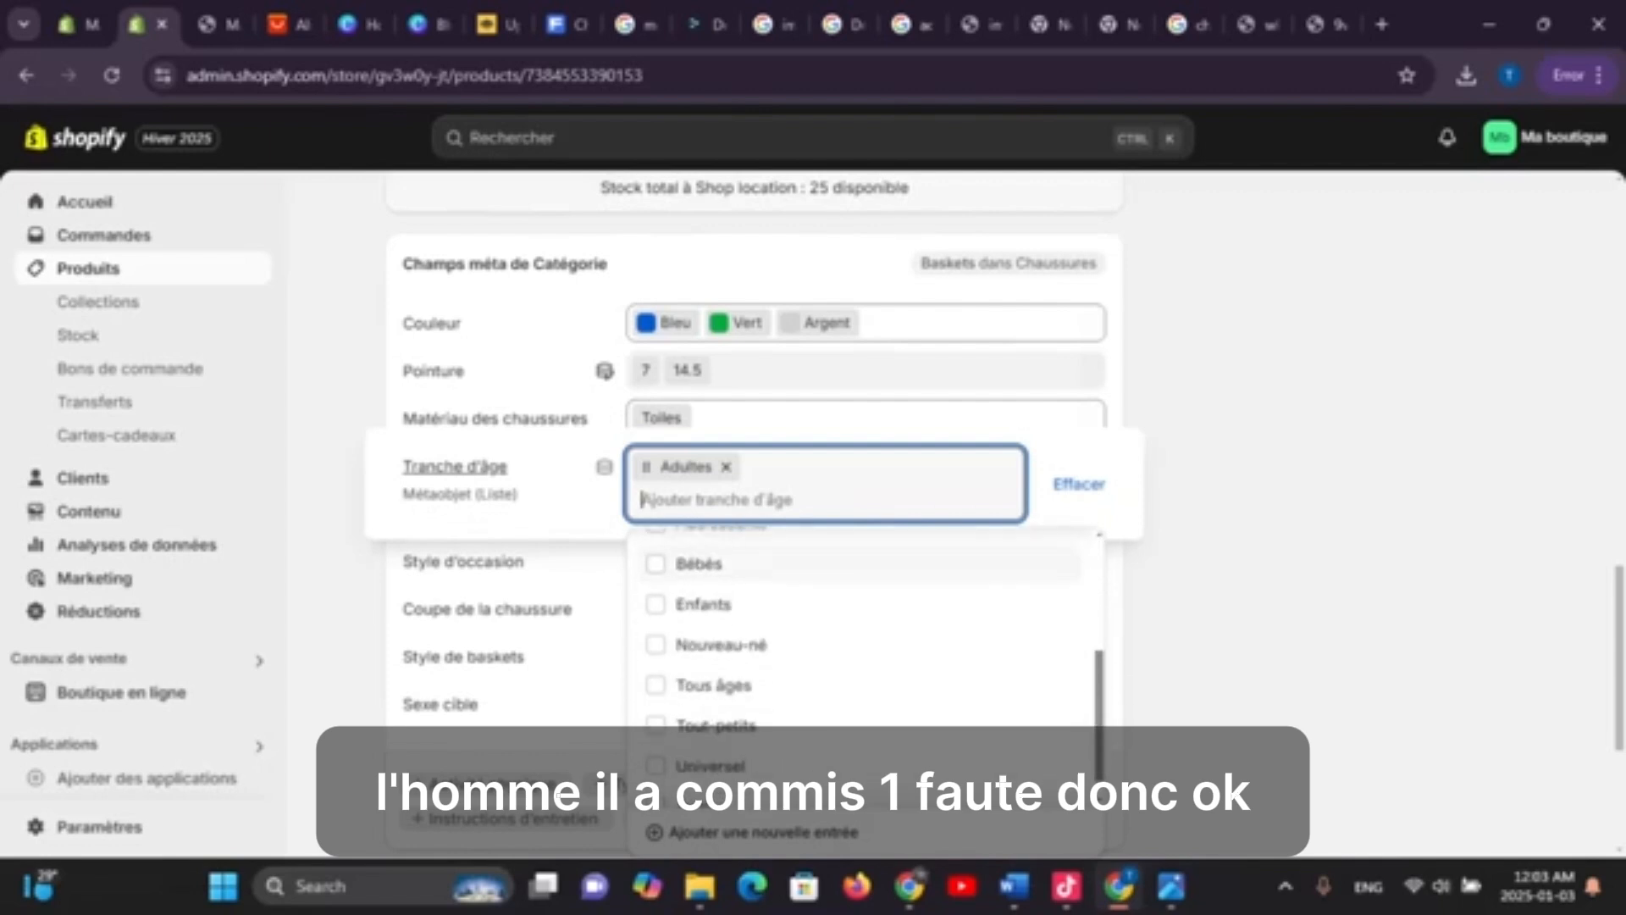
scroll(864, 644, up, 1)
click(656, 642)
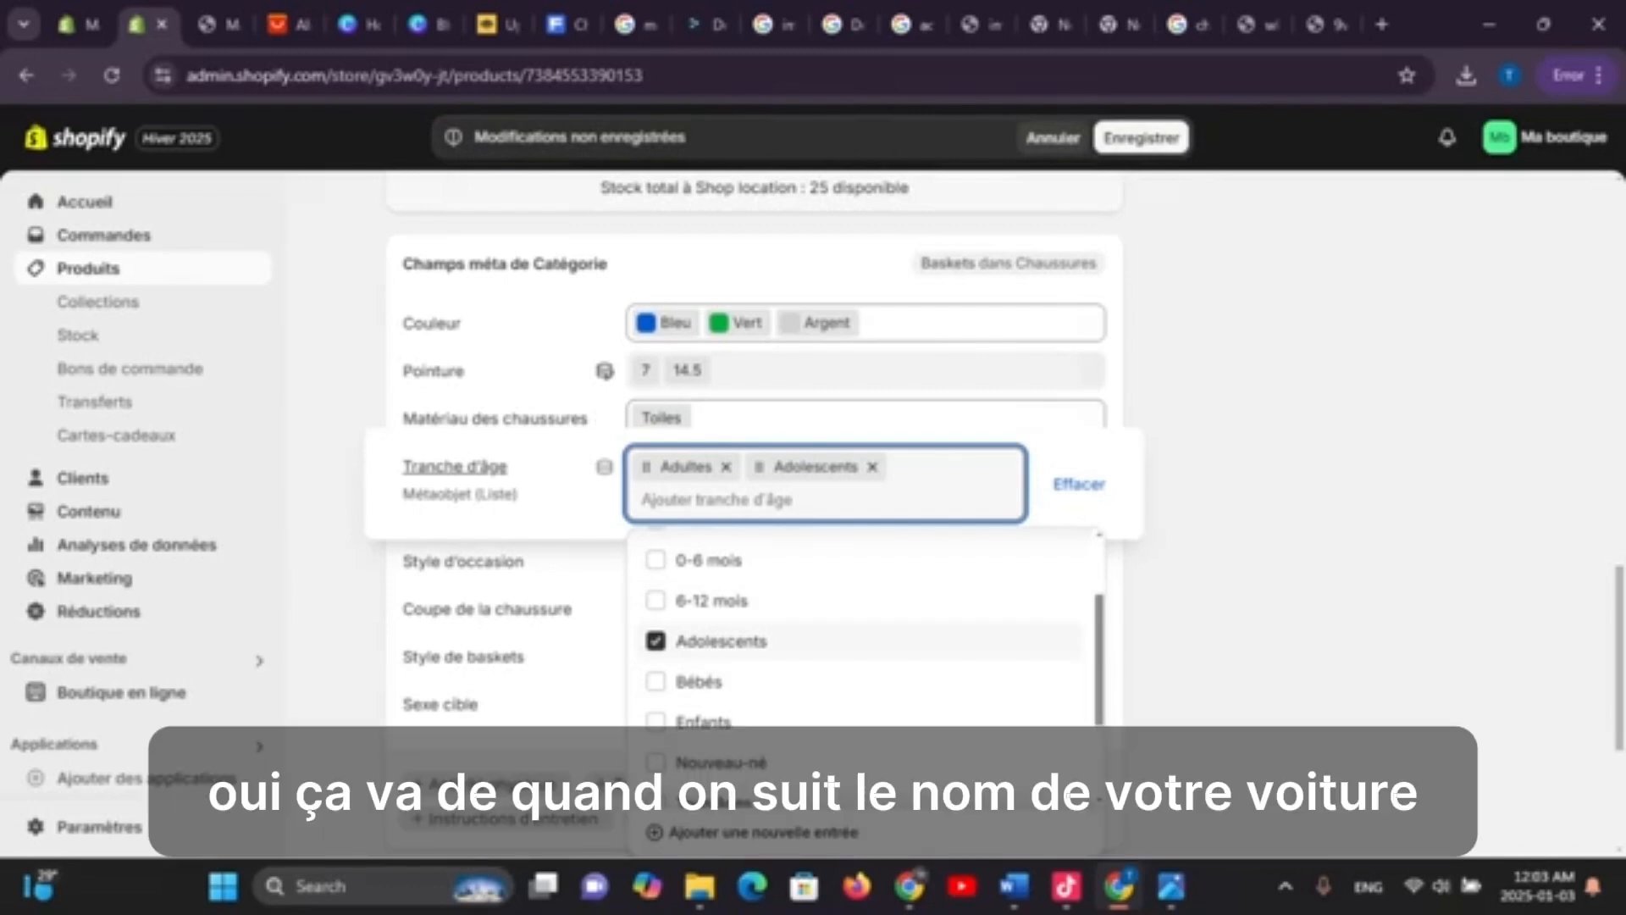
scroll(864, 669, down, 2)
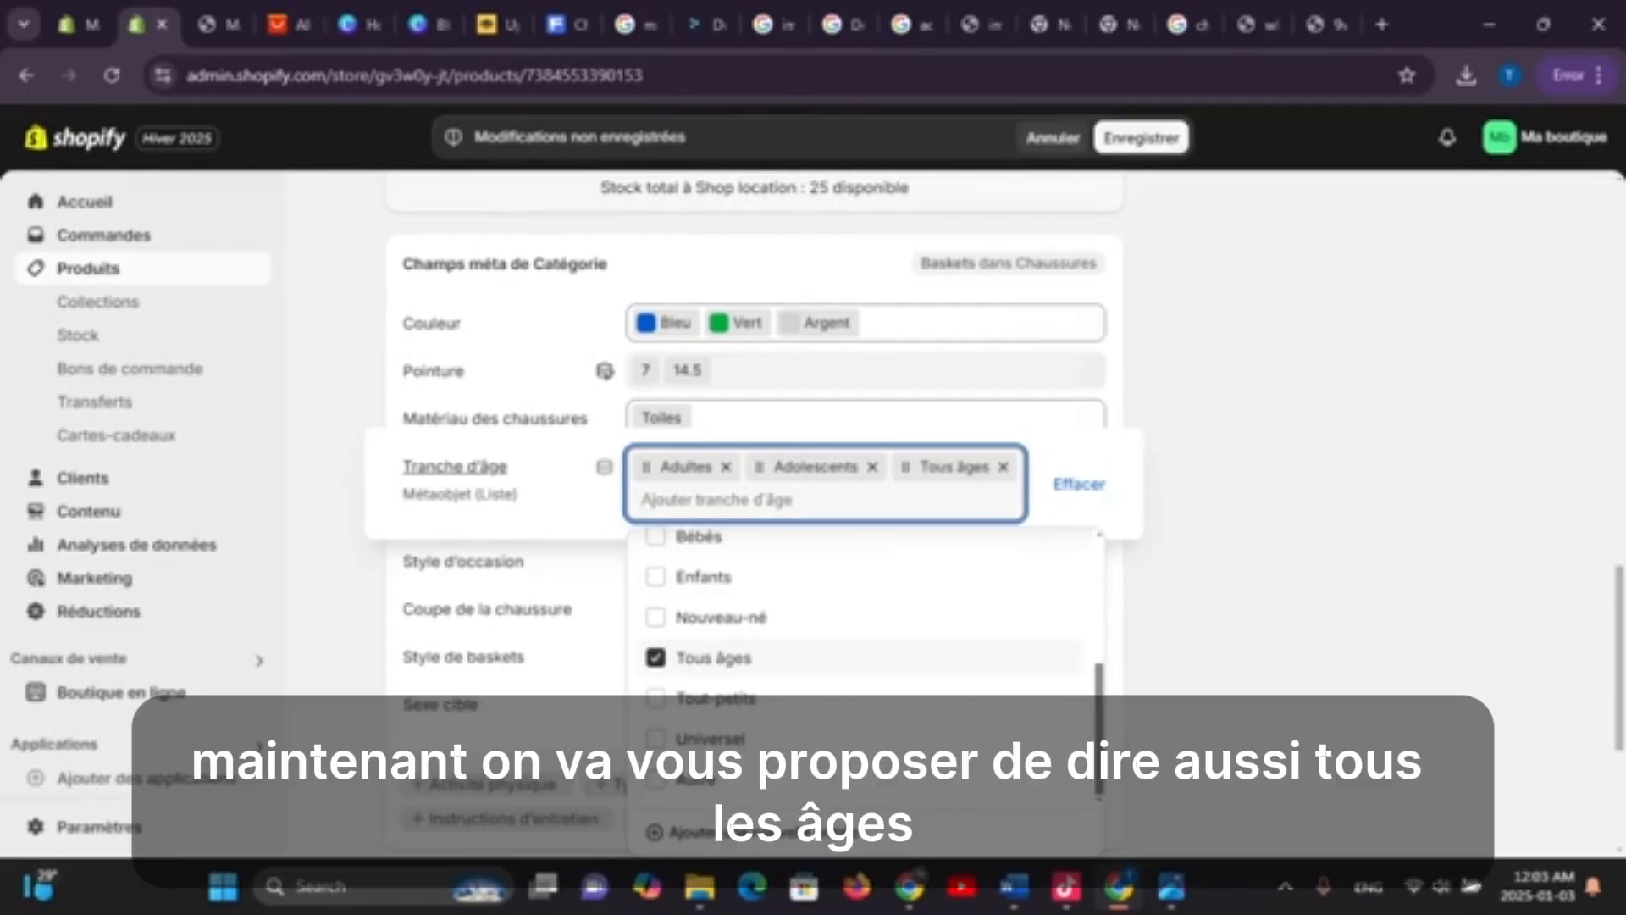
click(1141, 138)
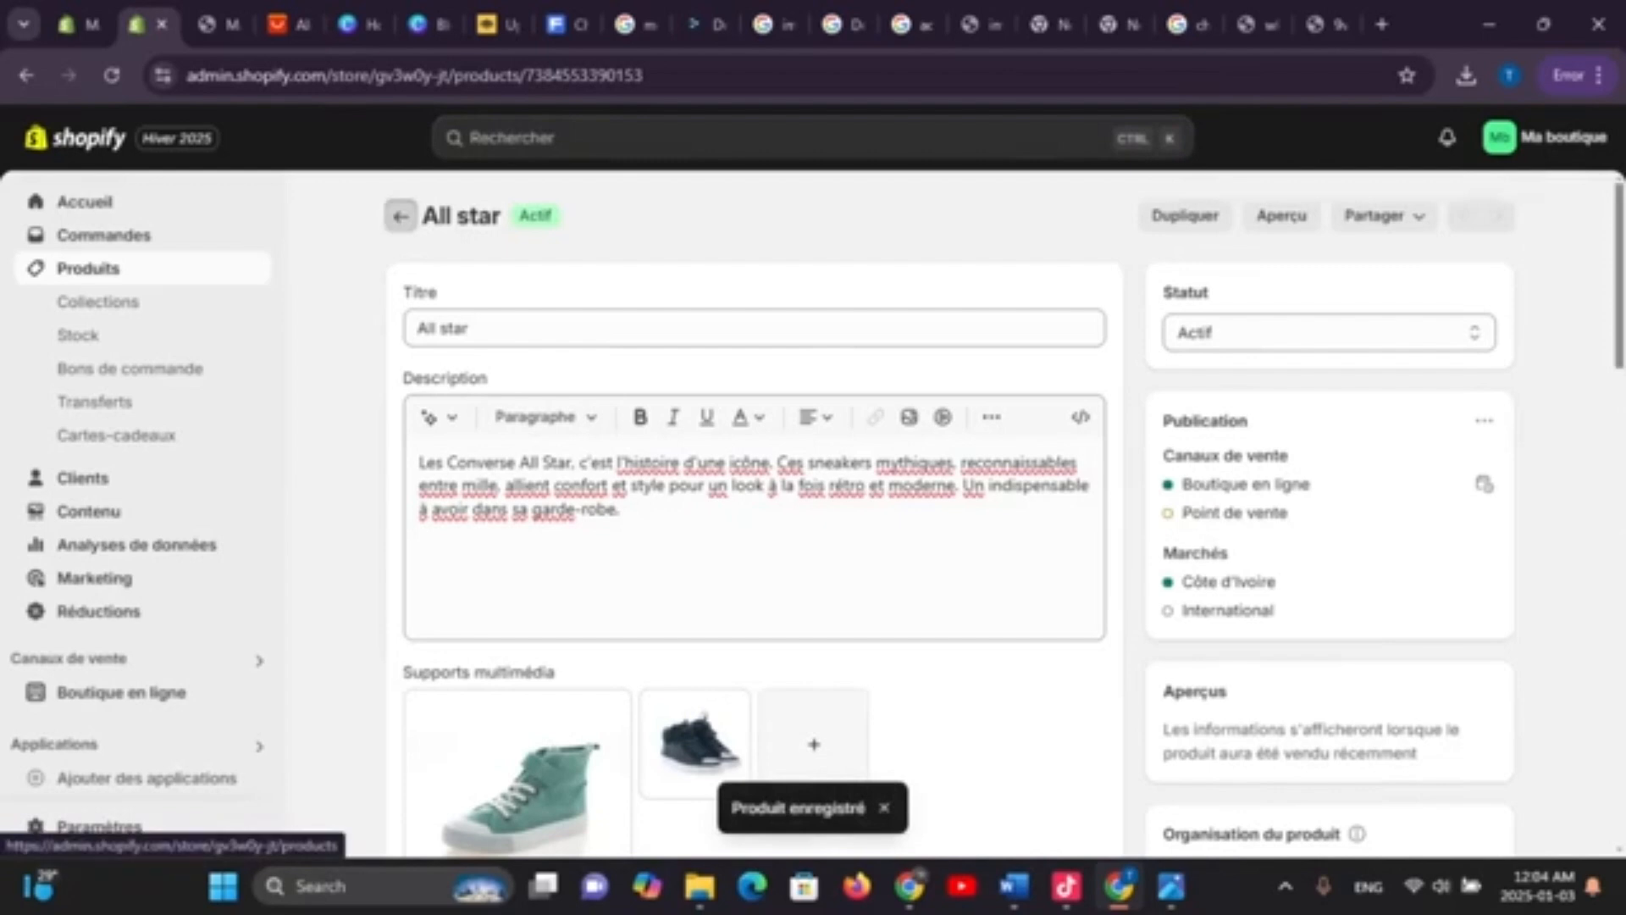
Leave the All star product for the Produits list and scroll down through it
click(400, 215)
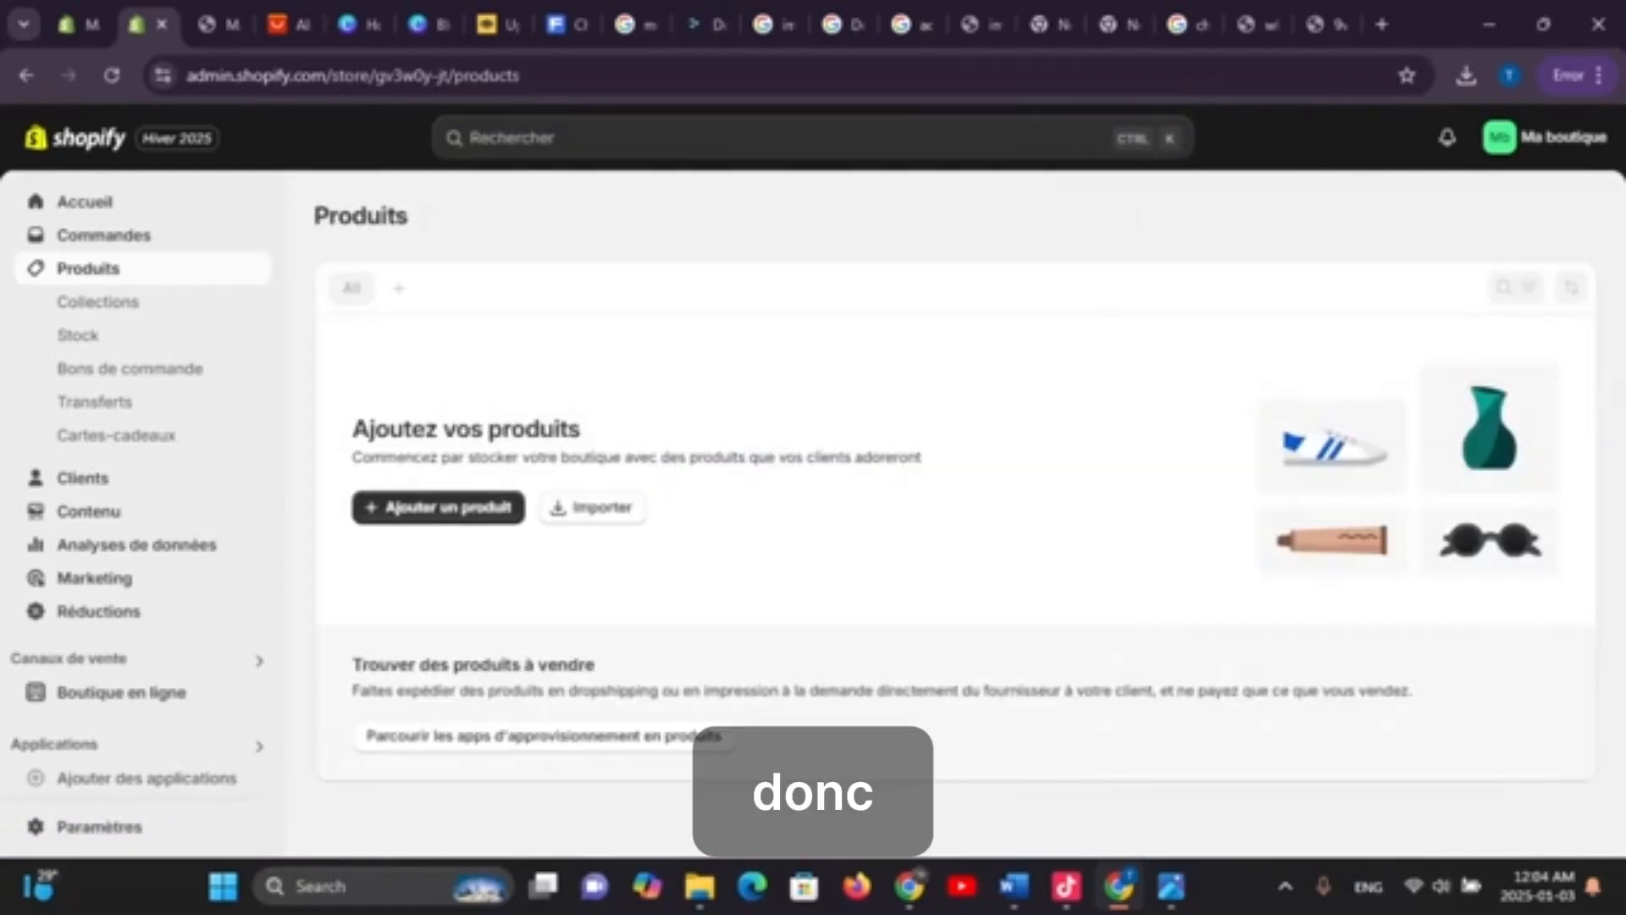
scroll(144, 508, down, 1)
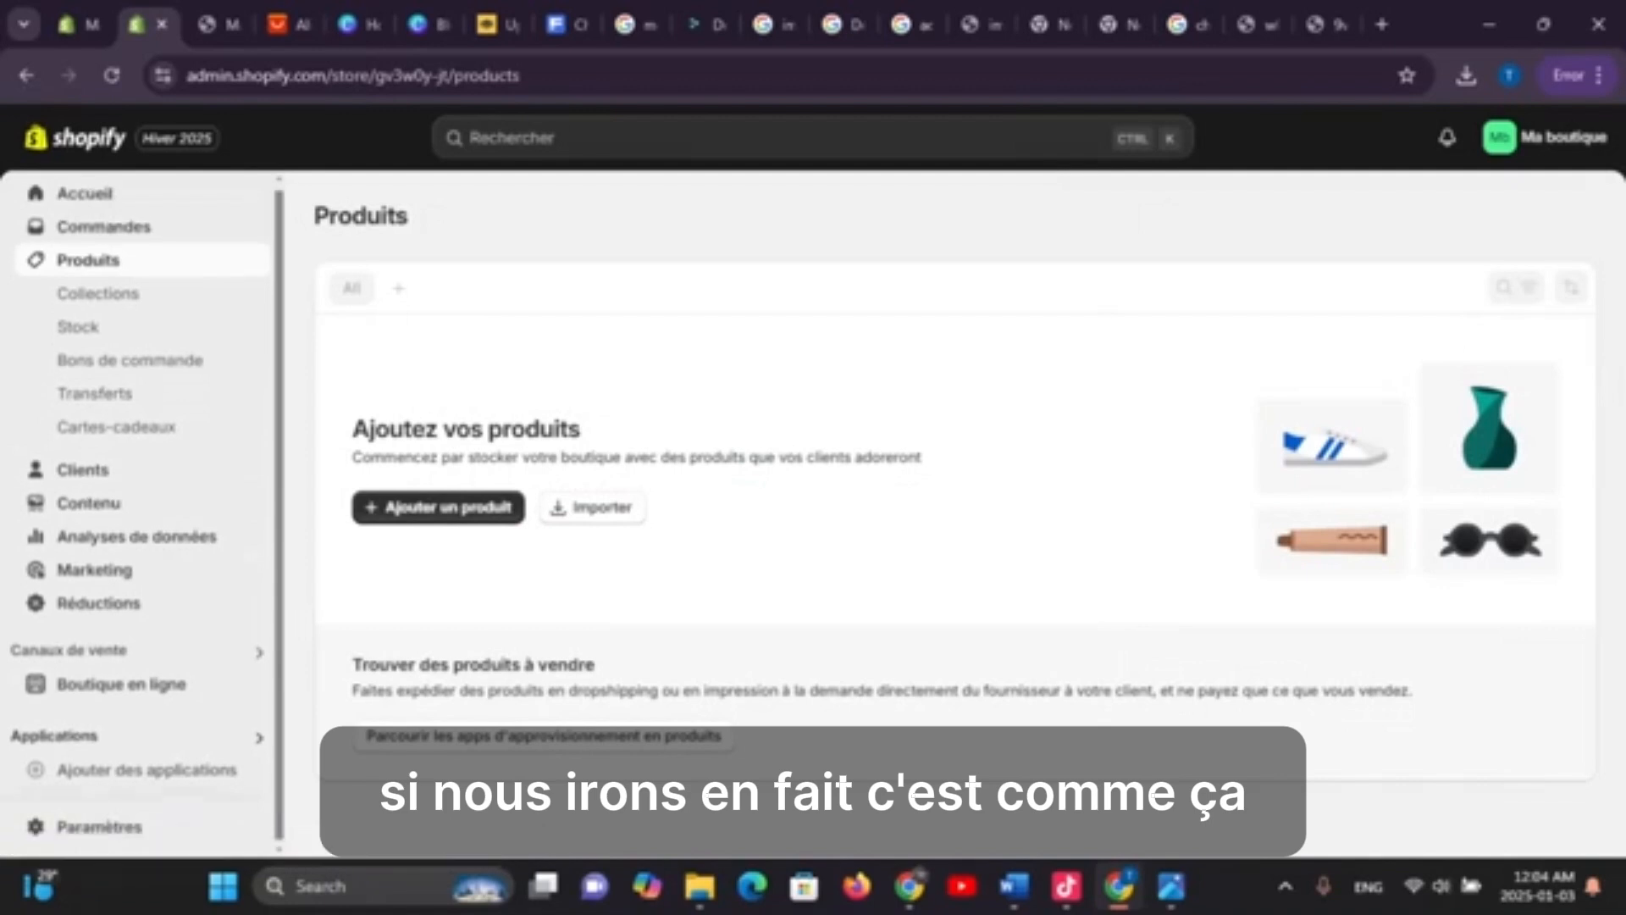
scroll(127, 356, down, 1)
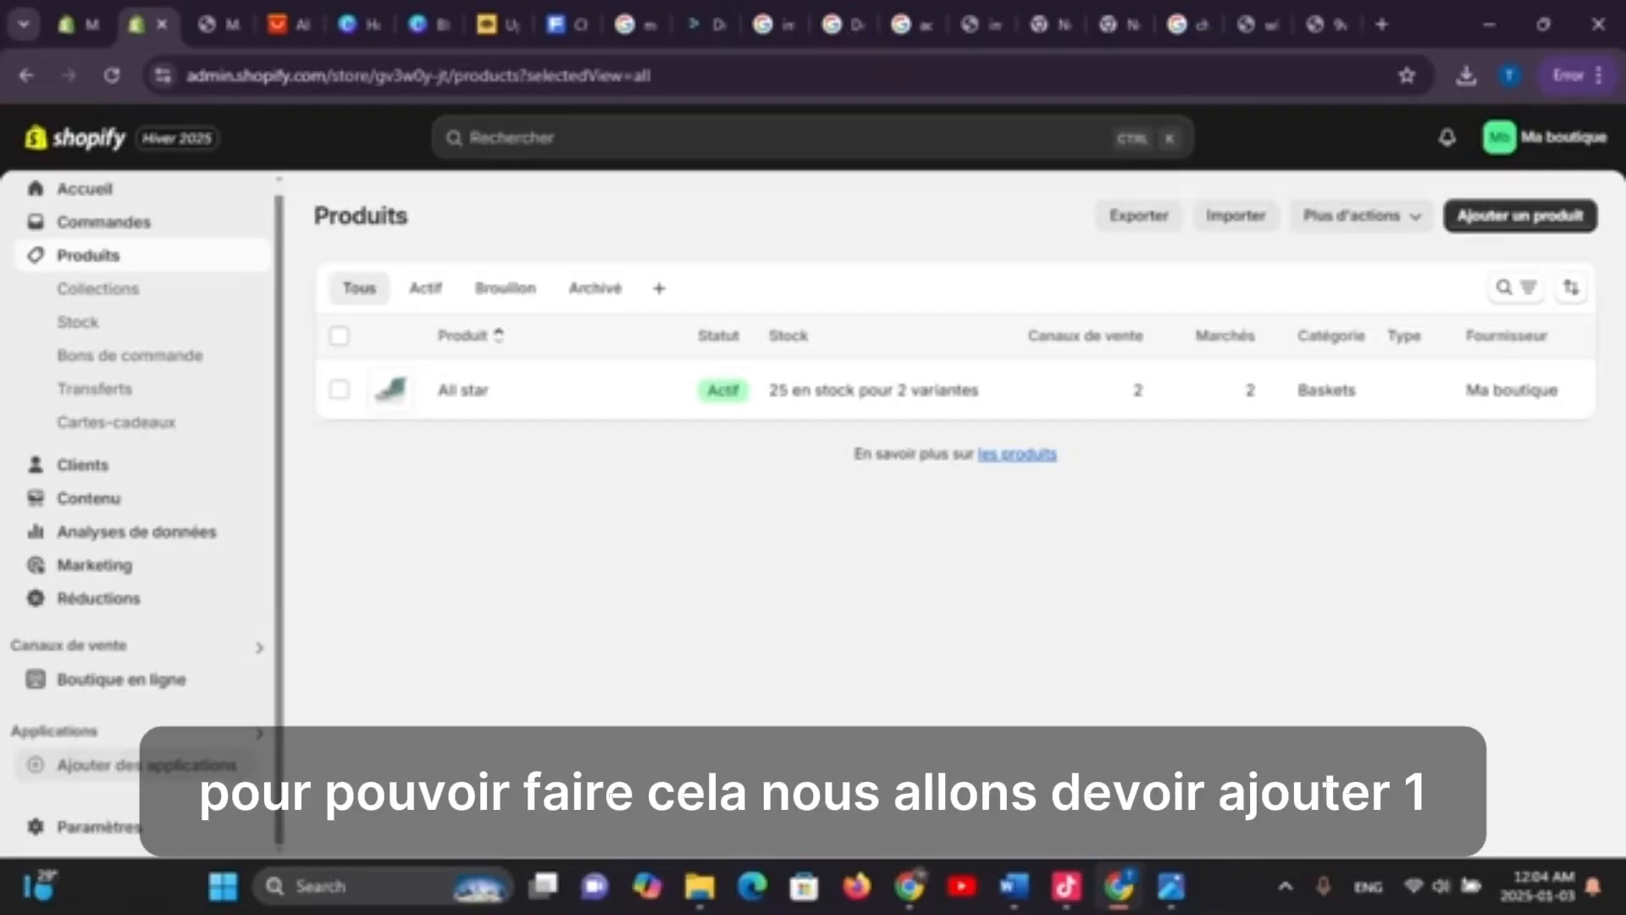
Open the Shopify App Store from the store's recommended apps section
click(146, 765)
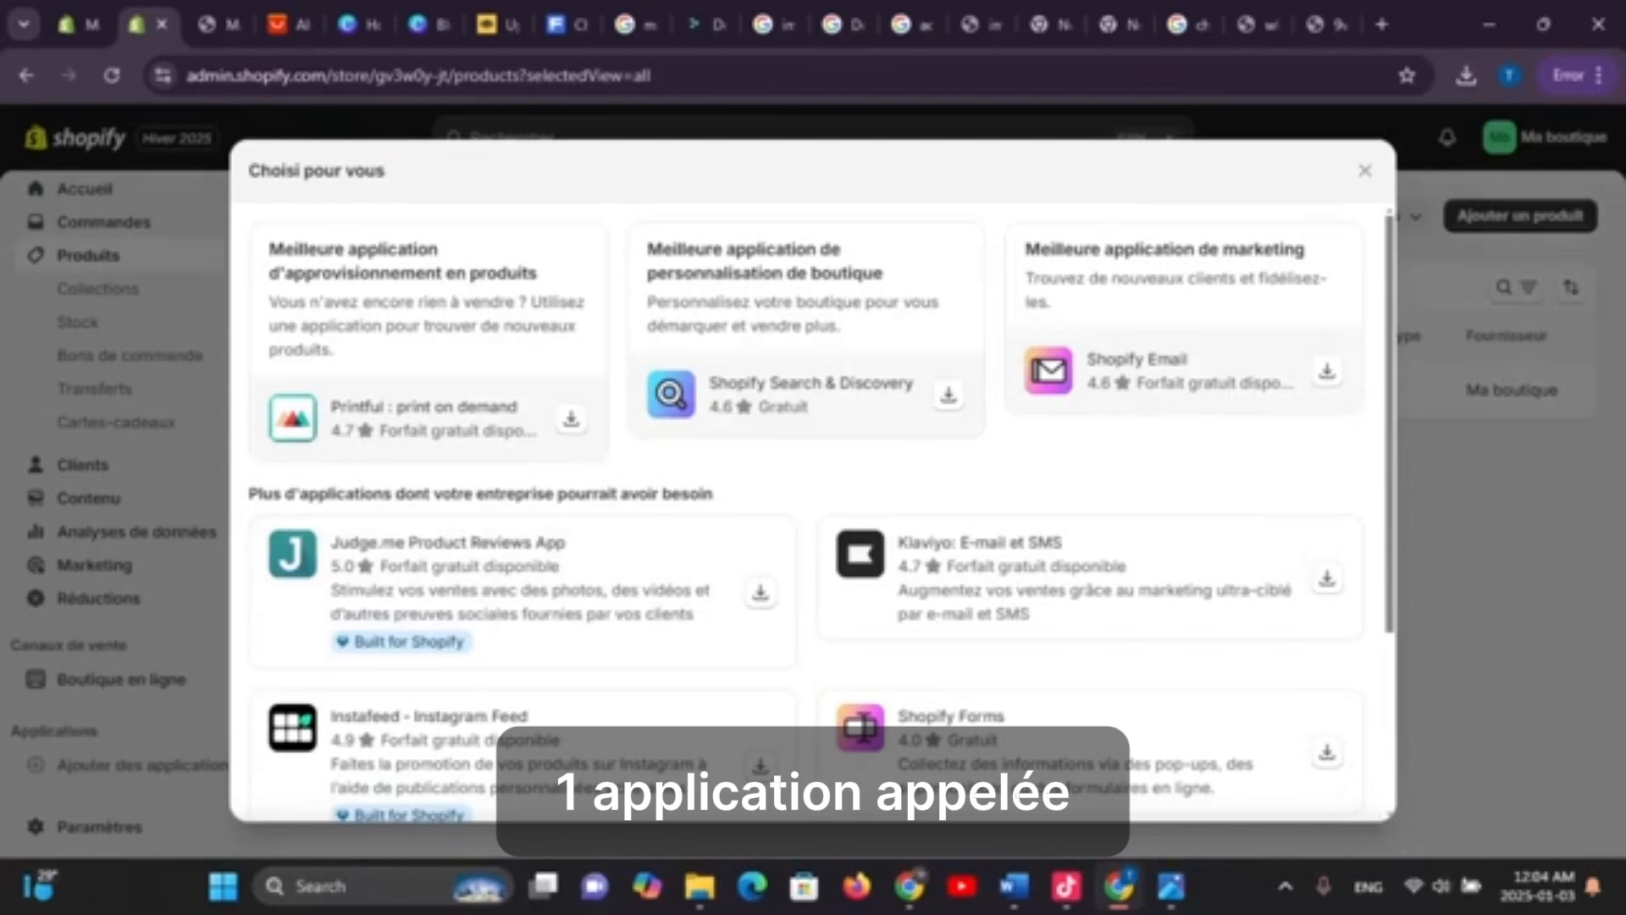
scroll(809, 508, down, 2)
scroll(809, 508, down, 1)
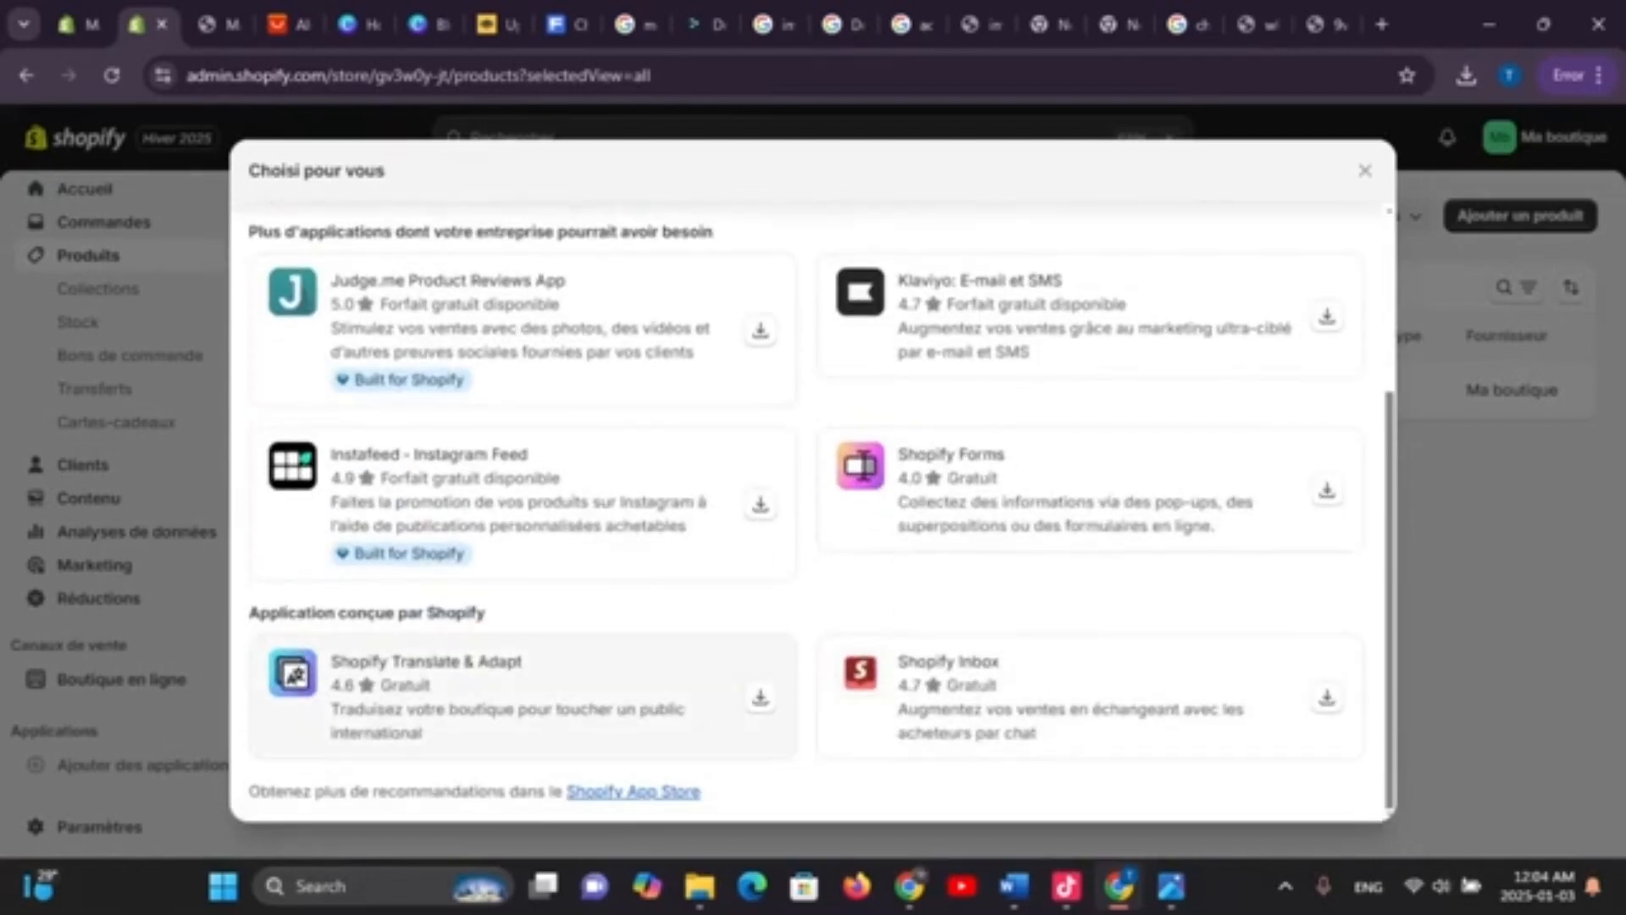
click(634, 792)
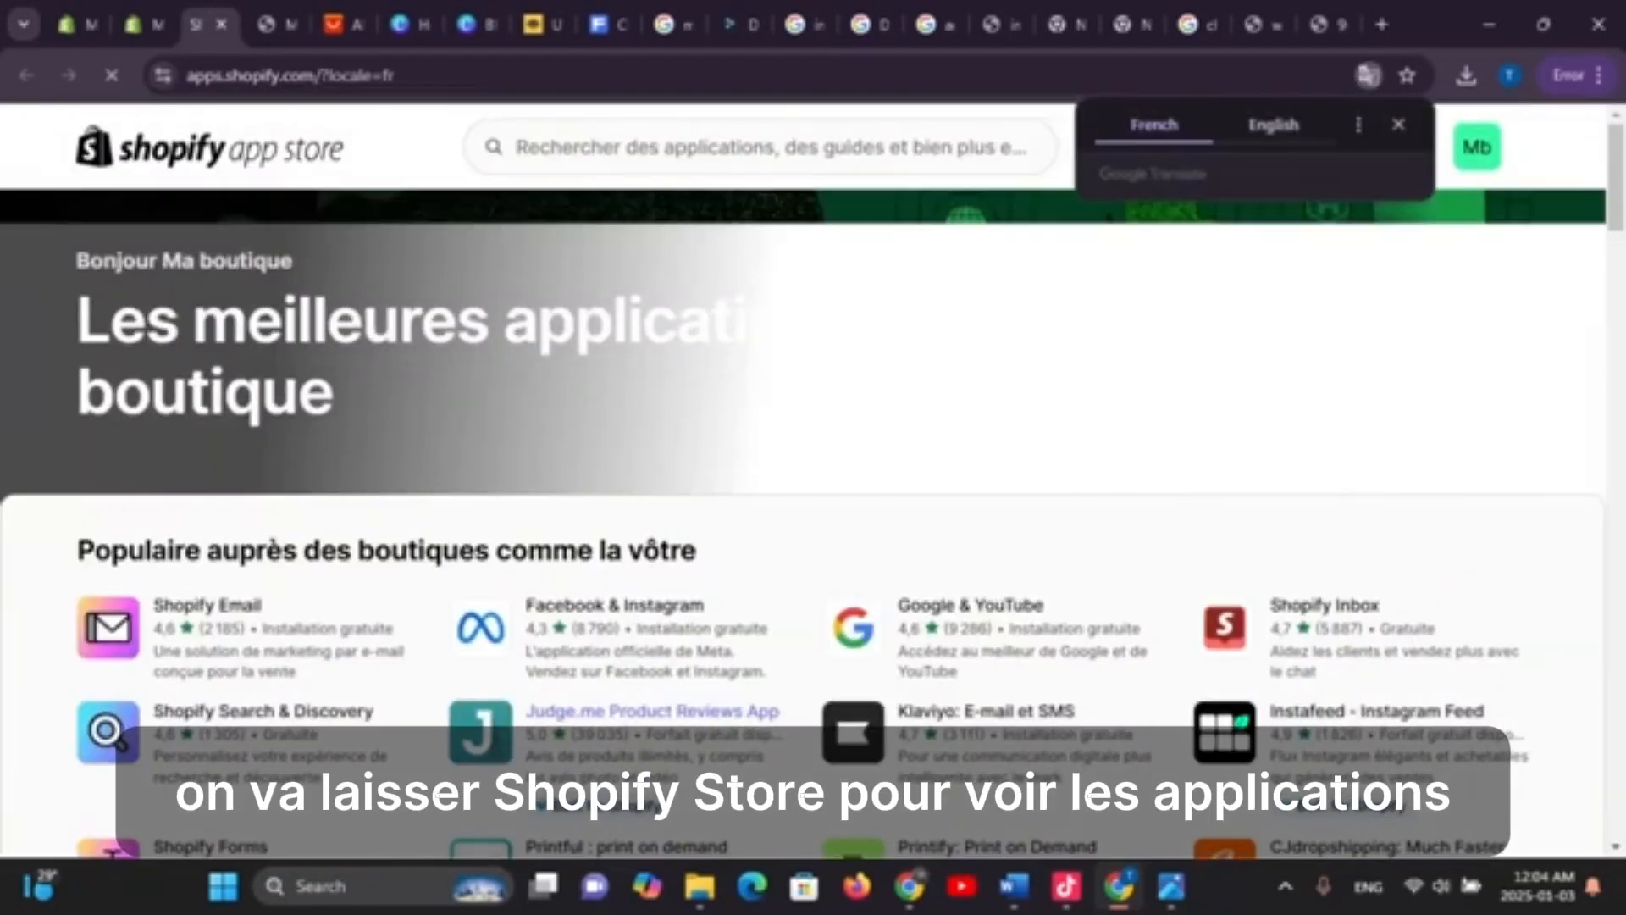
Search the App Store for desers, start installing DSers-AliExpress Dropshipping, and return to the results
click(711, 148)
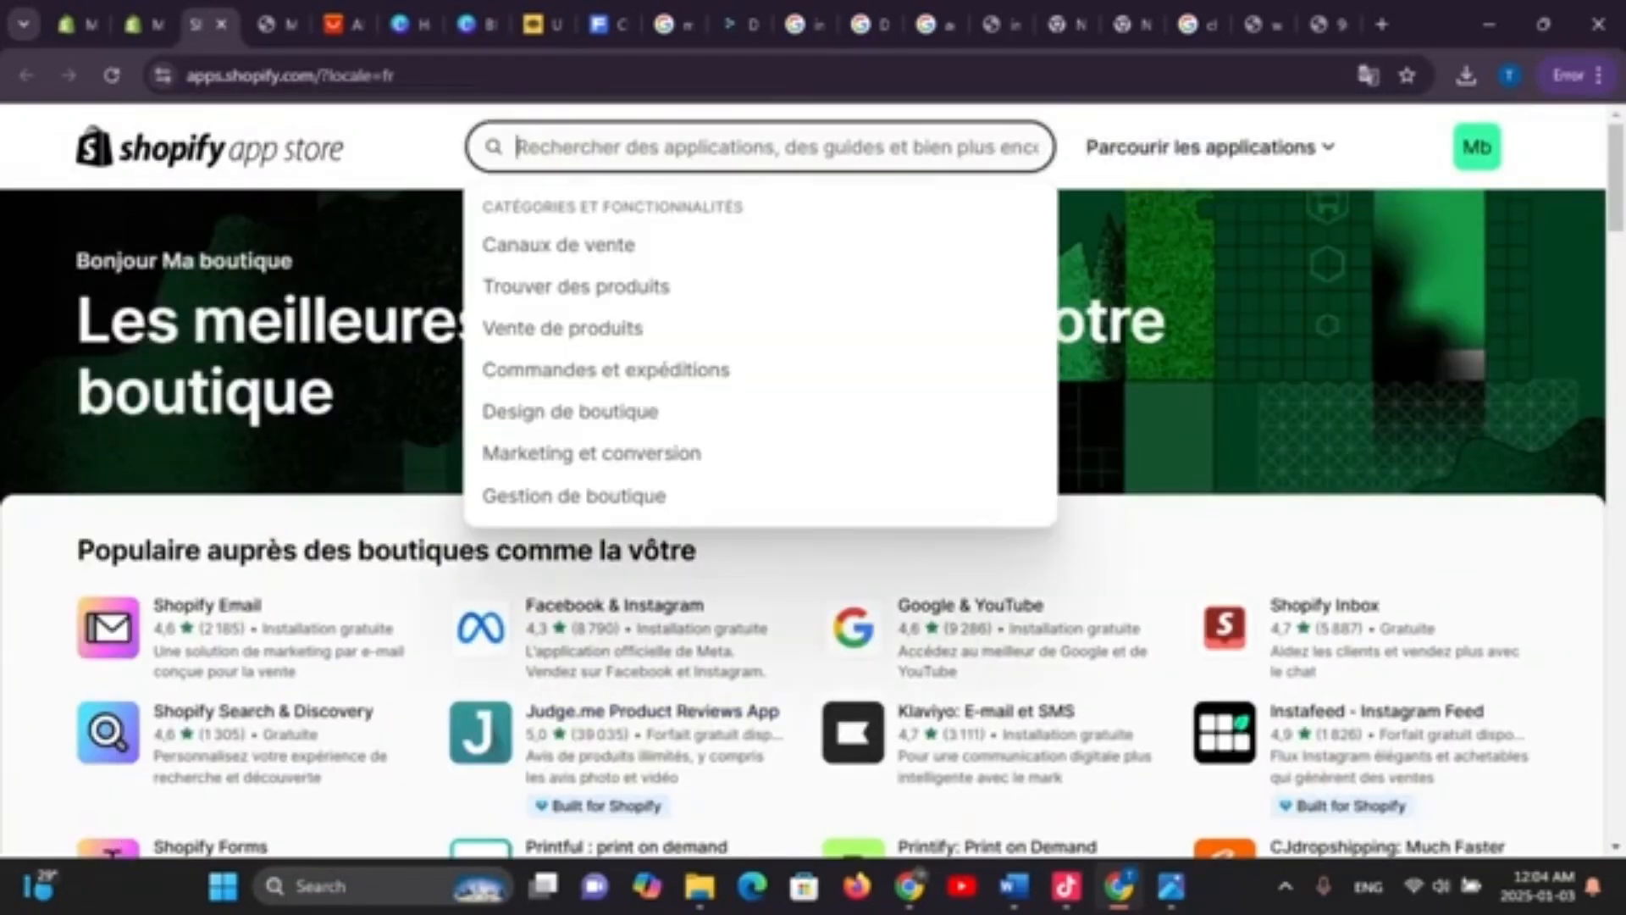
text(dess)
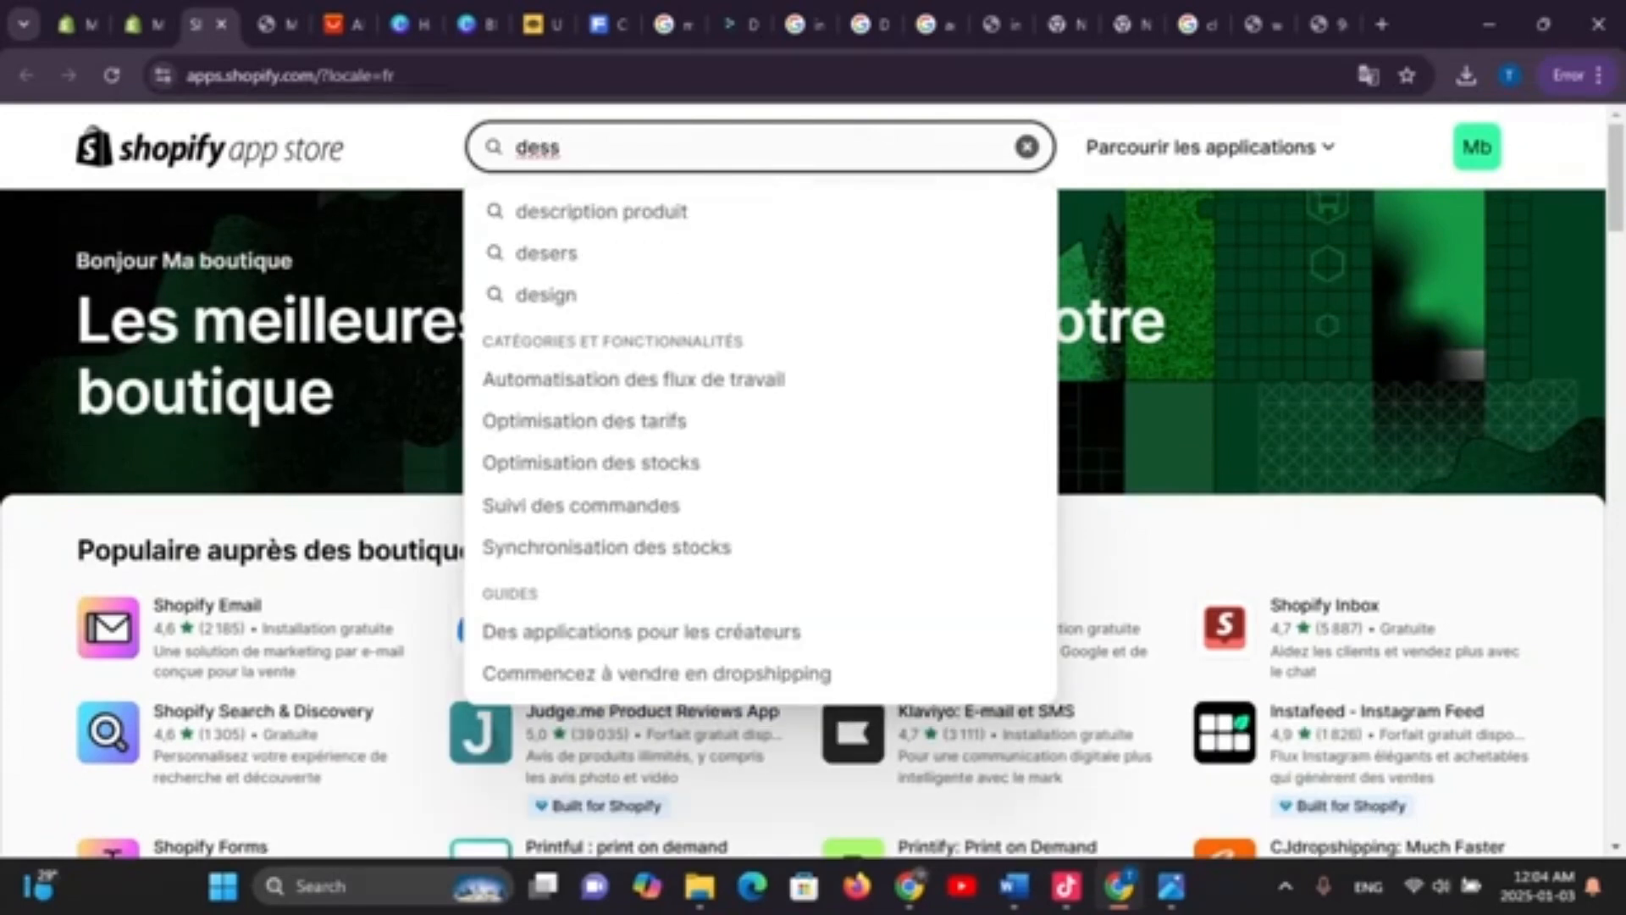
click(547, 253)
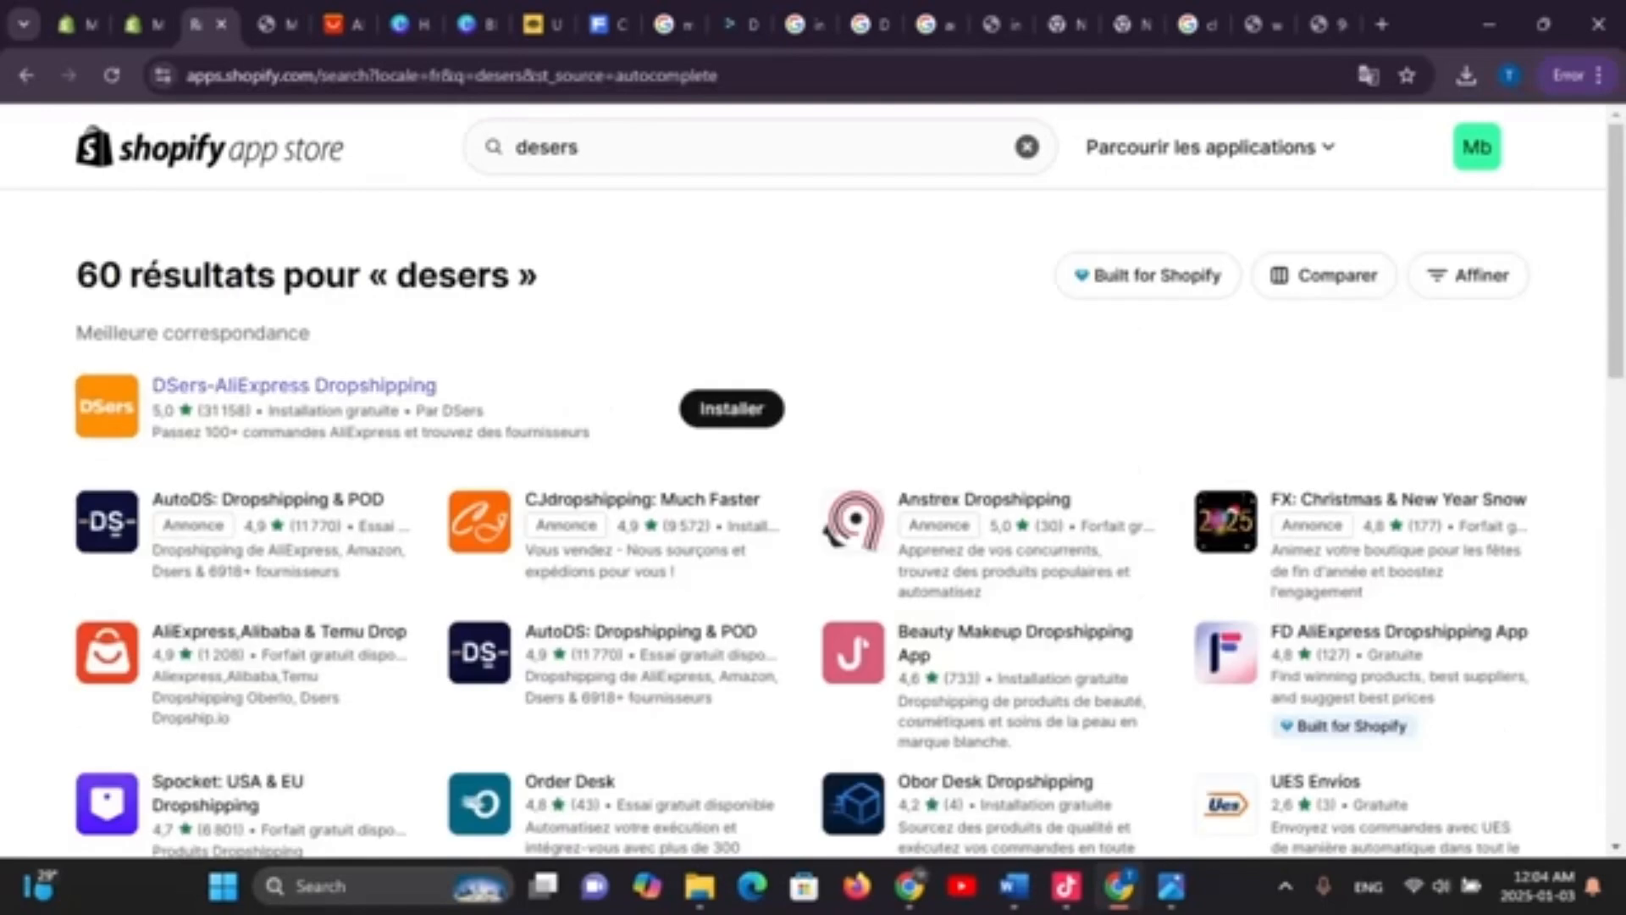
click(732, 410)
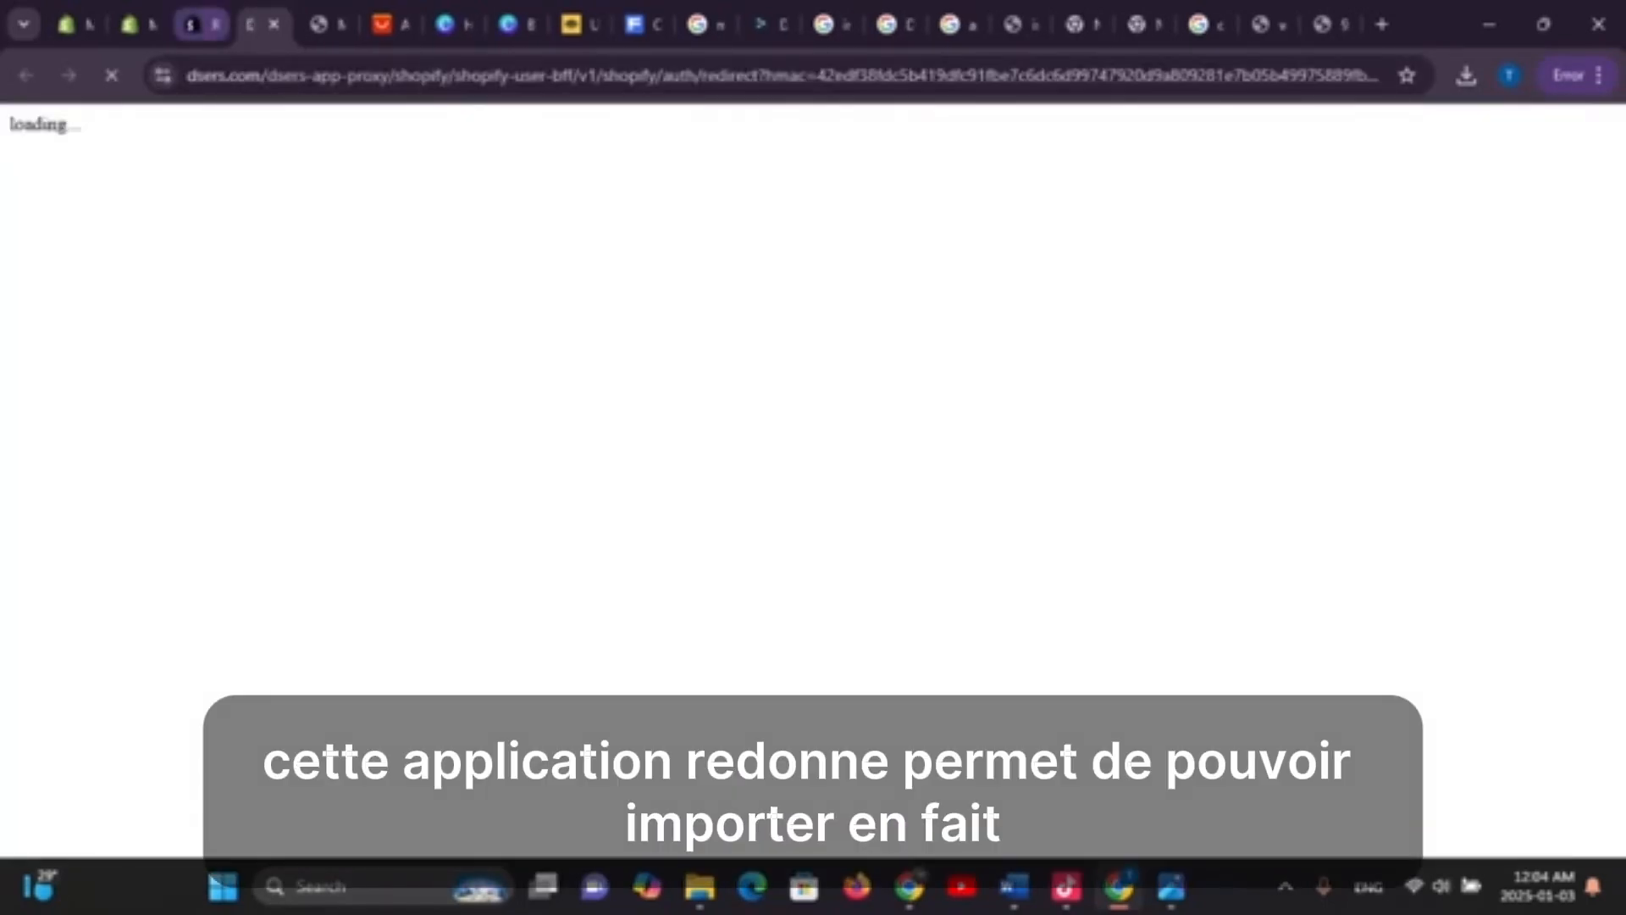
click(198, 25)
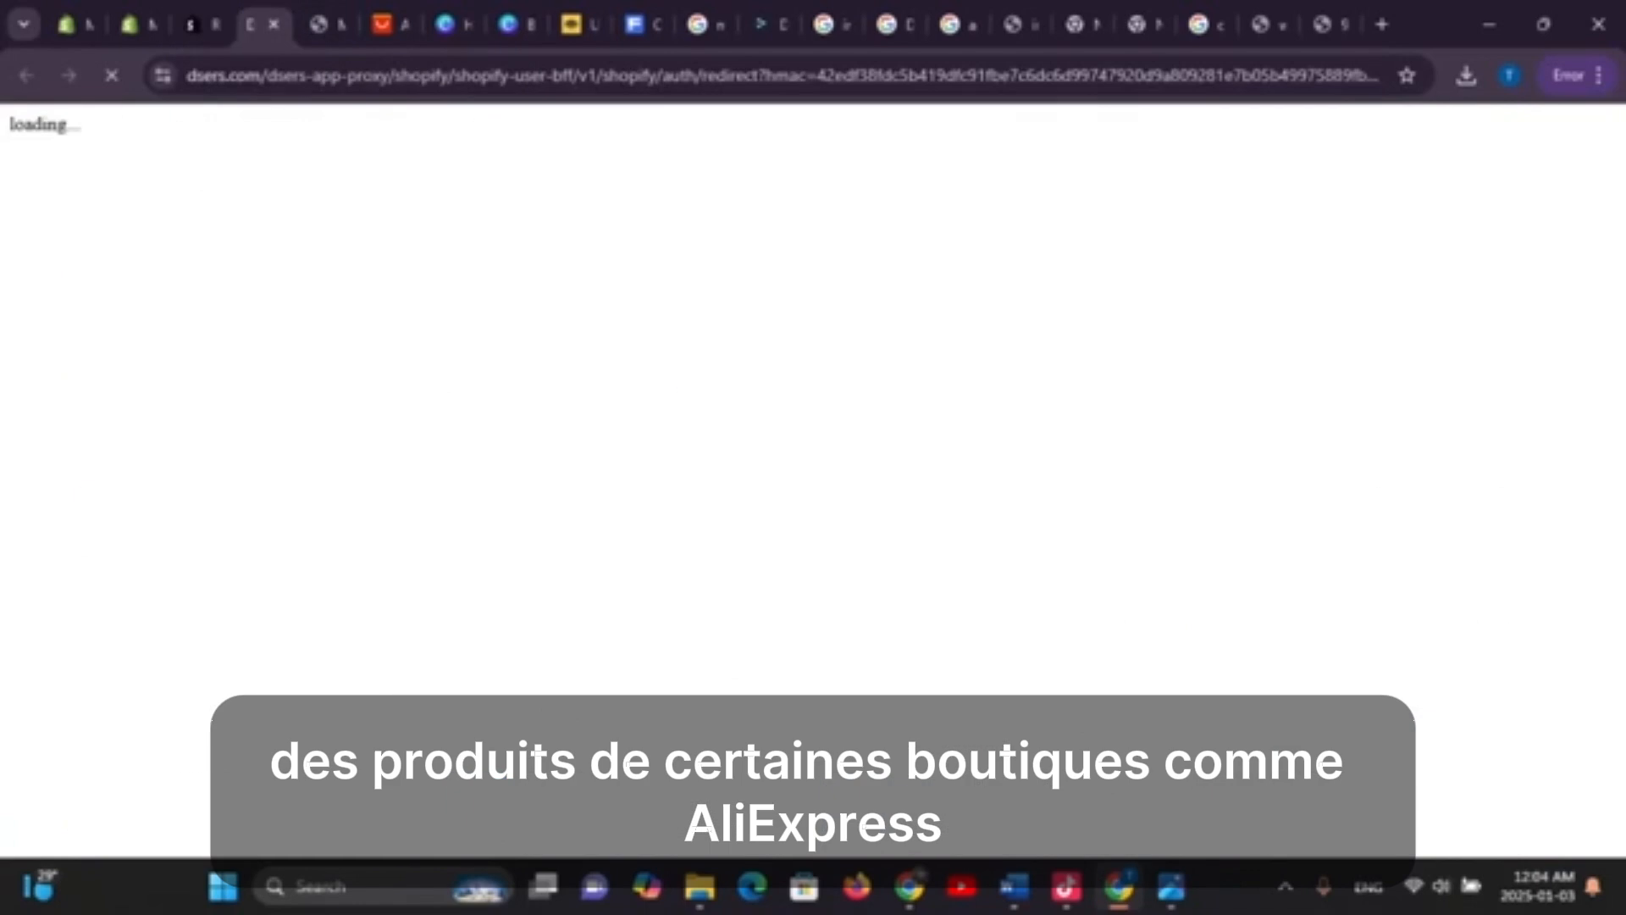
click(196, 25)
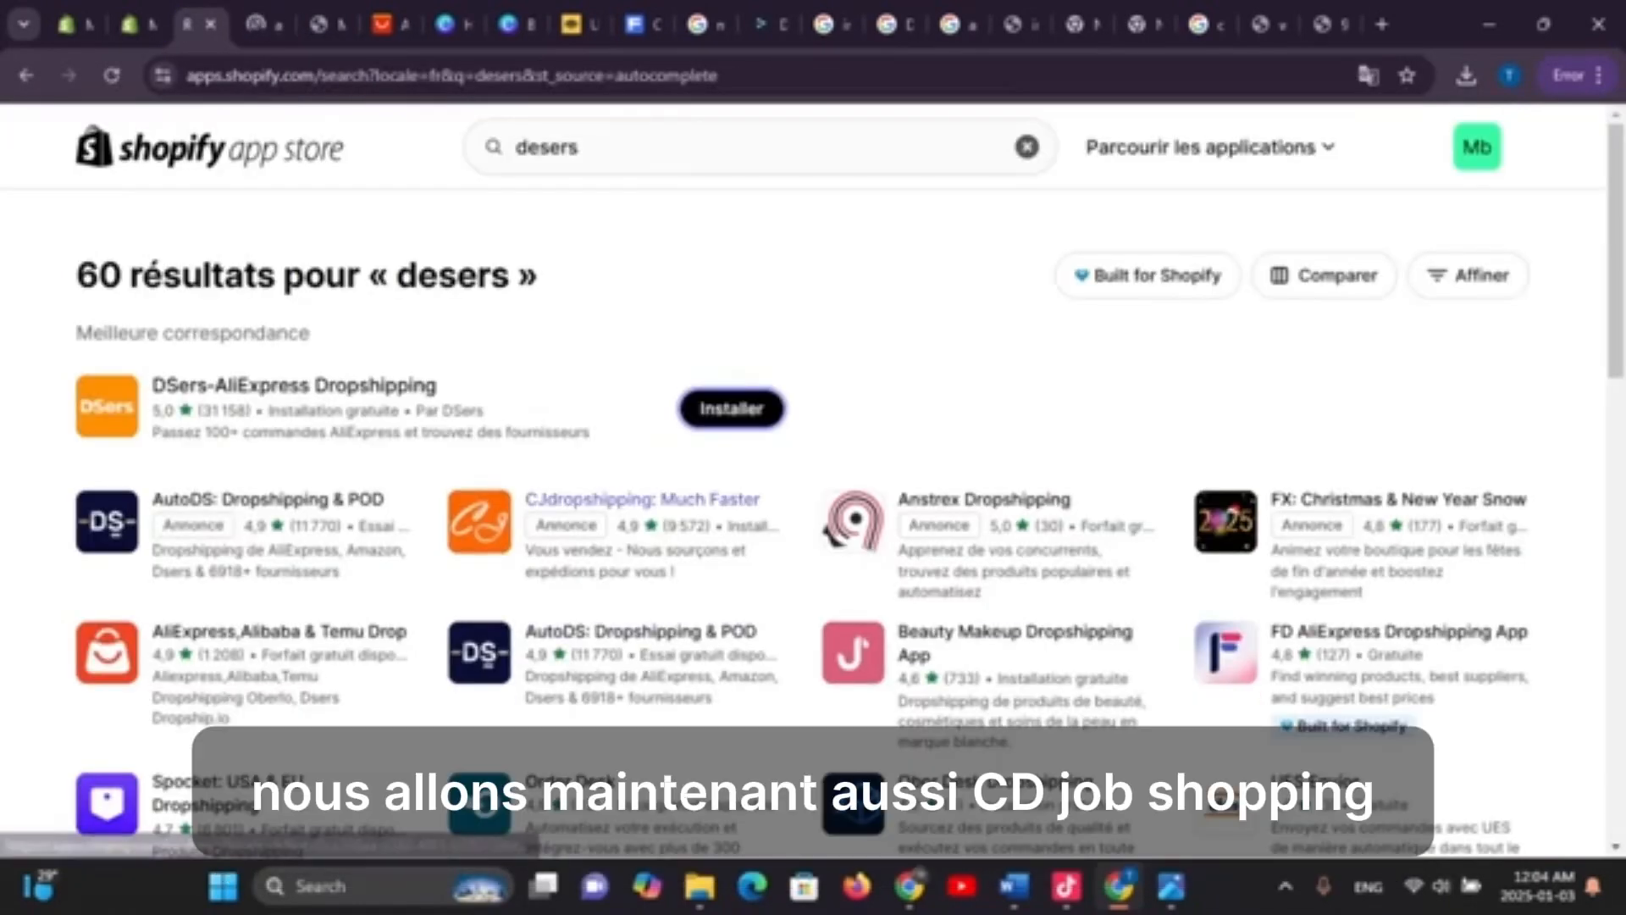
Install the CJdropshipping: Much Faster app and approve its store data access permissions
click(642, 499)
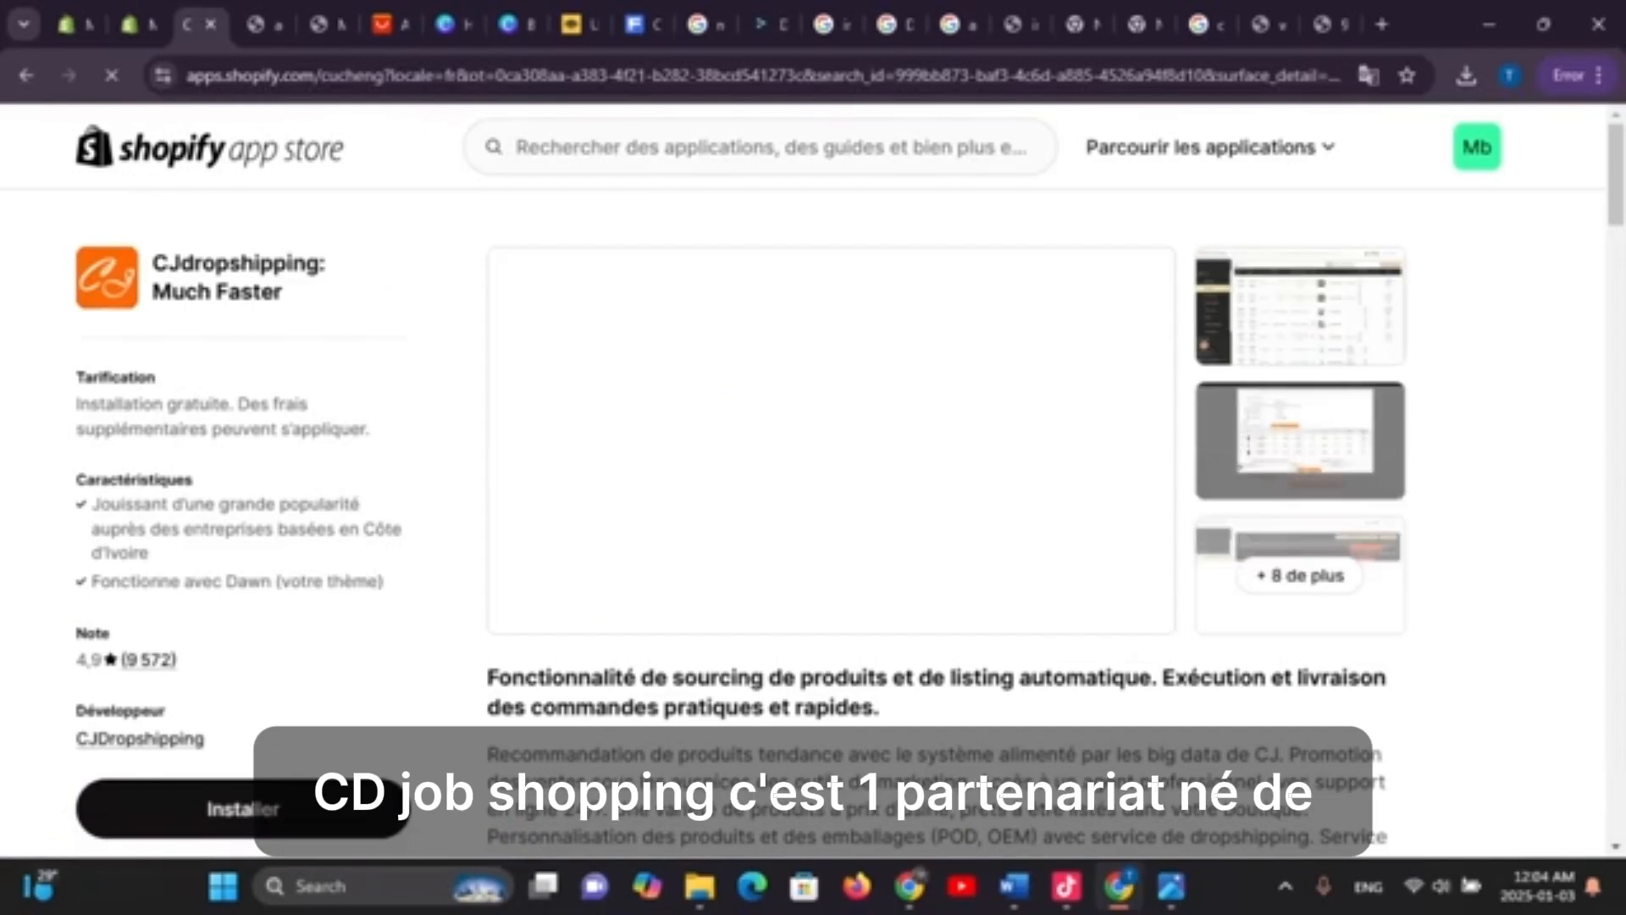
click(243, 809)
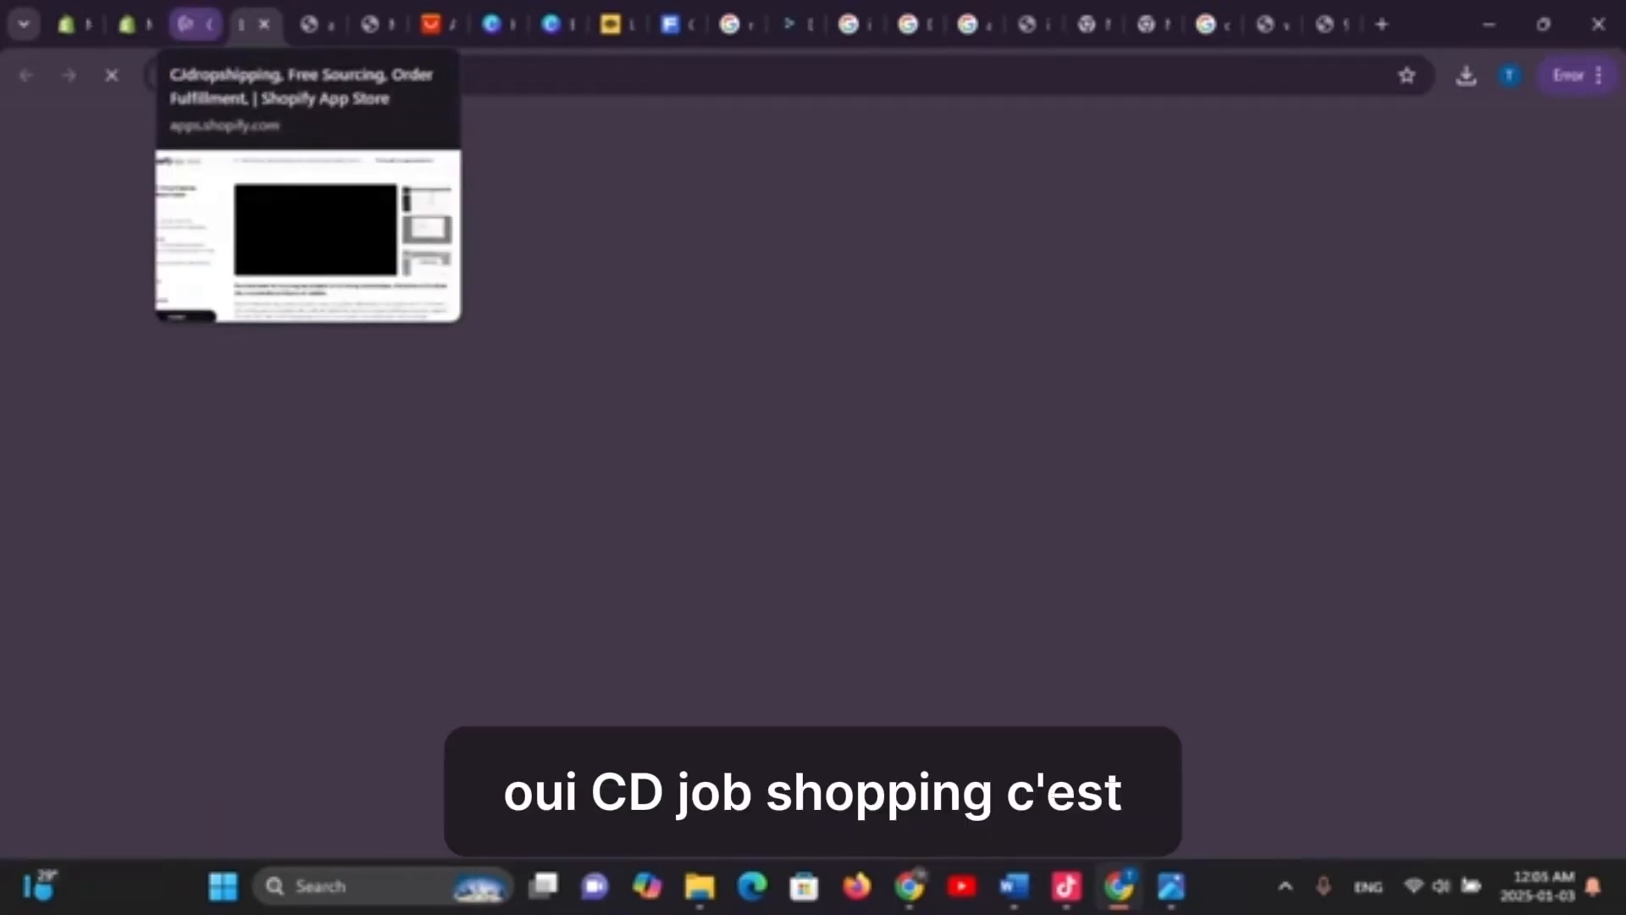
click(193, 24)
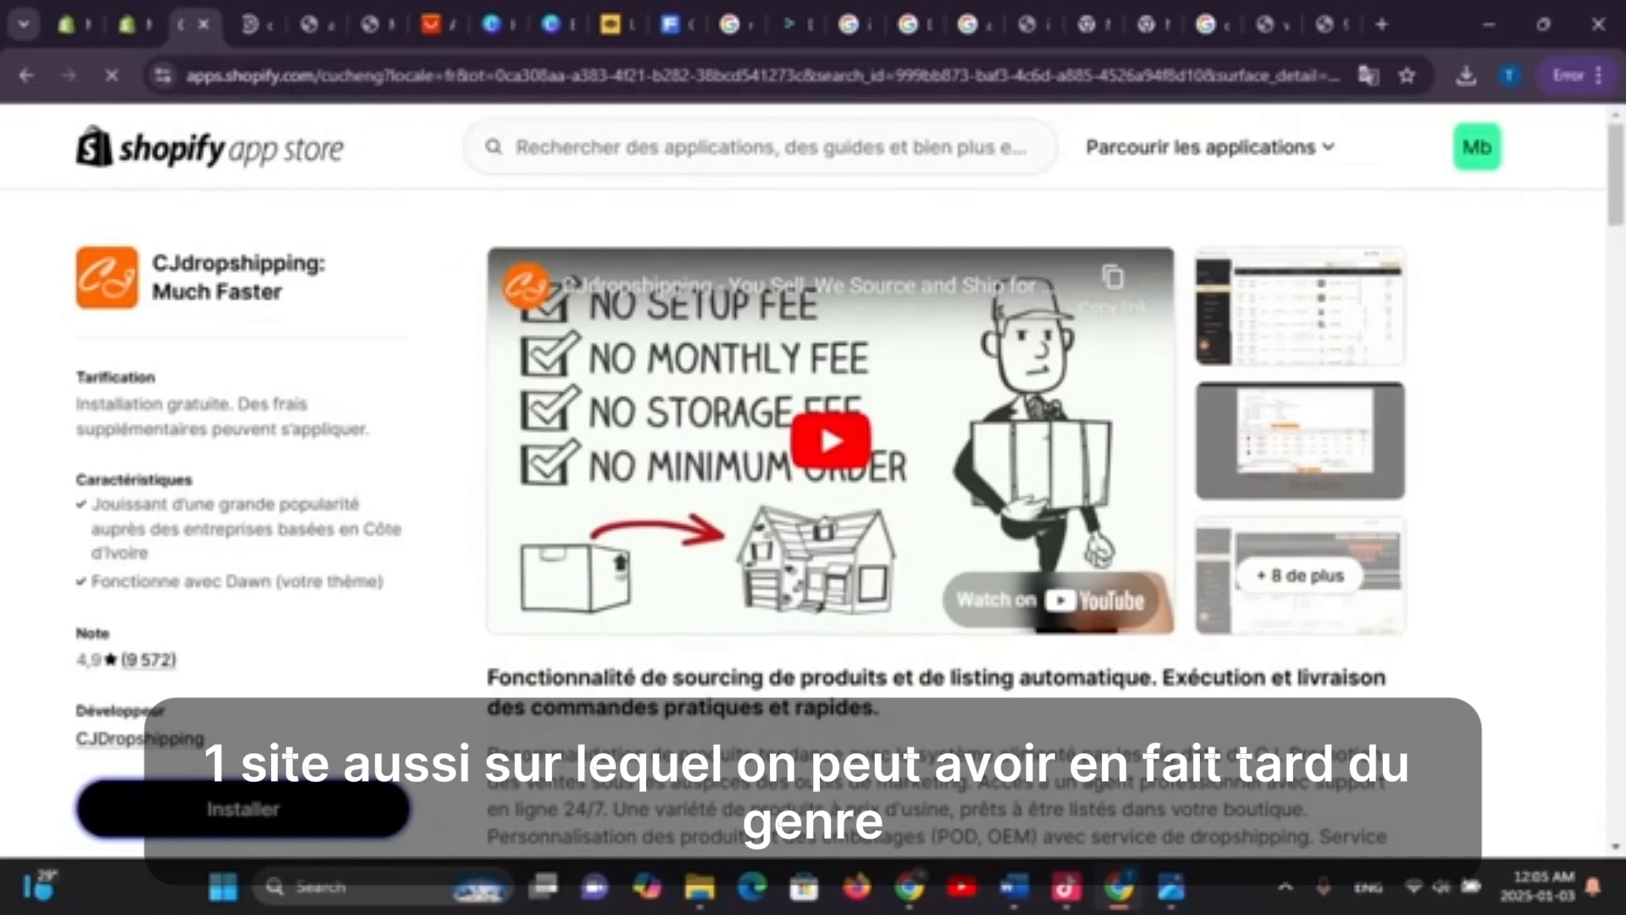
click(243, 809)
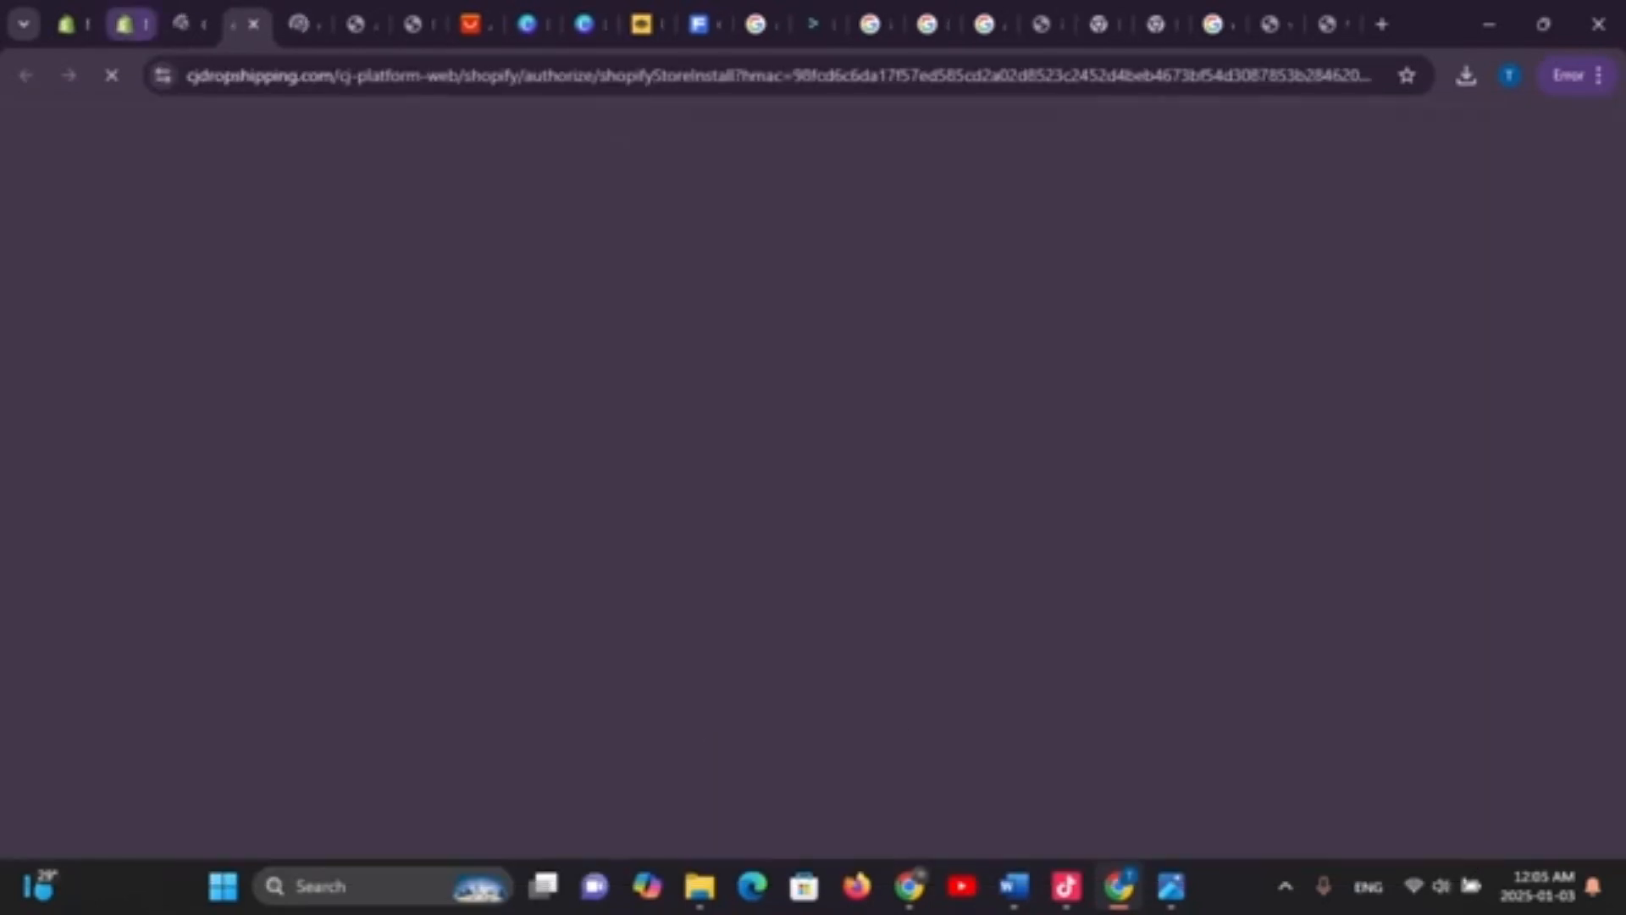
click(188, 24)
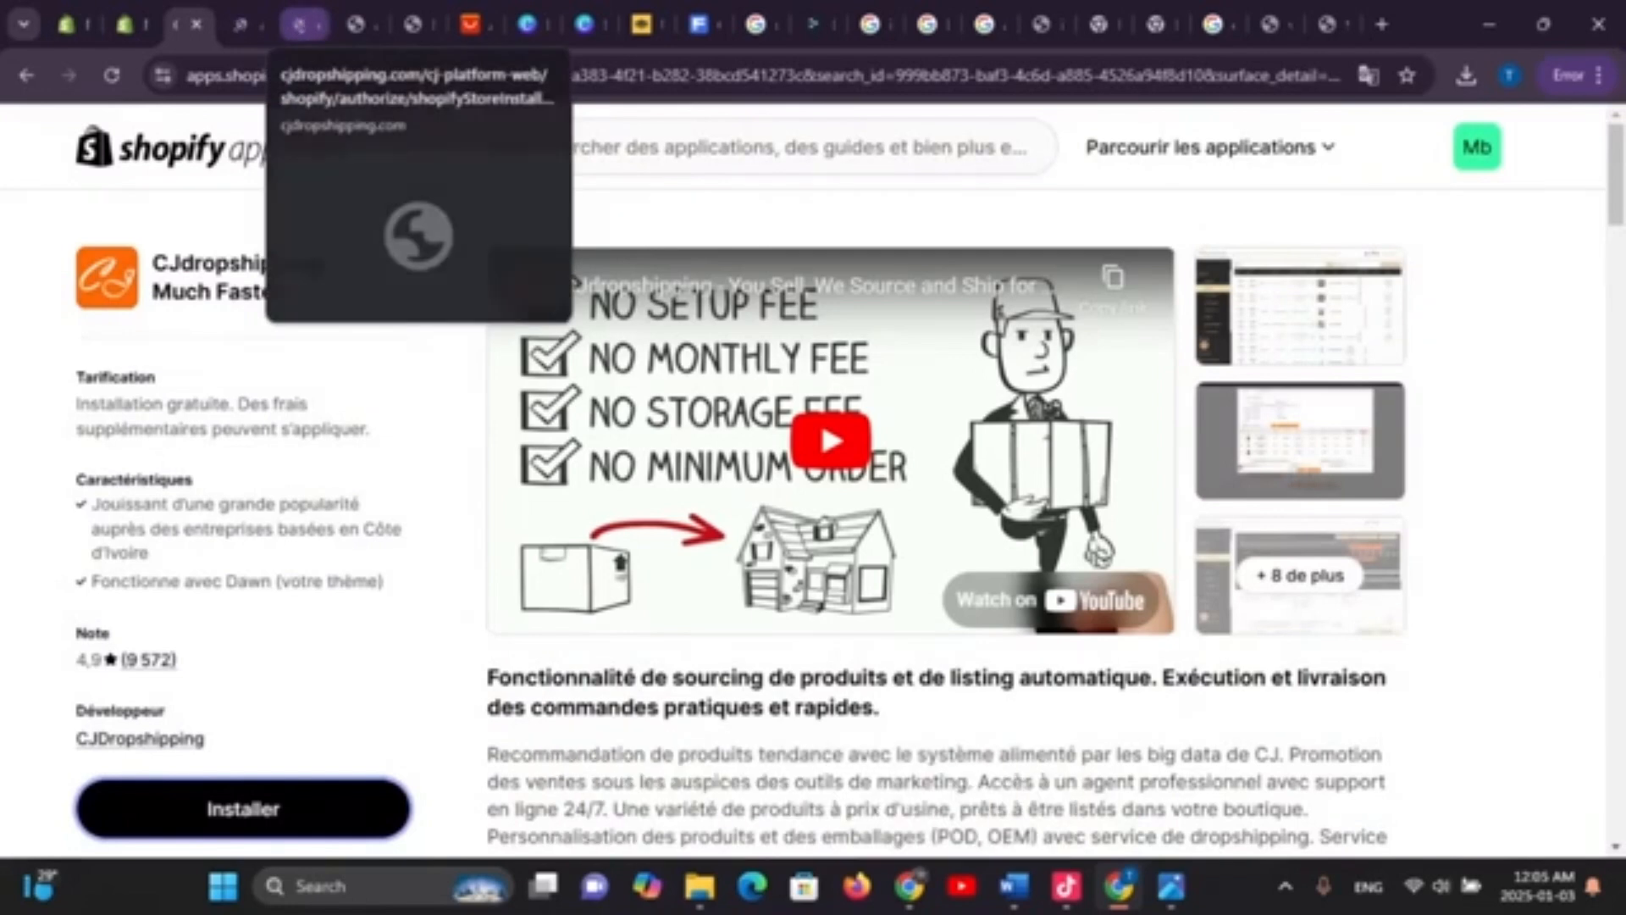
click(243, 809)
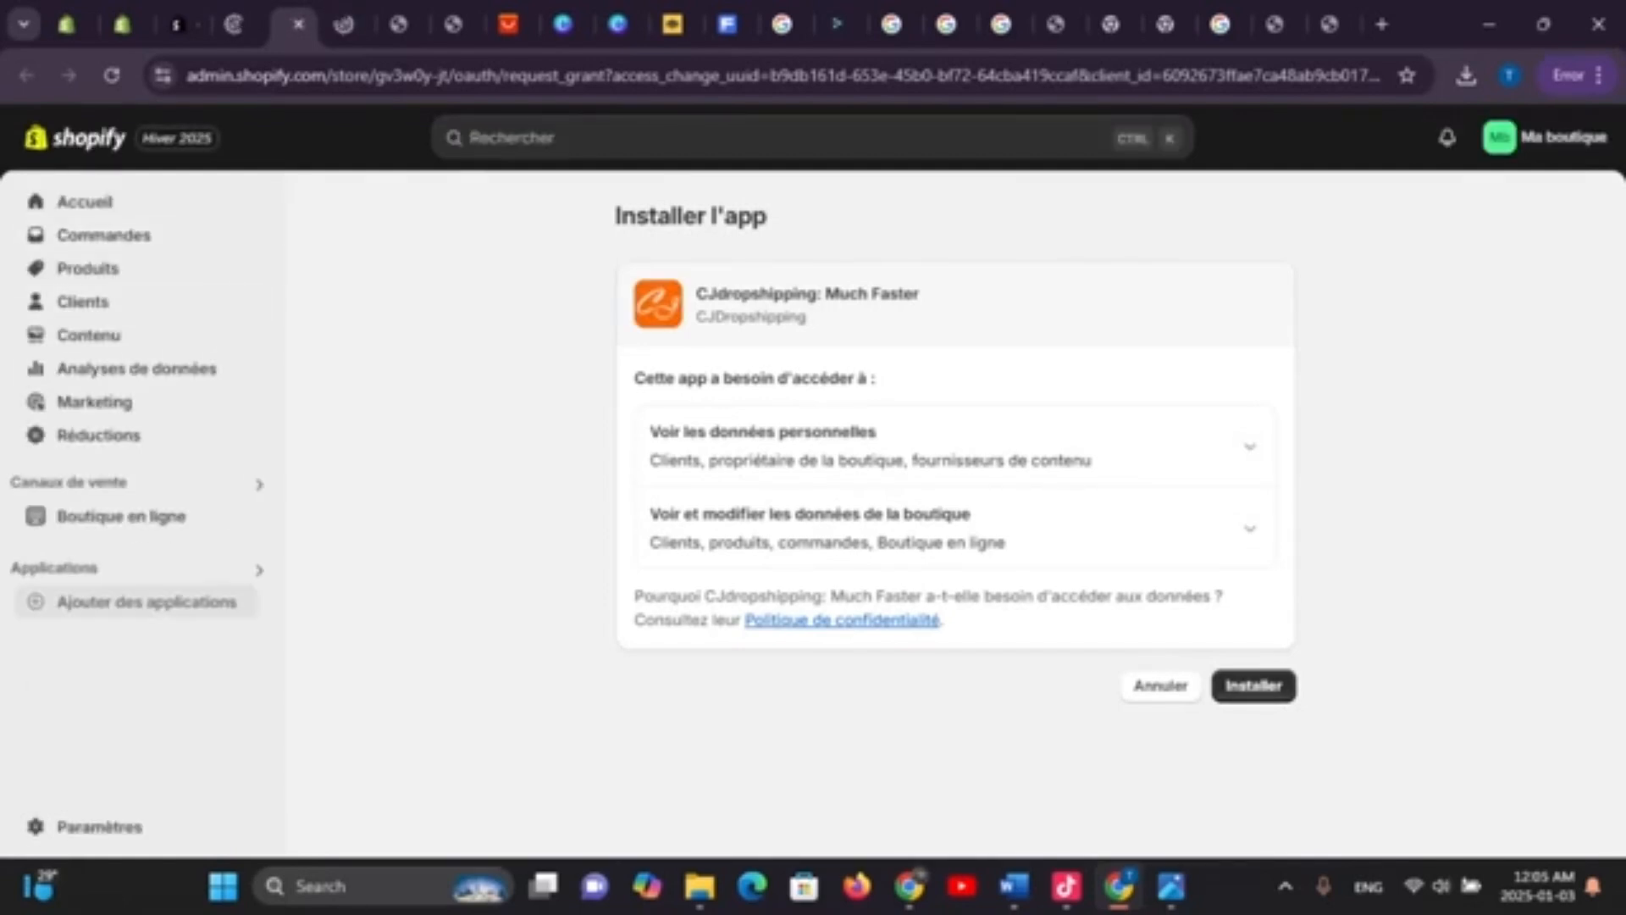
click(1253, 686)
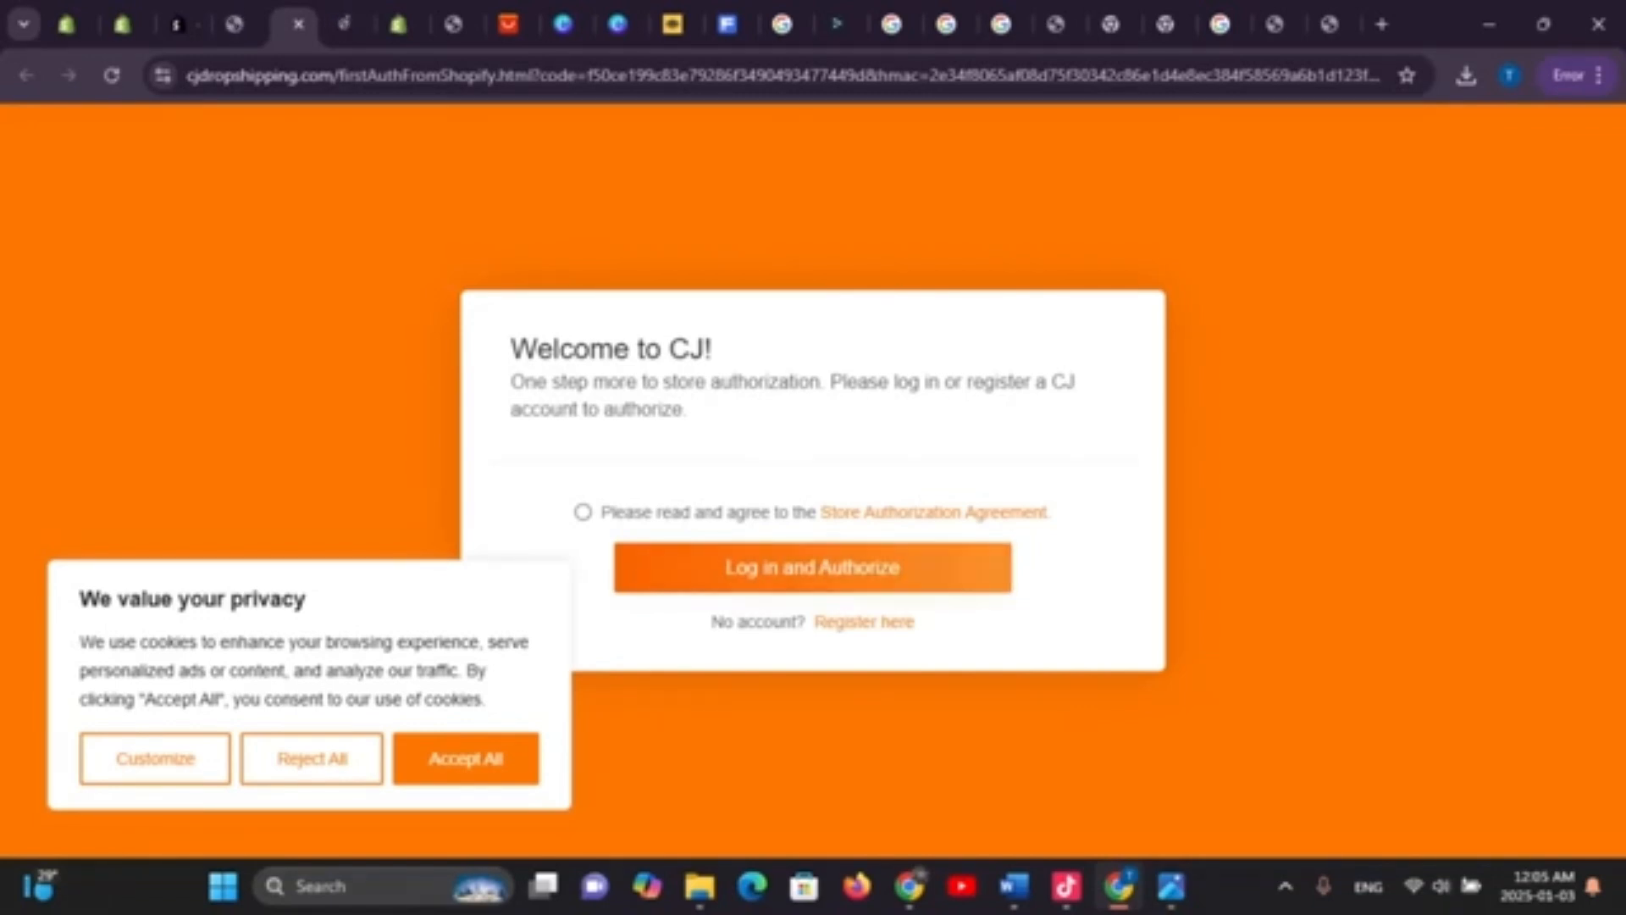
Accept the Store Authorization Agreement and mark Shopify and eBay in the platform questionnaire
click(814, 568)
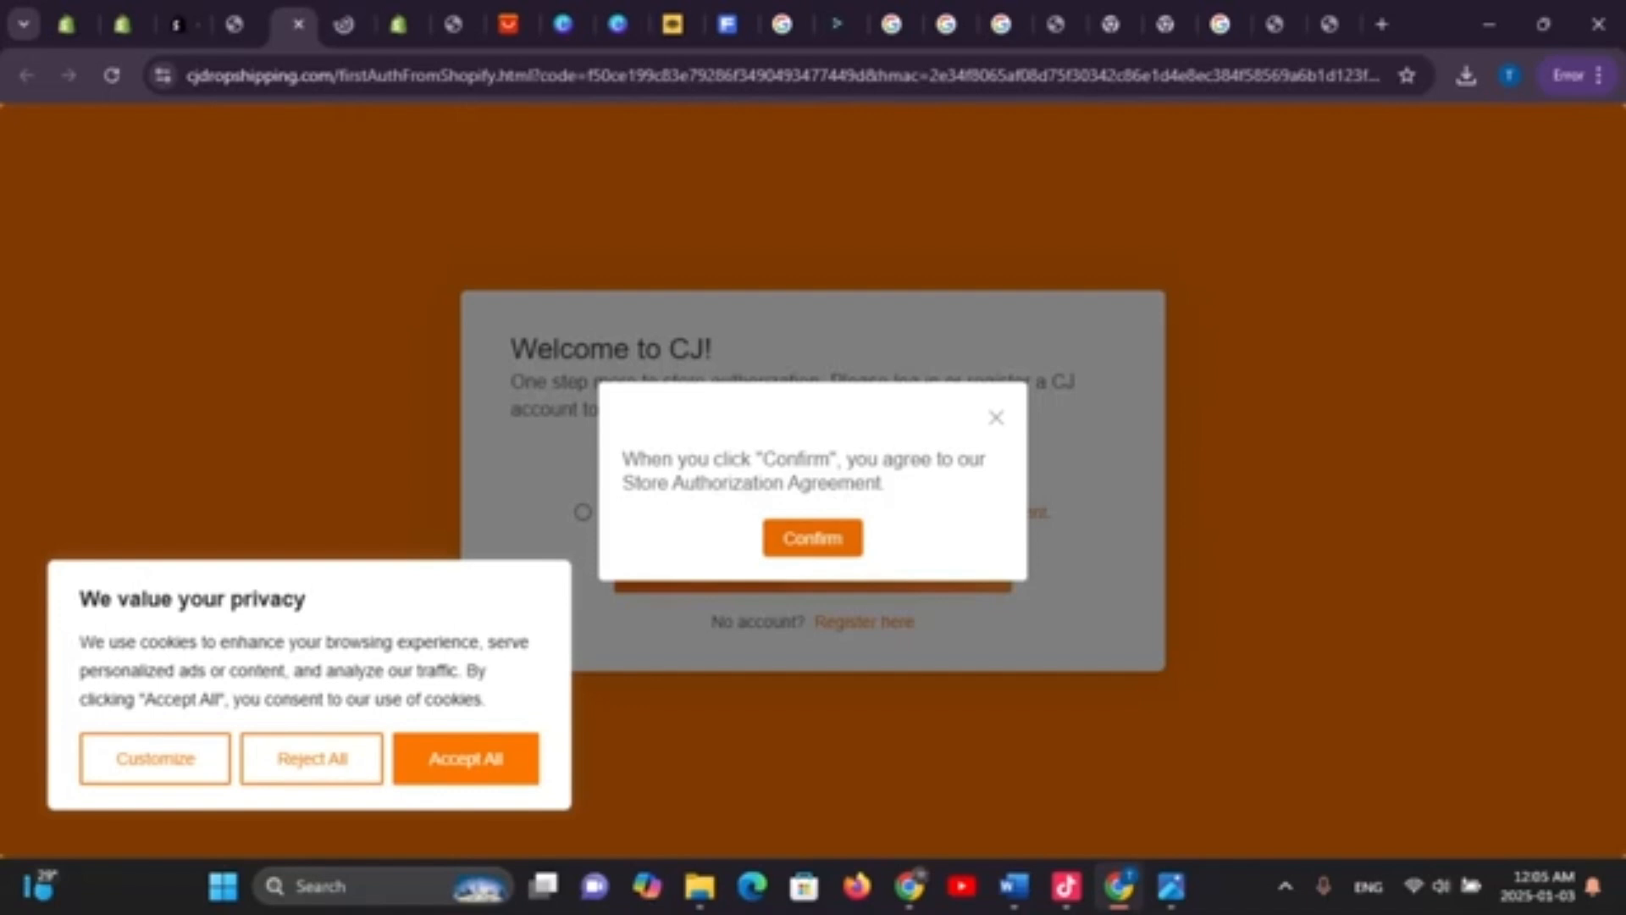
click(813, 539)
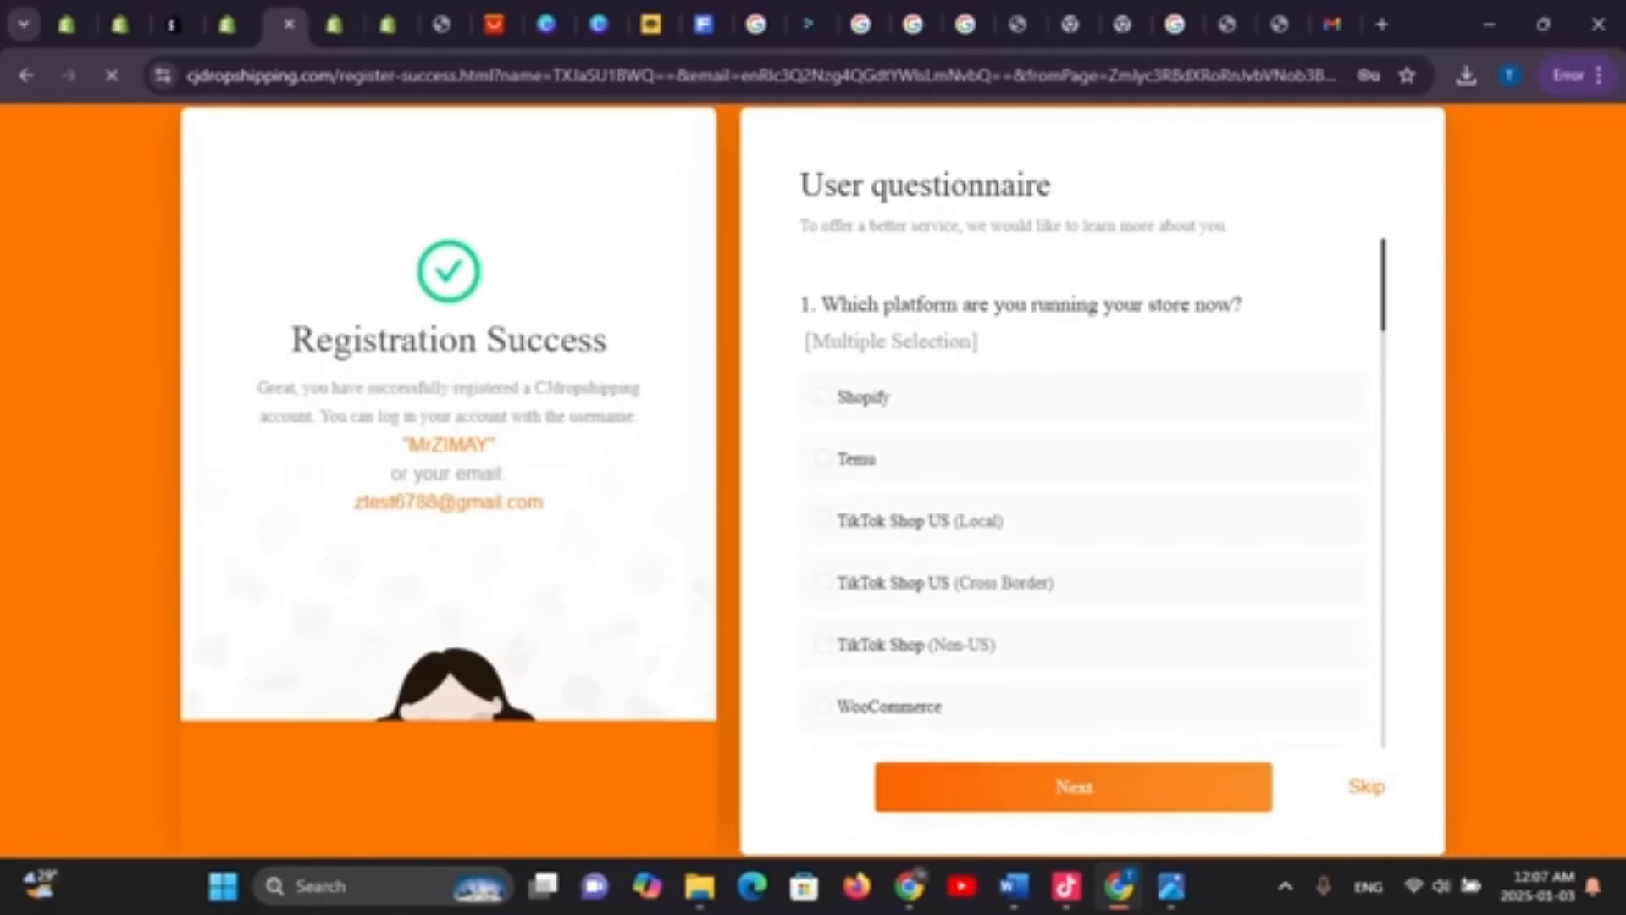
click(824, 397)
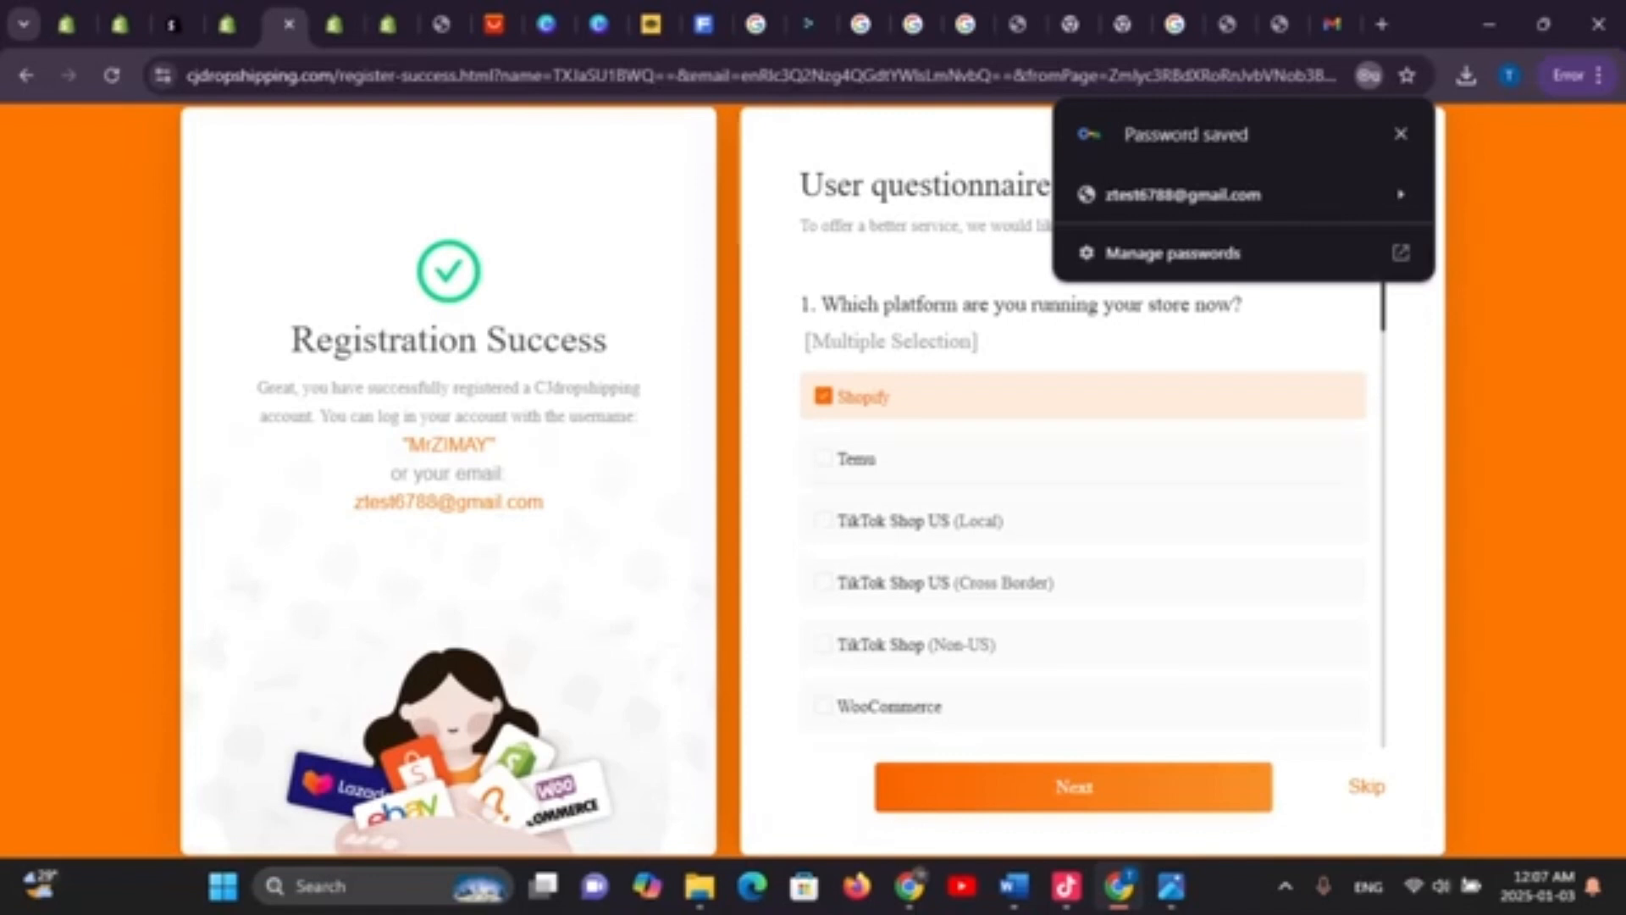
scroll(1084, 550, down, 4)
scroll(1084, 551, up, 4)
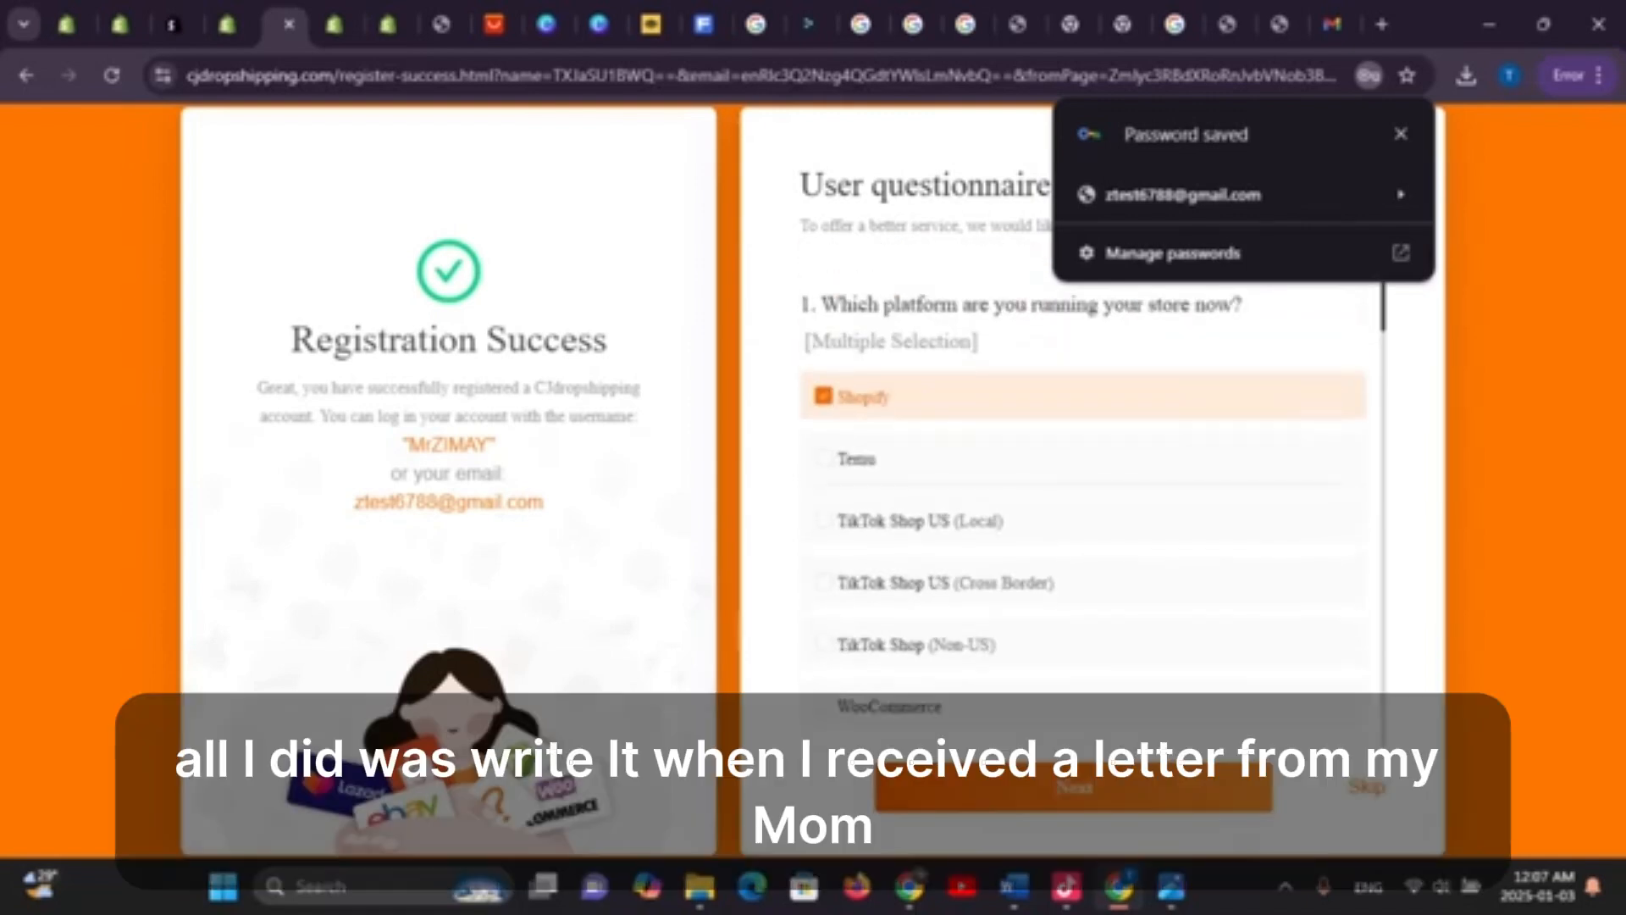
scroll(1085, 508, down, 4)
scroll(1084, 508, up, 2)
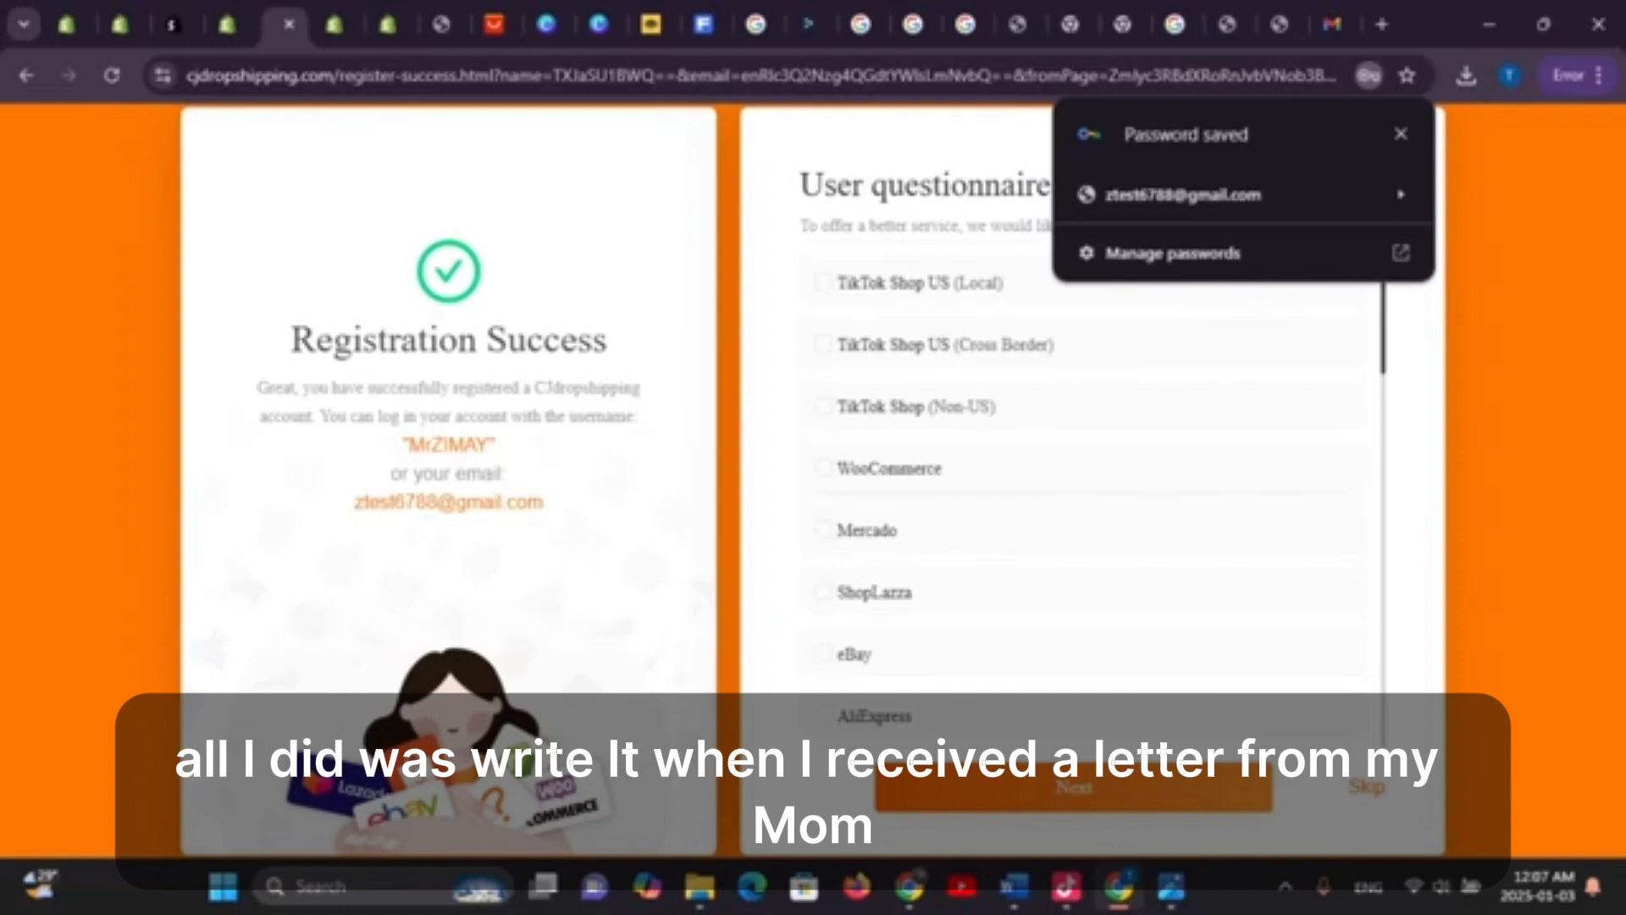
scroll(1084, 440, down, 4)
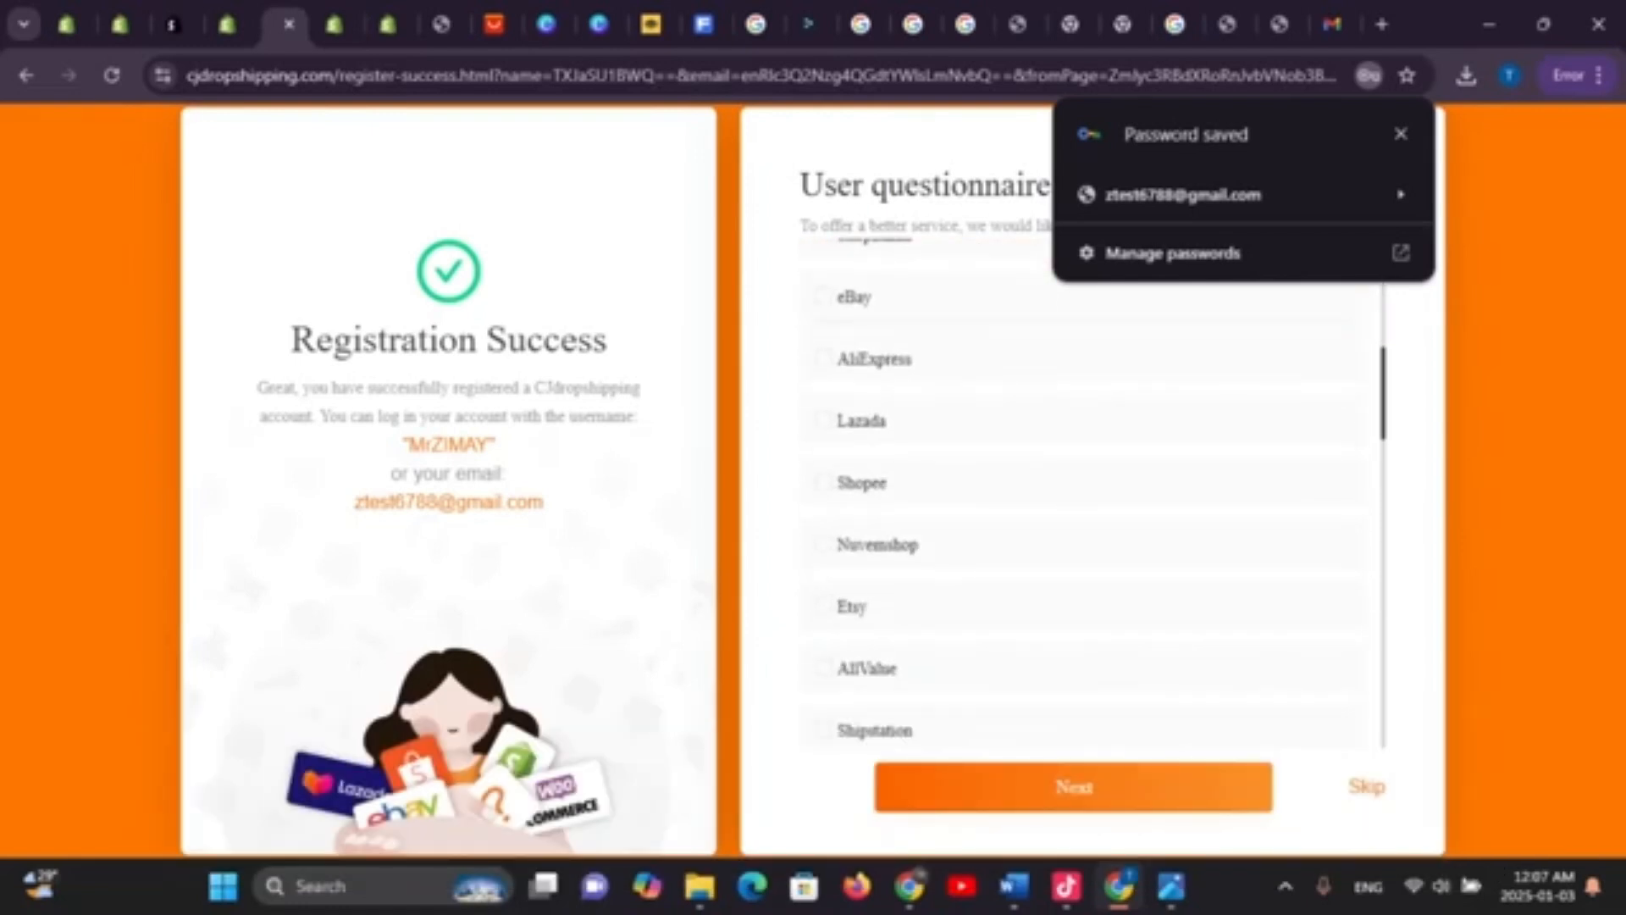
click(824, 296)
scroll(1084, 508, up, 6)
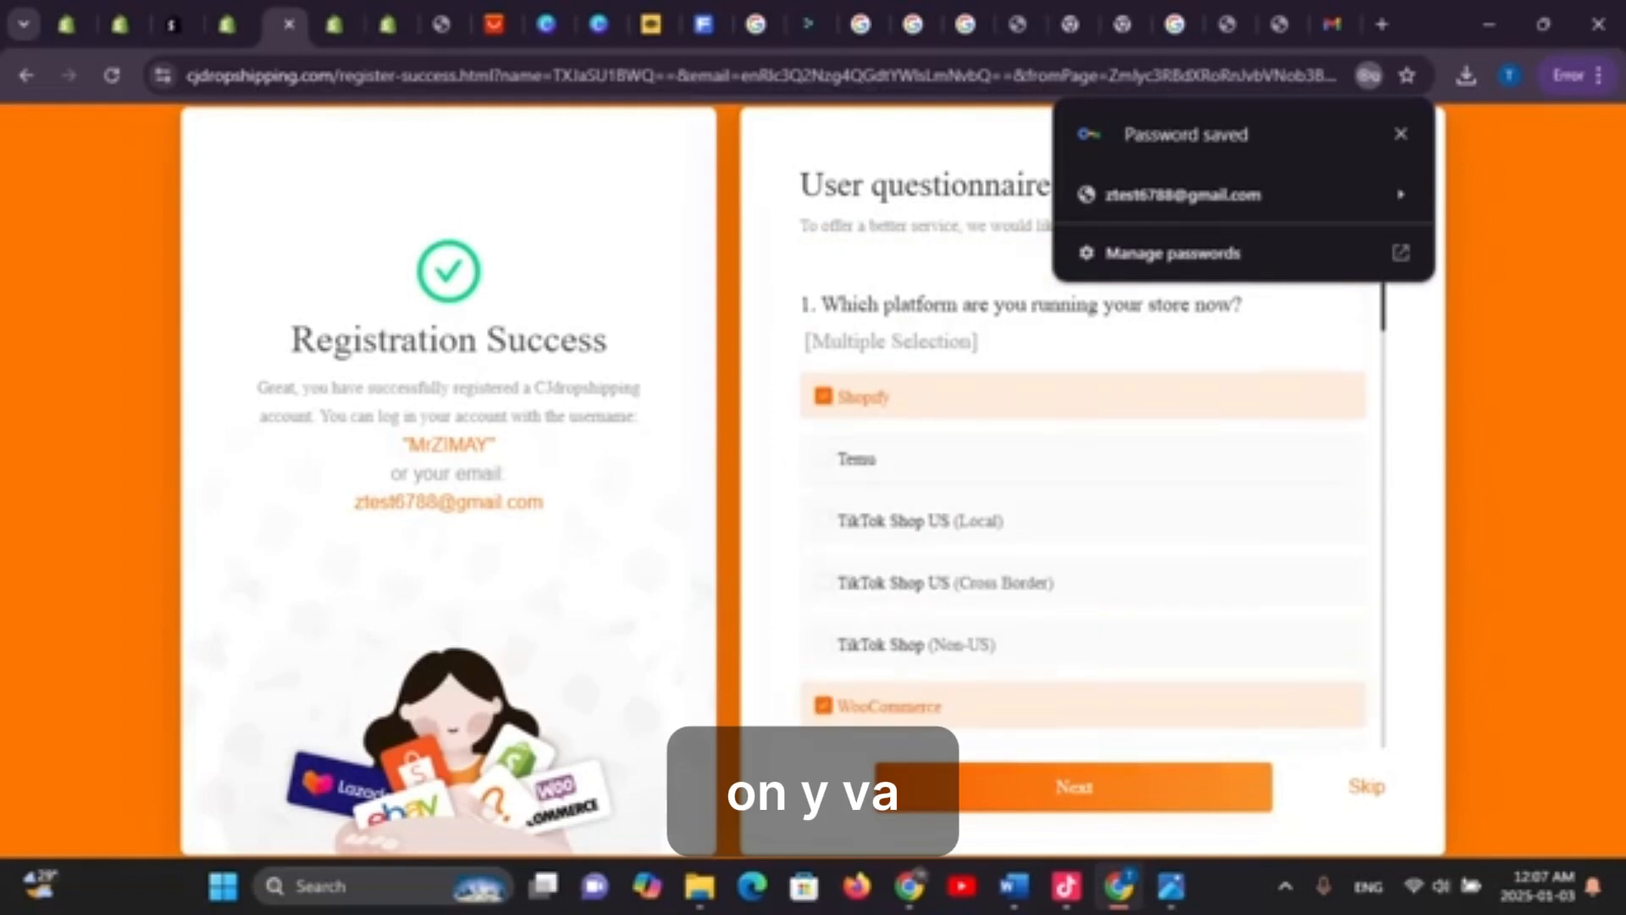
Skip the user questionnaire and pick Shopify as the store to authorize
click(1074, 787)
click(1366, 787)
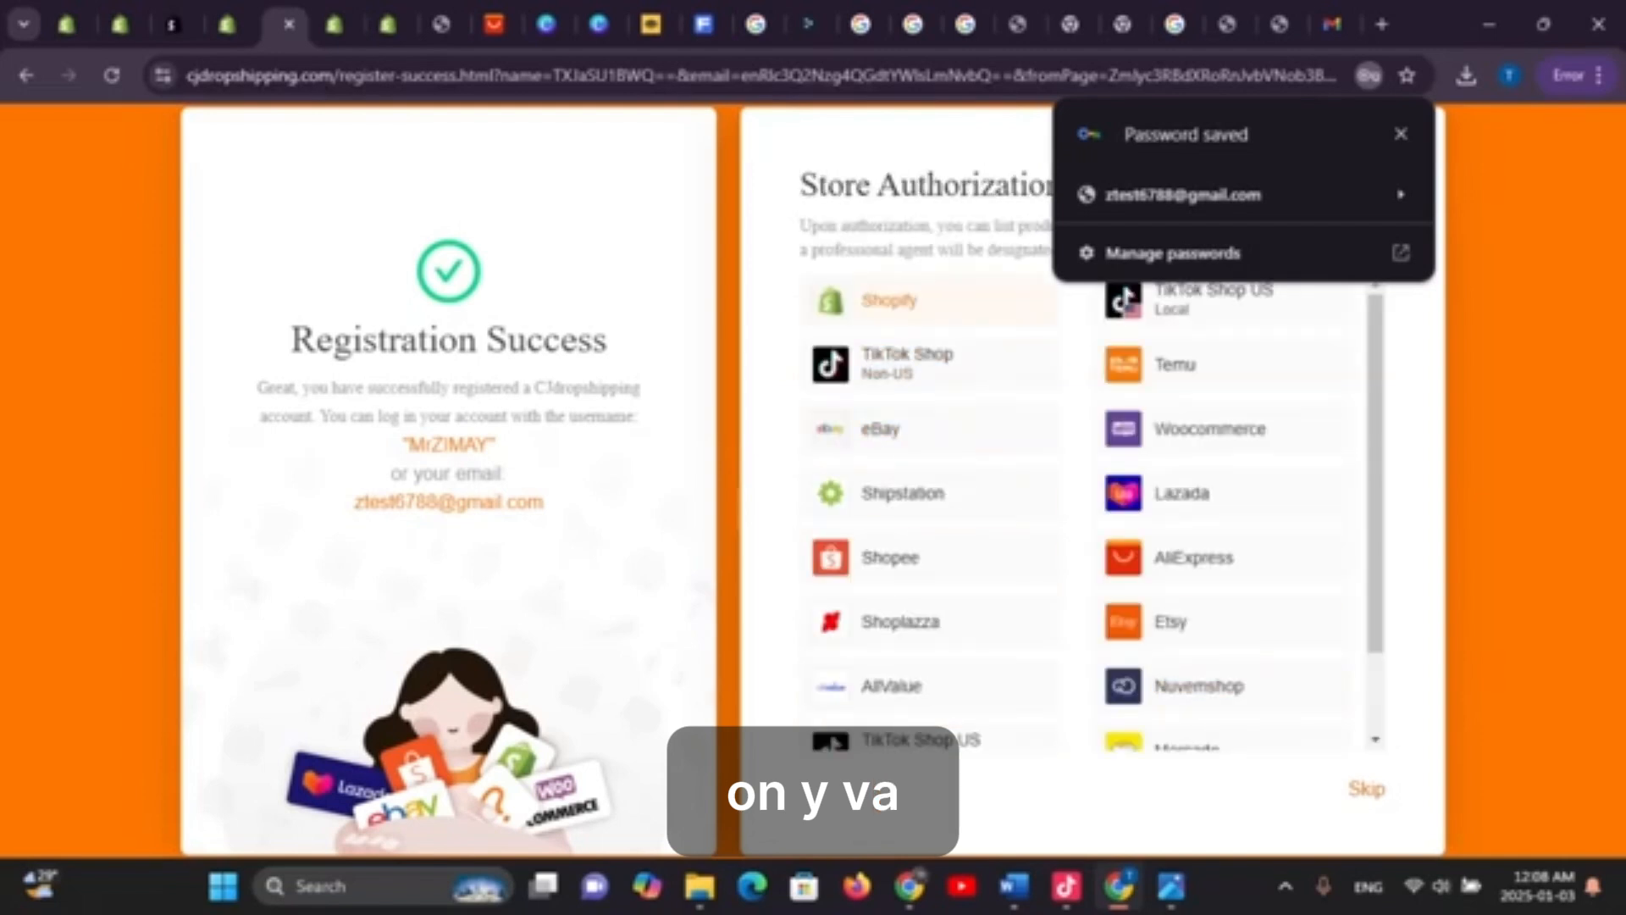
click(888, 300)
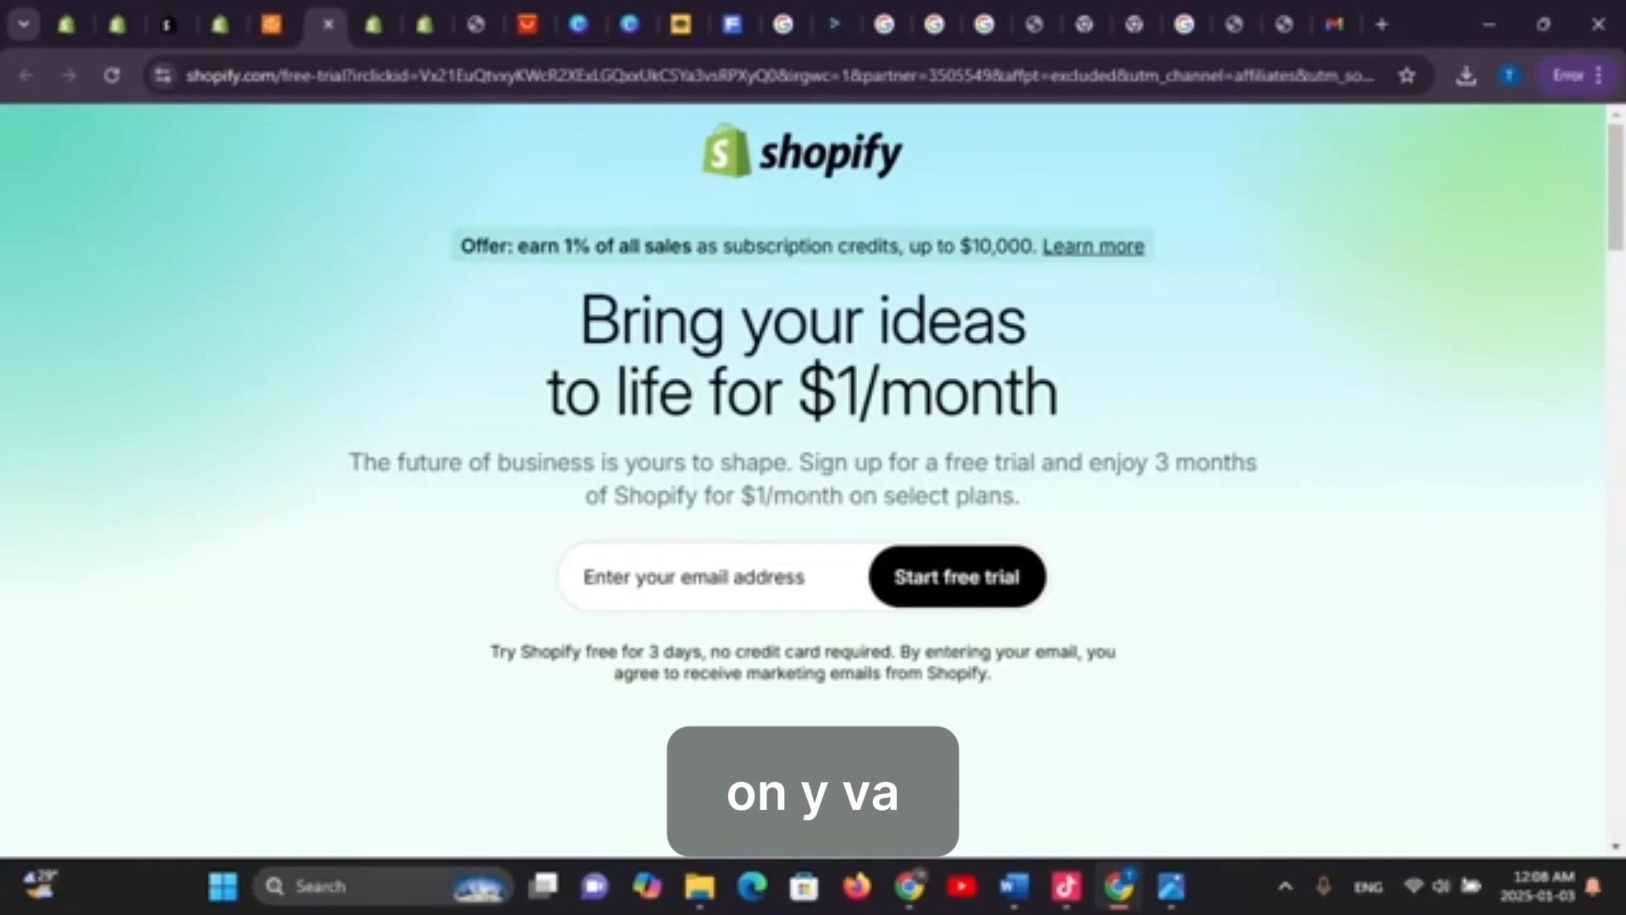
Skim the free-trial sign-up page, then return to CJdropshipping showing Authorization Success
click(586, 583)
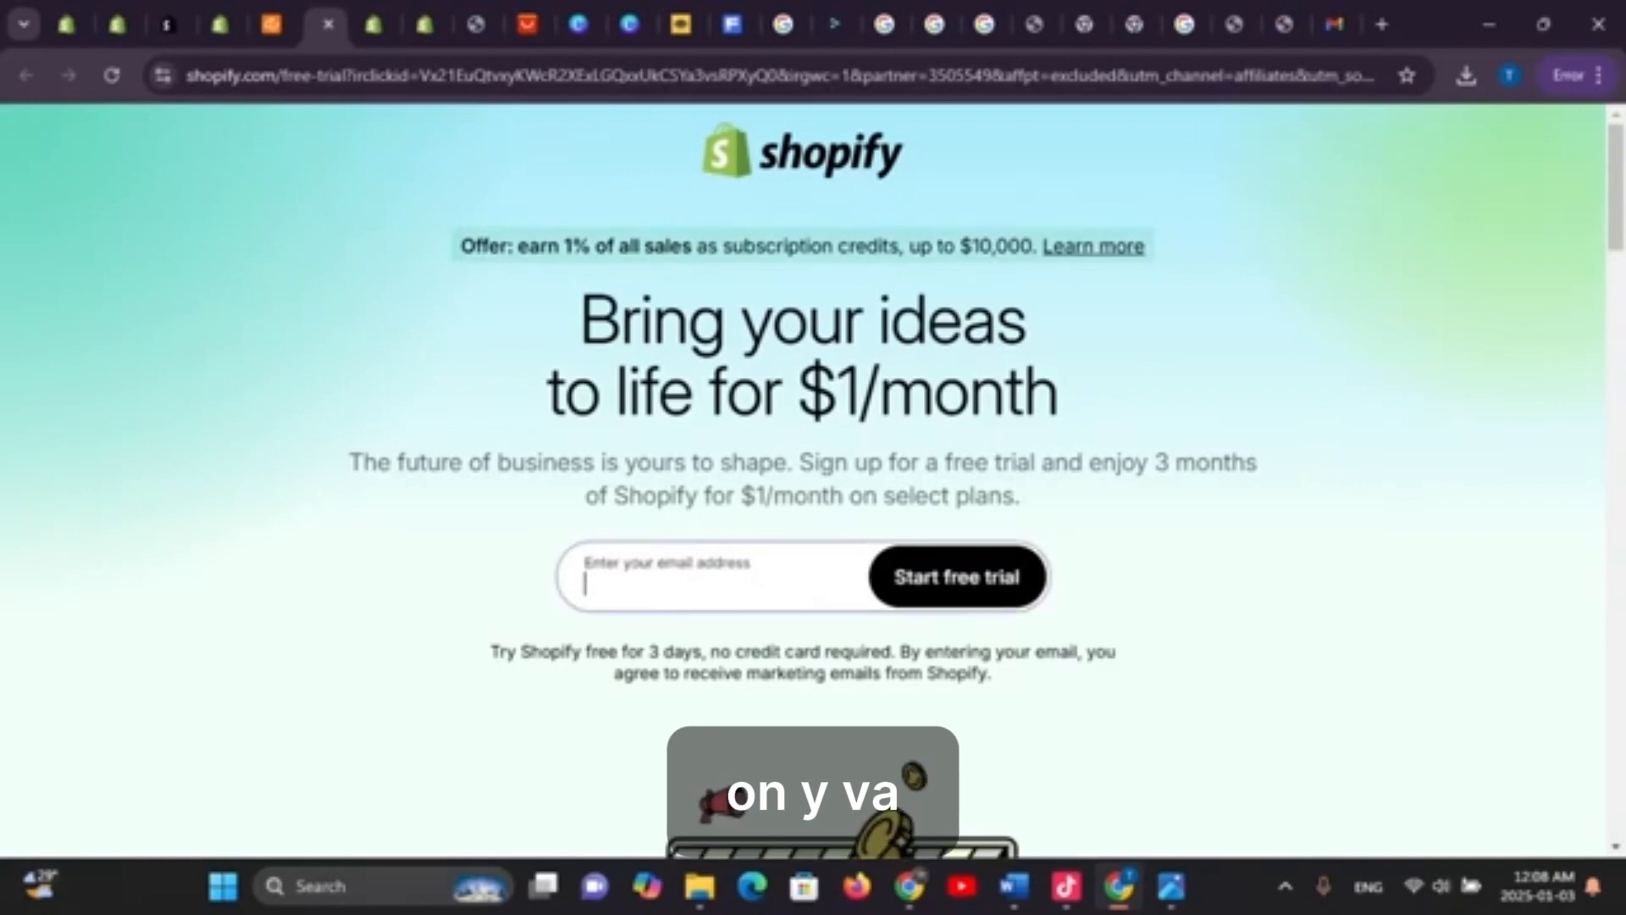
scroll(813, 474, down, 8)
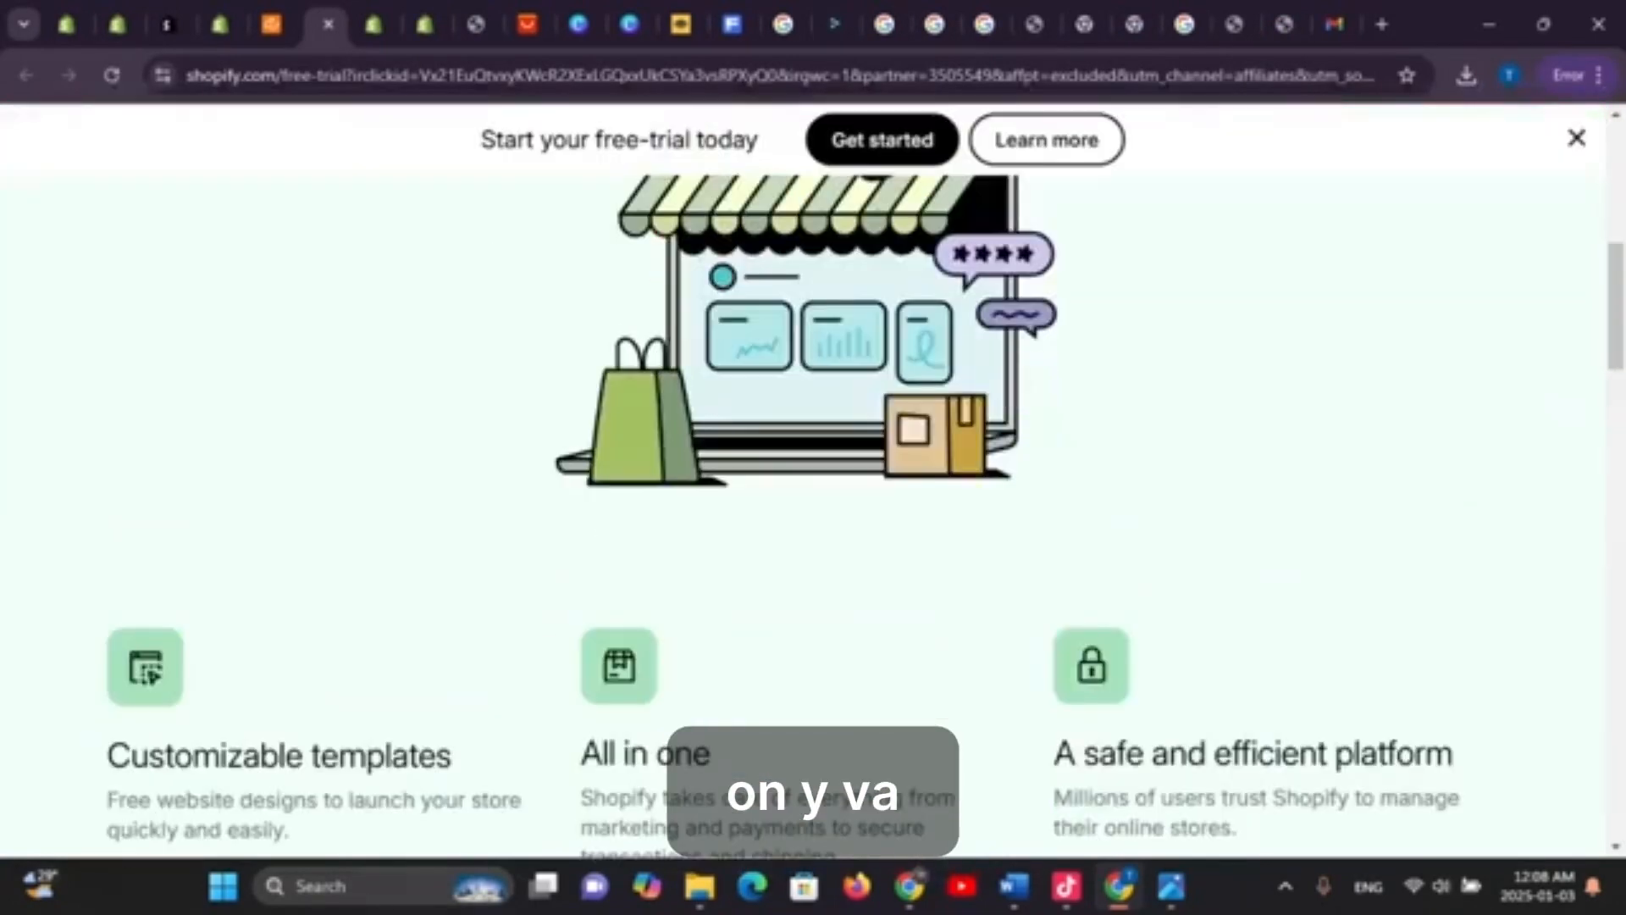
scroll(813, 475, down, 4)
scroll(813, 475, down, 4)
scroll(813, 475, up, 15)
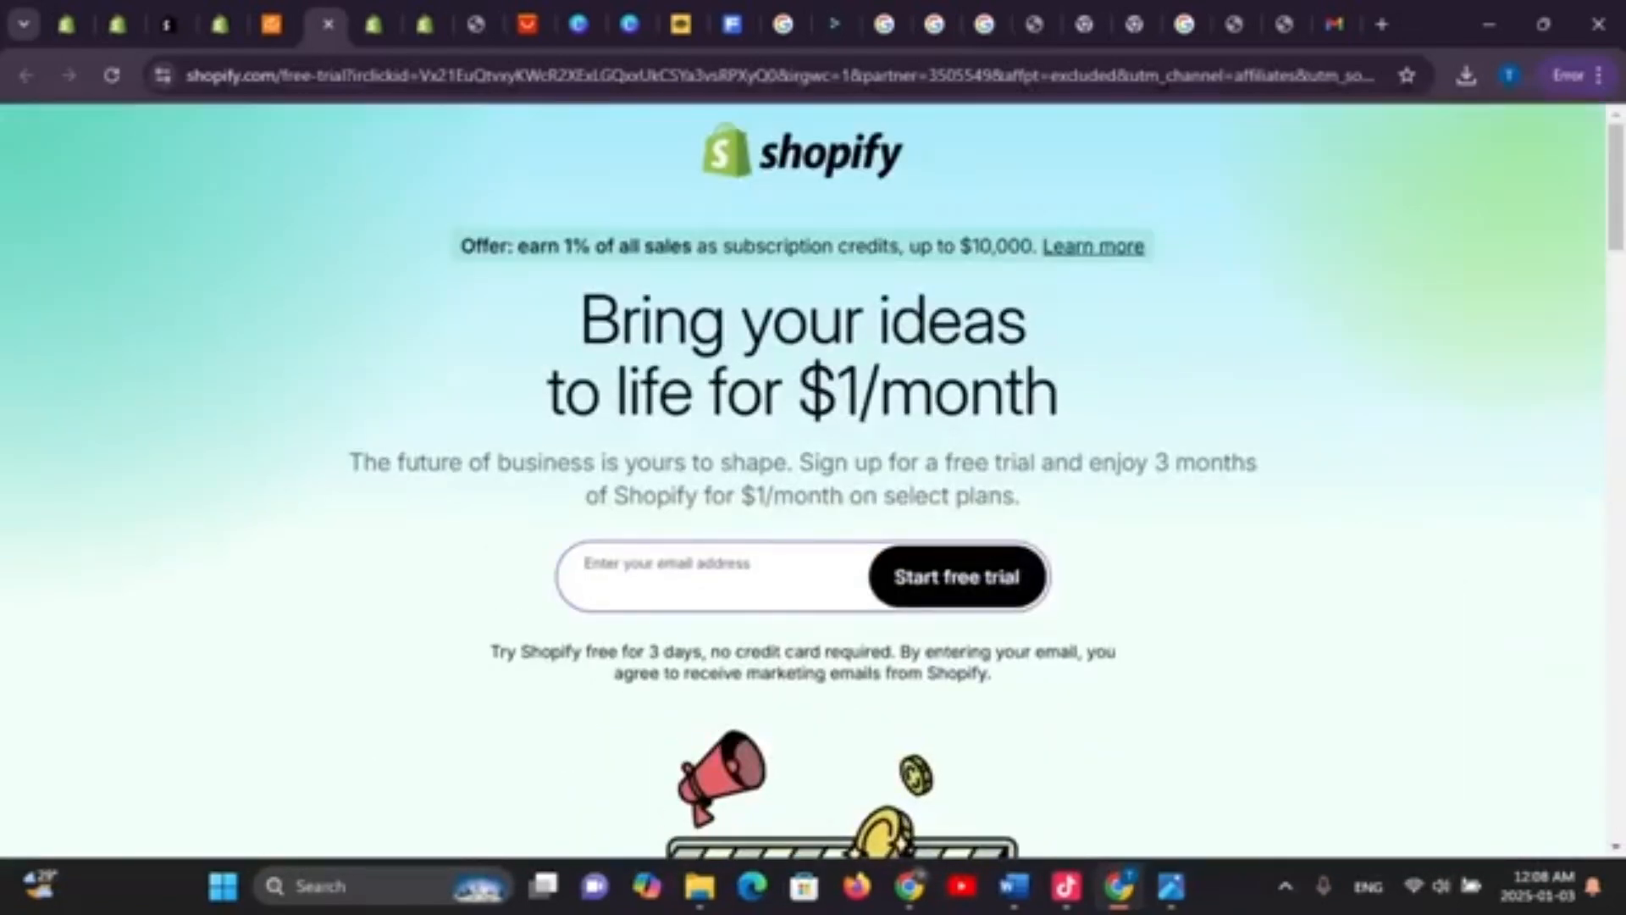
click(271, 24)
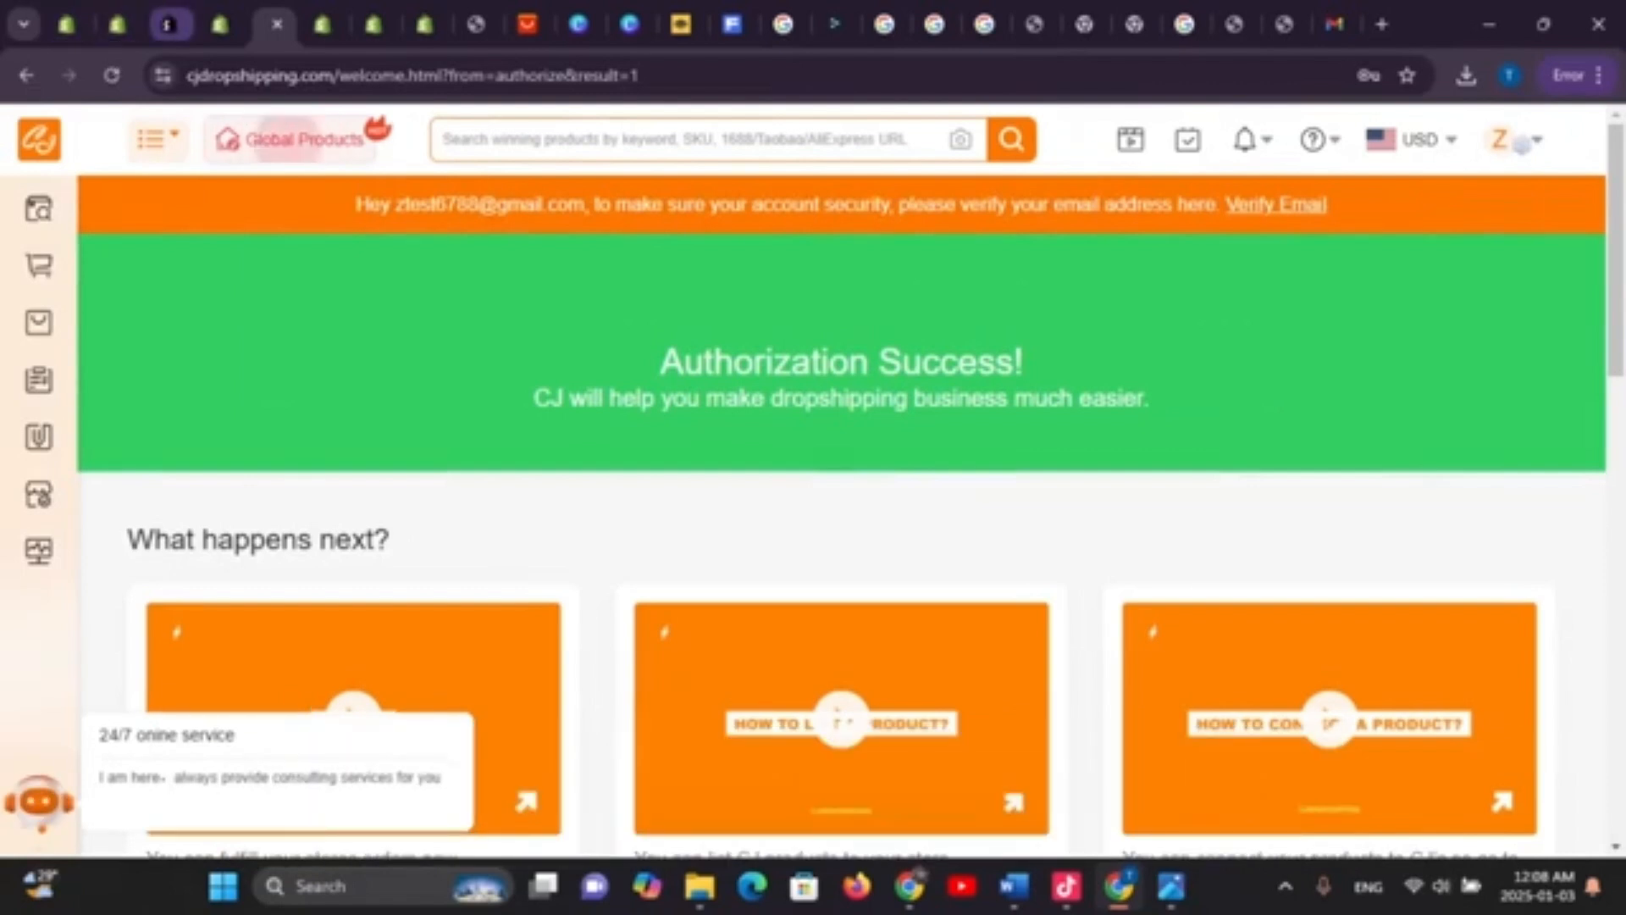
Back on Shopify products, close the 'Choisi pour vous' recommendations and briefly try the store search
click(220, 24)
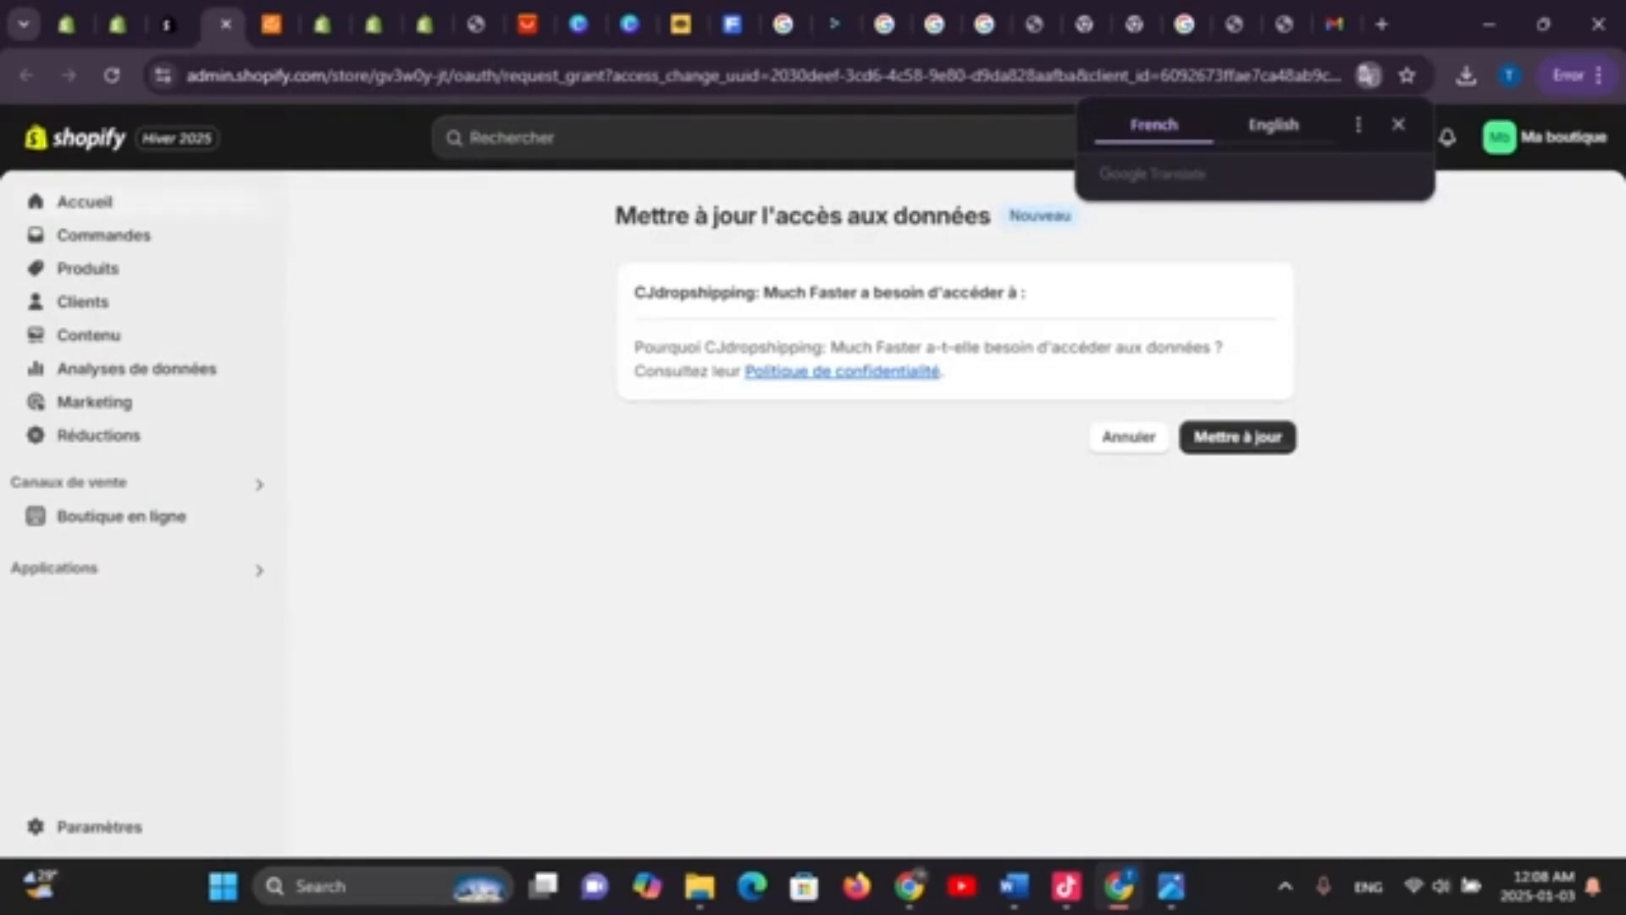
click(118, 23)
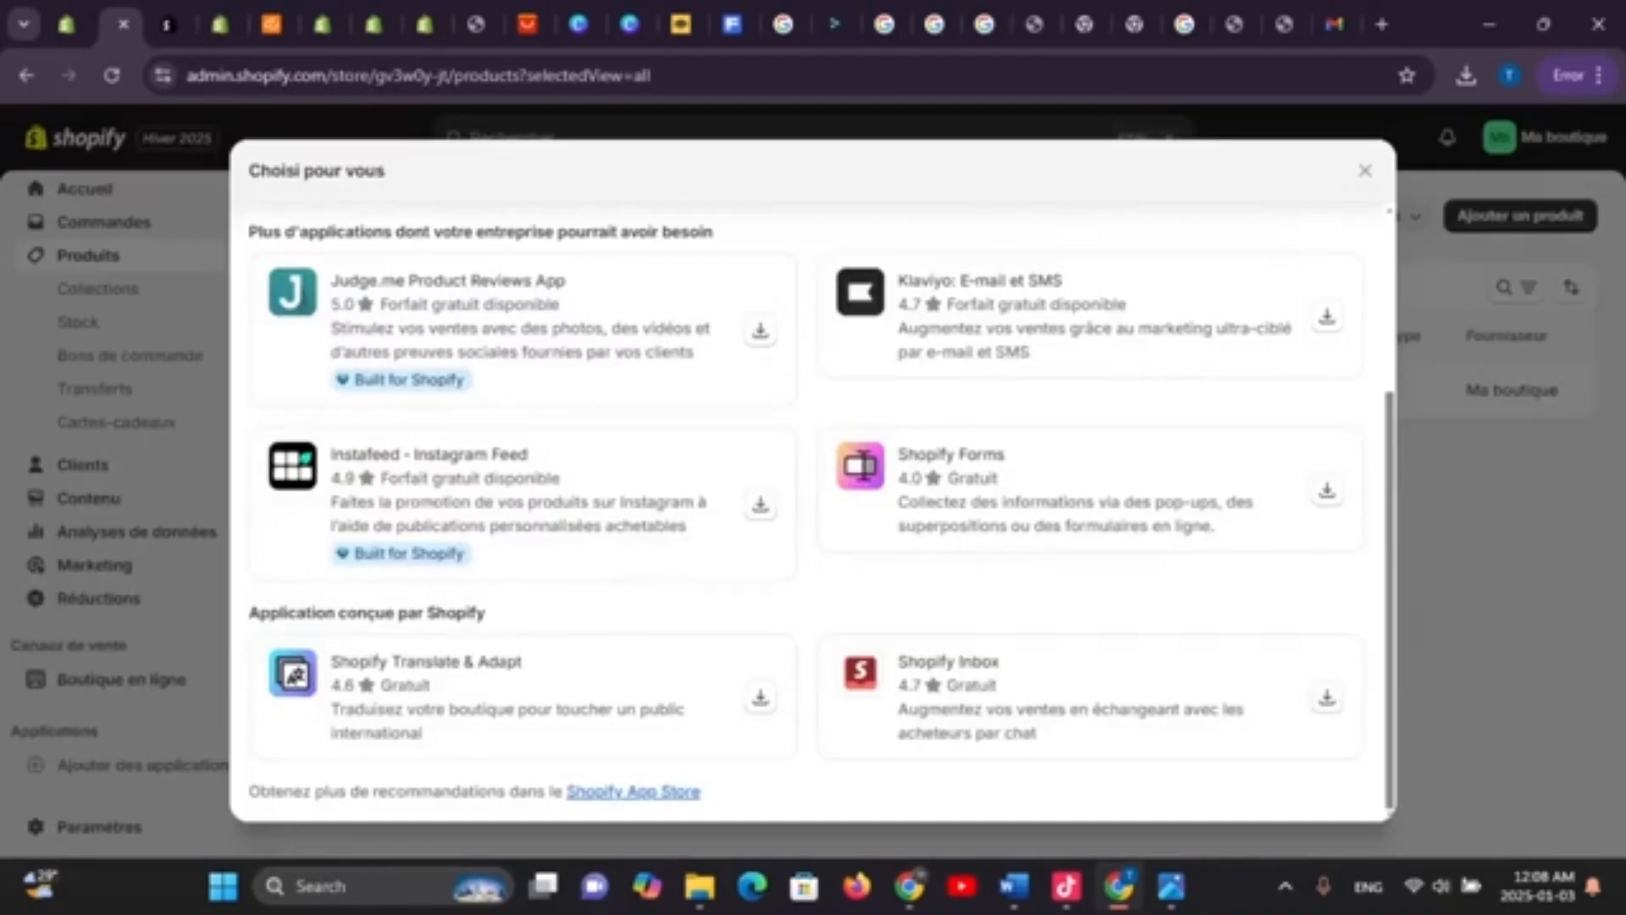
click(1365, 170)
click(813, 137)
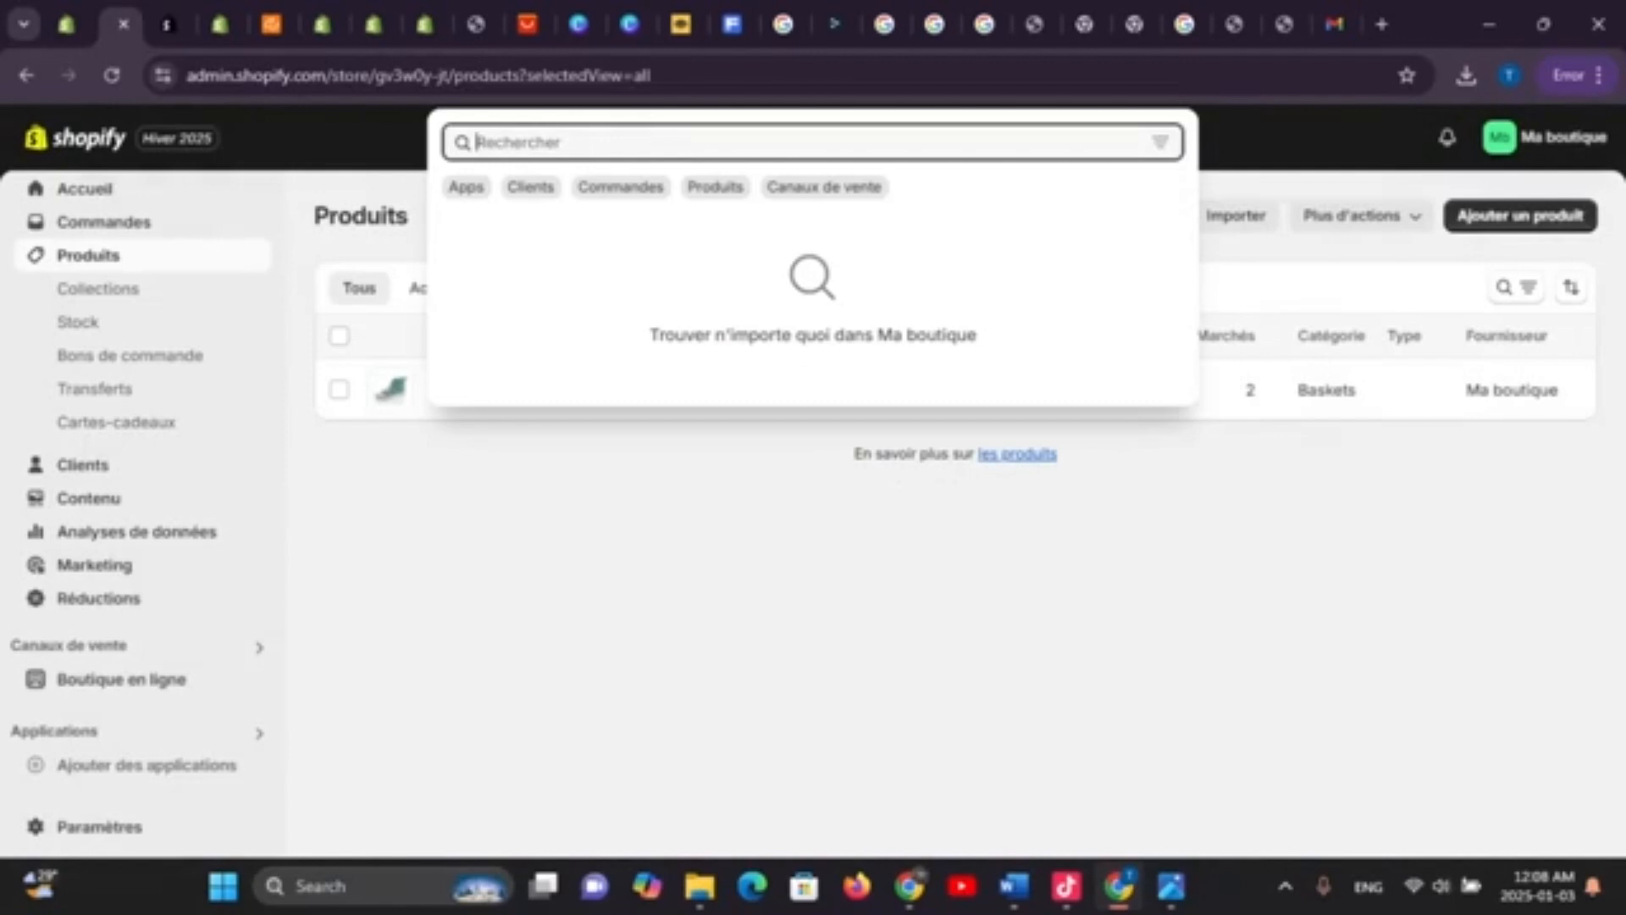
text(z)
key(BackSpace)
key(Escape)
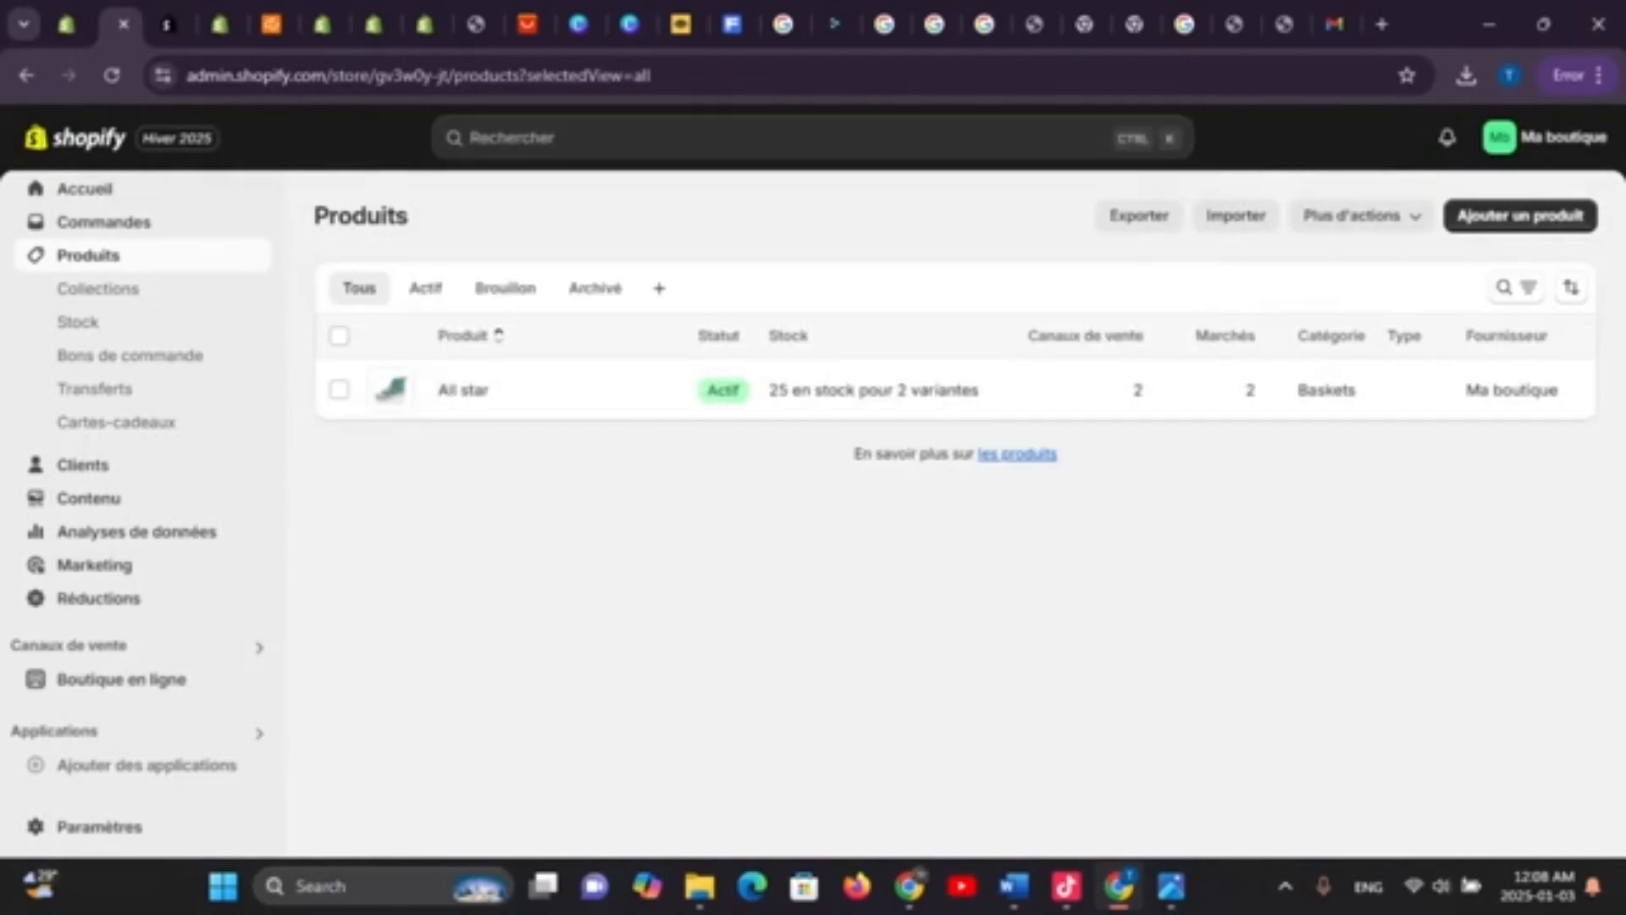
Open and leave 'Ajouter un produit', then reload the CJdropshipping data-access update page
click(1521, 216)
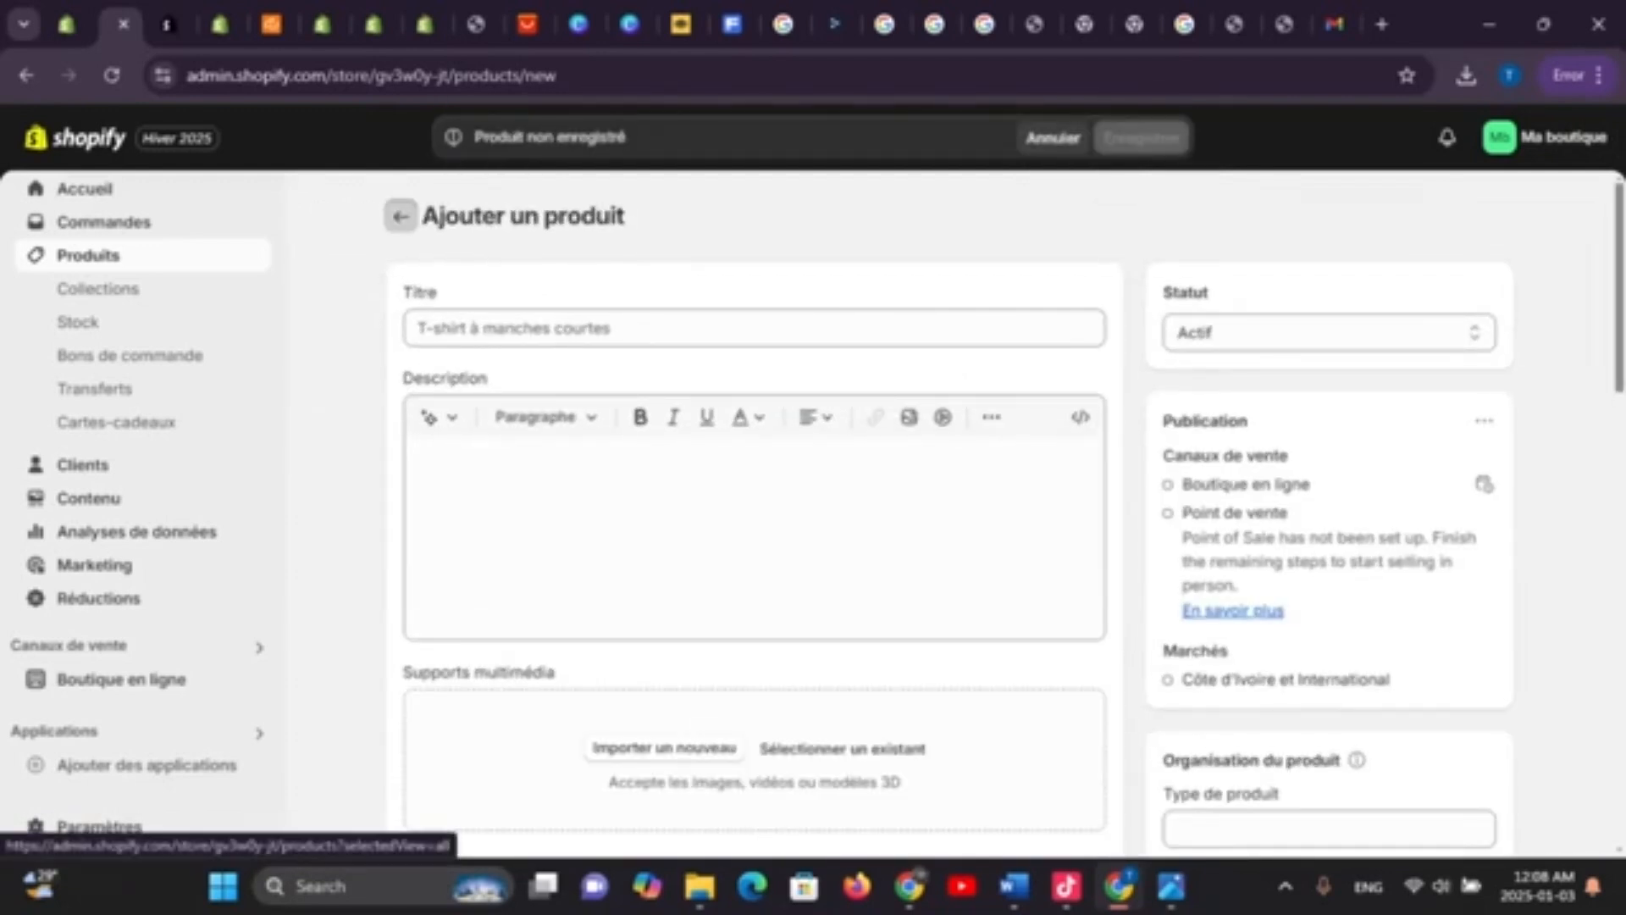
click(404, 217)
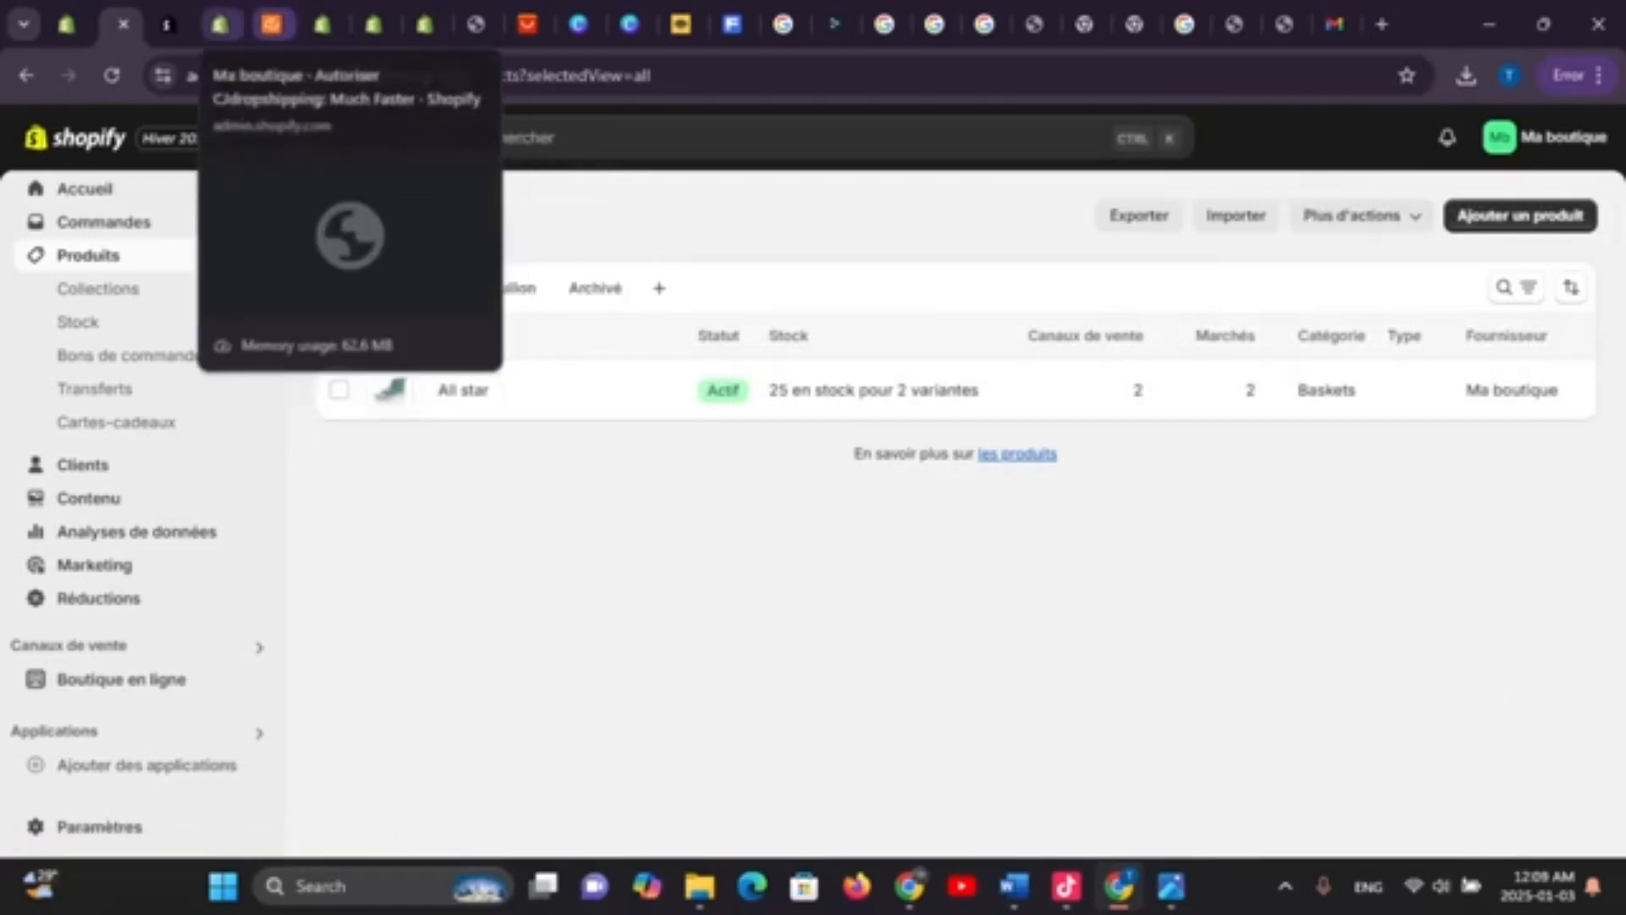
click(221, 25)
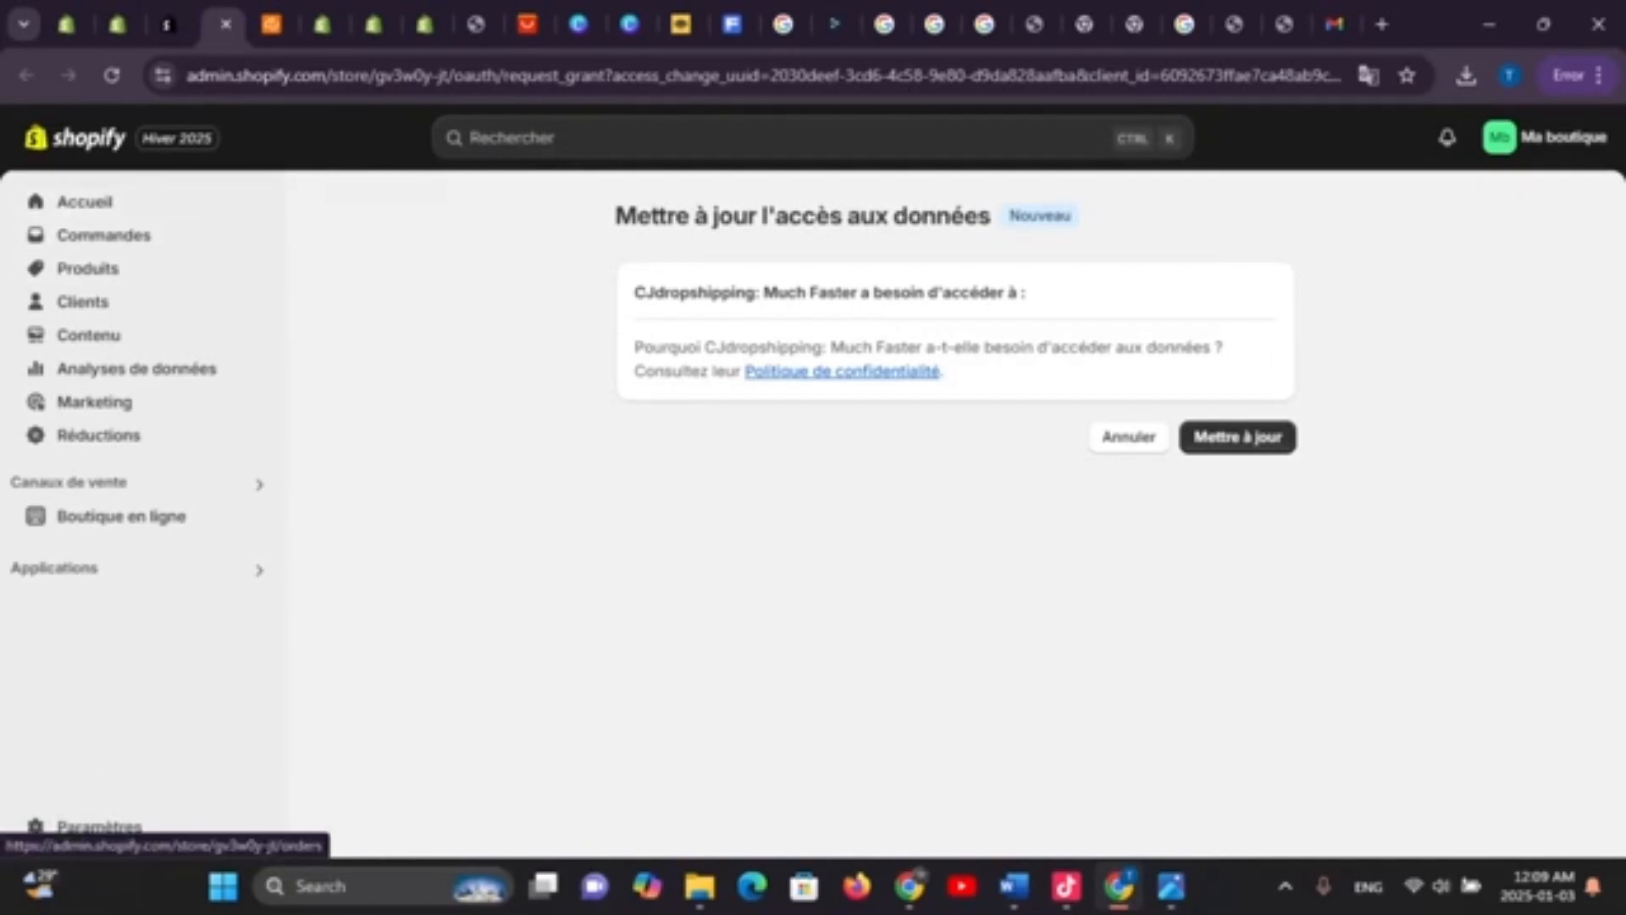
click(112, 76)
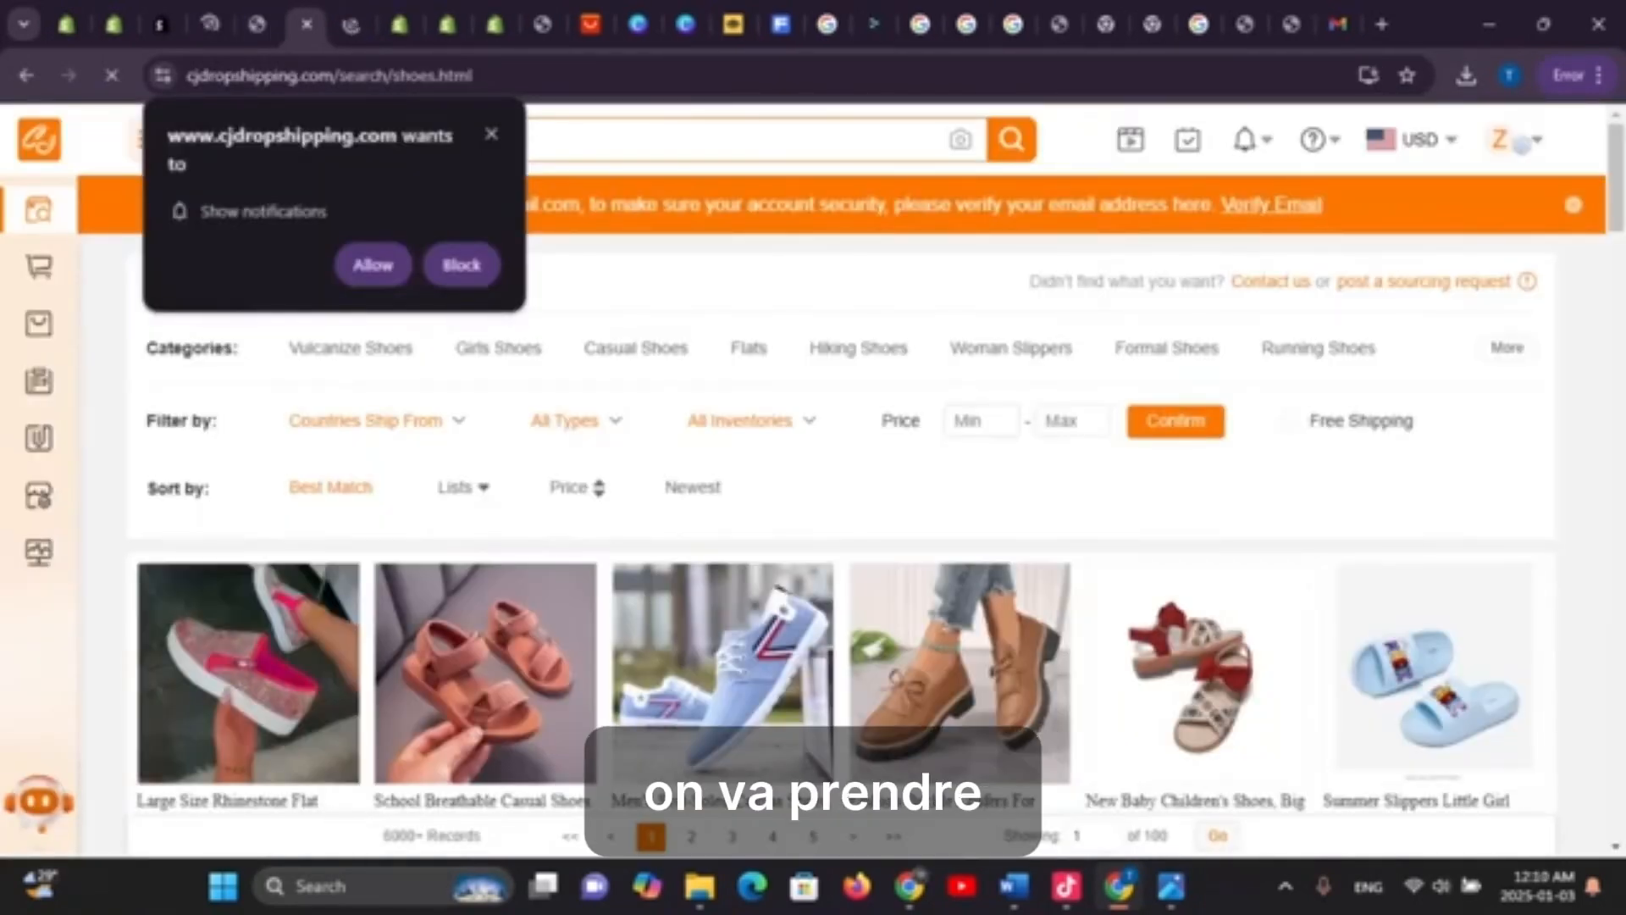
Open the Fashion Buckle Loafers product page and close the extra canvas-shoes tab
scroll(957, 610, down, 3)
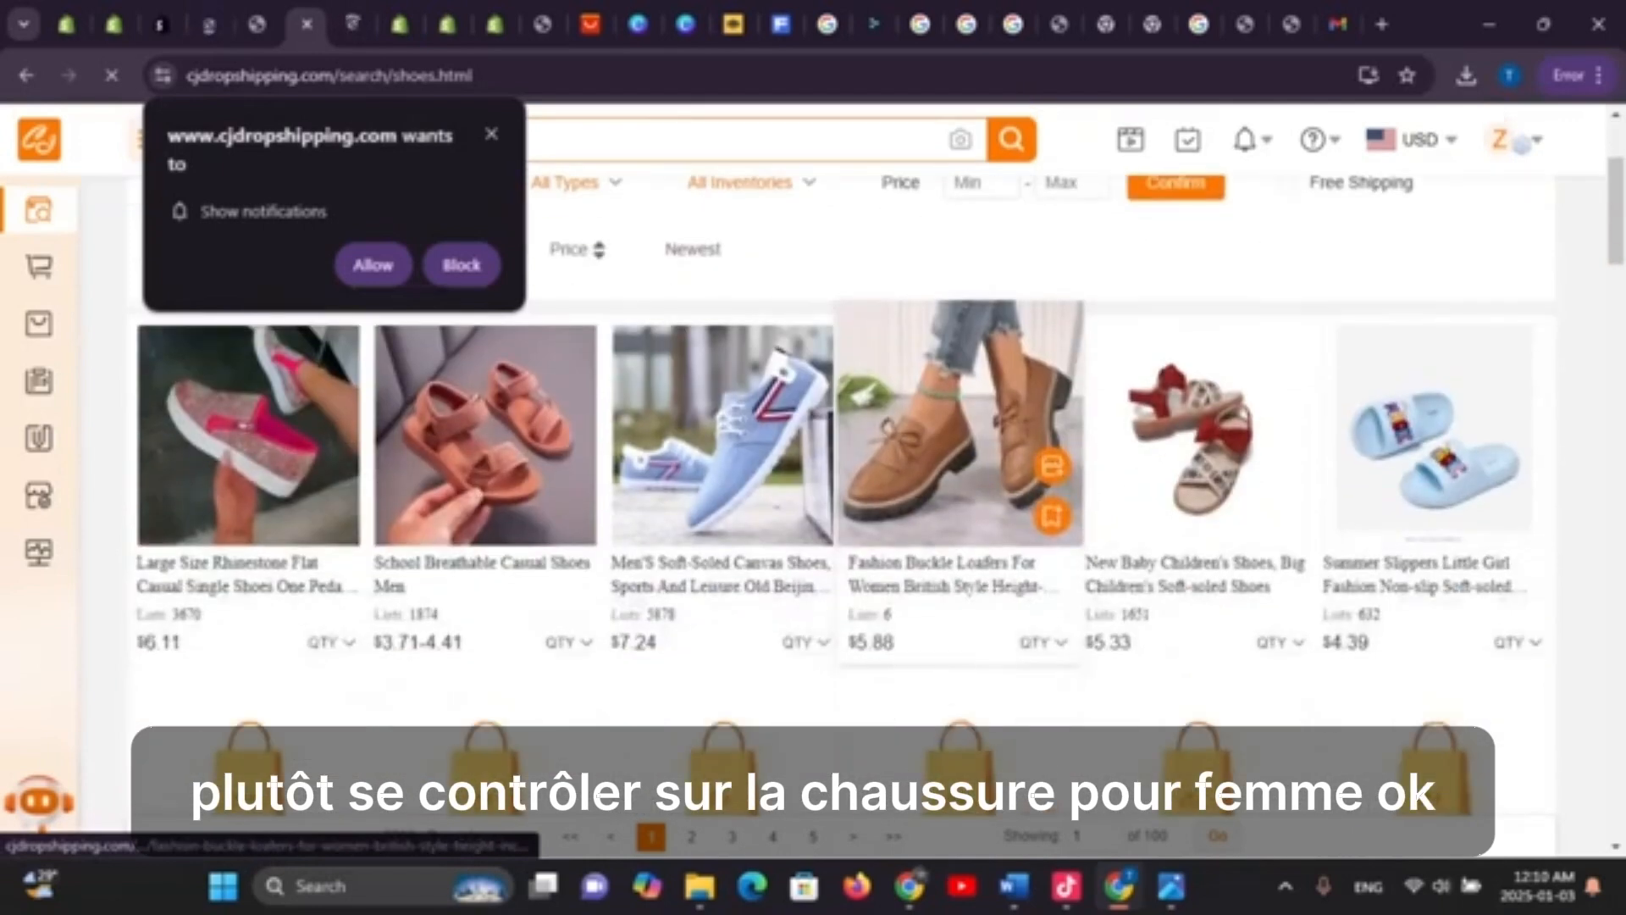
click(941, 441)
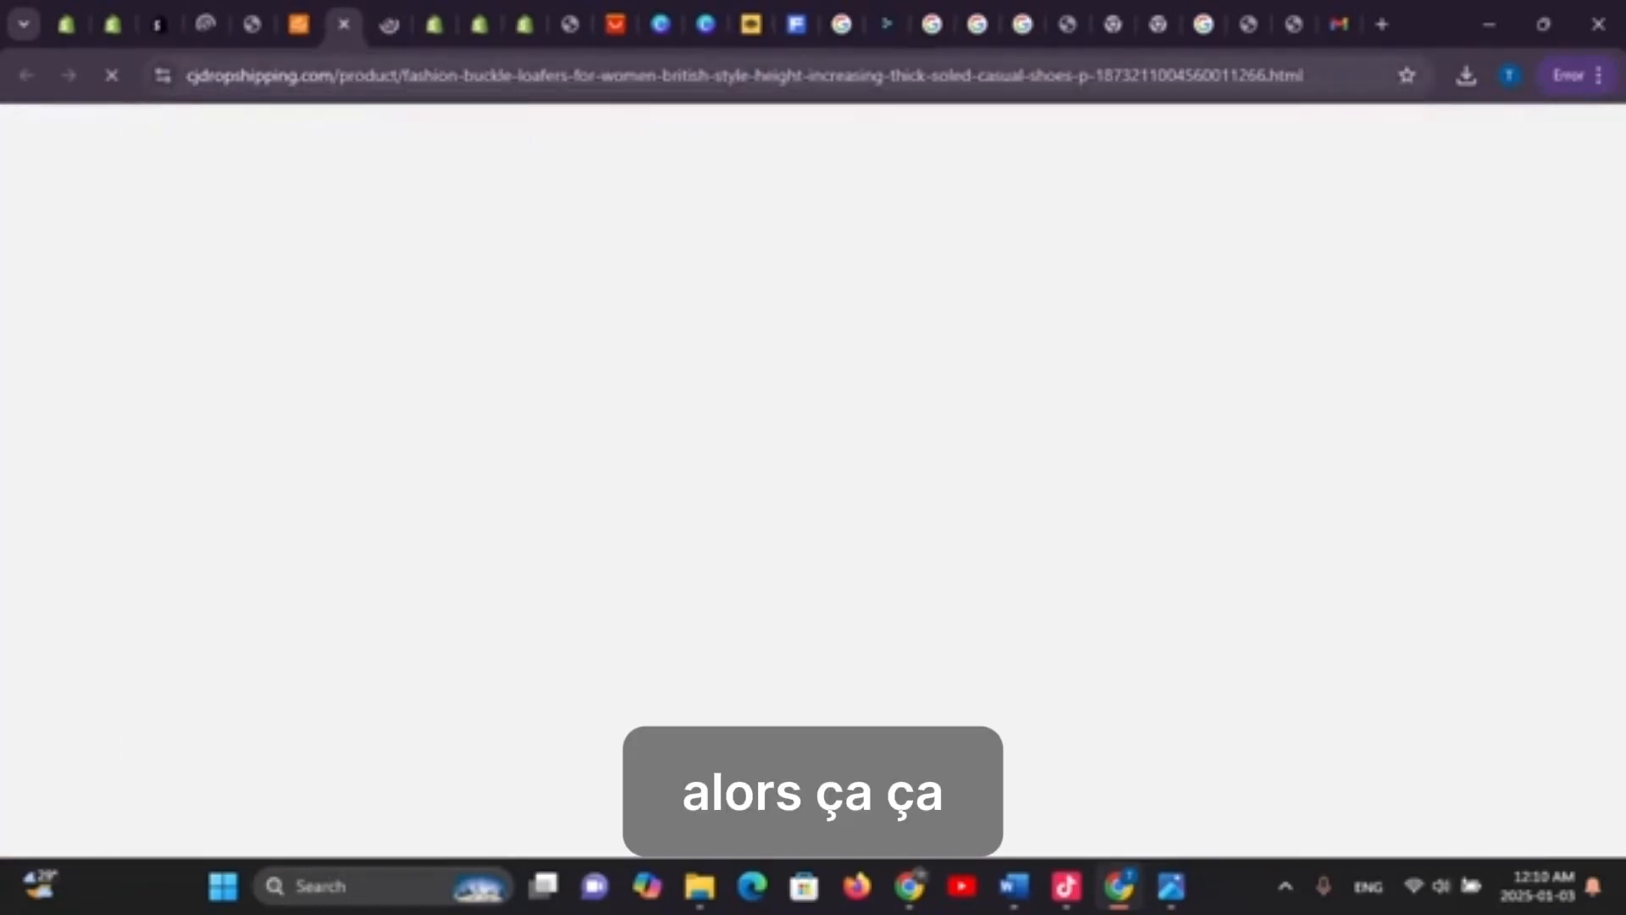
key(ctrl+Tab)
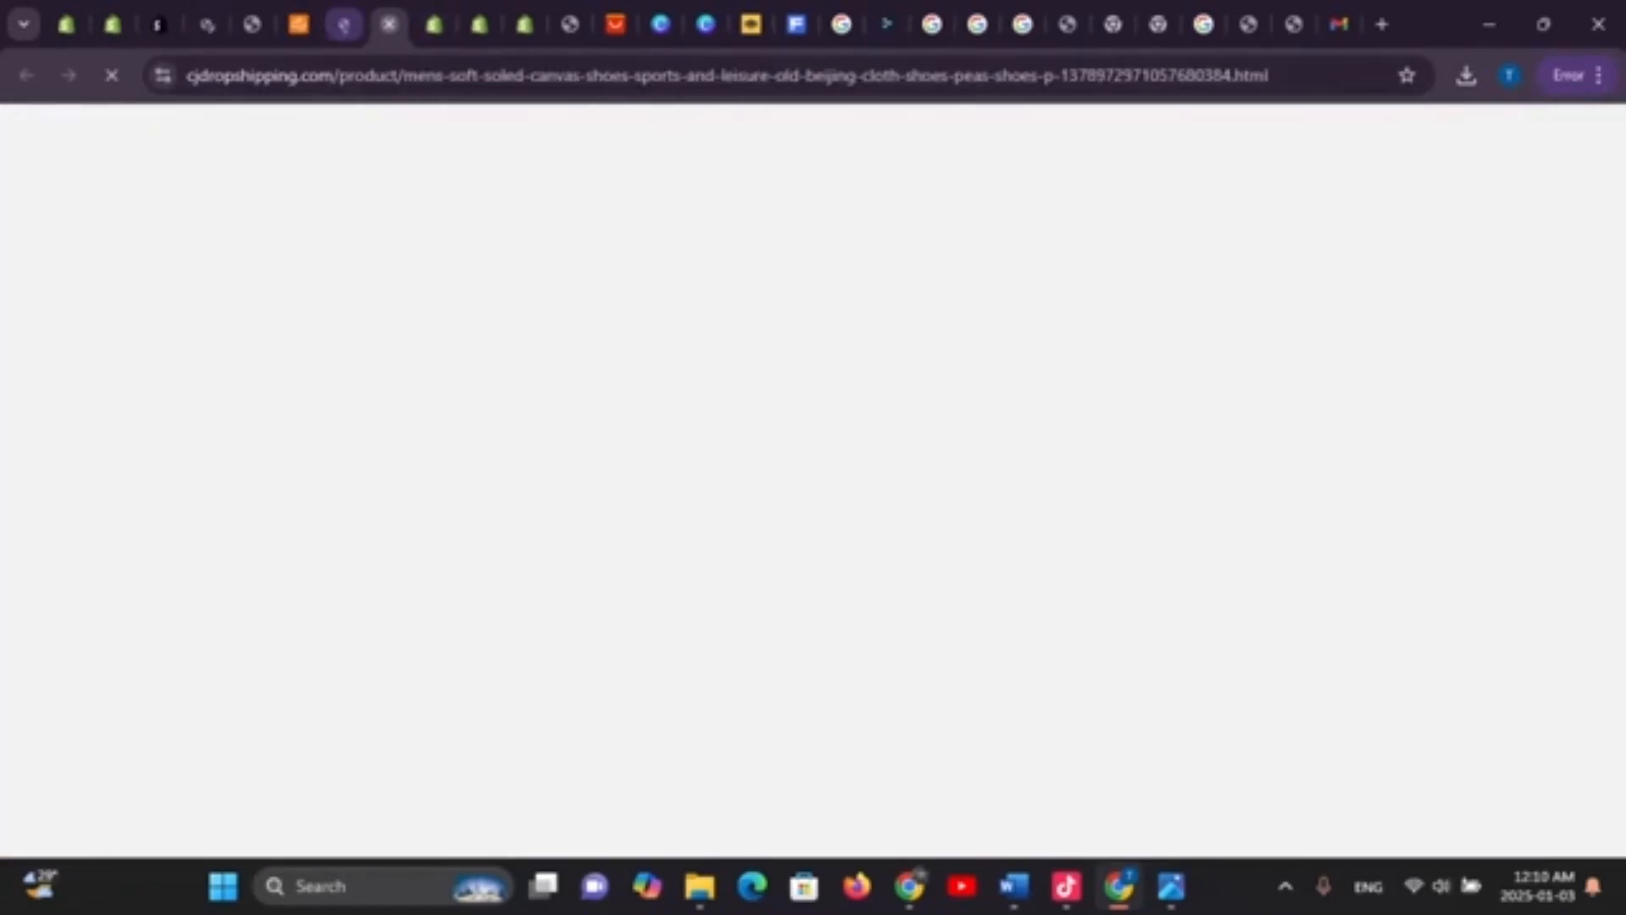
key(ctrl+w)
key(ctrl+shift+Tab)
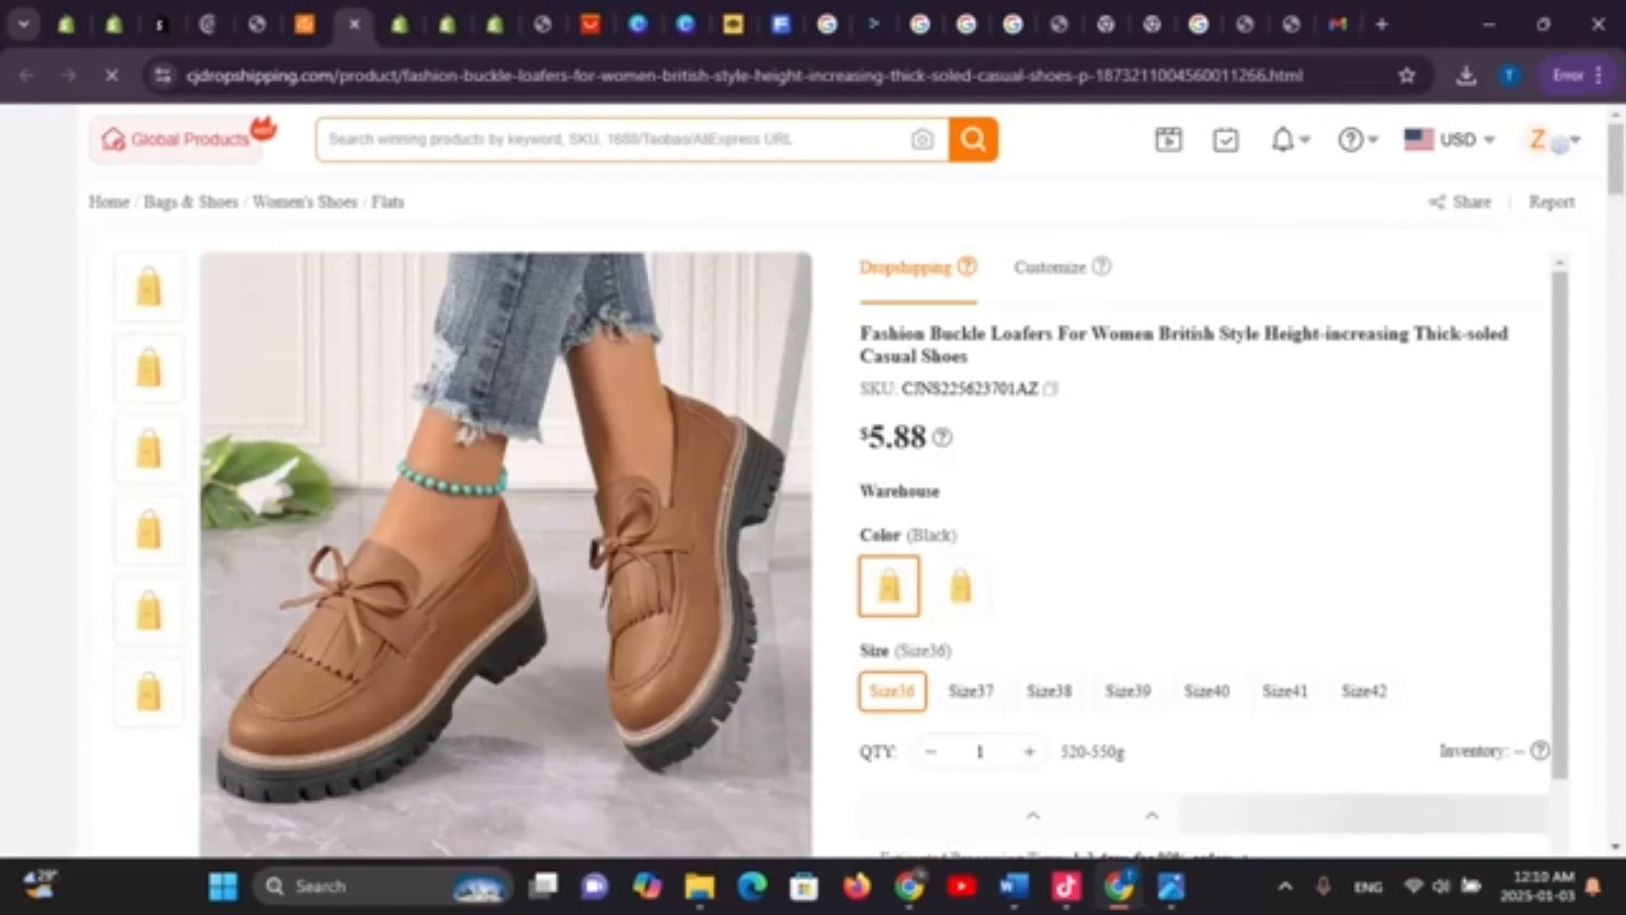
Review the loafers' sizes, shipping and description, block notifications, and choose to sell on Shopify
scroll(1203, 508, down, 5)
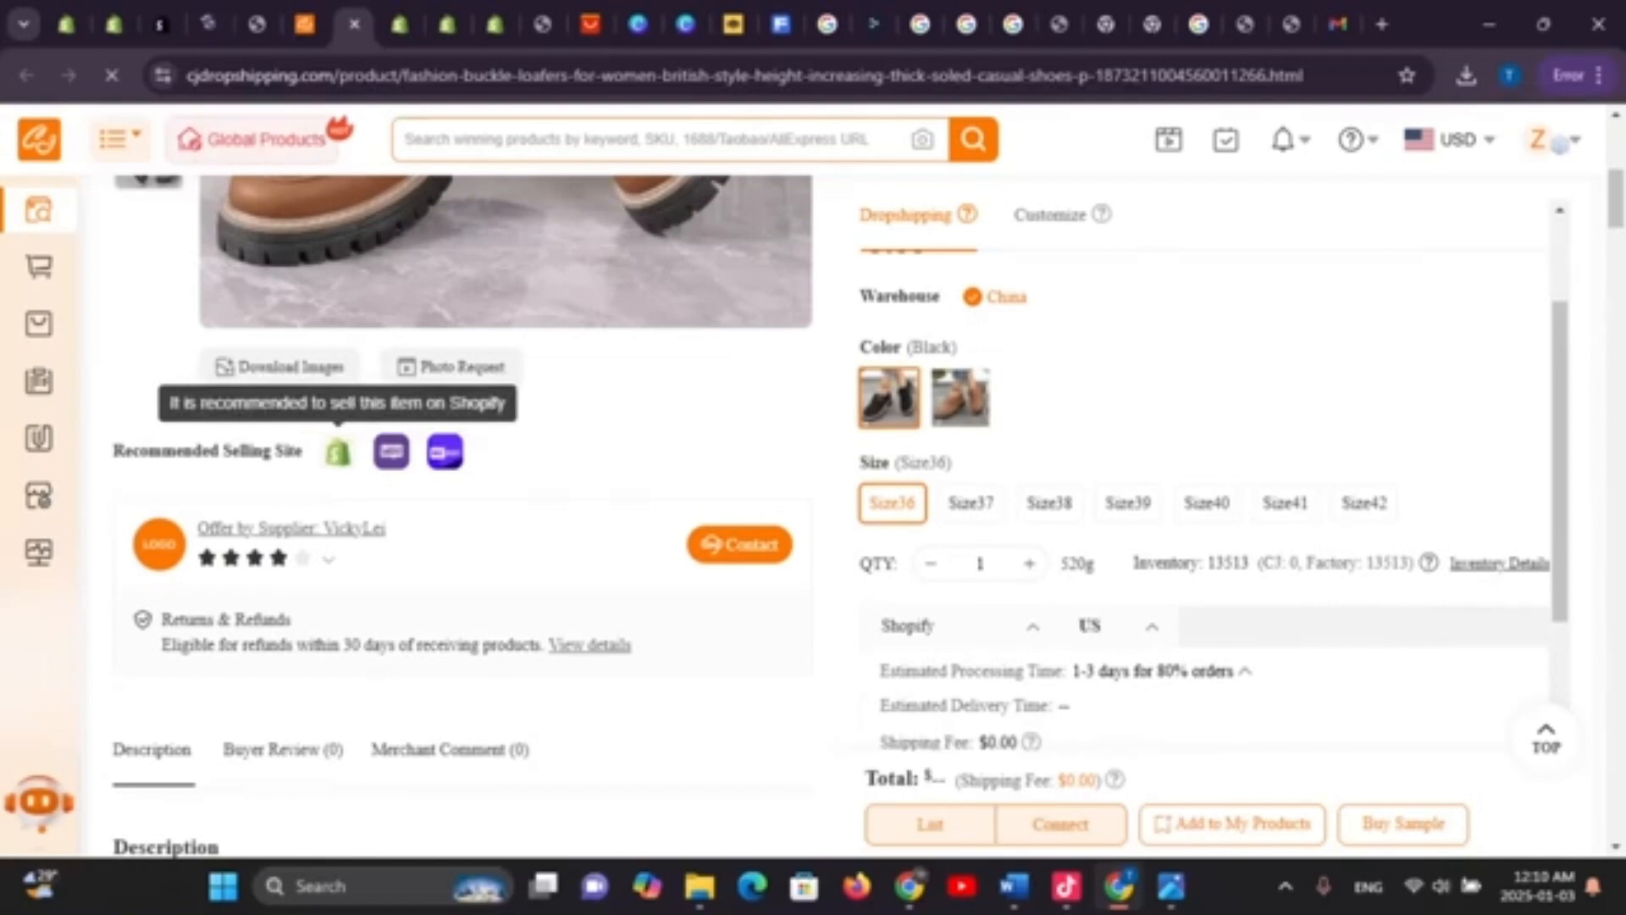
scroll(890, 390, up, 1)
scroll(889, 508, up, 6)
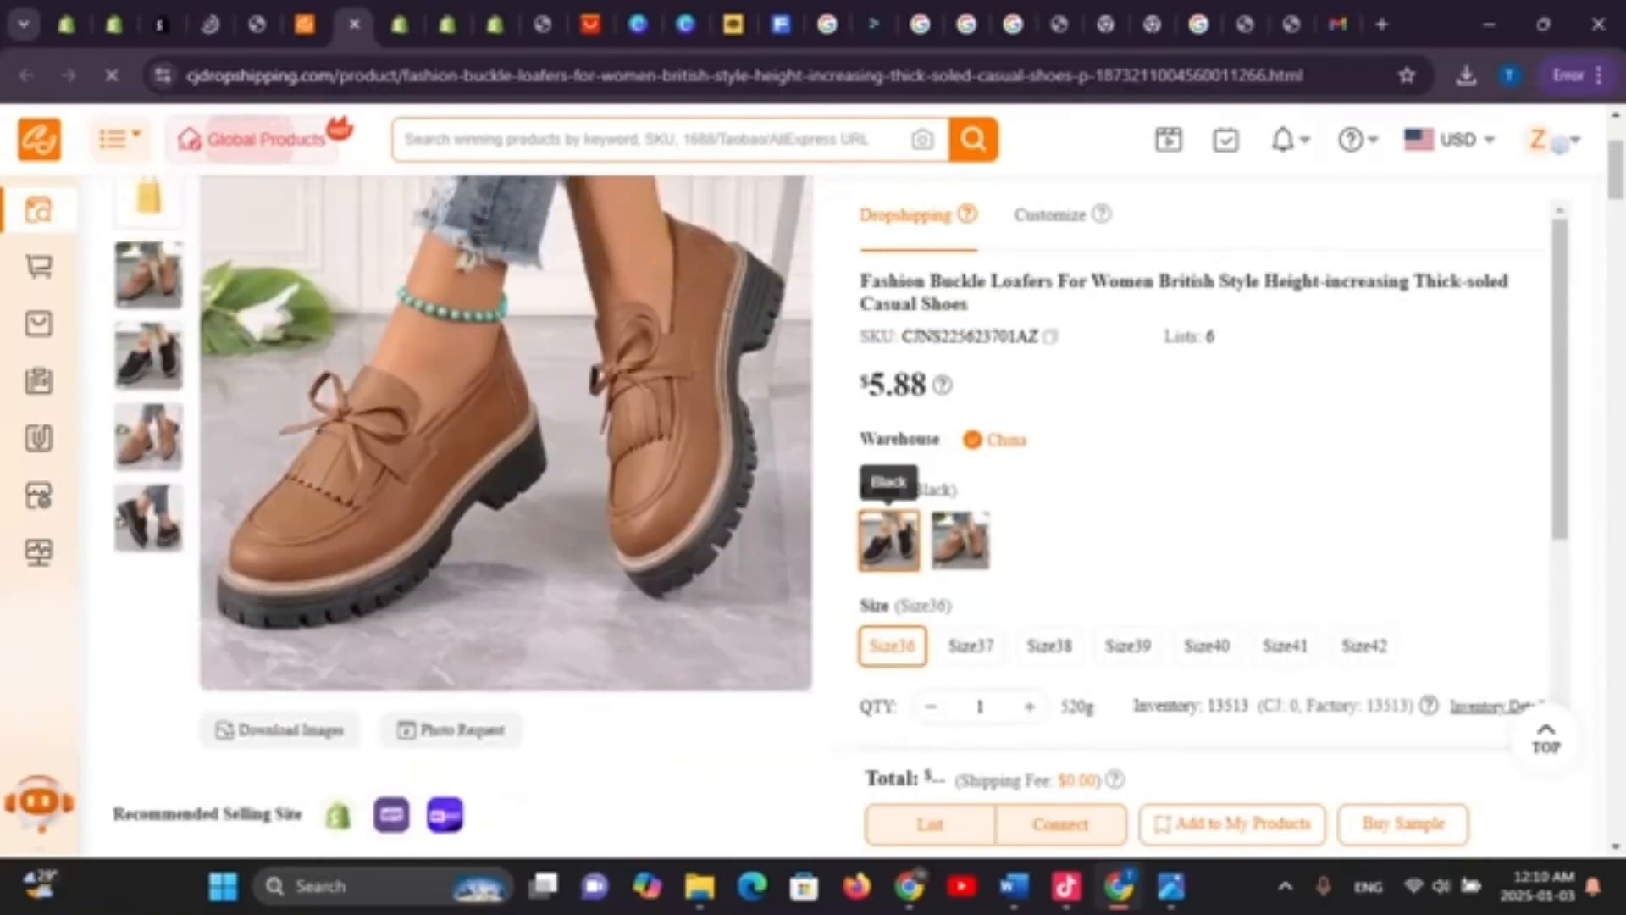
scroll(889, 509, down, 6)
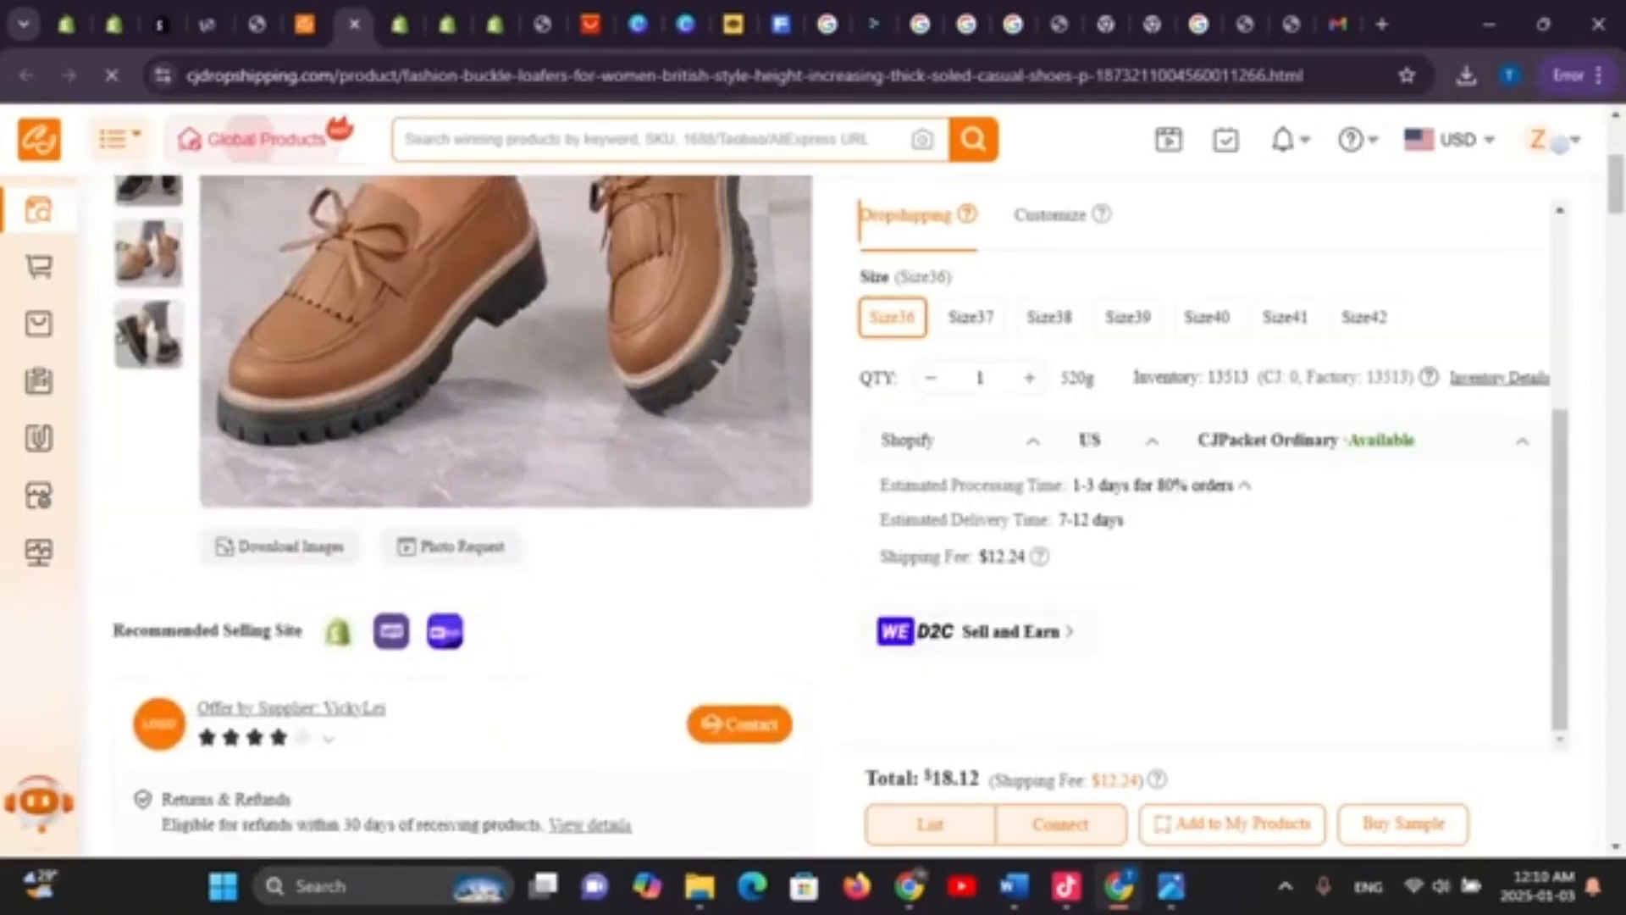
scroll(399, 423, down, 5)
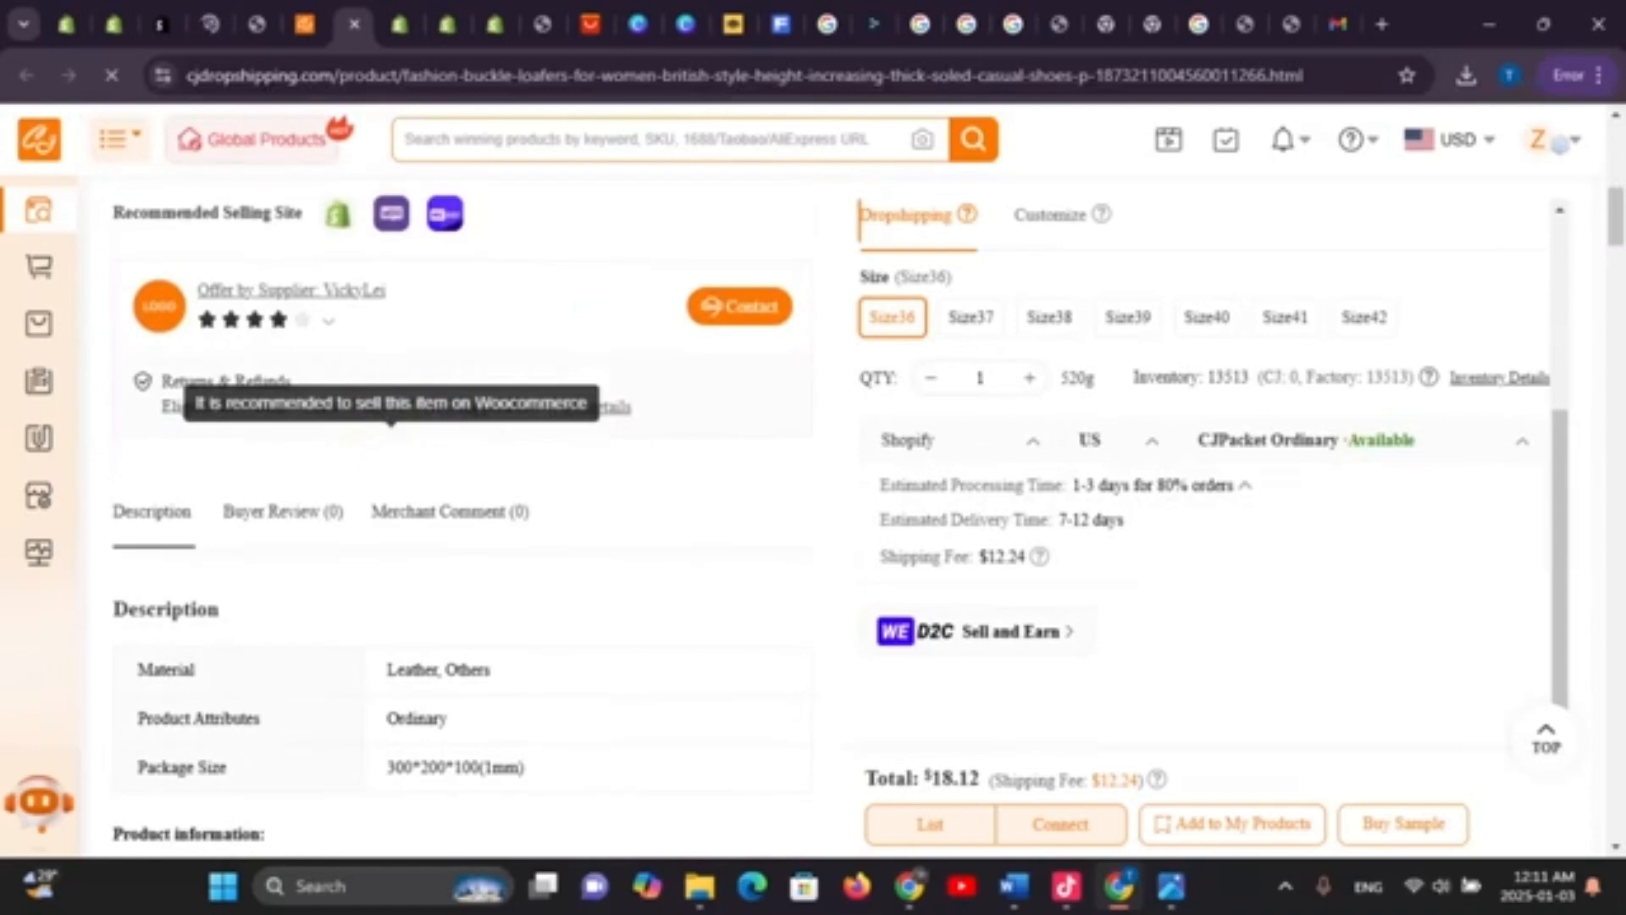
scroll(461, 508, down, 9)
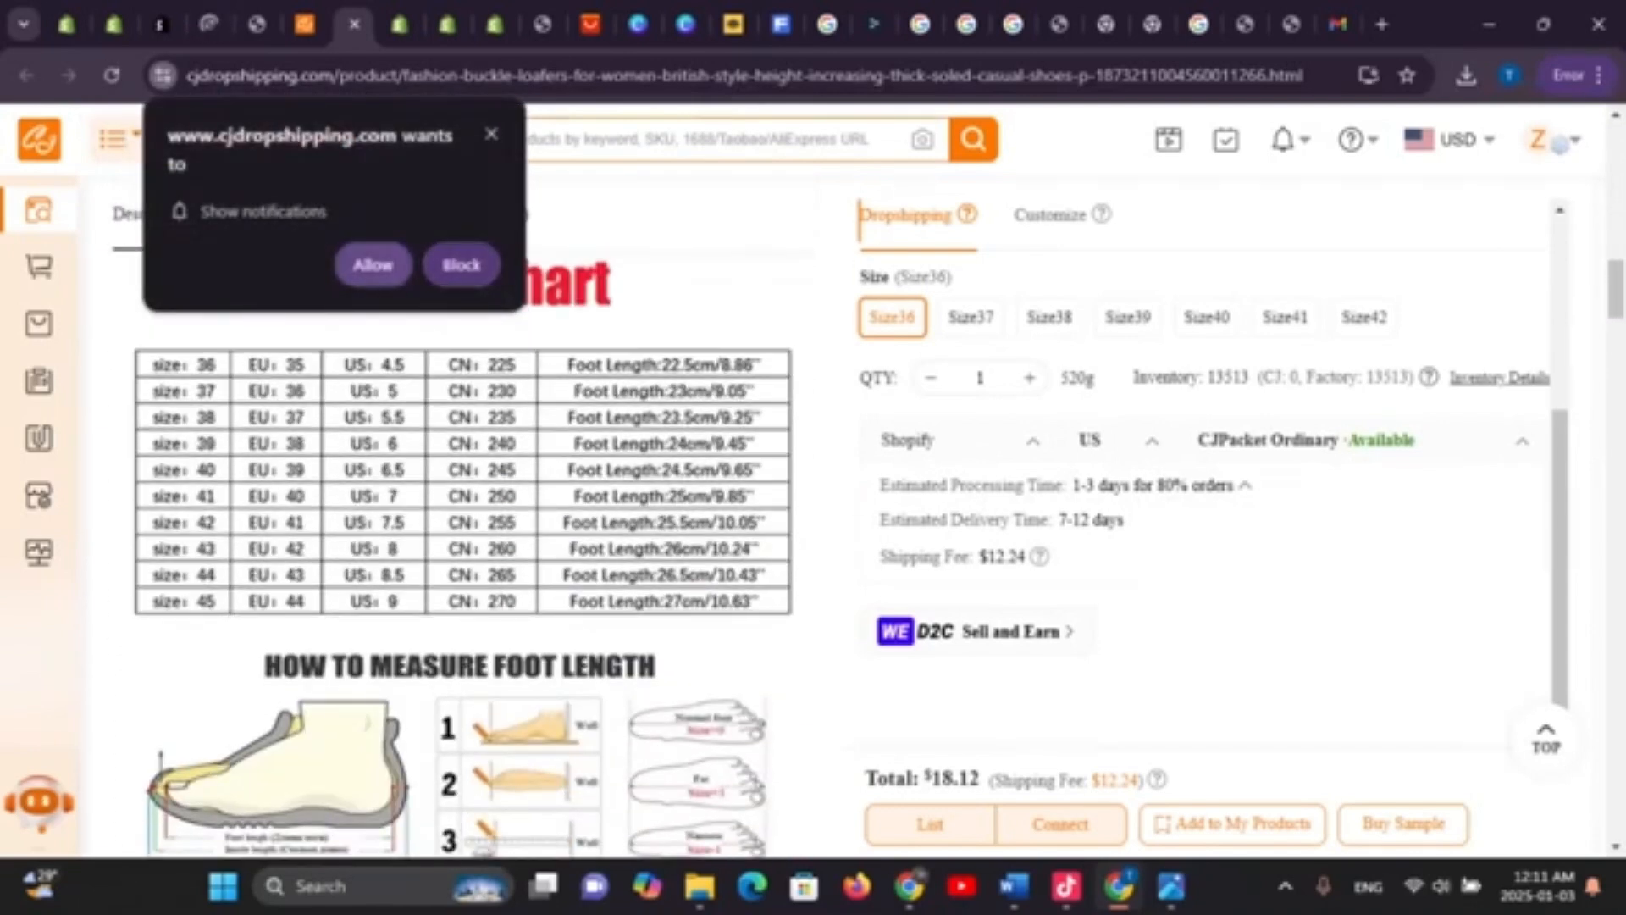
click(461, 264)
scroll(461, 508, up, 12)
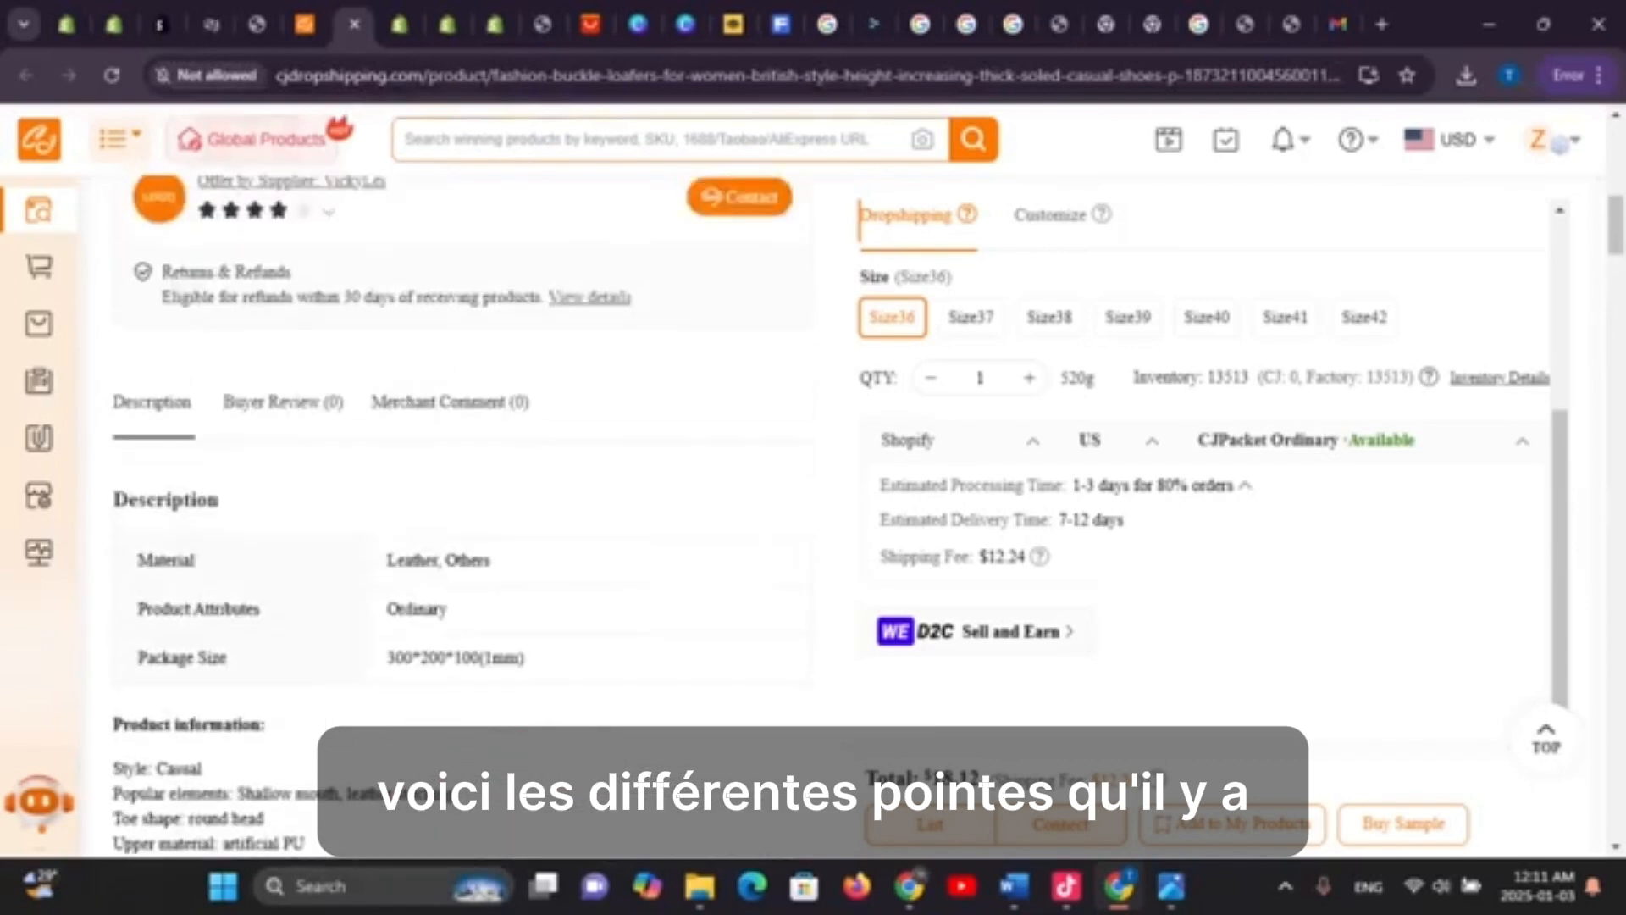
scroll(593, 381, up, 2)
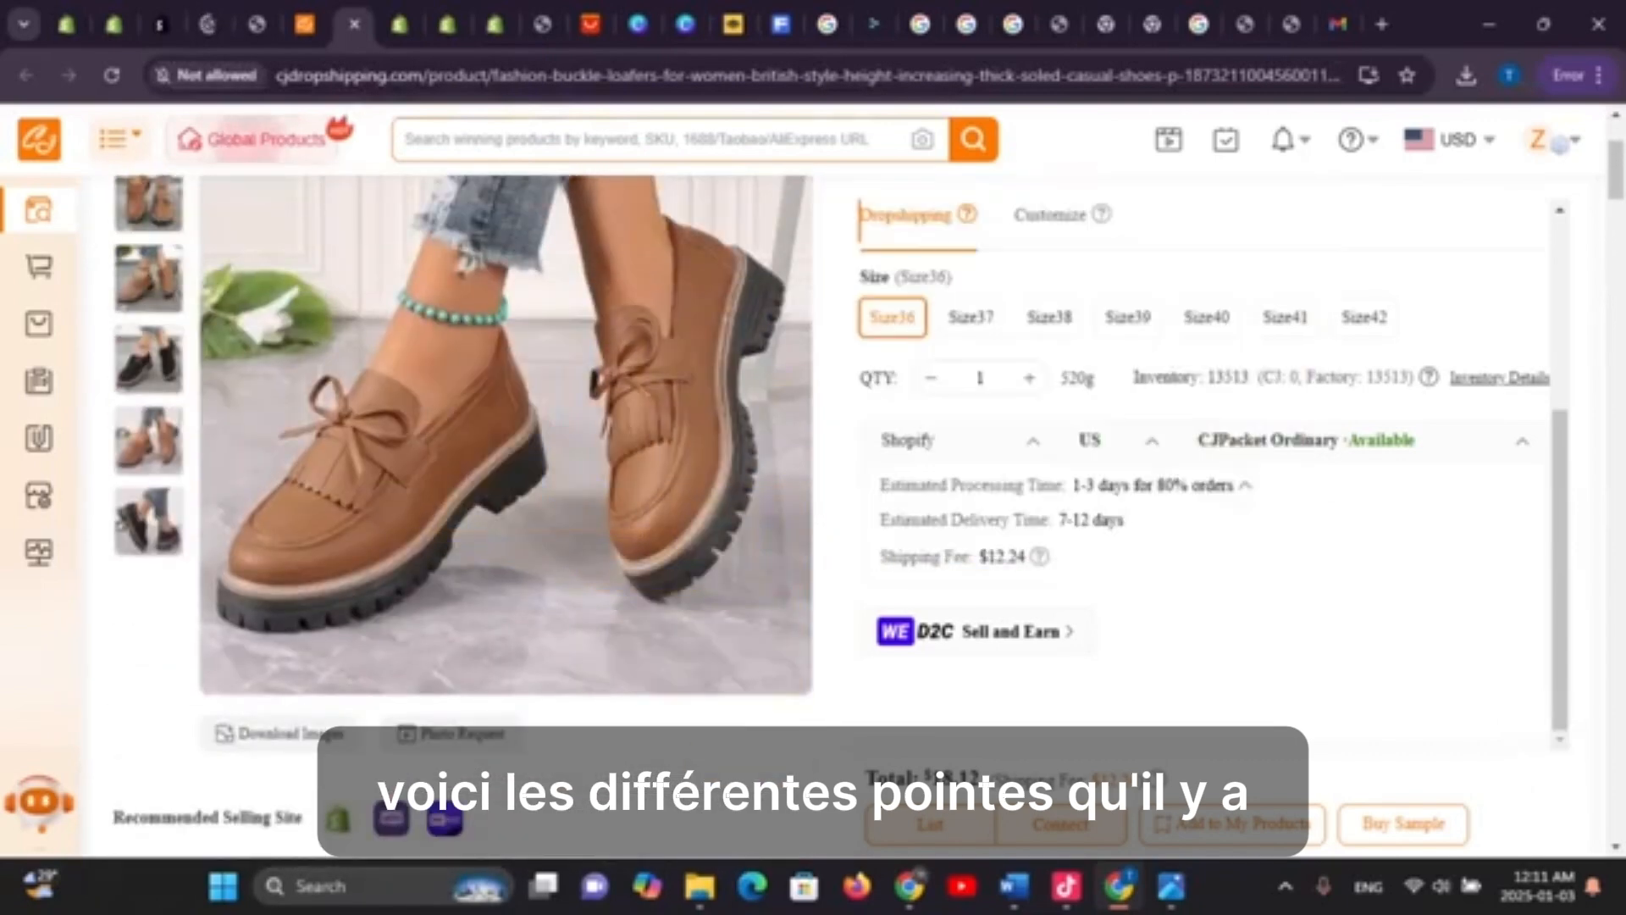
scroll(462, 462, down, 2)
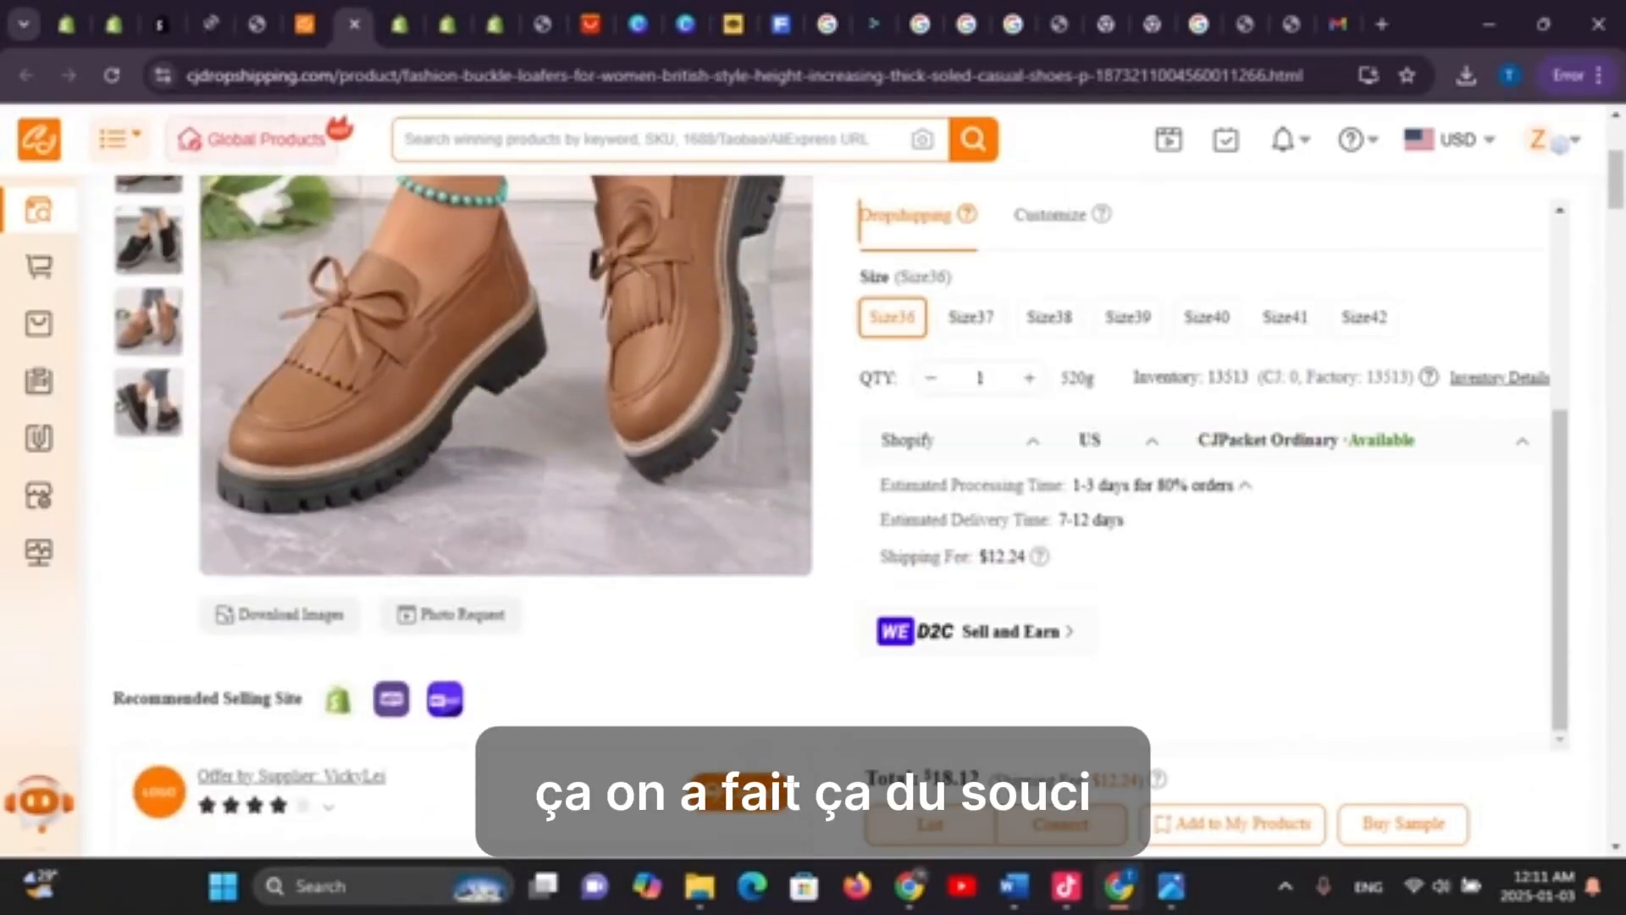
scroll(462, 424, down, 4)
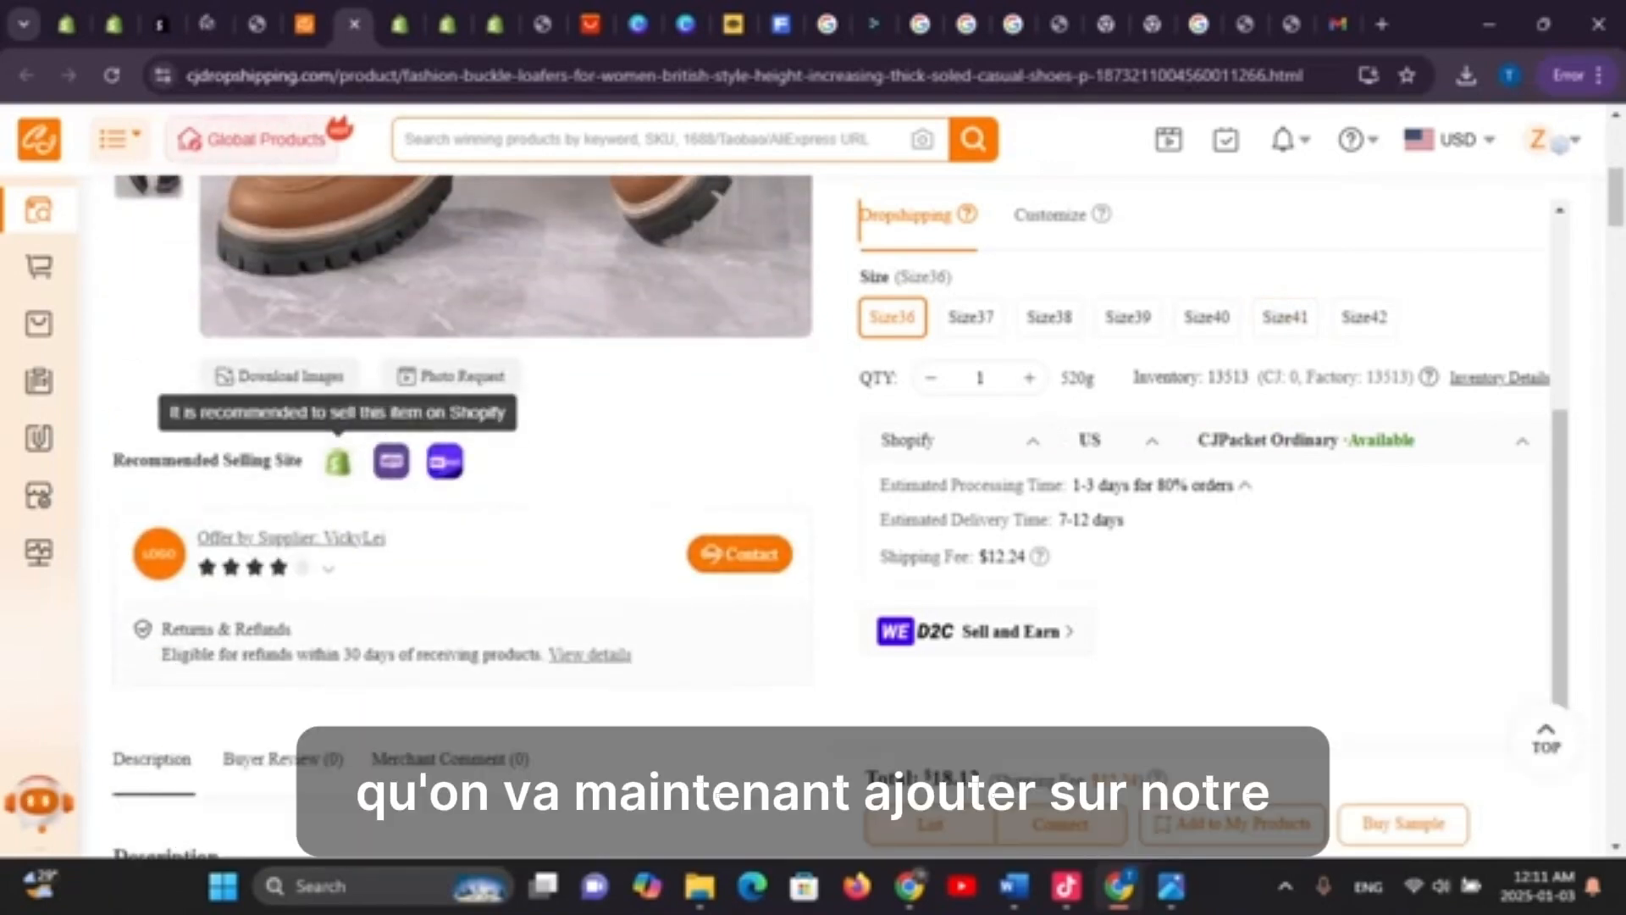
click(338, 462)
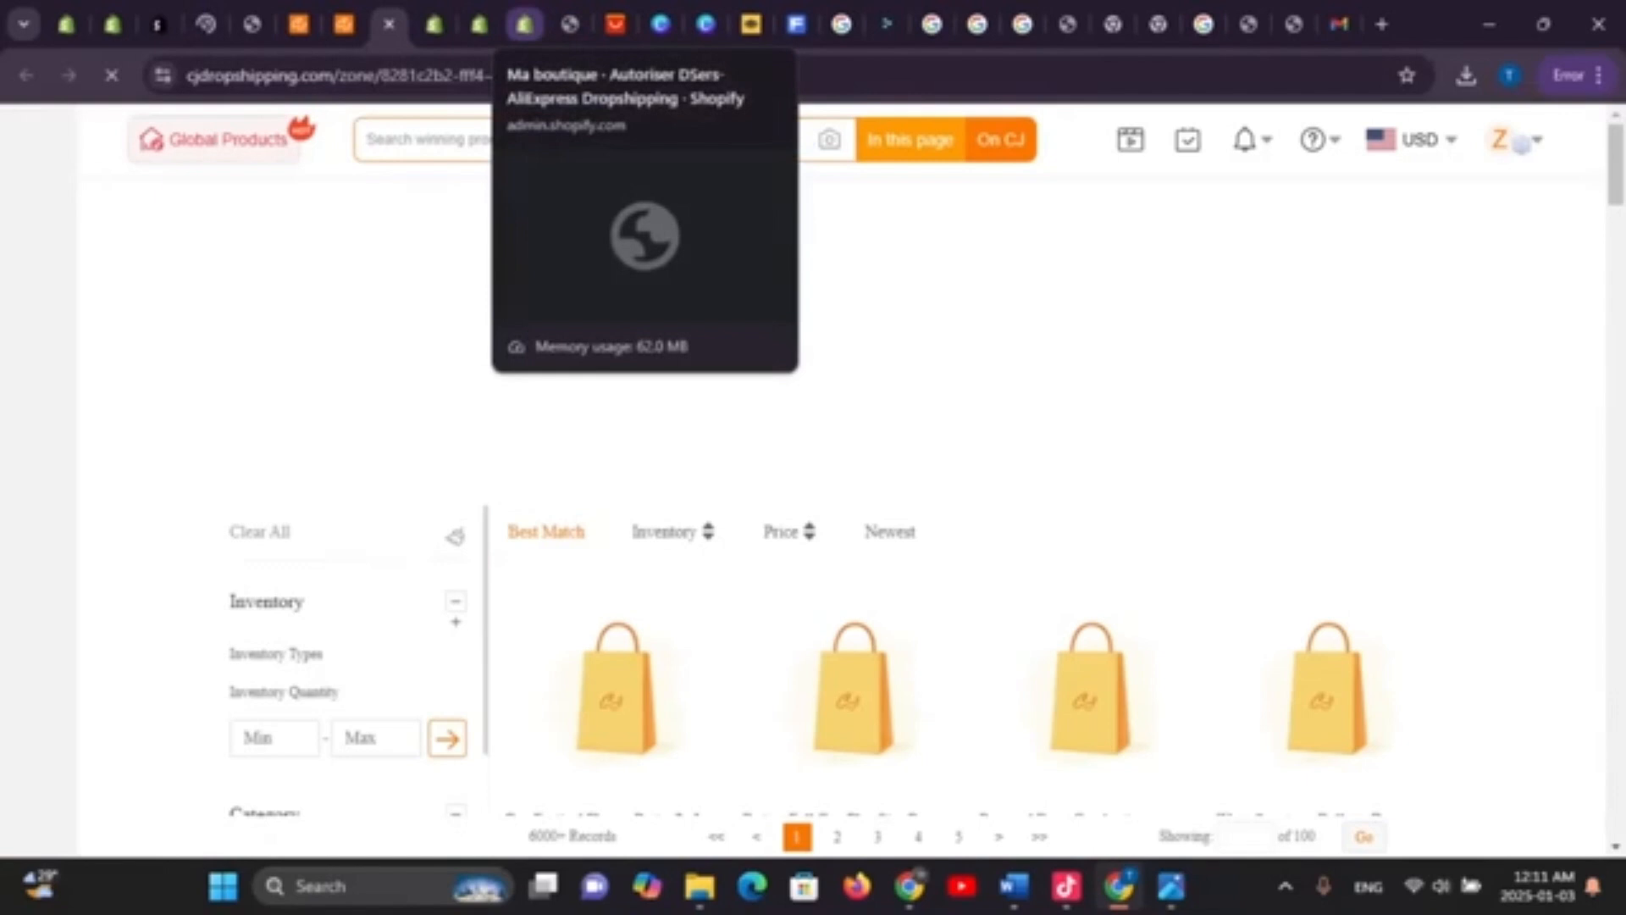
Install the DSers-AliExpress Dropshipping app from its 'Installer l'app' page
click(525, 23)
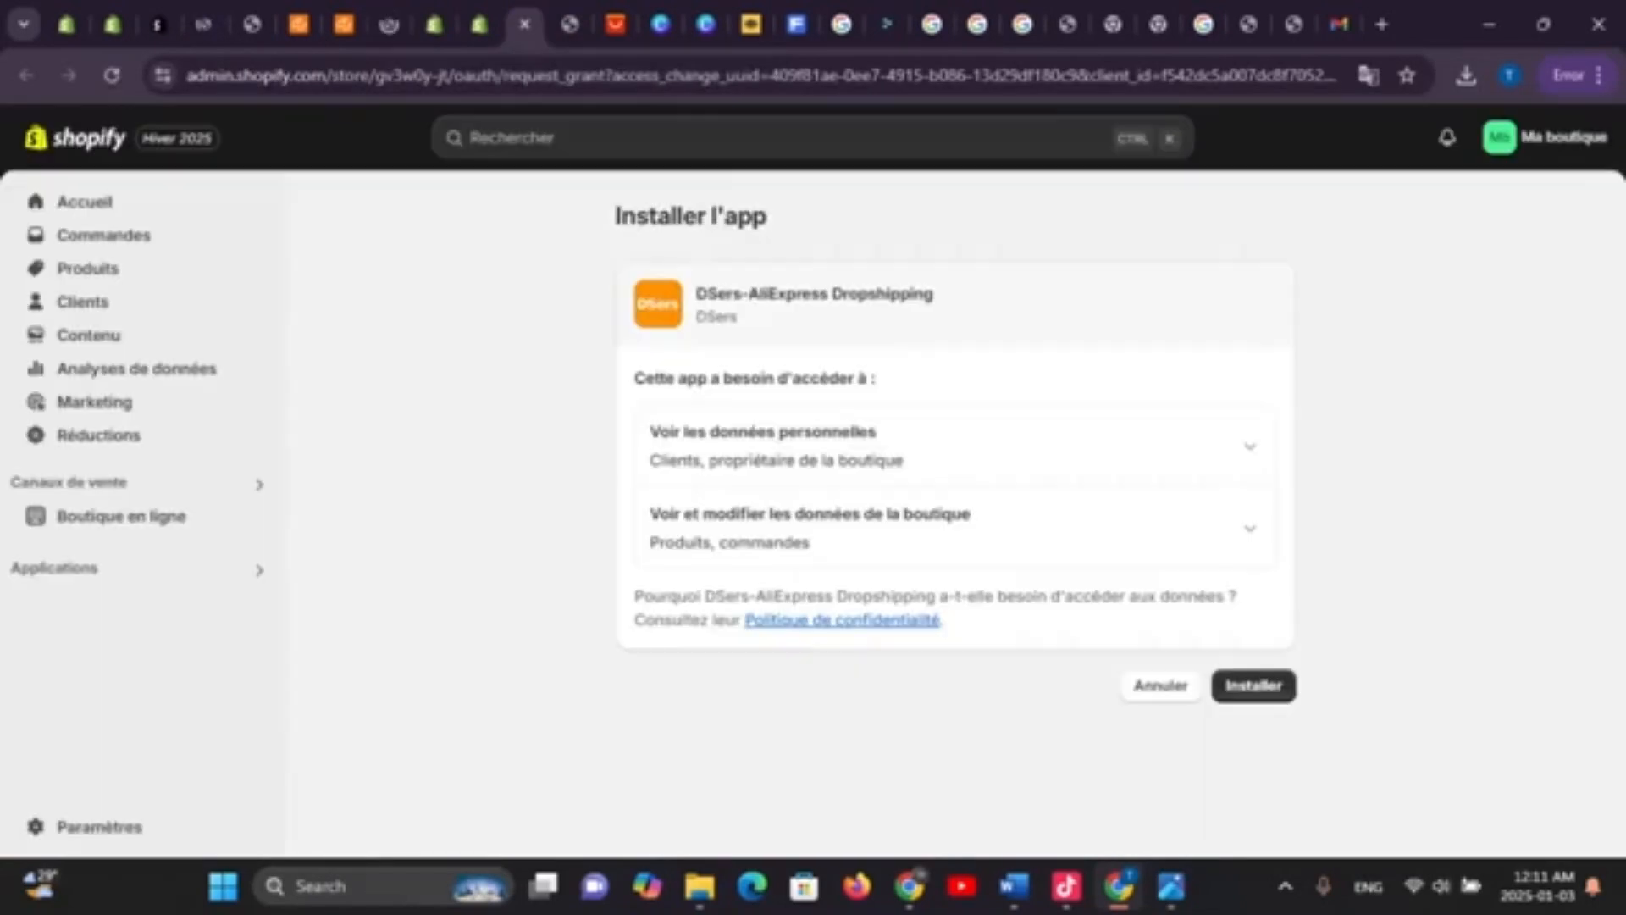
click(1253, 685)
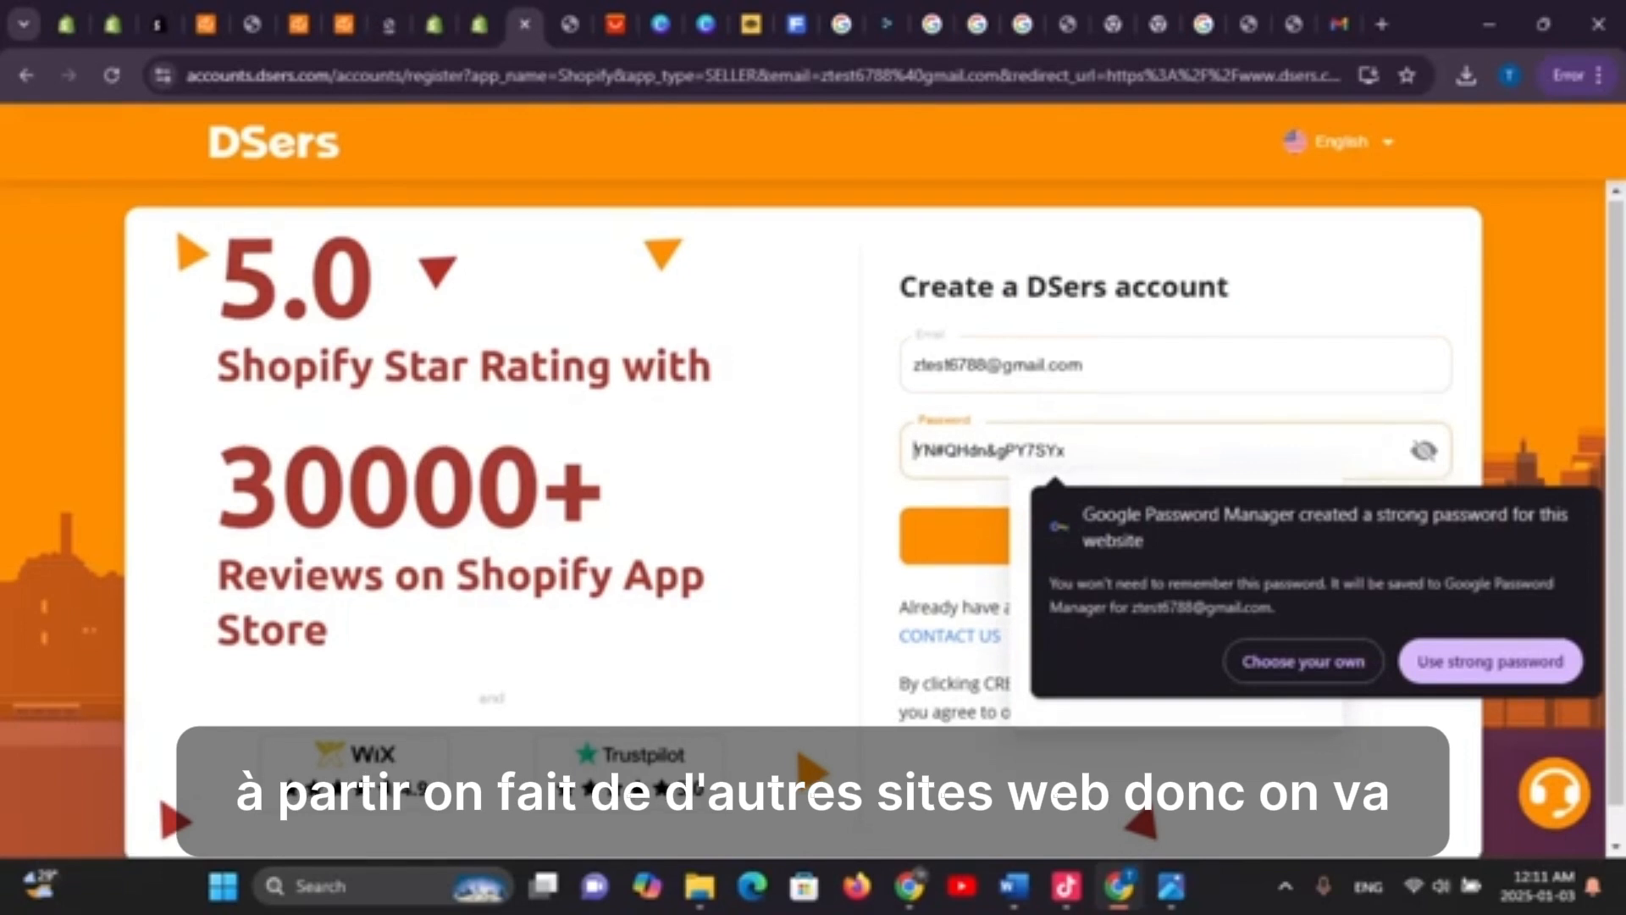
Accept DSers' suggested strong password and submit the sign-up, reaching the plan options
click(1491, 661)
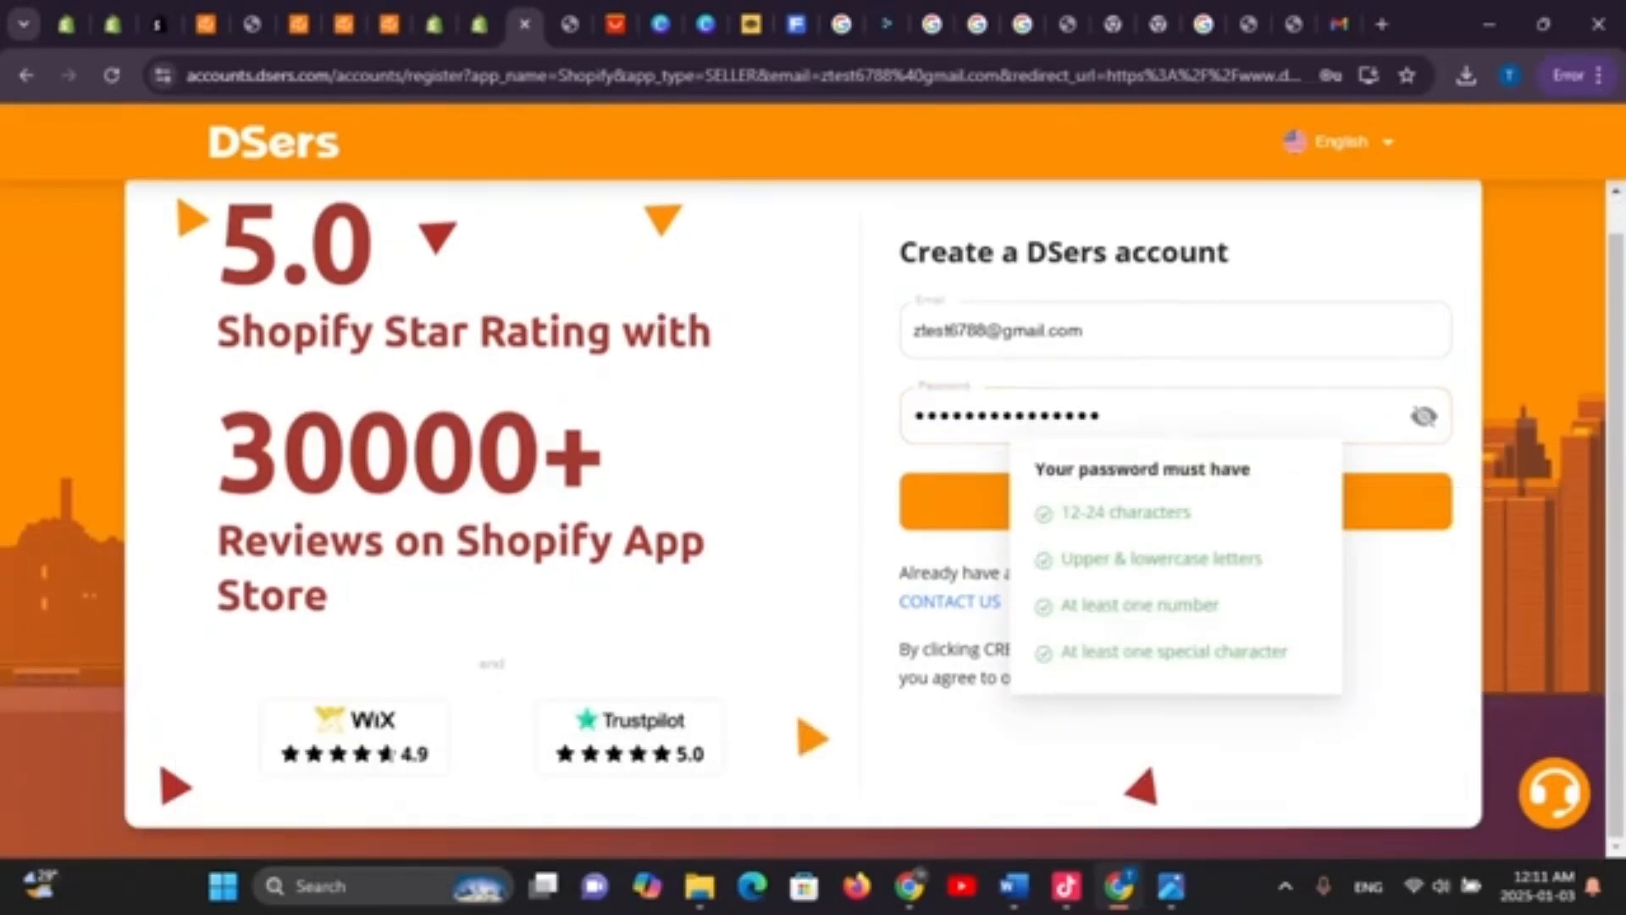
key(Return)
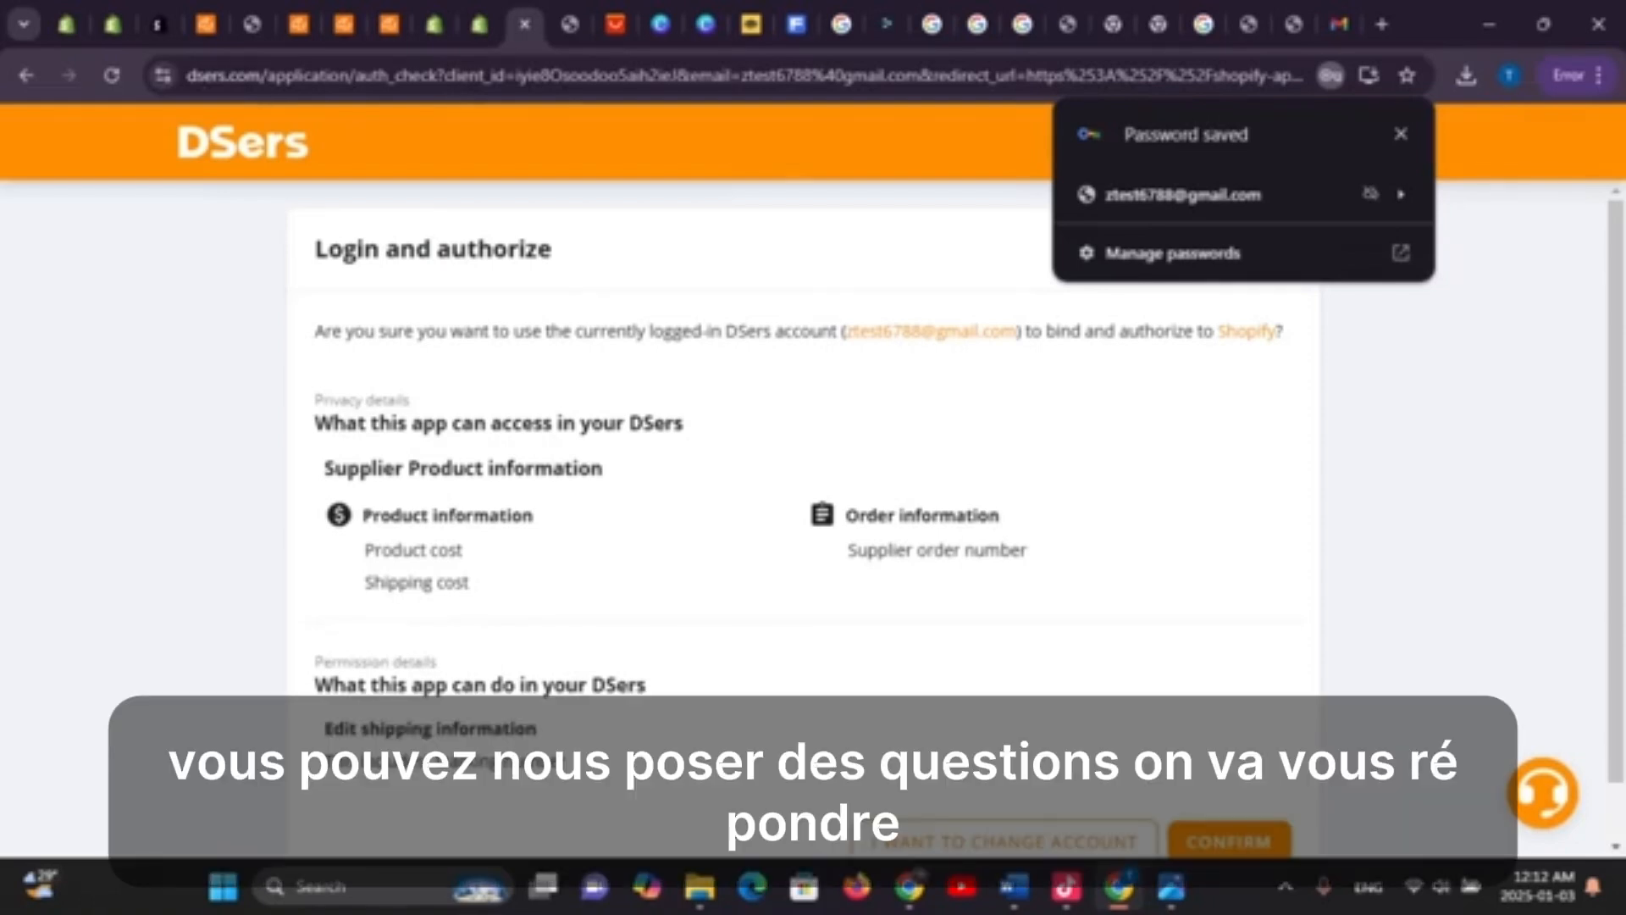
scroll(957, 517, down, 1)
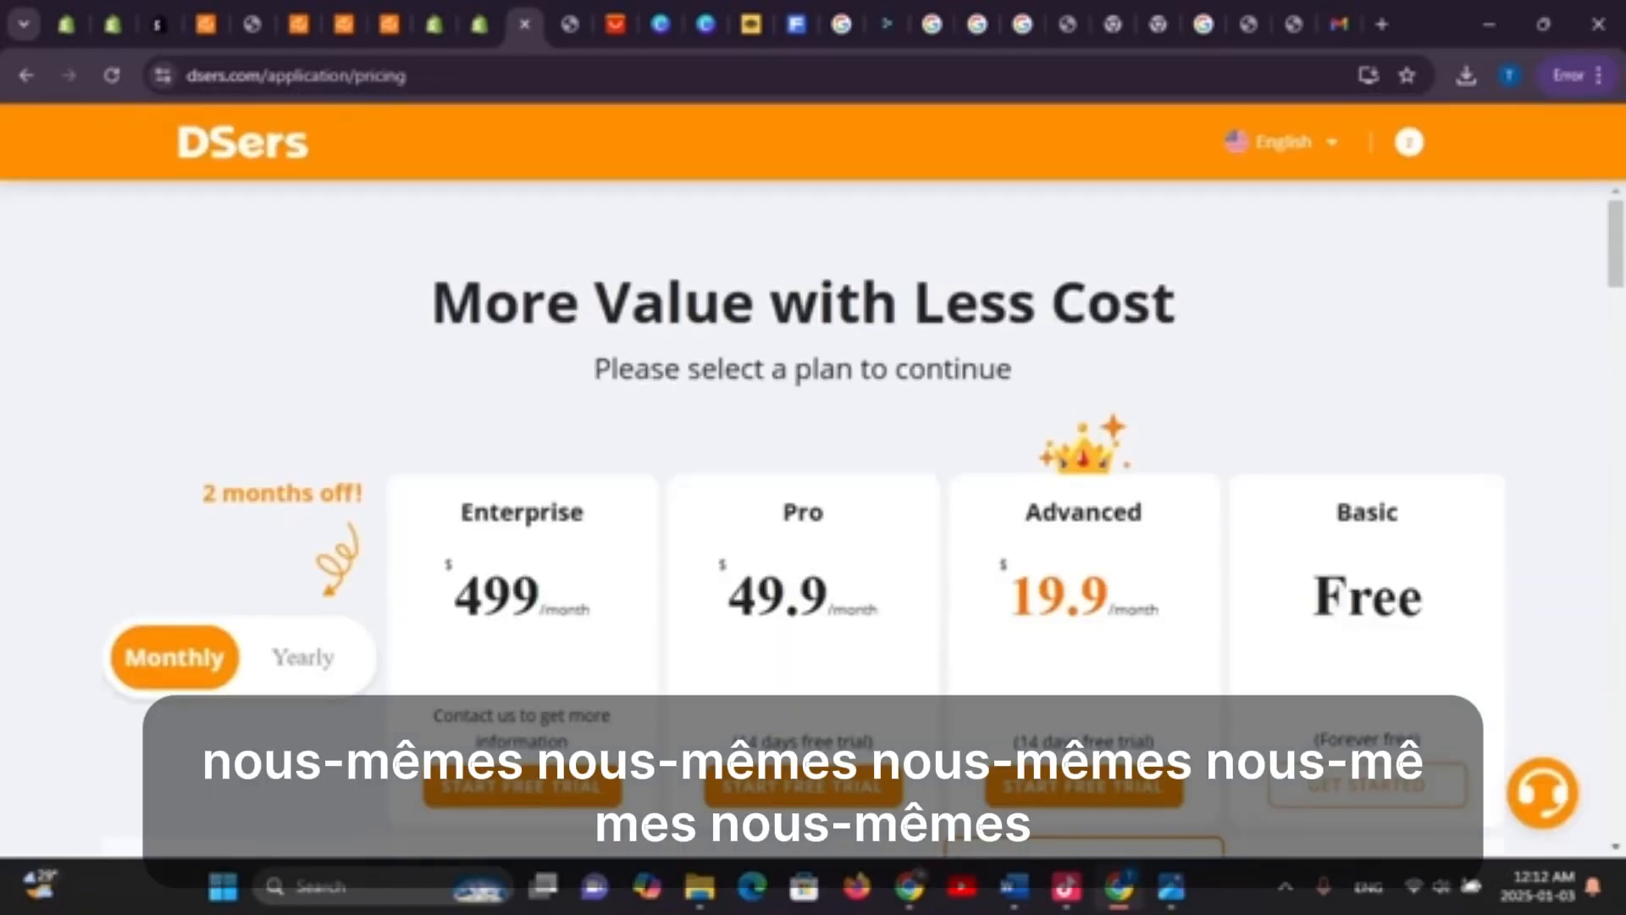
Start linking AliExpress as a supplier and choose to log in to an existing account
scroll(813, 525, down, 3)
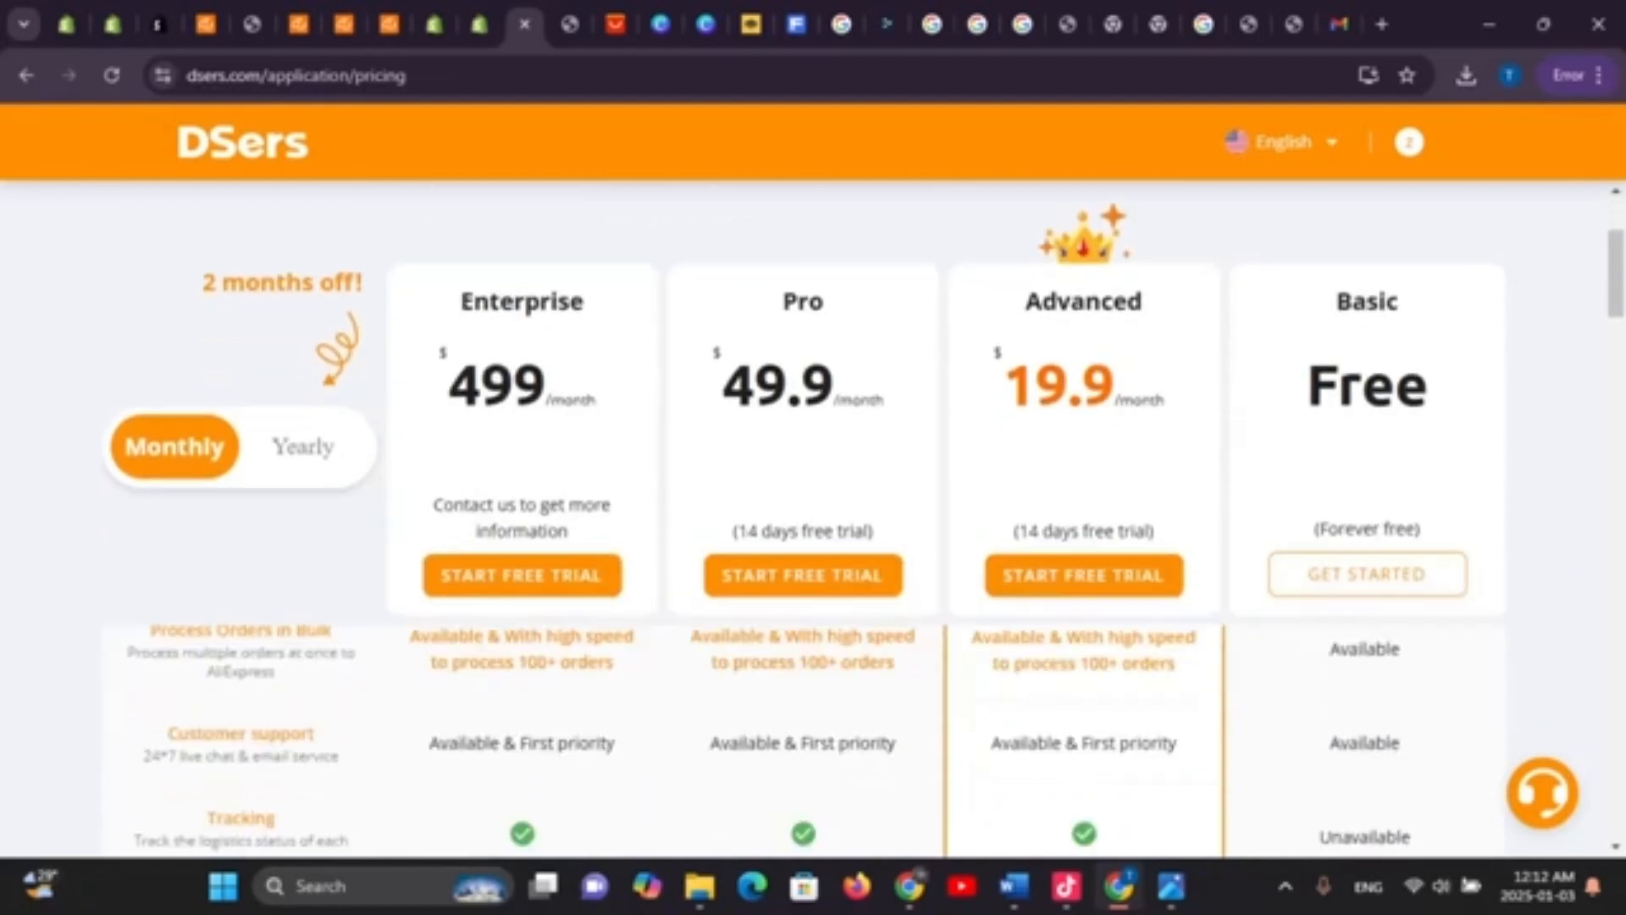
scroll(813, 677, down, 3)
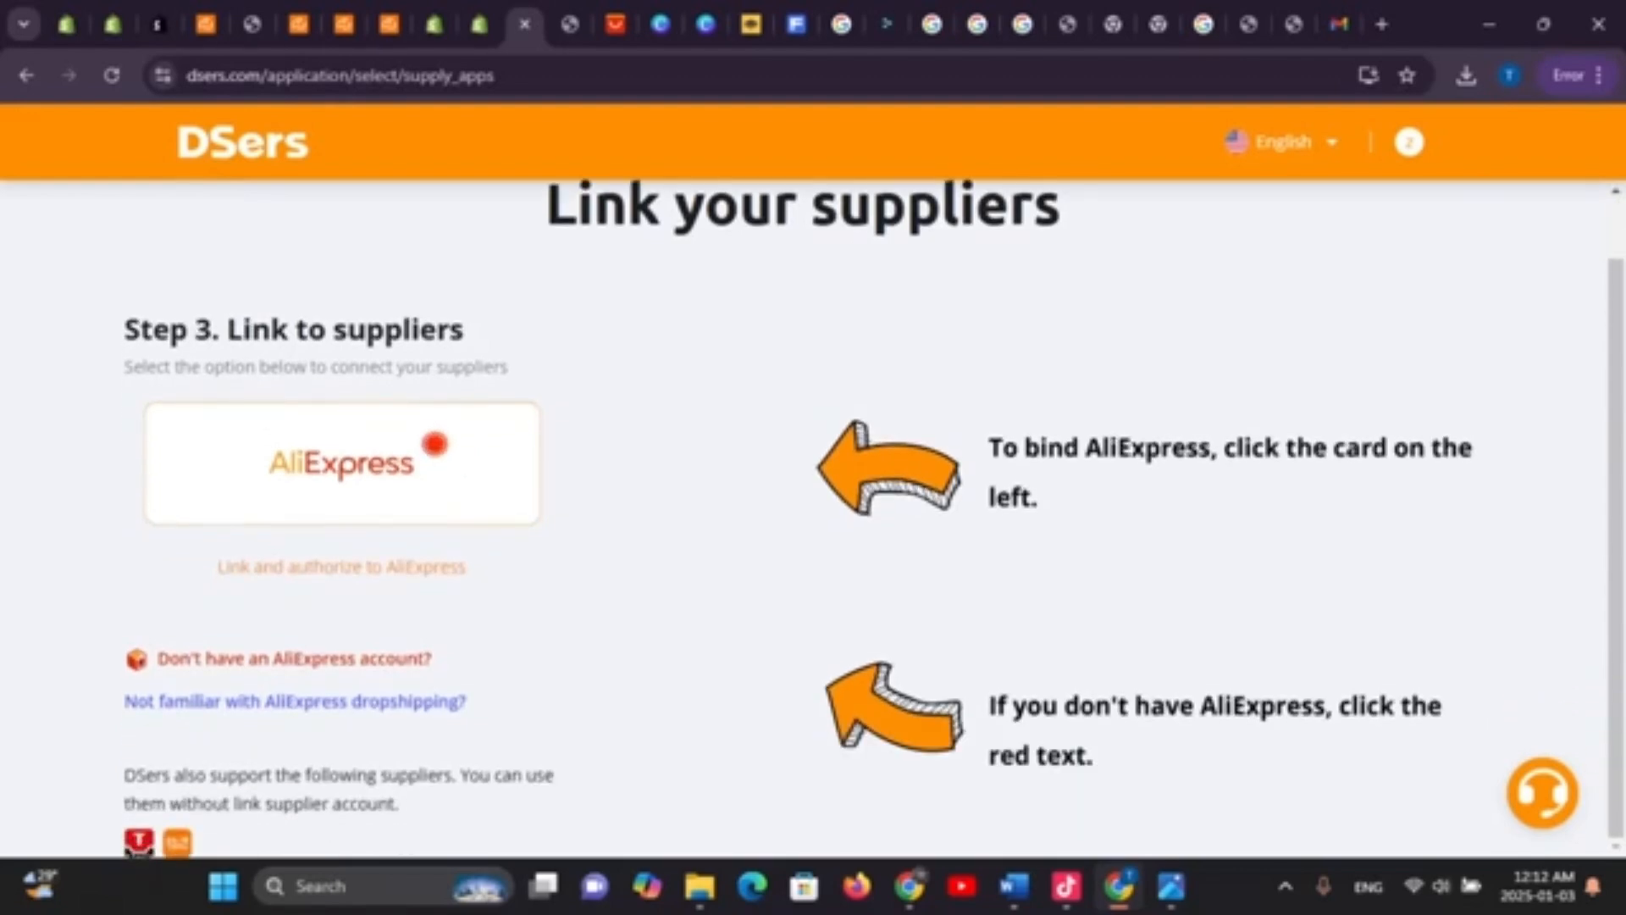
click(342, 463)
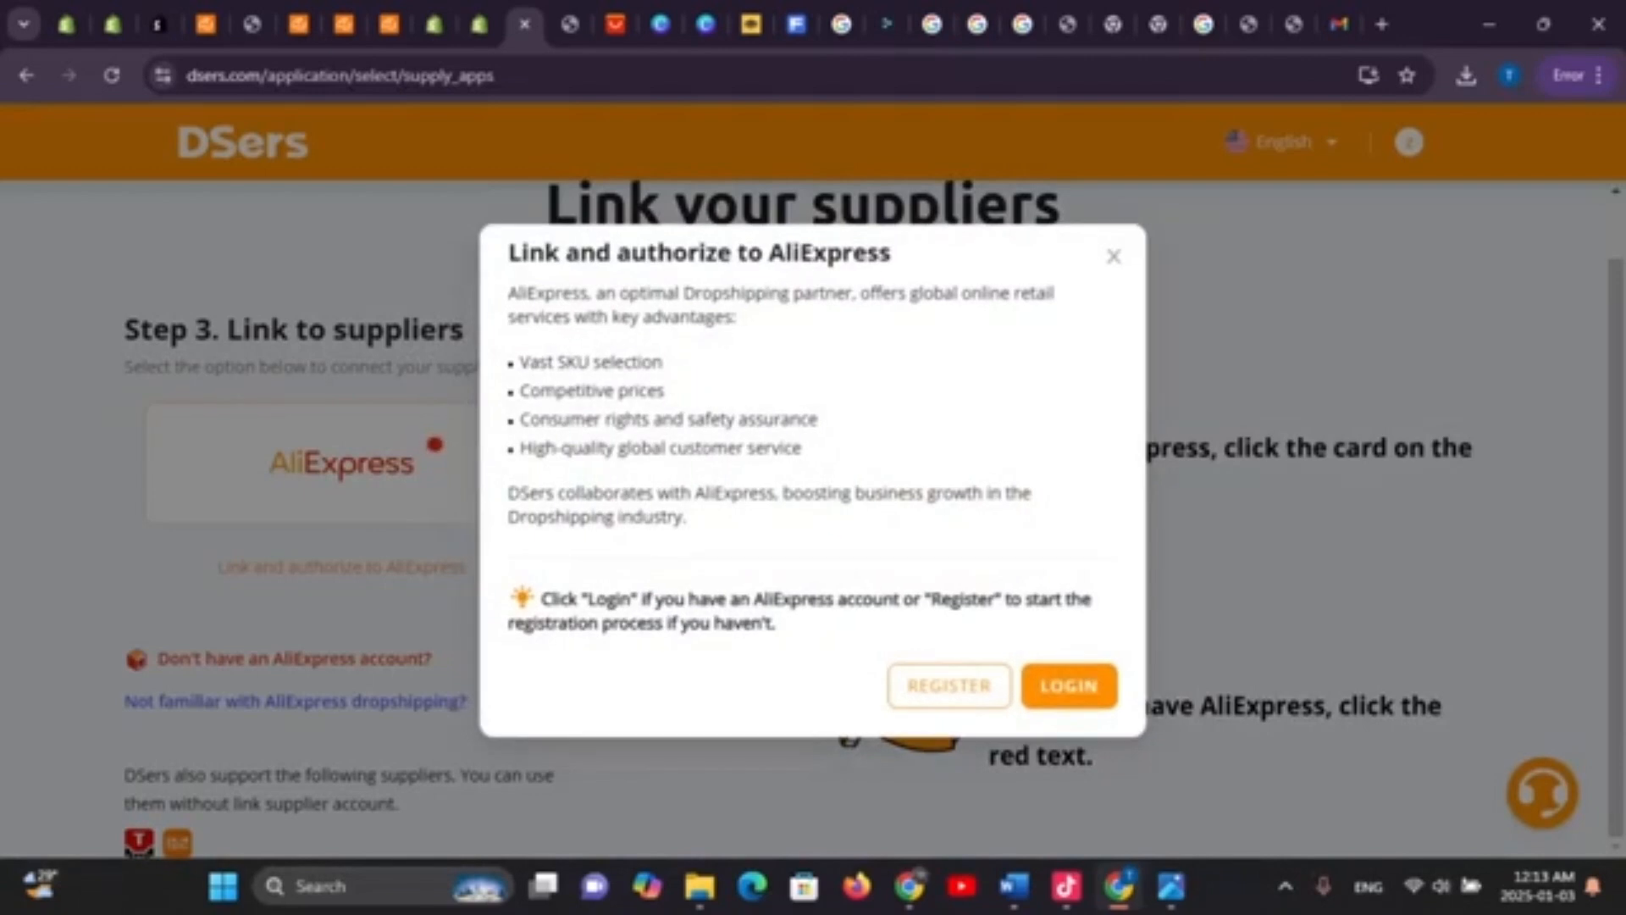
click(1069, 685)
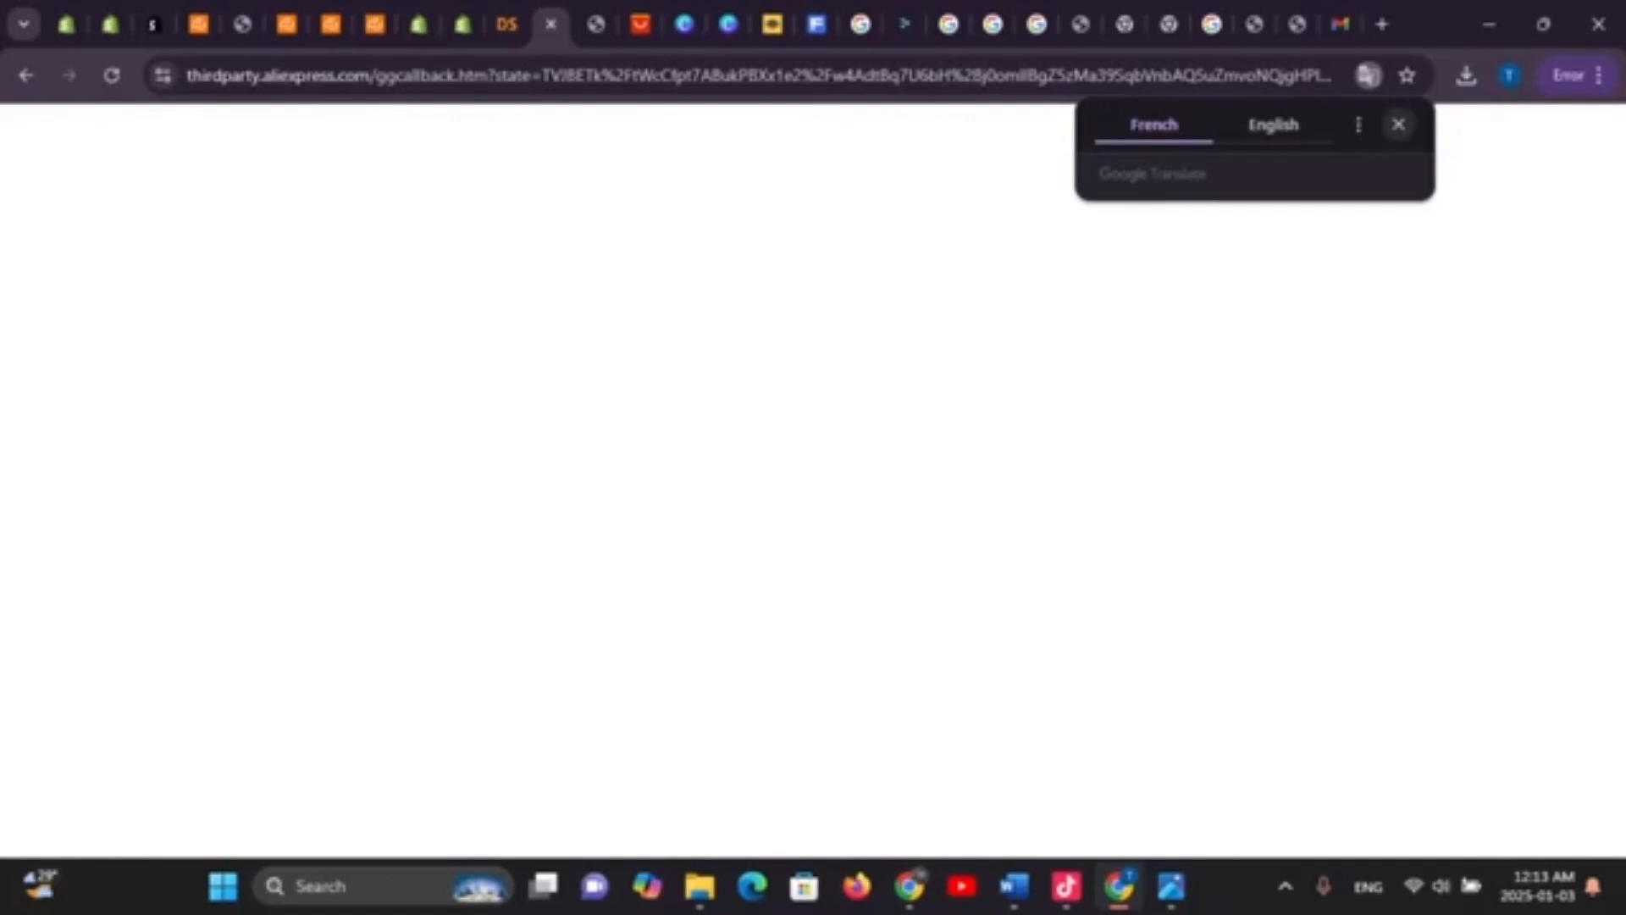
Close the page translation popup and return to DSers' Link your suppliers page
click(1399, 125)
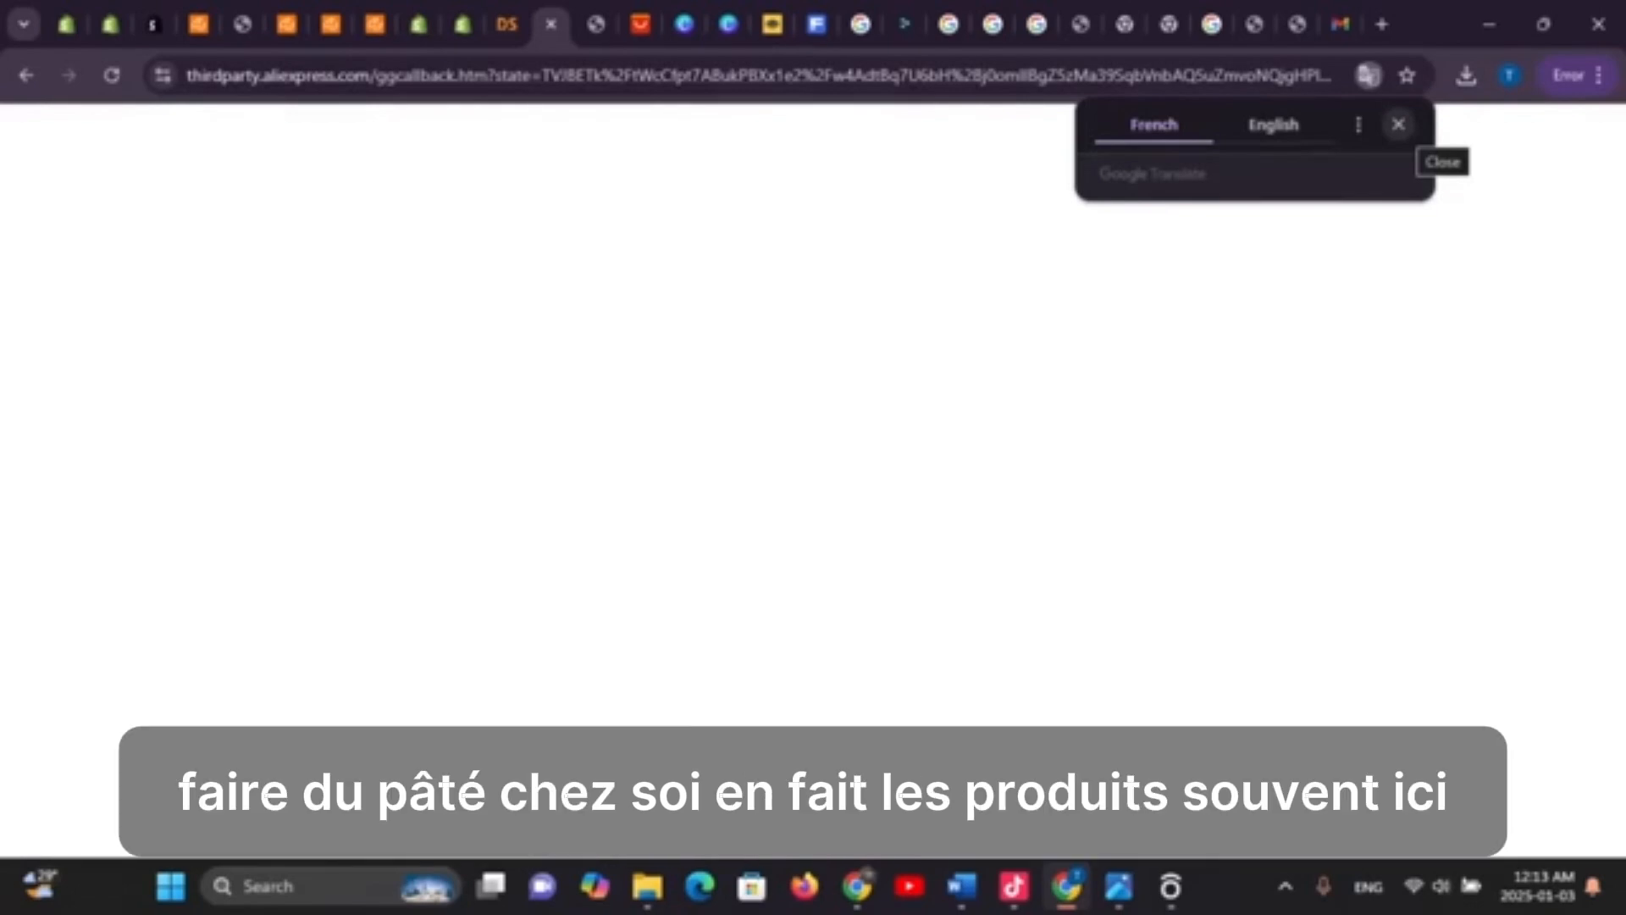
click(1399, 124)
click(506, 24)
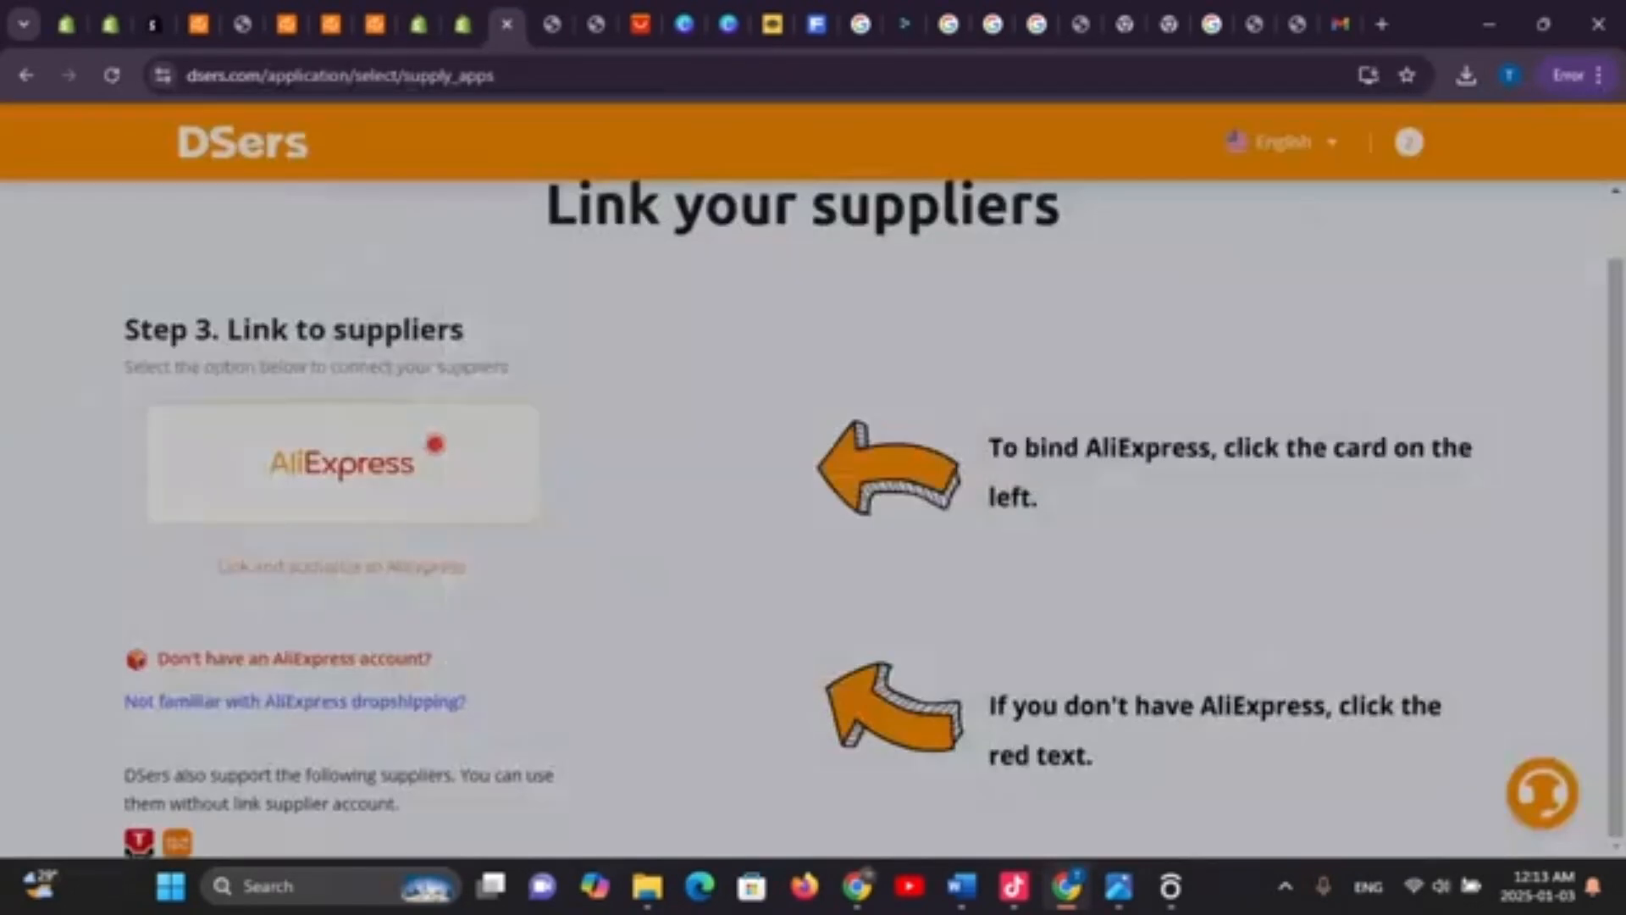
Authorize DSers on AliExpress, paste the account e-mail, and expand all requested permissions
click(1047, 553)
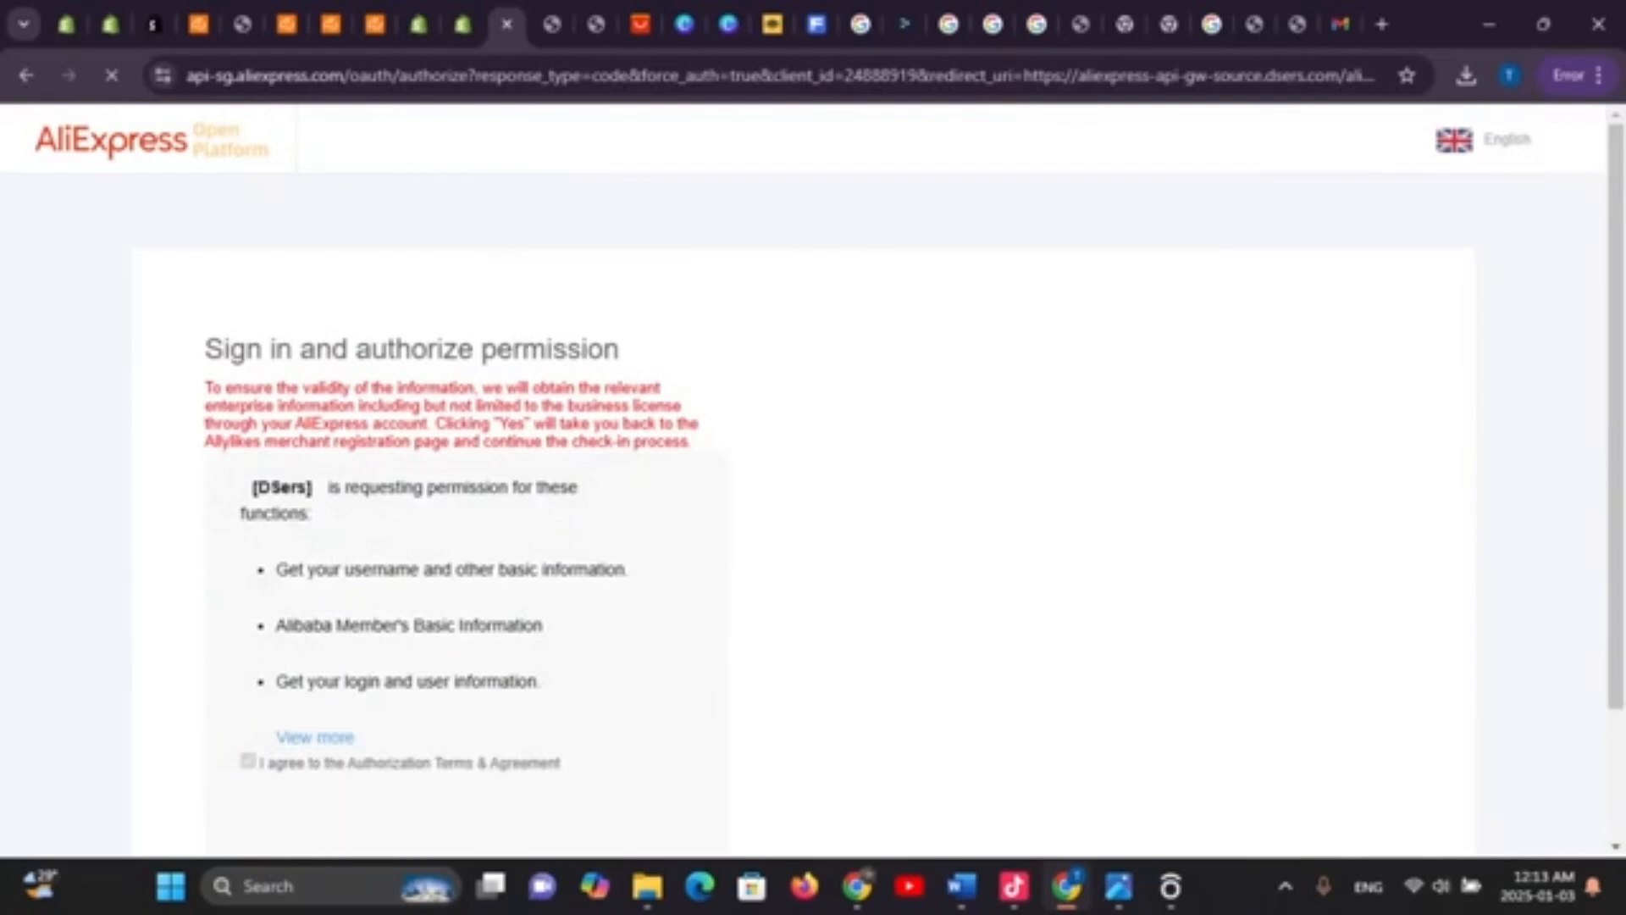
scroll(813, 480, down, 2)
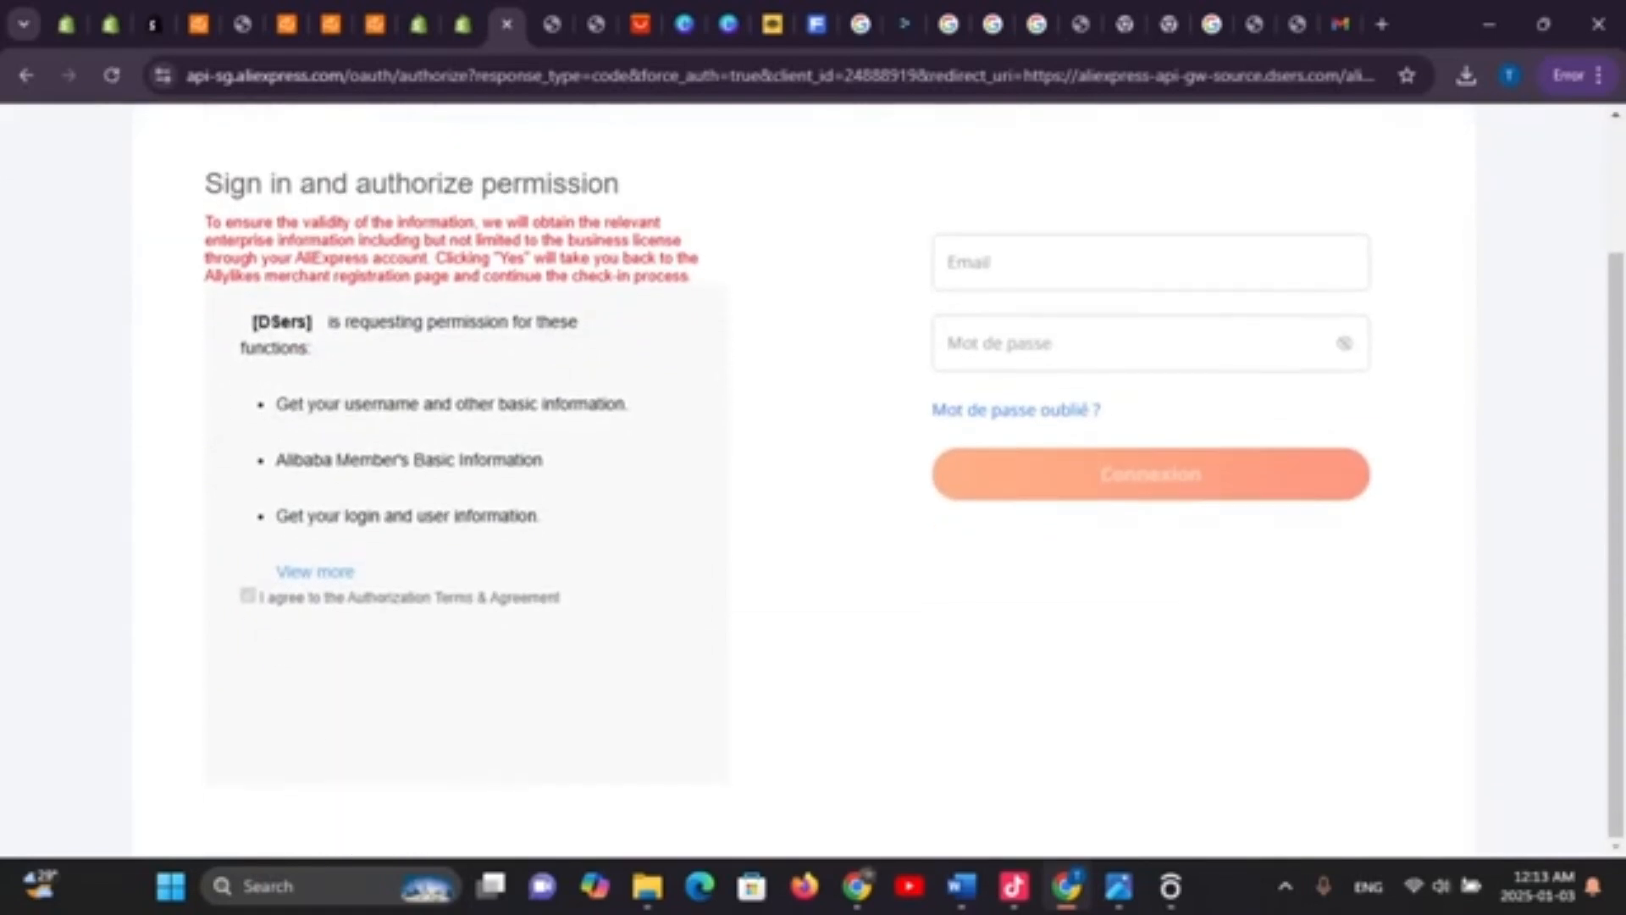
click(1150, 262)
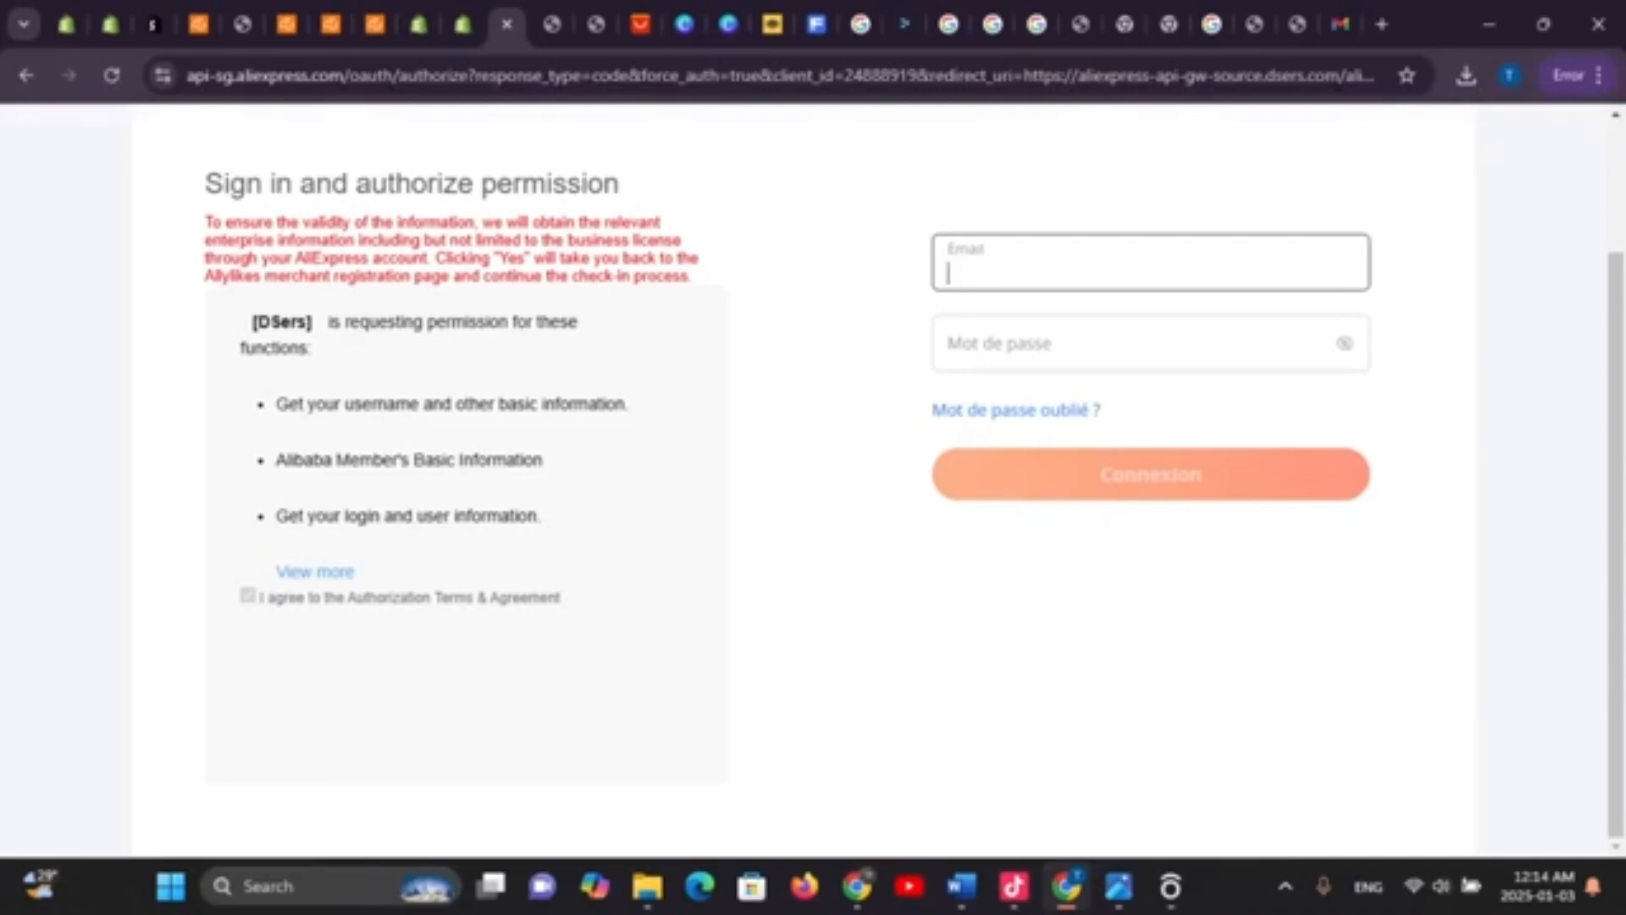
right_click(1095, 271)
click(1135, 511)
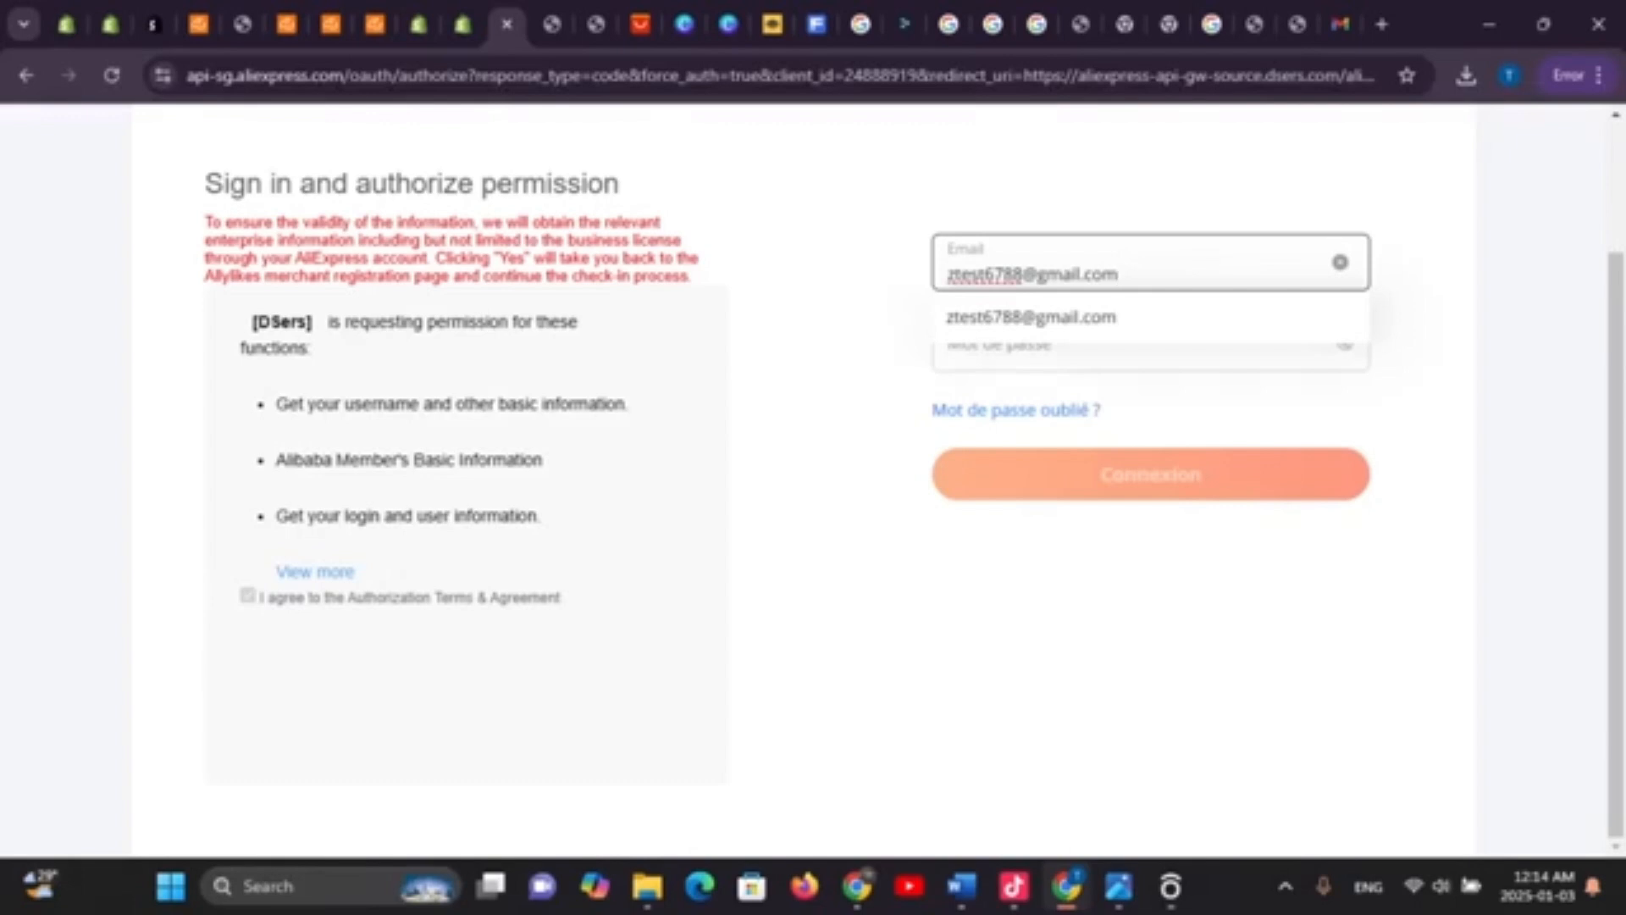
click(1150, 343)
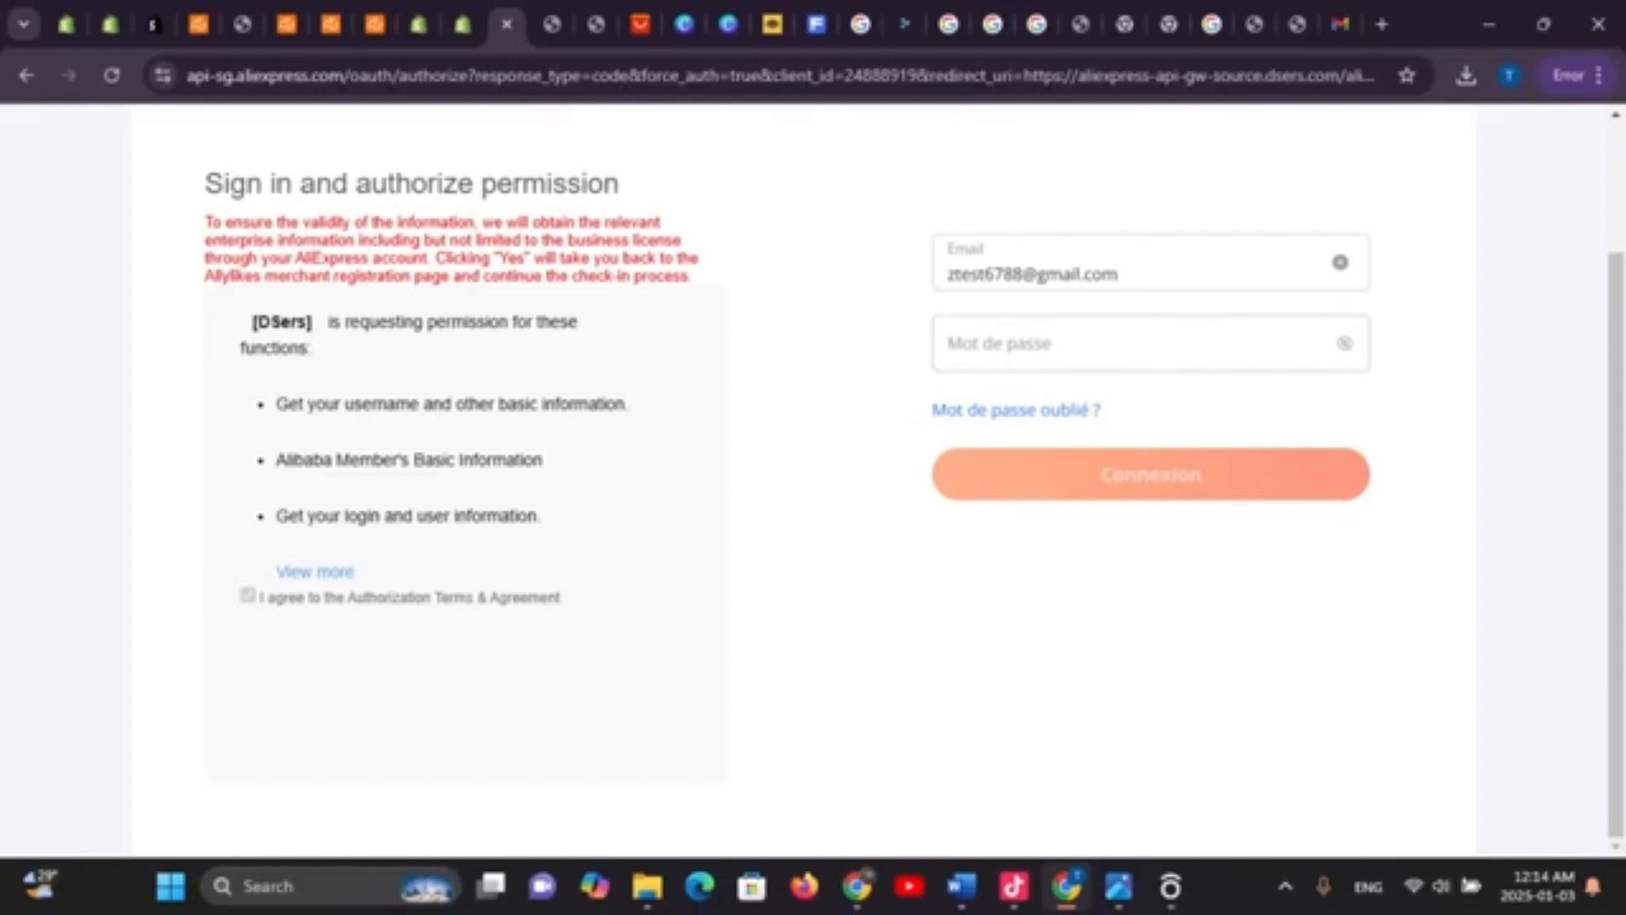
click(316, 571)
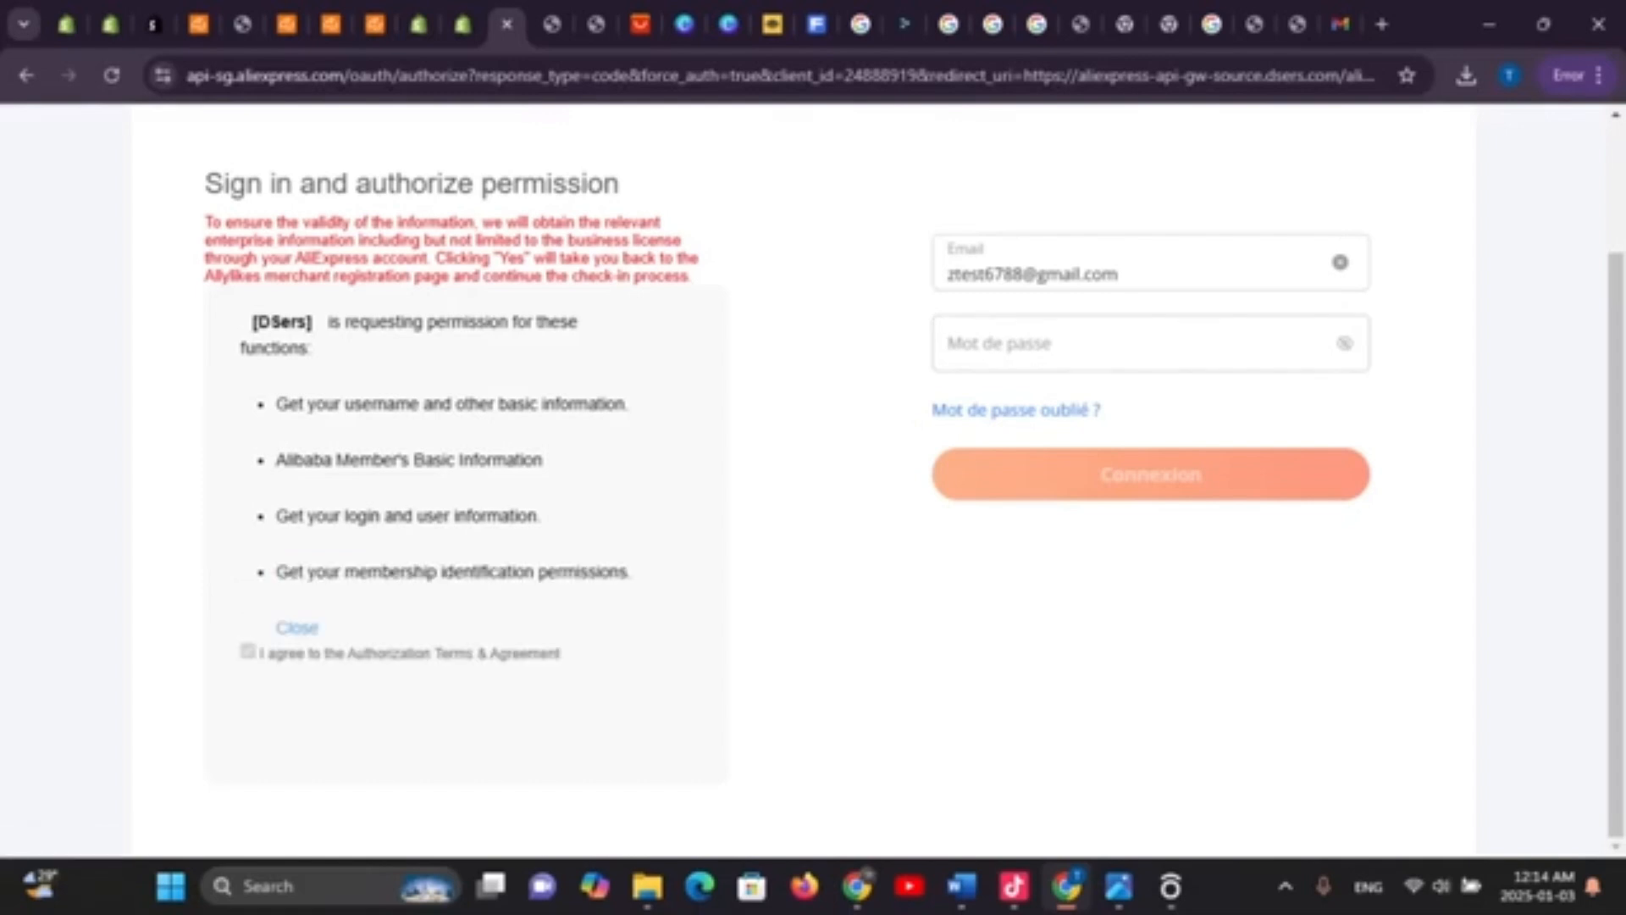
scroll(813, 474, up, 2)
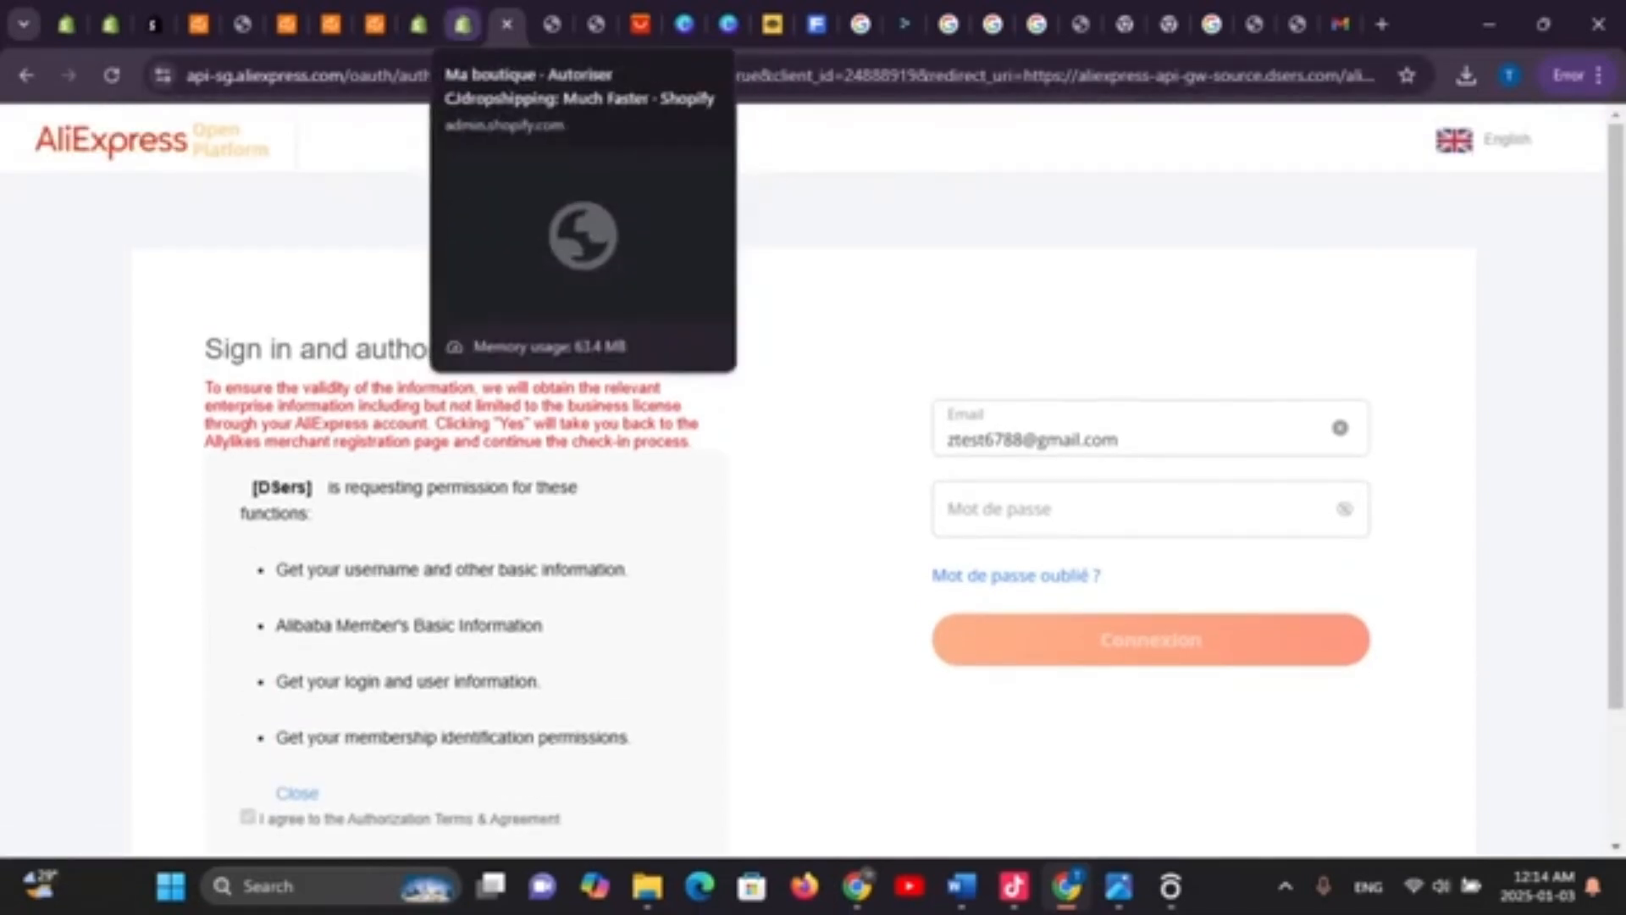
Approve CJdropshipping's data-access update with Mettre à jour, then return to the Produits list
click(463, 24)
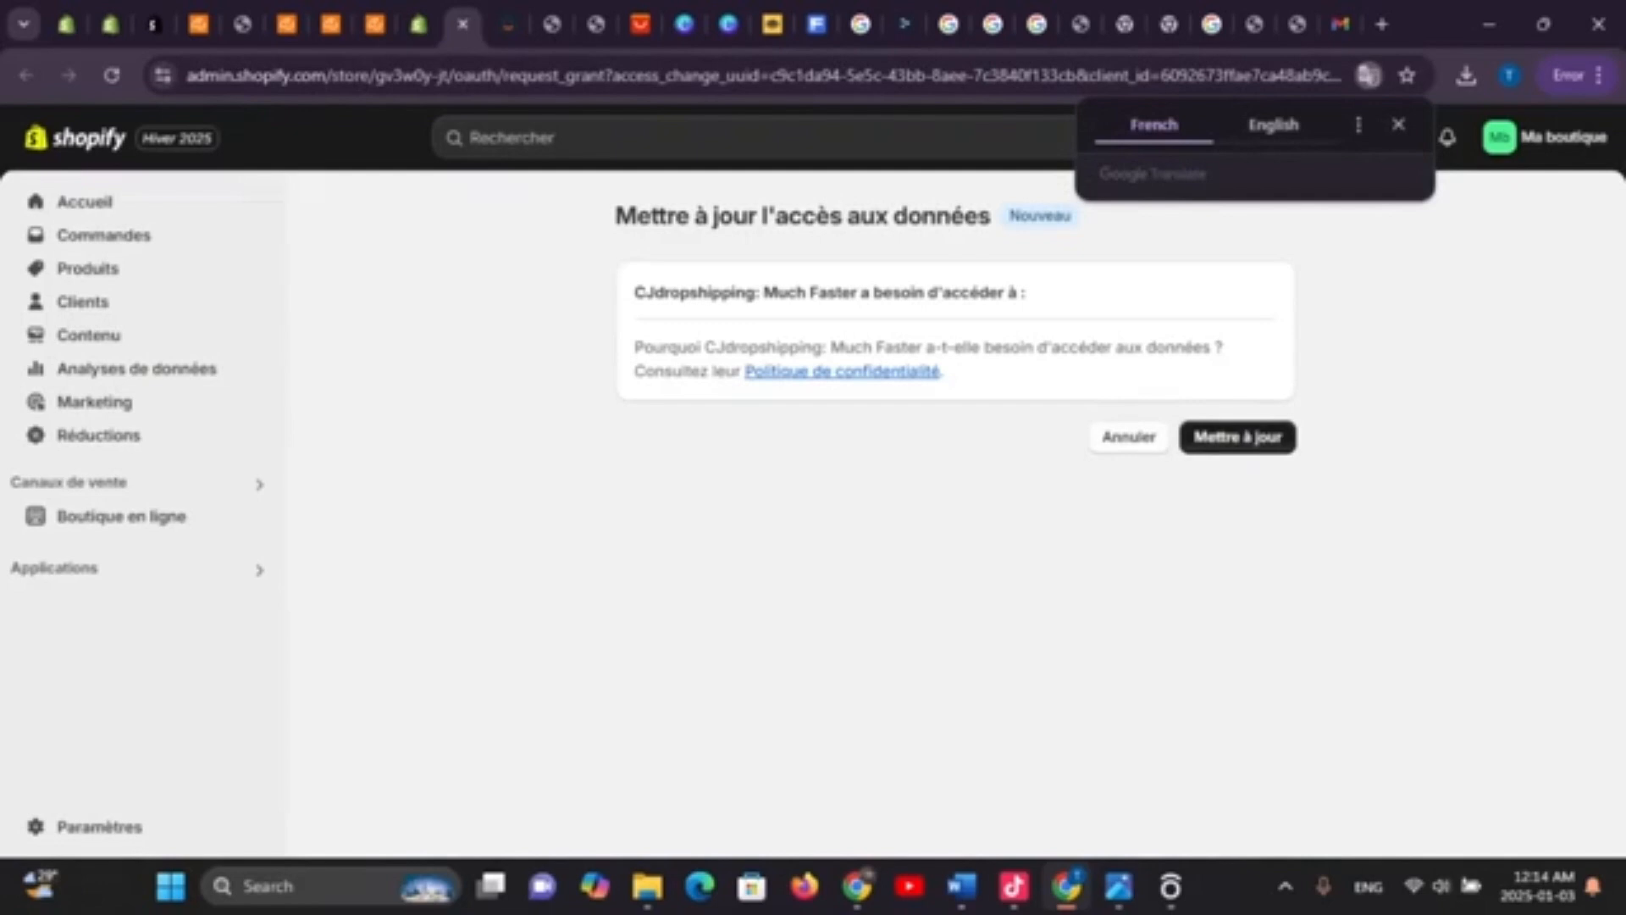
click(1238, 437)
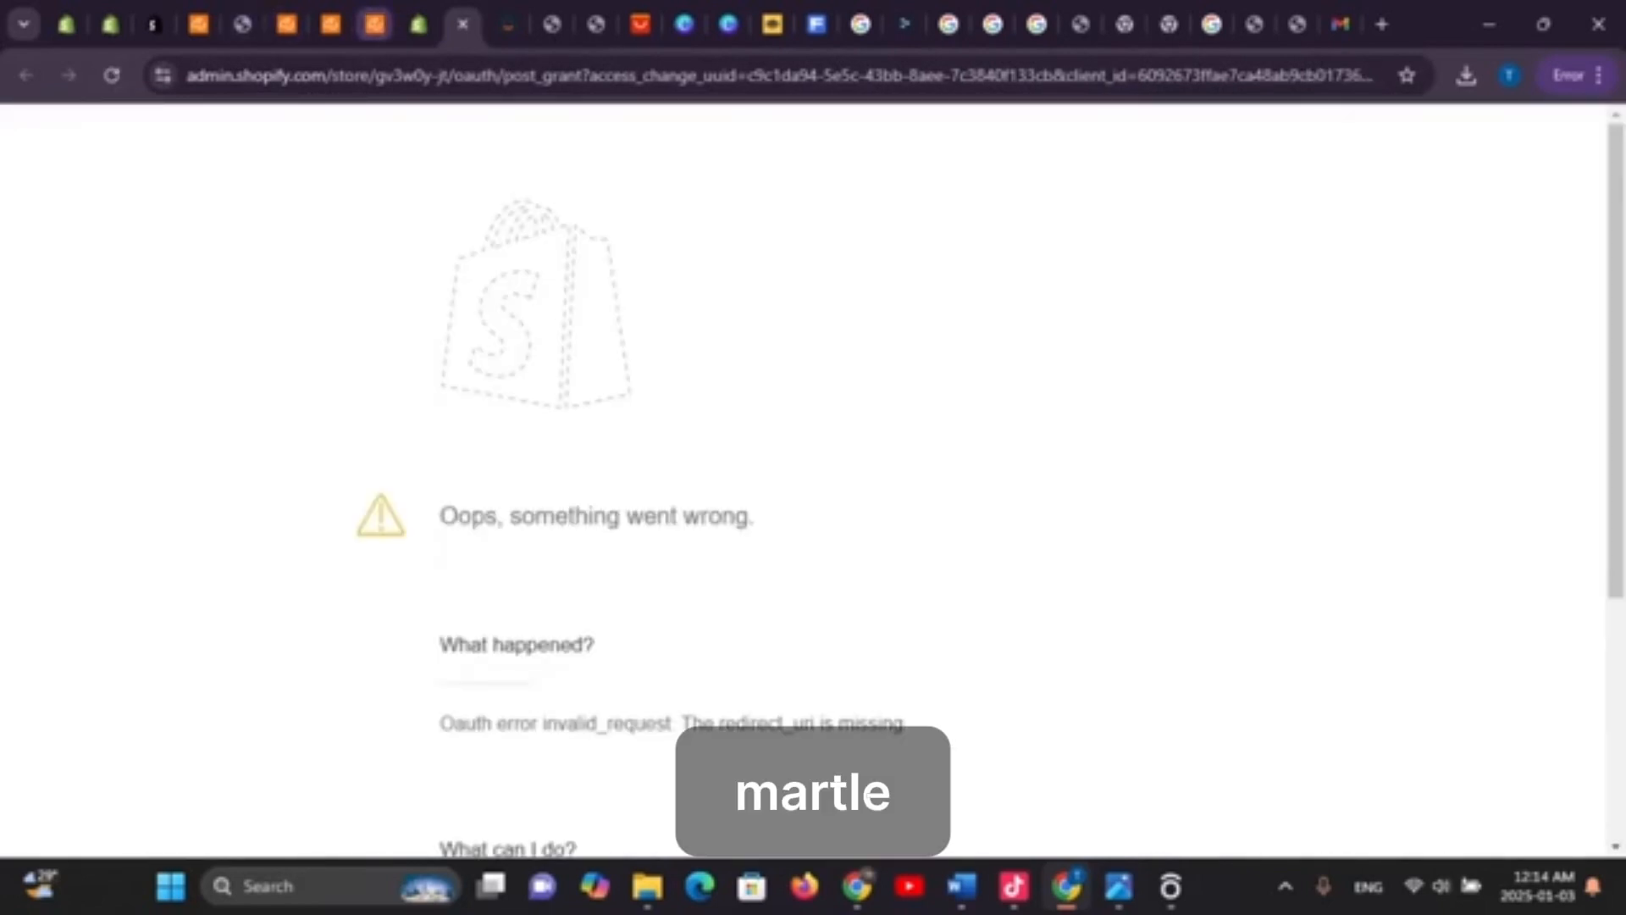
click(418, 24)
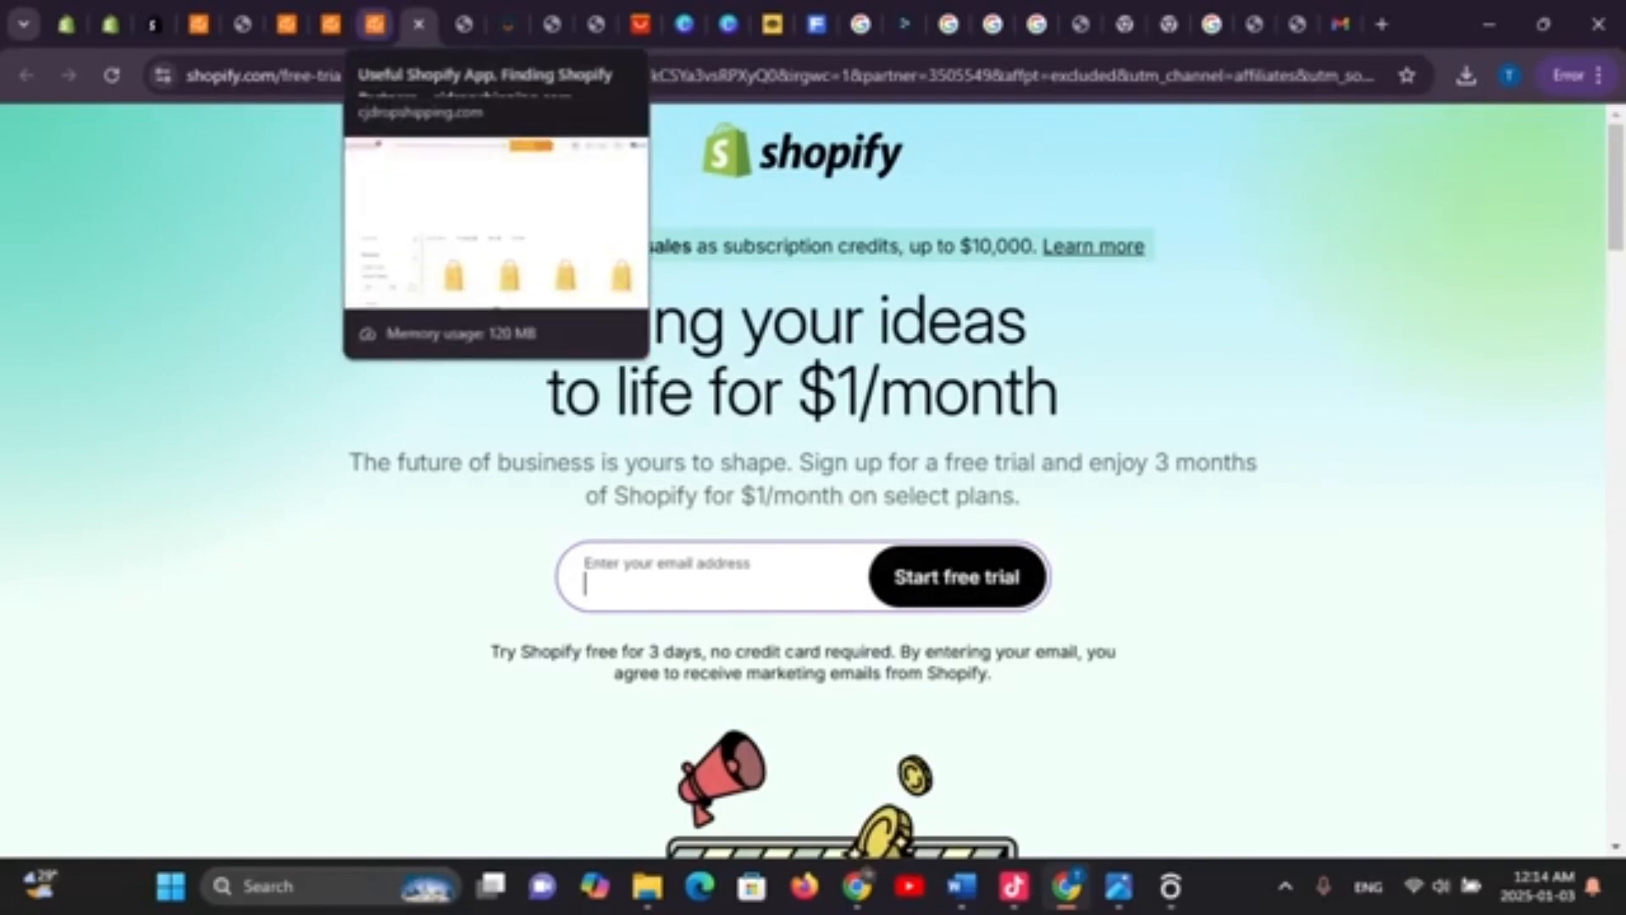
click(374, 24)
click(419, 24)
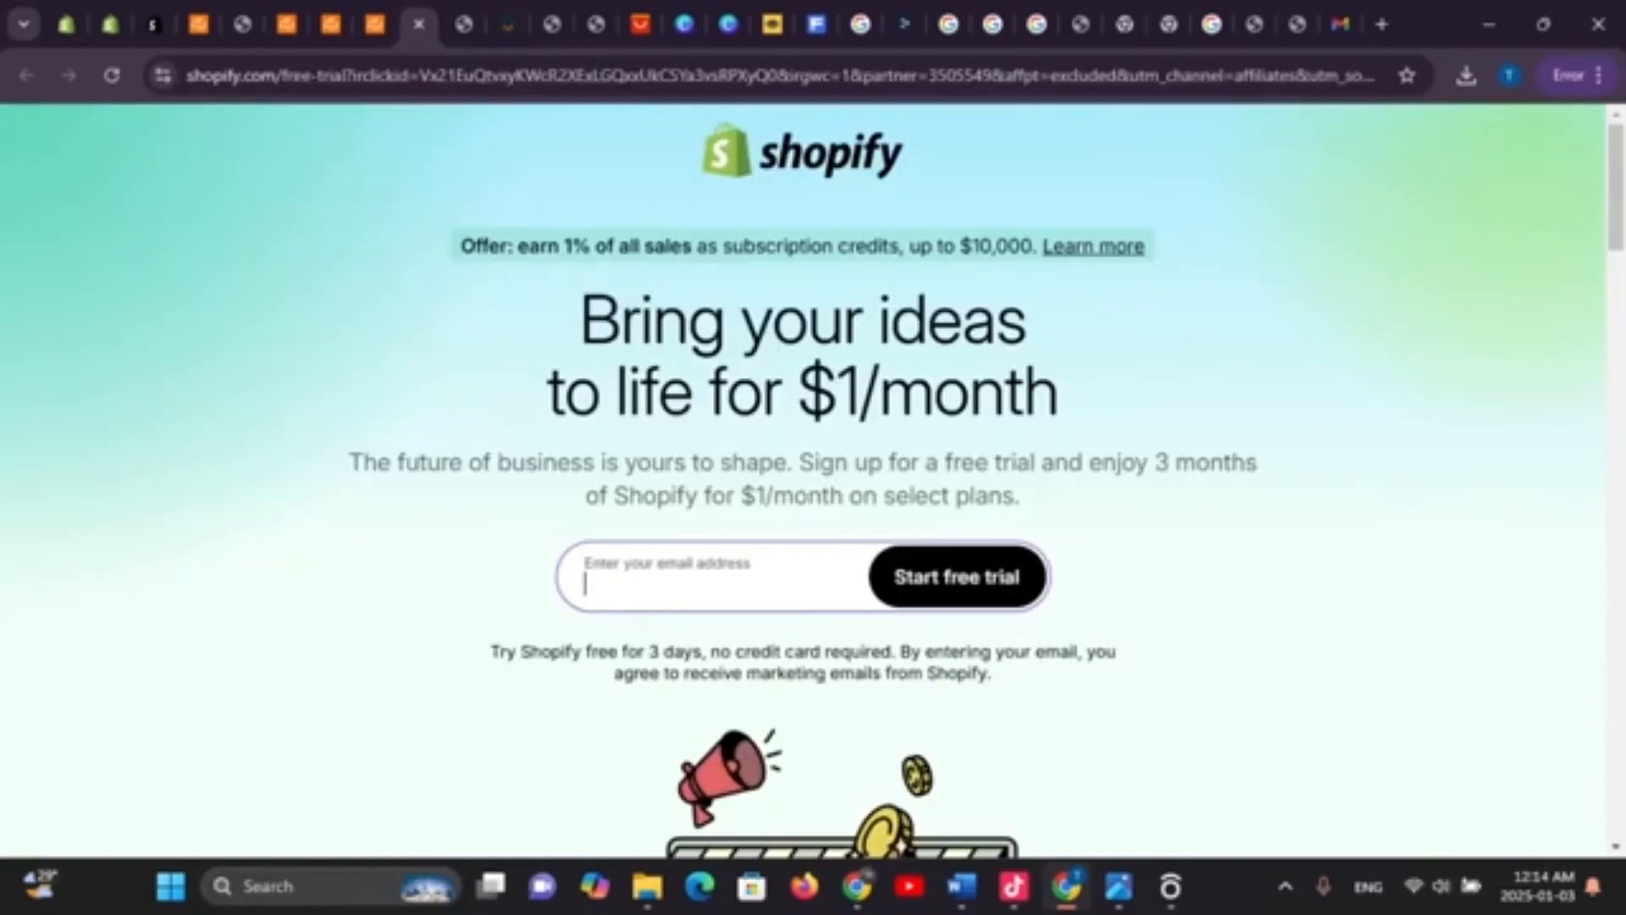
click(154, 24)
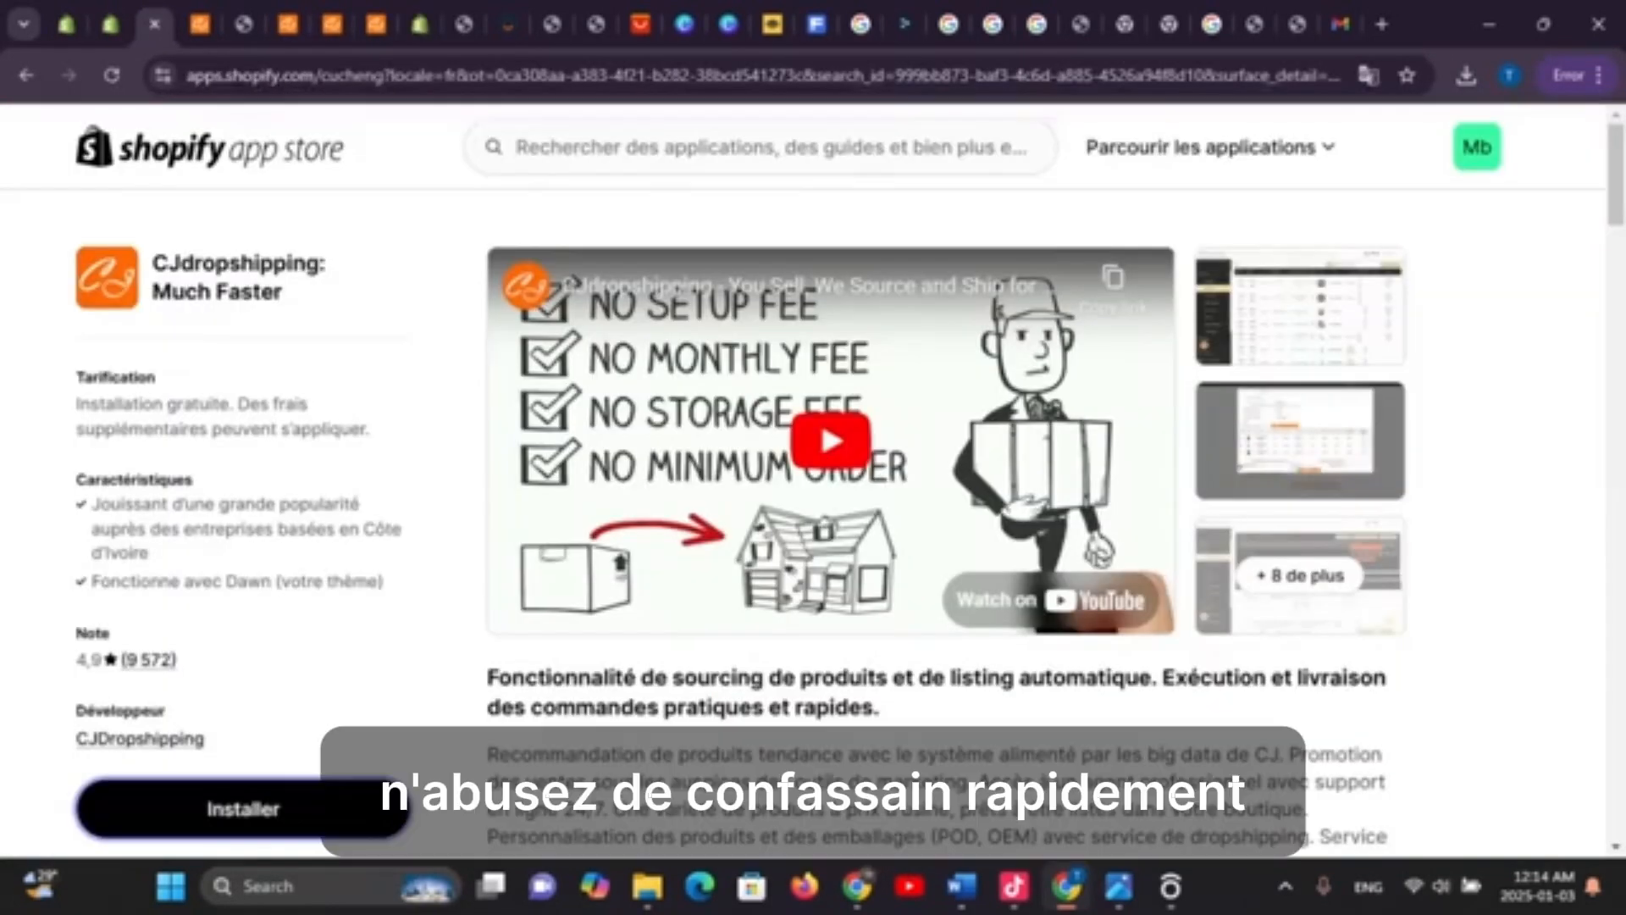
click(110, 23)
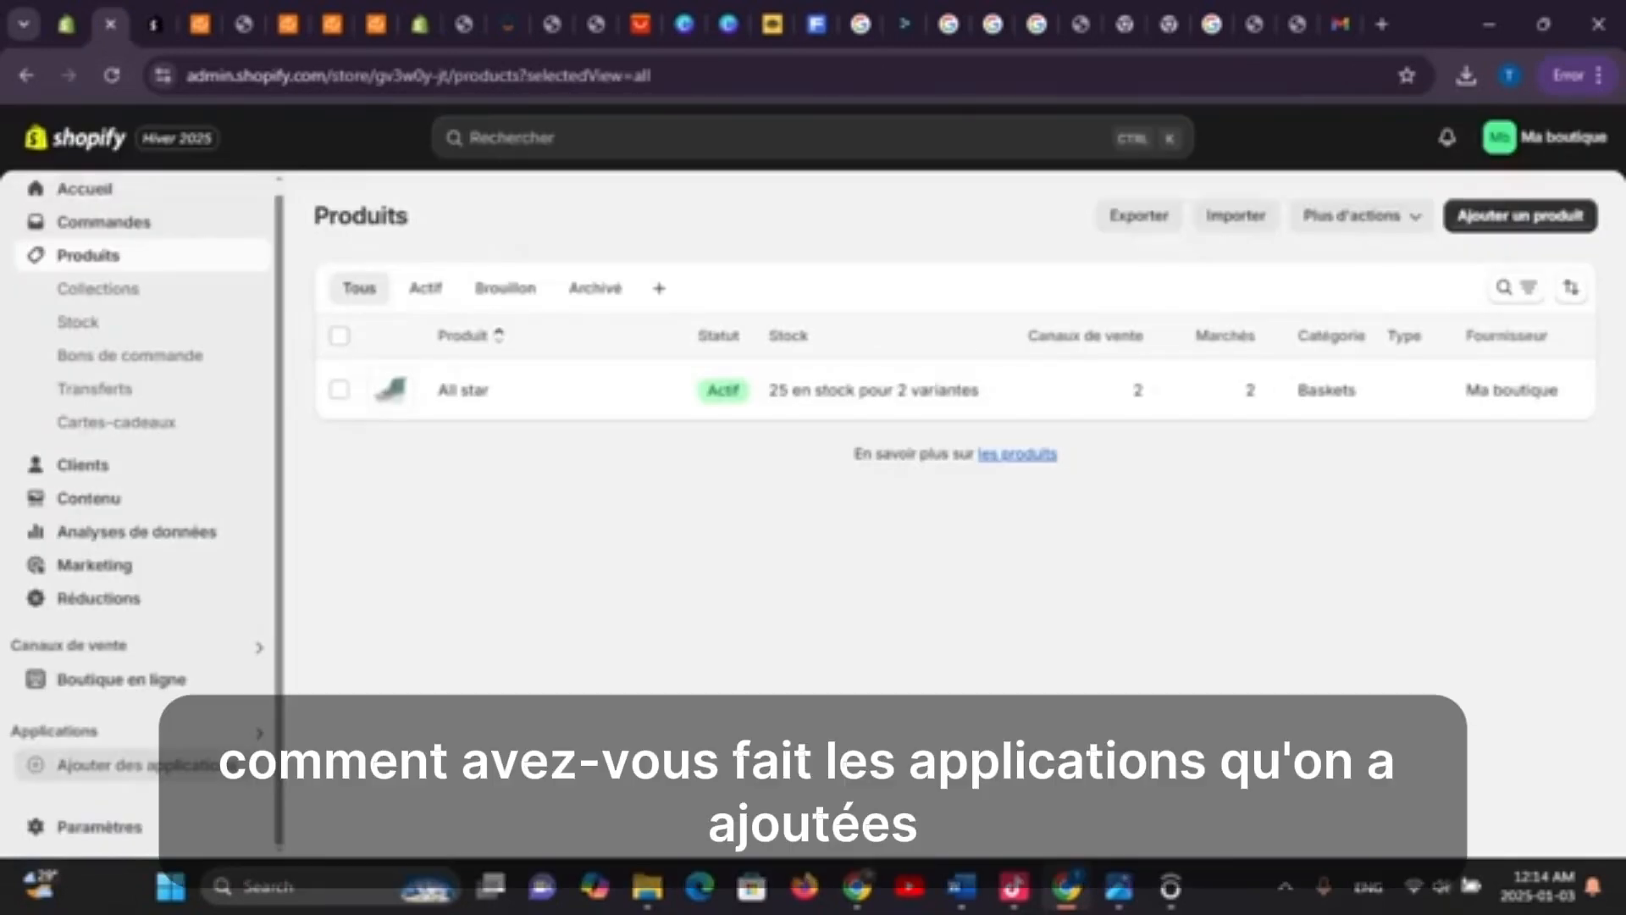
View and dismiss the Ajouter des applications recommendations, then start a new product
click(127, 765)
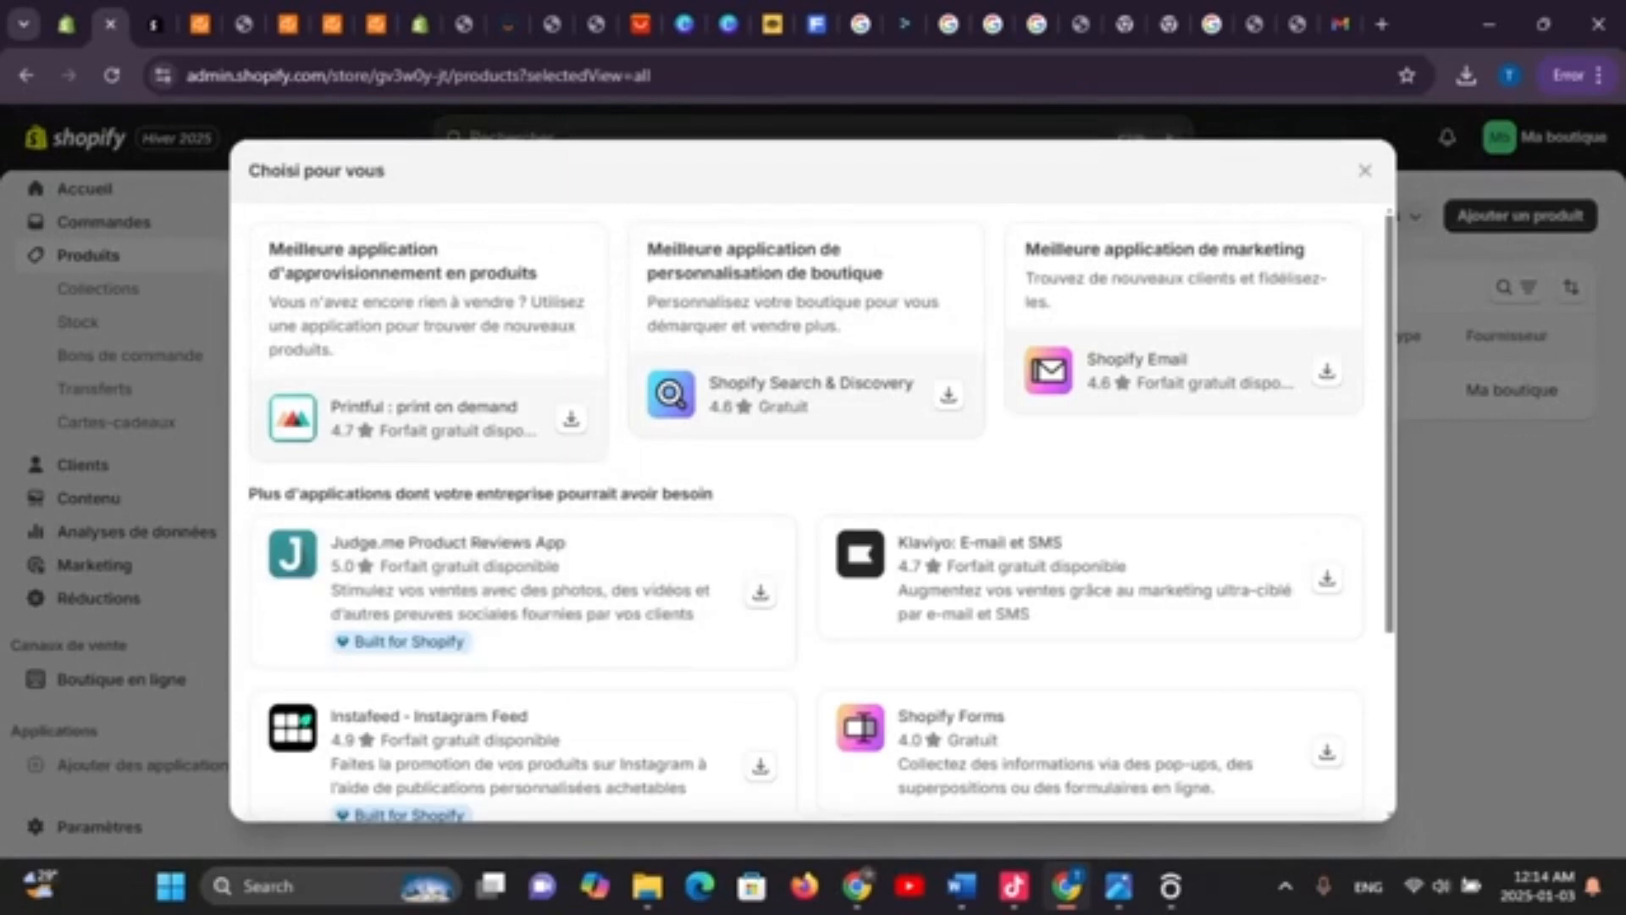
click(1365, 171)
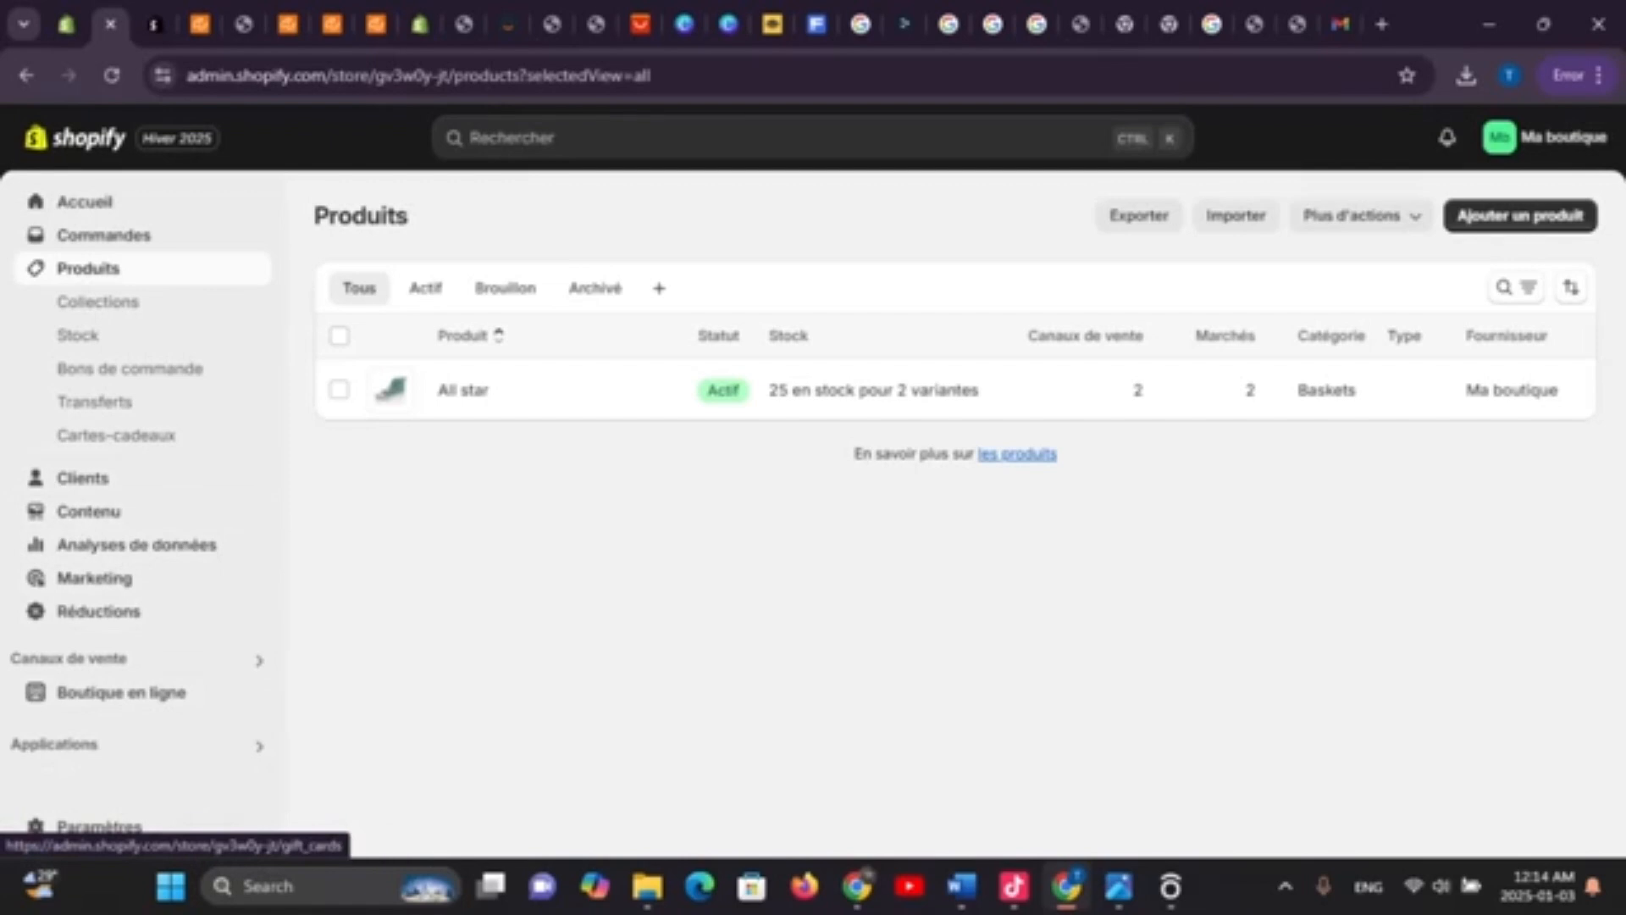
click(1520, 215)
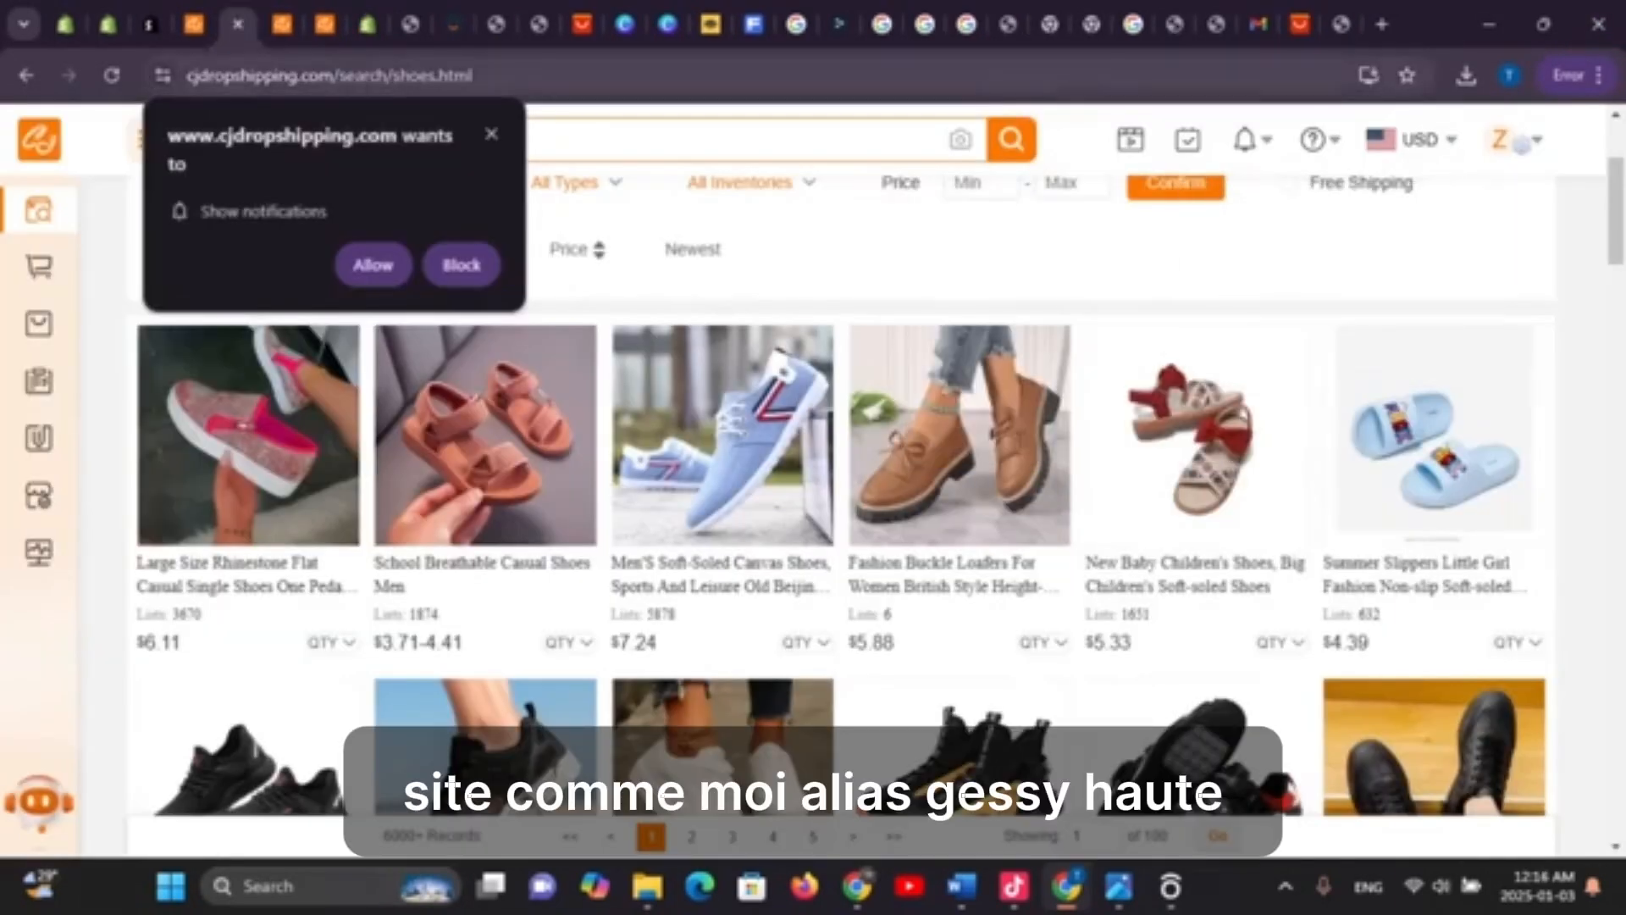
Go through the tabs to the blank thirdparty.aliexpress.com callback page and reload it
click(366, 24)
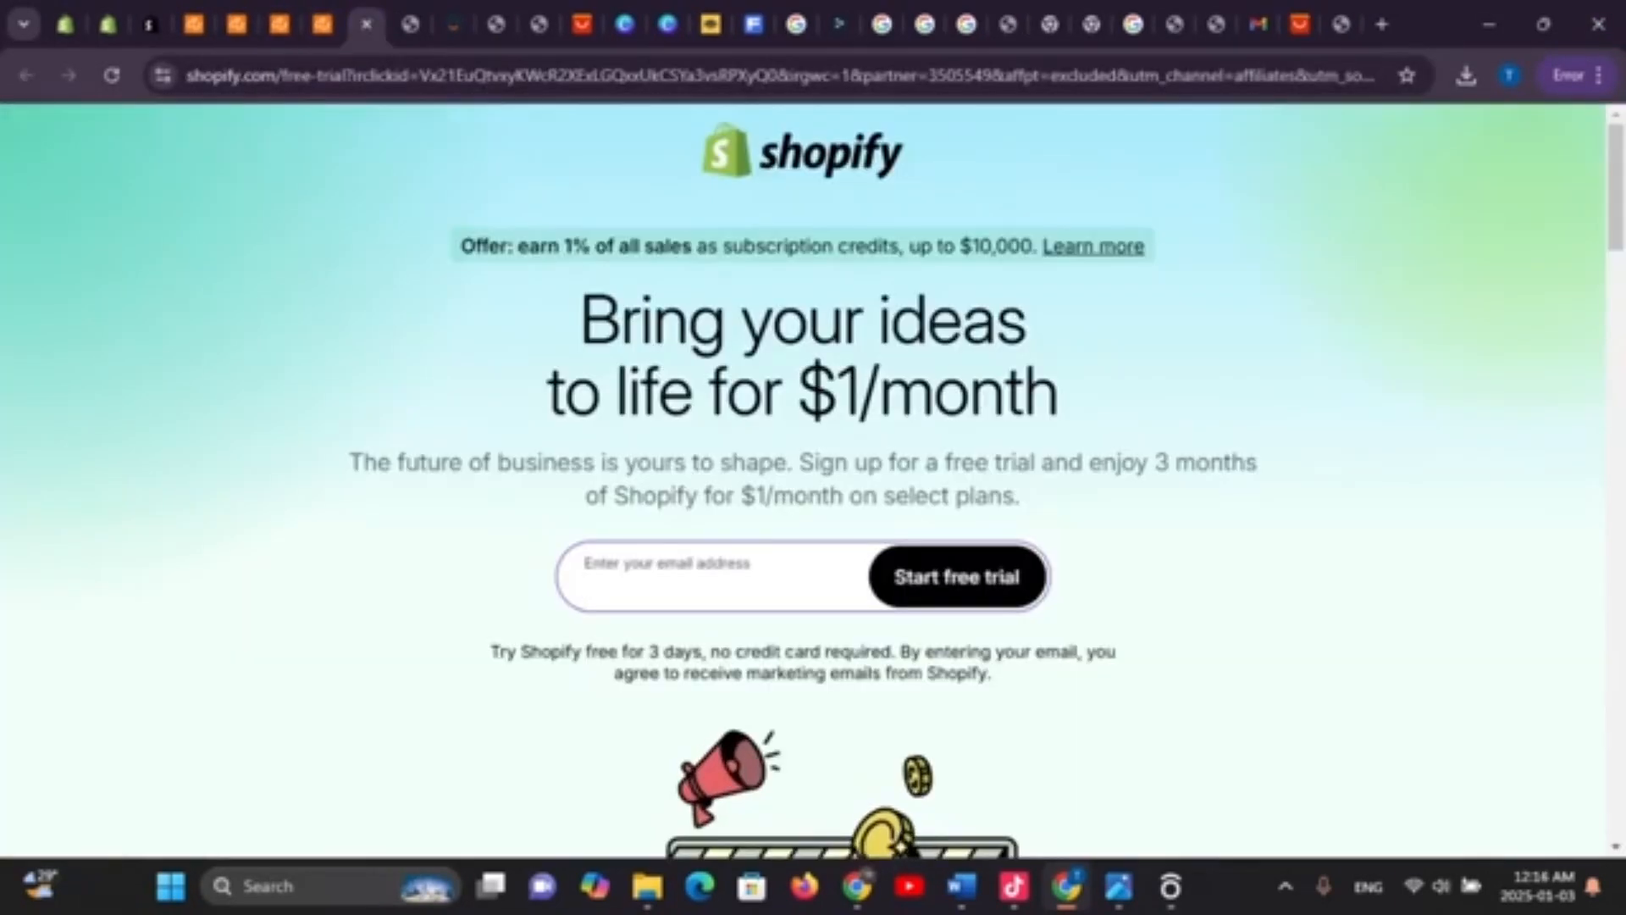
click(410, 24)
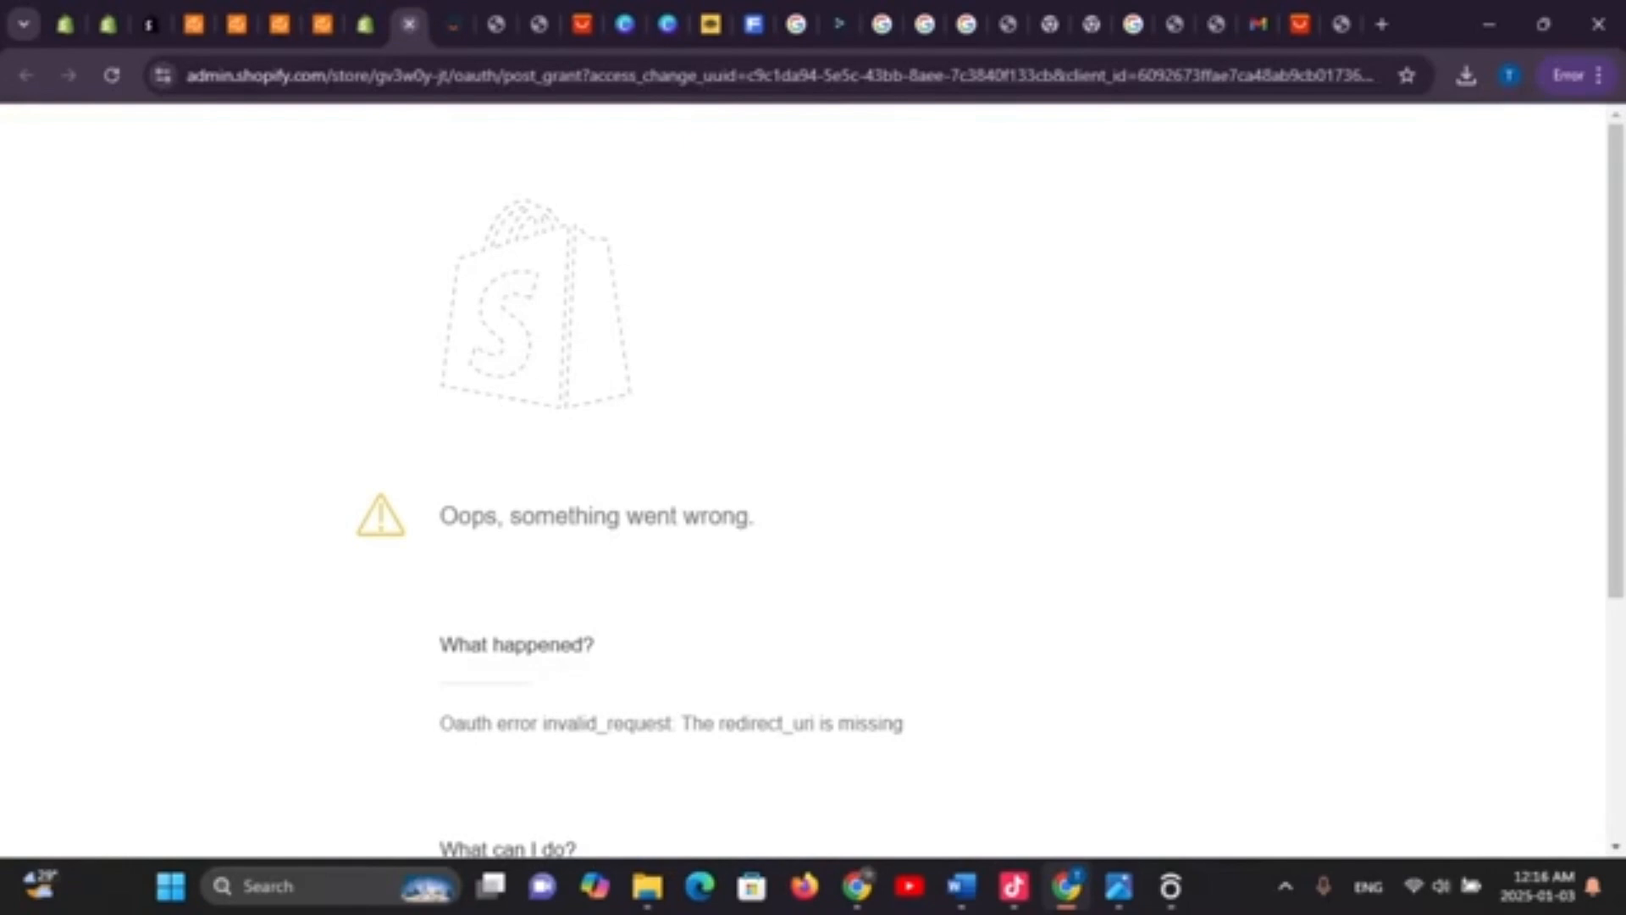
click(453, 24)
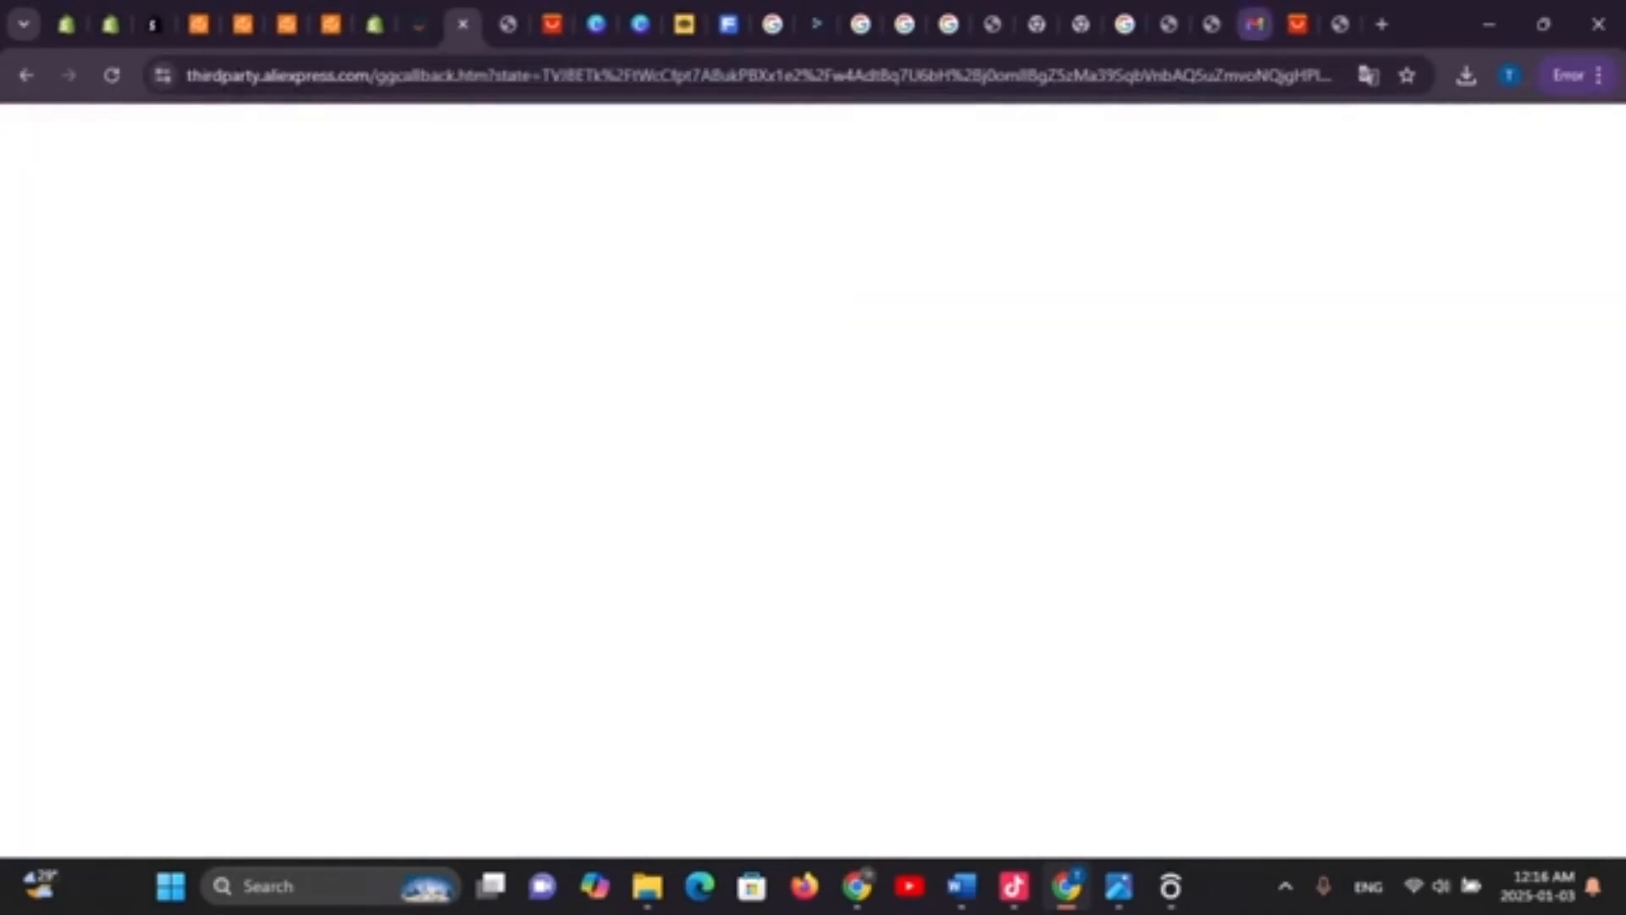
click(1296, 23)
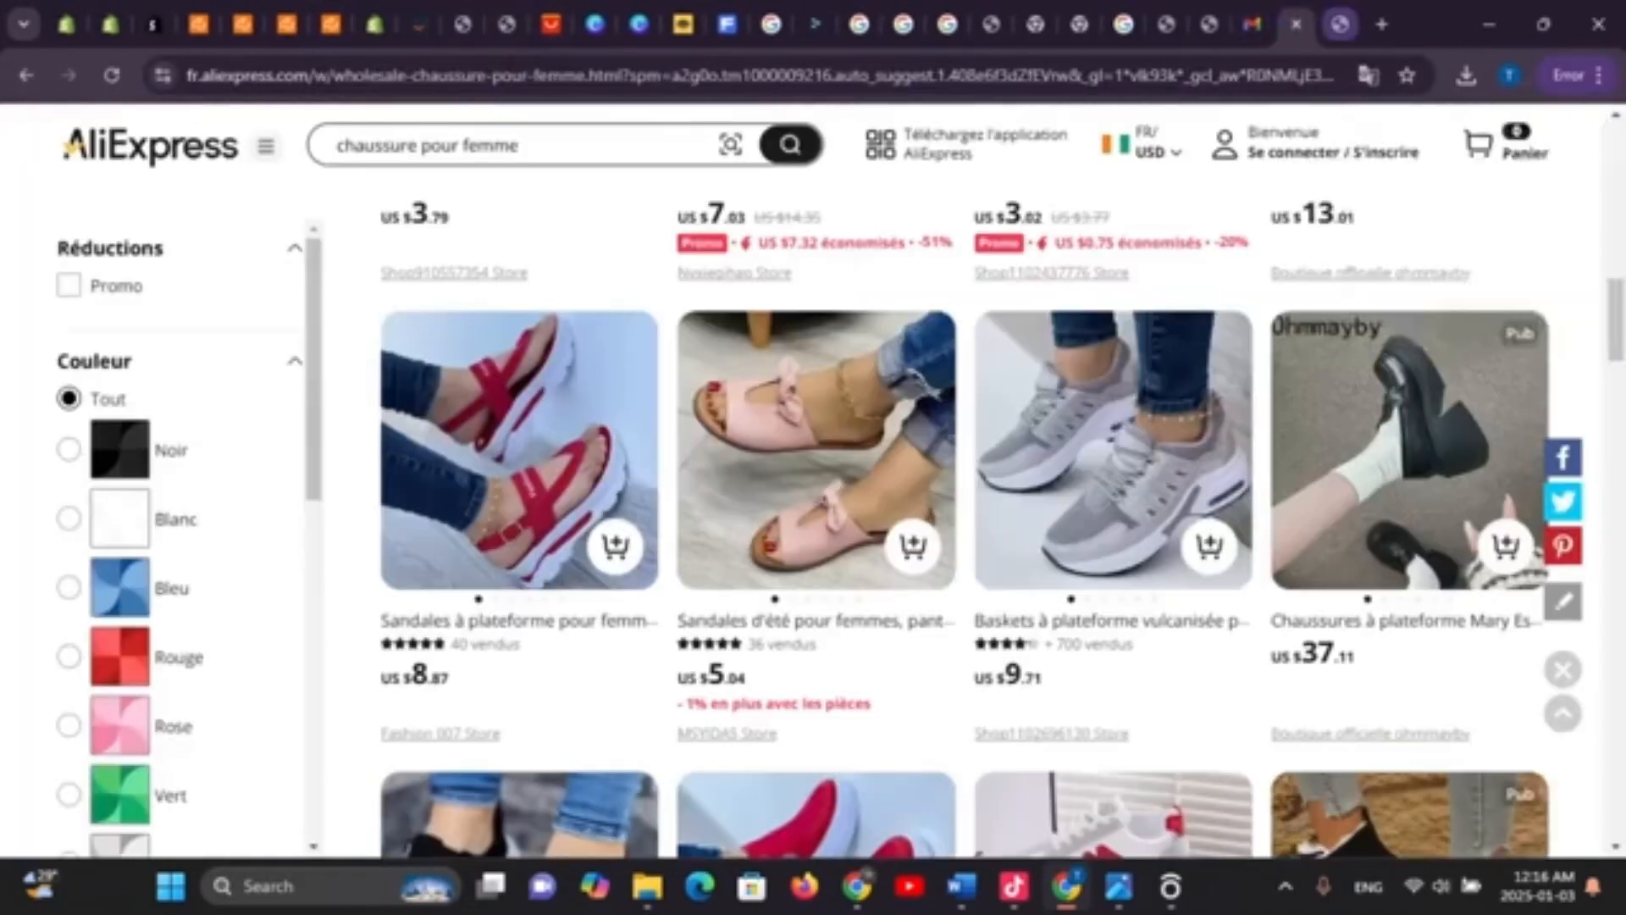
click(1339, 24)
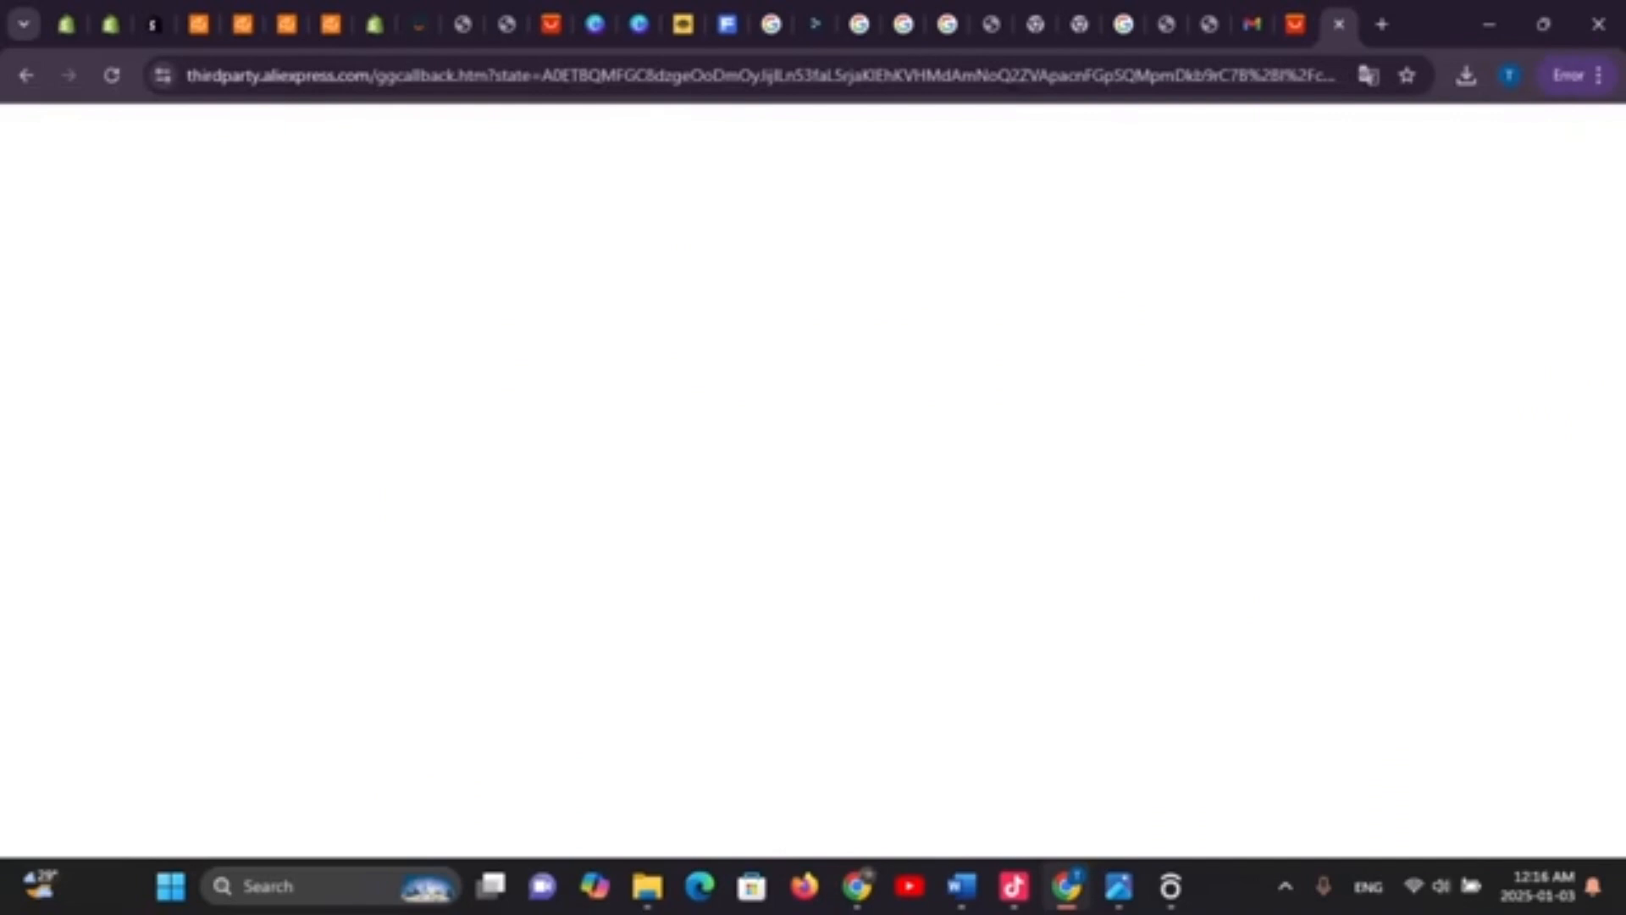
click(112, 76)
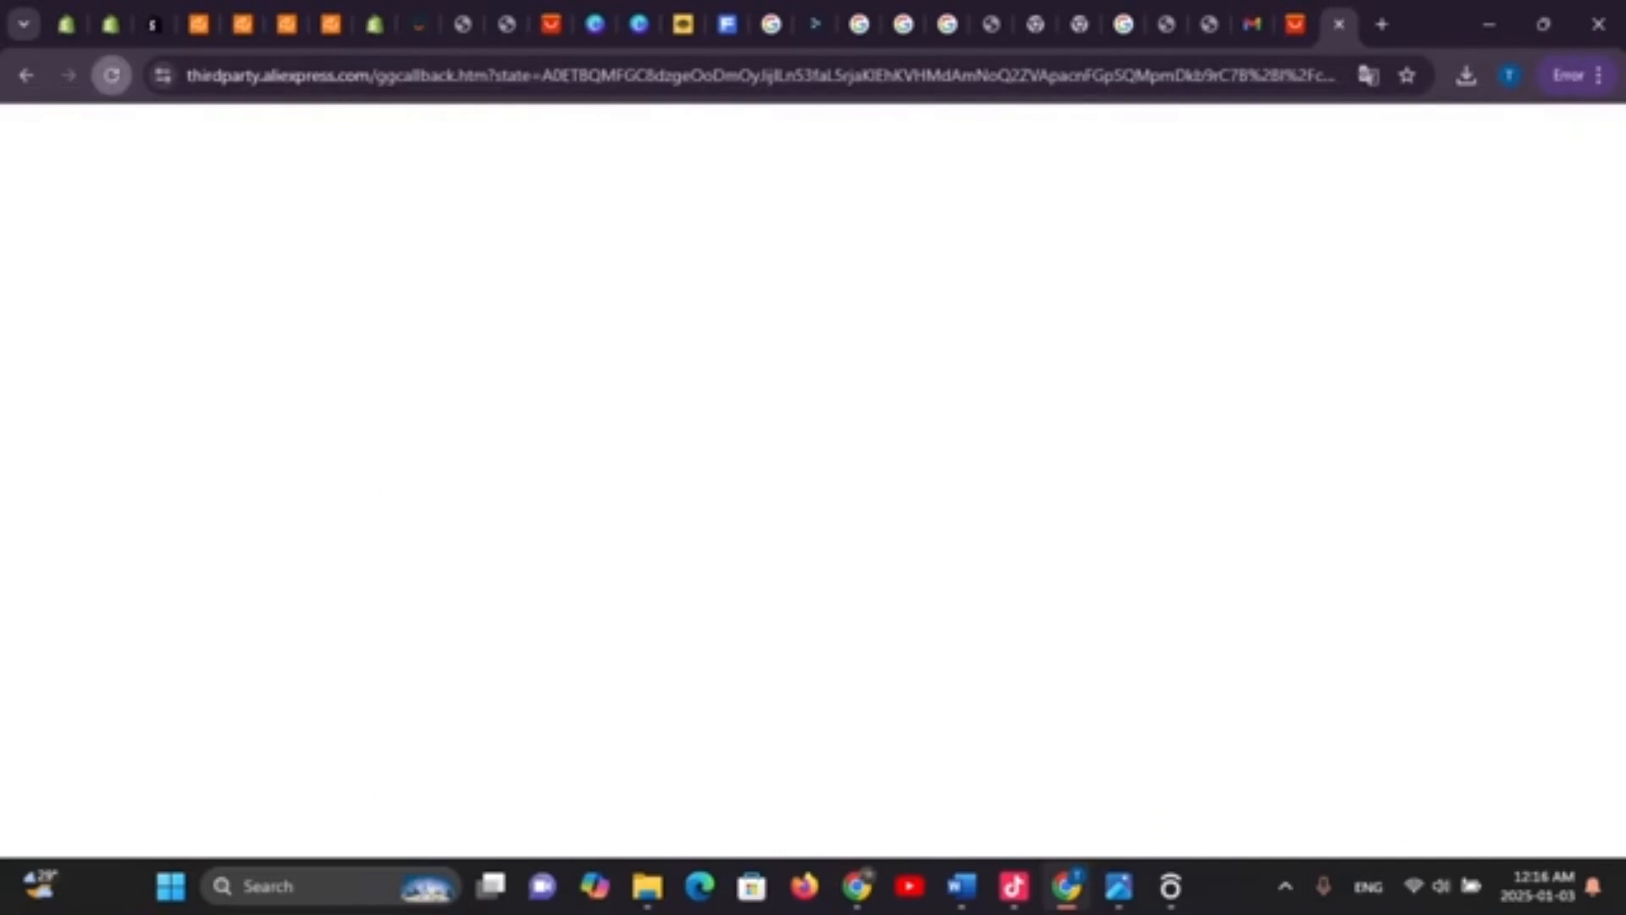
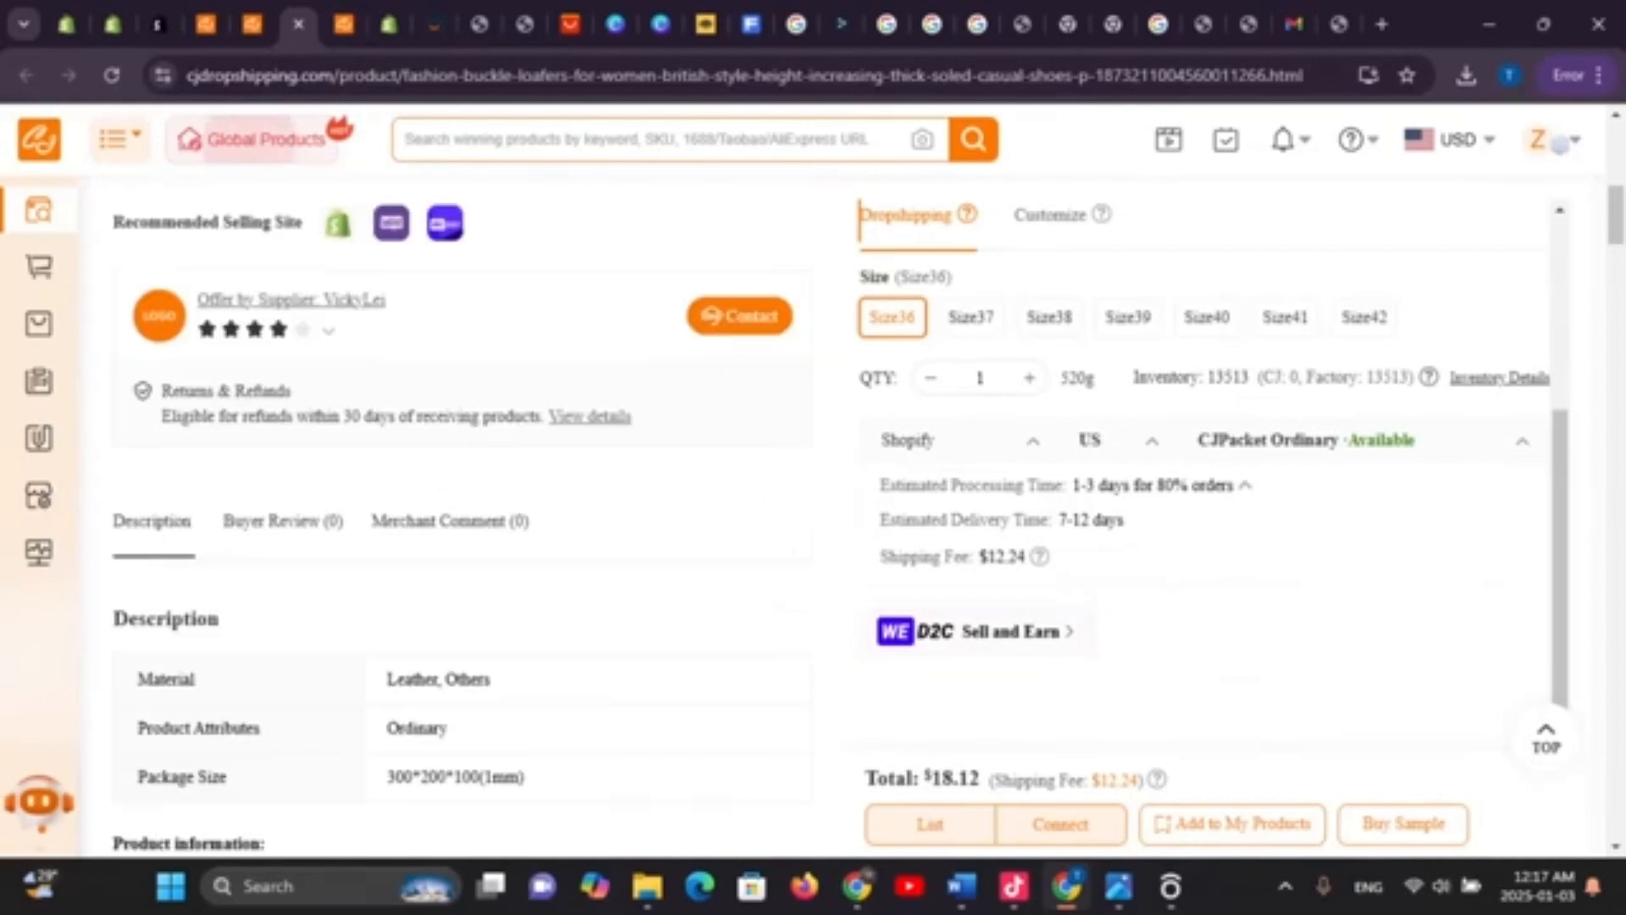
Scroll back up the loafer product page to reach the Verify Email banner link
scroll(1204, 508, up, 2)
scroll(462, 509, up, 2)
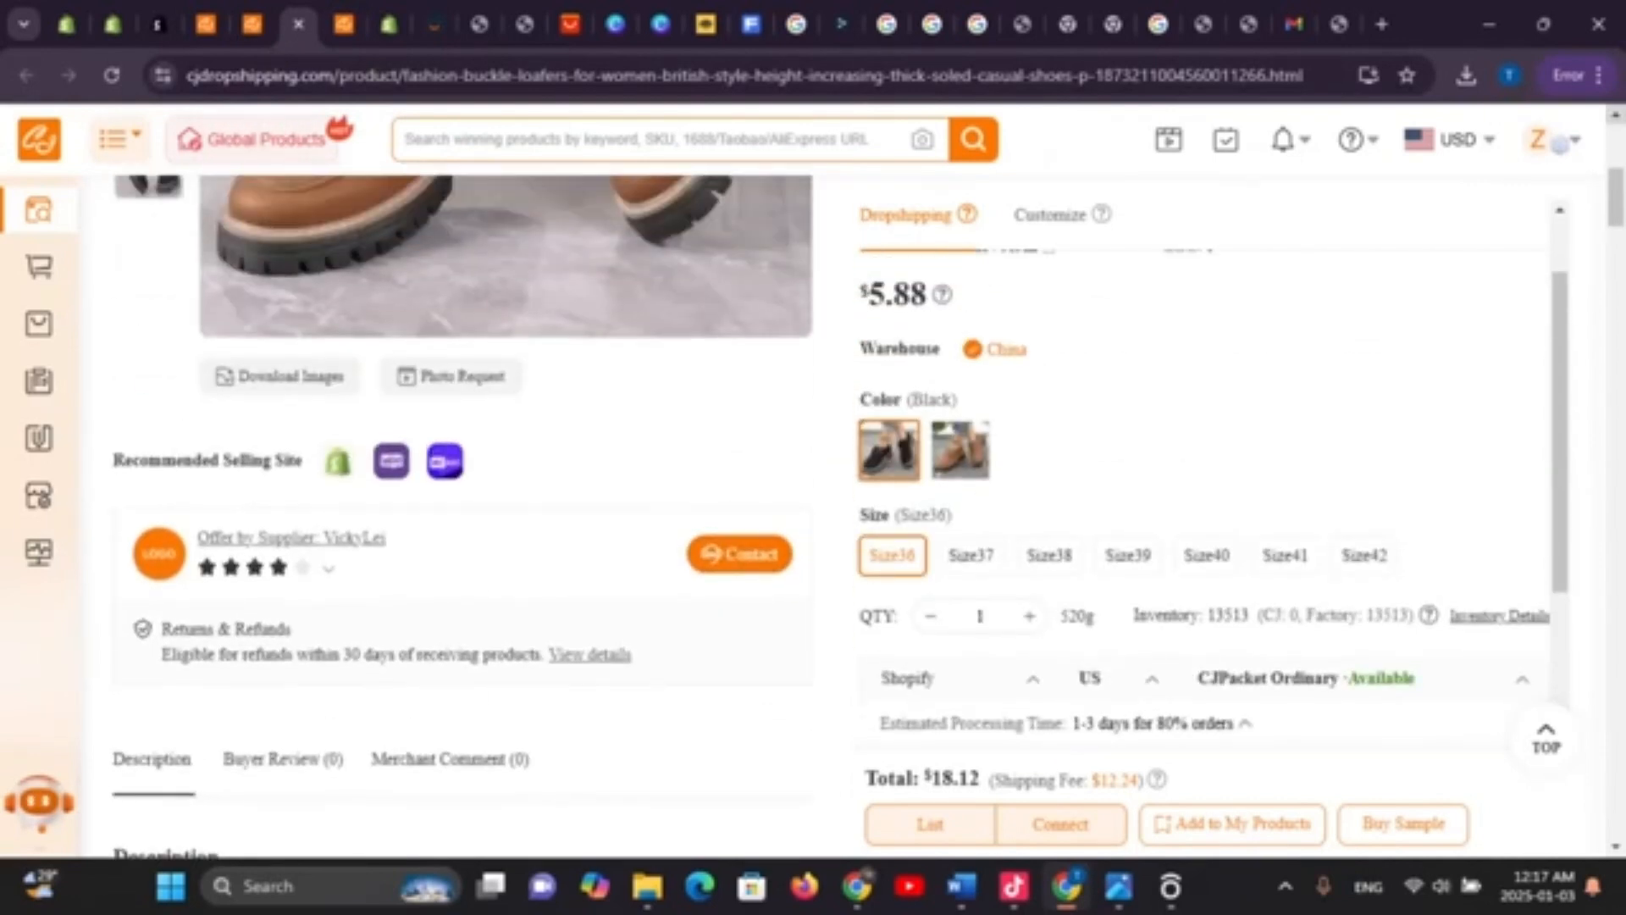
mouse_move(1557, 141)
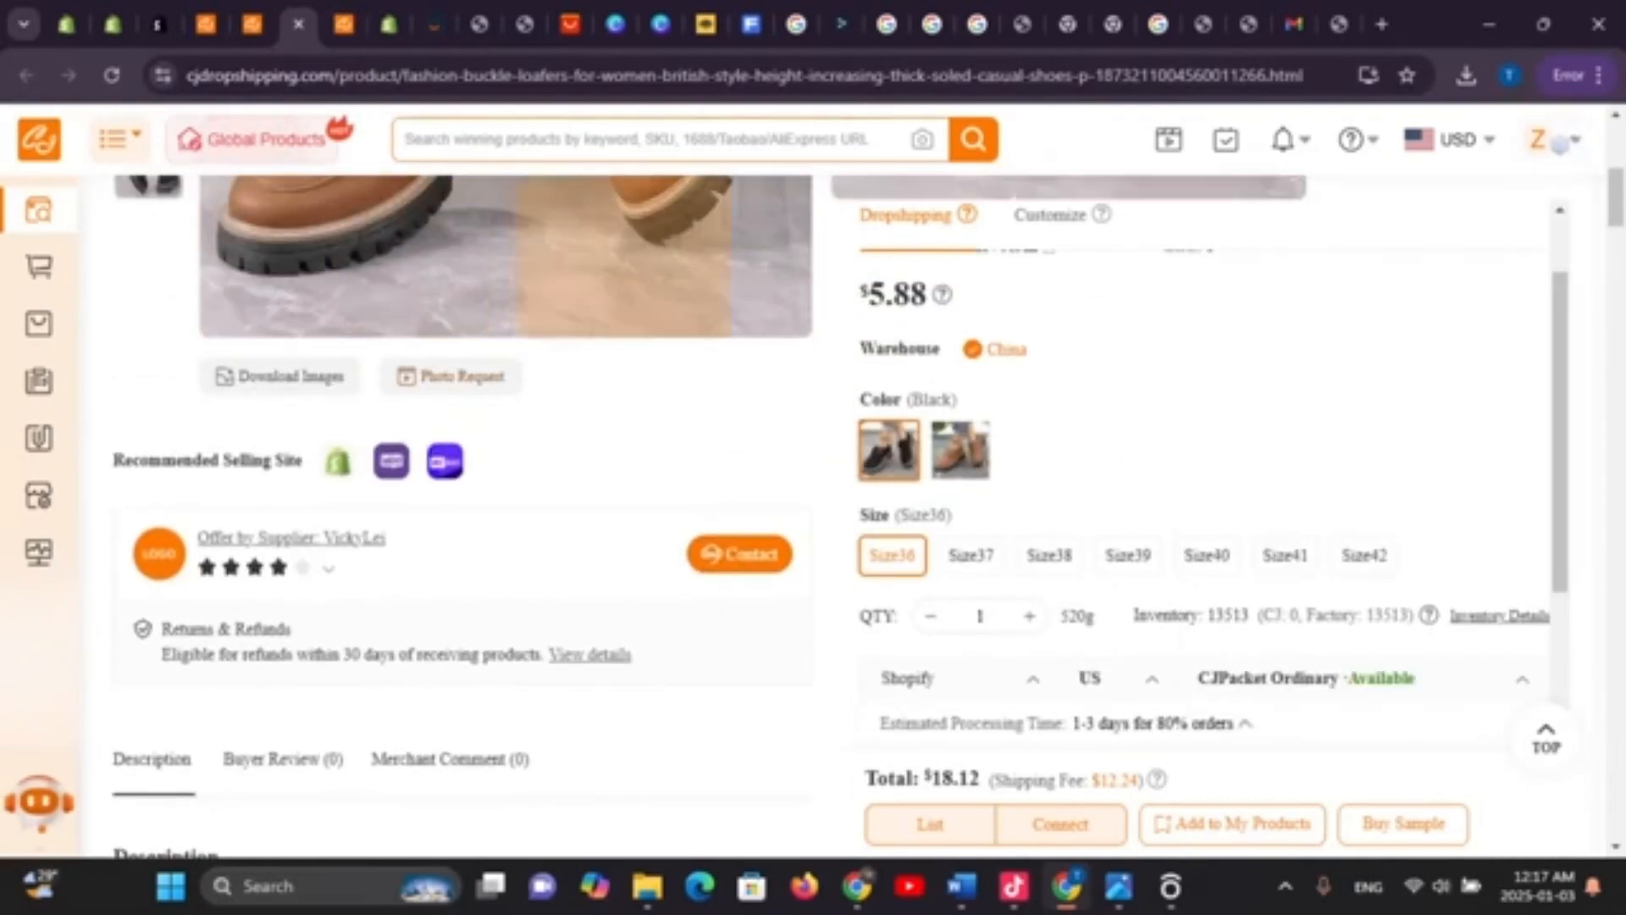
scroll(463, 508, up, 5)
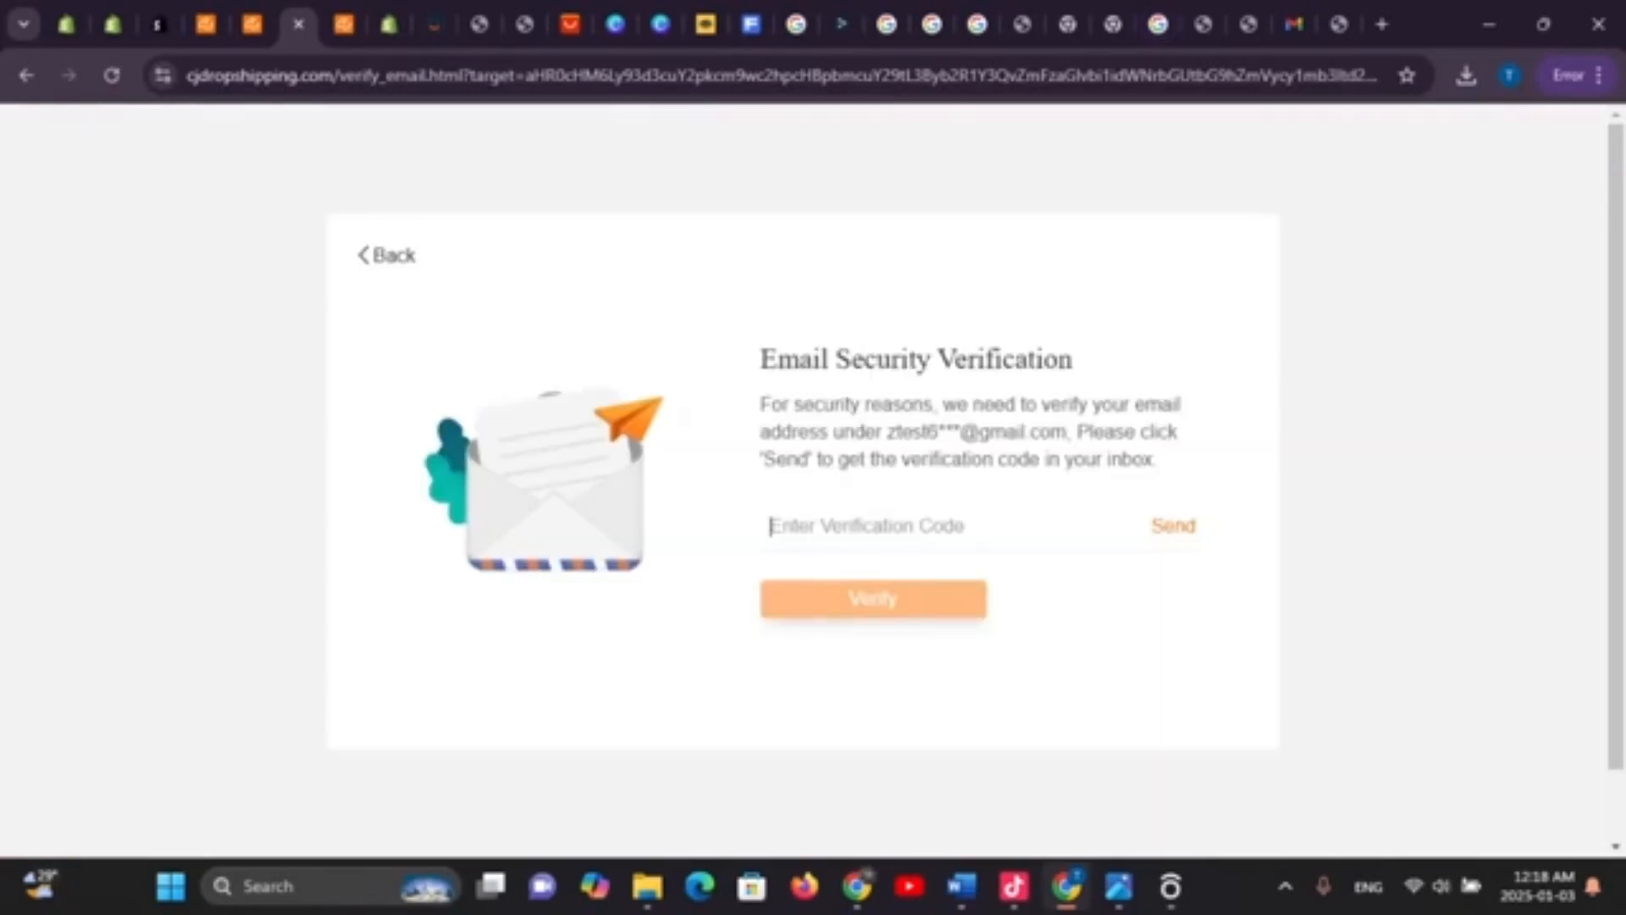
In Gmail, read CJ's 'Guide for New Users' e-mail and follow its account verification link
click(1293, 23)
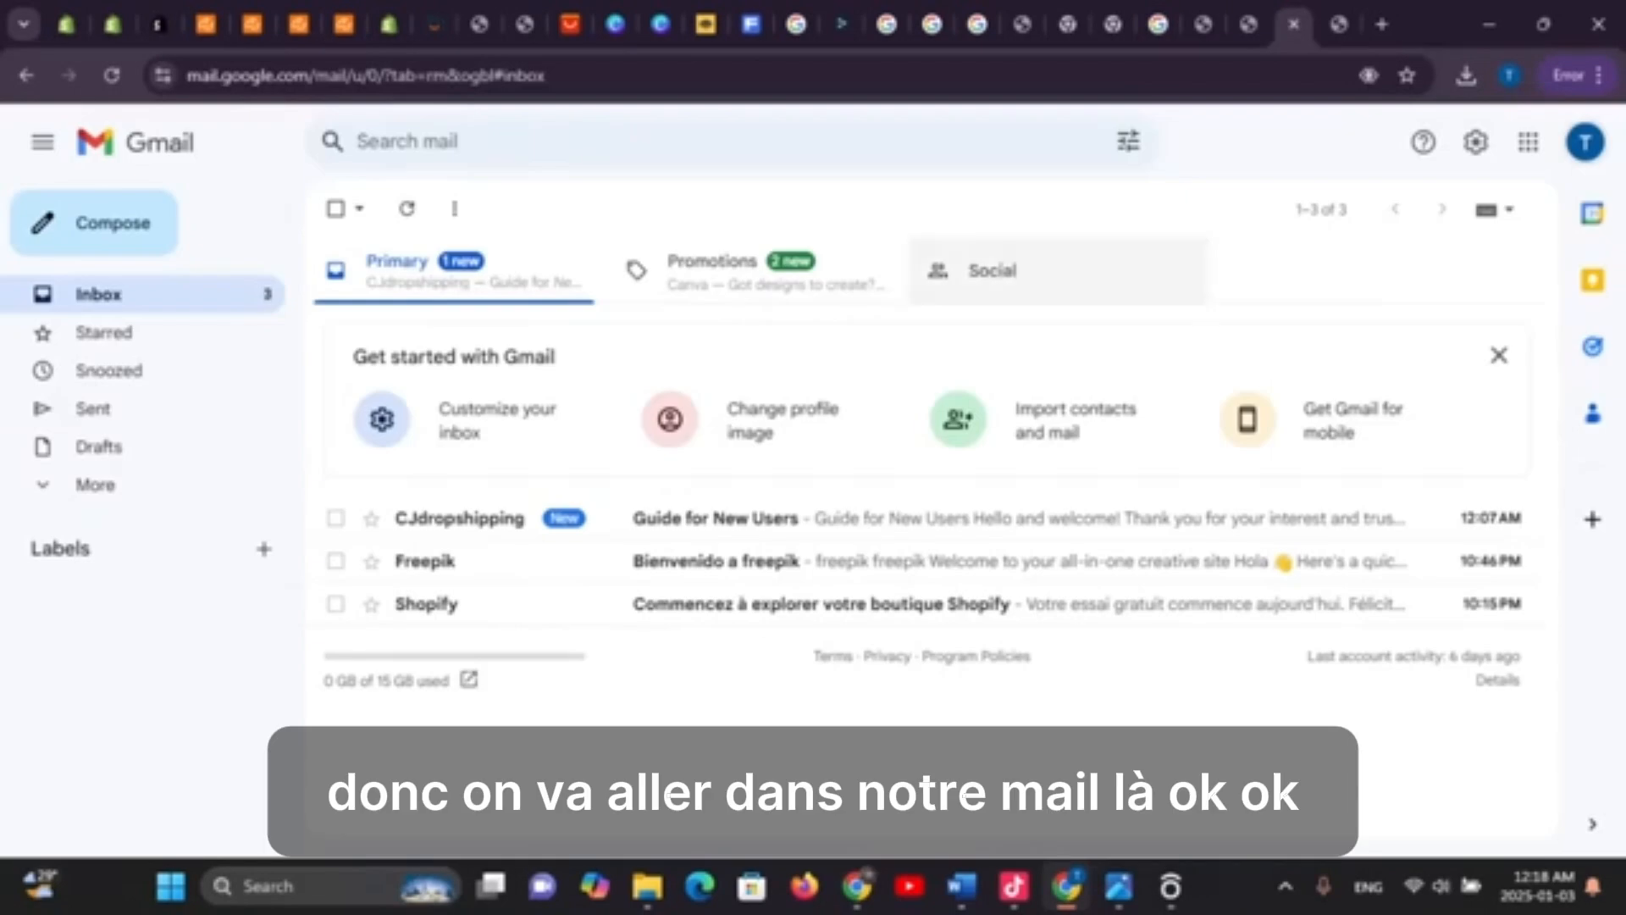
click(839, 515)
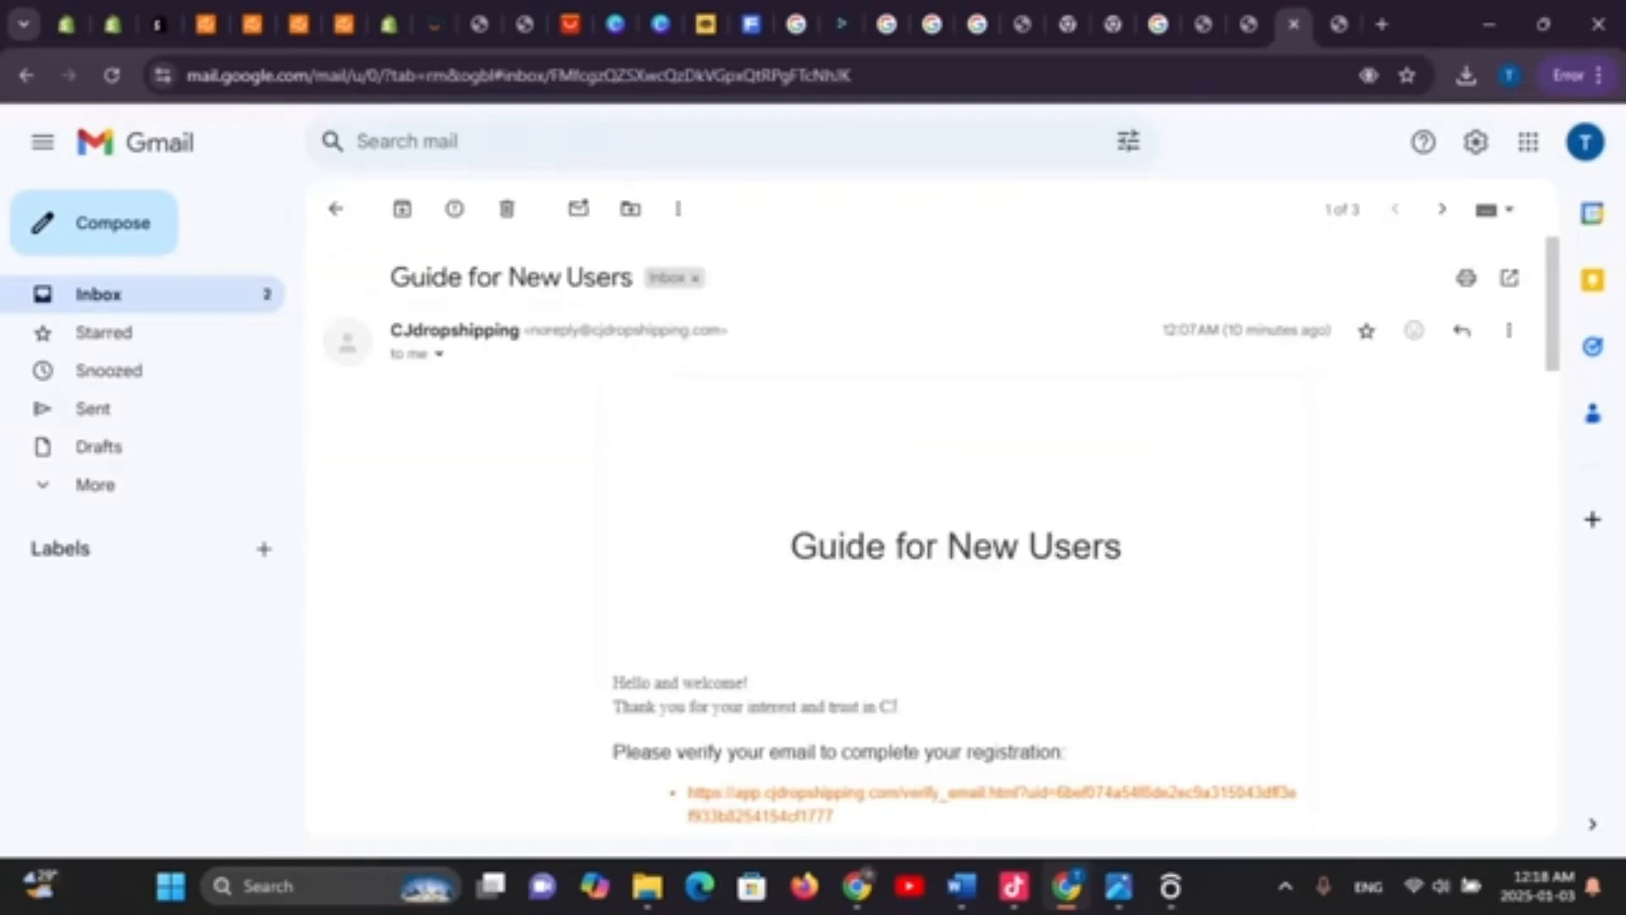
scroll(941, 534, down, 5)
scroll(956, 534, down, 3)
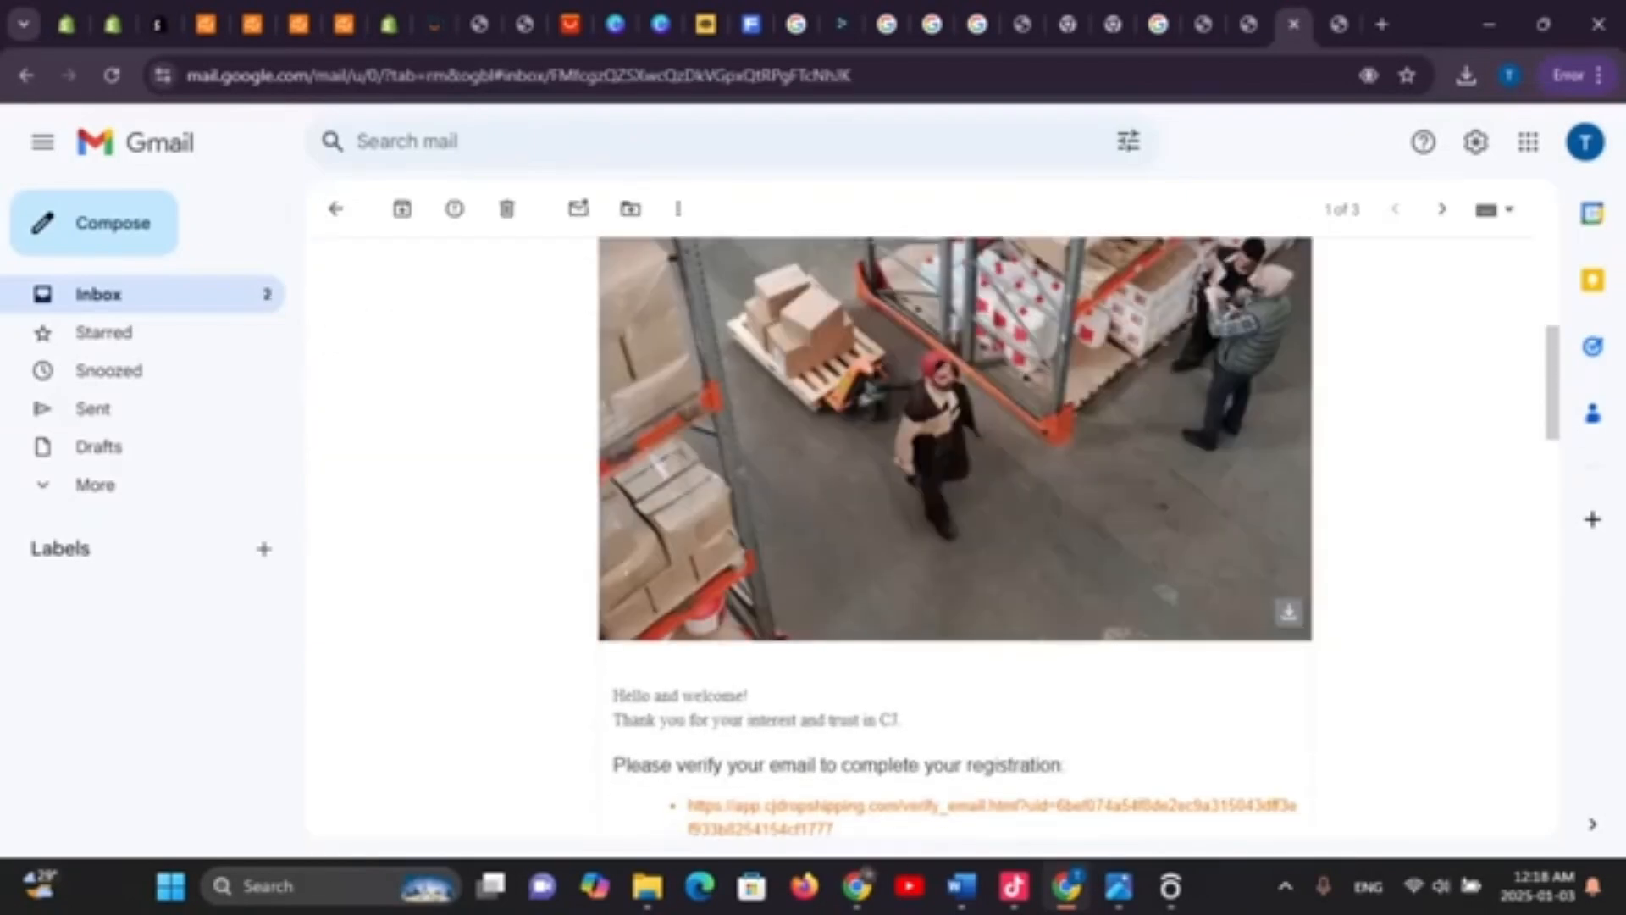
scroll(955, 533, up, 6)
scroll(956, 534, down, 5)
scroll(955, 533, down, 6)
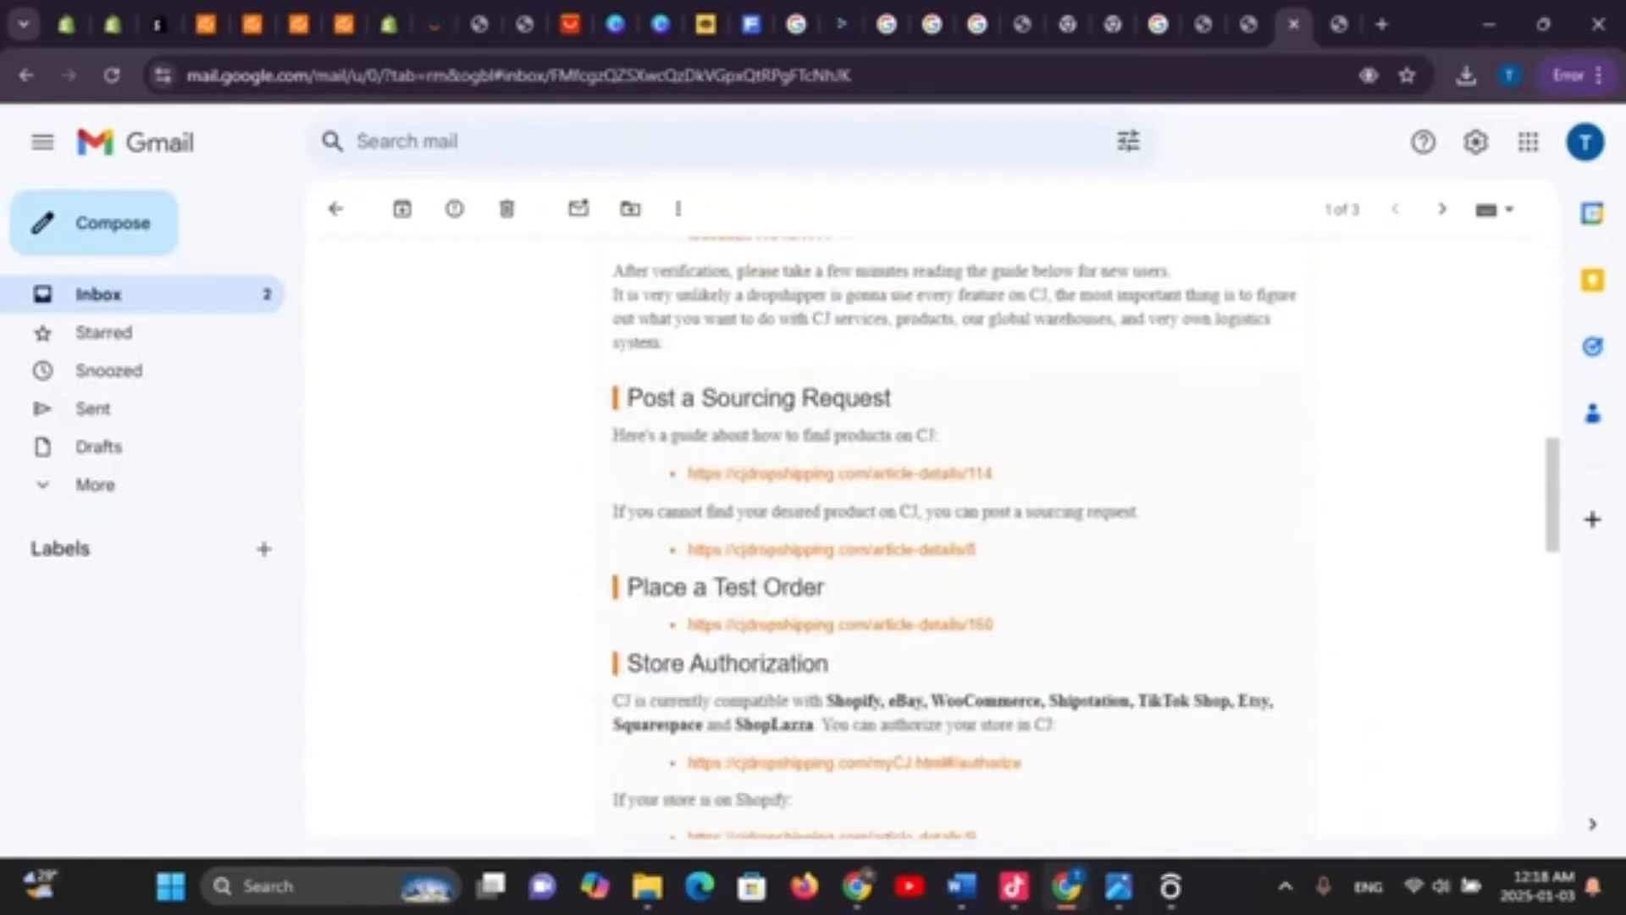
scroll(956, 534, up, 3)
click(940, 451)
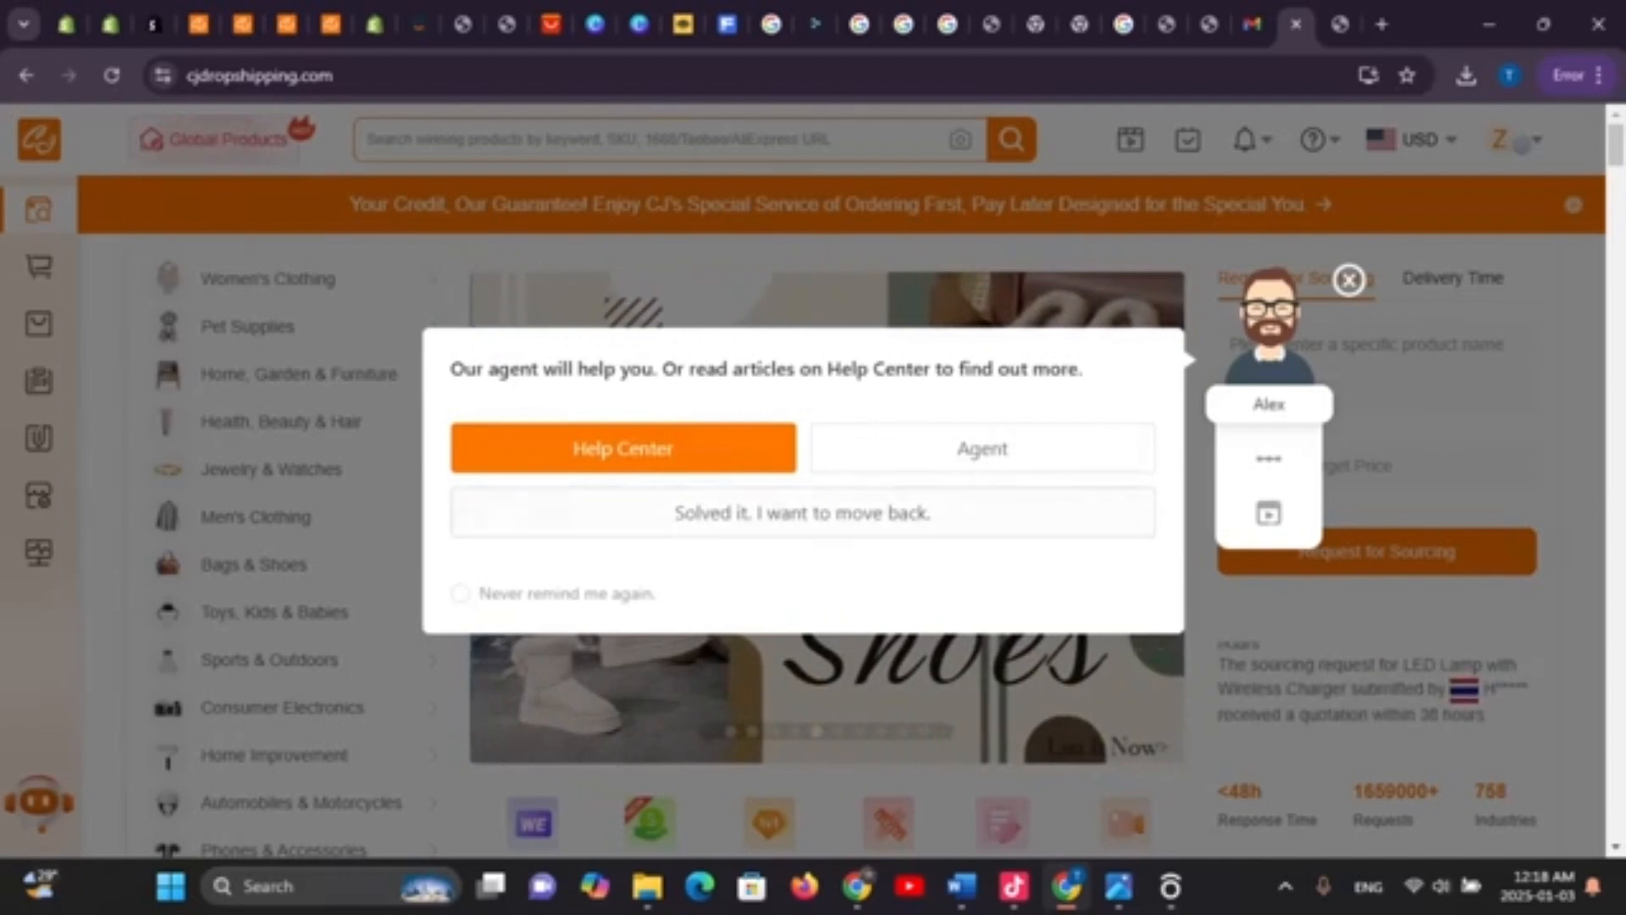
Answer the help pop-up with 'Solved it' and 'Yeah, I made it', then browse the empty orders list
click(803, 513)
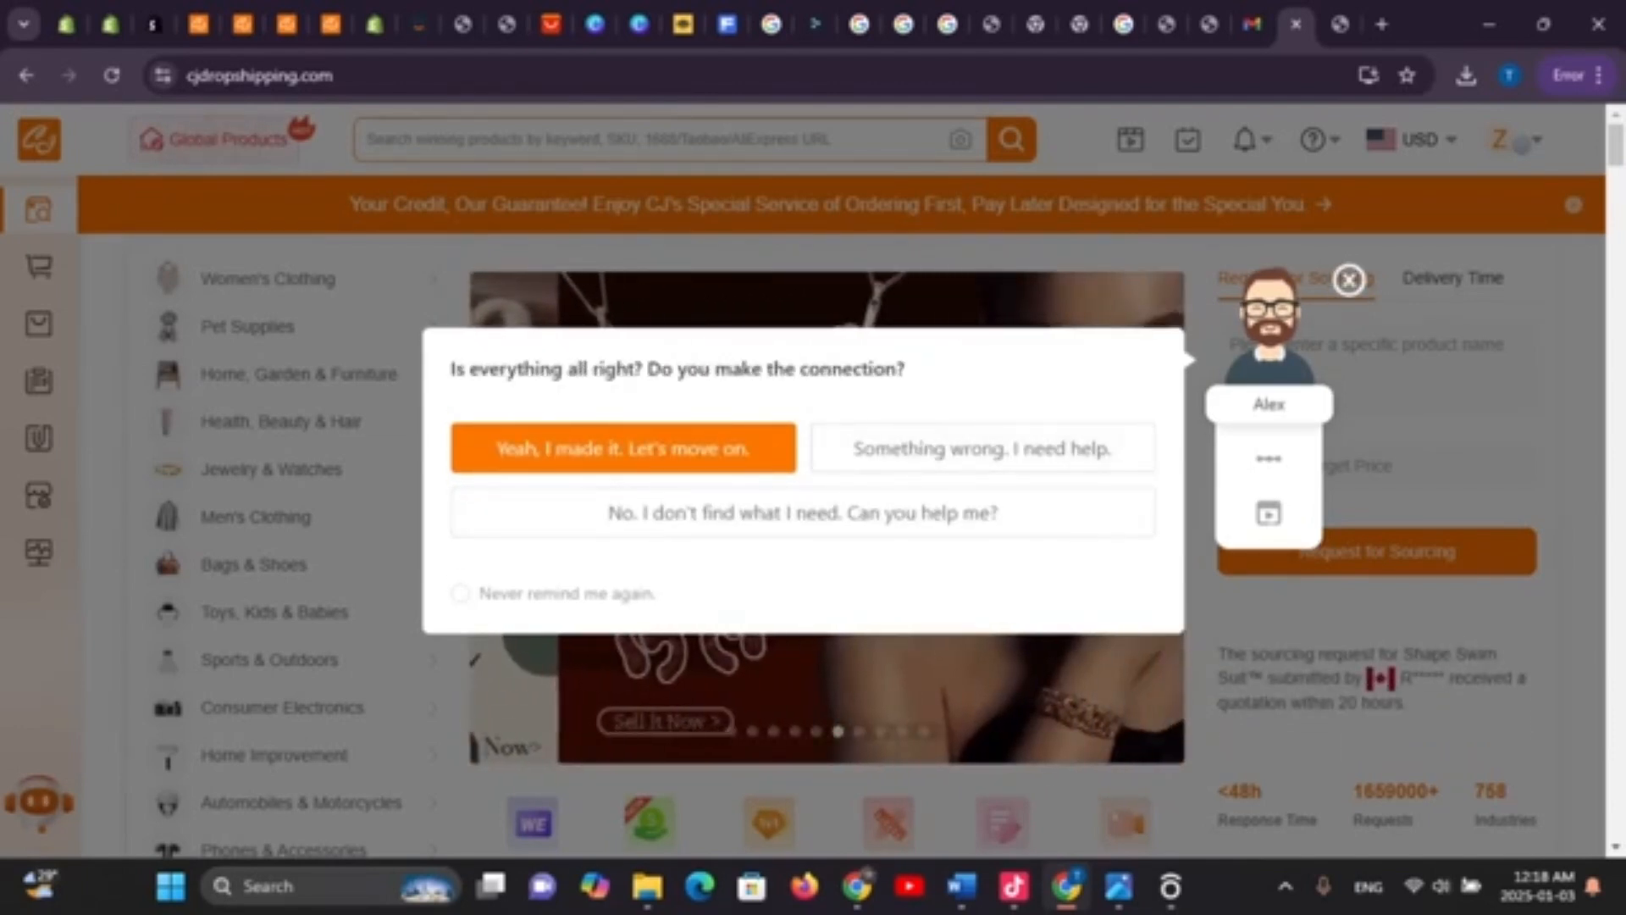
click(623, 448)
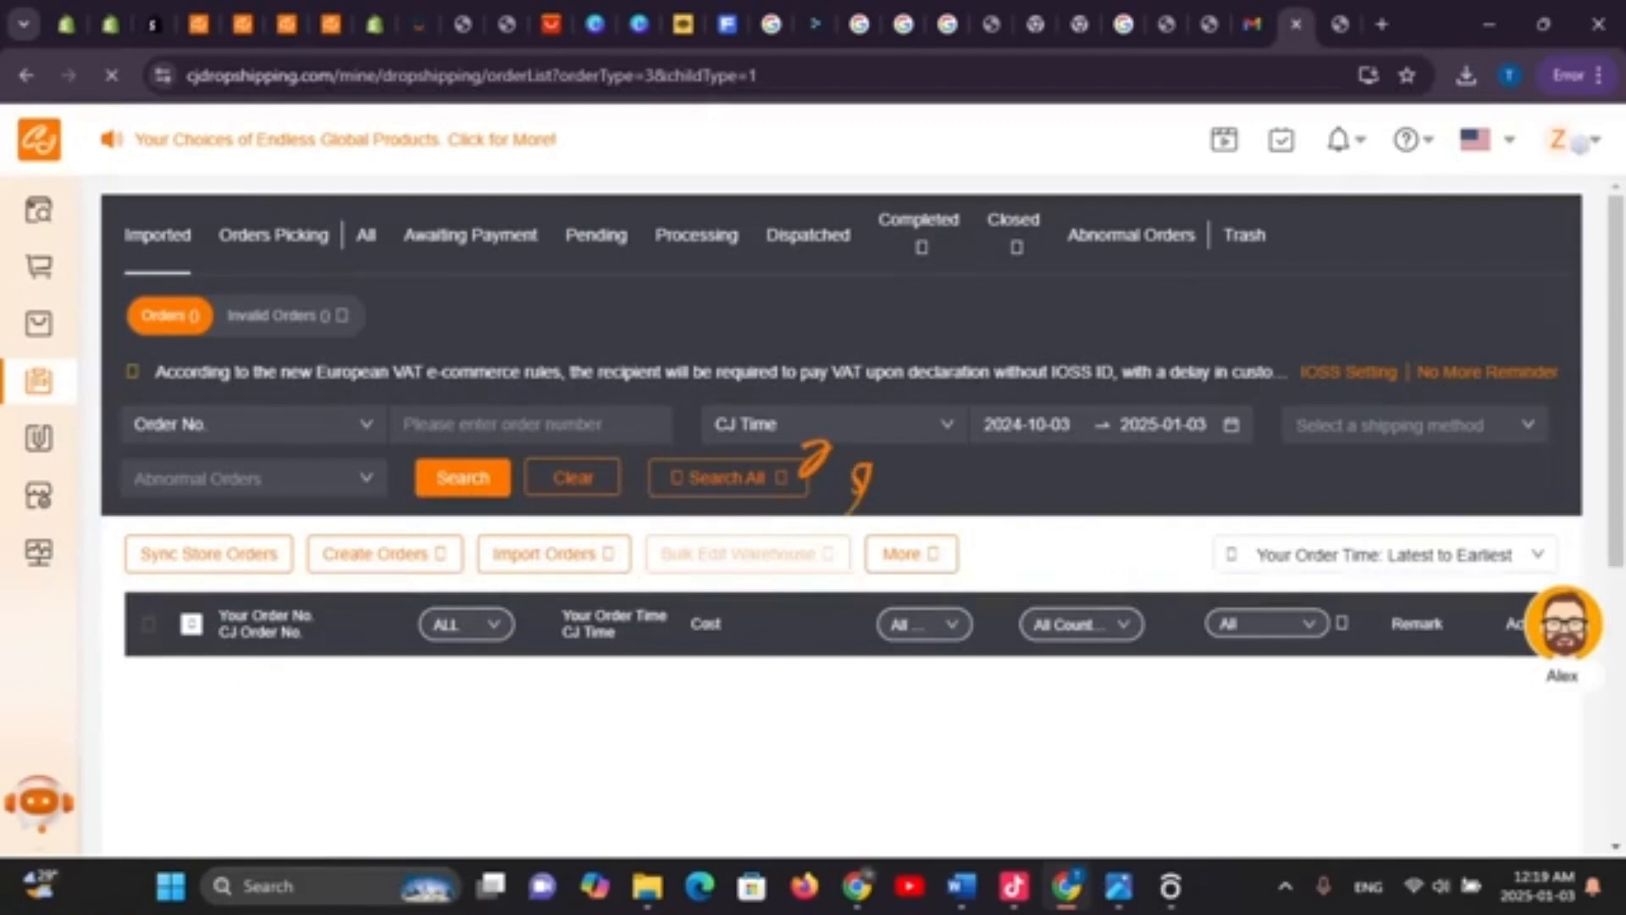
scroll(814, 509, down, 5)
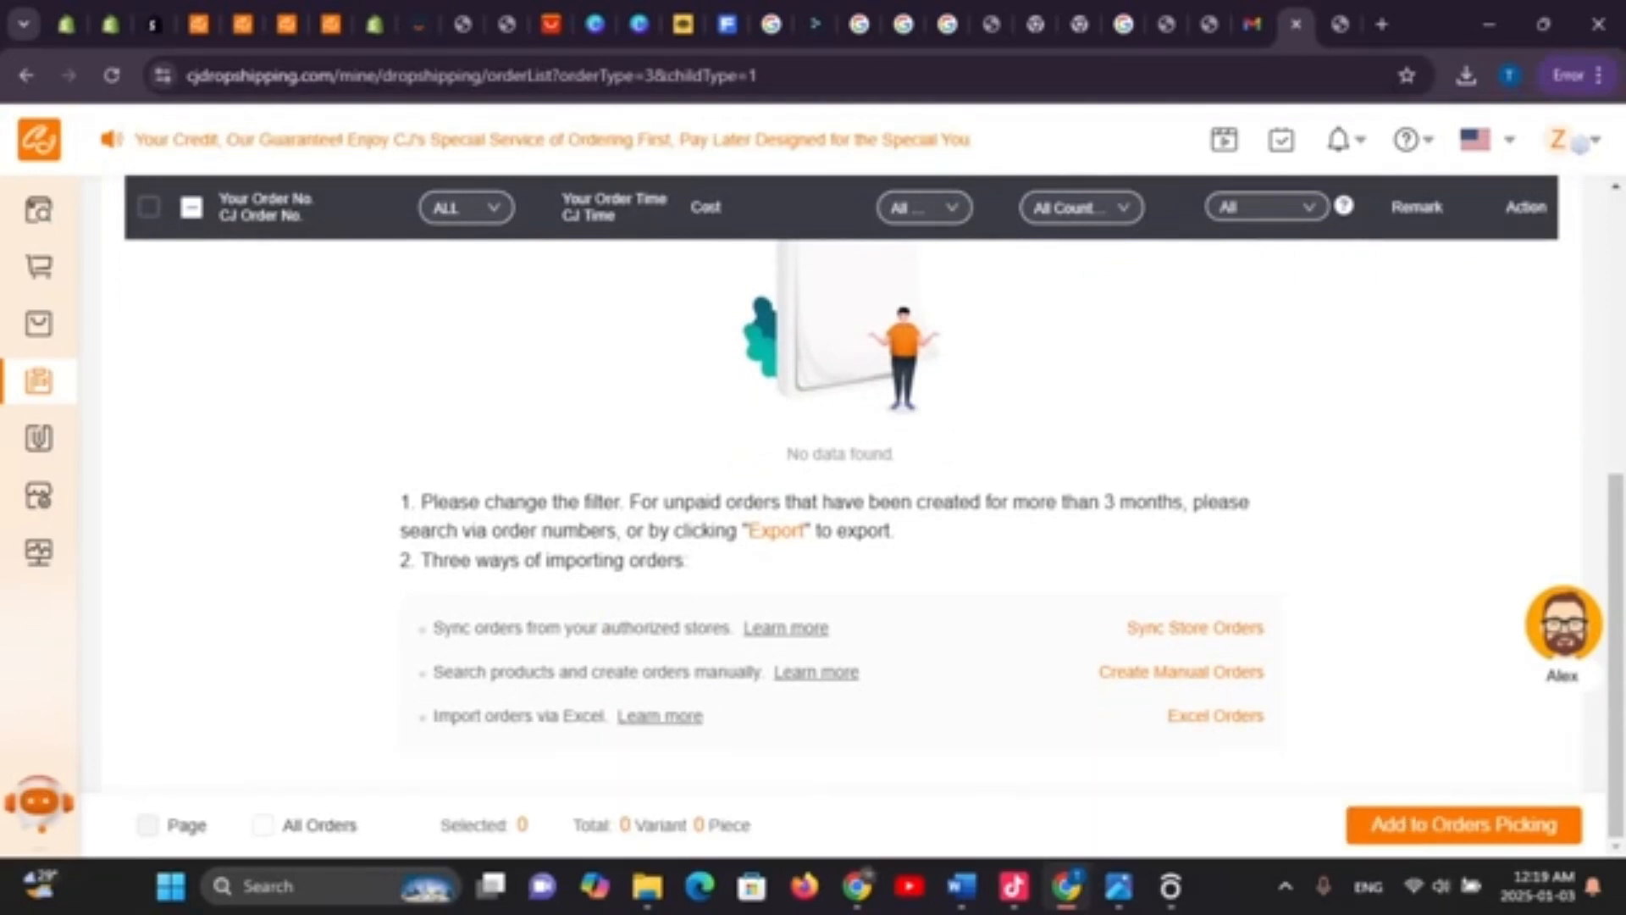
scroll(839, 508, up, 5)
scroll(839, 508, down, 5)
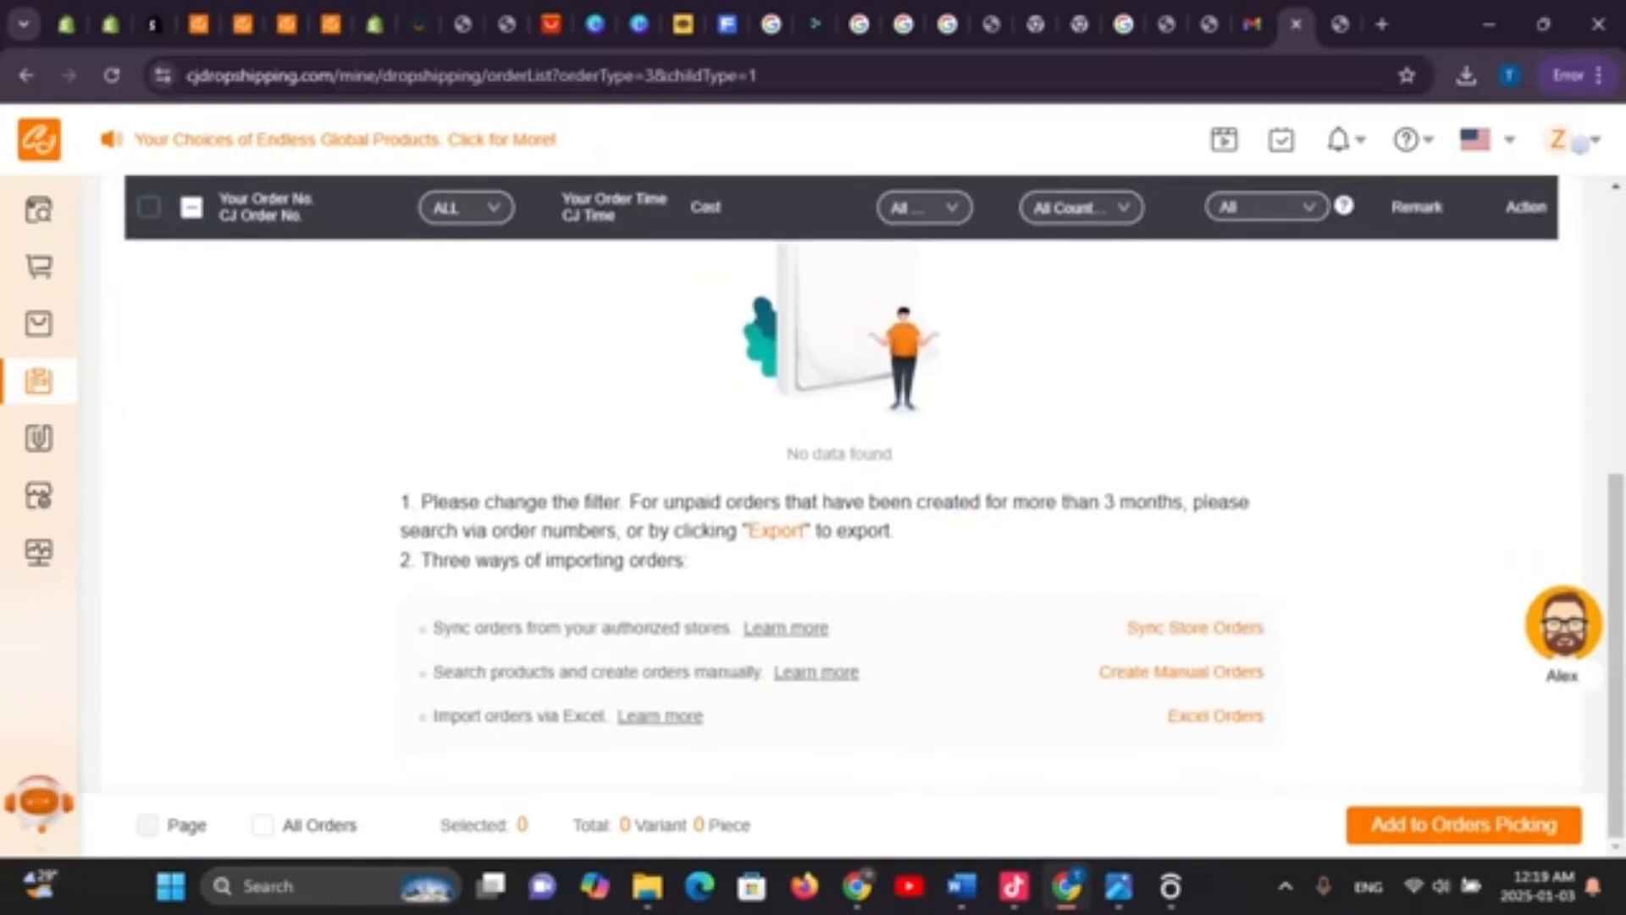
scroll(838, 508, up, 5)
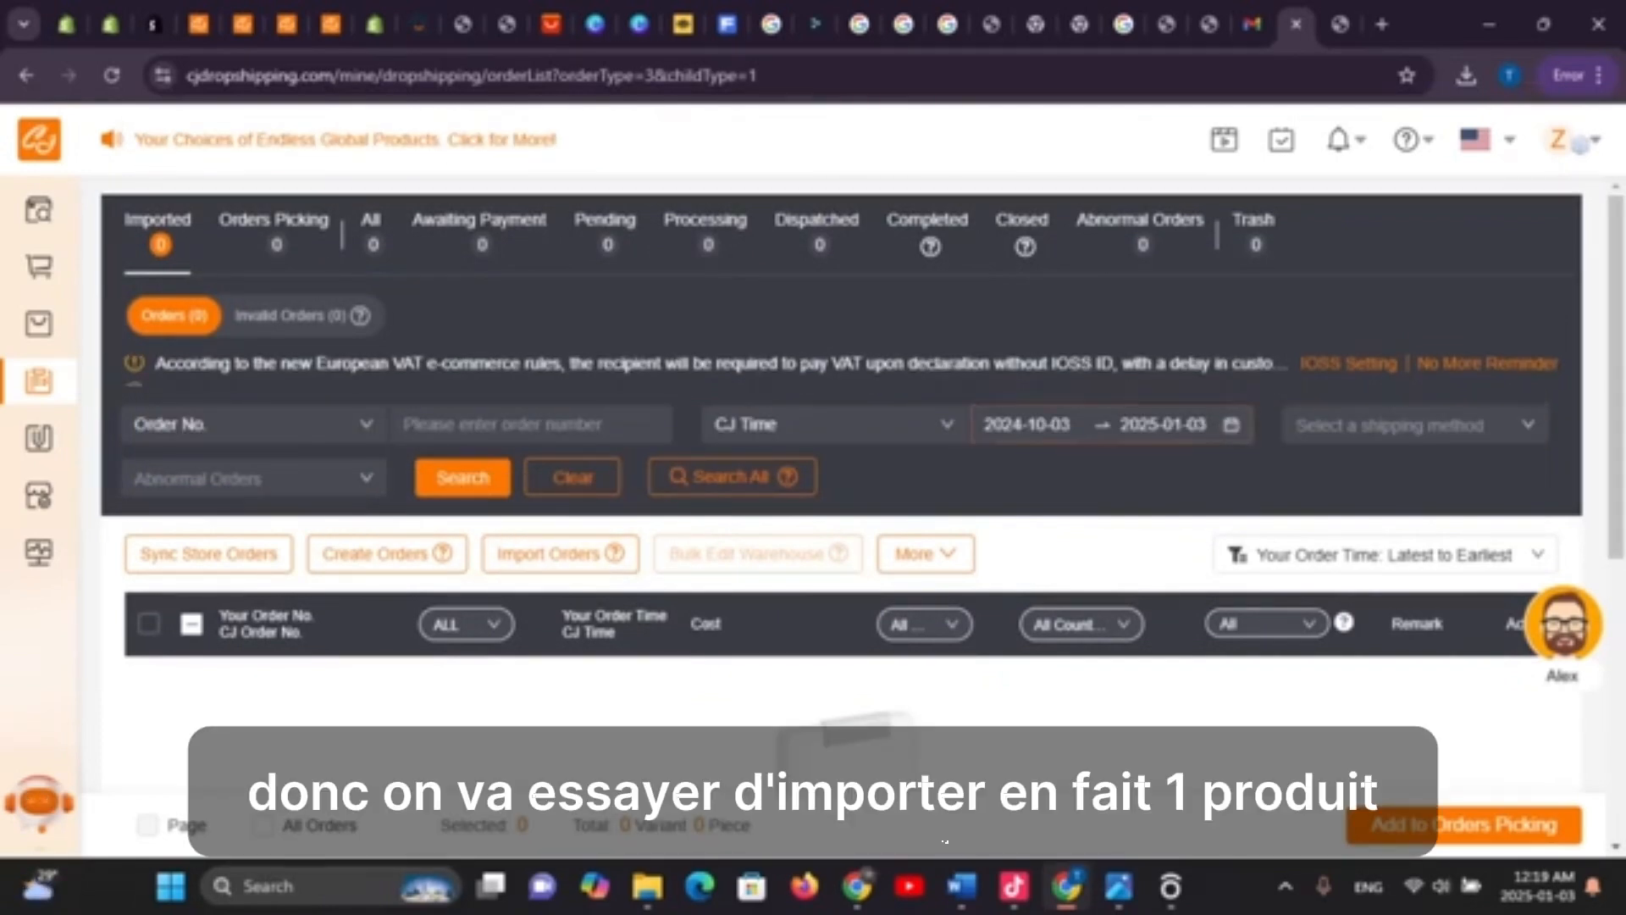
scroll(839, 509, down, 5)
scroll(838, 508, up, 5)
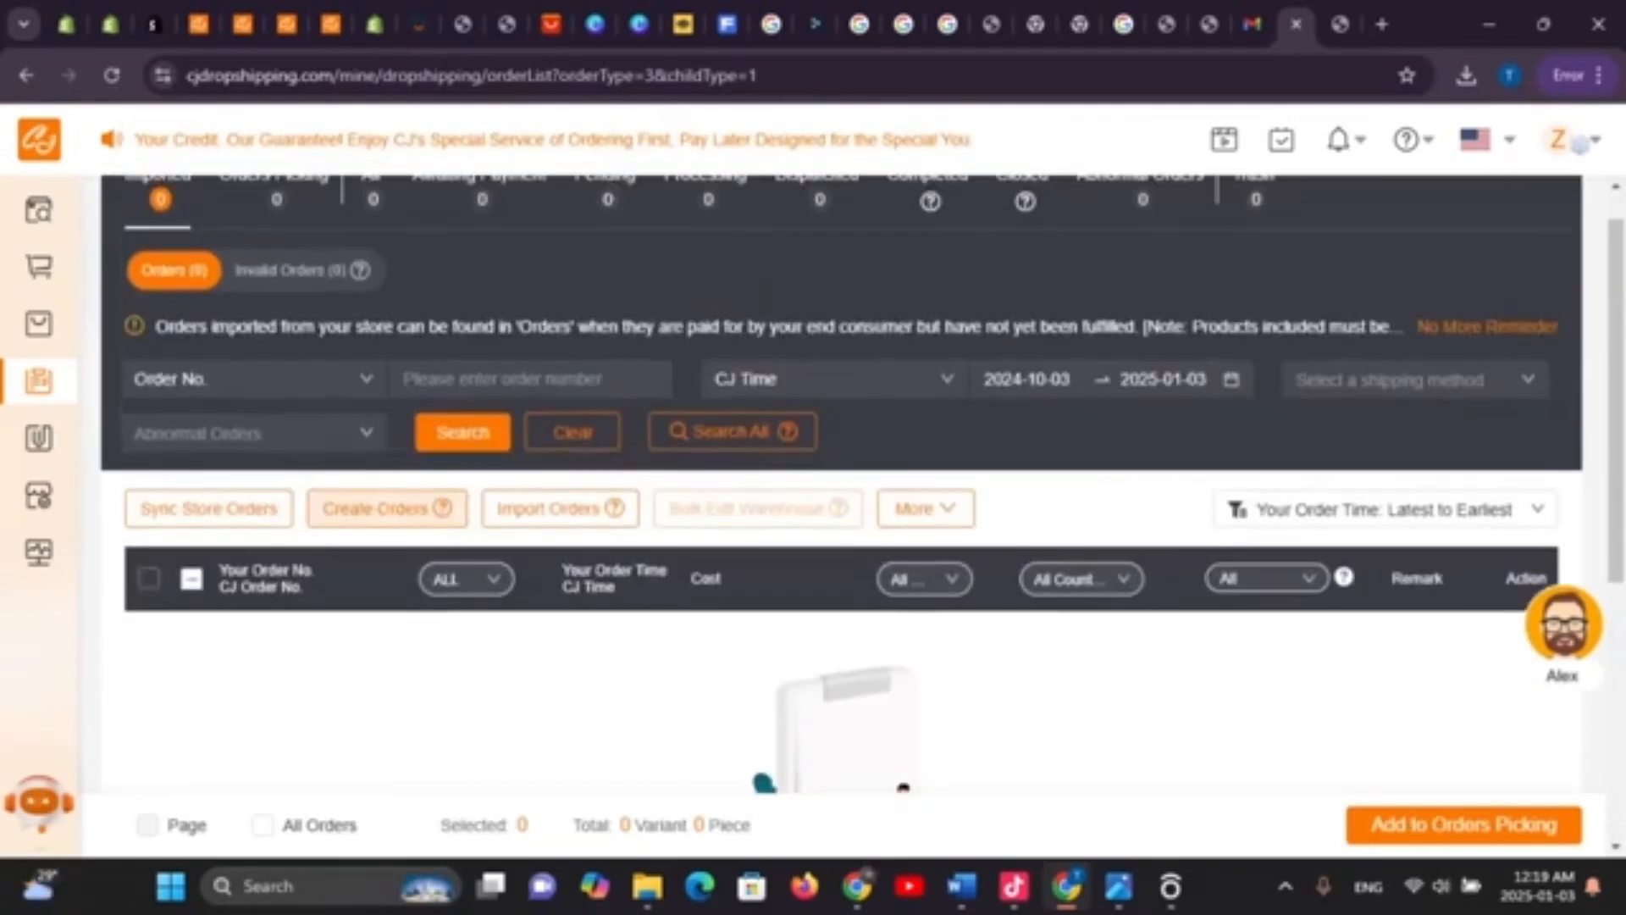
From the shoes search results, open the Lace-up White Flats product and look over its details
click(242, 24)
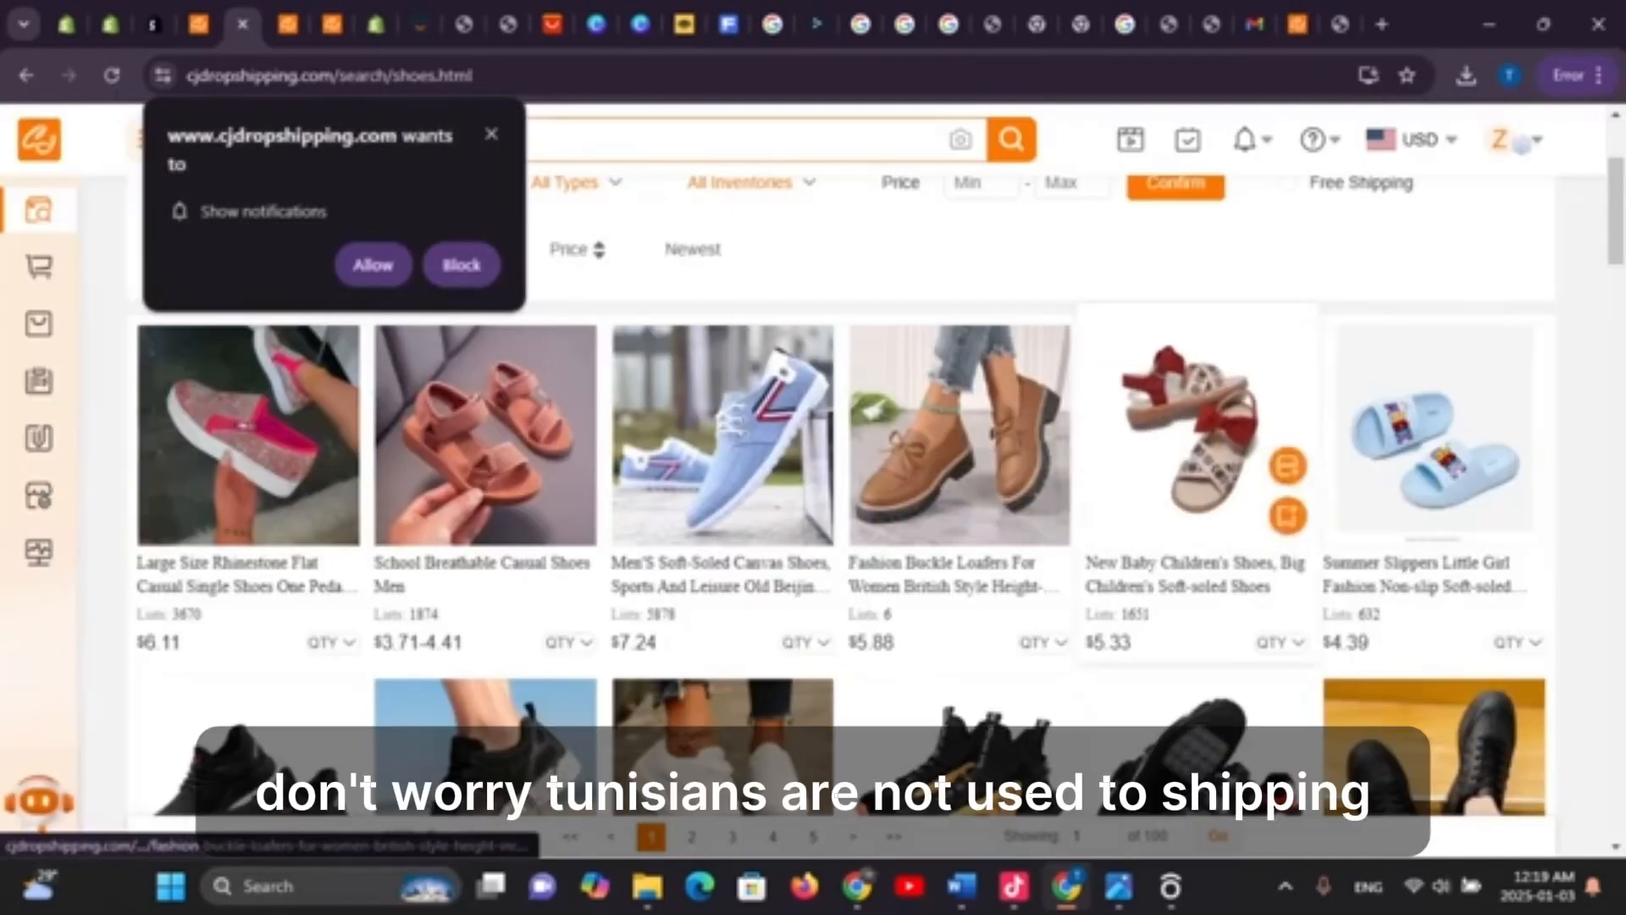
scroll(814, 508, down, 3)
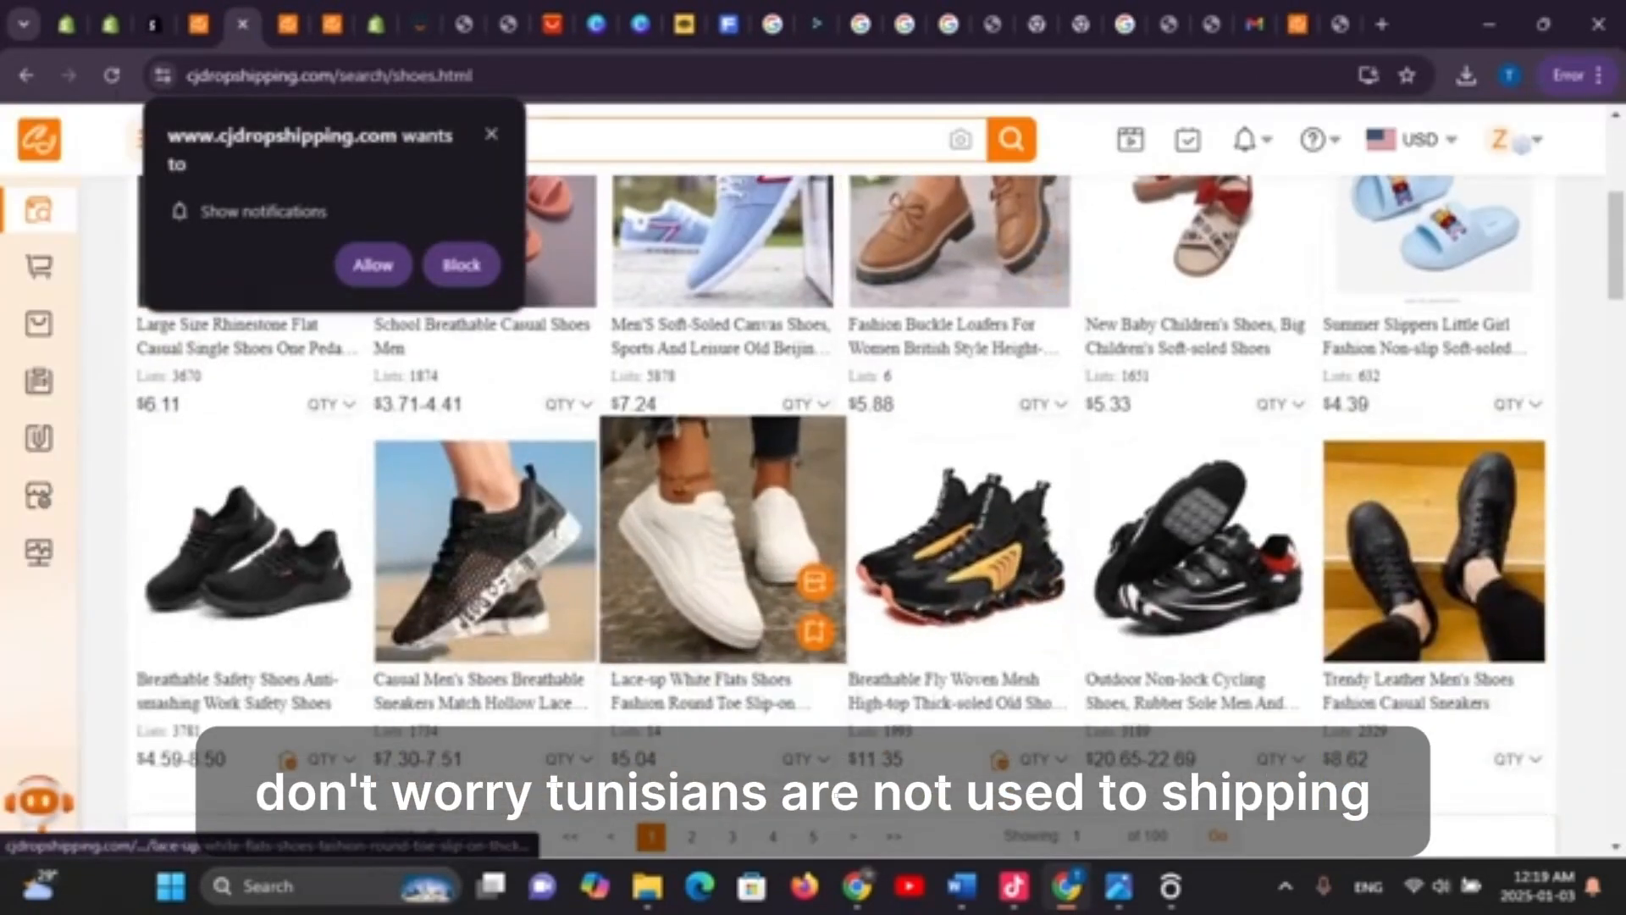
click(720, 542)
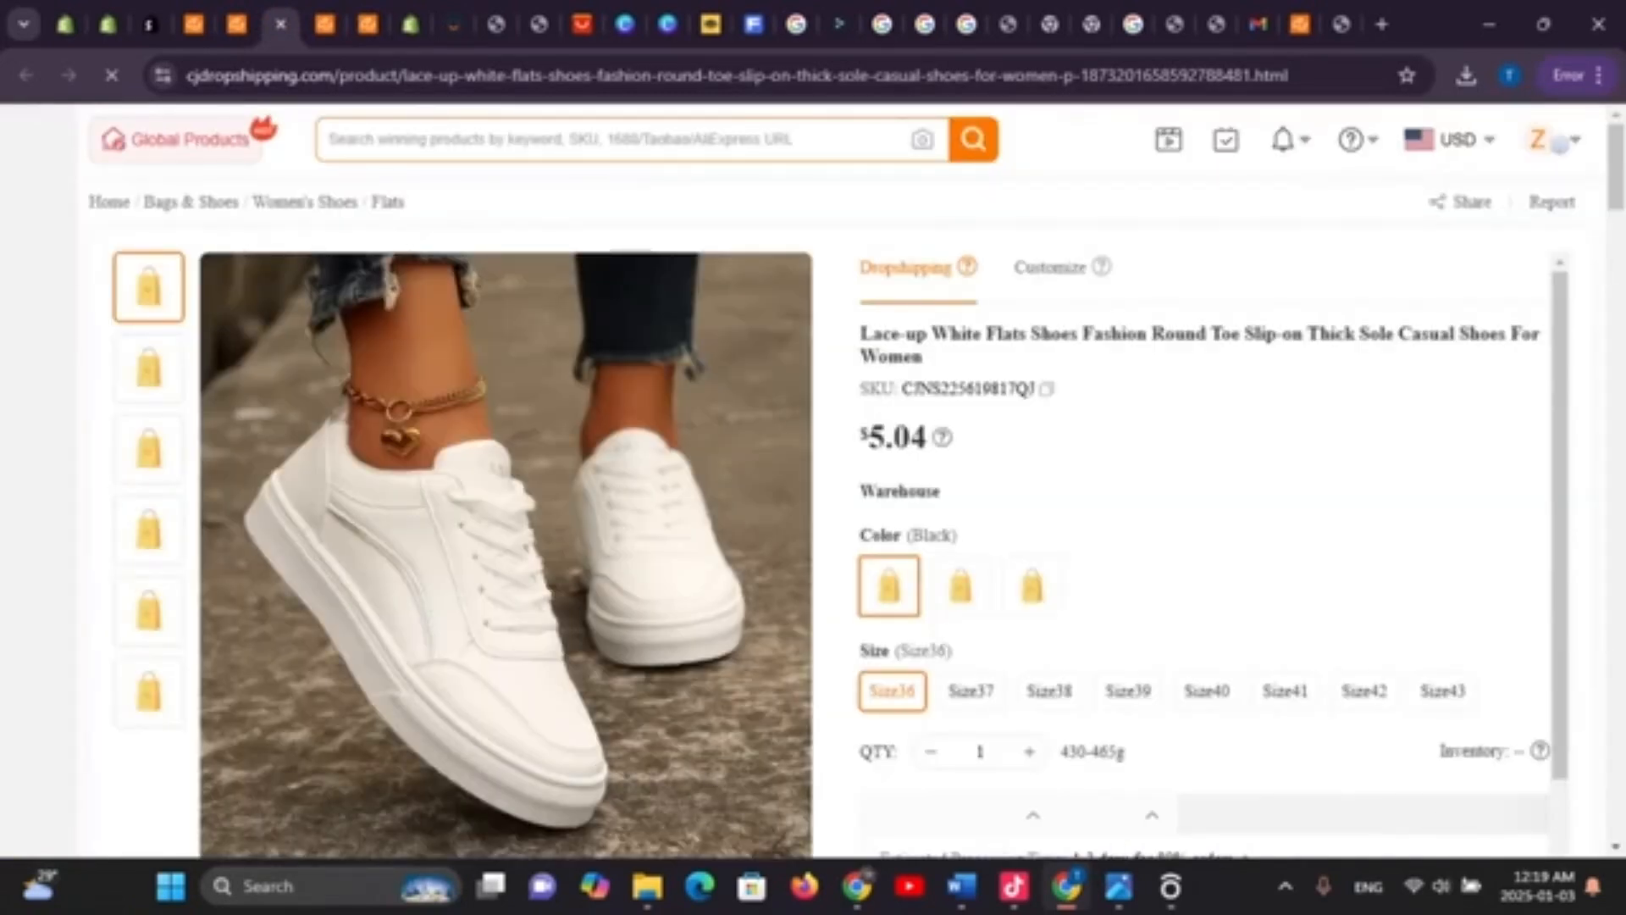
scroll(1203, 550, down, 2)
scroll(509, 508, down, 6)
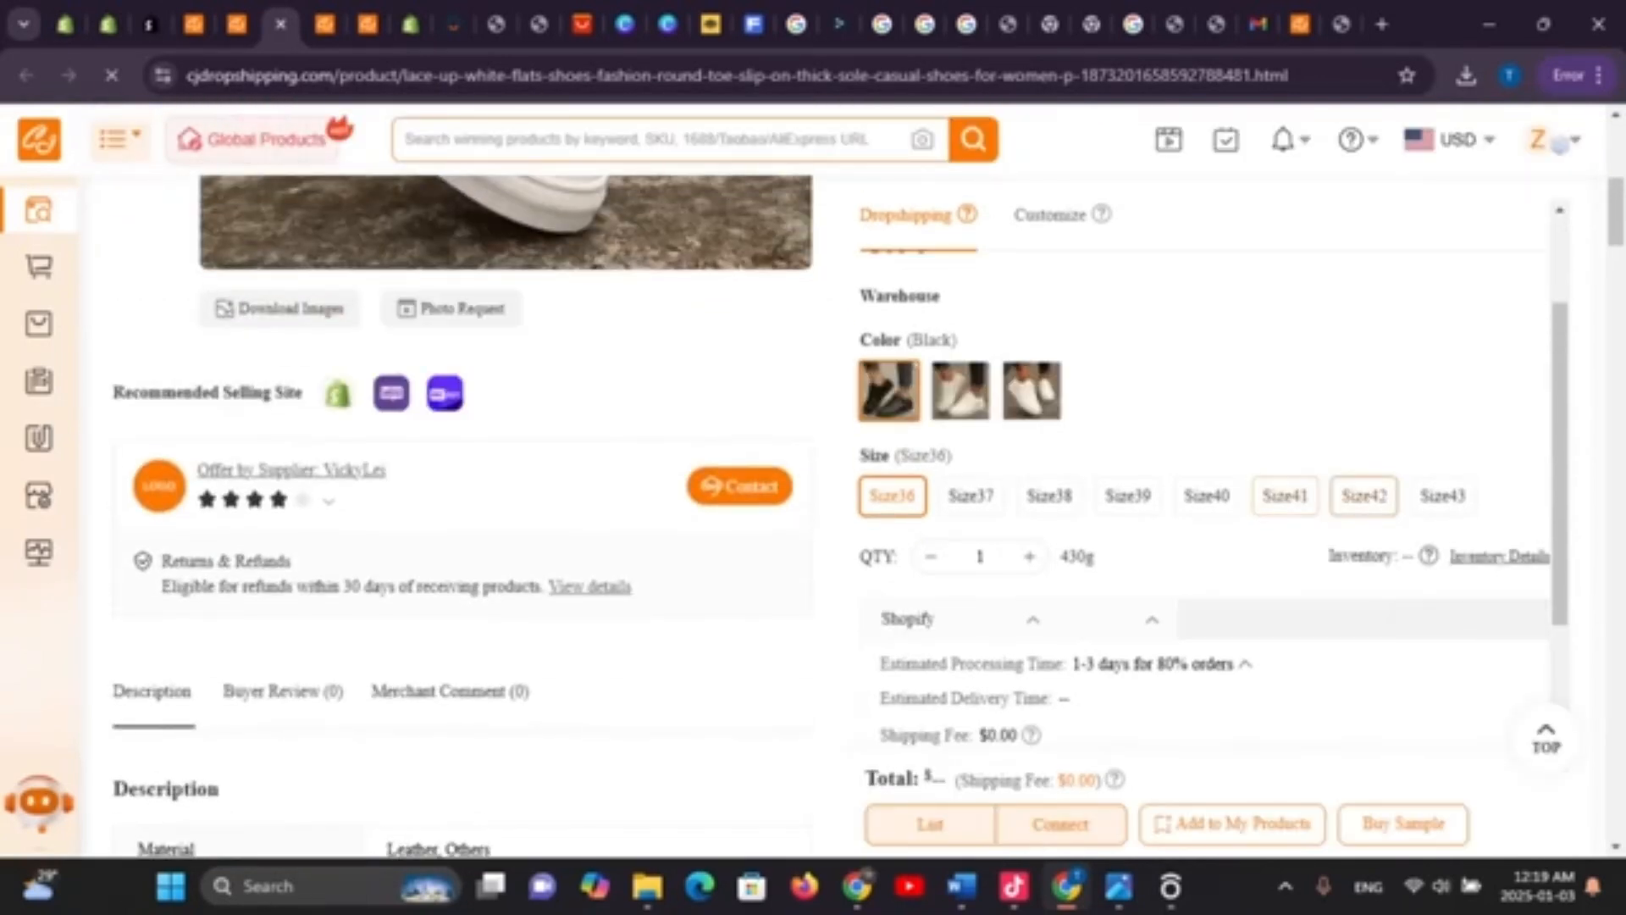
scroll(1361, 492, down, 2)
scroll(1203, 508, up, 4)
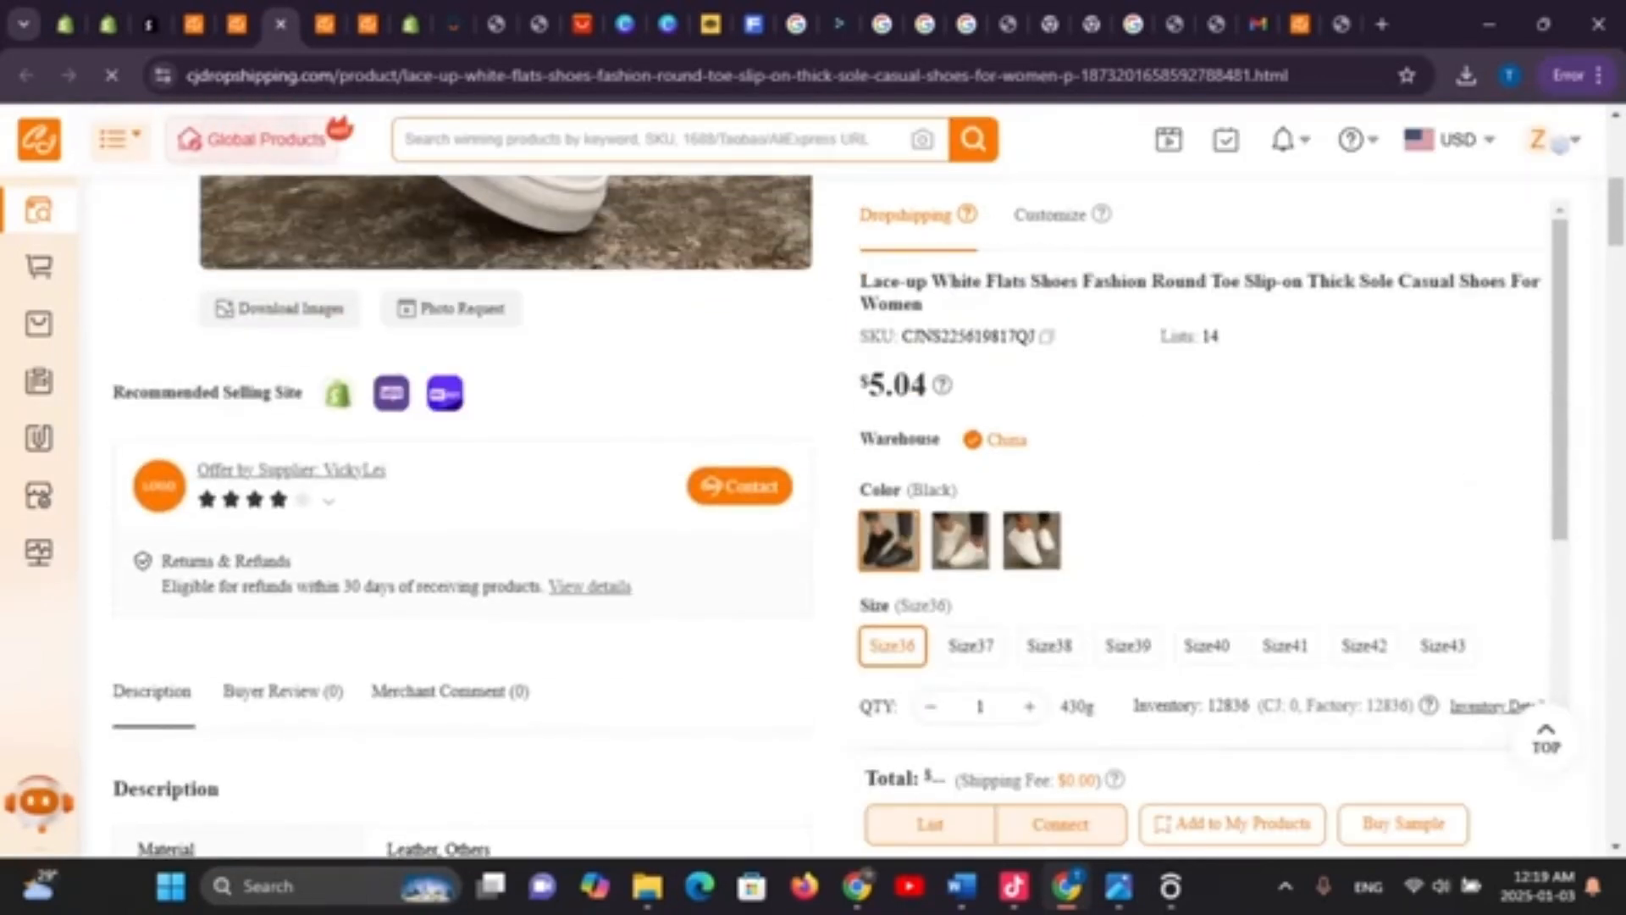
scroll(508, 508, up, 7)
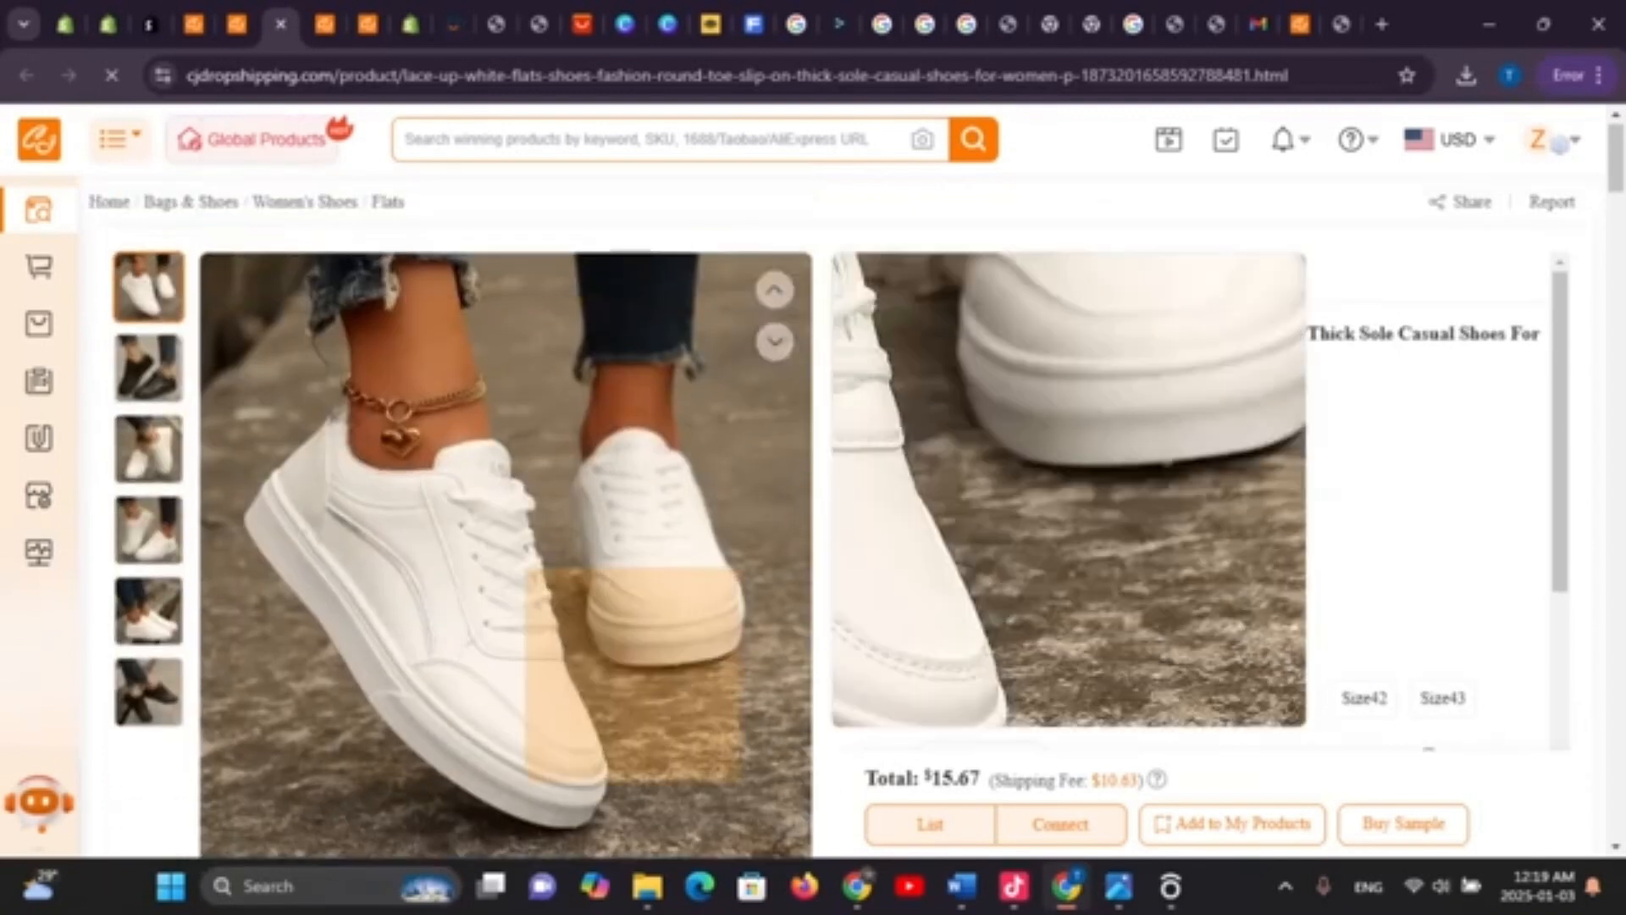
scroll(860, 273, down, 4)
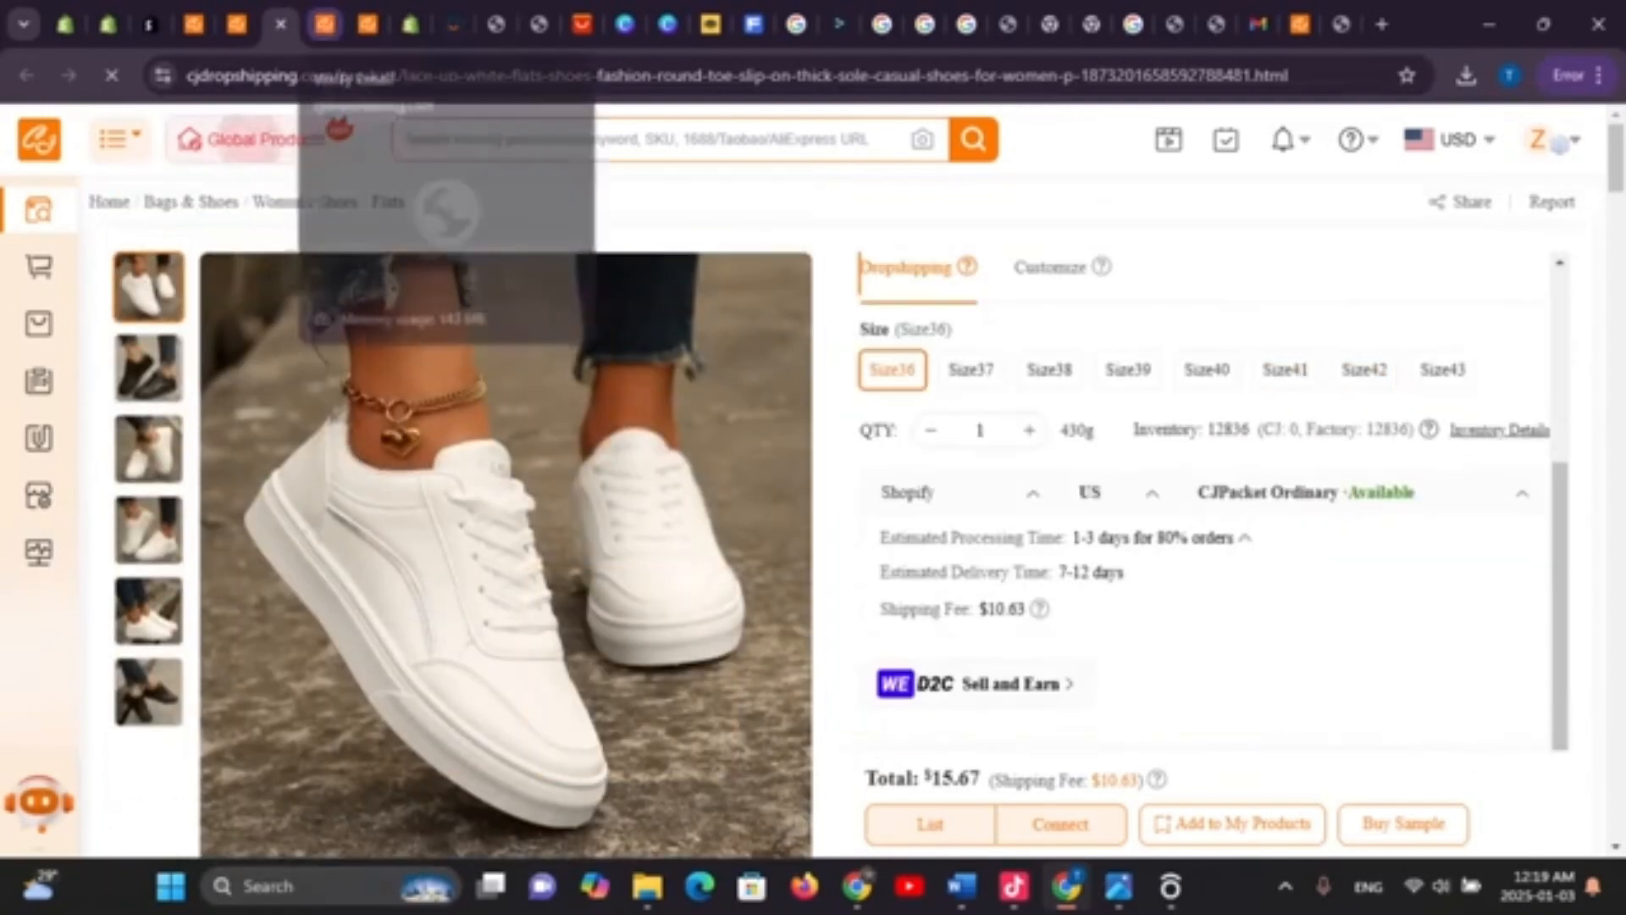
Move across the redirect, search and verification tabs to the CJ Shopify zone page
click(196, 25)
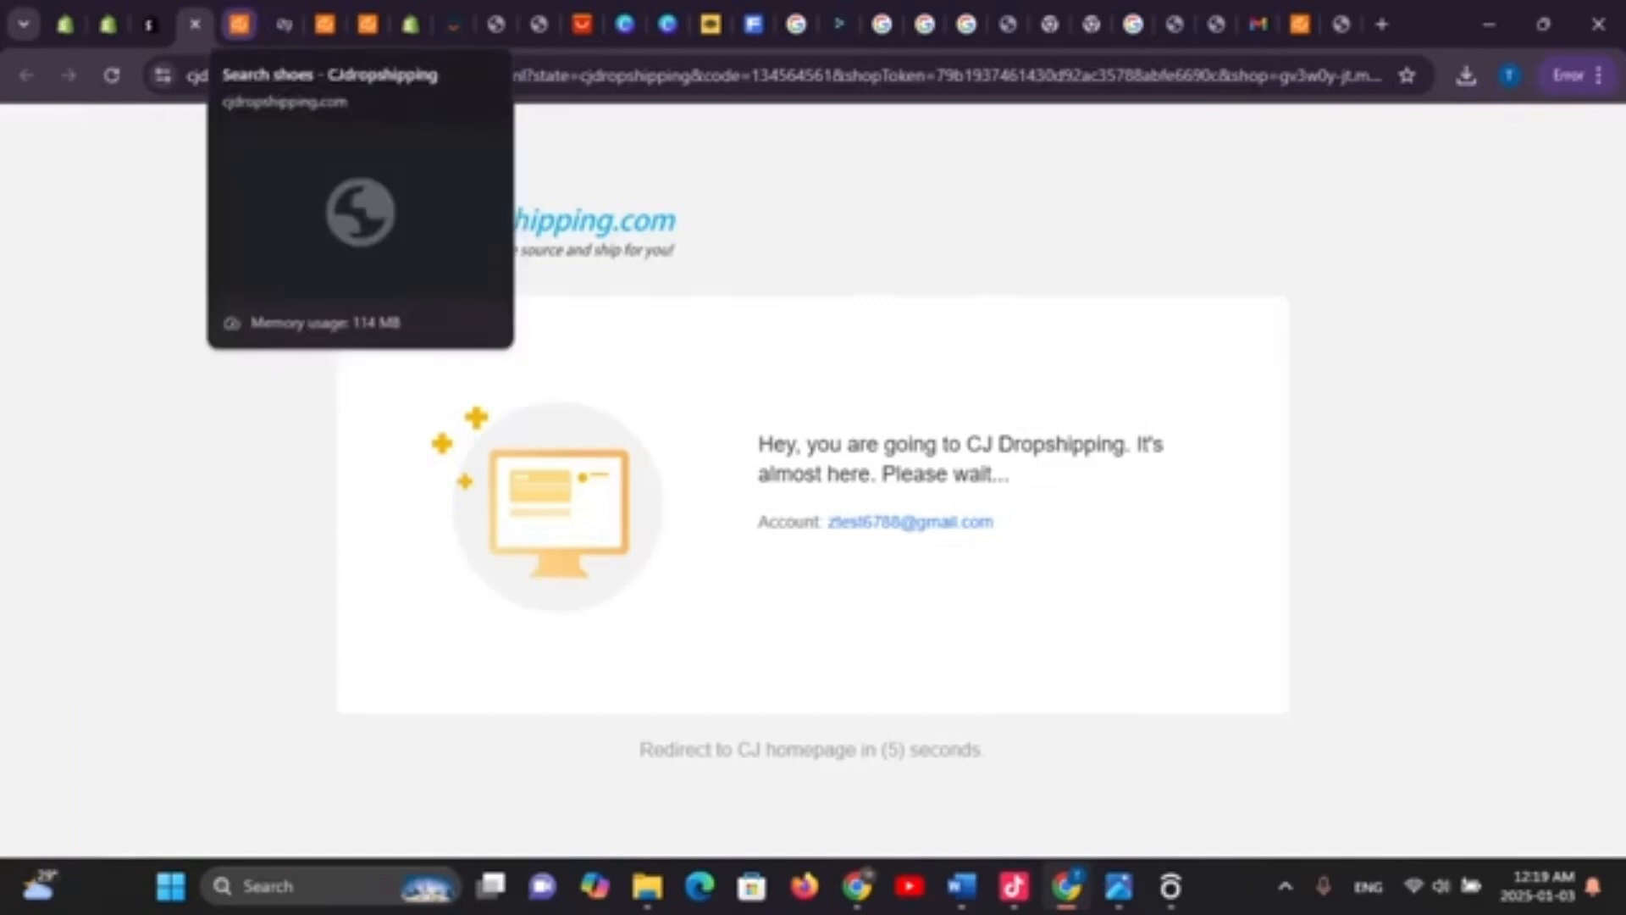
click(238, 24)
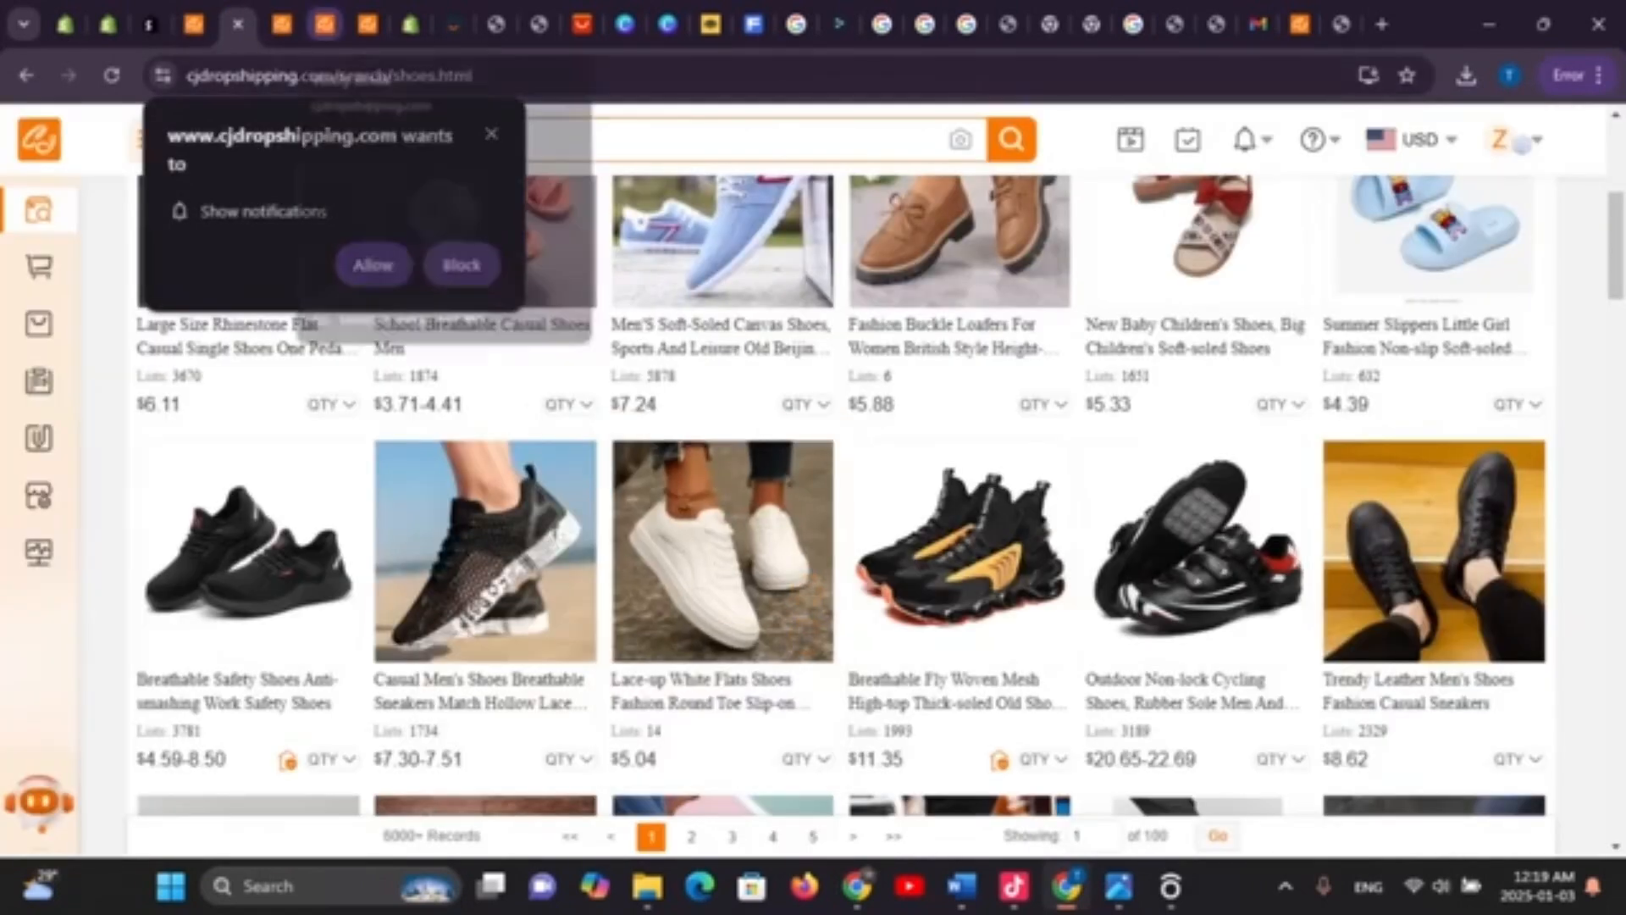
click(325, 24)
click(367, 25)
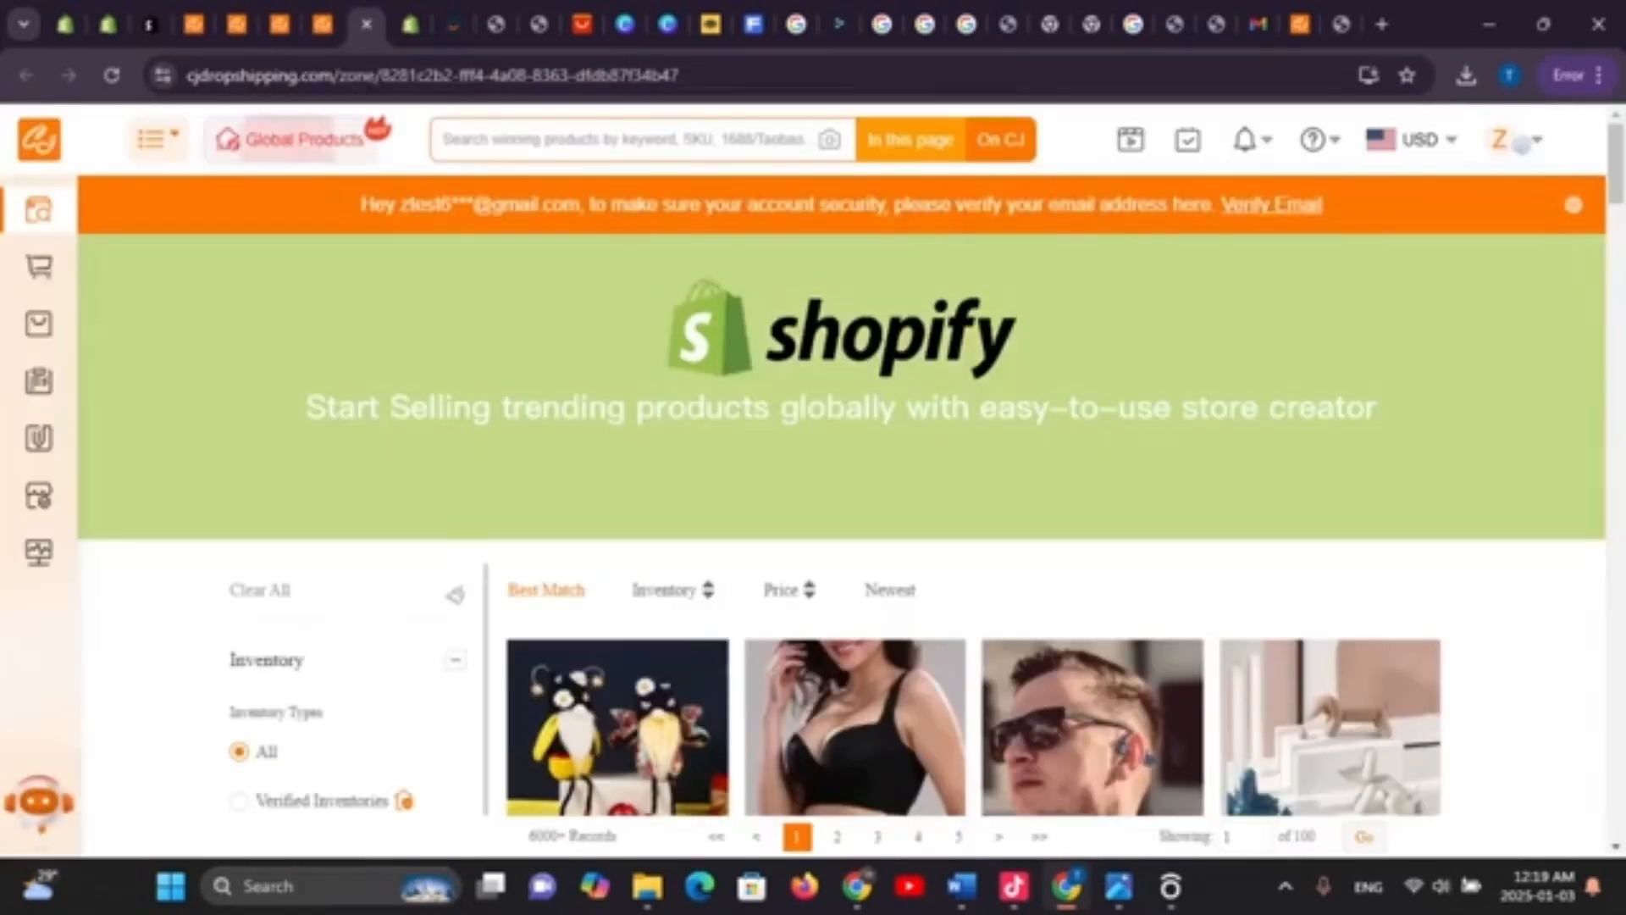
Check the Shopify free-trial and AliExpress authorization tabs, then return to the verification page
scroll(848, 508, down, 5)
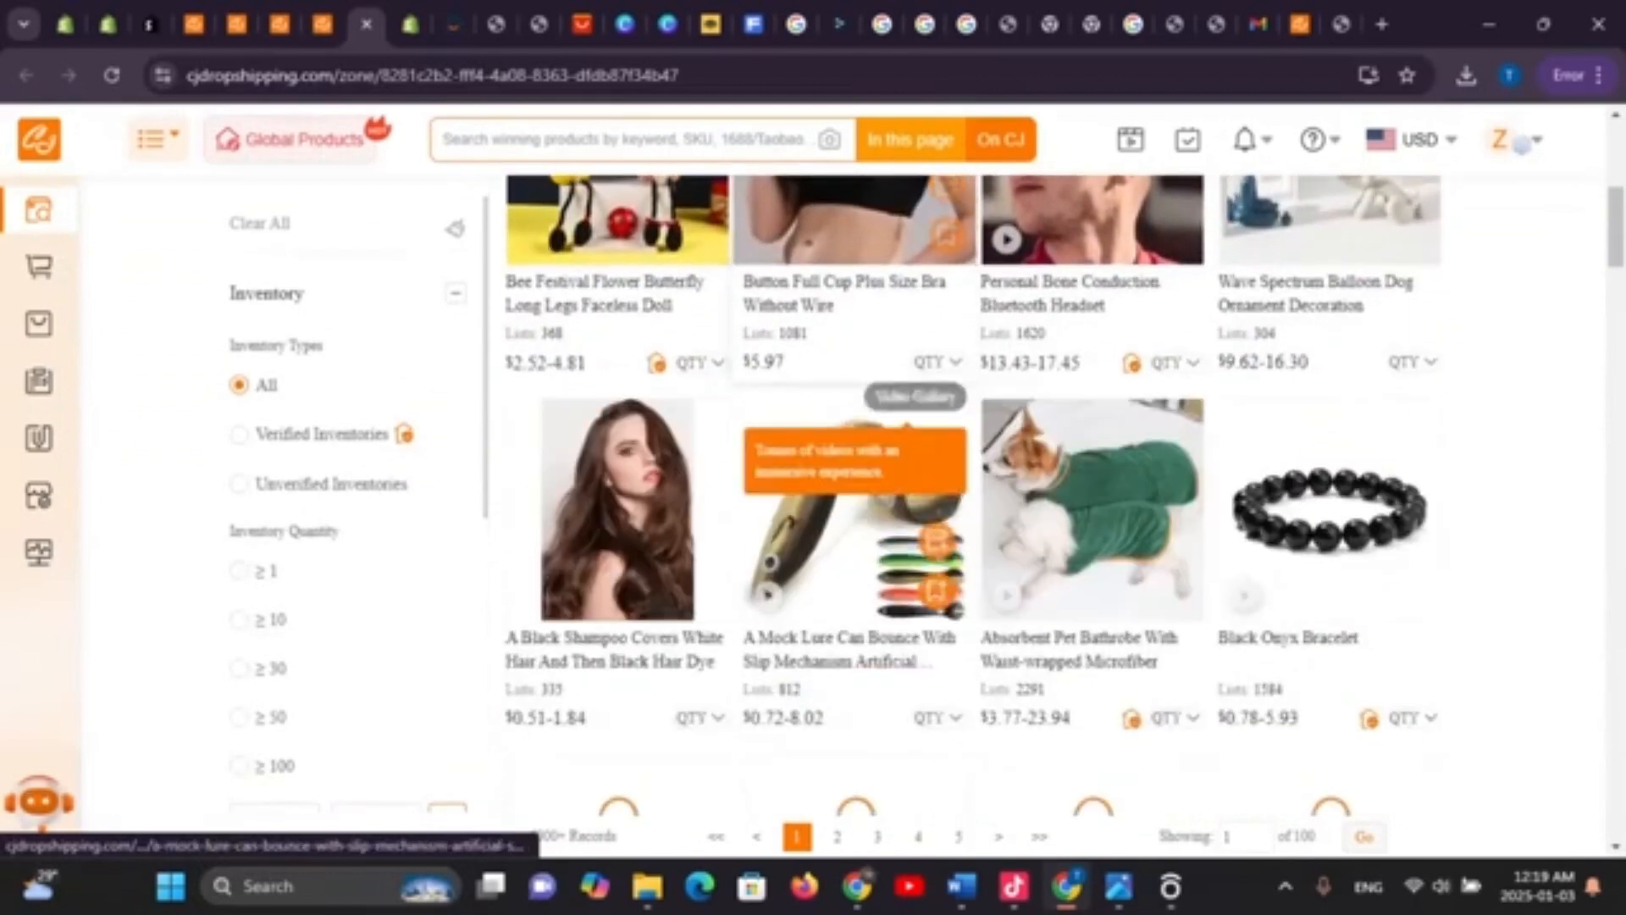
scroll(856, 525, up, 5)
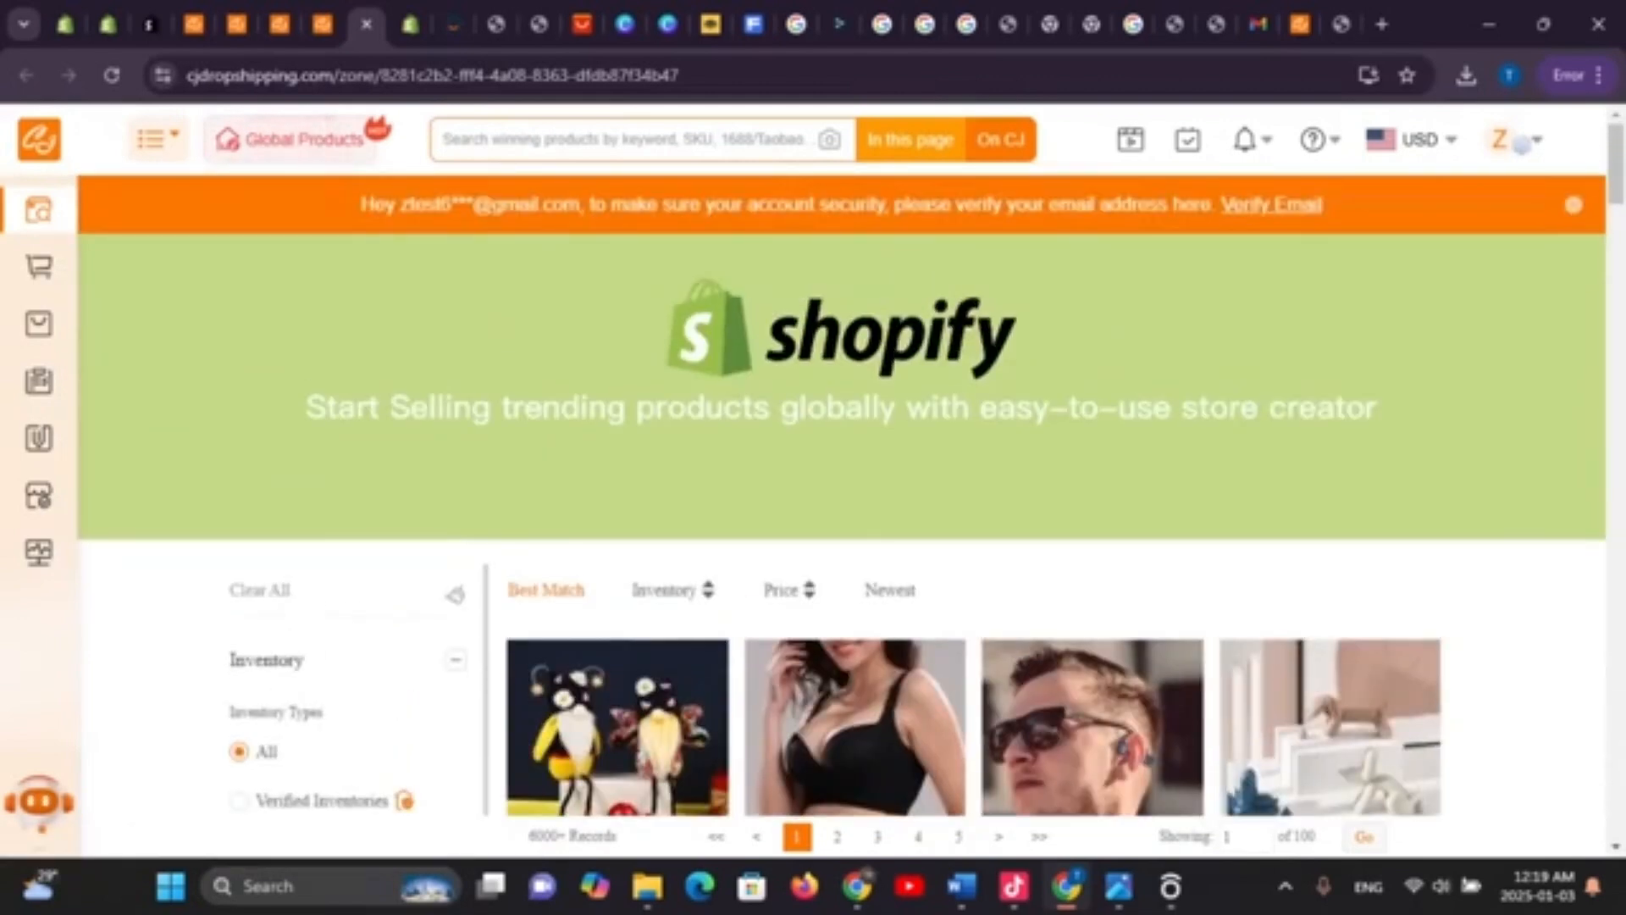
click(410, 25)
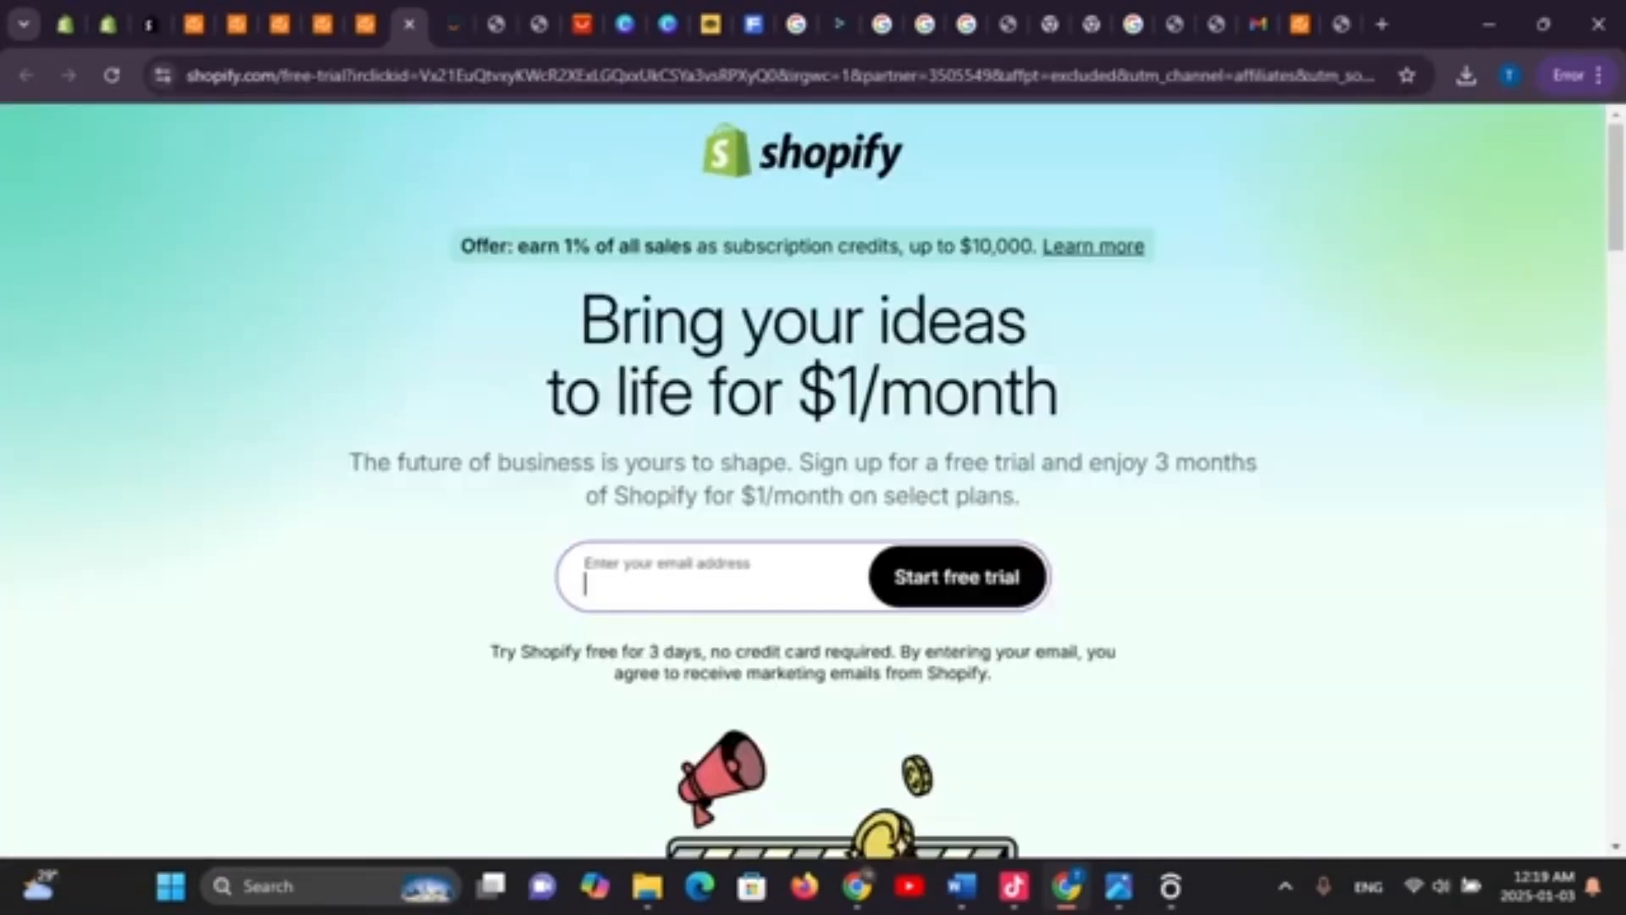
click(453, 24)
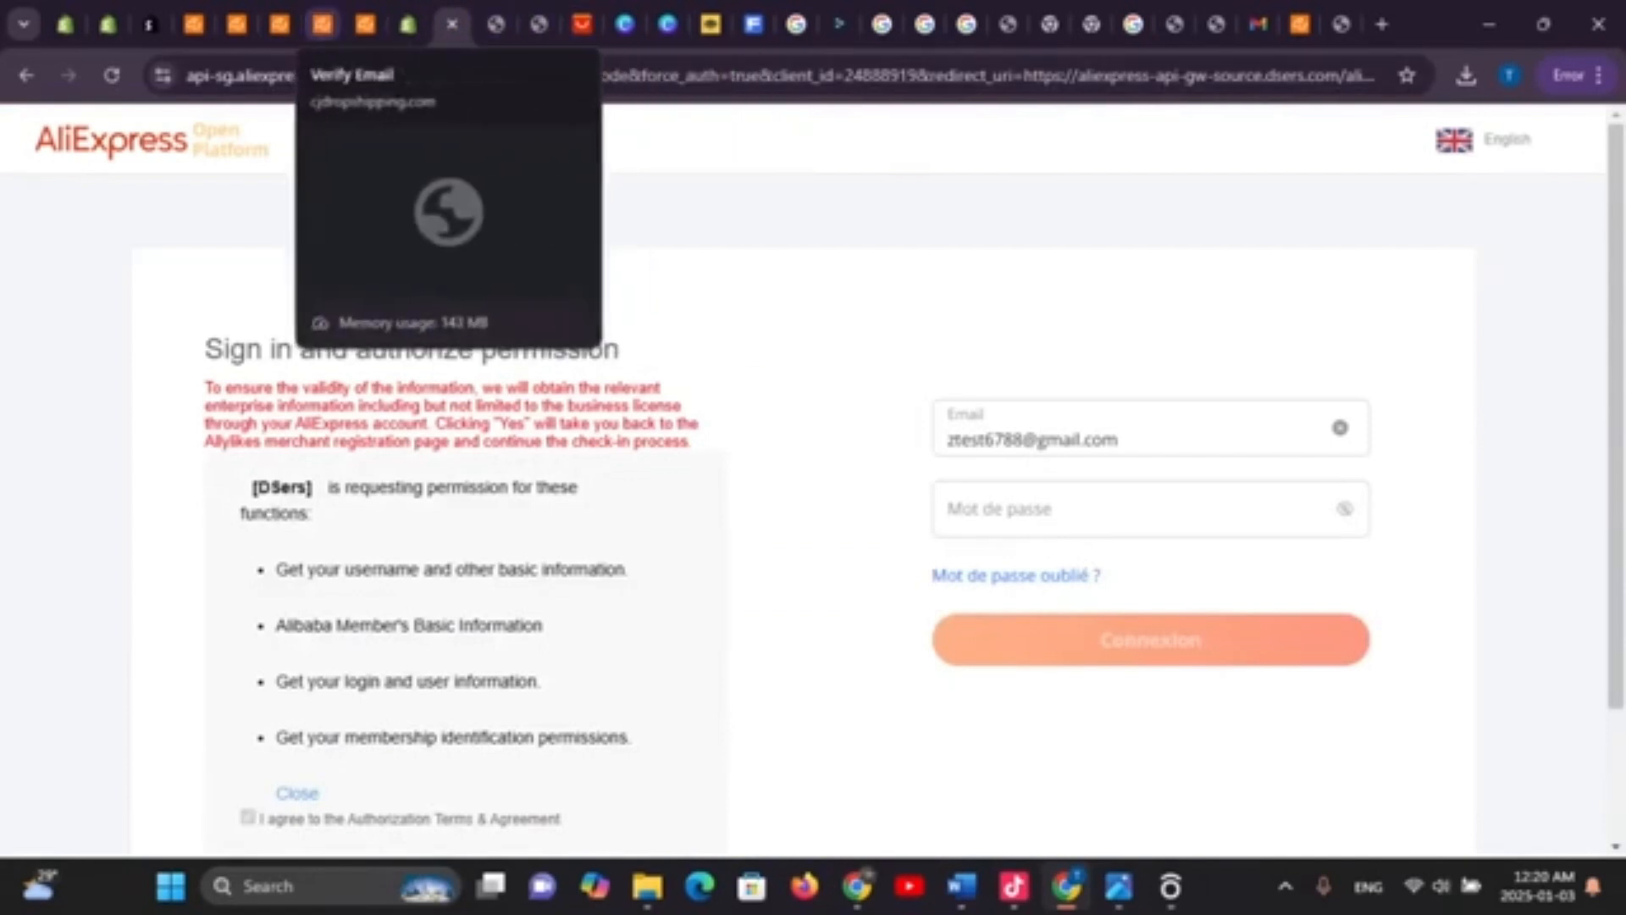
click(323, 24)
click(323, 25)
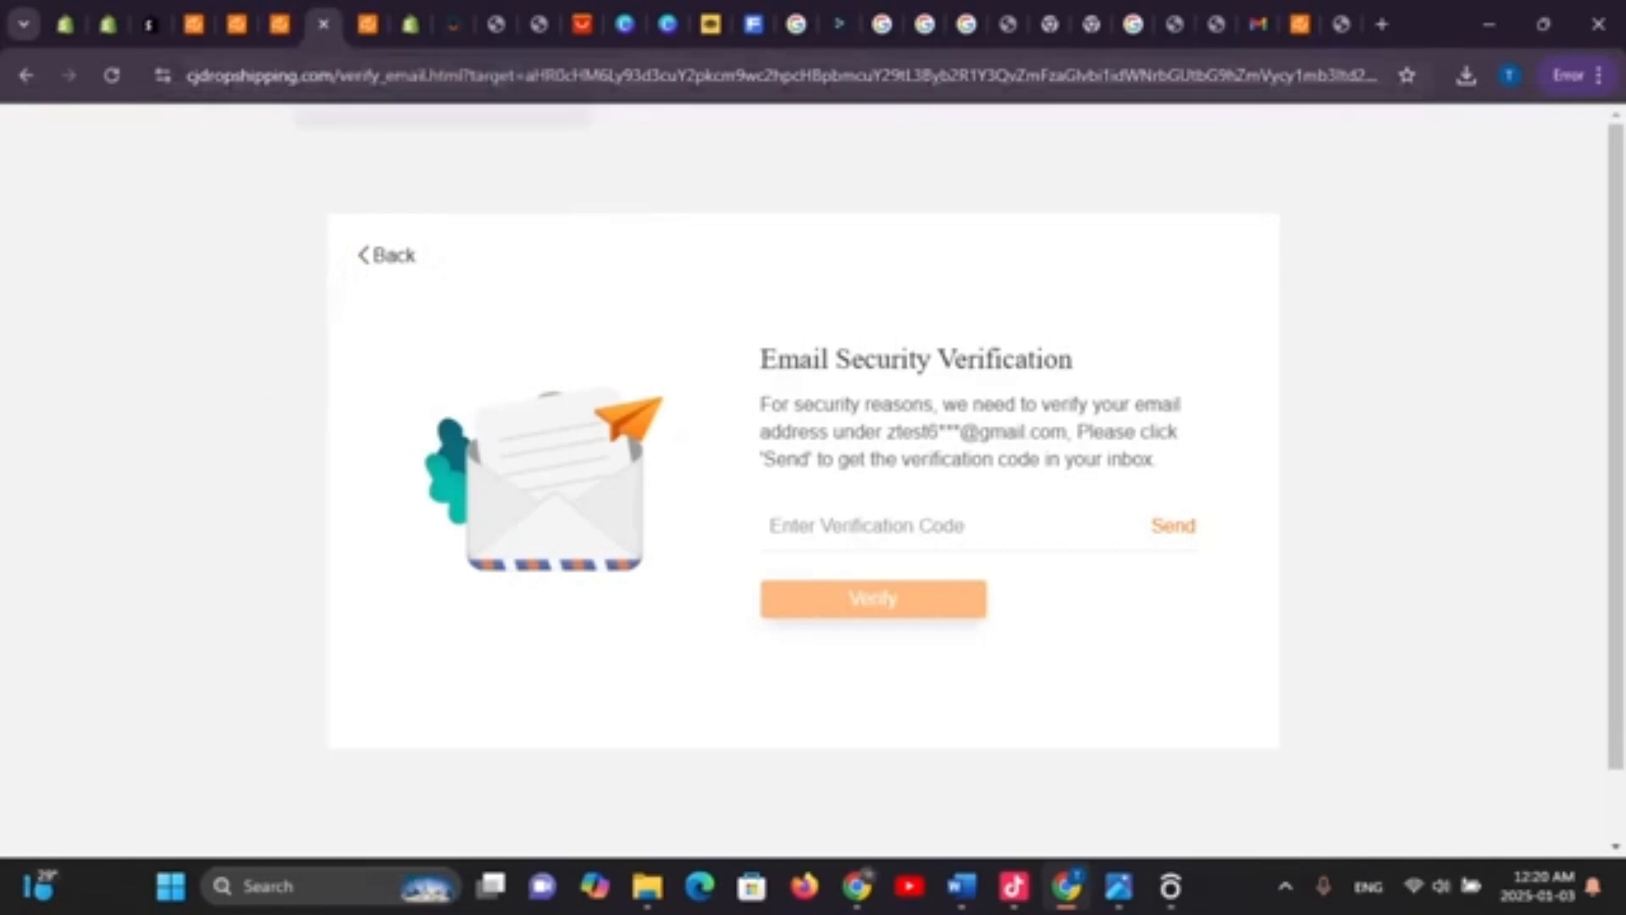
Cycle through the open tabs, from the Lace-up White Flats page to the AliExpress authorization tab
click(278, 23)
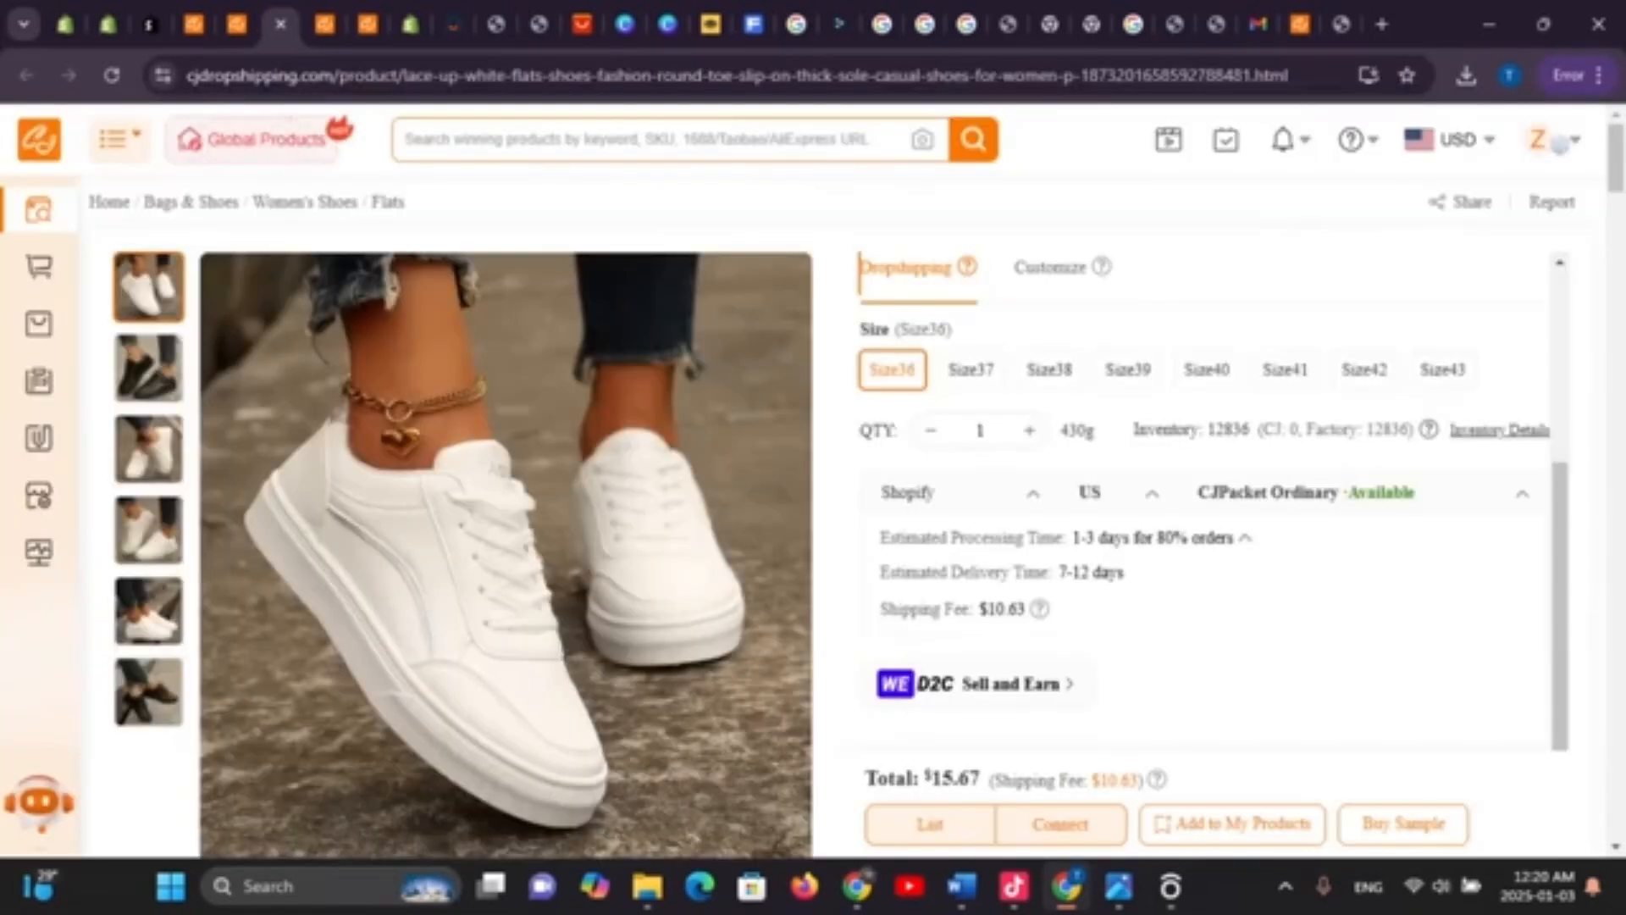
click(194, 24)
click(151, 24)
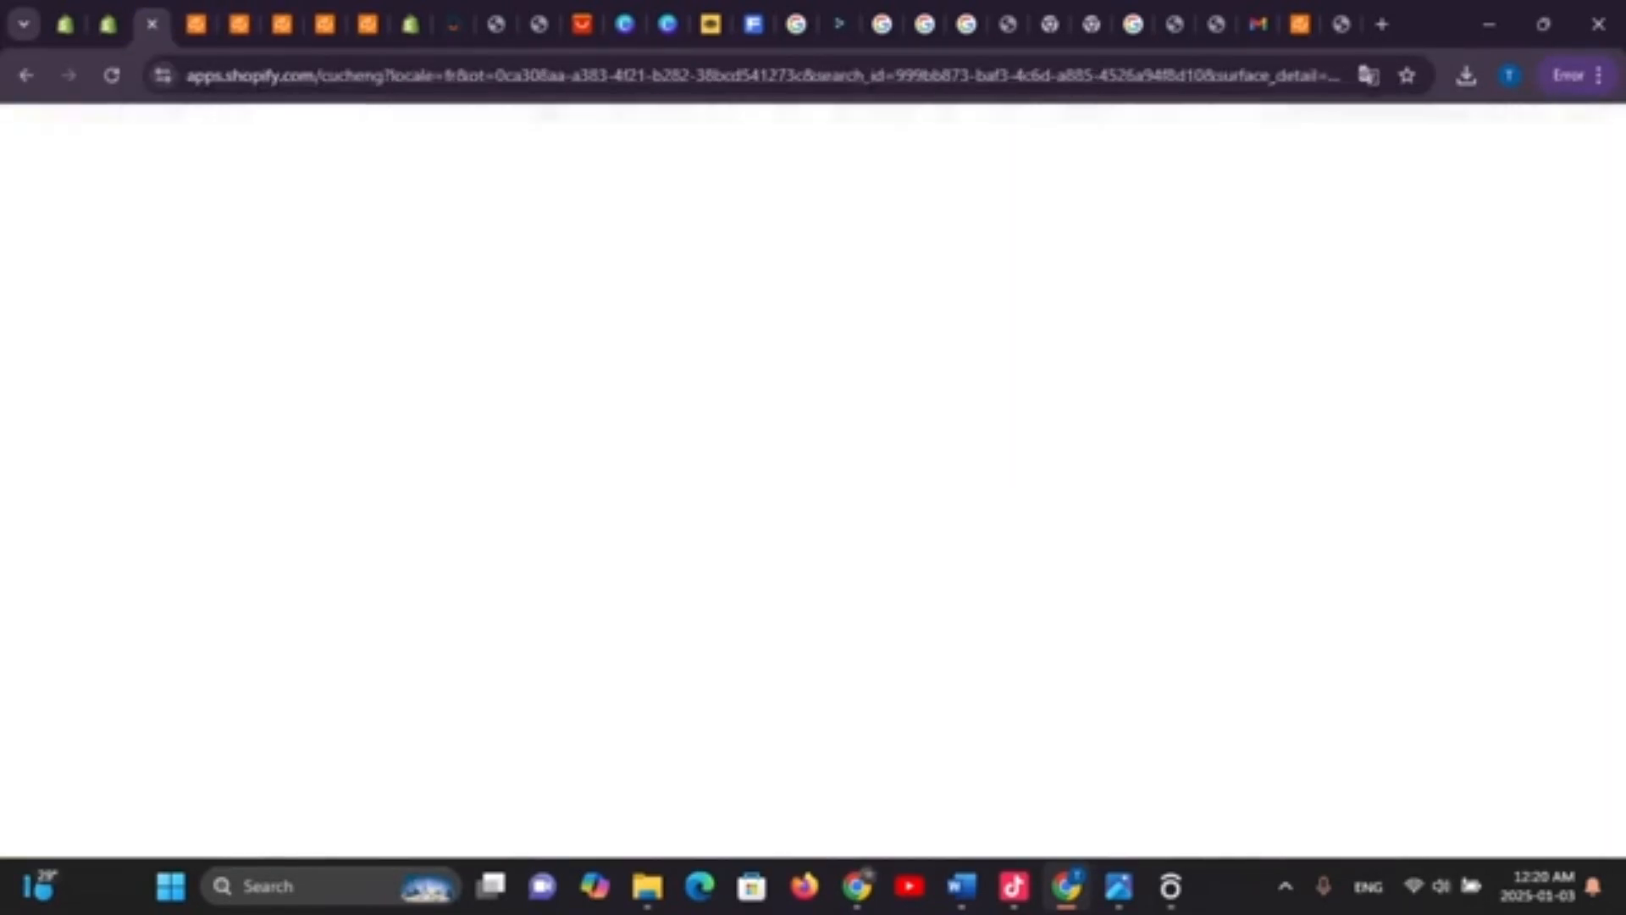
click(196, 23)
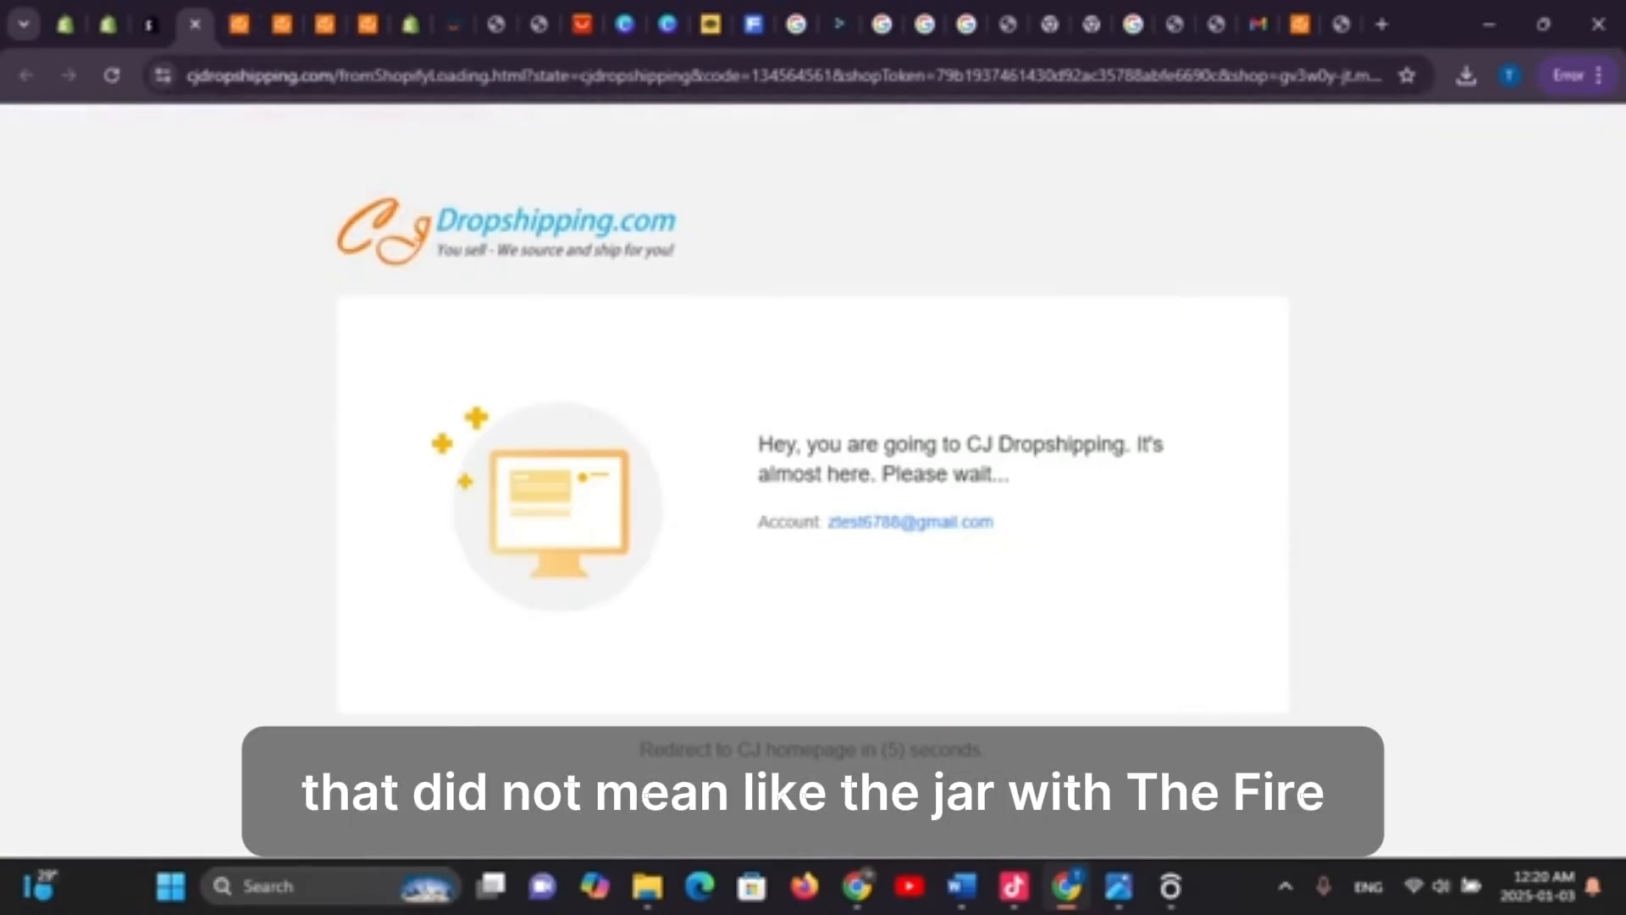
click(240, 24)
click(282, 24)
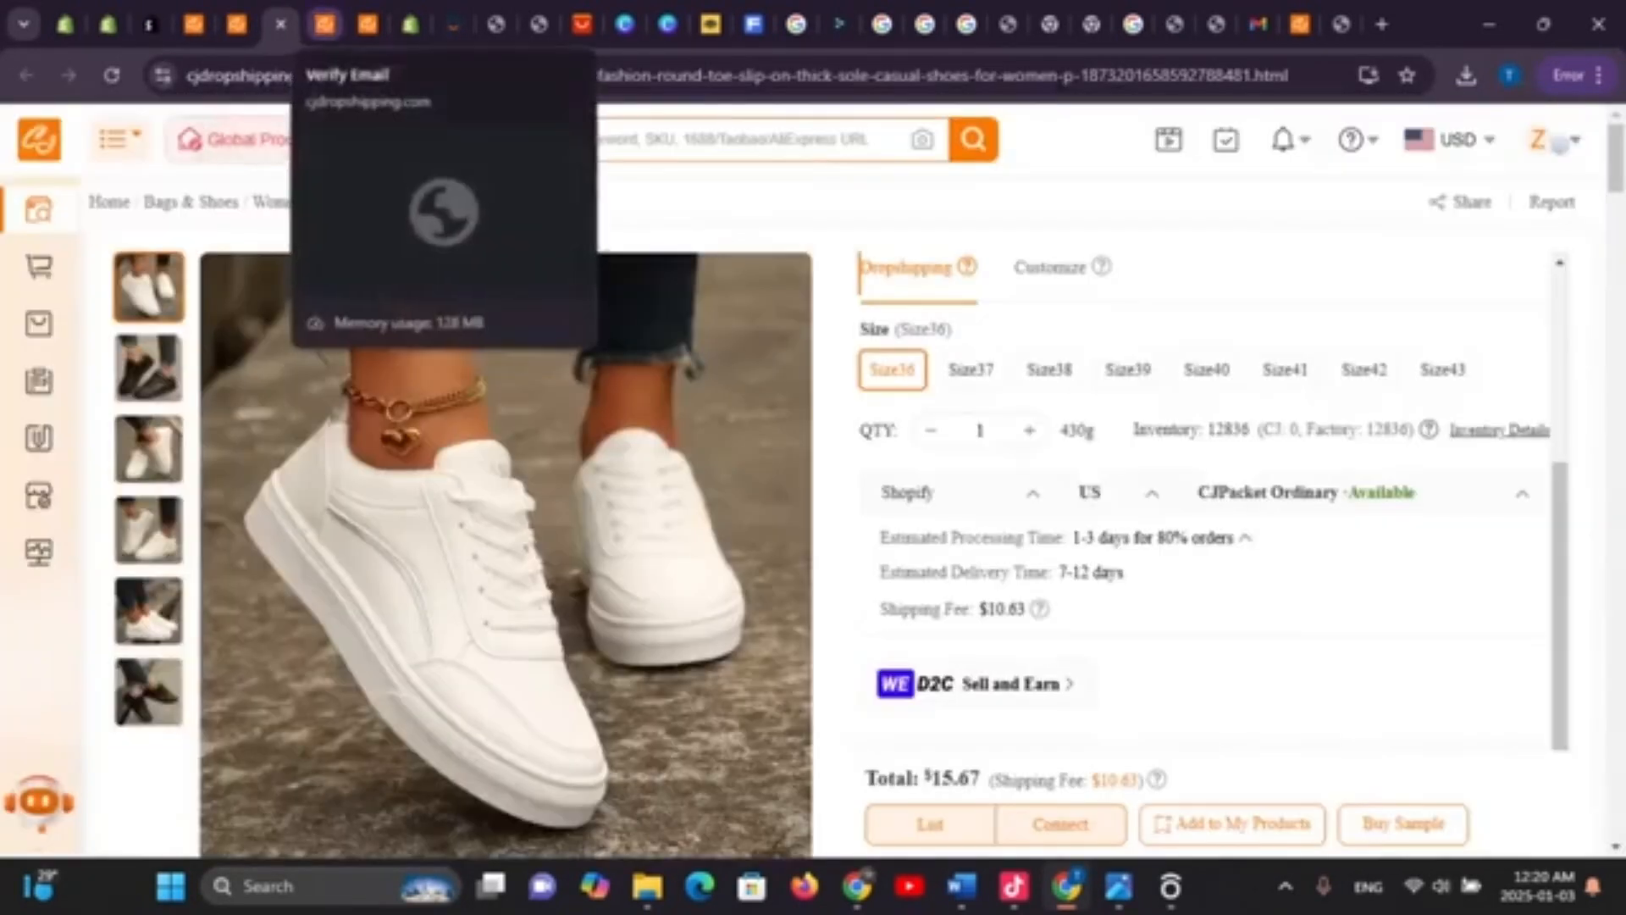
click(325, 24)
click(366, 24)
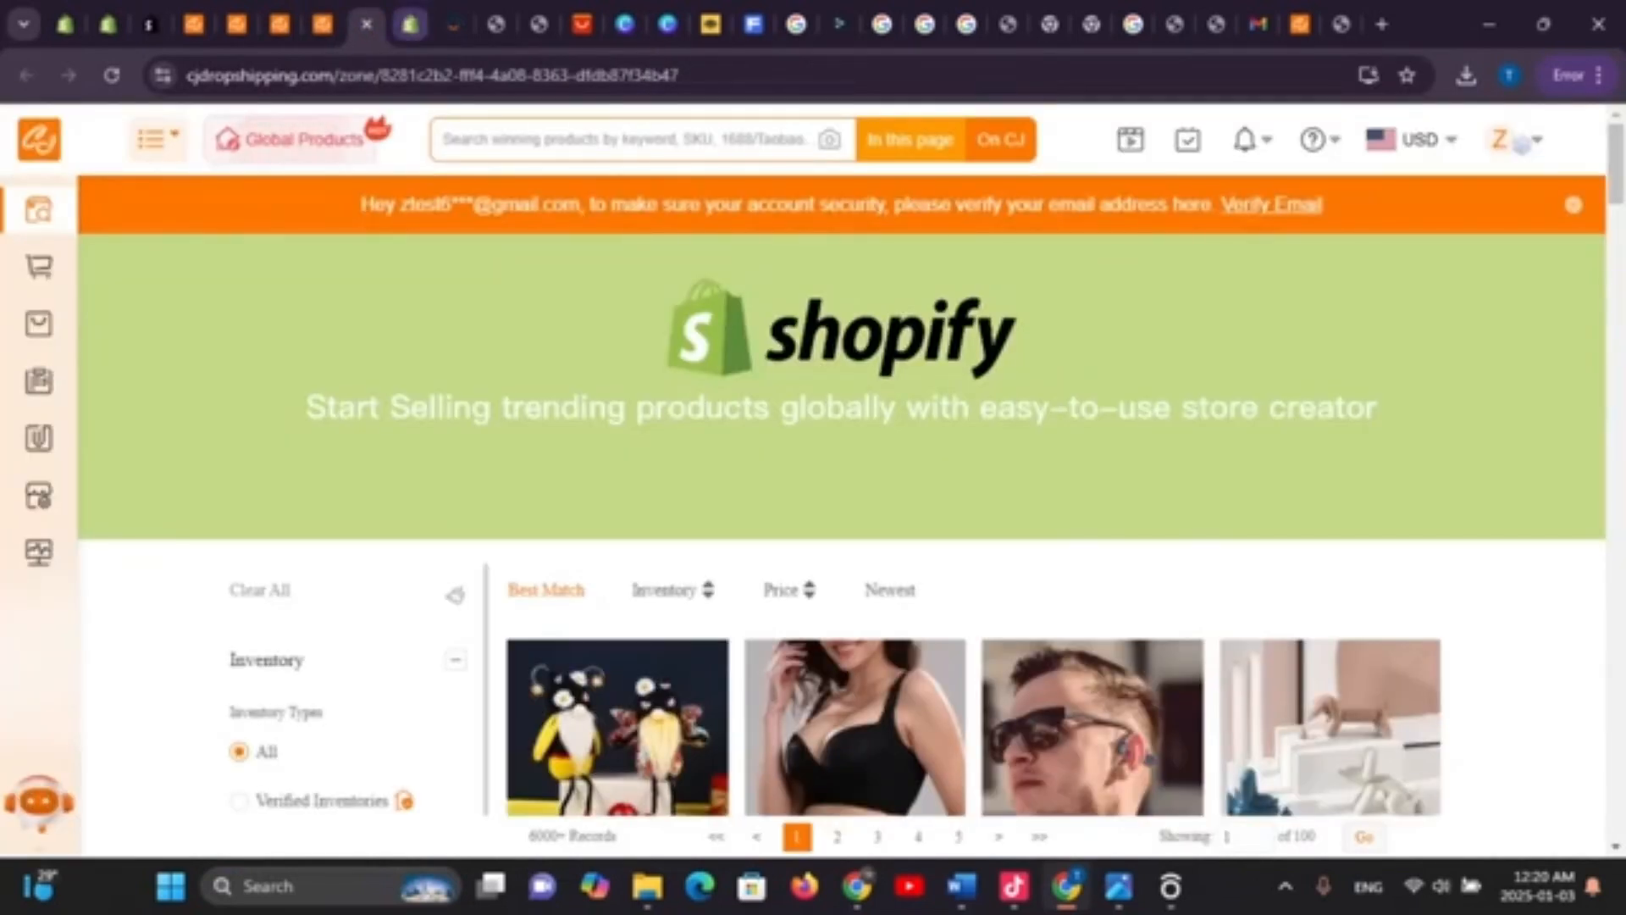
click(409, 24)
click(452, 23)
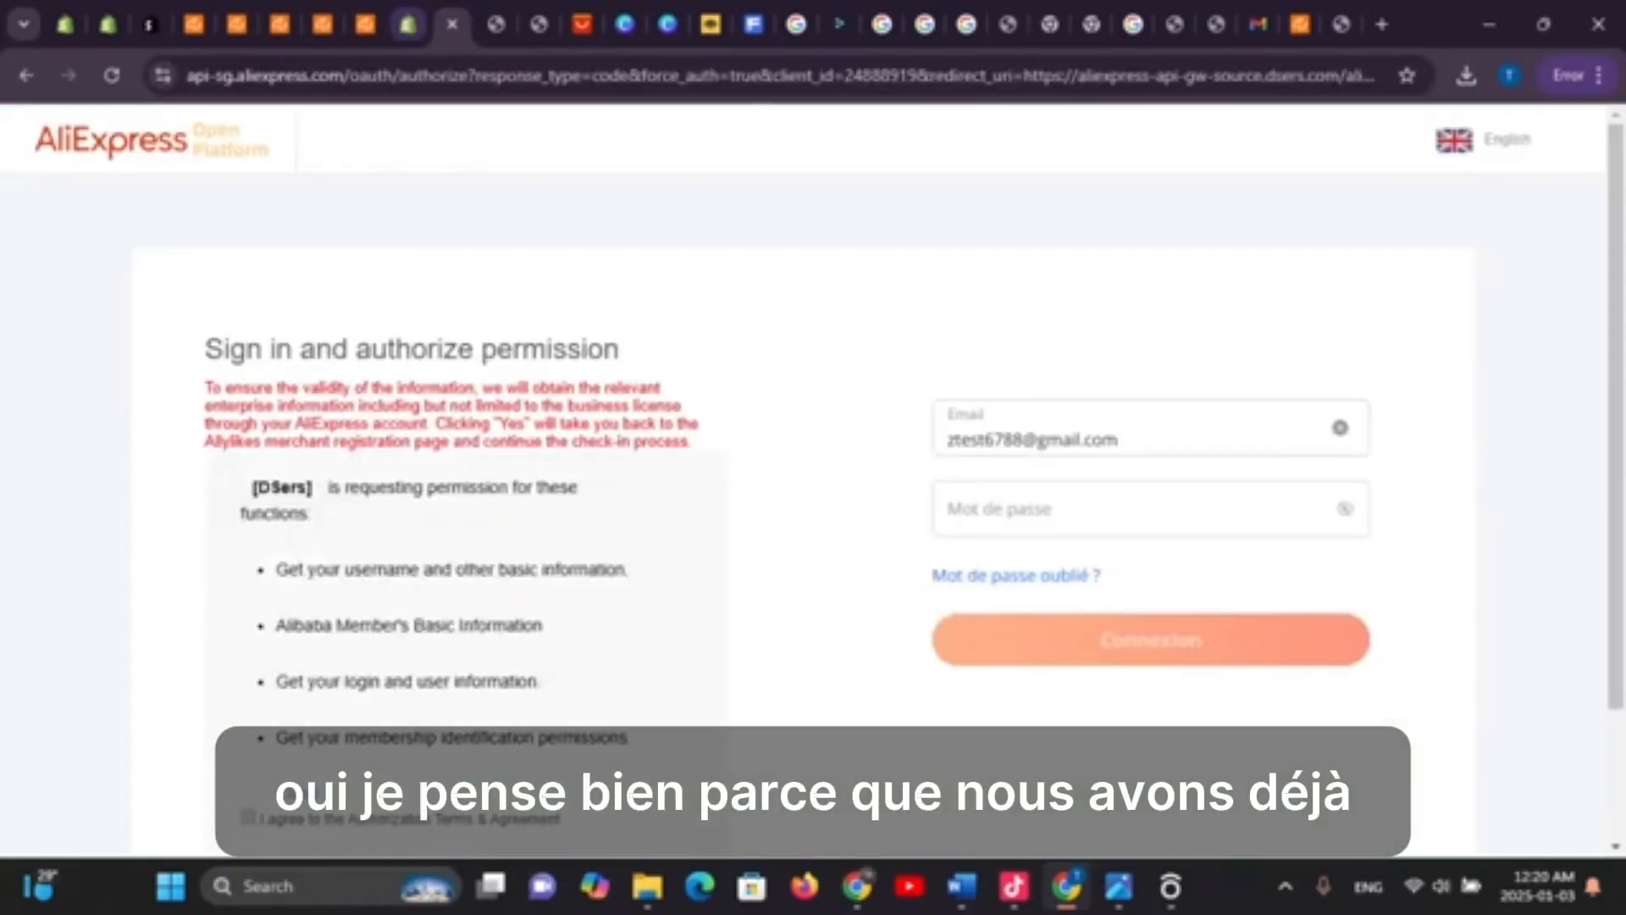
Close the AliExpress authorization and Shopify free-trial tabs, leaving the CJ Shopify zone listing
click(452, 23)
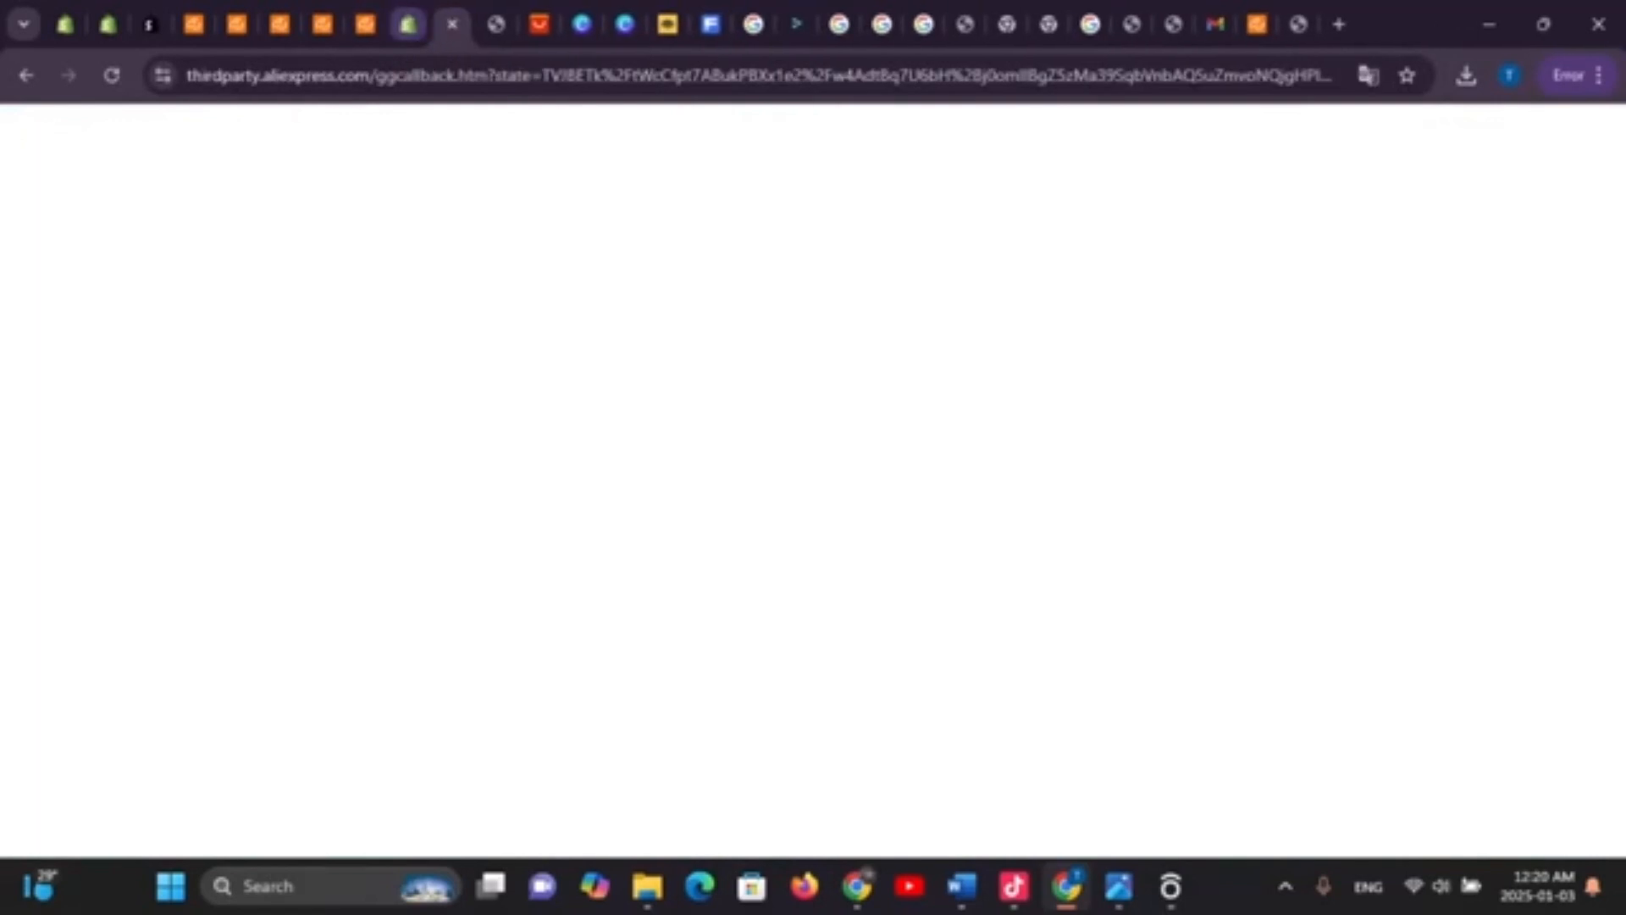
click(409, 24)
click(409, 24)
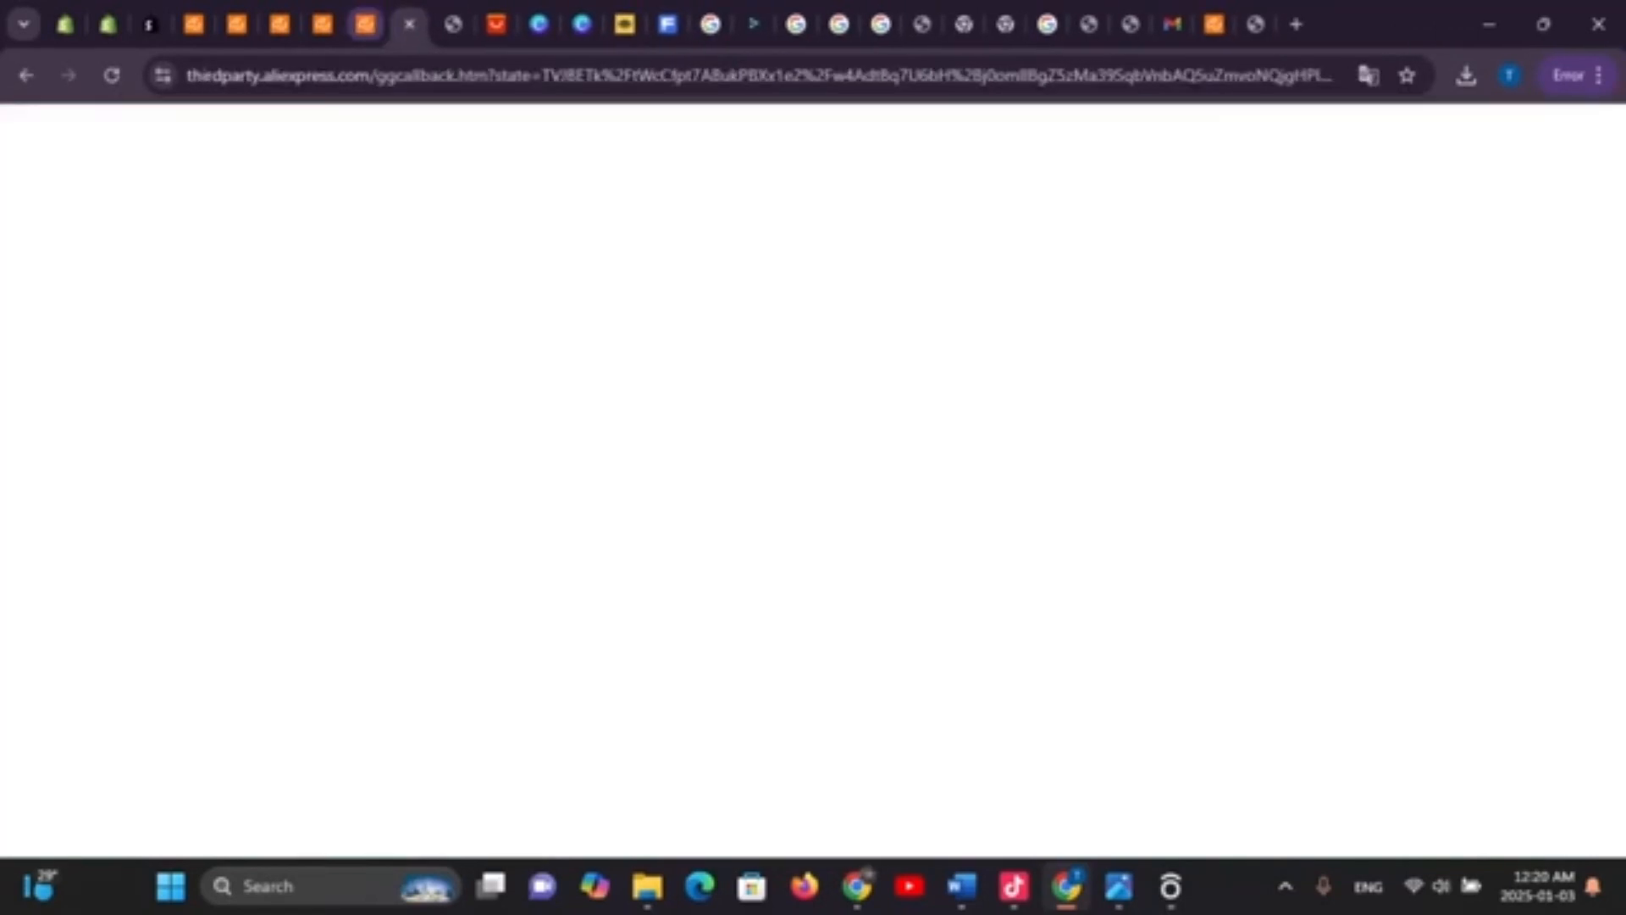
scroll(710, 746, down, 5)
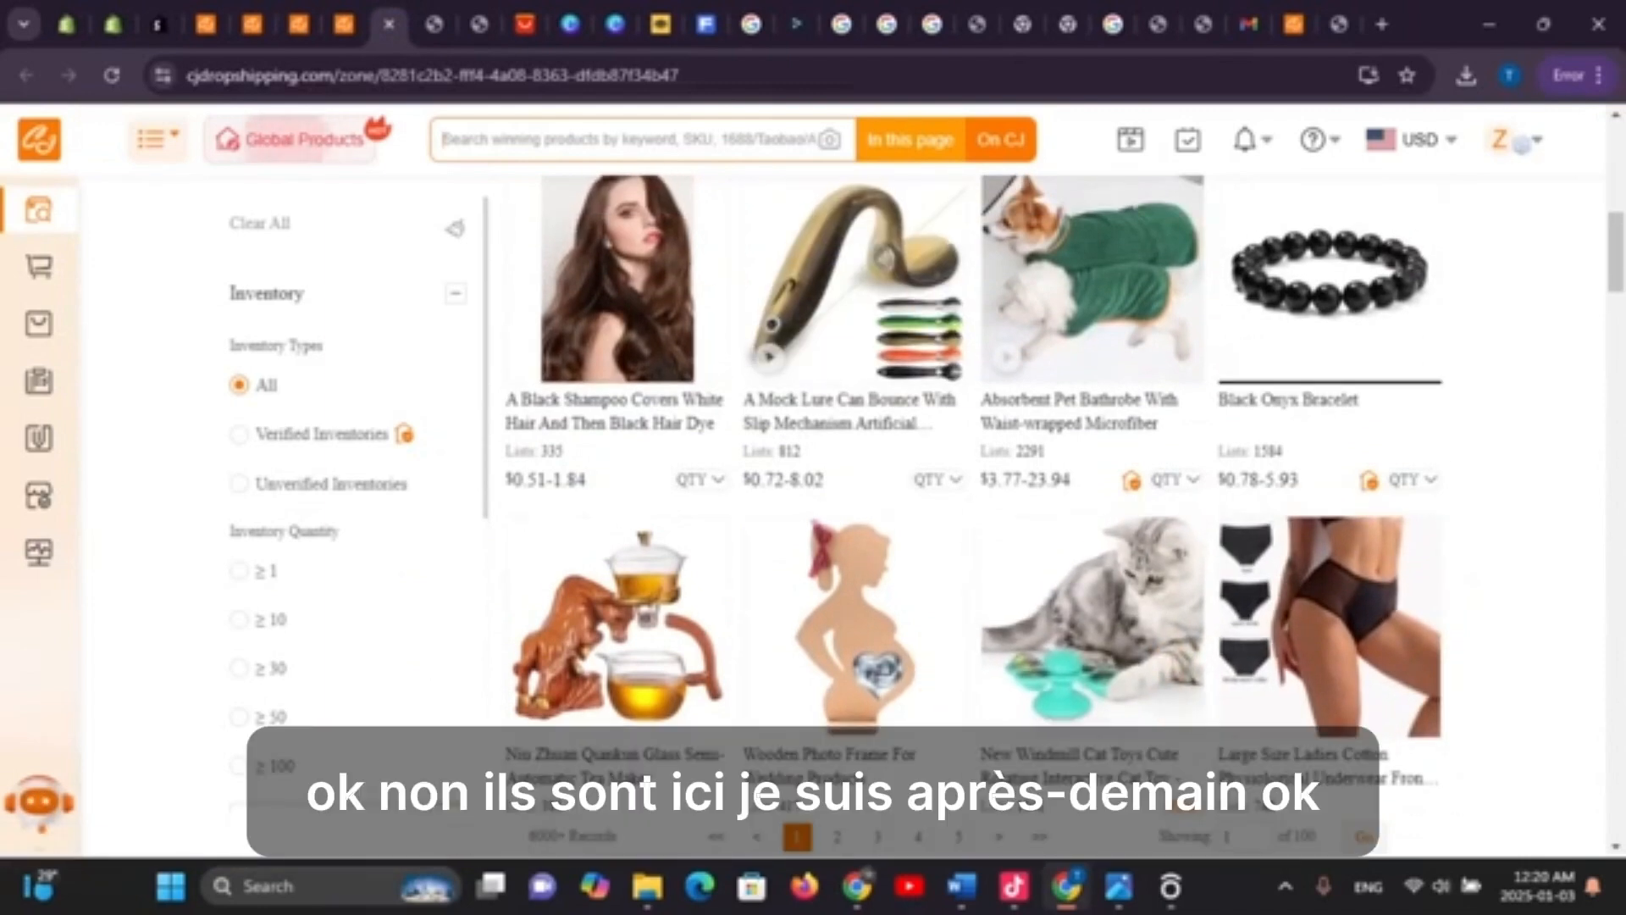
click(1067, 887)
click(1067, 887)
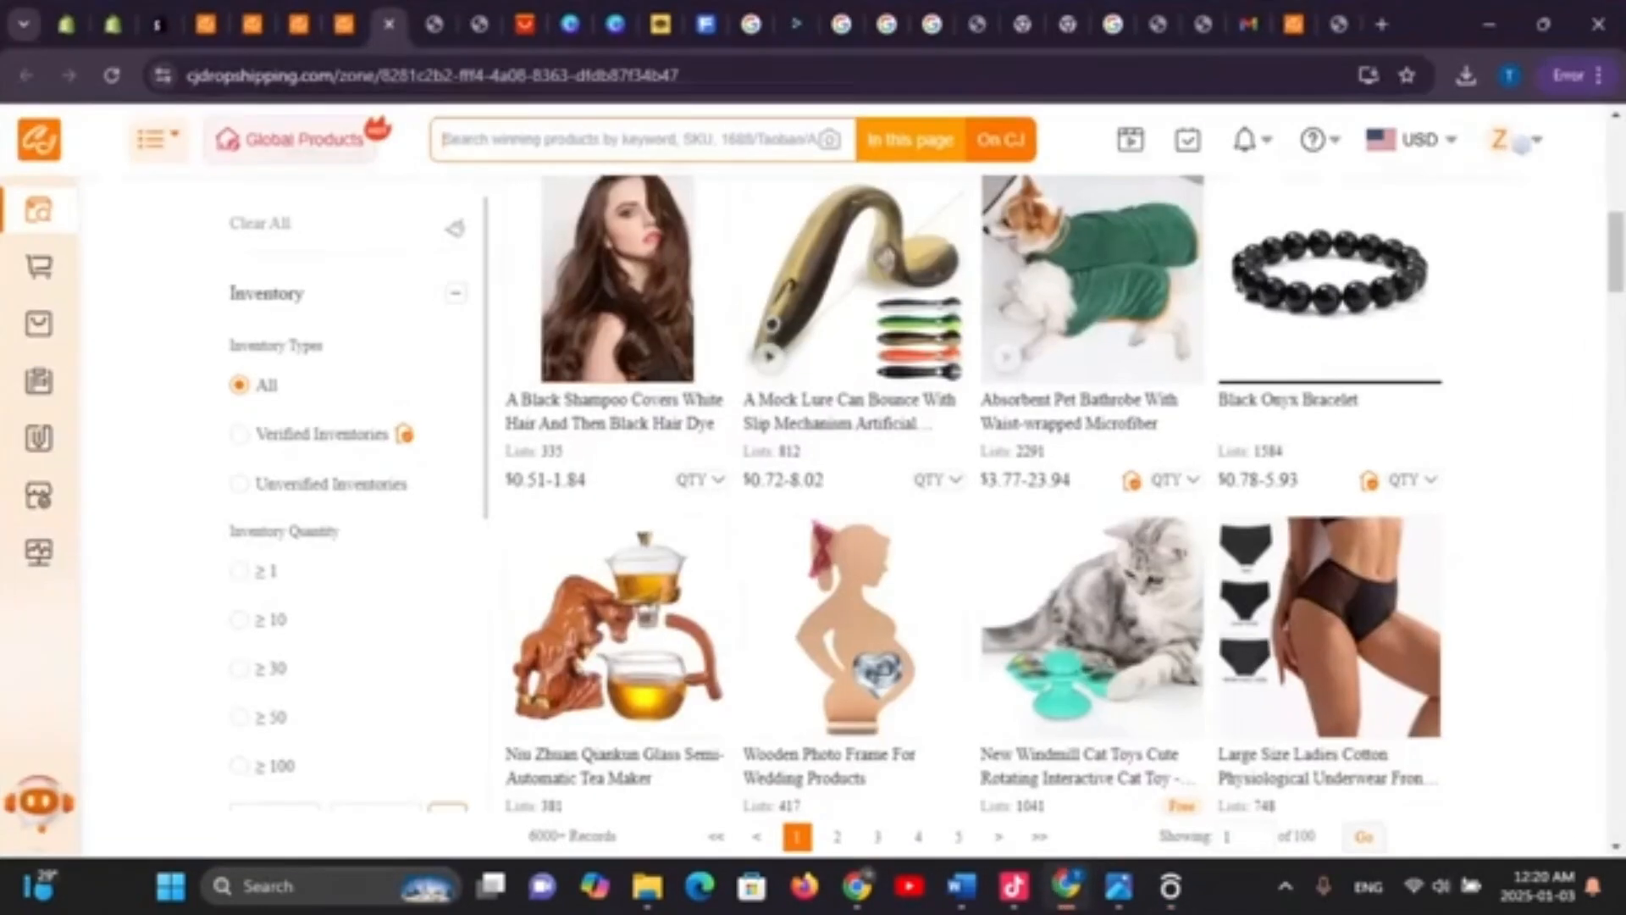
Follow the verify_email link in CJ's Gmail message and close the Syncing Orders popup with Can't wait to try
click(1249, 24)
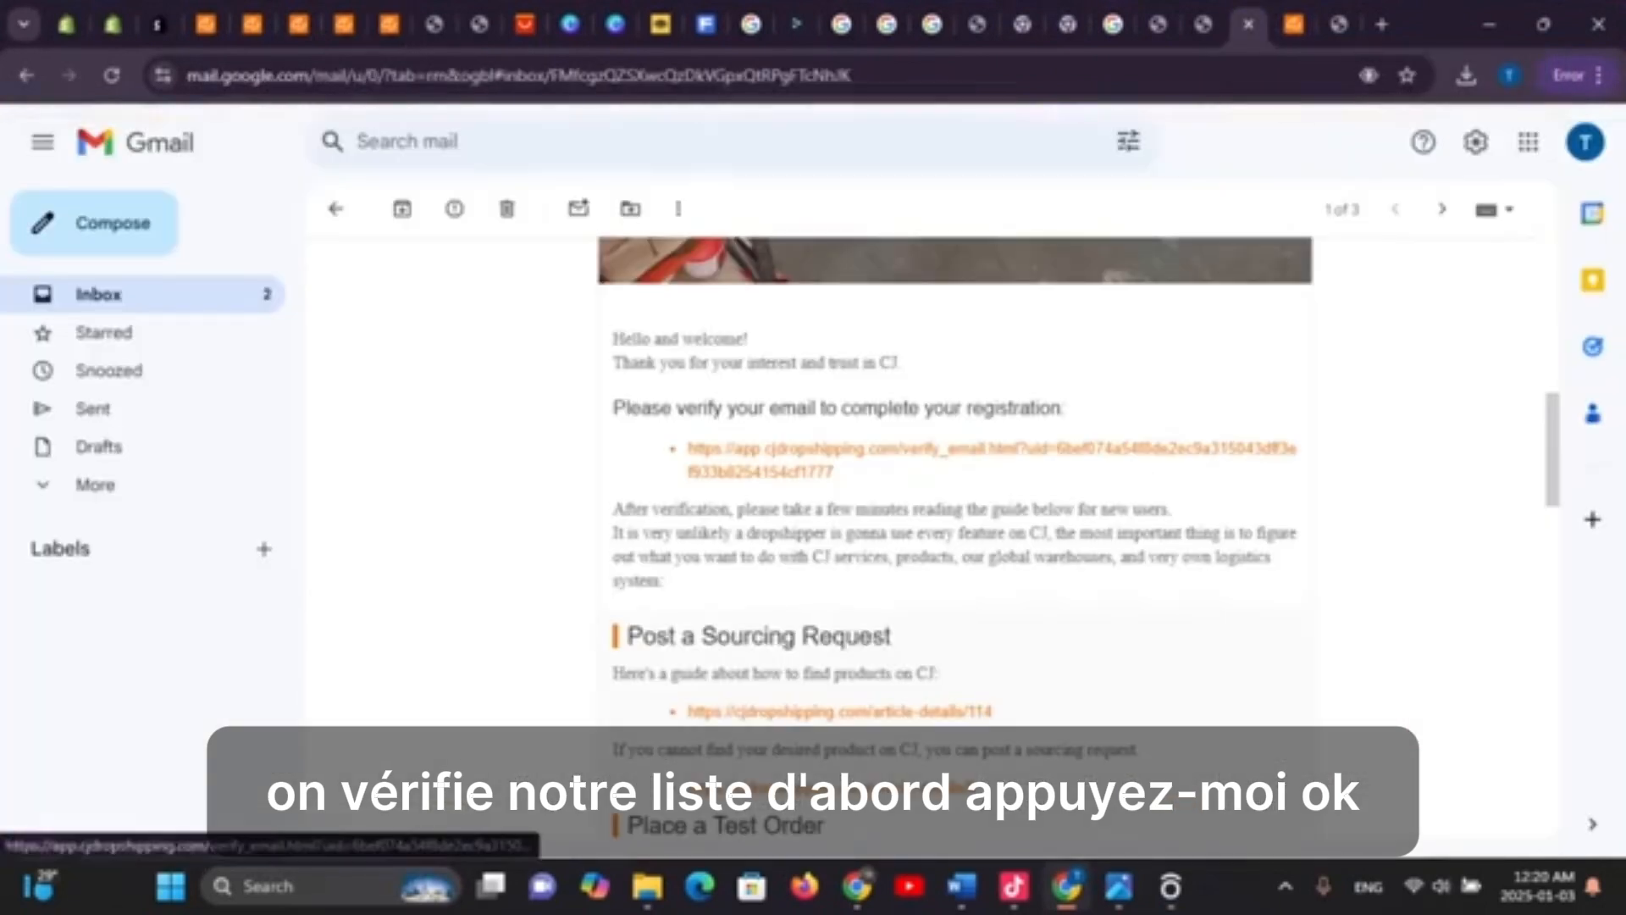
click(762, 449)
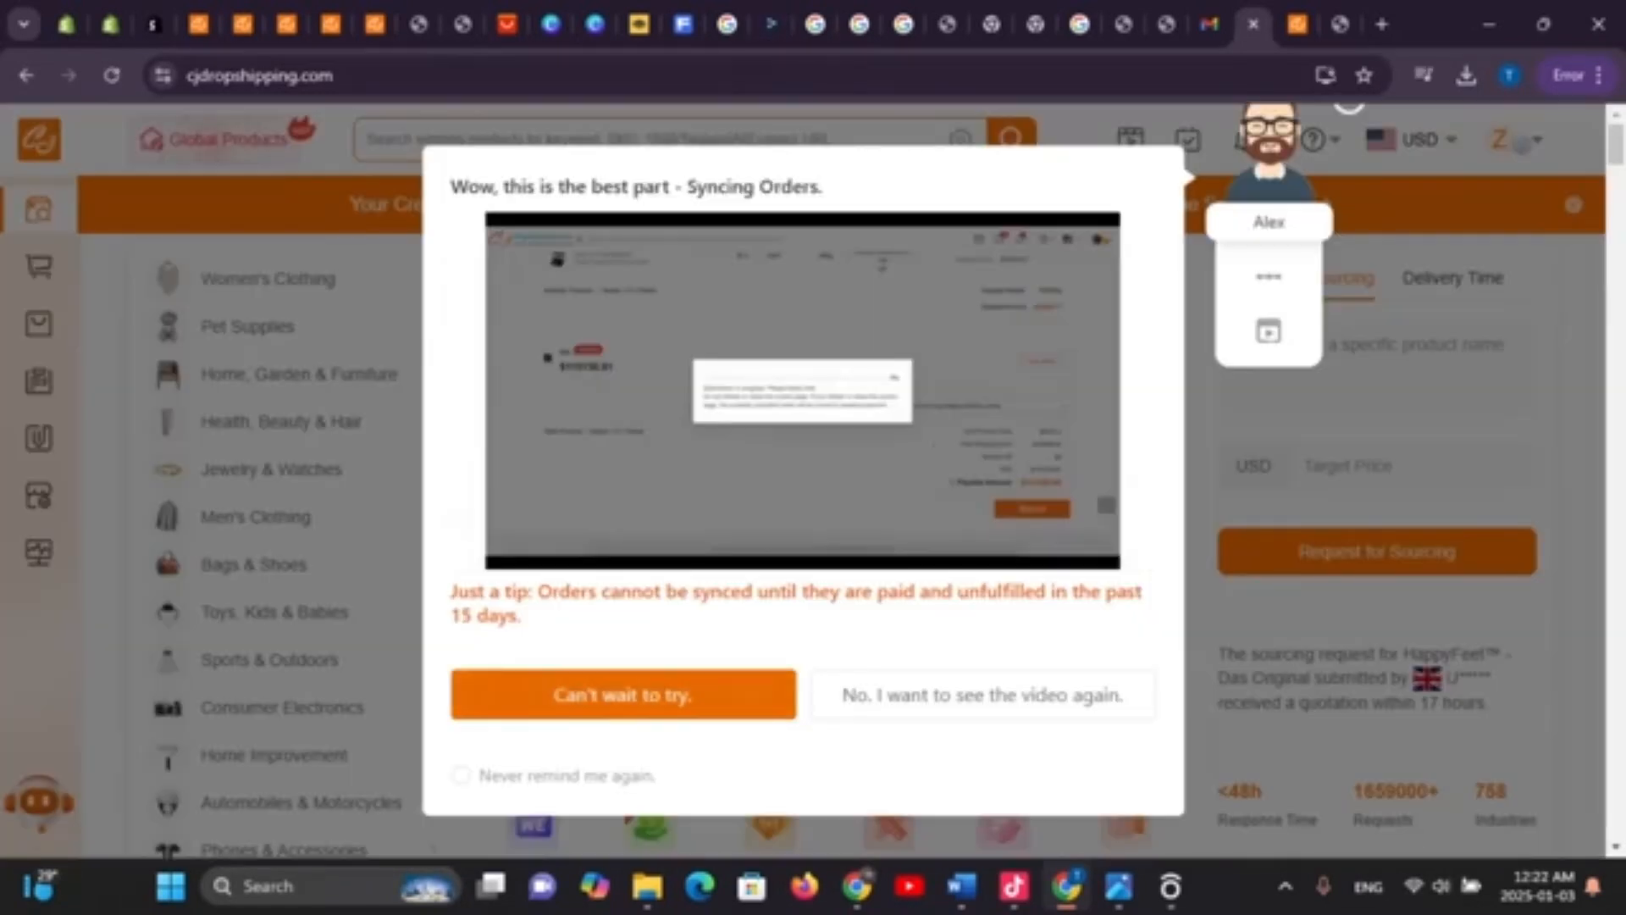
click(1349, 107)
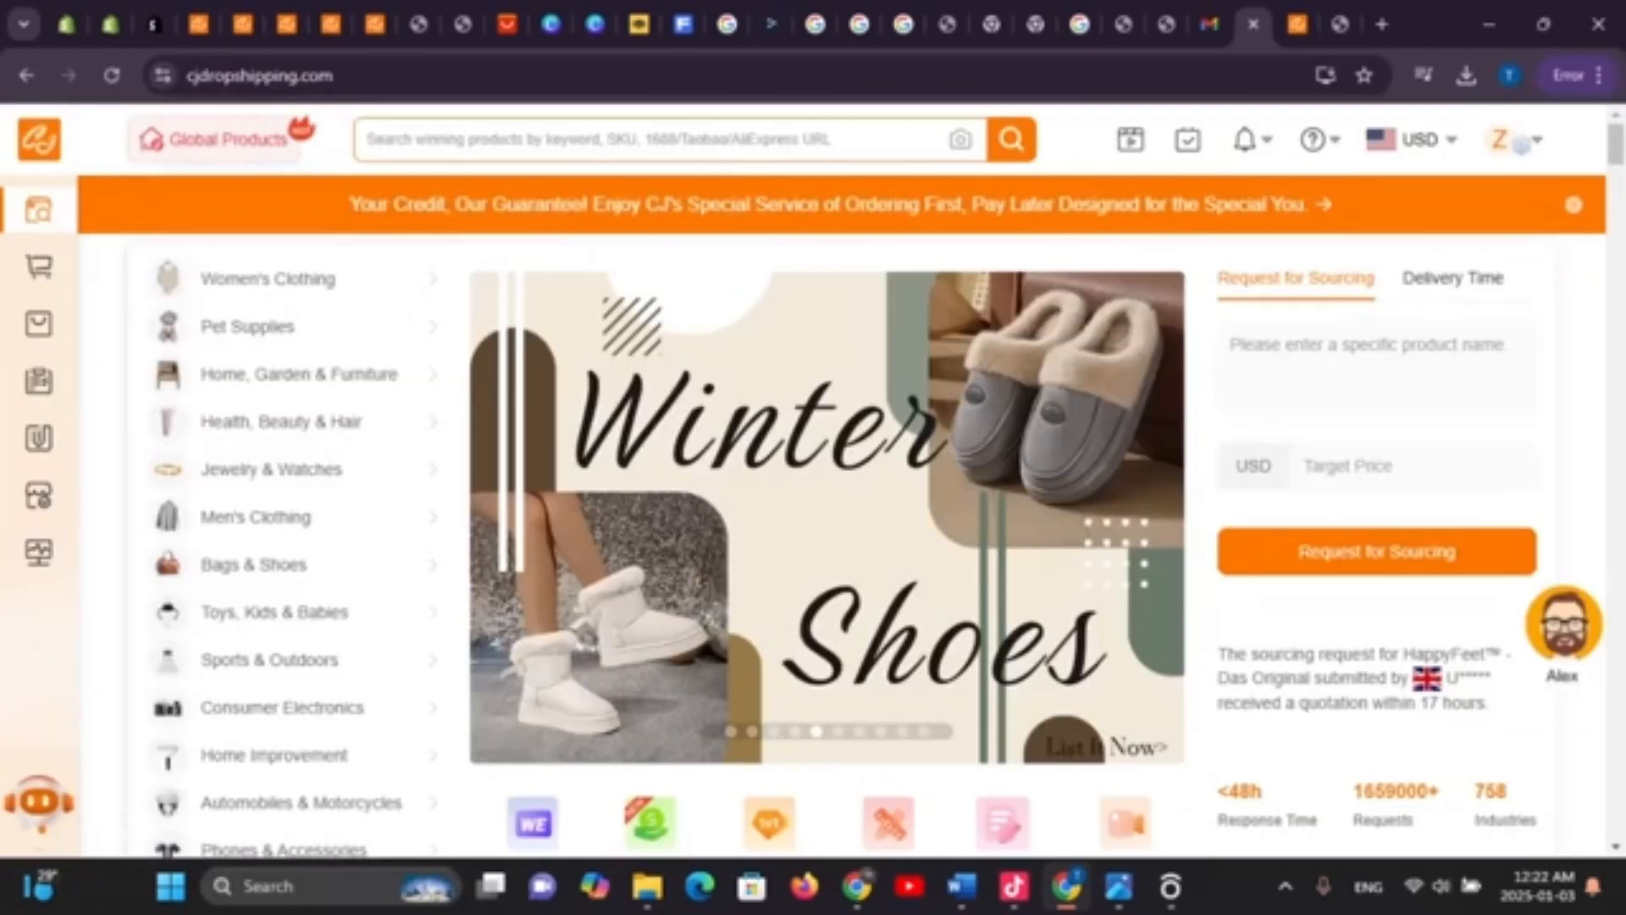
Look over the Request for Sourcing form and its Product Title field, then view the empty purchase cart
click(1377, 551)
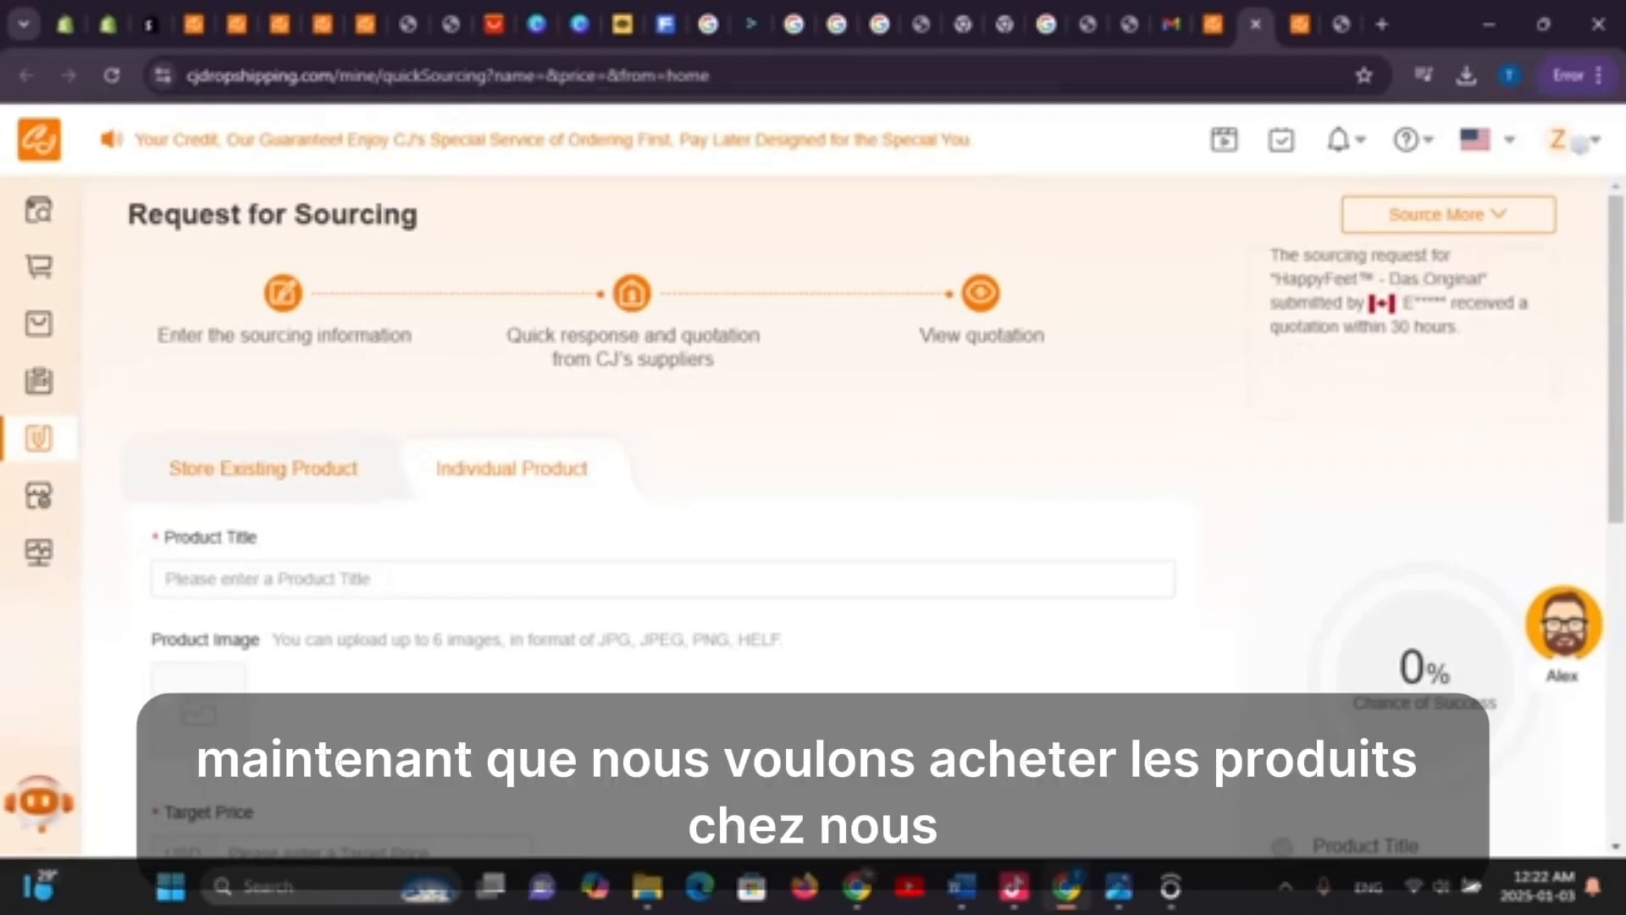
scroll(660, 508, down, 4)
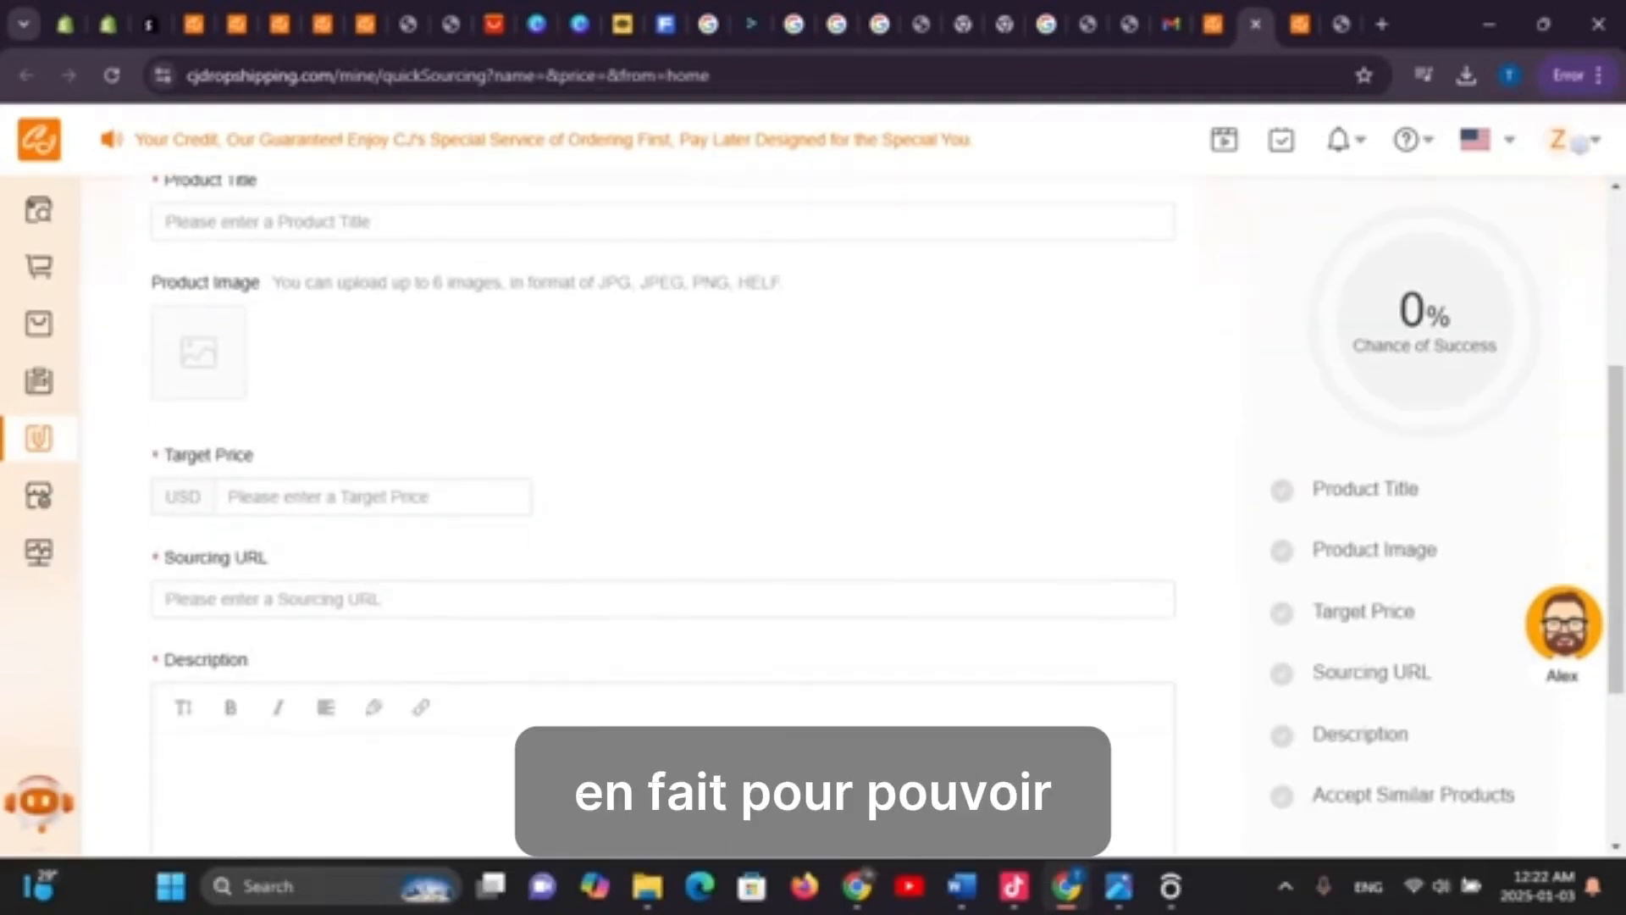
scroll(660, 509, up, 3)
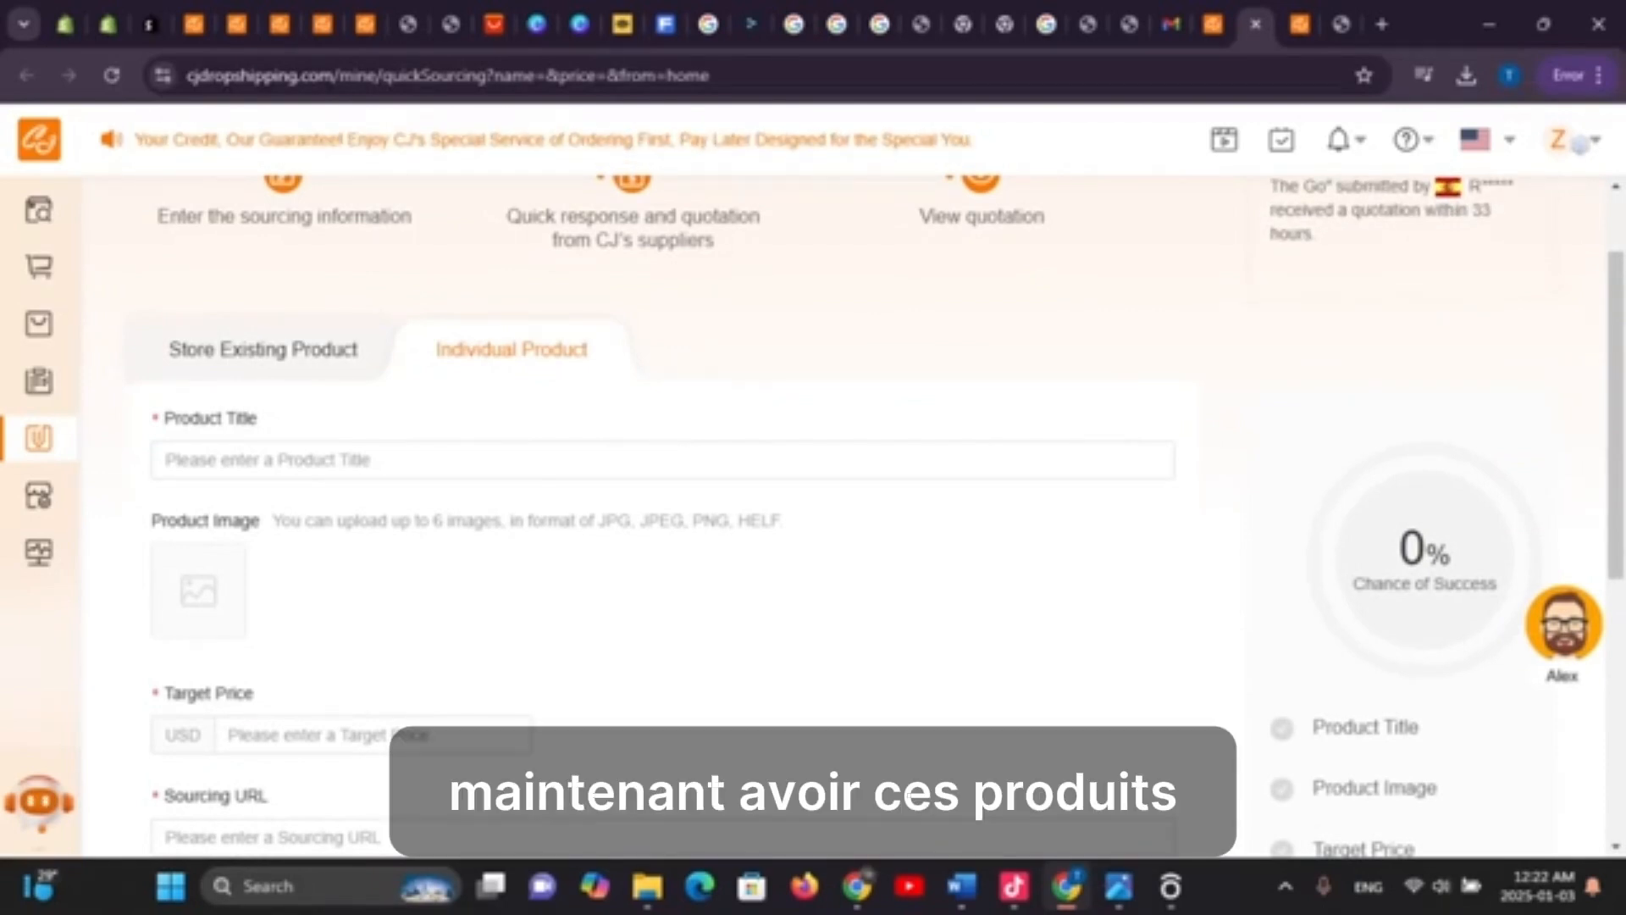
scroll(661, 508, up, 1)
mouse_move(39, 324)
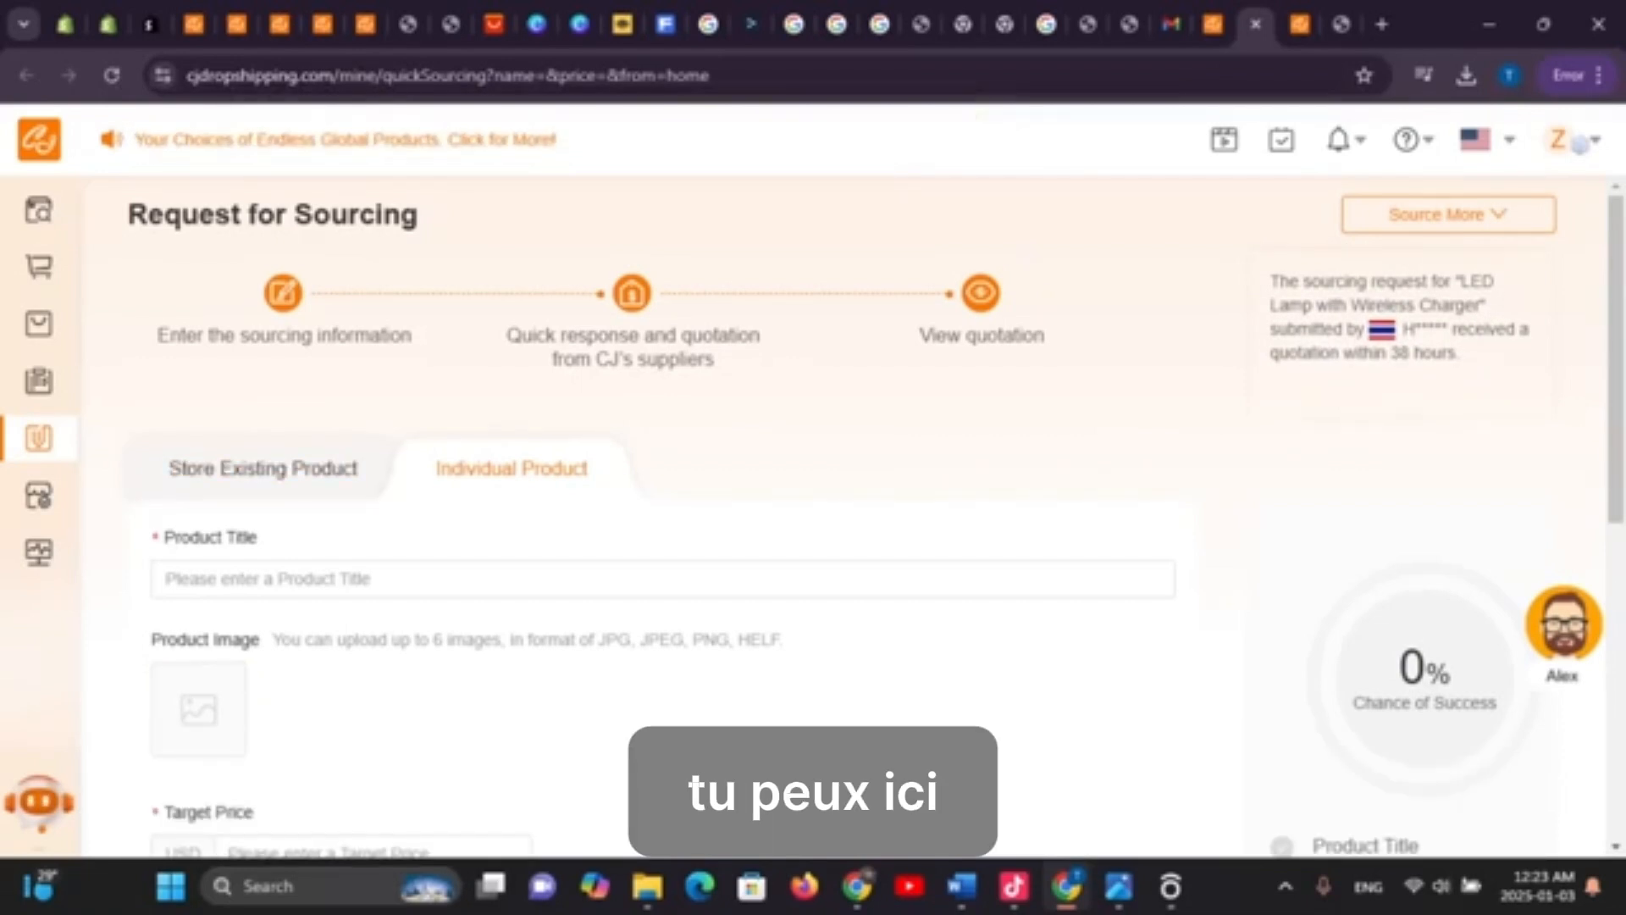
click(166, 579)
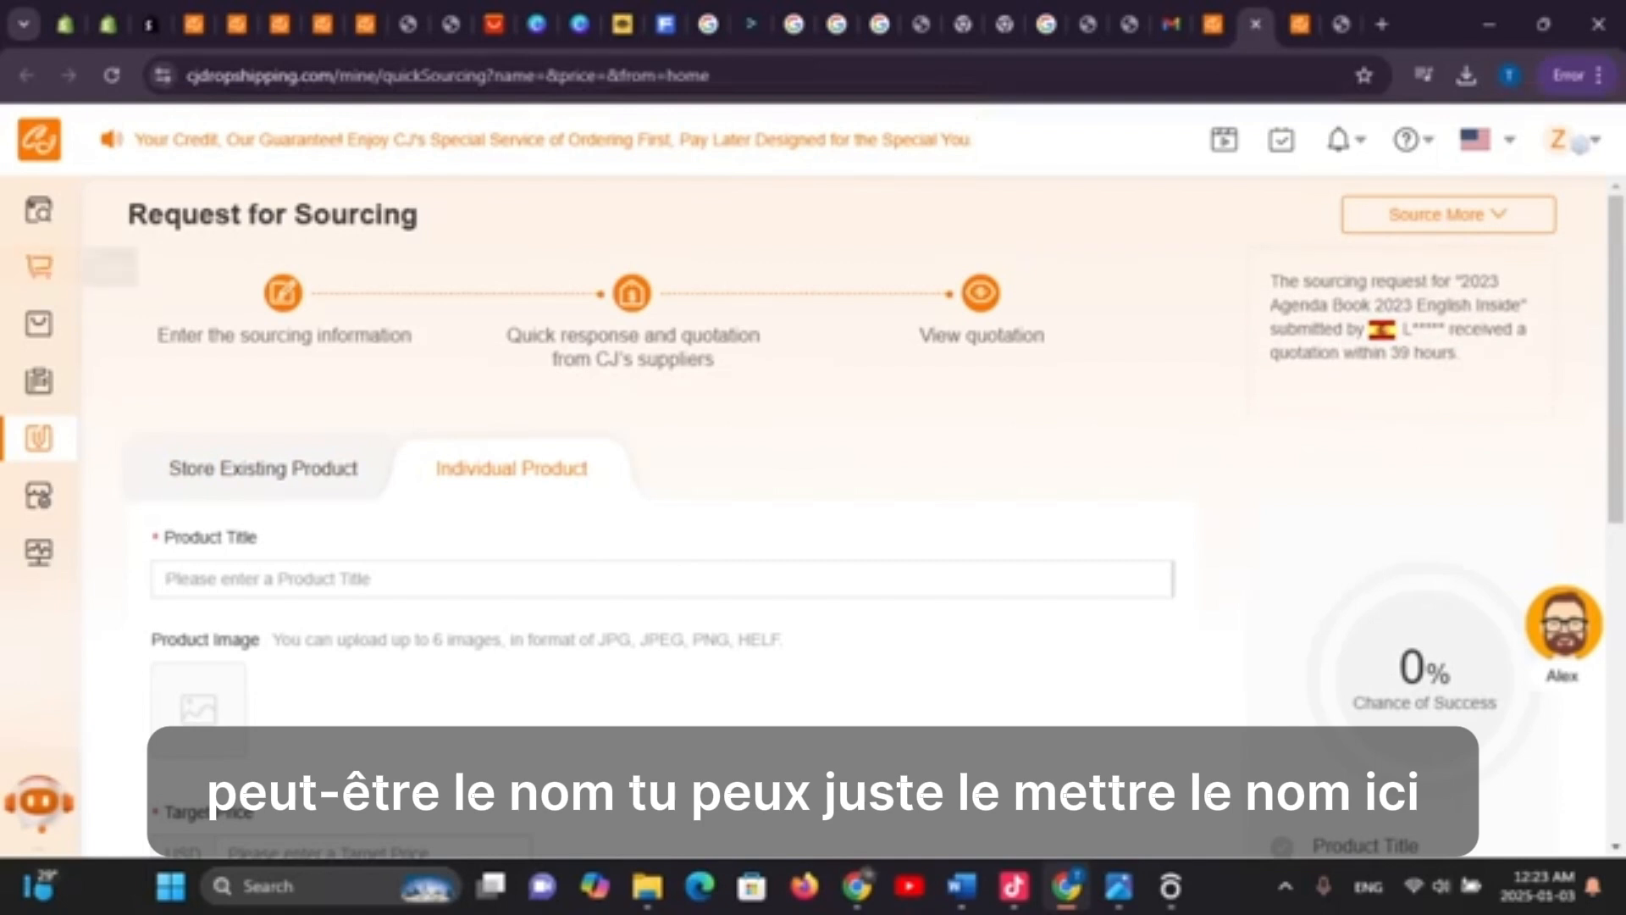
click(39, 267)
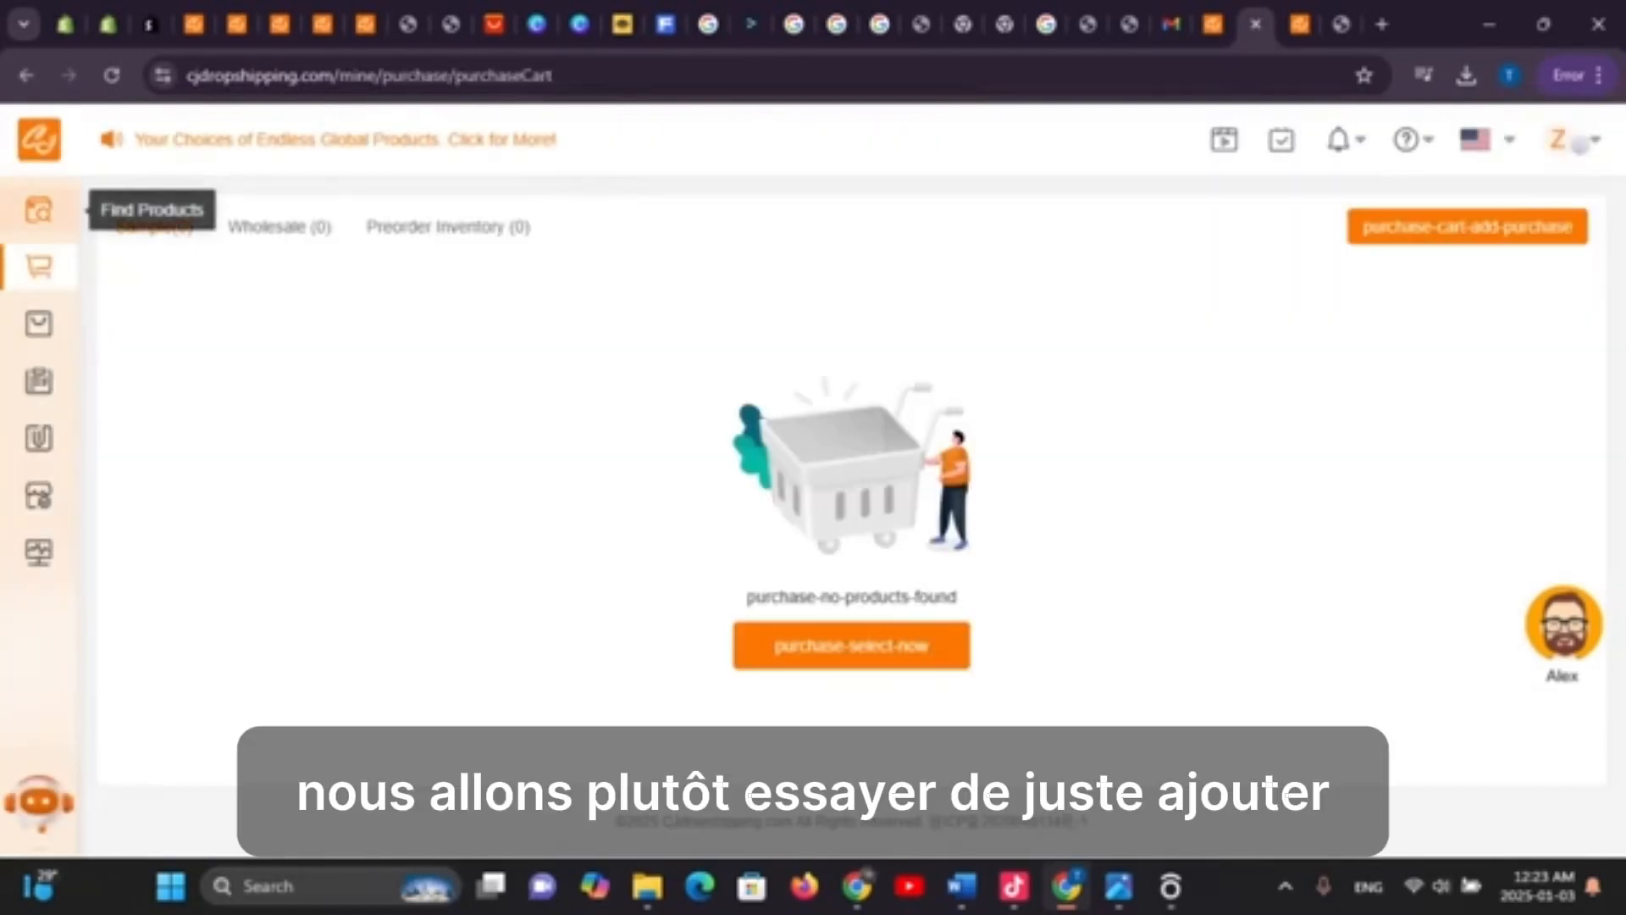
Search the CJ catalogue for 'shoes' from the product home page
click(39, 210)
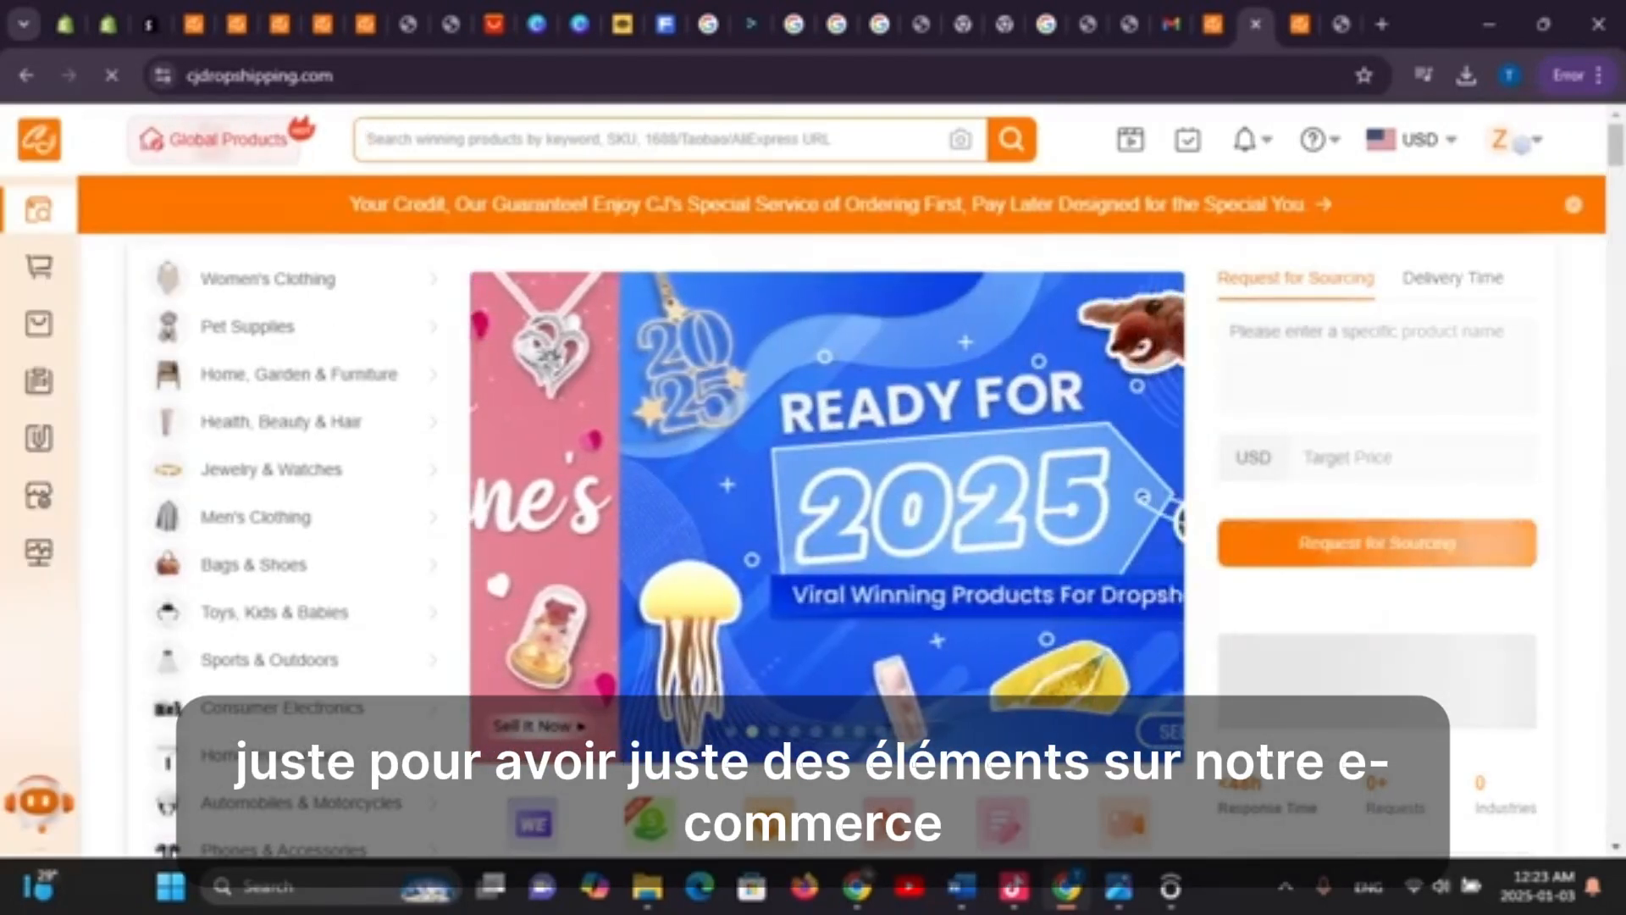
click(542, 140)
text(dh)
key(BackSpace)
key(BackSpace)
text(s)
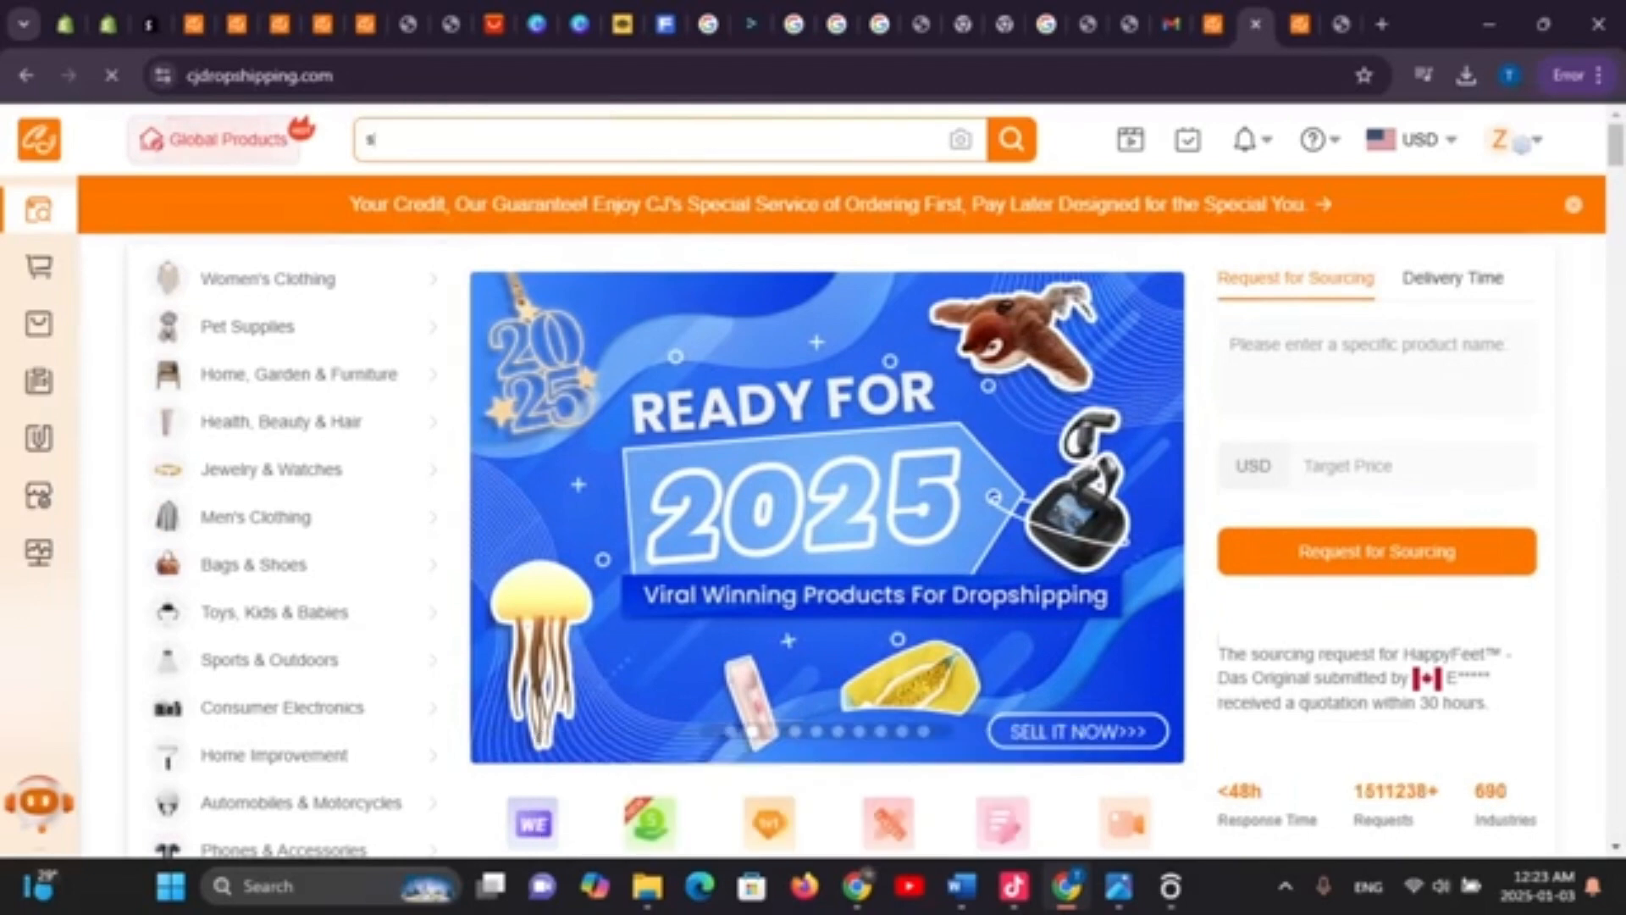
text(hoe)
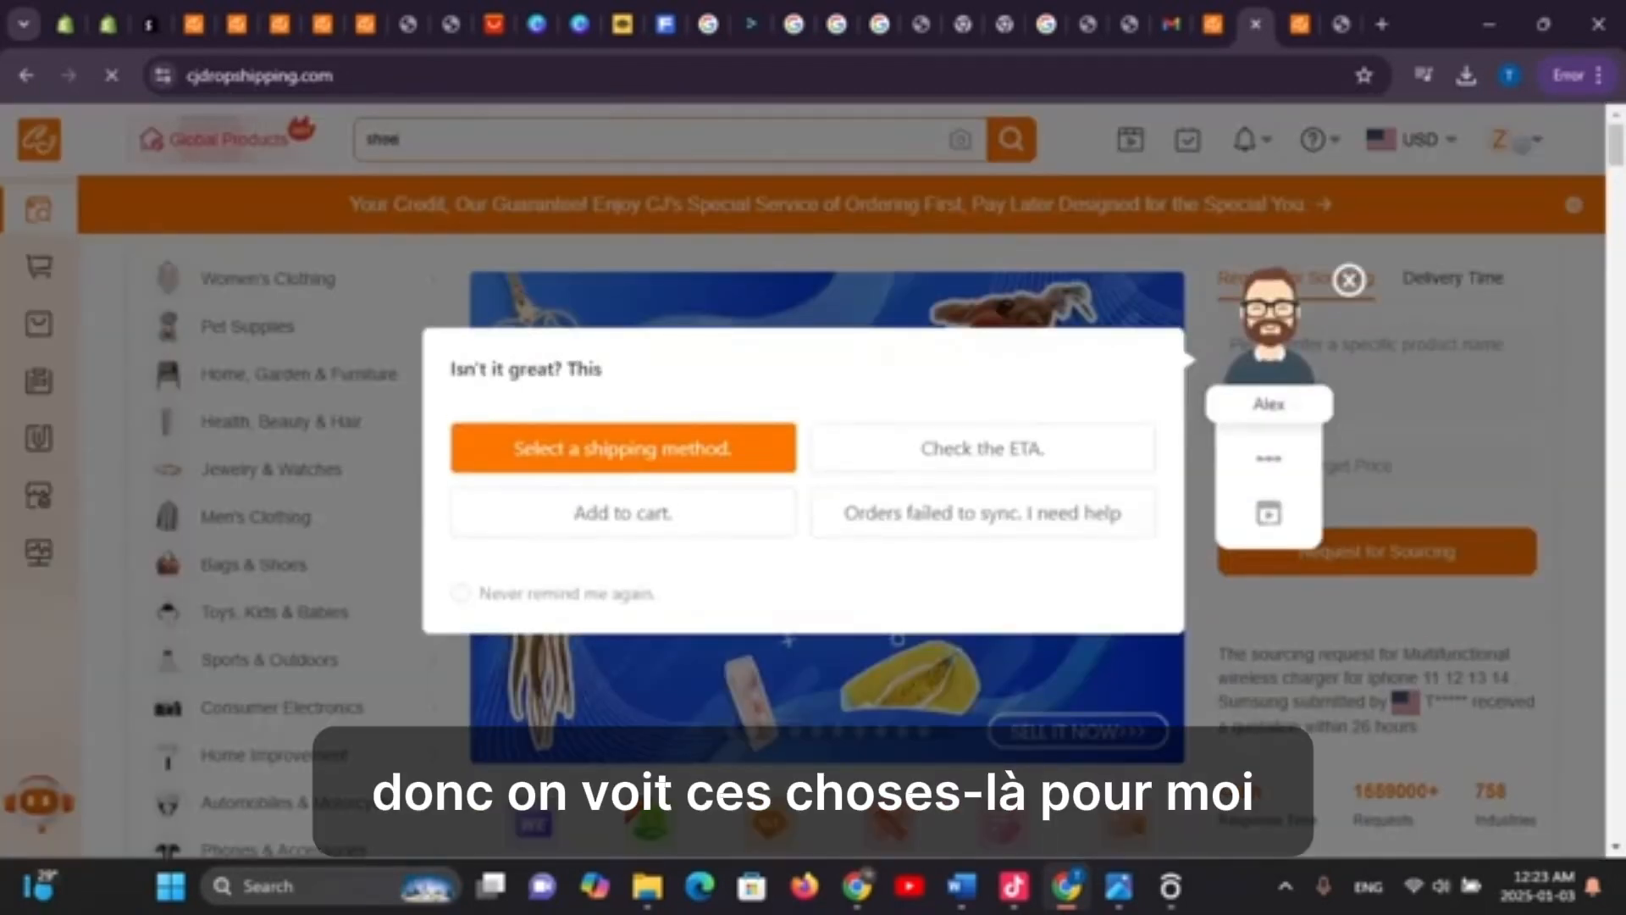
text(s)
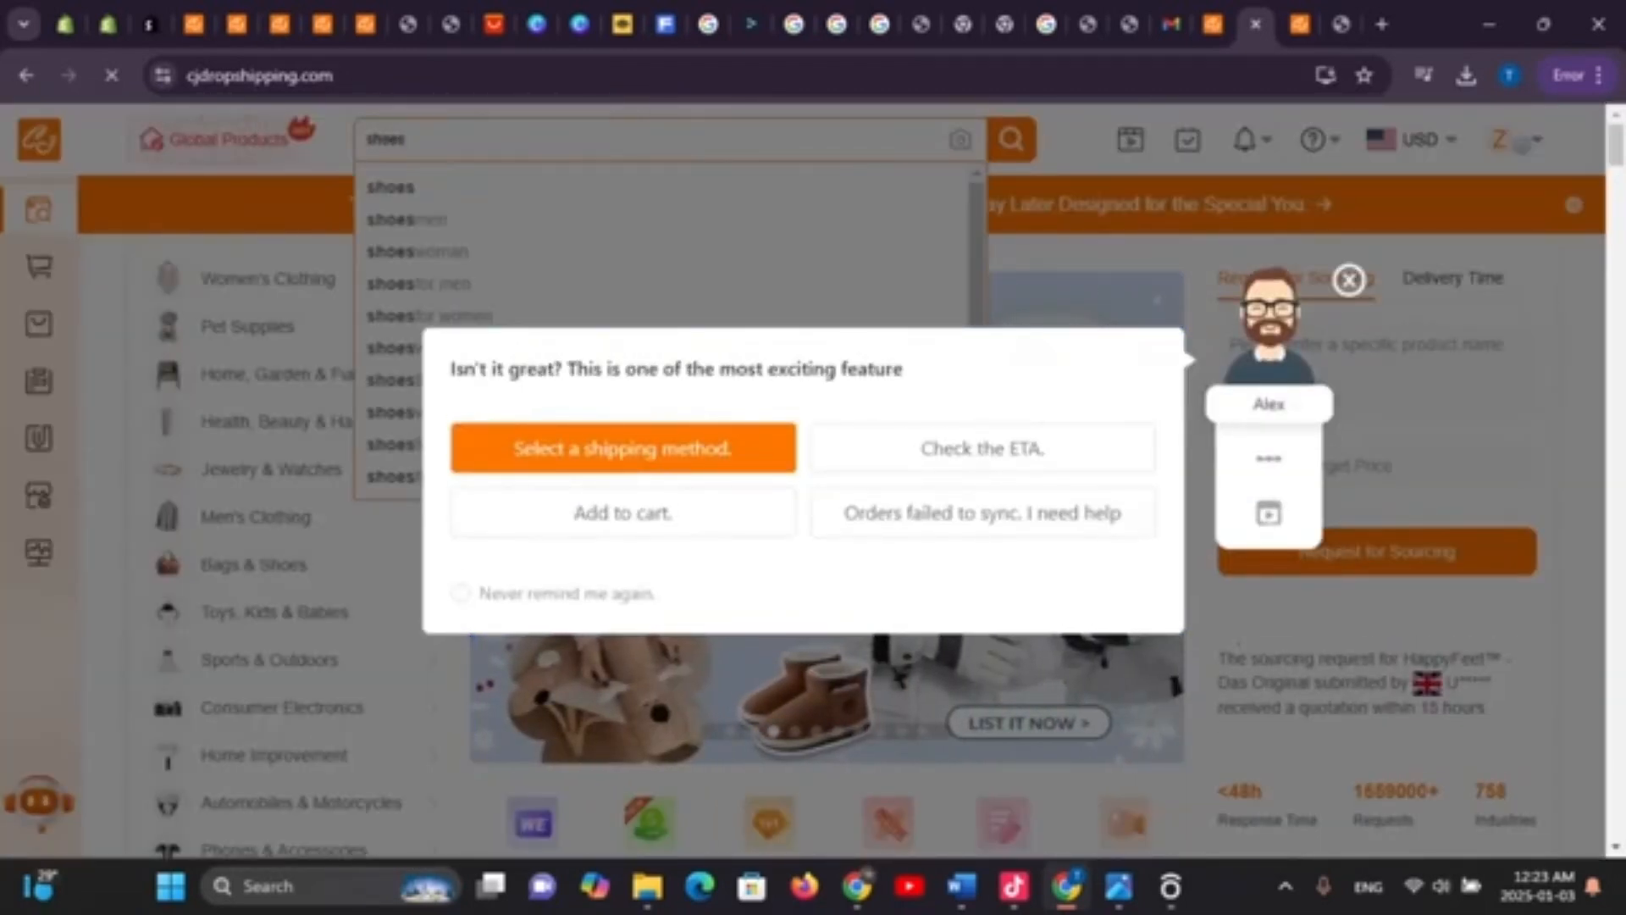
key(Return)
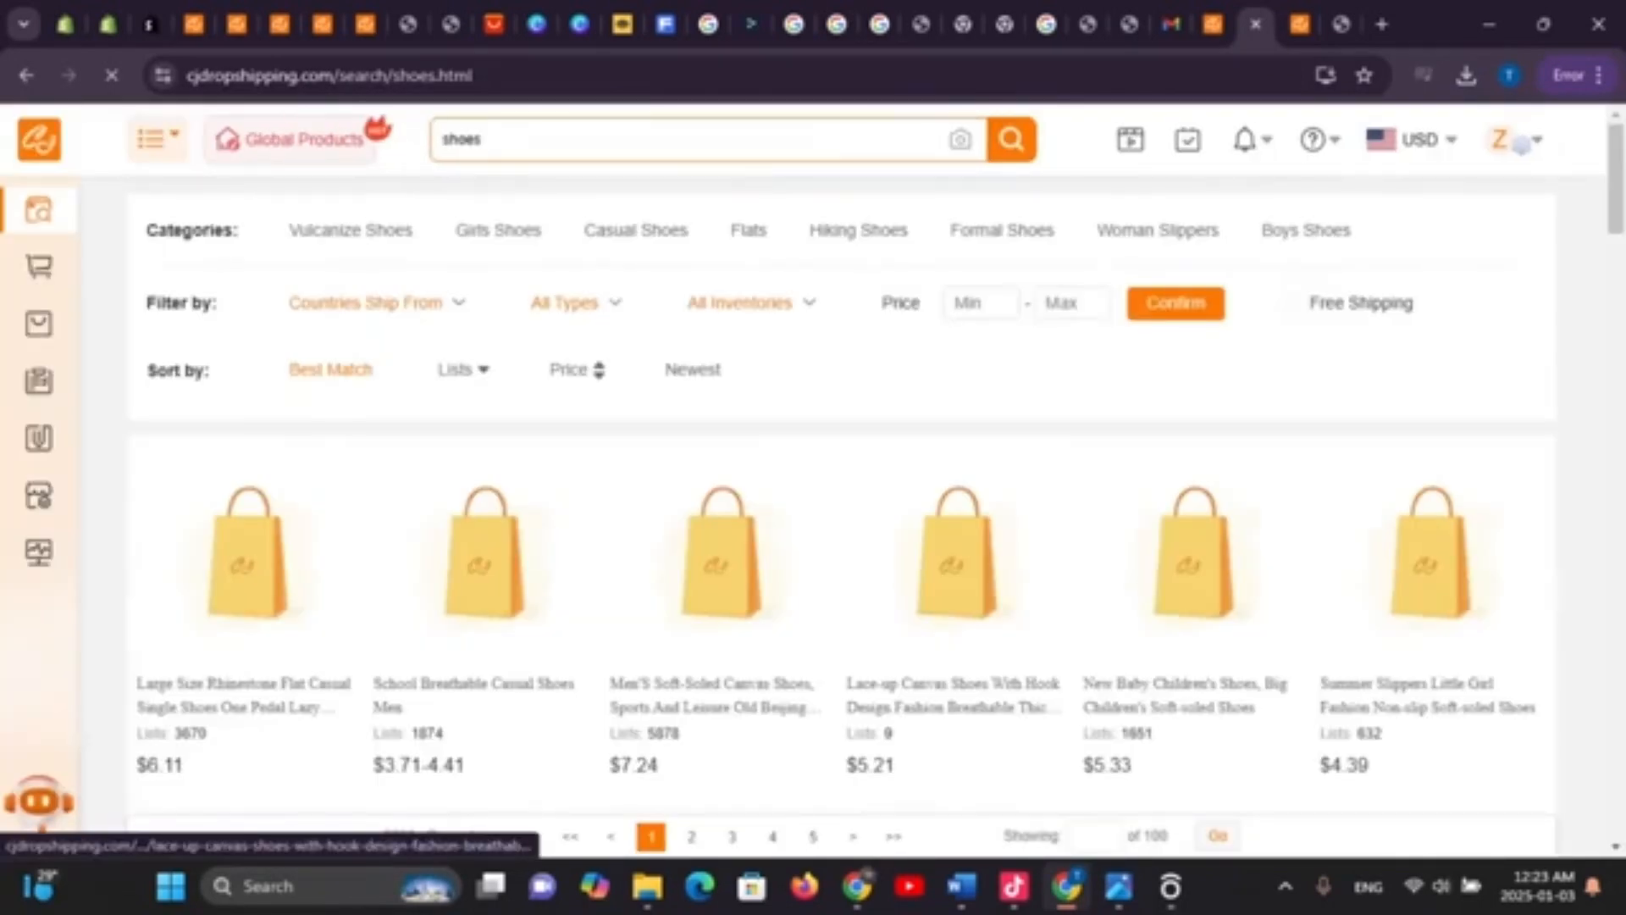
Open the Casual Men's Shoes Breathable Sneakers product from the shoes results and scroll down its page
scroll(958, 550, down, 2)
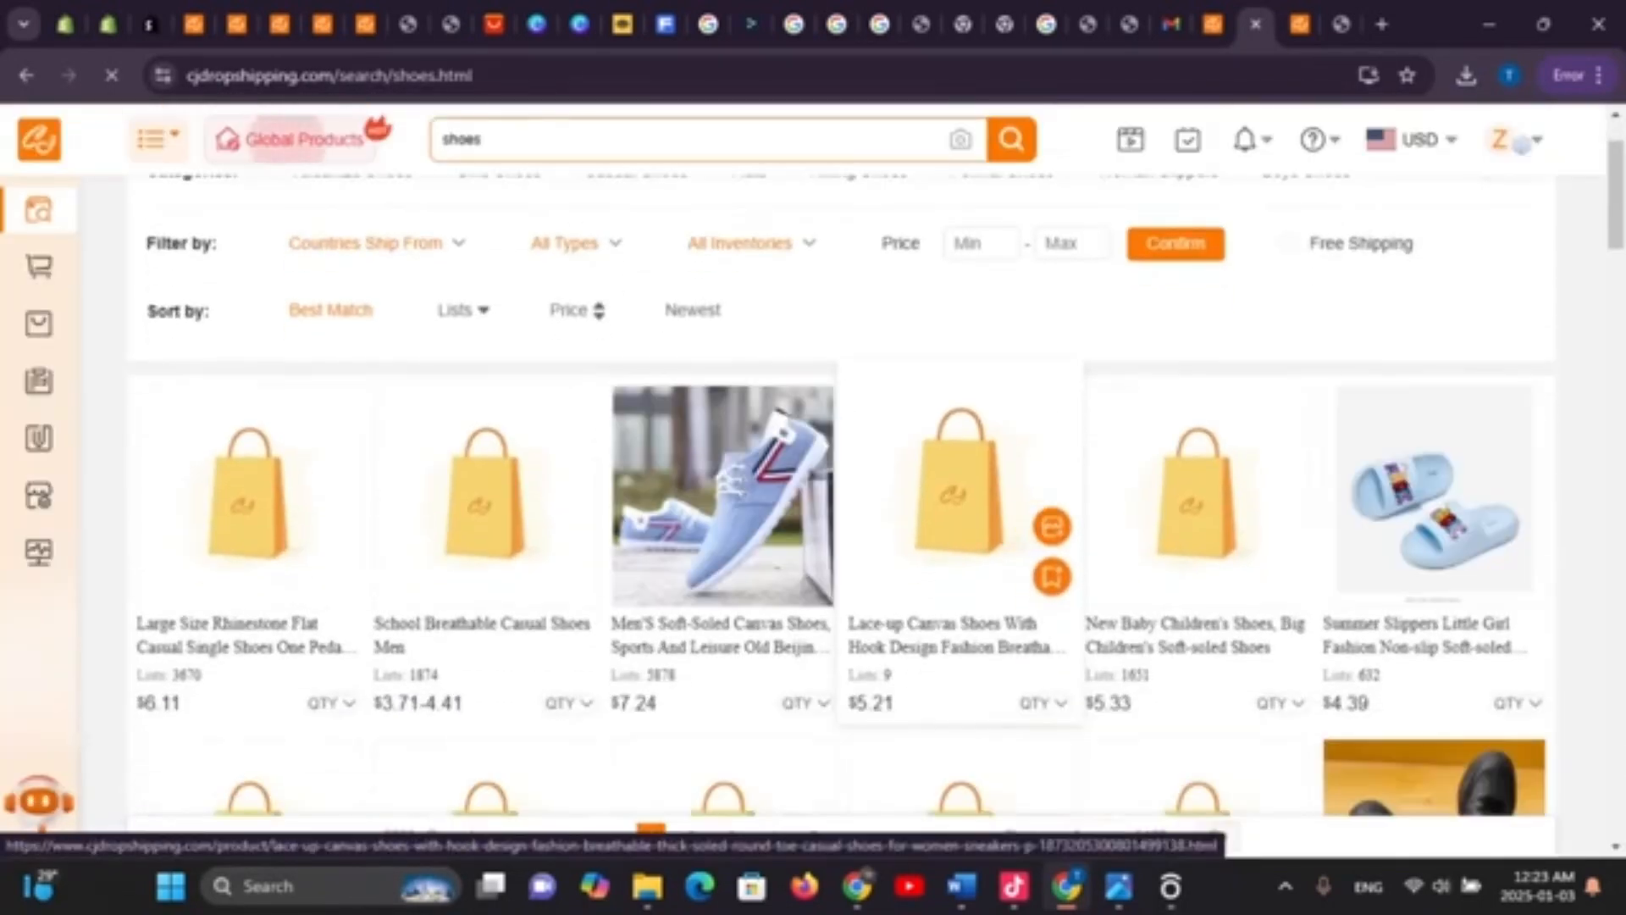
scroll(847, 508, down, 3)
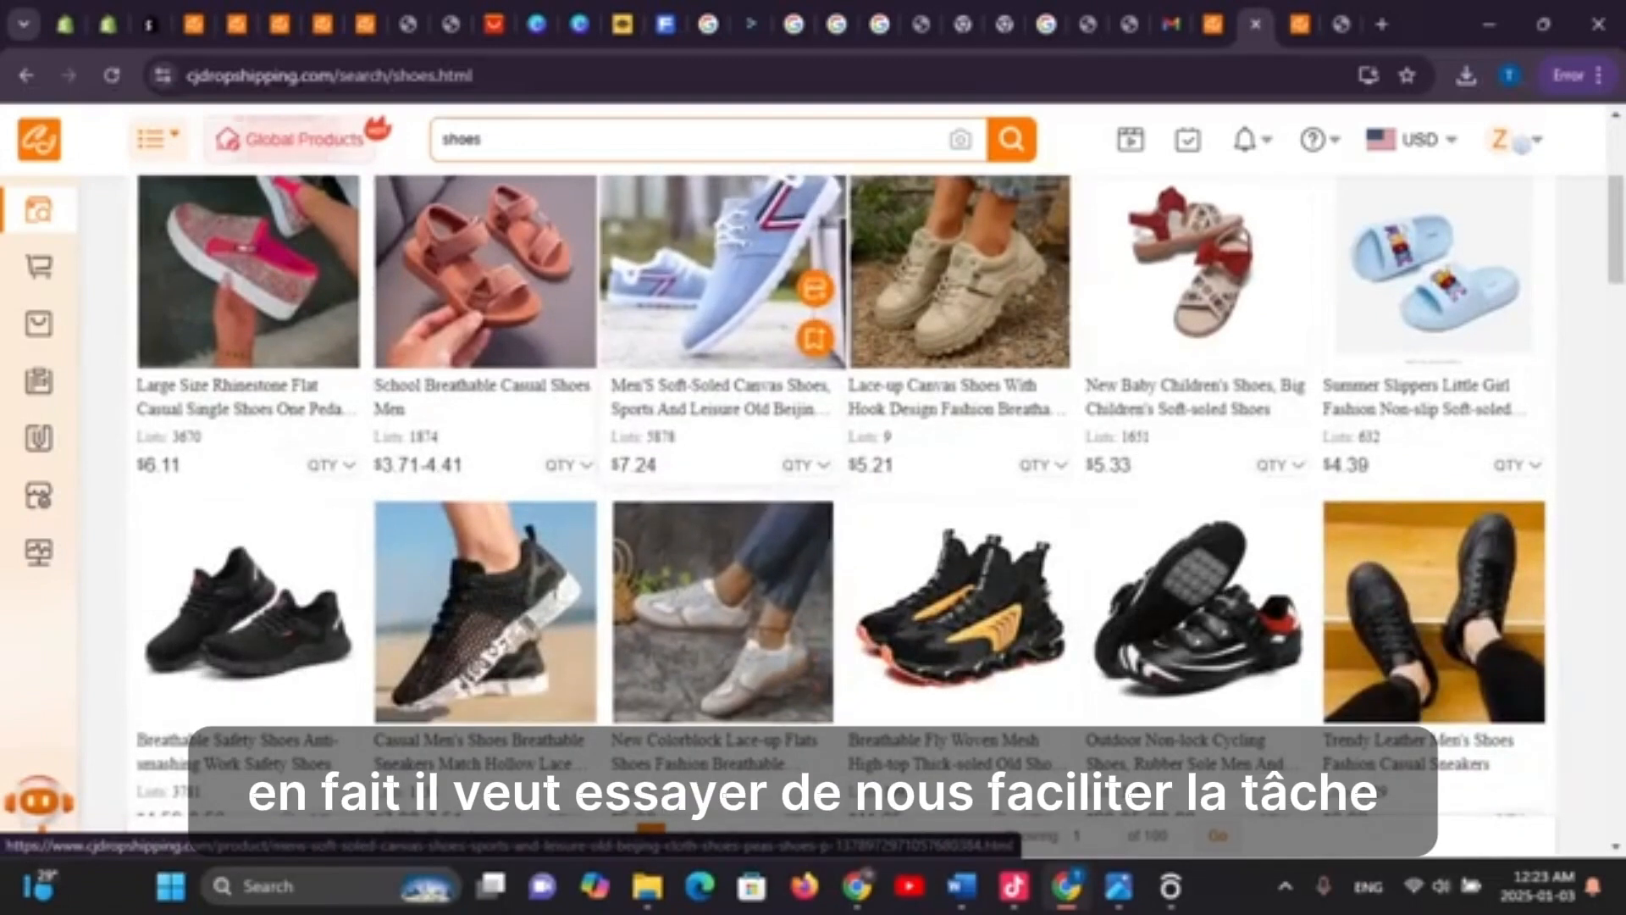
click(487, 610)
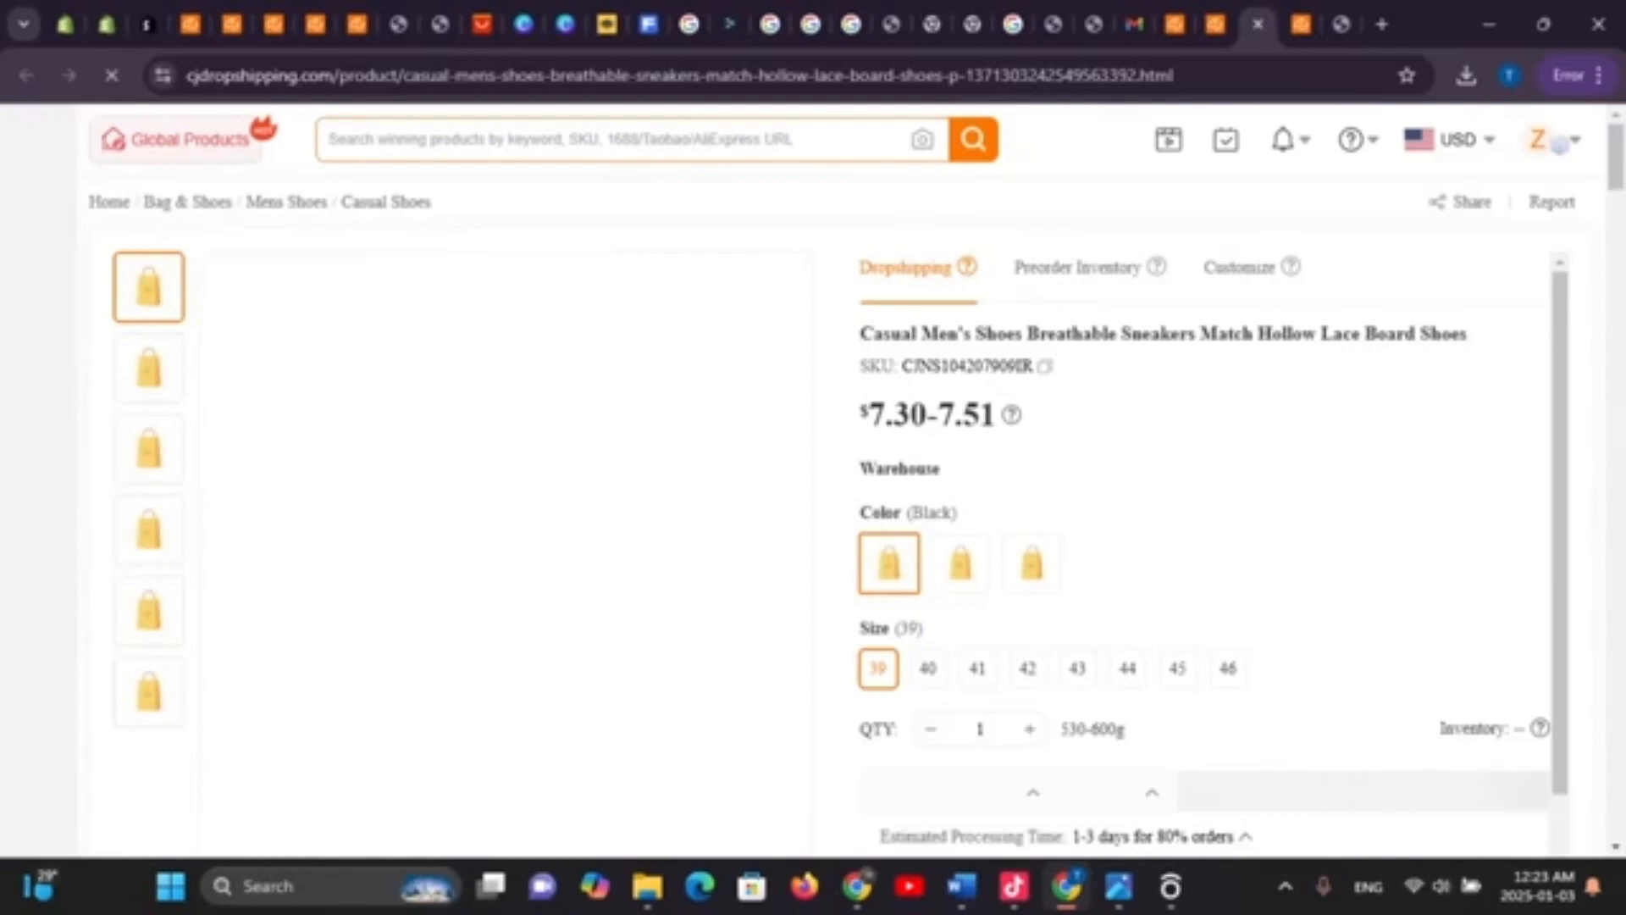
click(1218, 23)
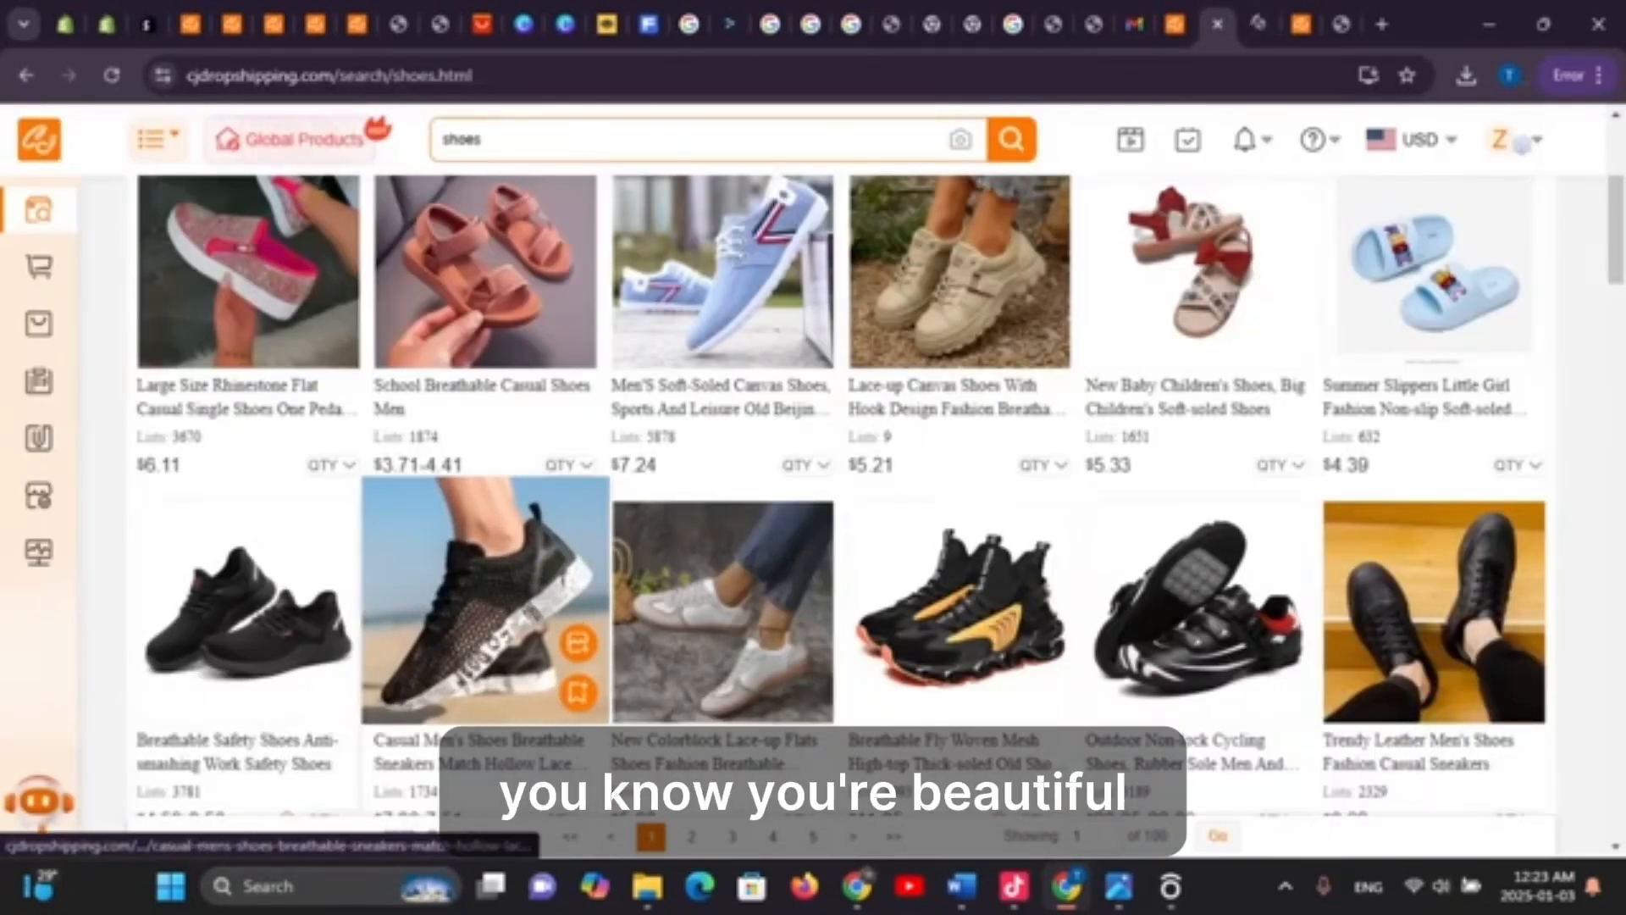
click(457, 593)
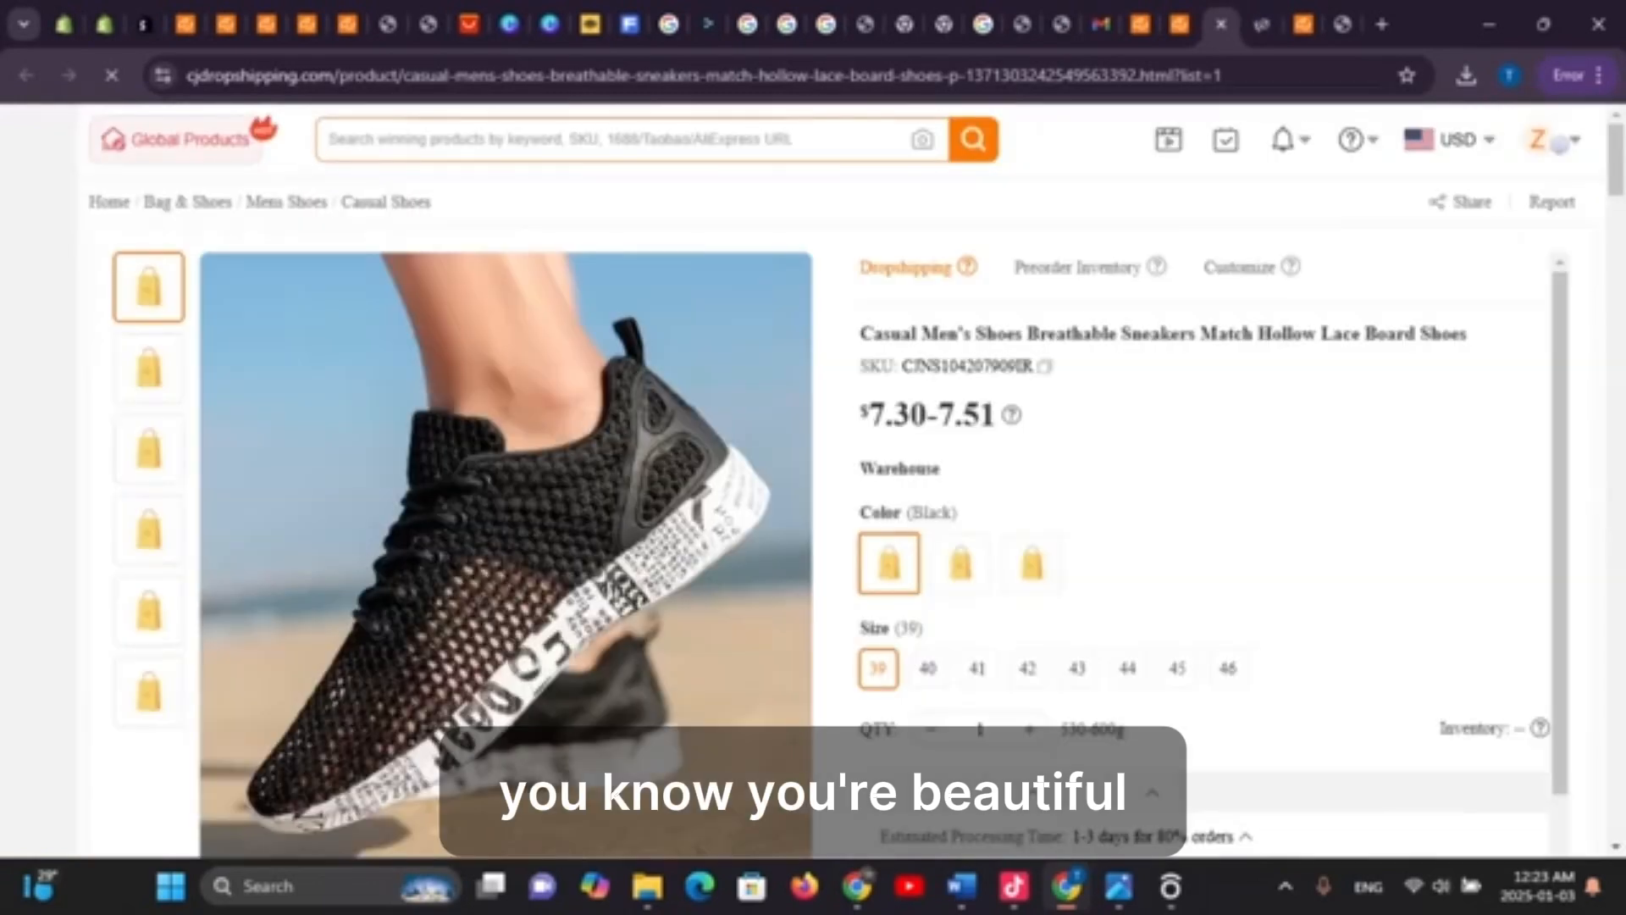
scroll(1203, 543, down, 3)
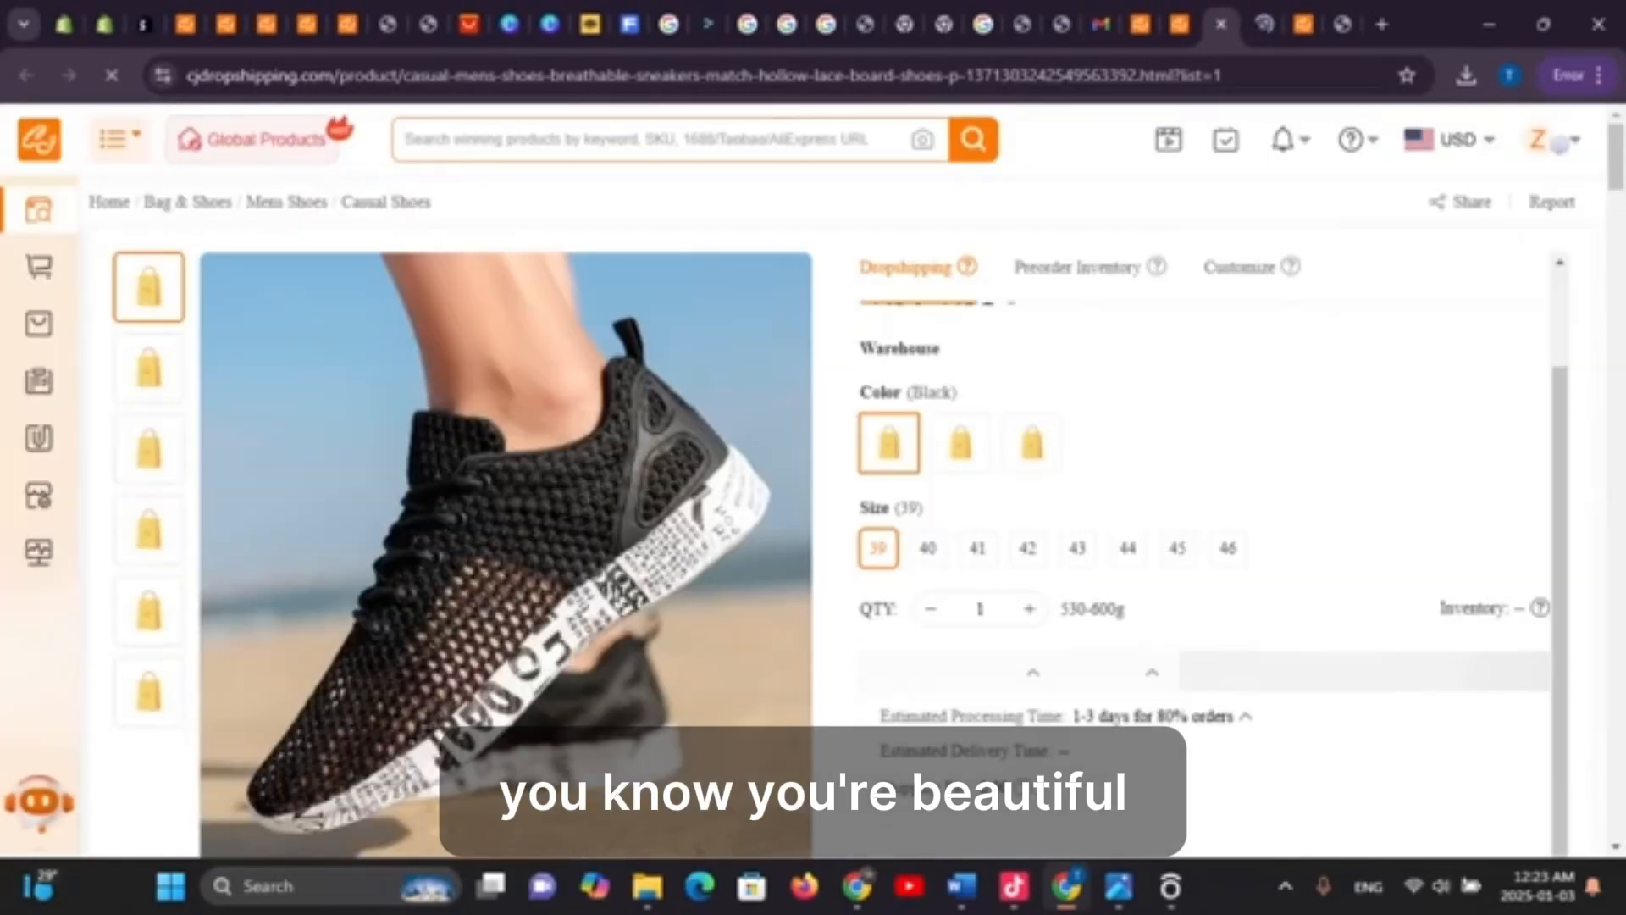
scroll(830, 474, down, 8)
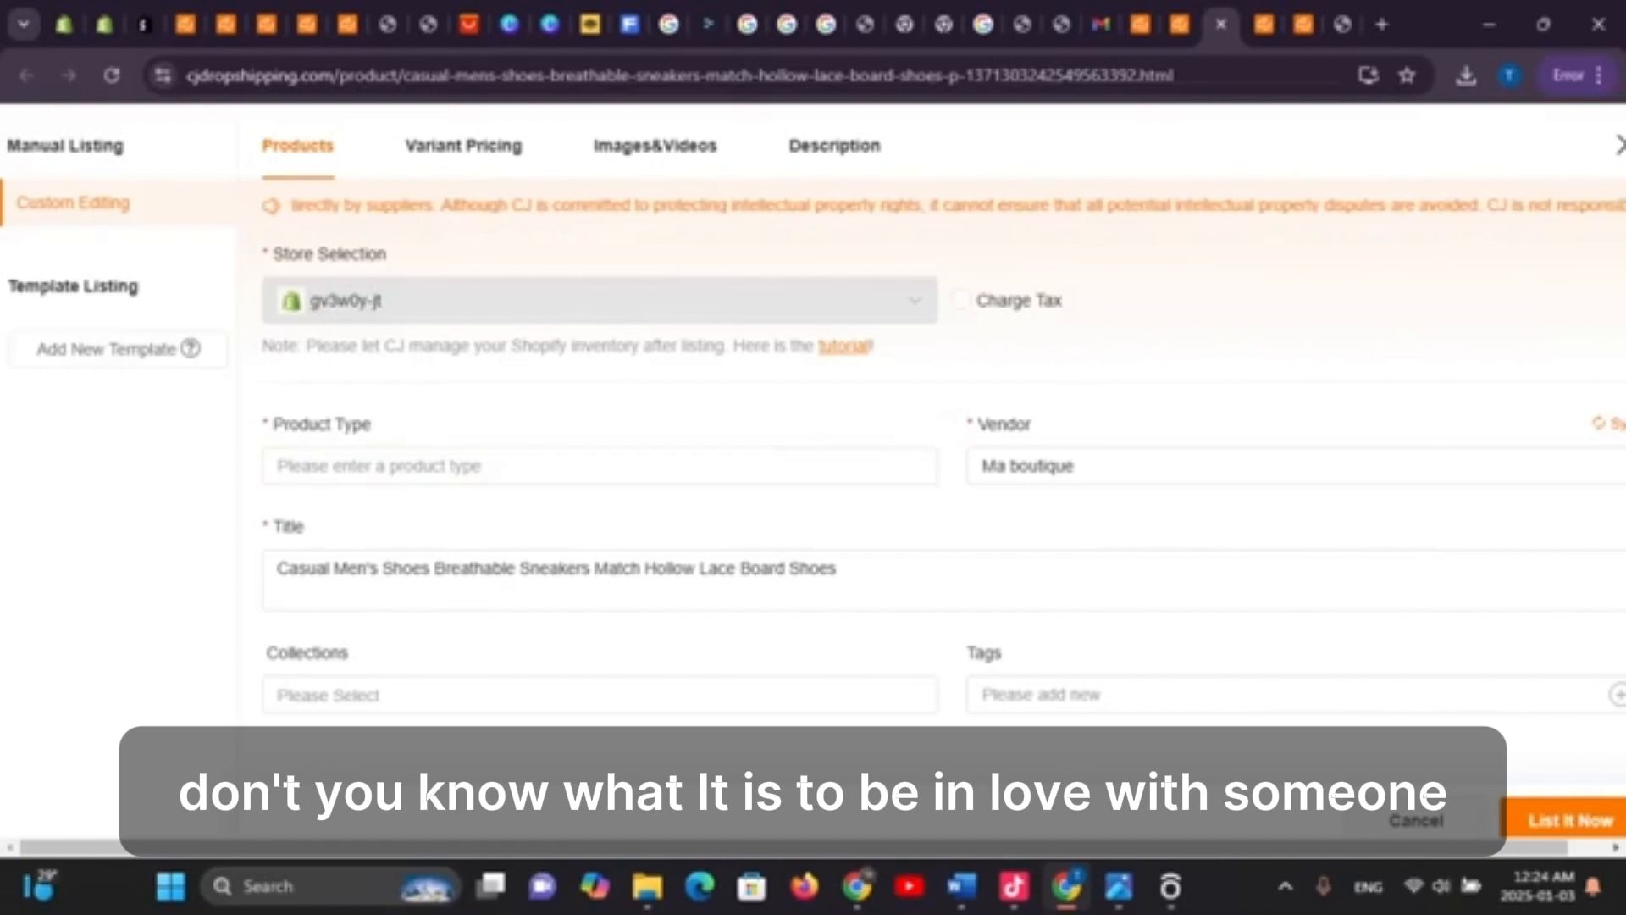
Enter 'shoes fashon' as the product type
click(600, 466)
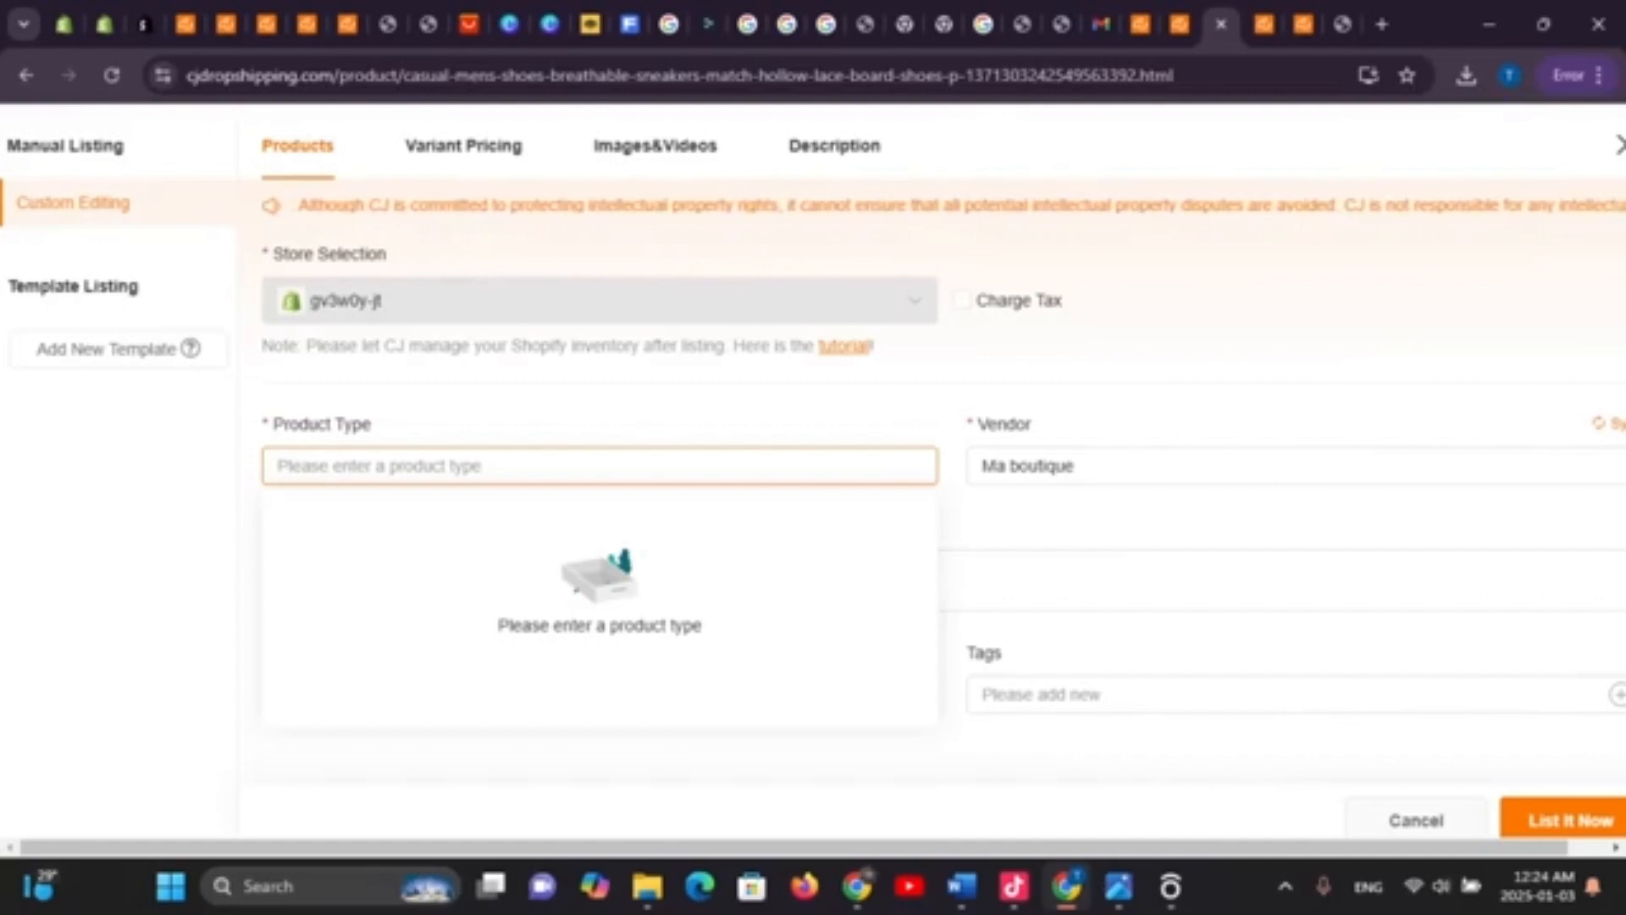
text(dho)
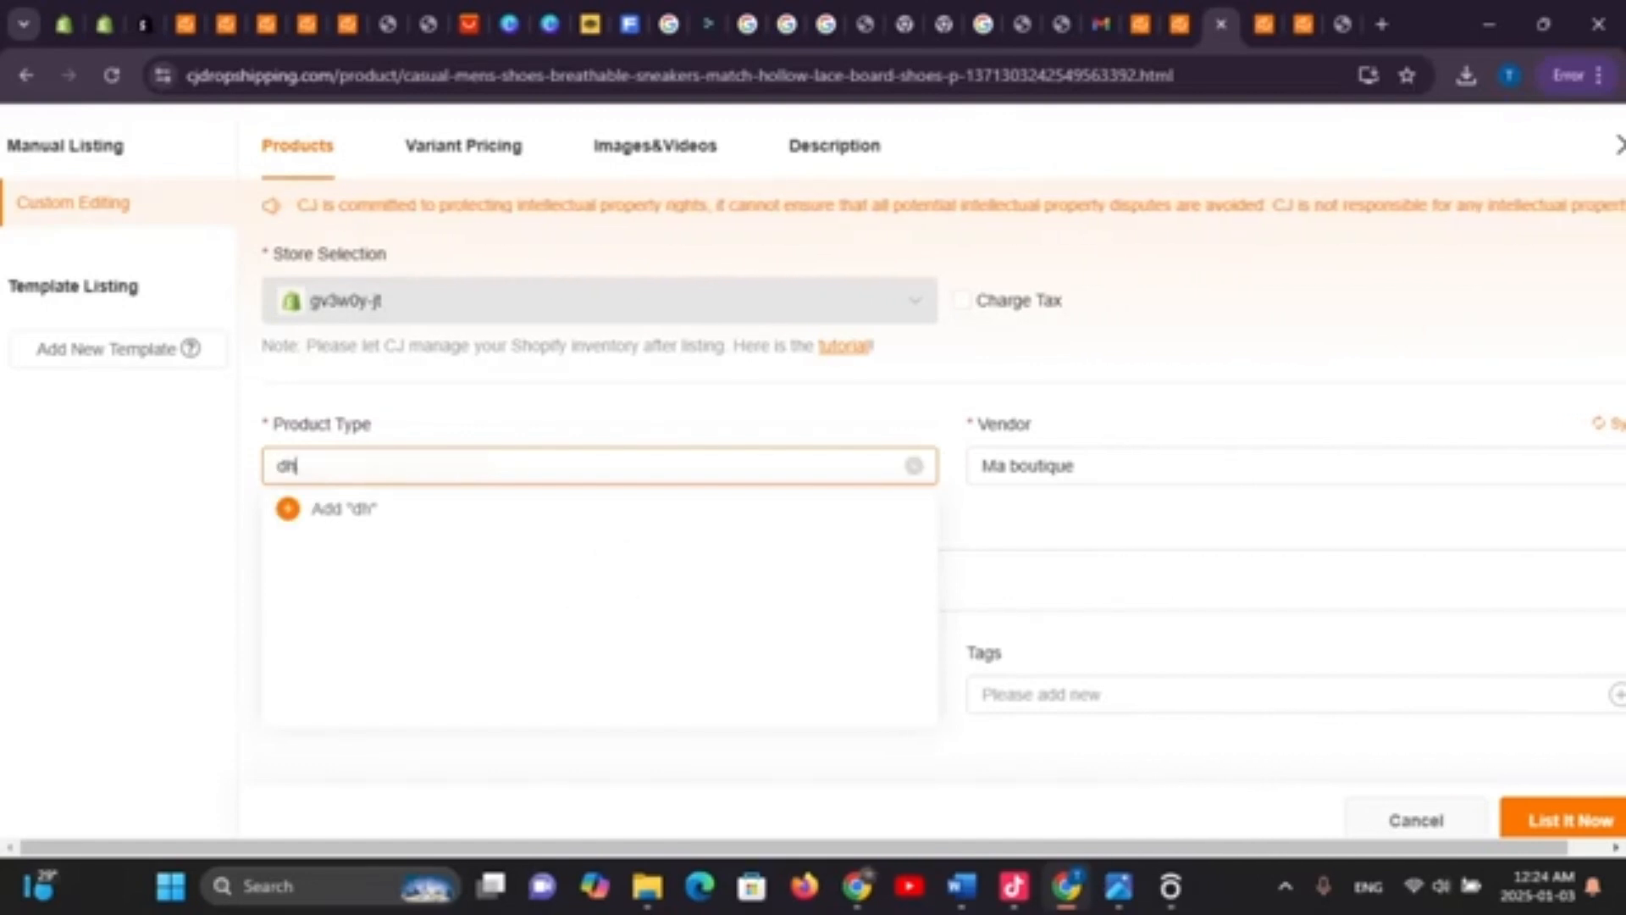
key(BackSpace)
key(BackSpace)
key(BackSpace)
text(d)
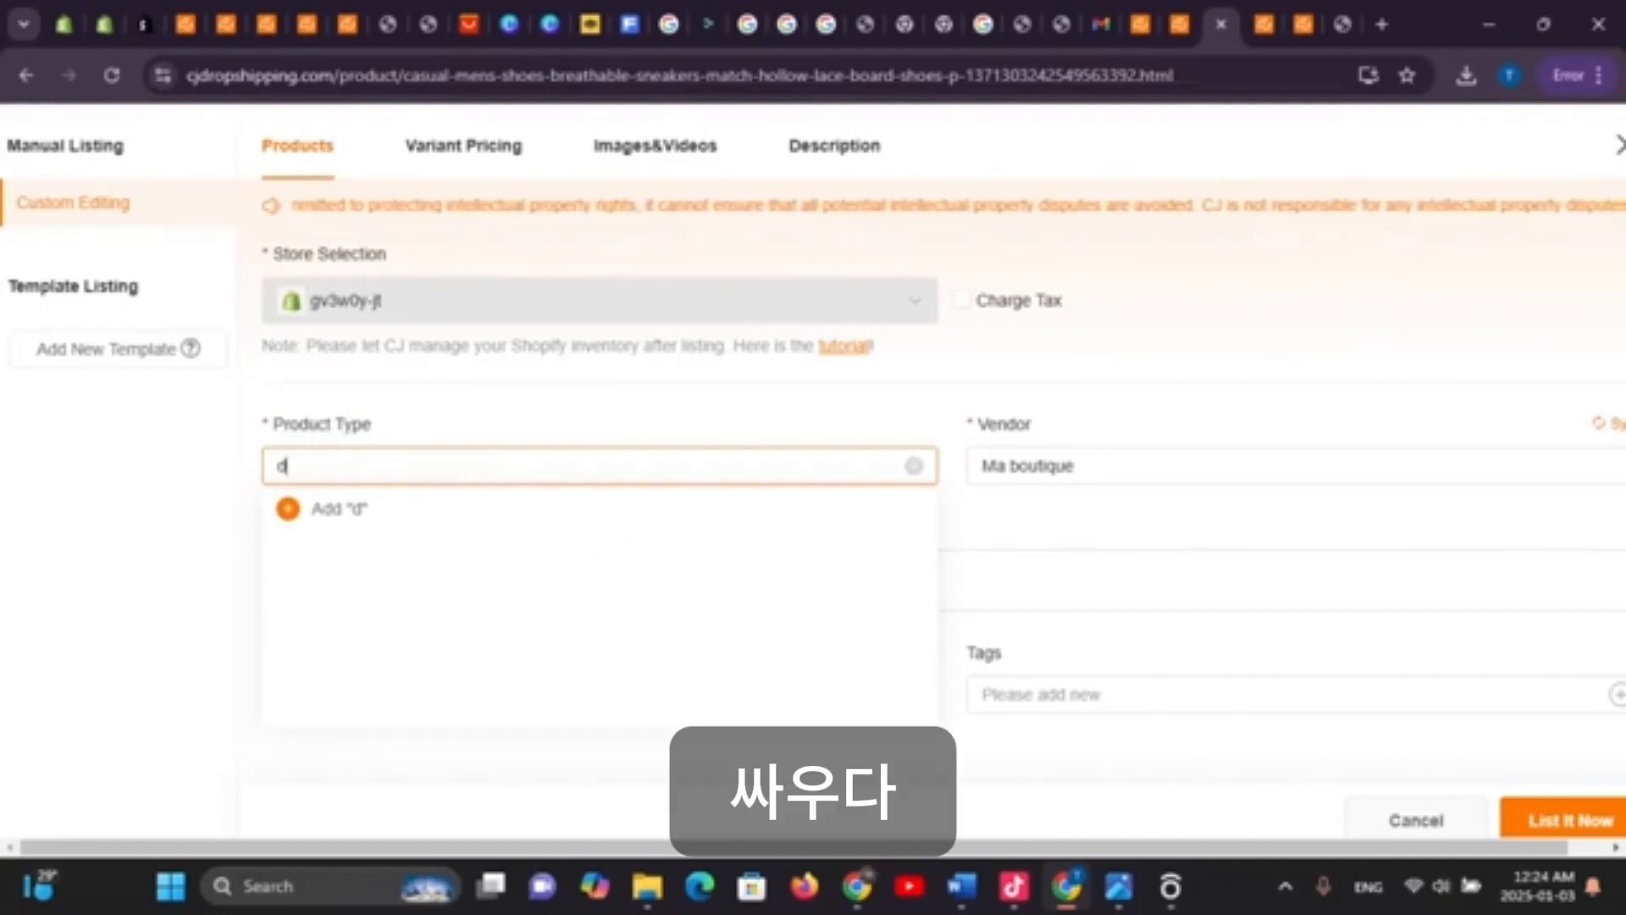
key(BackSpace)
text(shoes)
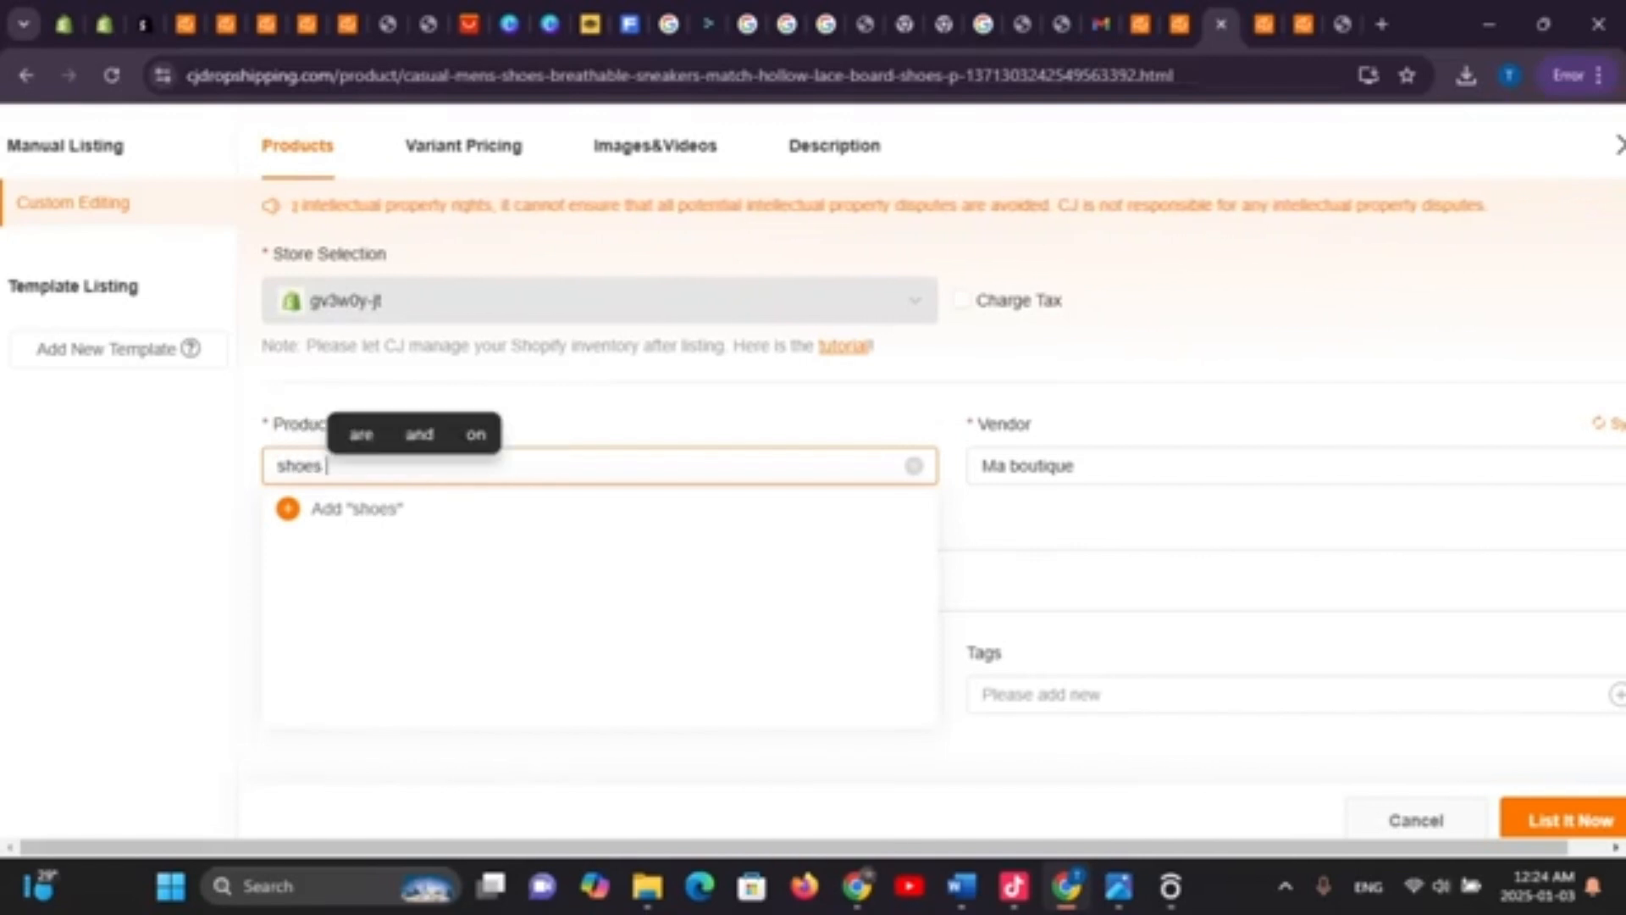
text( f)
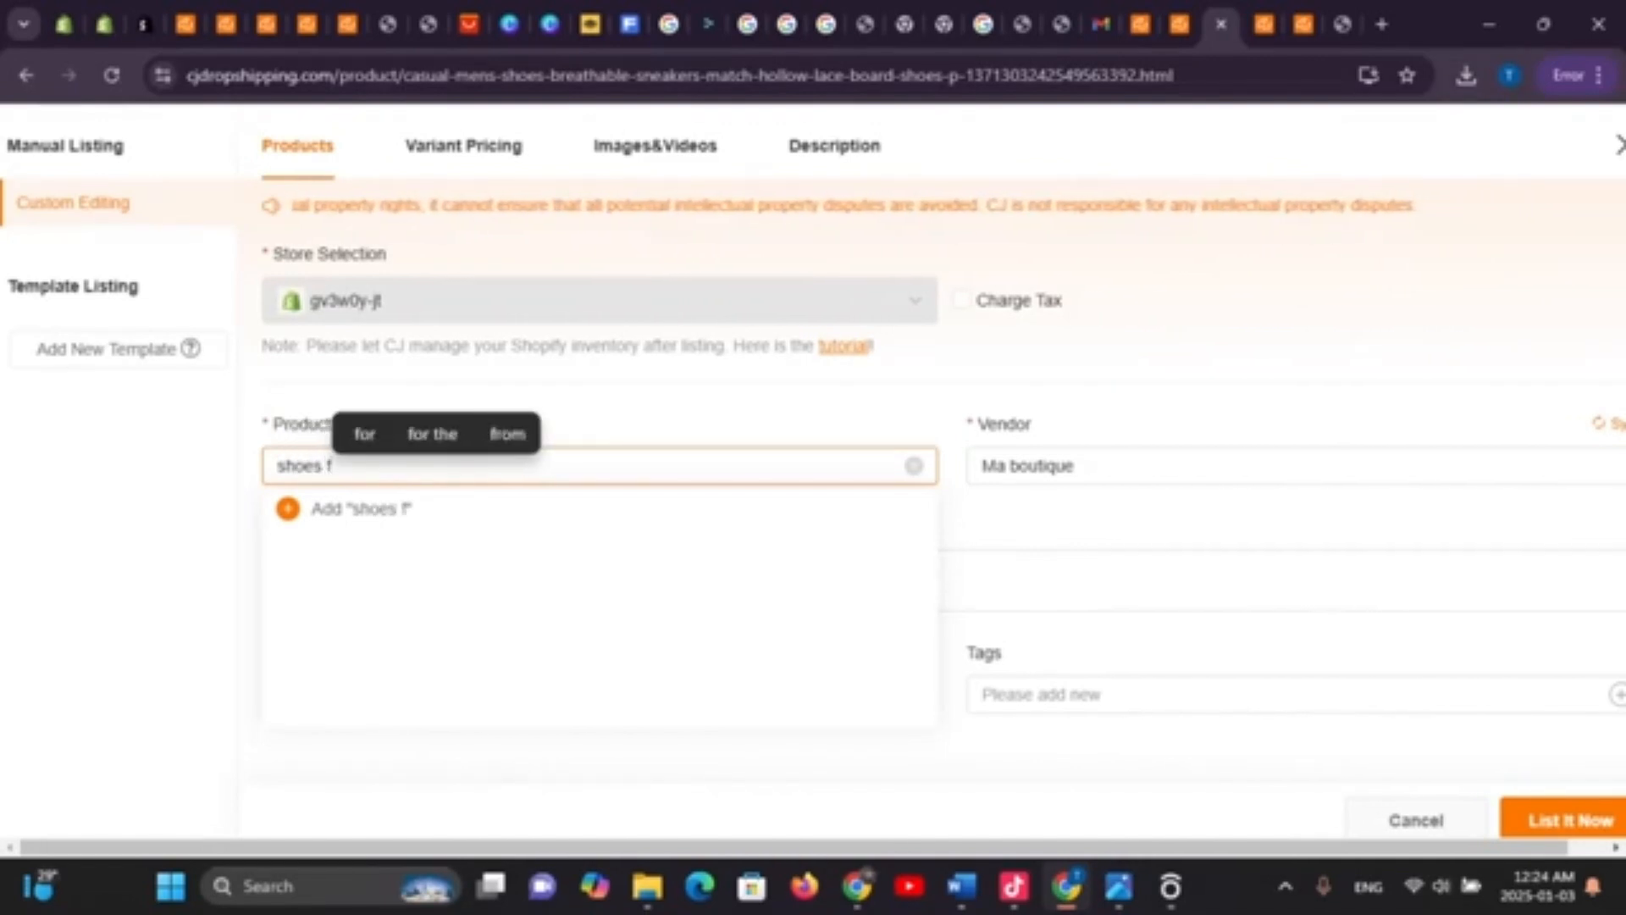
text(ash)
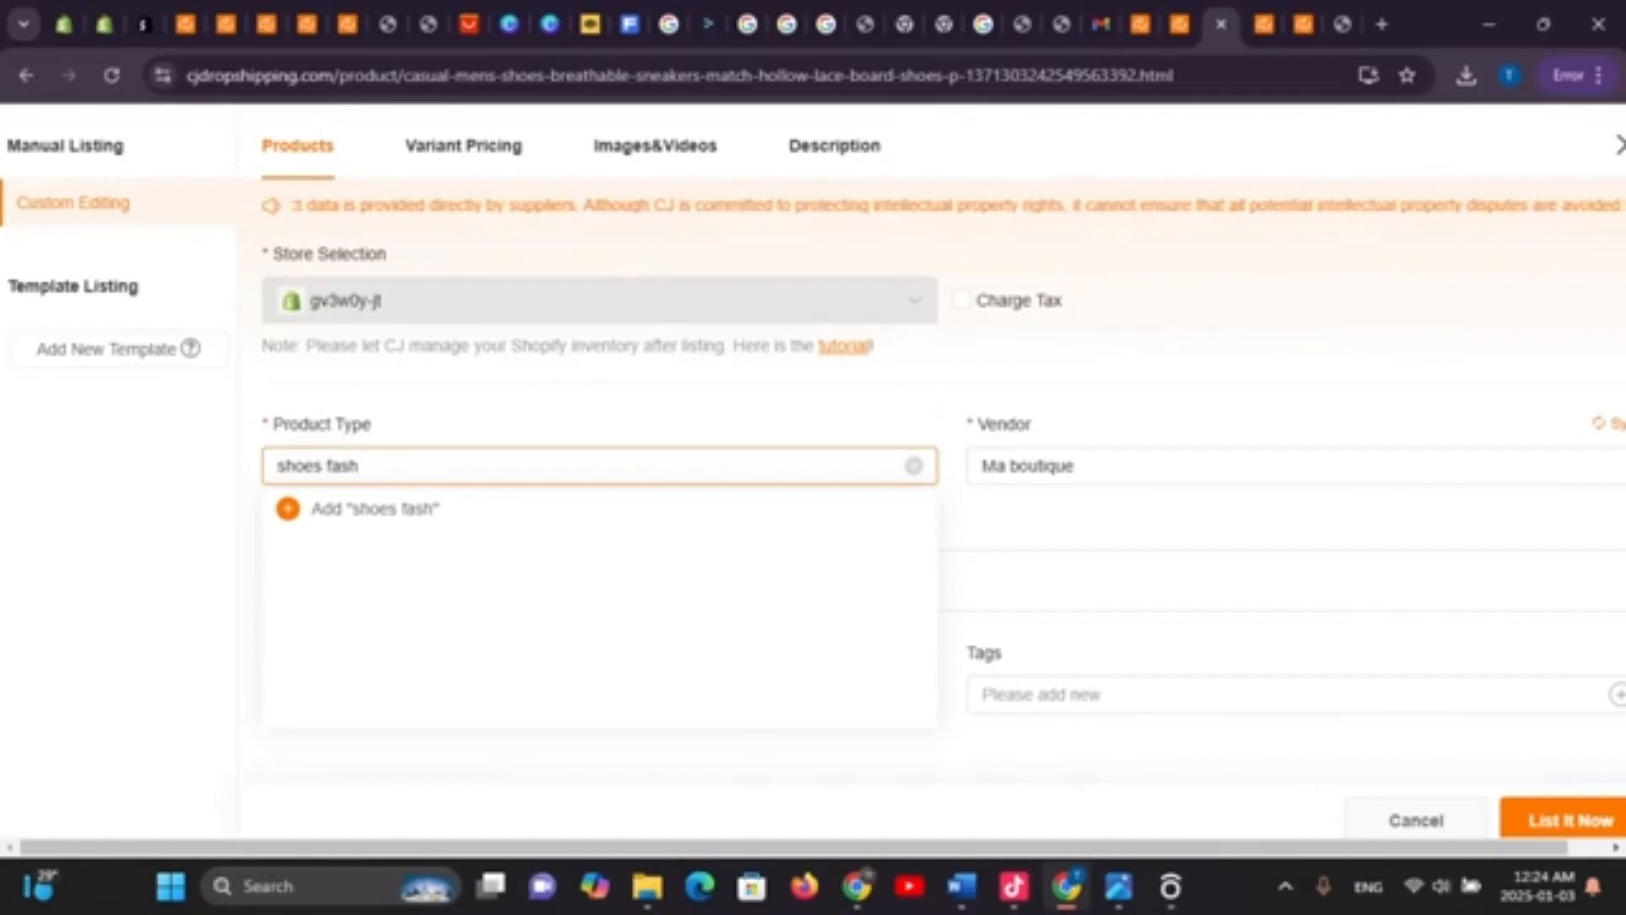
text(on)
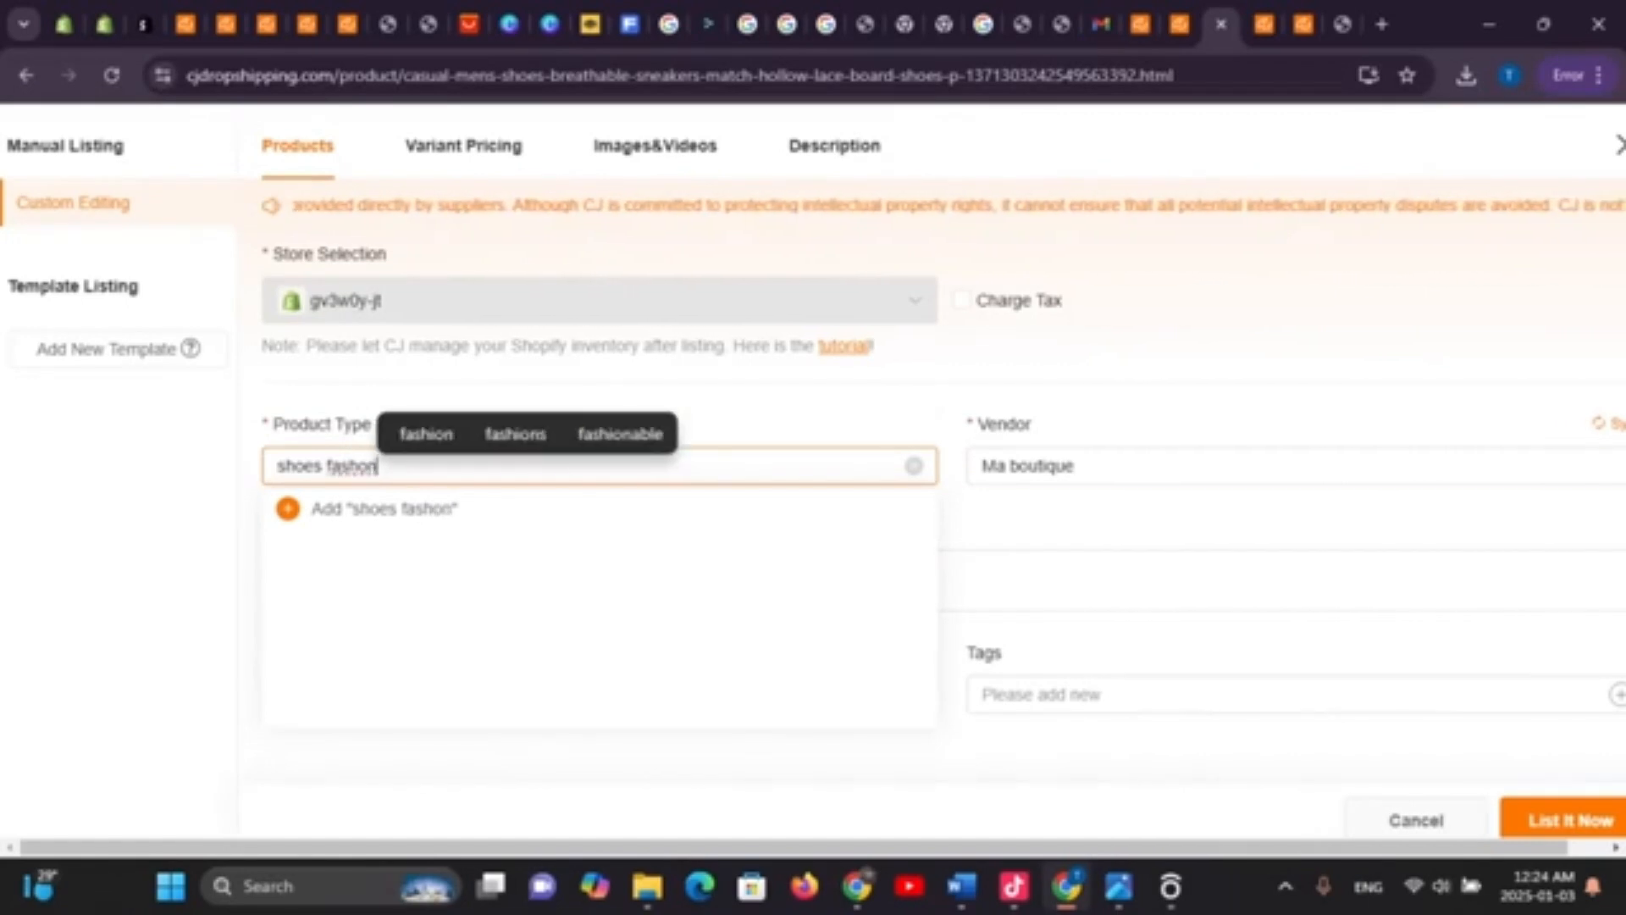
Set the vendor to Ma boutique and add the product to the chaussures collection
click(1017, 465)
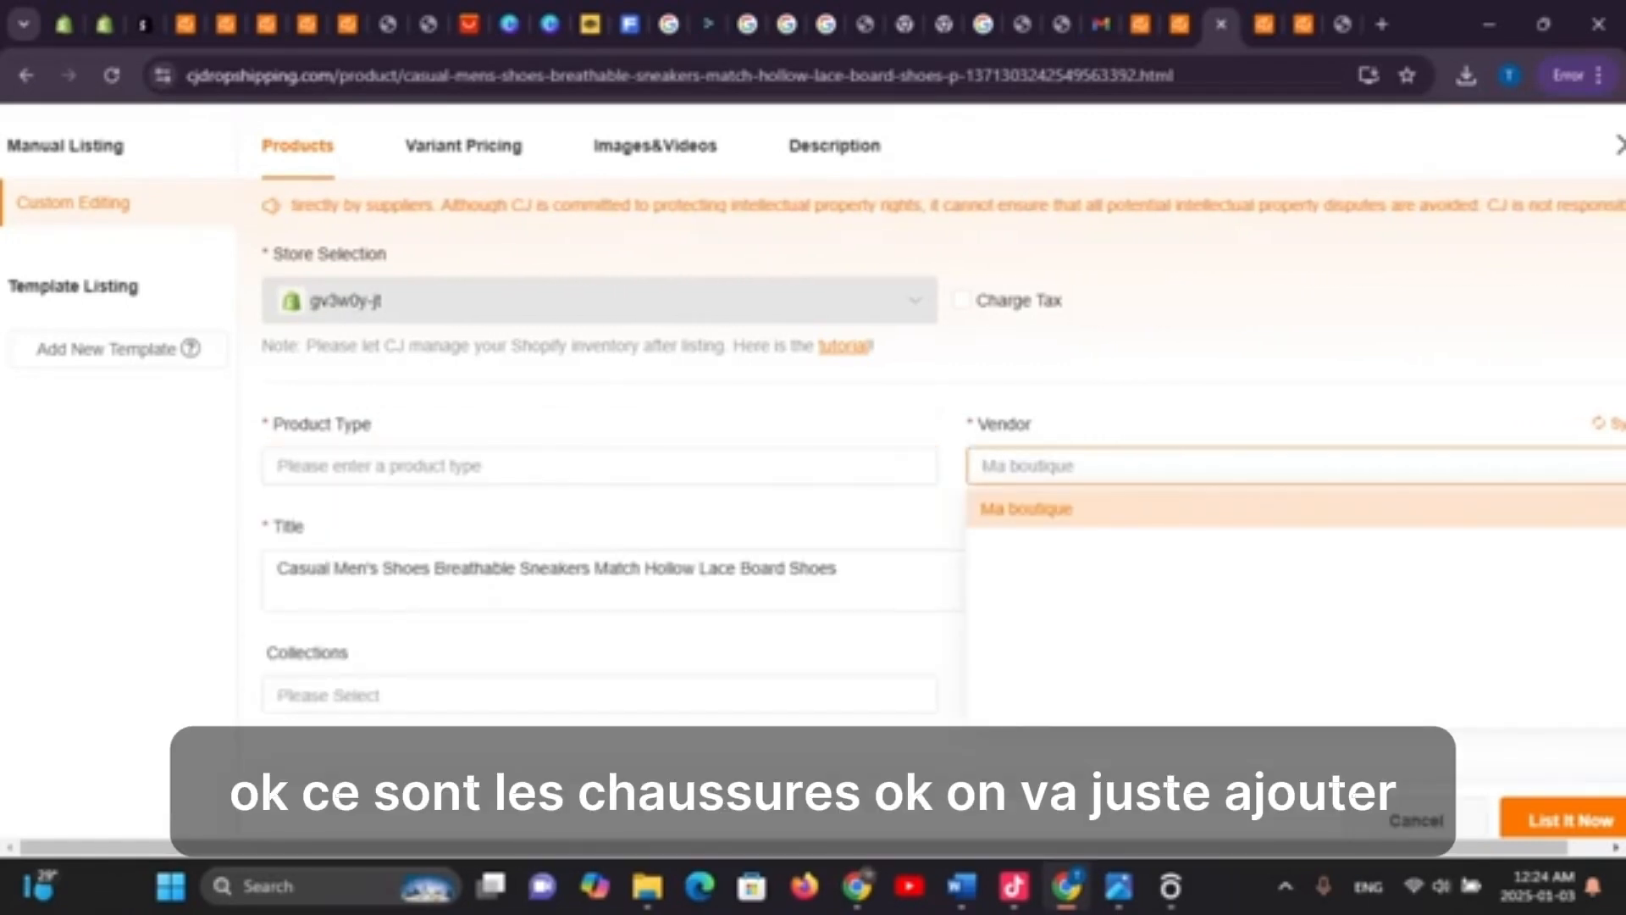
click(1027, 509)
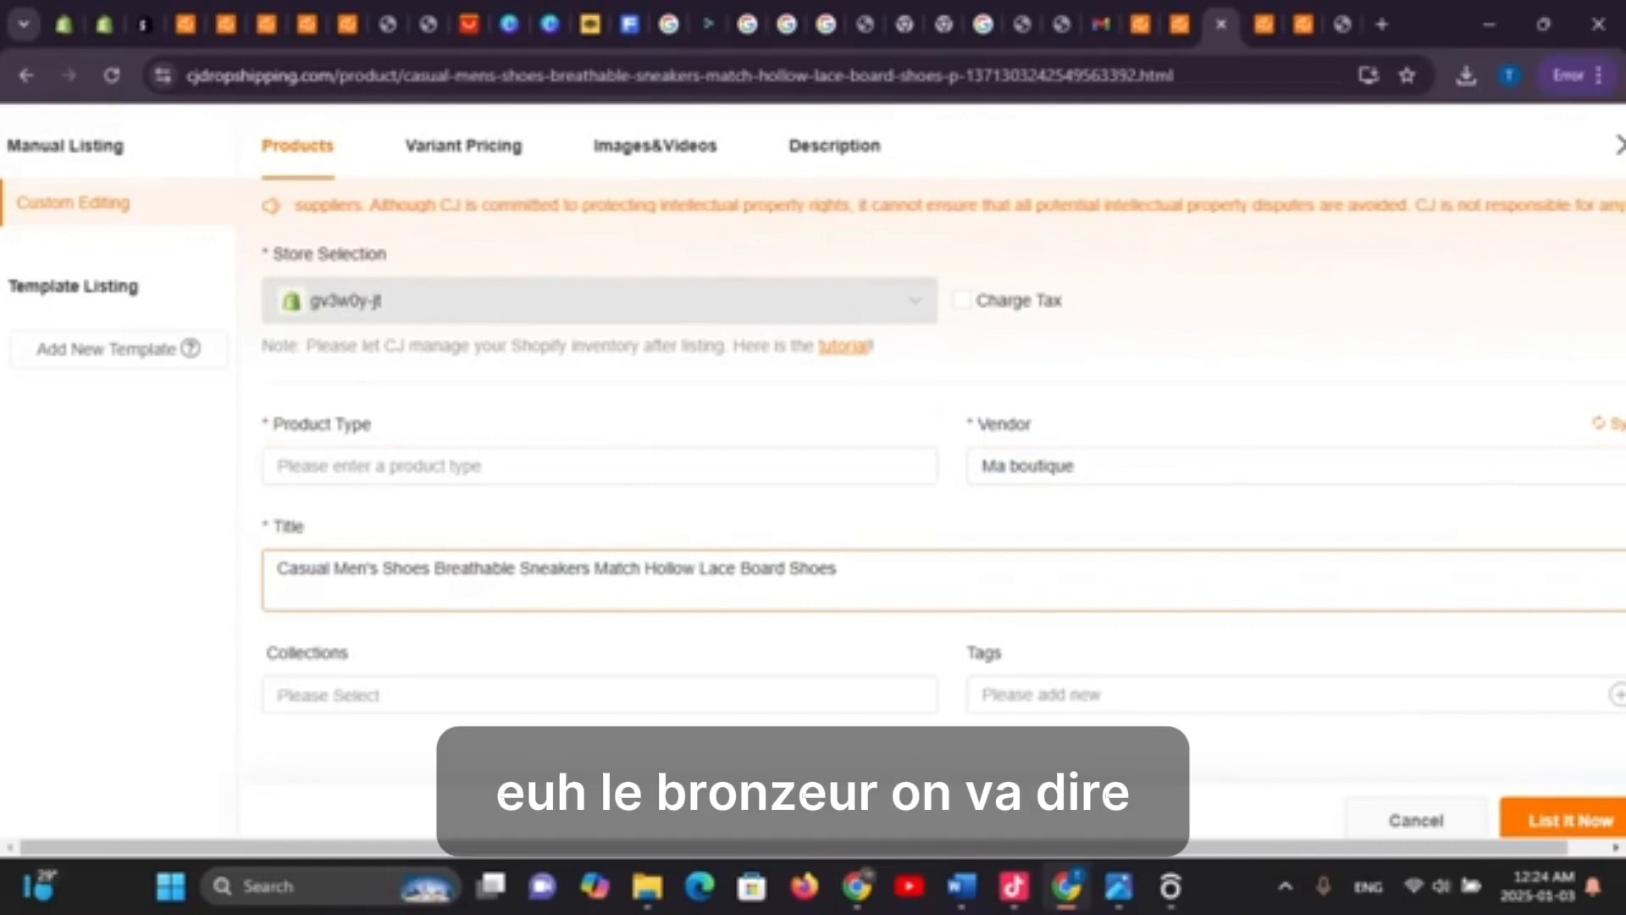
click(509, 695)
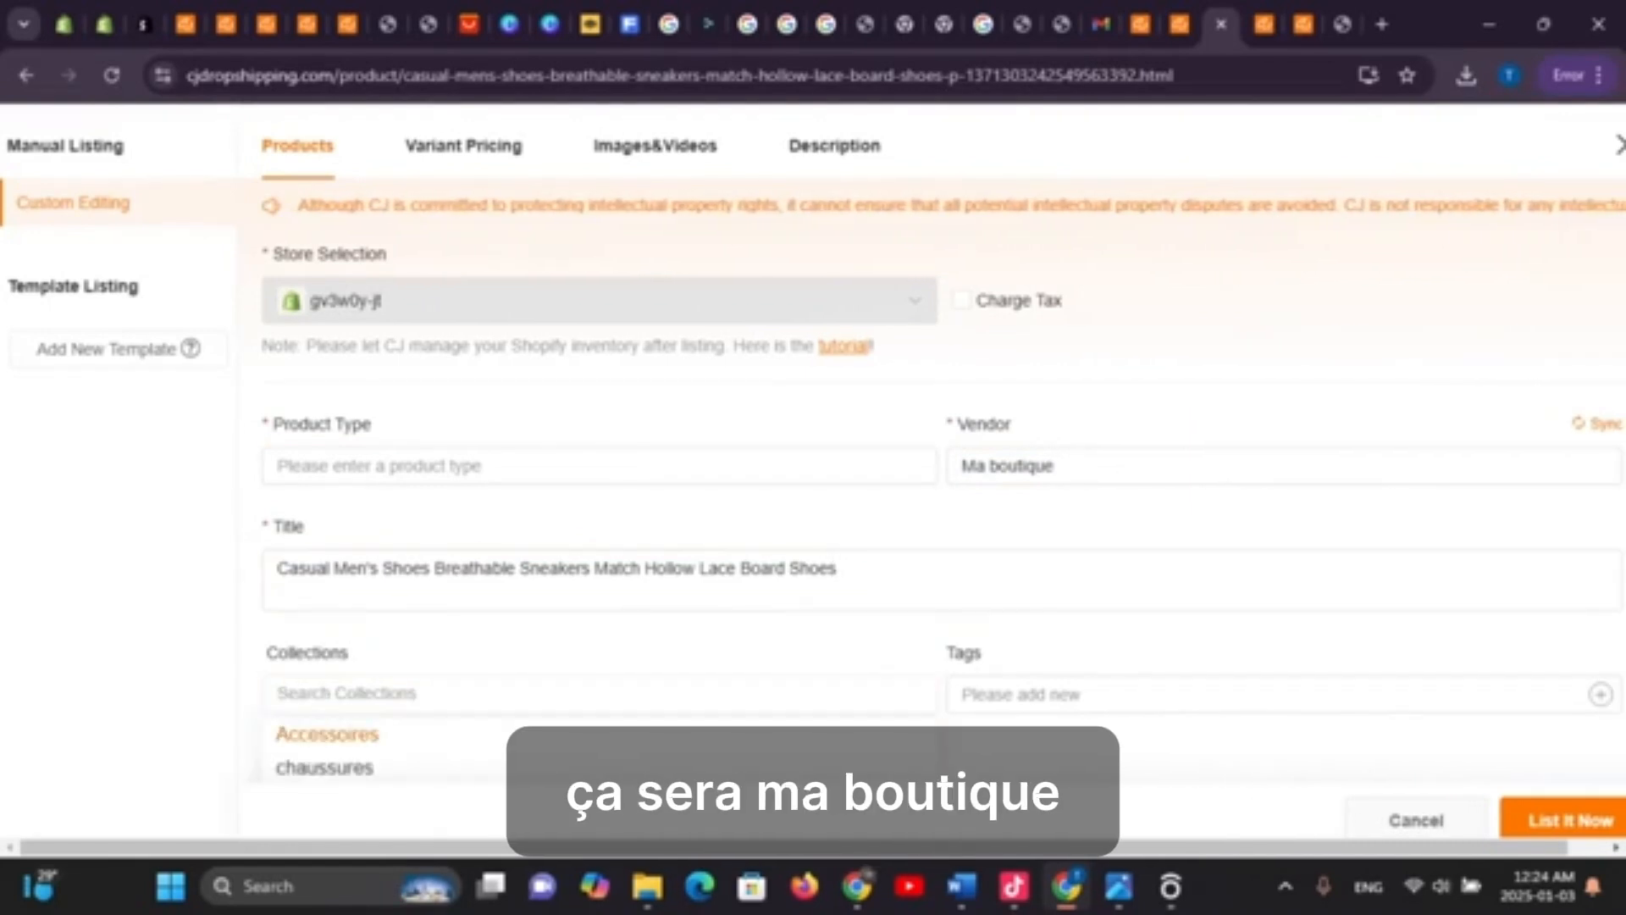
click(324, 767)
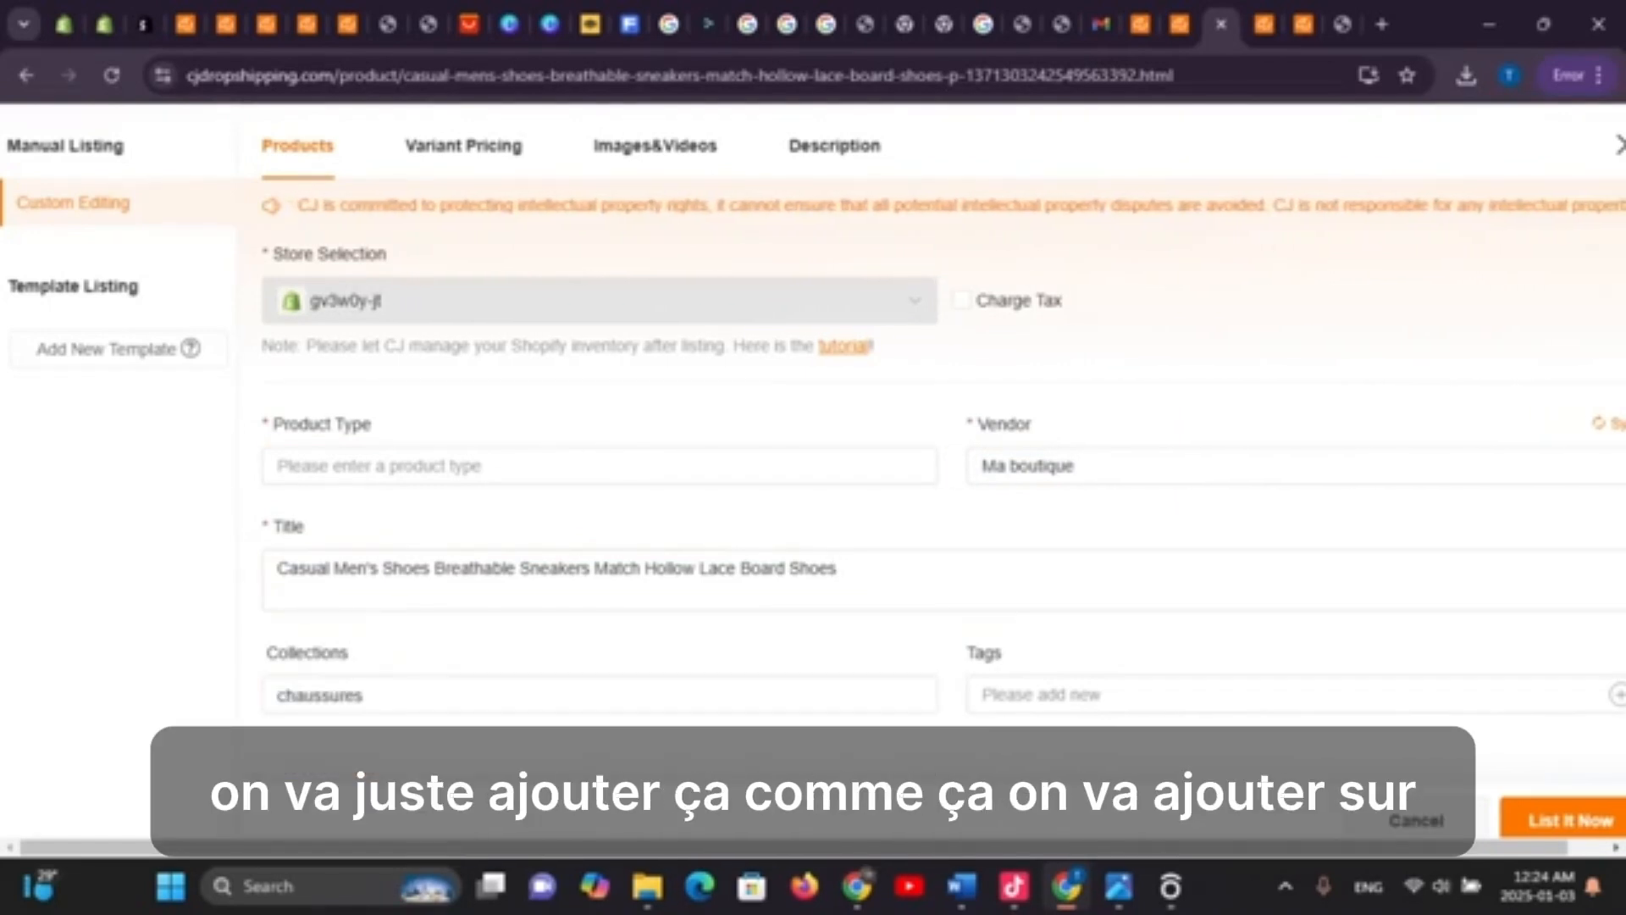
Attempt the listing, then fill in the missing product type as 'Chaussures'
click(1570, 820)
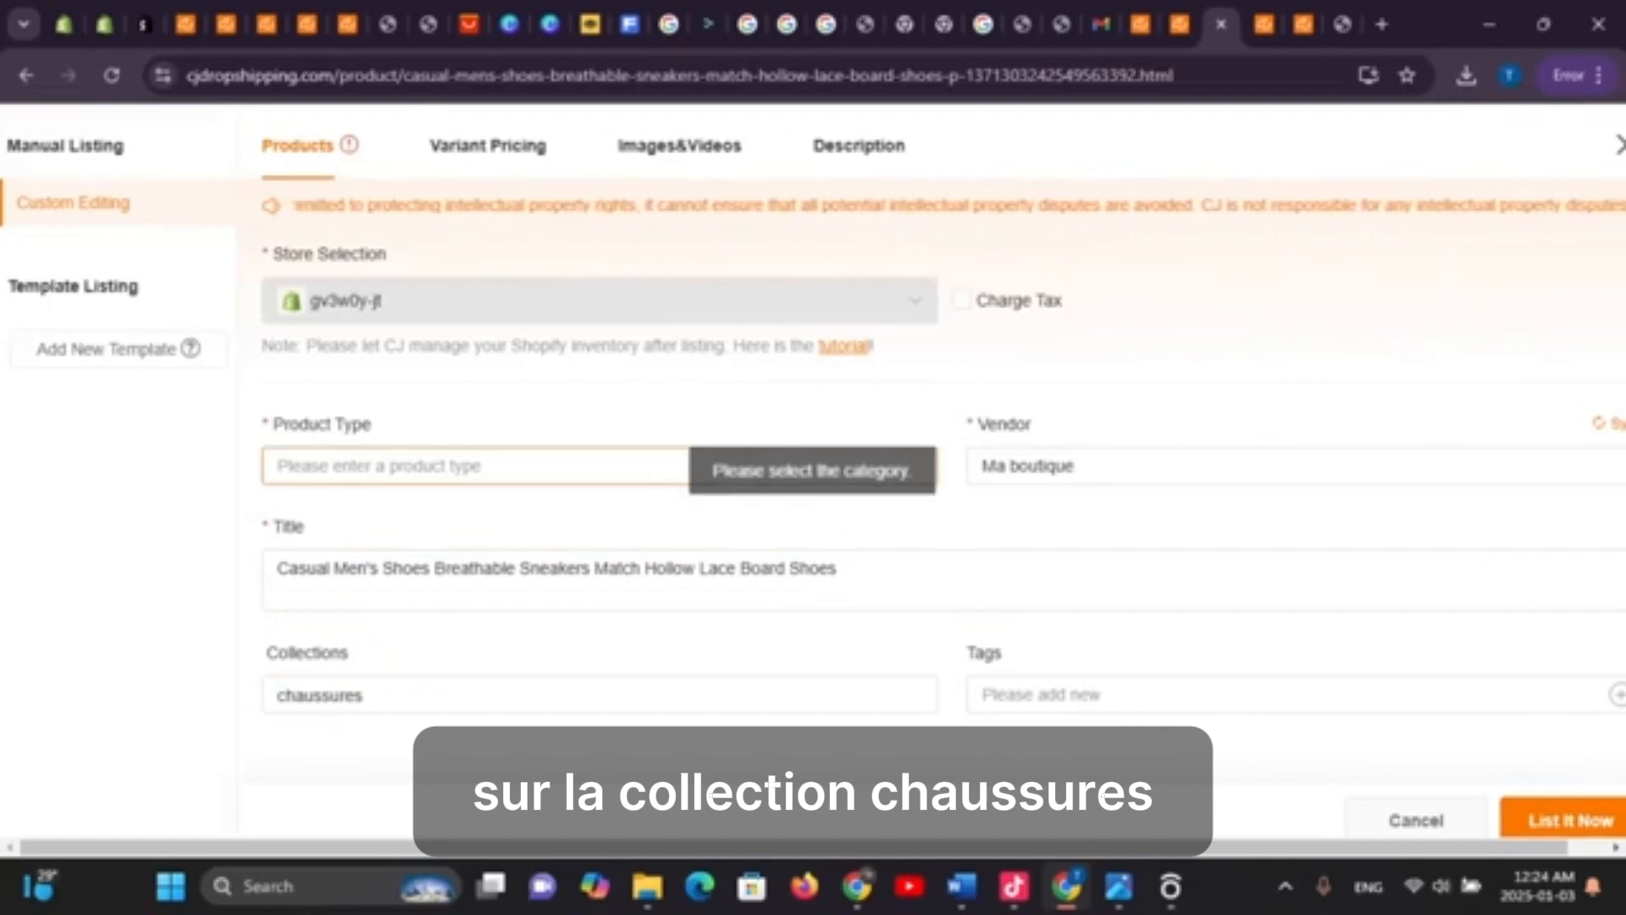
click(509, 466)
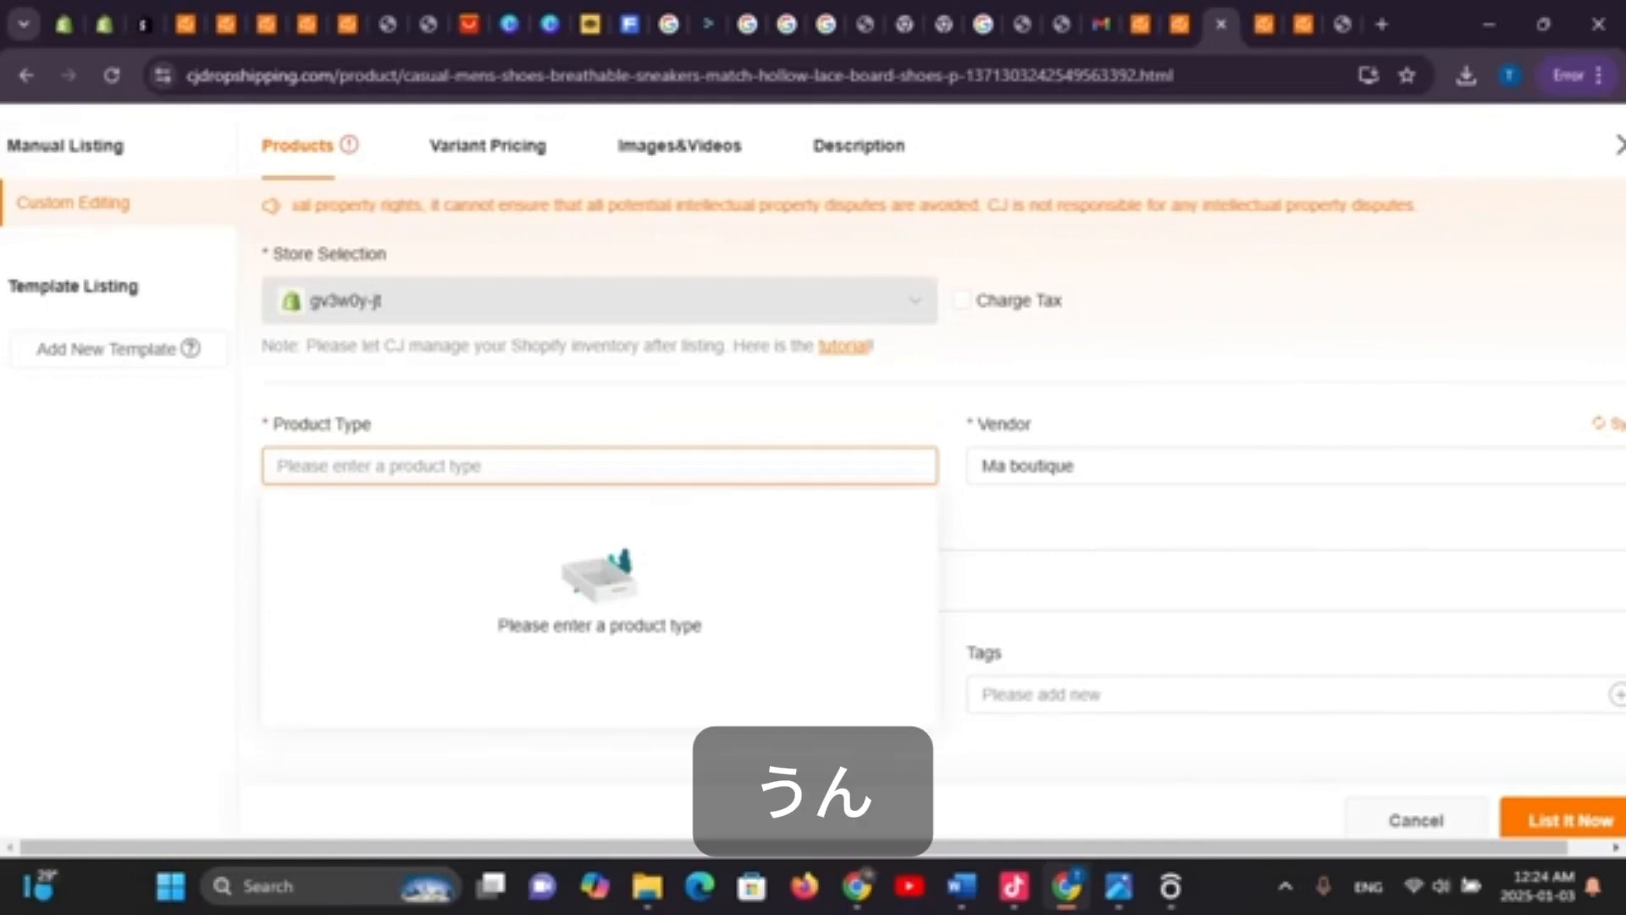
text(C)
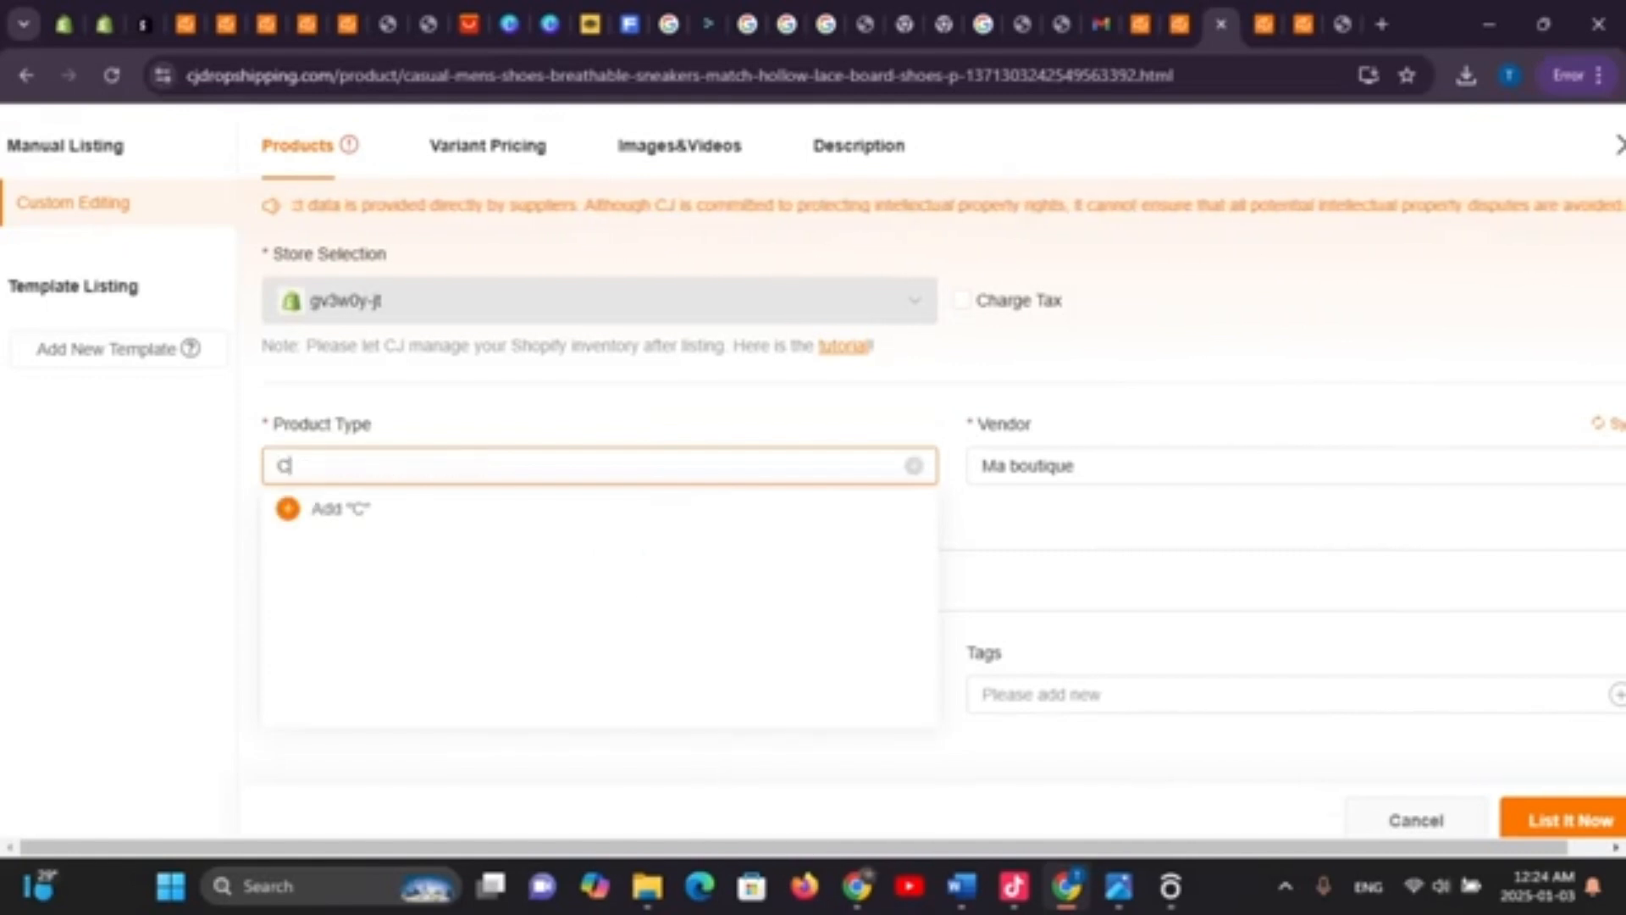
text(haussu)
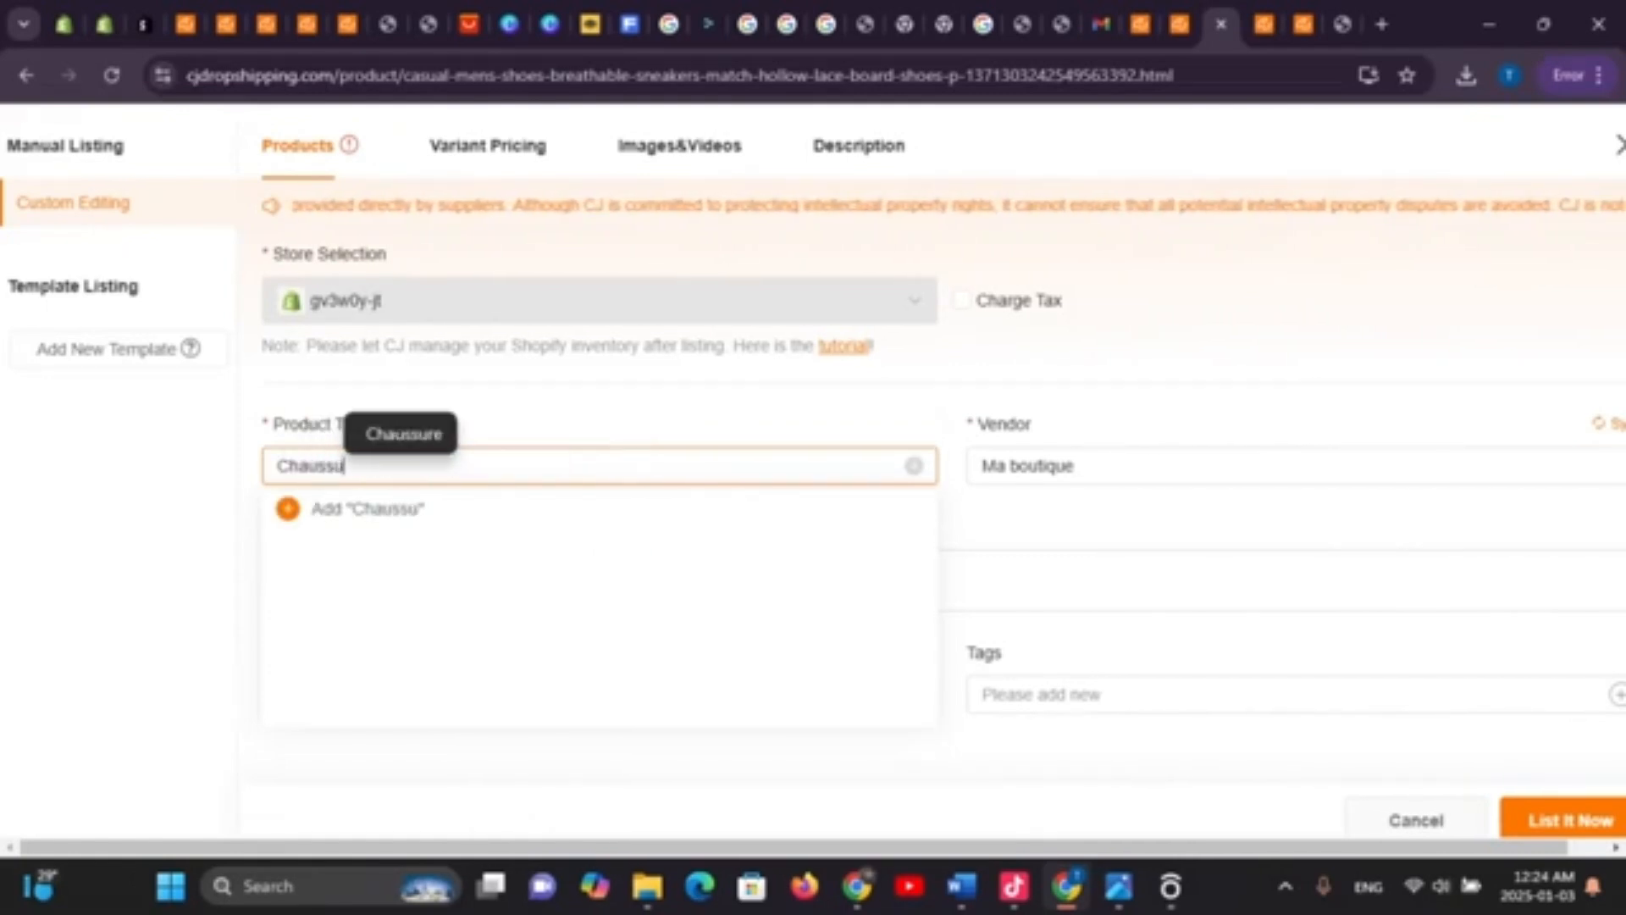
text(res)
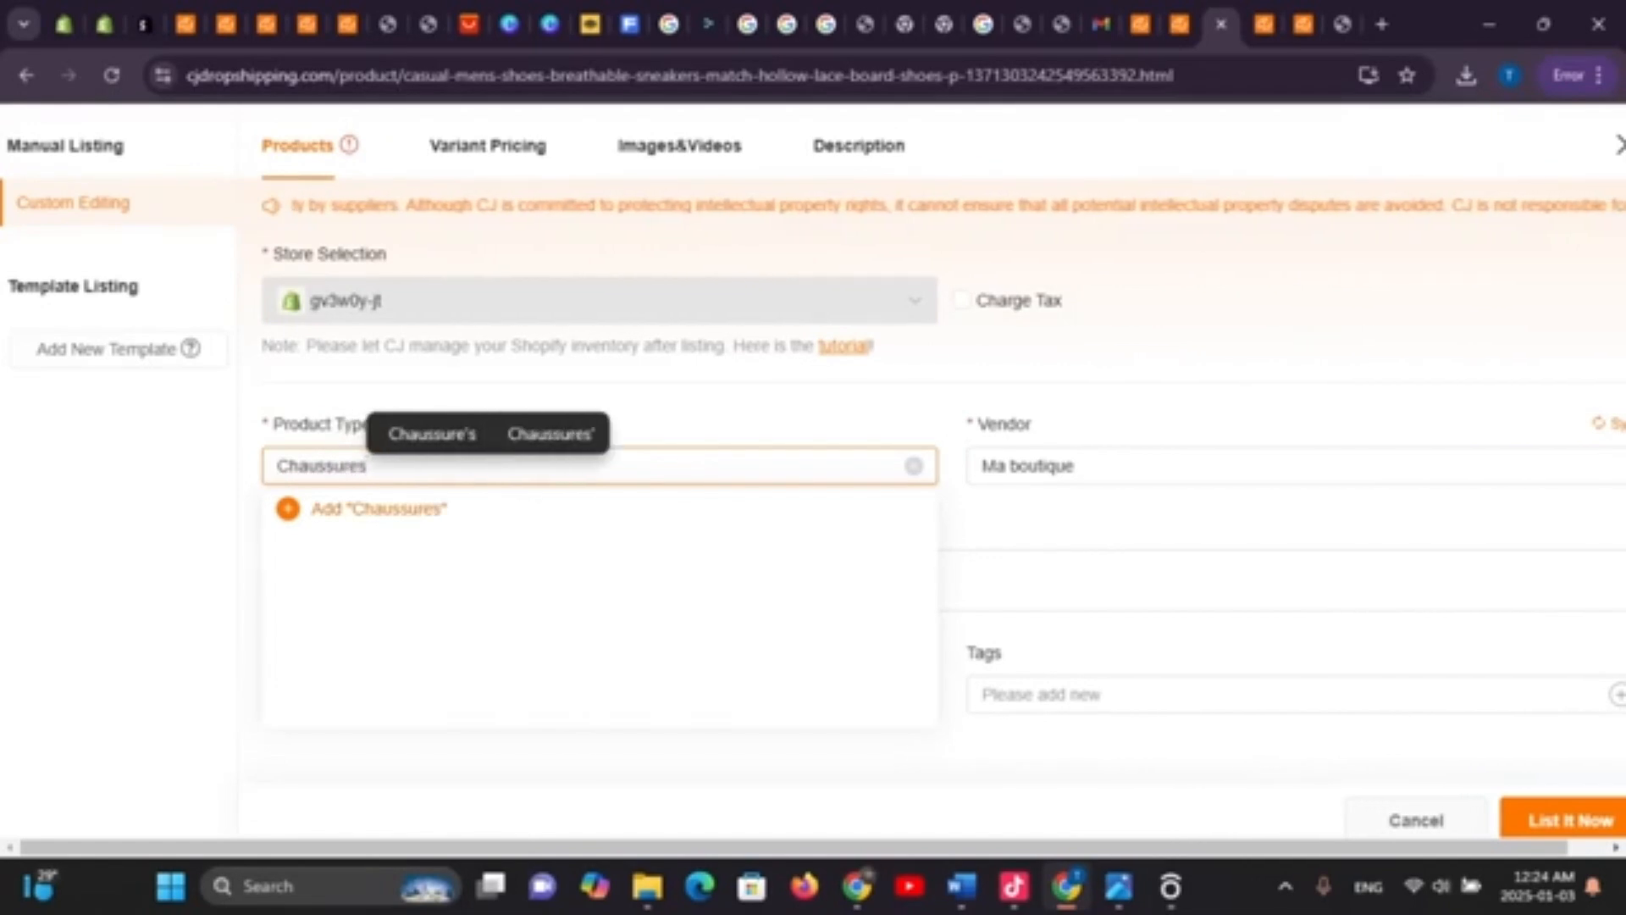
key(Return)
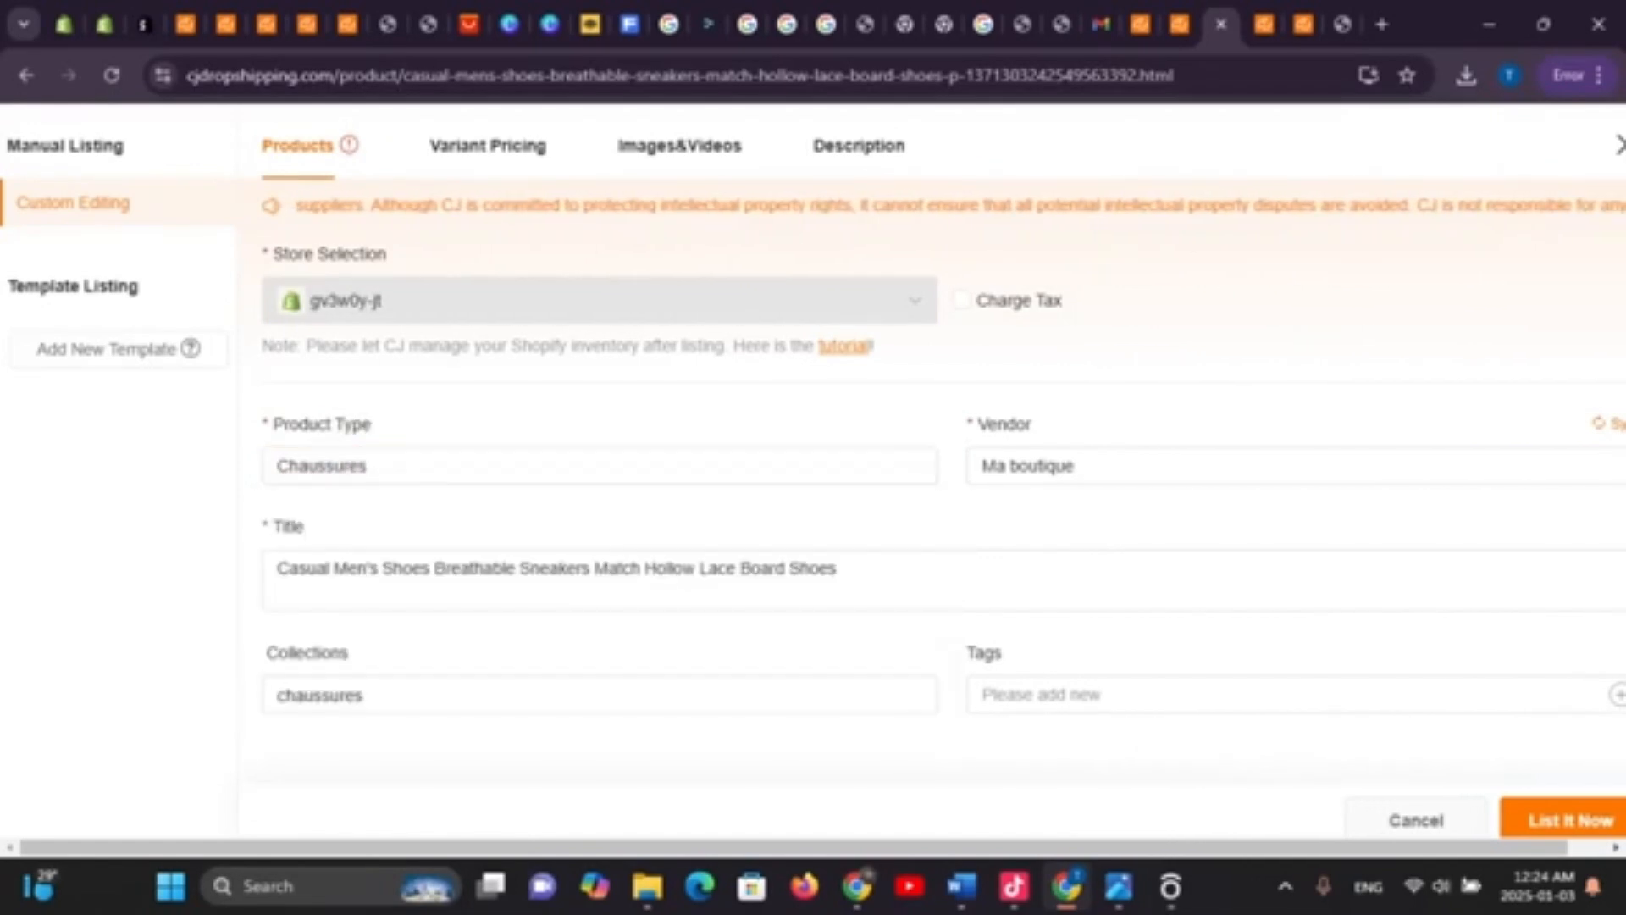
Replace Men's with Women in the product title
click(717, 570)
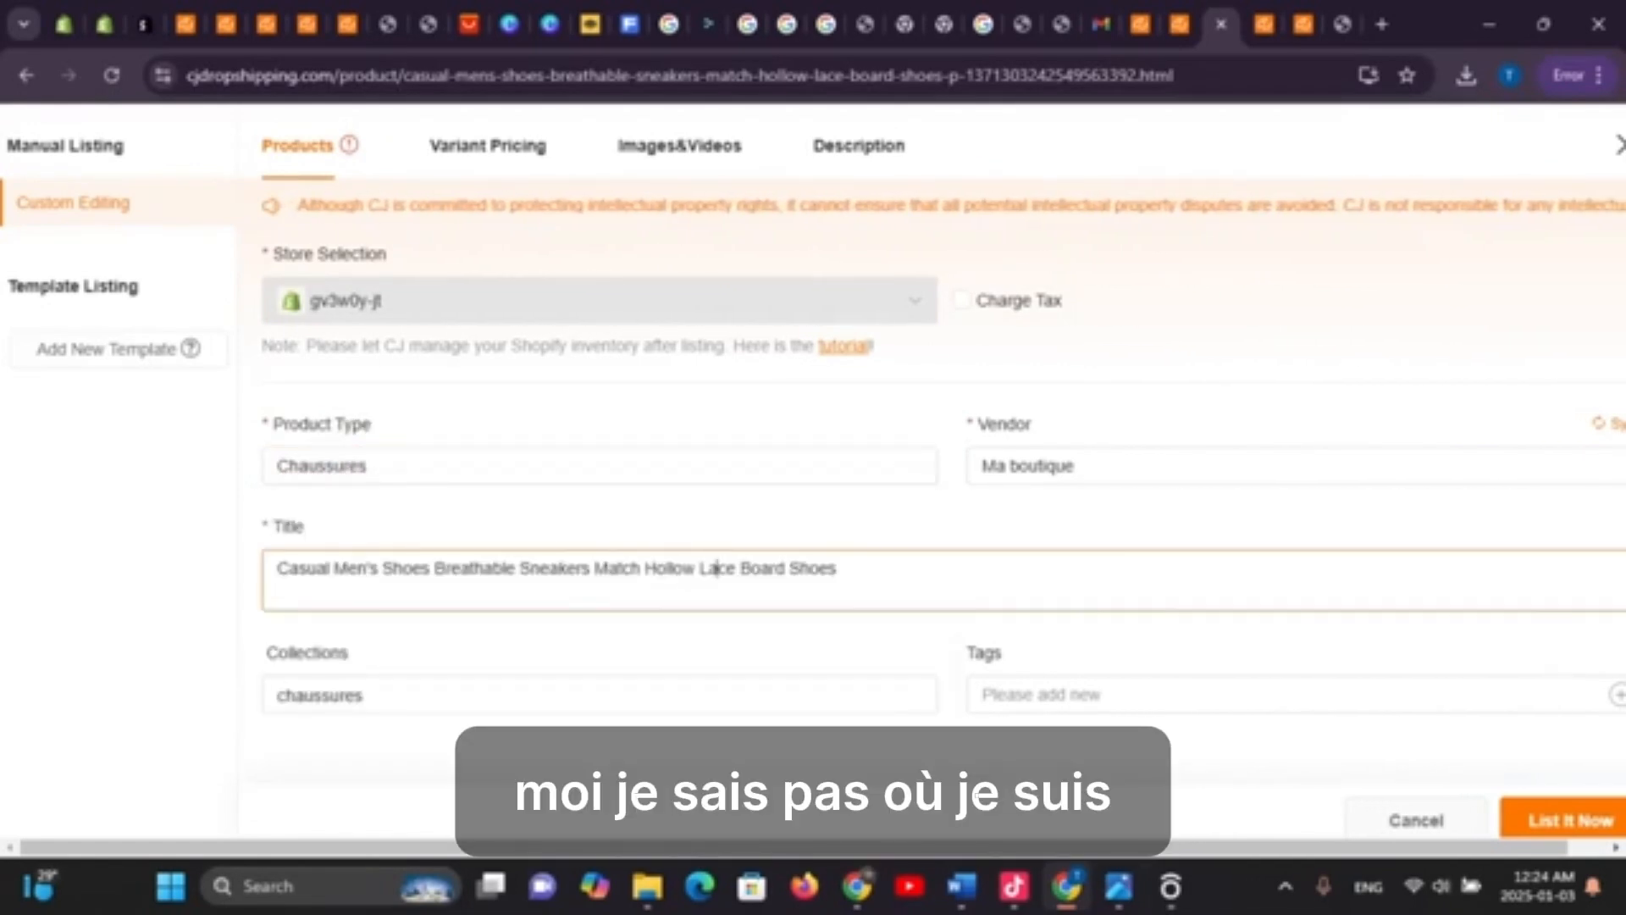
drag(379, 569, 334, 569)
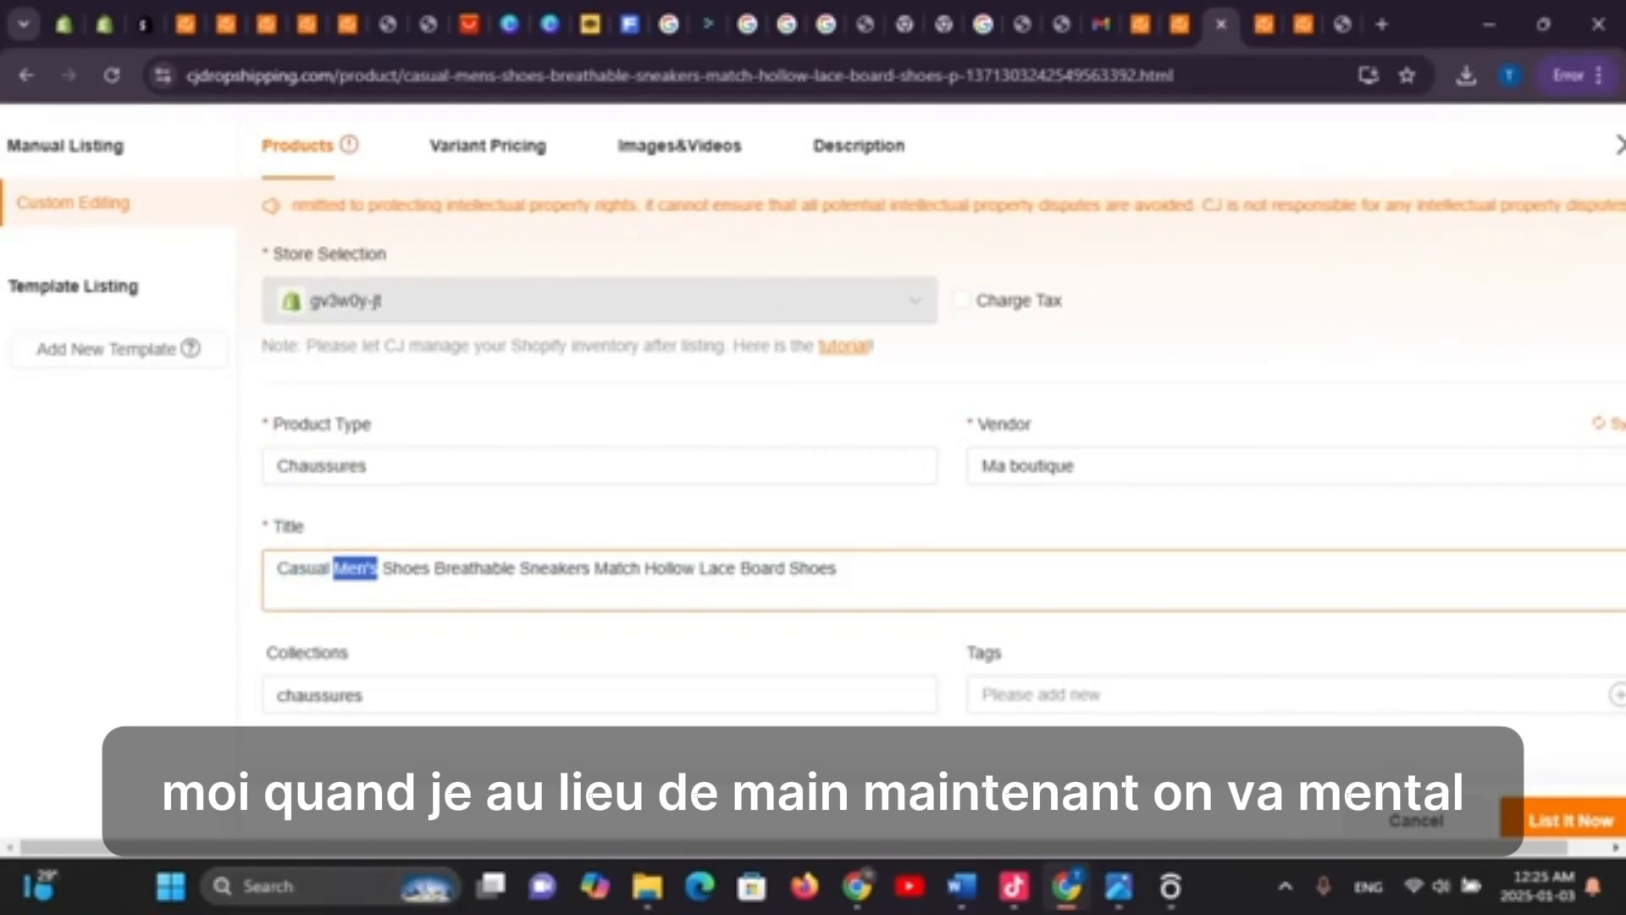
key(BackSpace)
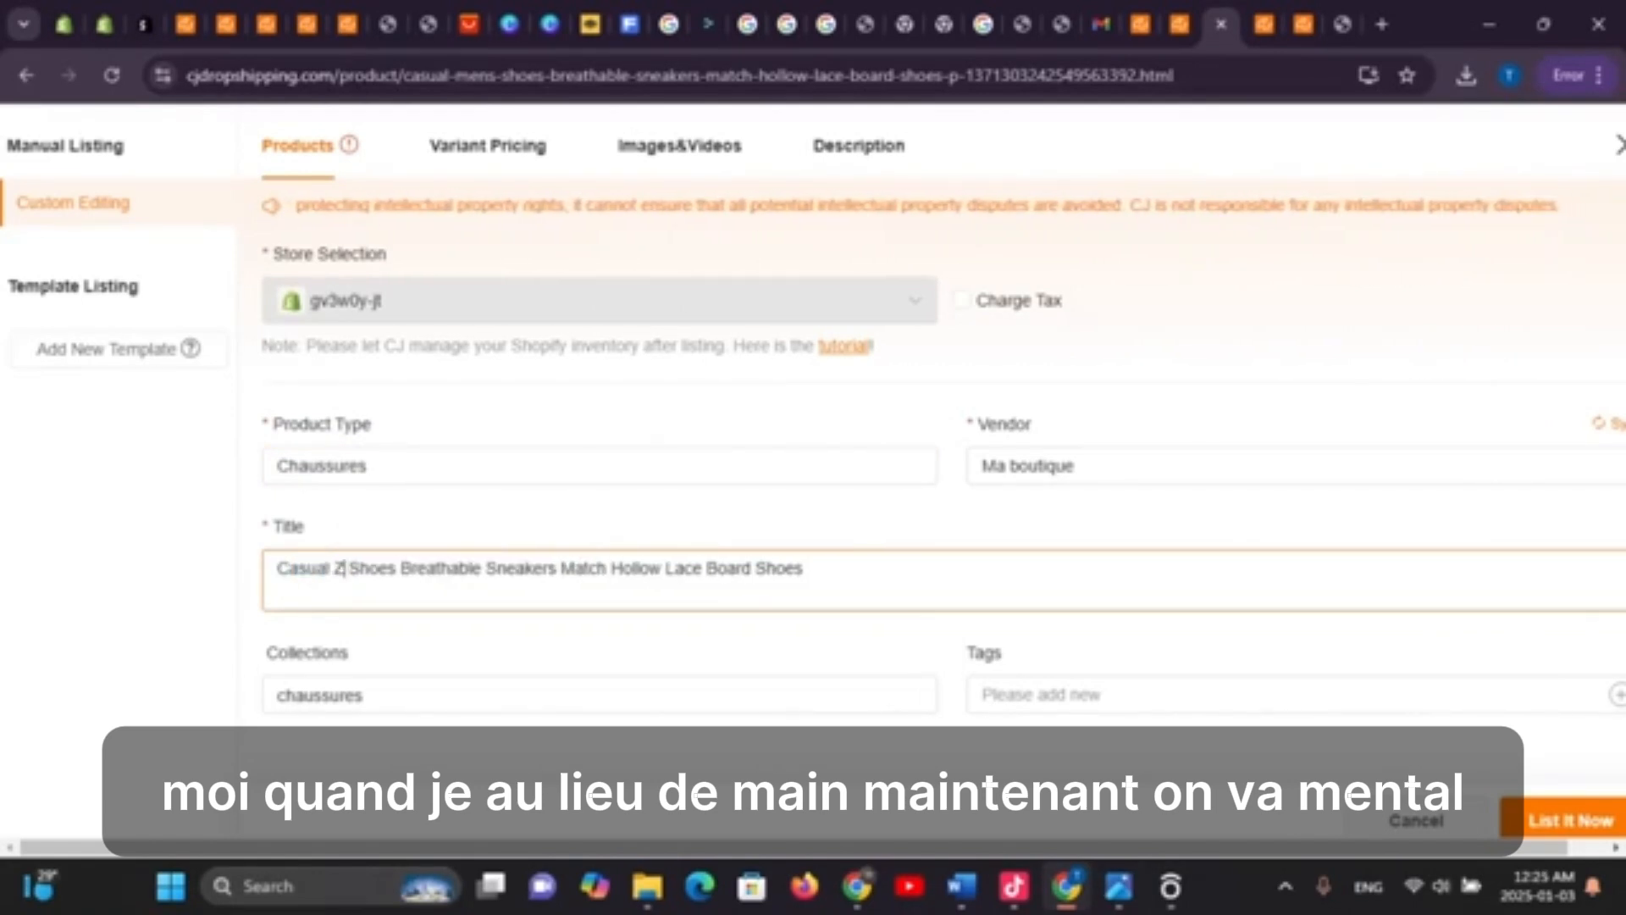
text(A)
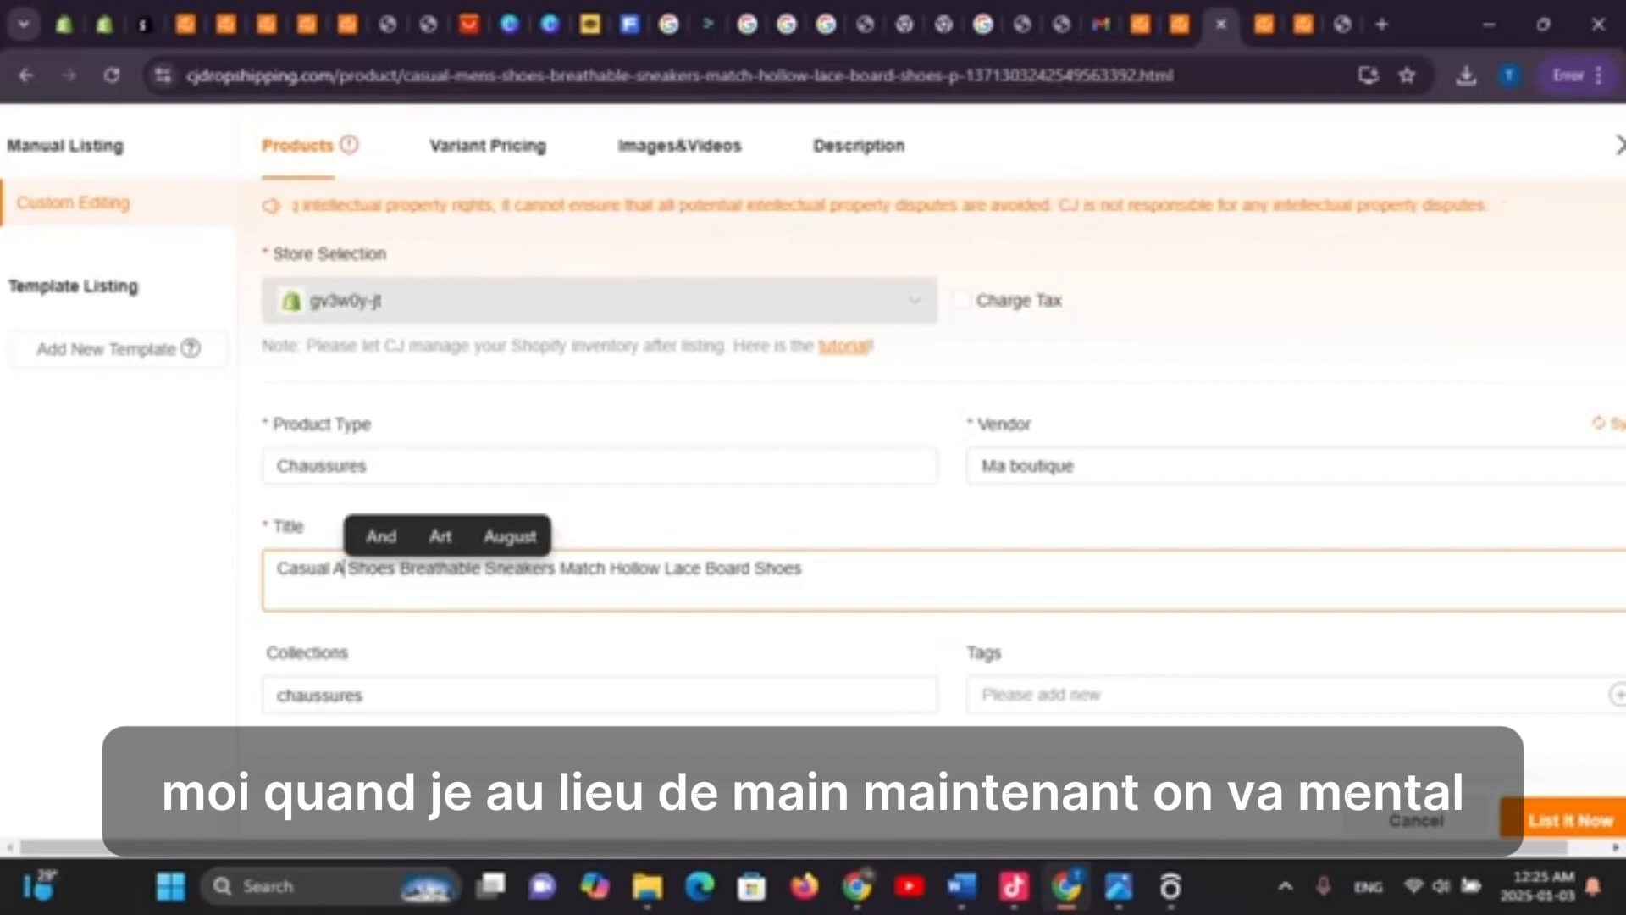
key(BackSpace)
text(W)
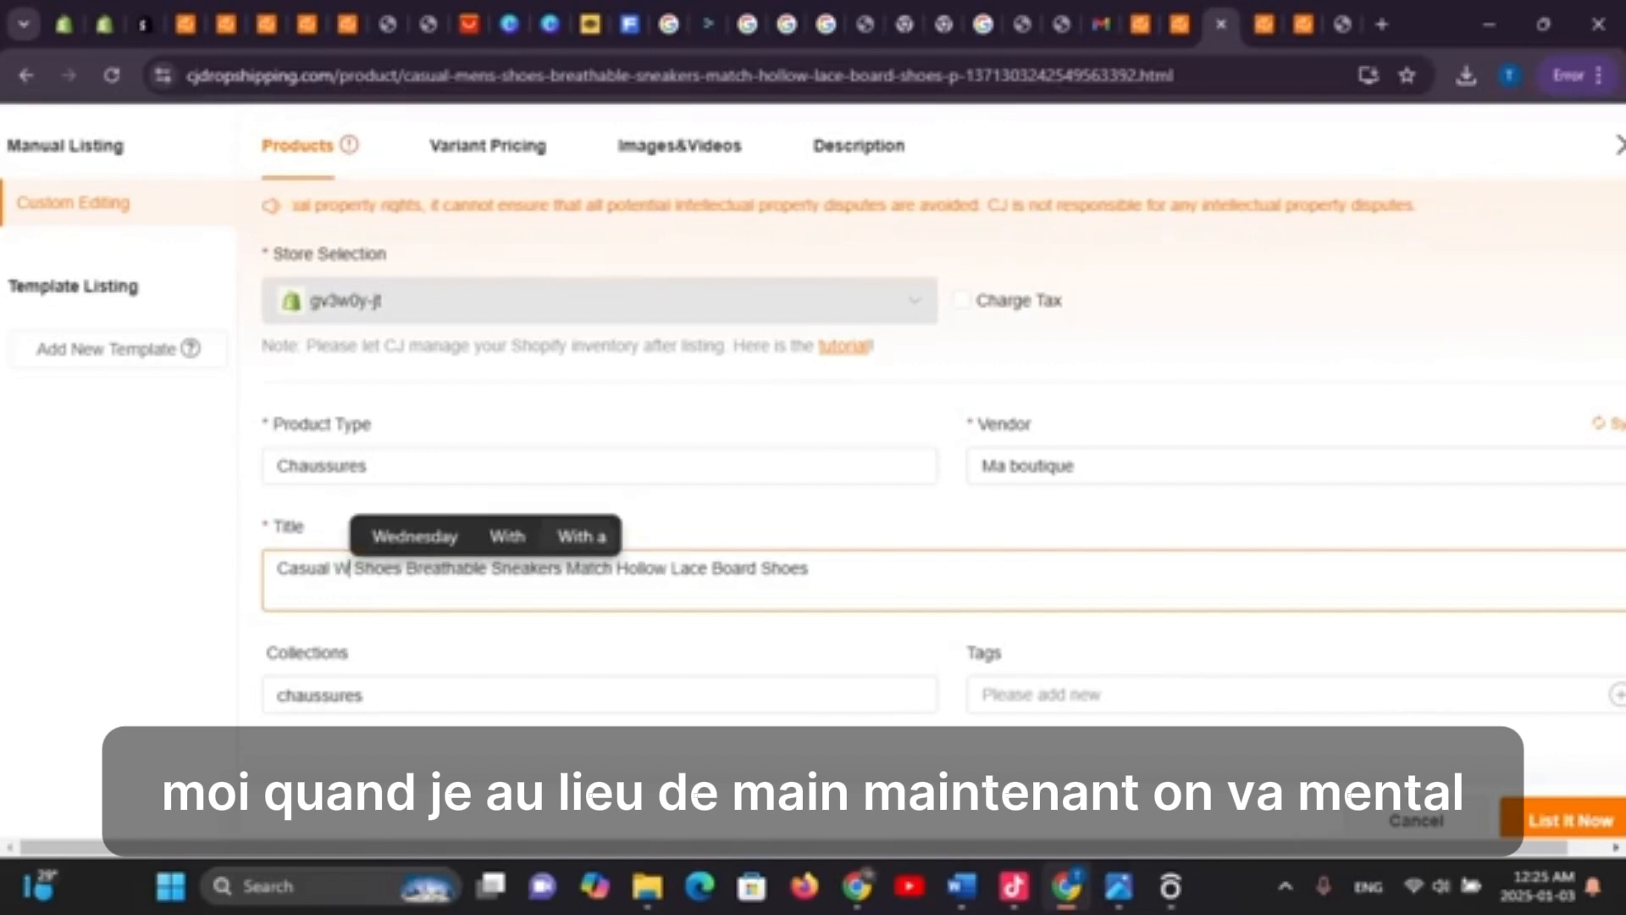
text(omen)
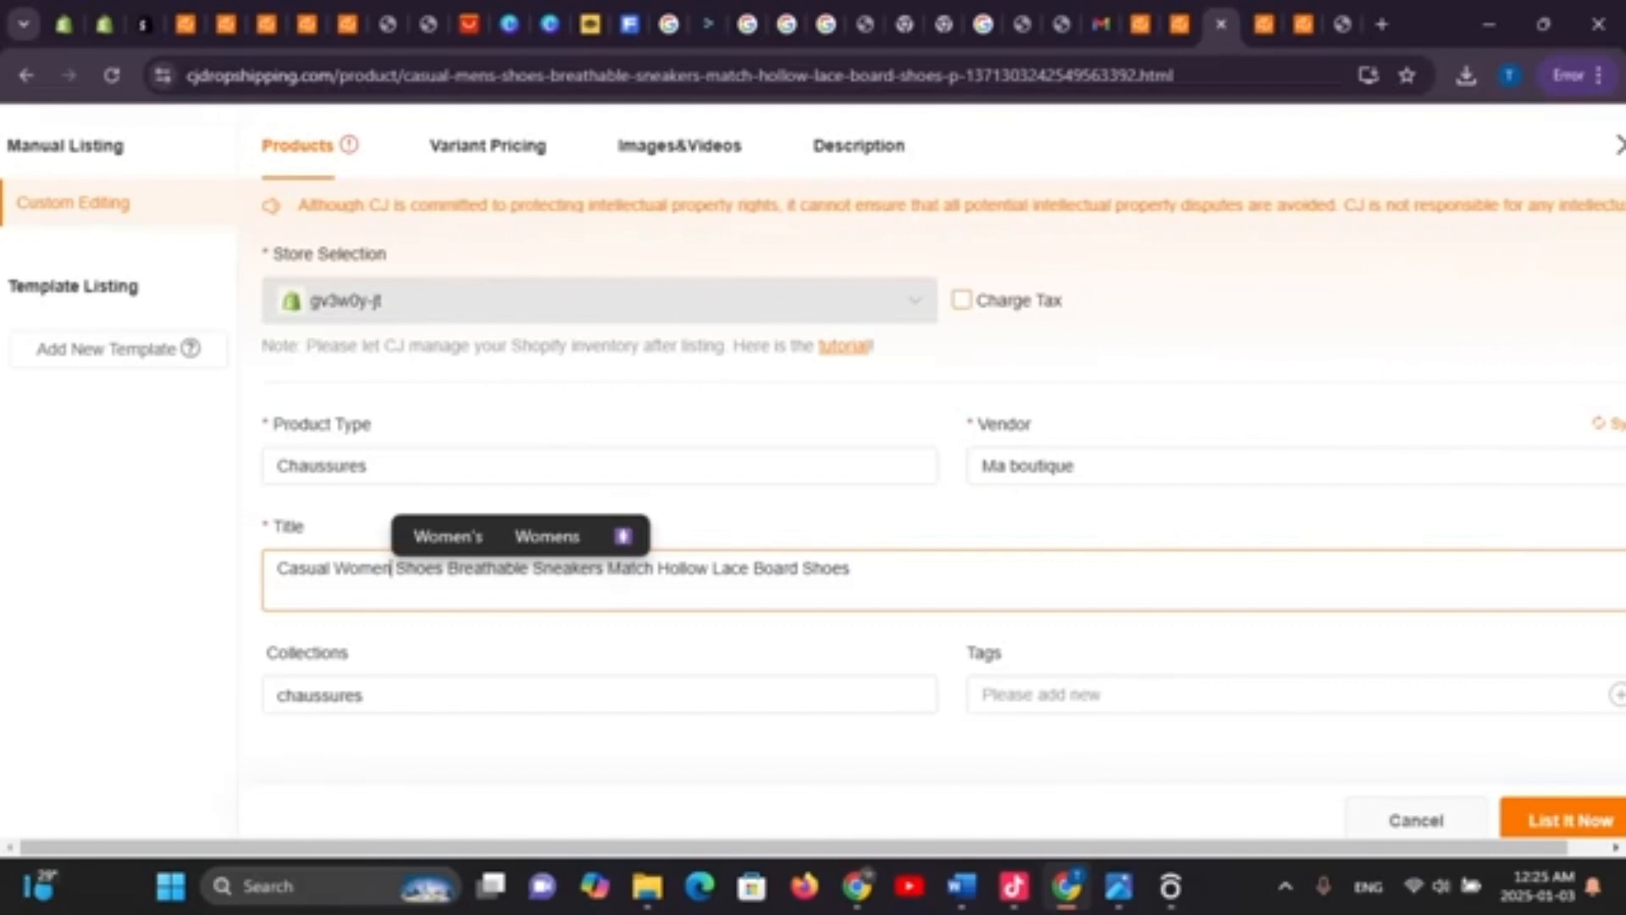
Enable Charge Tax, keep Ma boutique as vendor, and attempt List It Now
click(961, 300)
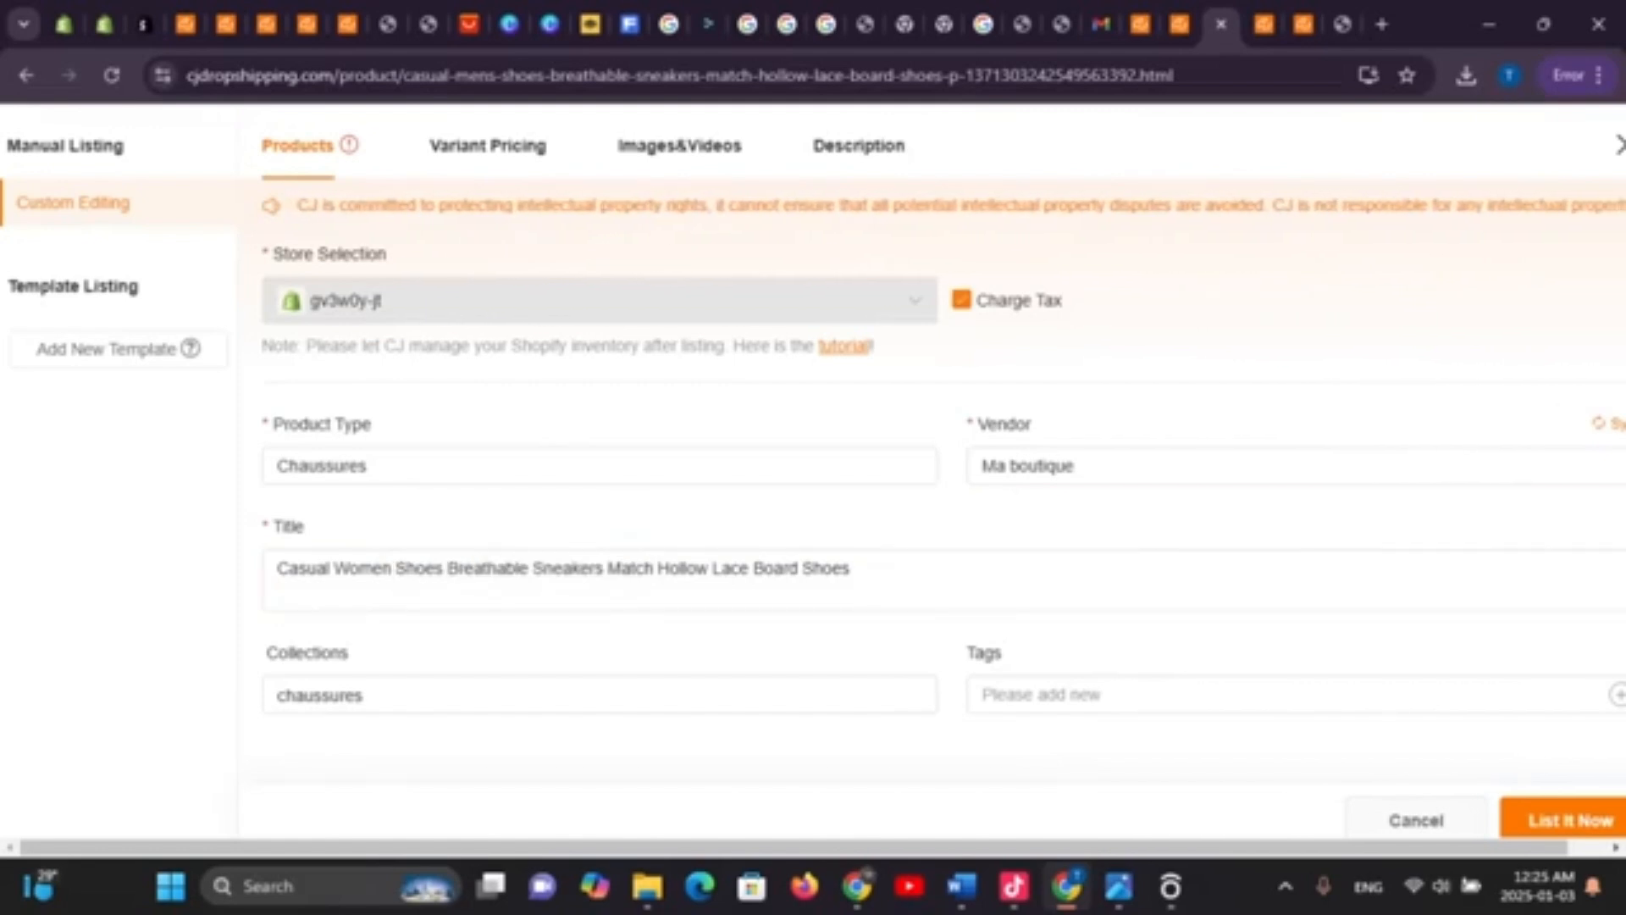
click(961, 300)
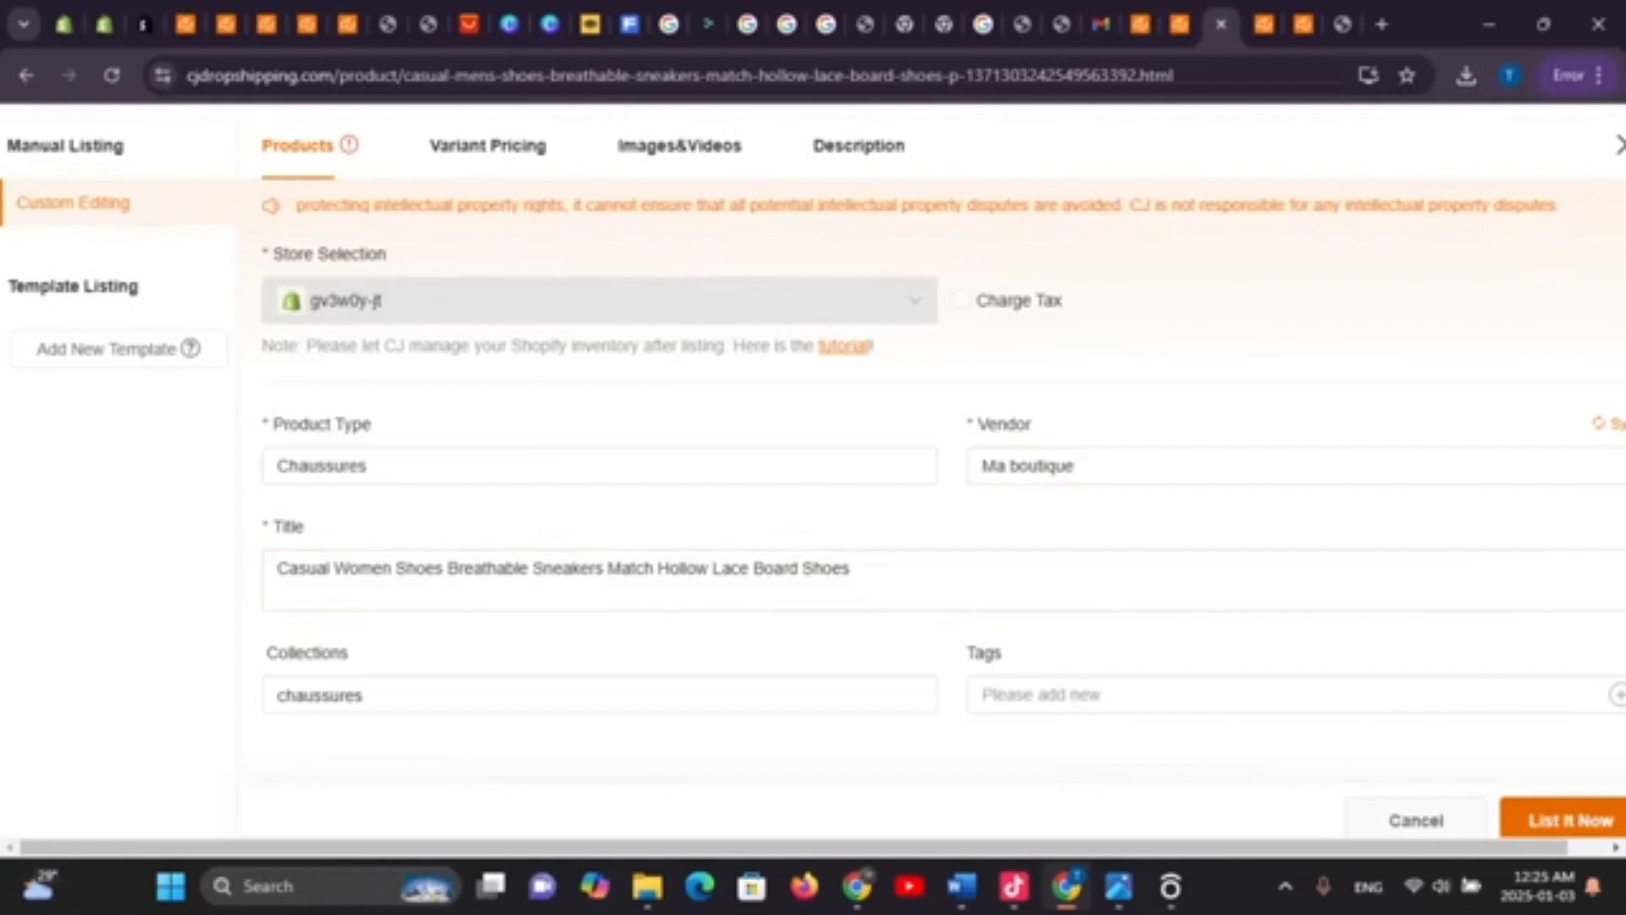
click(1568, 820)
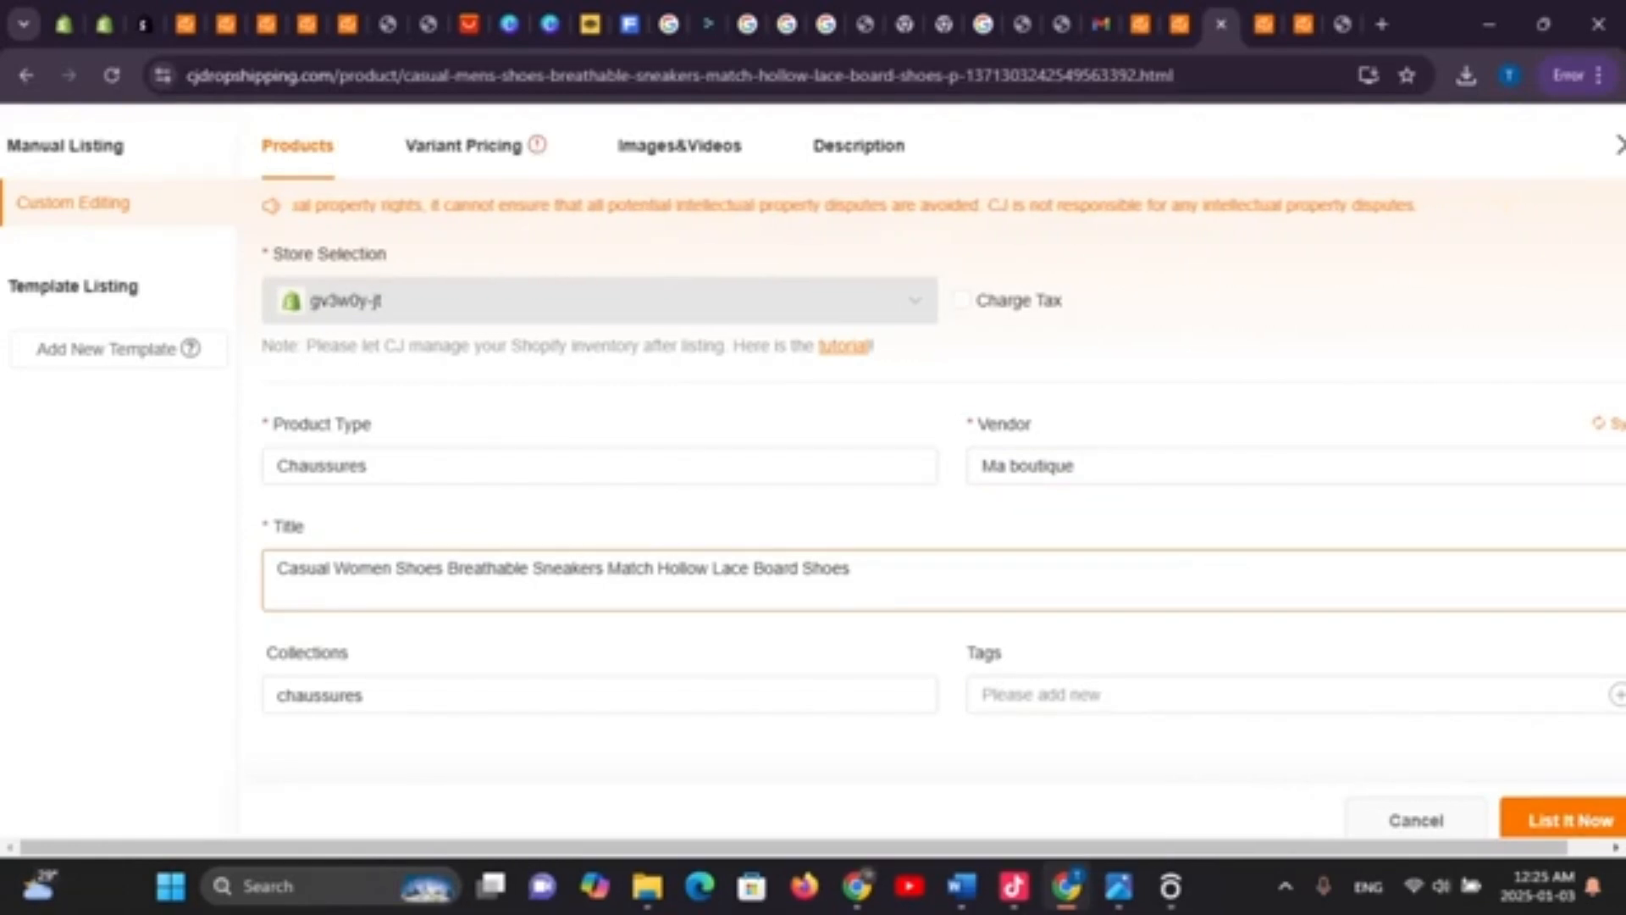
click(1566, 820)
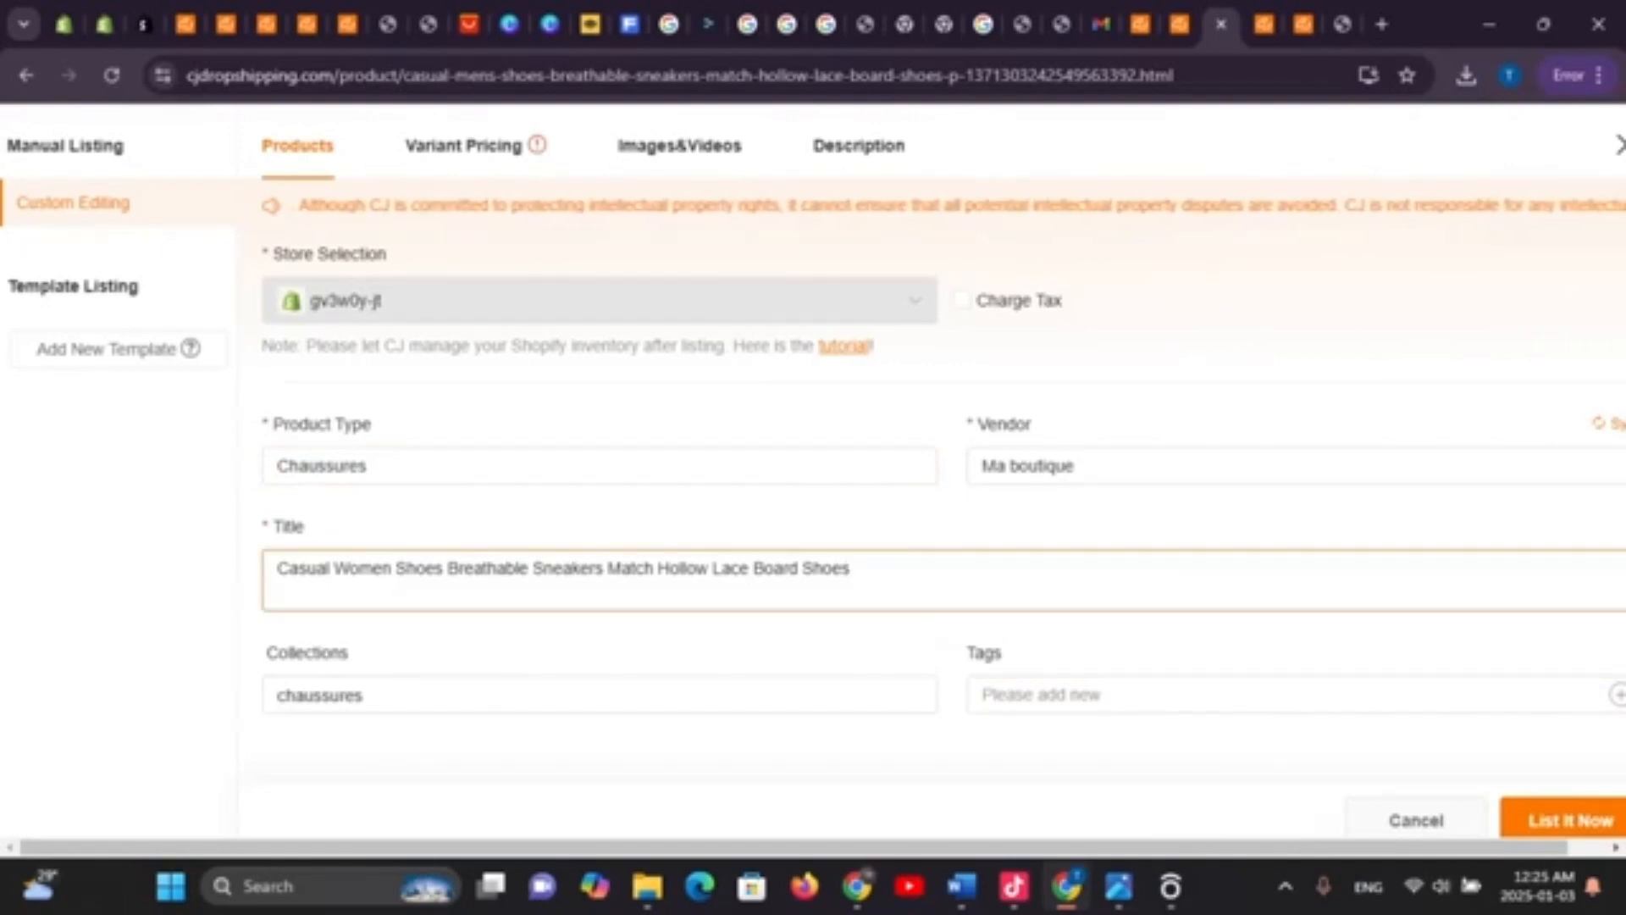
click(1271, 466)
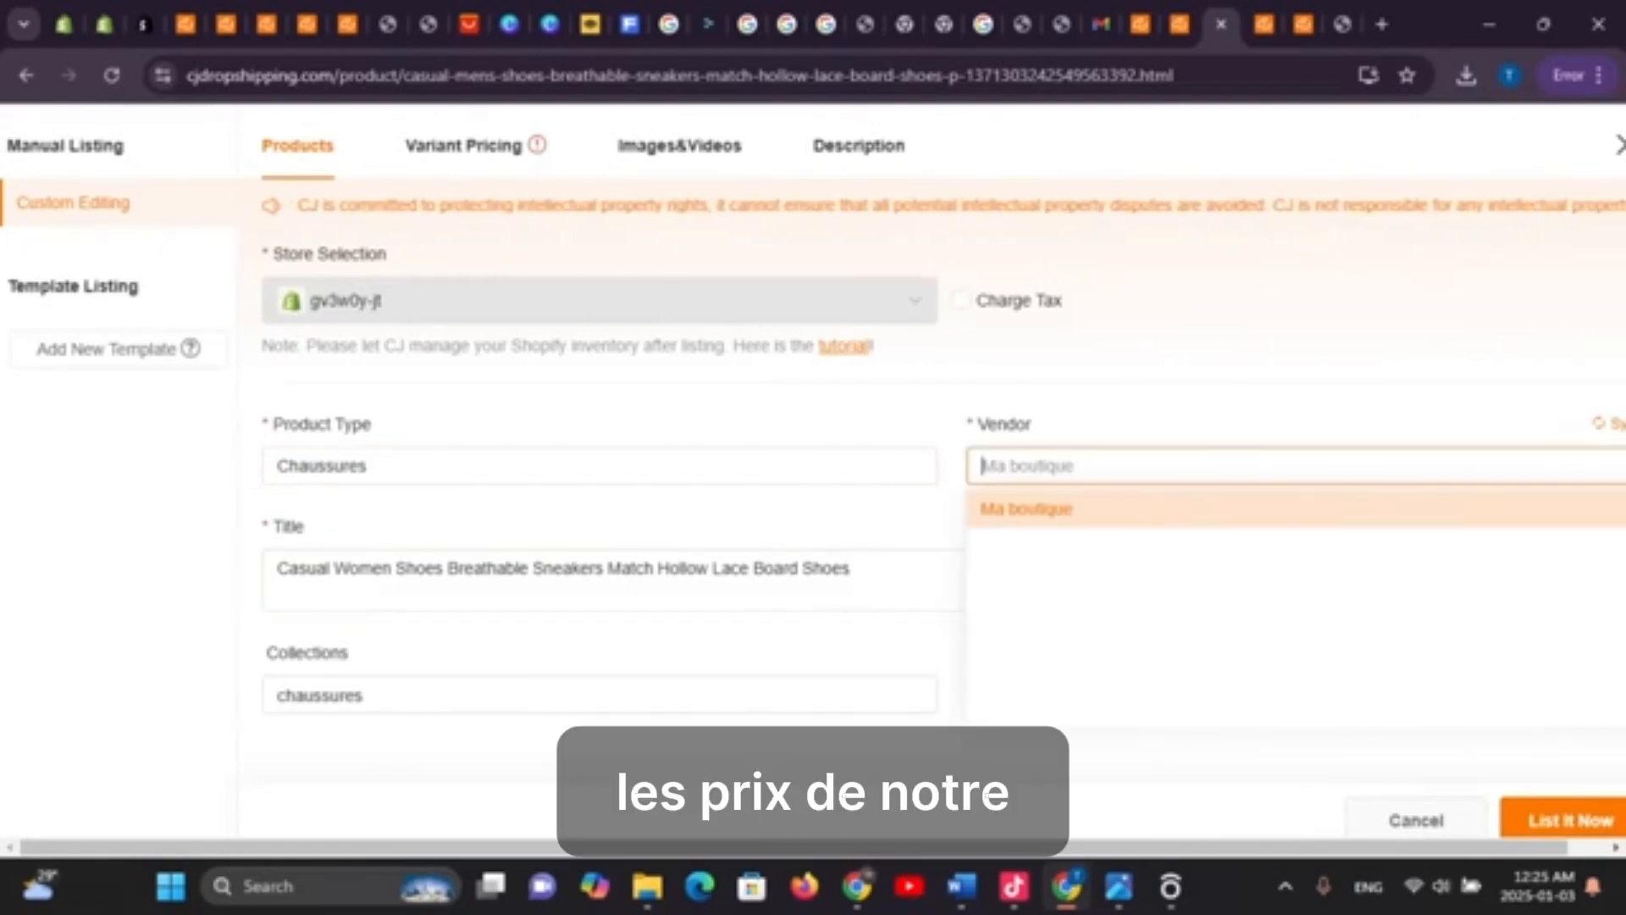
click(962, 300)
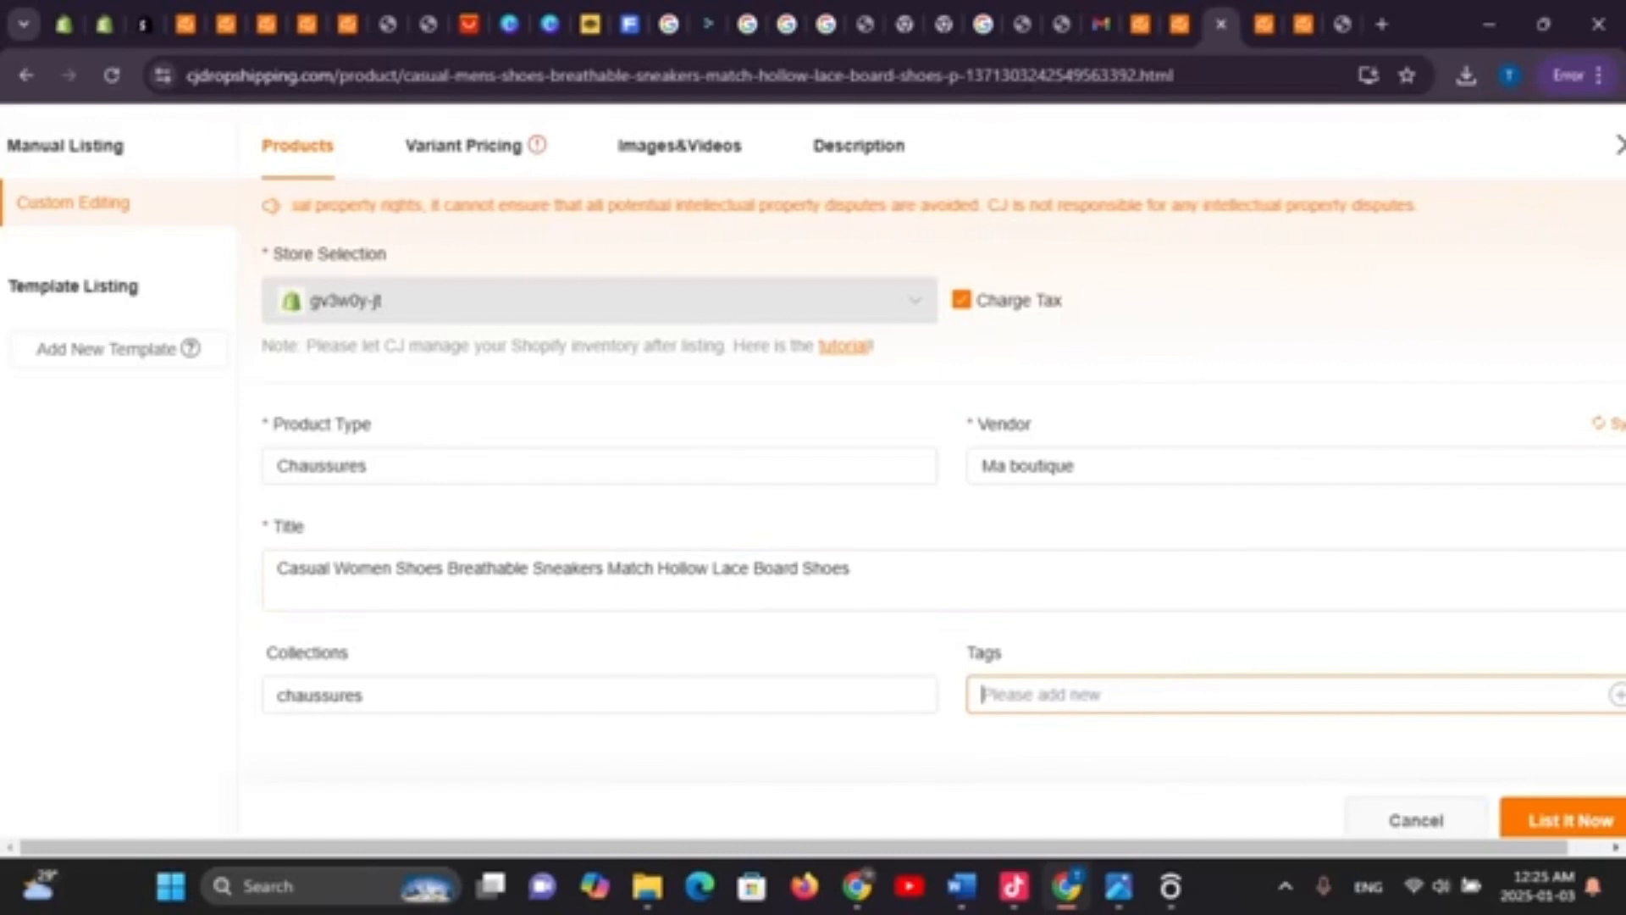
click(1569, 820)
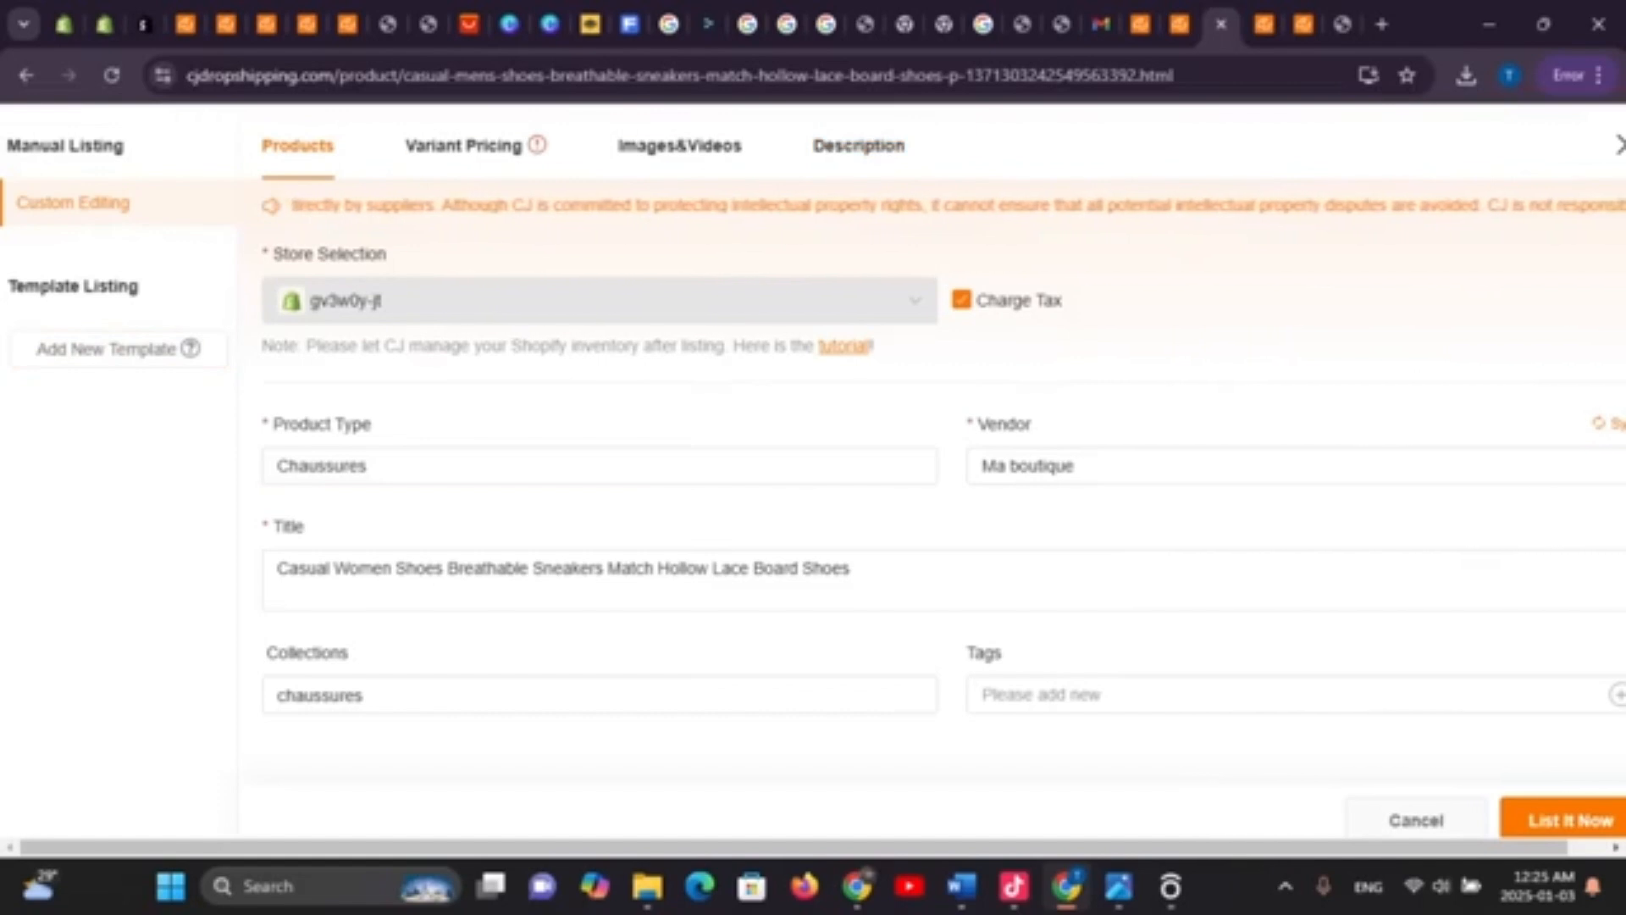
In variant pricing, set the Black size 39 price to 15000 XOF
click(463, 145)
scroll(666, 456, down, 5)
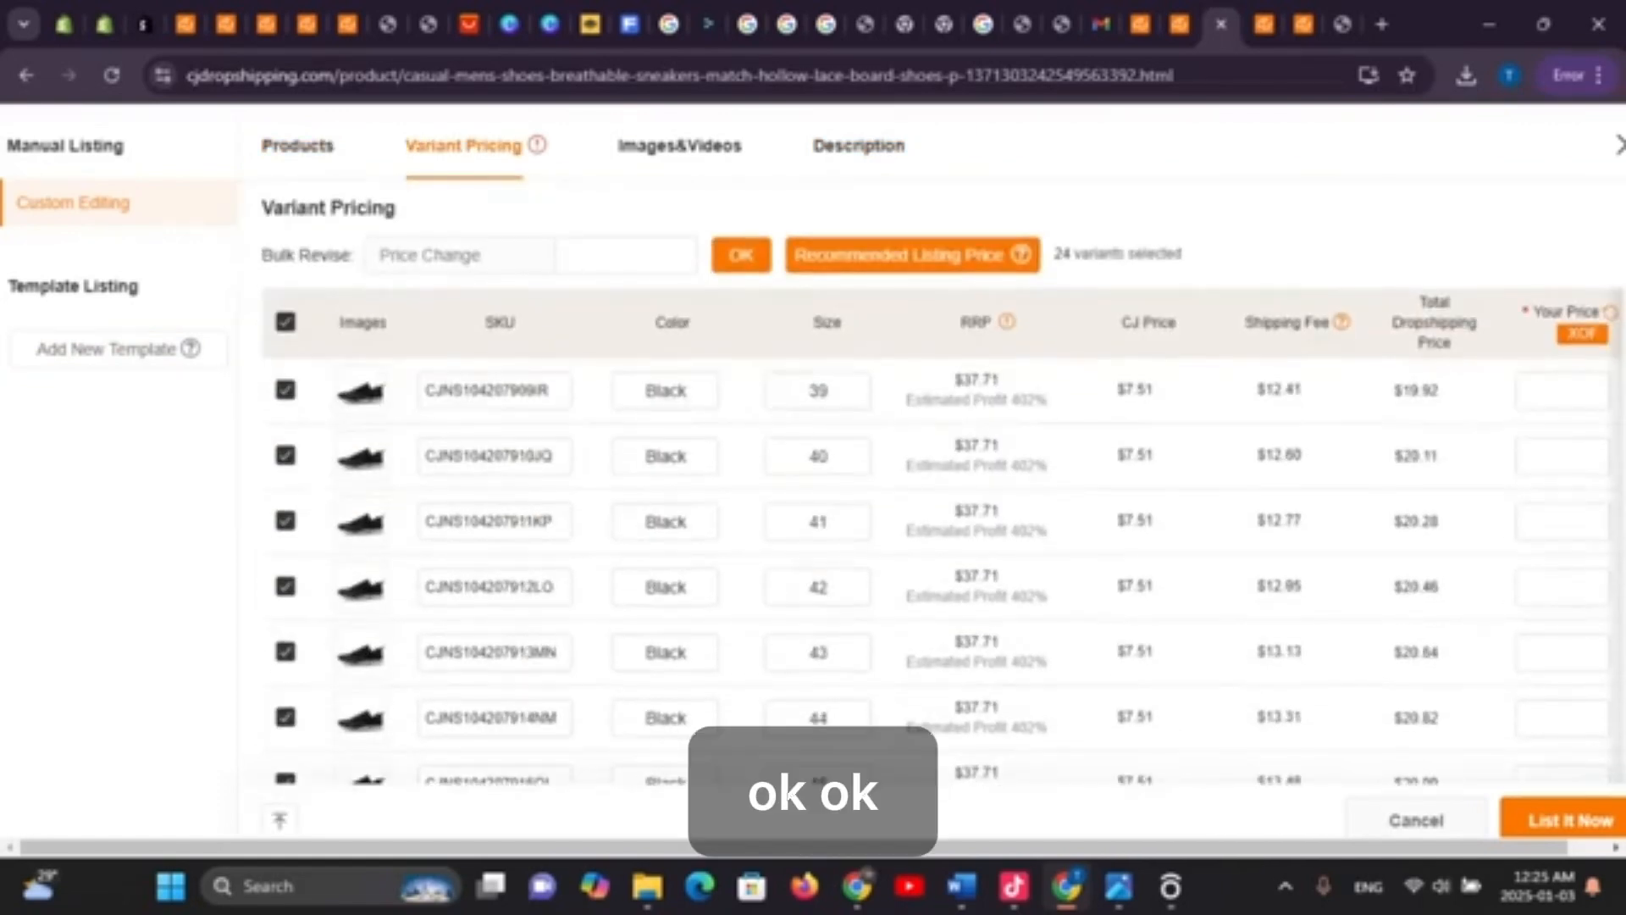
scroll(666, 456, up, 3)
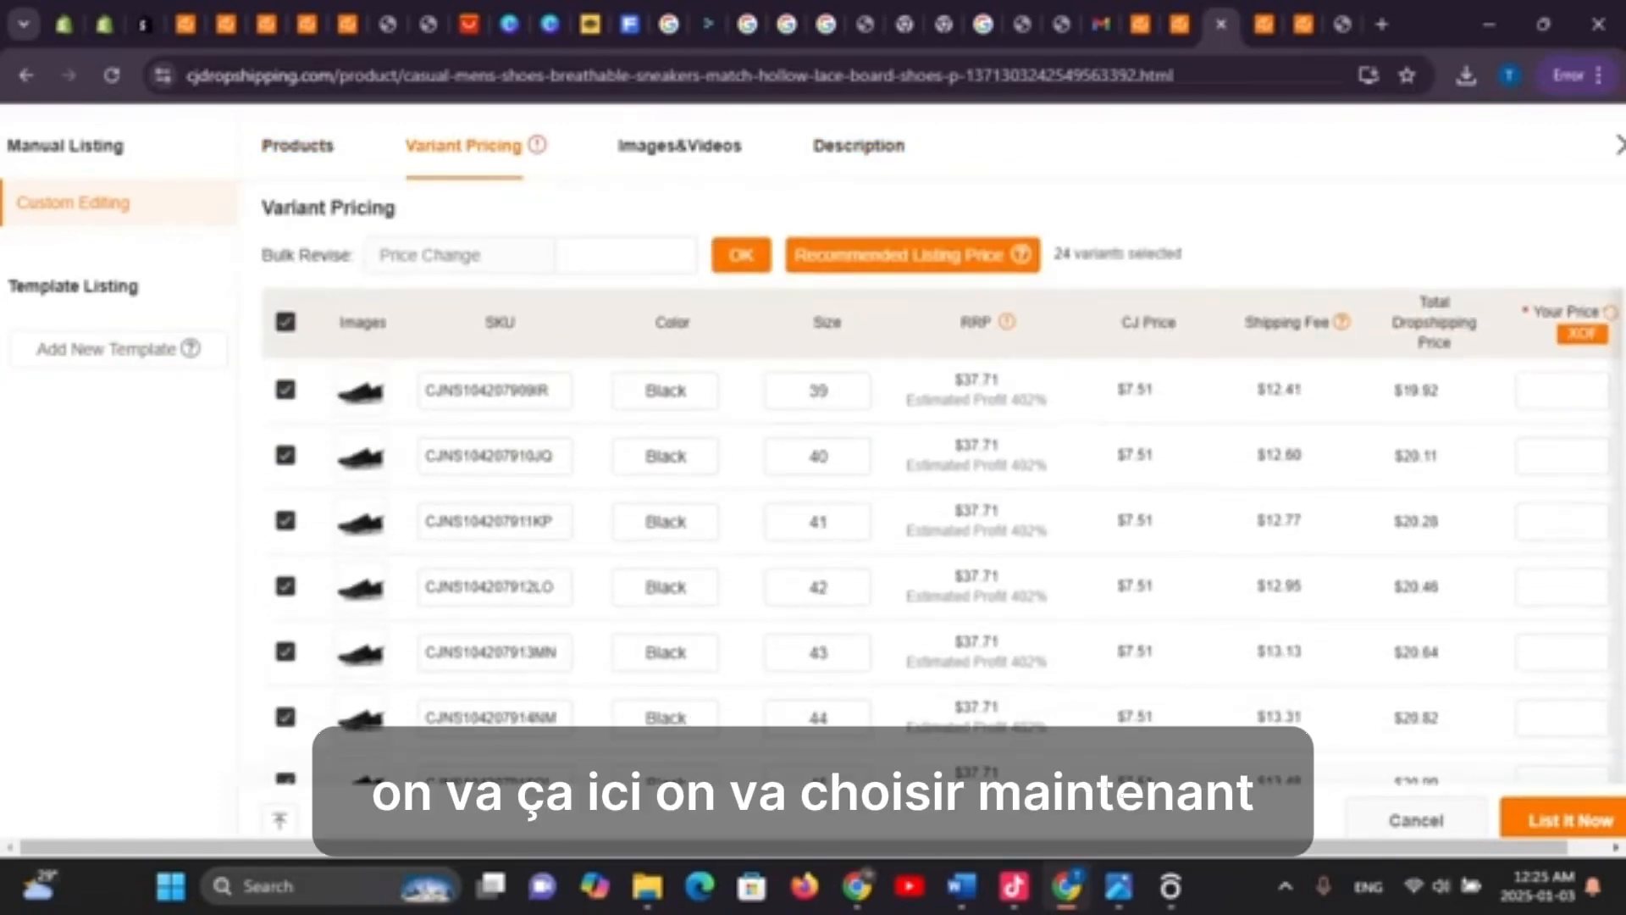
scroll(666, 456, up, 2)
scroll(666, 455, down, 3)
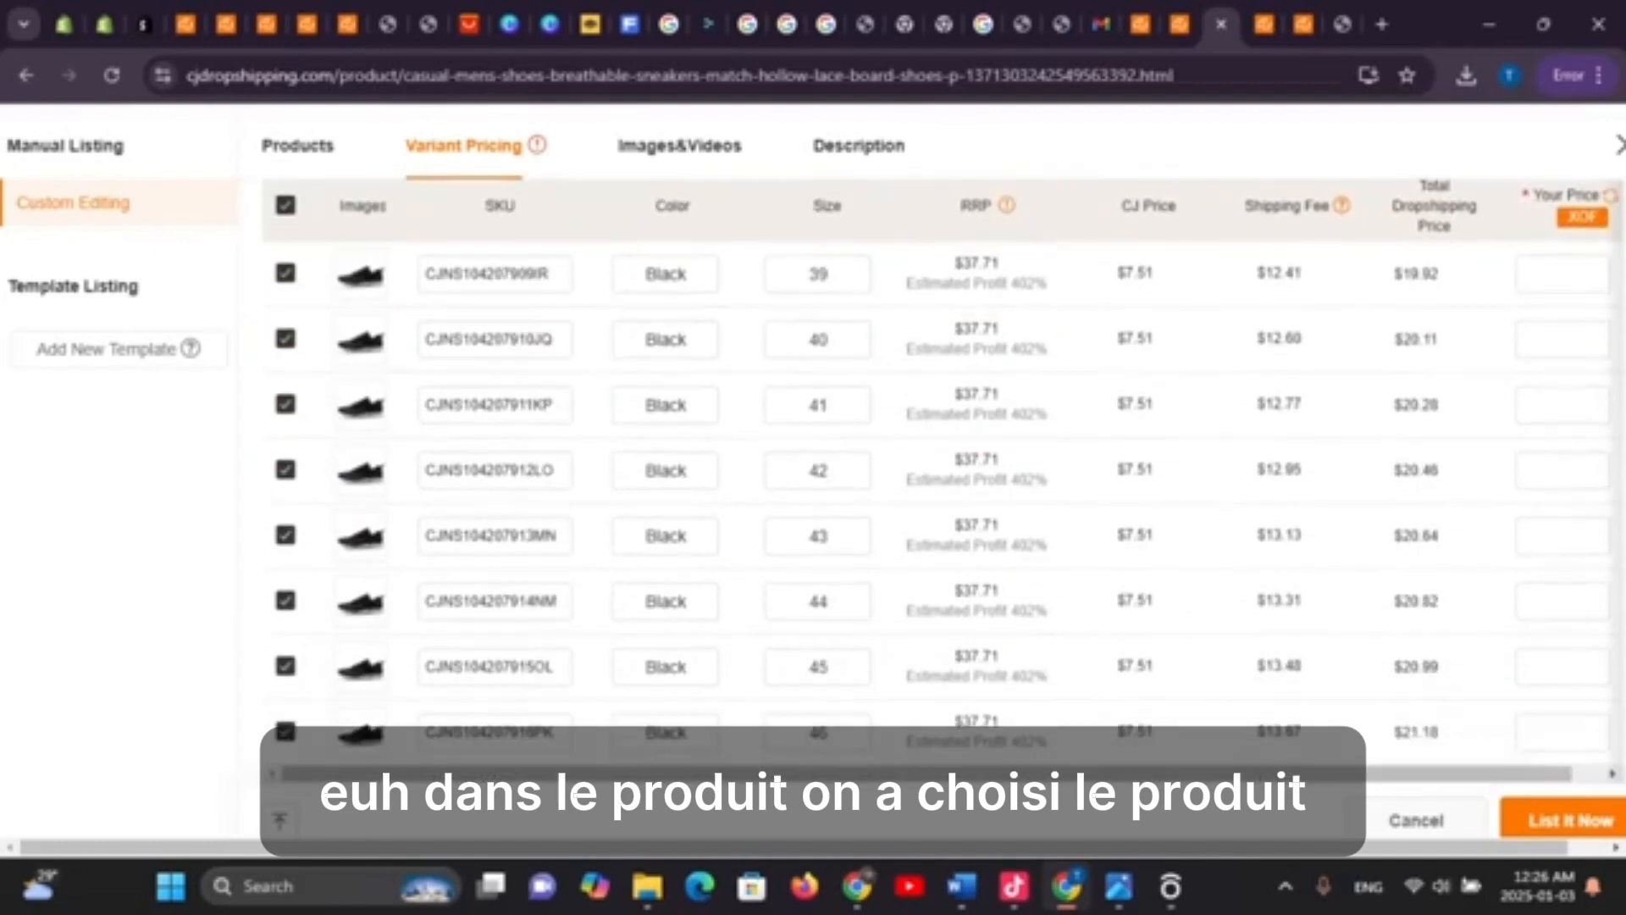
scroll(818, 455, up, 3)
scroll(819, 456, down, 3)
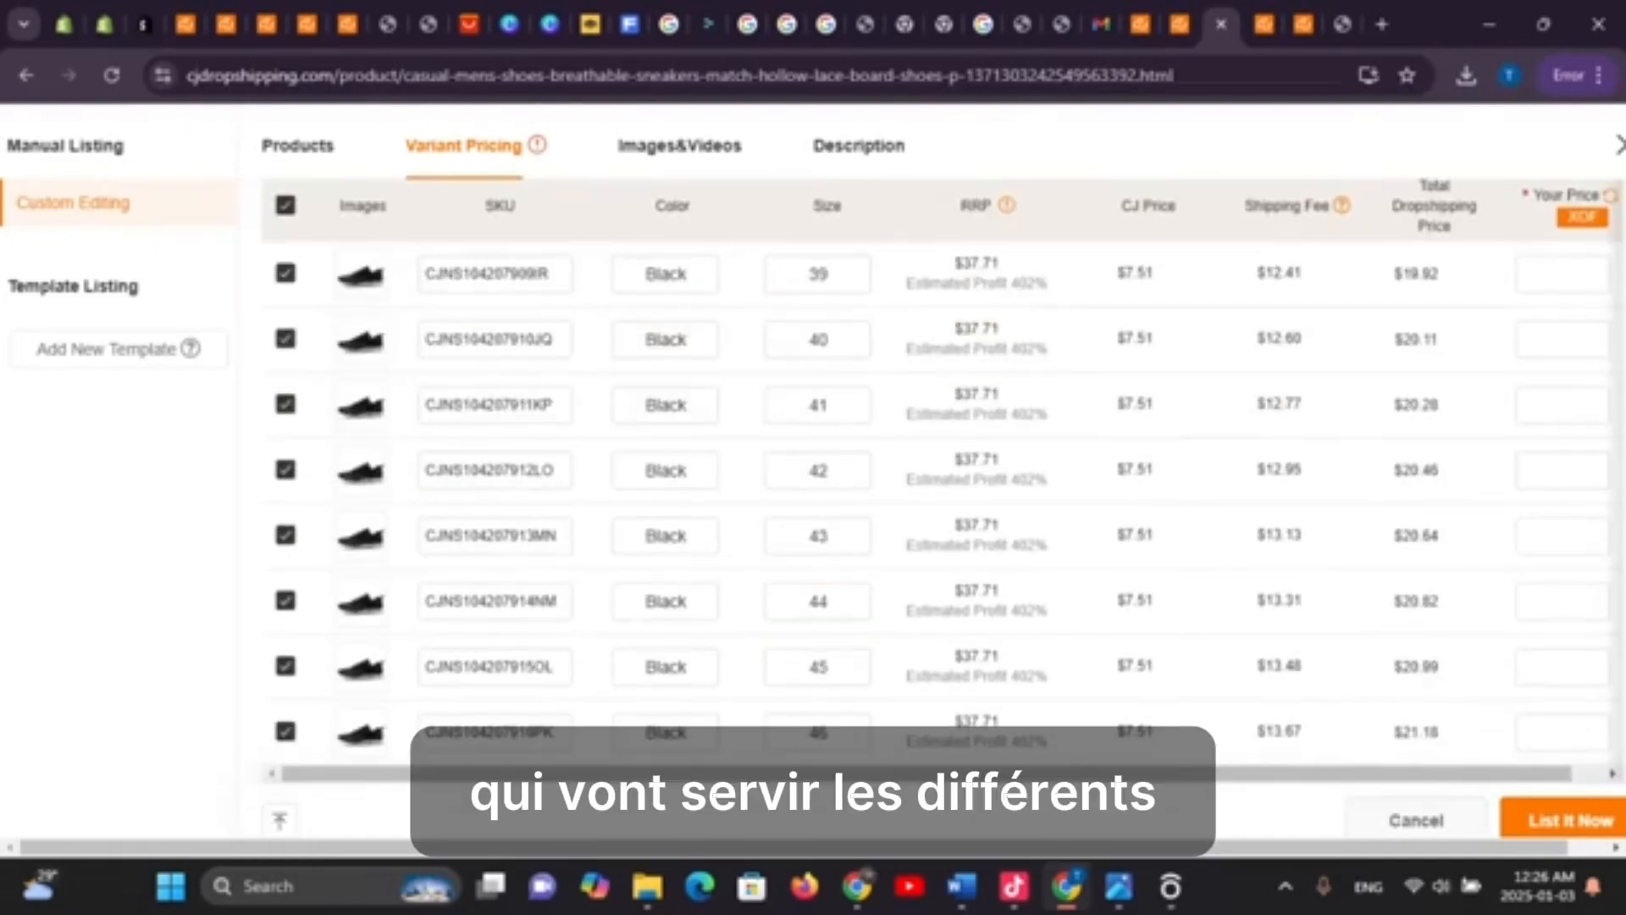
click(1563, 274)
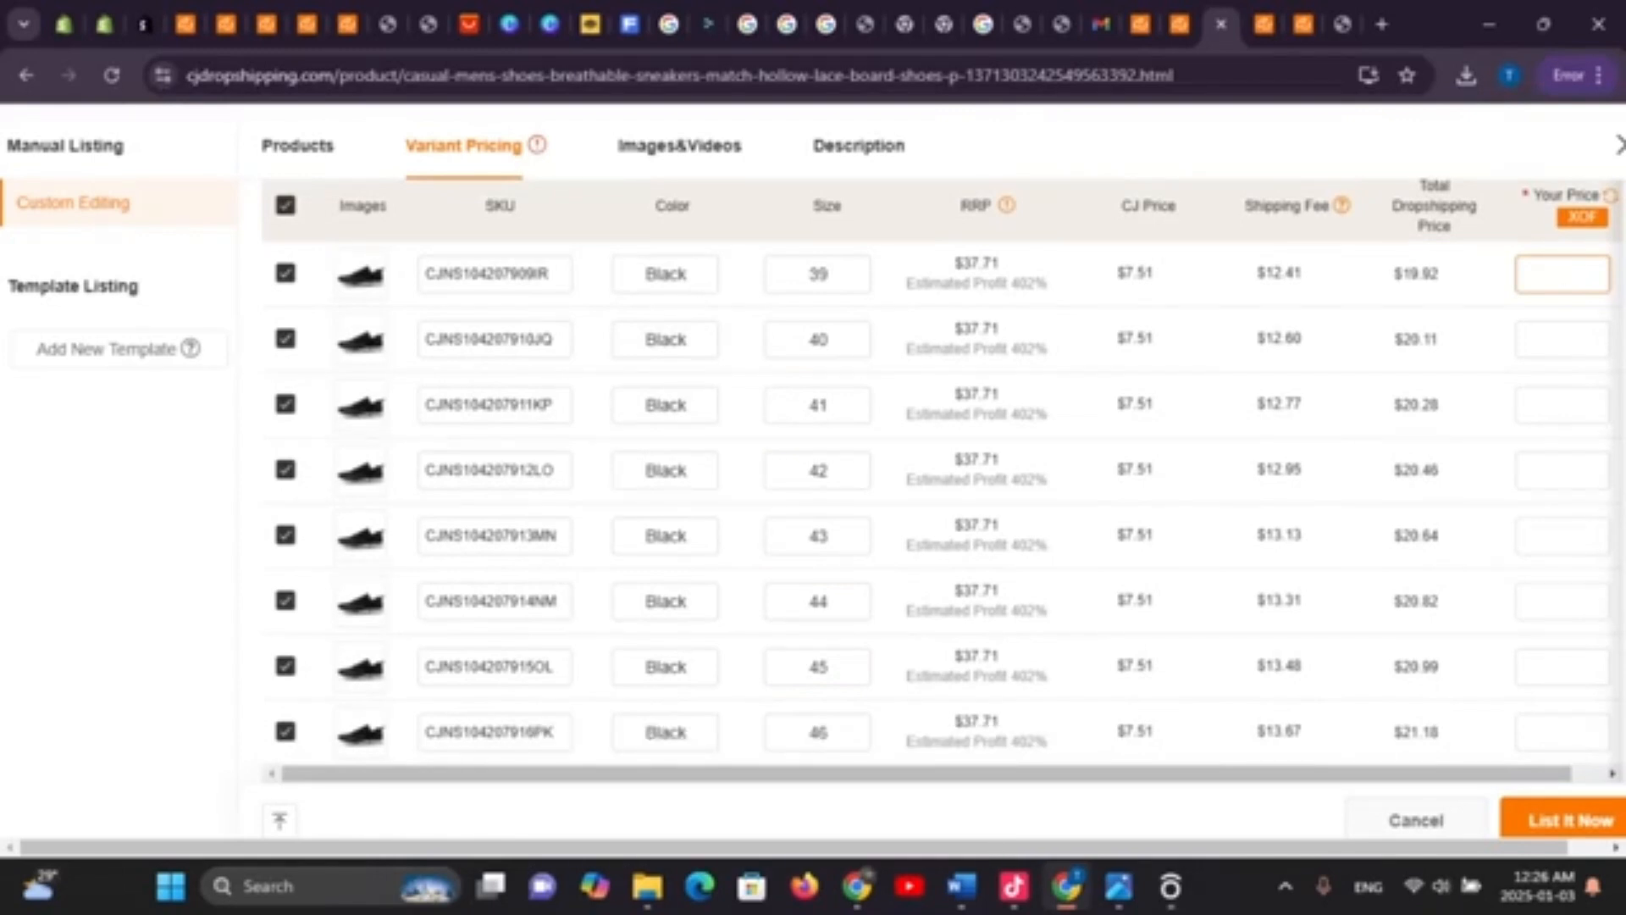
text(15)
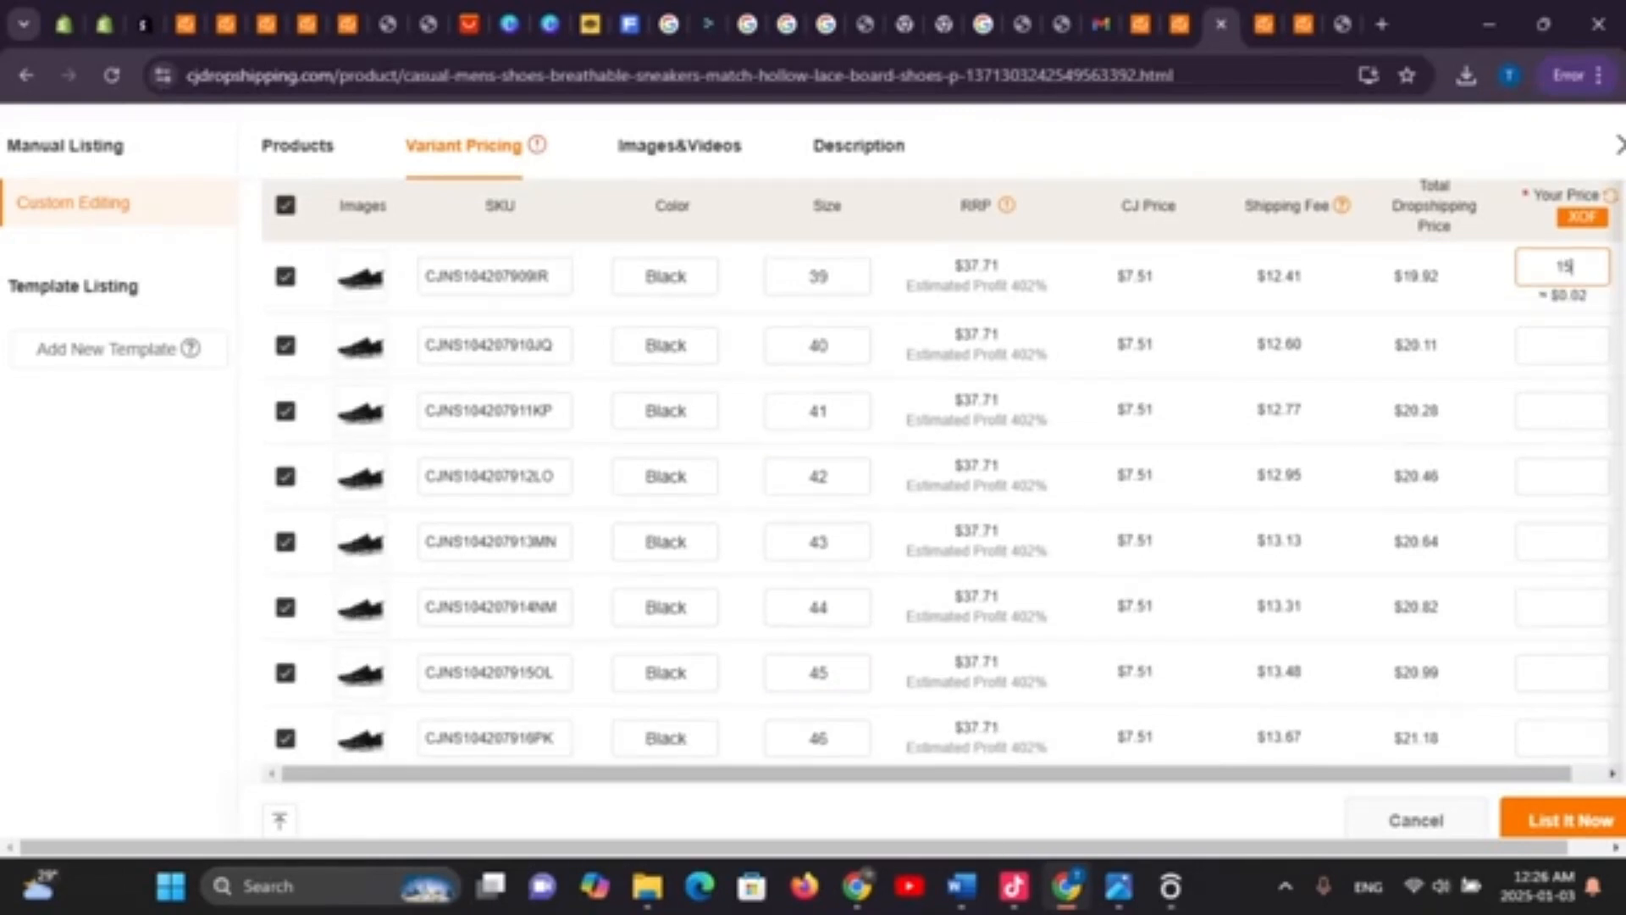
text(000)
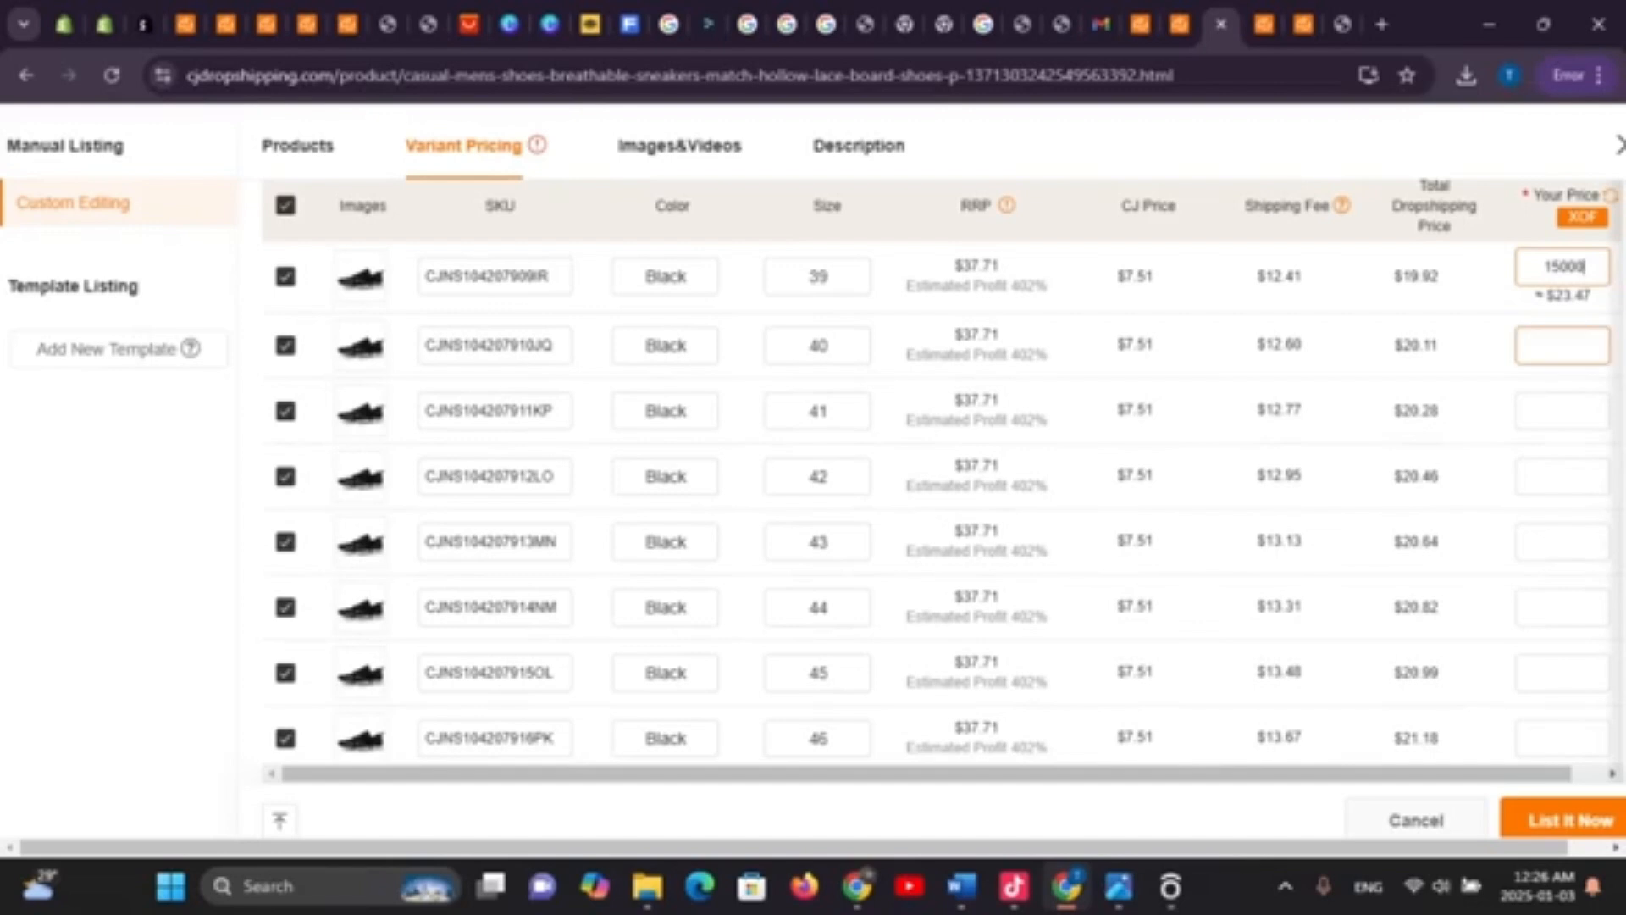
Copy 15000 into the Your Price fields for Black sizes 40 and 41
click(1562, 345)
drag(1586, 266, 1568, 266)
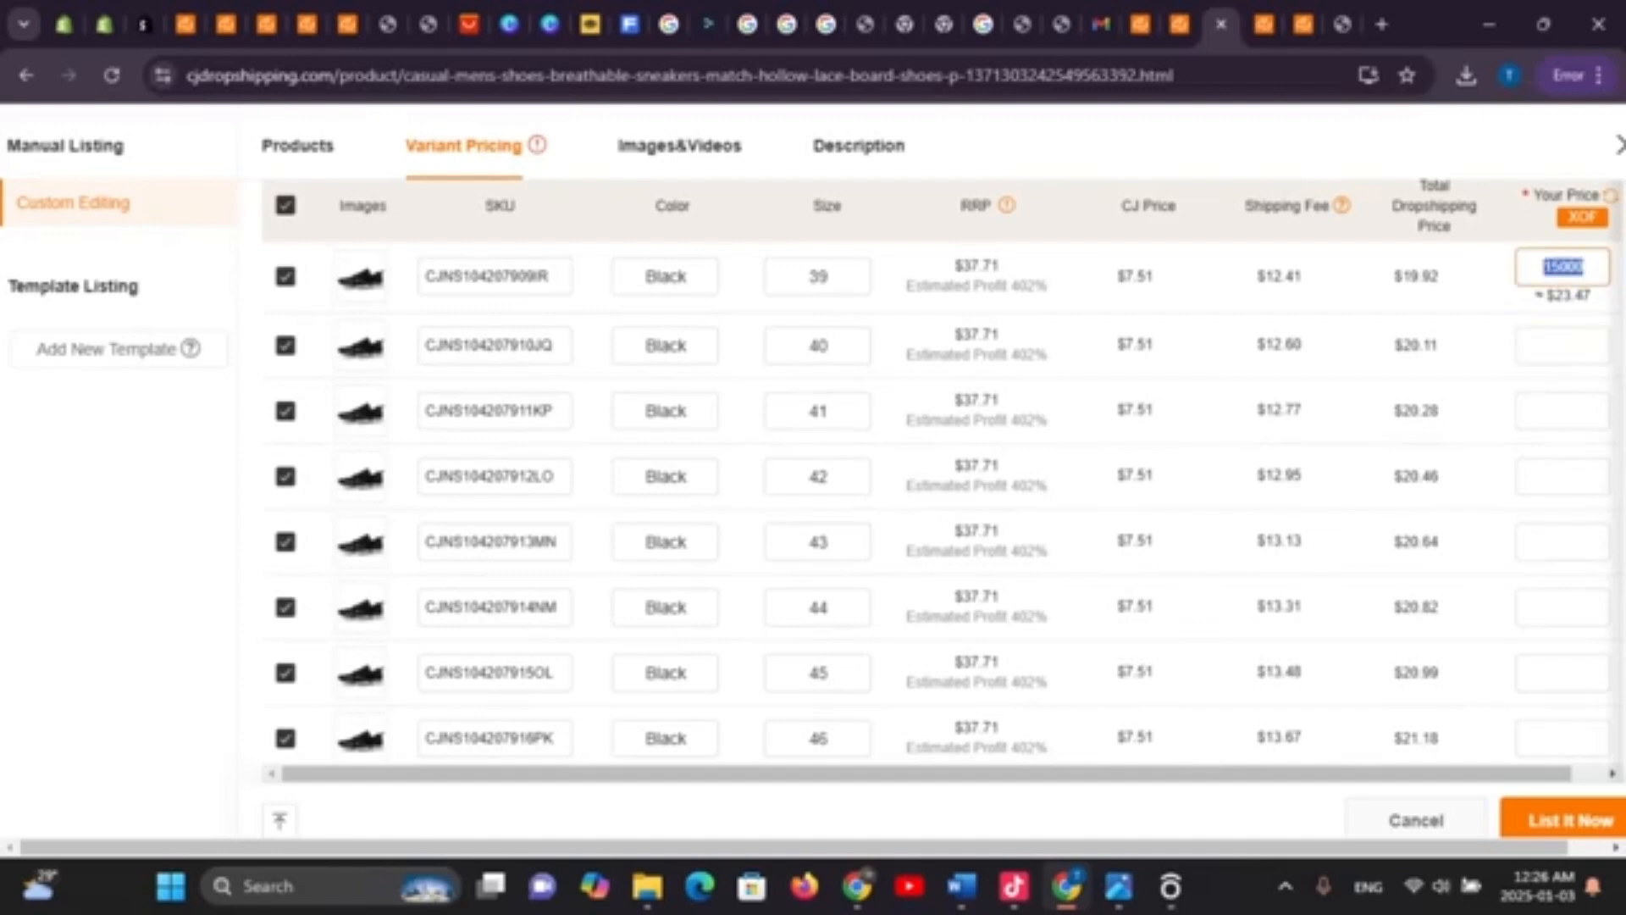
click(1563, 346)
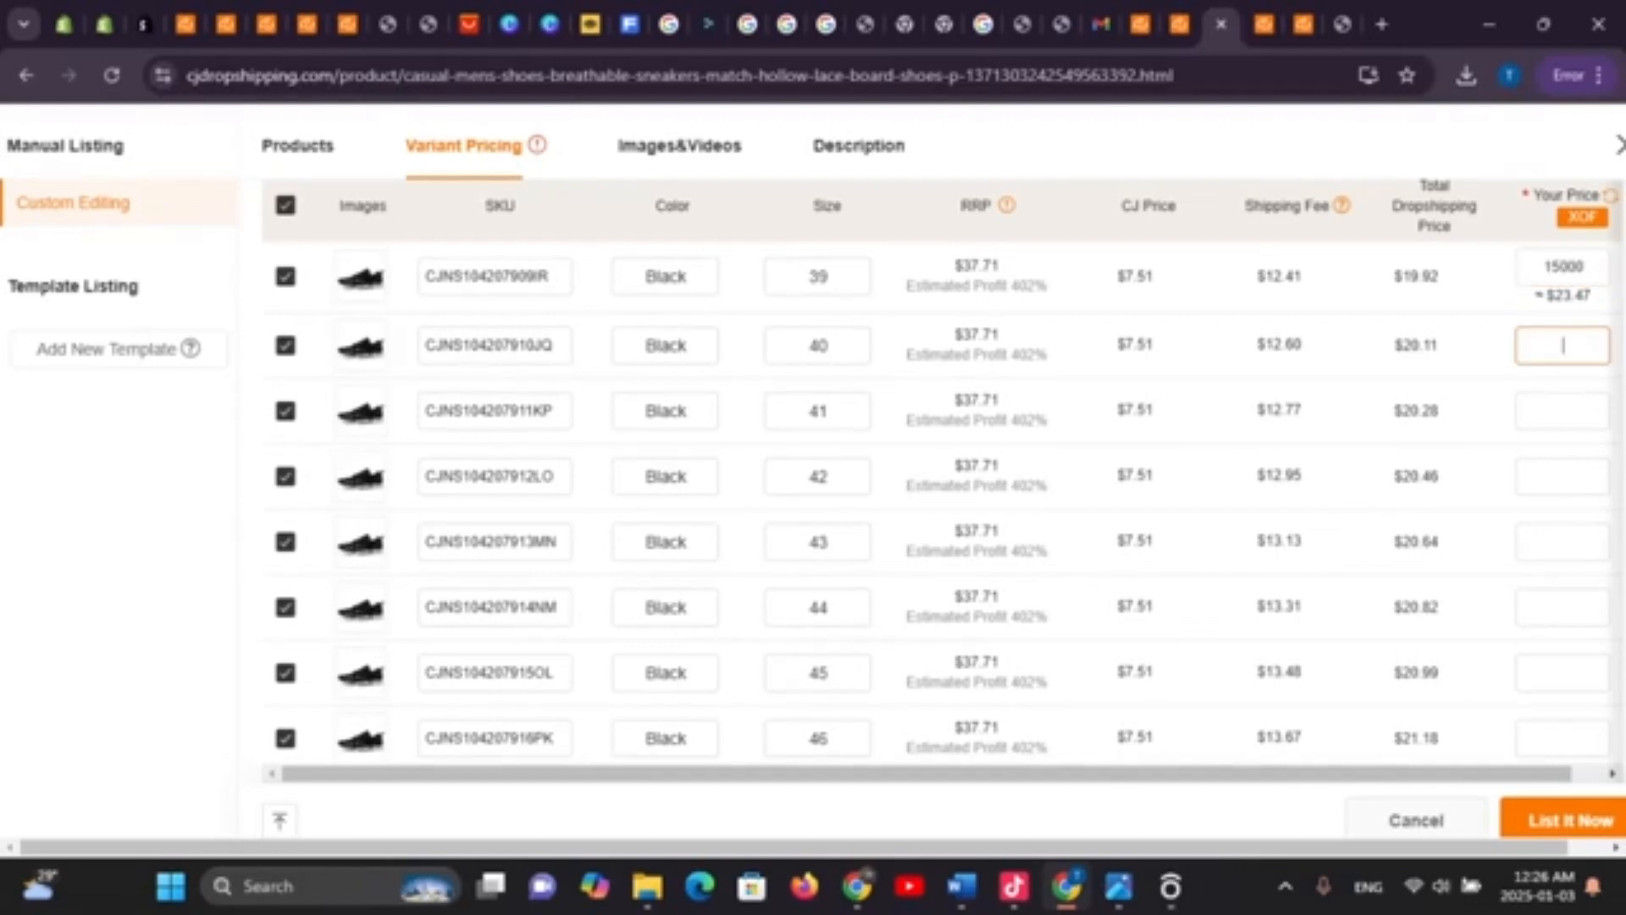
text(15000)
click(1563, 416)
text(15000)
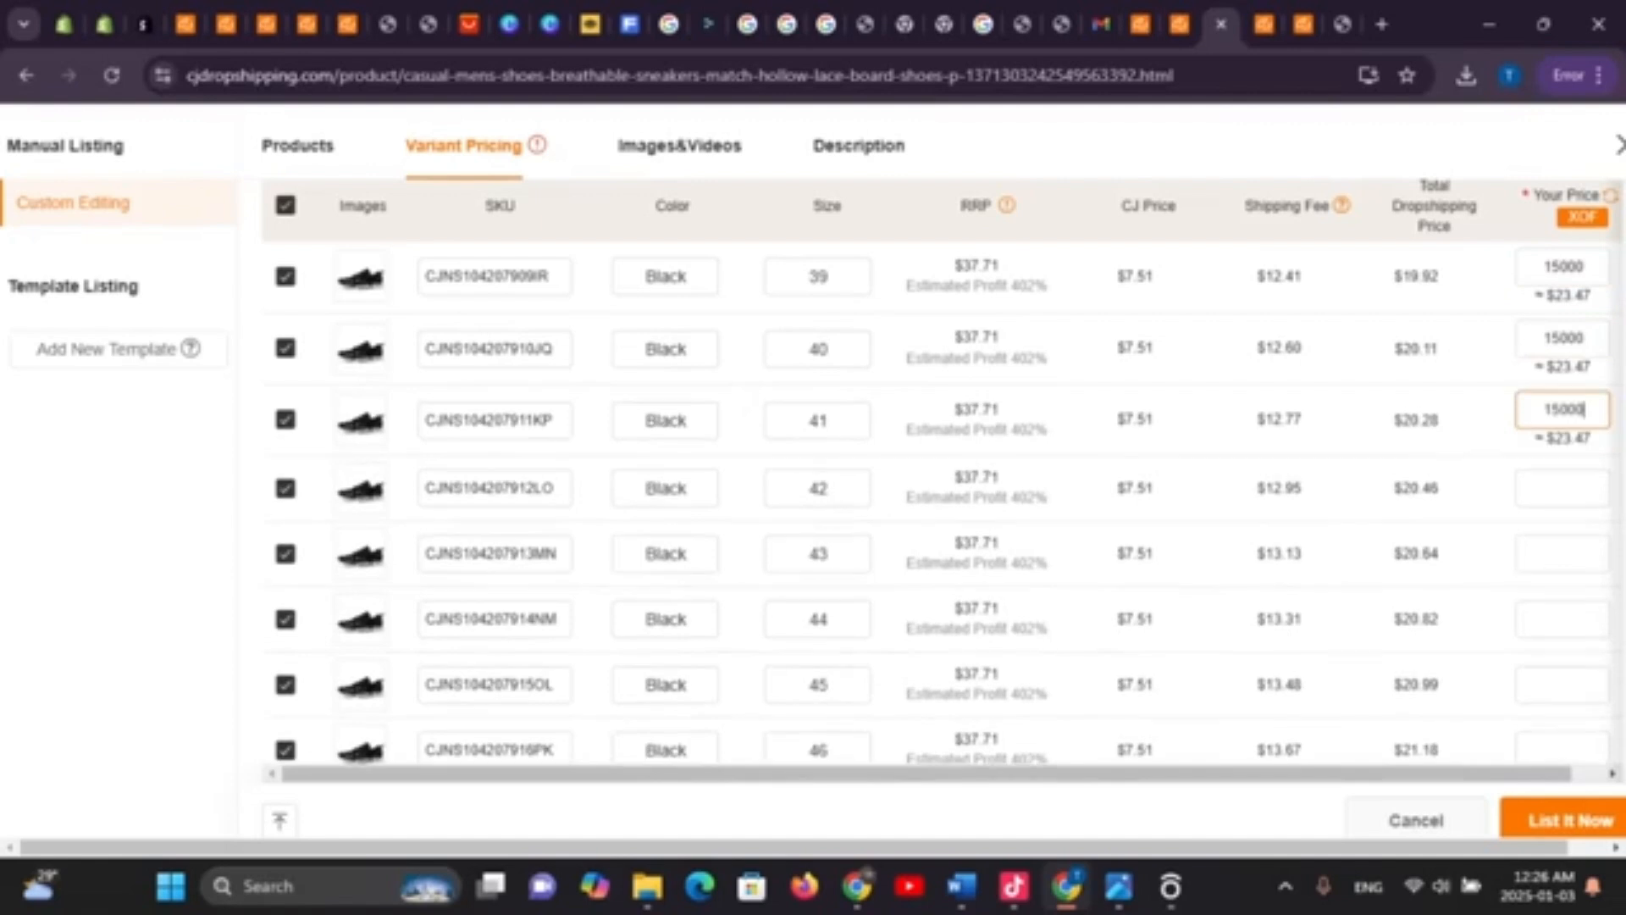
scroll(819, 621, down, 4)
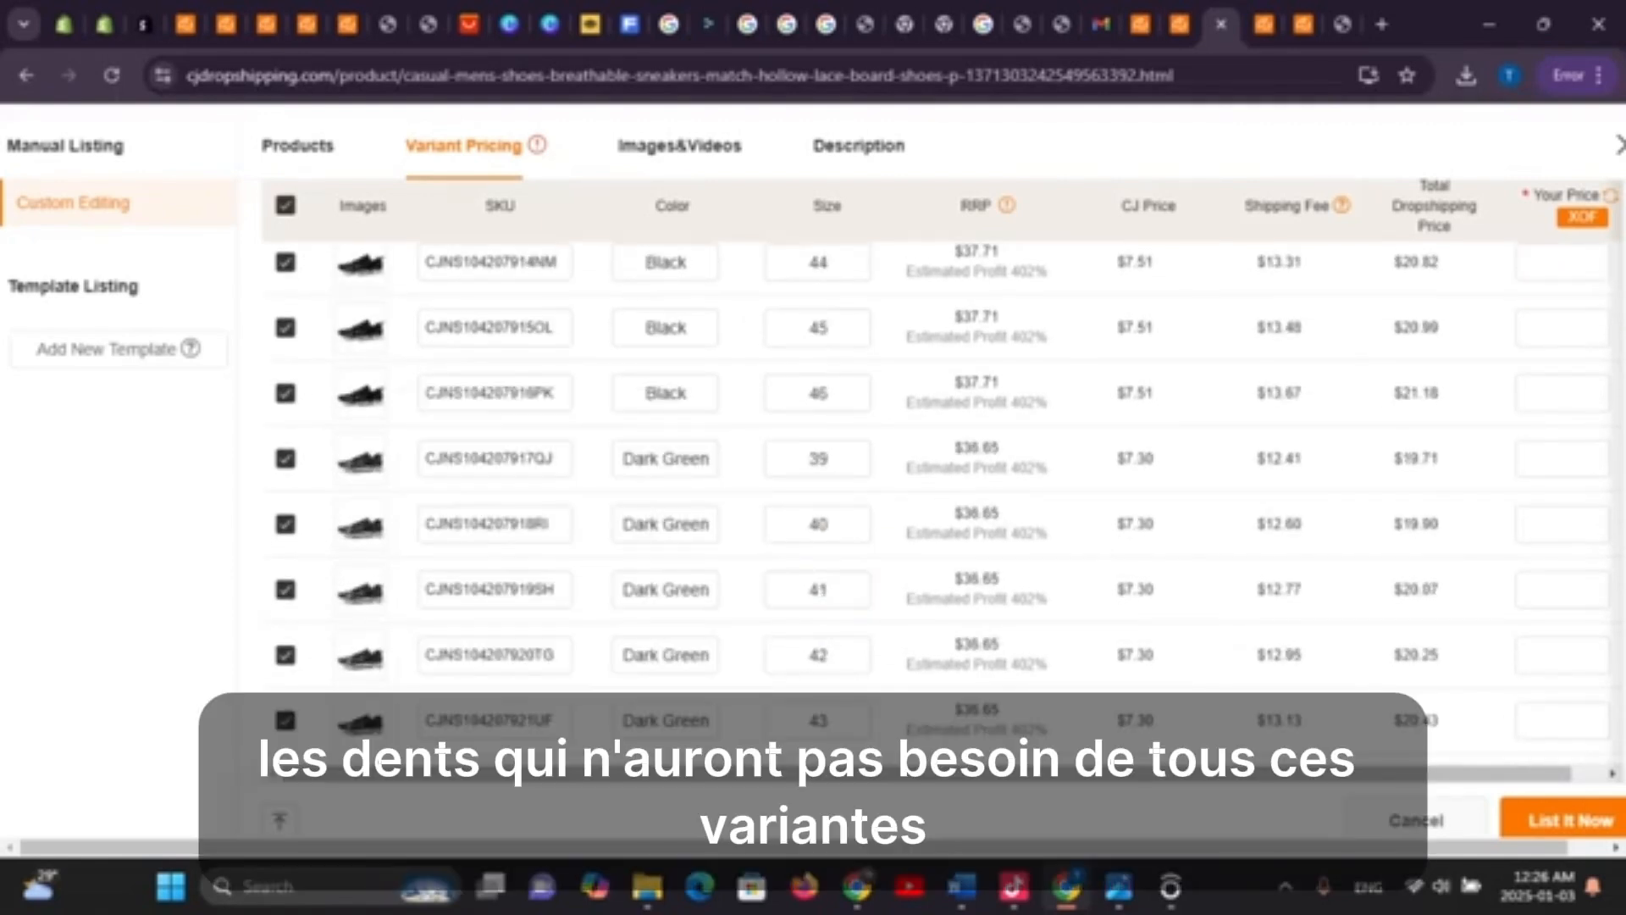
Deselect the Grey size 43 variant
scroll(941, 500, up, 4)
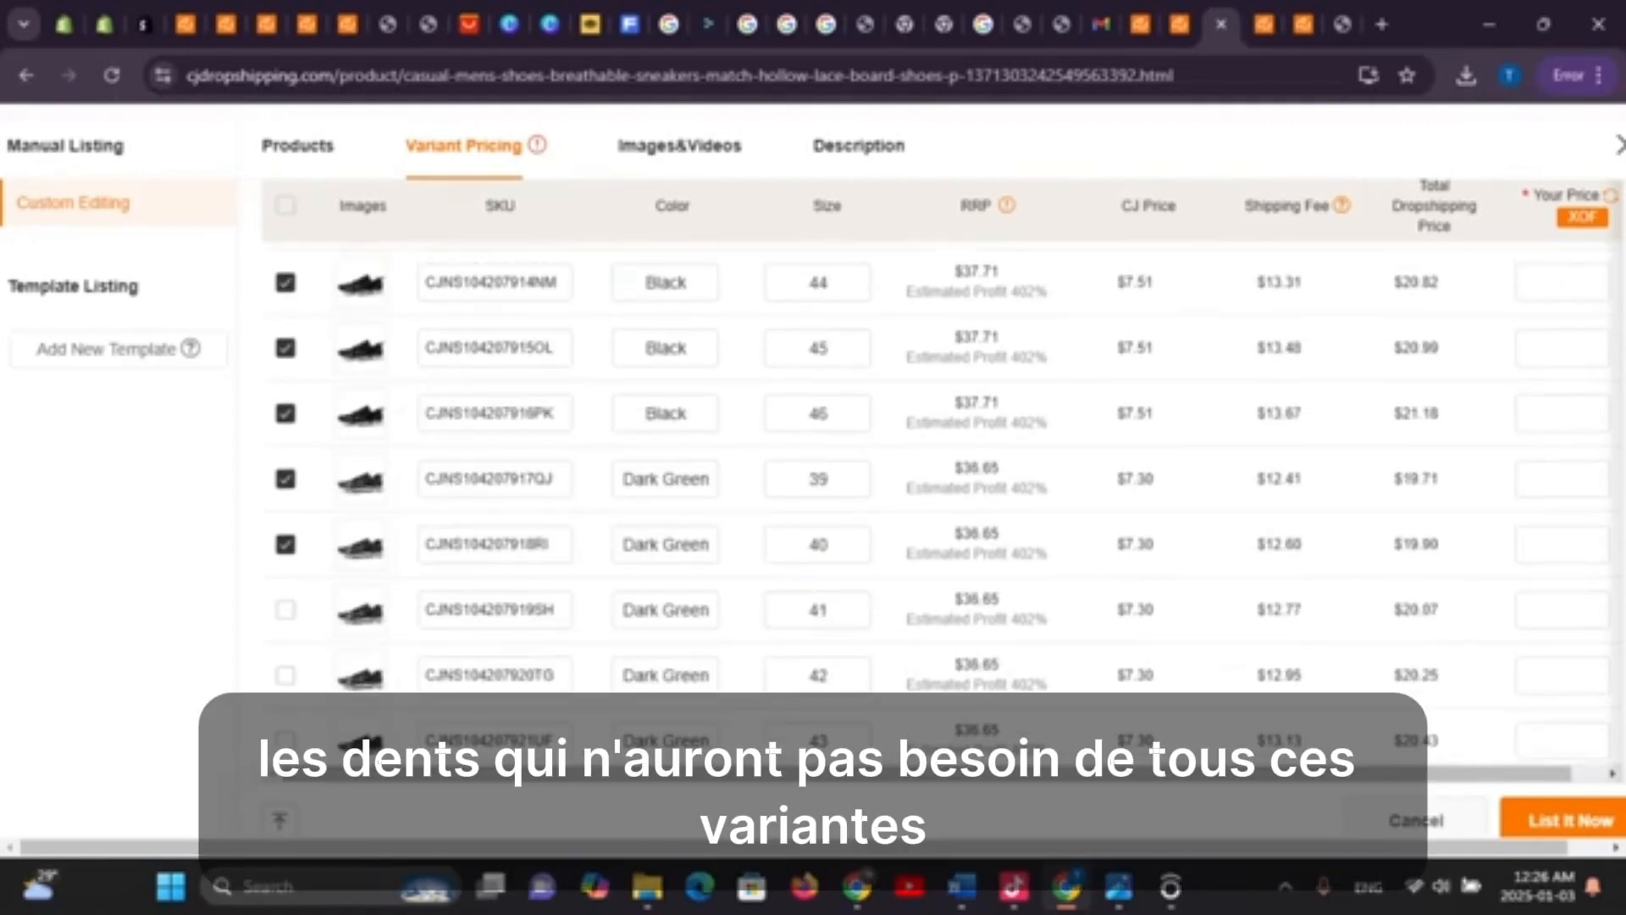
scroll(940, 500, down, 12)
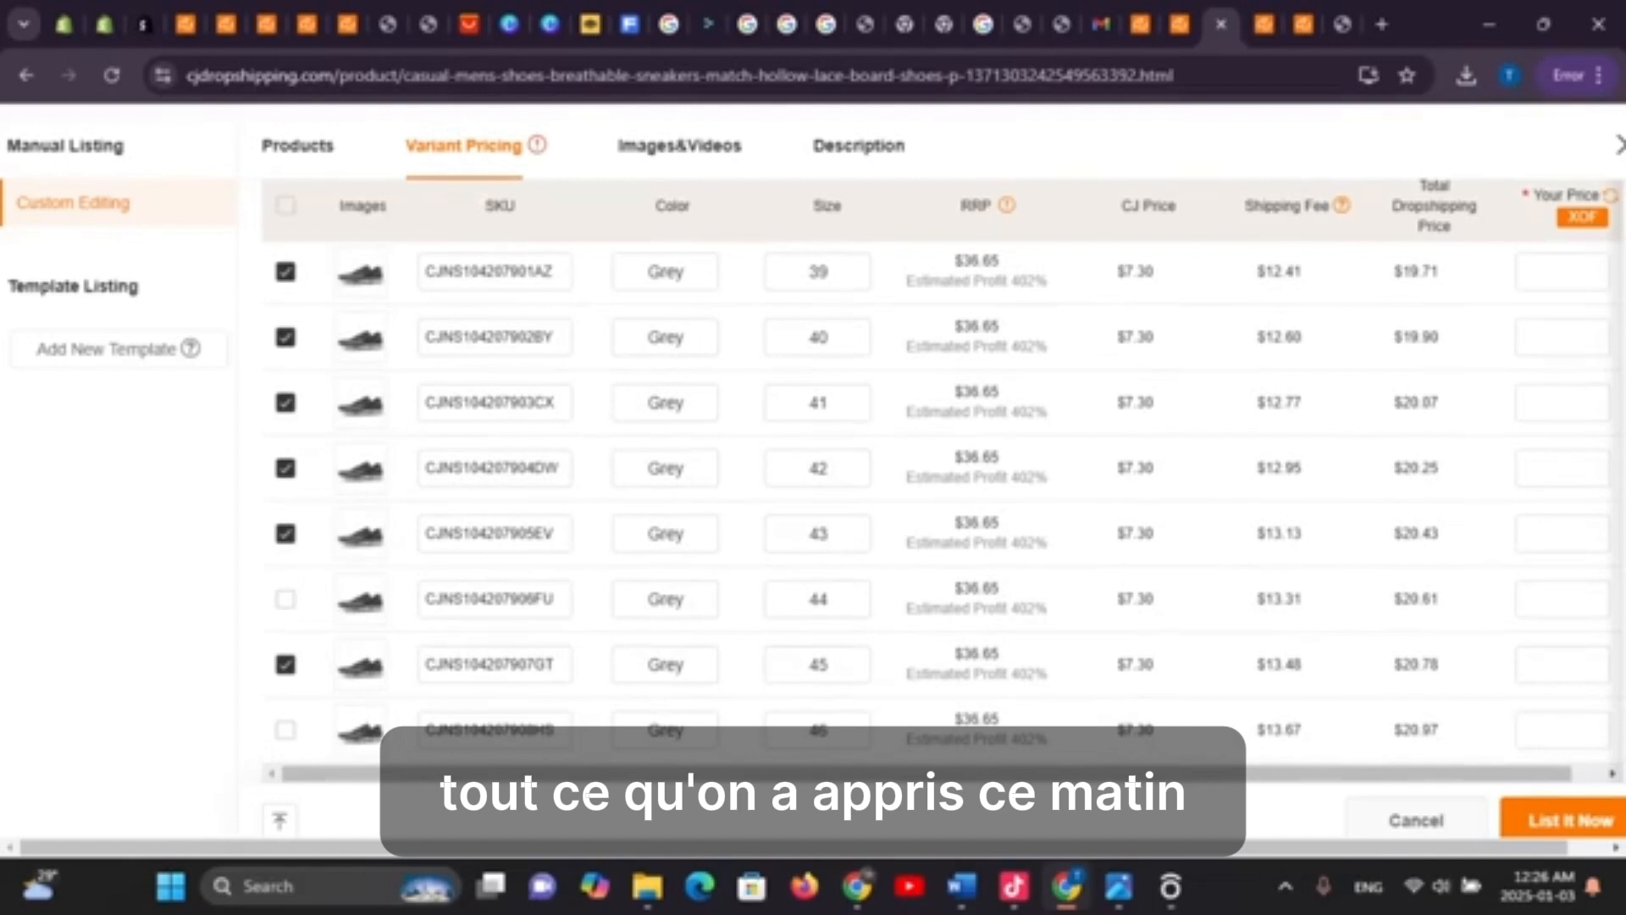
click(285, 534)
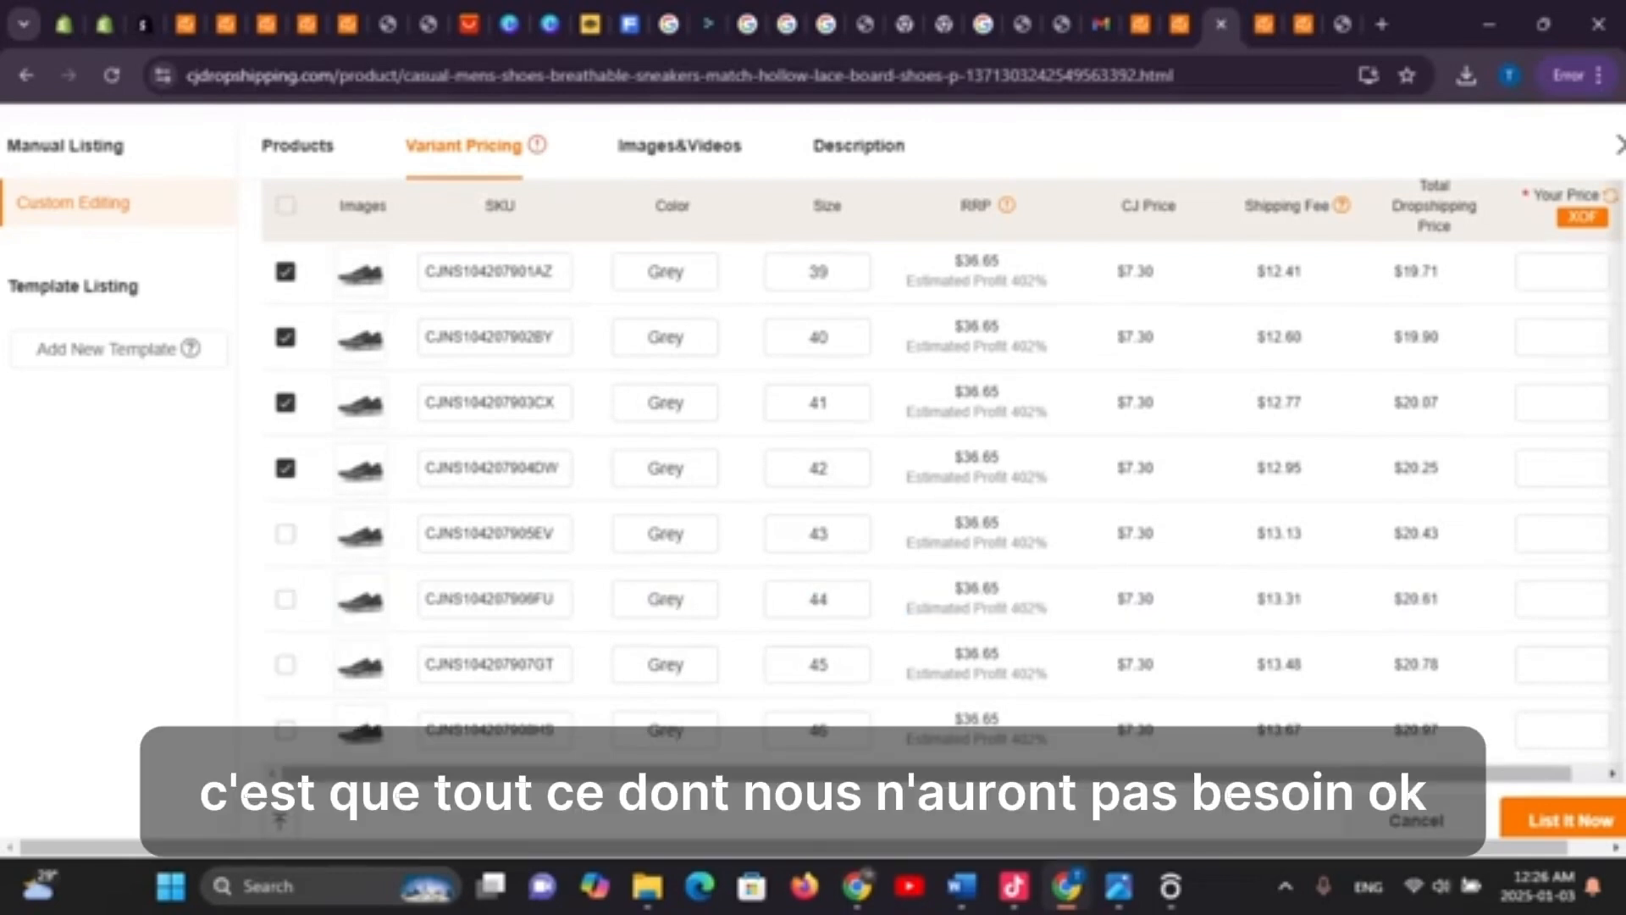
scroll(940, 500, up, 10)
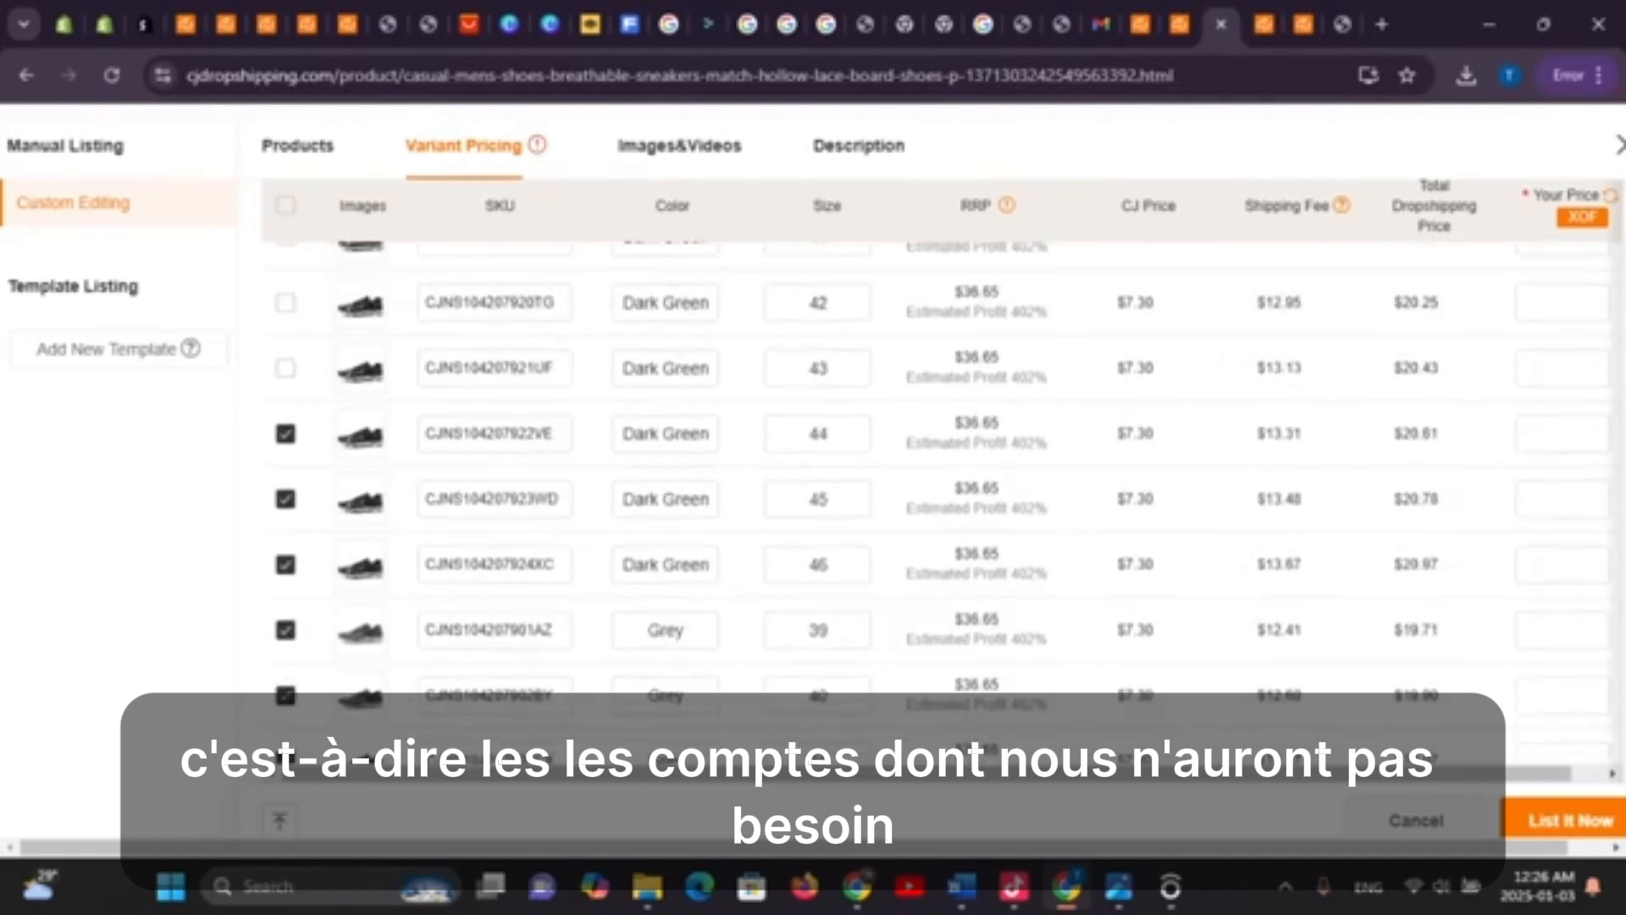
scroll(941, 500, up, 1)
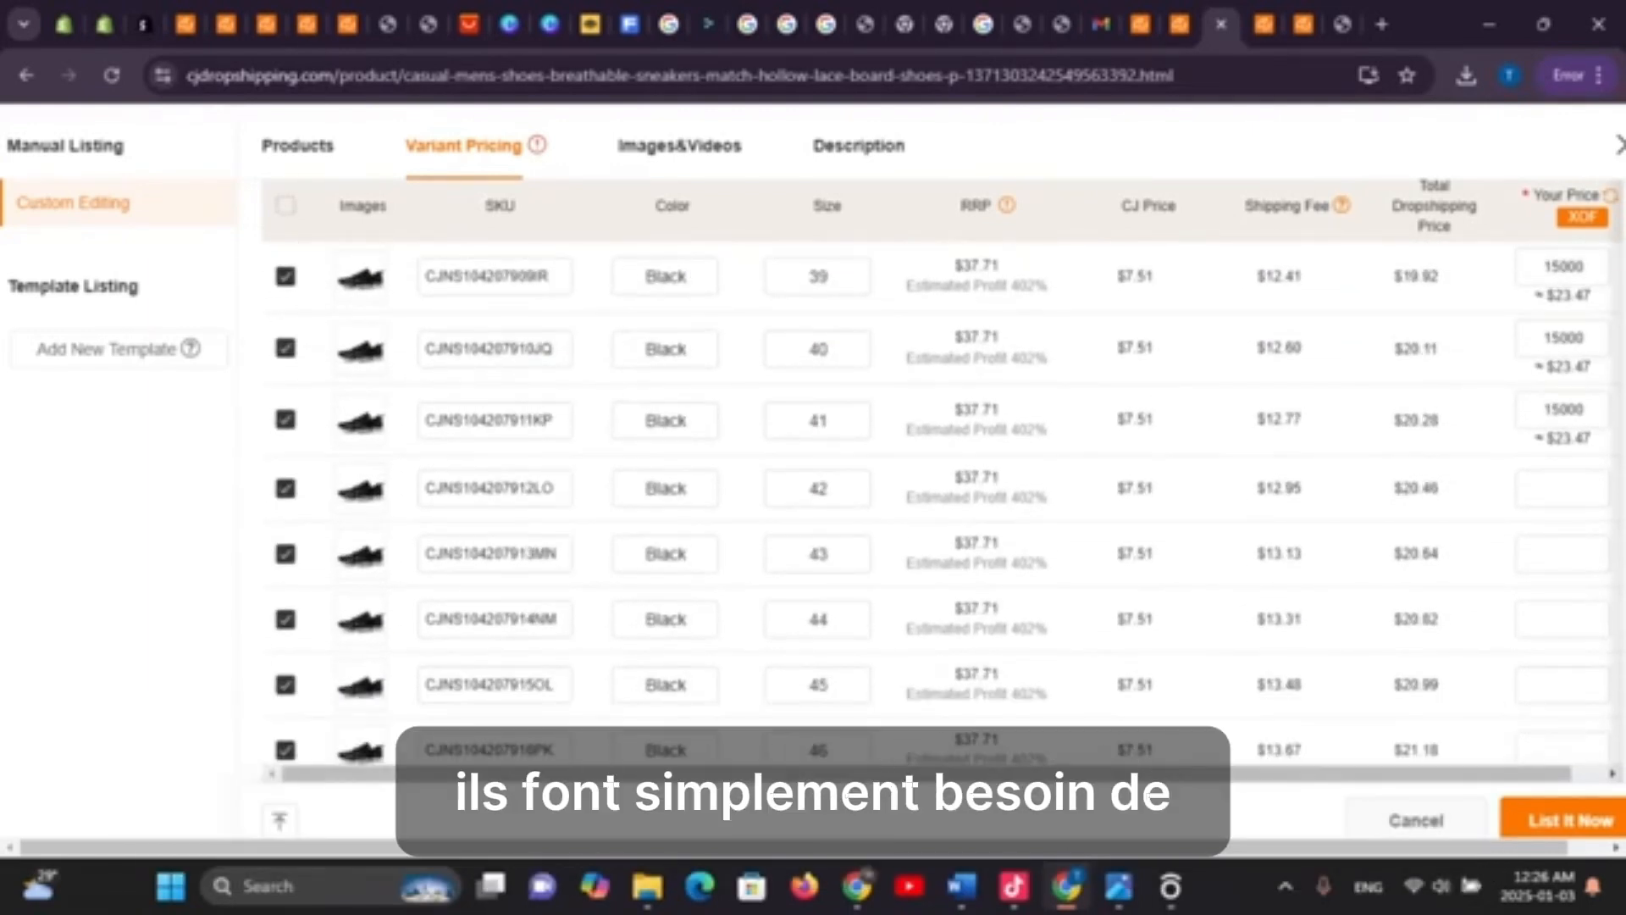
scroll(940, 500, down, 12)
scroll(940, 500, up, 10)
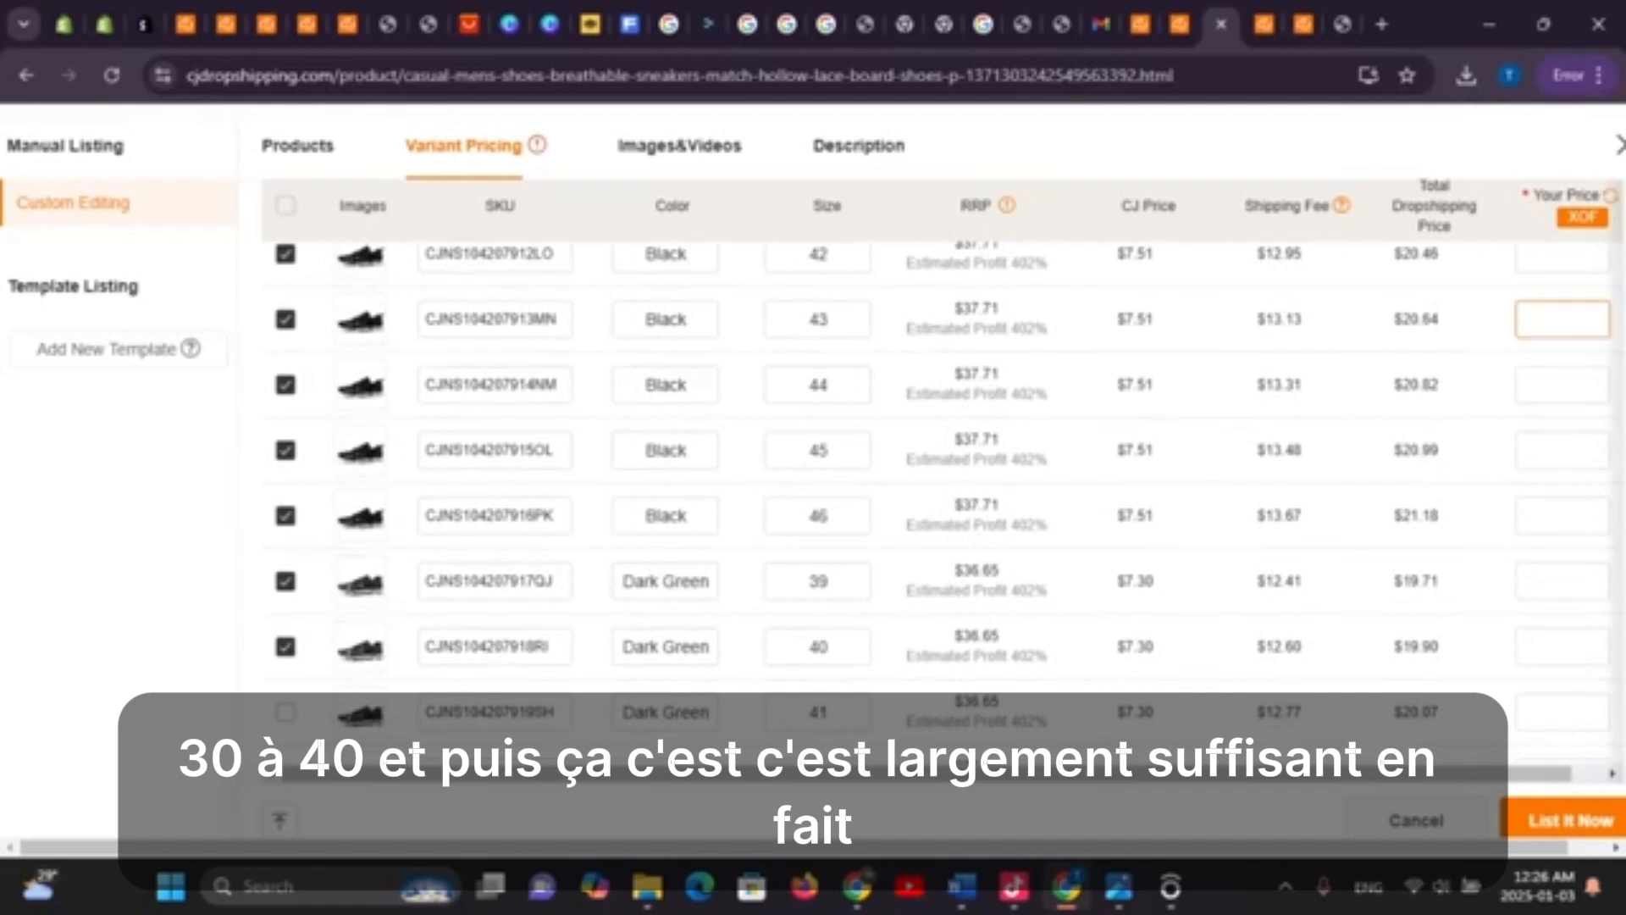
scroll(940, 500, up, 6)
scroll(940, 500, down, 3)
scroll(1563, 355, down, 6)
scroll(1563, 355, up, 6)
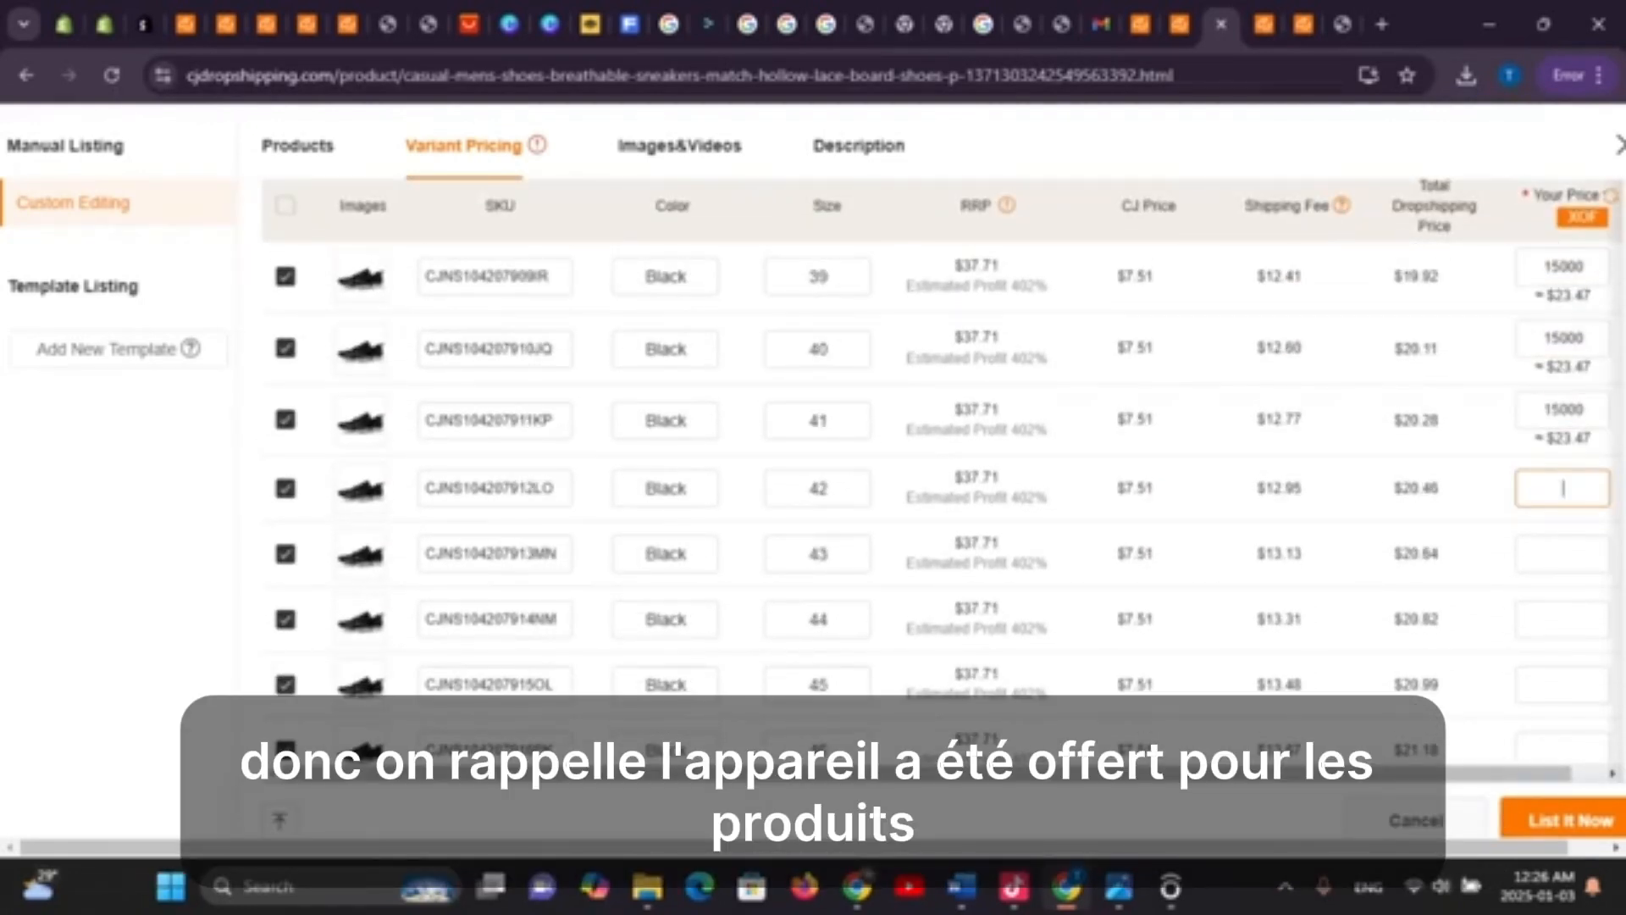
Paste 15000 as the price for Black sizes 42–46 and Dark Green size 39
text(15000)
click(1563, 553)
text(15000)
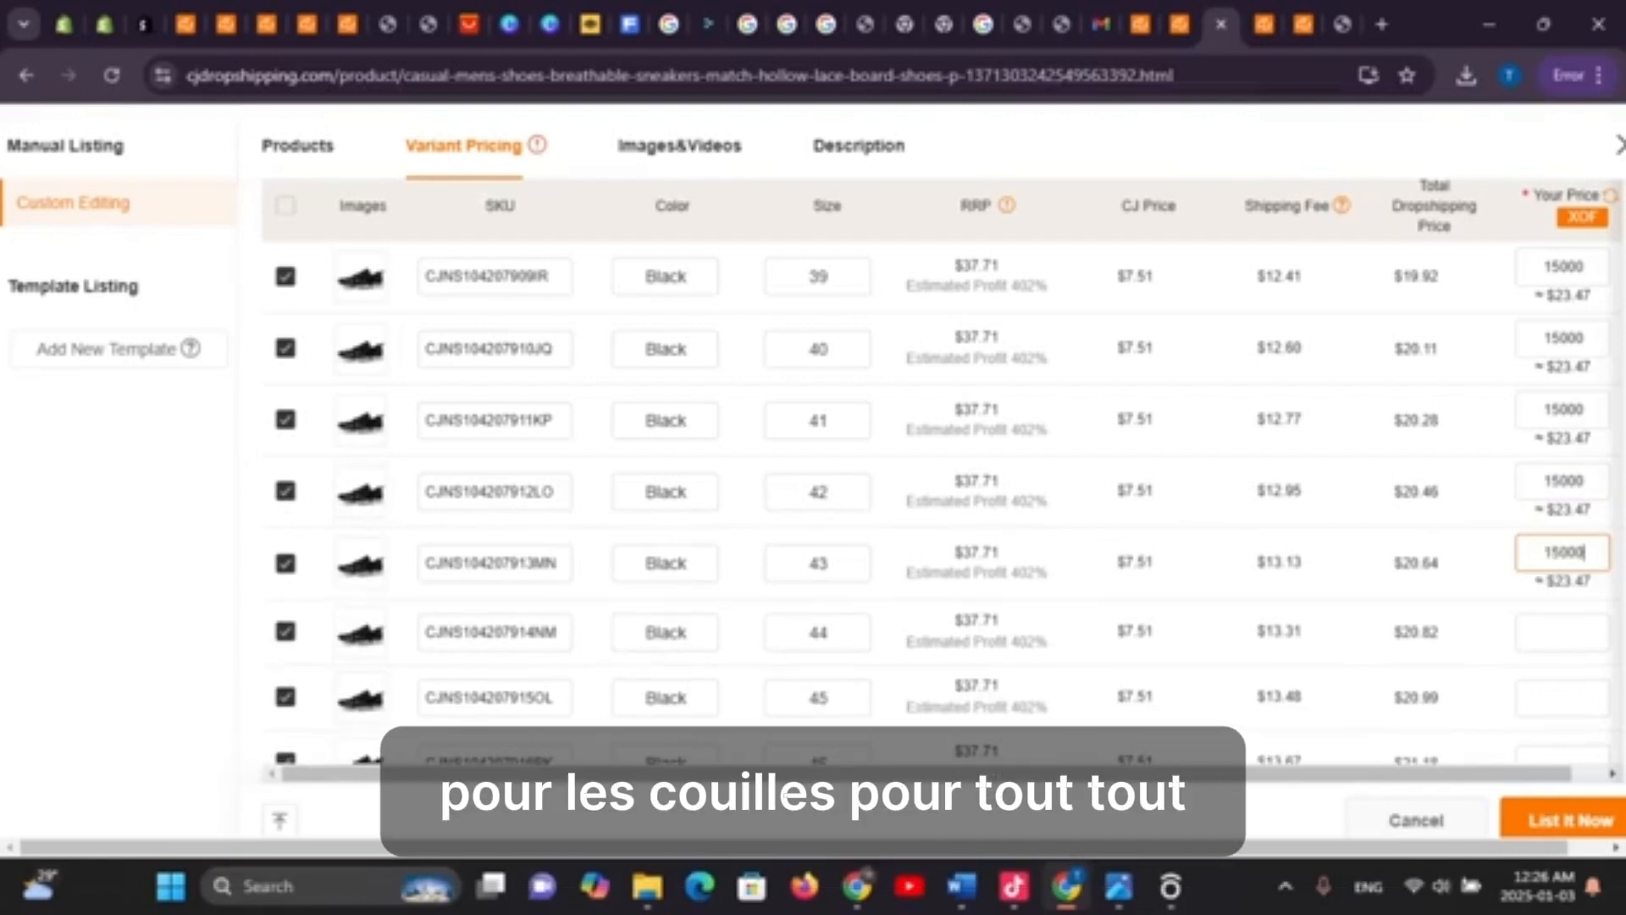
click(1563, 632)
text(15000)
scroll(1562, 347, down, 5)
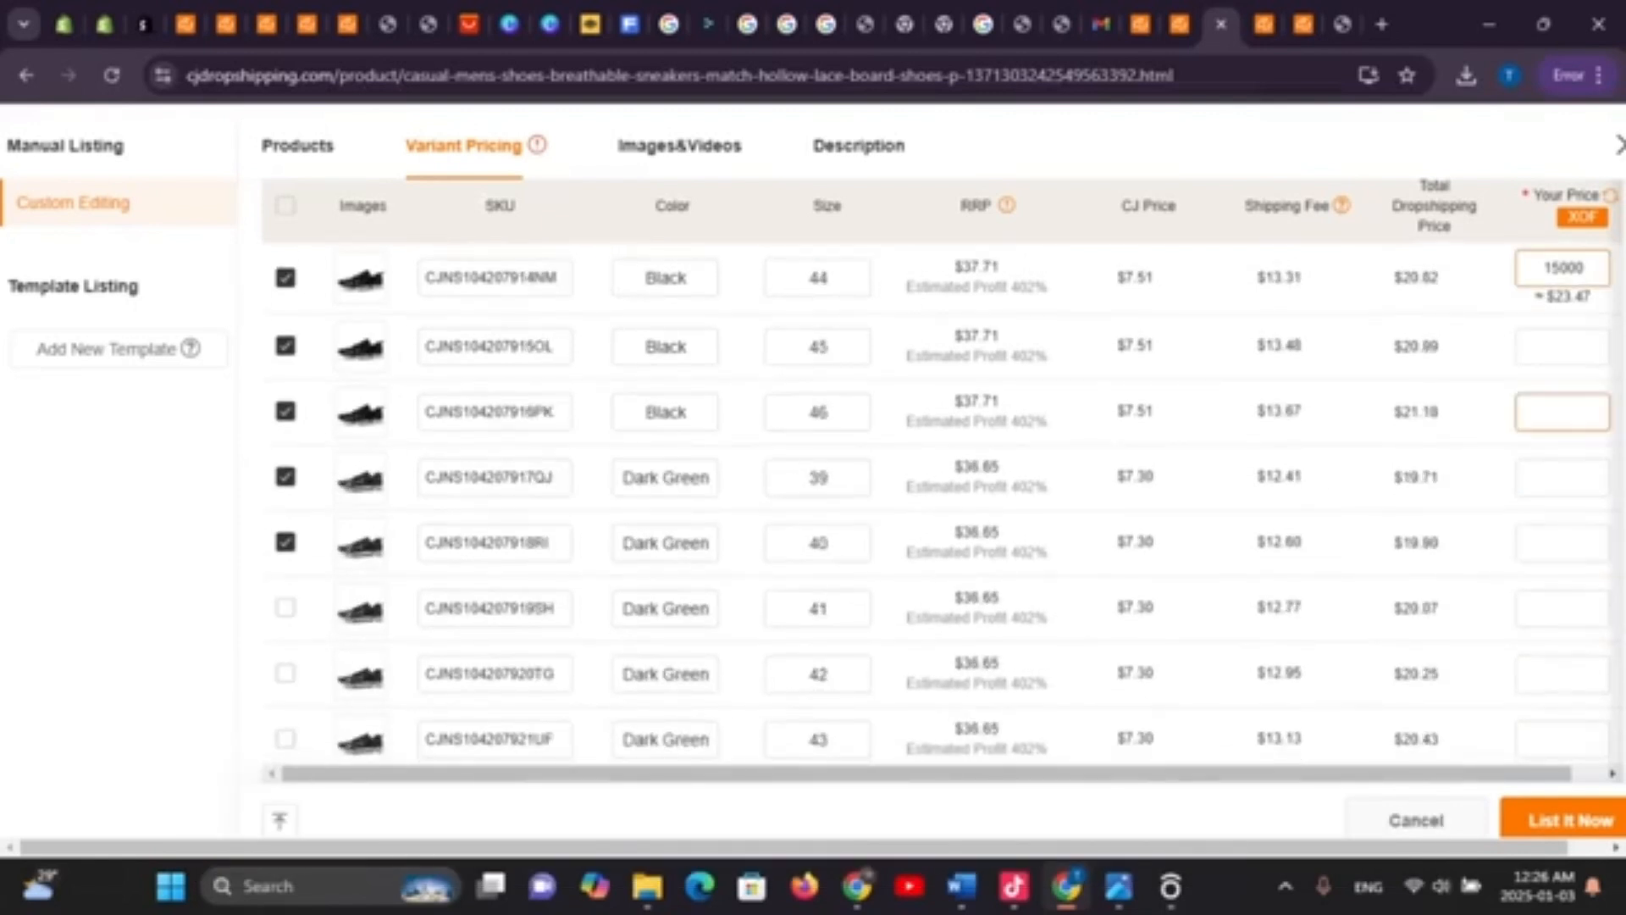
click(1563, 347)
text(15000)
click(1563, 413)
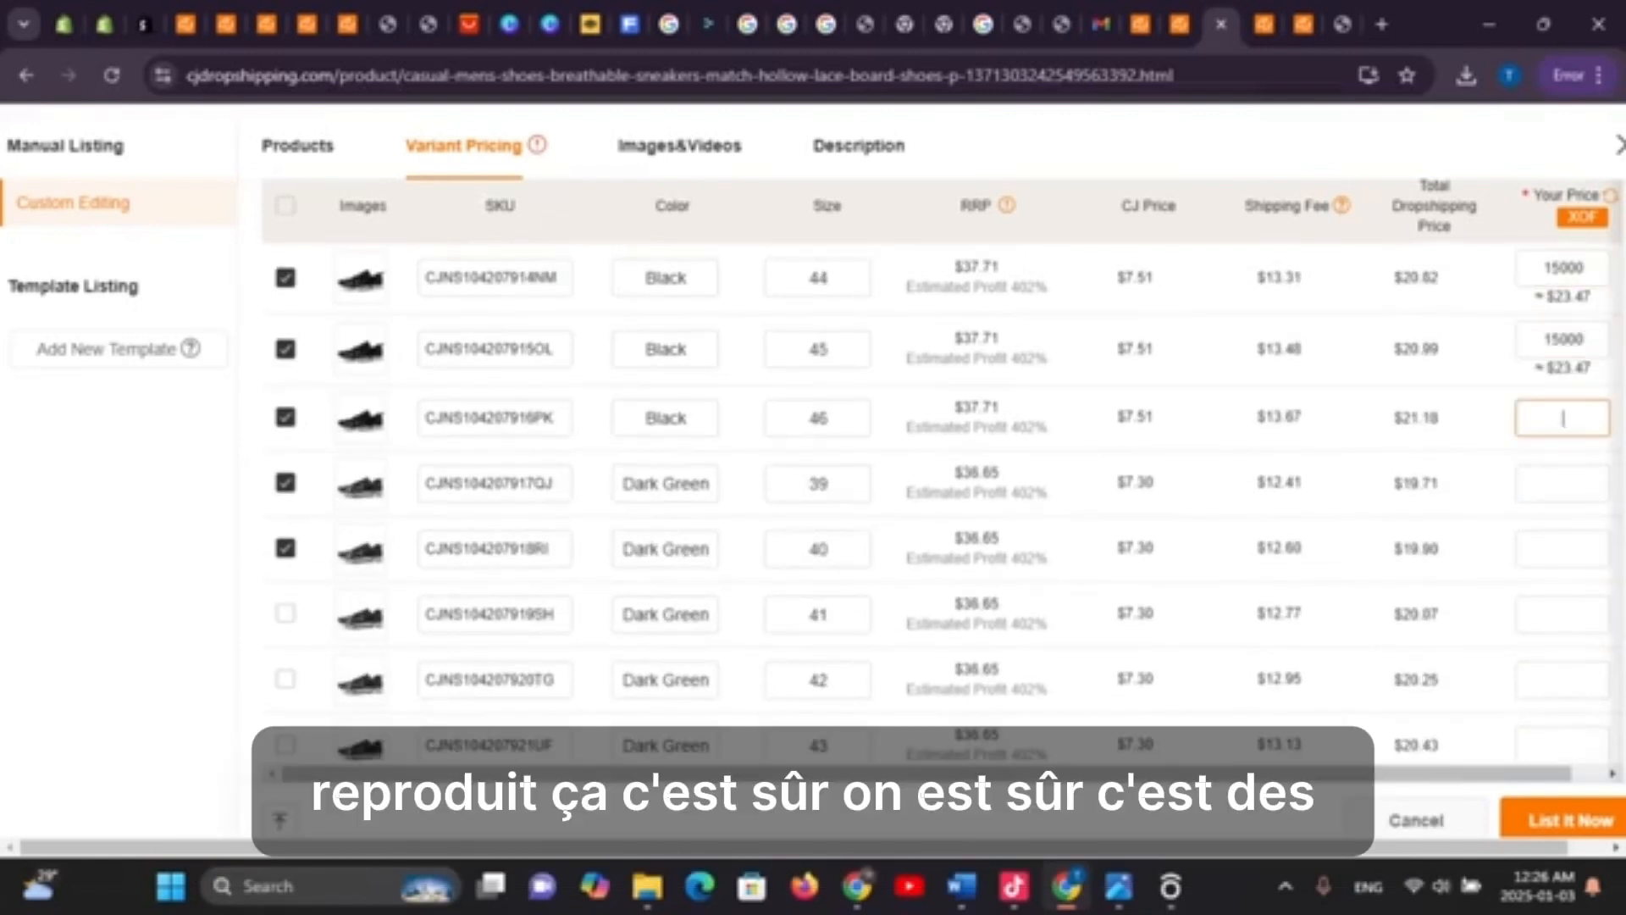
text(15000)
click(1563, 488)
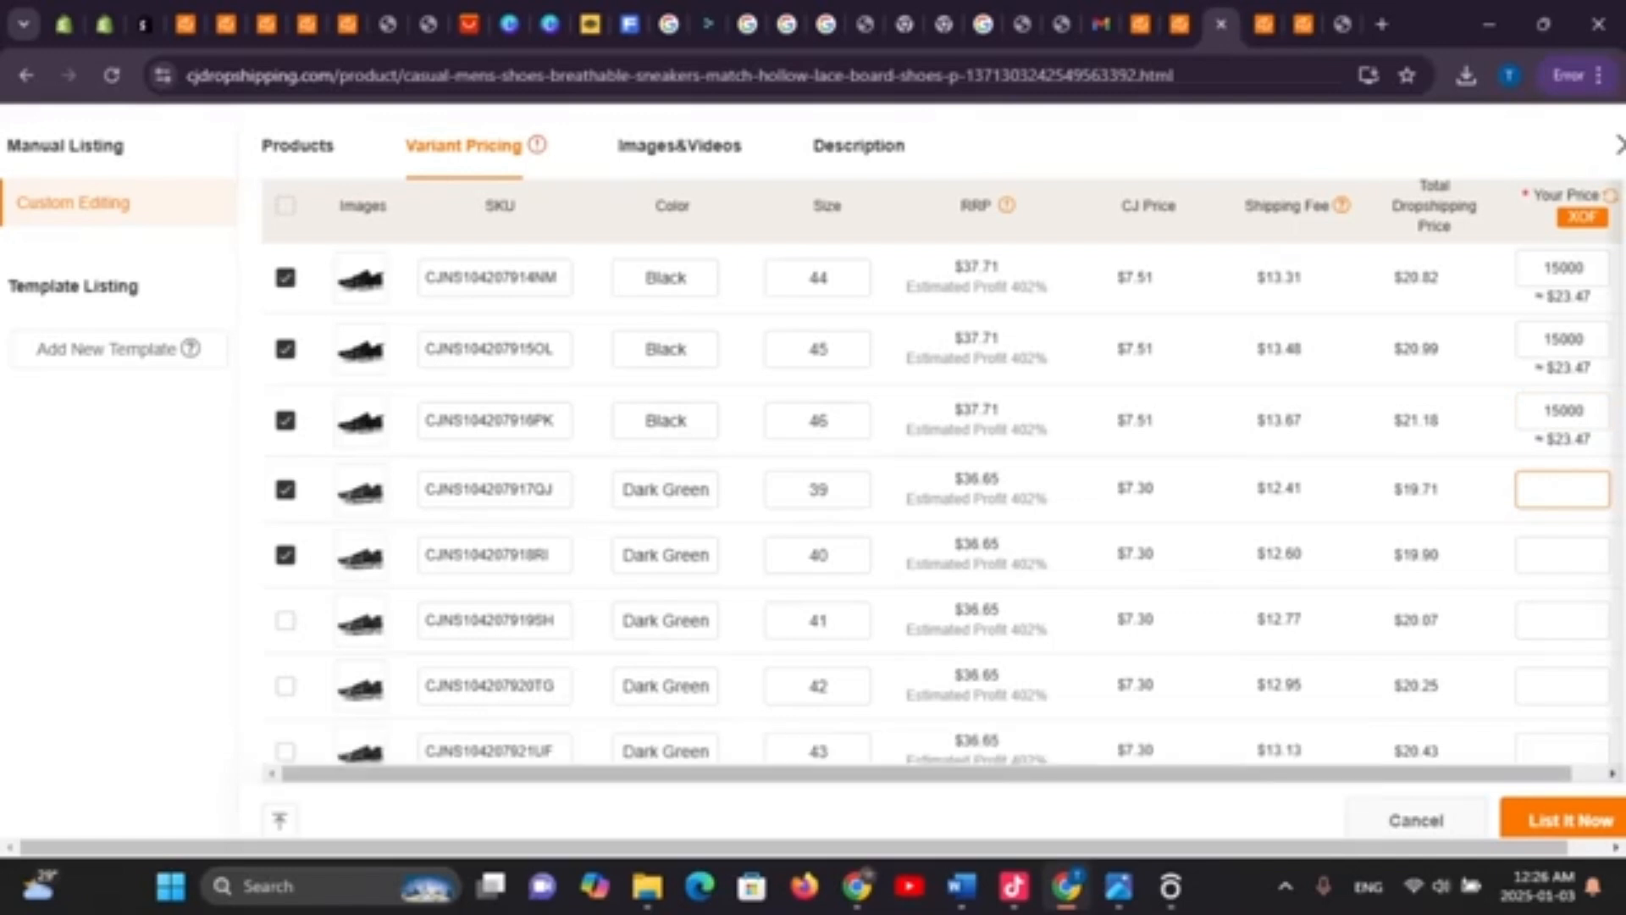
text(15000)
scroll(939, 504, down, 8)
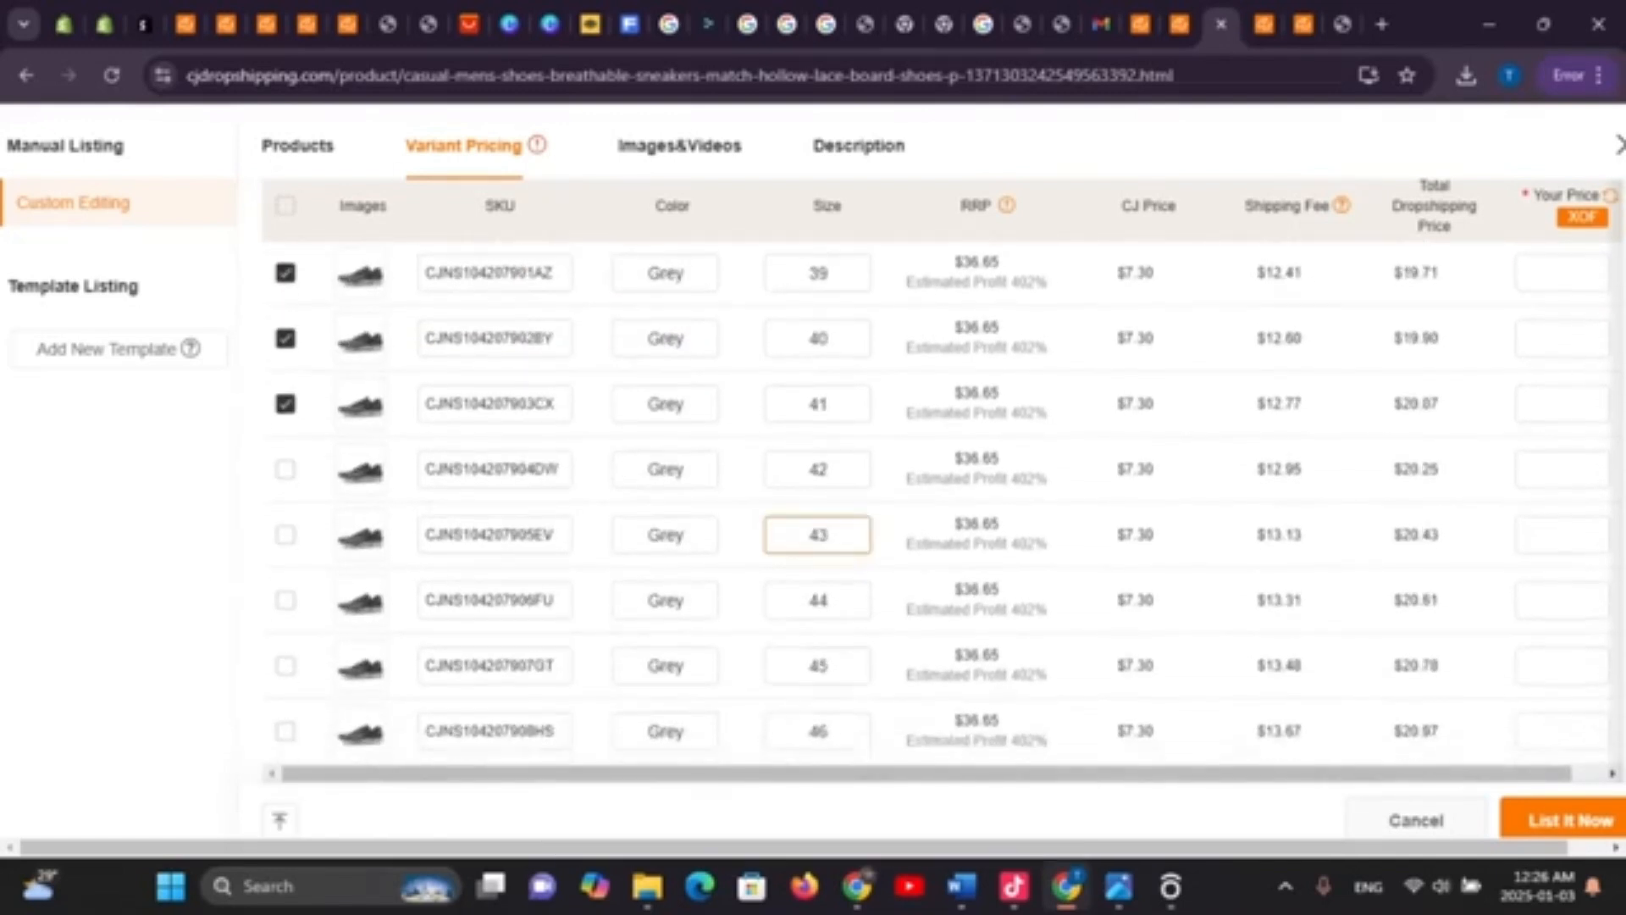
scroll(938, 504, up, 3)
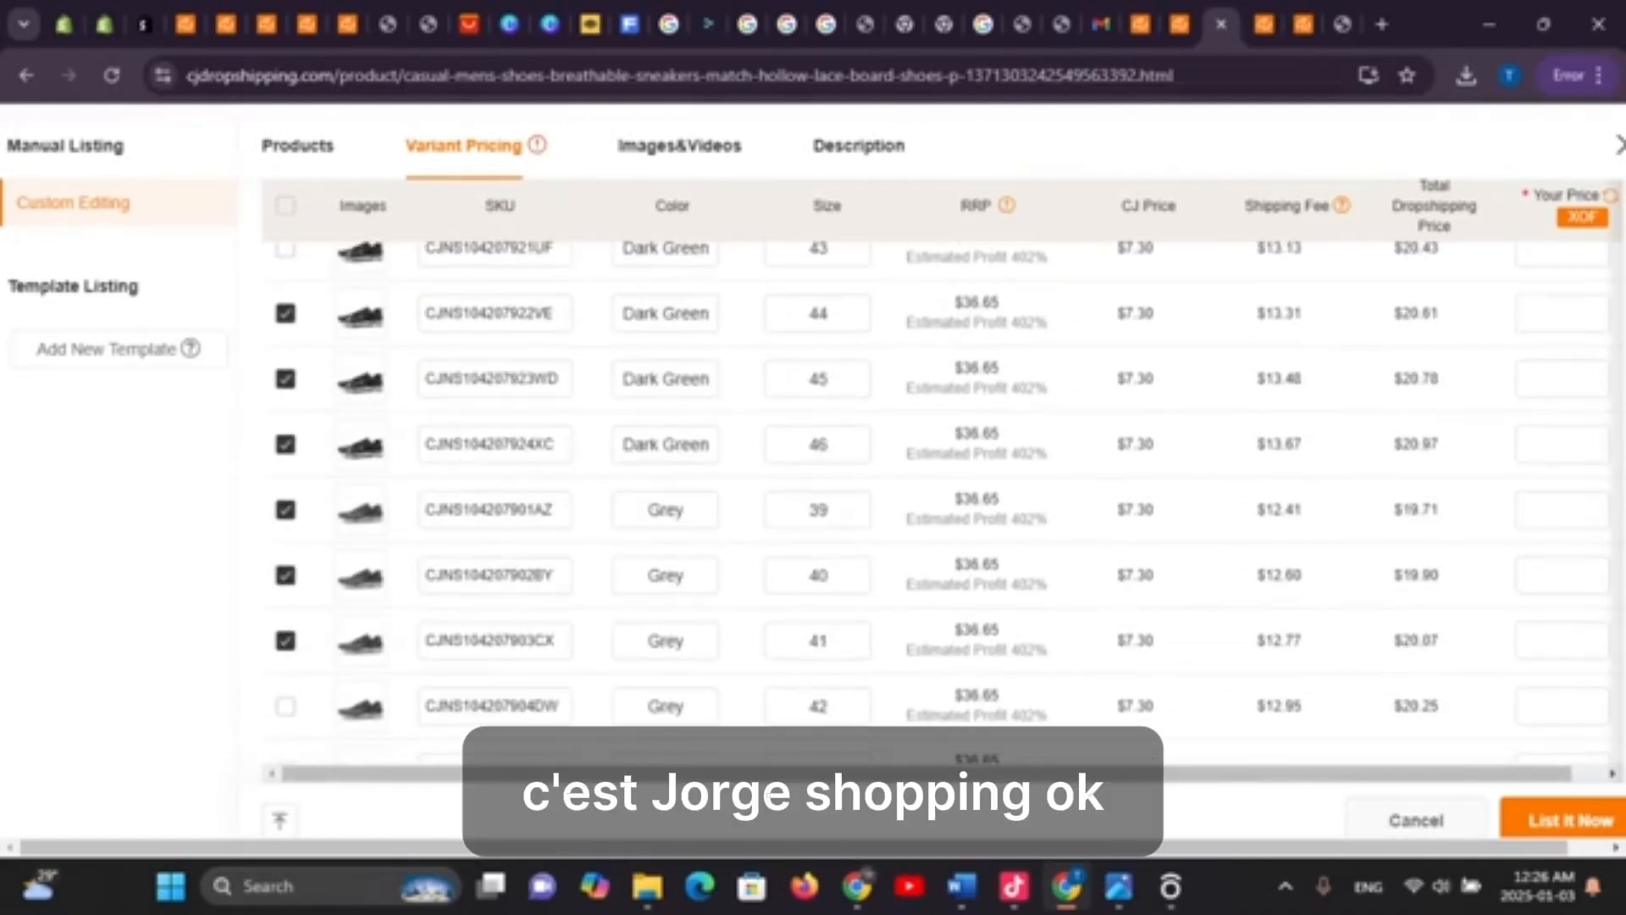
Deselect Grey 40 and Dark Green 40, 45 and 46, then submit for listing
click(285, 575)
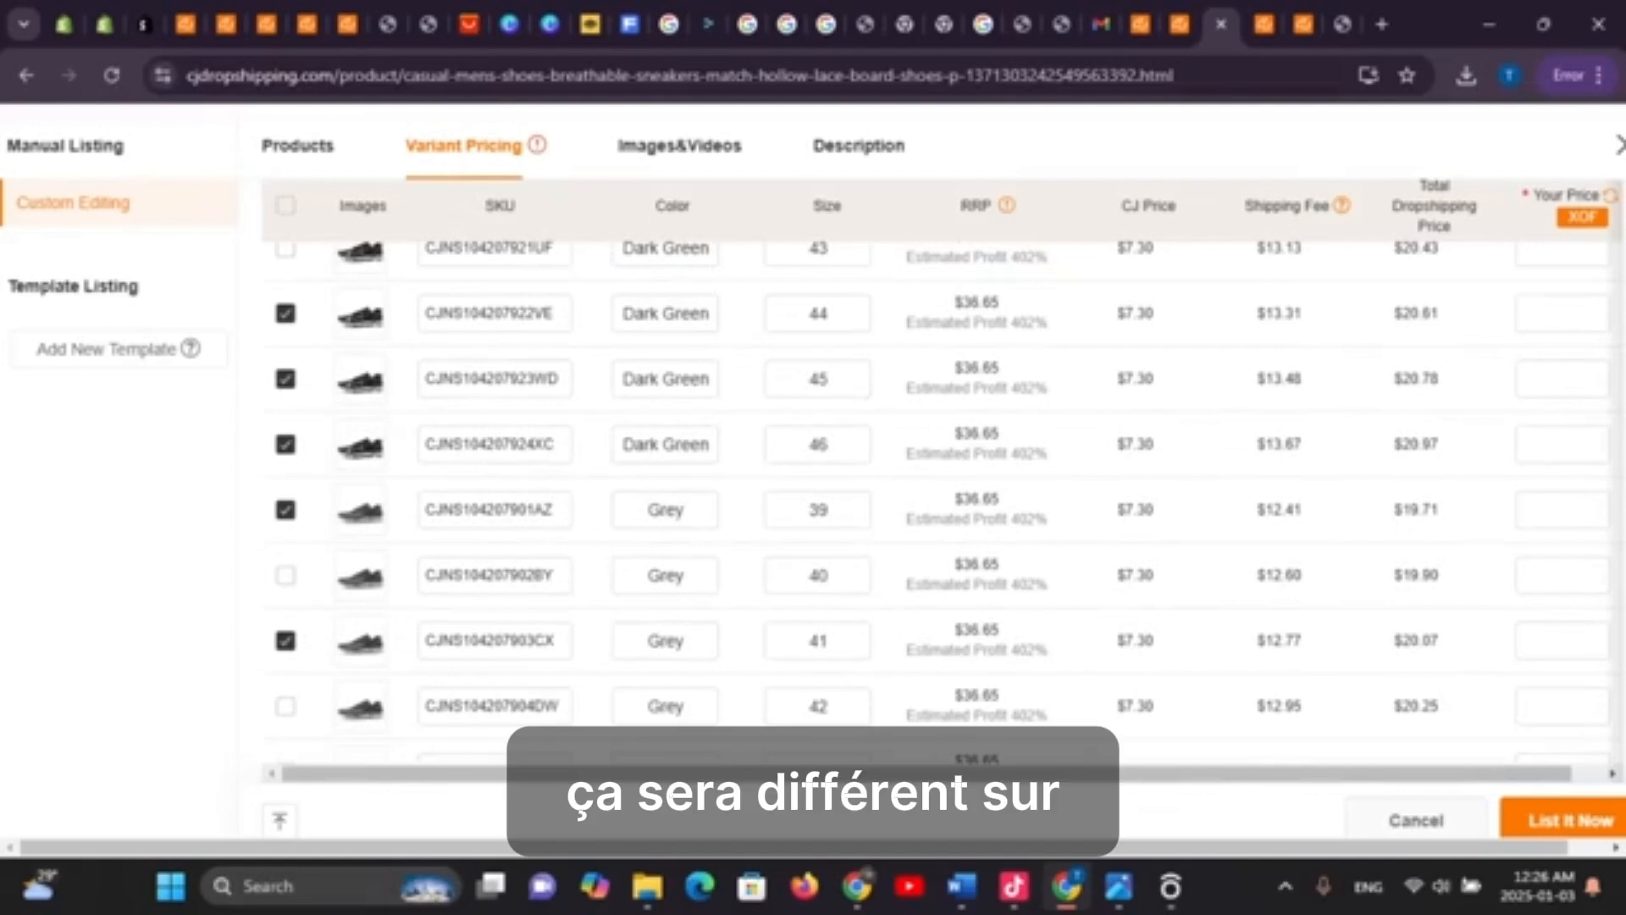
click(285, 445)
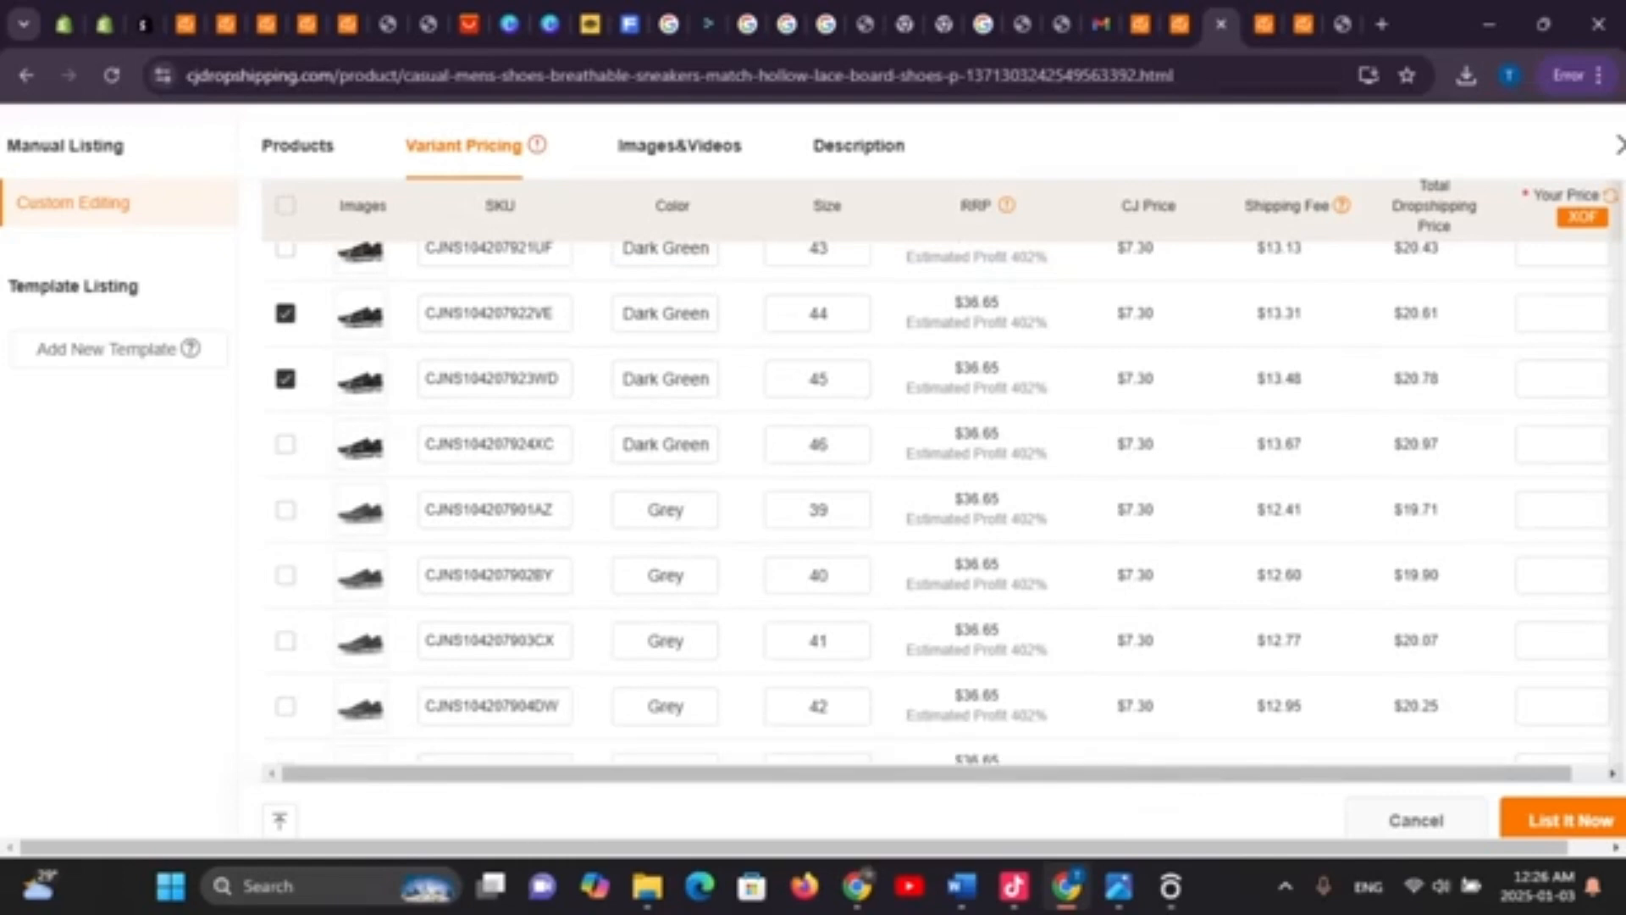
click(286, 378)
scroll(286, 379, up, 2)
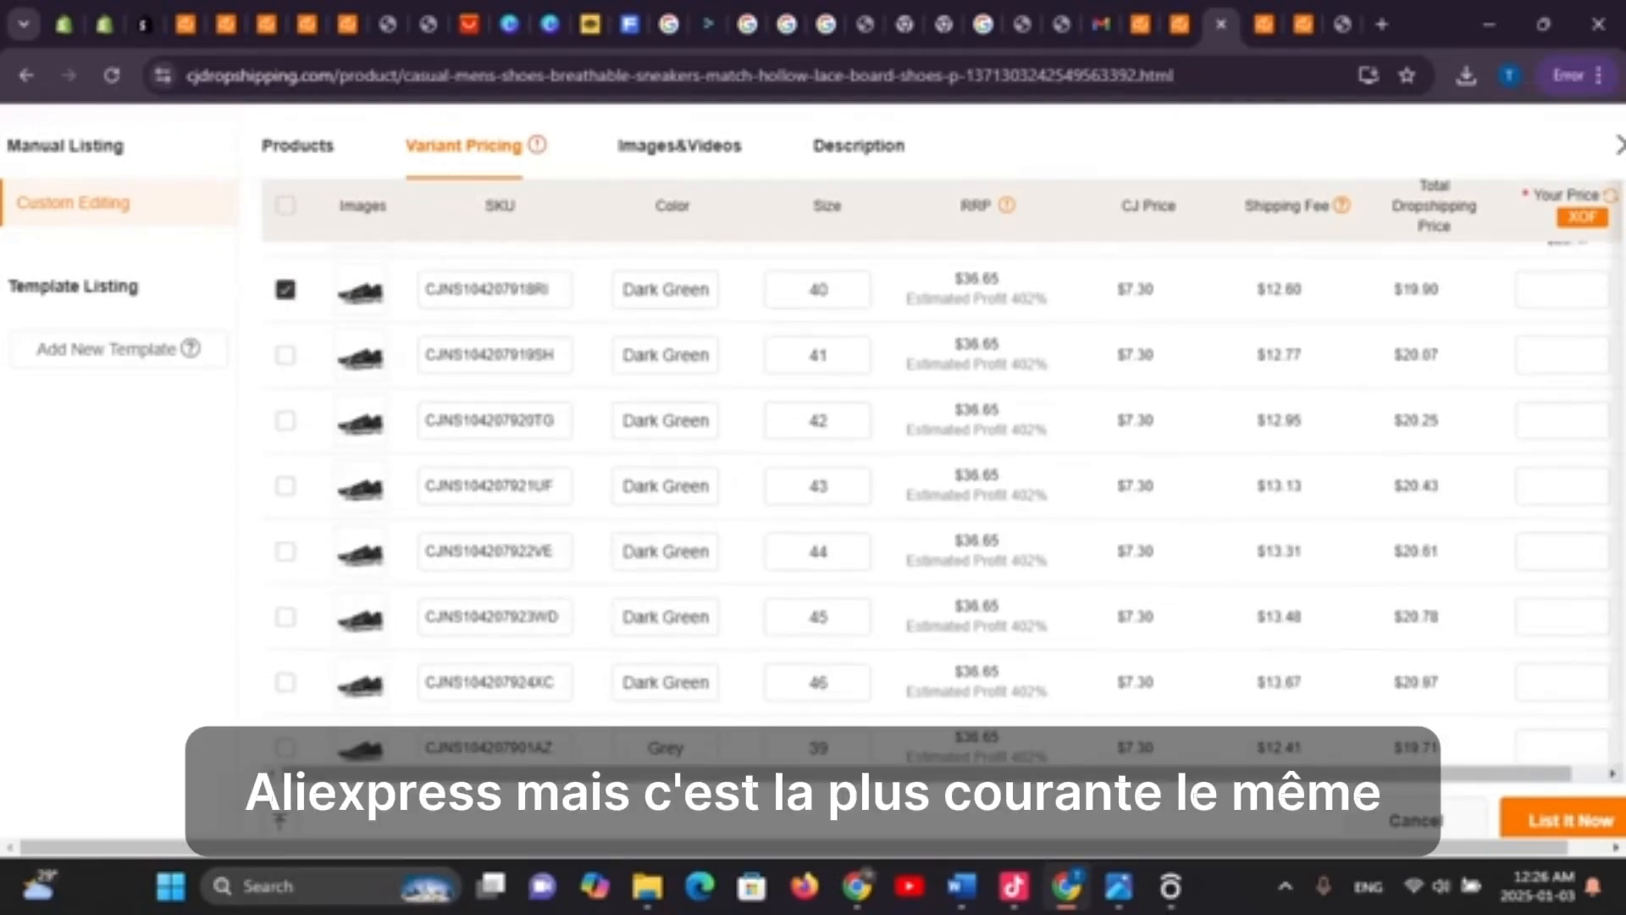
scroll(938, 504, up, 3)
click(286, 527)
scroll(286, 527, down, 8)
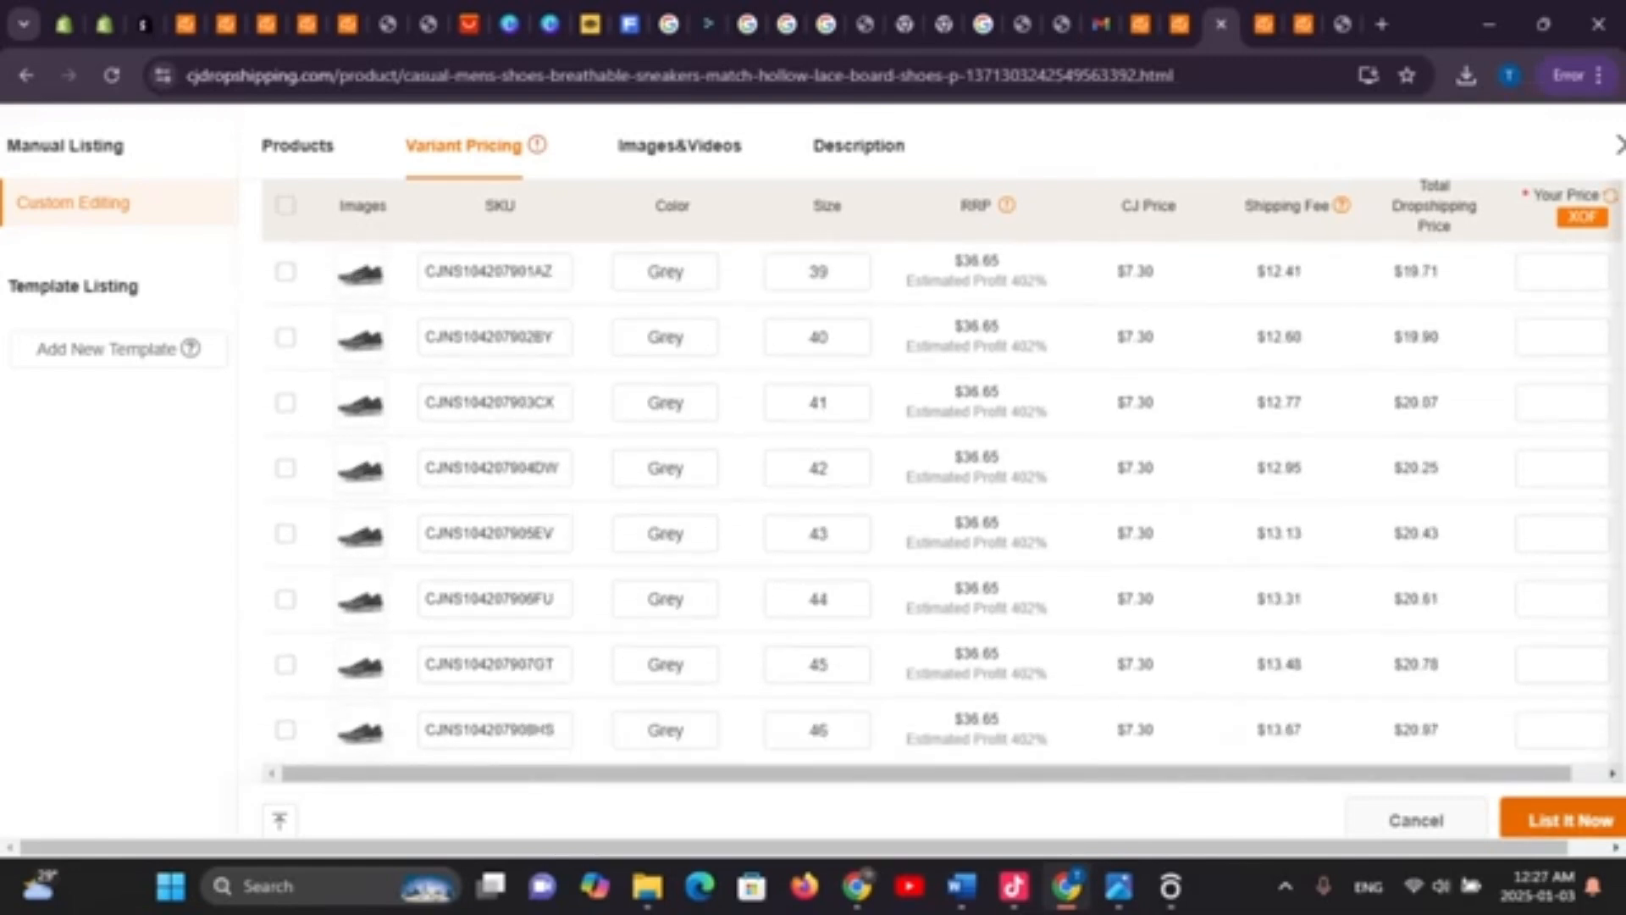
click(1563, 820)
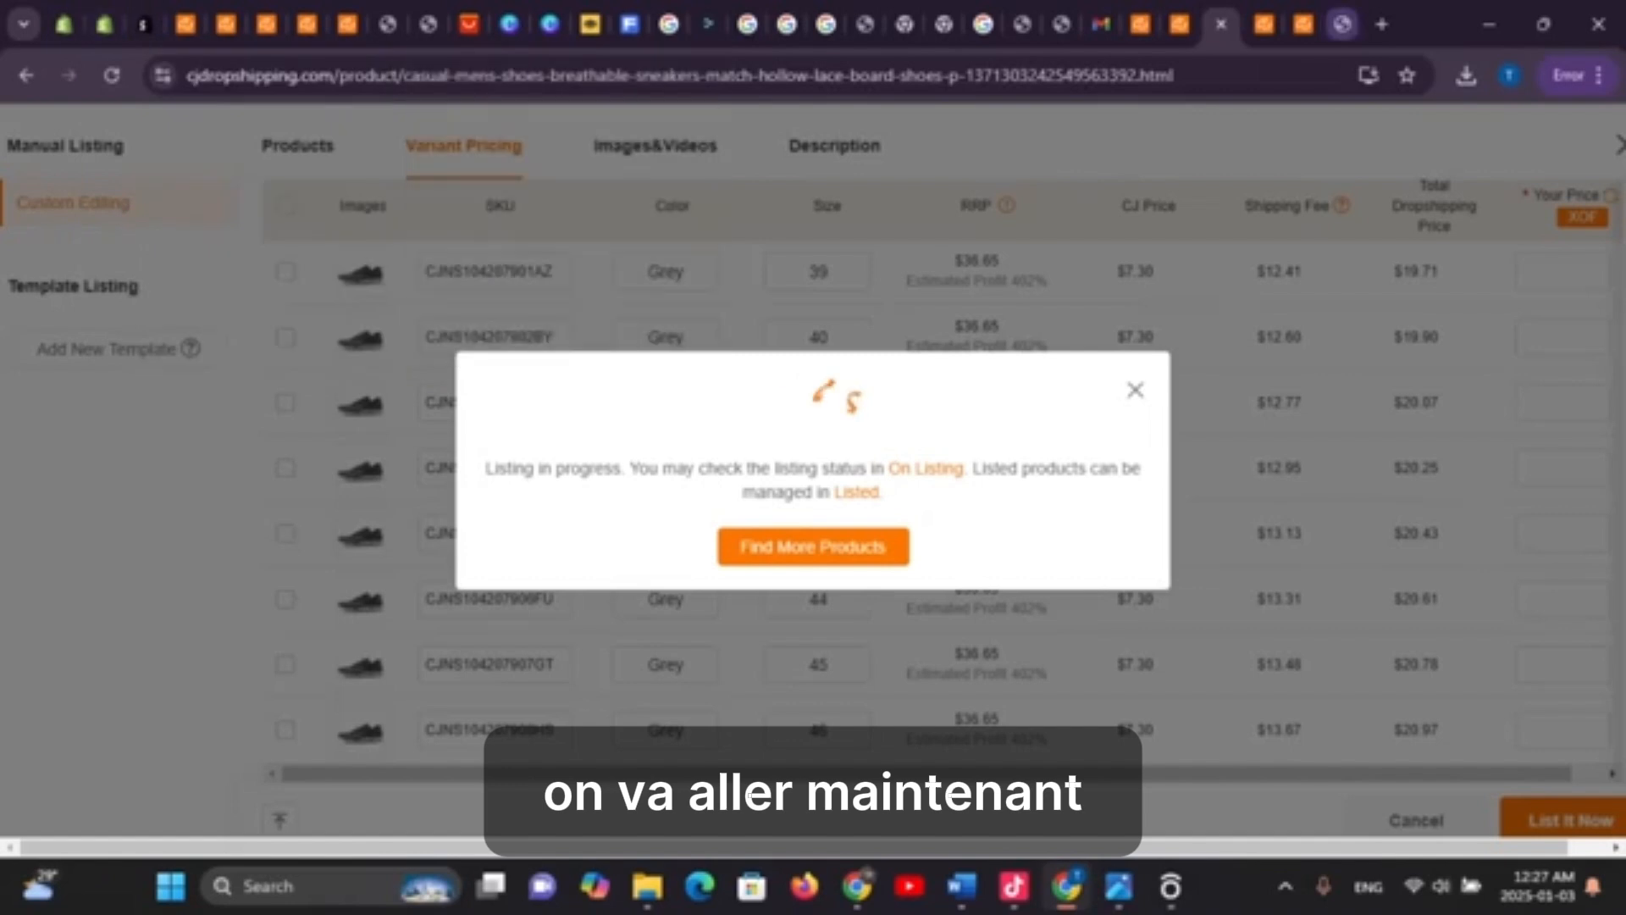
Switch to the AliExpress tab after the listing-in-progress notice
click(1343, 24)
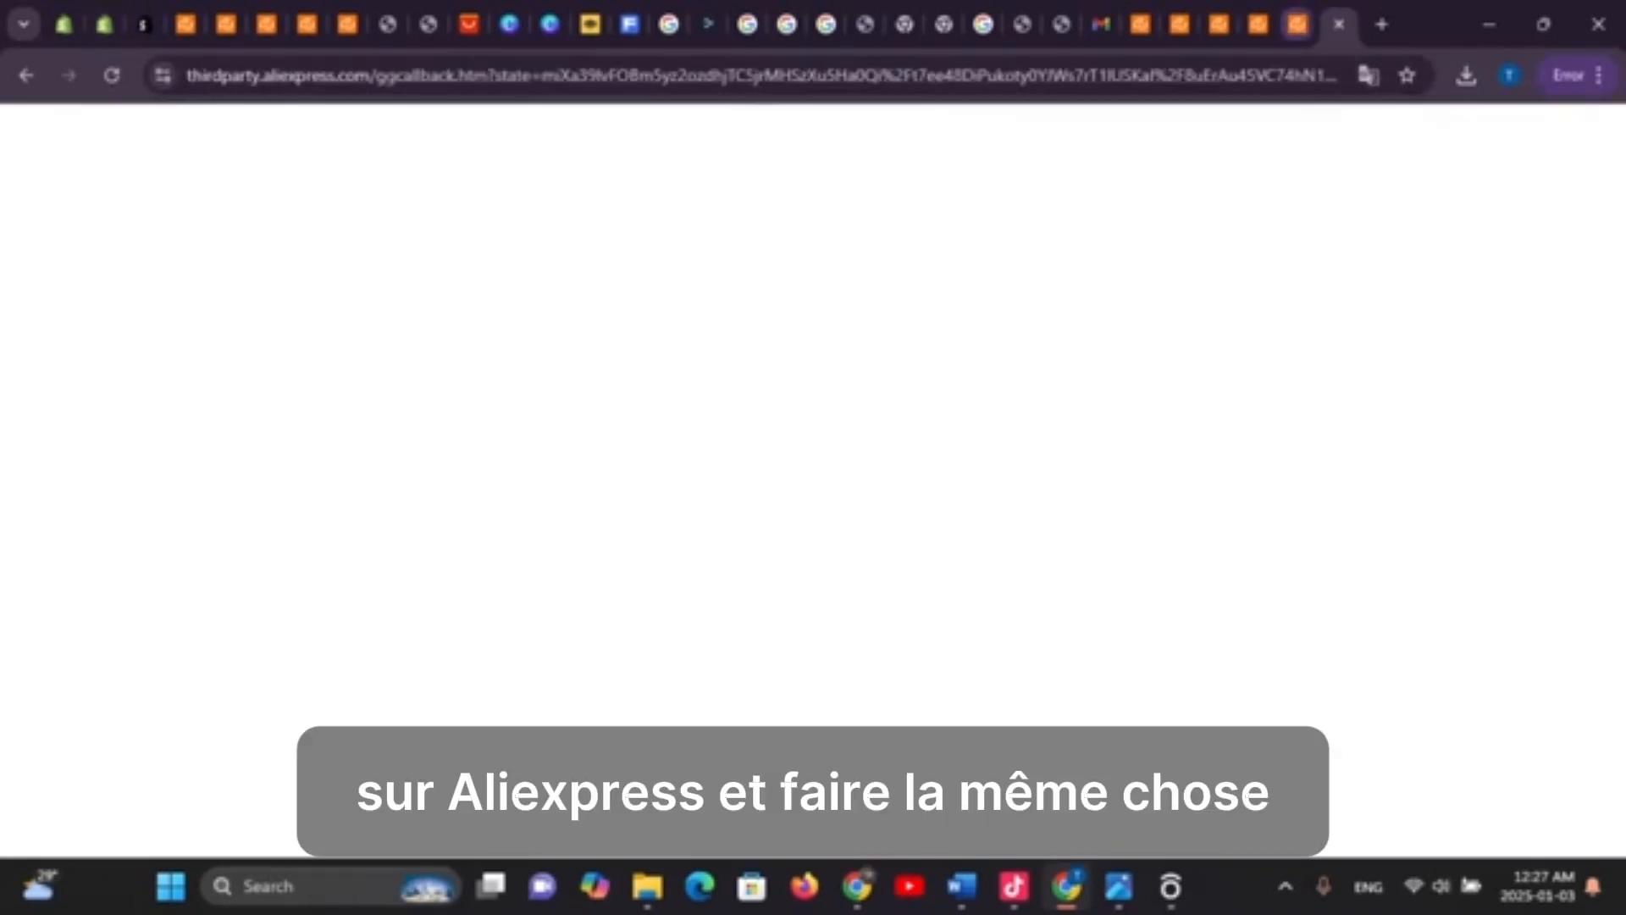
Reopen AliExpress in a fresh tab, dismiss the translation prompt, and start signing in
click(1340, 24)
click(1382, 23)
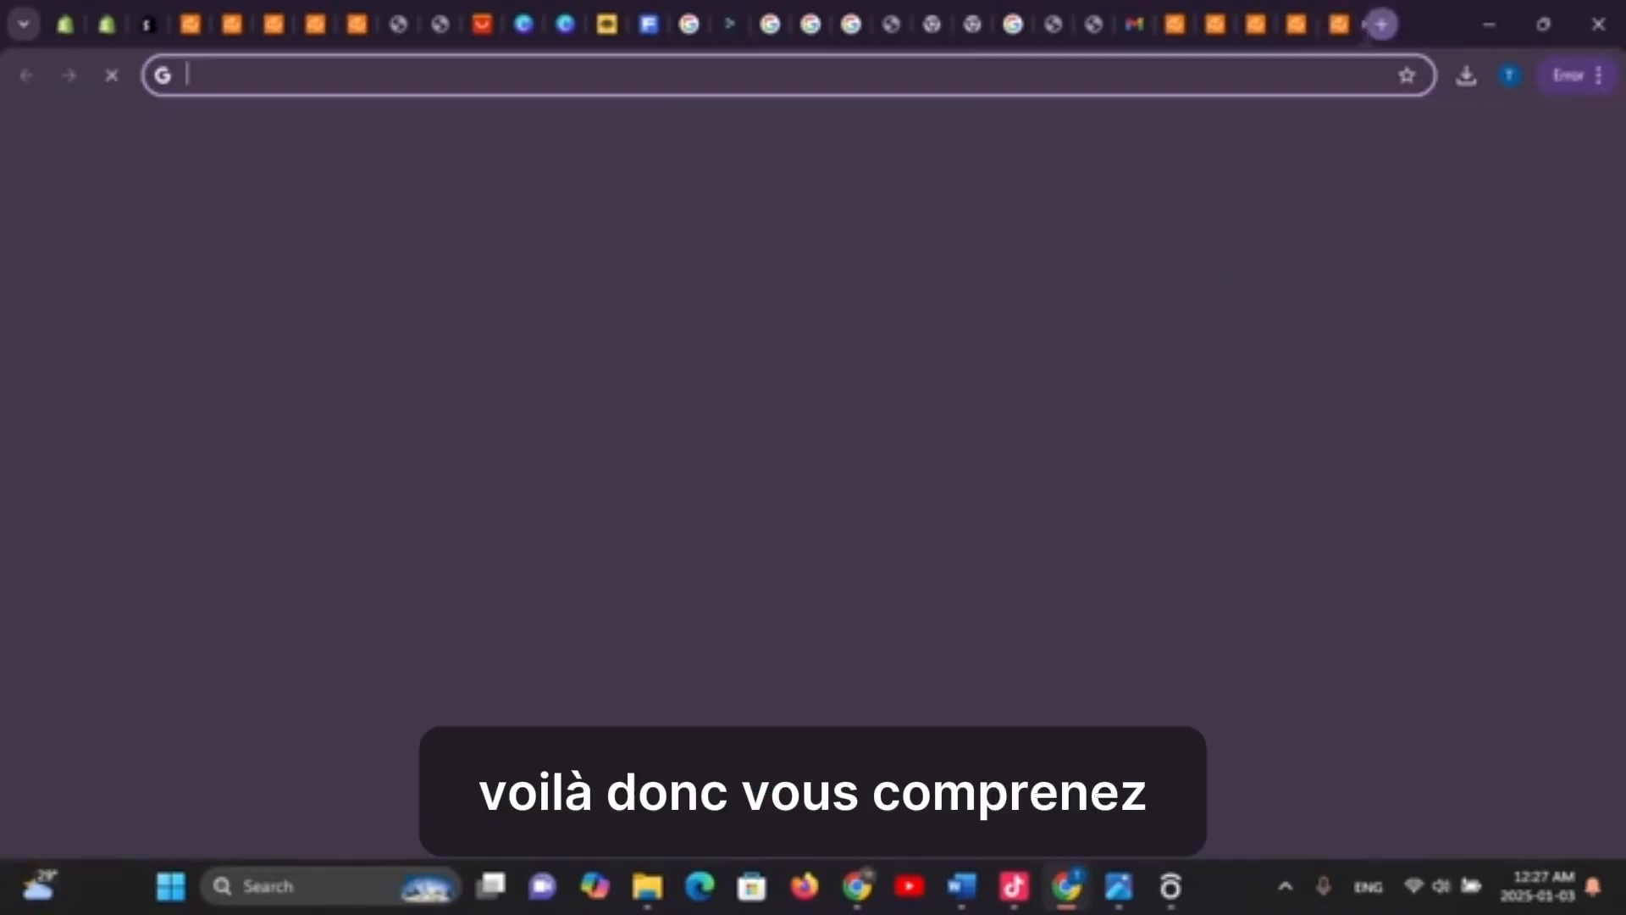
click(680, 445)
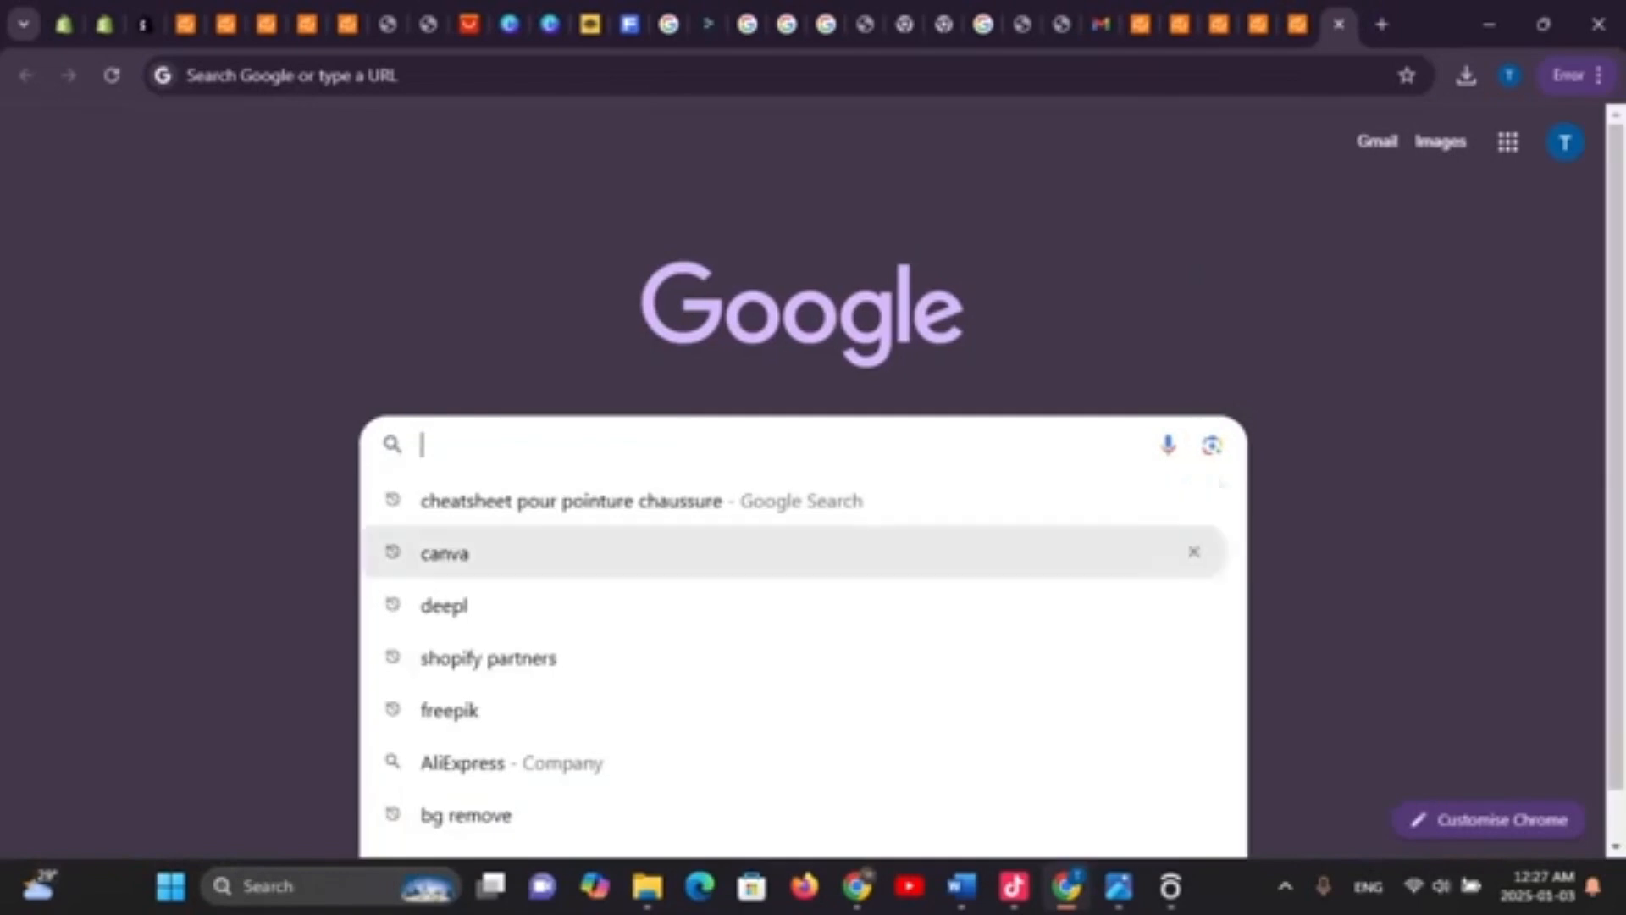
click(297, 551)
click(680, 559)
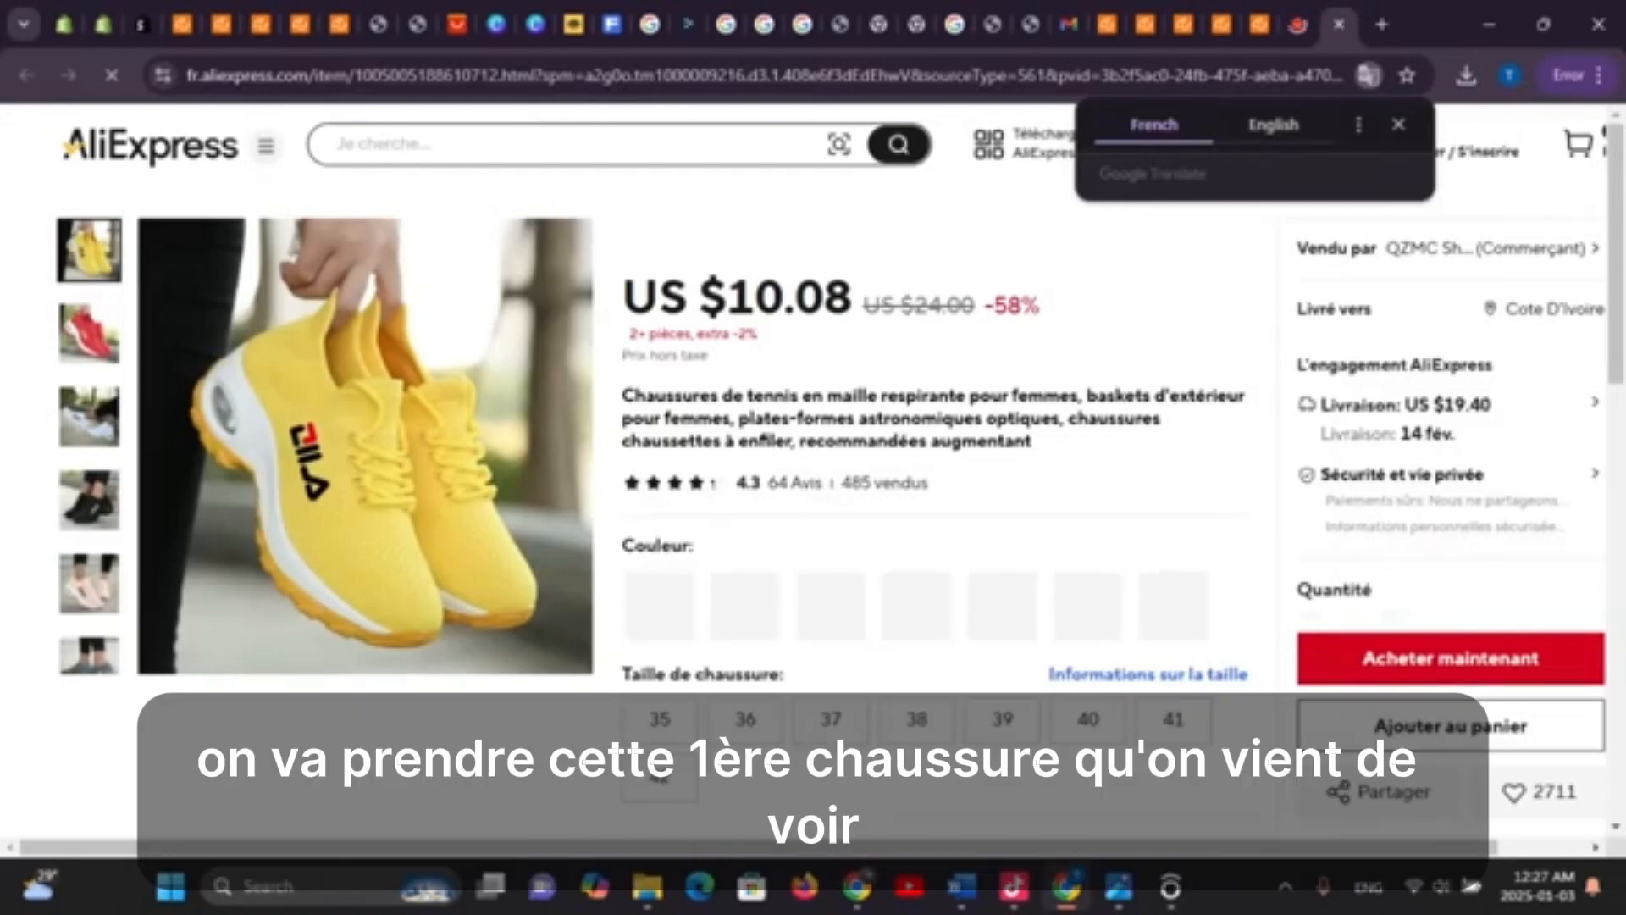
click(1399, 124)
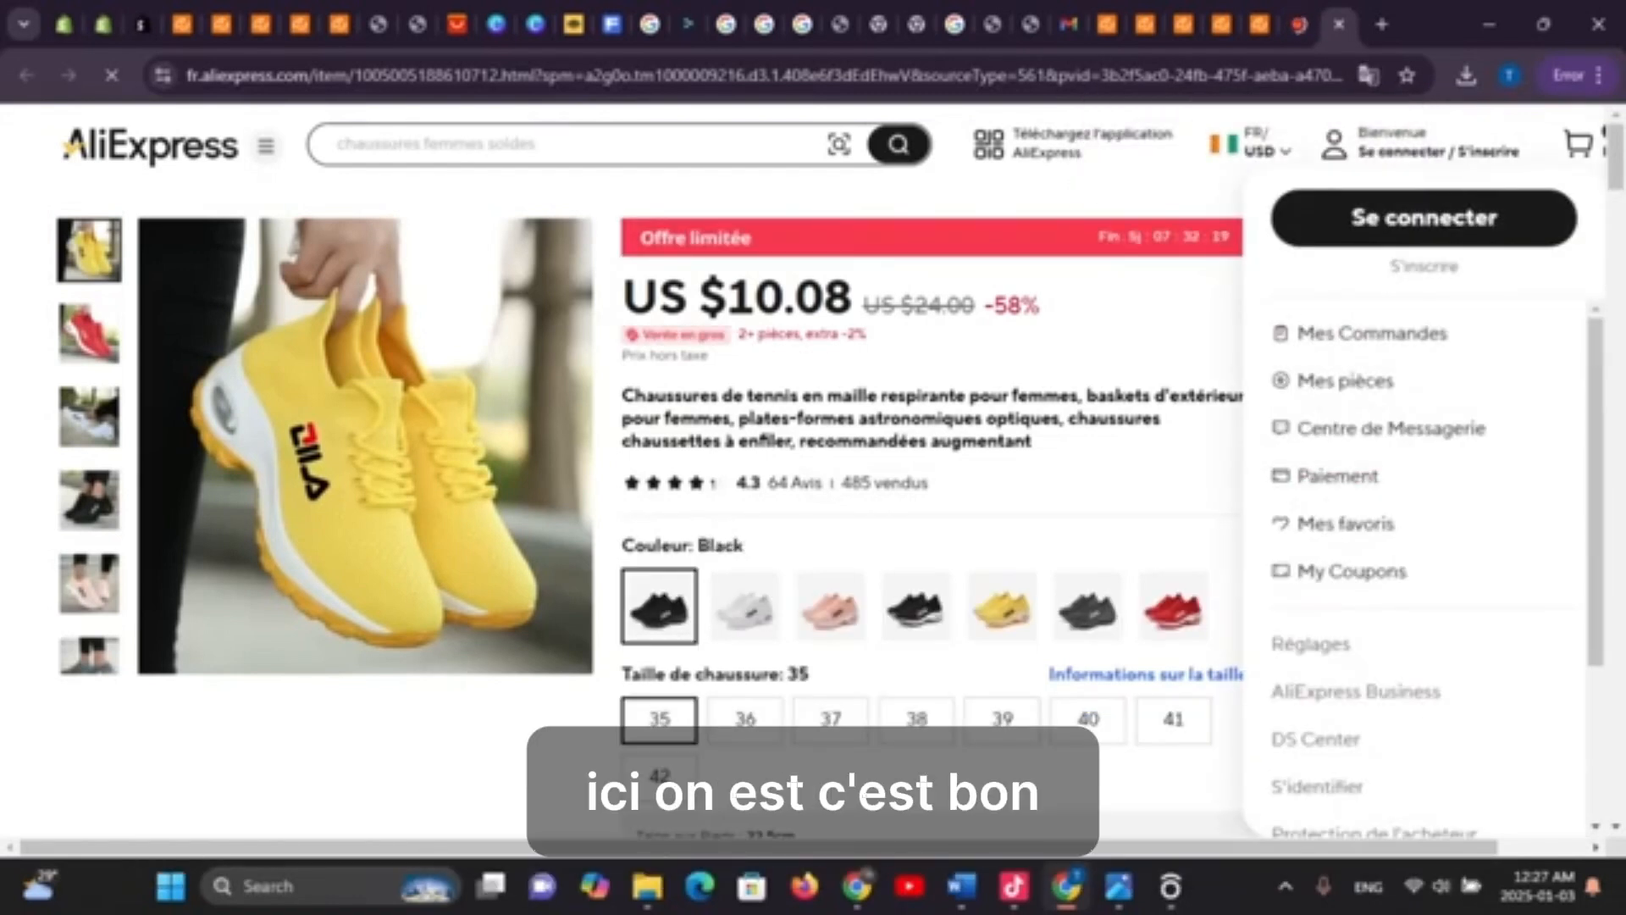
click(1424, 218)
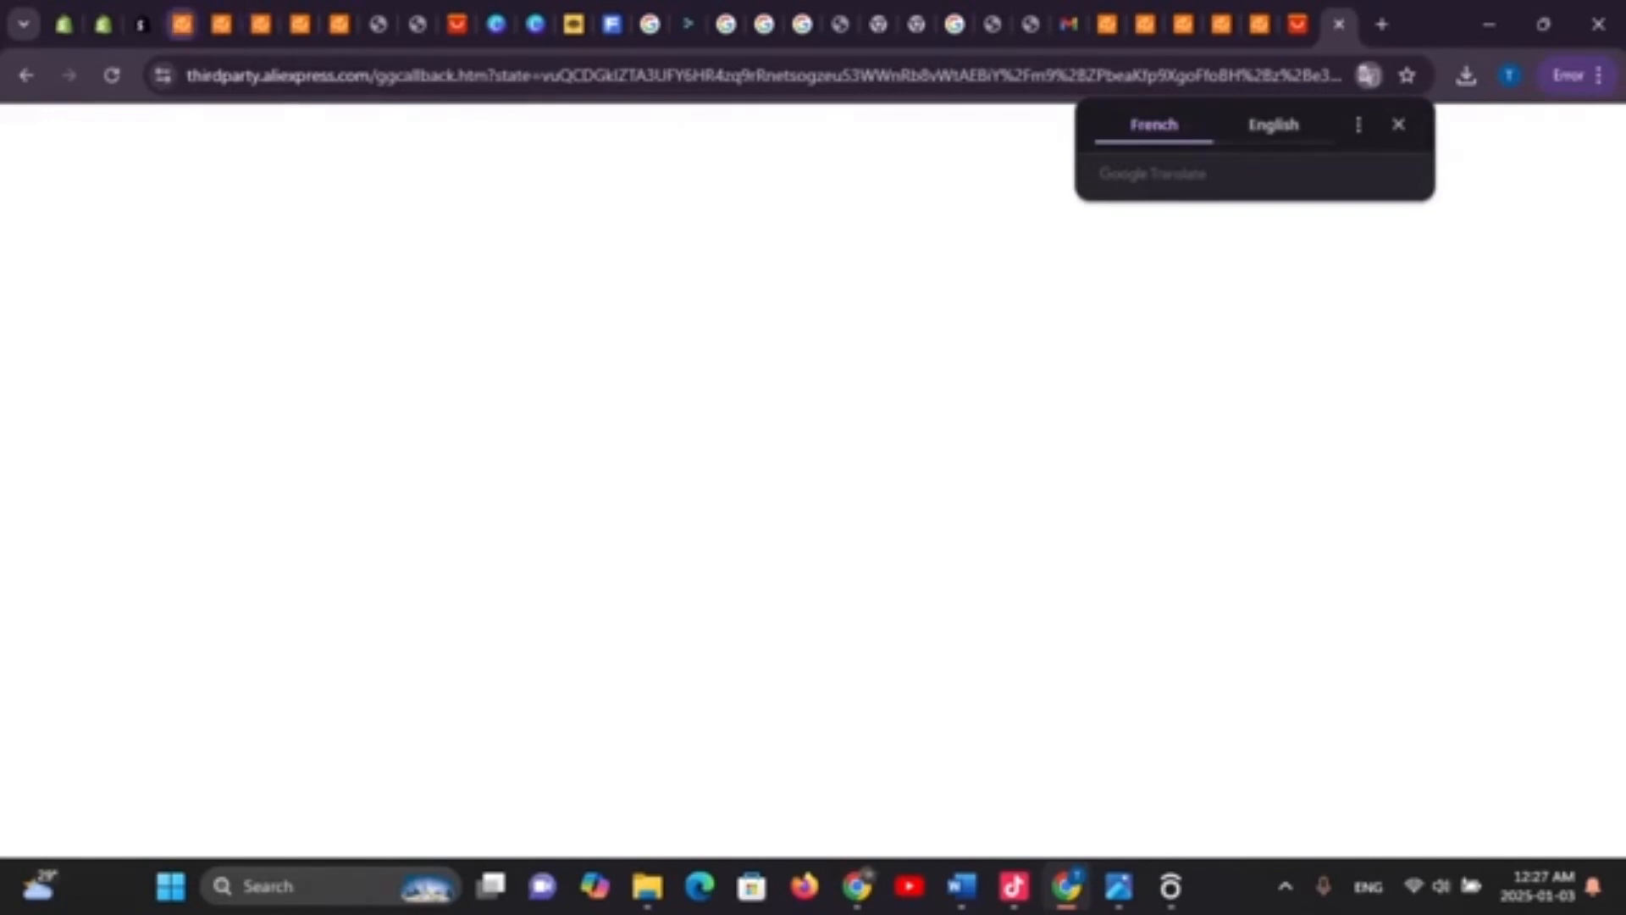
click(417, 23)
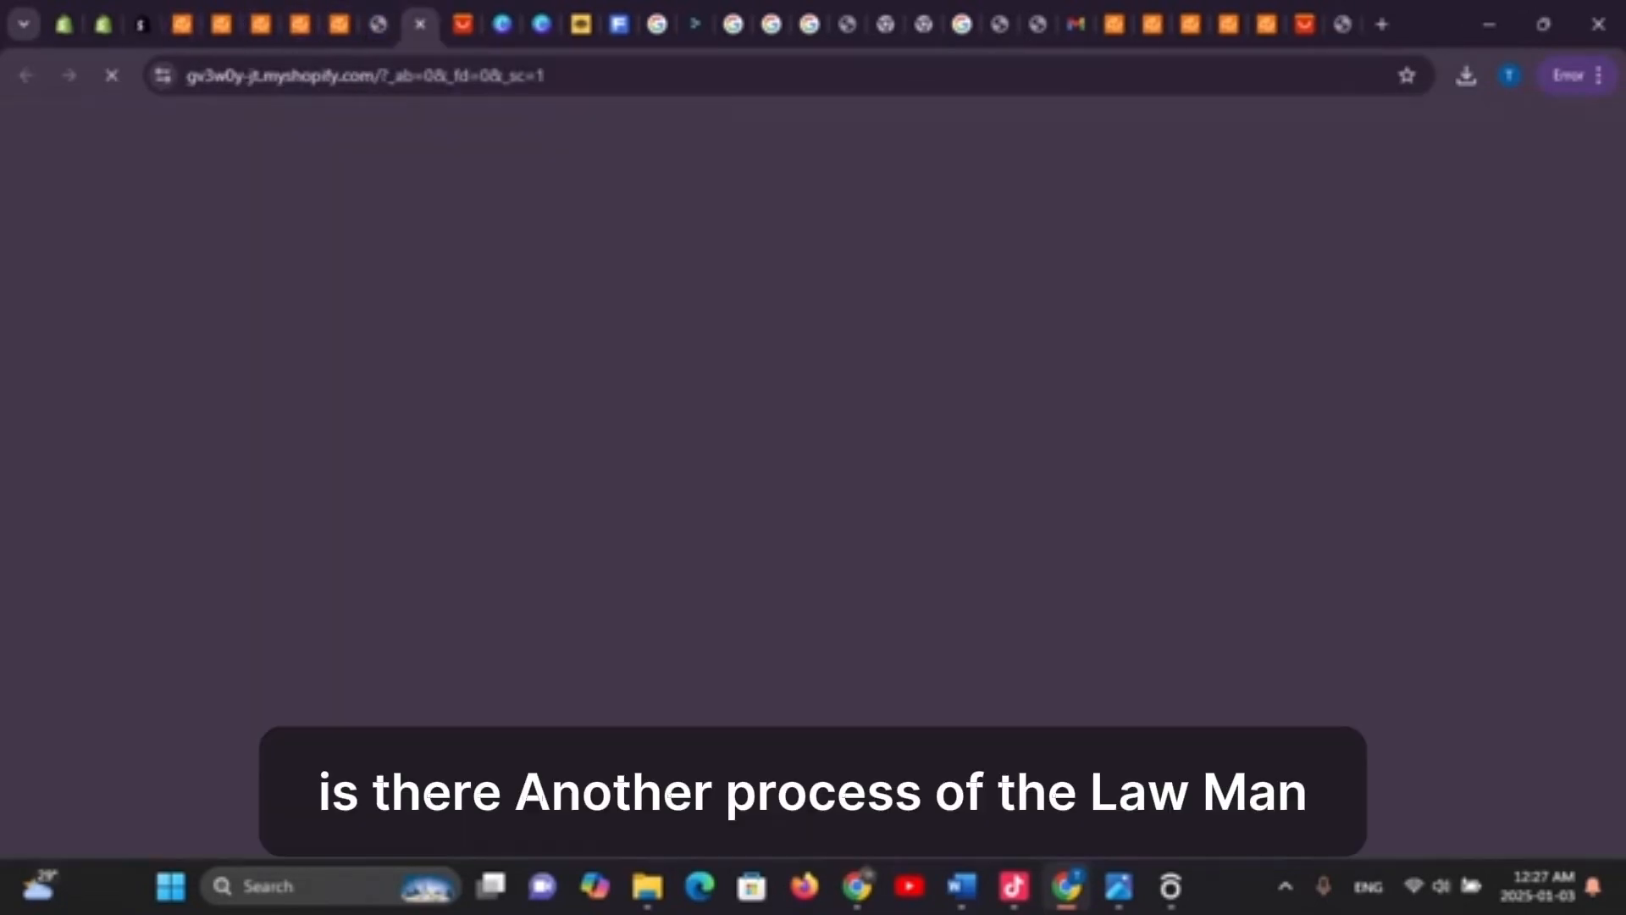
click(378, 24)
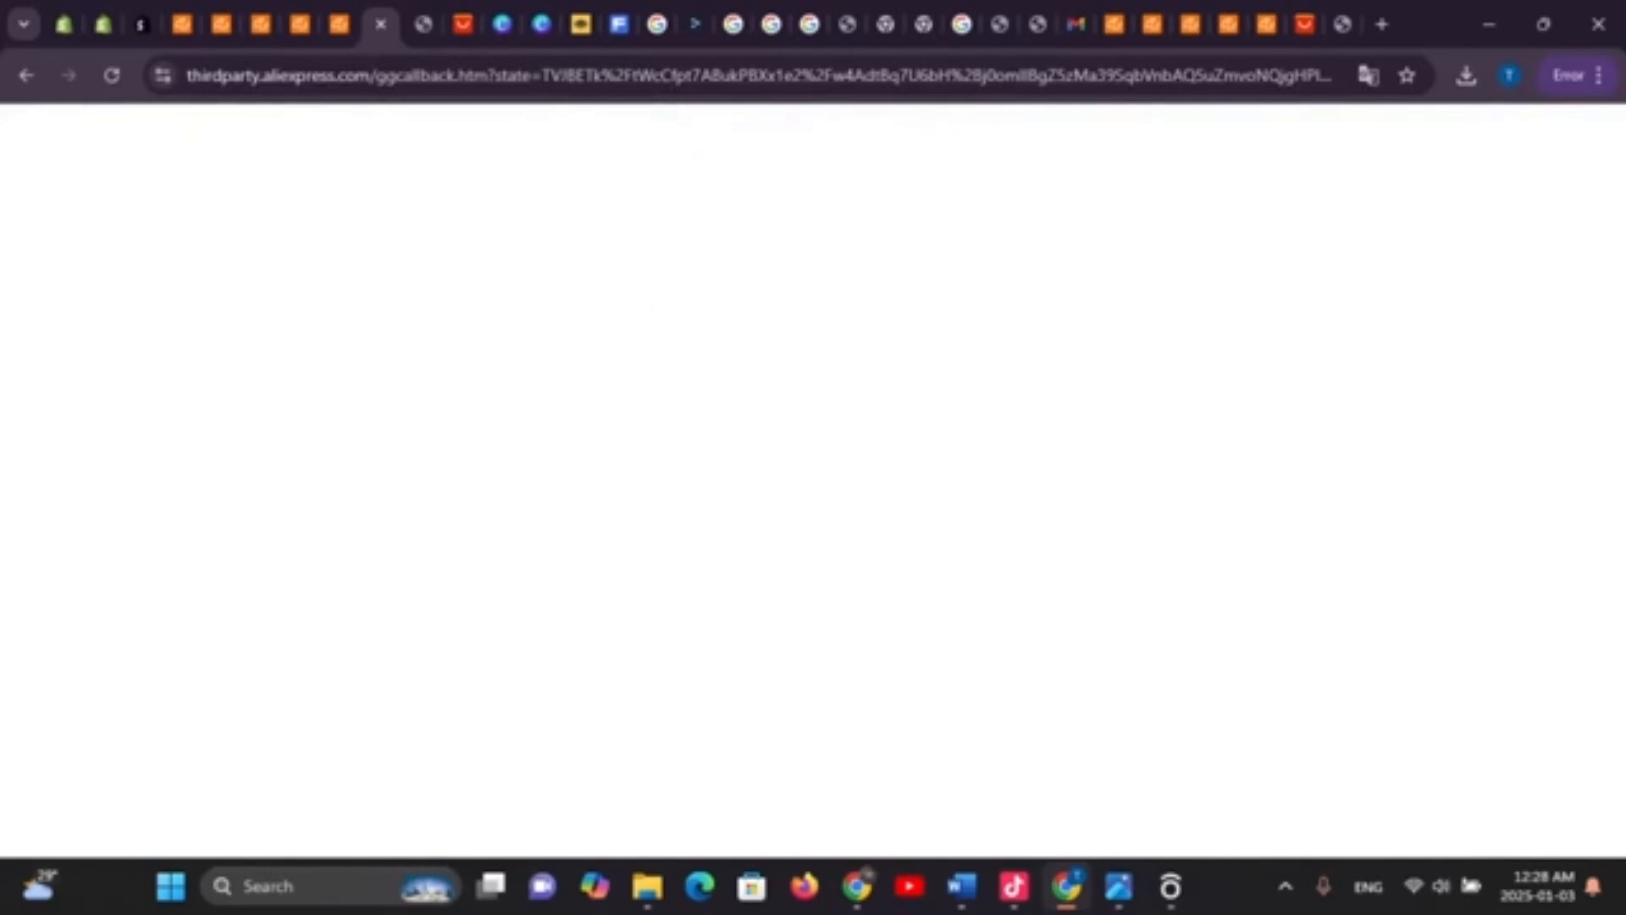
click(463, 23)
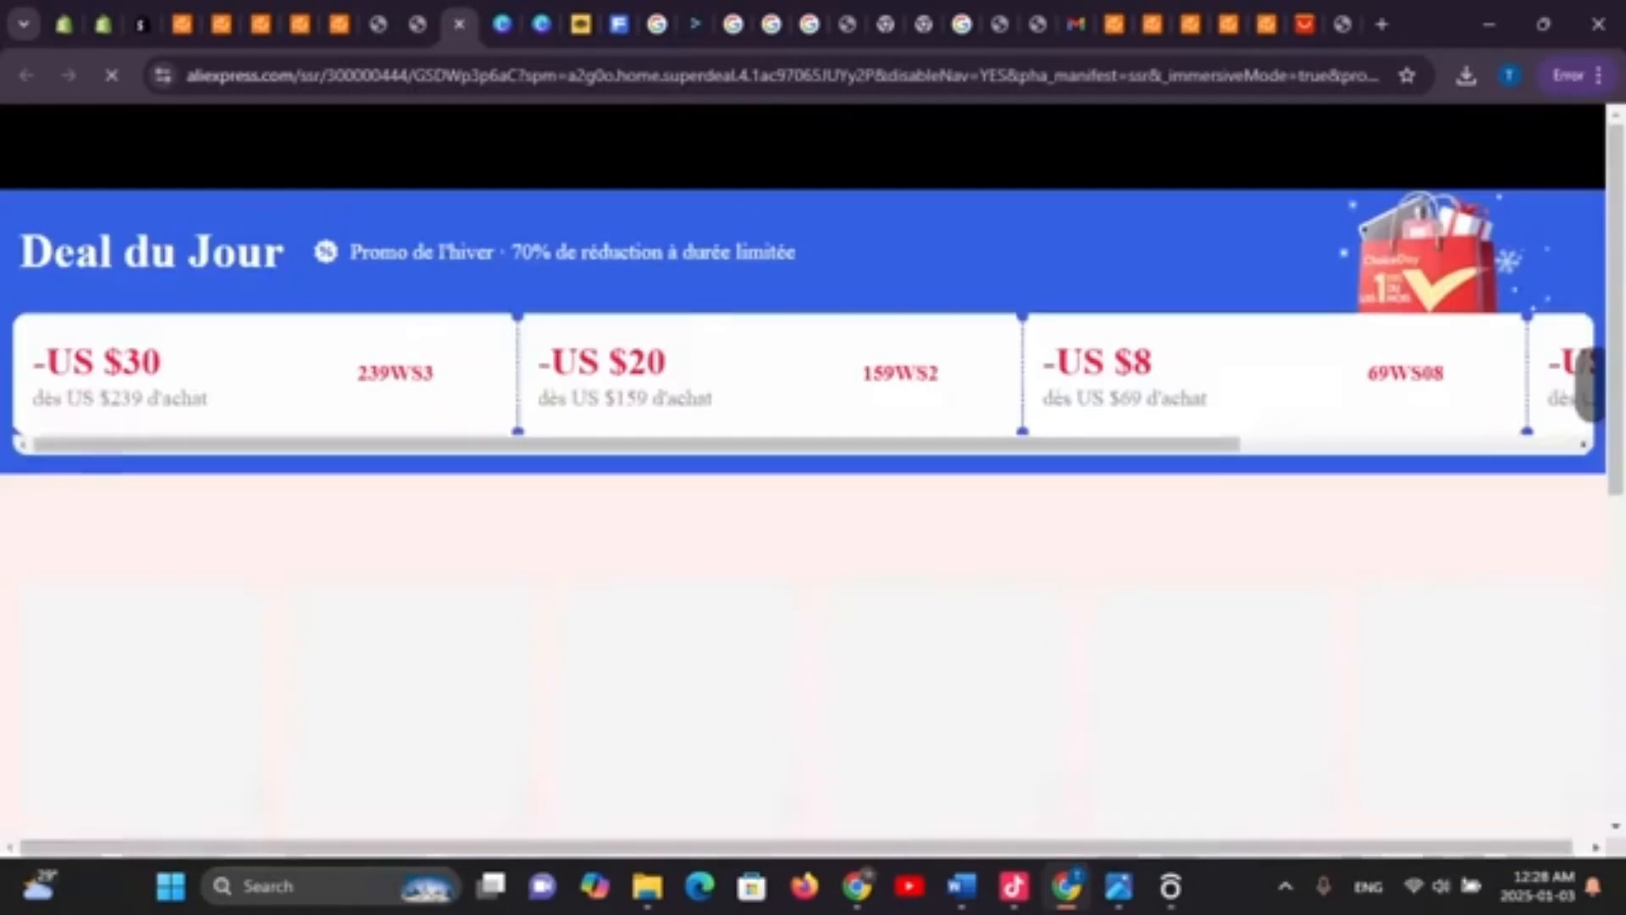
click(418, 24)
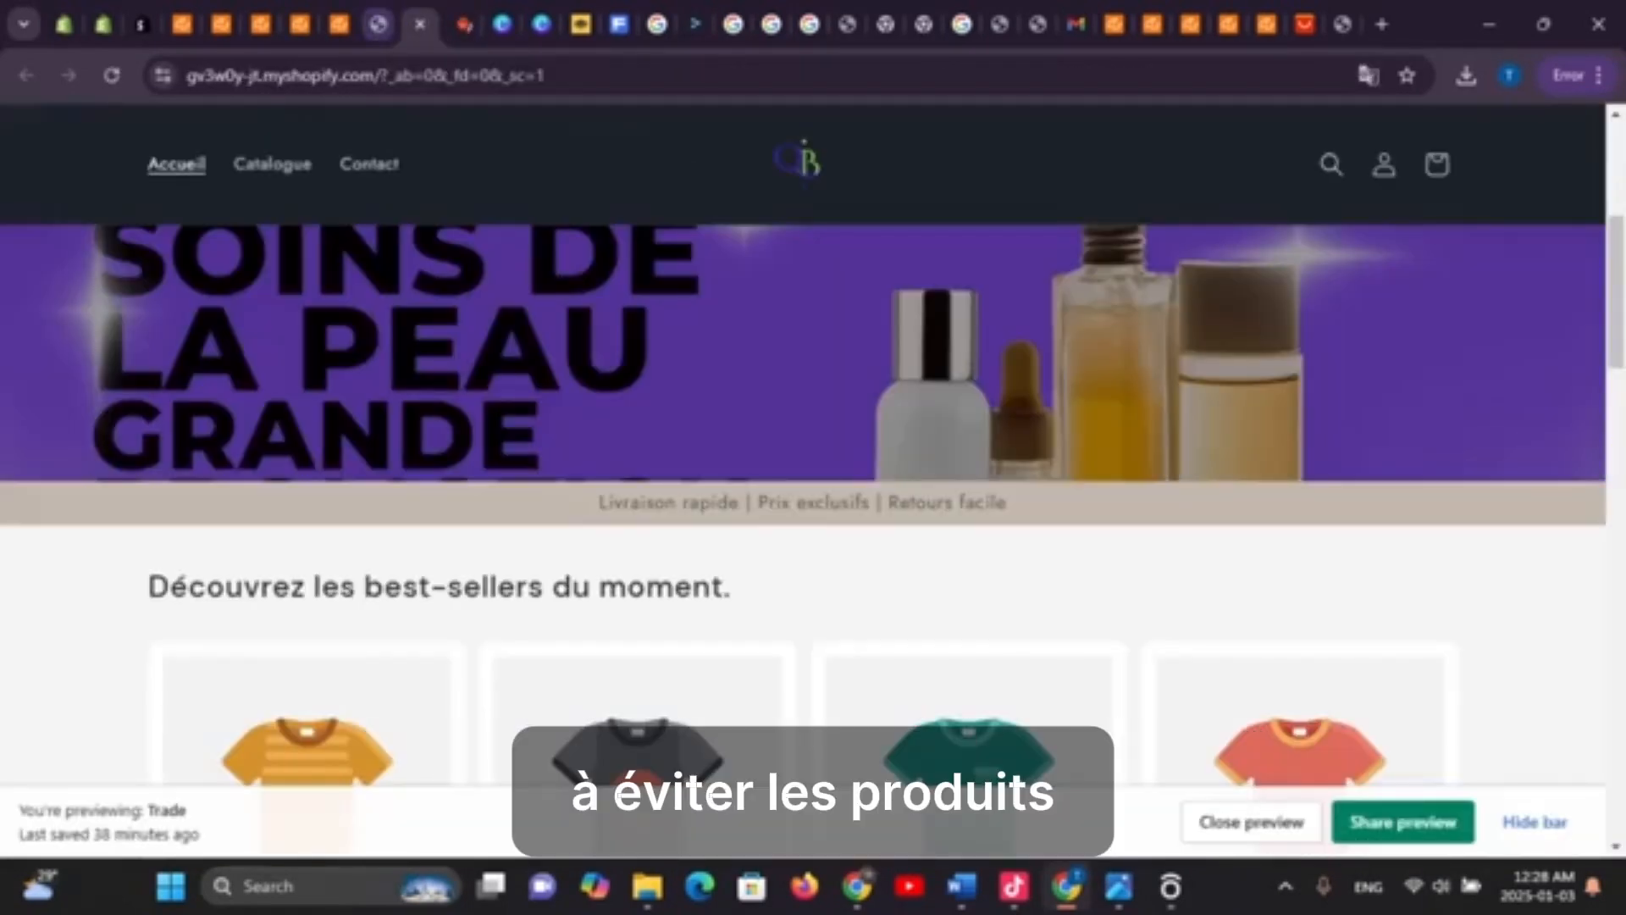
scroll(970, 584, down, 7)
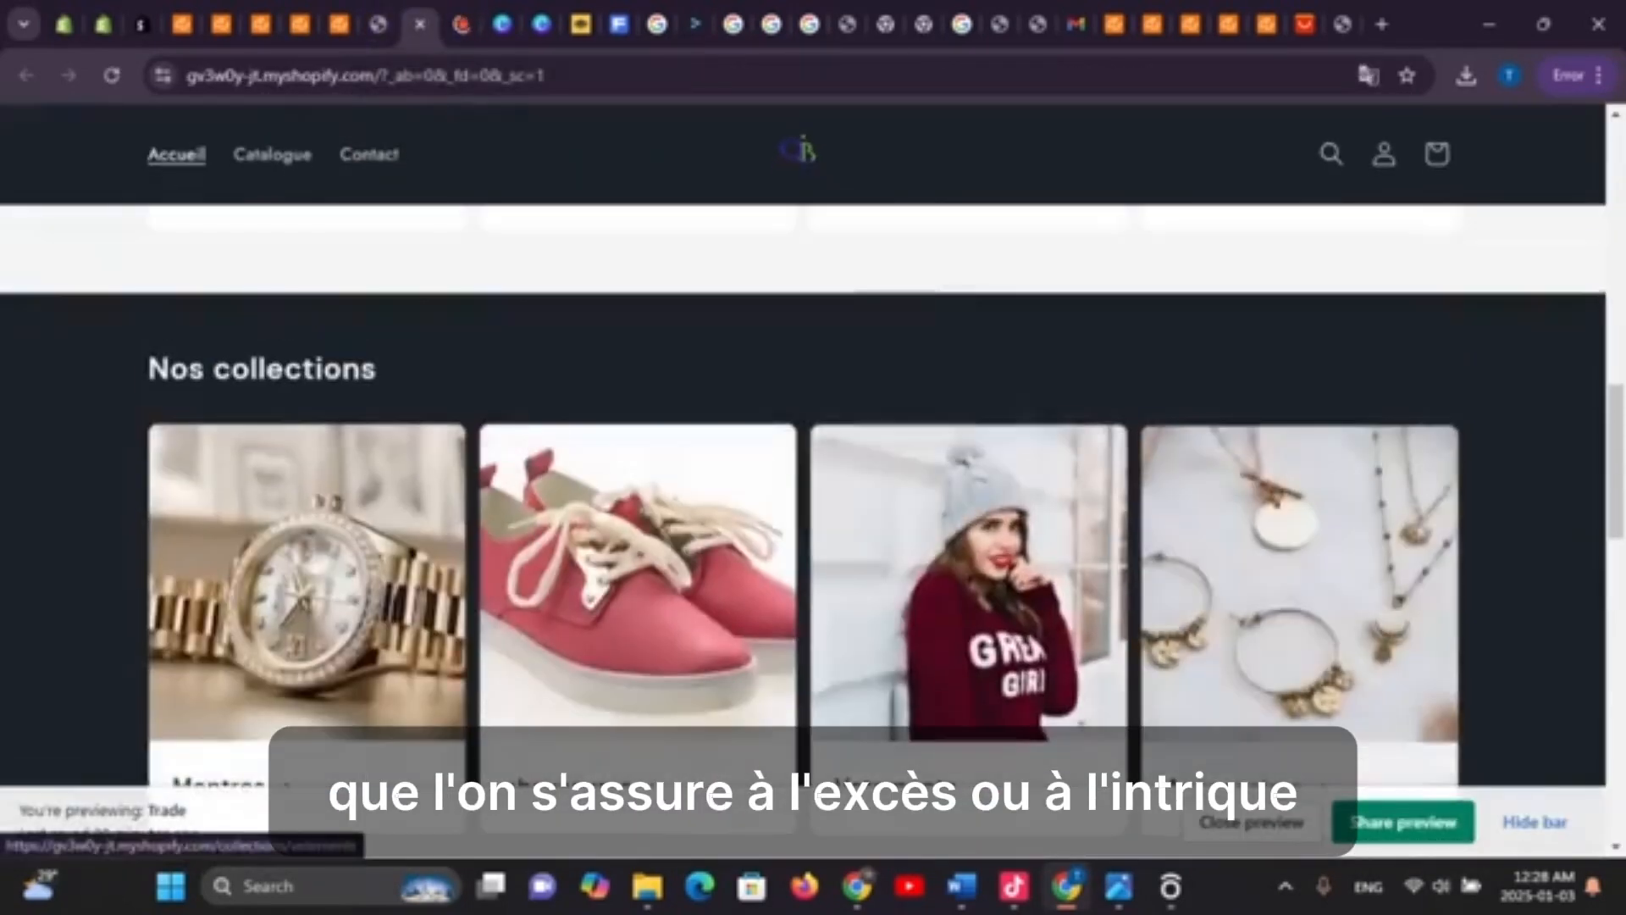
scroll(969, 584, up, 2)
scroll(969, 584, down, 7)
scroll(969, 585, up, 5)
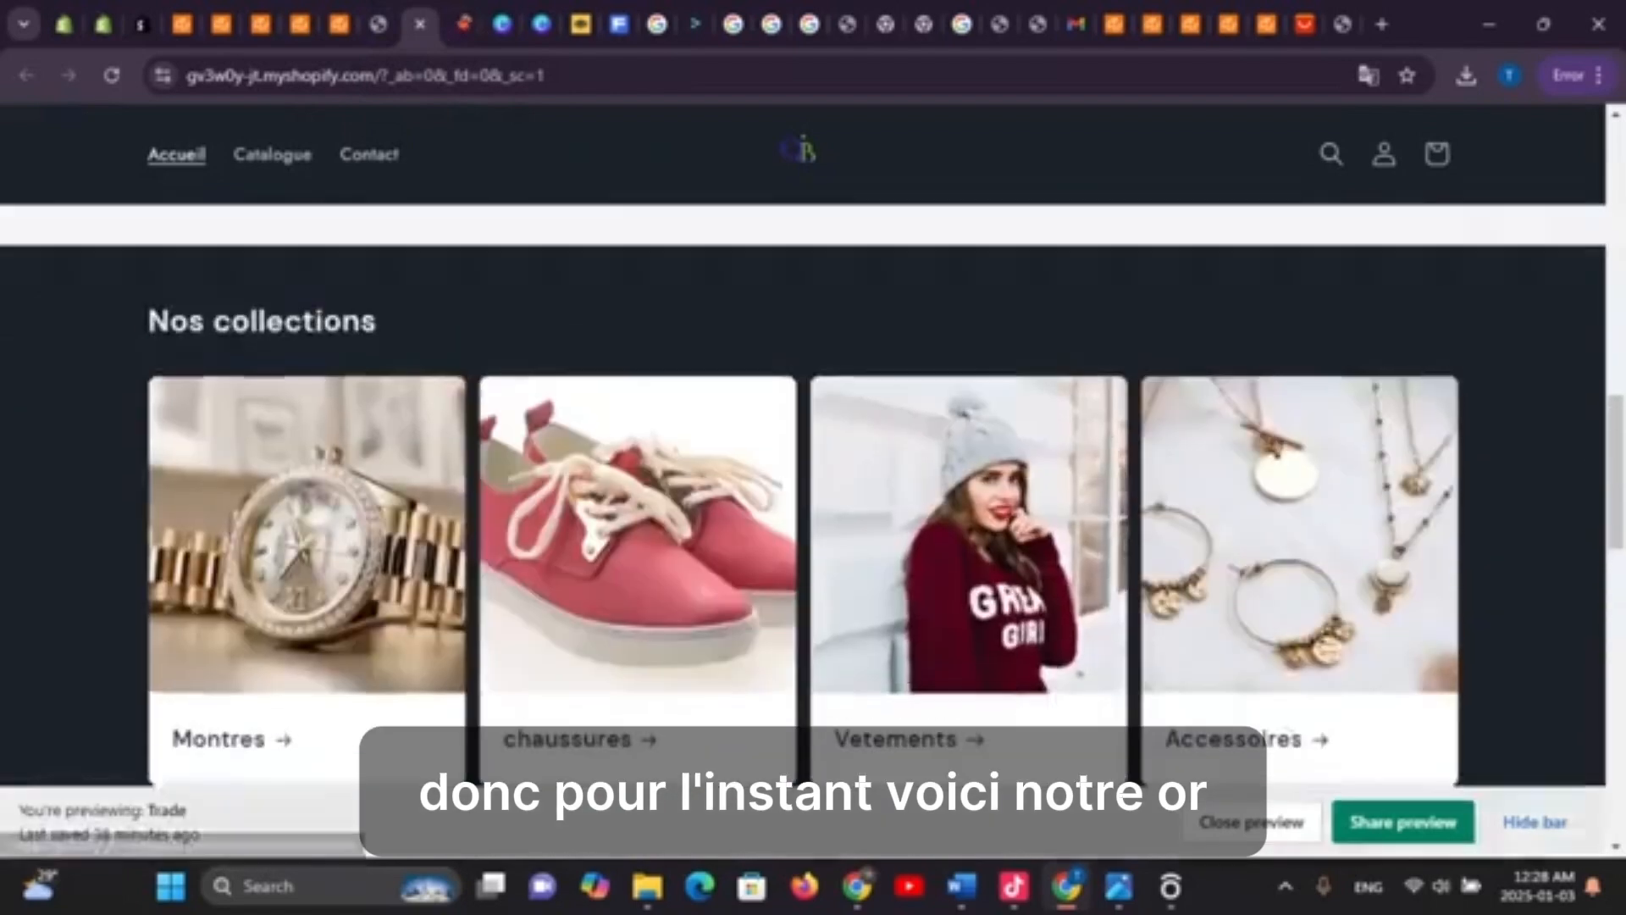
scroll(969, 585, up, 5)
scroll(969, 585, up, 4)
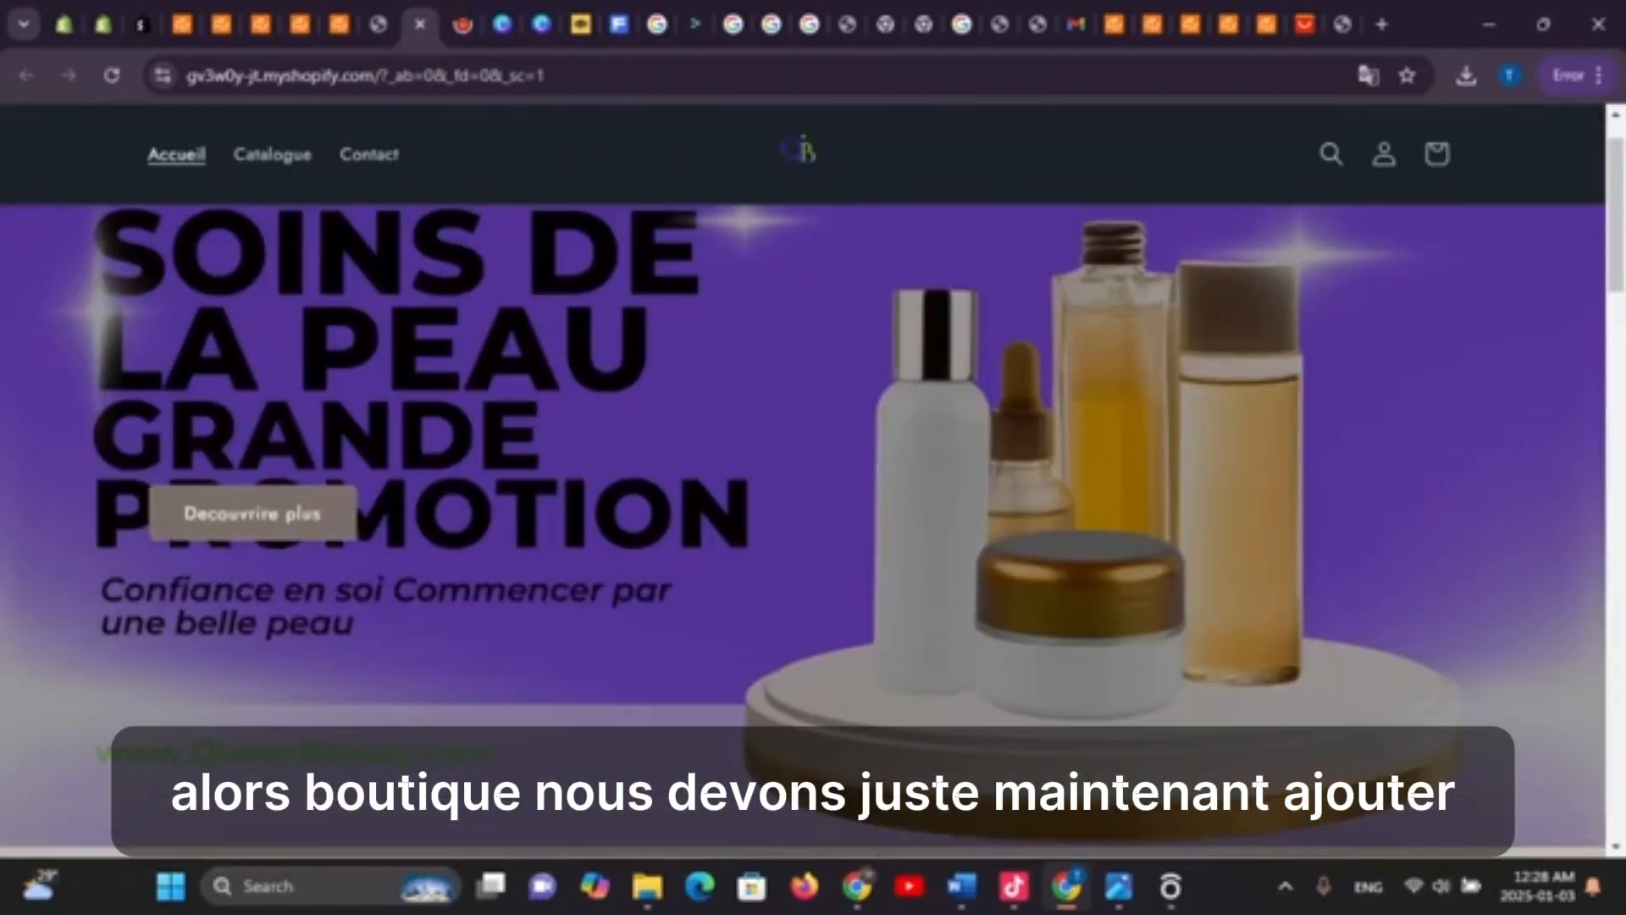
scroll(969, 585, up, 1)
Cycle through the open CJdropshipping, AliExpress and store preview tabs
click(380, 25)
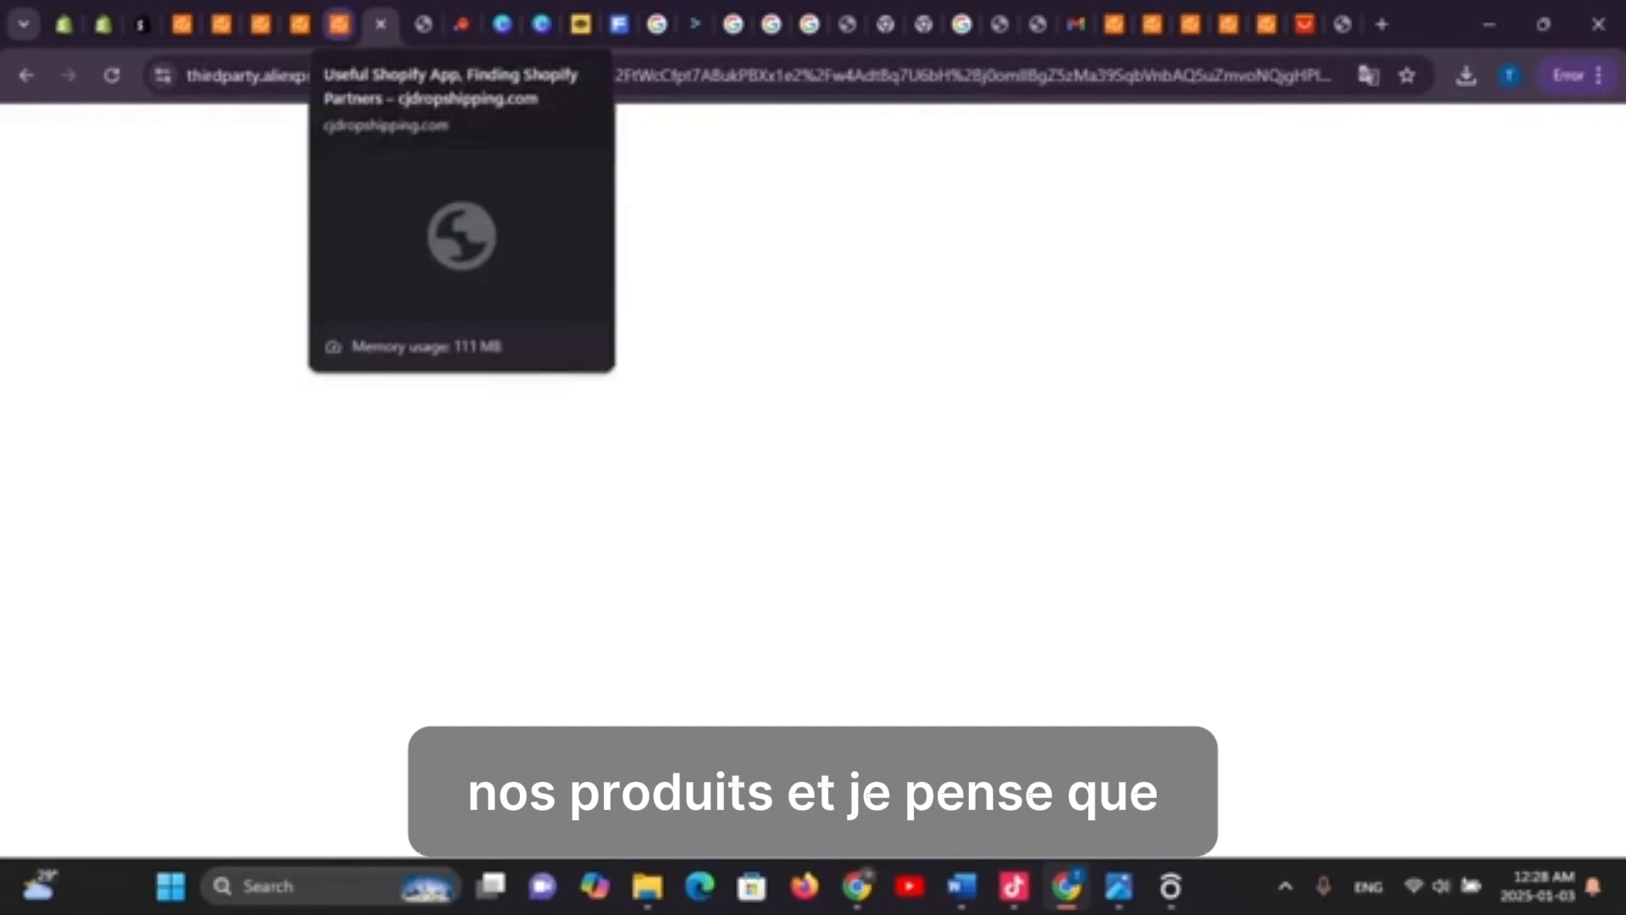
click(339, 25)
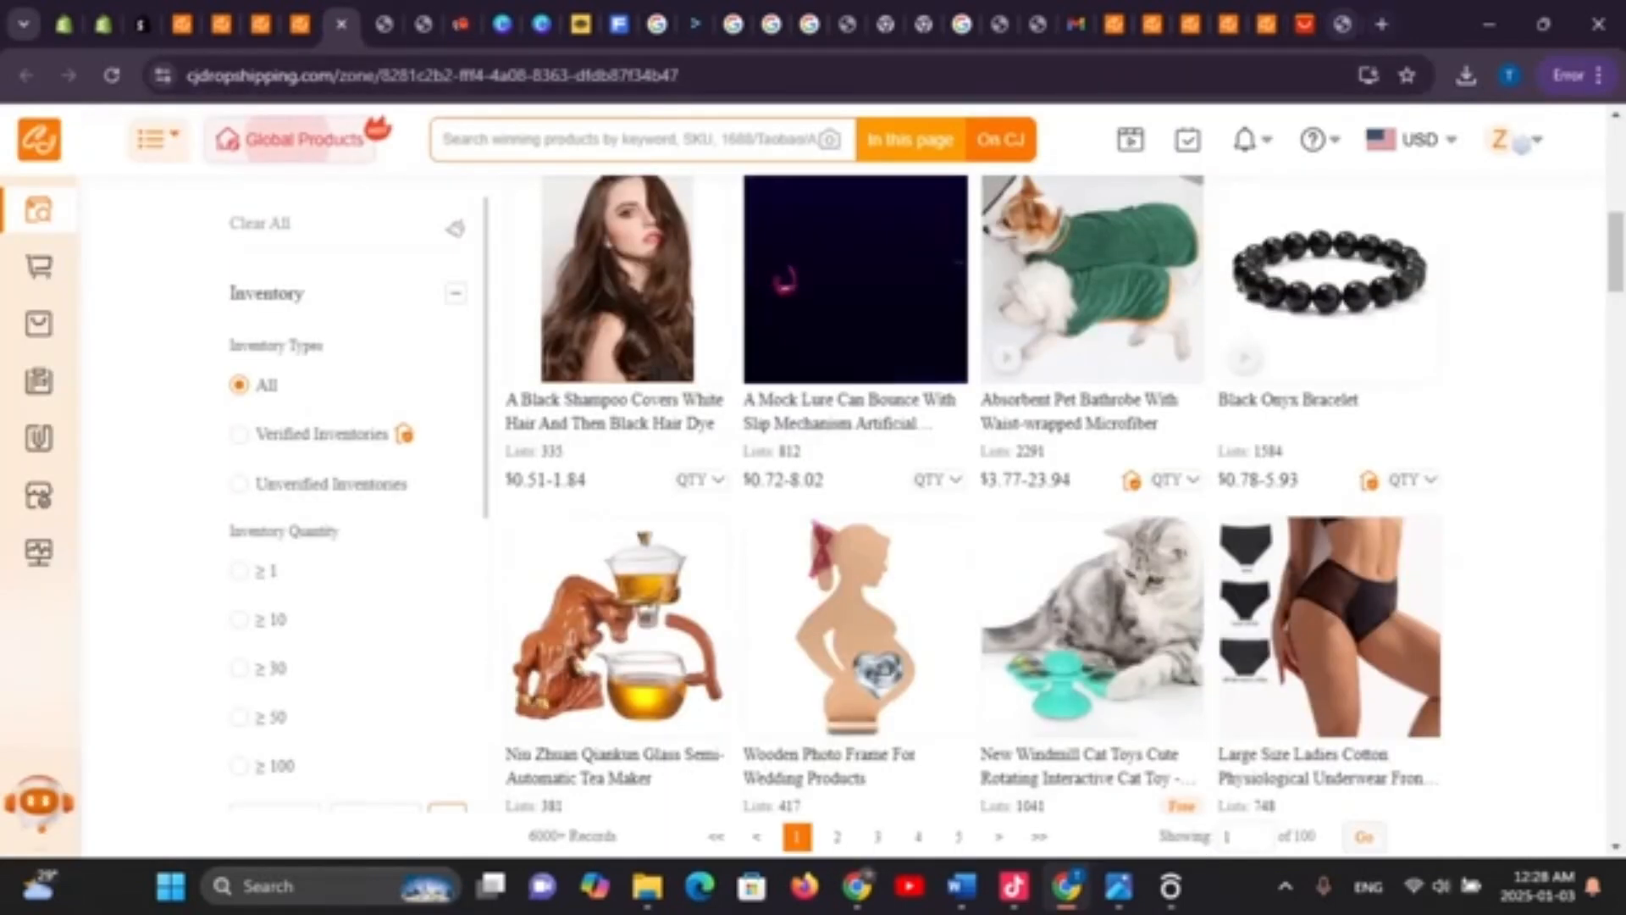
click(1304, 24)
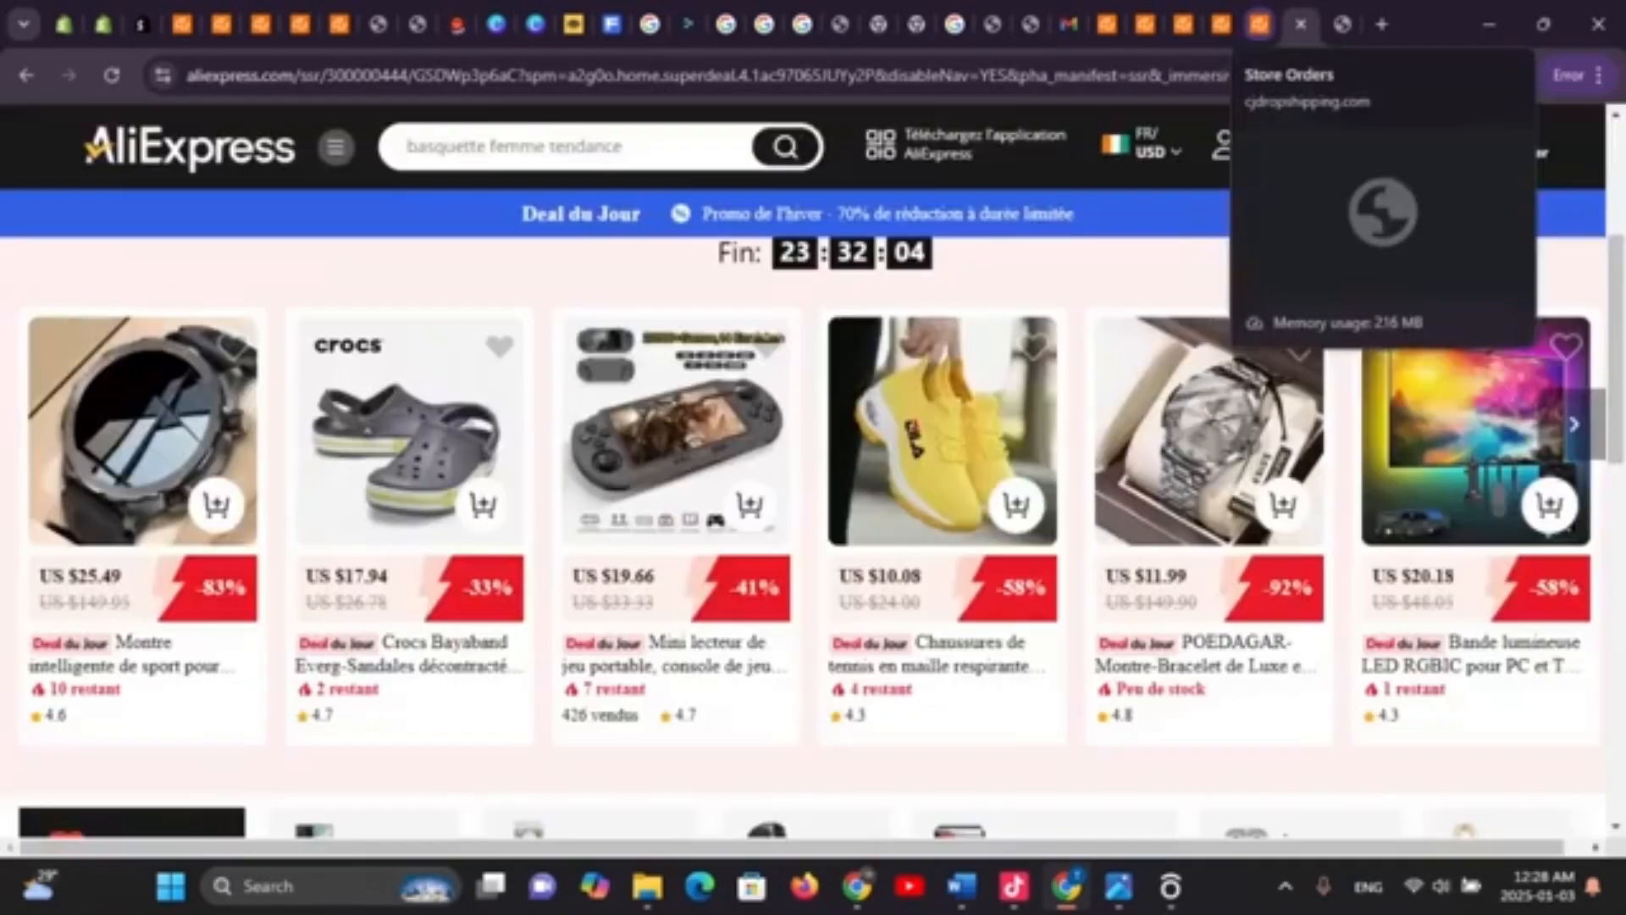
click(1260, 24)
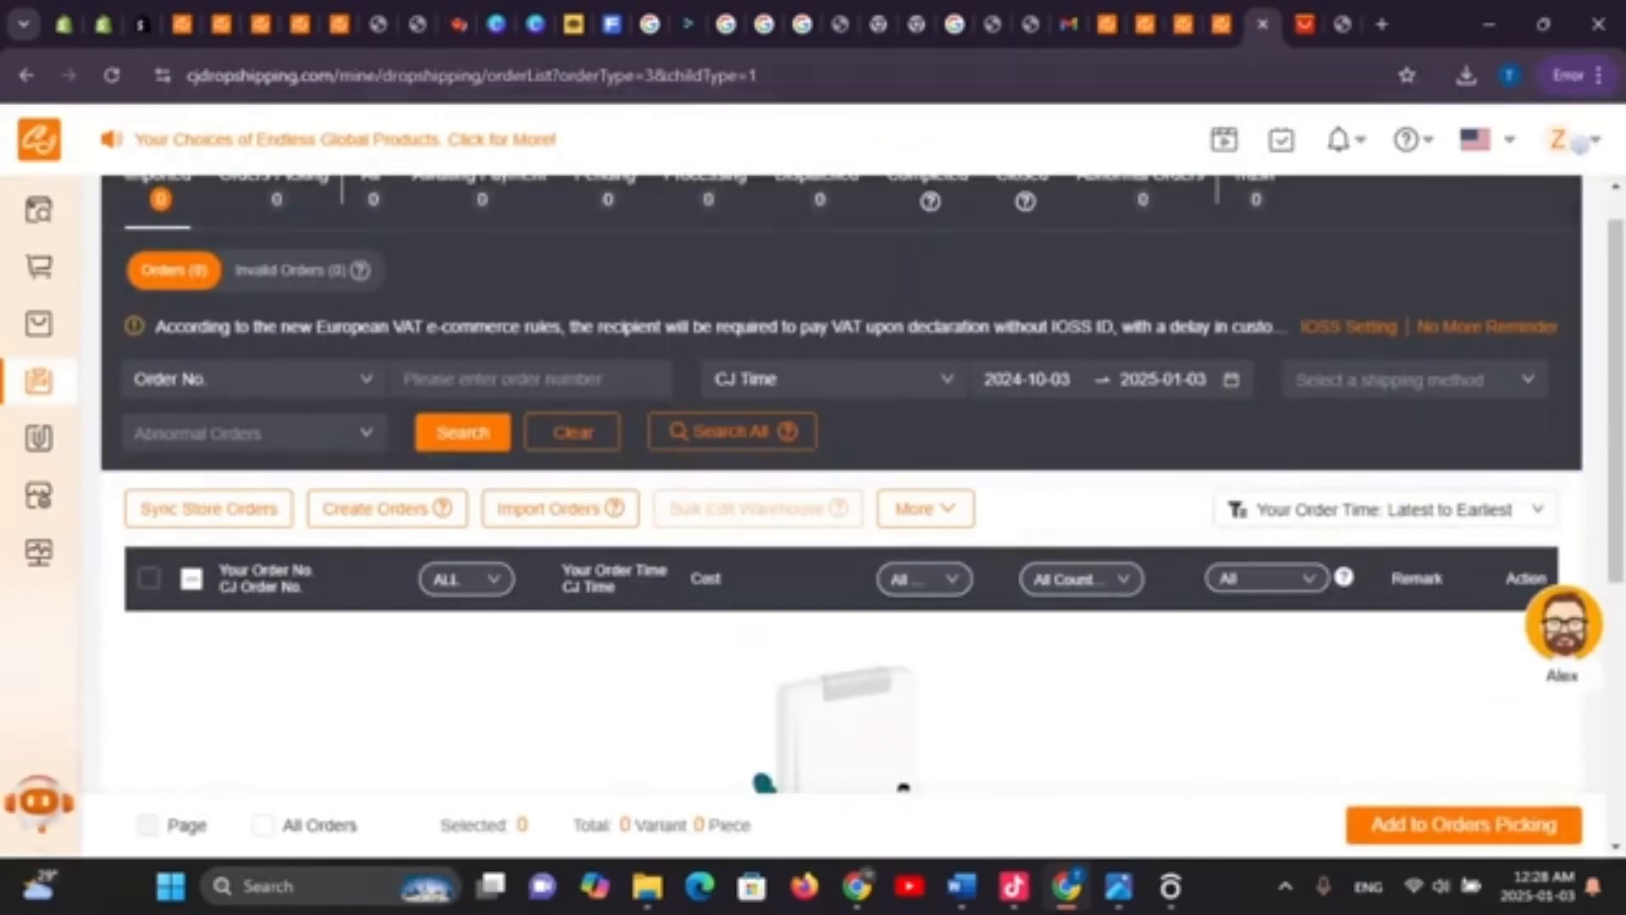
click(457, 24)
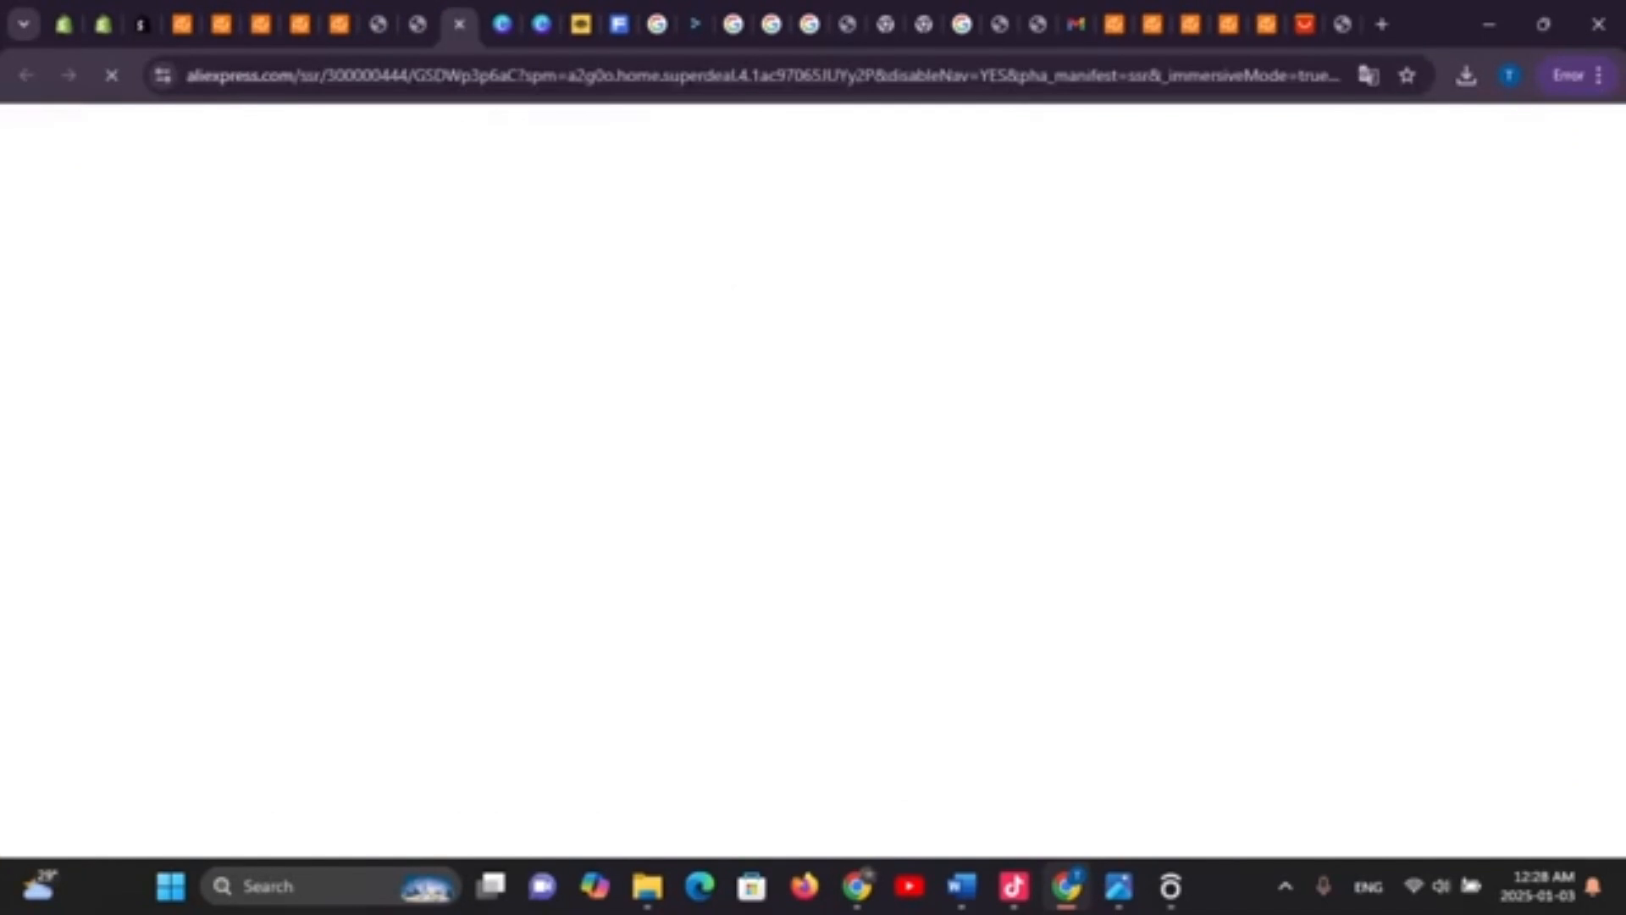
click(417, 25)
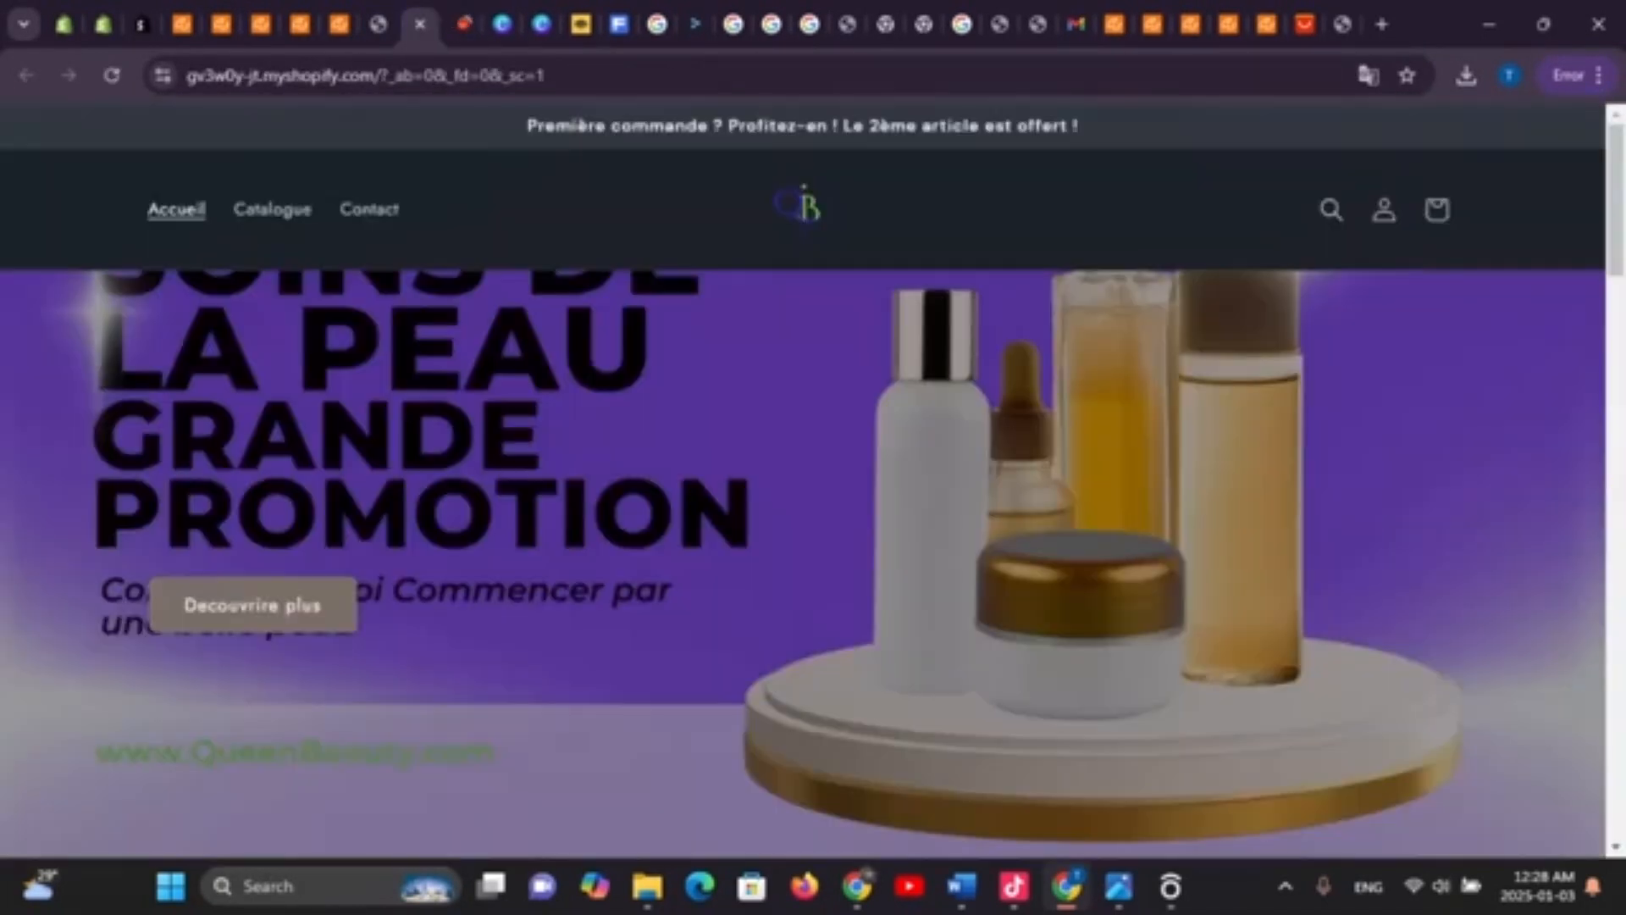
click(377, 24)
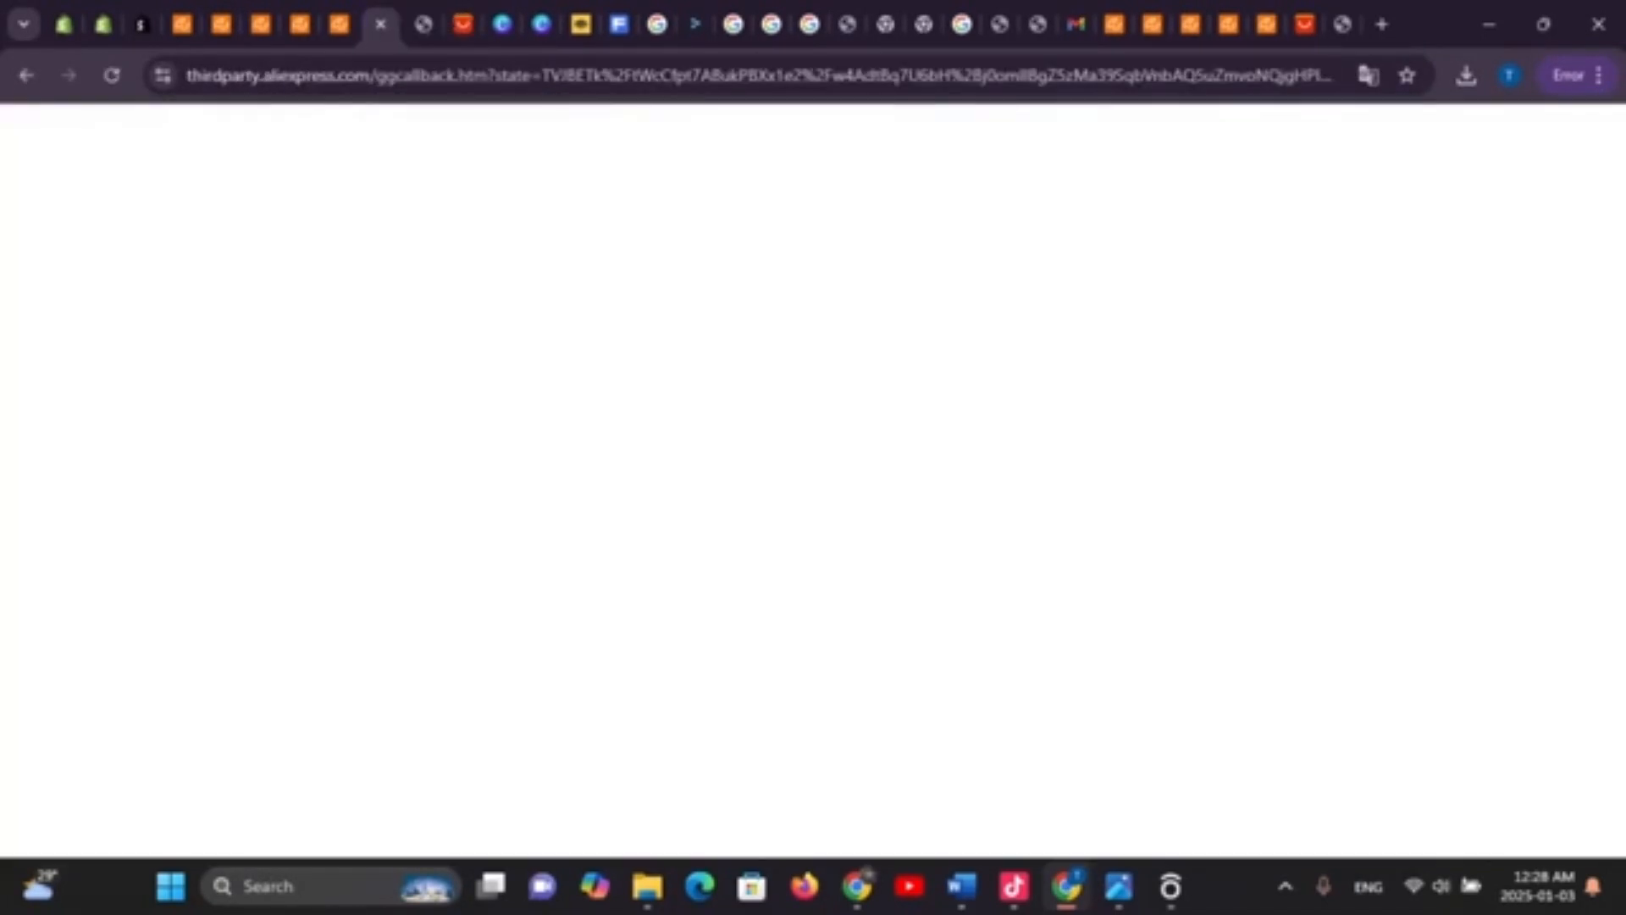
click(339, 25)
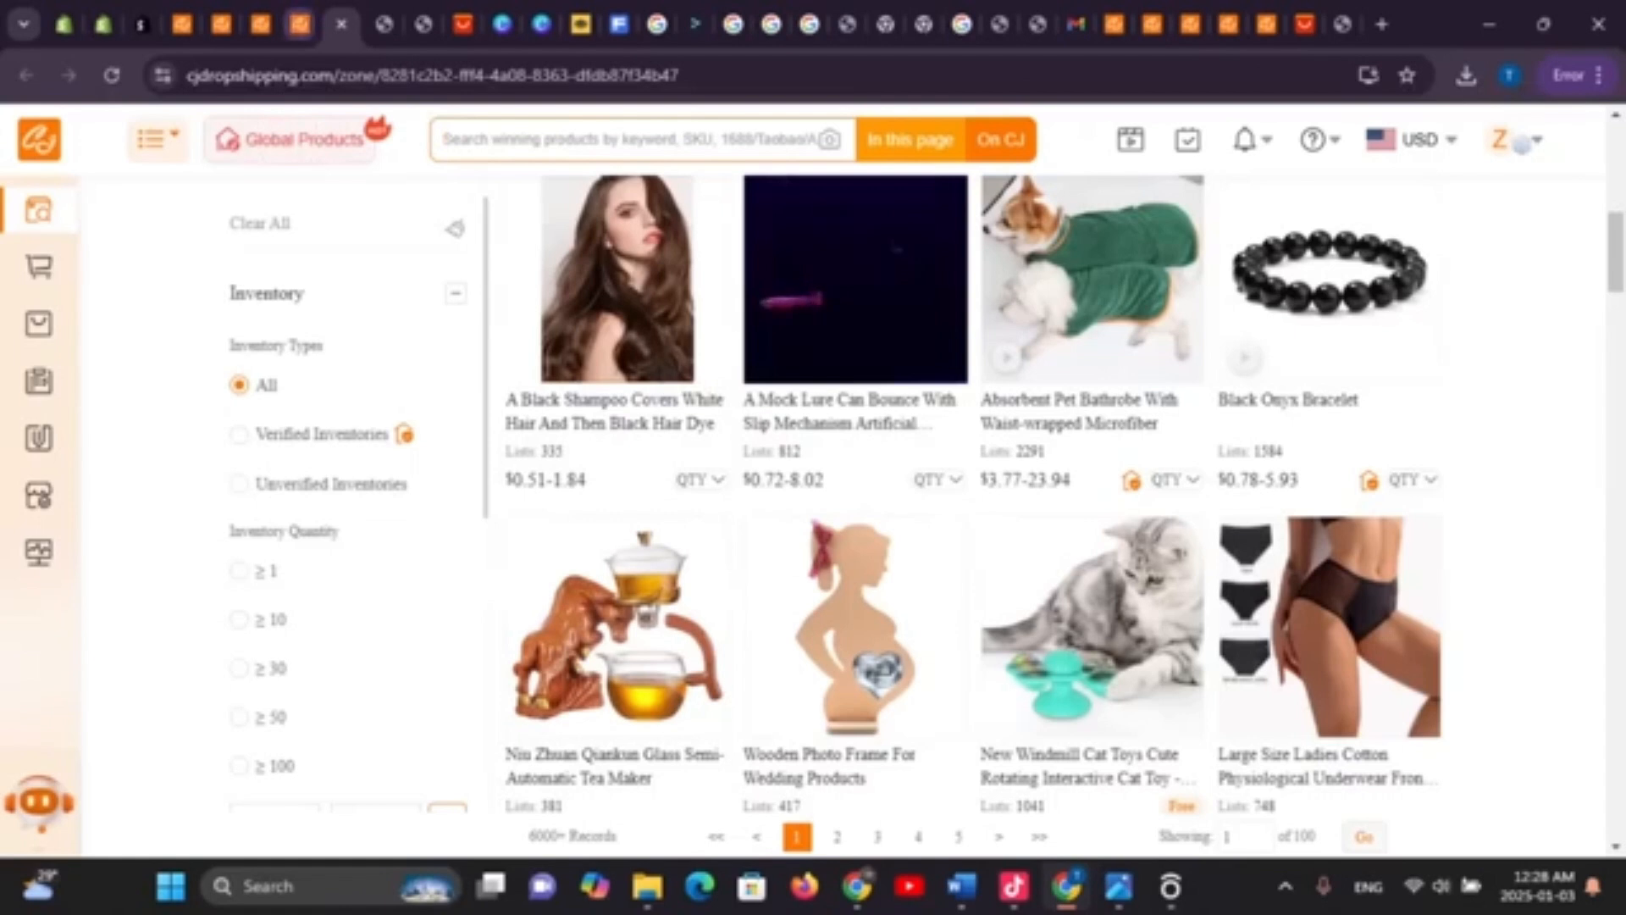
click(300, 24)
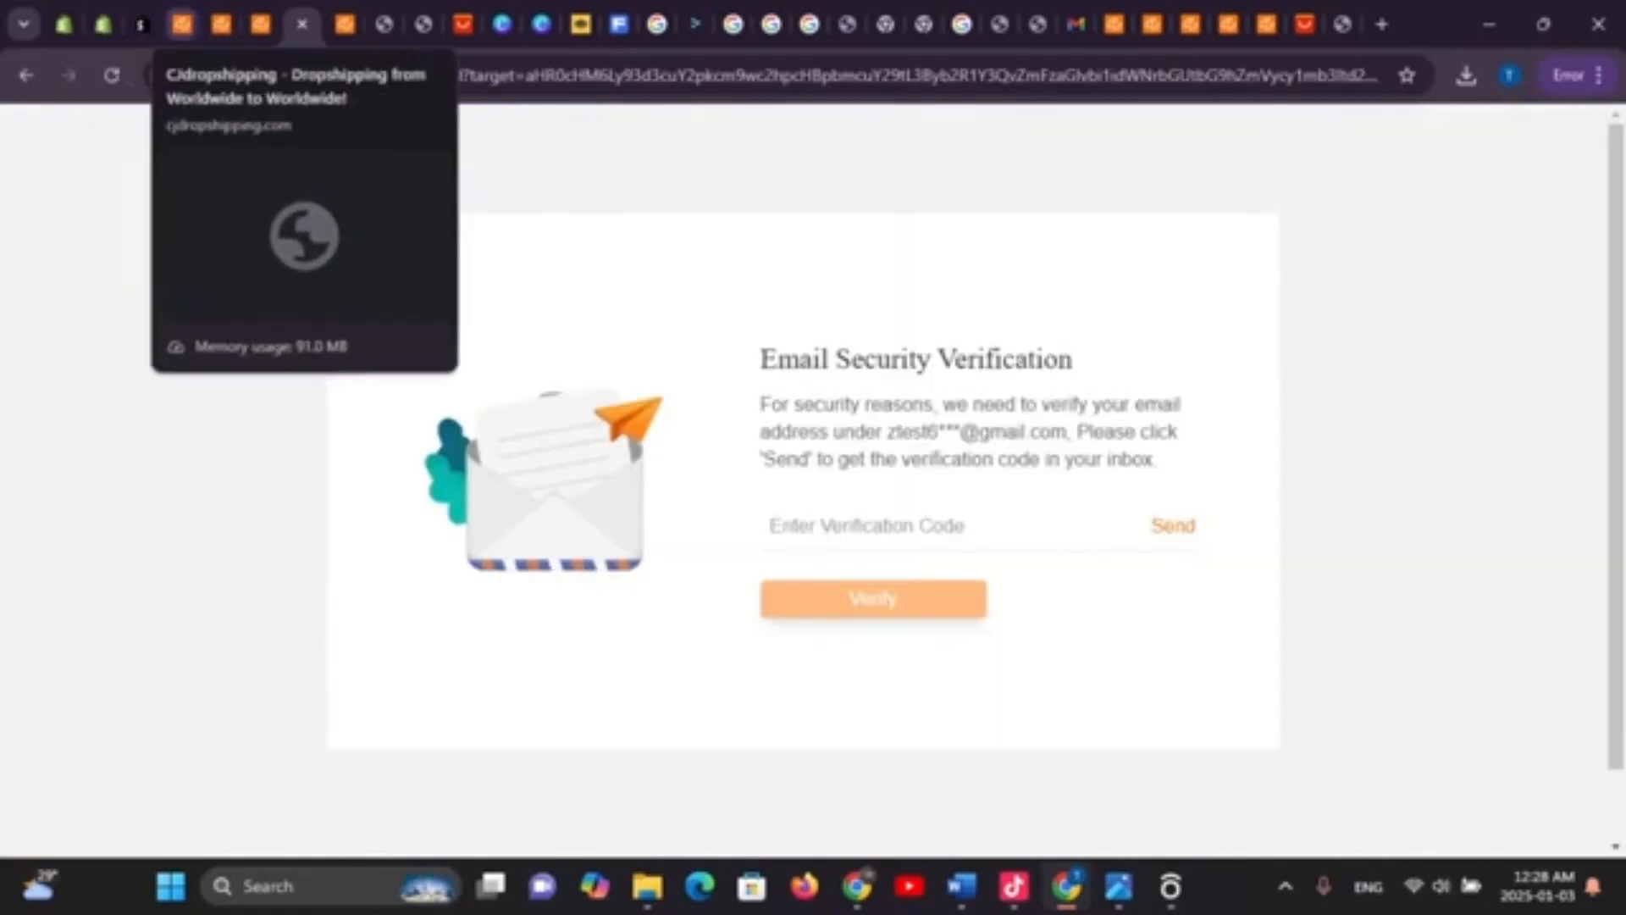
click(182, 25)
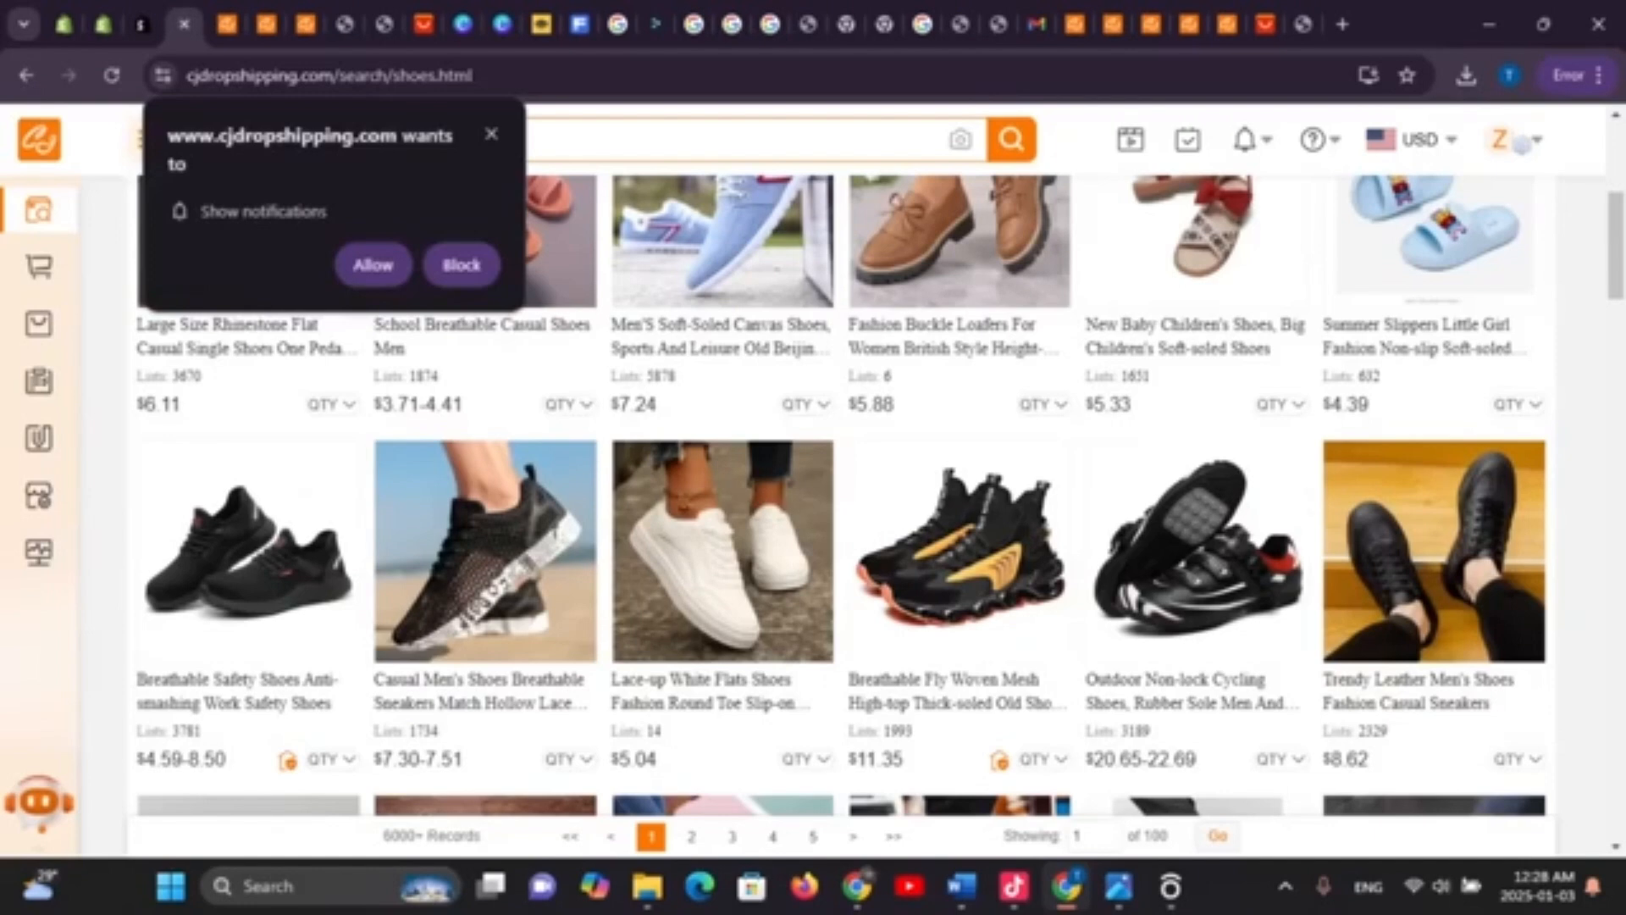
Close the white lace-up flats and email verification tabs, then go to Shopify admin
click(226, 24)
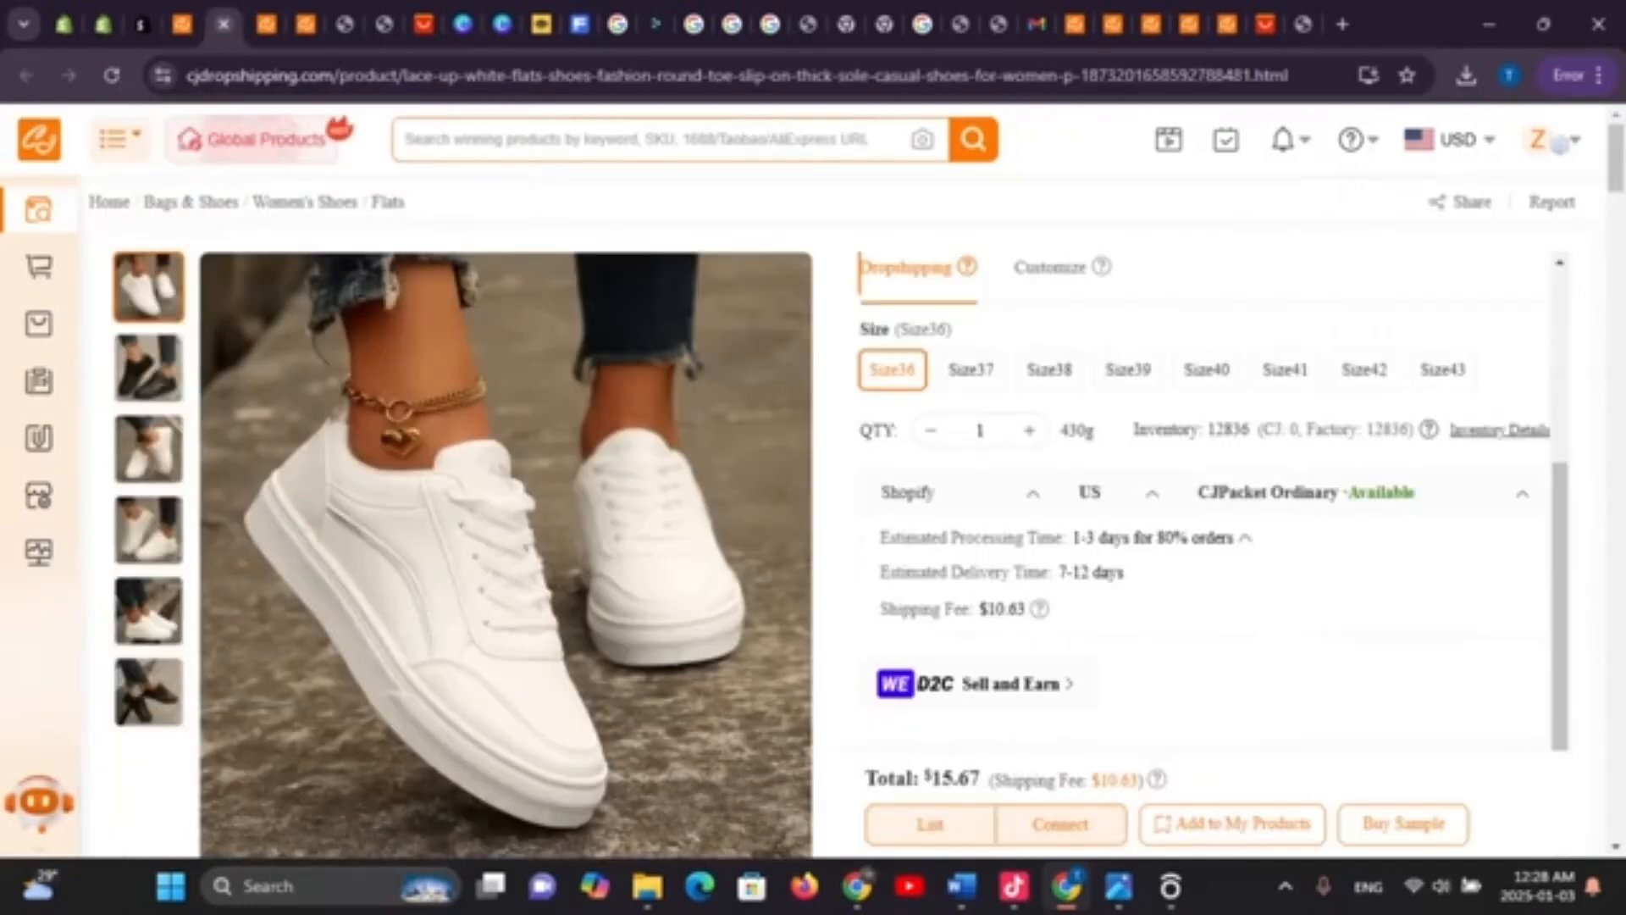
click(223, 24)
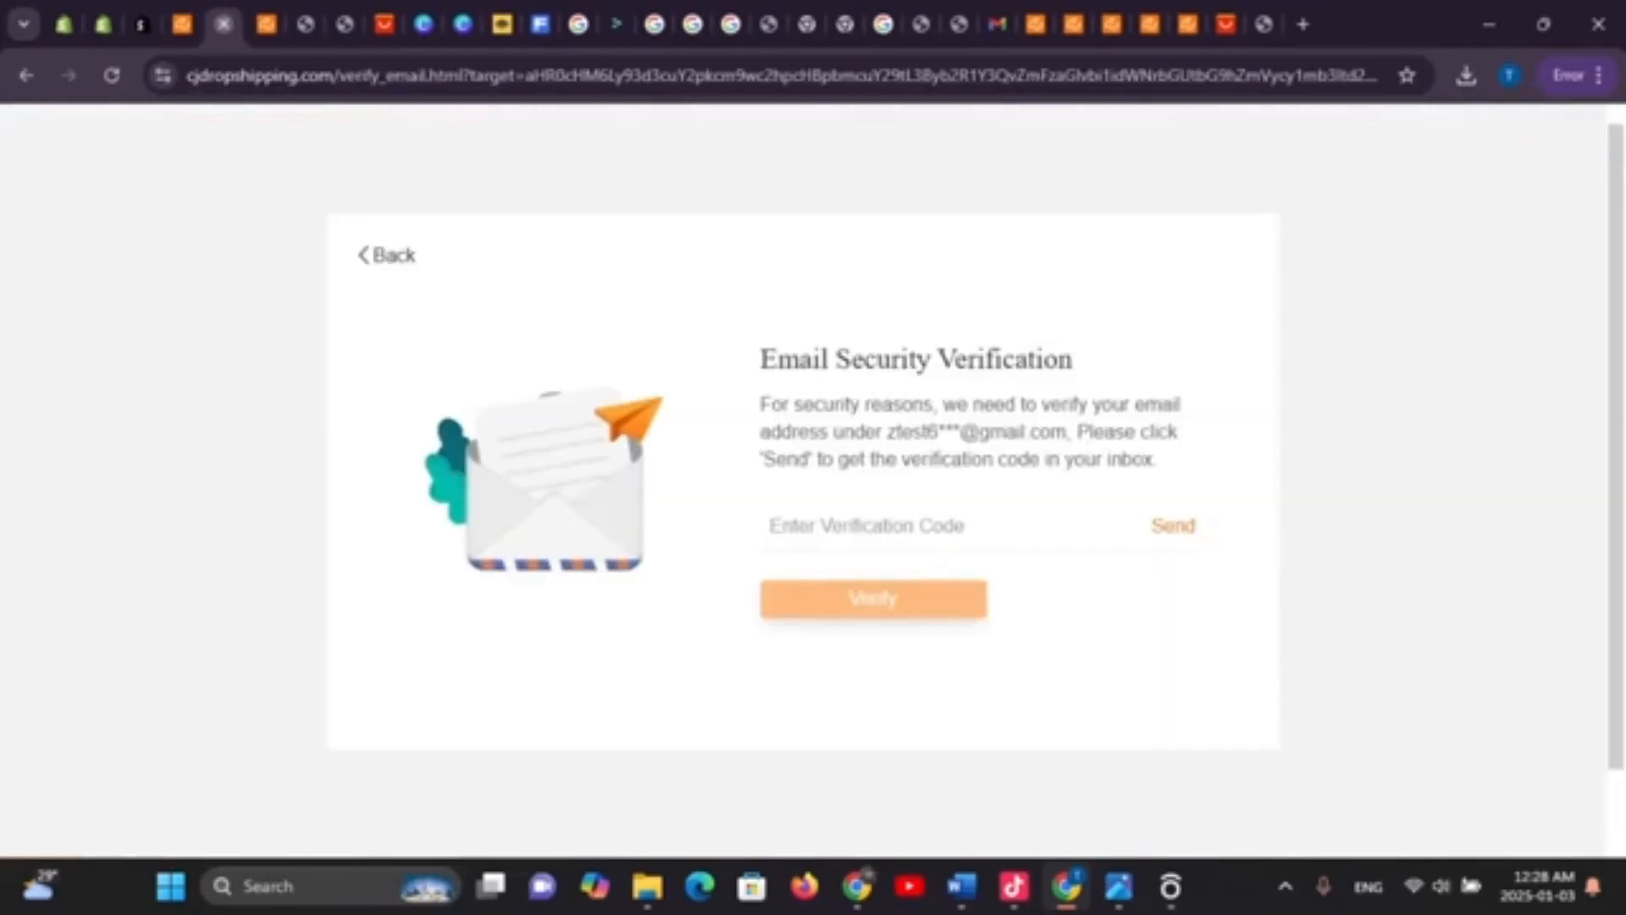
click(223, 25)
click(105, 24)
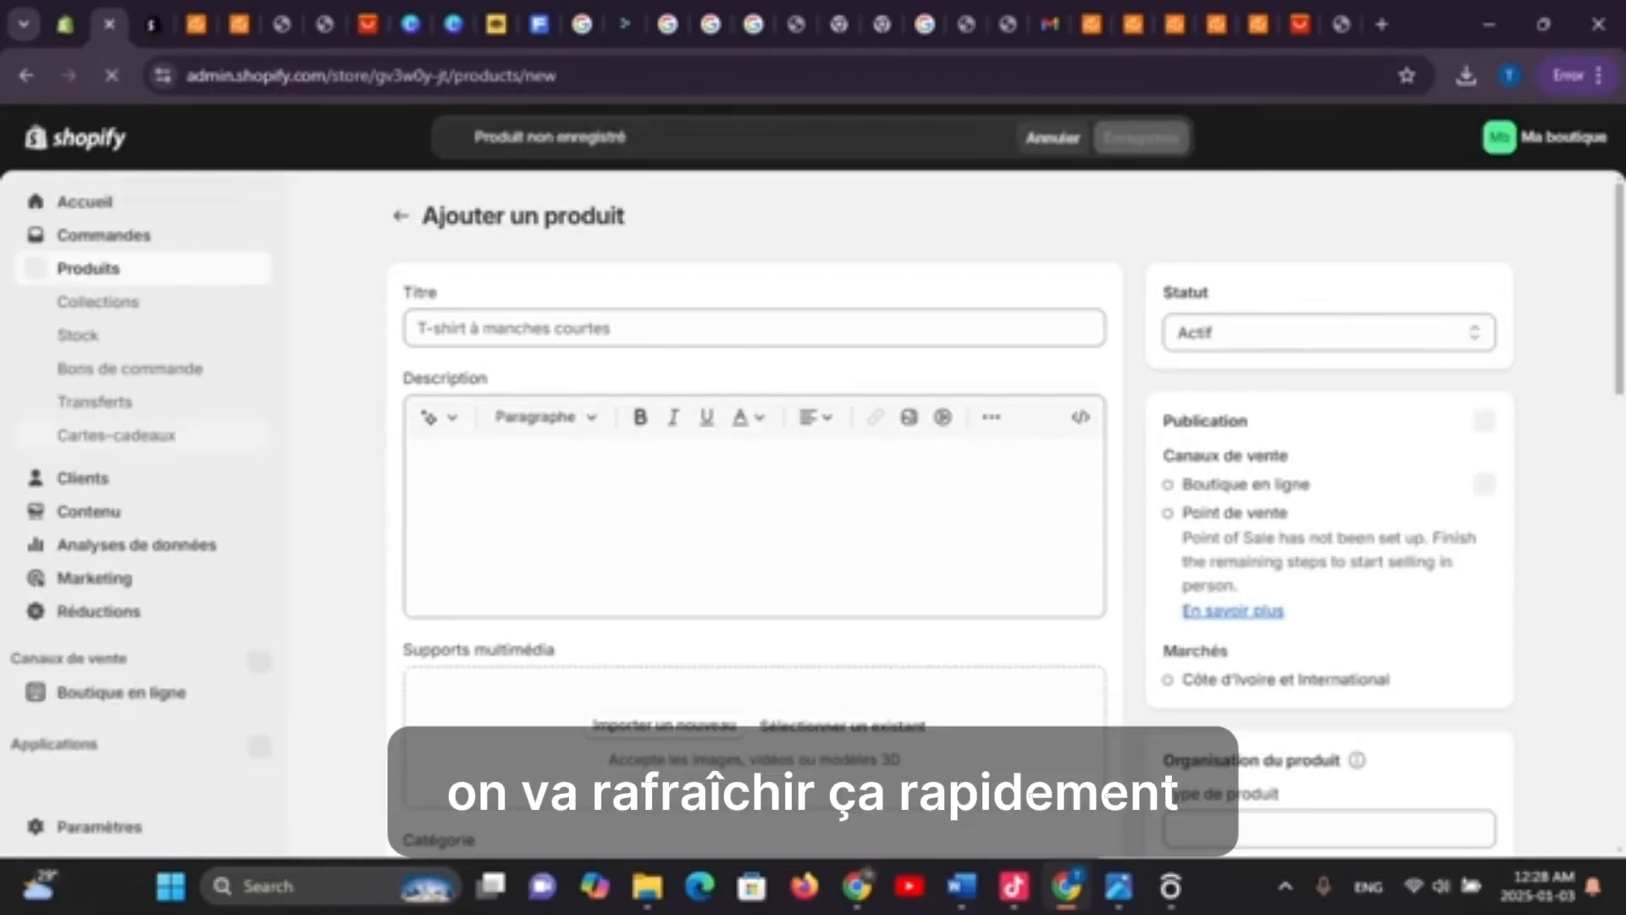
Reload the new-product page with F5 and go to the Produits list
key(F5)
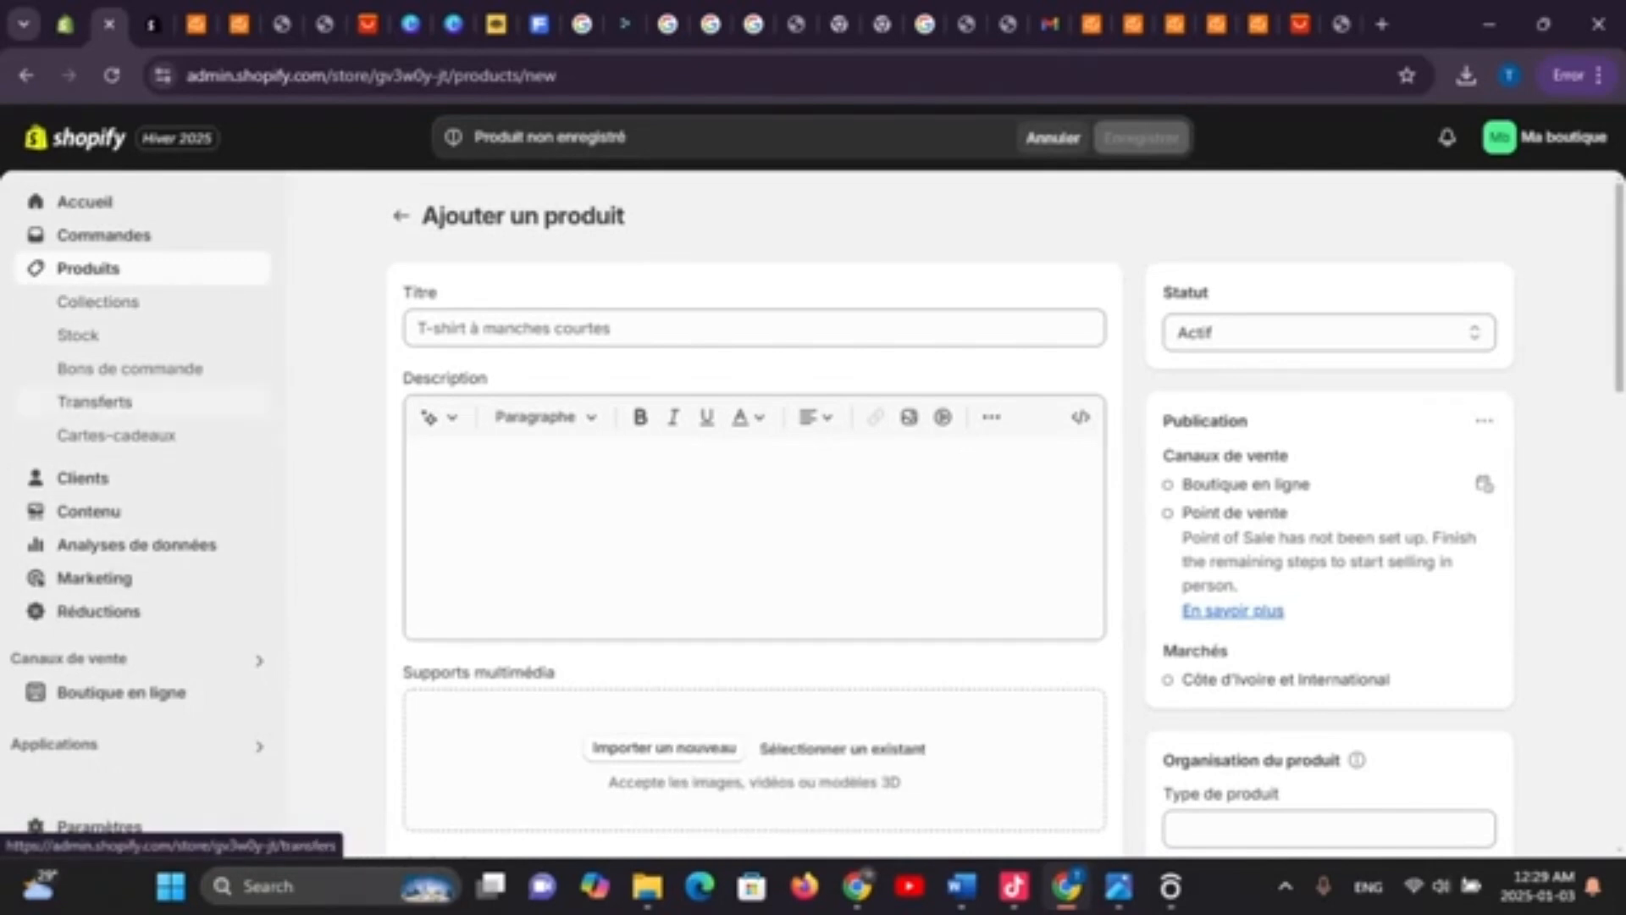
click(88, 268)
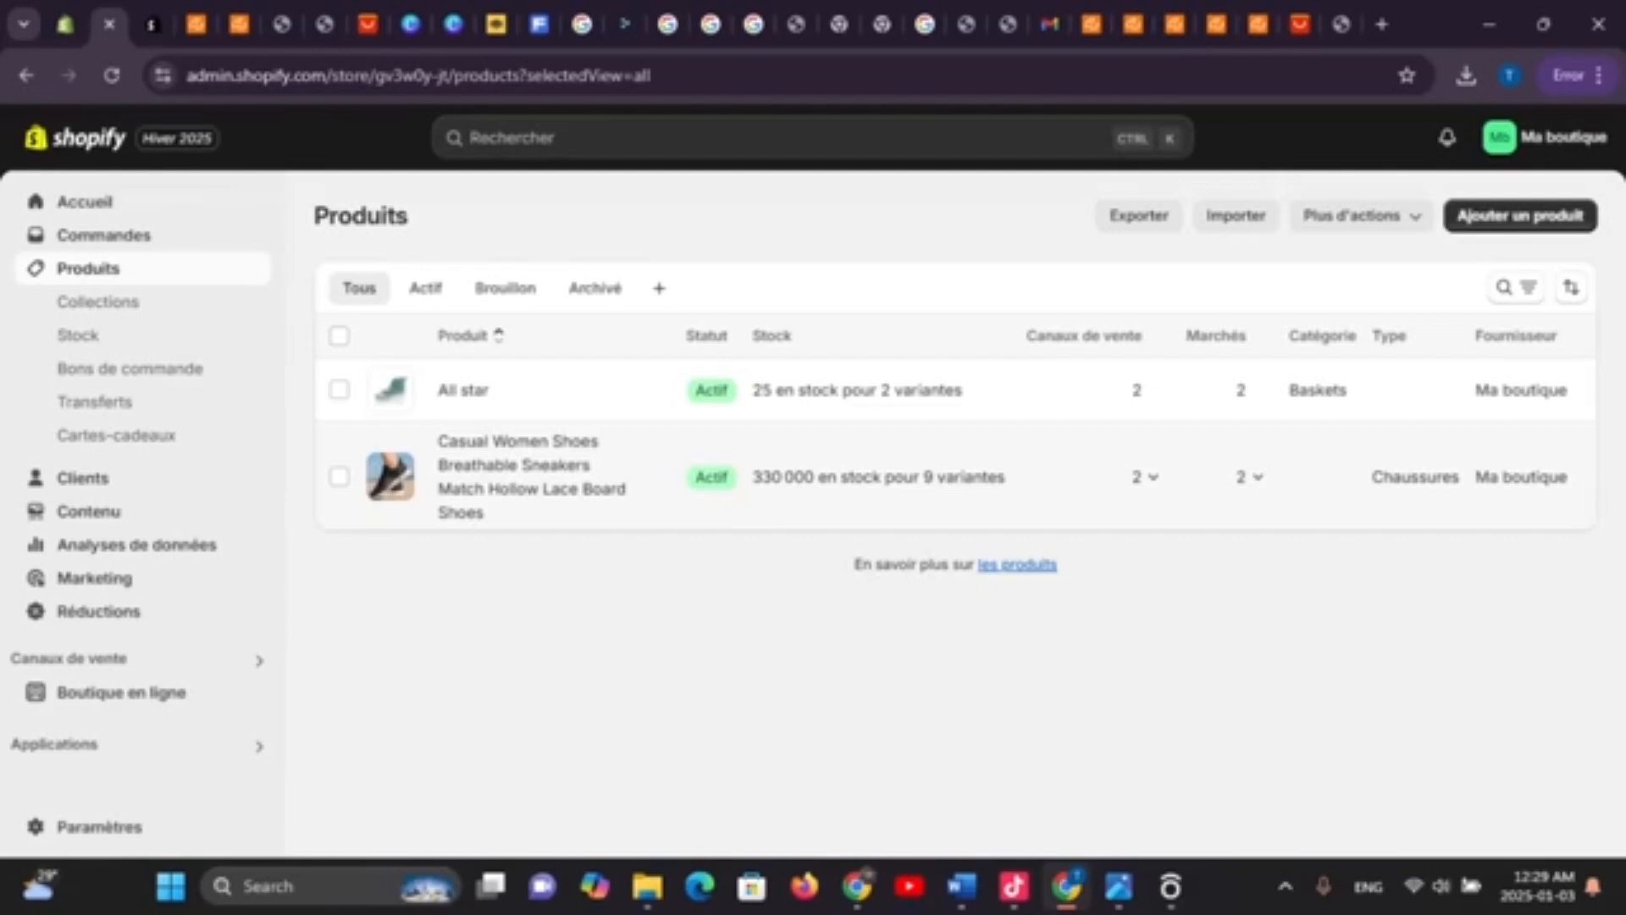
click(531, 477)
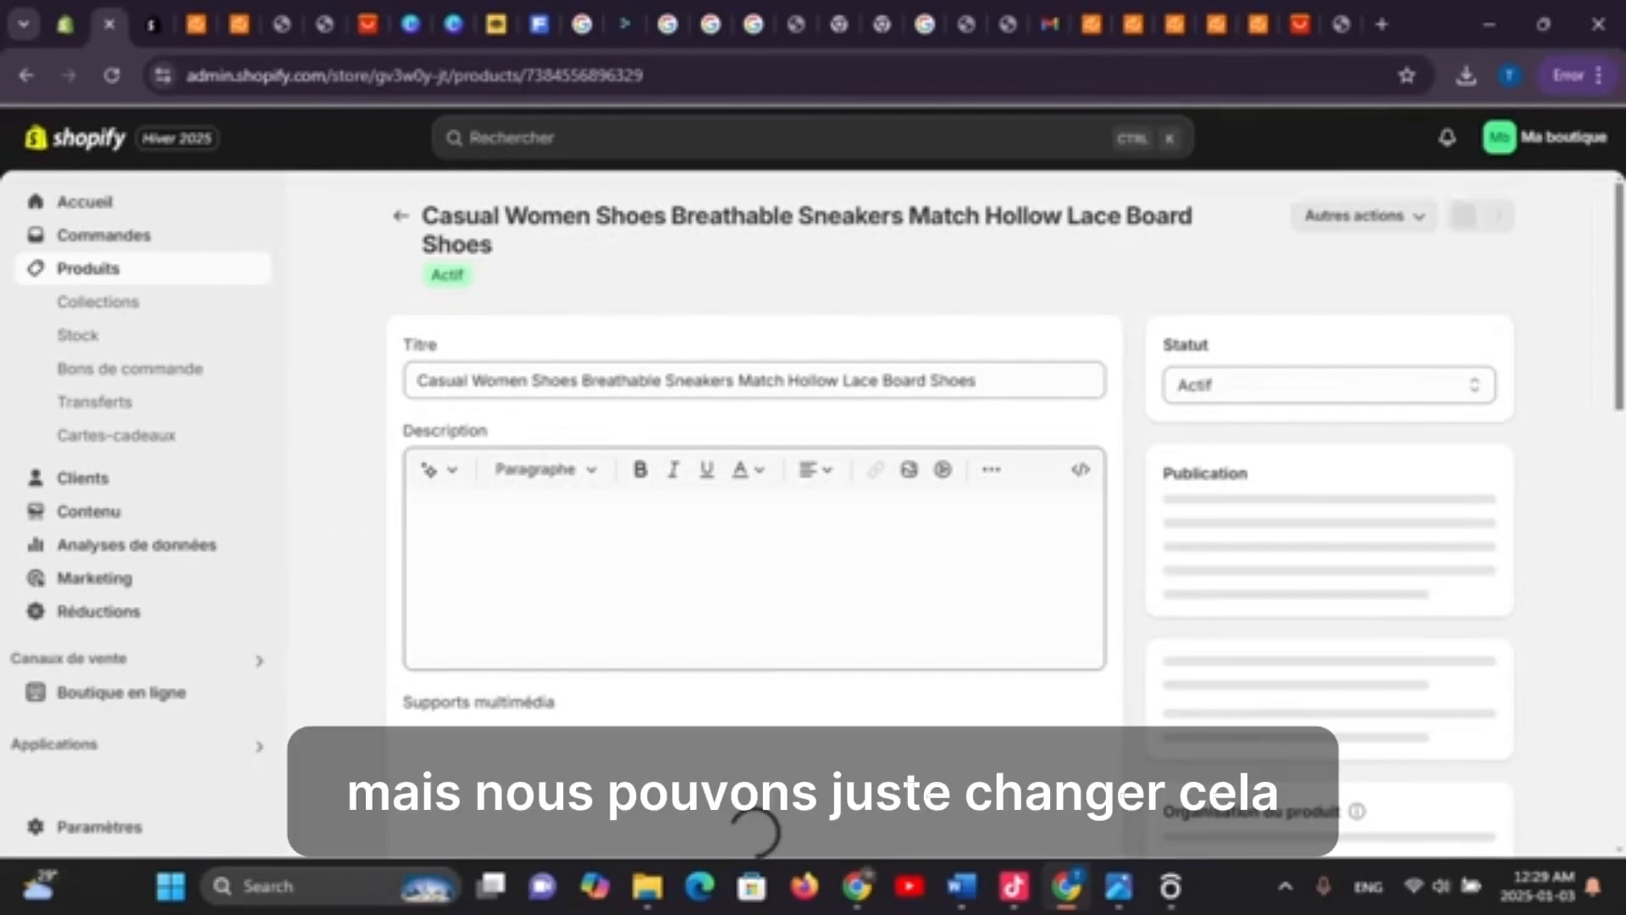
scroll(756, 832, down, 10)
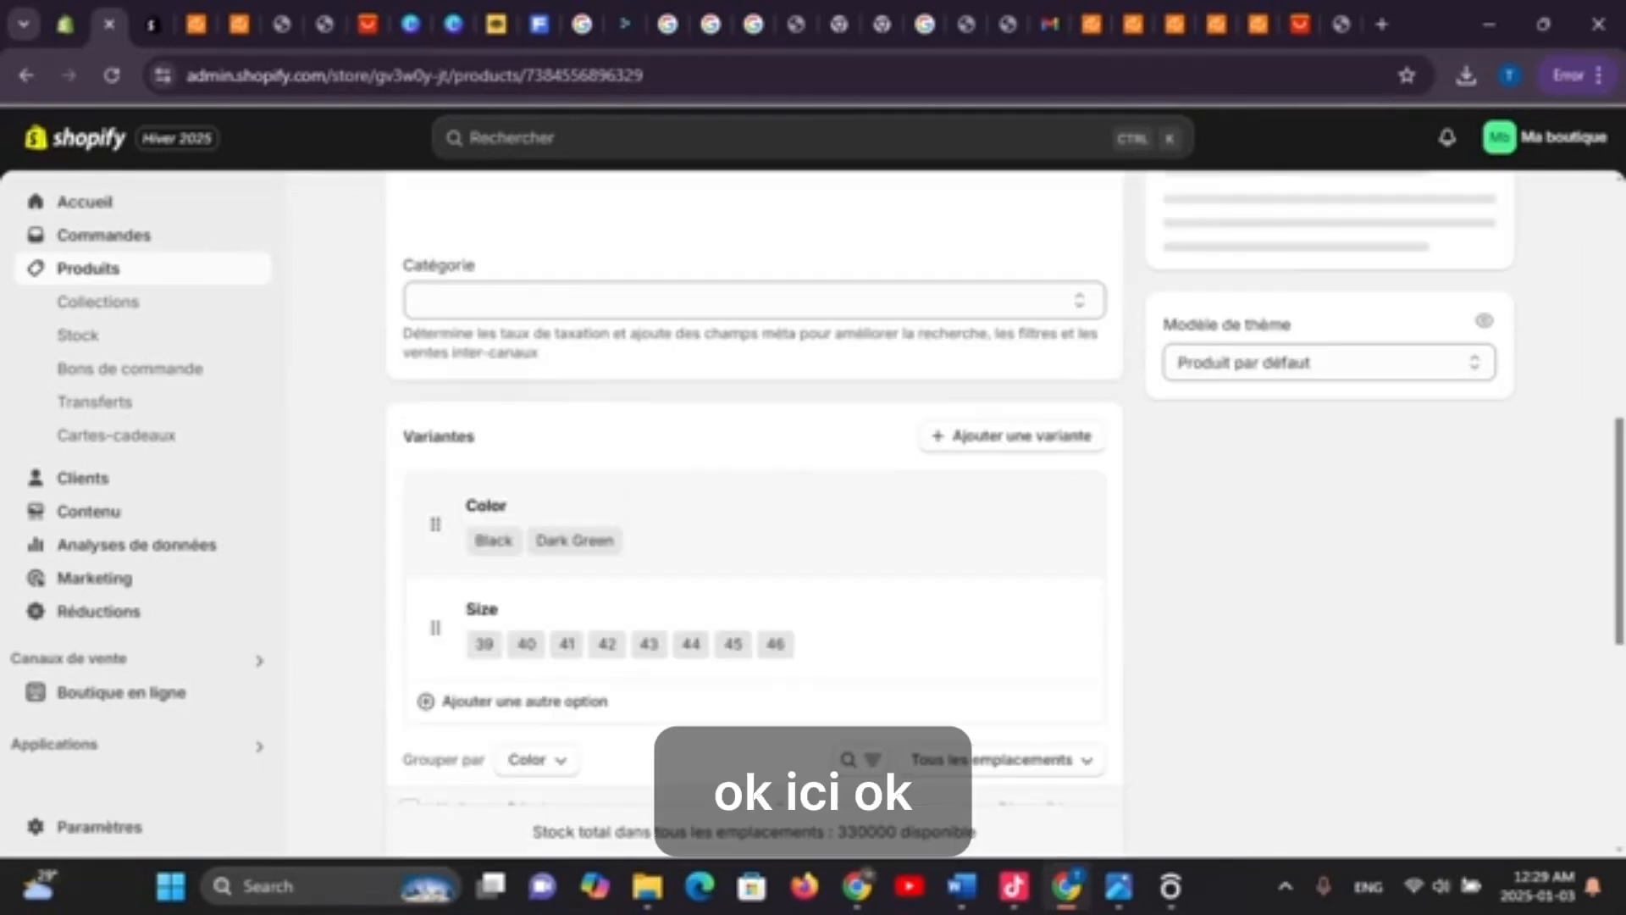
scroll(754, 508, down, 7)
scroll(754, 509, up, 1)
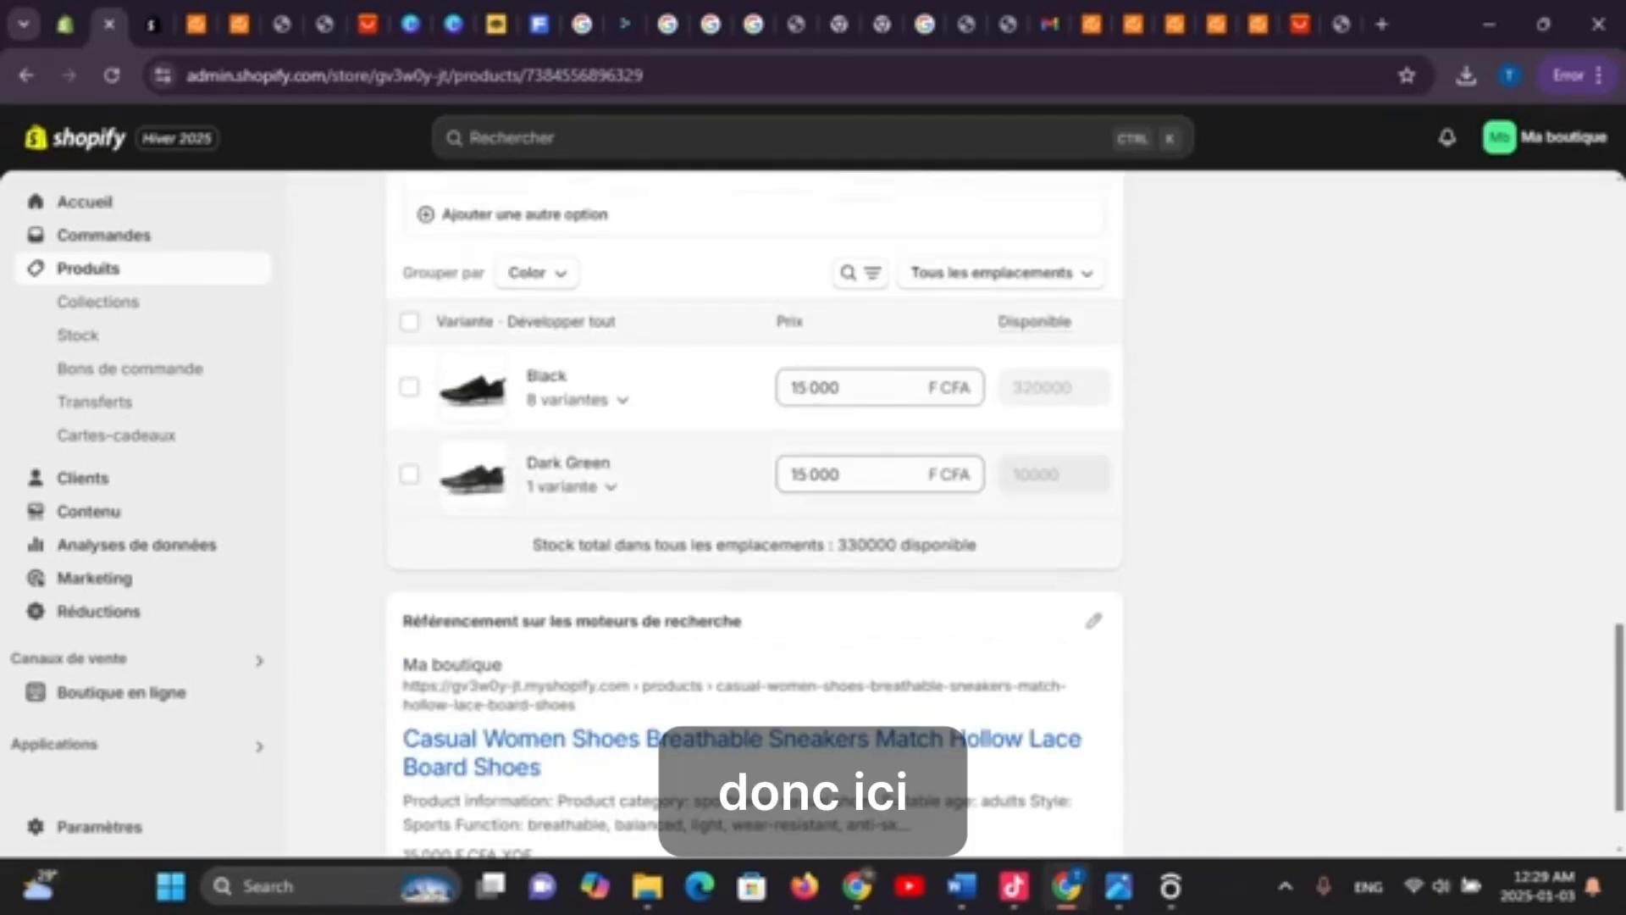
scroll(754, 508, up, 3)
scroll(754, 508, up, 1)
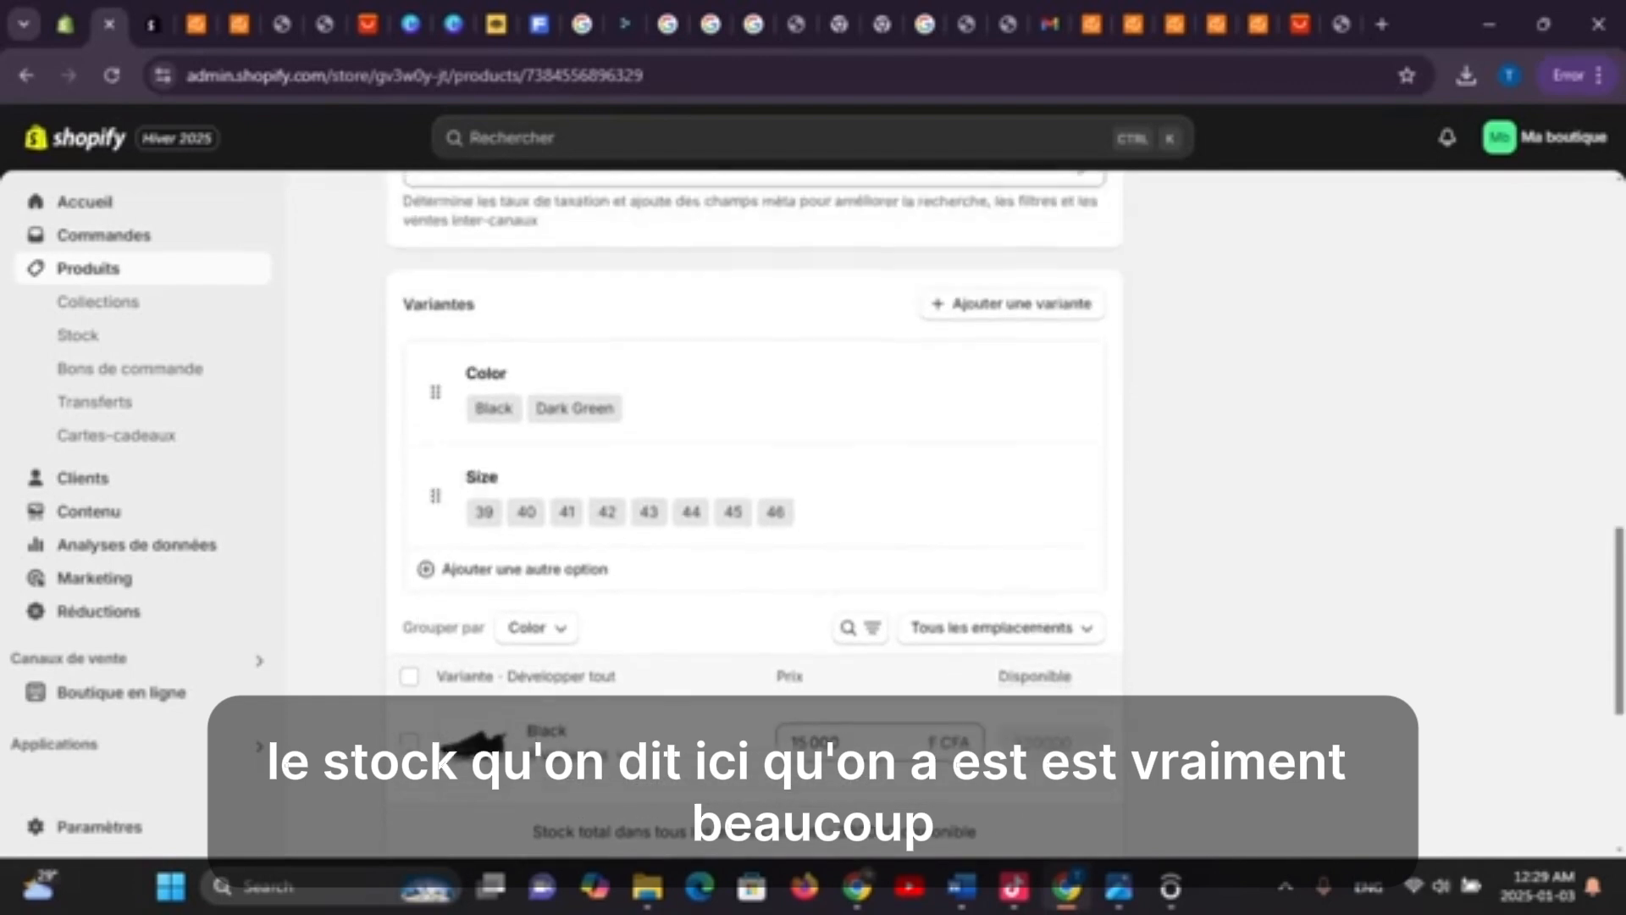
scroll(754, 509, down, 5)
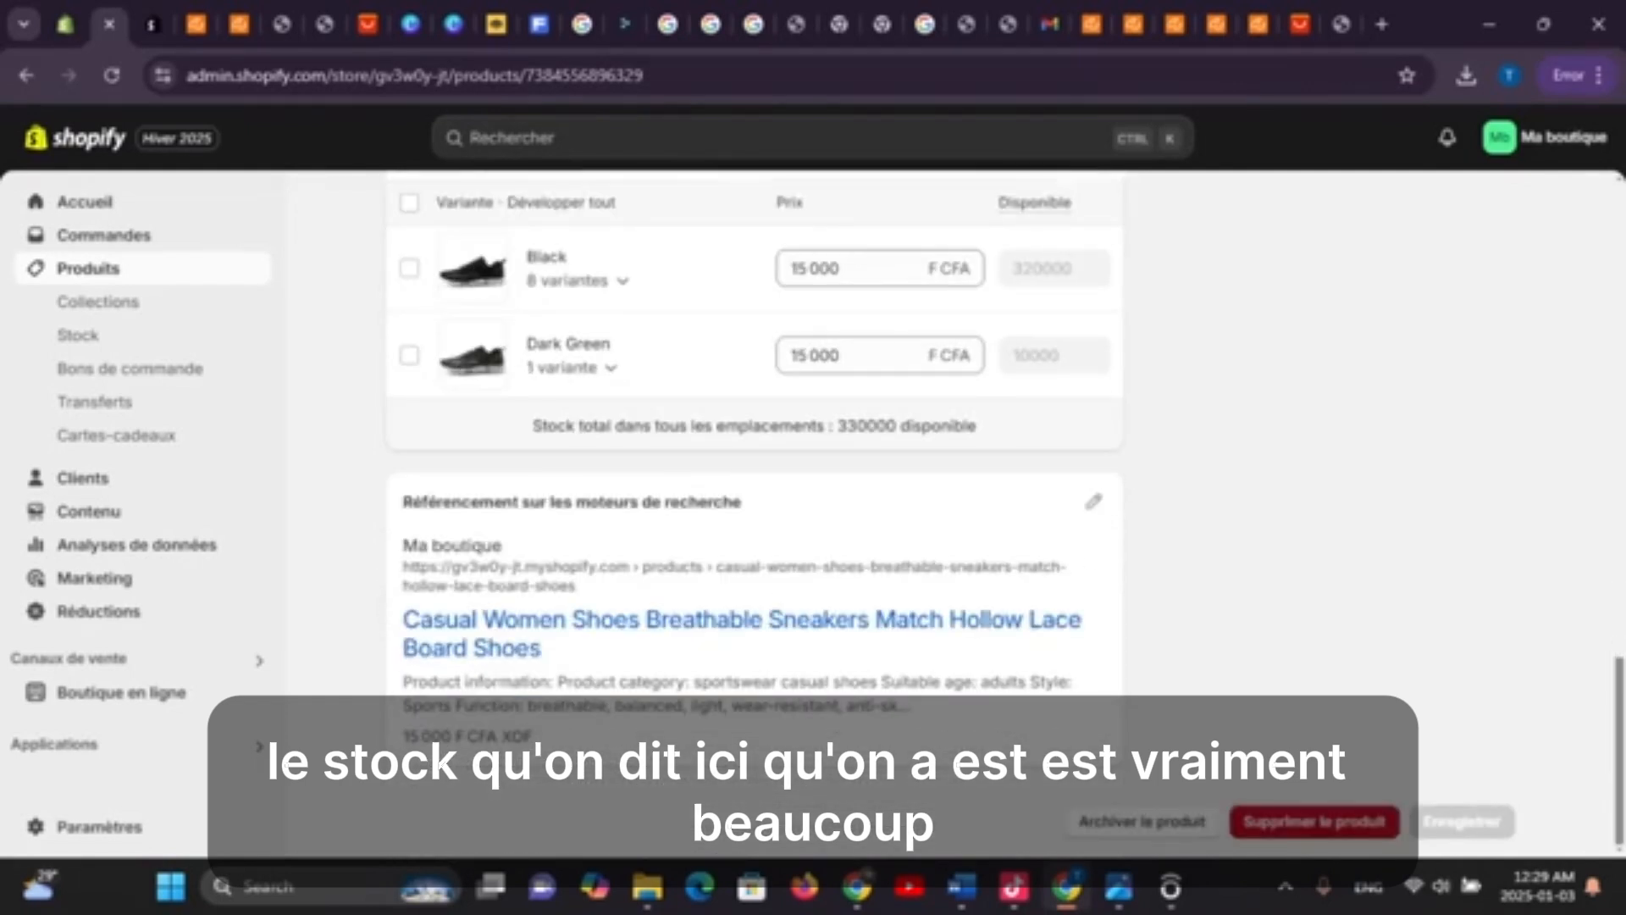
scroll(754, 508, up, 9)
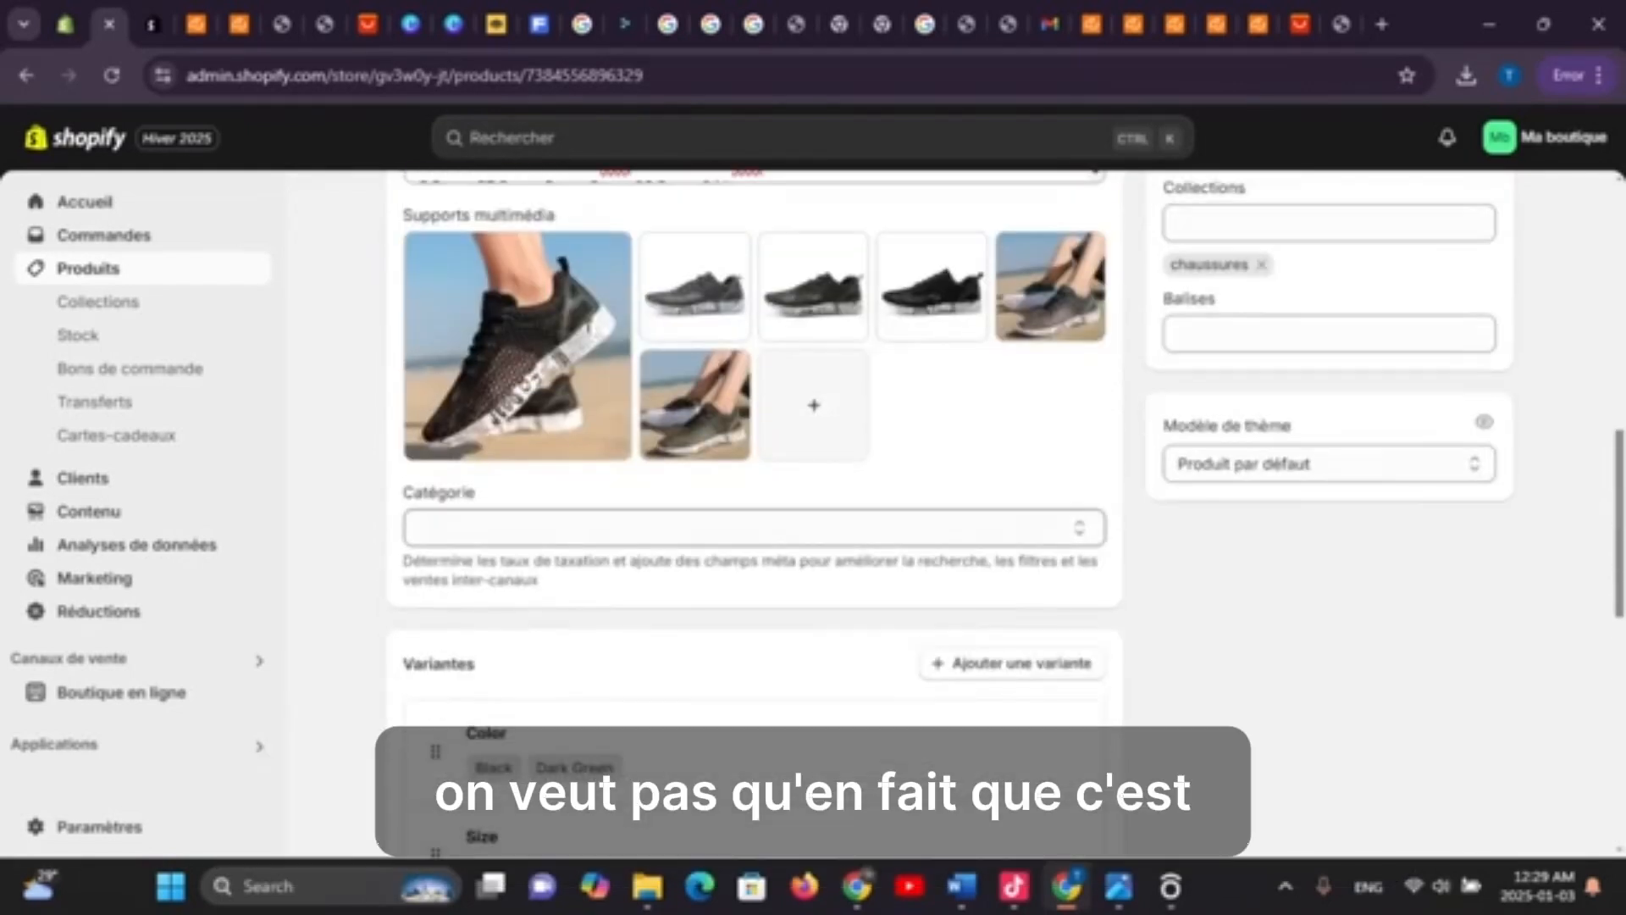
scroll(754, 508, up, 10)
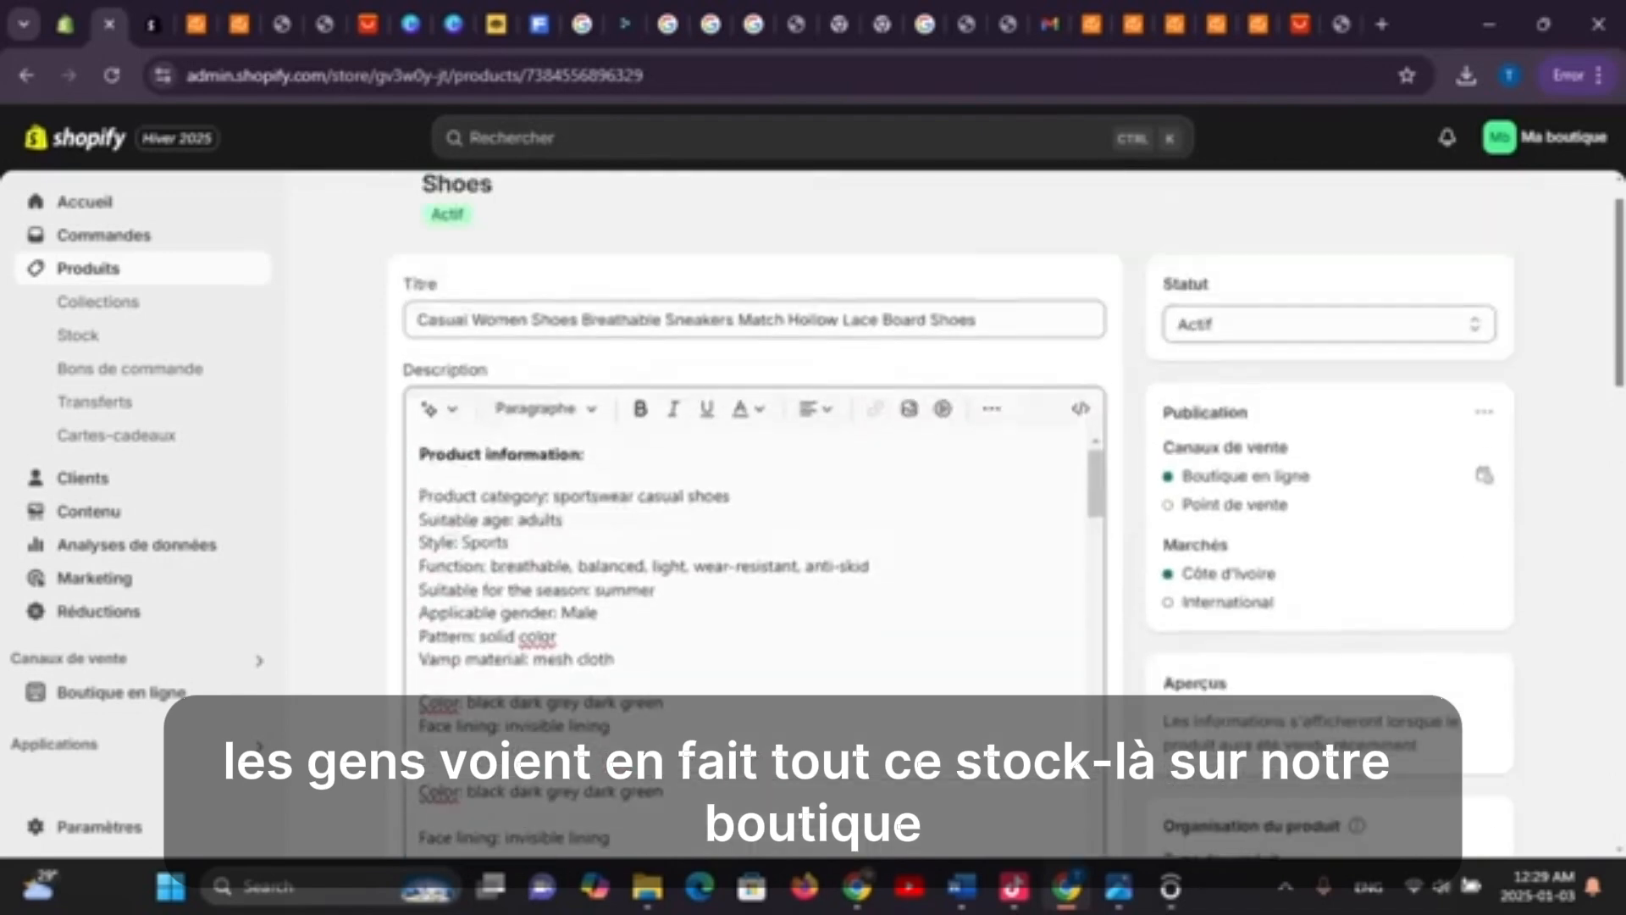
scroll(754, 508, down, 11)
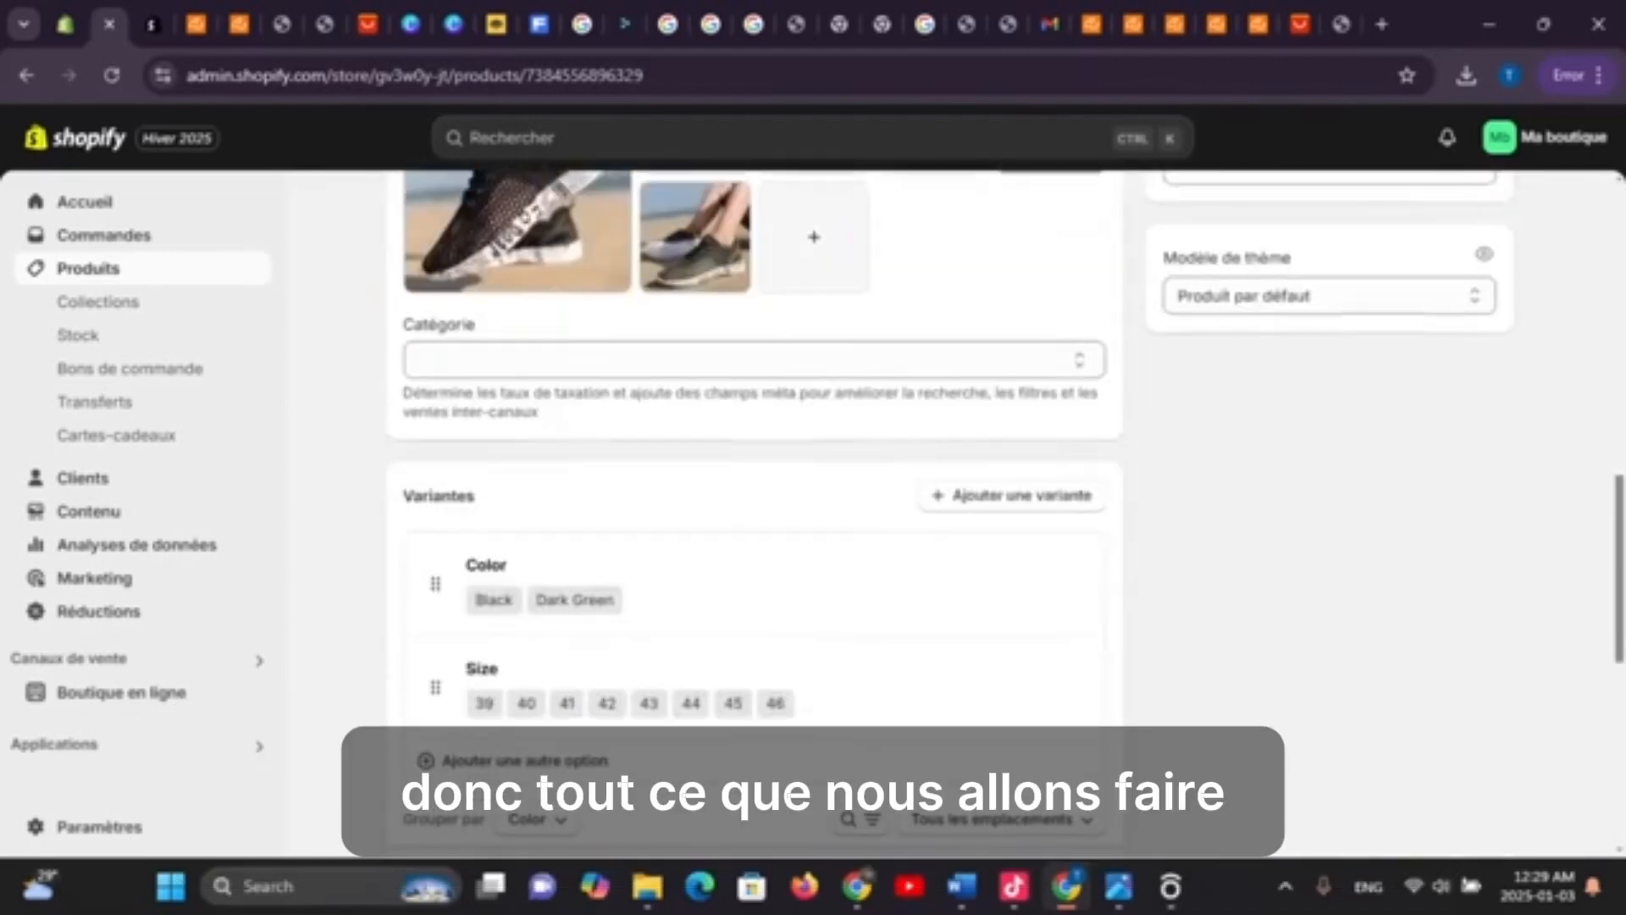
scroll(754, 508, up, 1)
scroll(754, 508, up, 3)
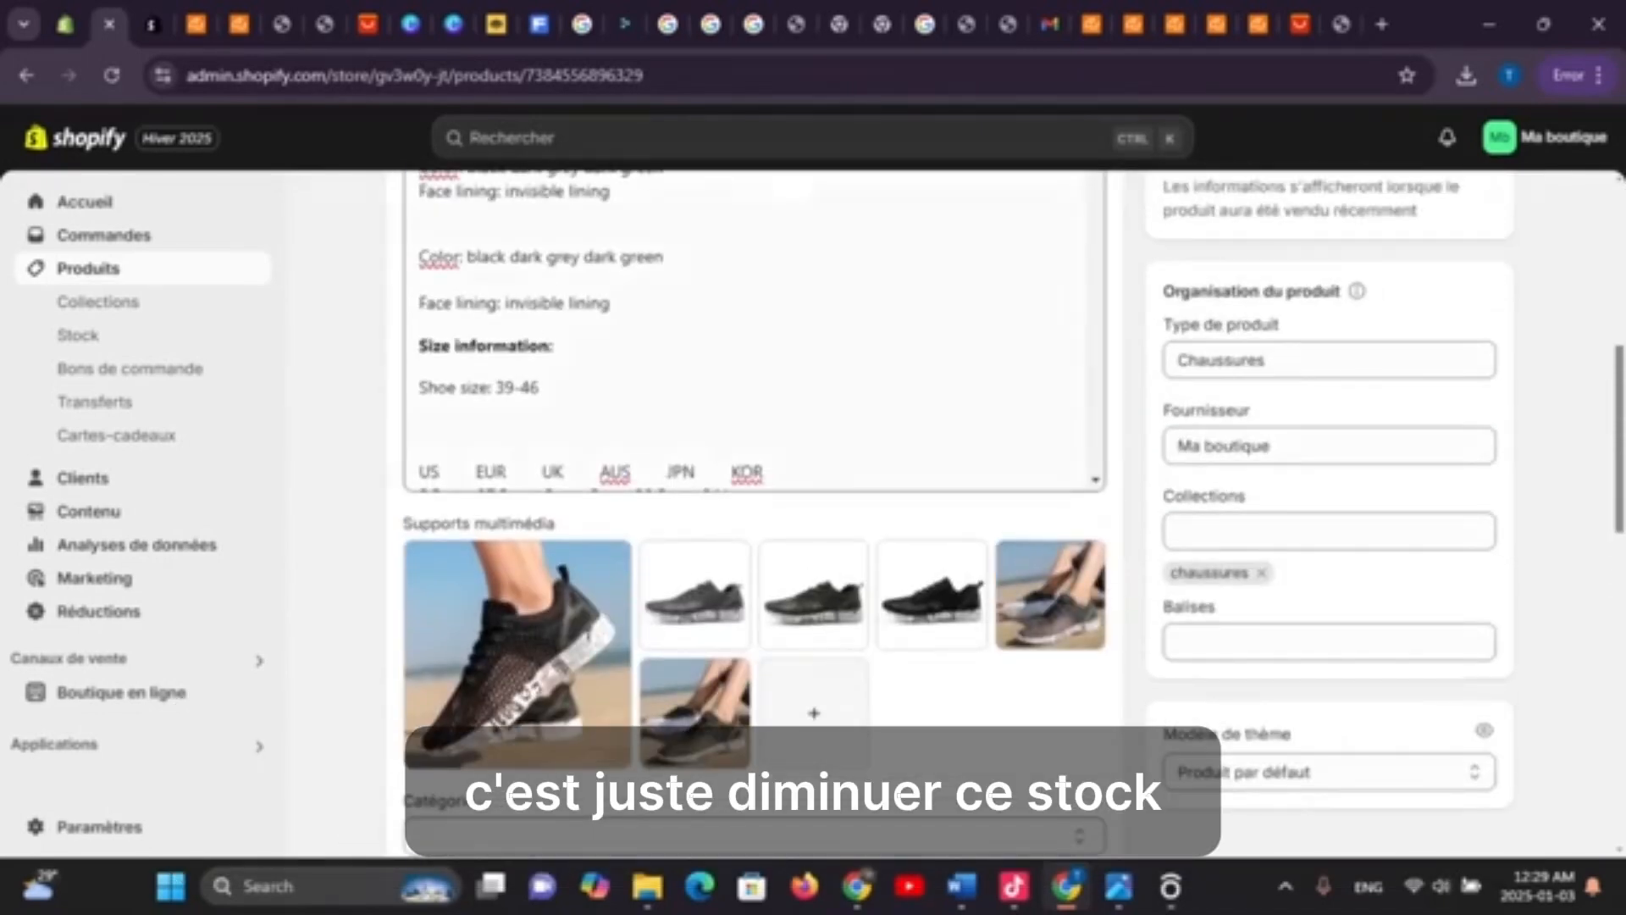
scroll(754, 330, down, 8)
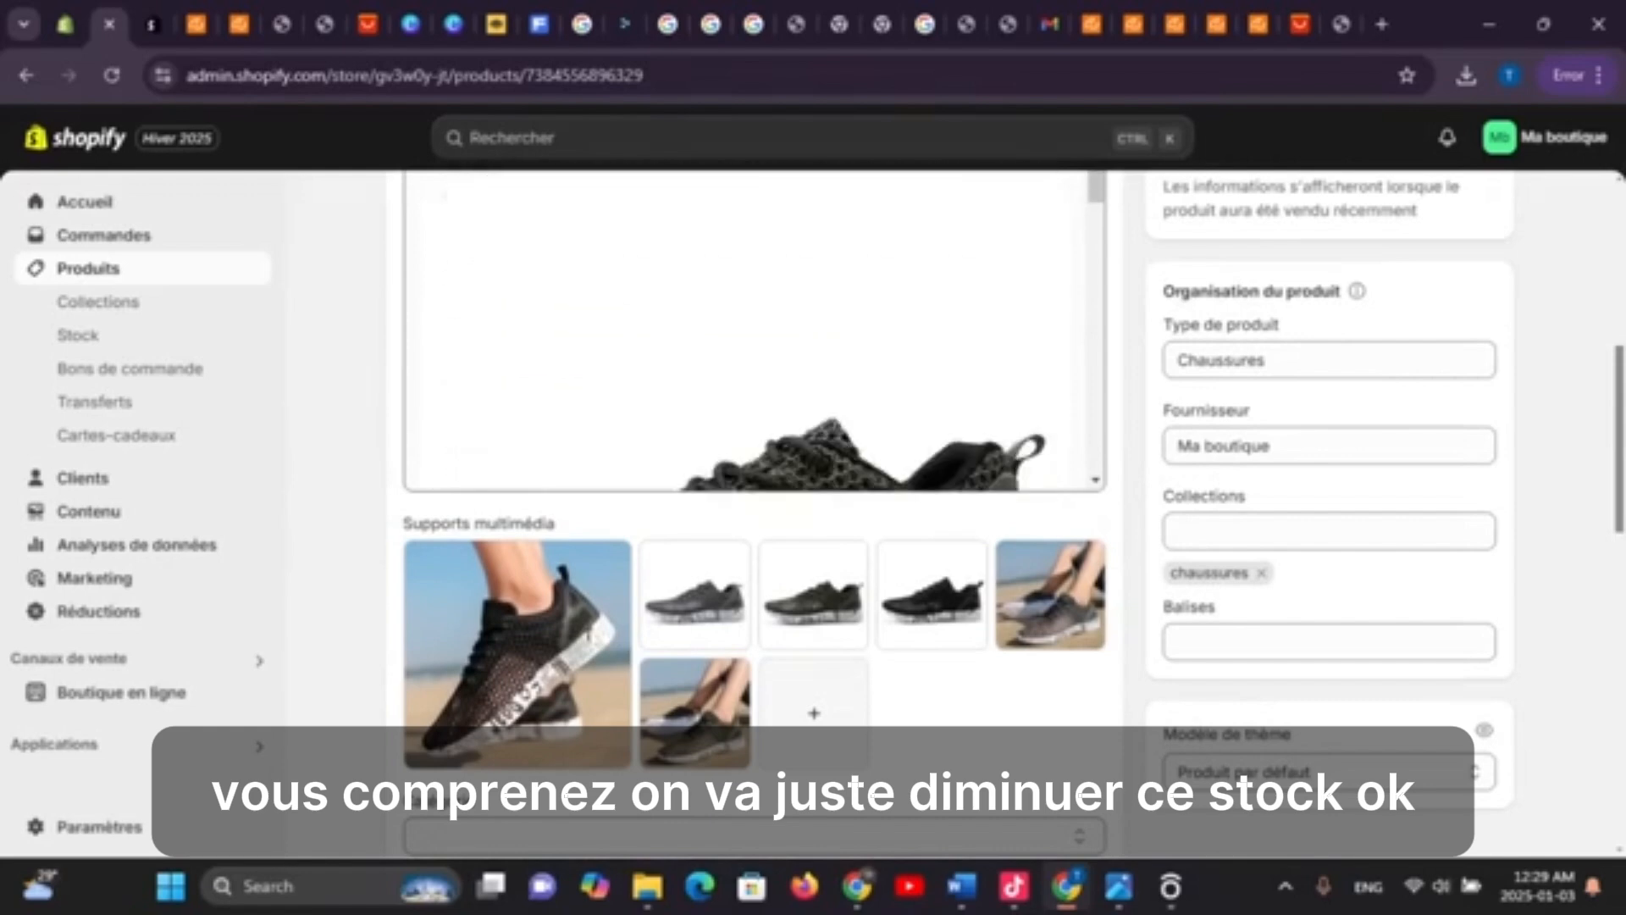
scroll(754, 330, down, 10)
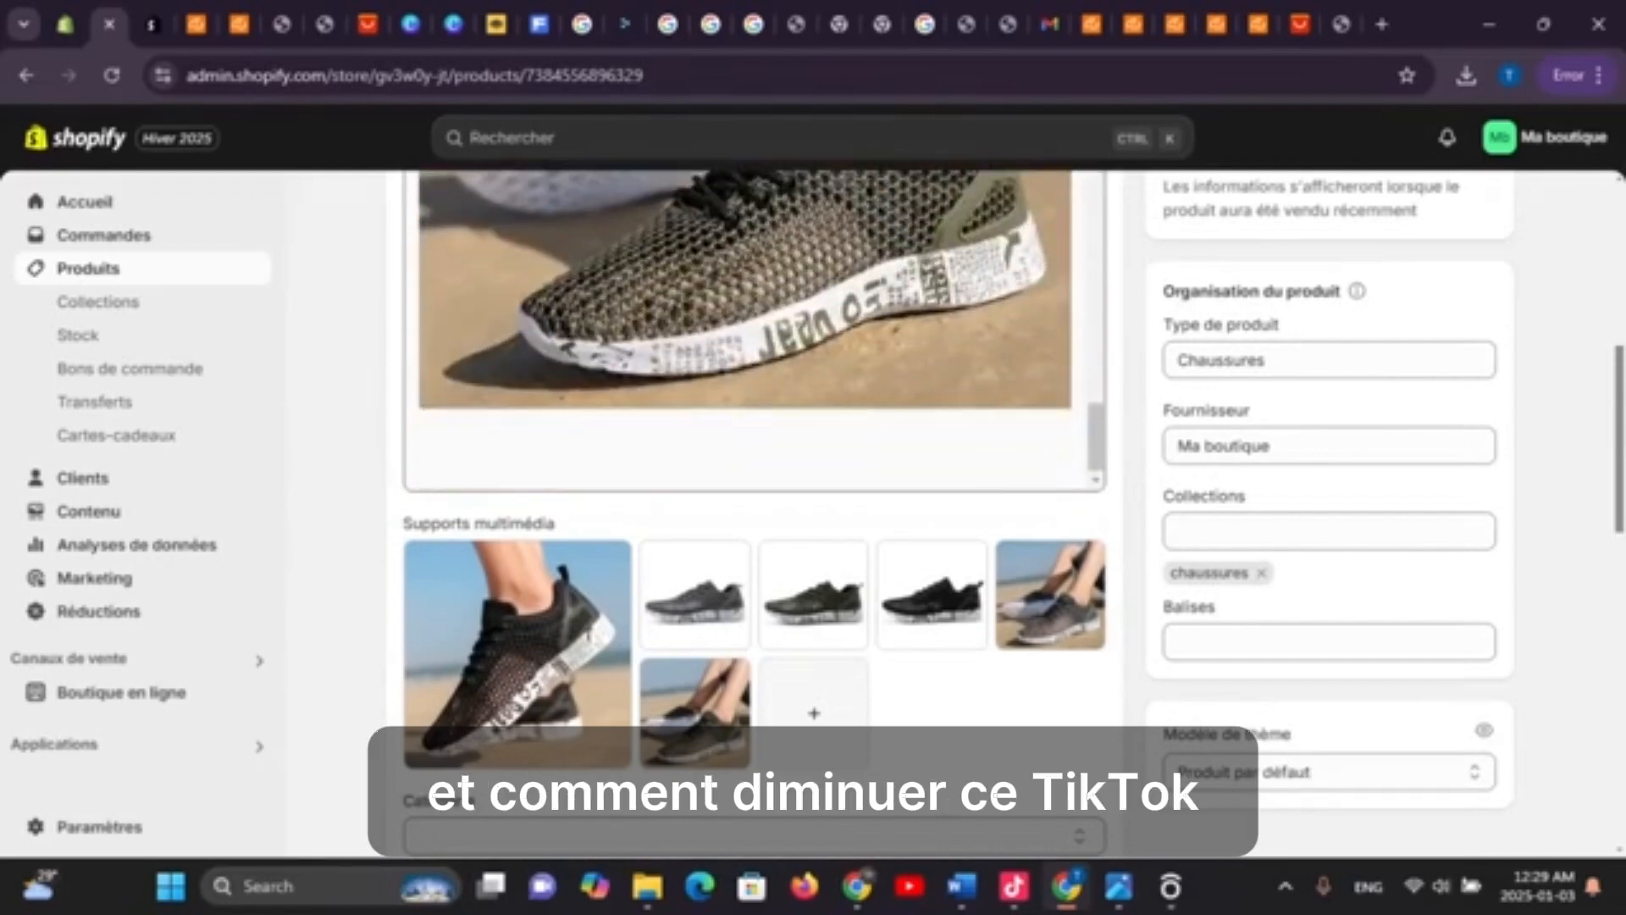
scroll(754, 508, down, 4)
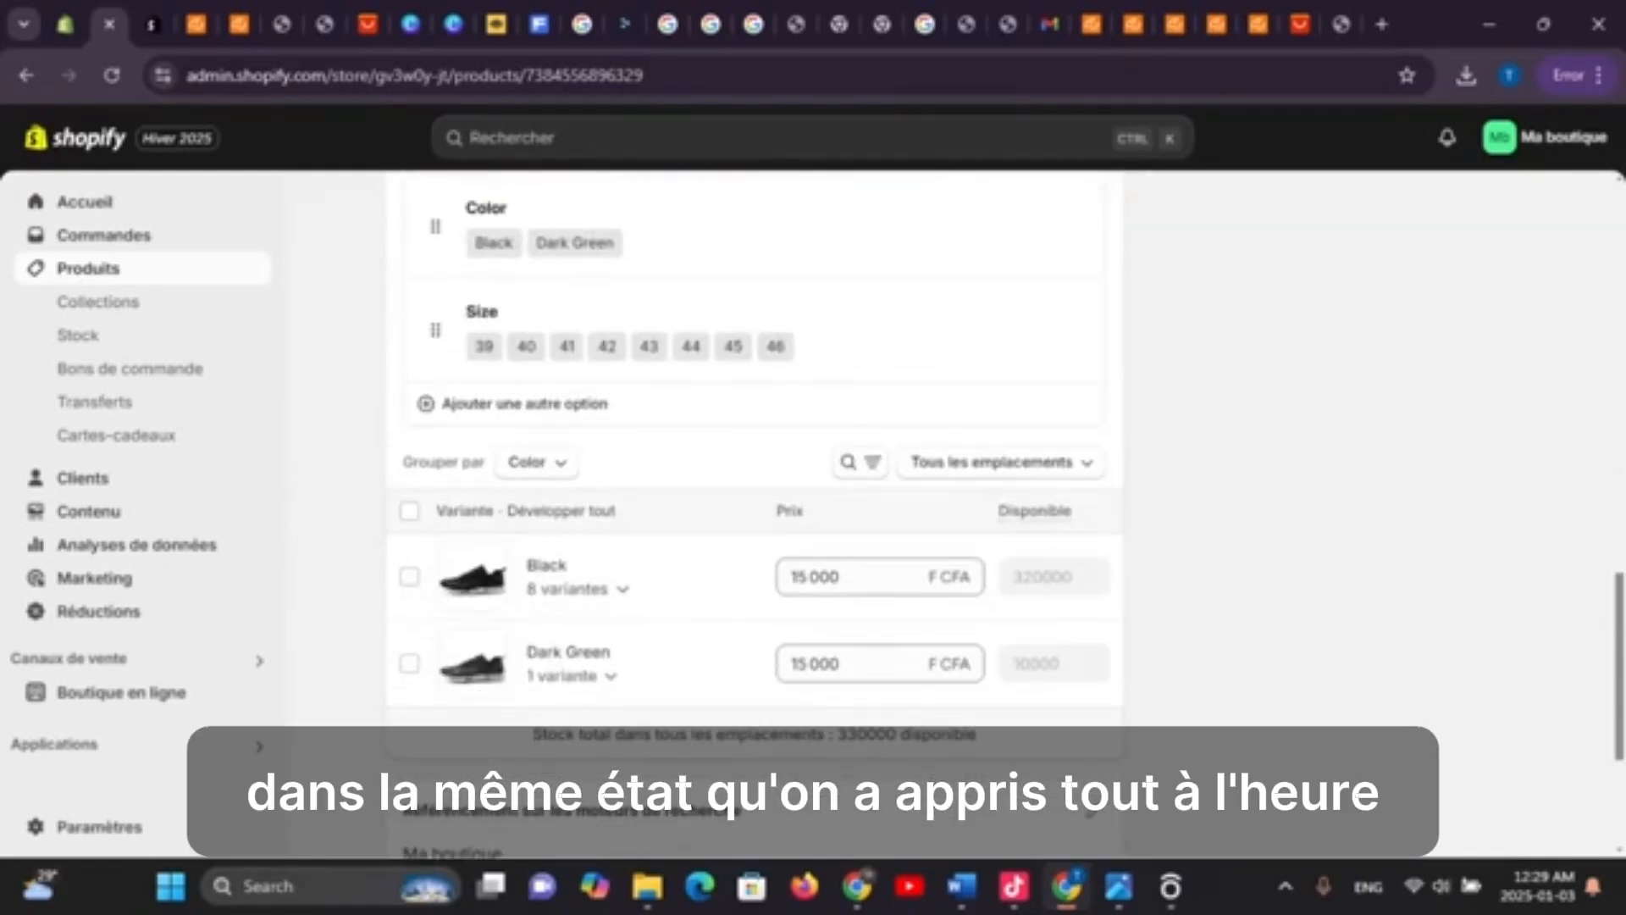
scroll(754, 508, down, 3)
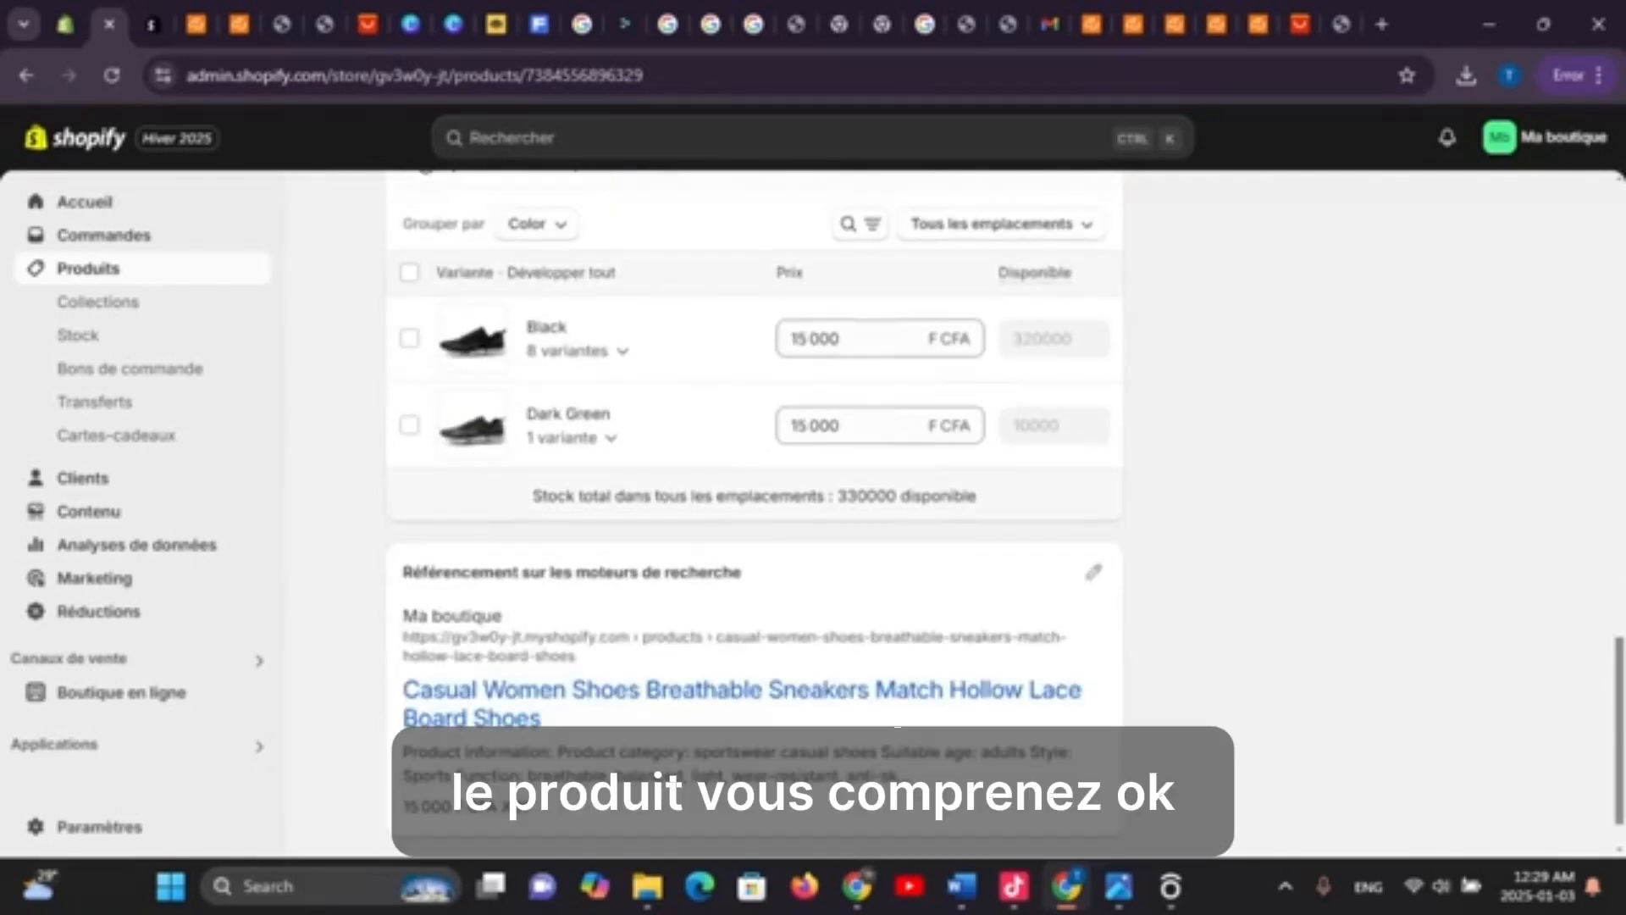
scroll(754, 509, up, 3)
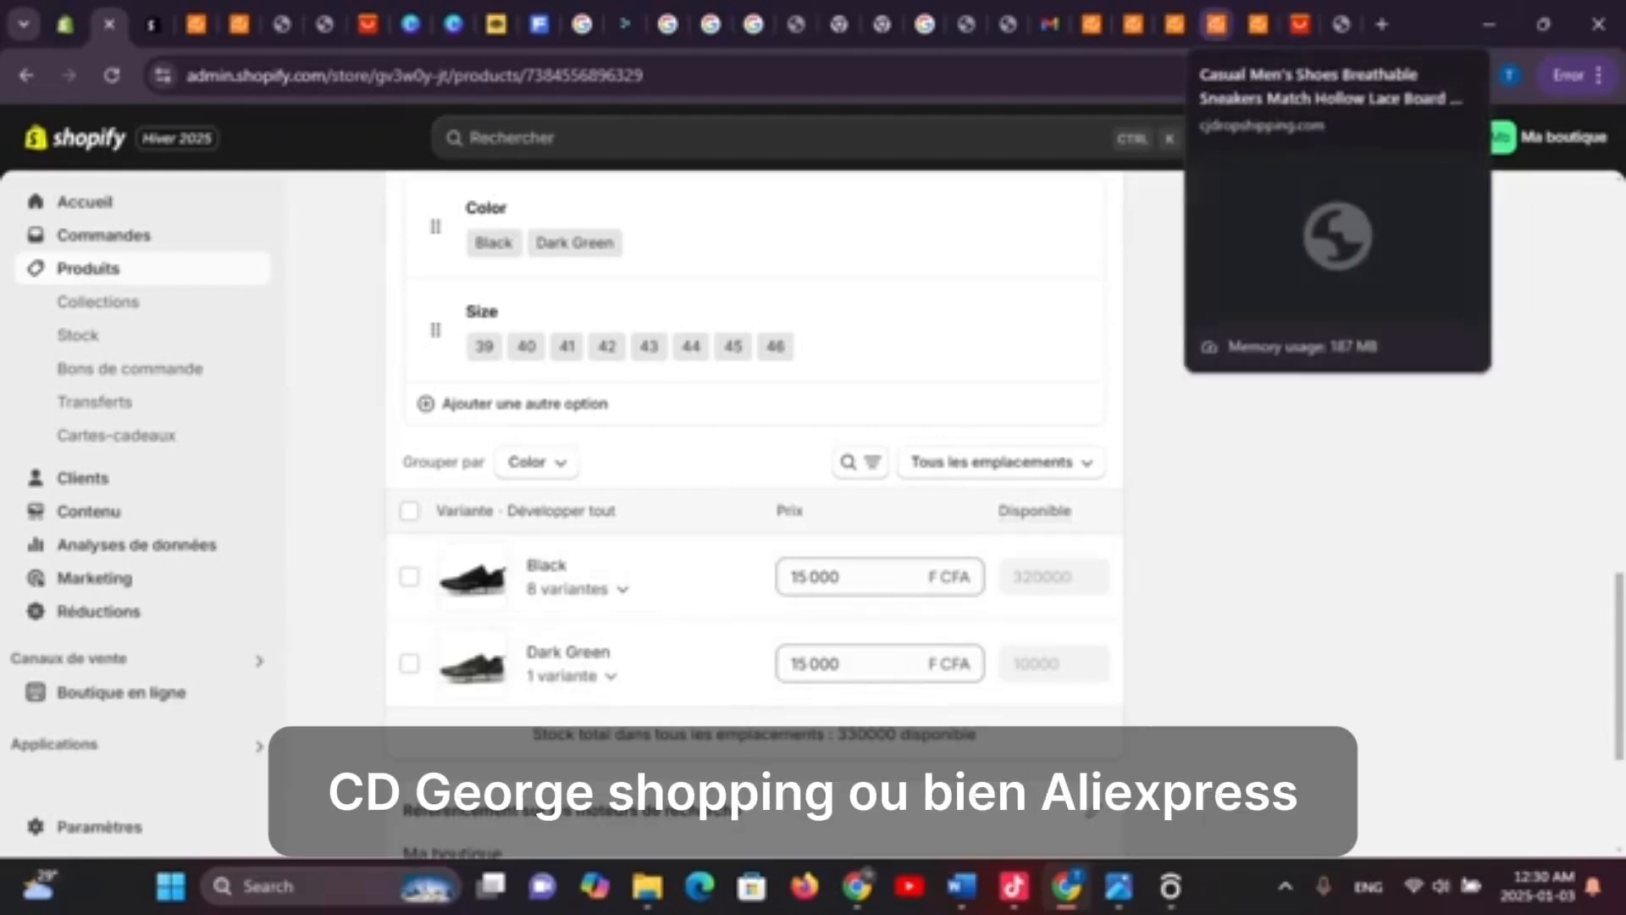
Return to the CJdropshipping tab and type 'shoes' into the search box
click(1217, 23)
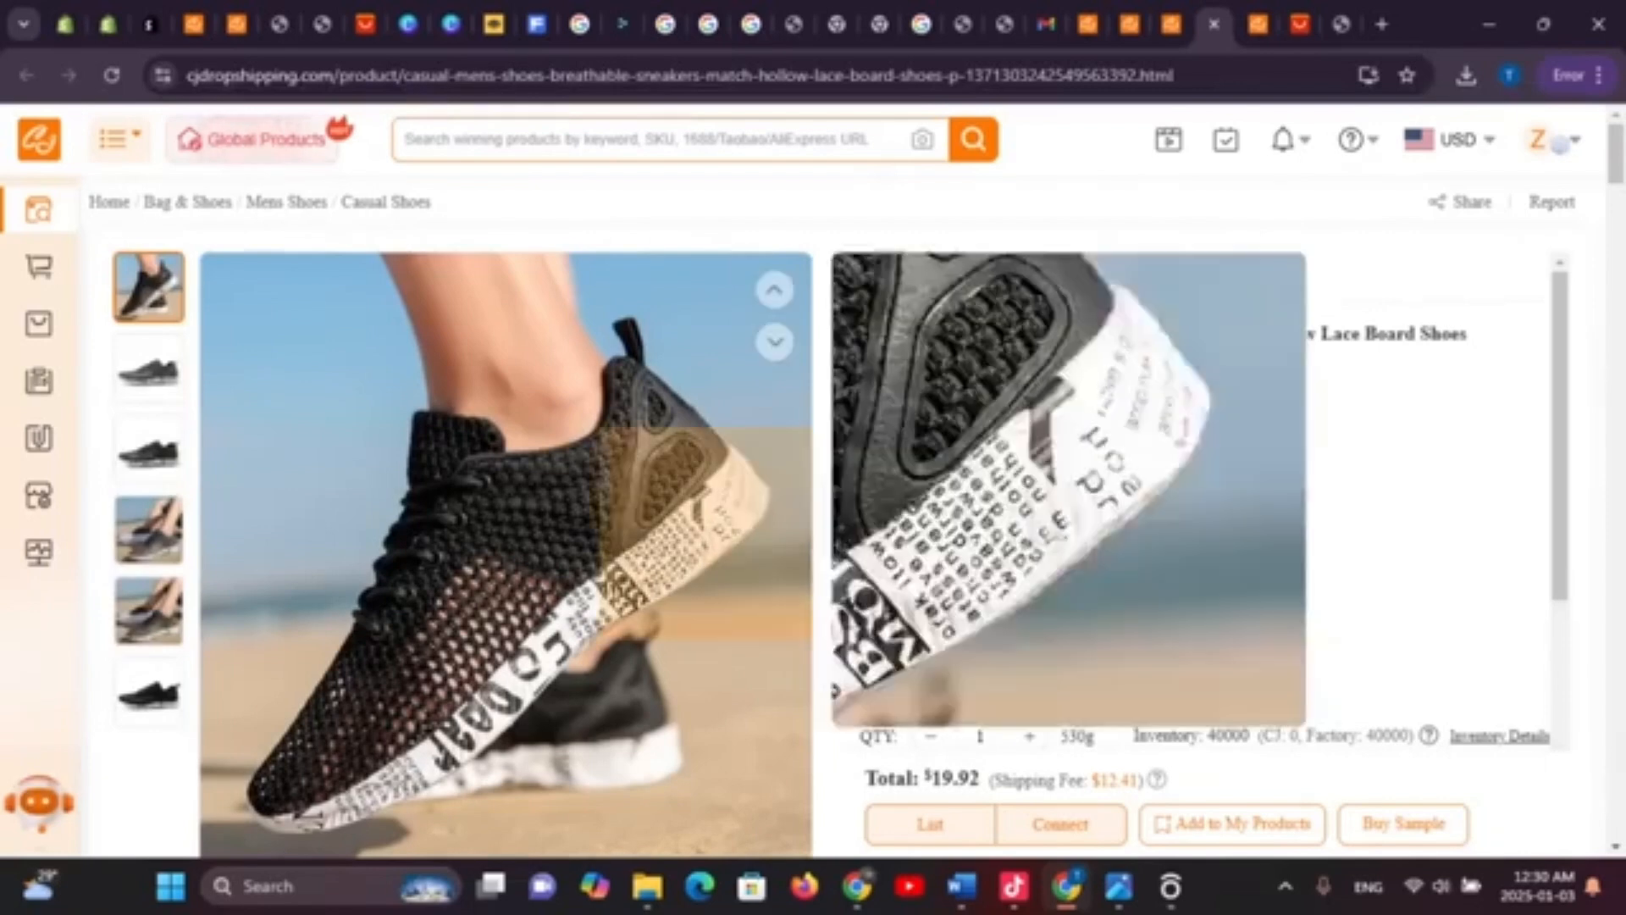
mouse_move(526, 508)
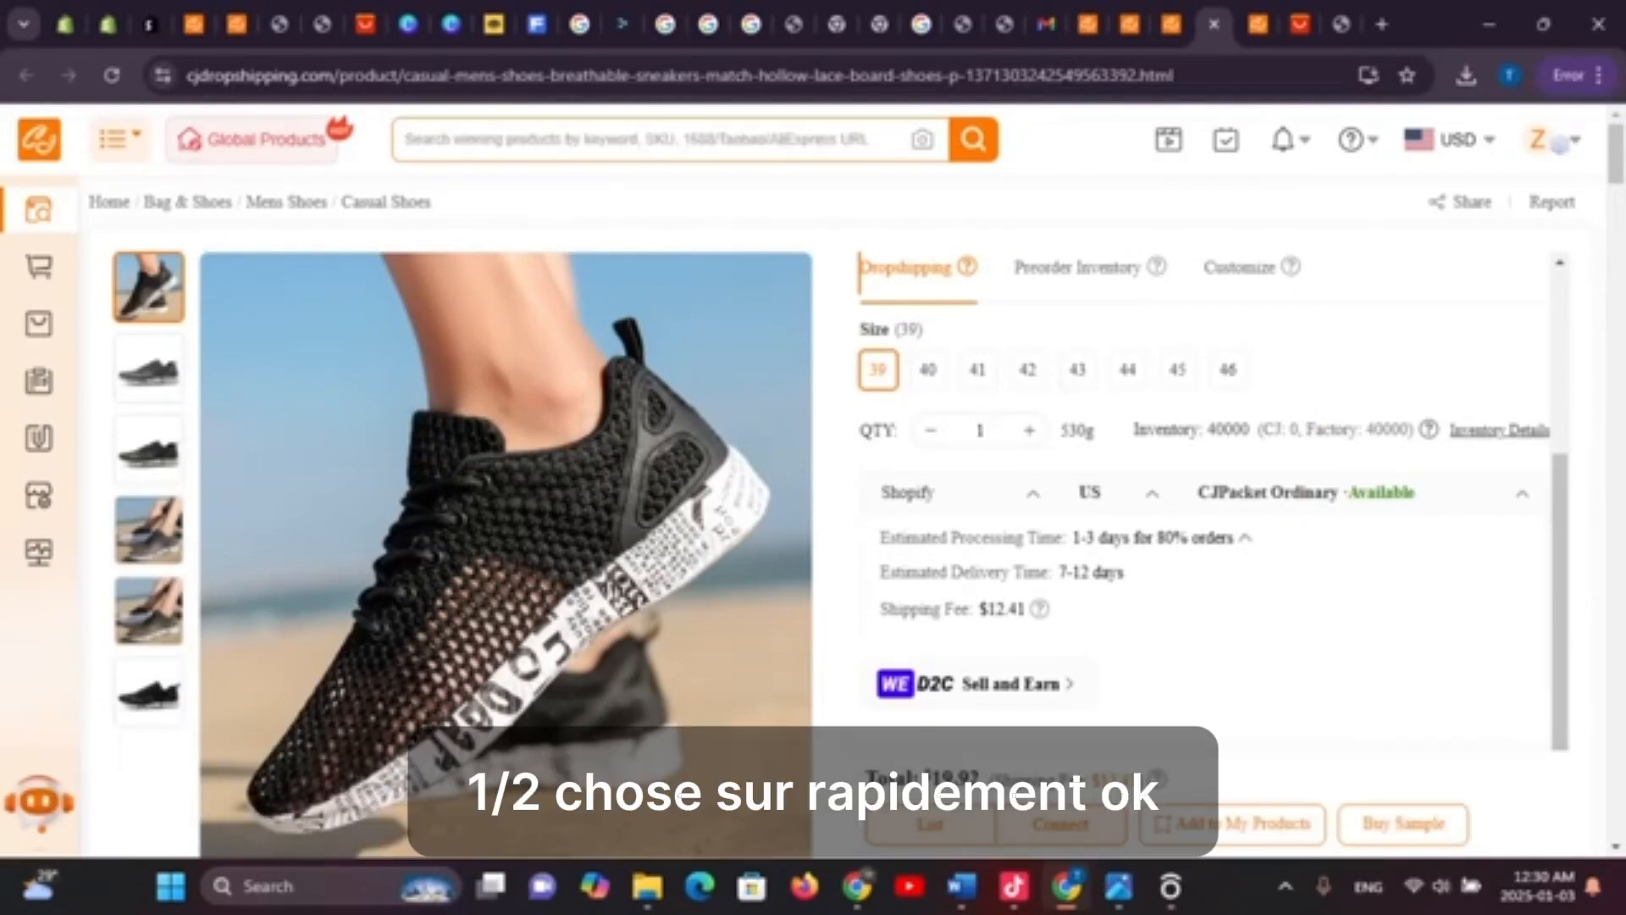
text(sh)
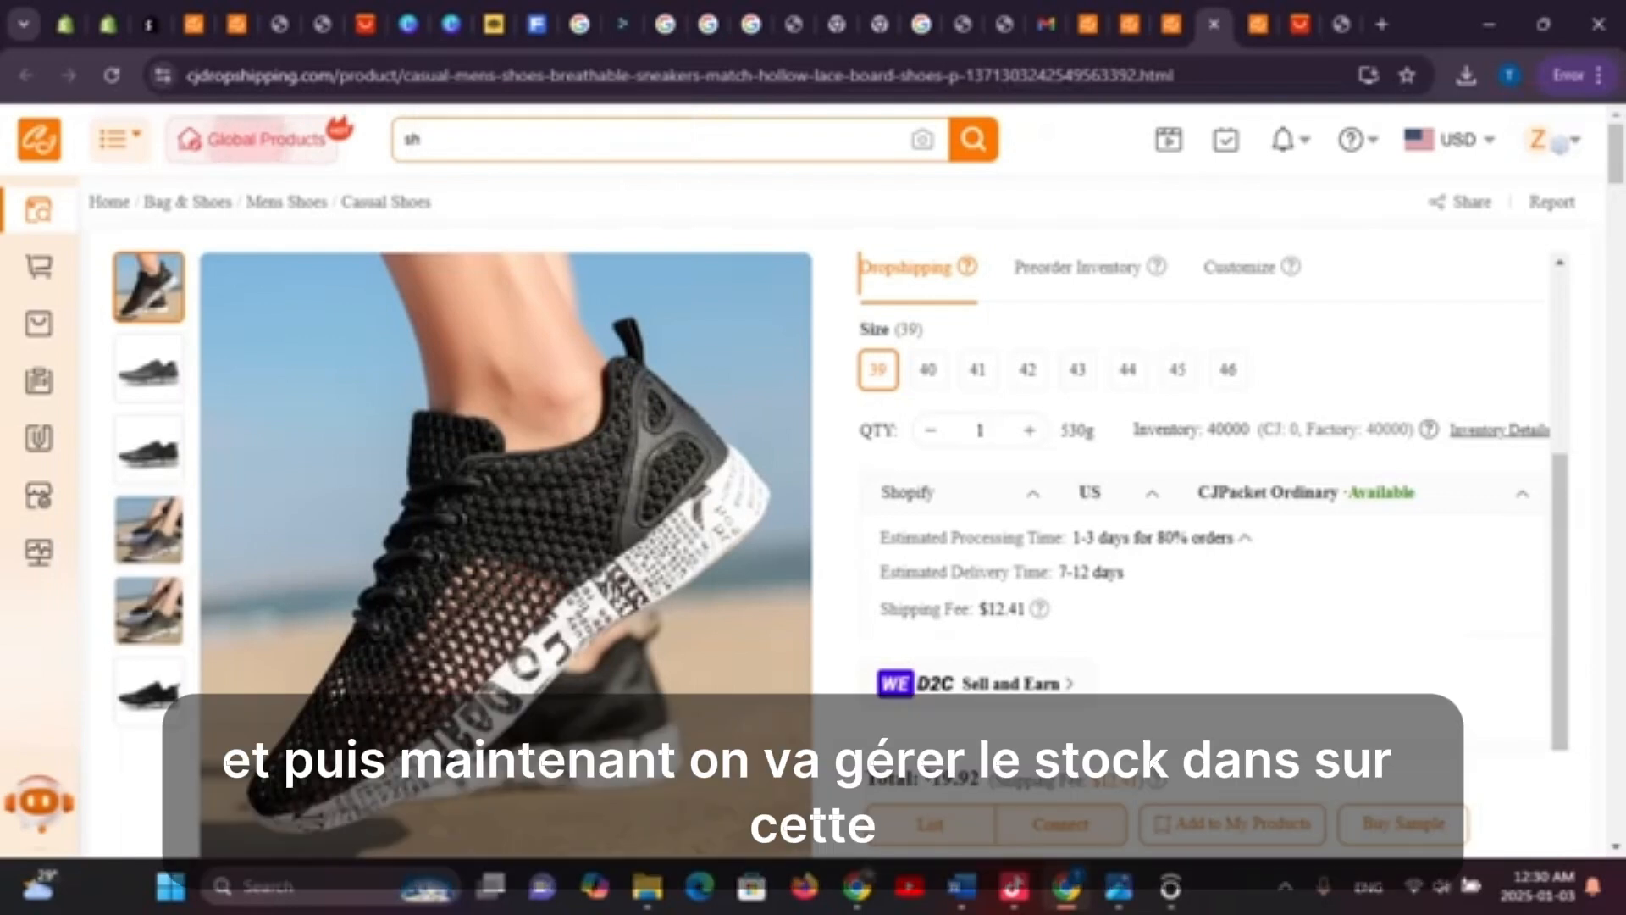
text(oes woman)
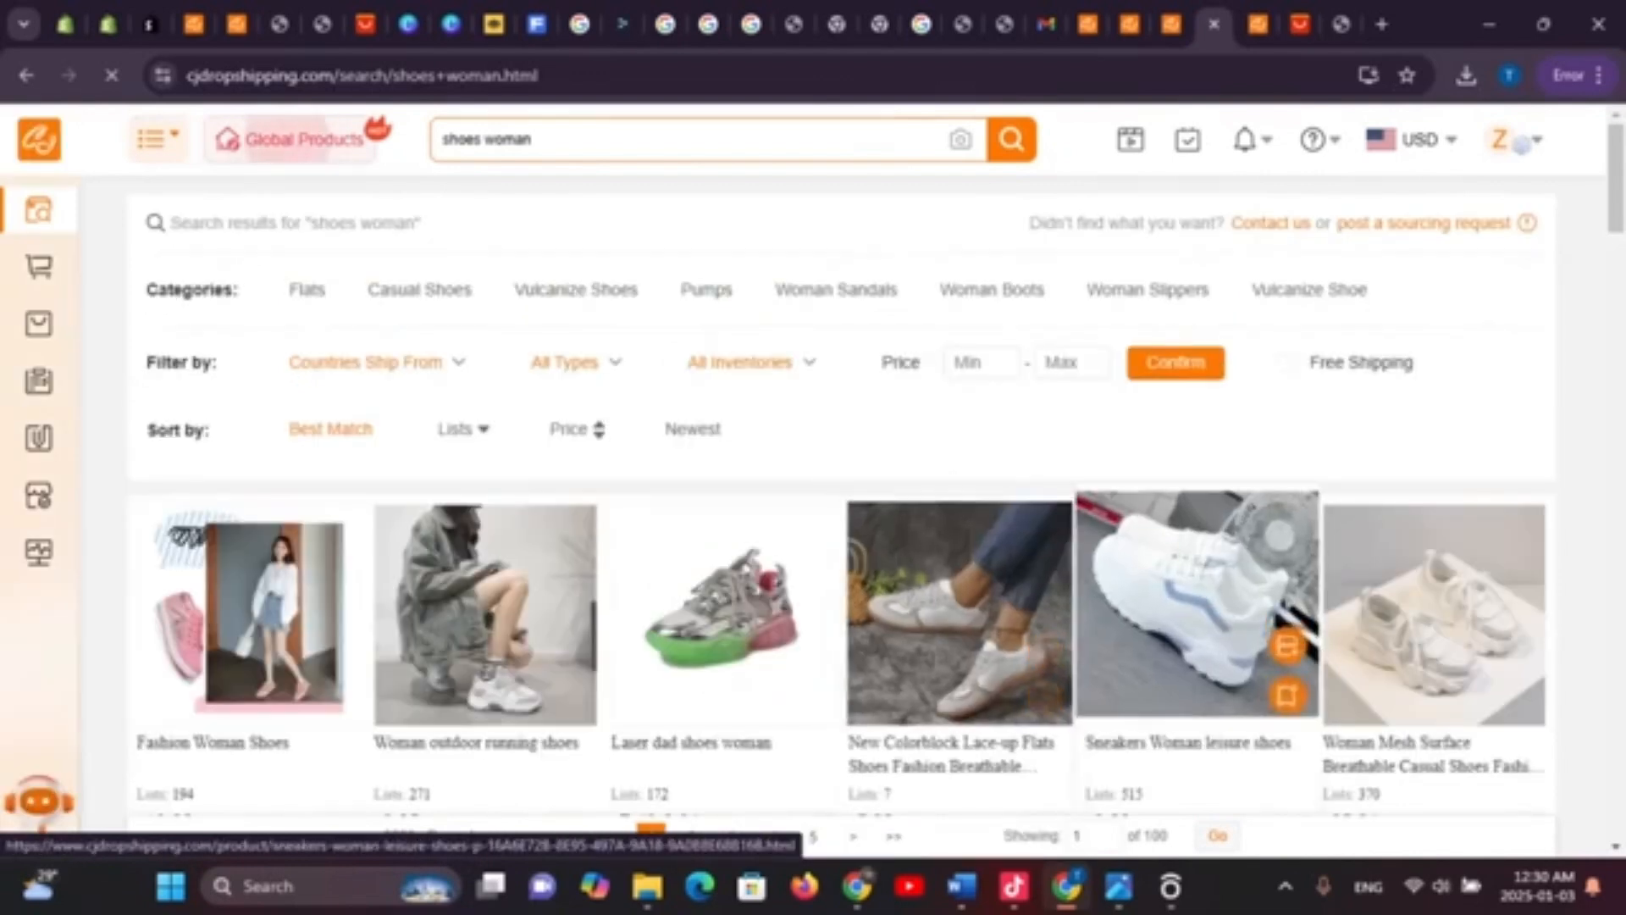
Start listing Laser dad shoes woman, fill the product type, and show variant pricing
scroll(1194, 610, down, 3)
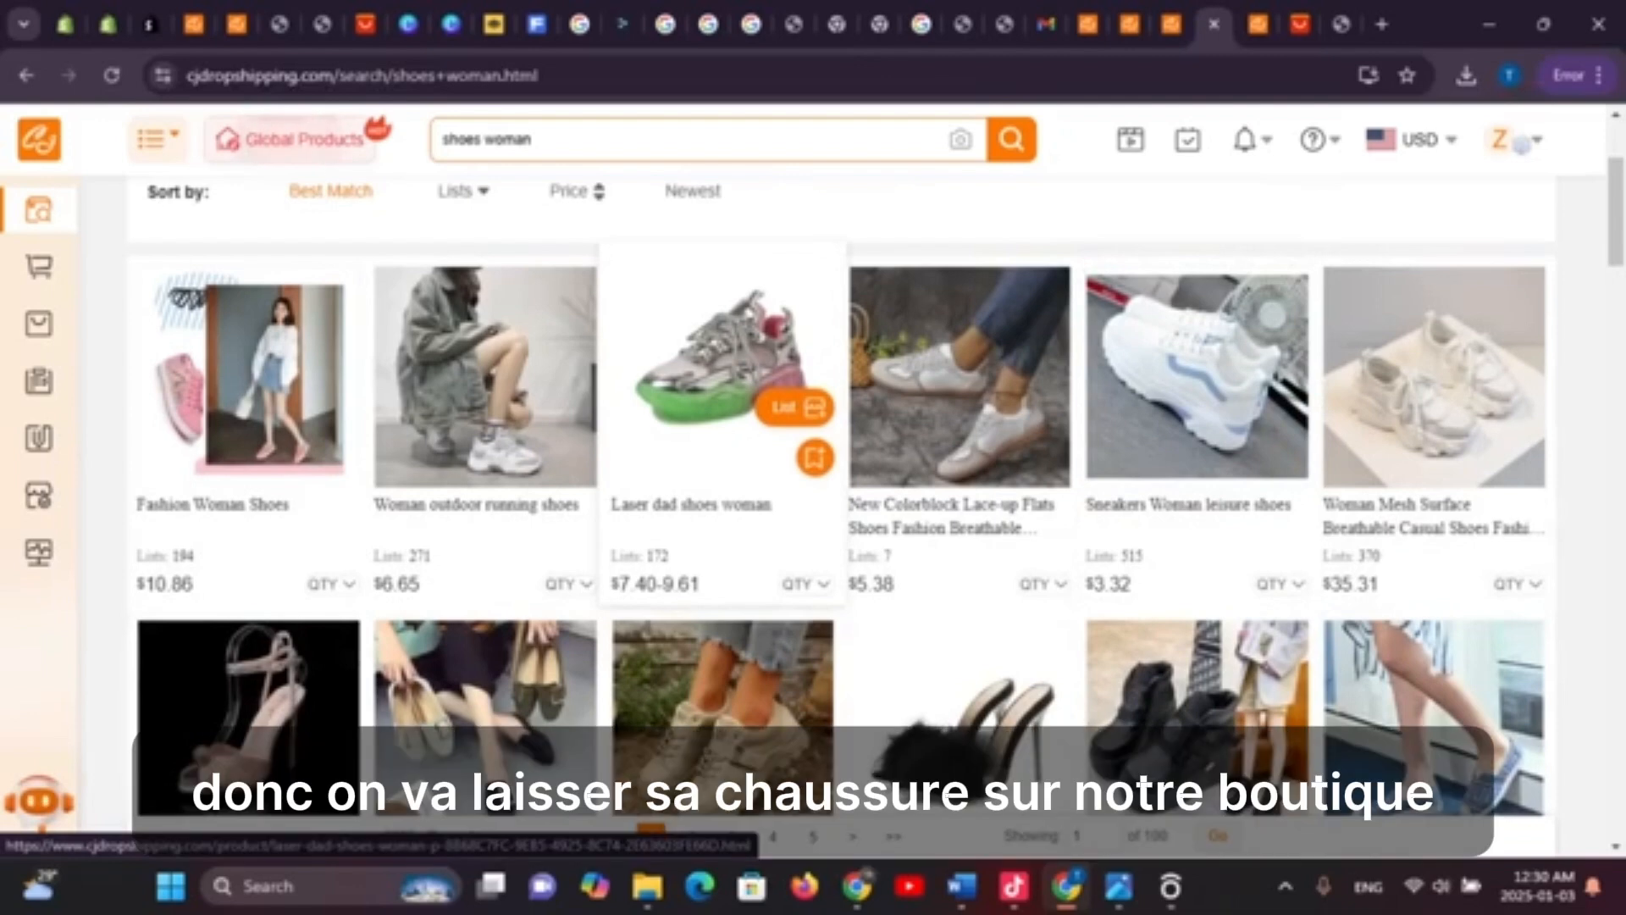
click(795, 408)
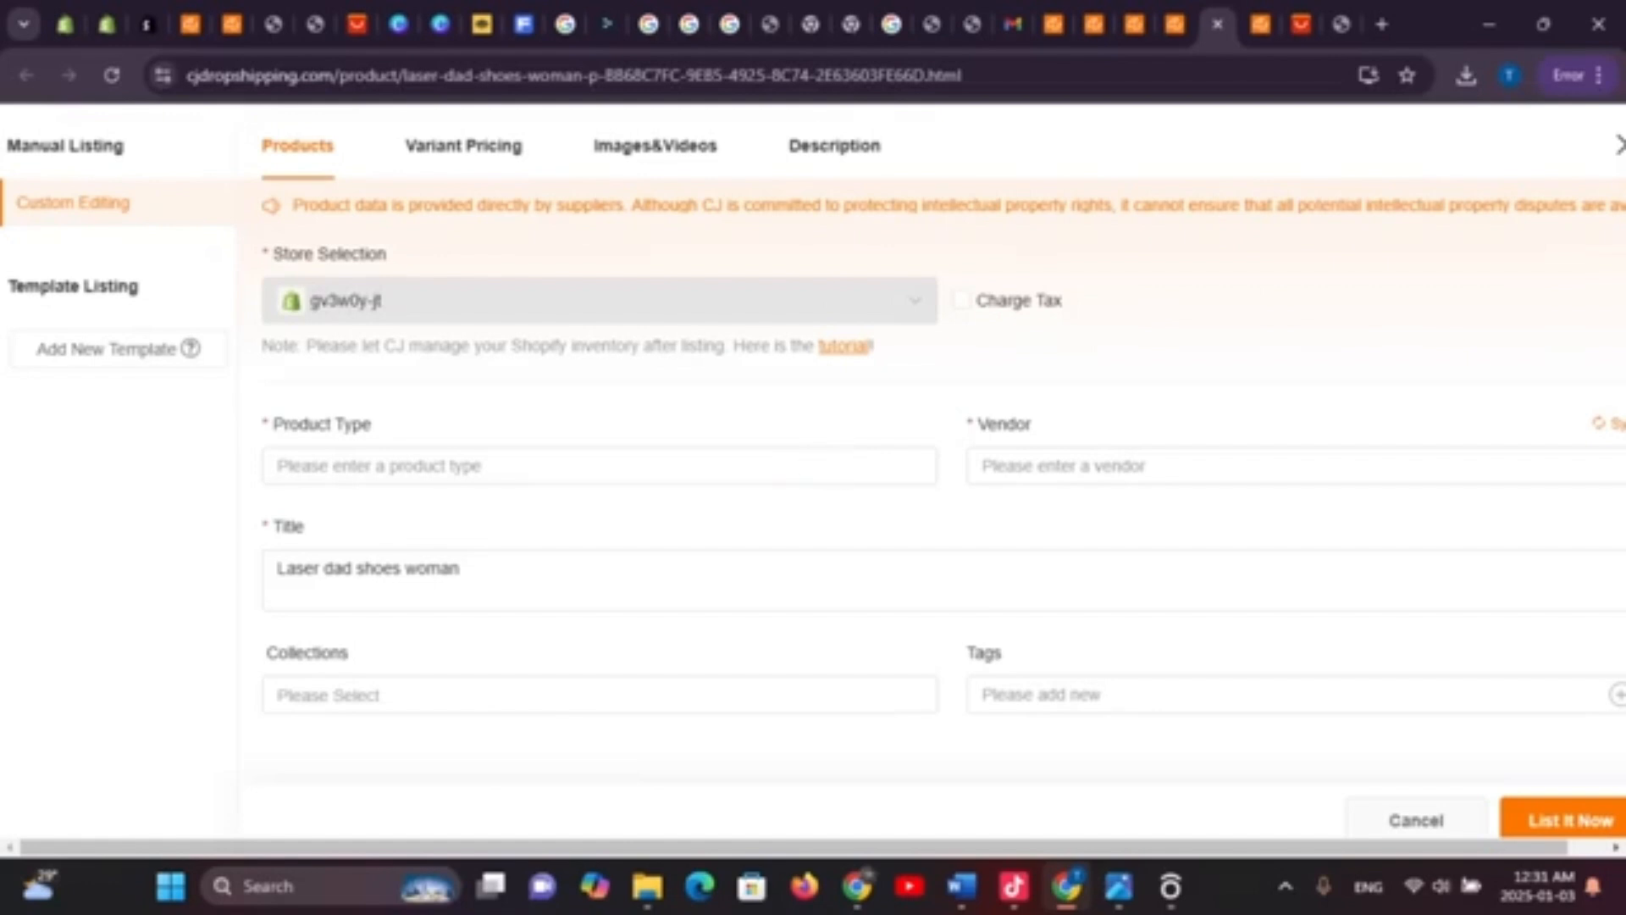
click(600, 465)
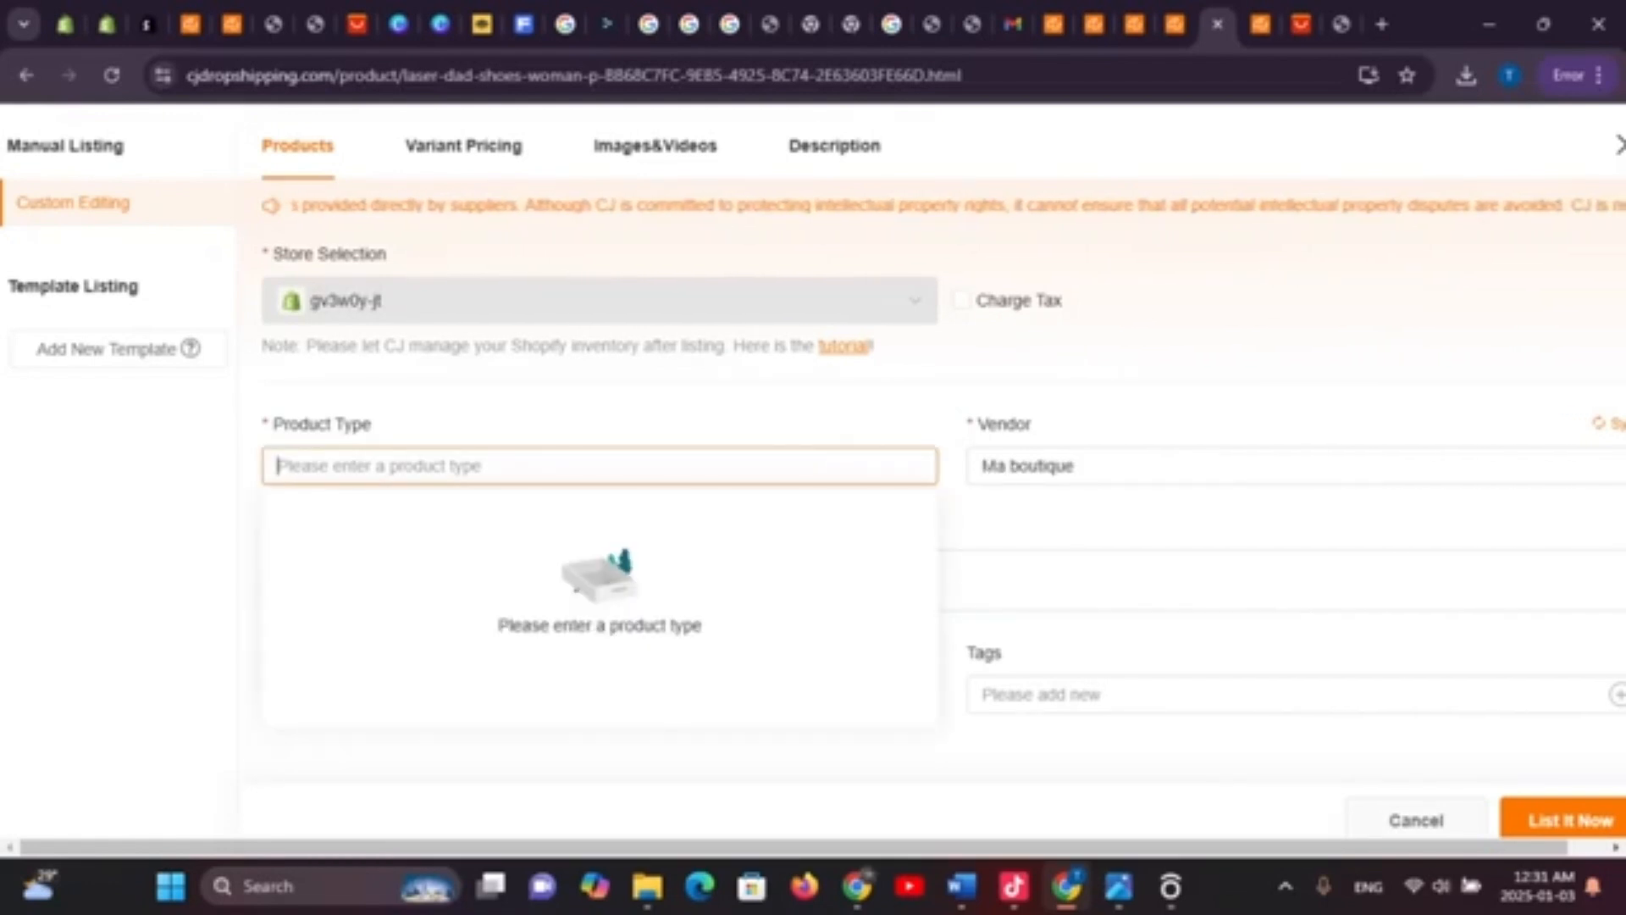
click(463, 146)
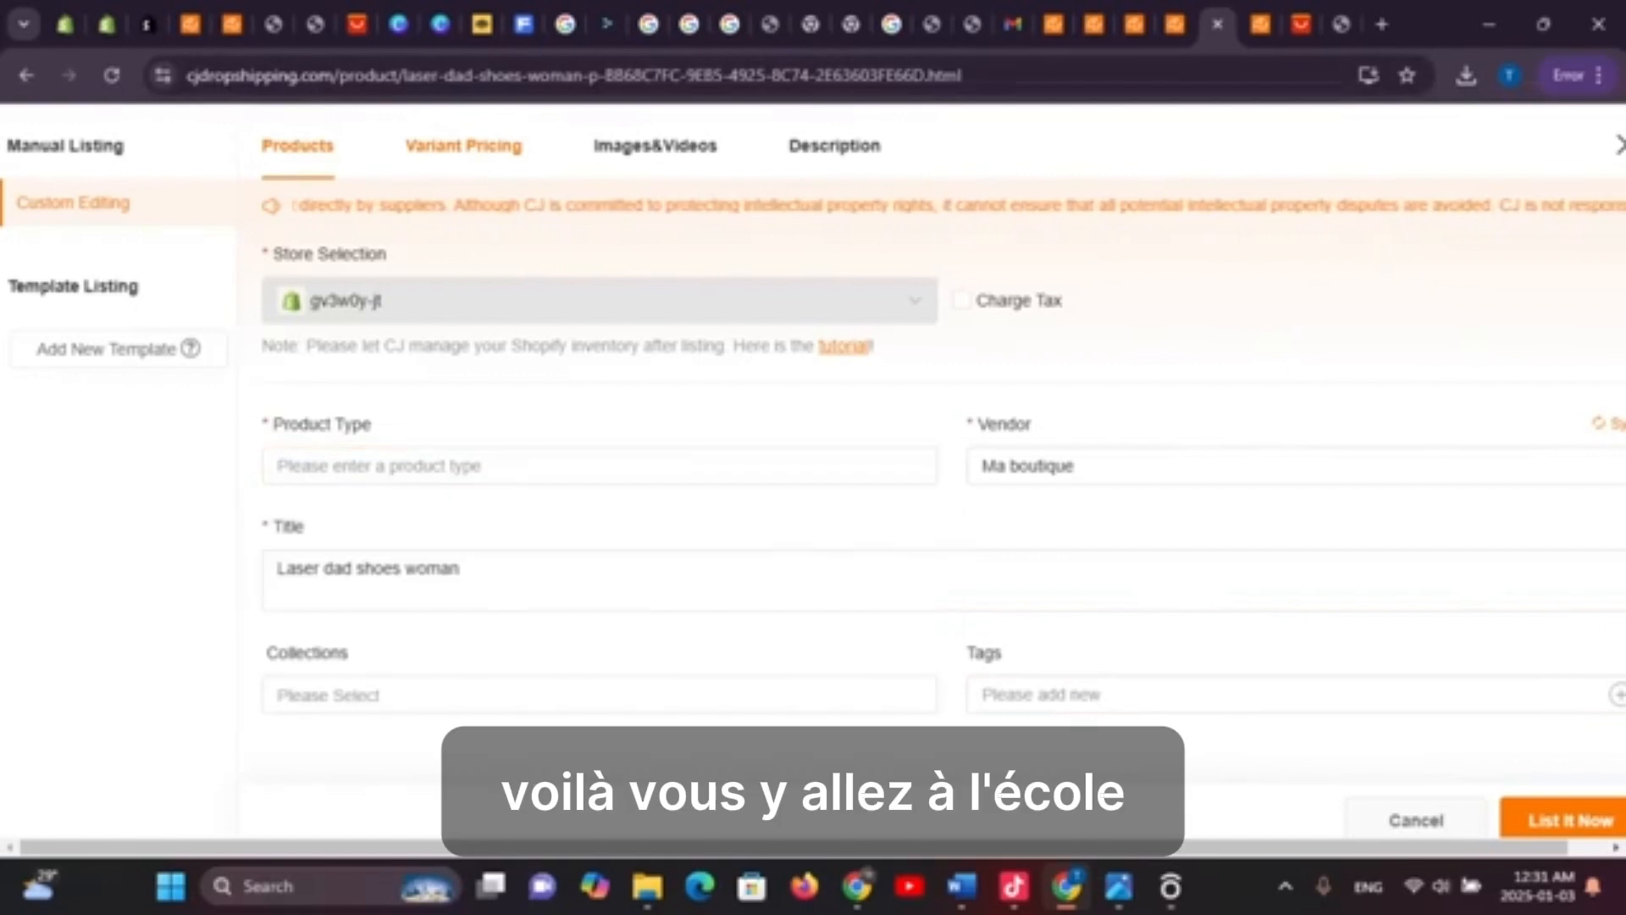
scroll(943, 479, down, 4)
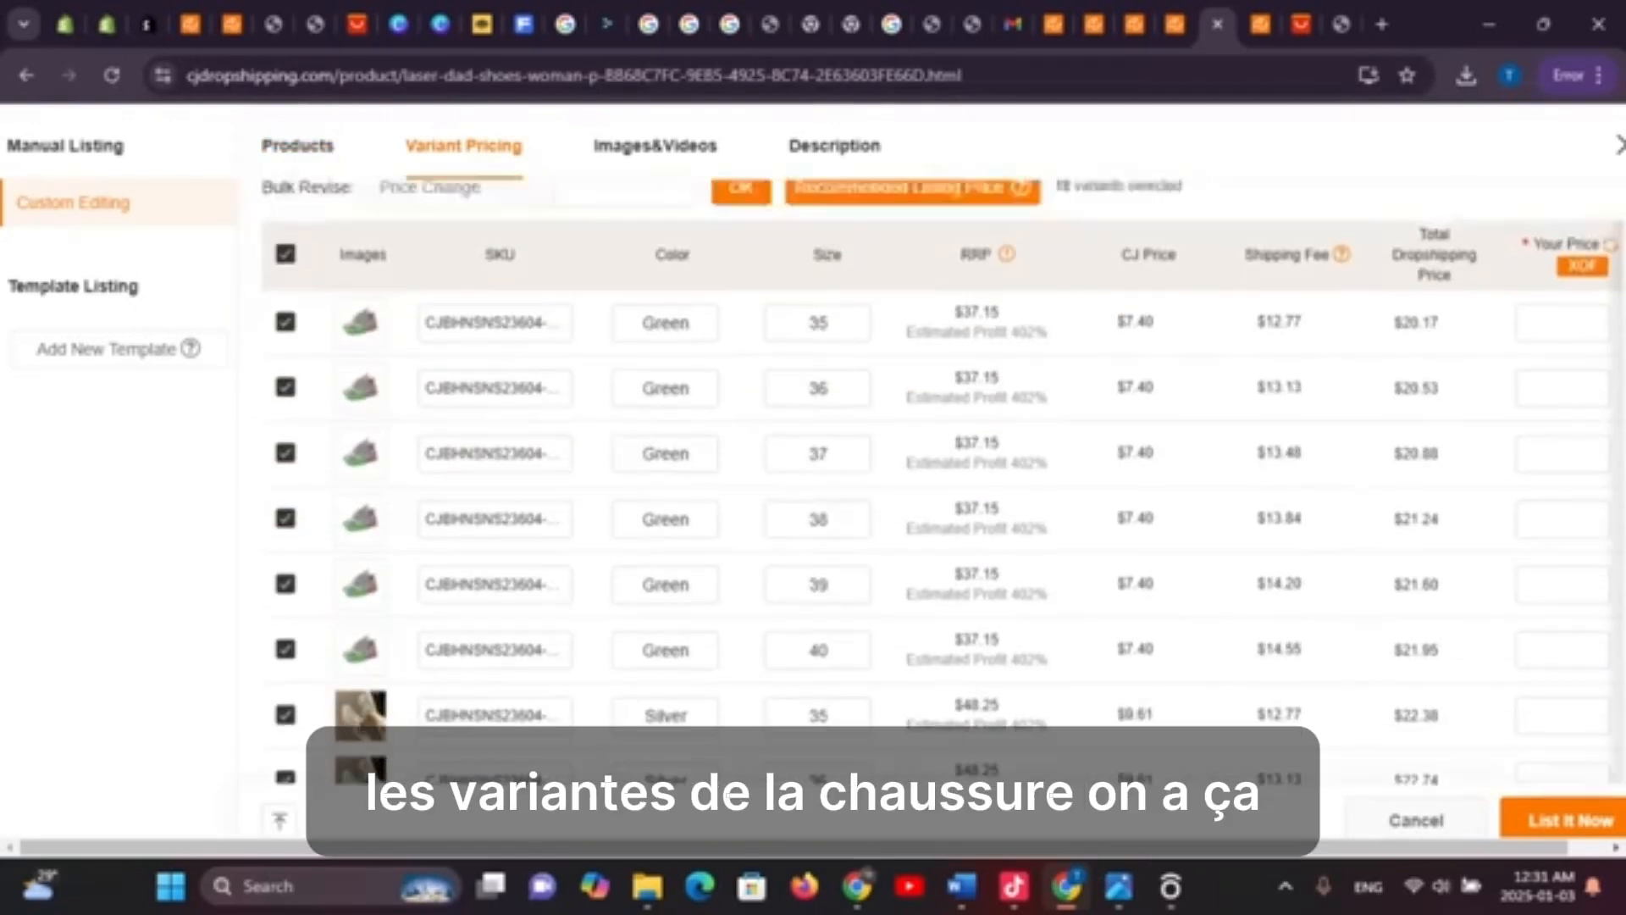
Untick the White size 38, 39 and 40 variants
scroll(943, 479, up, 4)
scroll(942, 478, down, 3)
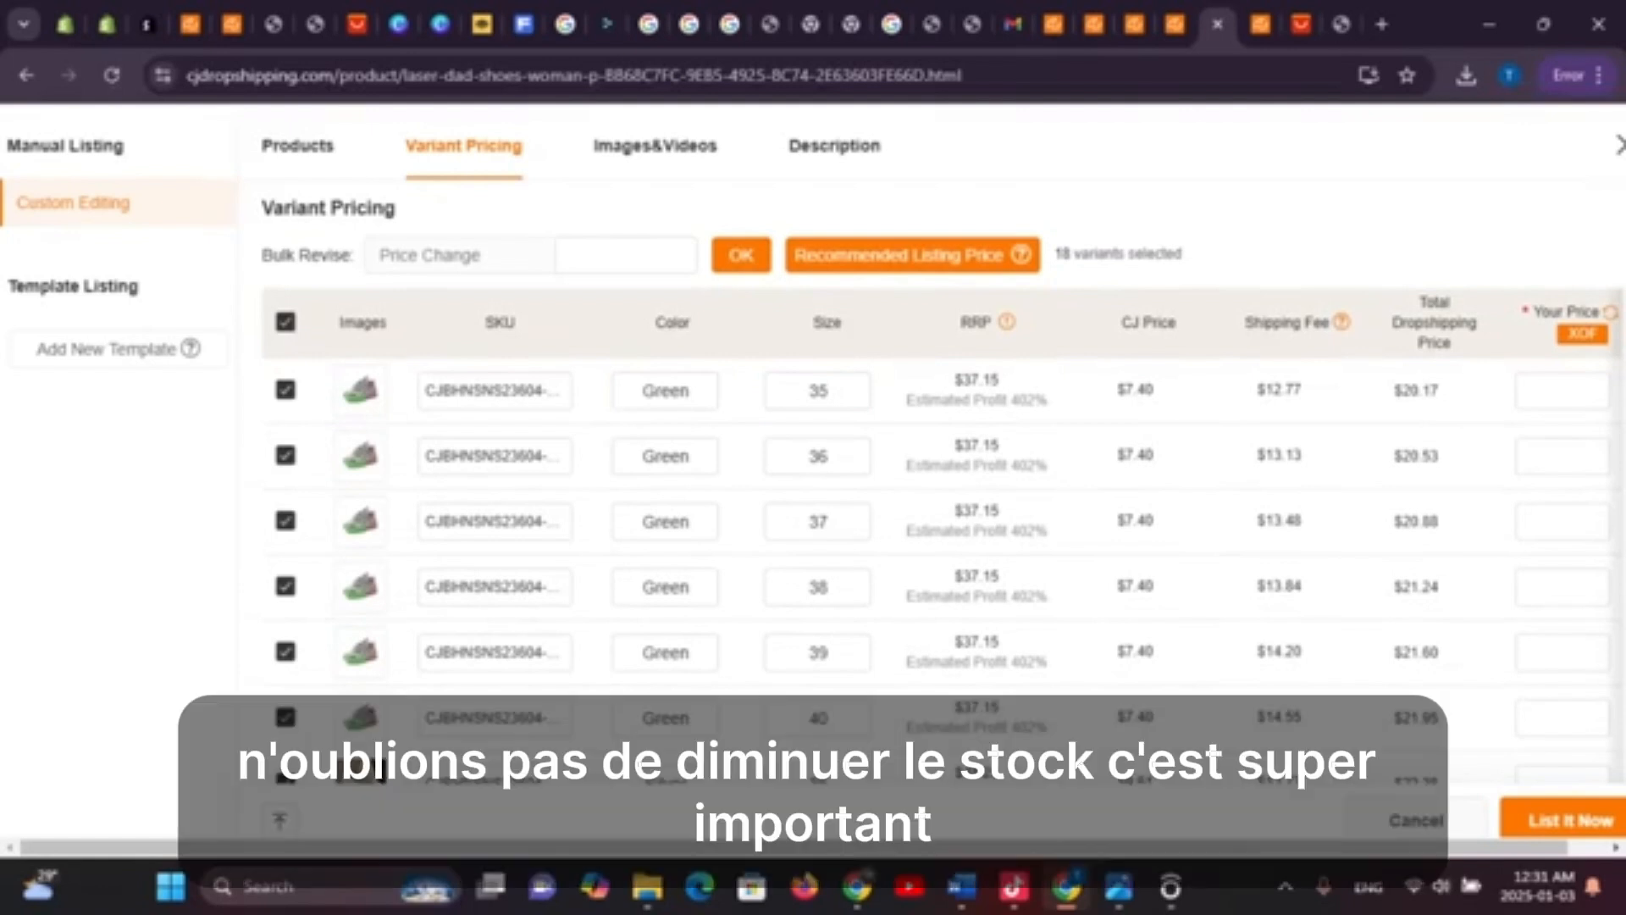
scroll(943, 479, down, 8)
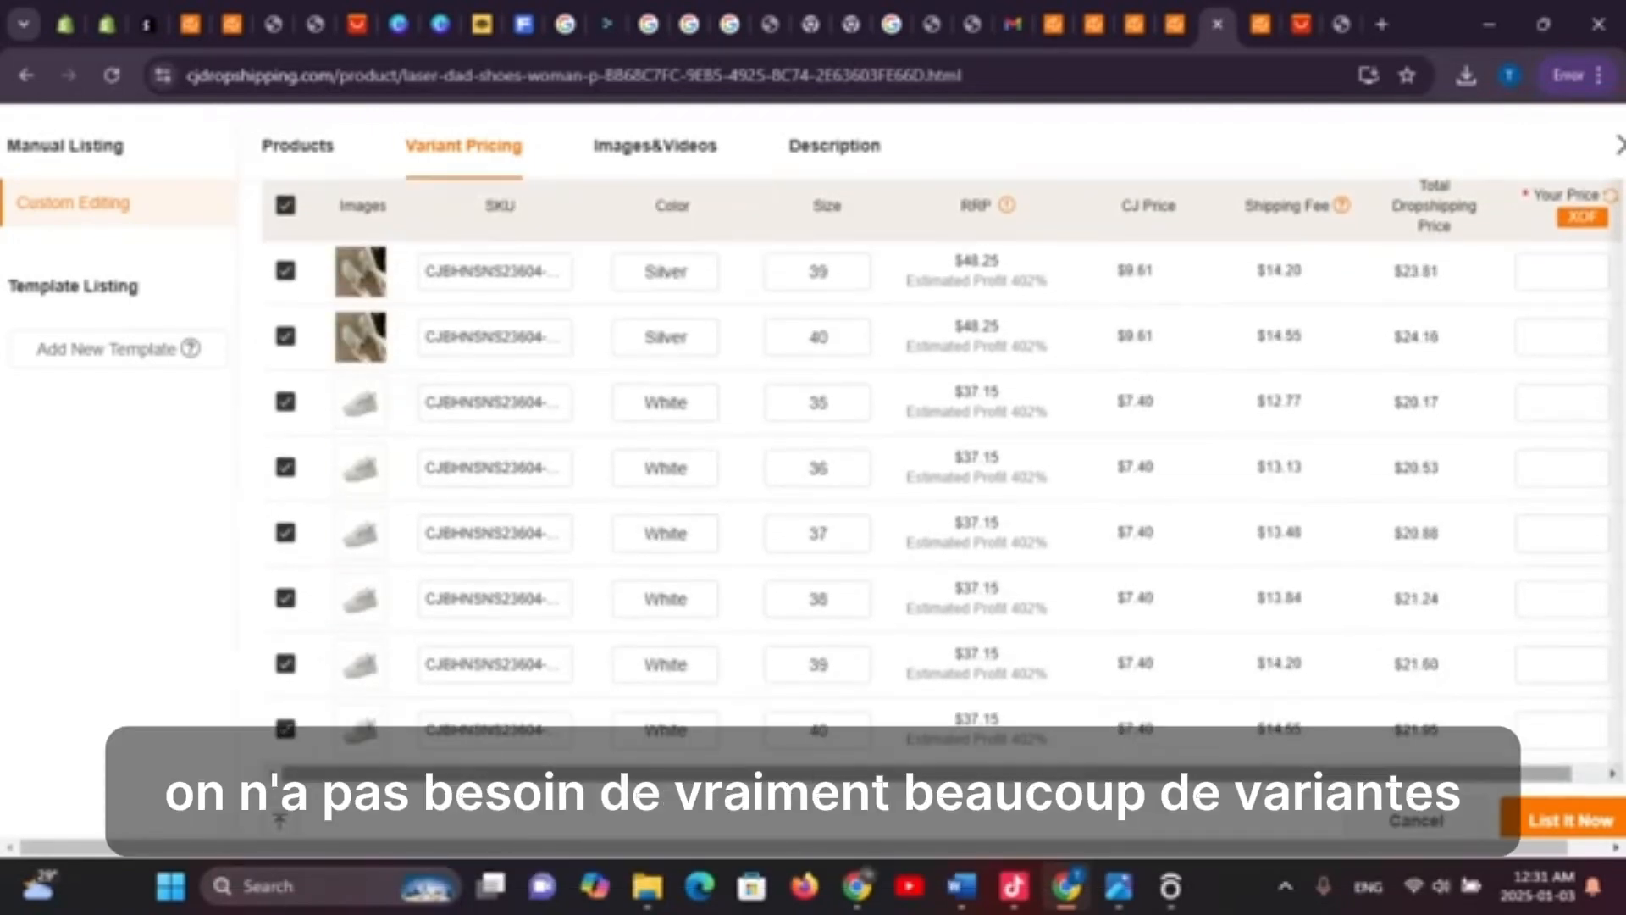
click(285, 729)
click(286, 664)
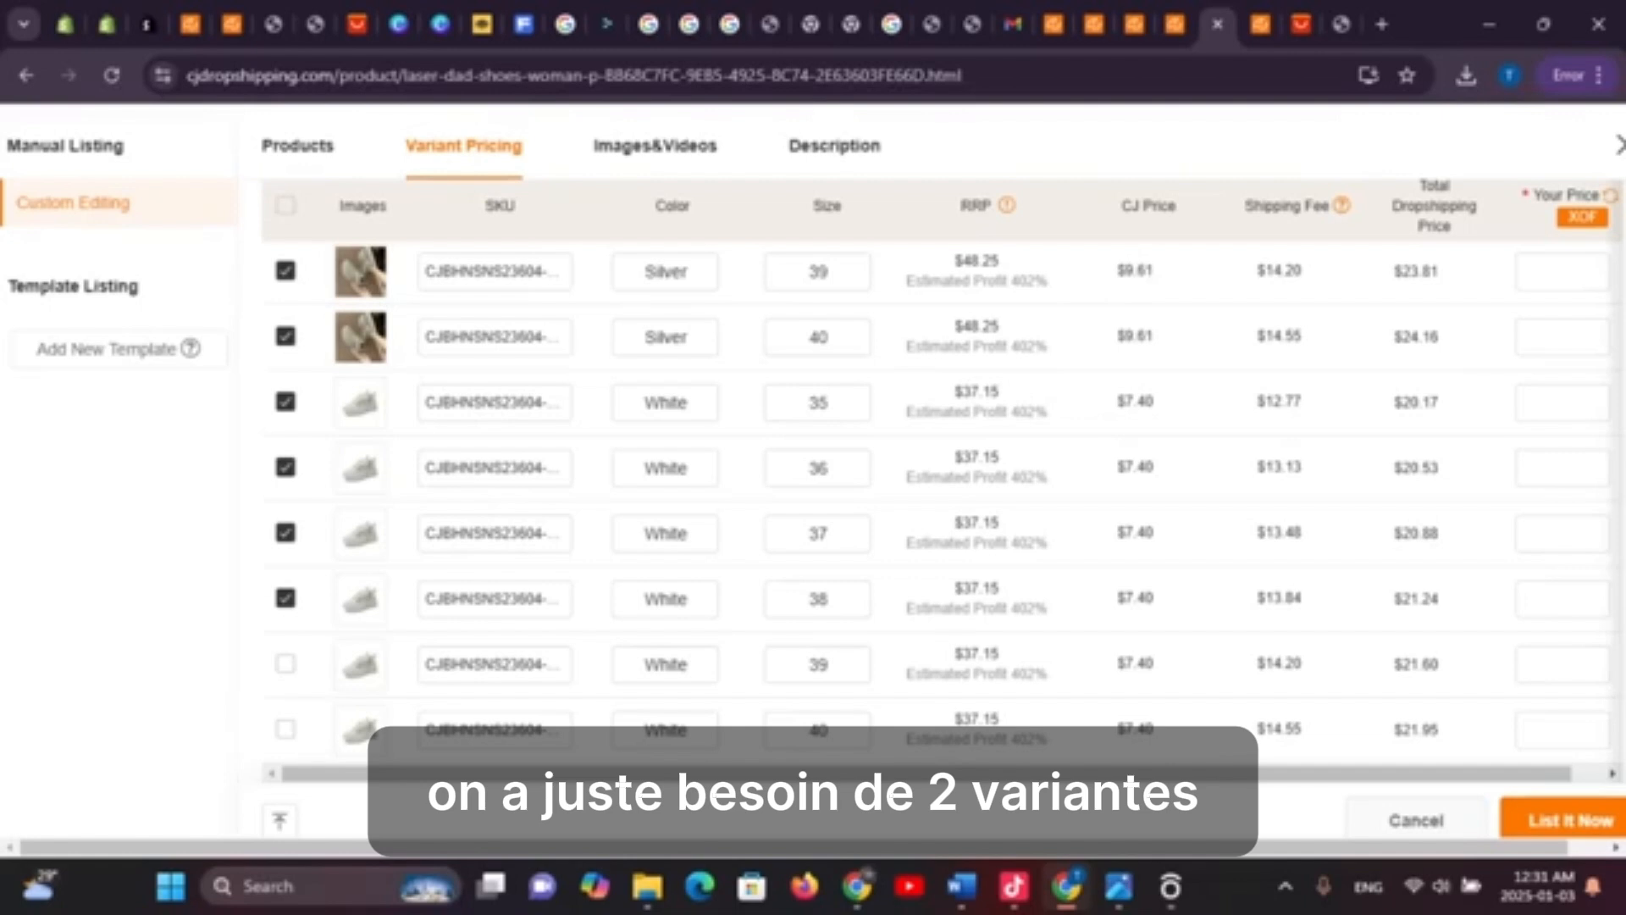
click(285, 598)
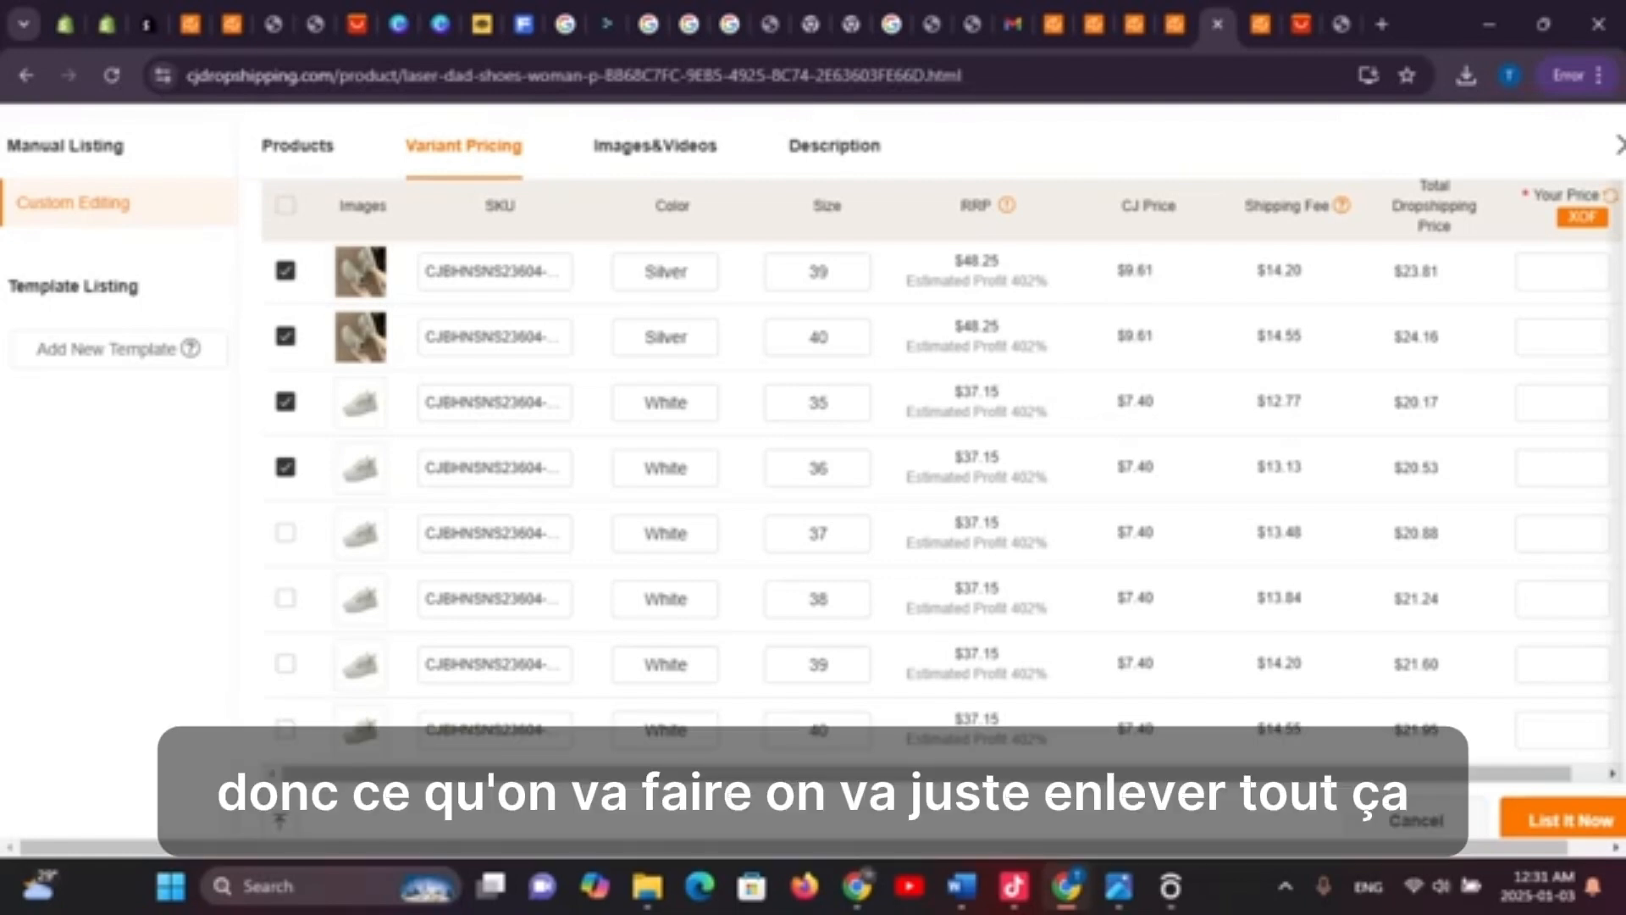
Untick the Green size 35, 36 and 38 variants
scroll(932, 500, up, 5)
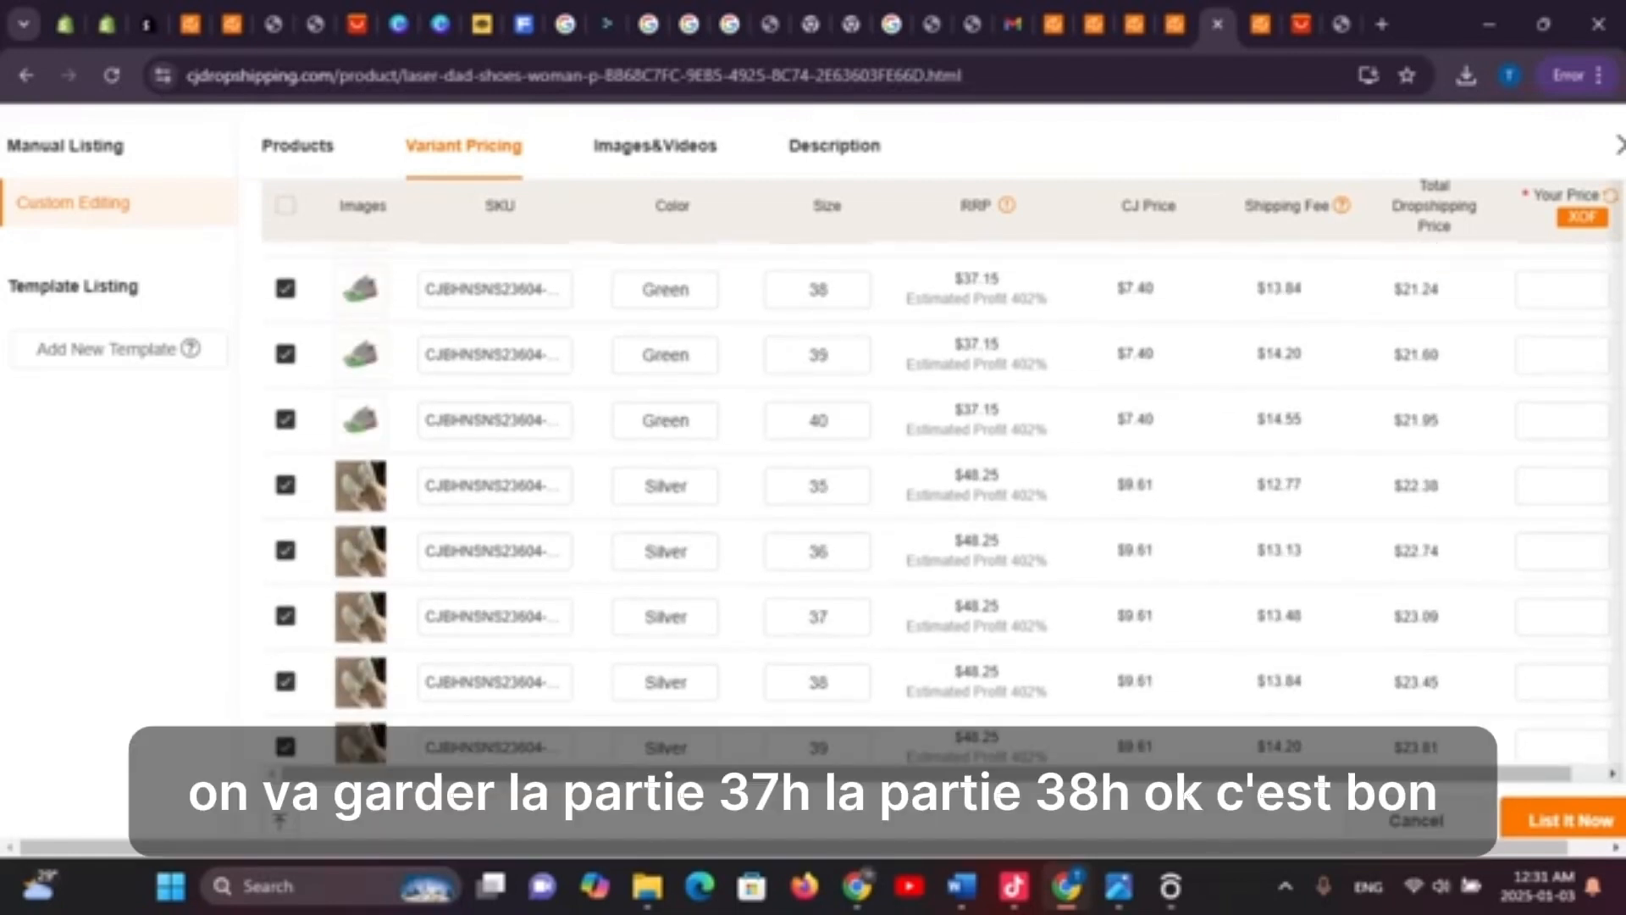
scroll(665, 509, up, 5)
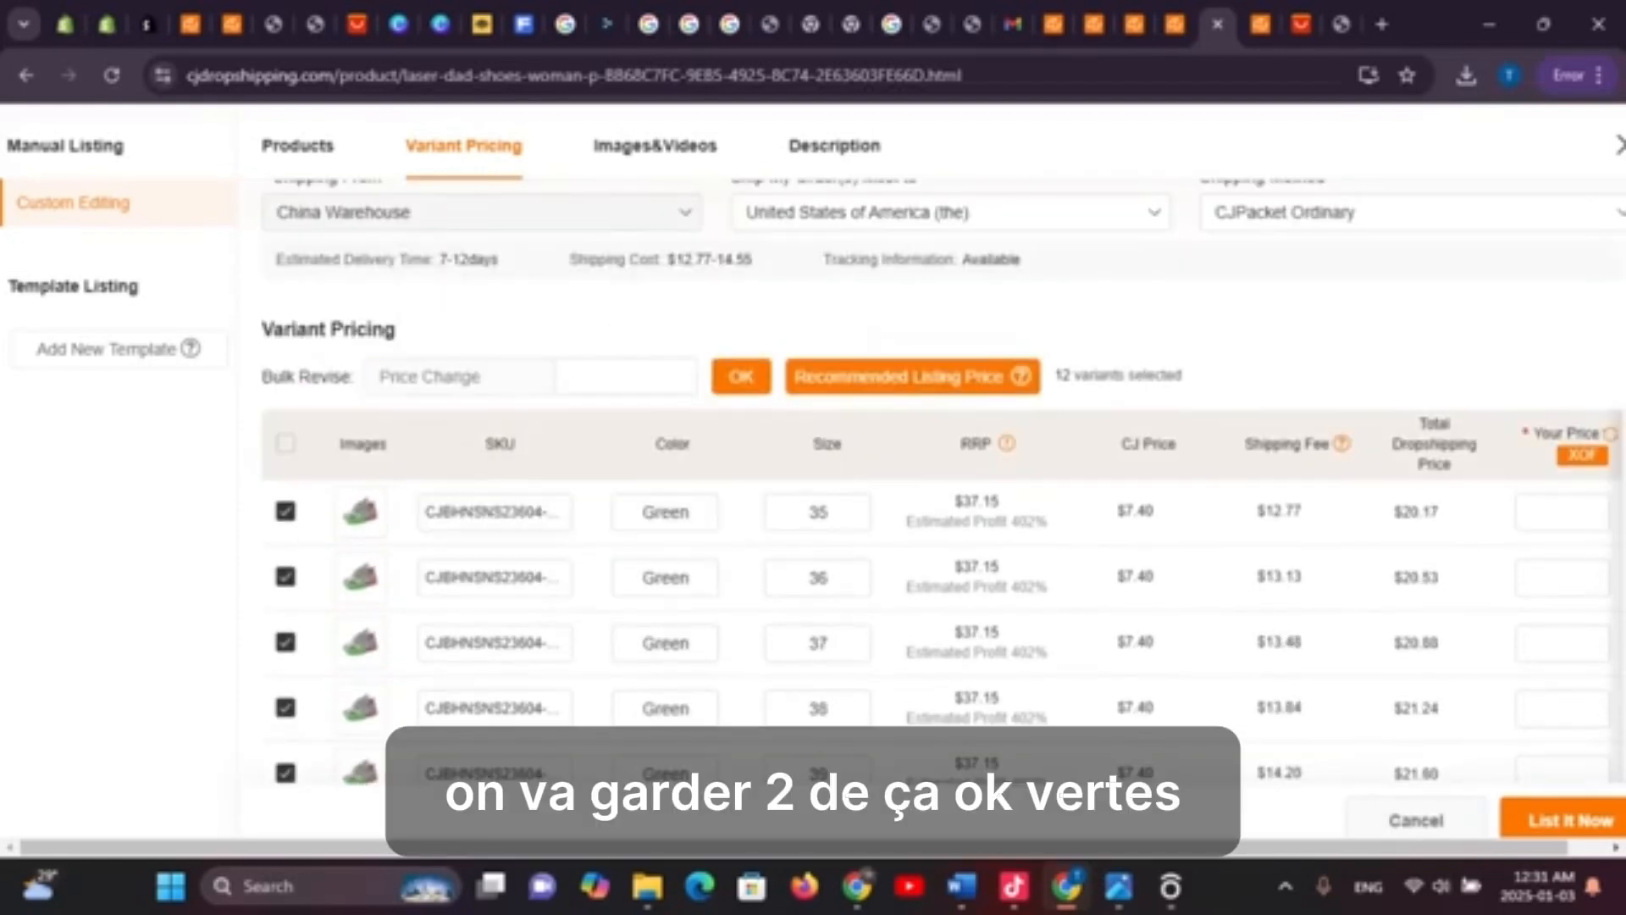
drag(306, 513, 296, 561)
click(286, 577)
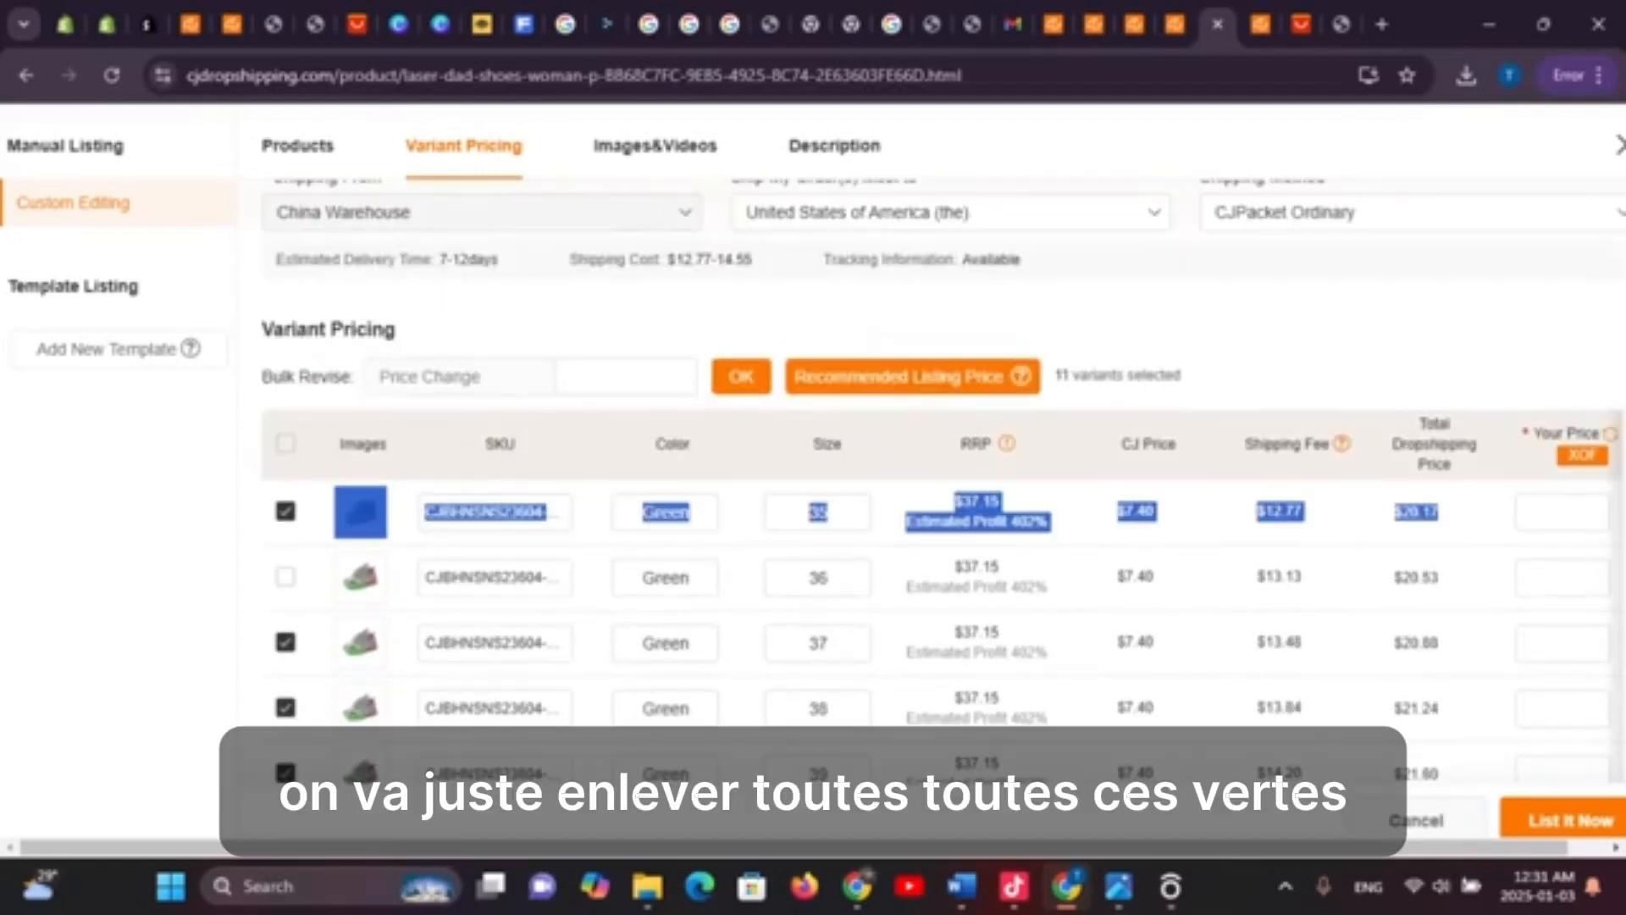
click(285, 510)
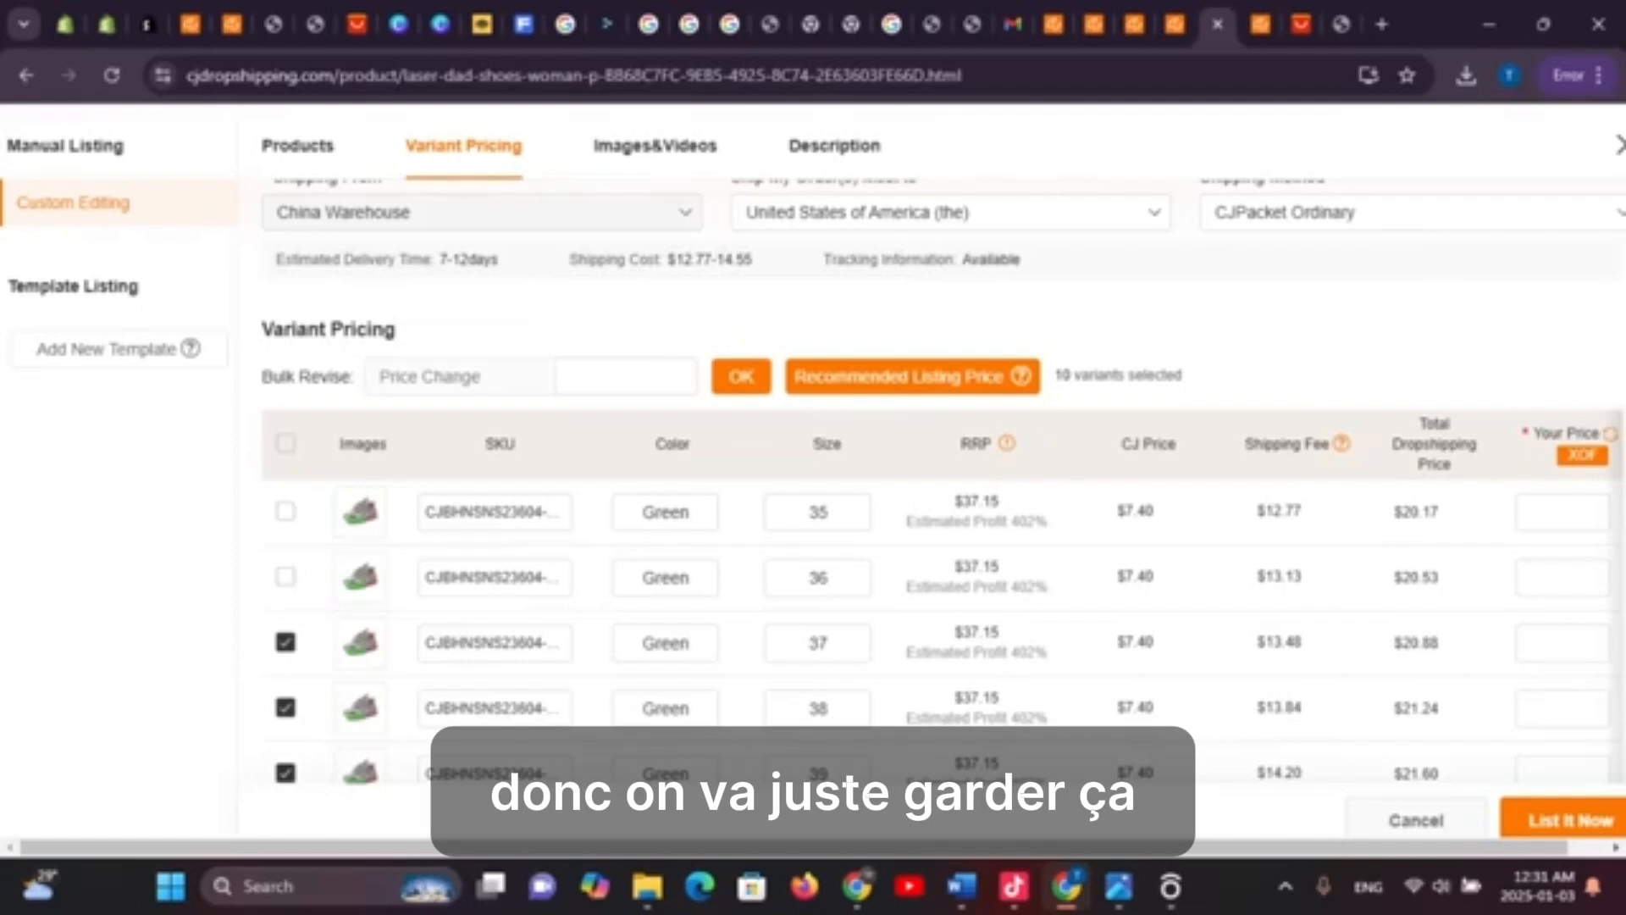
click(286, 708)
scroll(940, 584, down, 5)
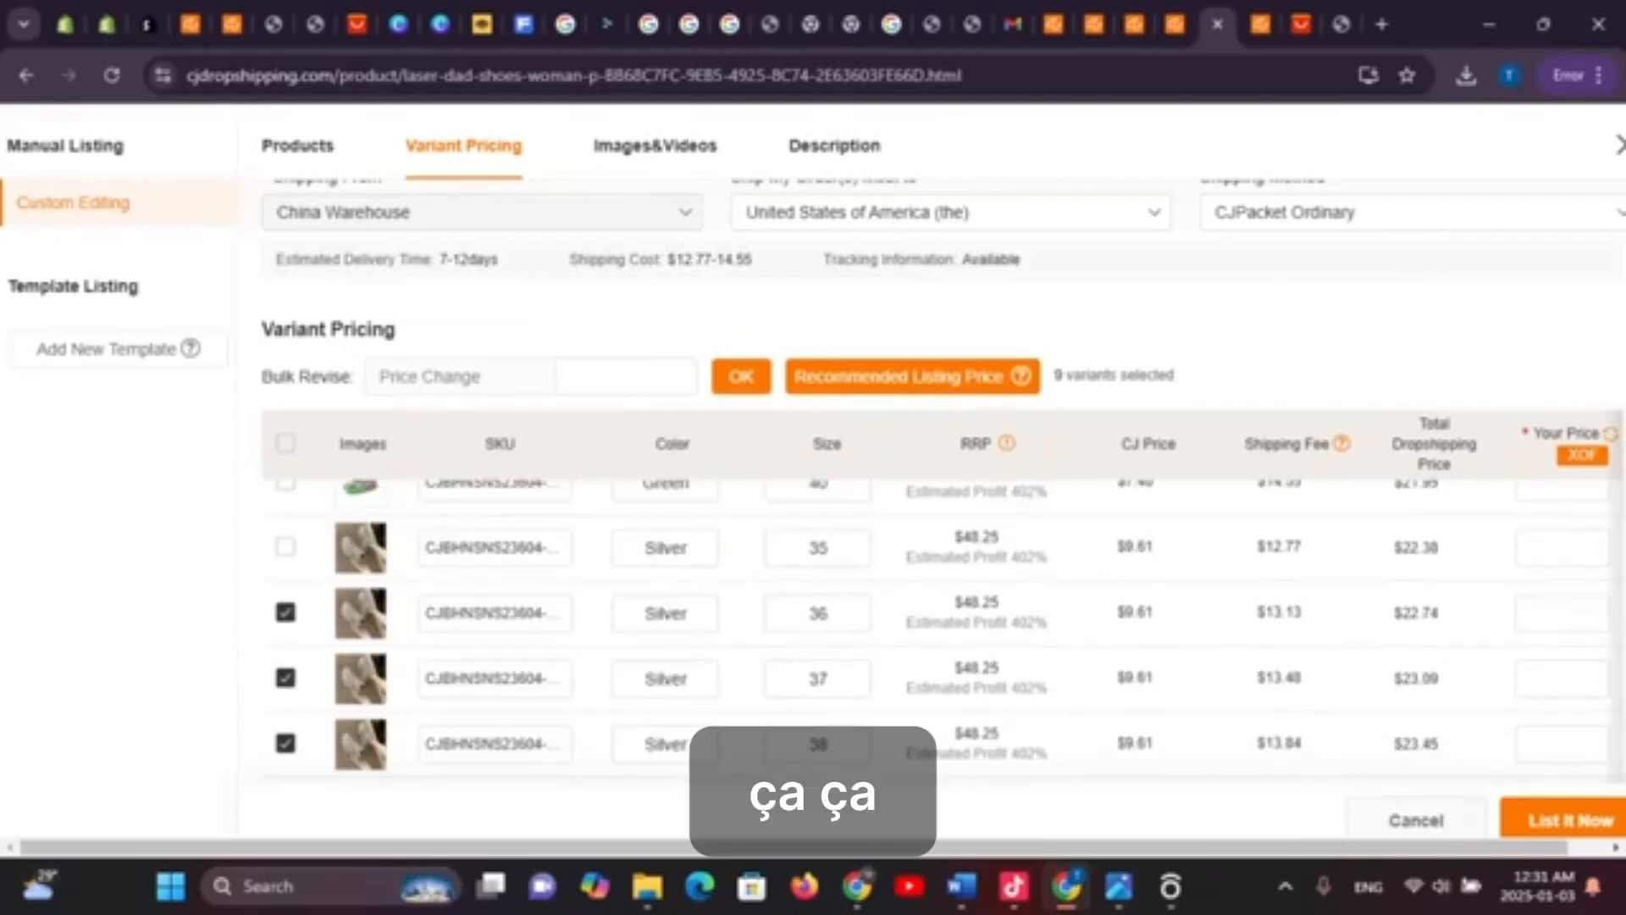
scroll(940, 584, down, 4)
scroll(940, 508, down, 3)
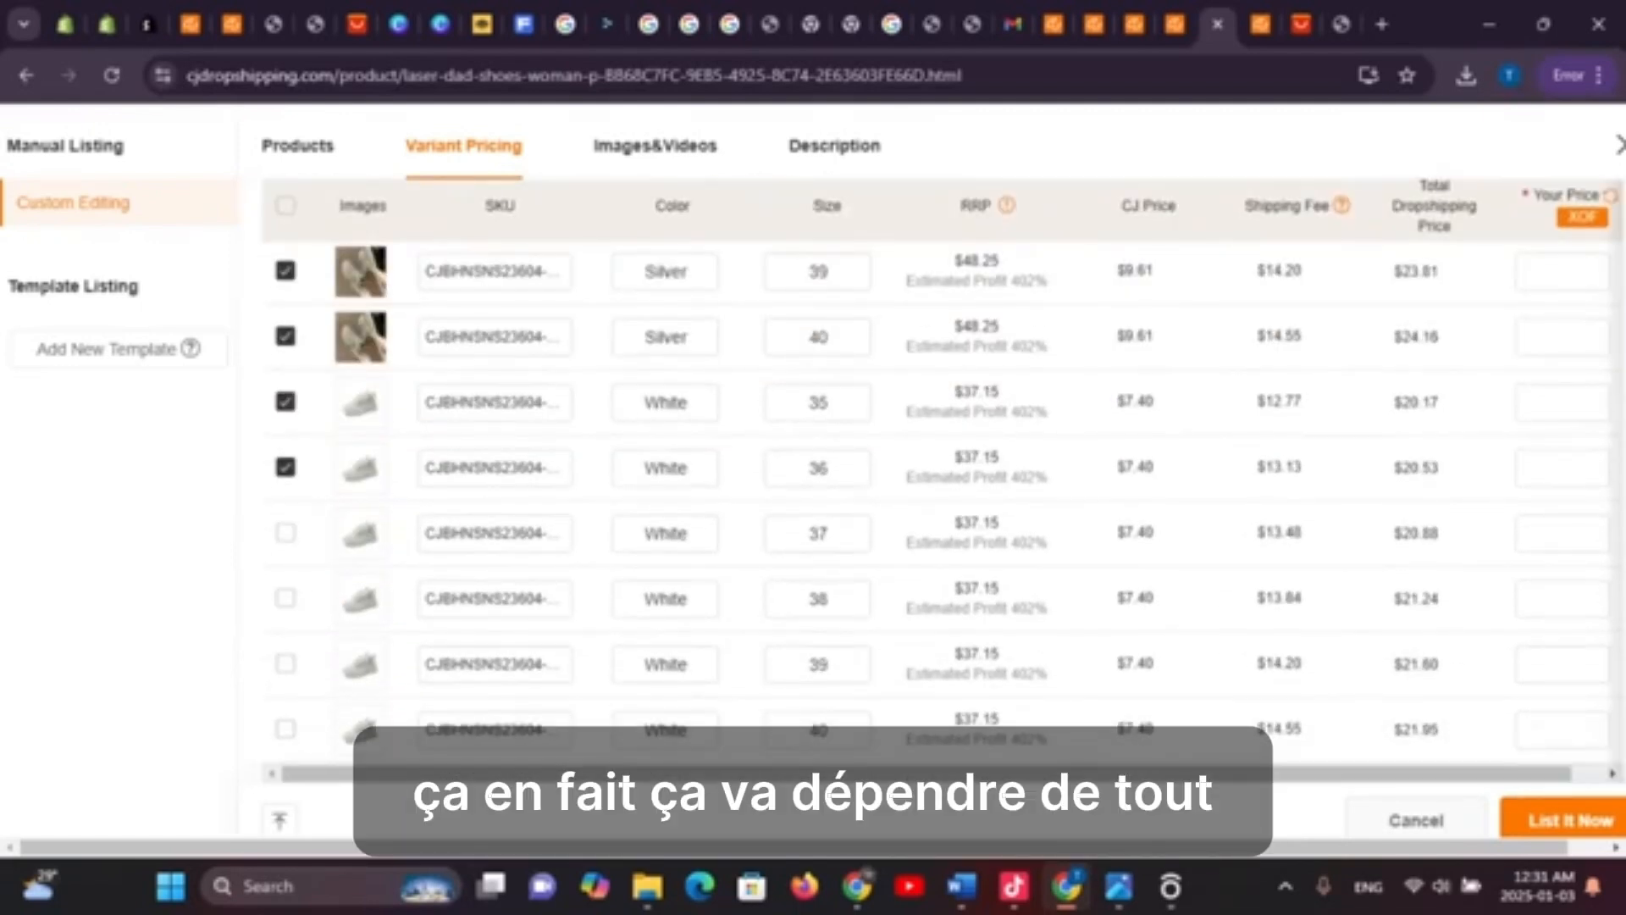
scroll(941, 509, up, 8)
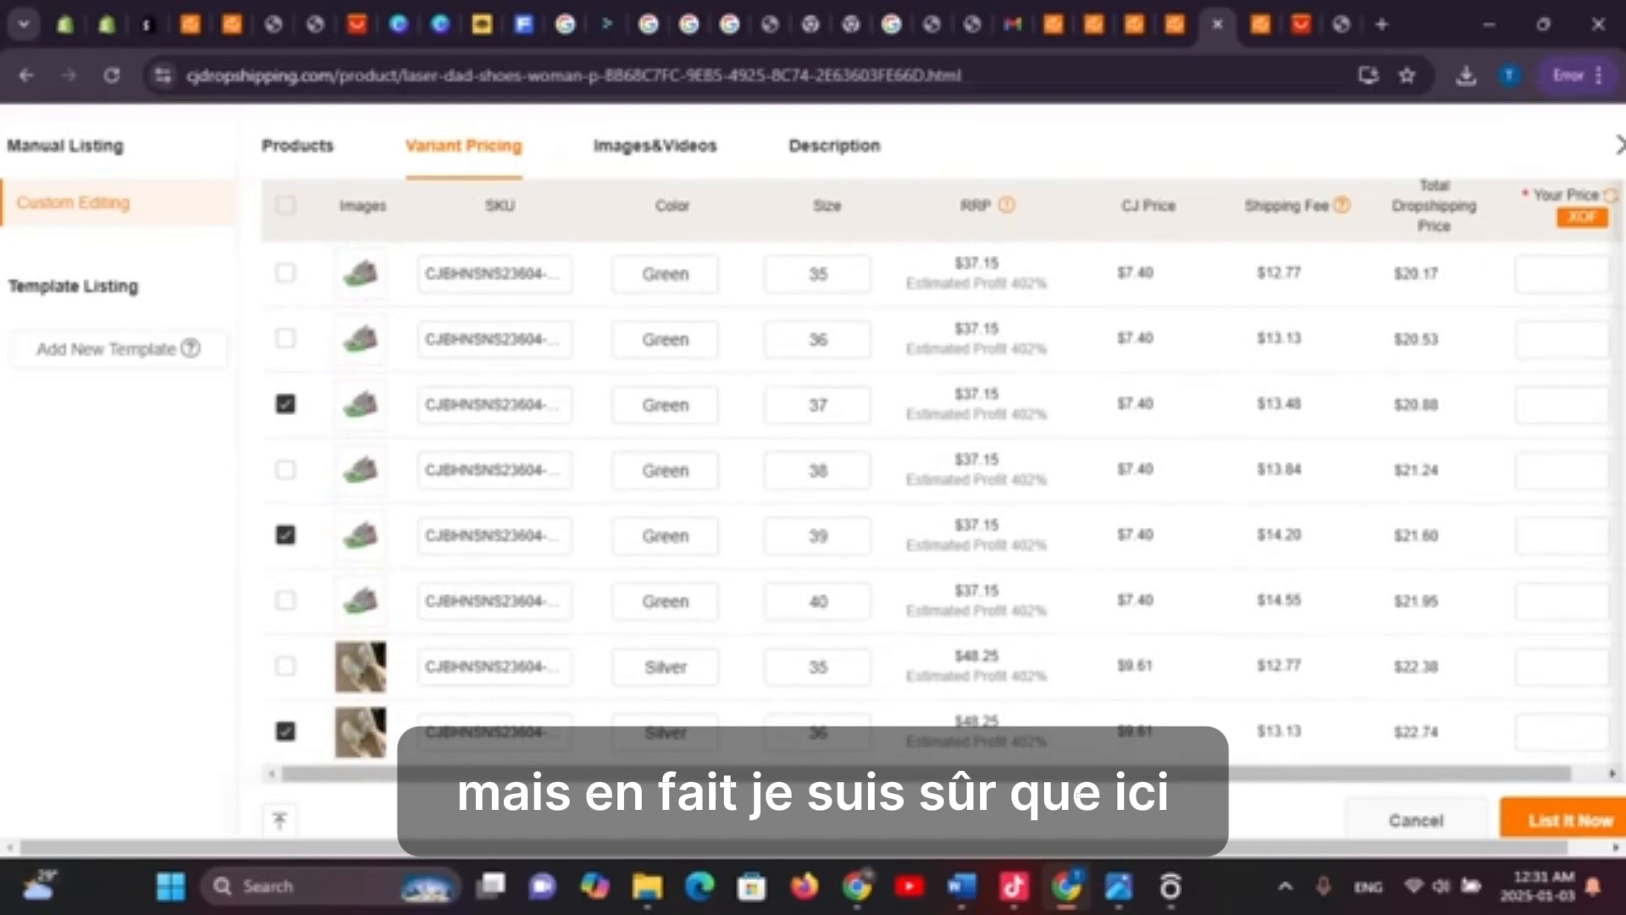
Price the first variants, including Green 37 and Green 39, at 25000 XOF
click(1563, 274)
text(250000)
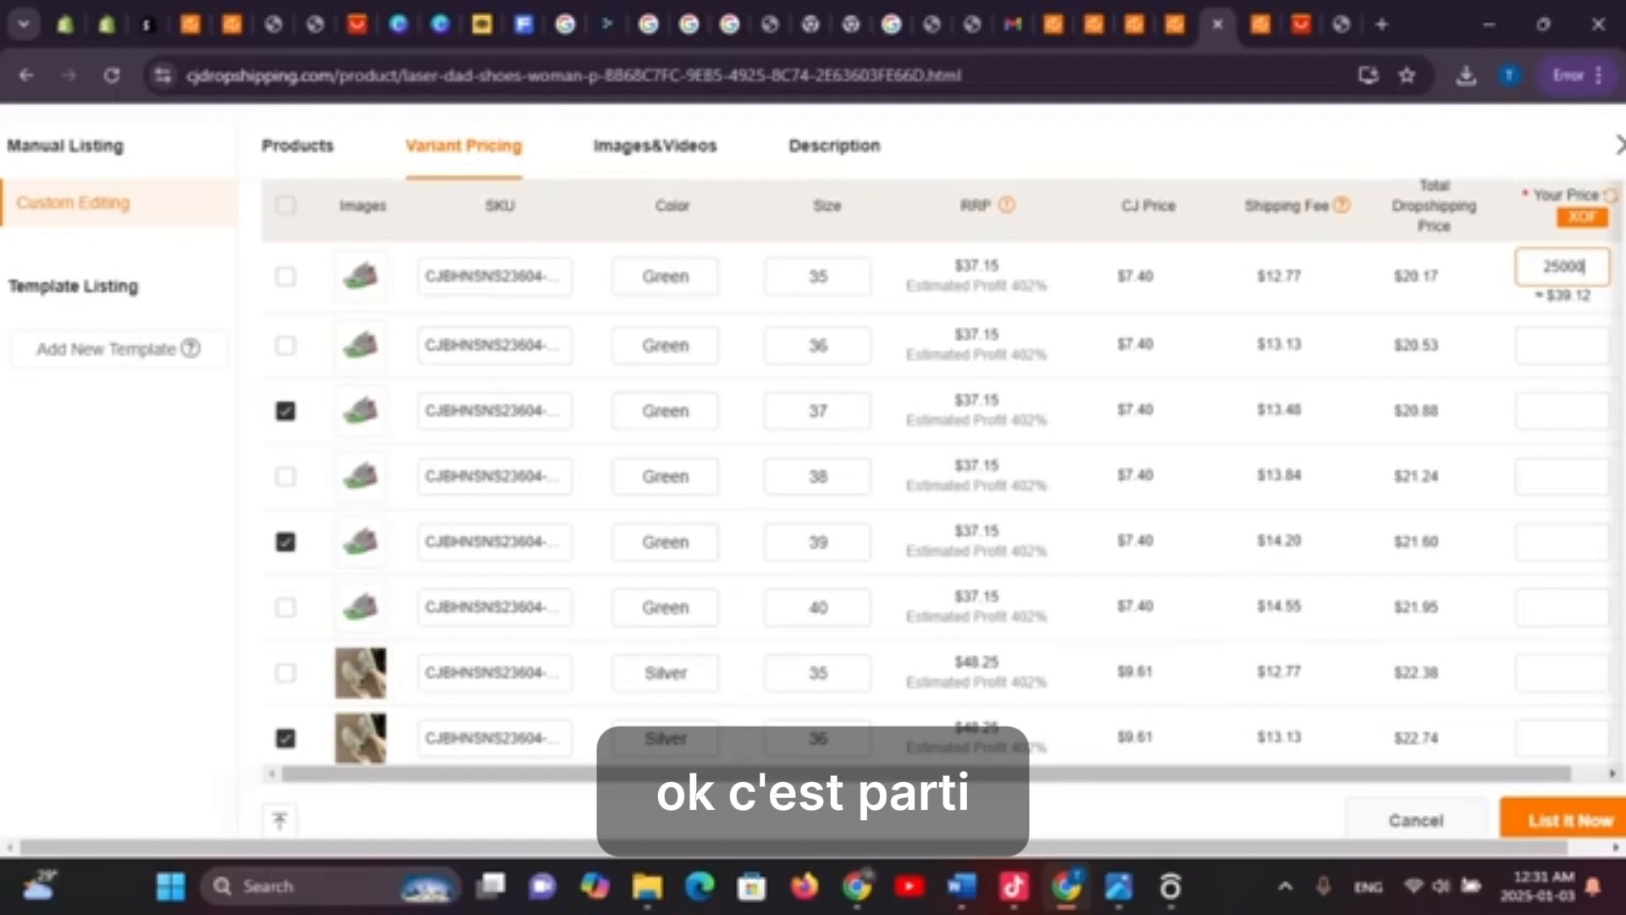
key(ctrl+a)
key(ctrl+c)
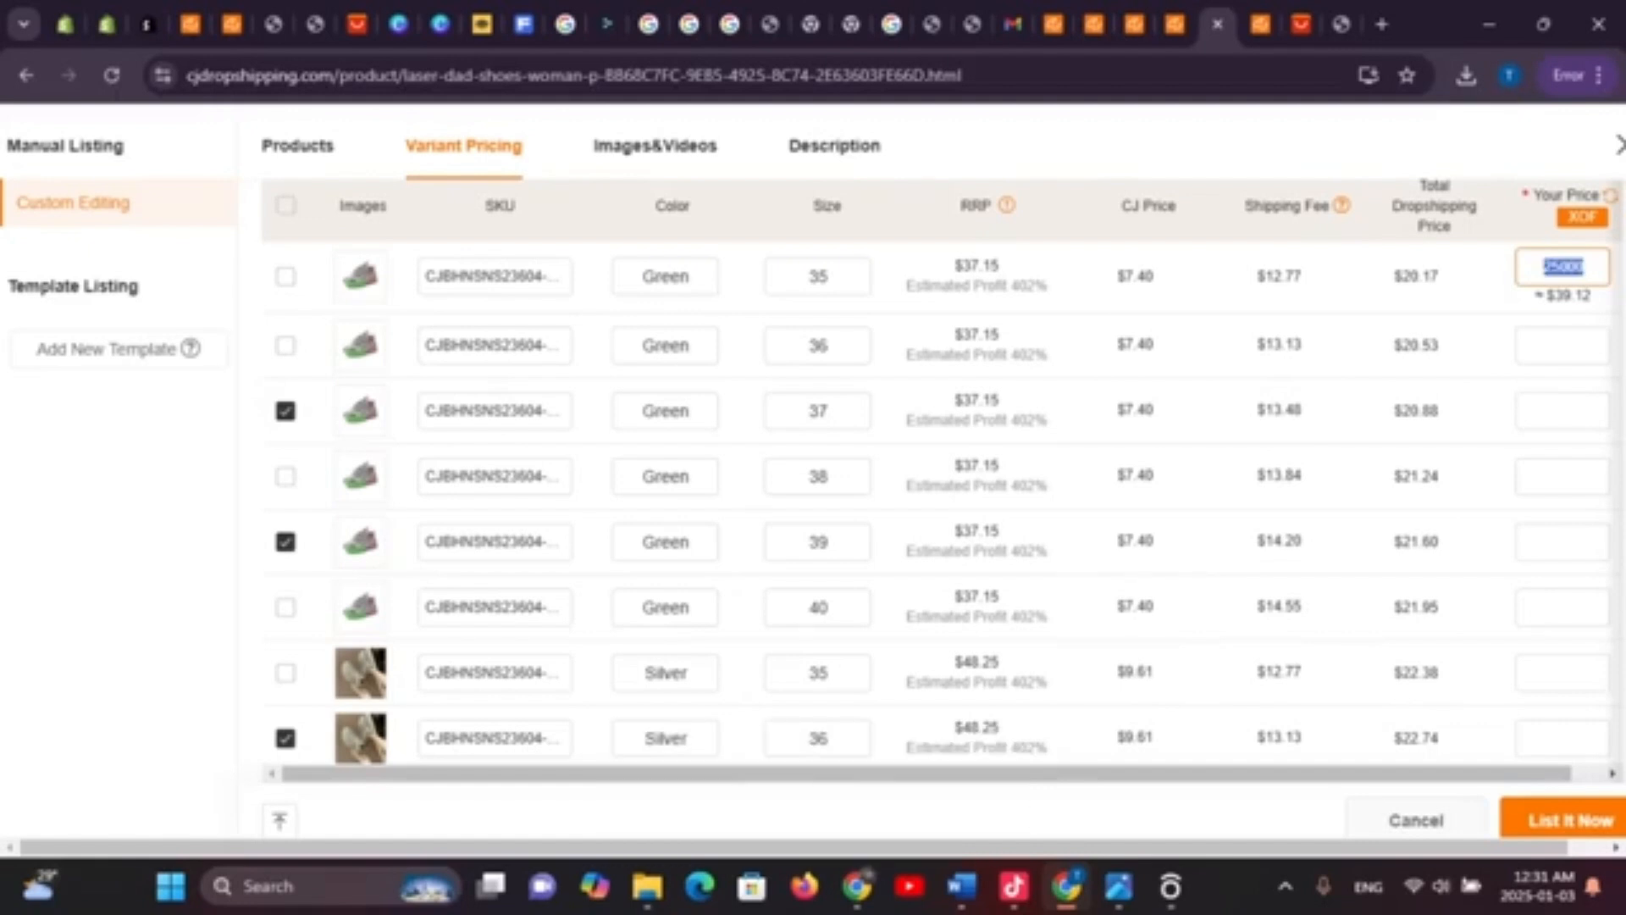
click(1563, 345)
click(1563, 411)
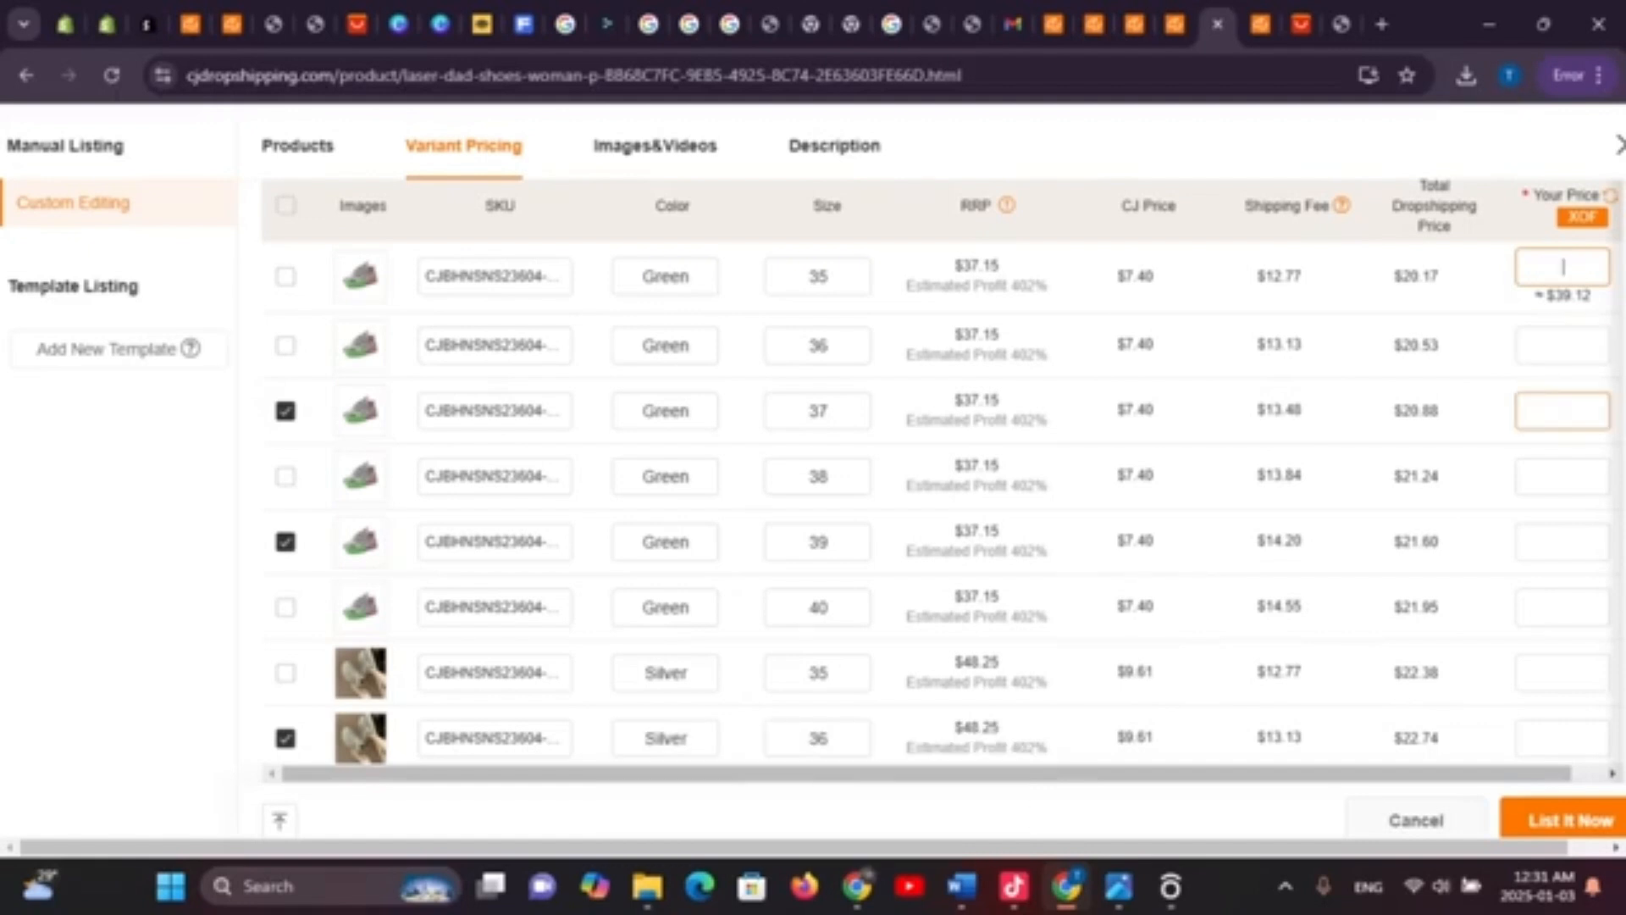
key(ctrl+v)
click(1563, 482)
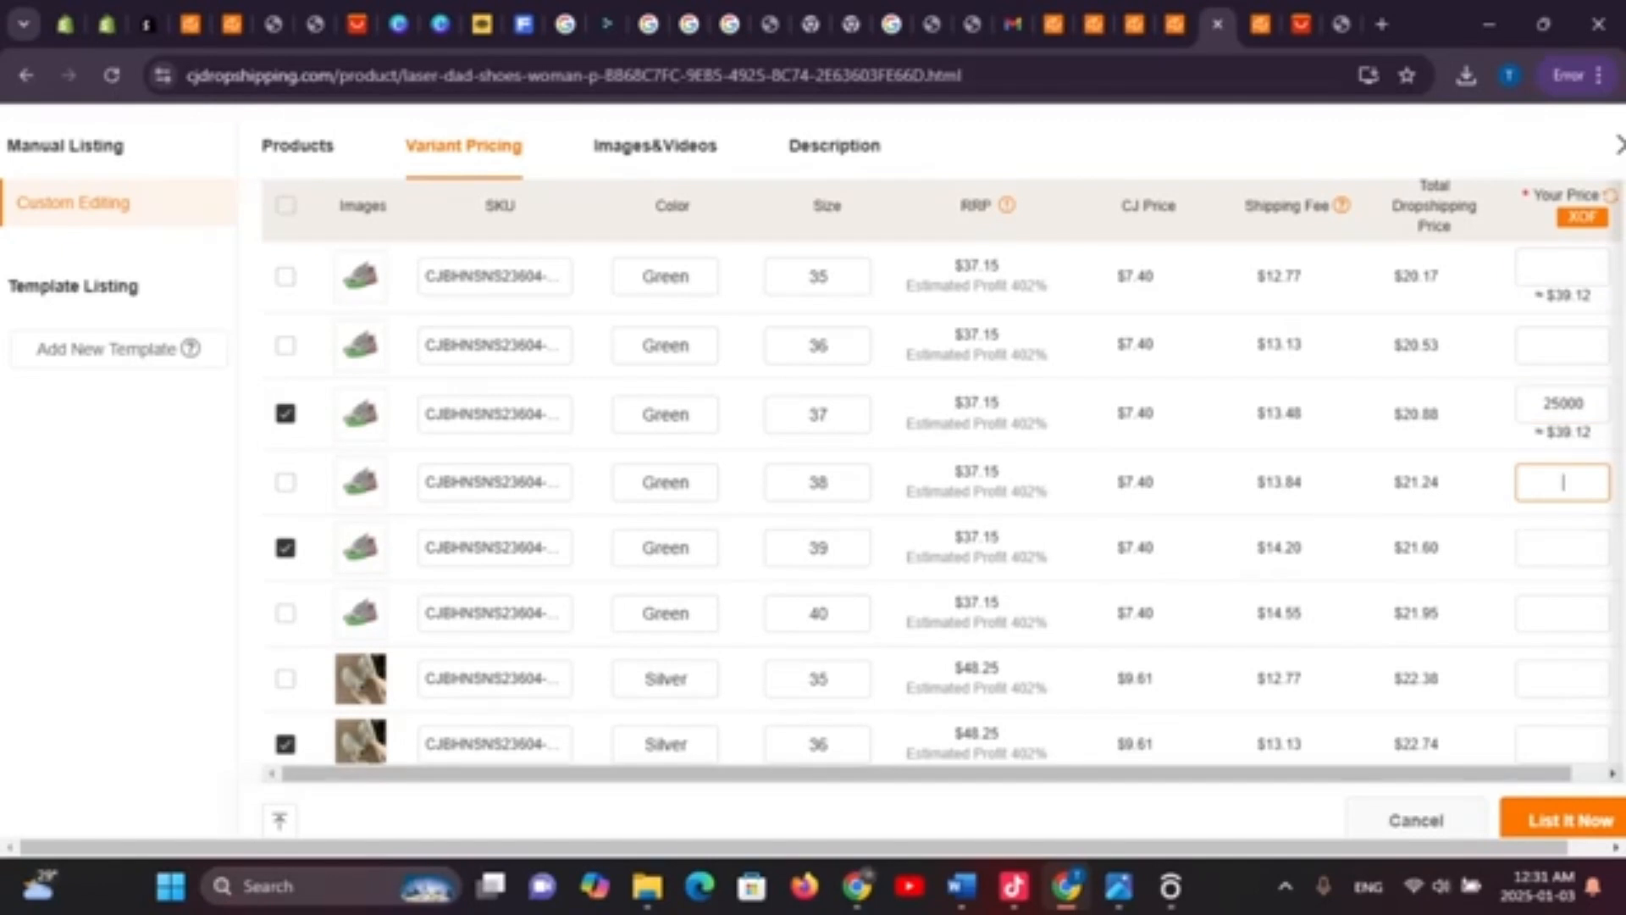
click(1562, 547)
key(ctrl+v)
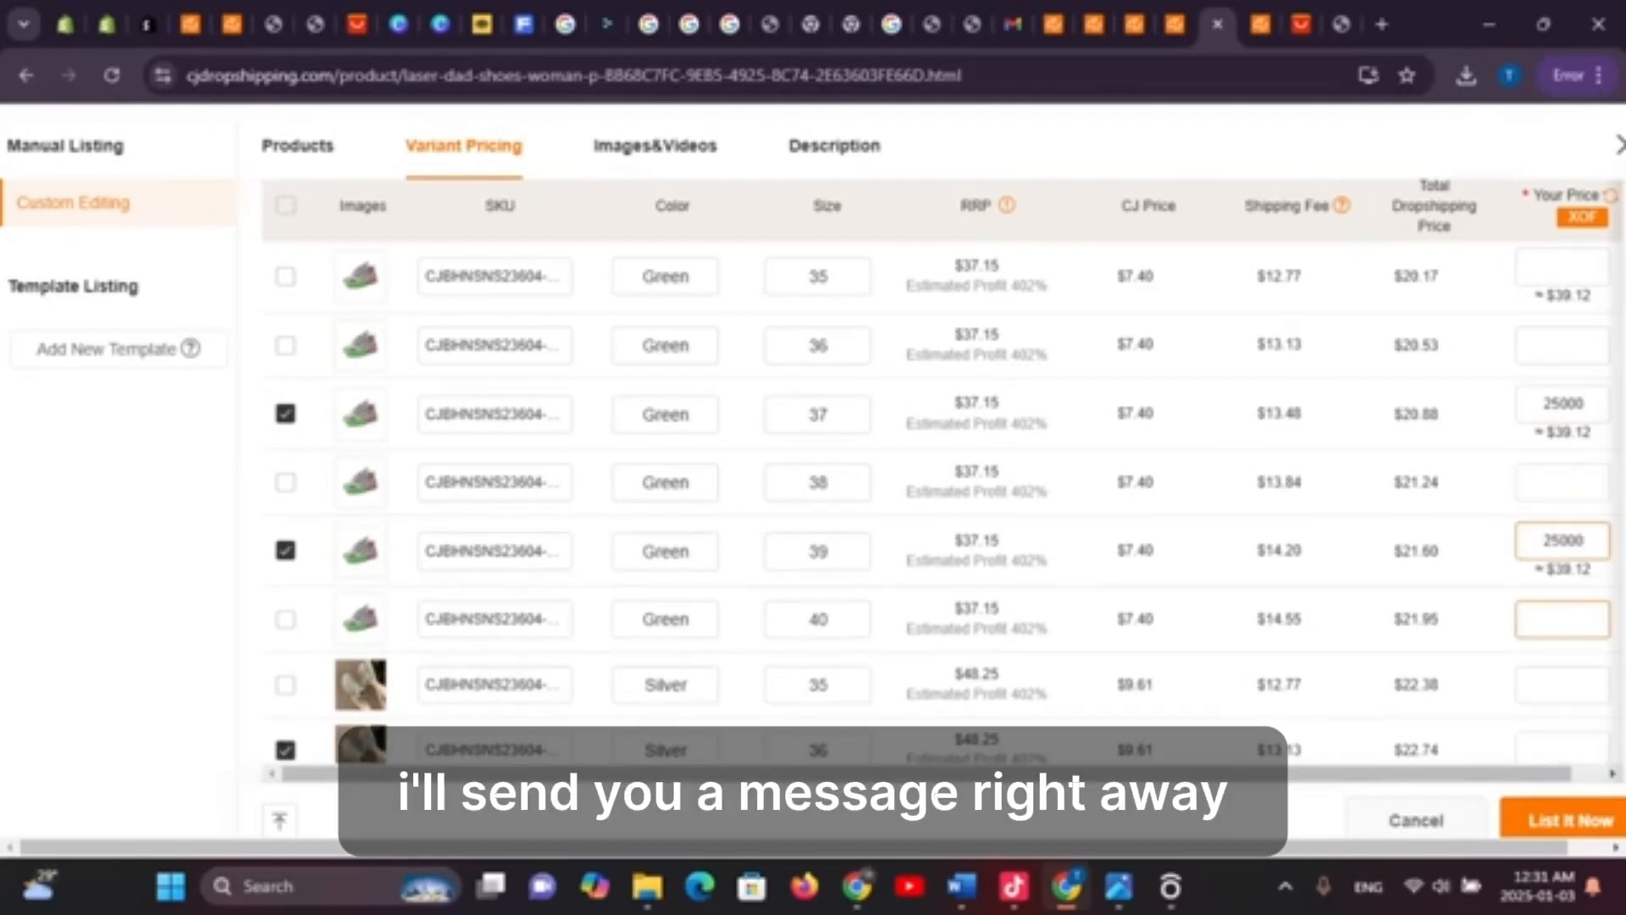
Set Silver 36–40 and White 35 variant prices to 25000 XOF, then scroll back up
scroll(1563, 679, down, 3)
click(1563, 512)
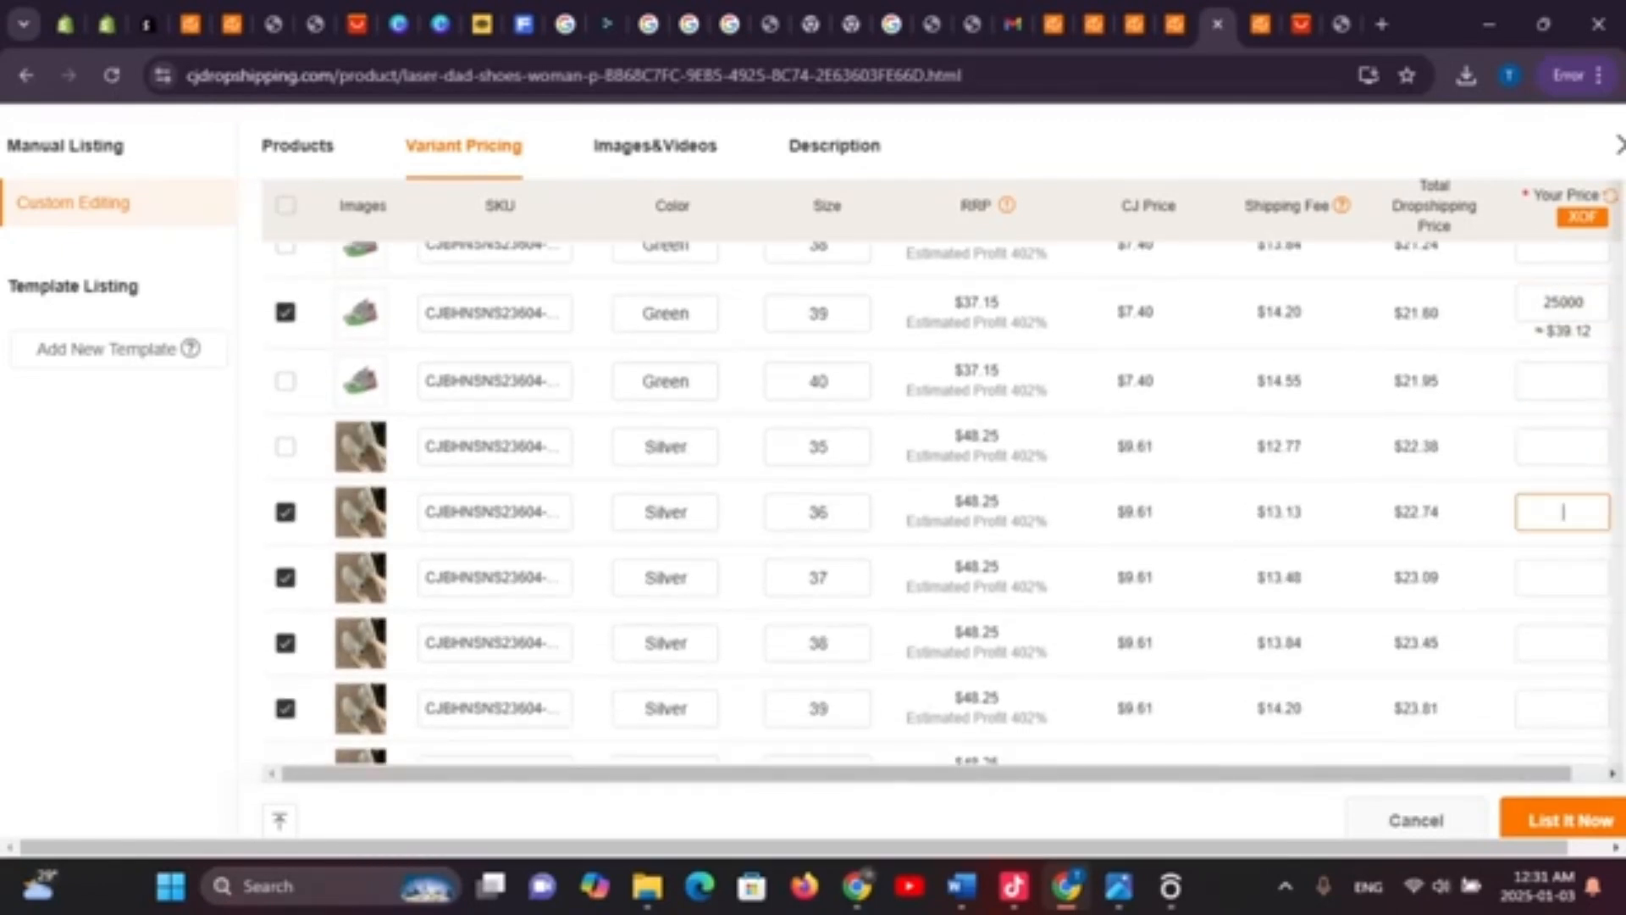
key(ctrl+v)
click(1563, 582)
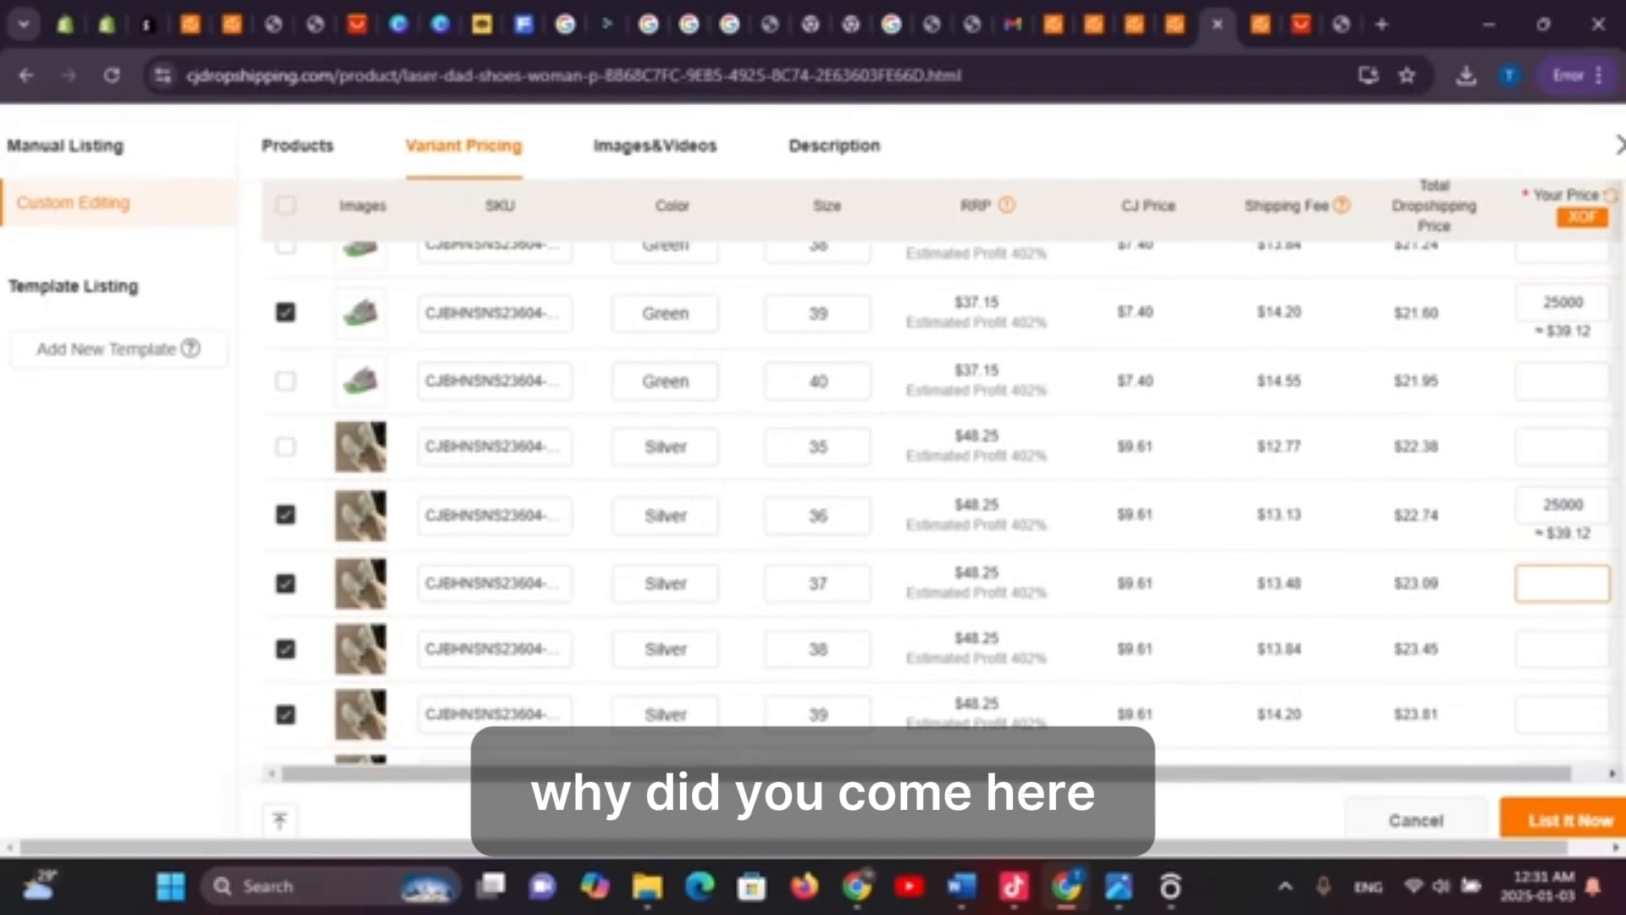
key(ctrl+v)
click(1563, 656)
key(ctrl+v)
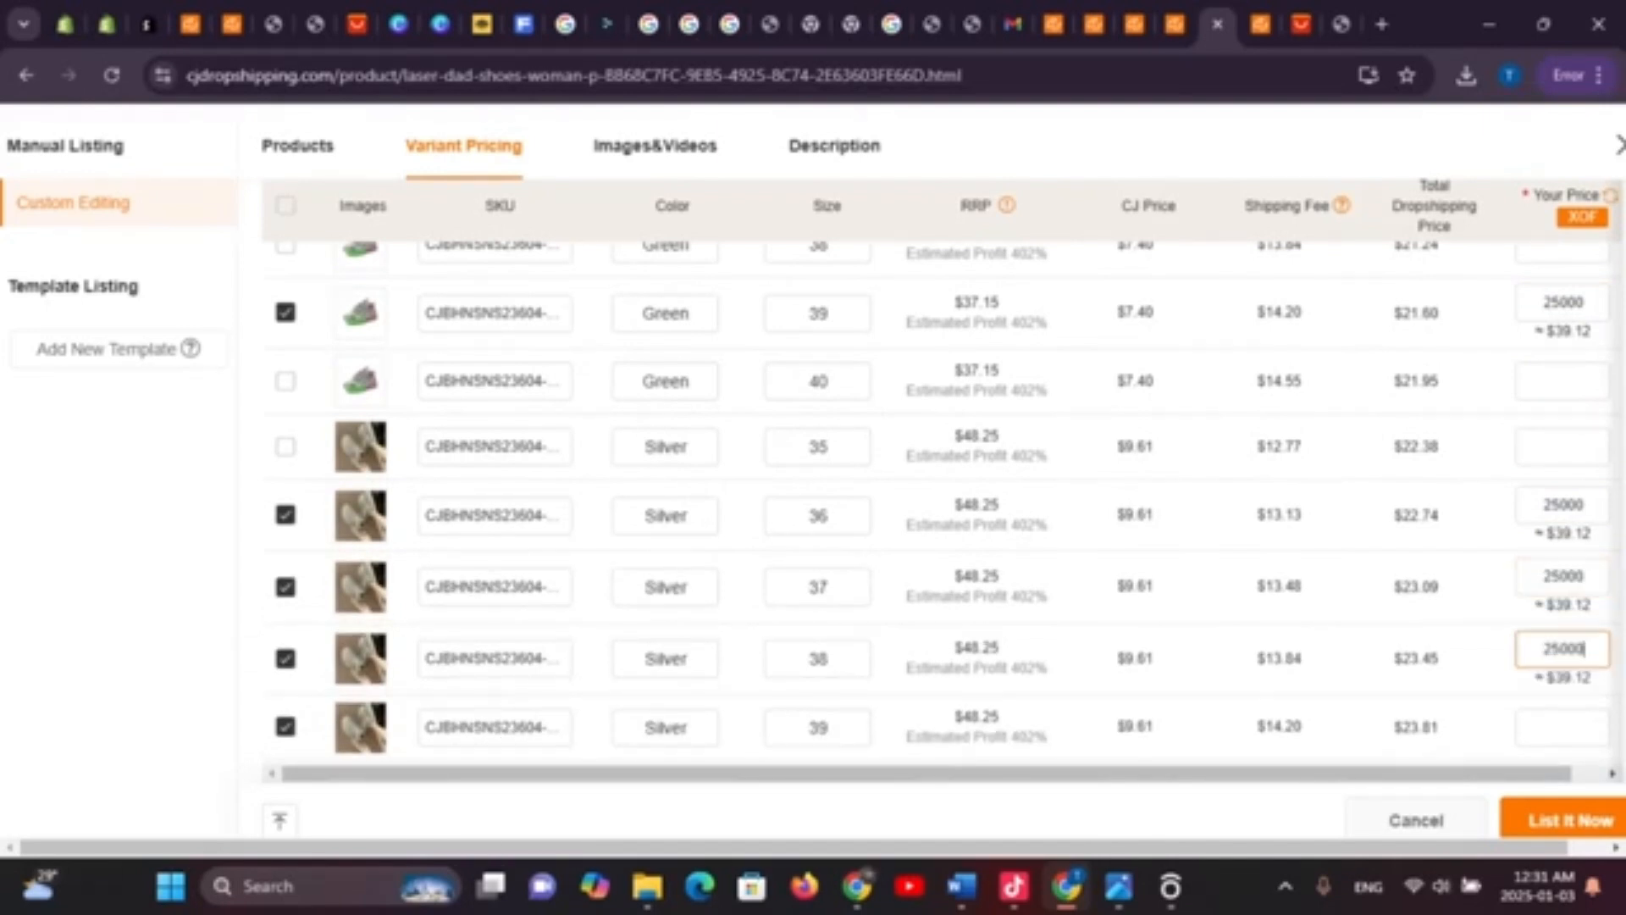
scroll(1563, 501, down, 4)
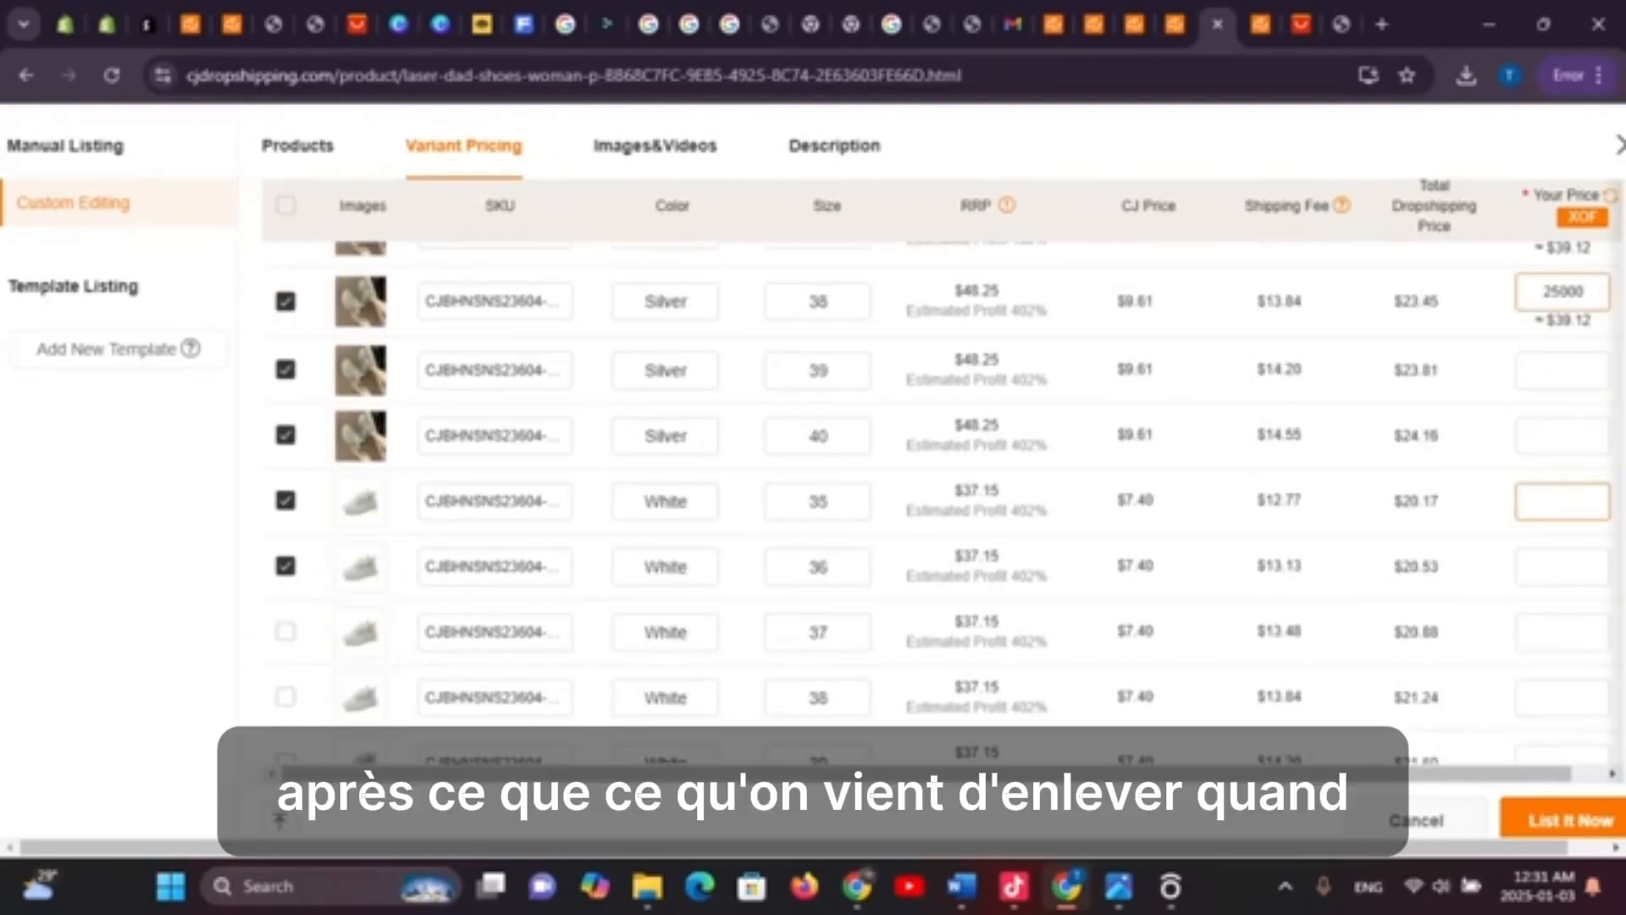
click(1563, 502)
text(25000)
click(1563, 435)
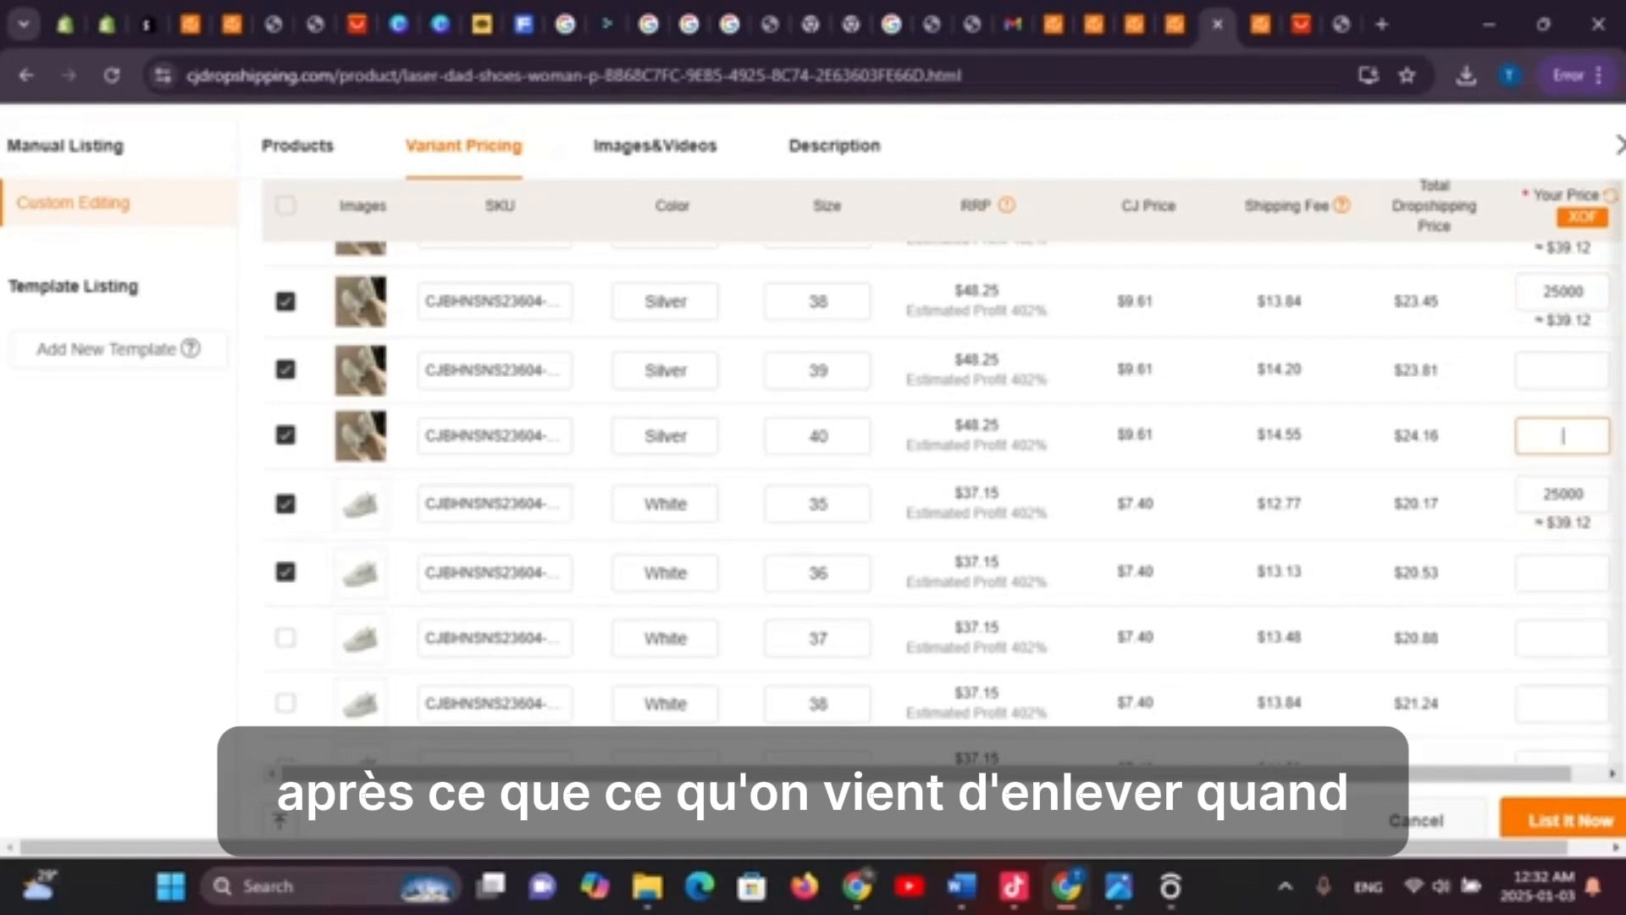
text(25000)
click(1563, 370)
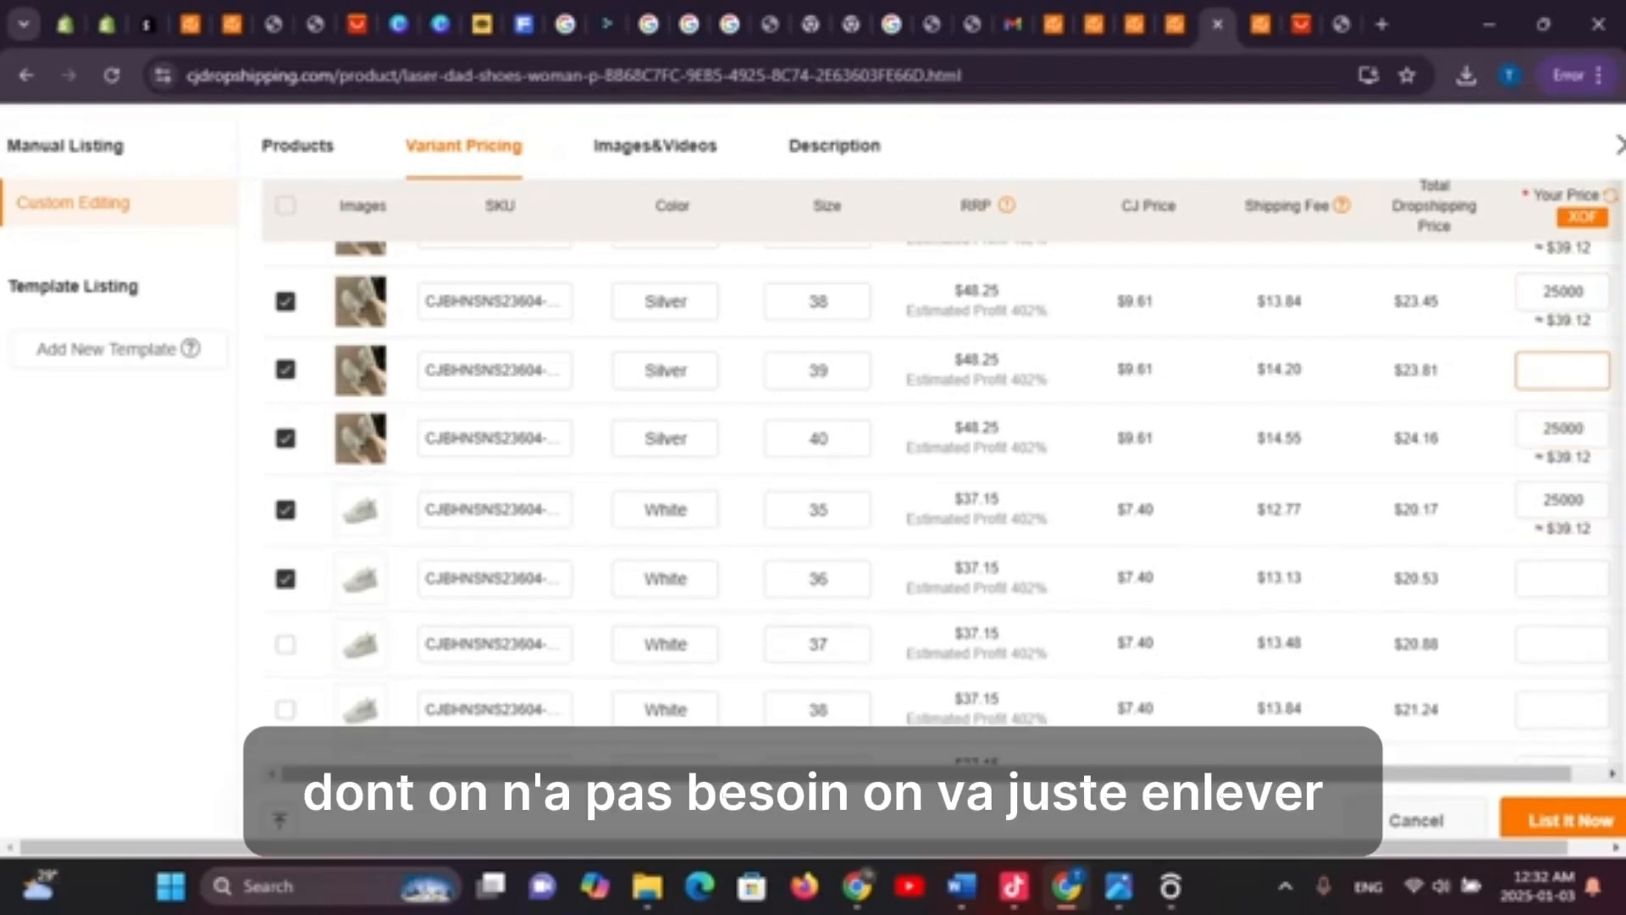
text(25000)
scroll(1563, 370, down, 2)
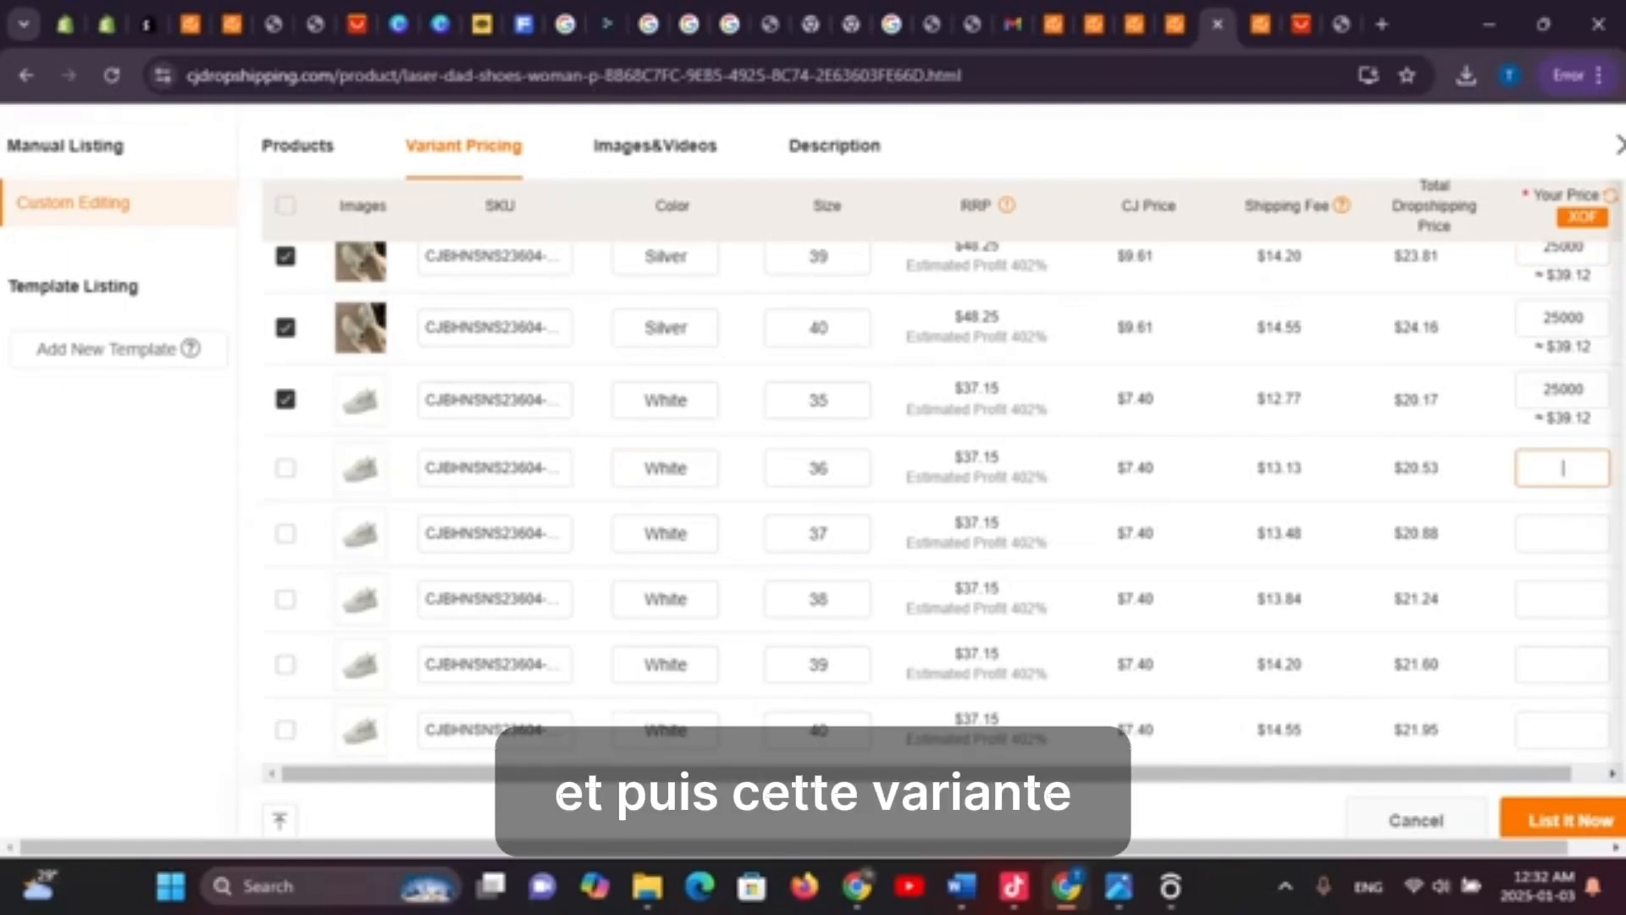
scroll(940, 503, up, 8)
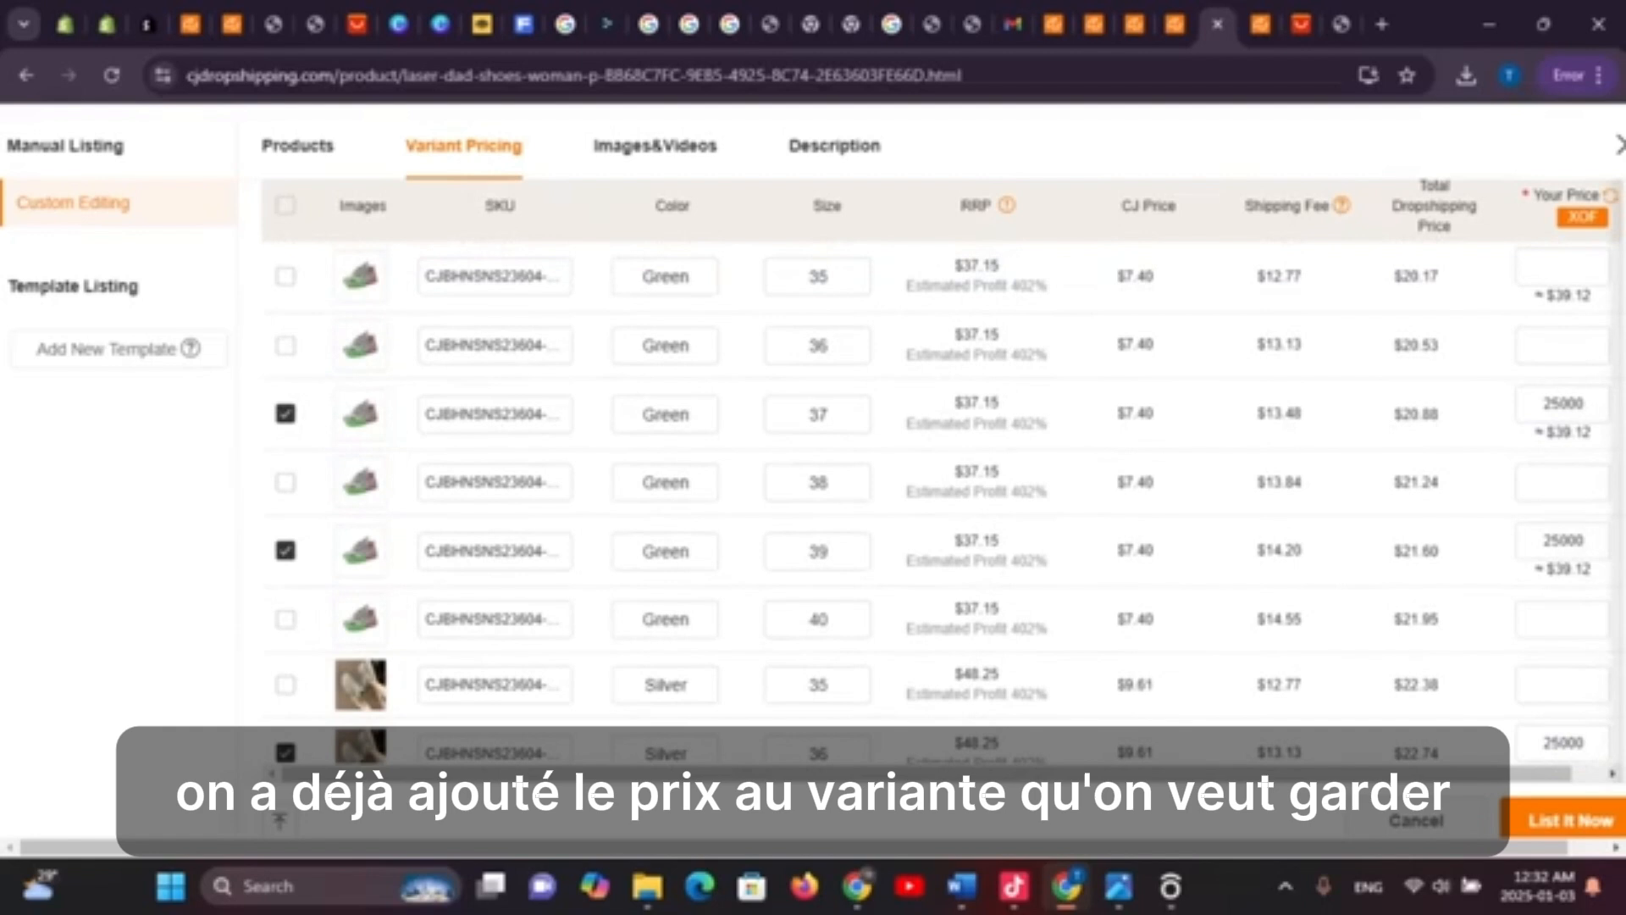
scroll(940, 503, up, 4)
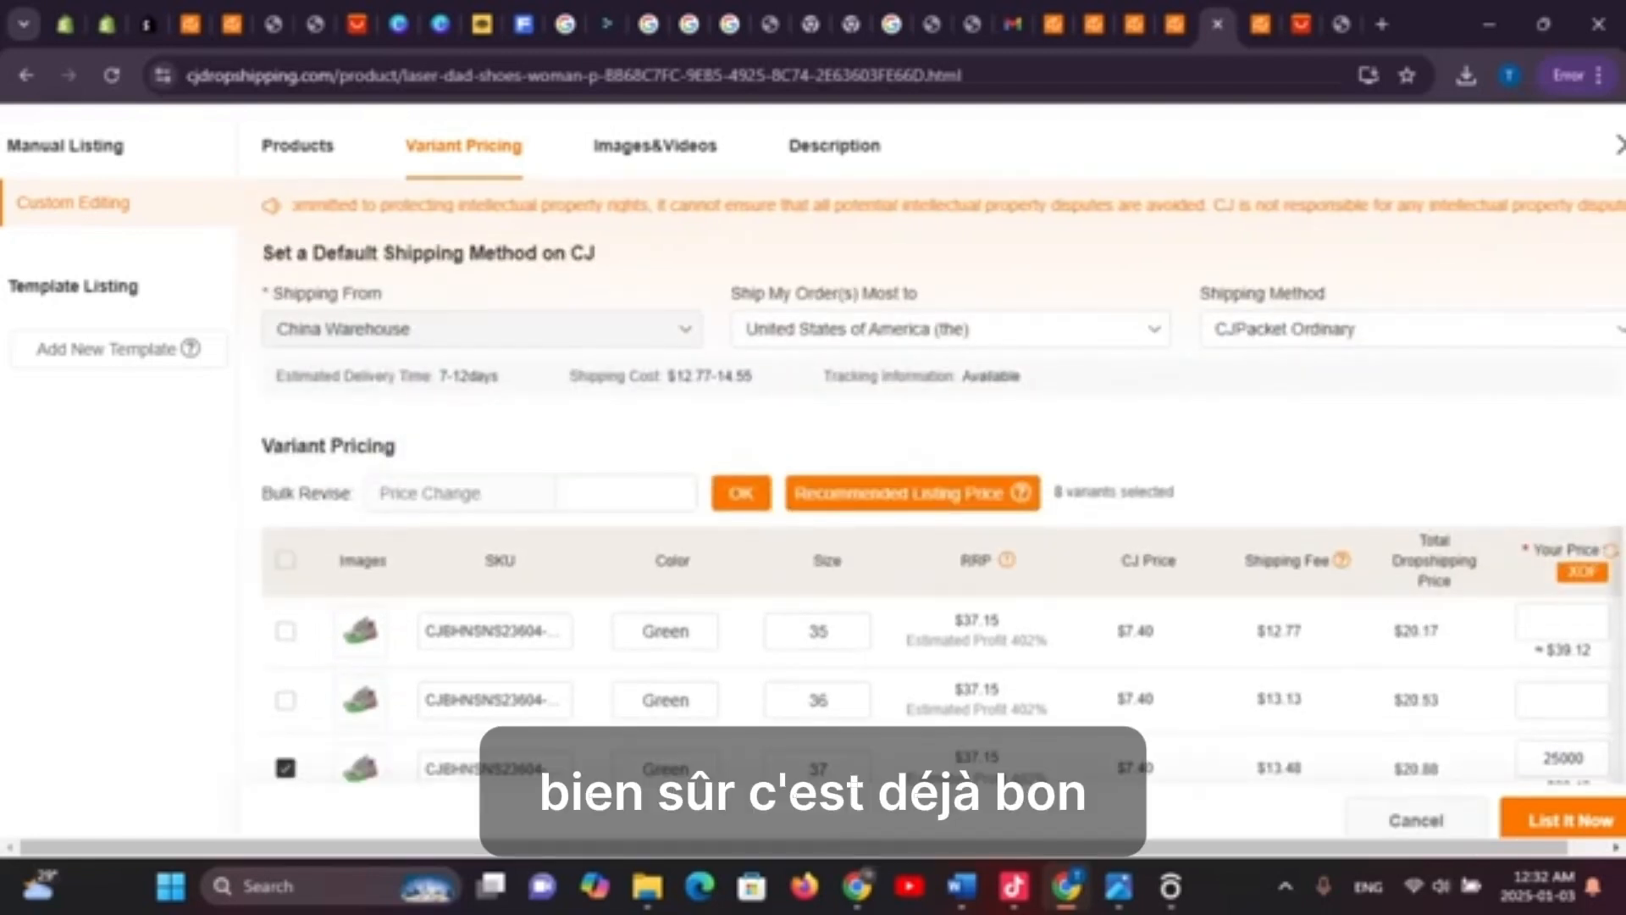
click(1406, 329)
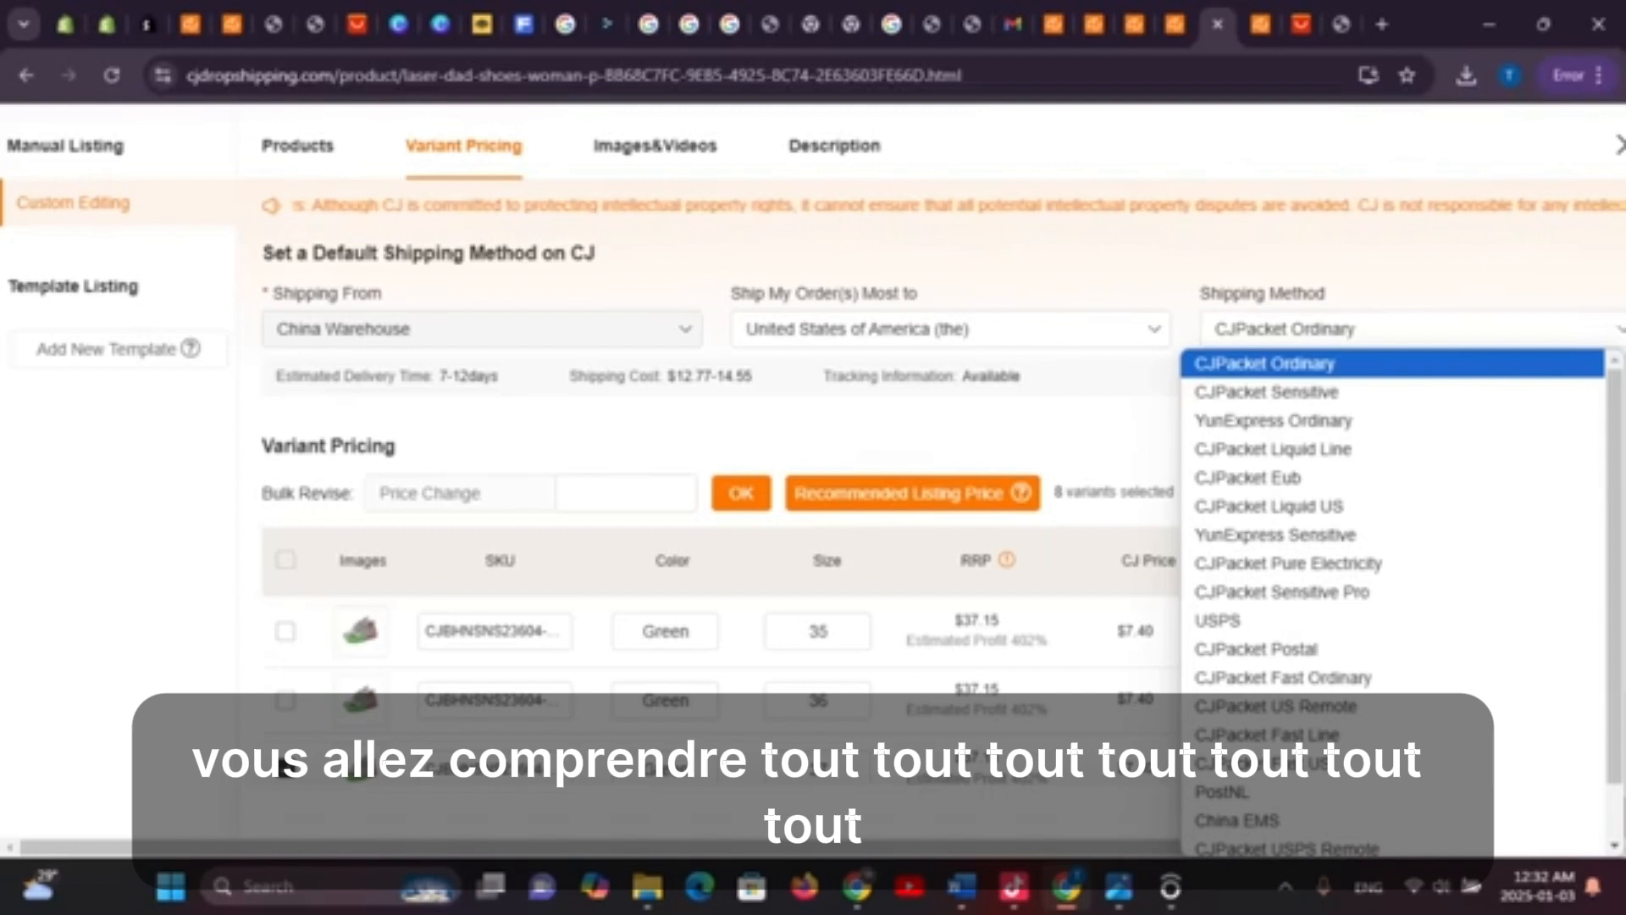
key(Escape)
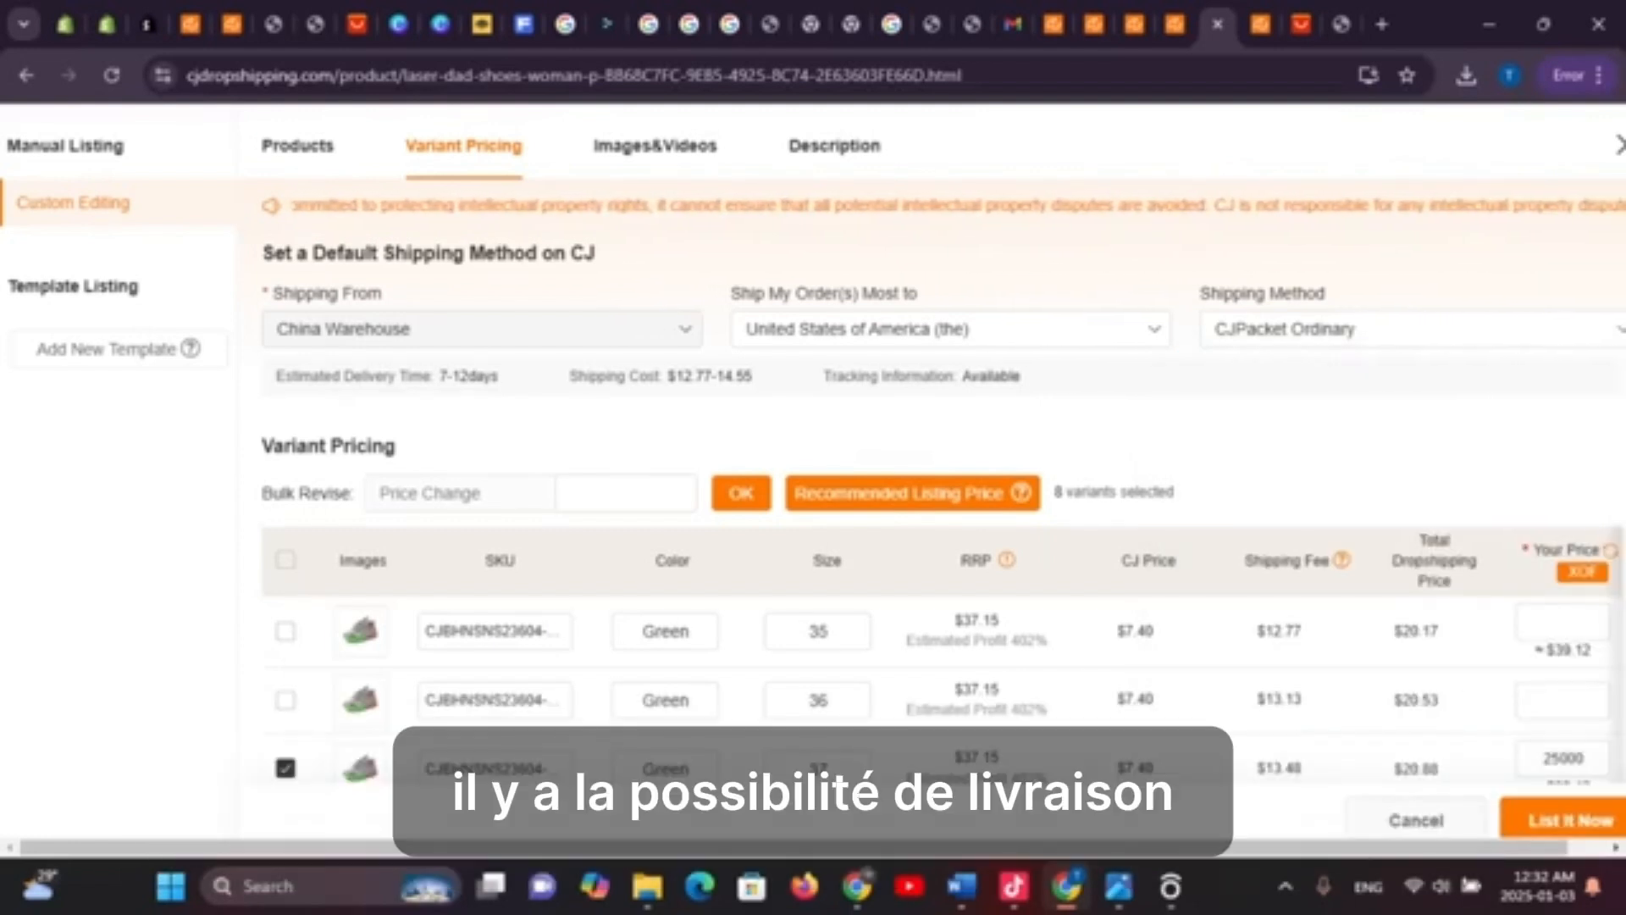
scroll(941, 508, down, 3)
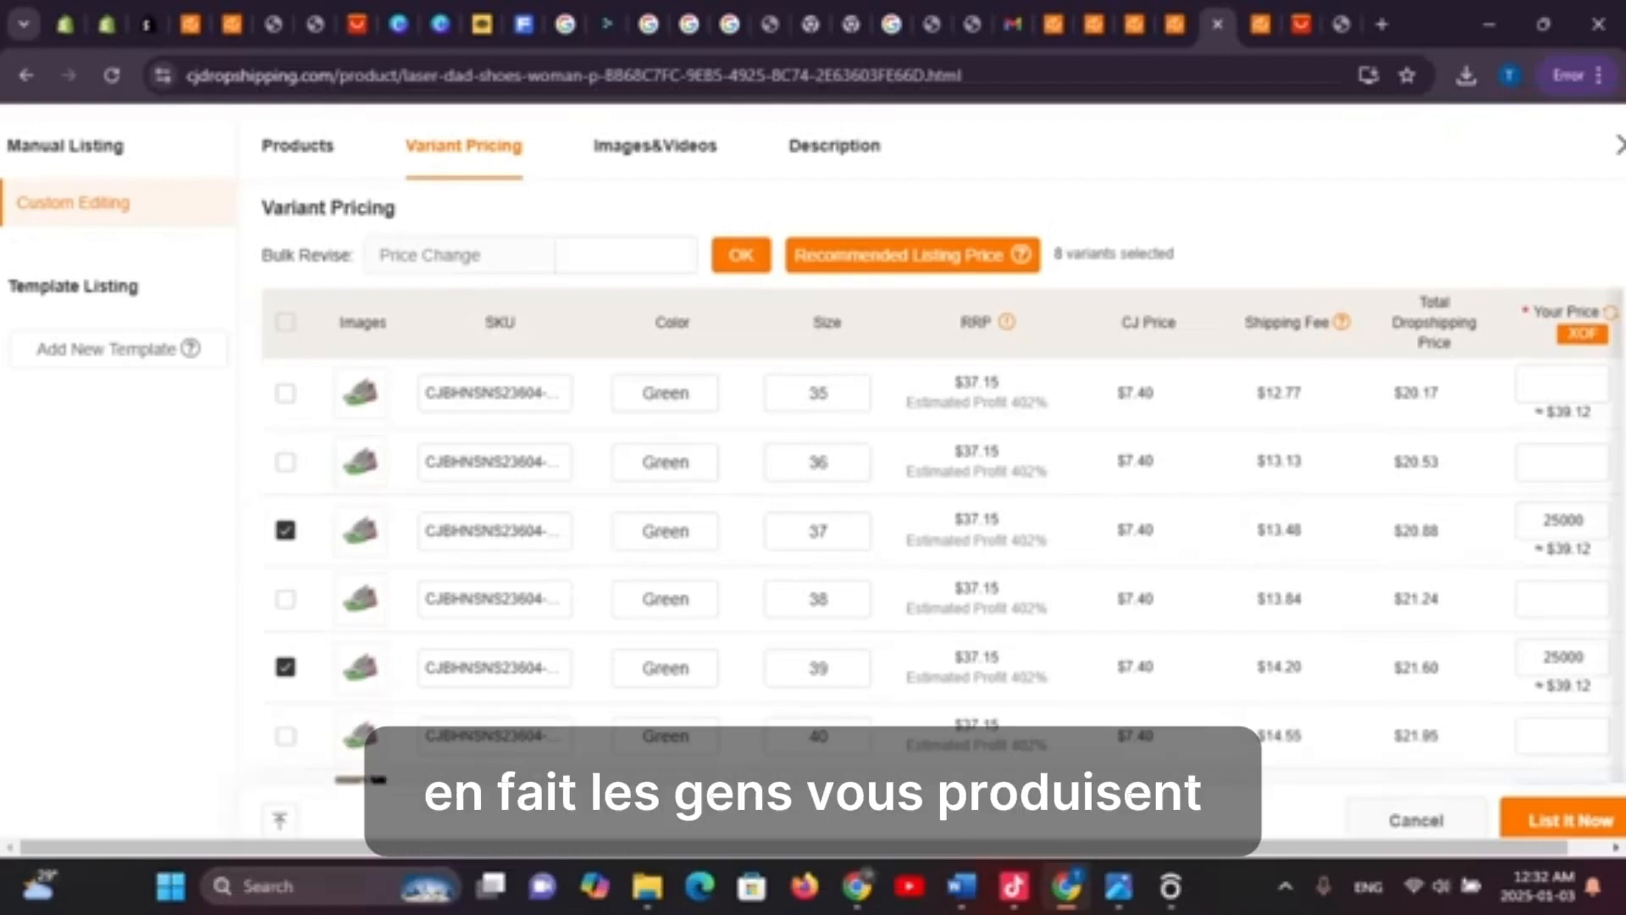
scroll(940, 509, up, 3)
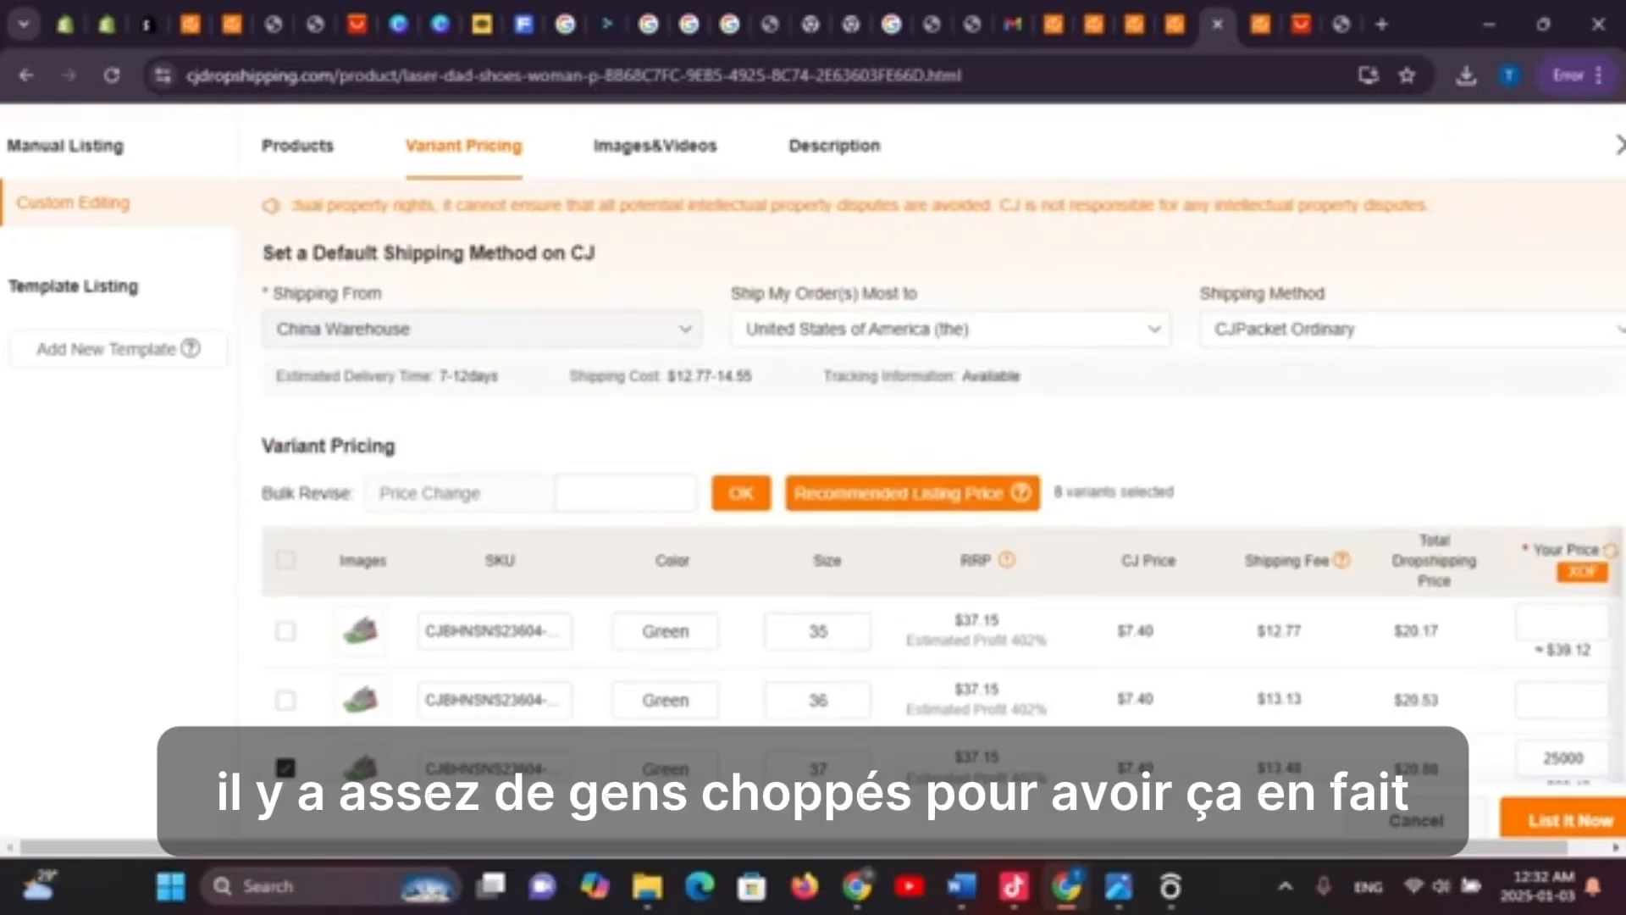
click(949, 329)
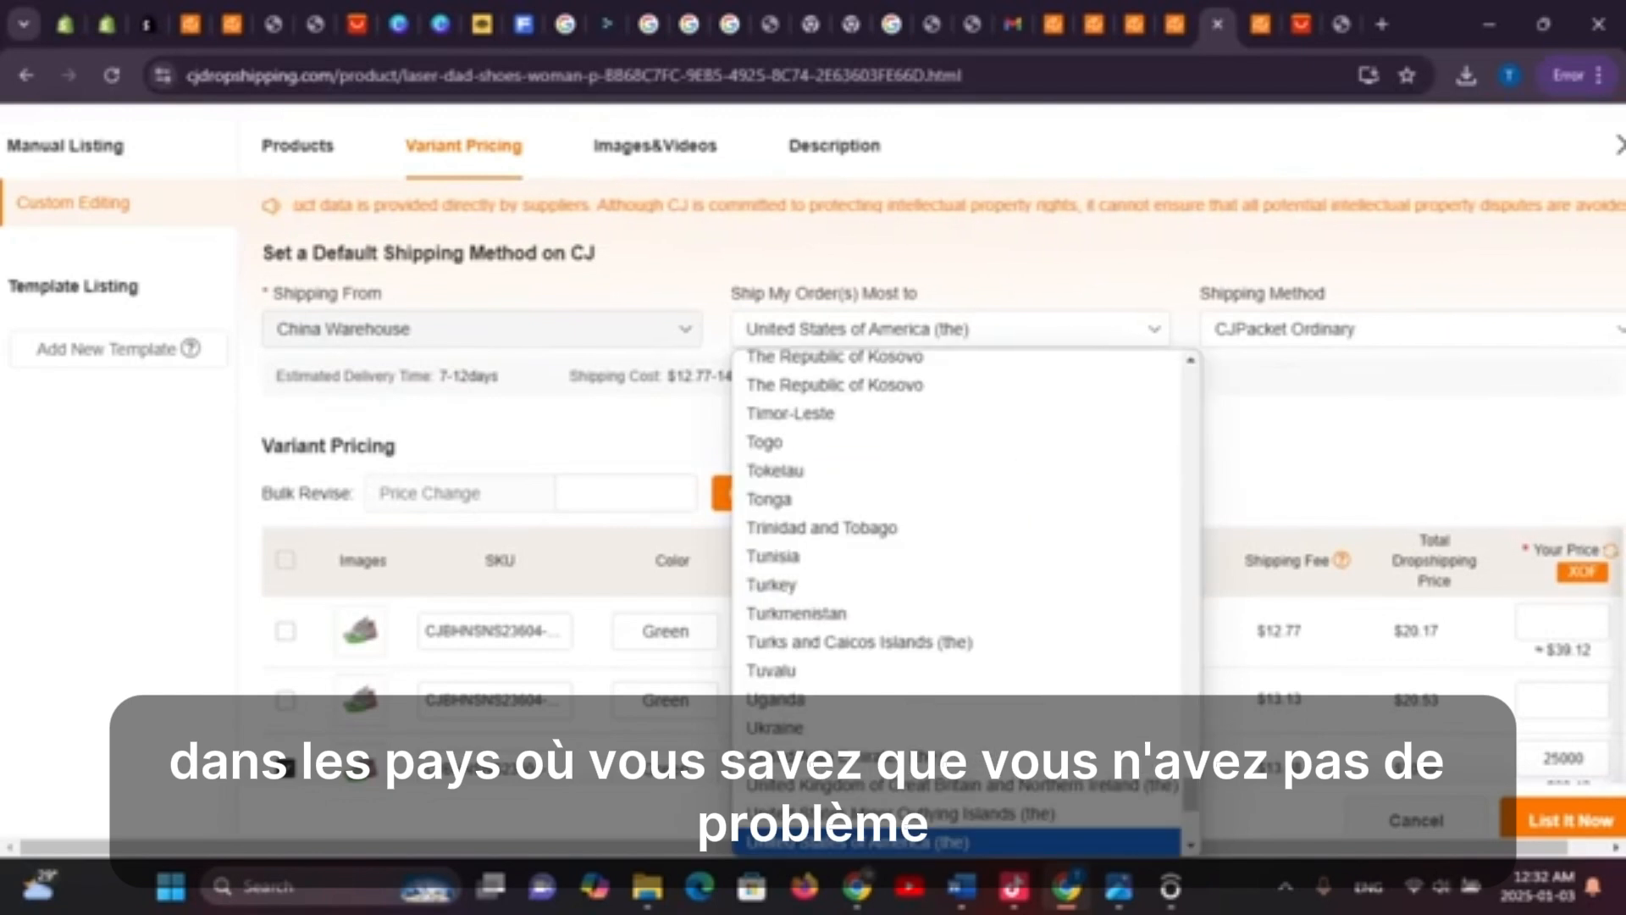
key(Escape)
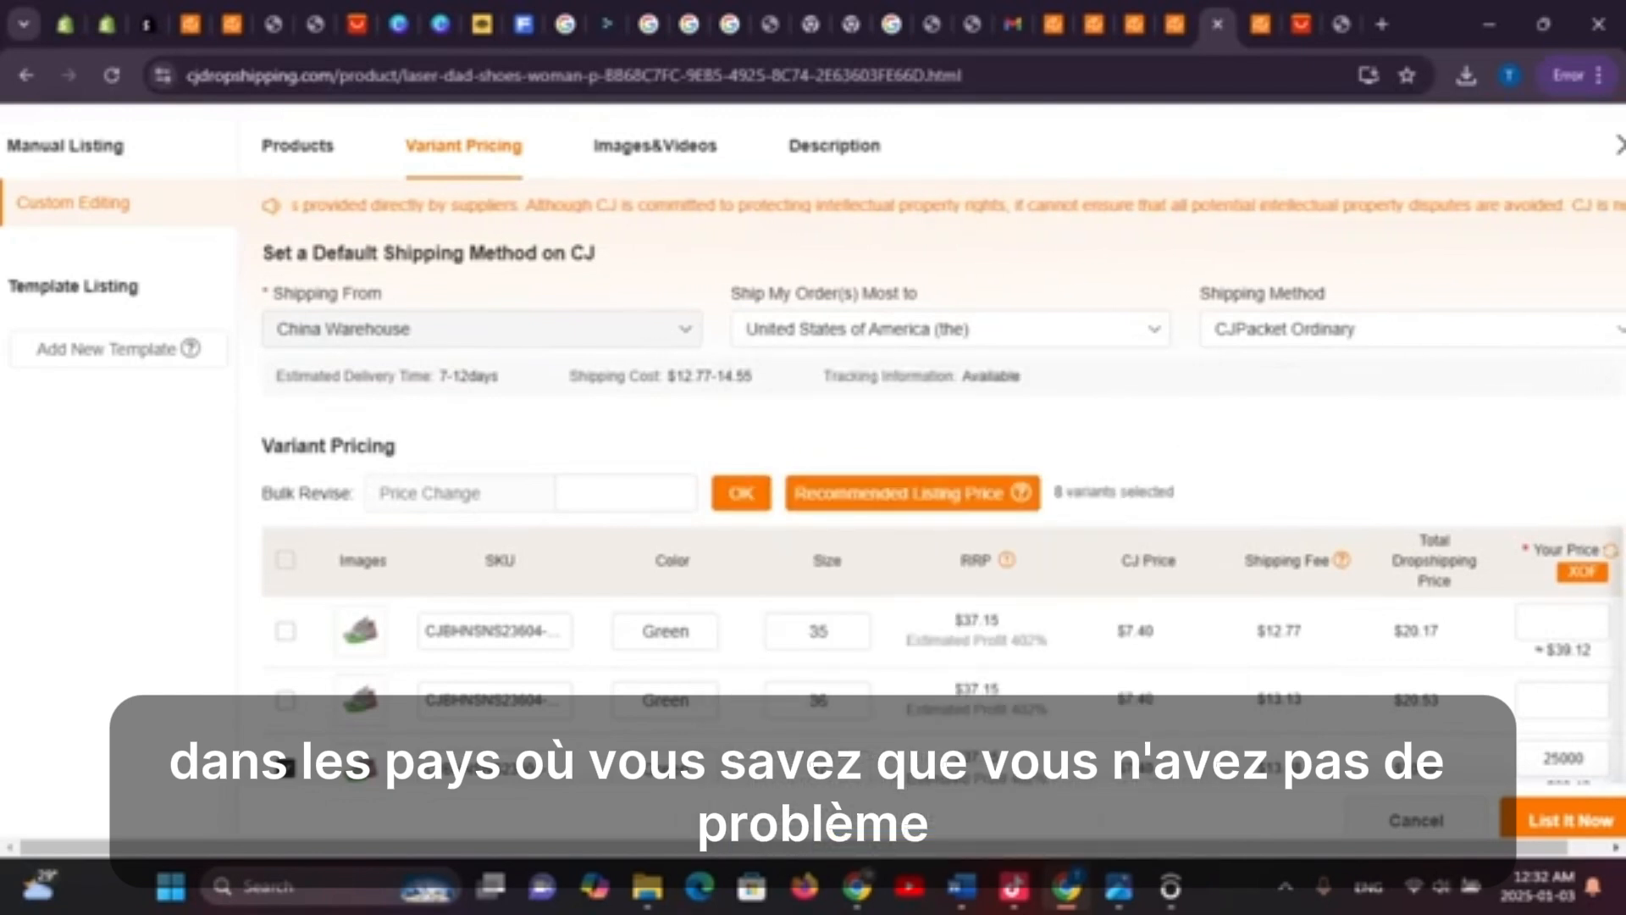
click(949, 328)
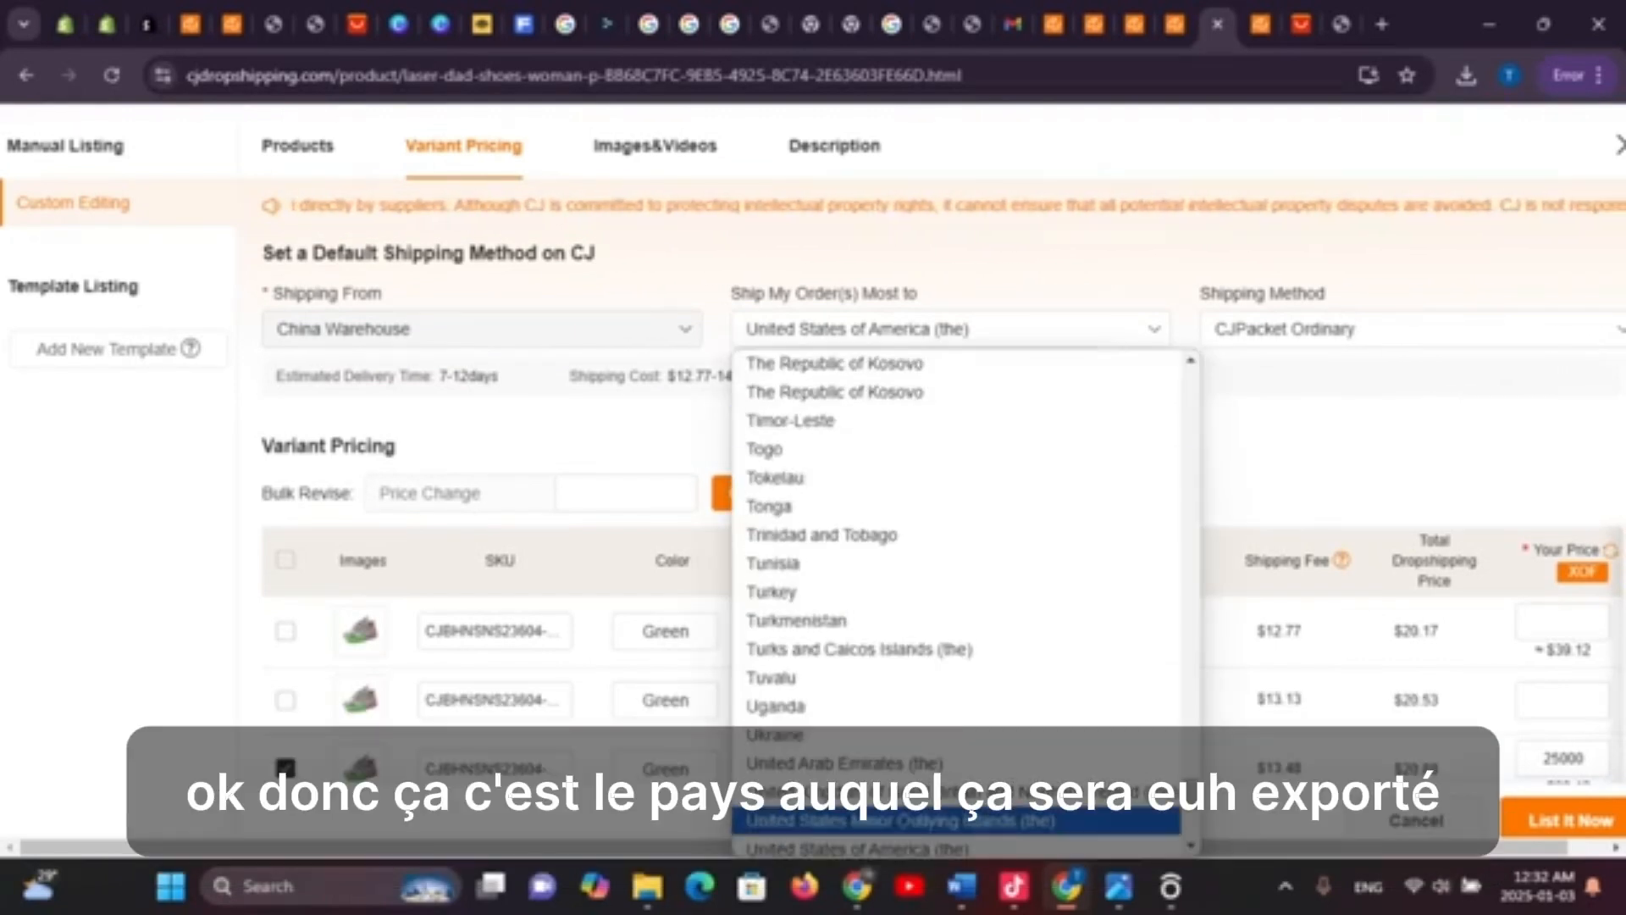
scroll(949, 529, down, 4)
scroll(957, 593, up, 15)
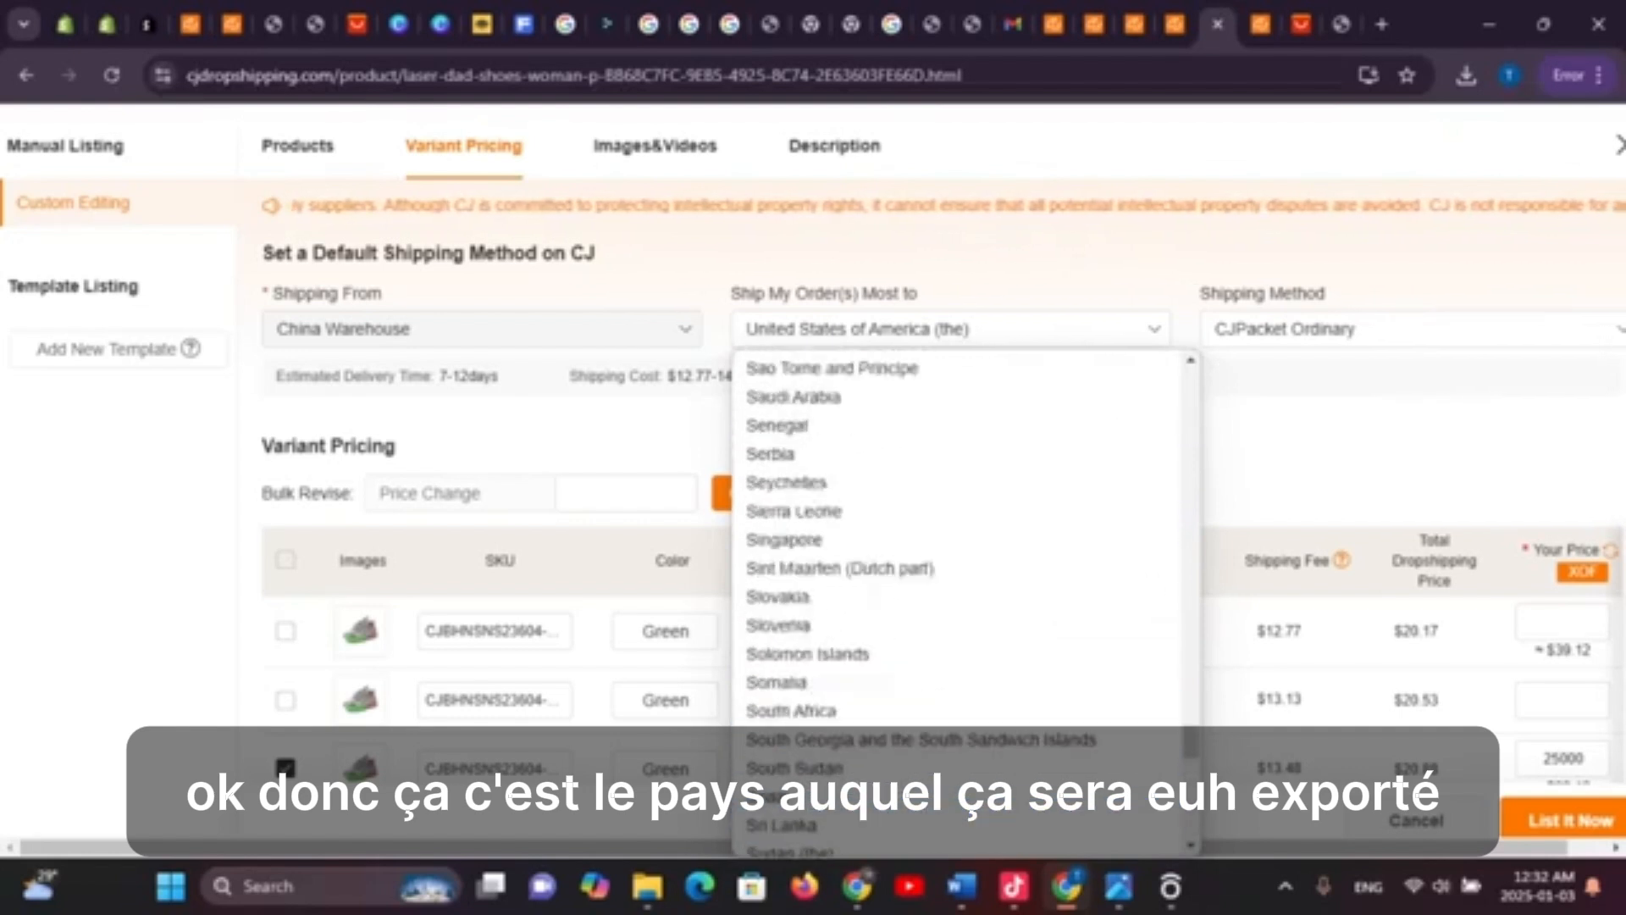
scroll(957, 602, up, 12)
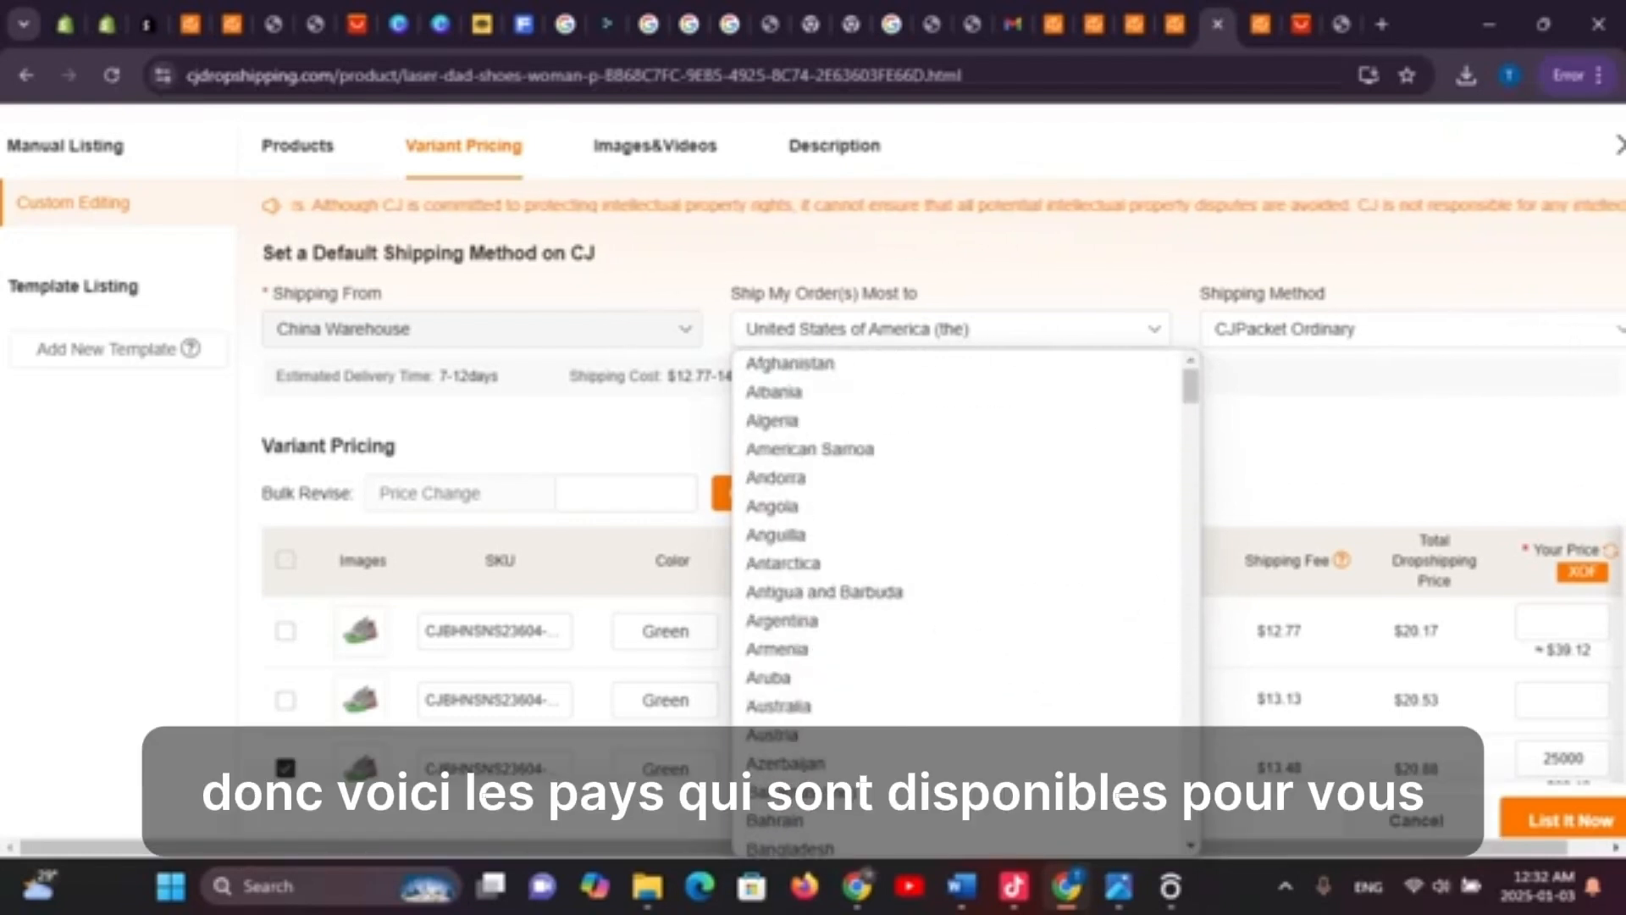
scroll(957, 601, down, 10)
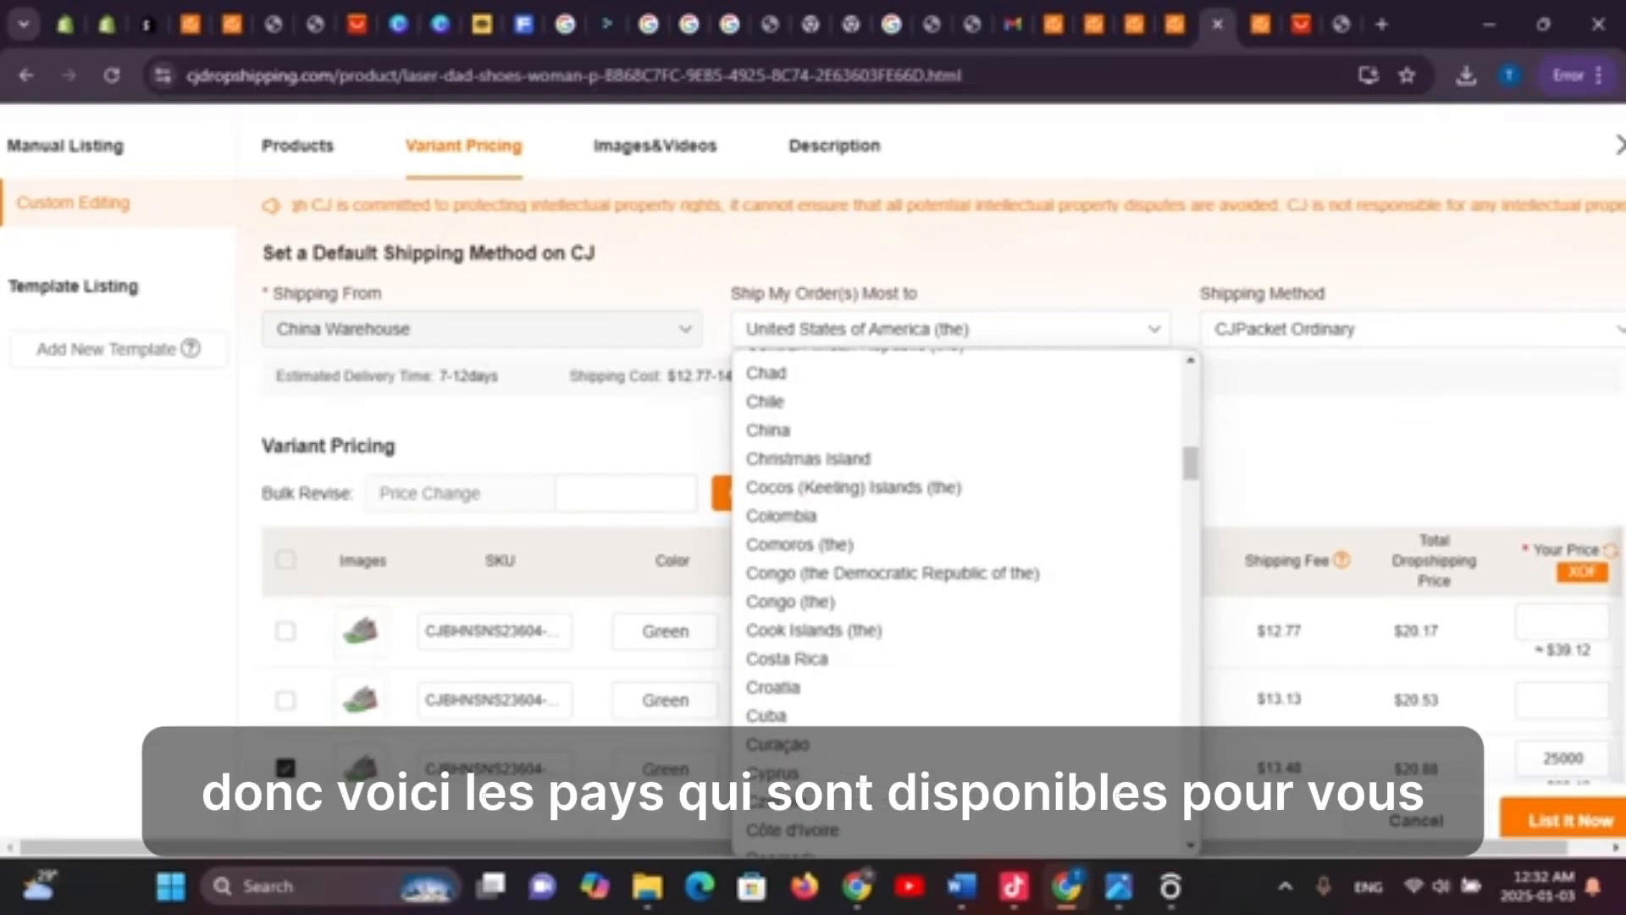
scroll(957, 601, up, 10)
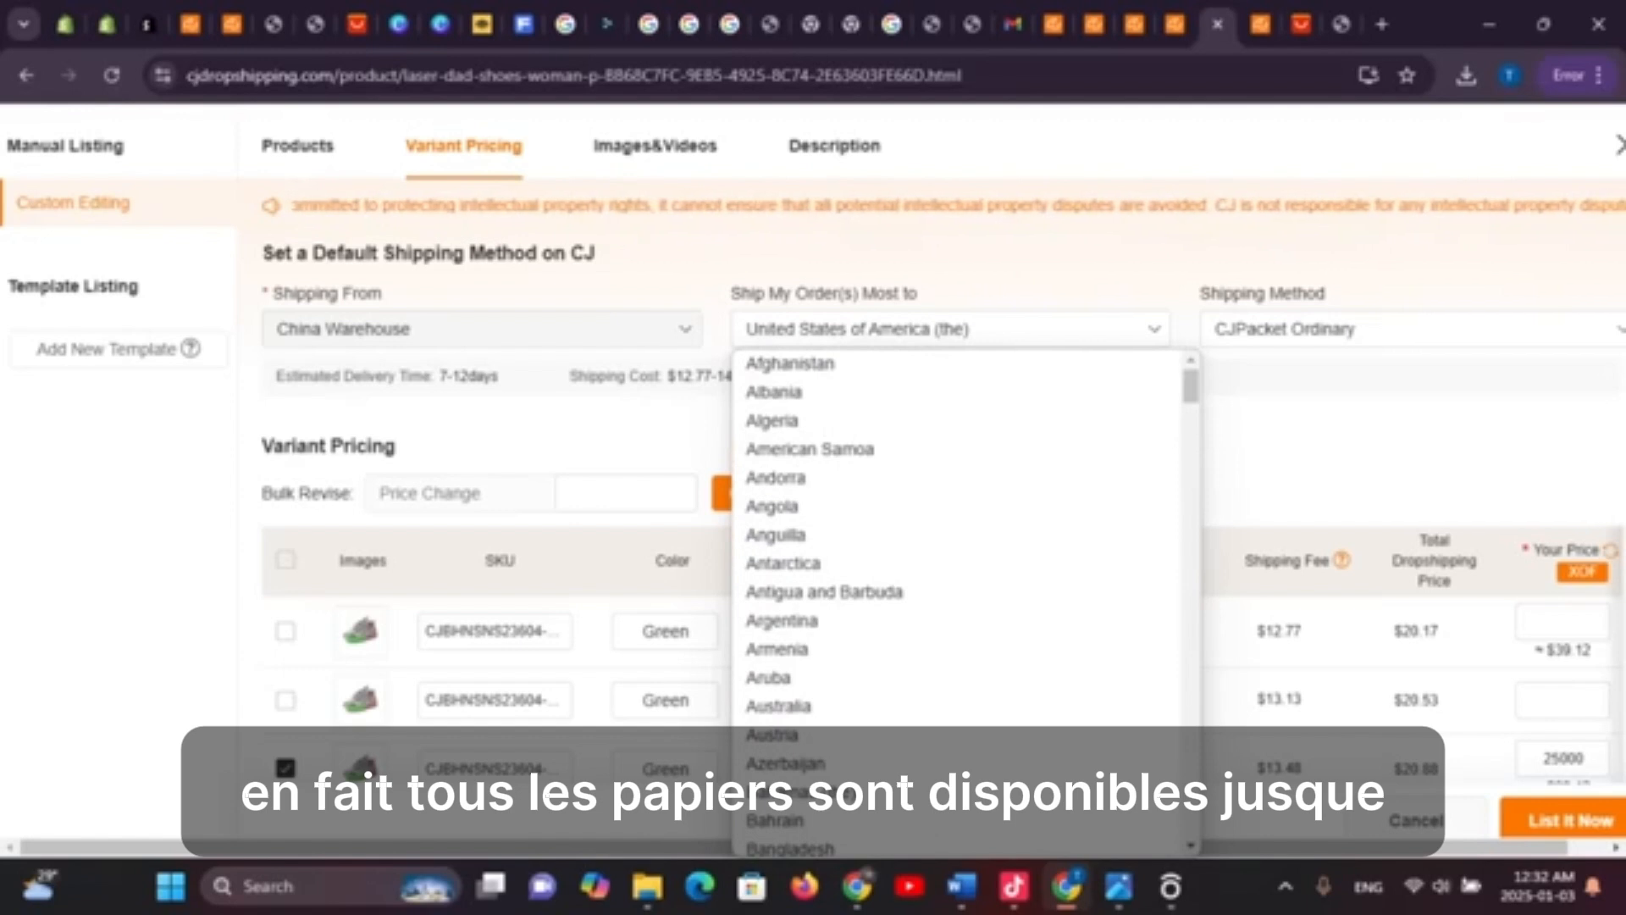
scroll(958, 593, down, 12)
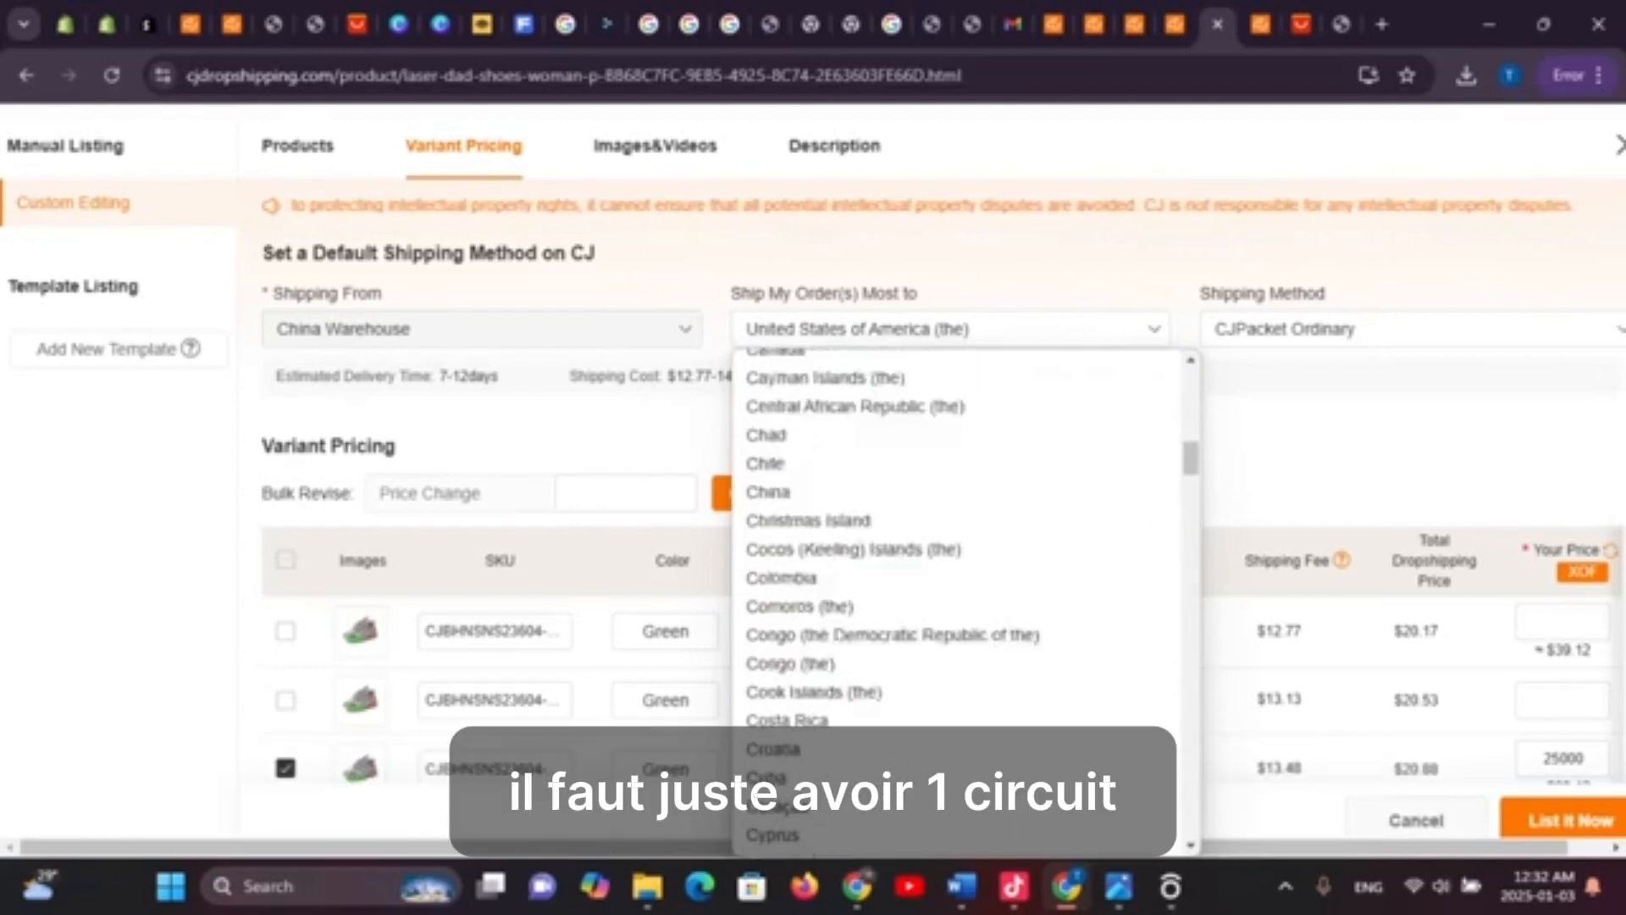
scroll(957, 661, up, 5)
scroll(957, 660, down, 7)
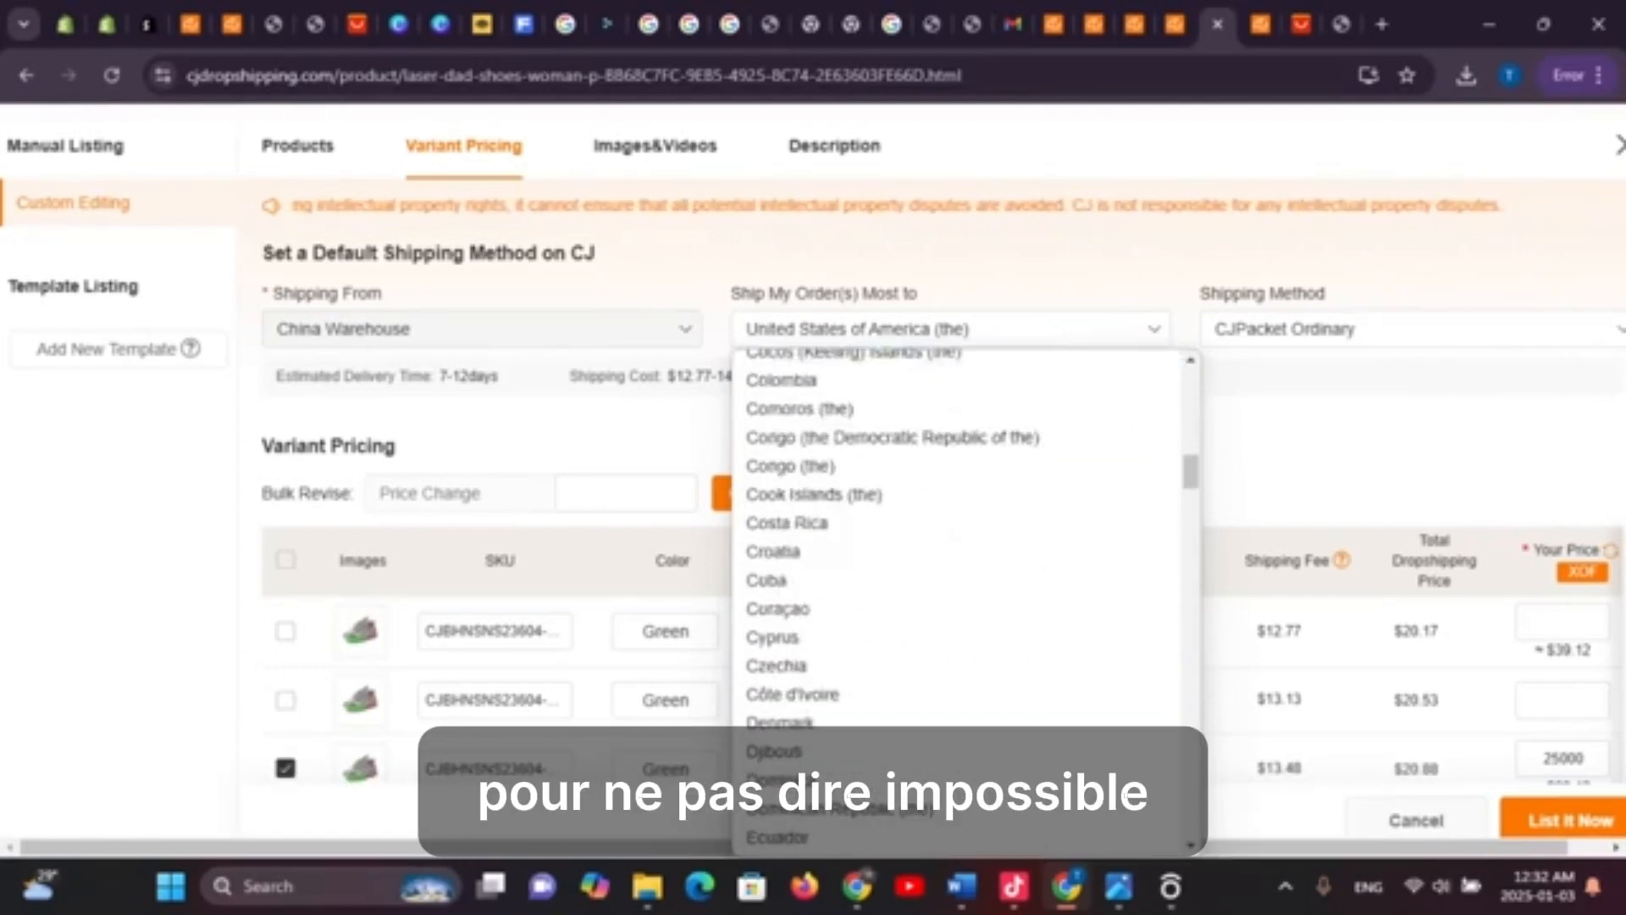
scroll(957, 593, down, 20)
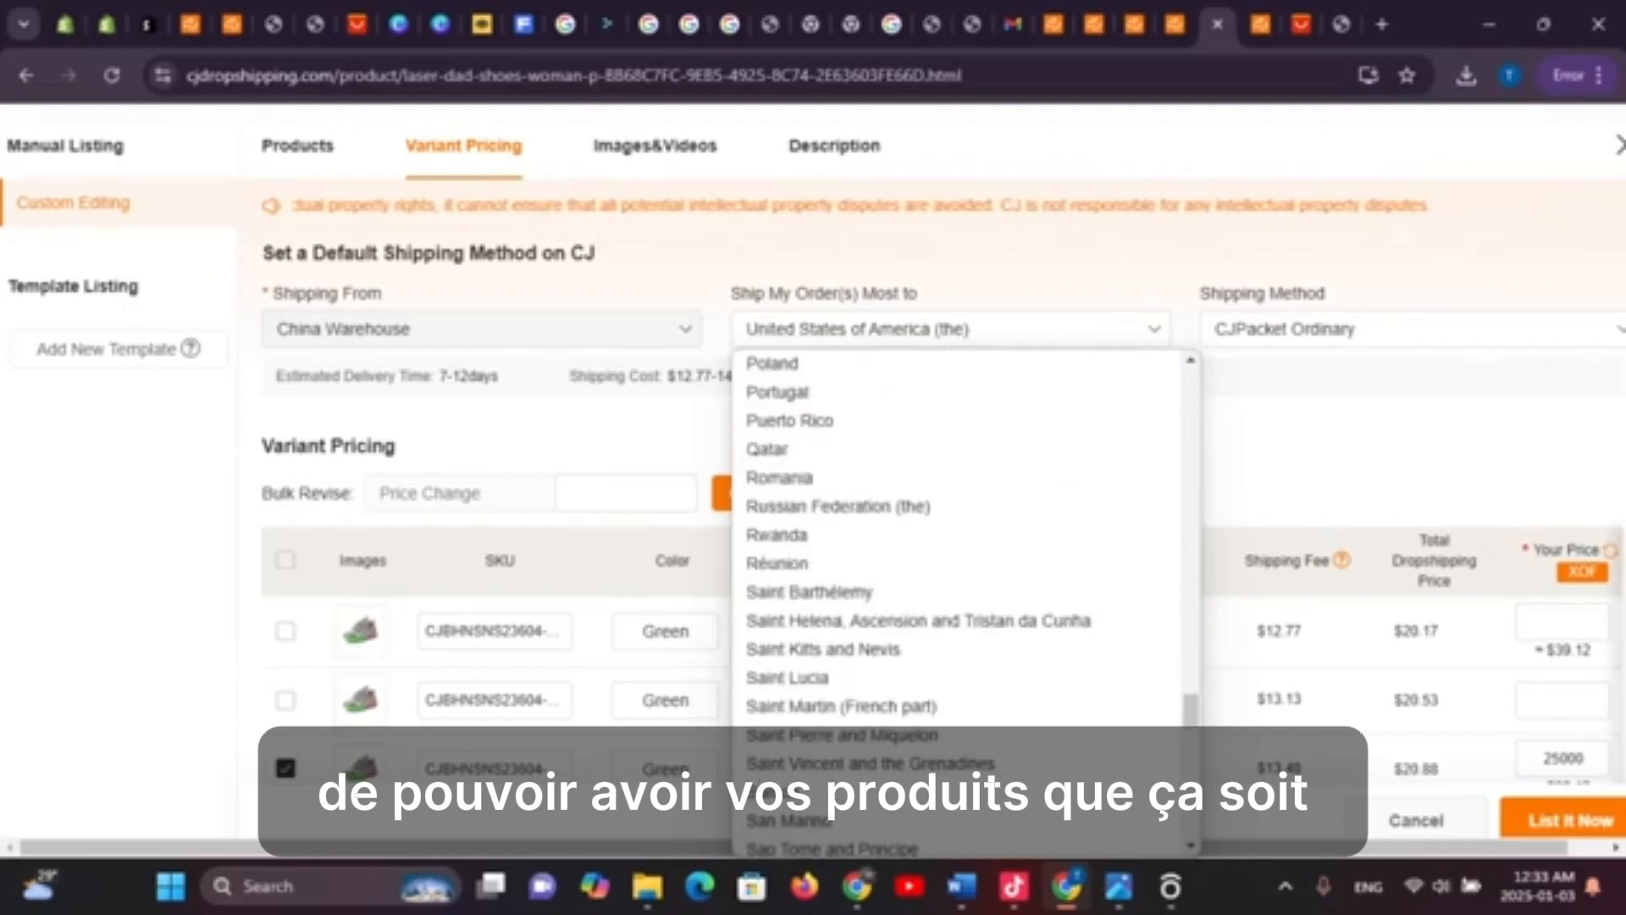
scroll(957, 593, down, 15)
scroll(957, 745, up, 20)
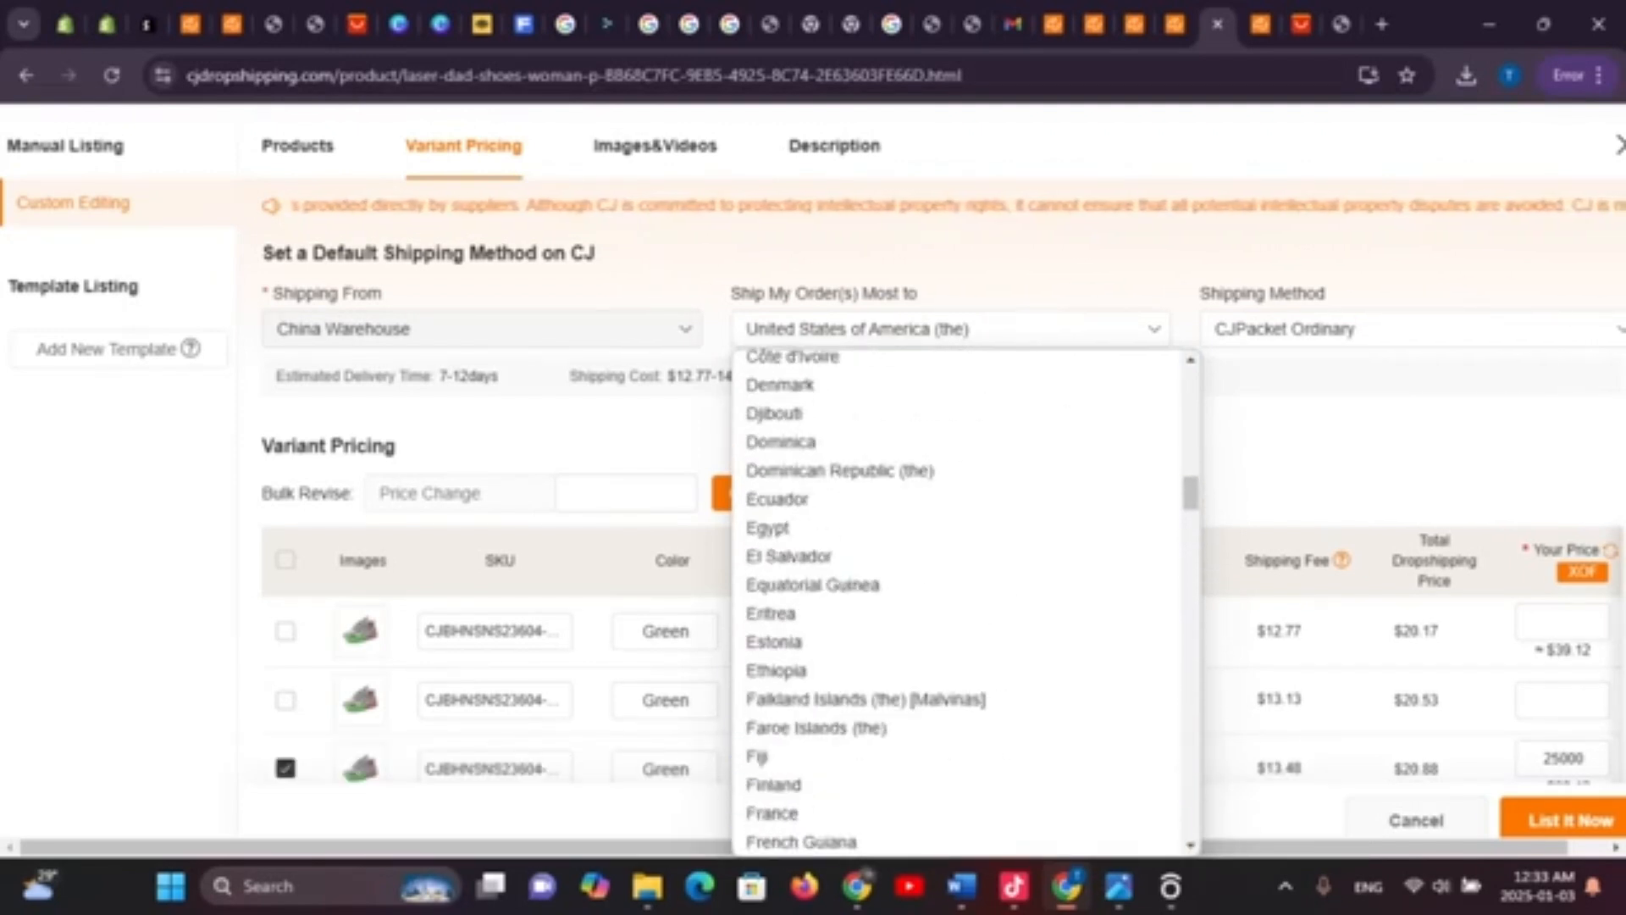
scroll(958, 746, up, 15)
scroll(957, 735, down, 20)
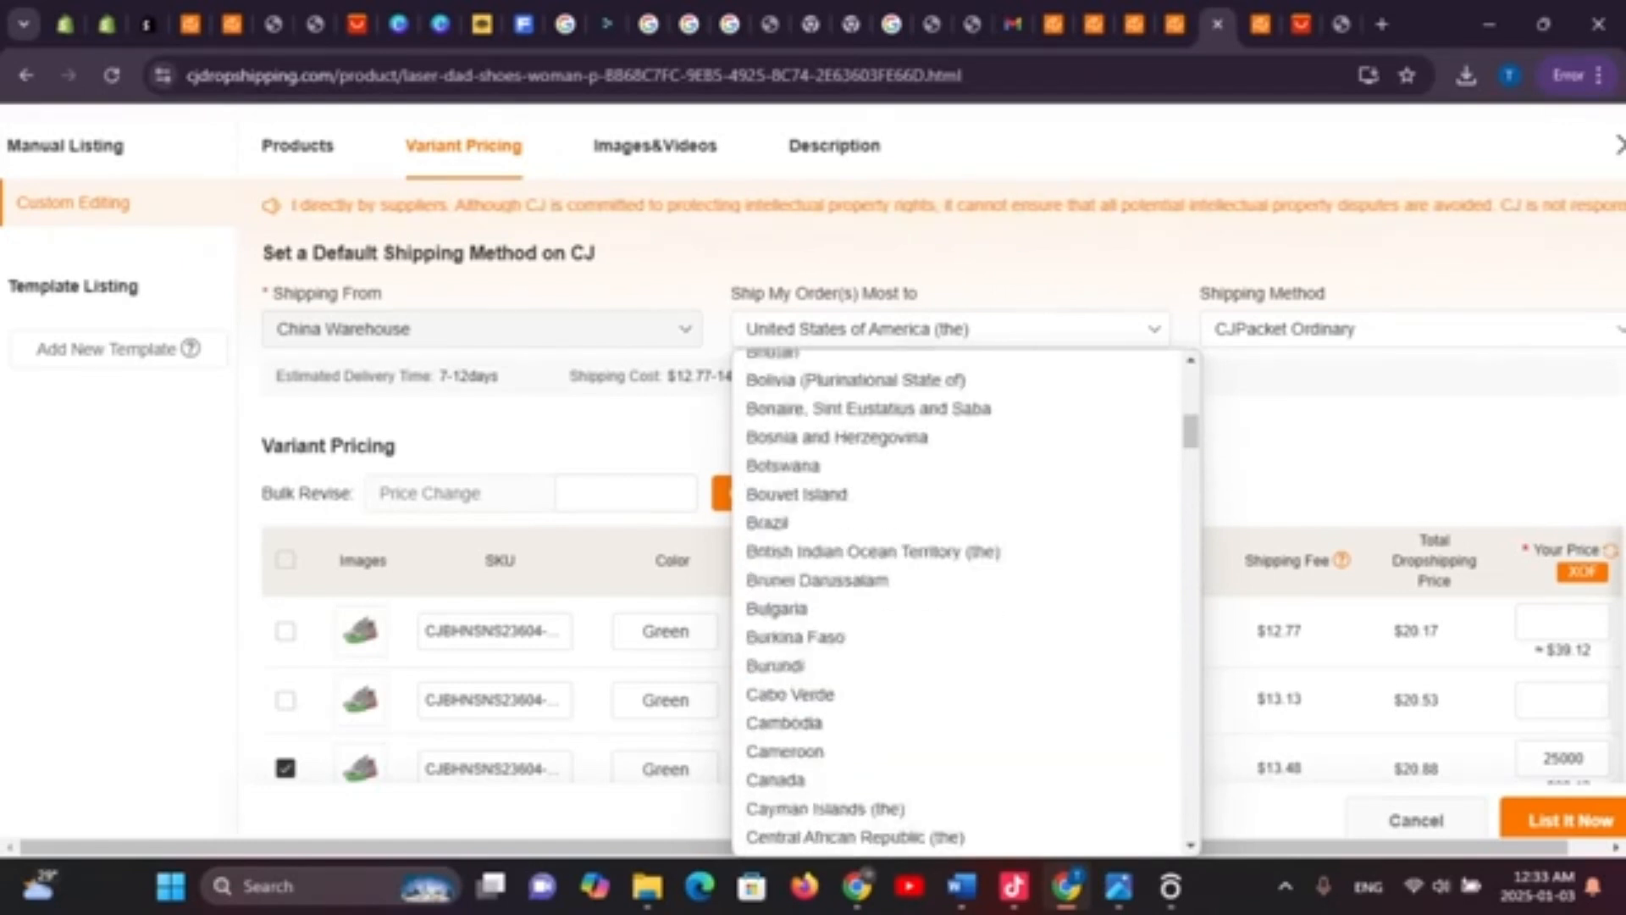
scroll(957, 728, down, 20)
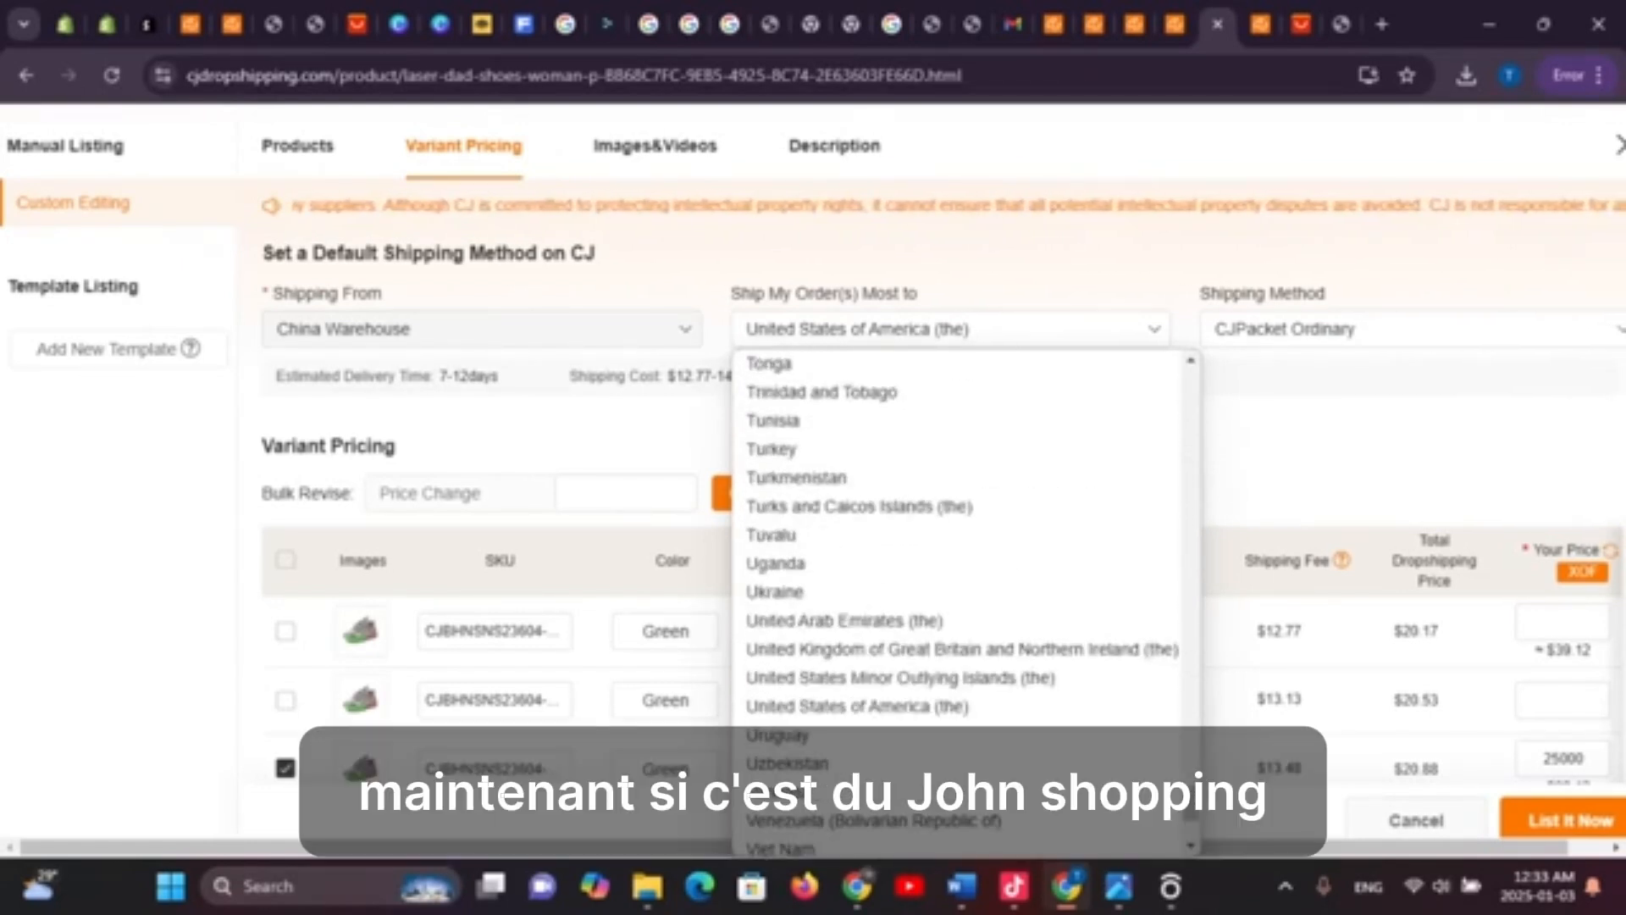
scroll(957, 728, up, 20)
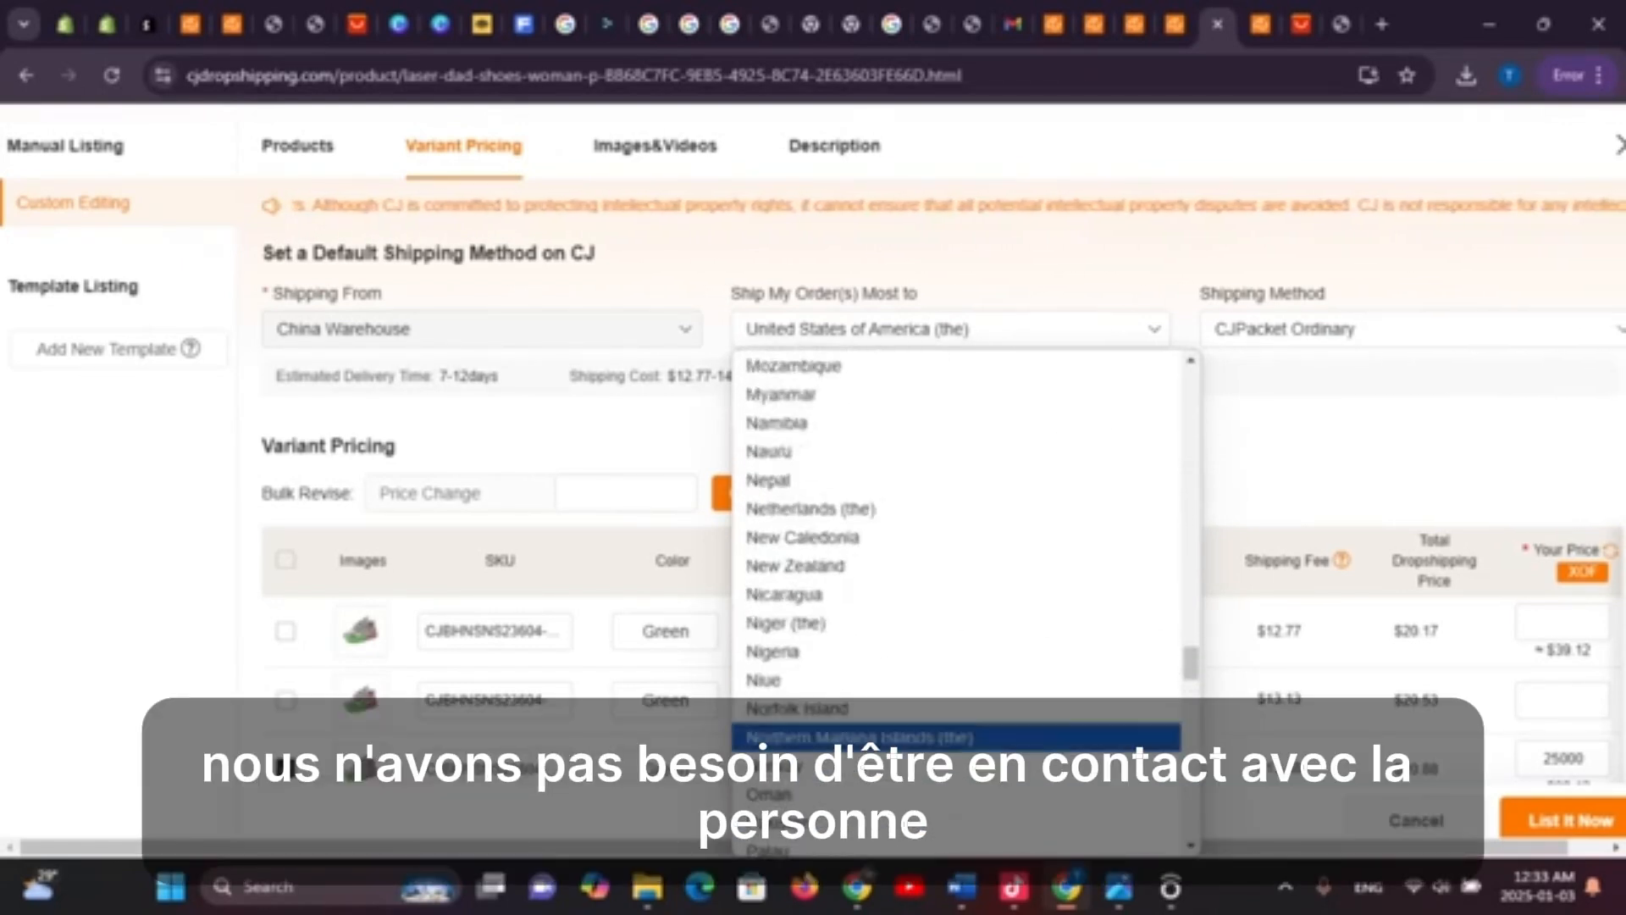
scroll(957, 720, up, 10)
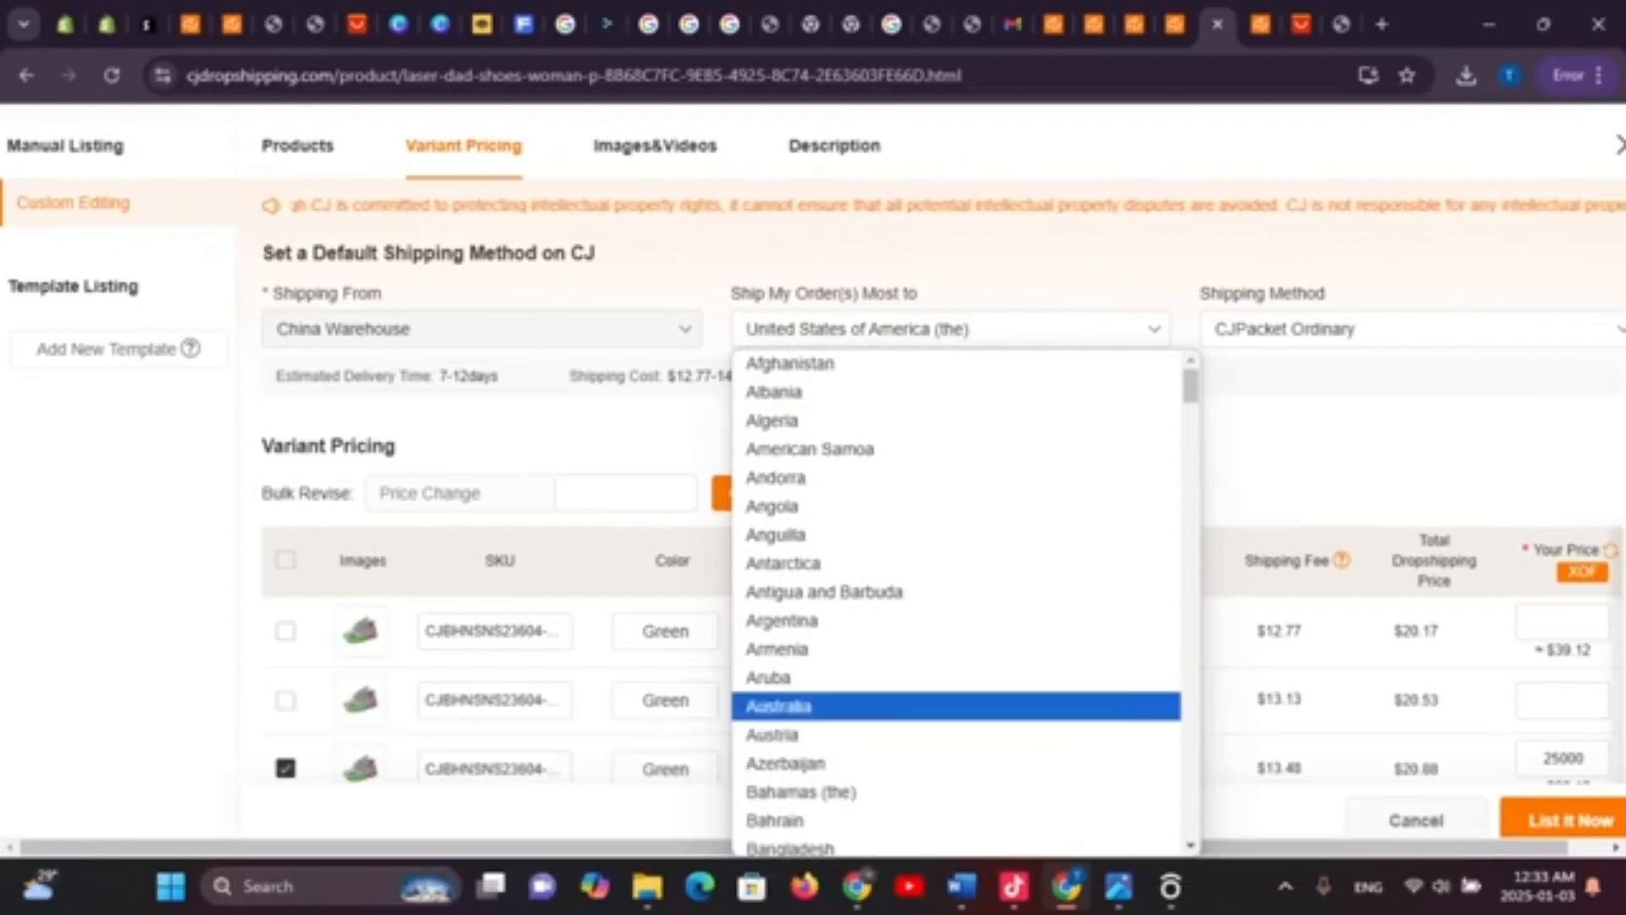
key(Escape)
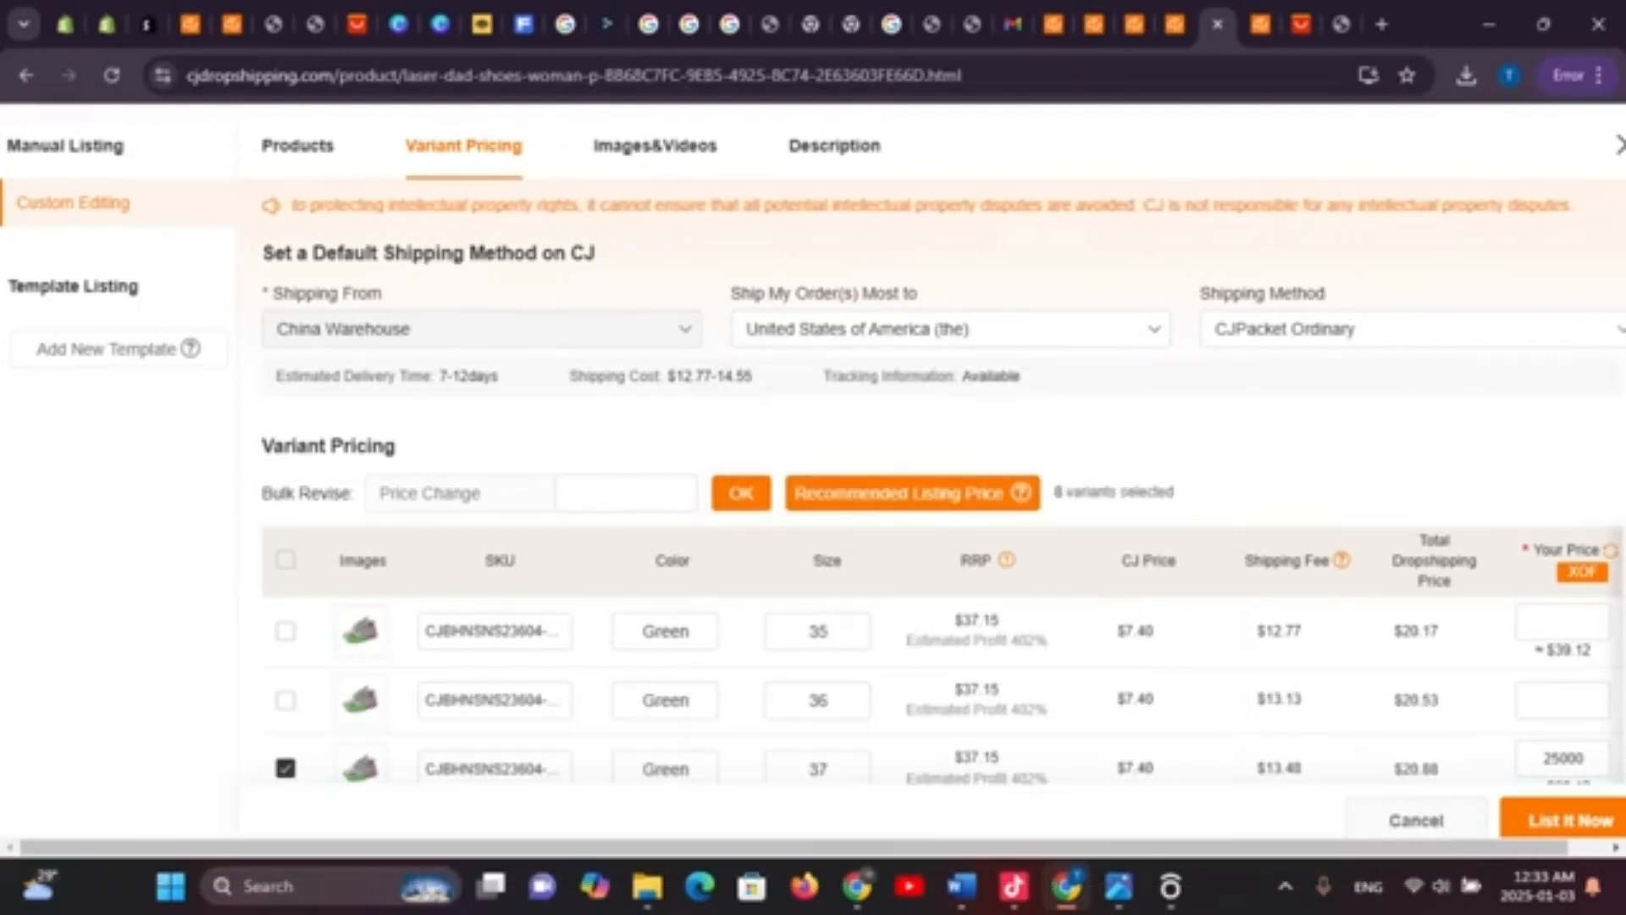
scroll(940, 593, down, 4)
scroll(940, 593, up, 4)
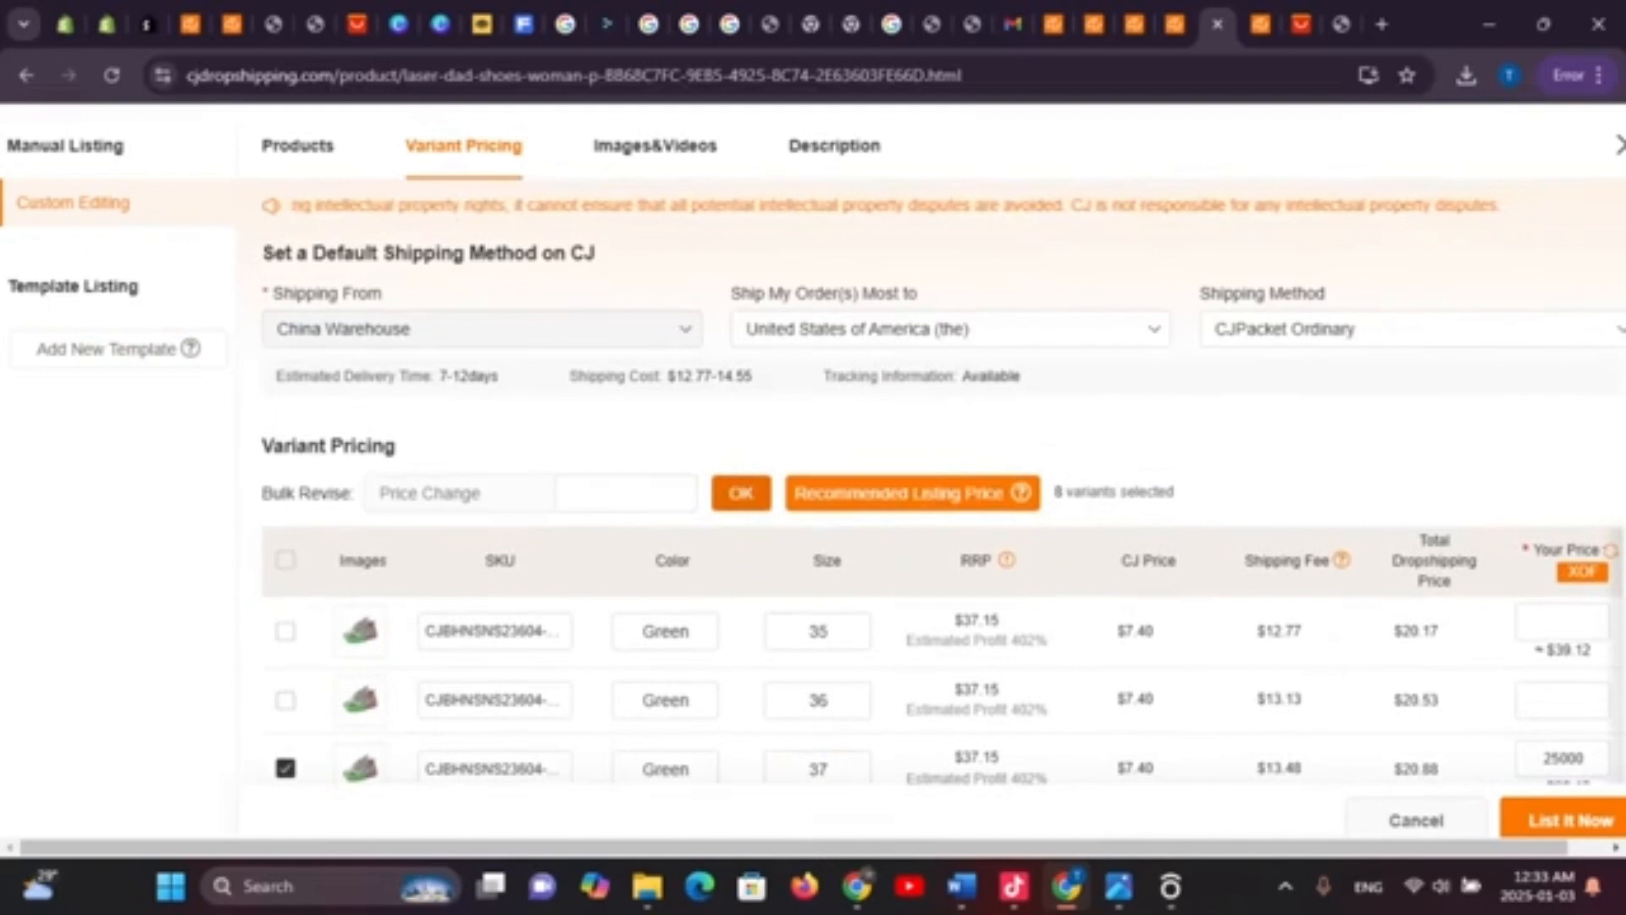
scroll(940, 550, down, 10)
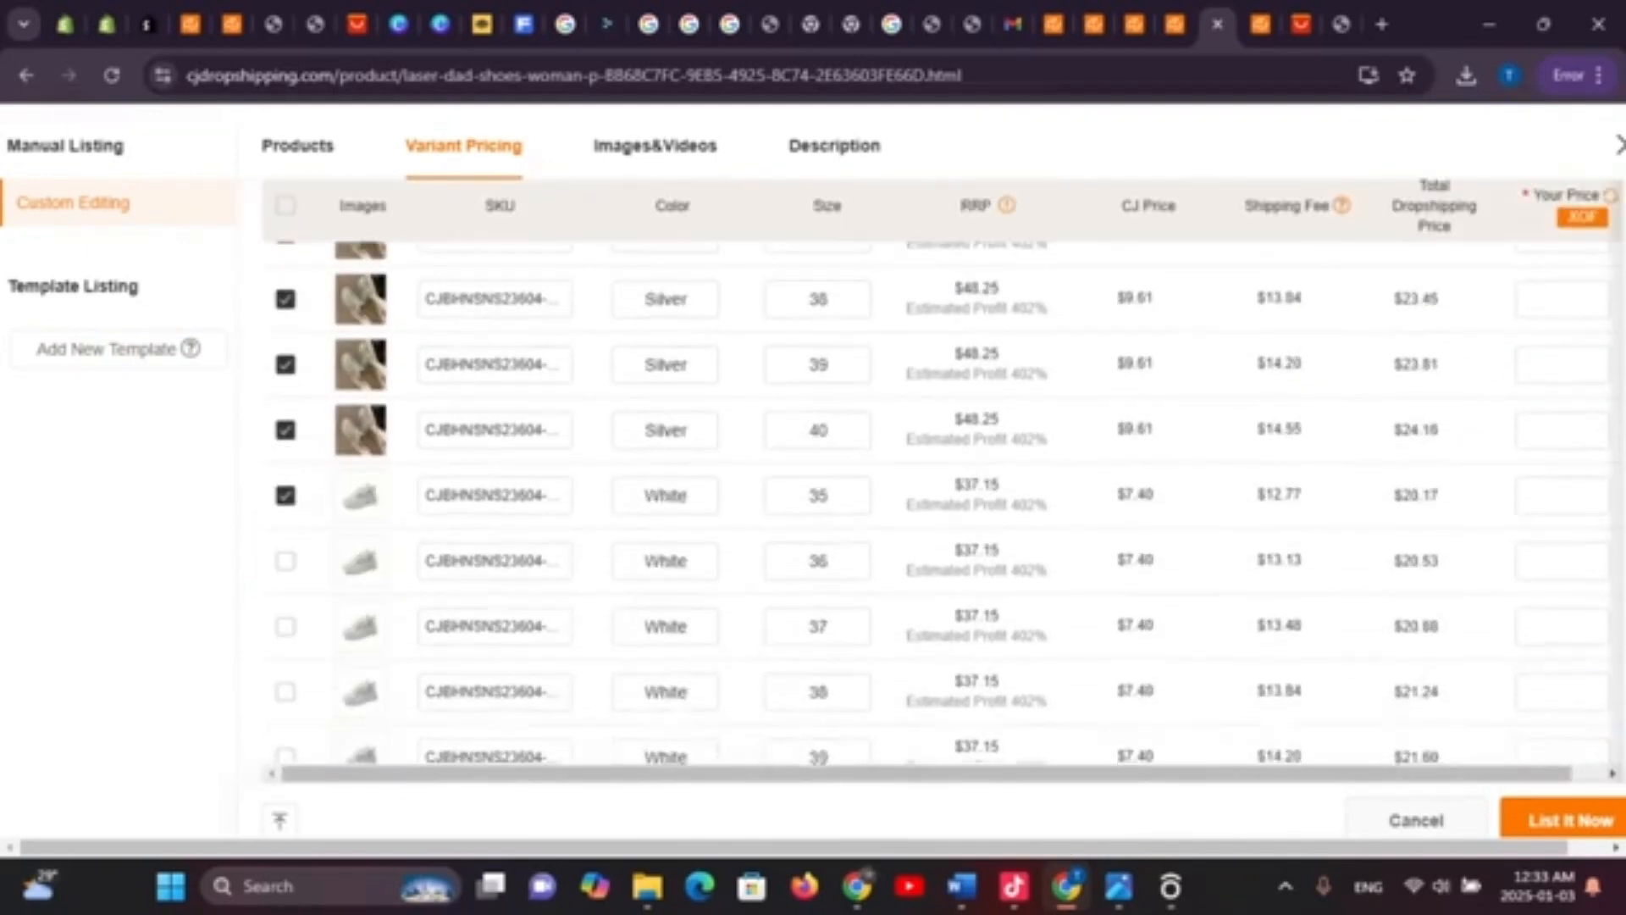
scroll(940, 508, down, 1)
scroll(940, 508, up, 8)
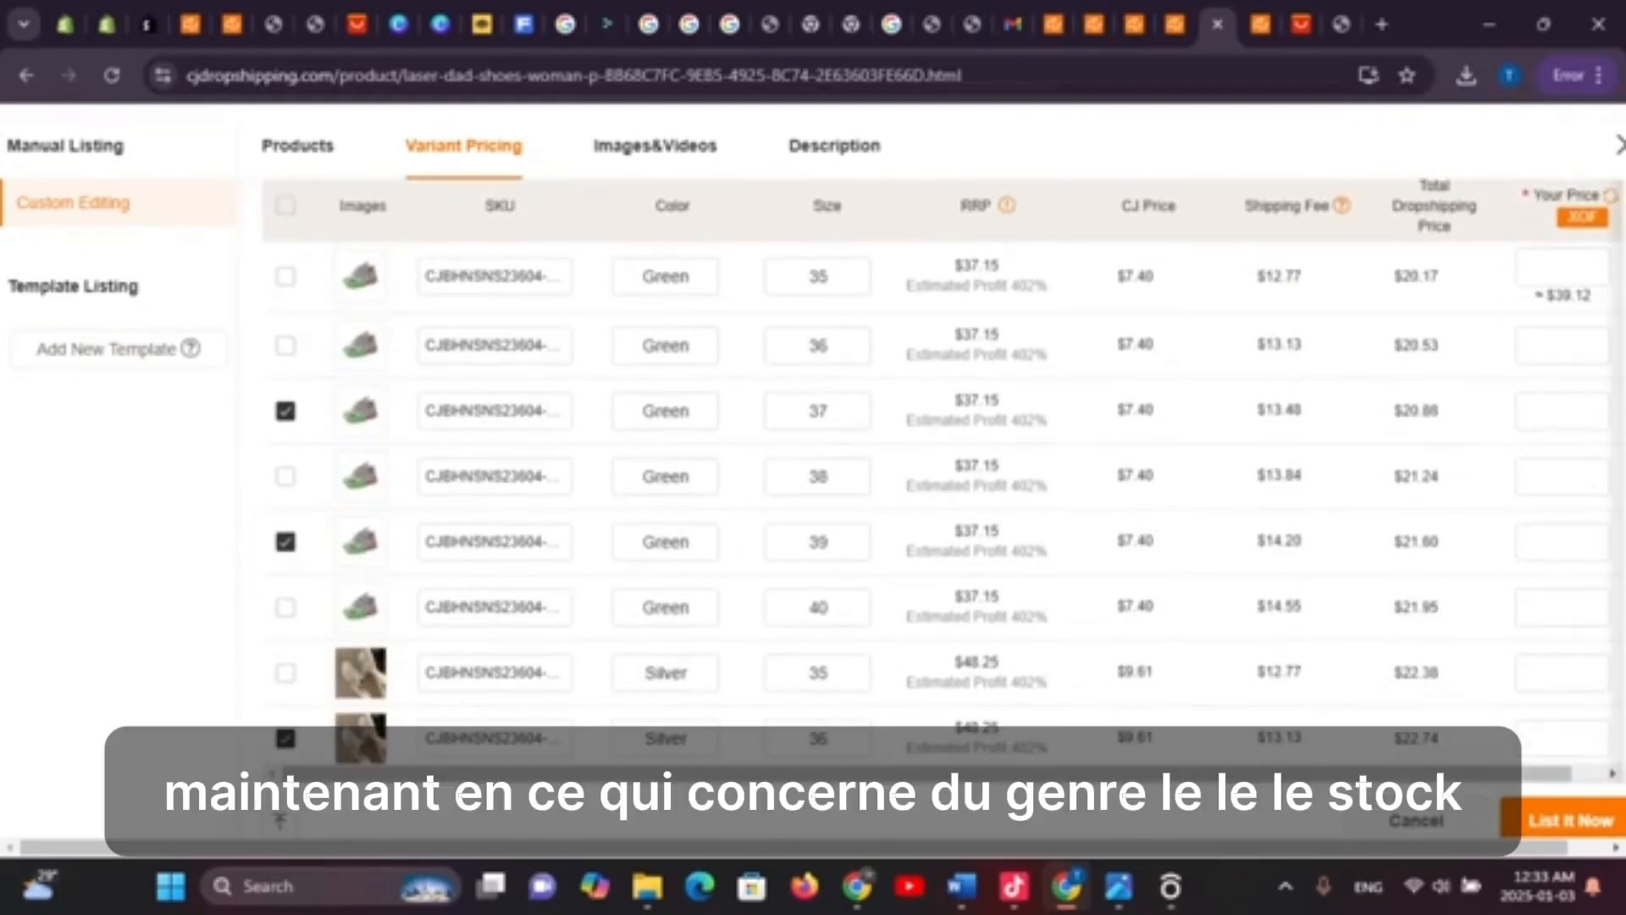
scroll(941, 508, up, 4)
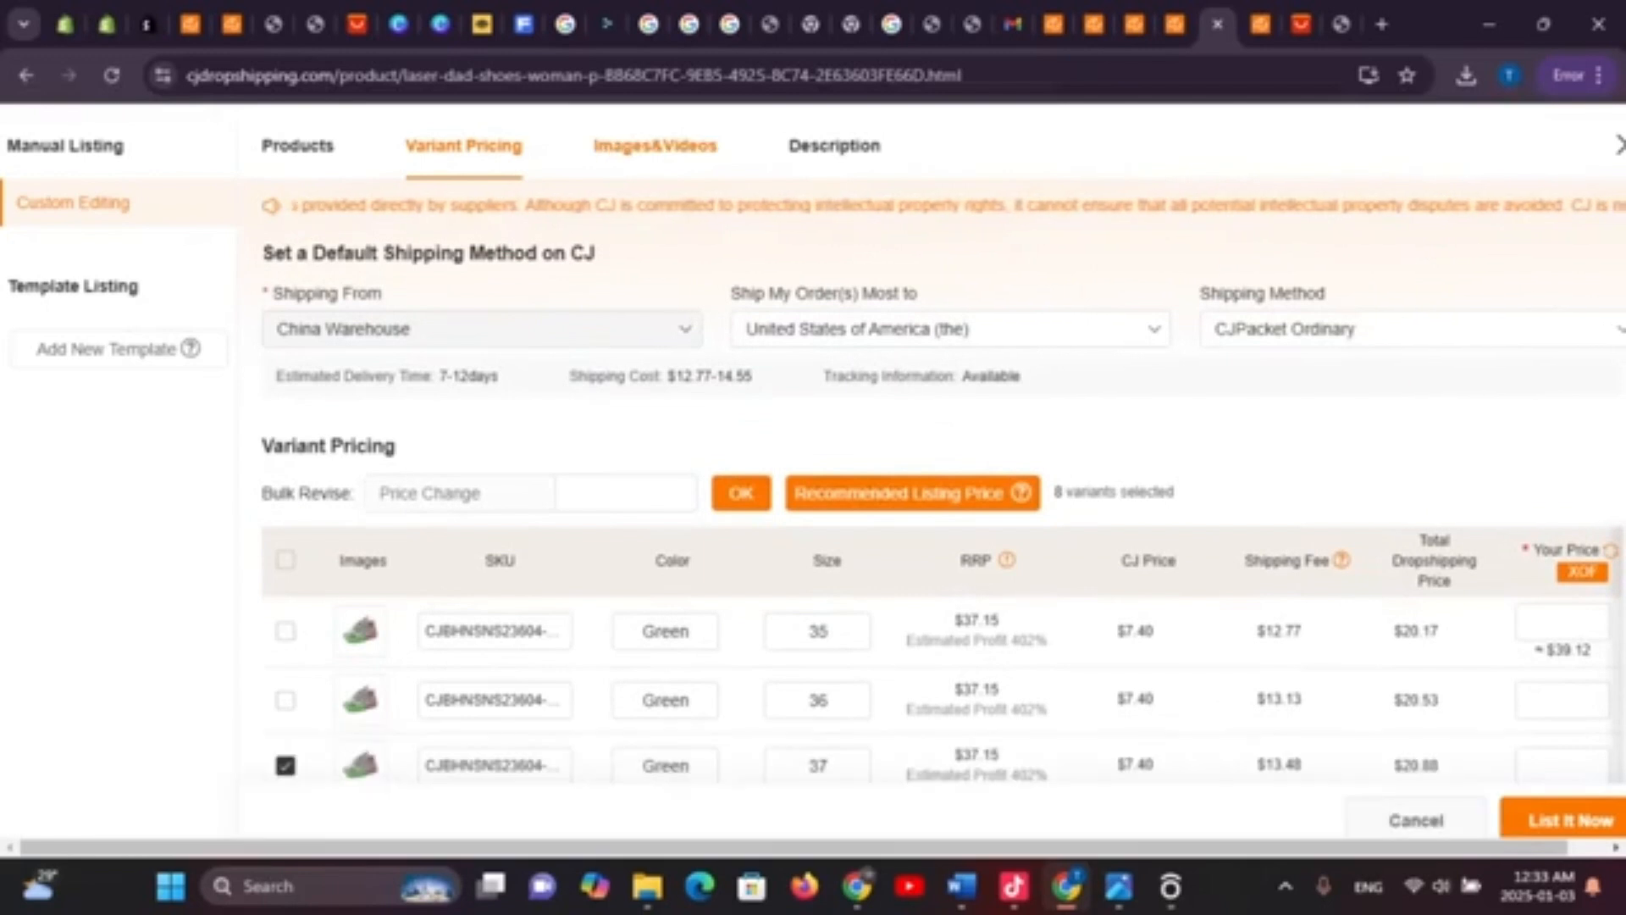
Uncheck the third product photo in Images&Videos, then go to the Description step
click(655, 146)
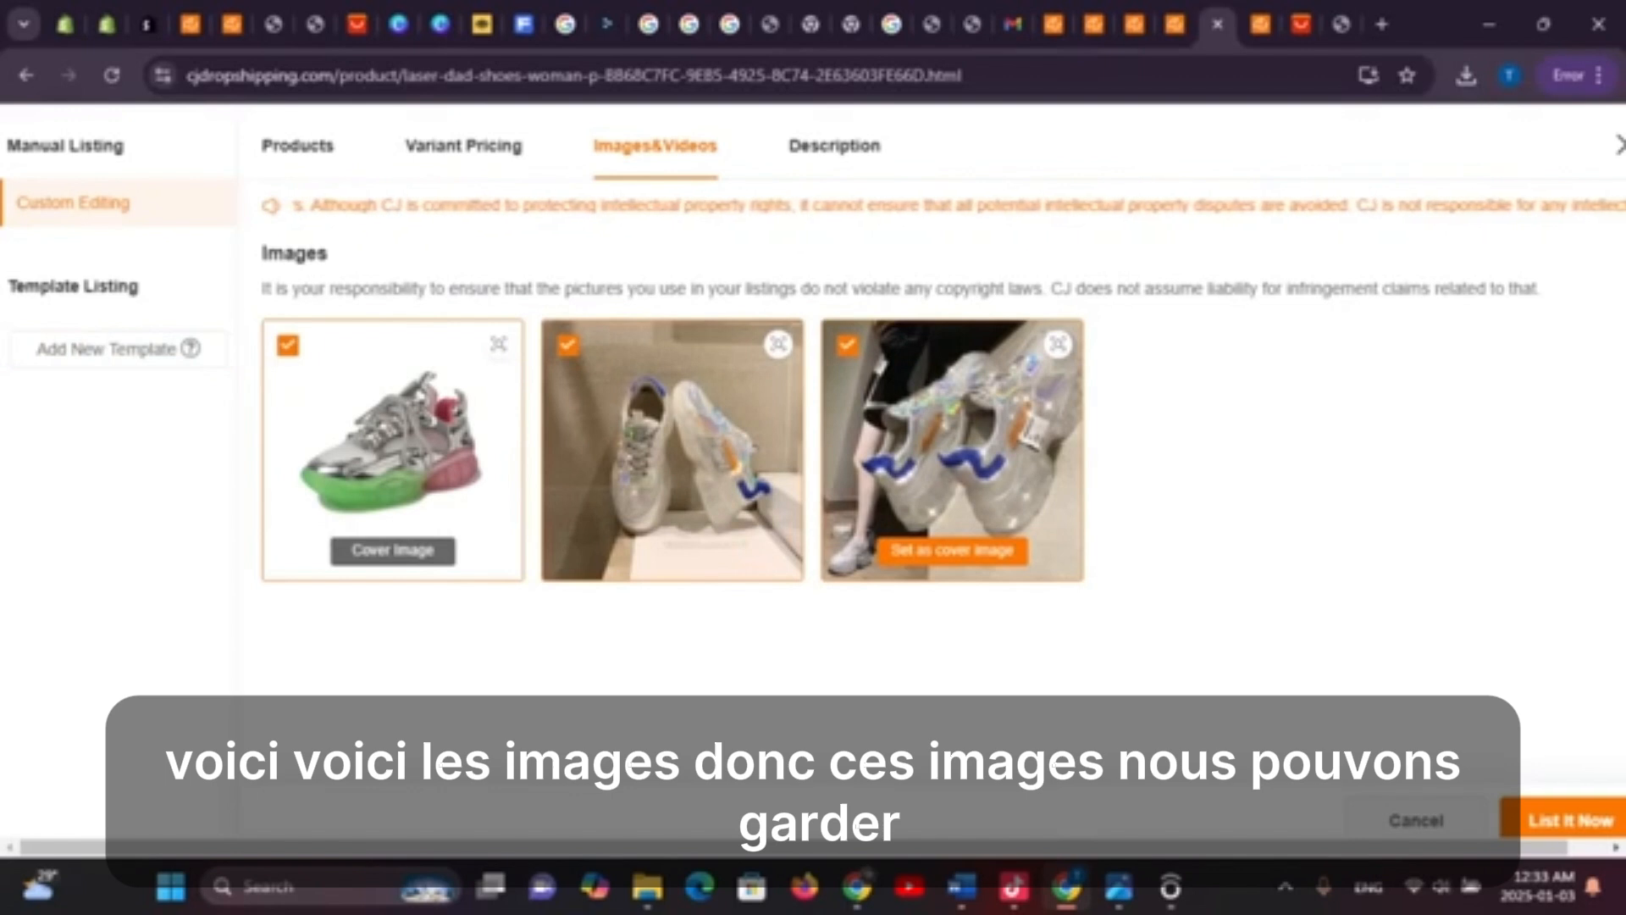
click(847, 345)
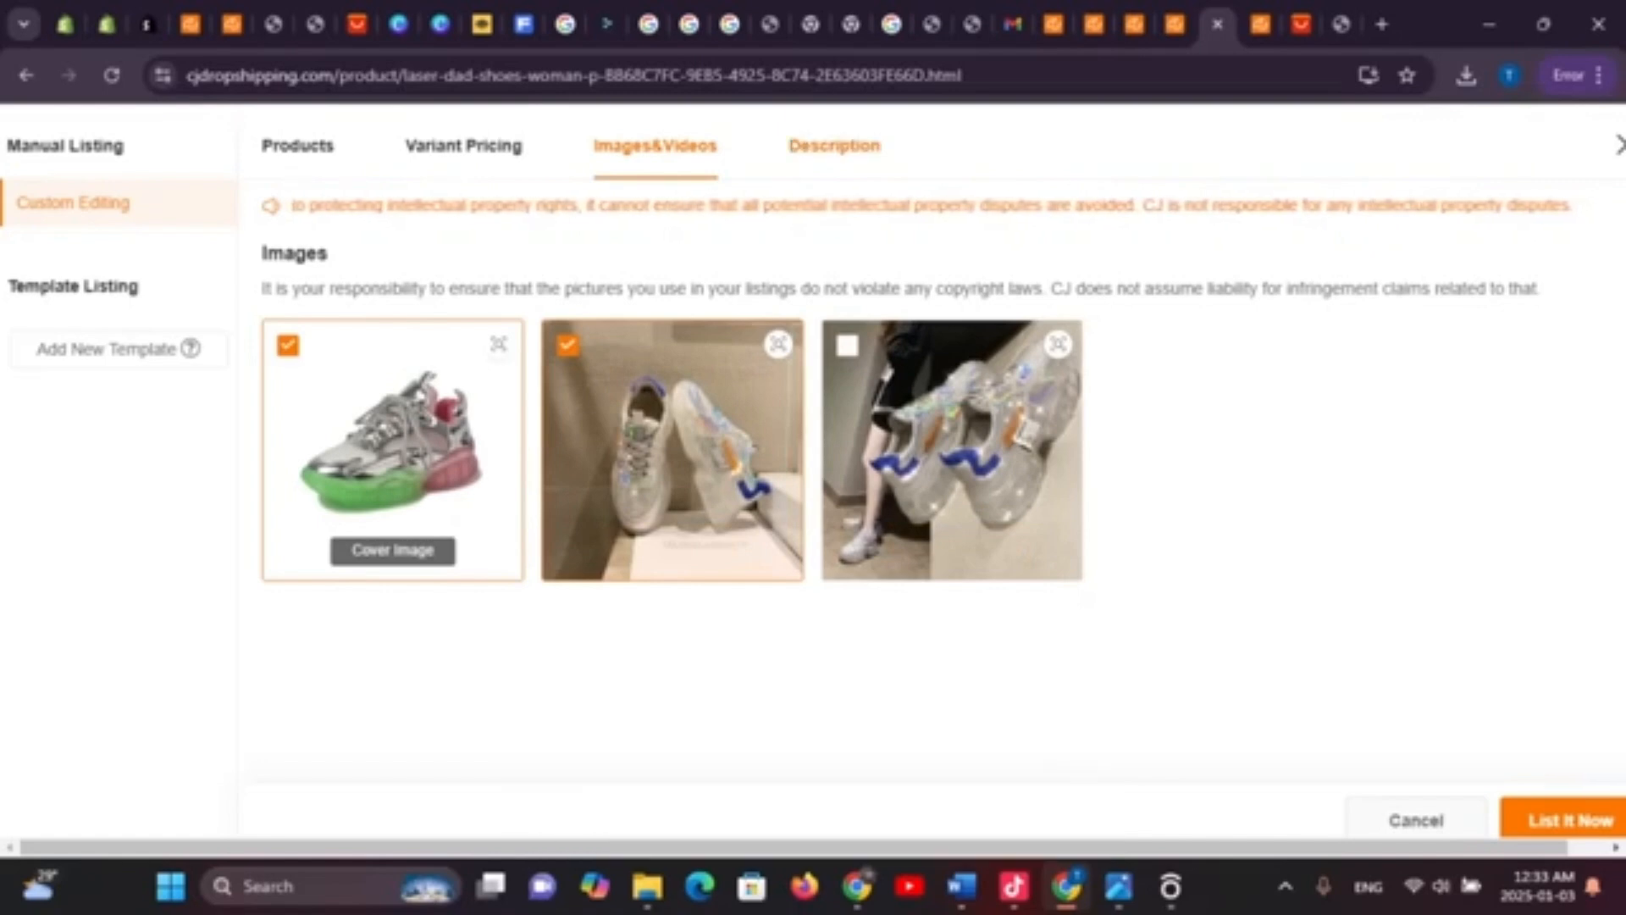
click(834, 145)
Delete the unwanted shoe photo from the description editor
scroll(940, 525, down, 10)
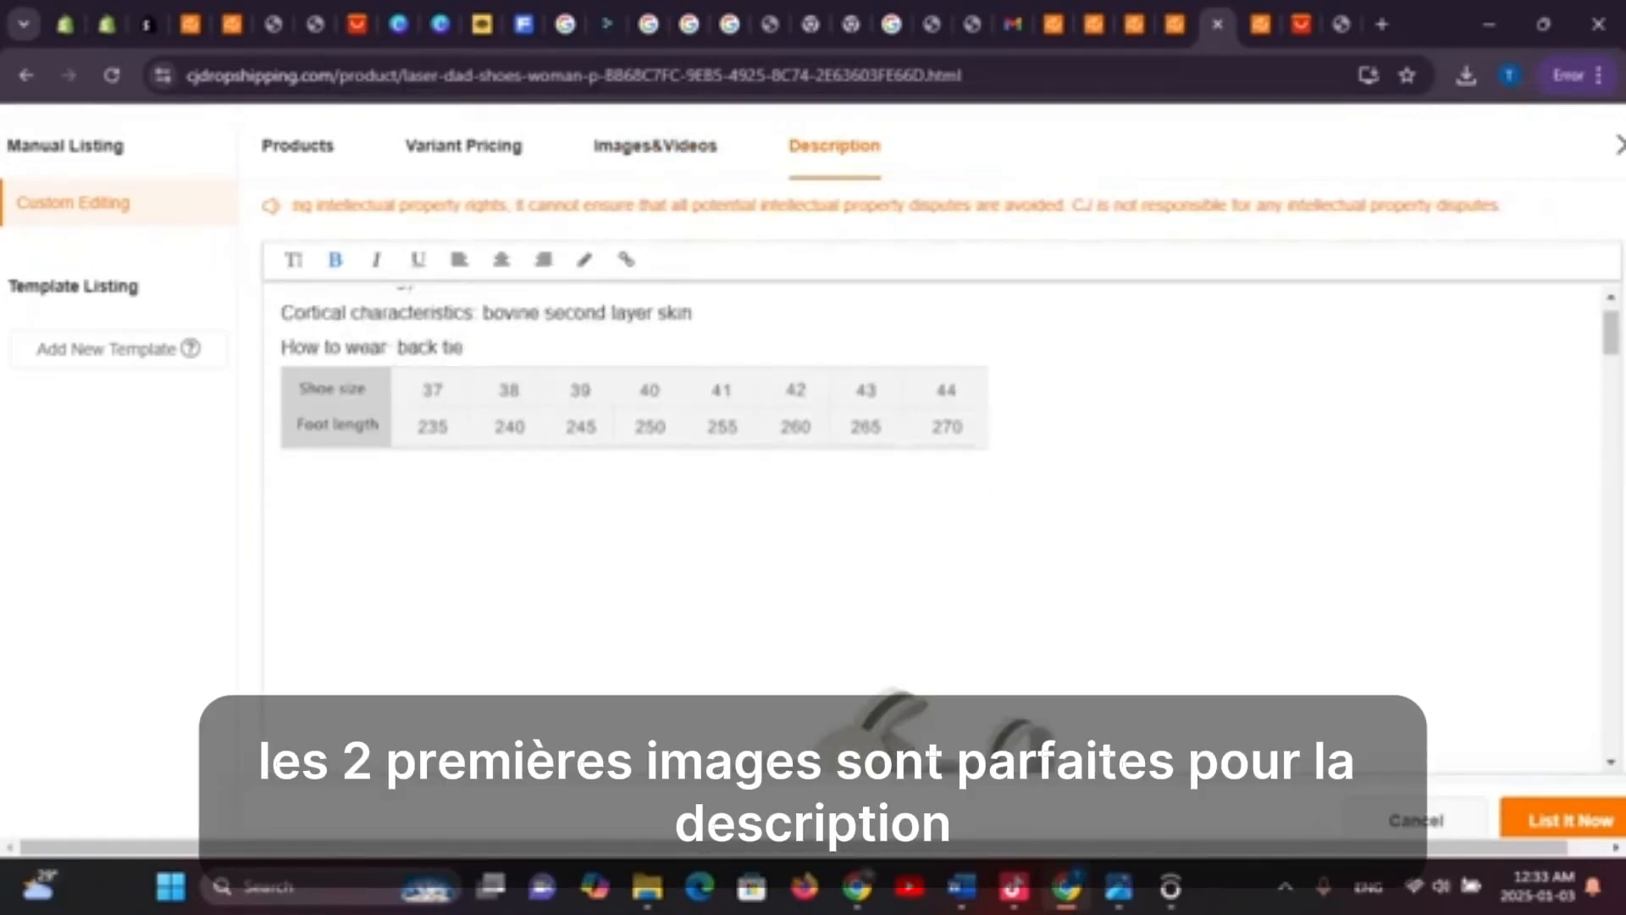
scroll(940, 525, down, 3)
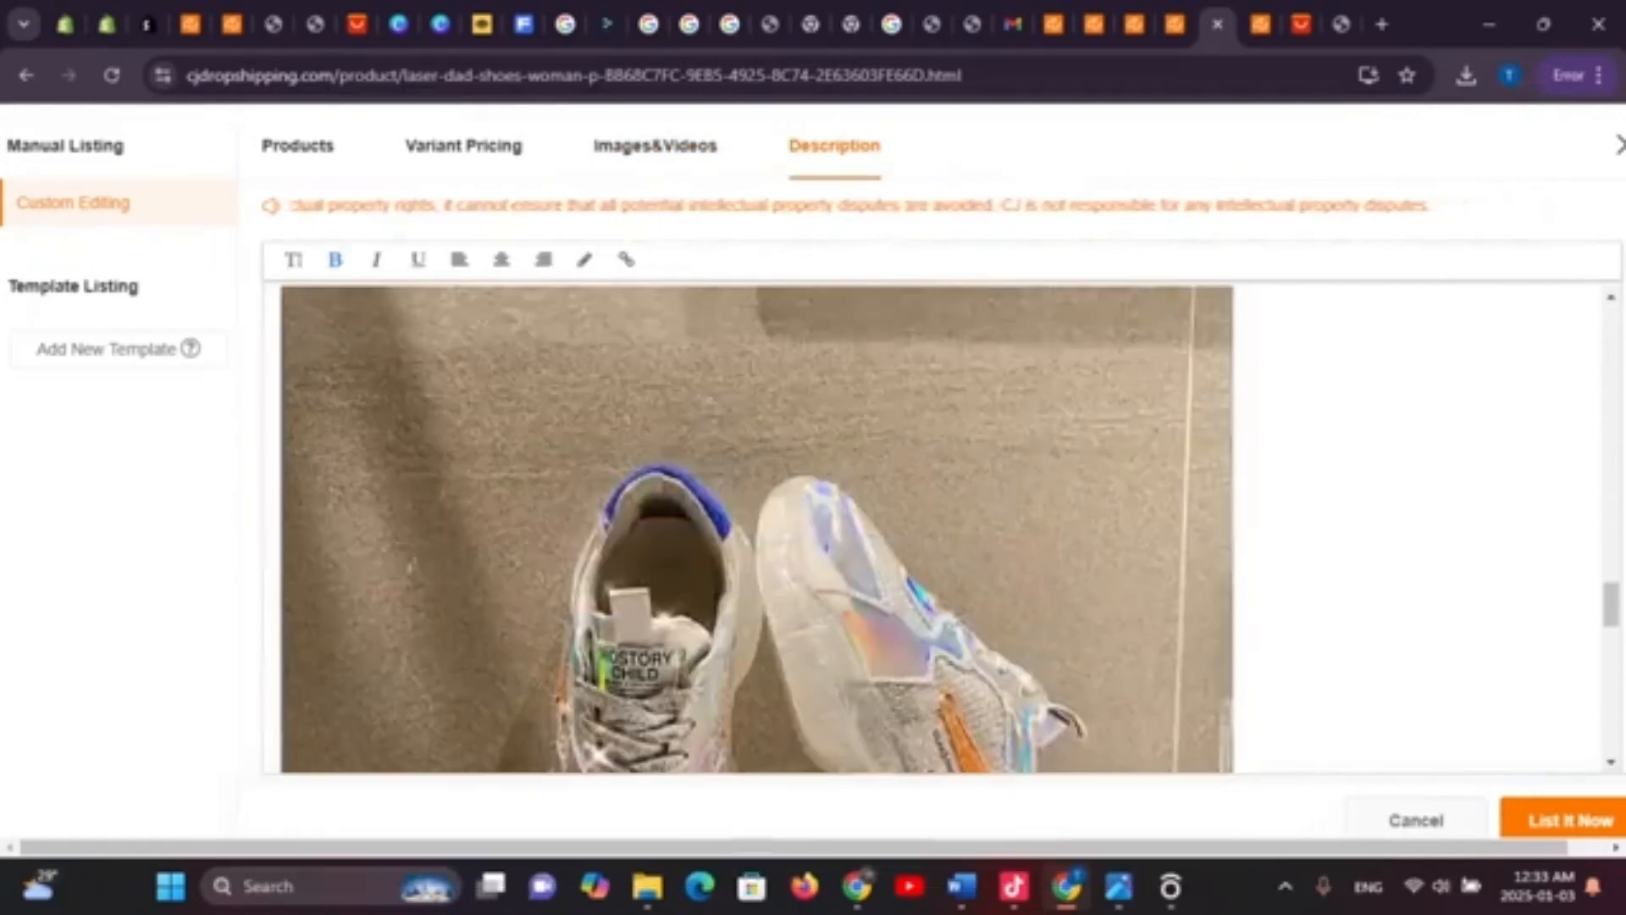
scroll(940, 525, up, 3)
scroll(941, 525, up, 5)
scroll(758, 529, up, 1)
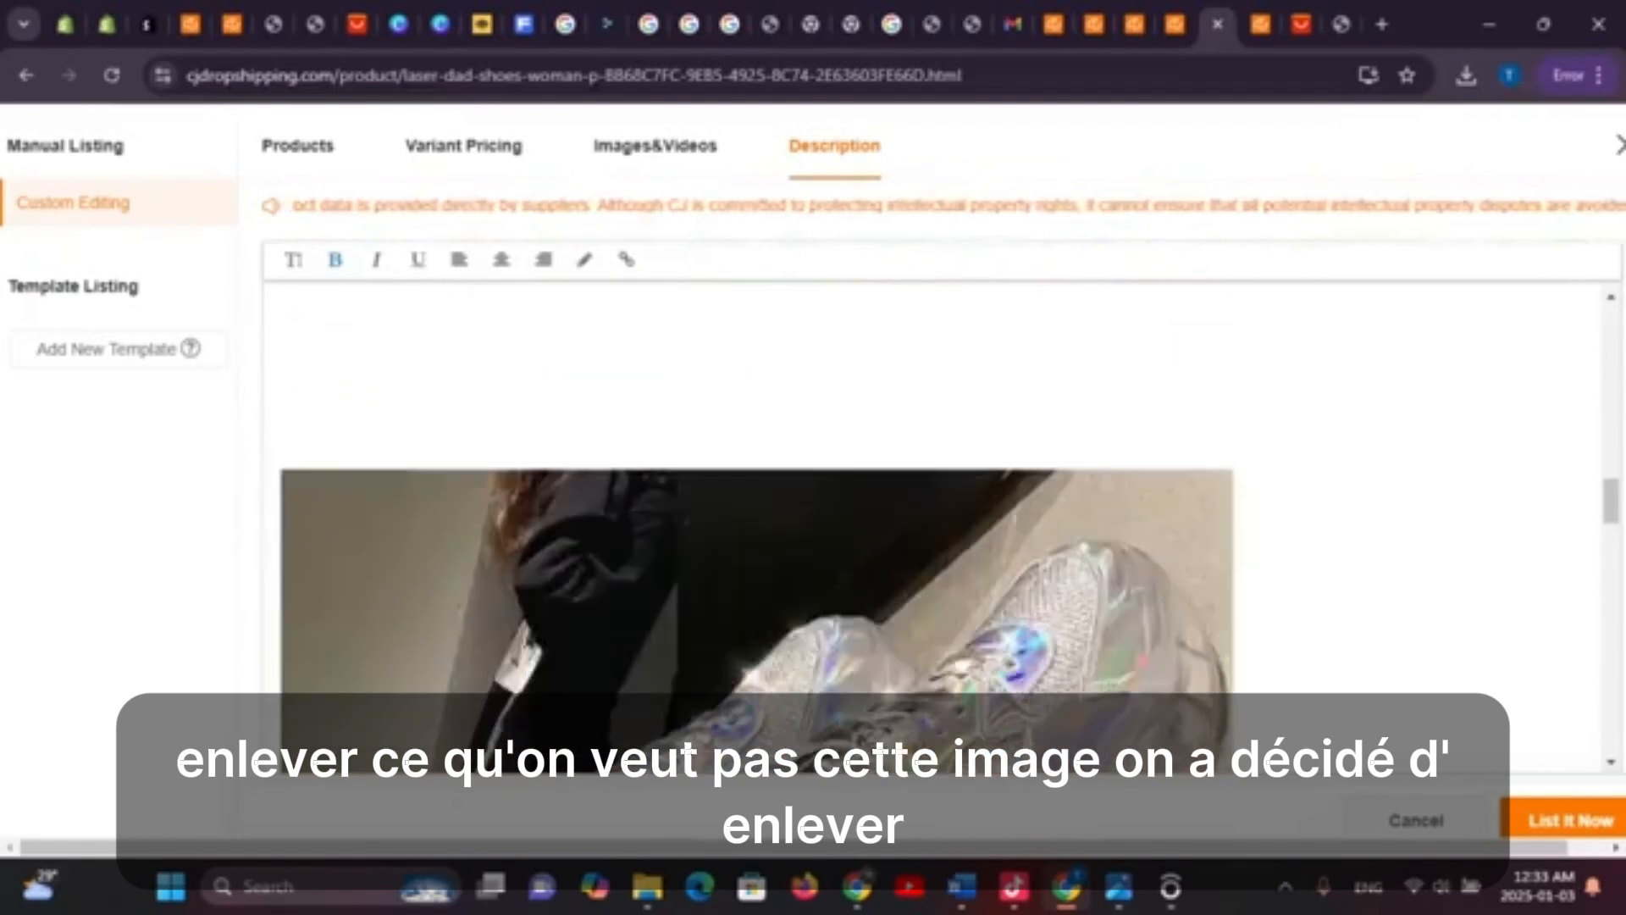
scroll(758, 529, down, 5)
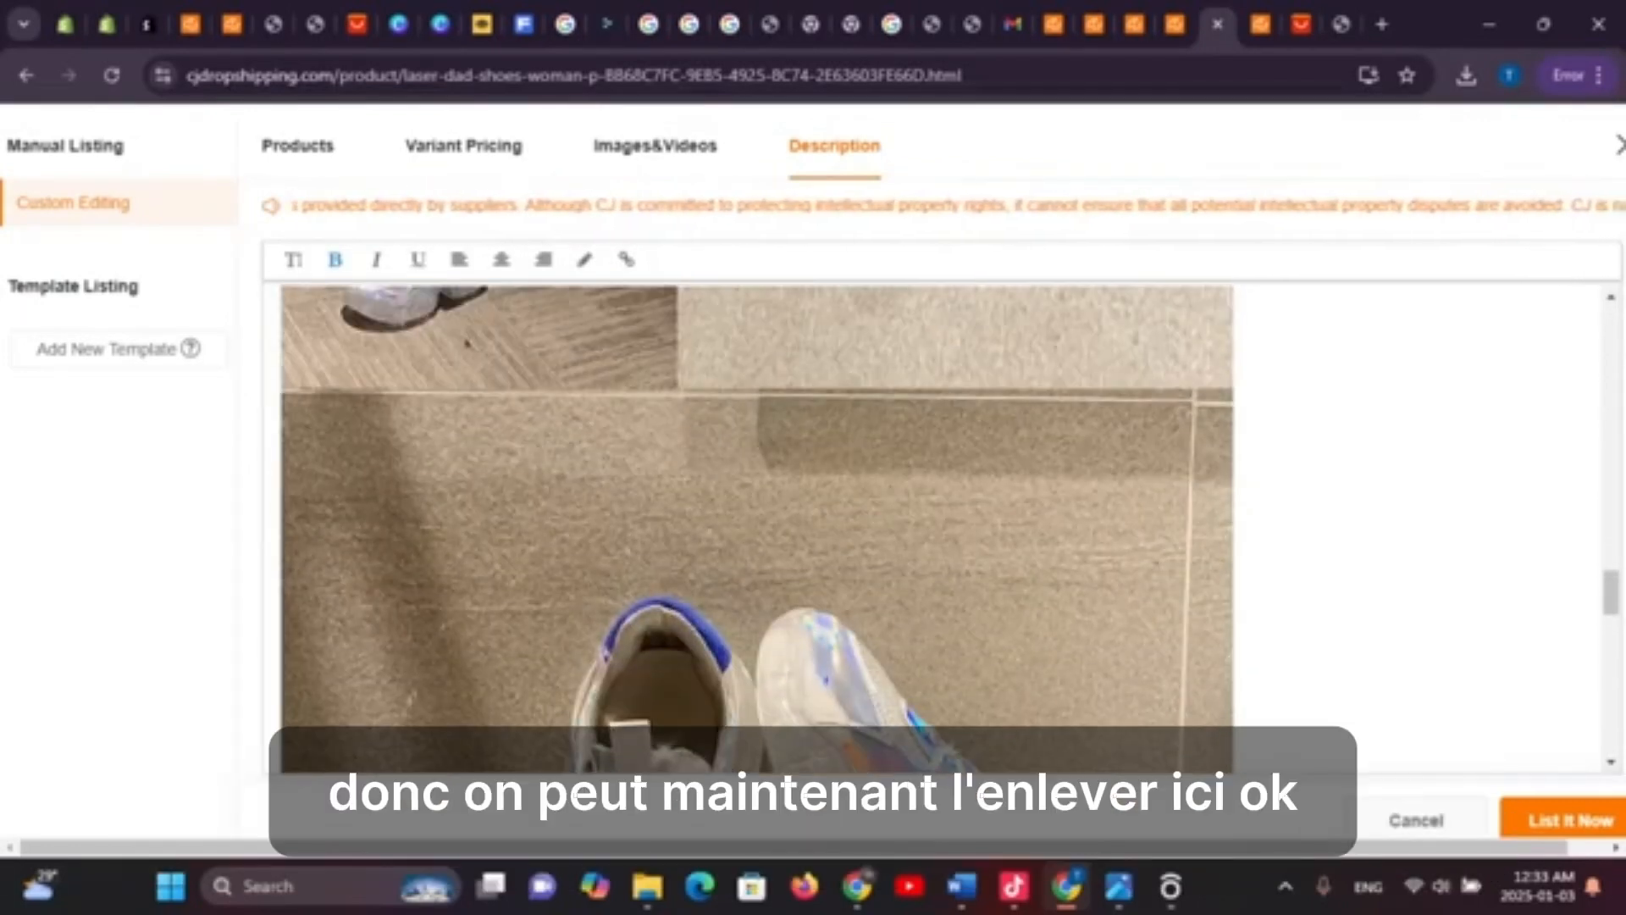
scroll(758, 508, up, 3)
click(758, 508)
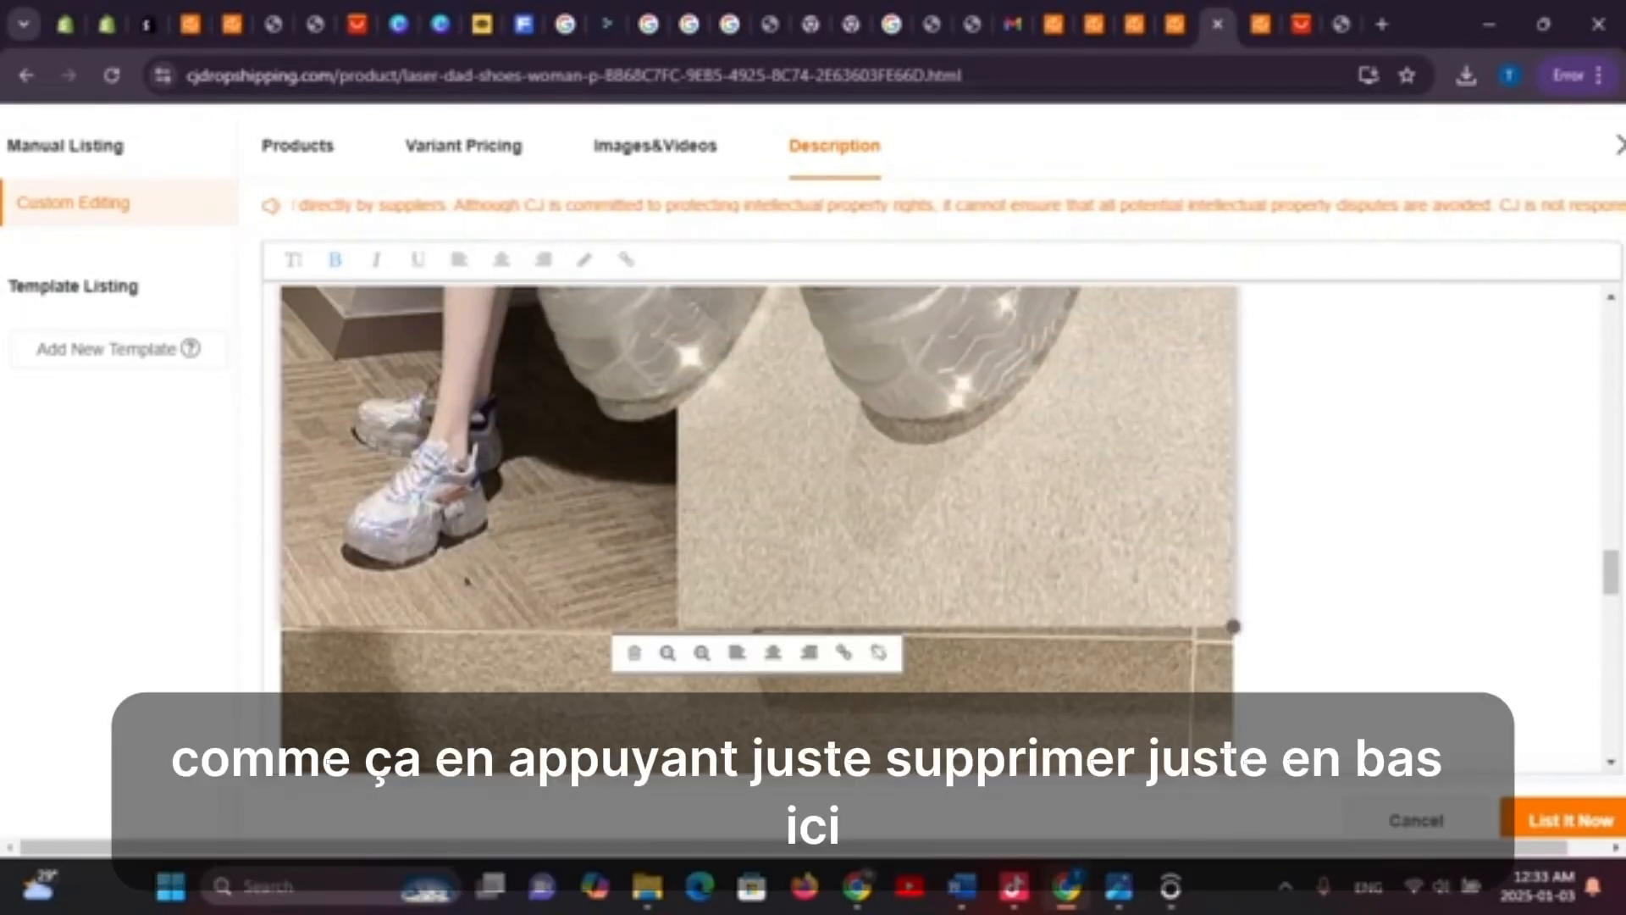
click(635, 653)
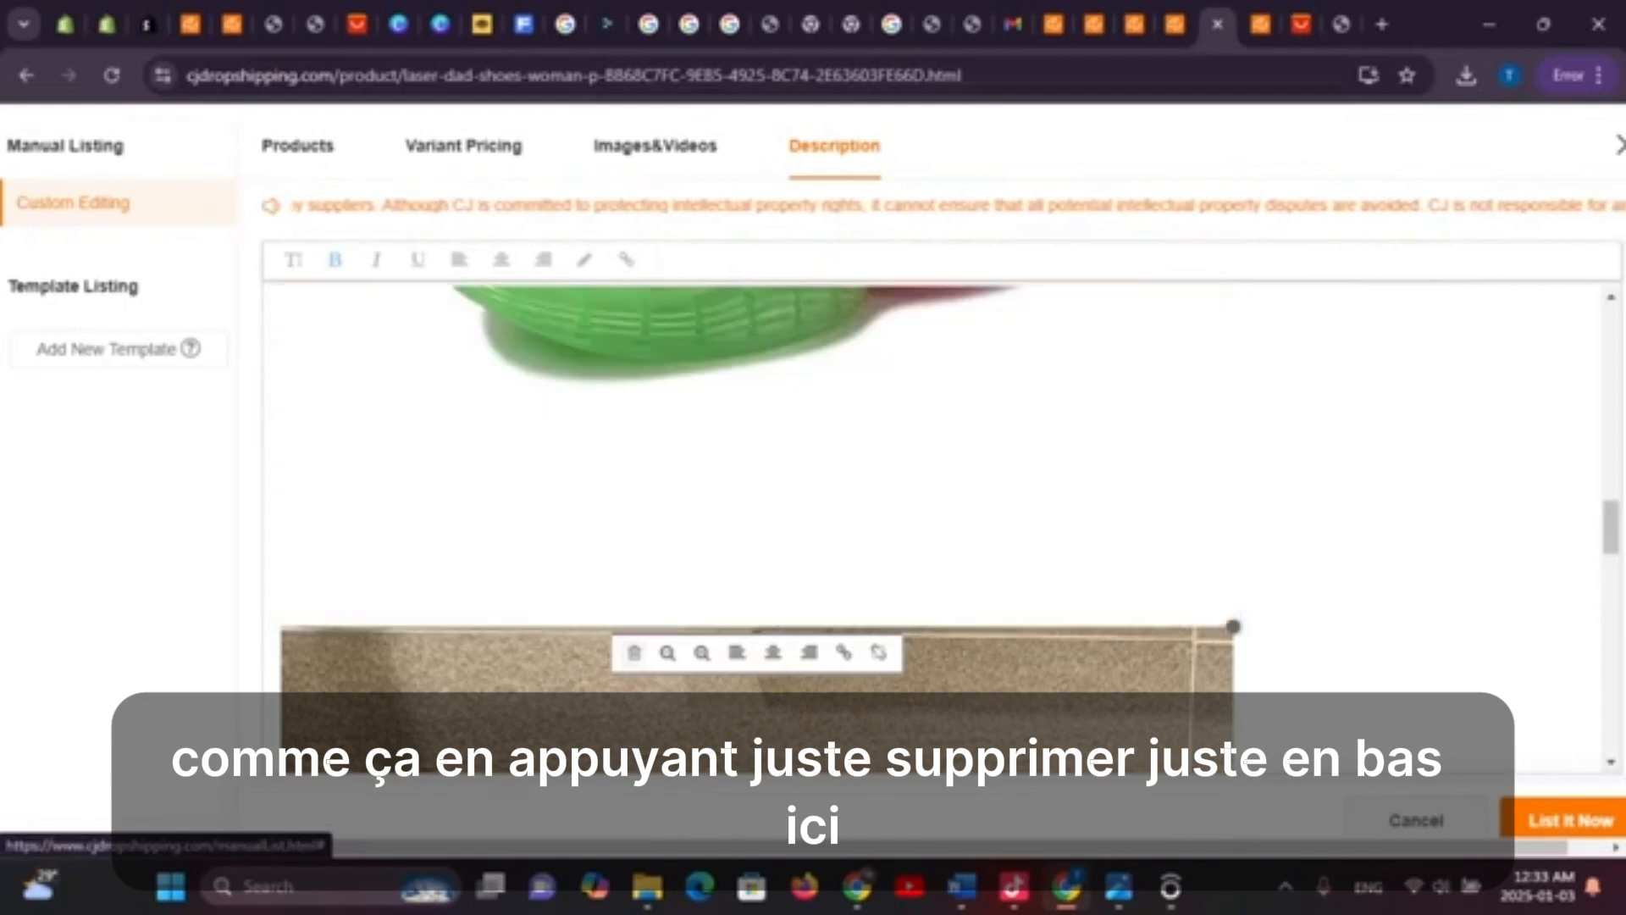
Select the four English spec lines at the top of the description
scroll(631, 654, down, 8)
scroll(758, 526, down, 6)
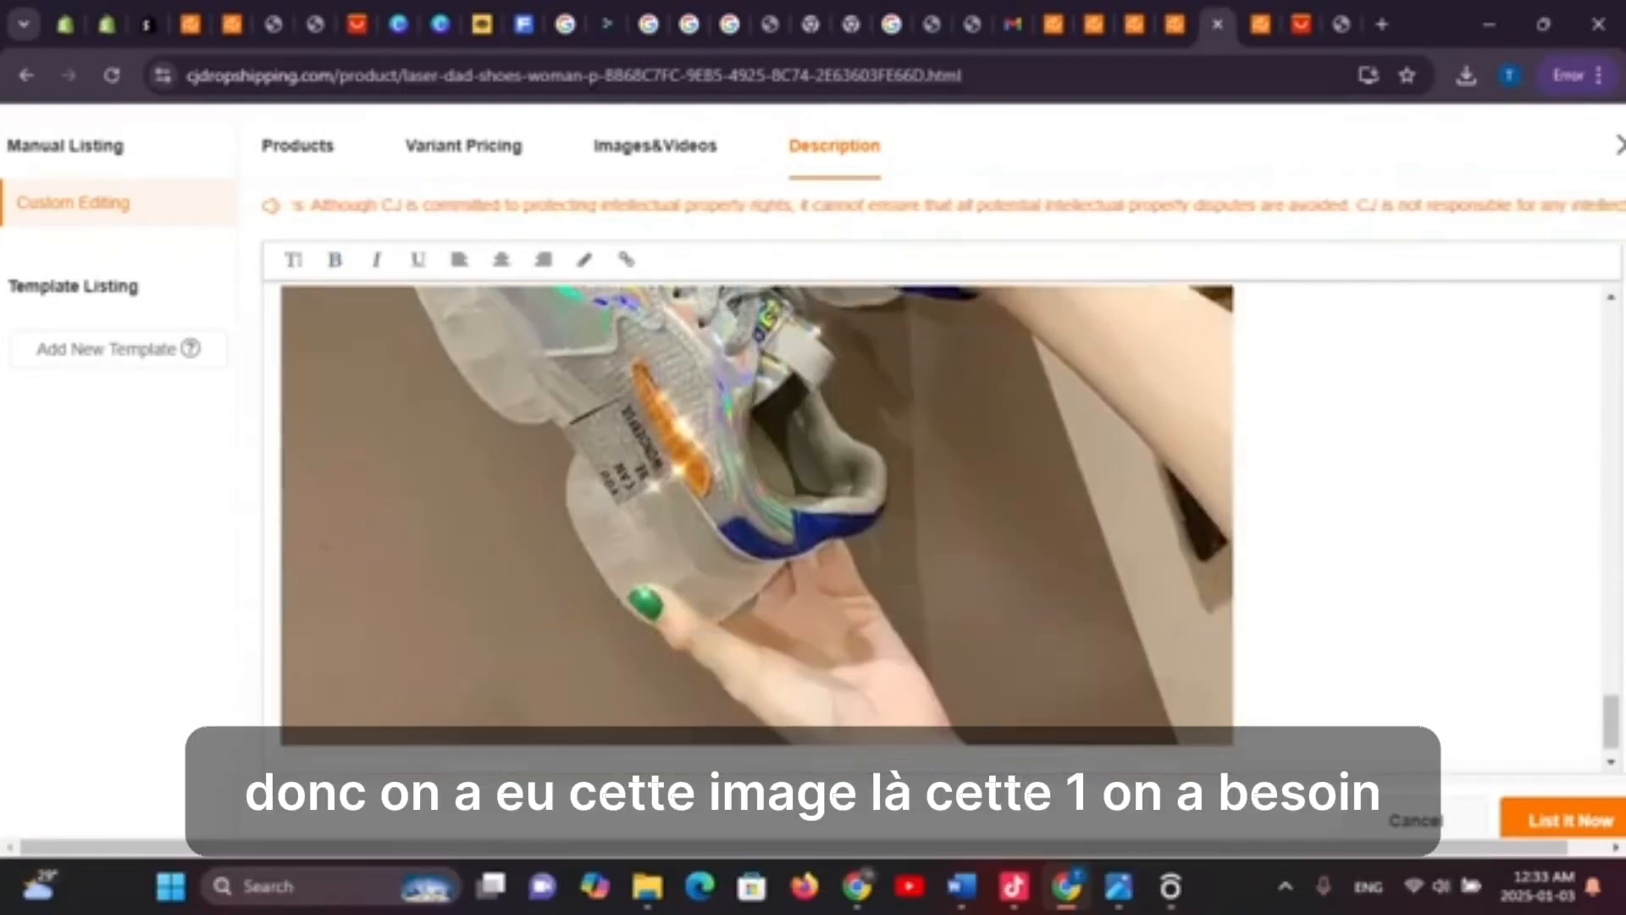
scroll(758, 525, up, 5)
scroll(758, 525, up, 6)
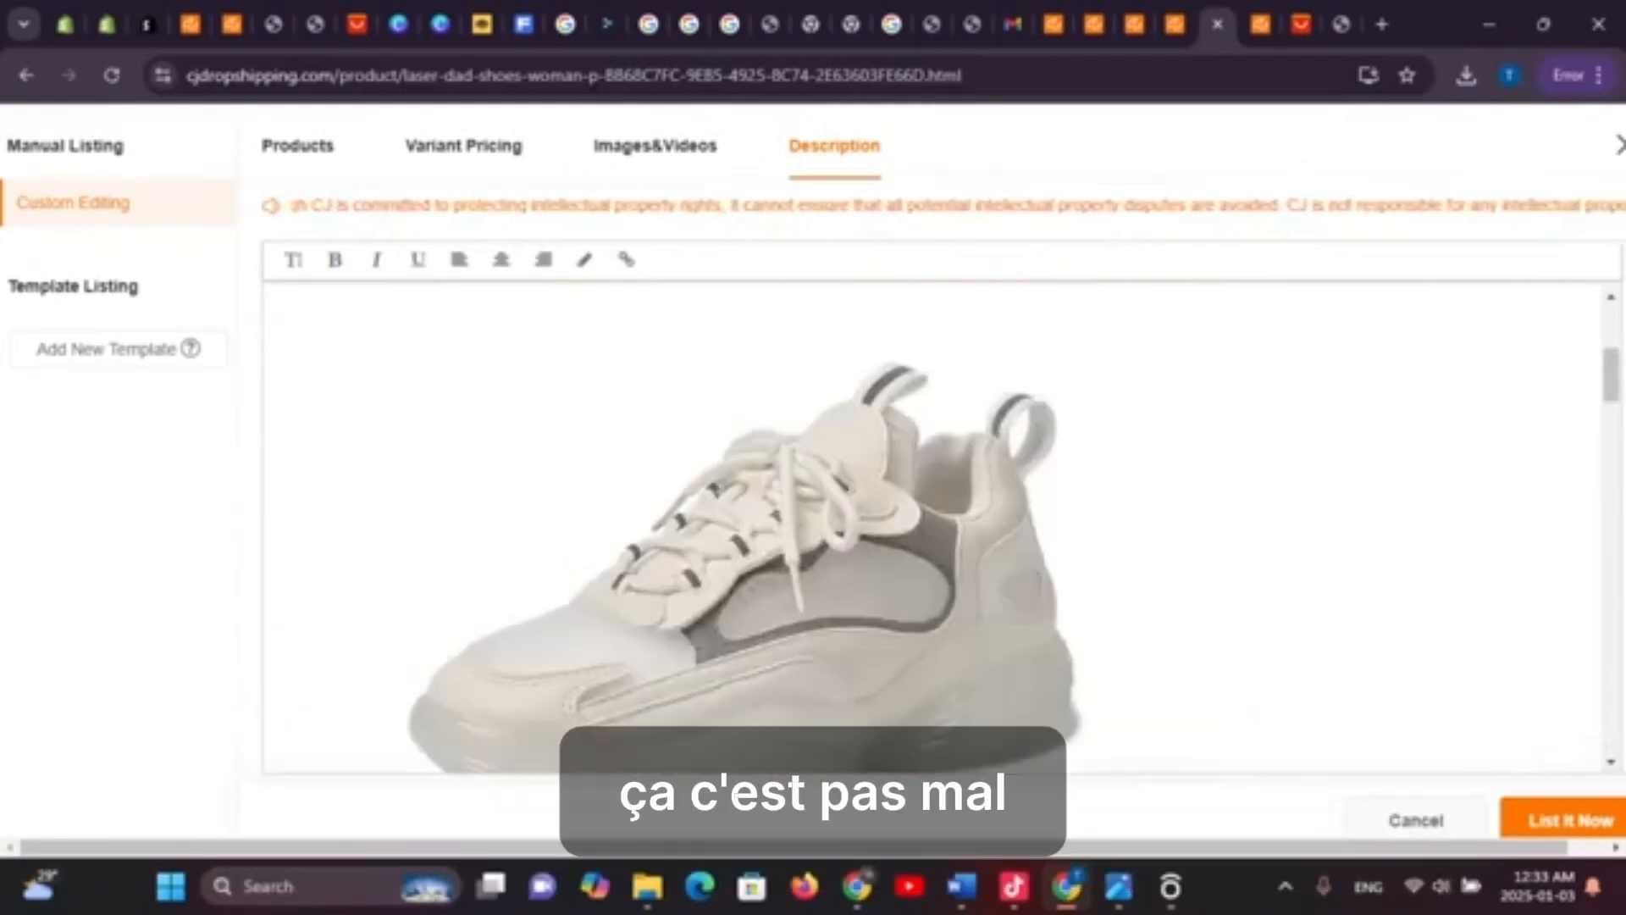
scroll(758, 525, down, 5)
scroll(758, 525, down, 8)
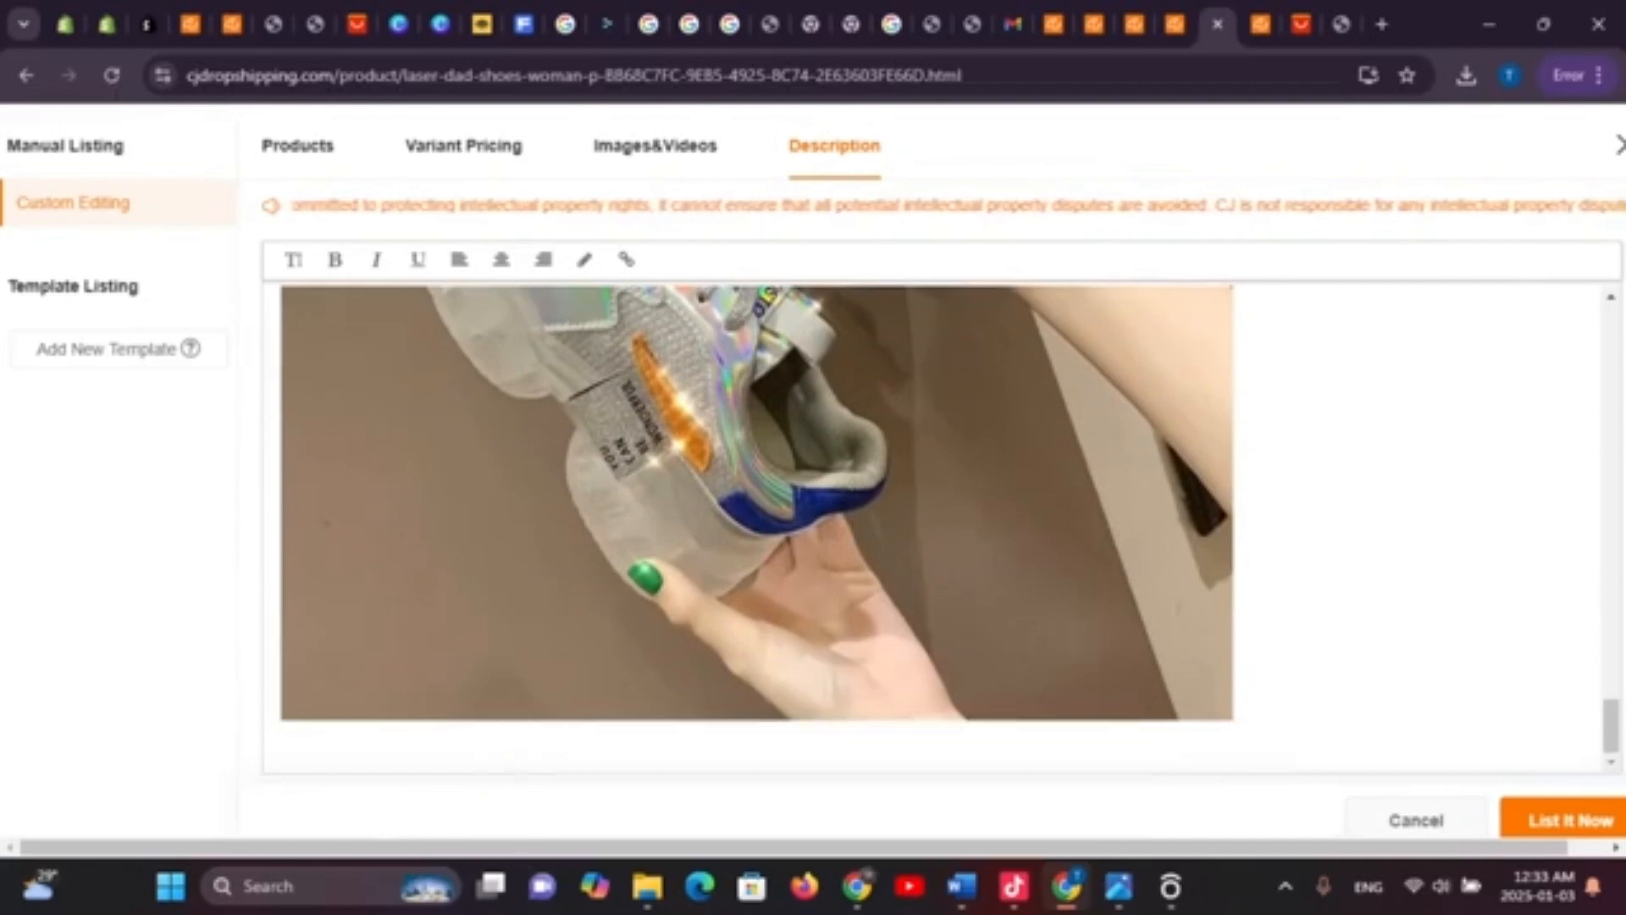
click(758, 525)
scroll(758, 525, up, 12)
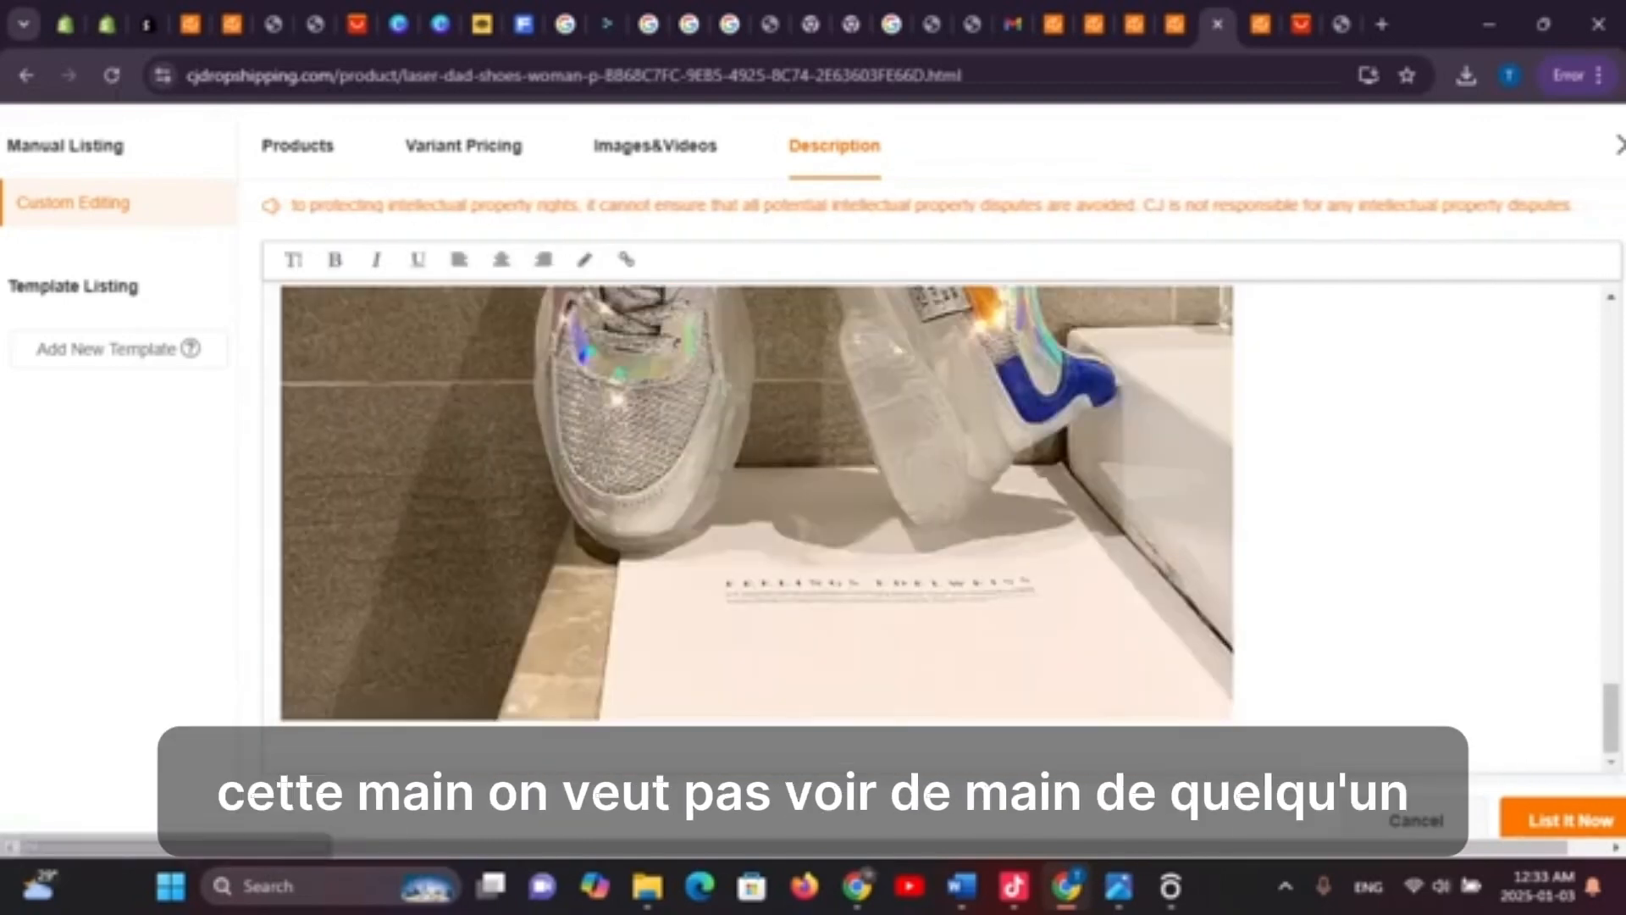
scroll(758, 525, up, 2)
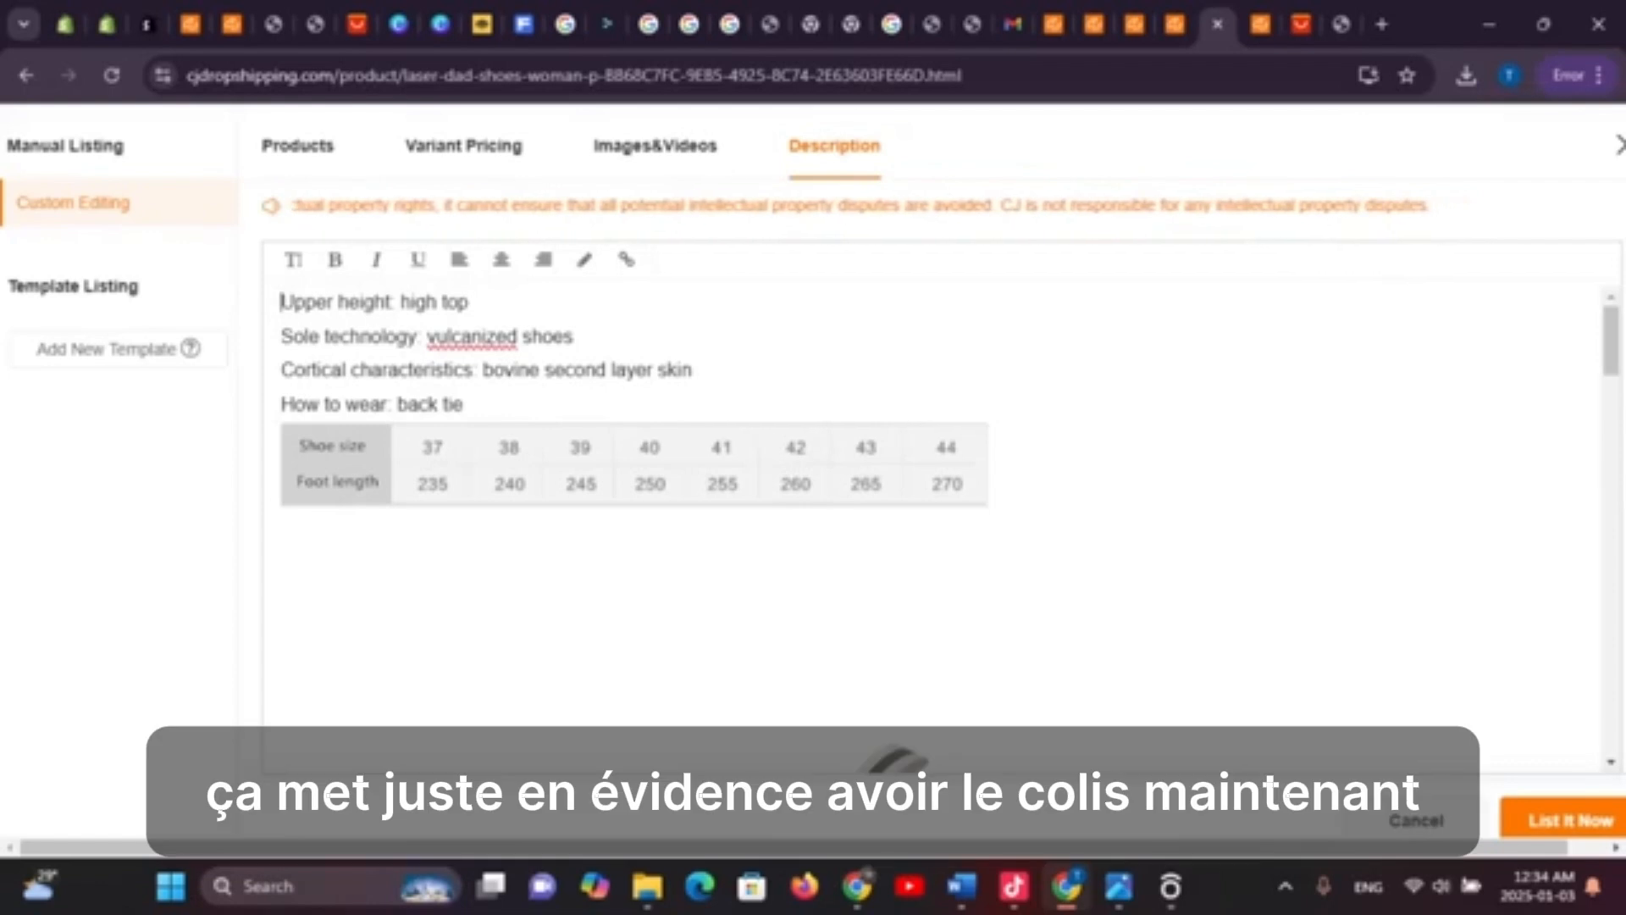
drag(463, 404, 281, 301)
key(ctrl+c)
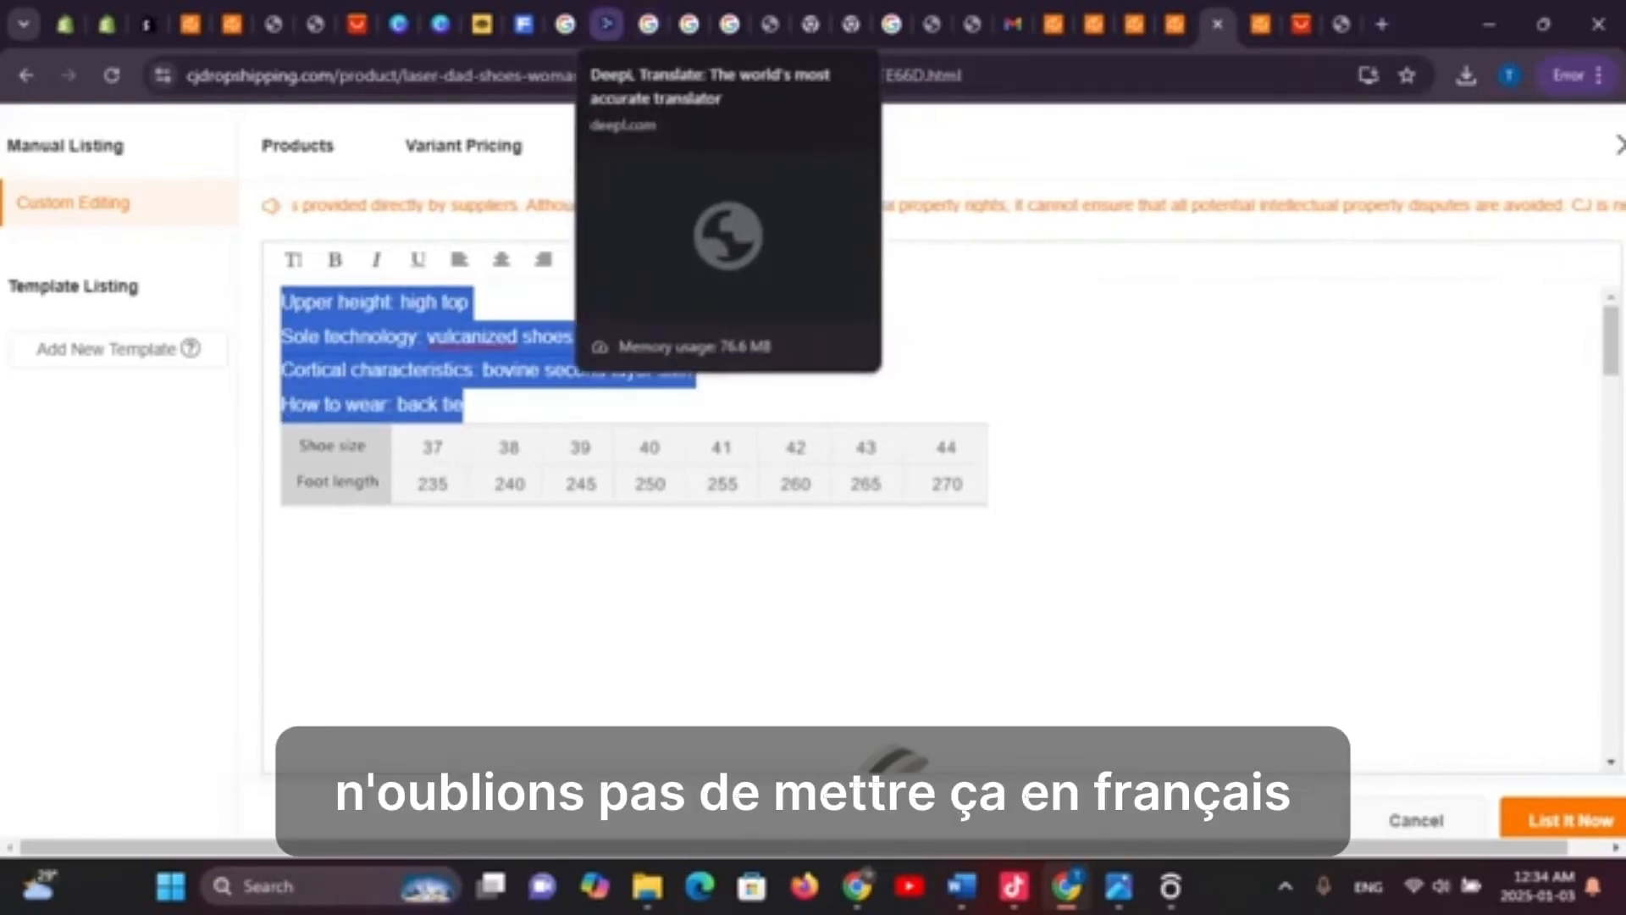
Translate the four English spec lines into French in DeepL and copy the translation
click(606, 24)
click(758, 301)
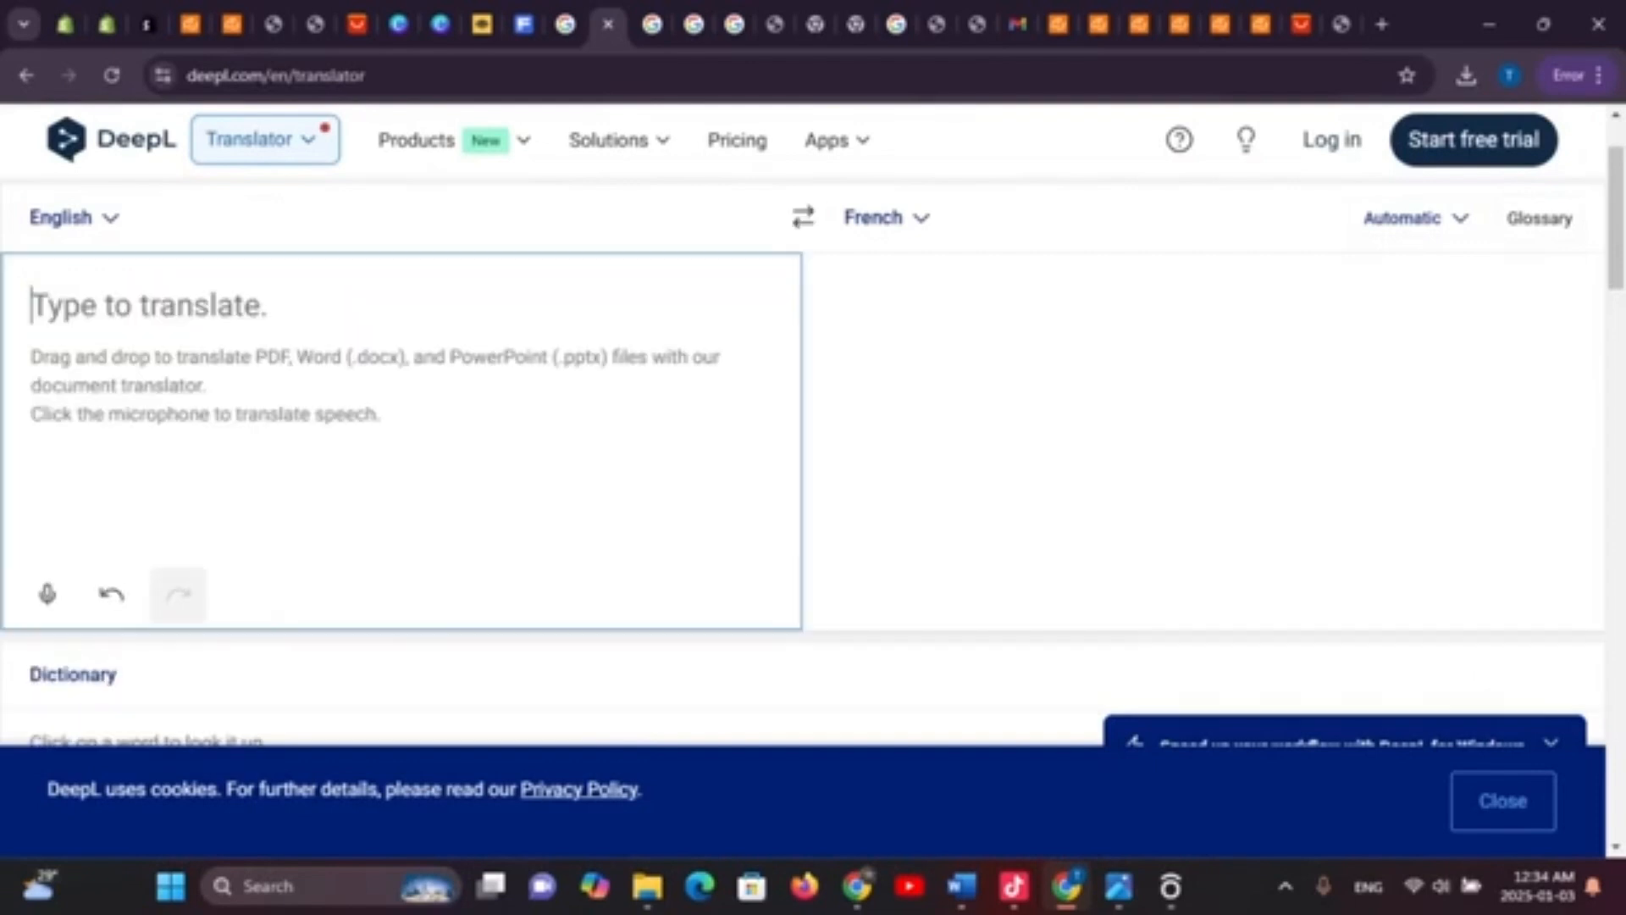
key(ctrl+v)
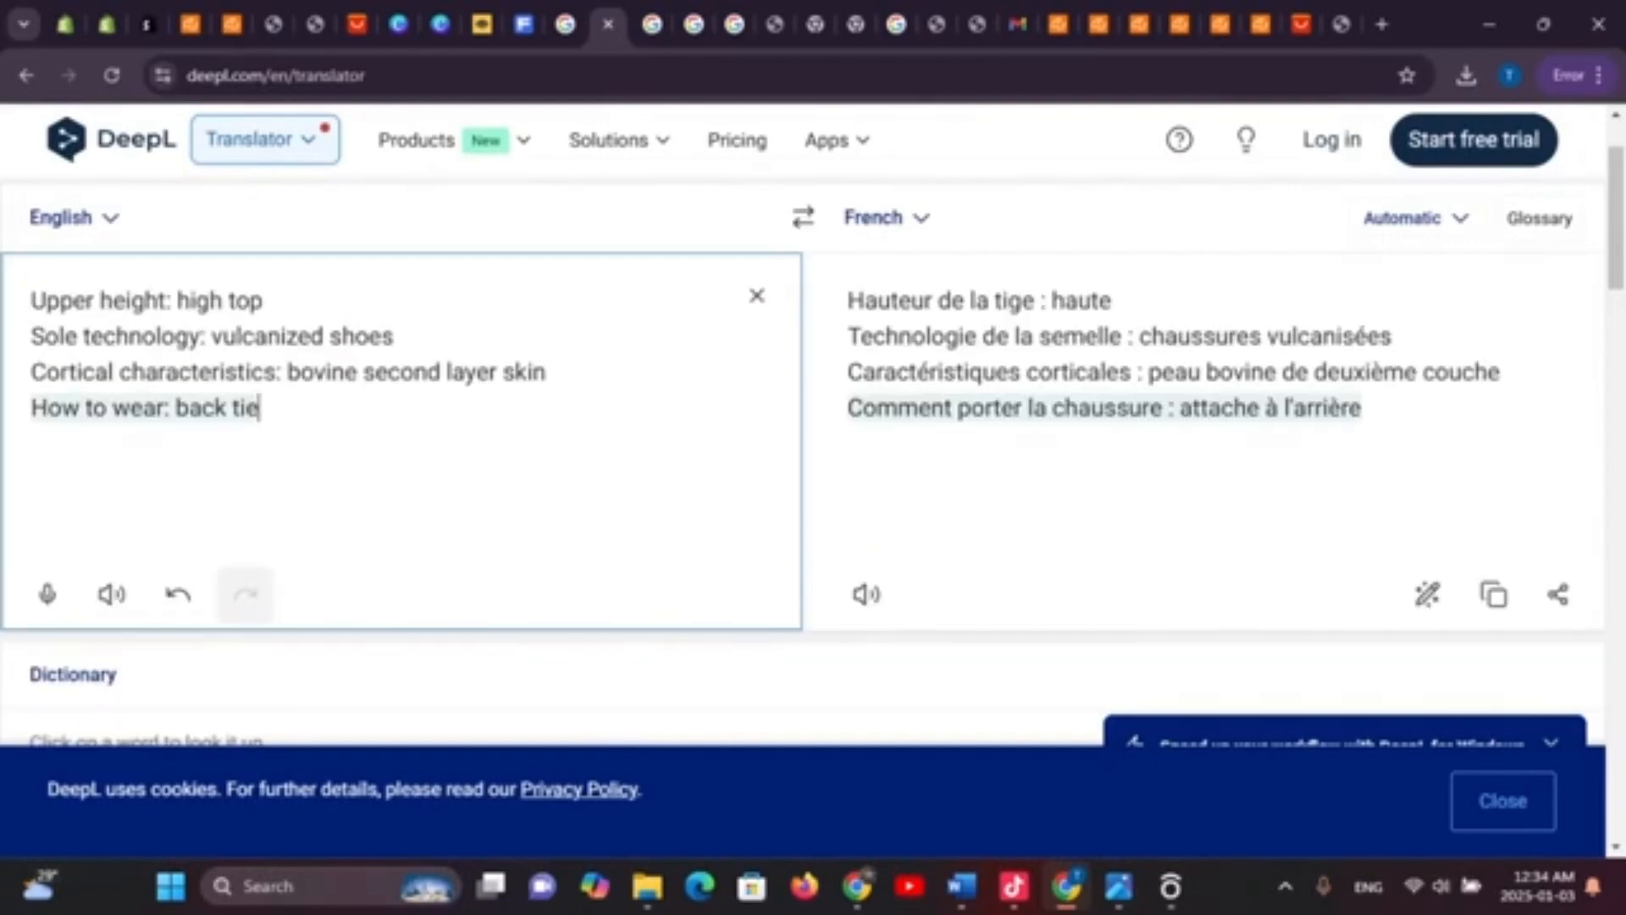
click(1494, 595)
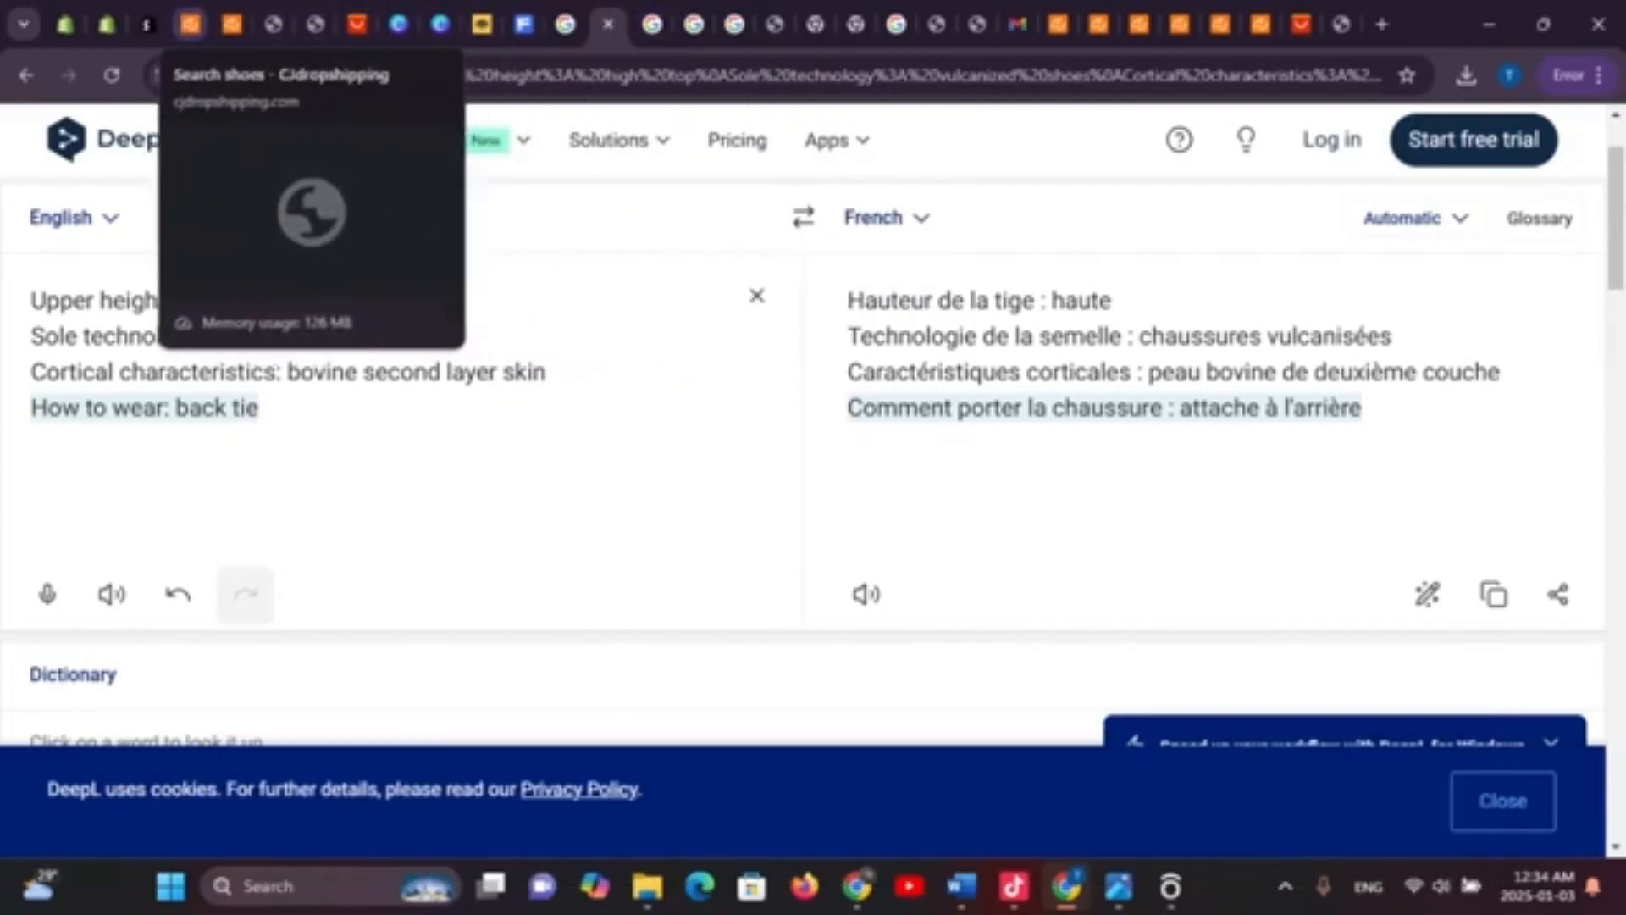
click(232, 24)
Return through the browser tabs to the Laser dad shoes listing's Description editor
click(276, 23)
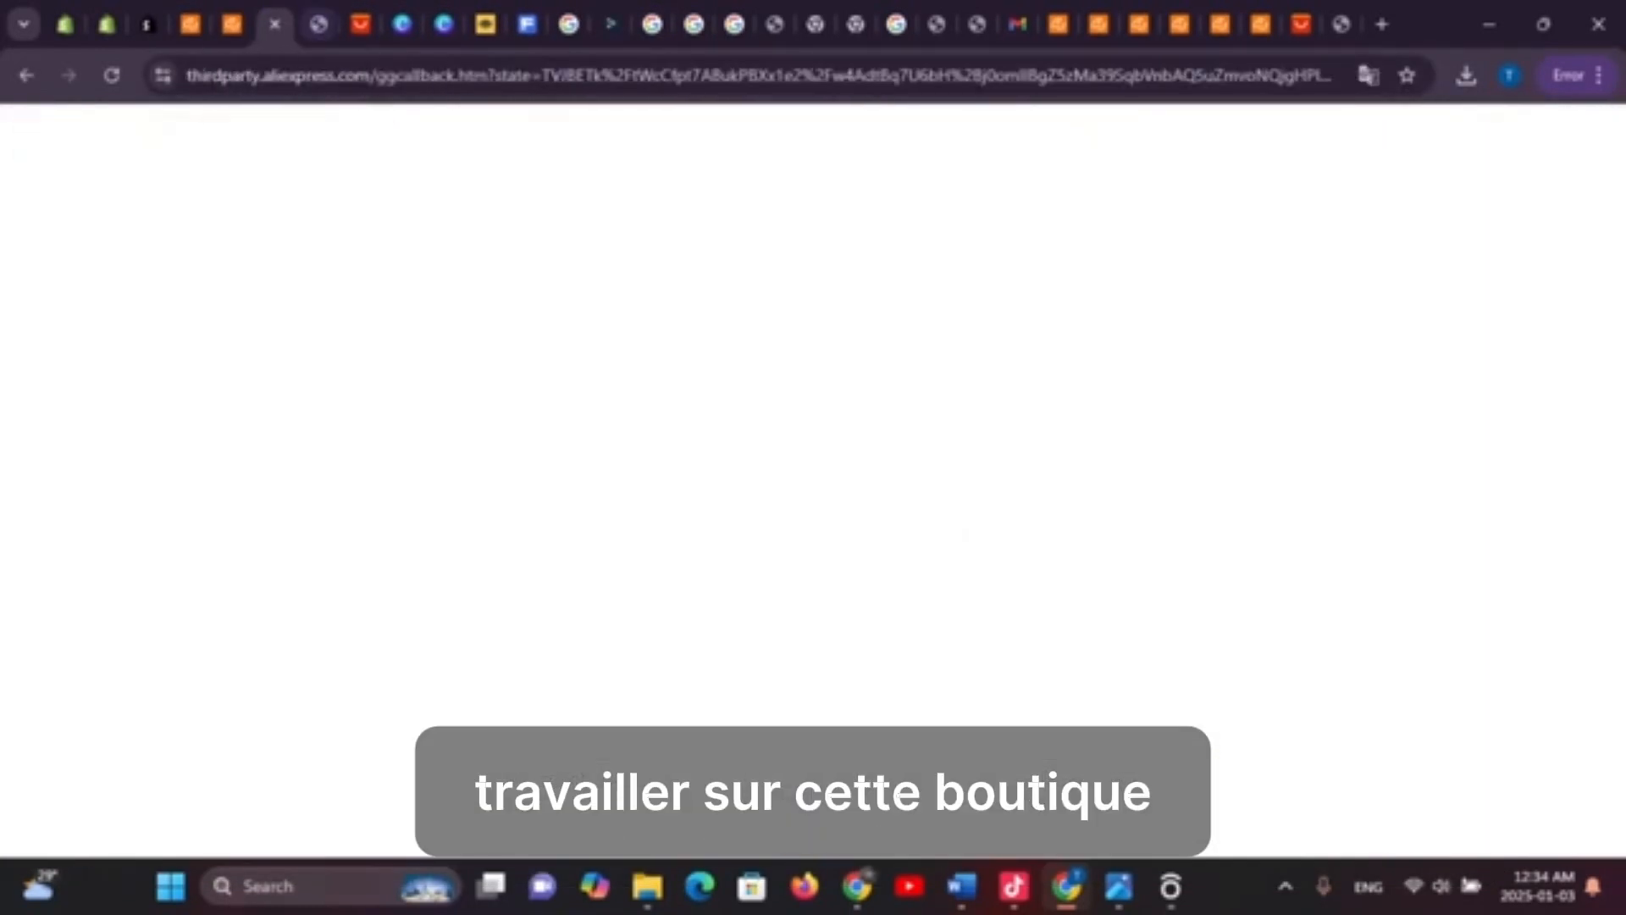
click(359, 24)
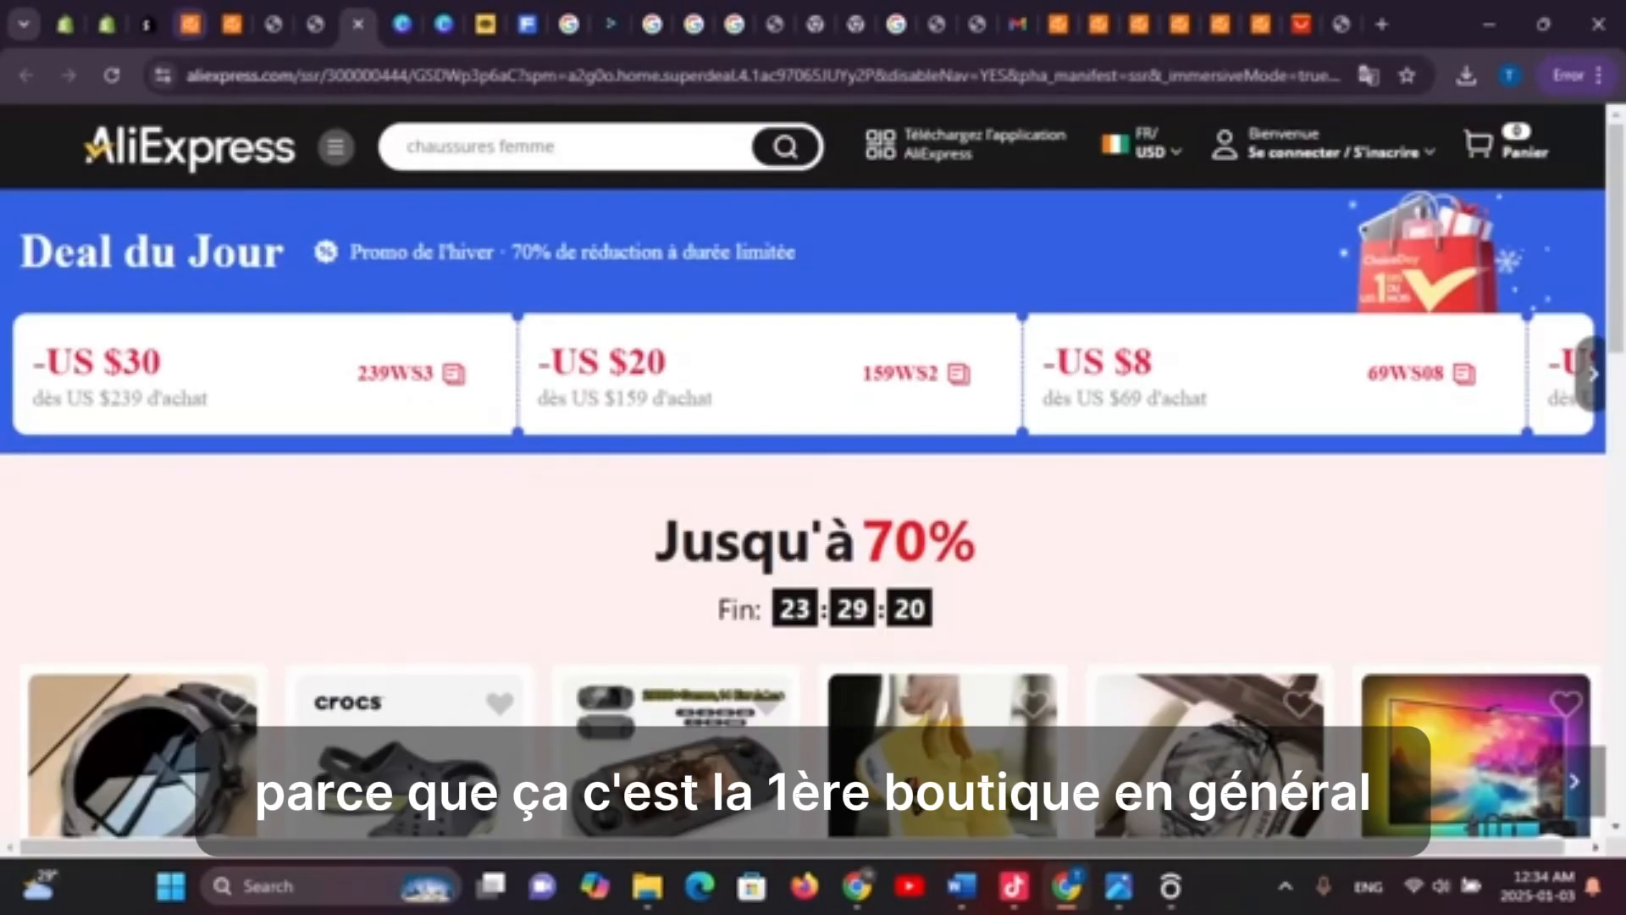
click(149, 24)
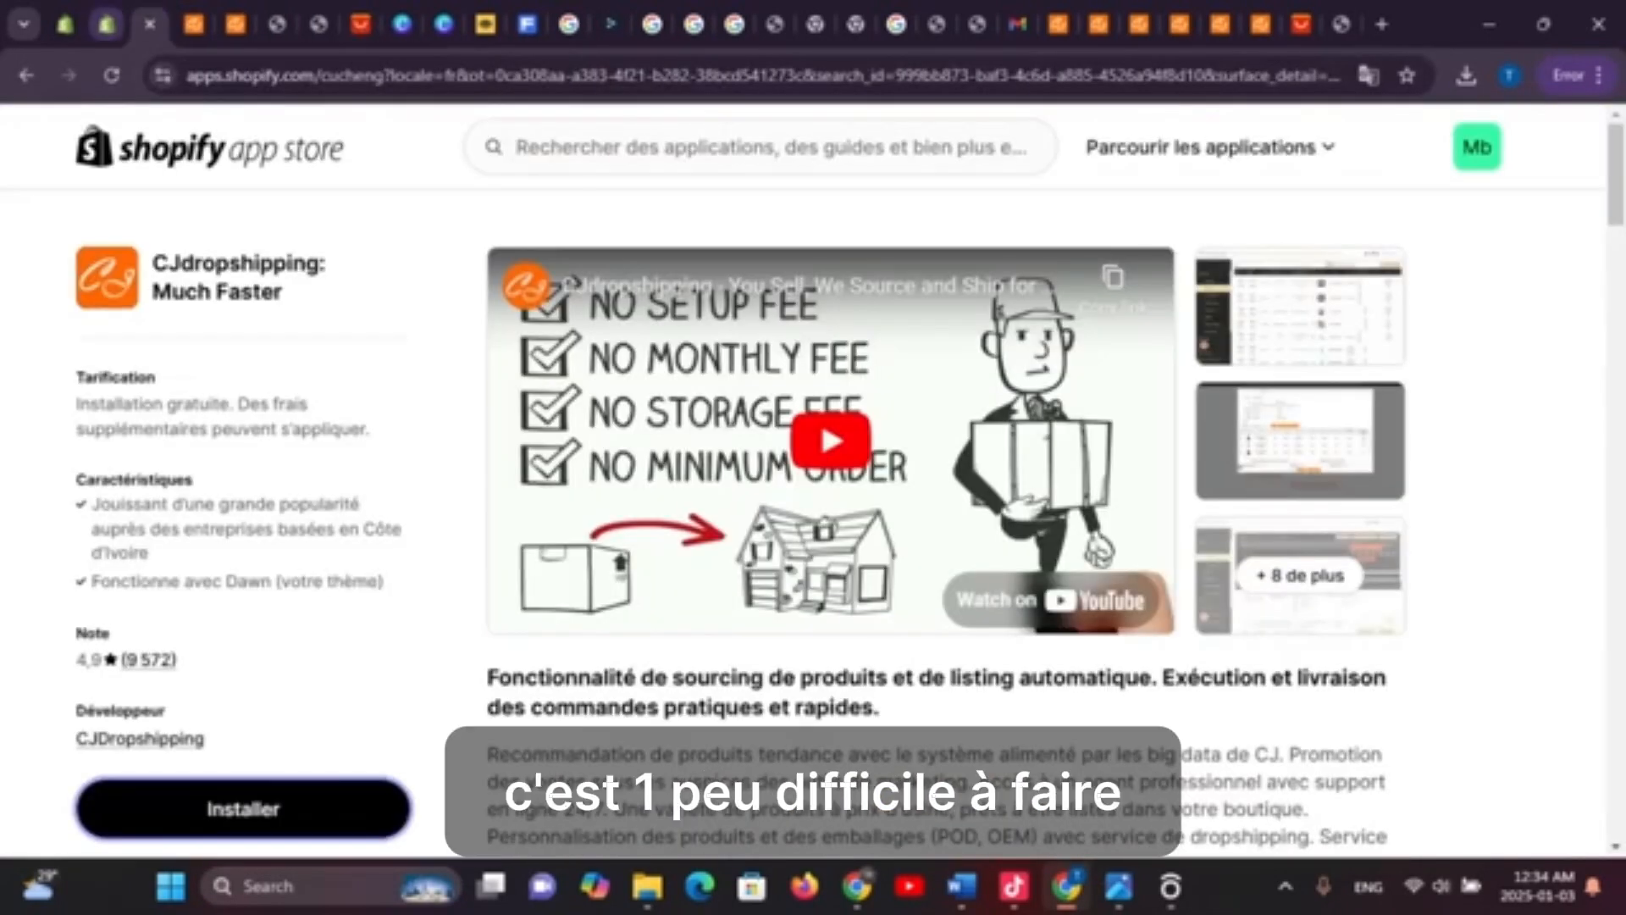
click(107, 24)
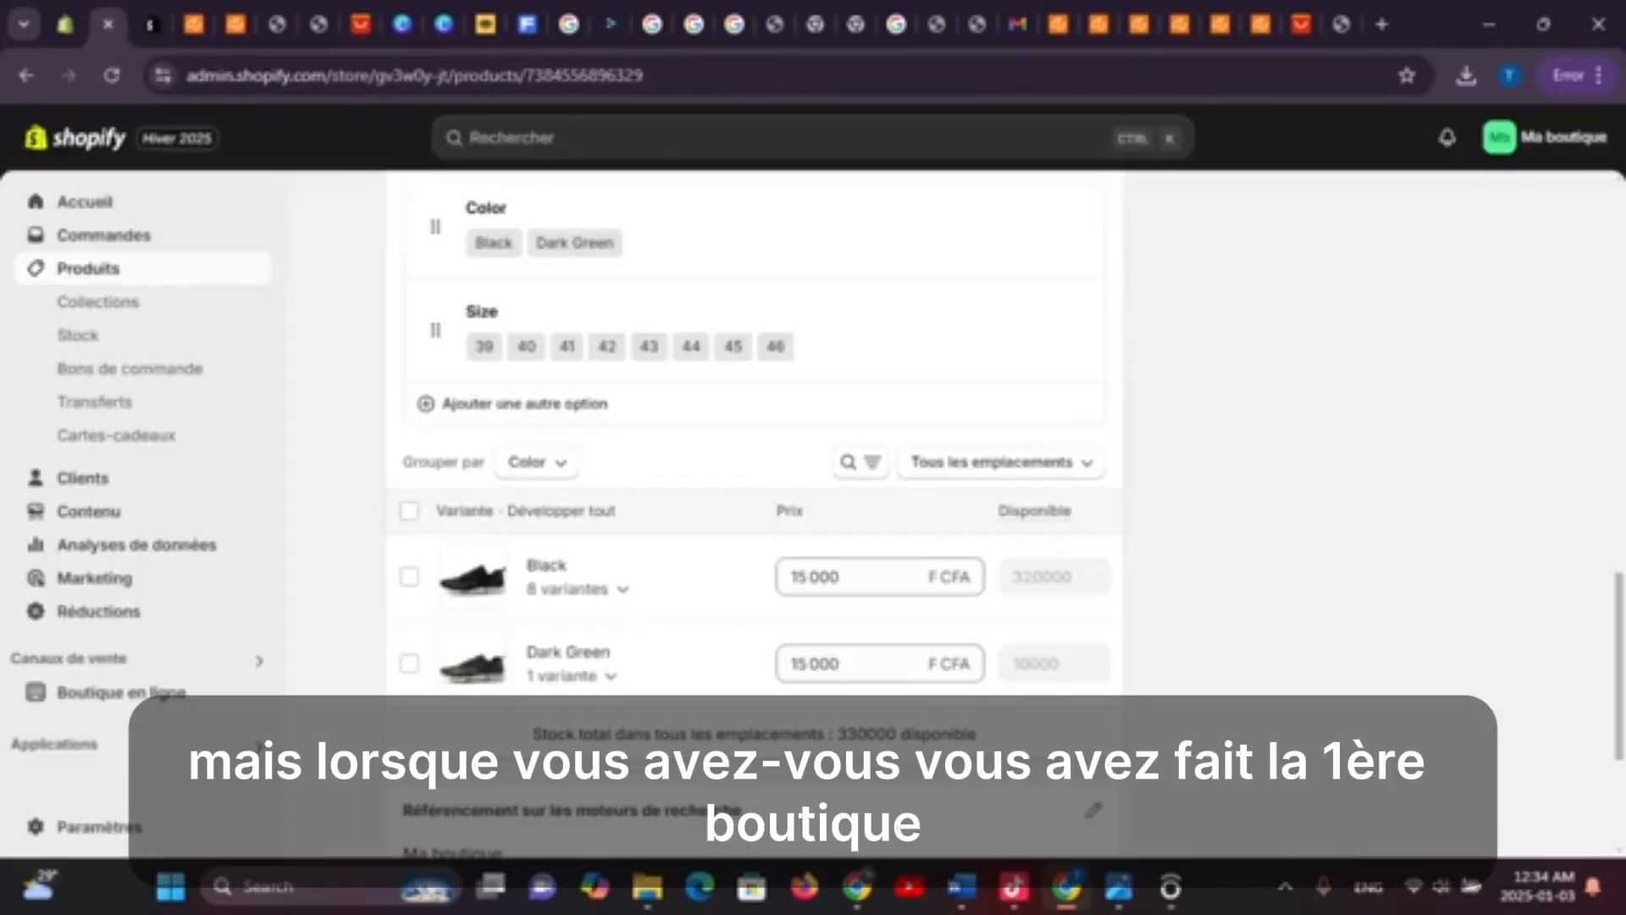
click(64, 24)
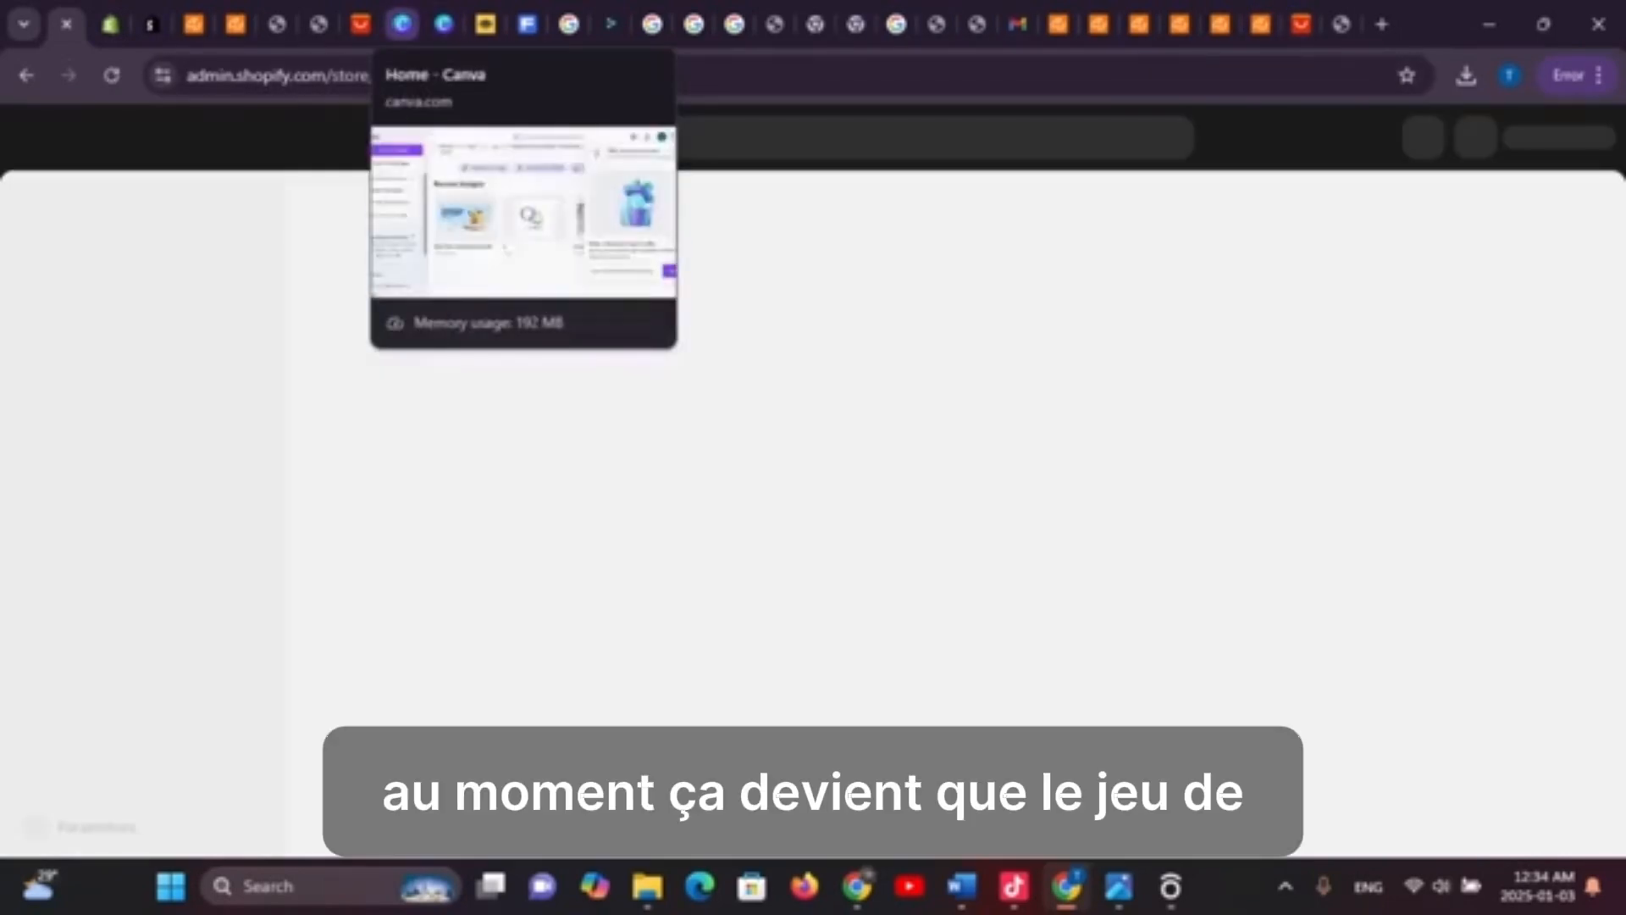
click(402, 24)
click(357, 24)
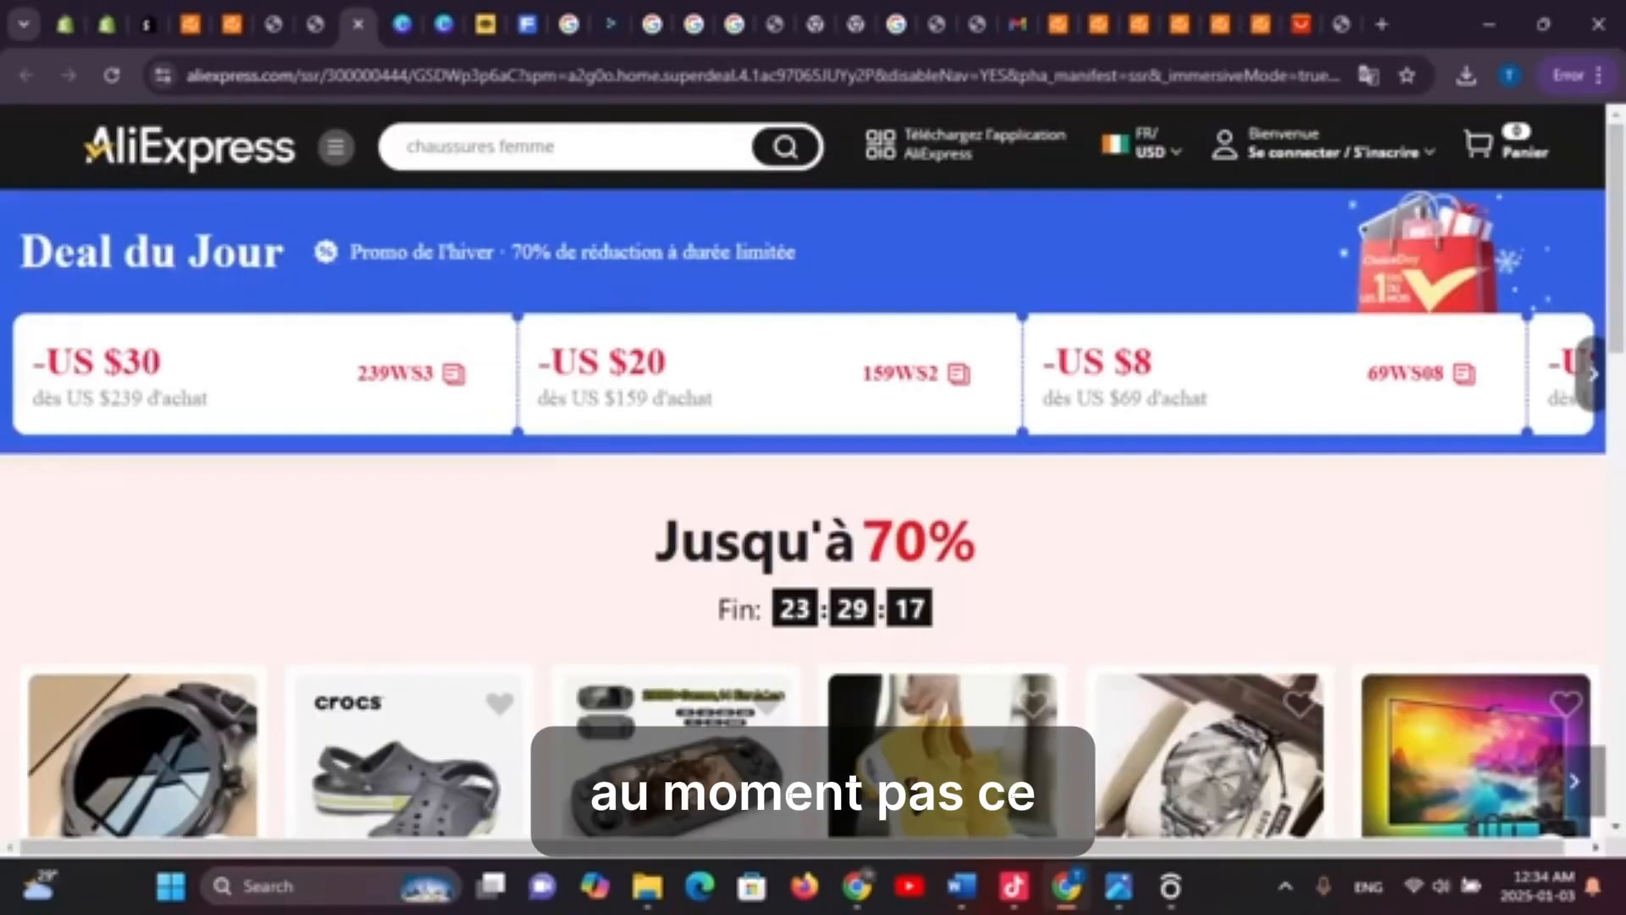
click(315, 23)
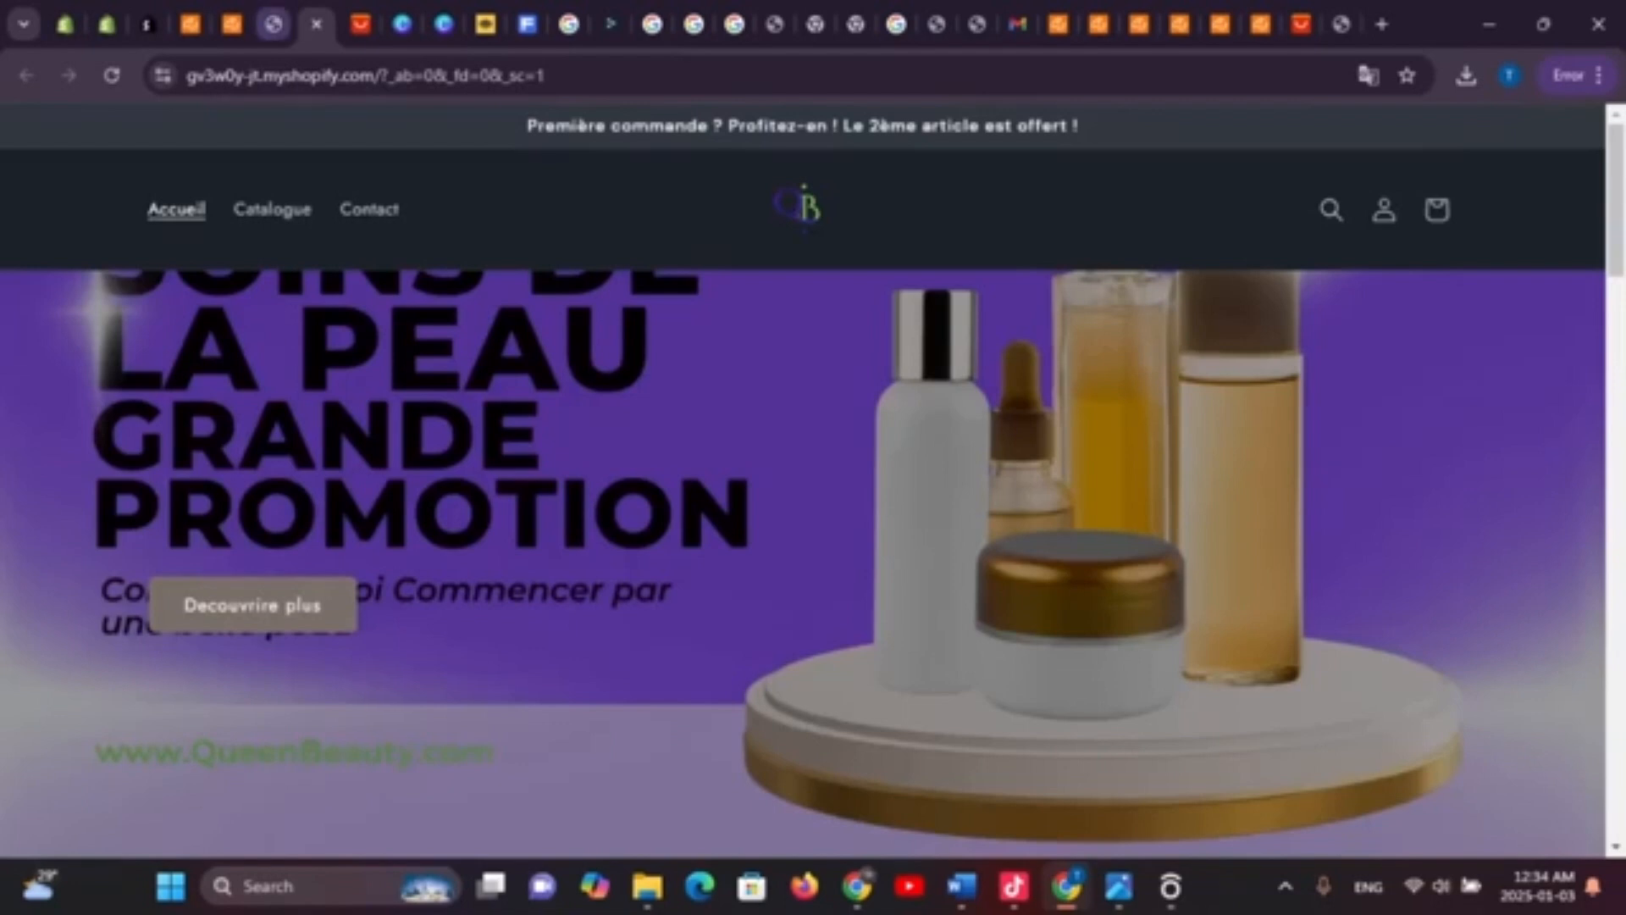
click(272, 24)
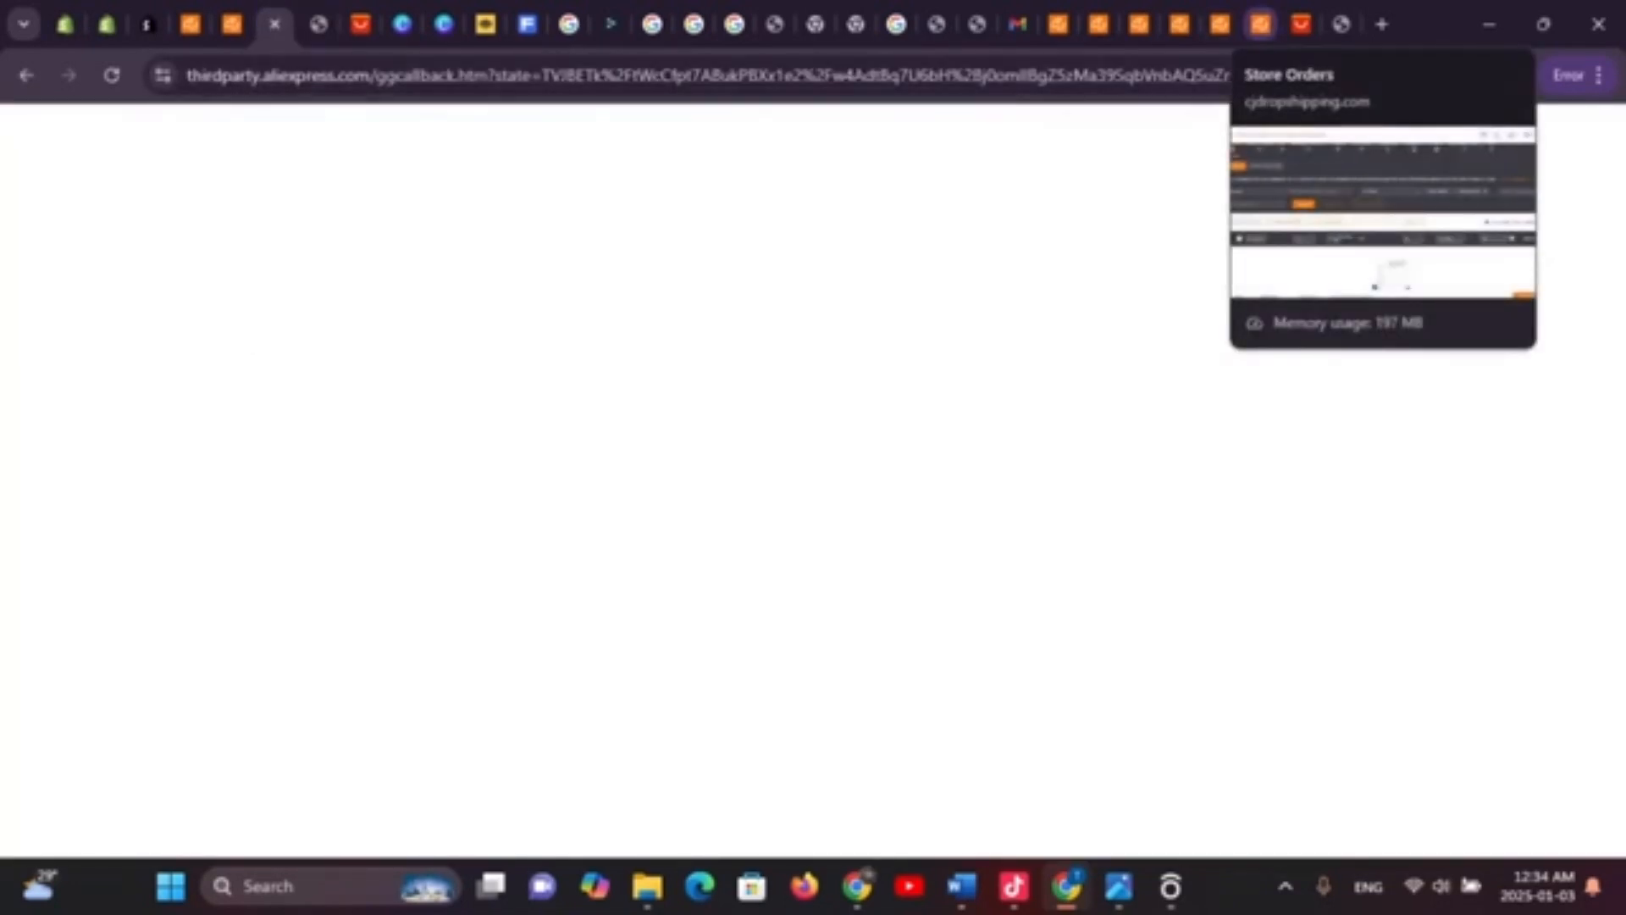
click(1261, 23)
click(1216, 24)
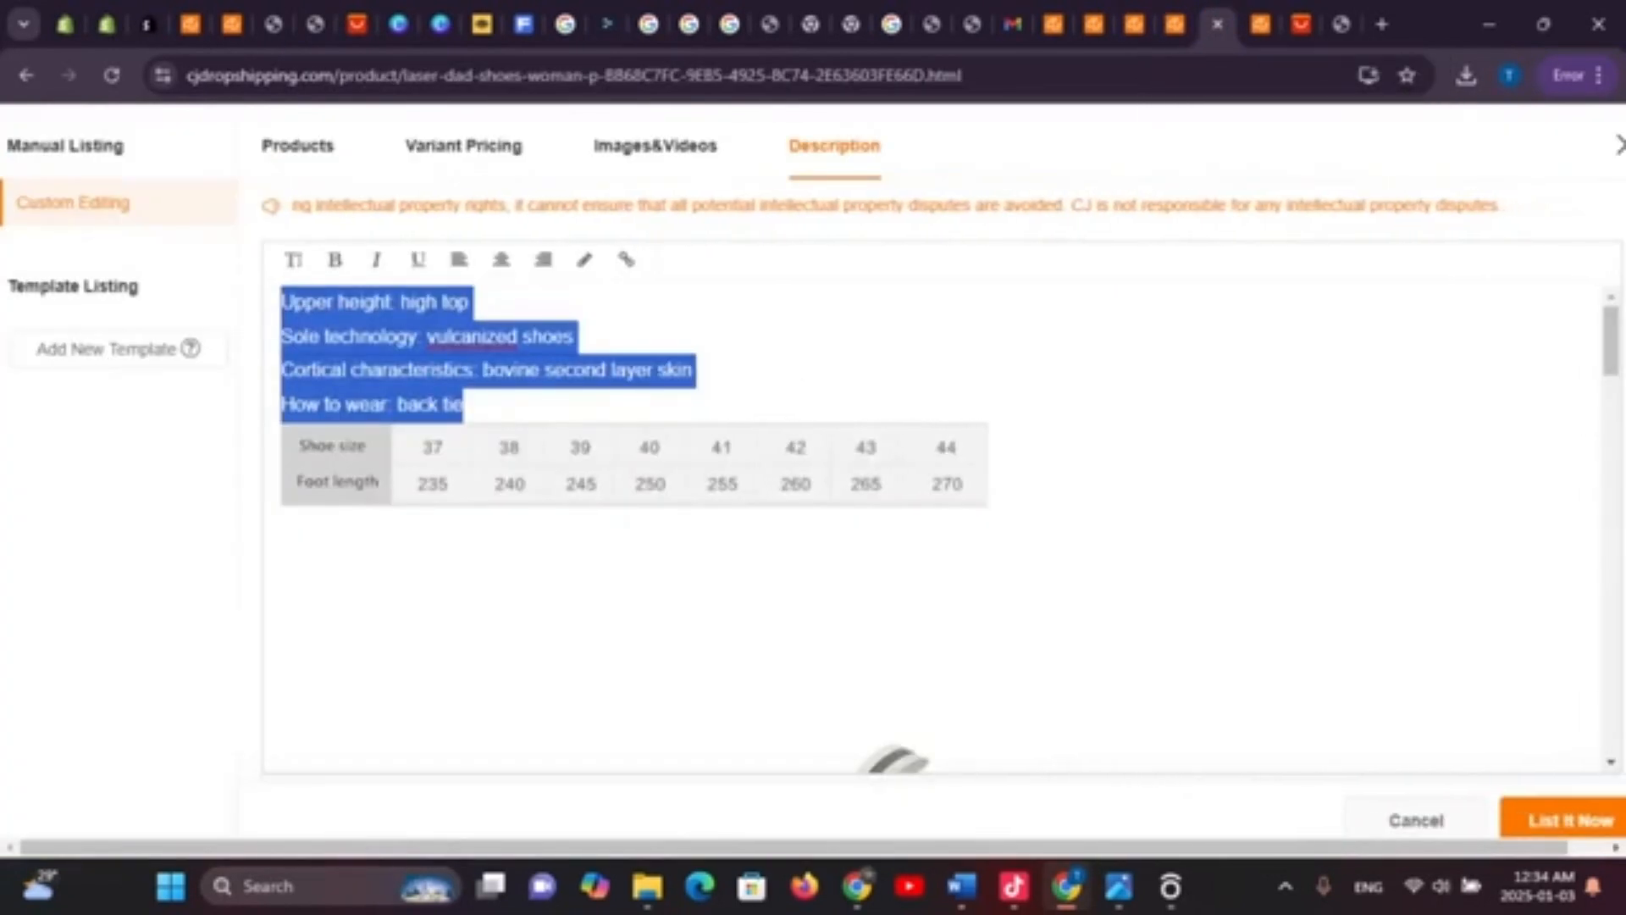
Replace the selected English spec lines with the French translation
text(Hauteur de la tige : haute Technologie de la semelle : chaussures vulcanisées Caractéristiques corticales : peau bovine de deuxième couche Comment porter la chaussure : attache à l'arrière)
scroll(931, 525, down, 5)
scroll(932, 525, down, 4)
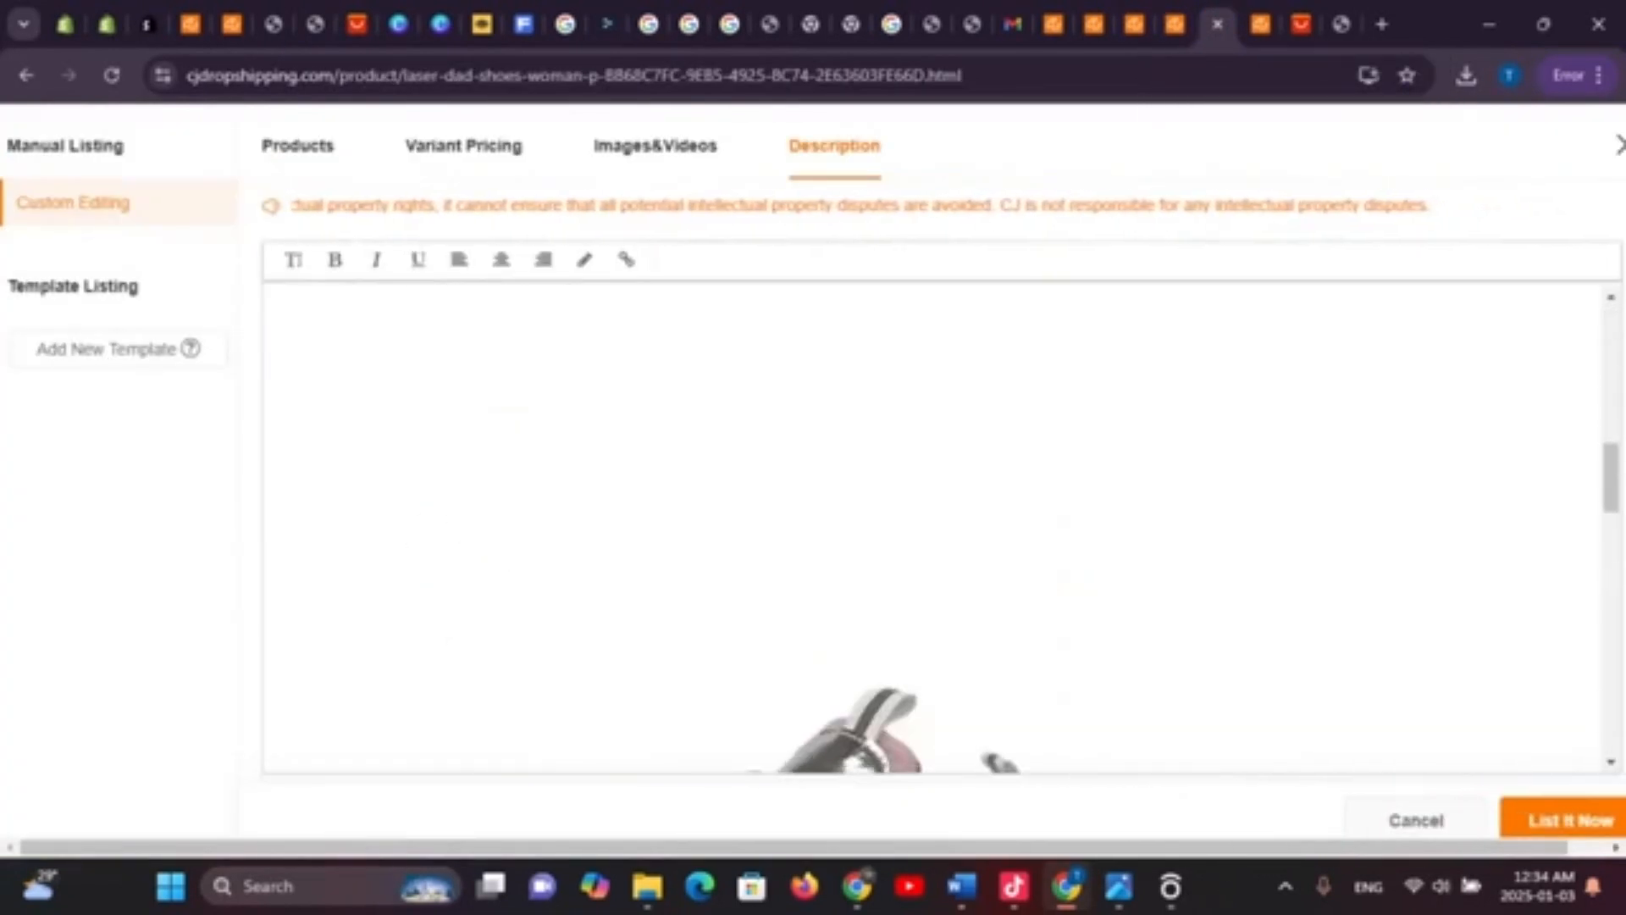
scroll(932, 525, up, 8)
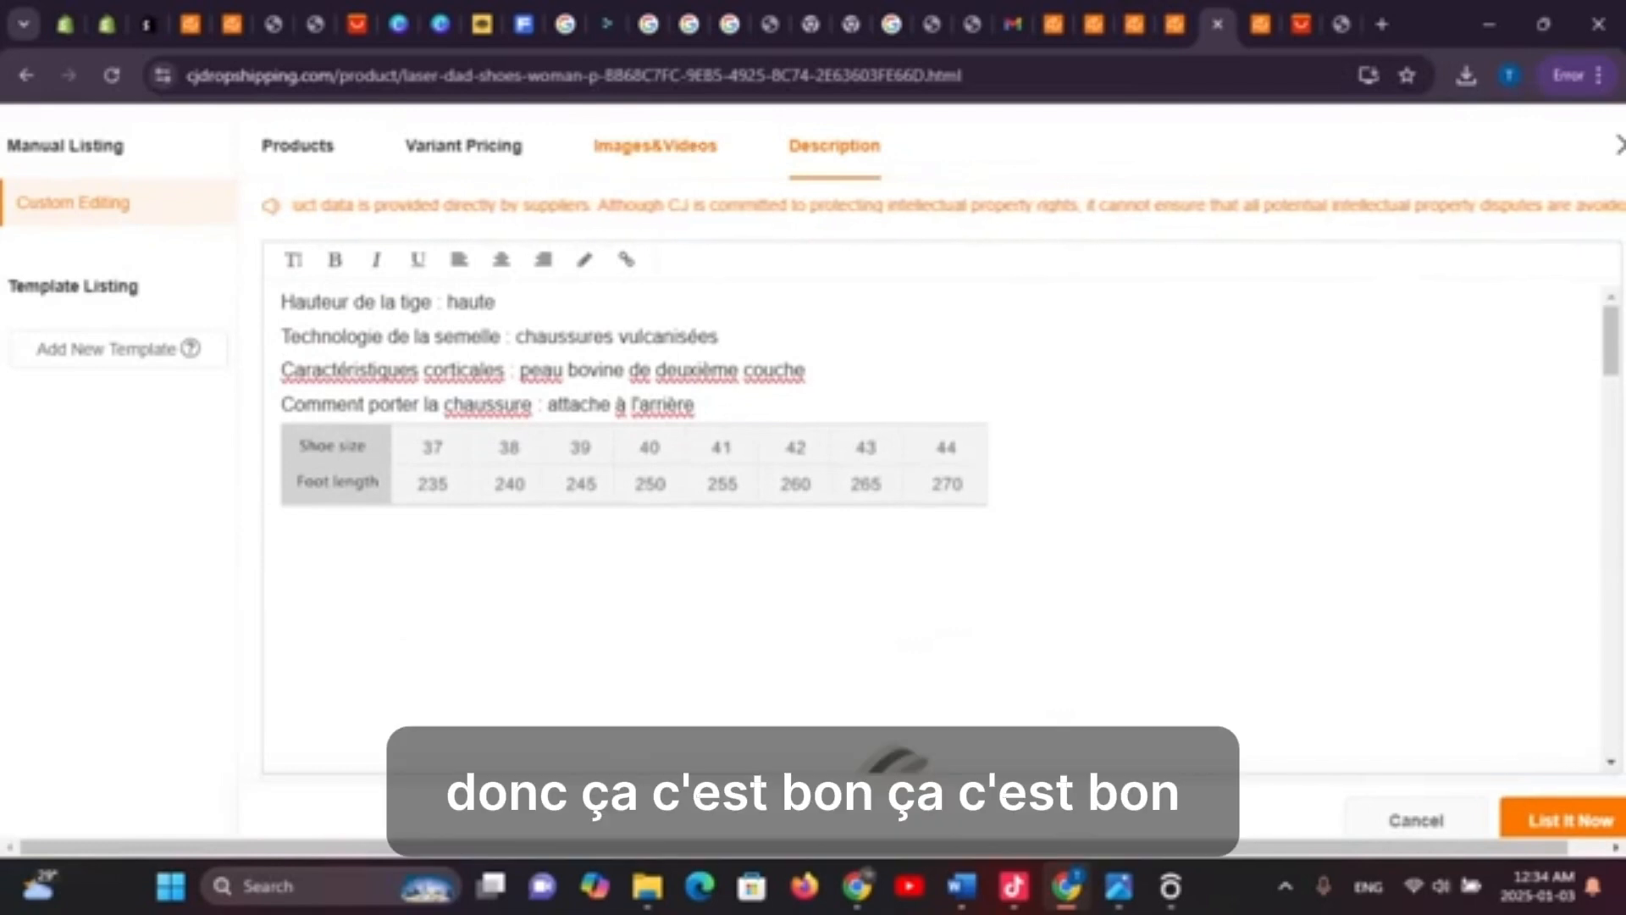
Return to Variant Pricing and try List It Now, which asks for a category
click(655, 145)
click(463, 146)
scroll(932, 550, down, 10)
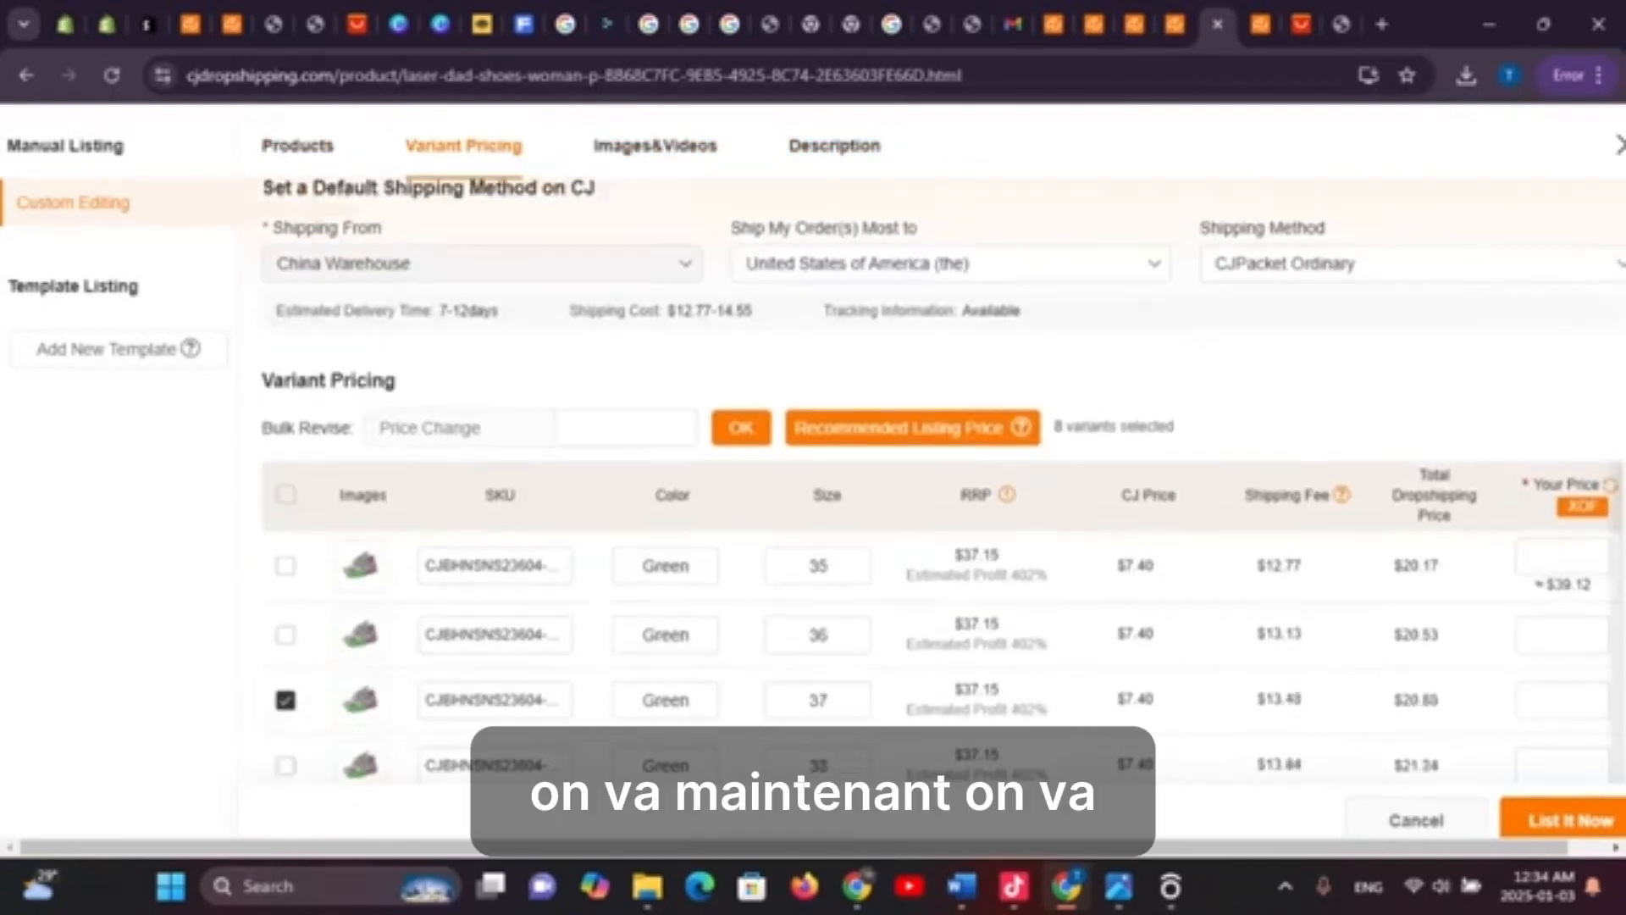
scroll(932, 508, down, 2)
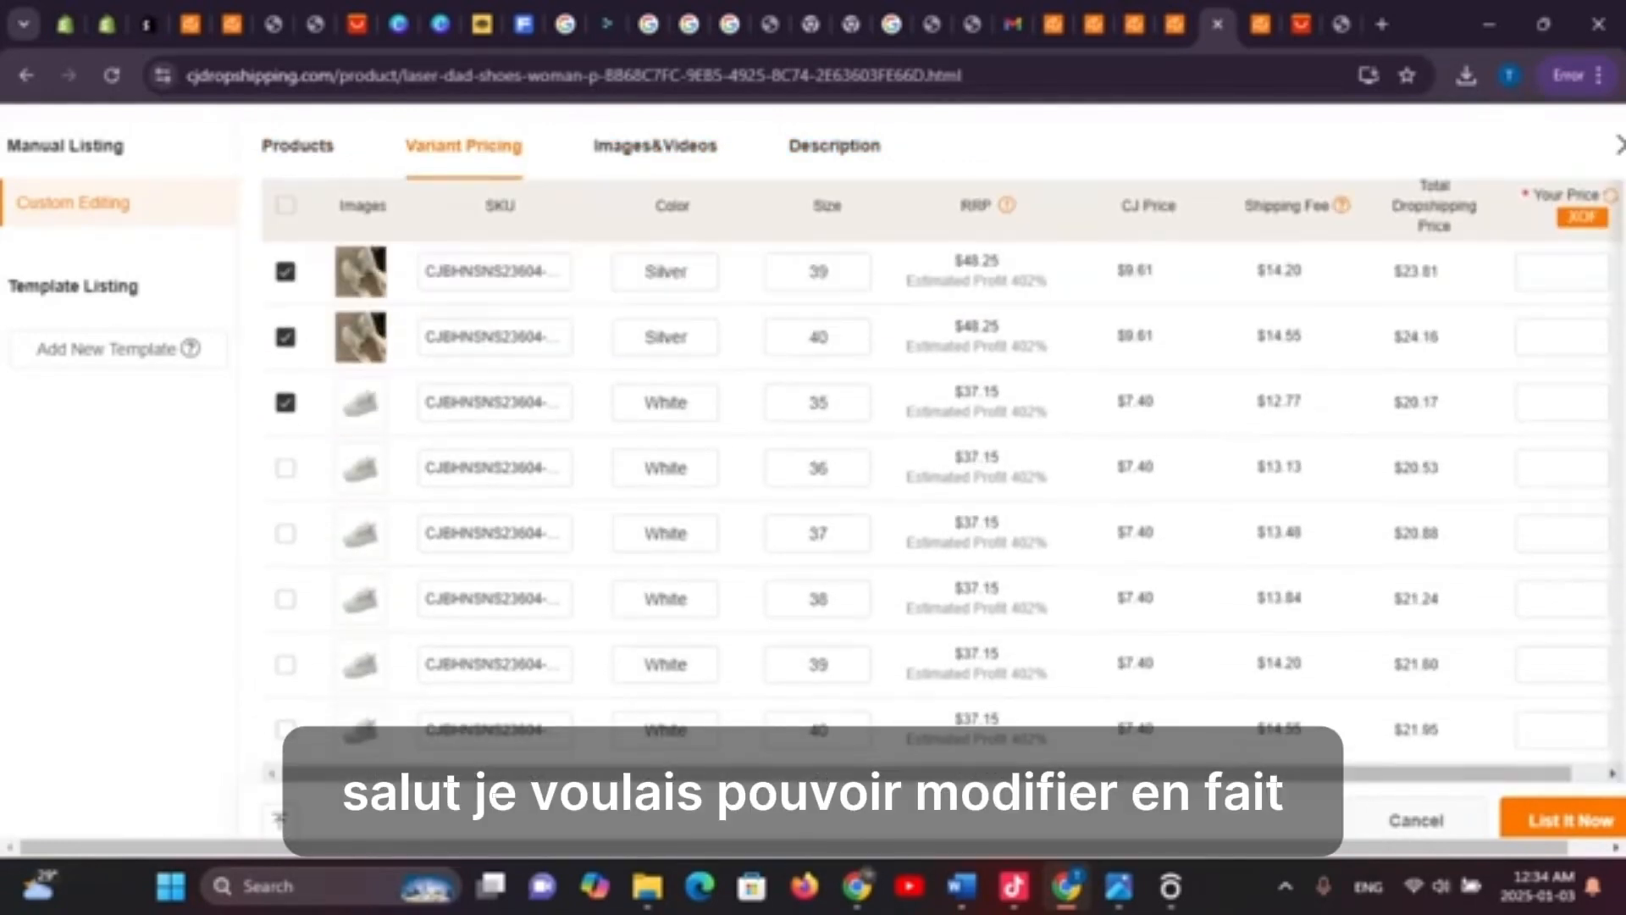
scroll(932, 508, down, 5)
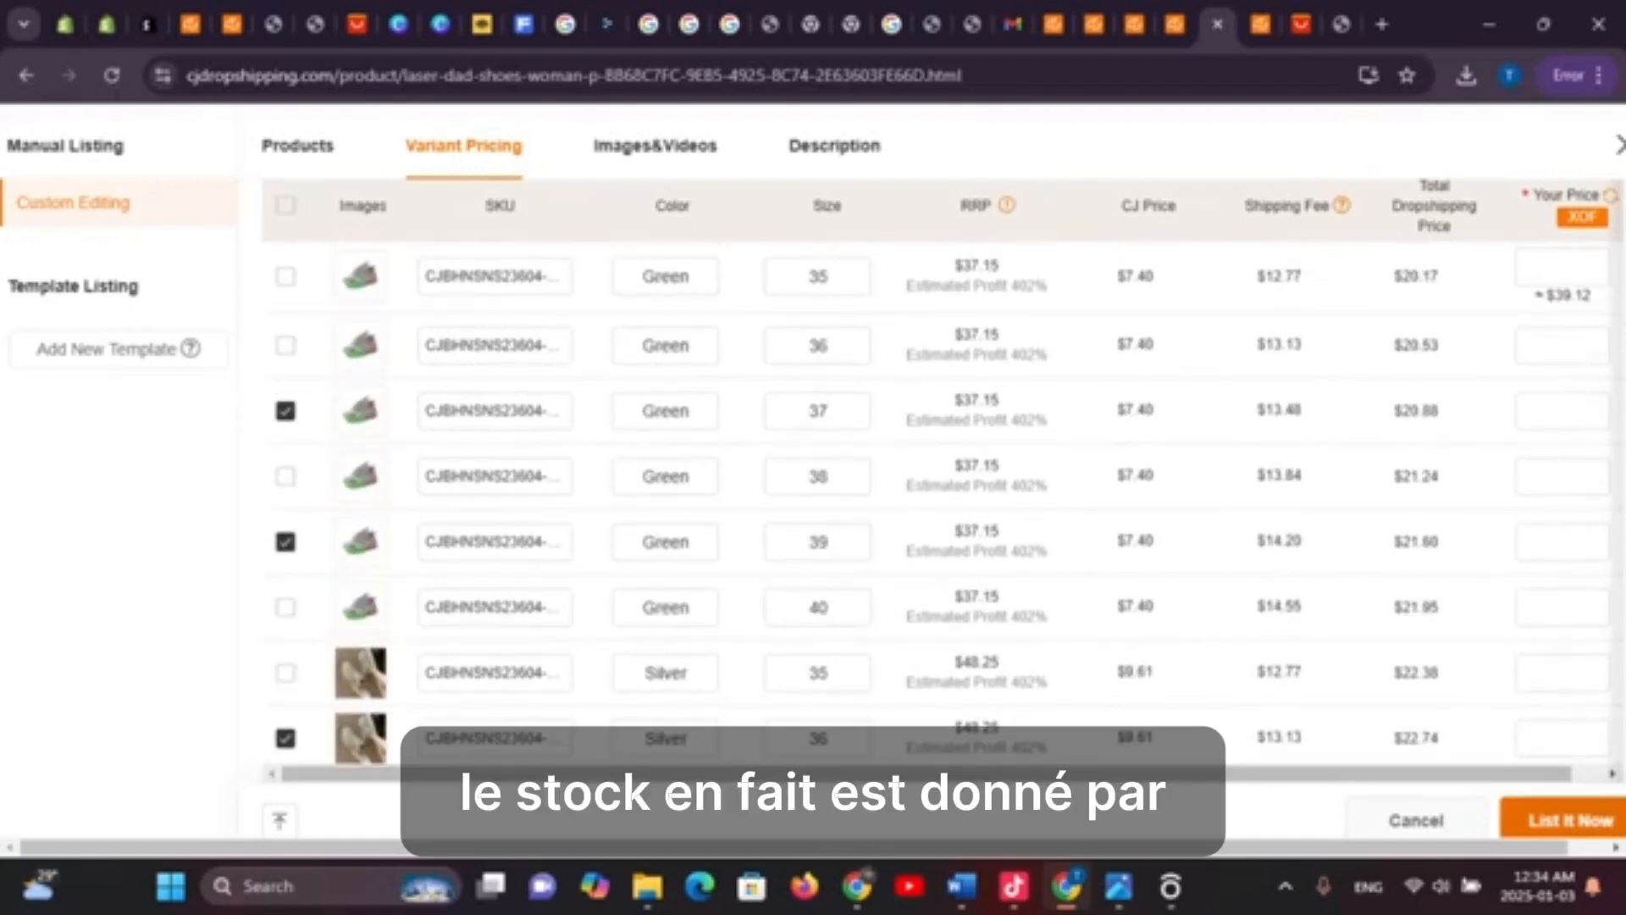
click(1569, 820)
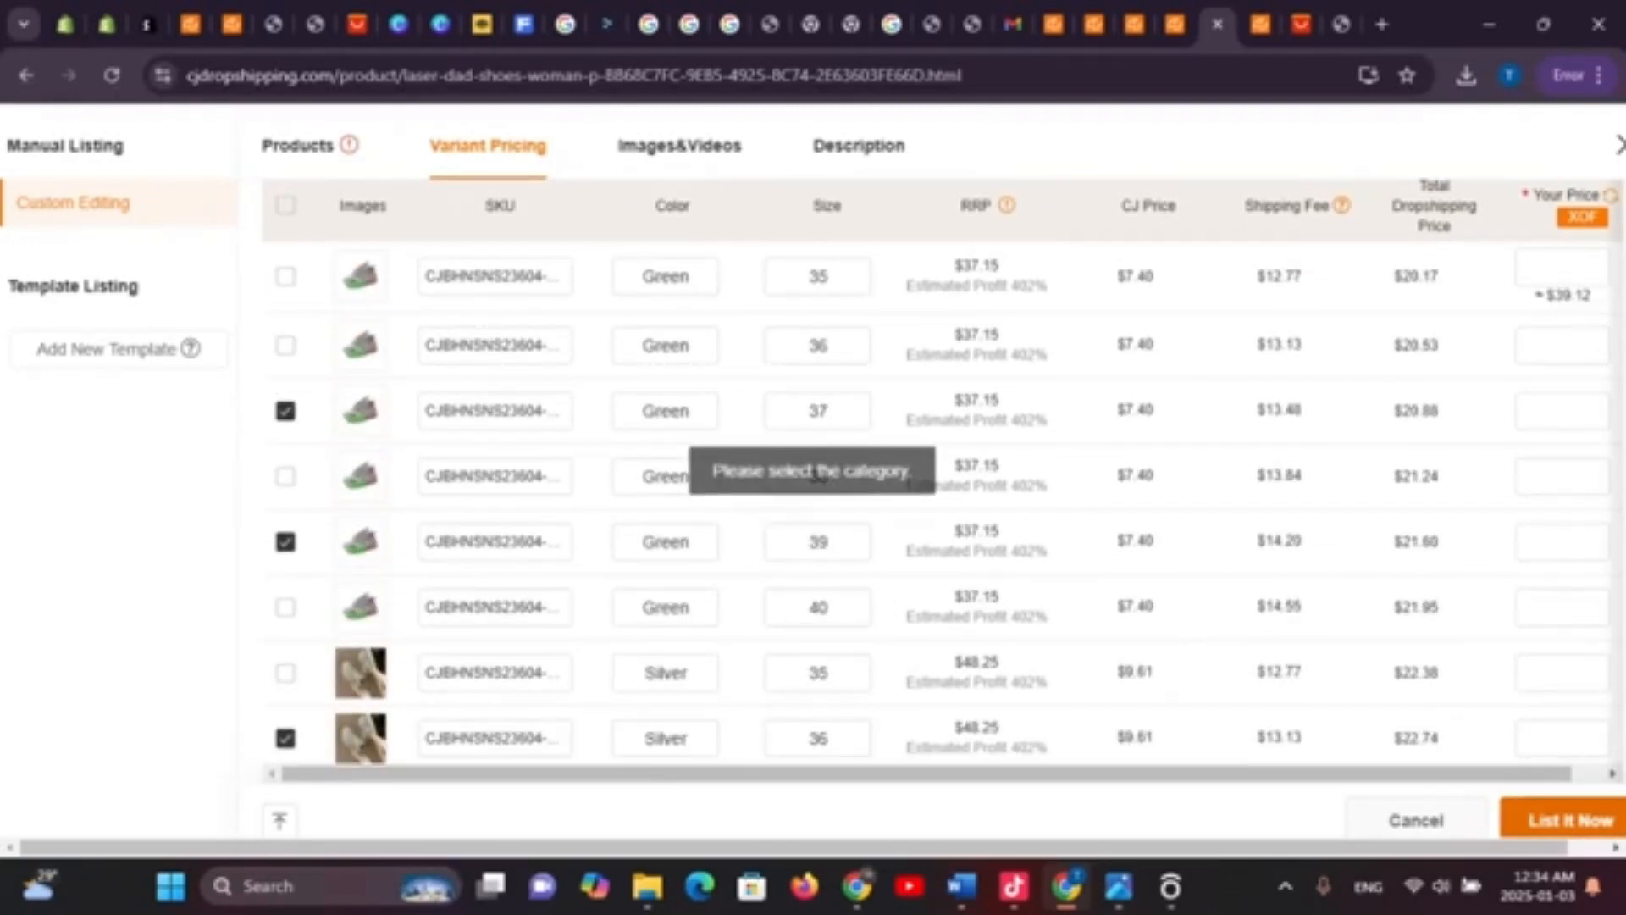
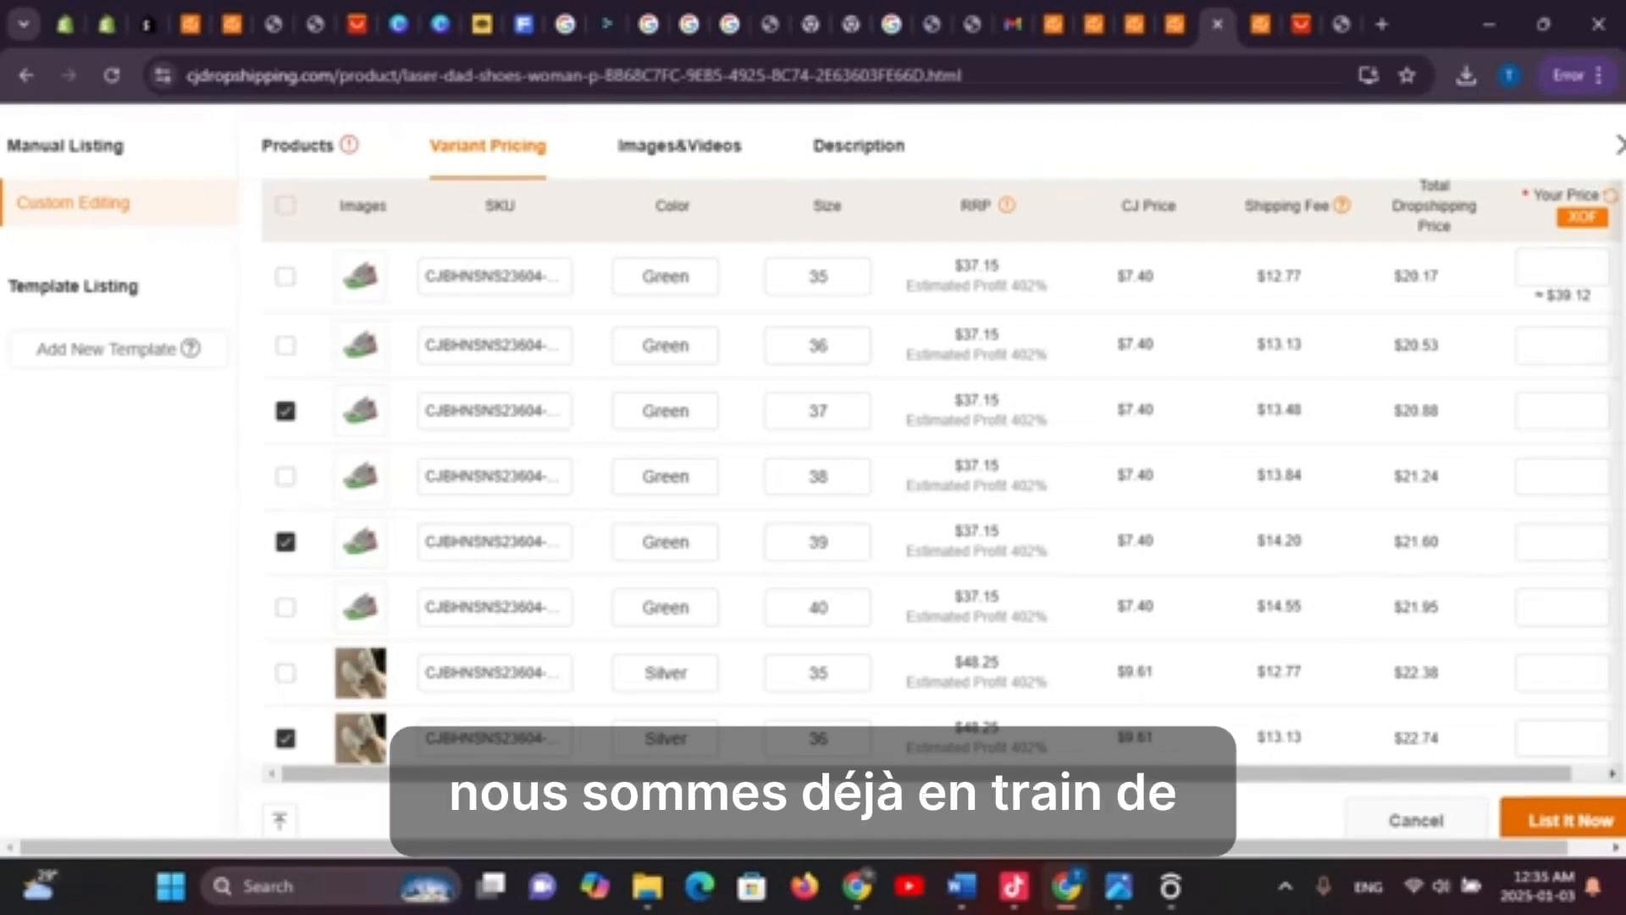
Try listing the shoe, hit the missing-category warning, and return to the product details form
click(1567, 819)
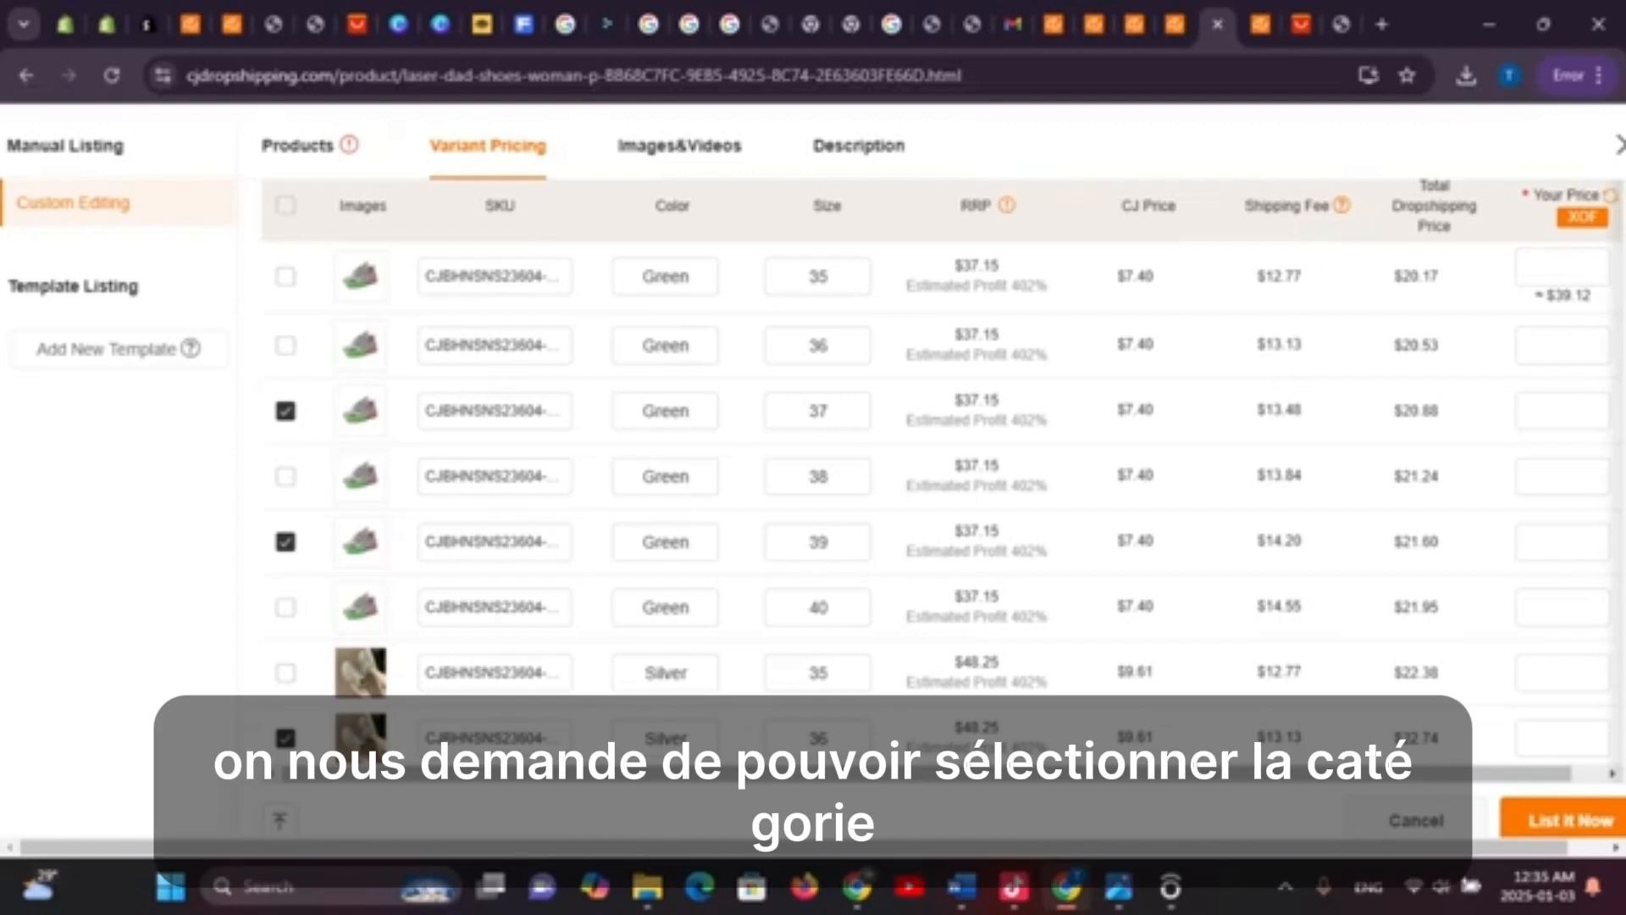
scroll(943, 501, down, 1)
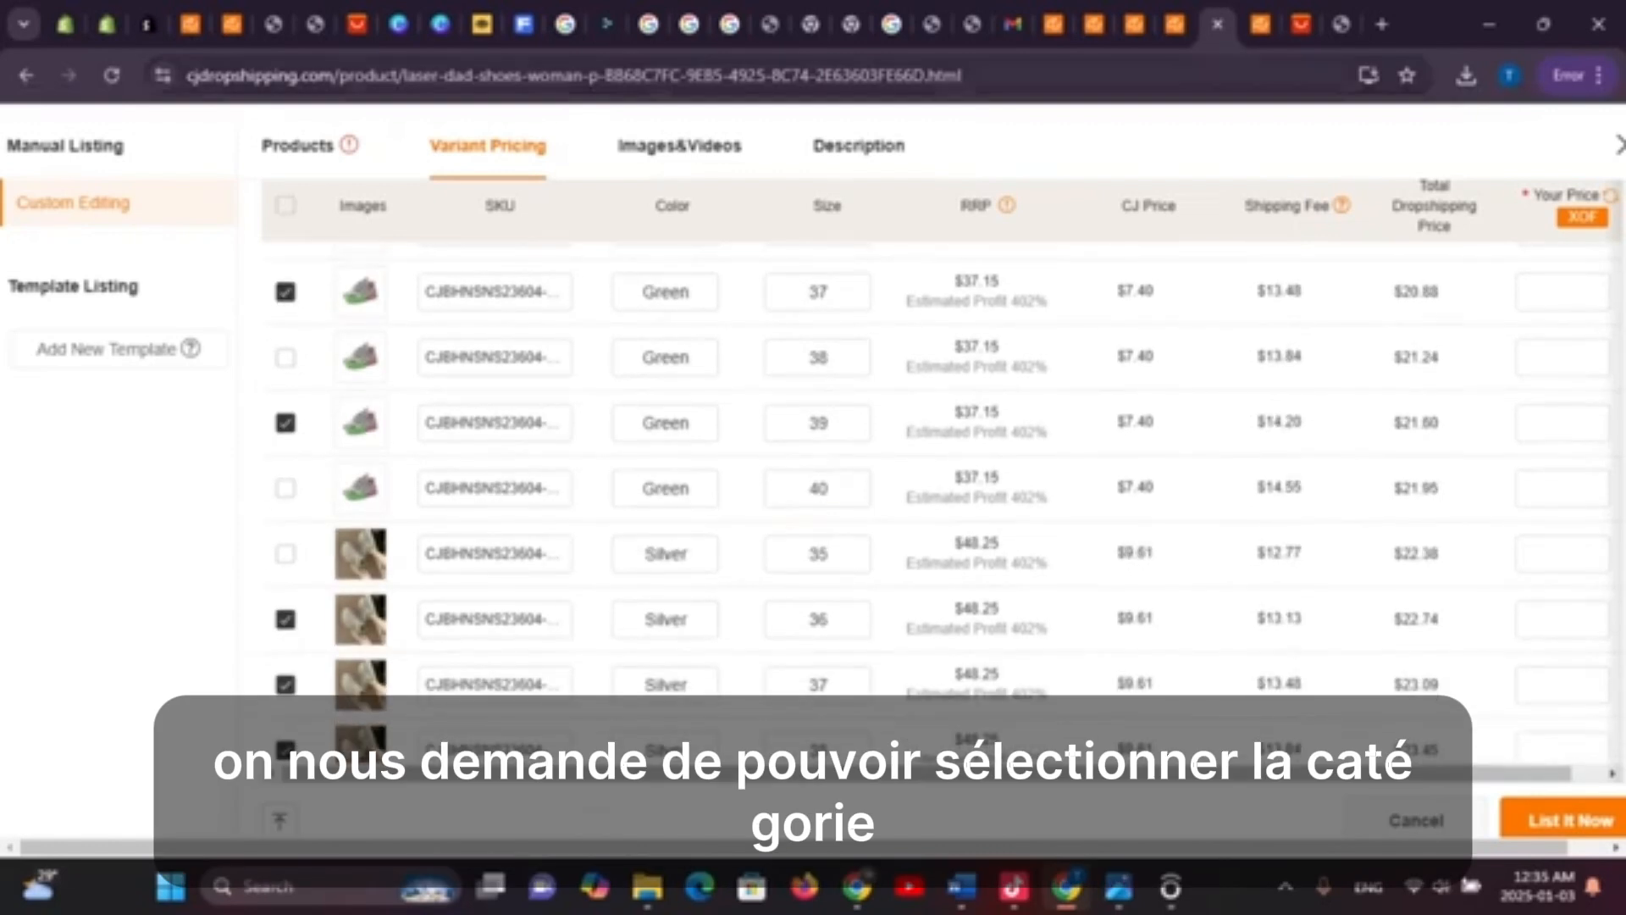
click(298, 145)
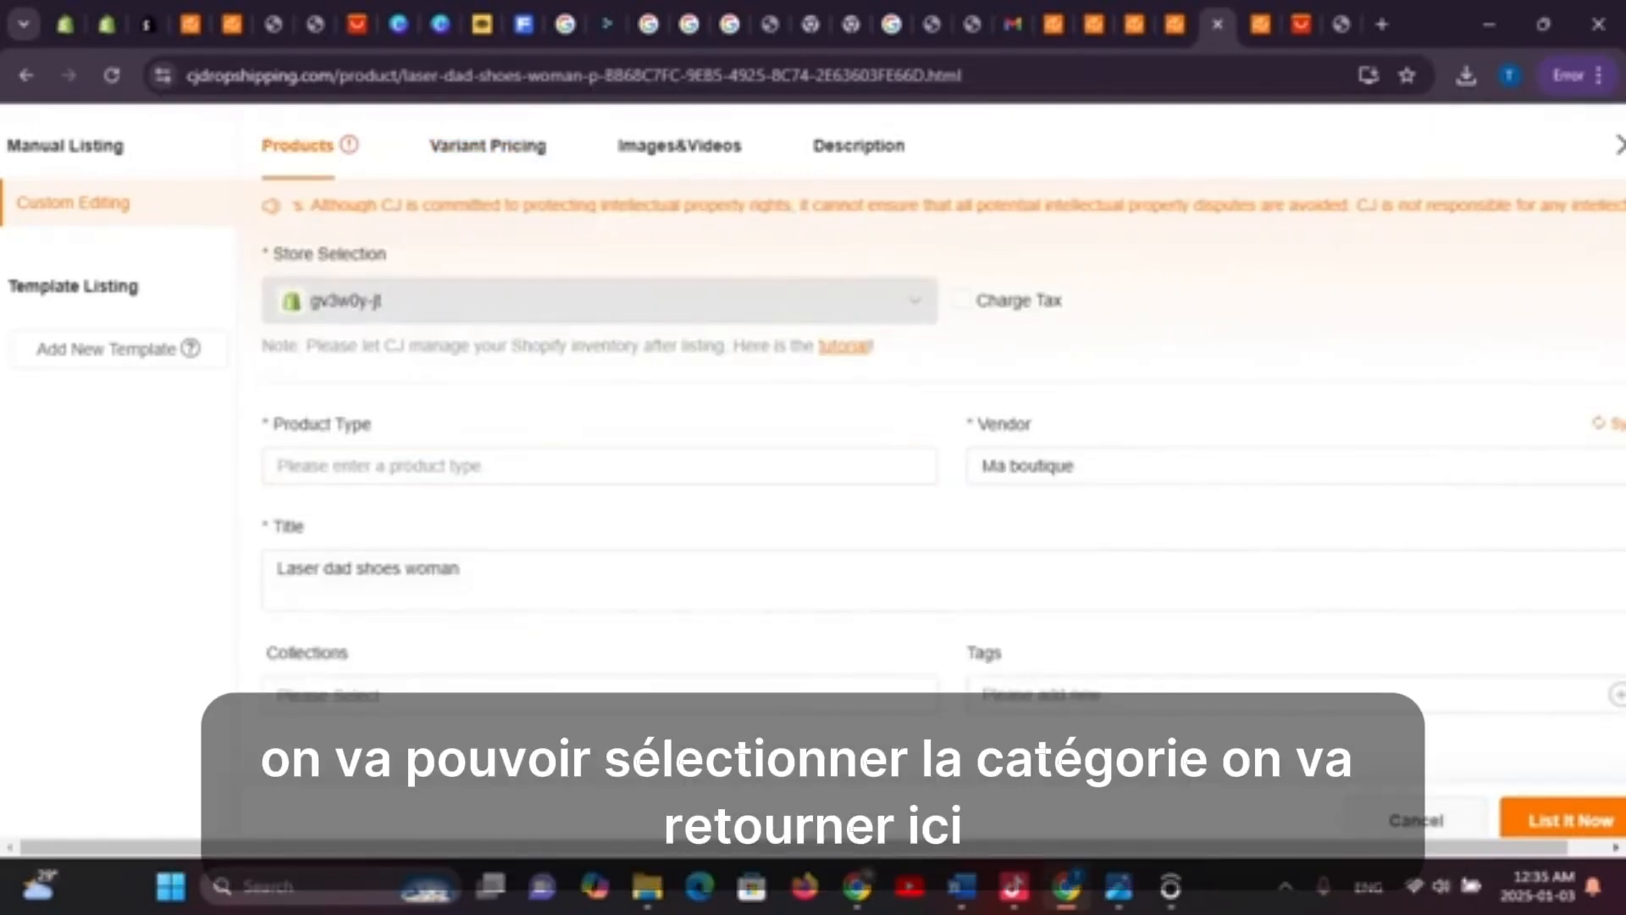
Enter 'chaussures' as the listing's product type, correcting typos along the way
click(356, 466)
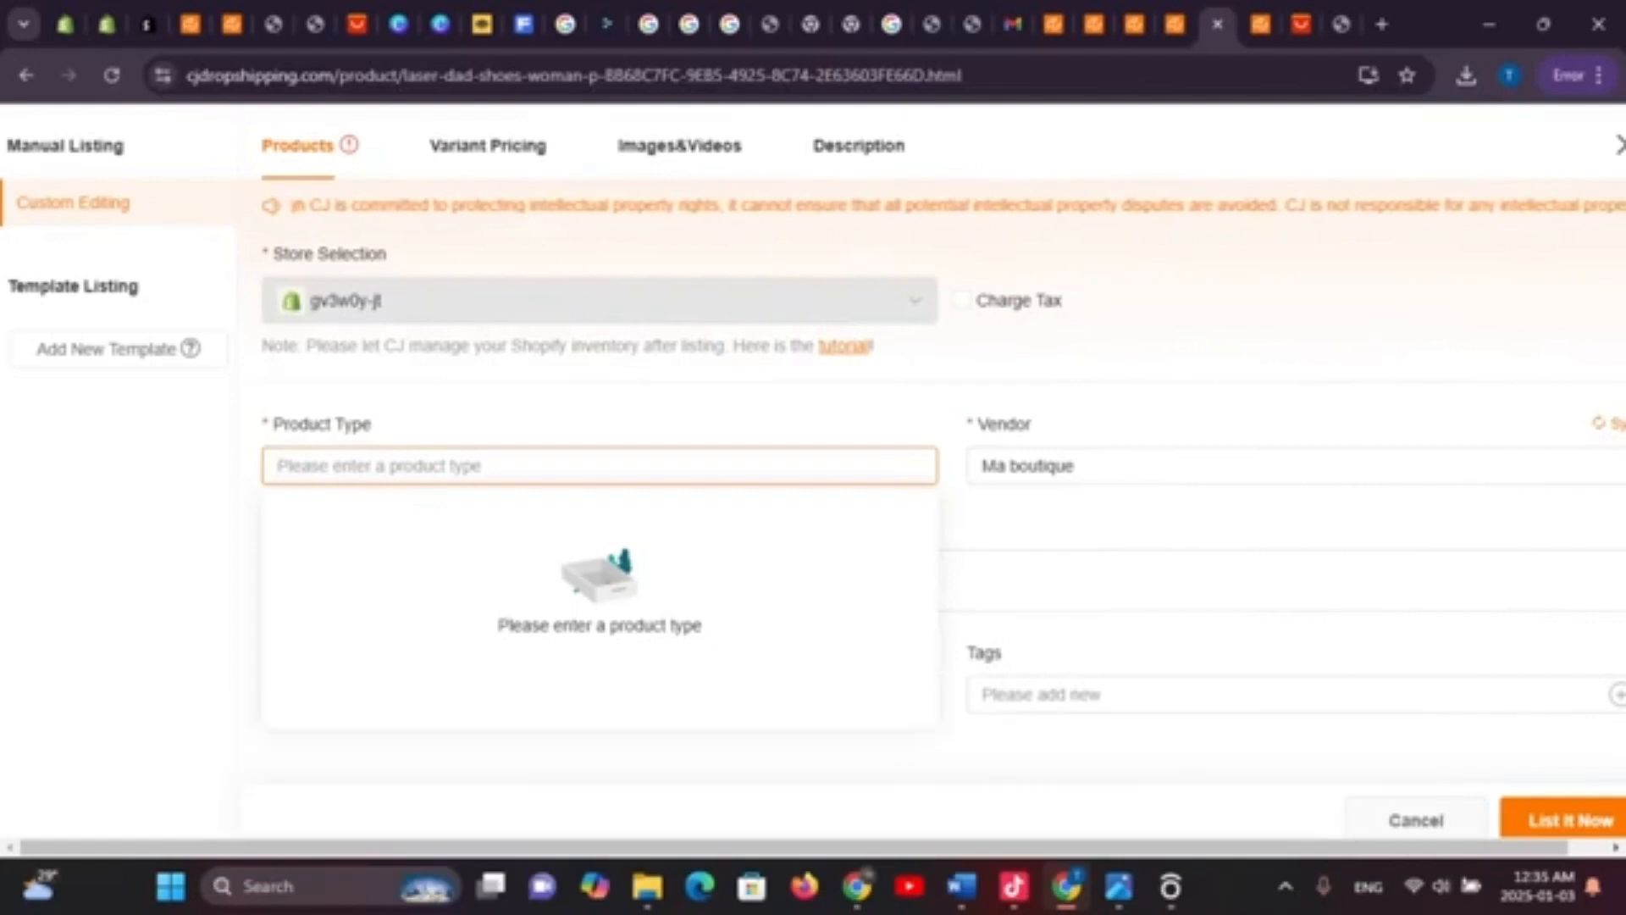
text(cahu)
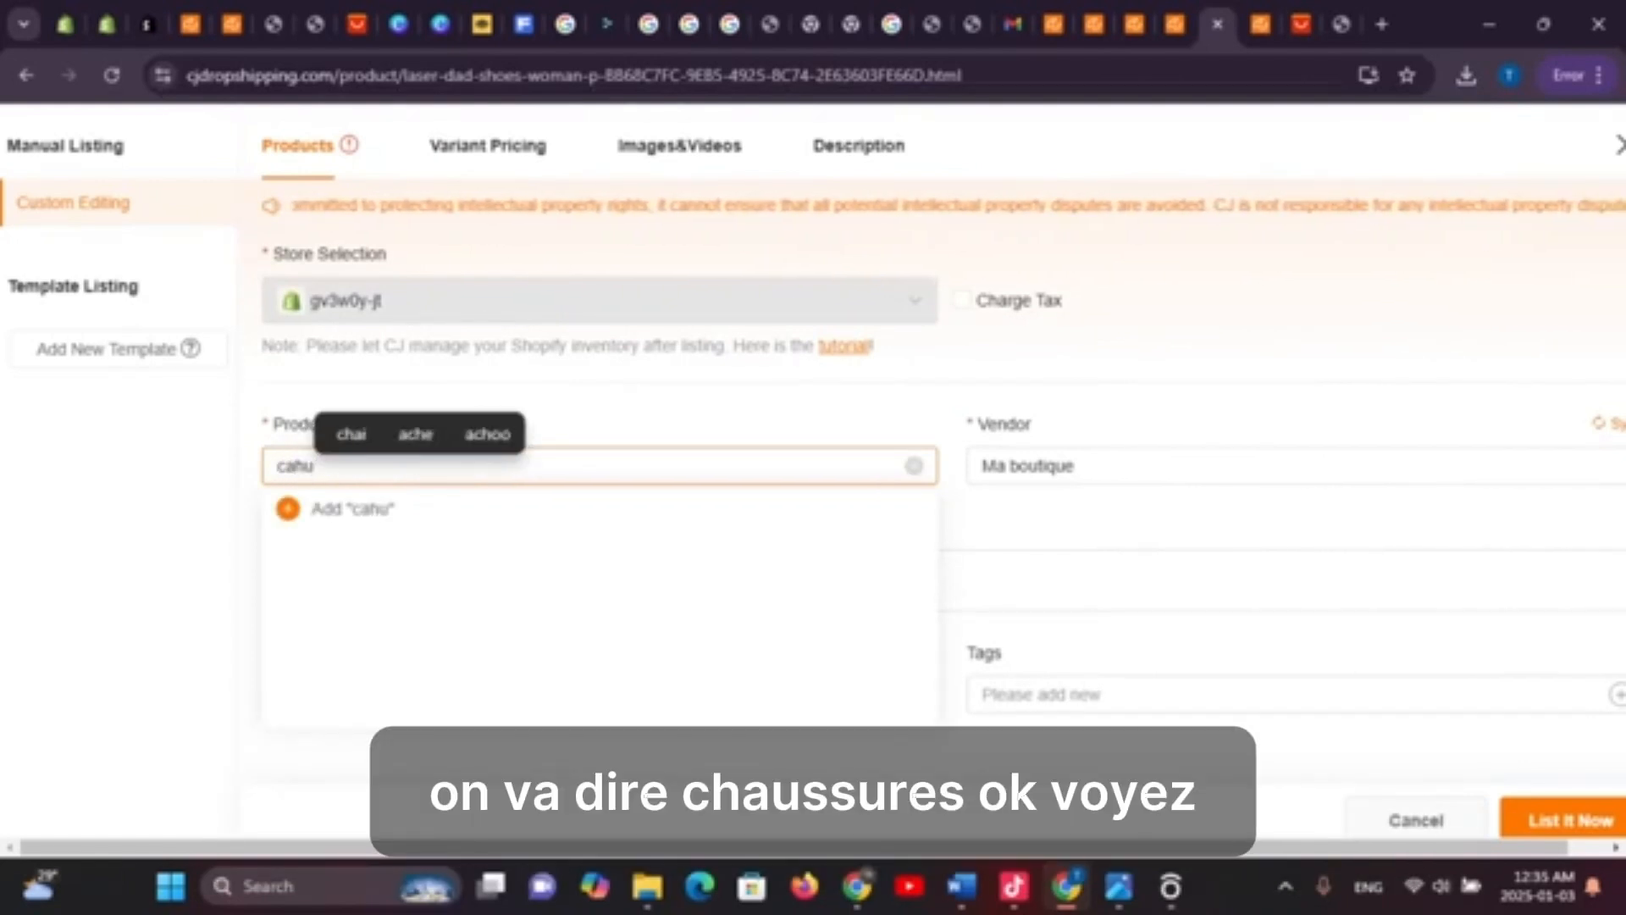
text([[[)
key(BackSpace)
key(BackSpace)
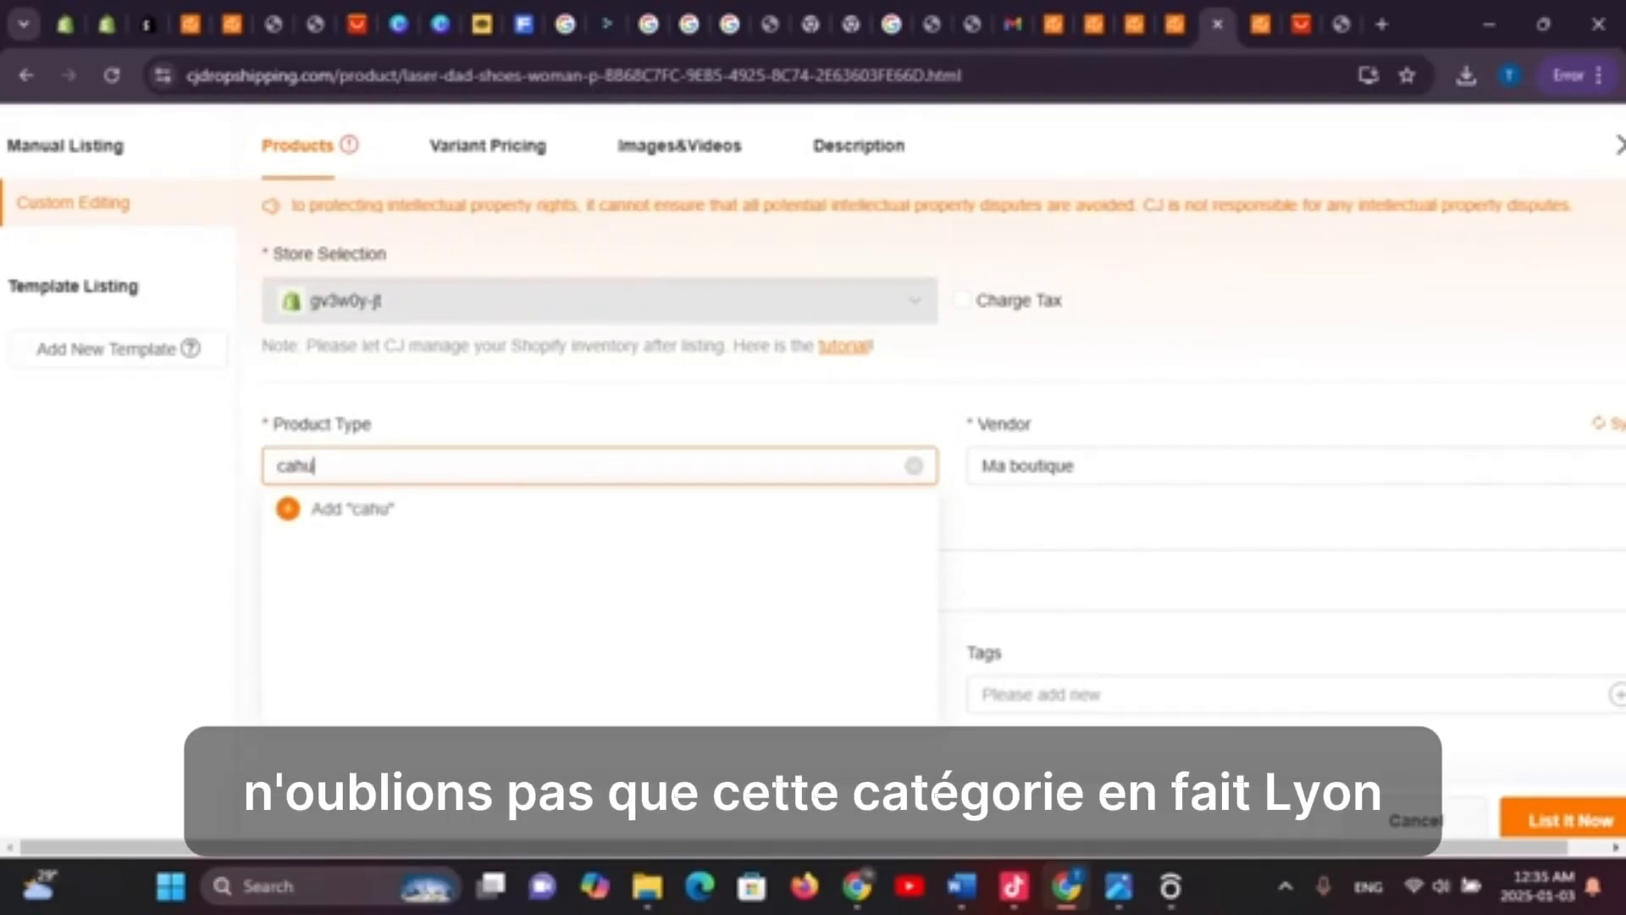
text(hausu)
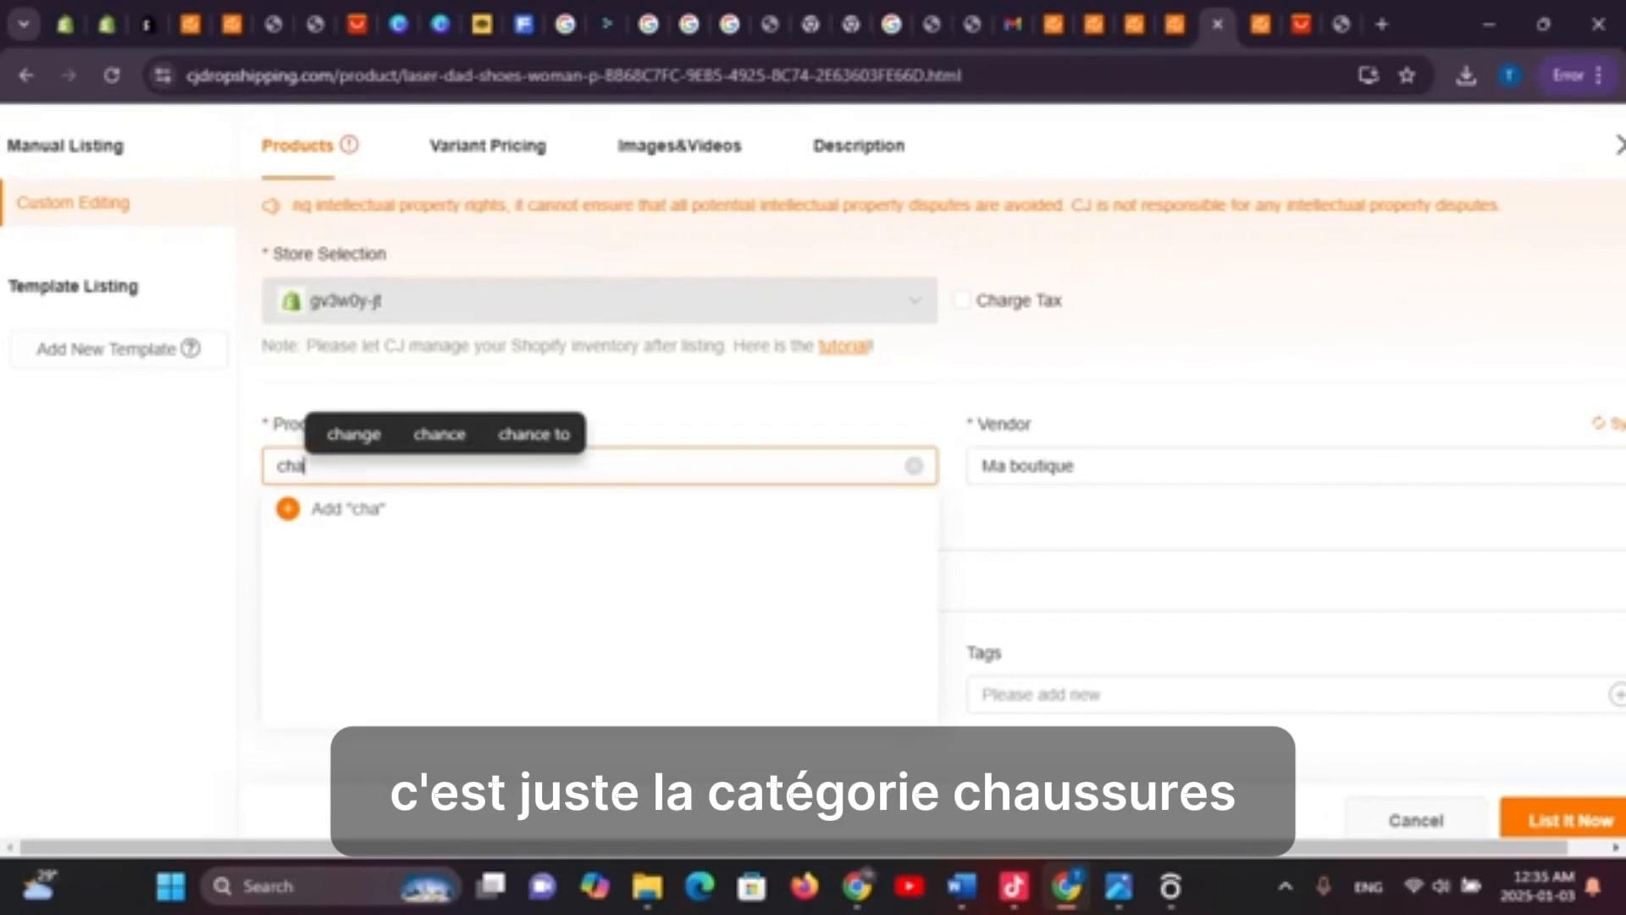
key(BackSpace)
key(BackSpace)
key(BackSpace)
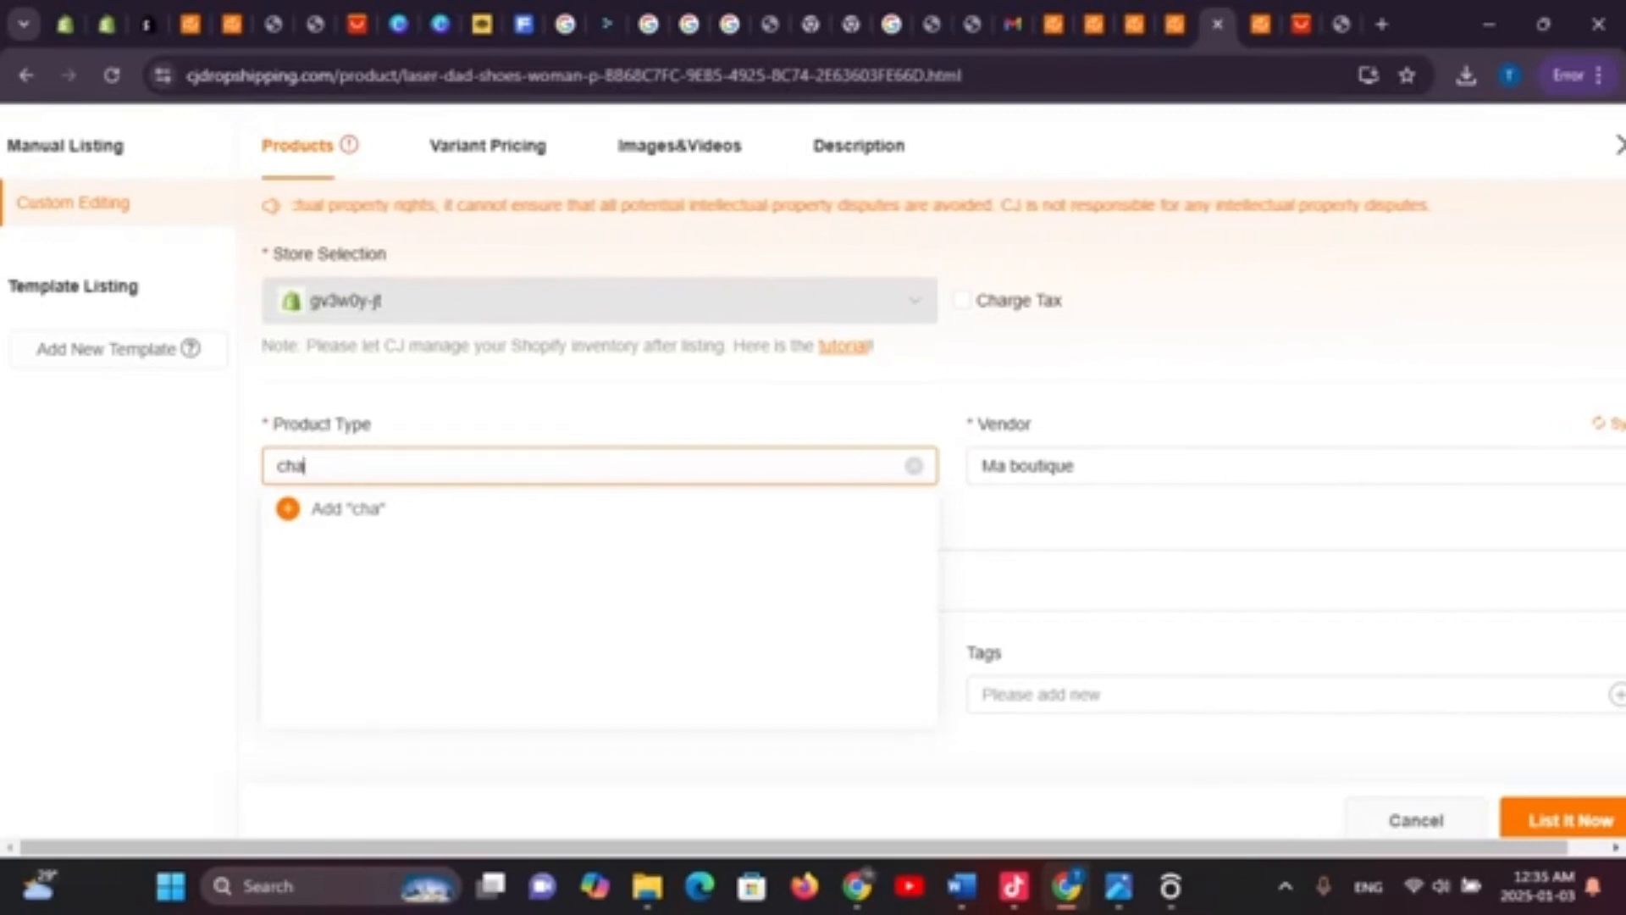
text(su)
key(BackSpace)
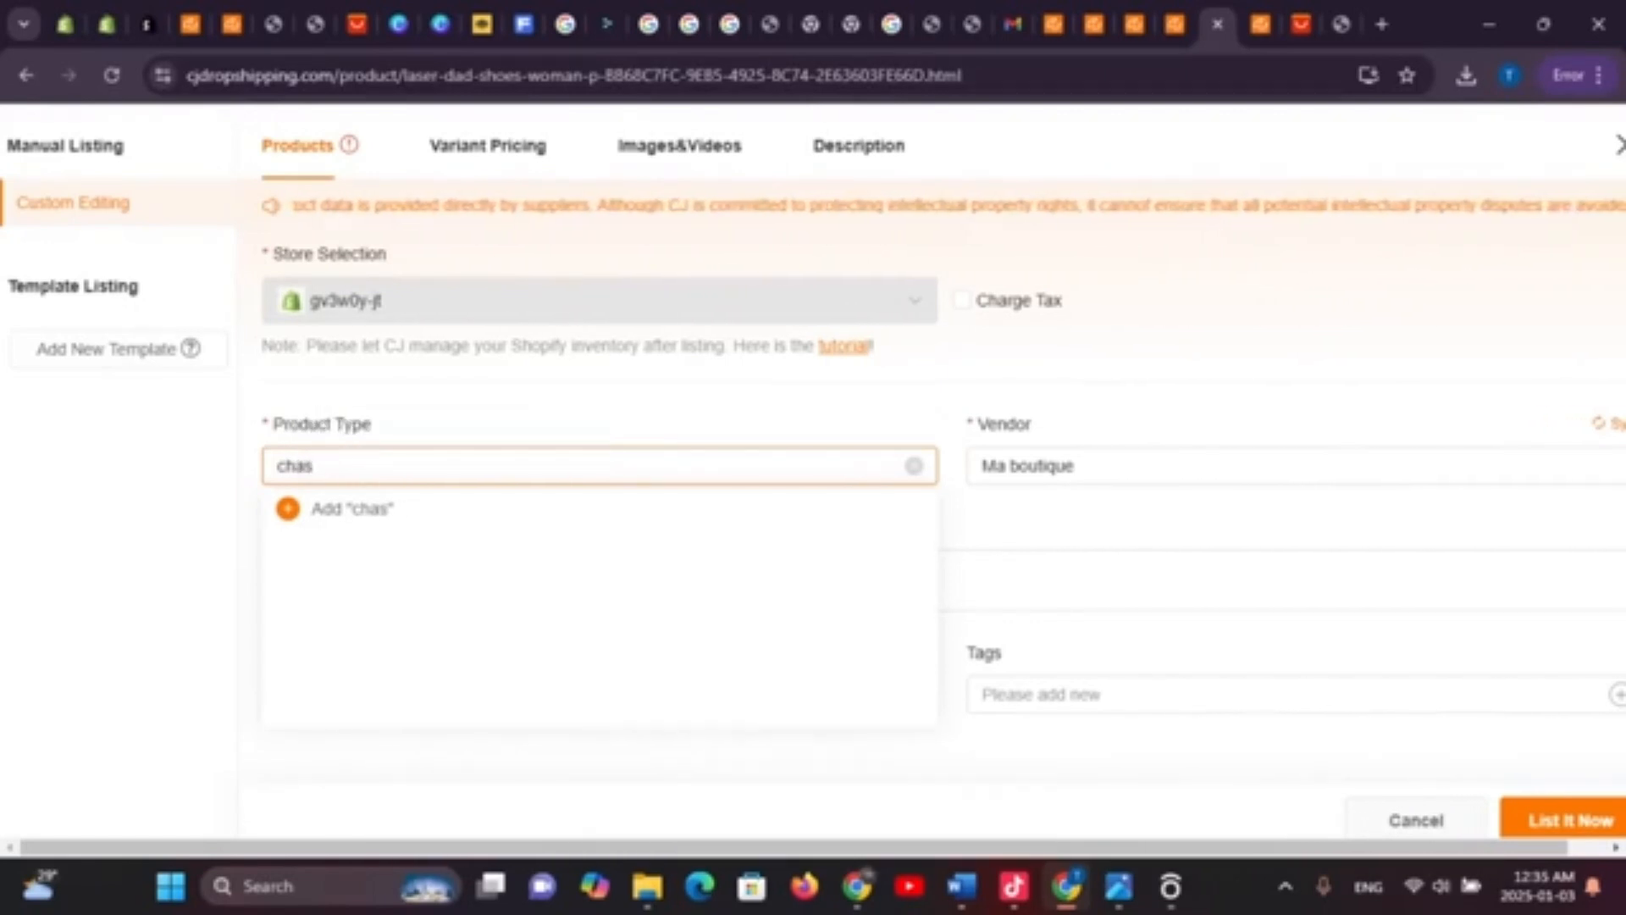
text(ures)
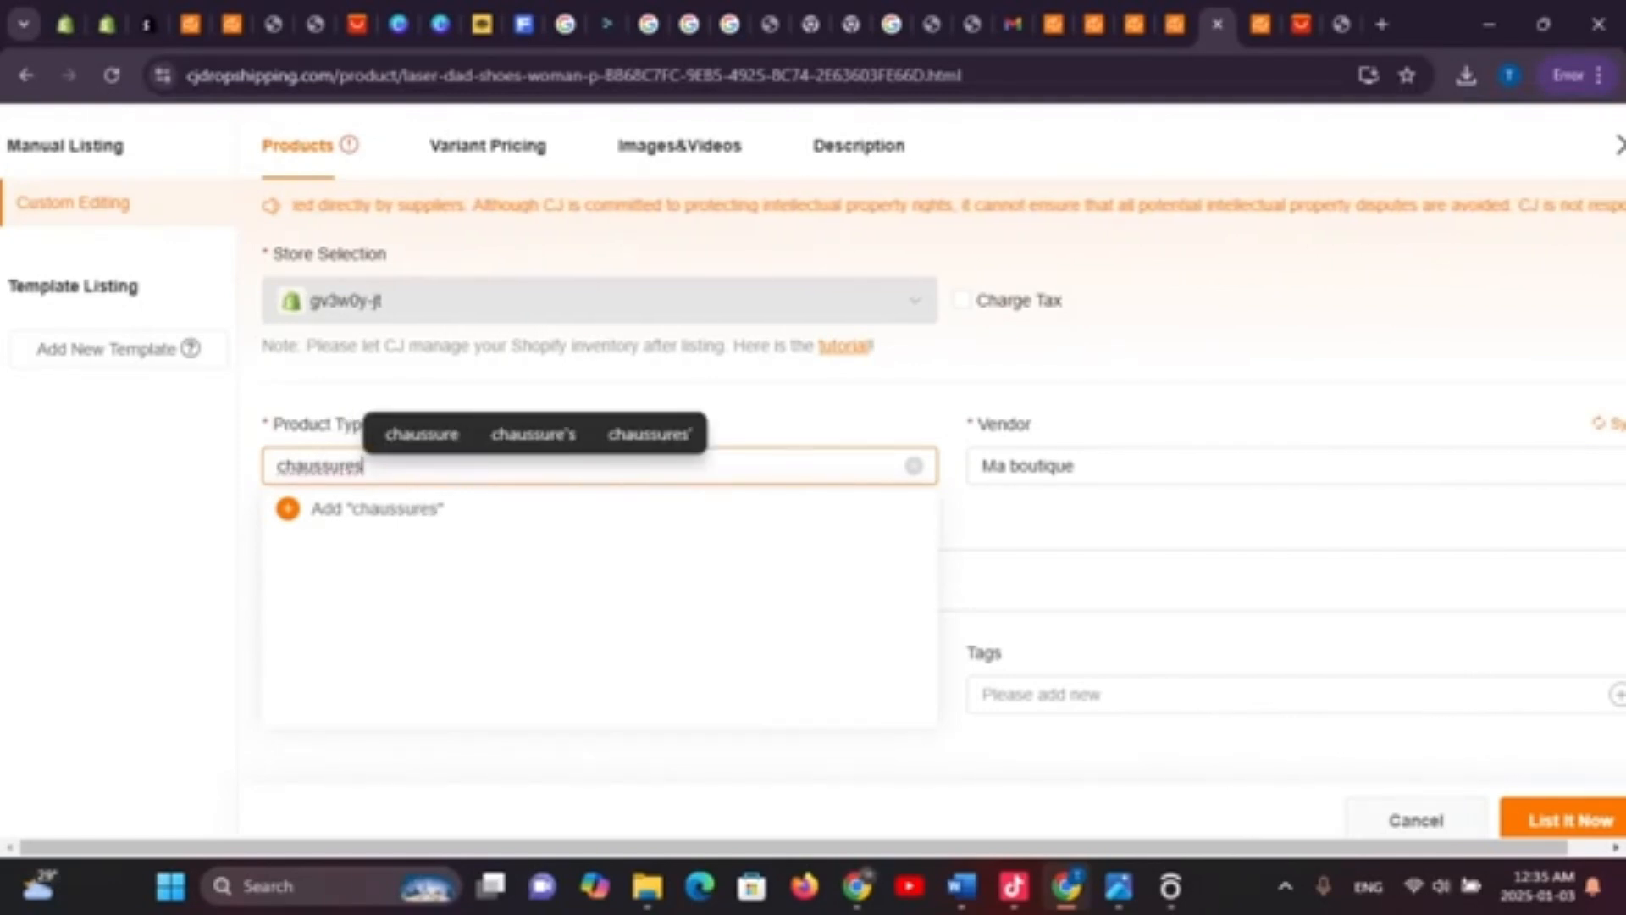
click(377, 509)
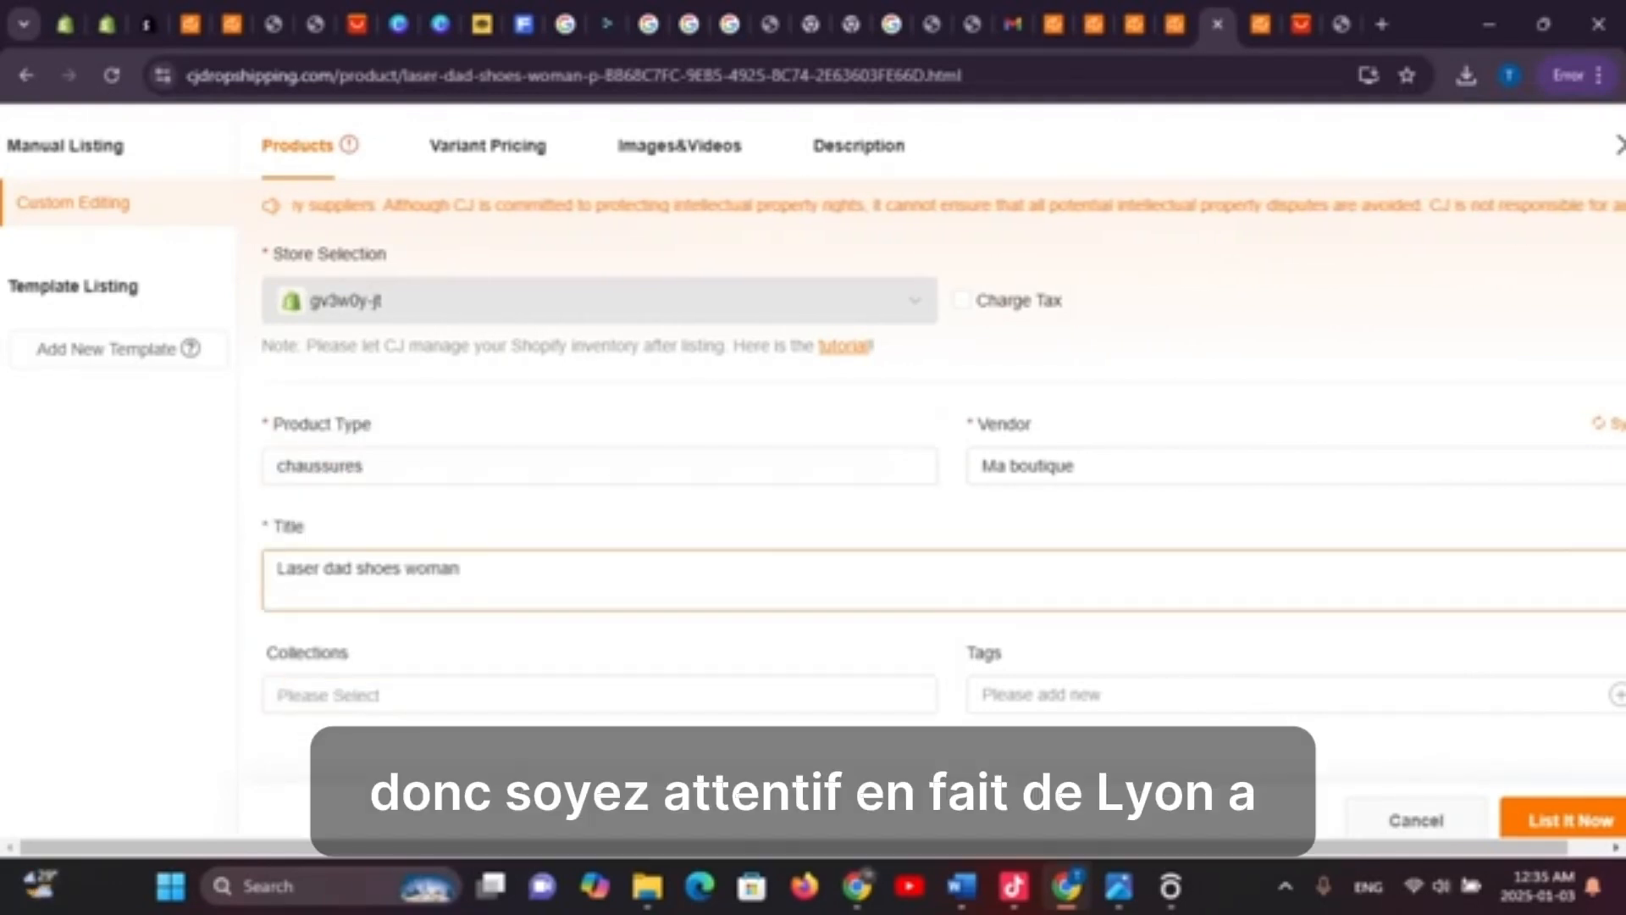
Add the product to the chaussures collection and retry listing it
click(424, 694)
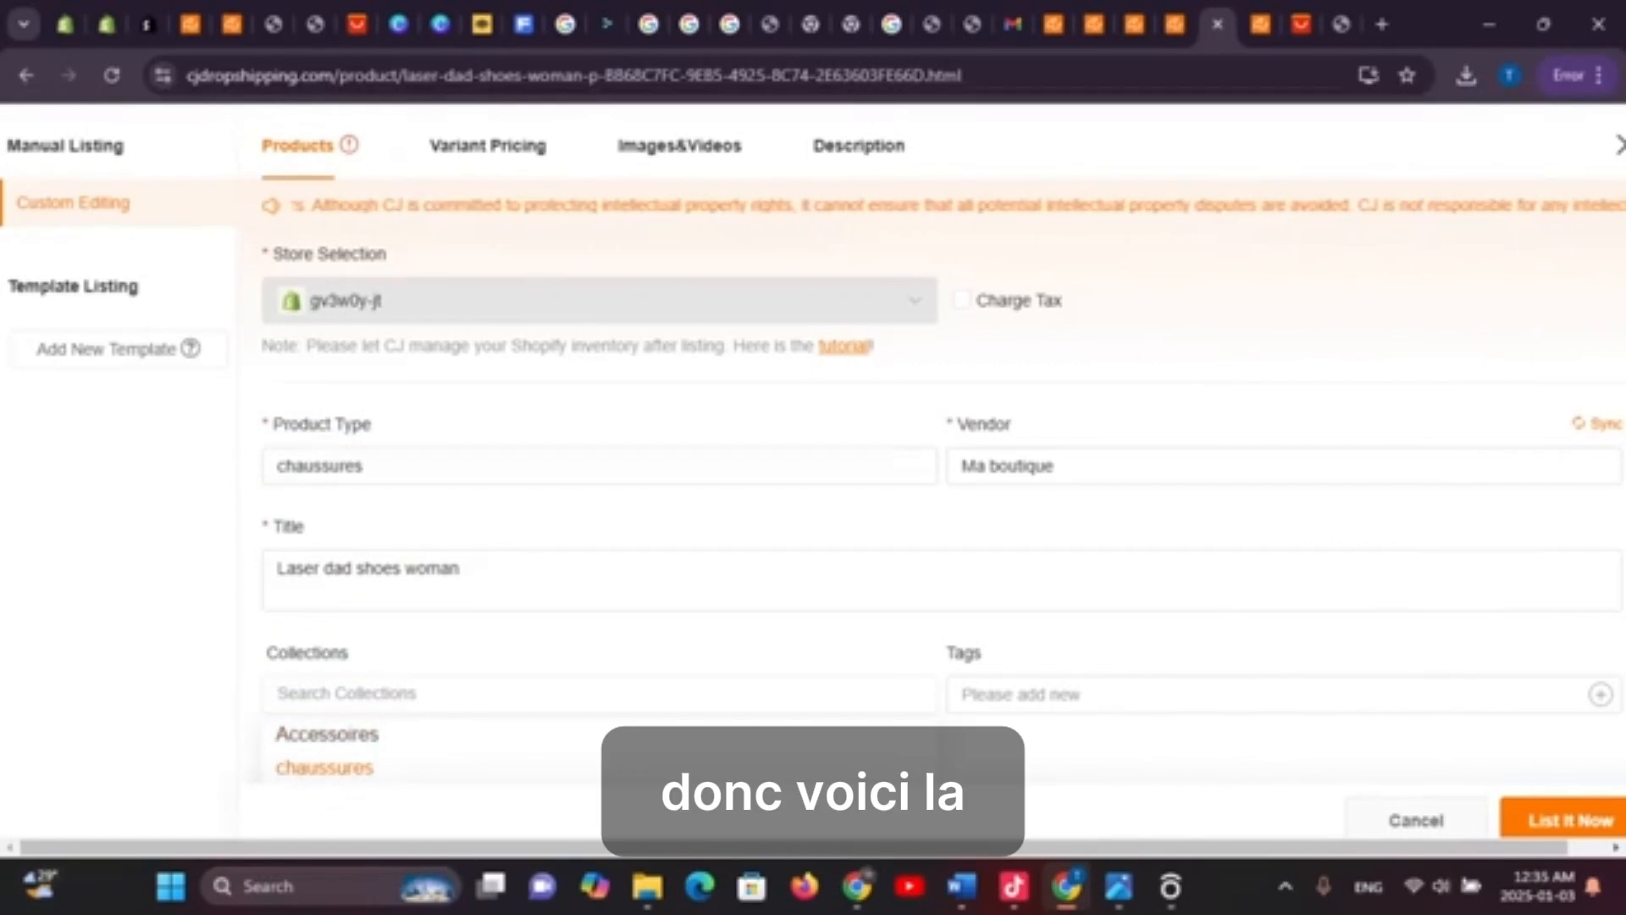
click(326, 767)
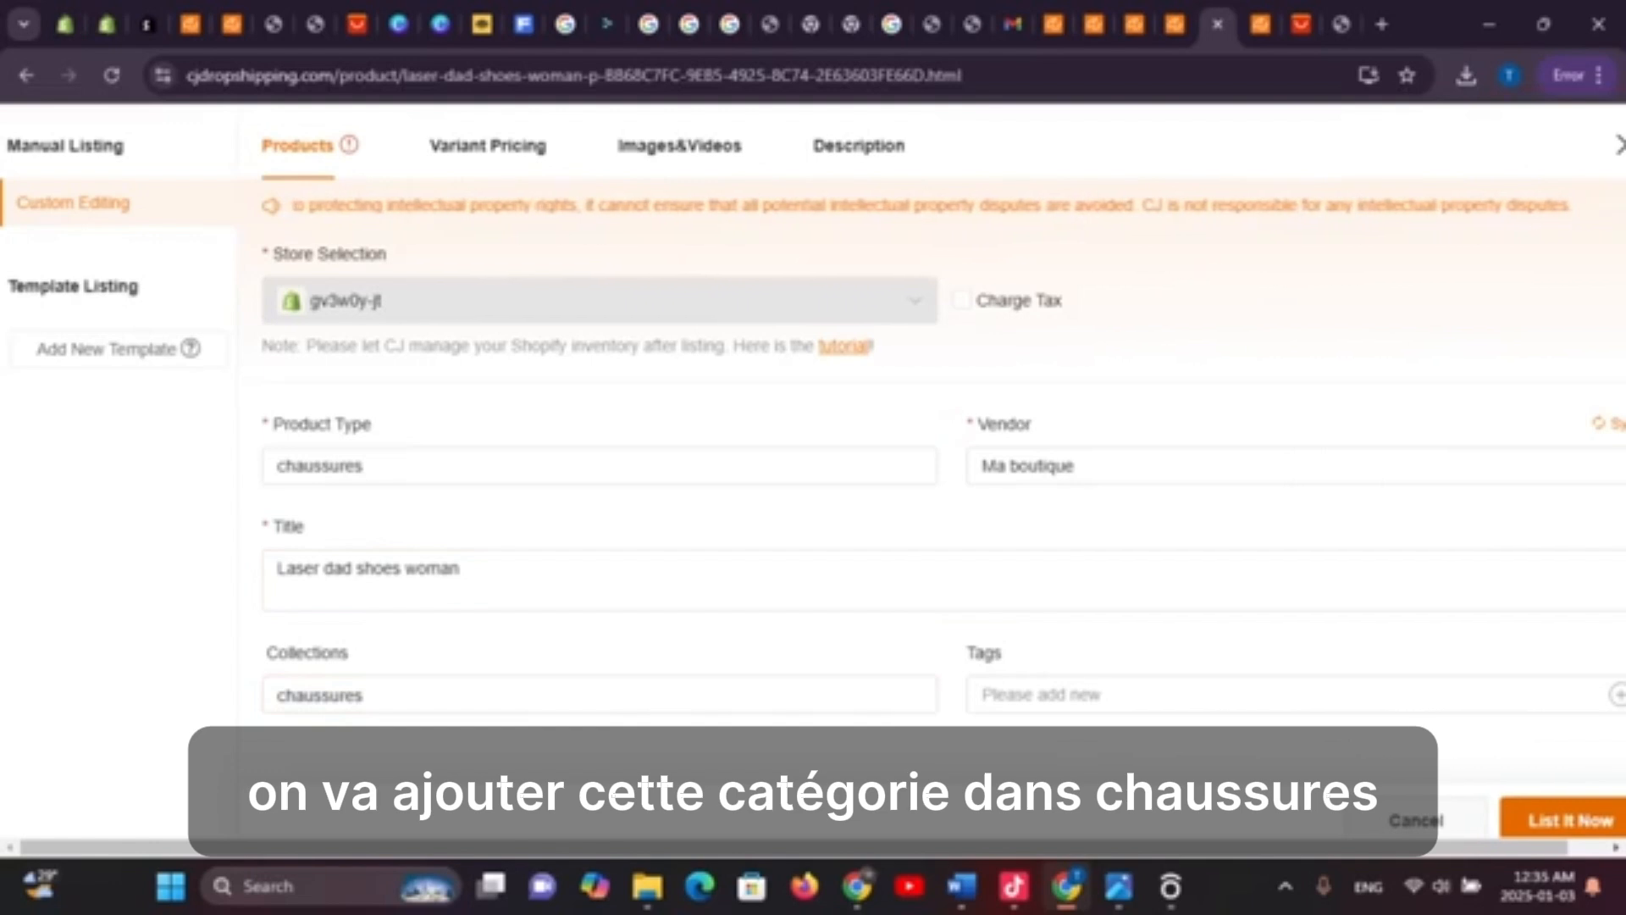
click(1566, 818)
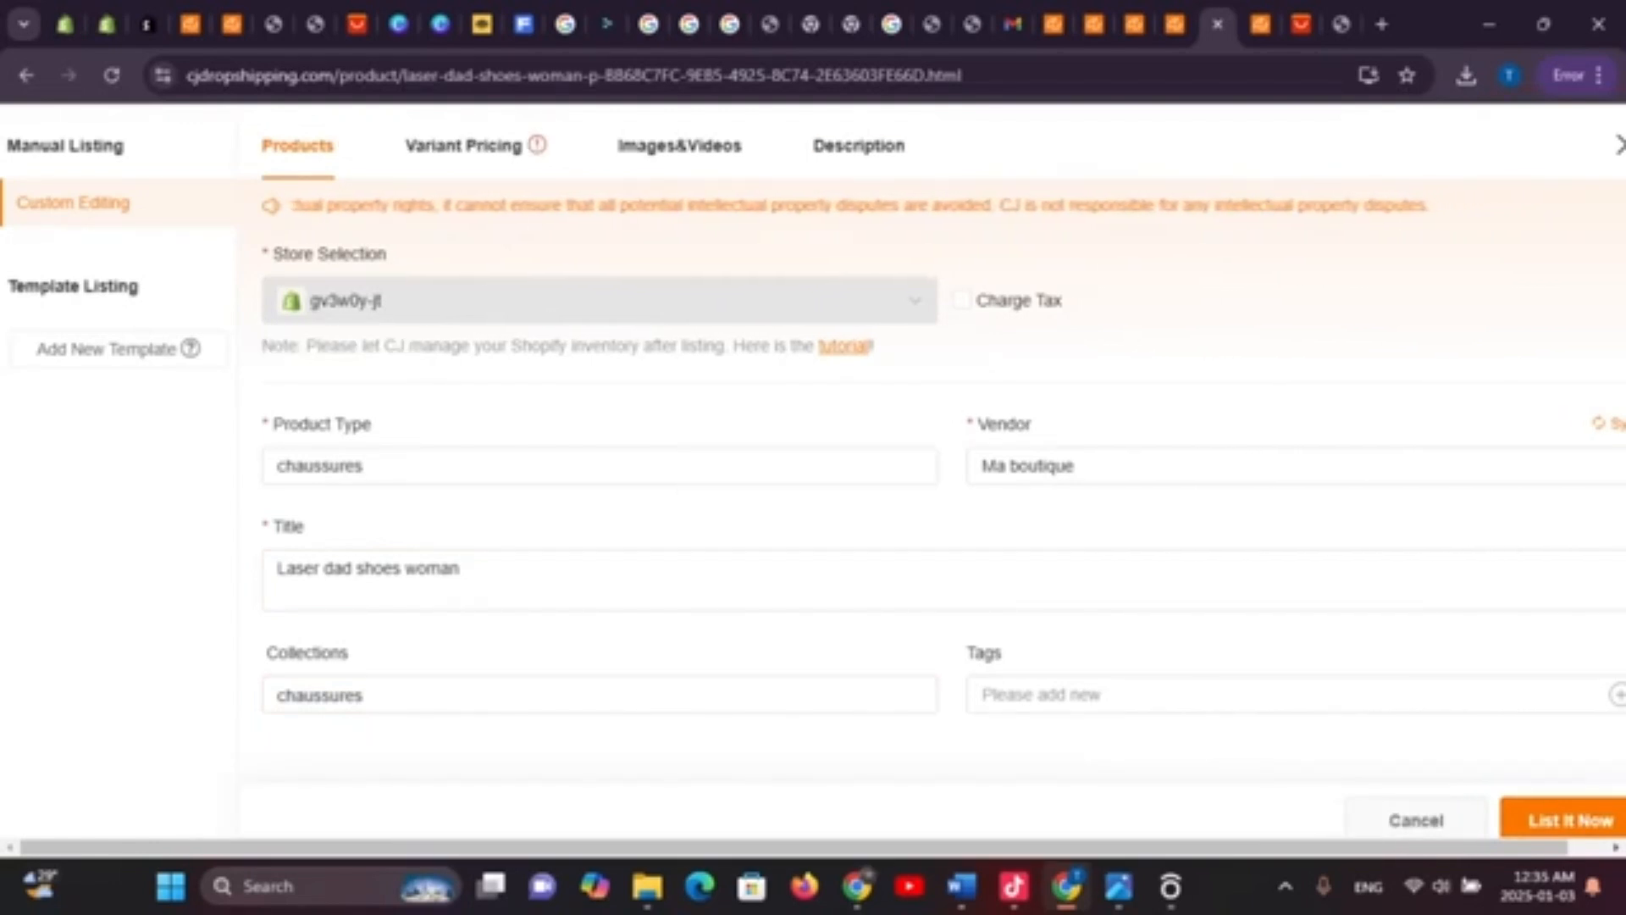
In Variant Pricing, enter 25000 as the first green variant's store price and copy it
click(465, 145)
scroll(942, 474, down, 3)
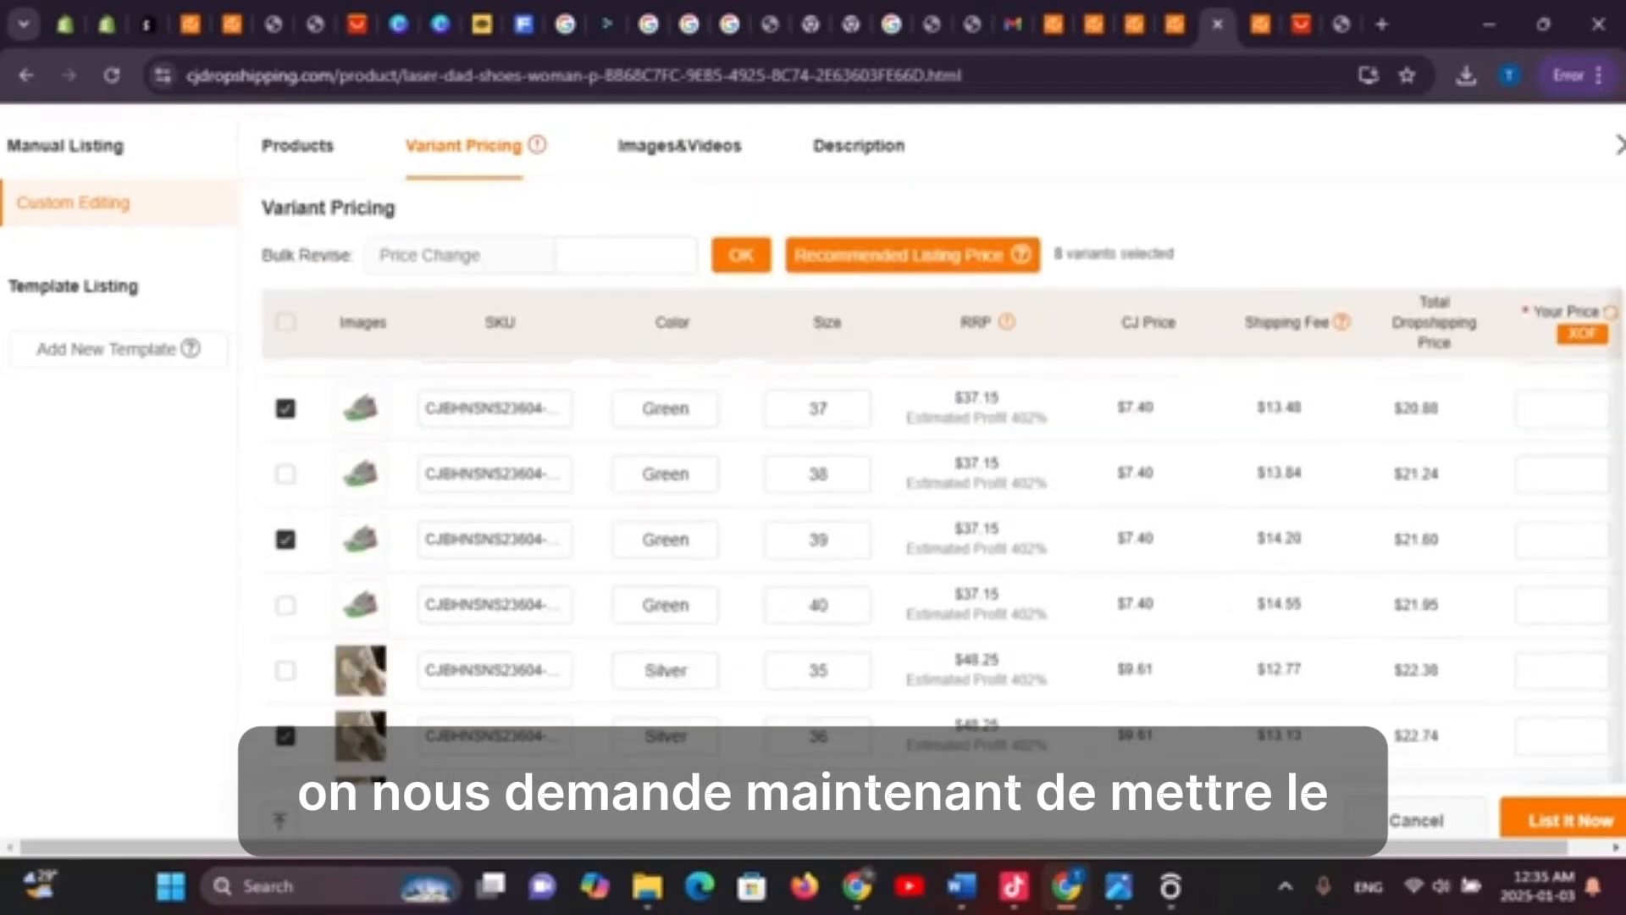
click(1563, 408)
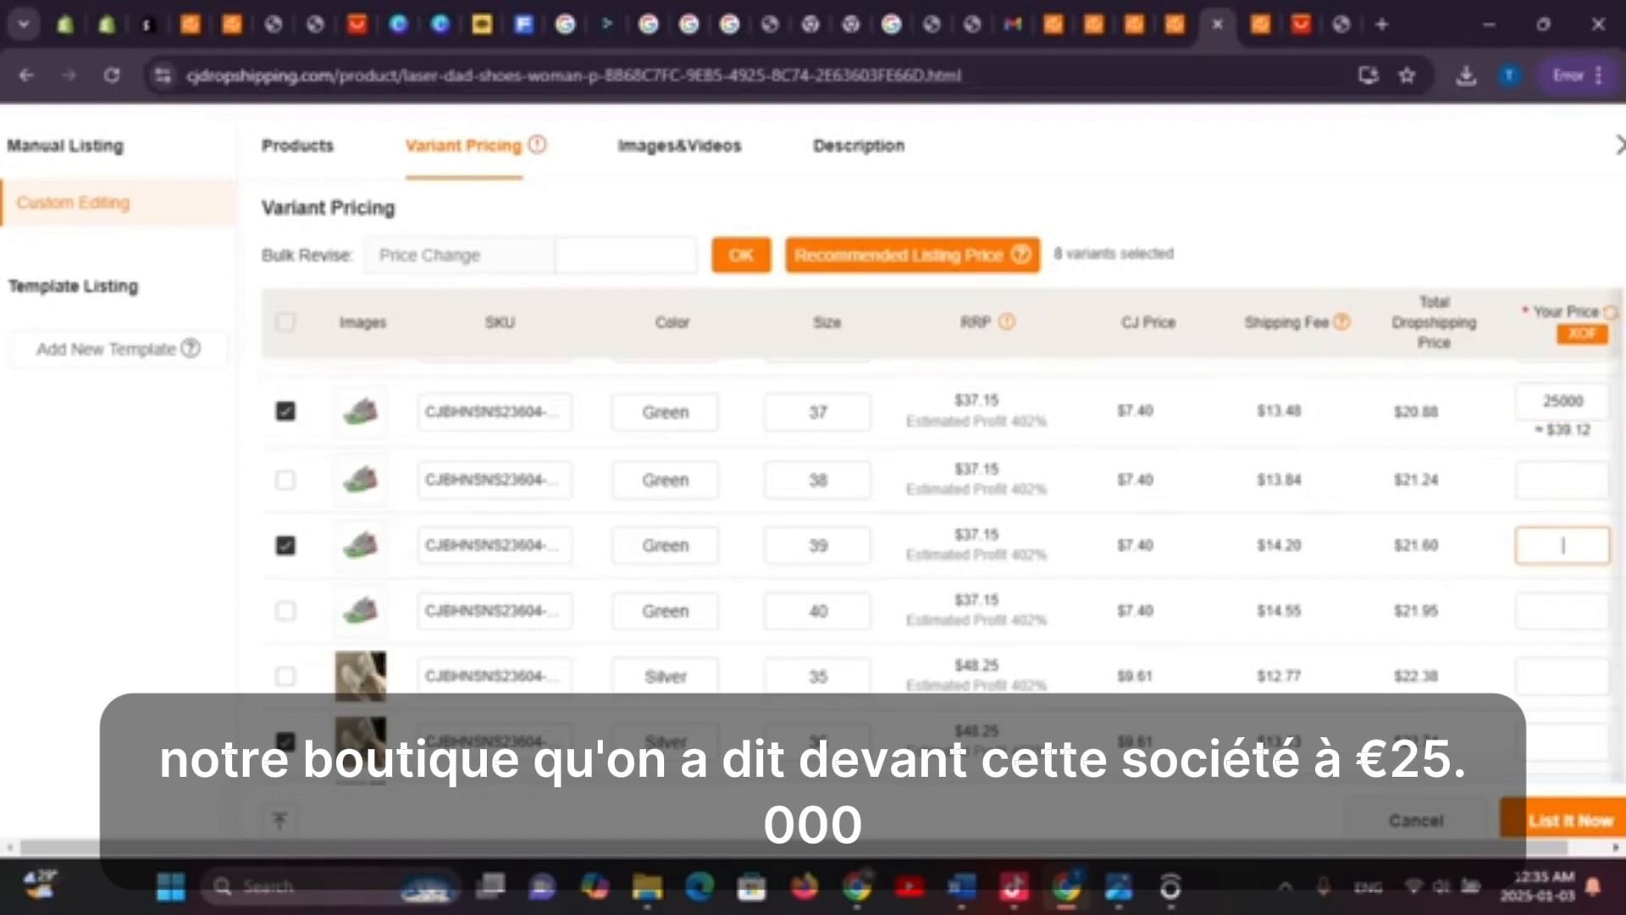
text(25000)
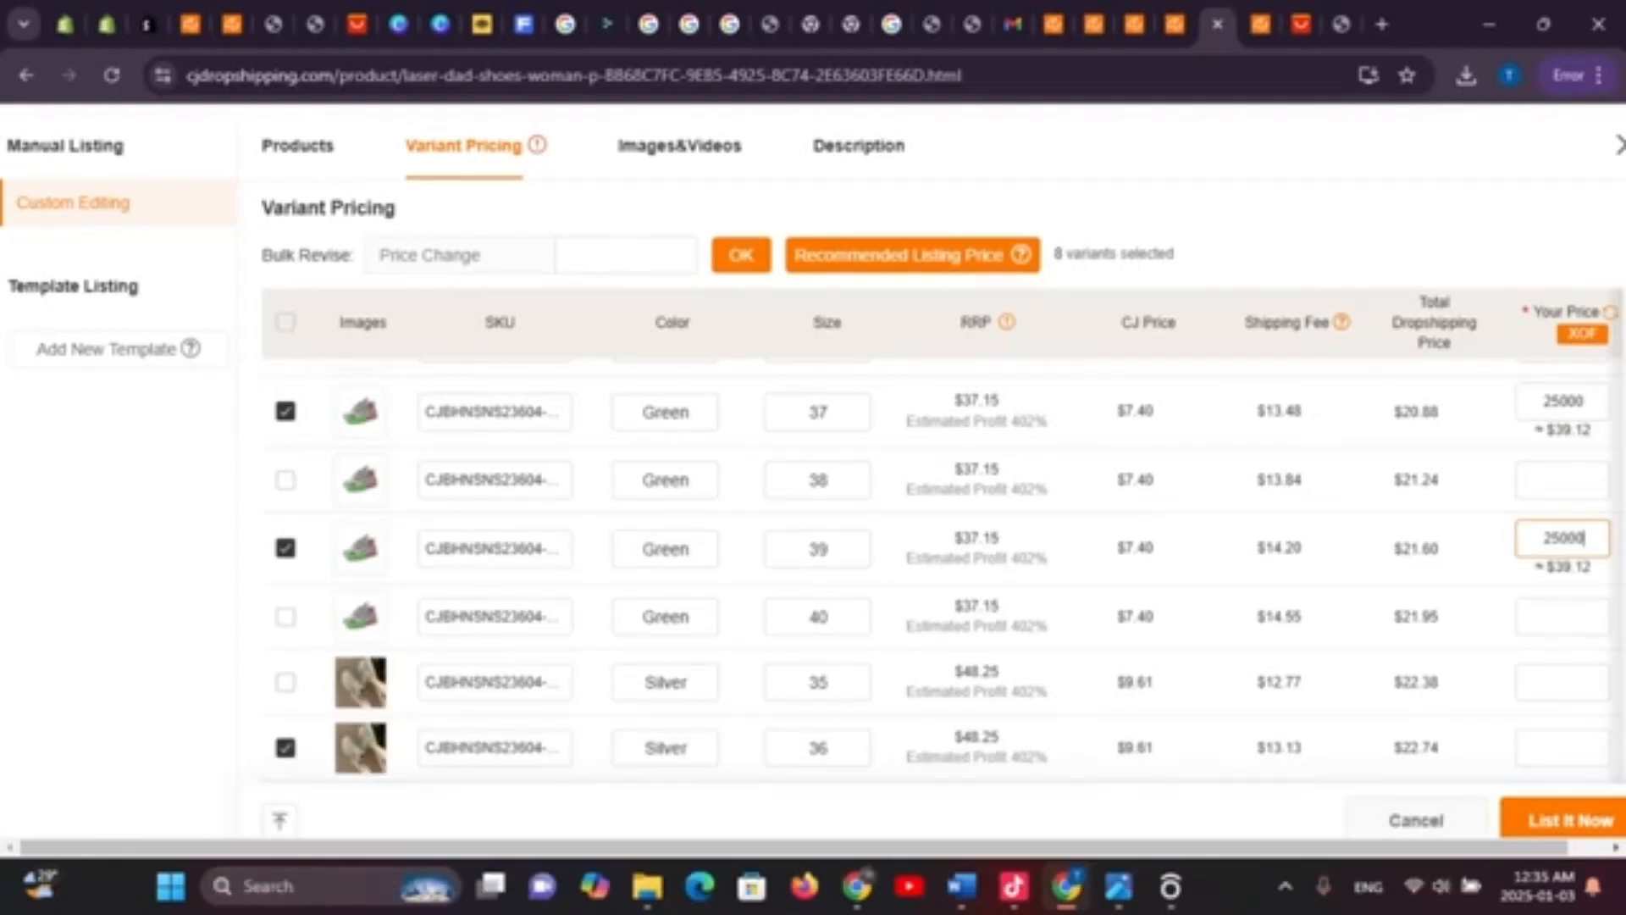
key(ctrl+a)
key(ctrl+c)
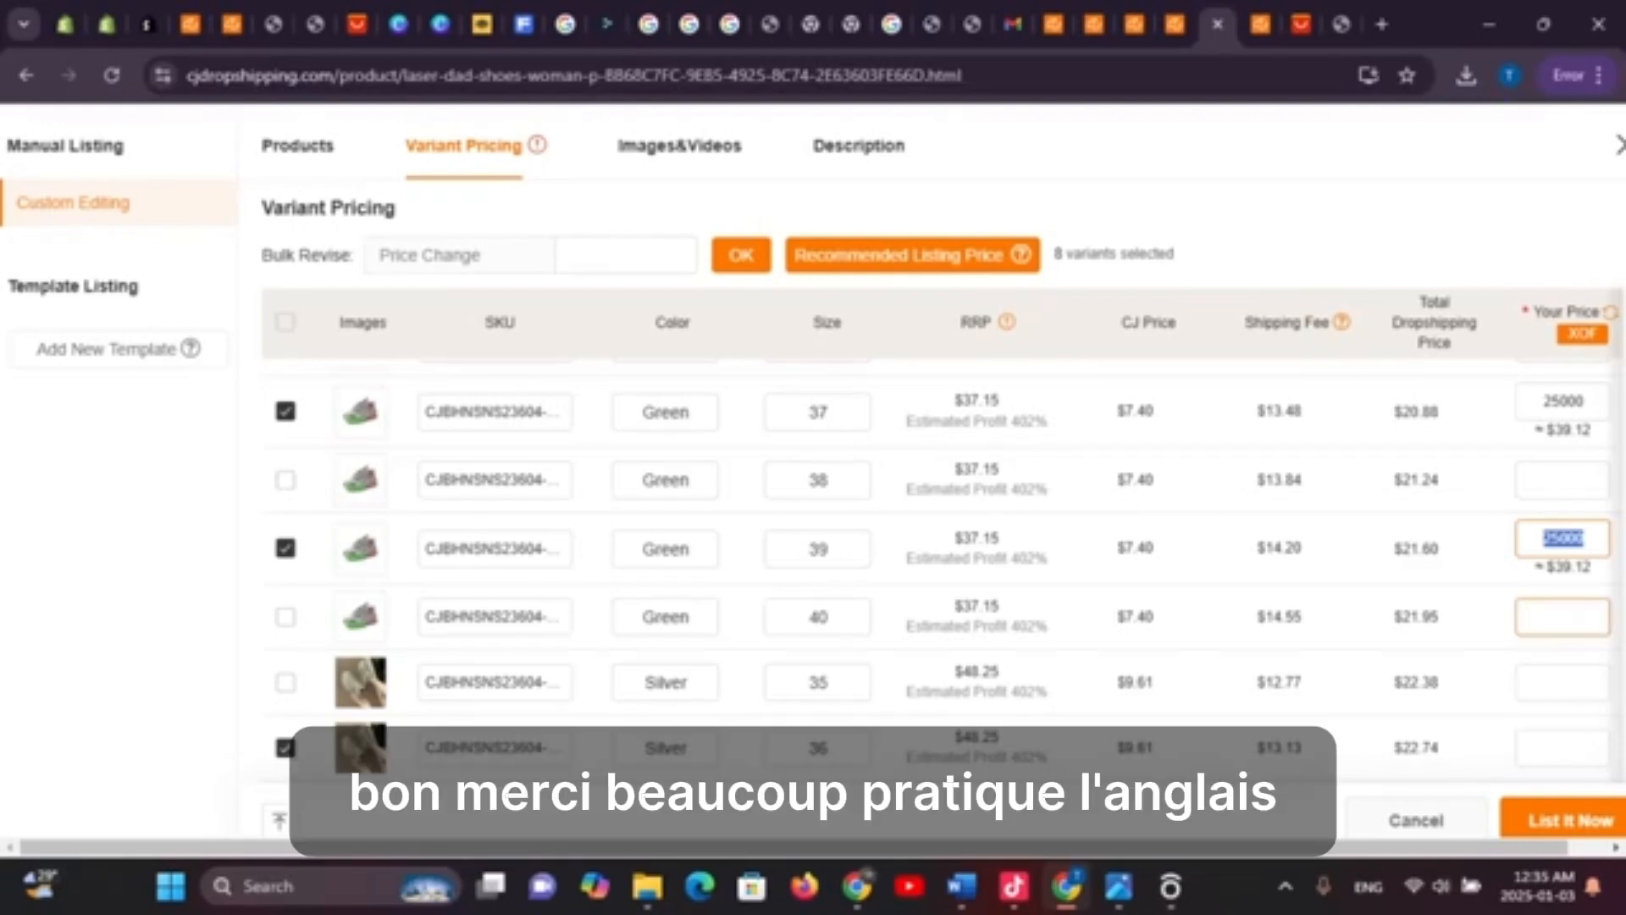
scroll(942, 572, down, 5)
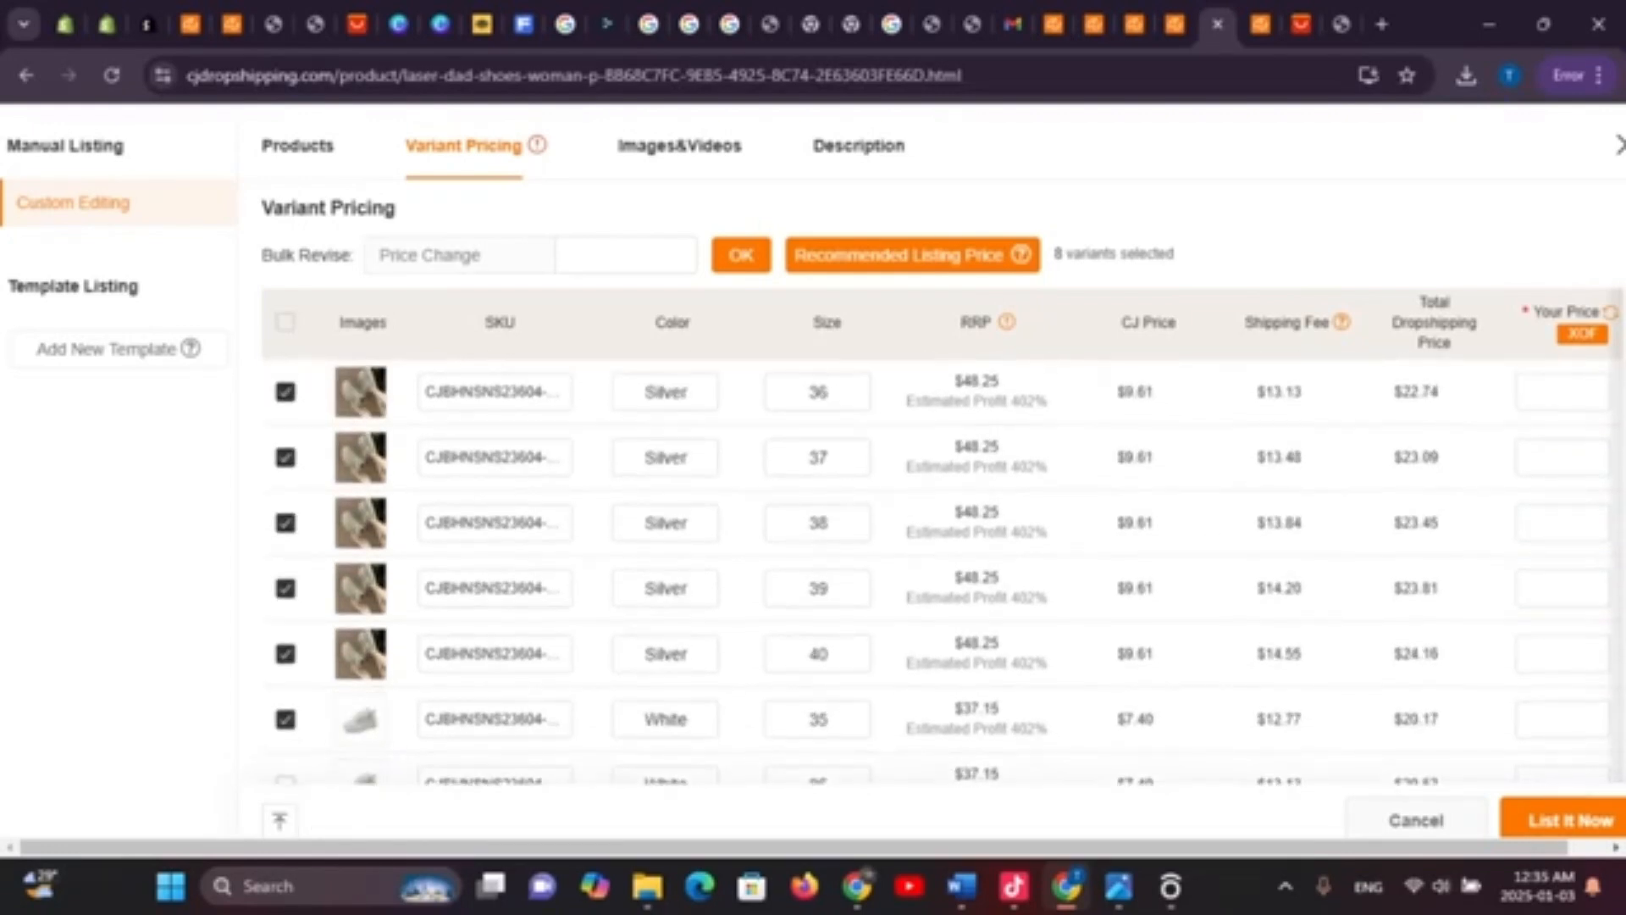
scroll(943, 572, up, 3)
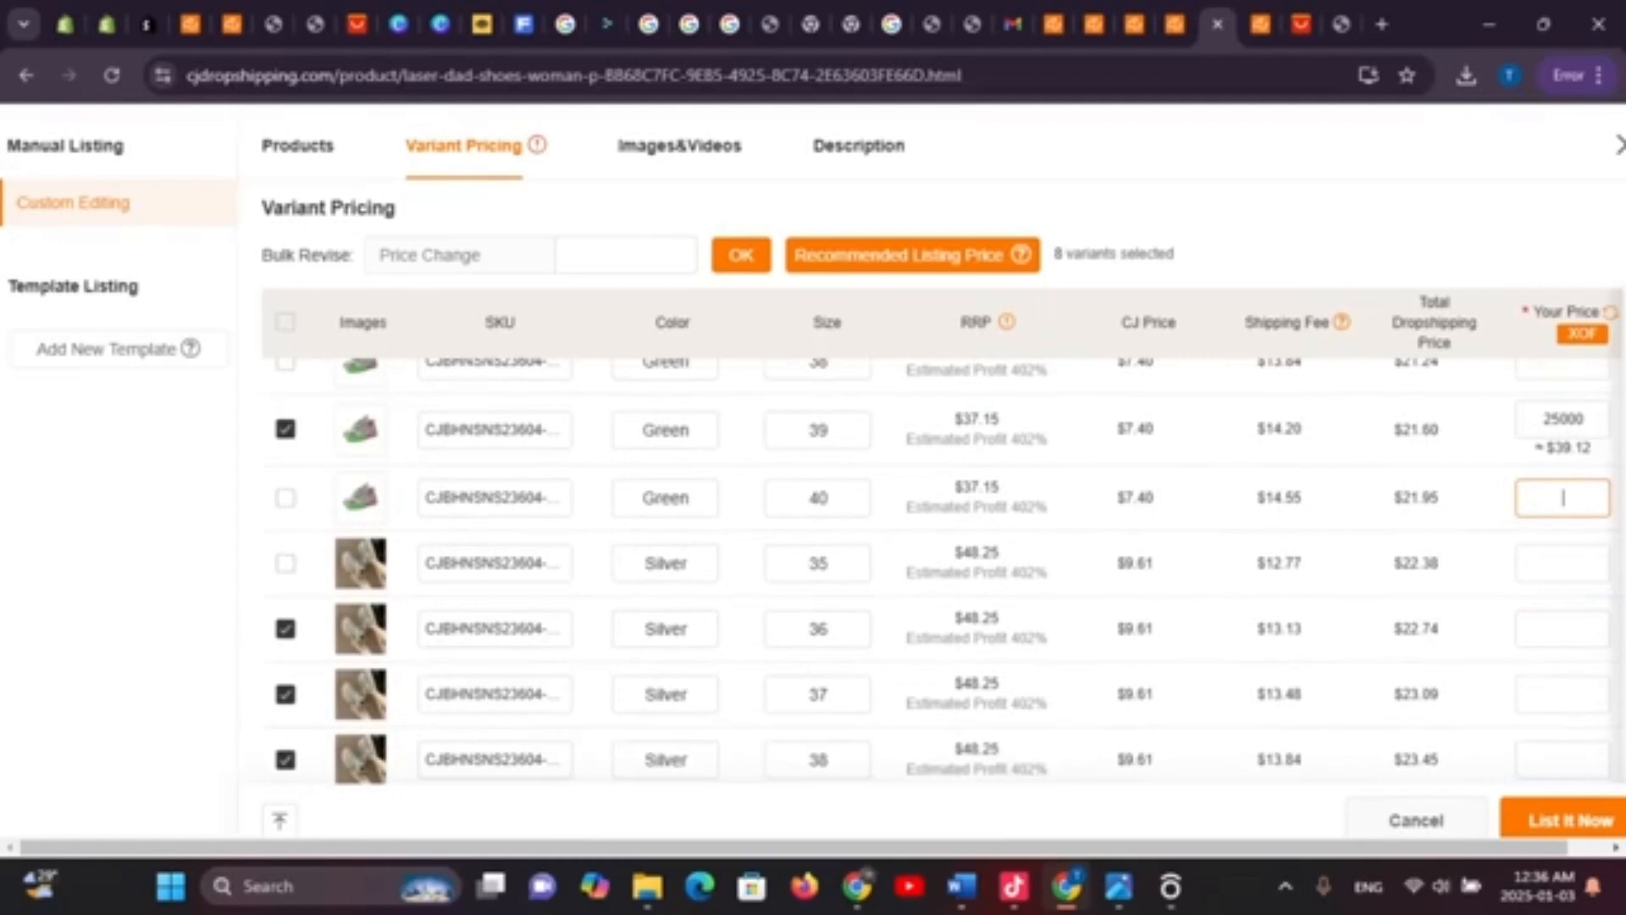
scroll(1564, 498, down, 3)
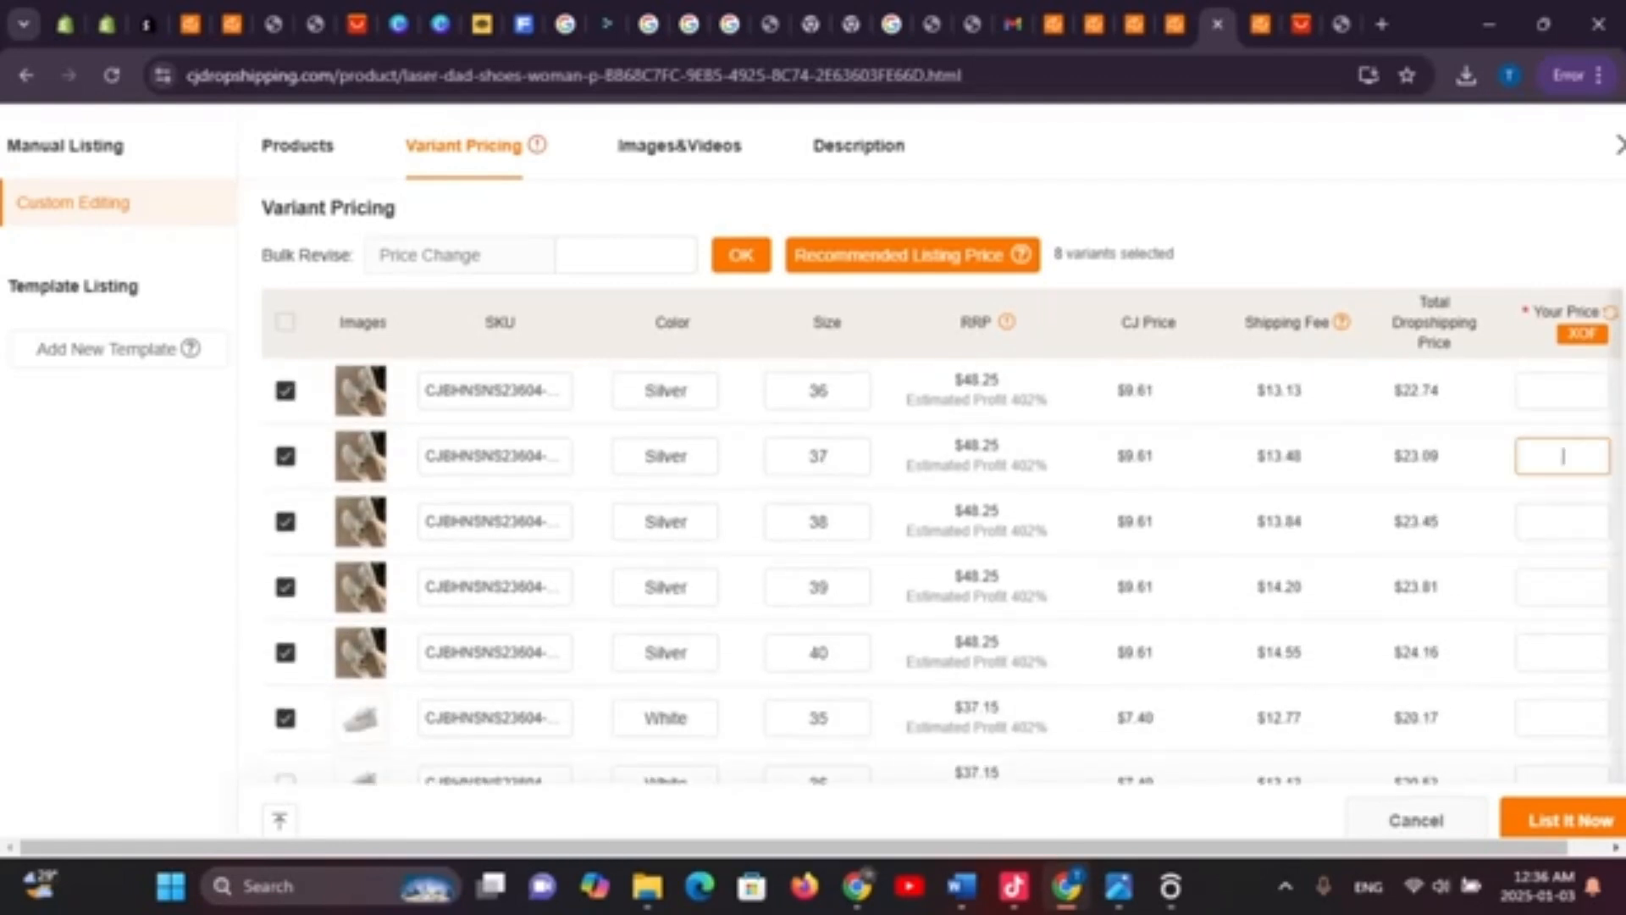
text(25000)
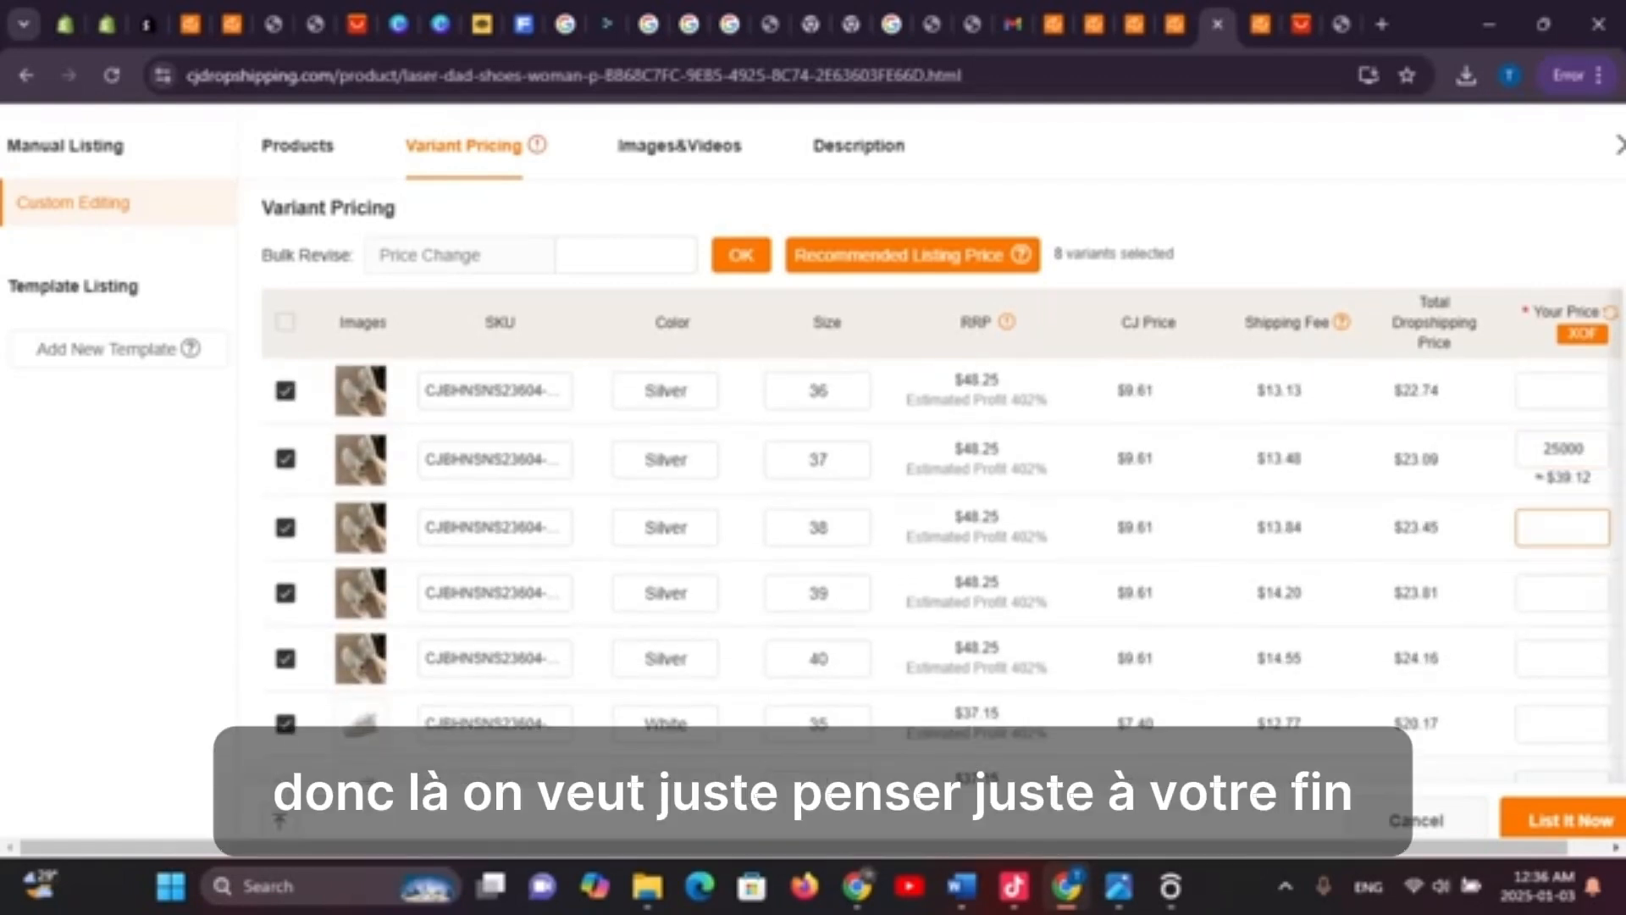
text(25000)
Set 25000 XOF for Silver sizes 39 and 40 and White size 35
click(1563, 600)
key(ctrl+v)
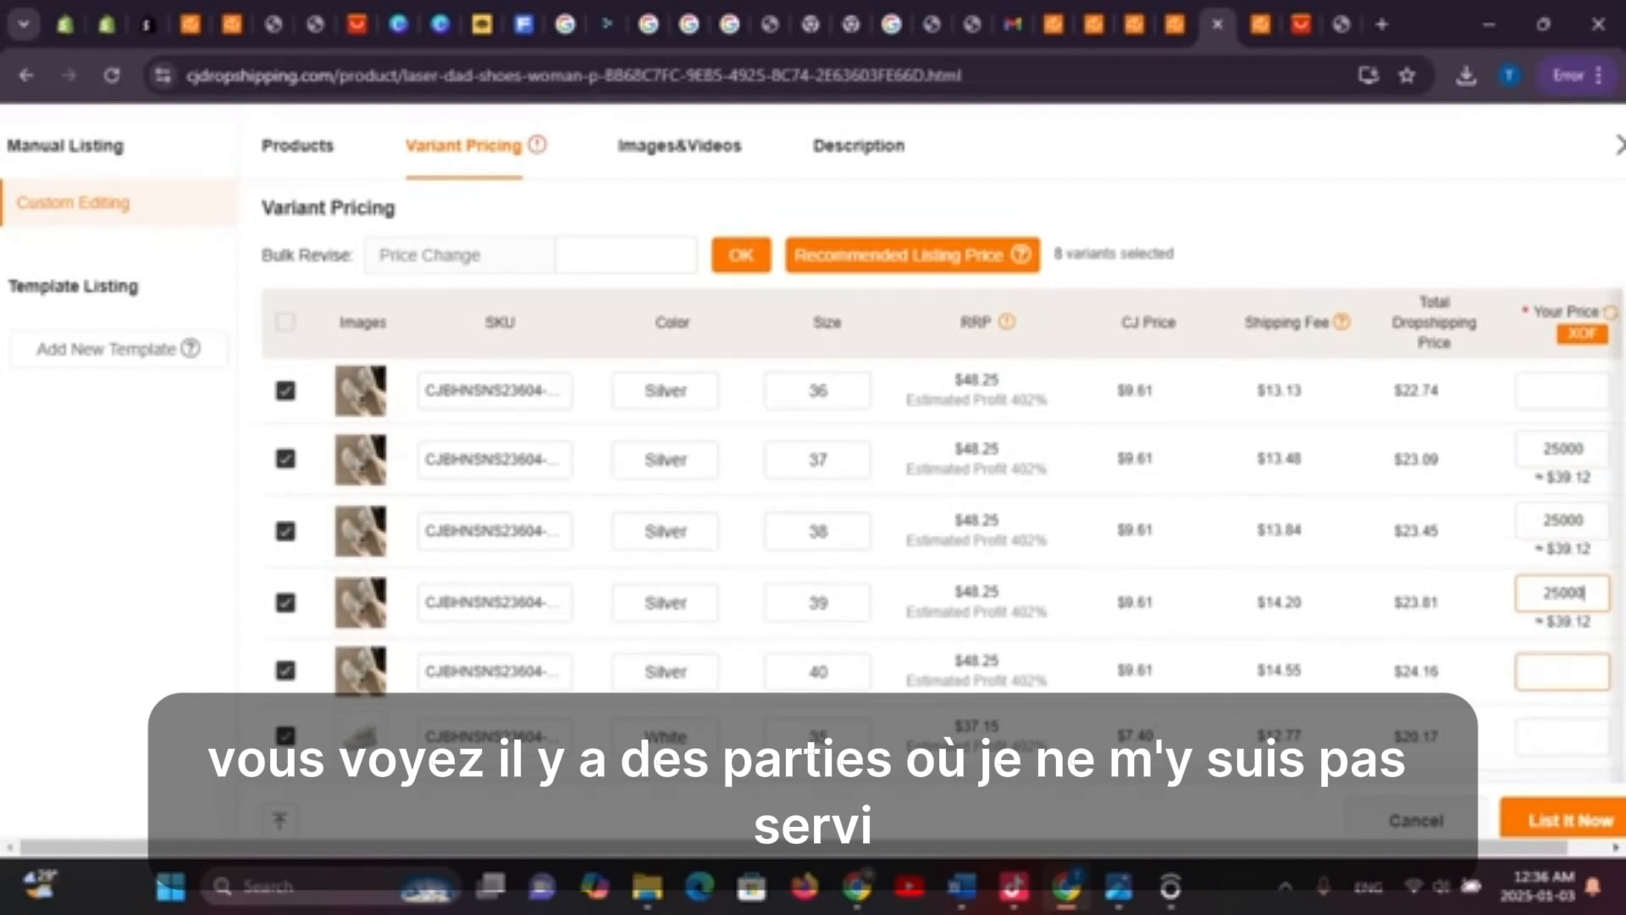
key(ctrl+v)
scroll(1563, 711, down, 2)
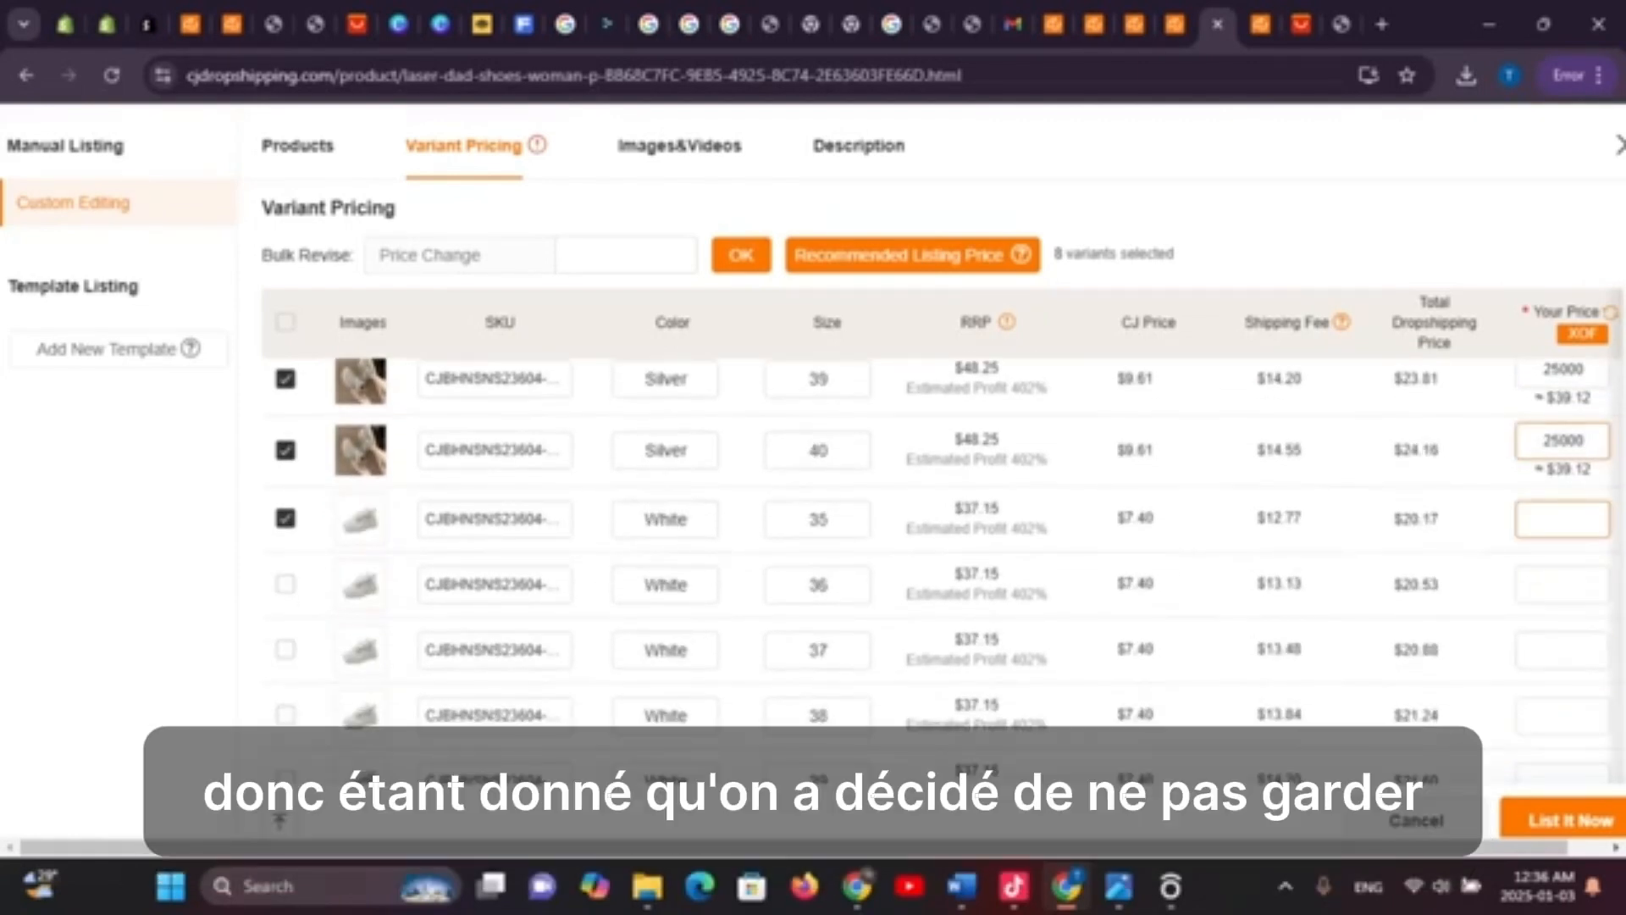
click(1564, 518)
text(25000)
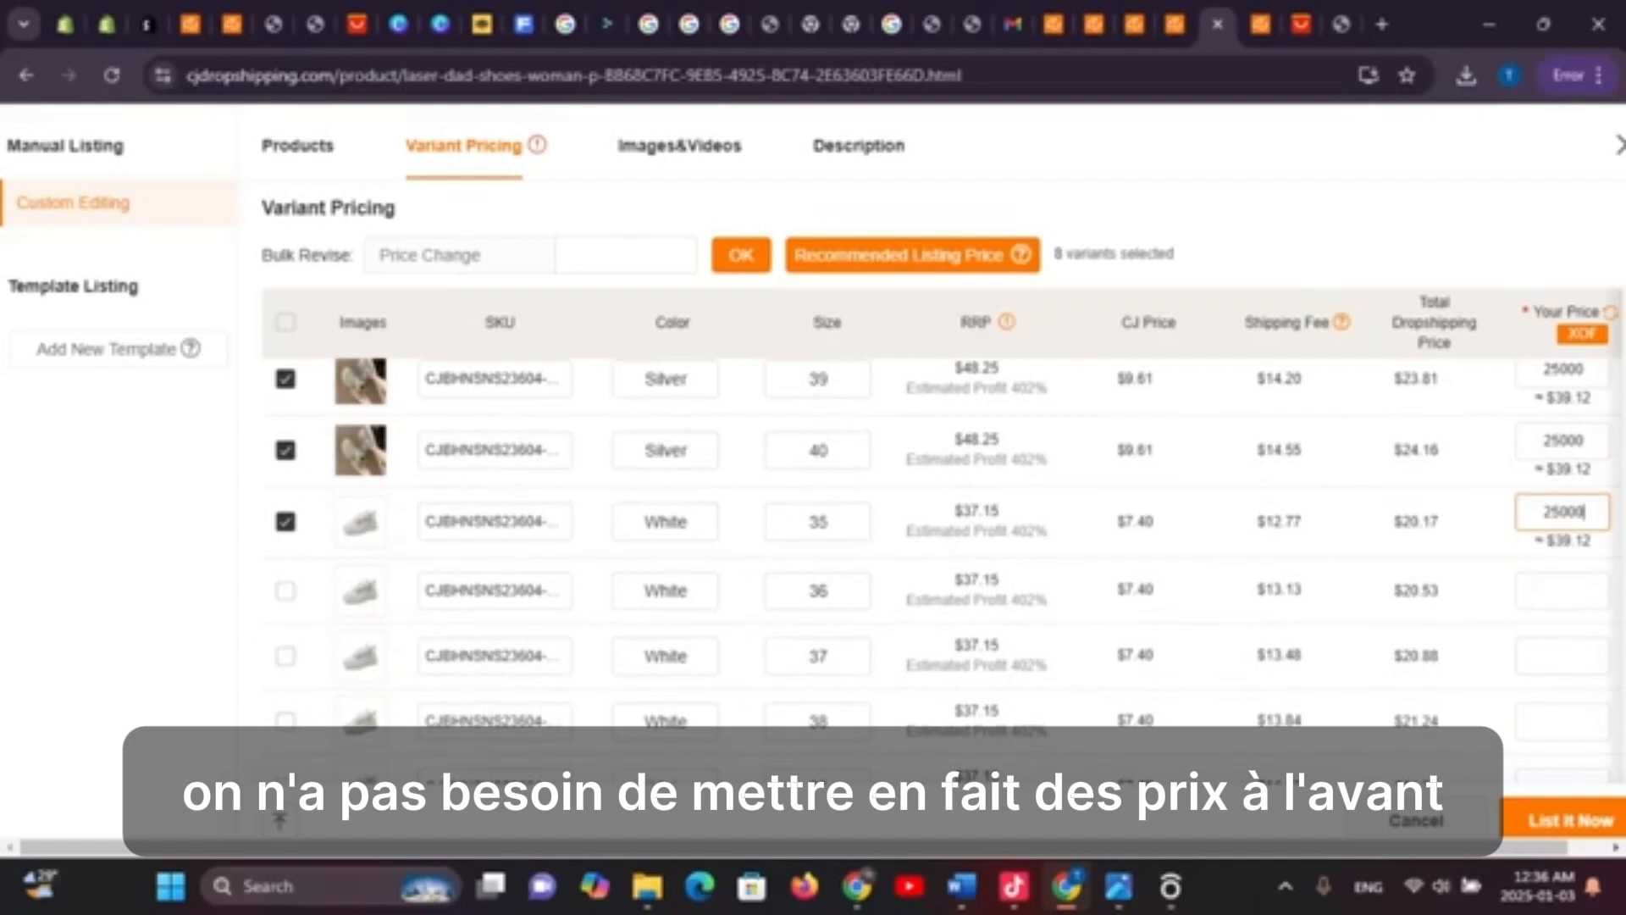
scroll(1563, 559, up, 2)
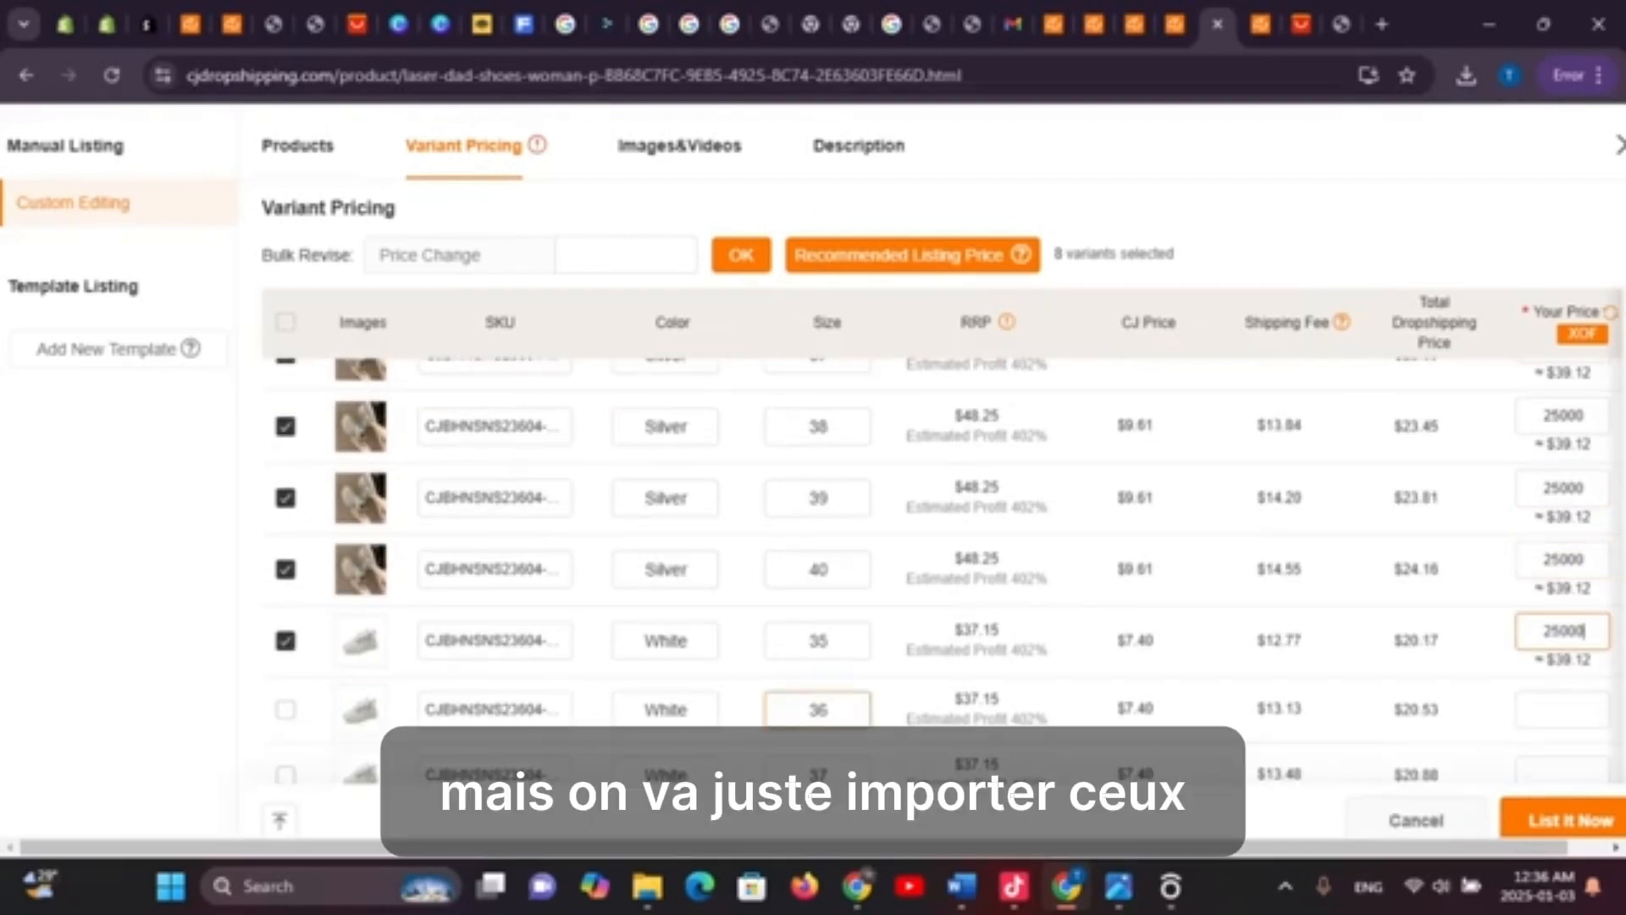
scroll(932, 550, down, 5)
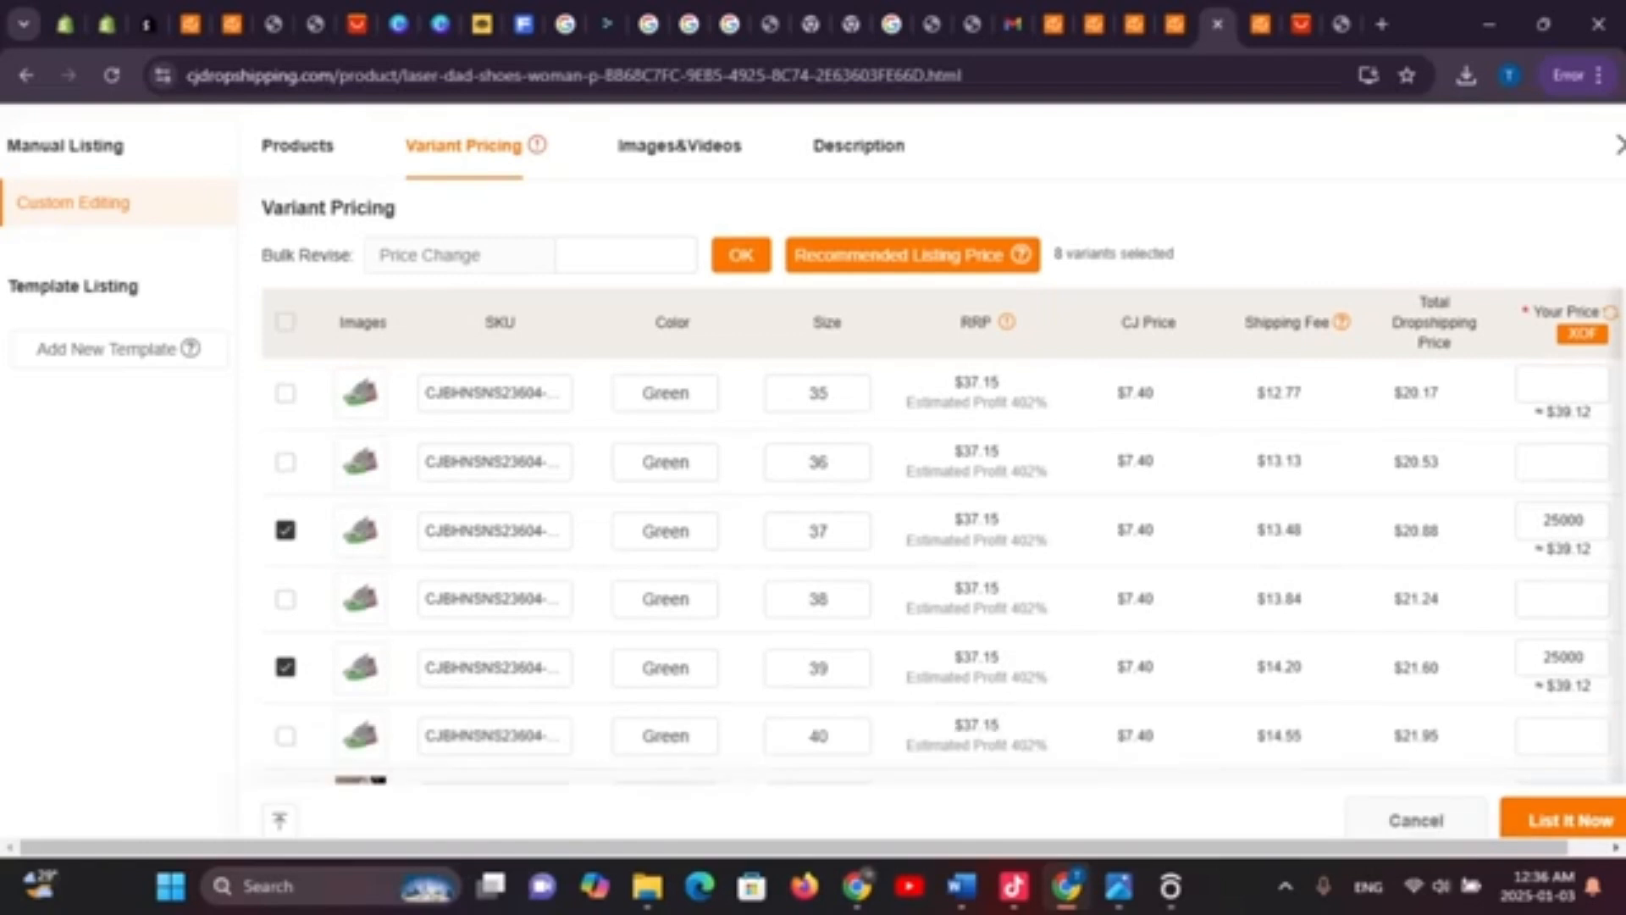
Try listing, get the store-price warning, and scroll down to the White size 36 row
click(1568, 819)
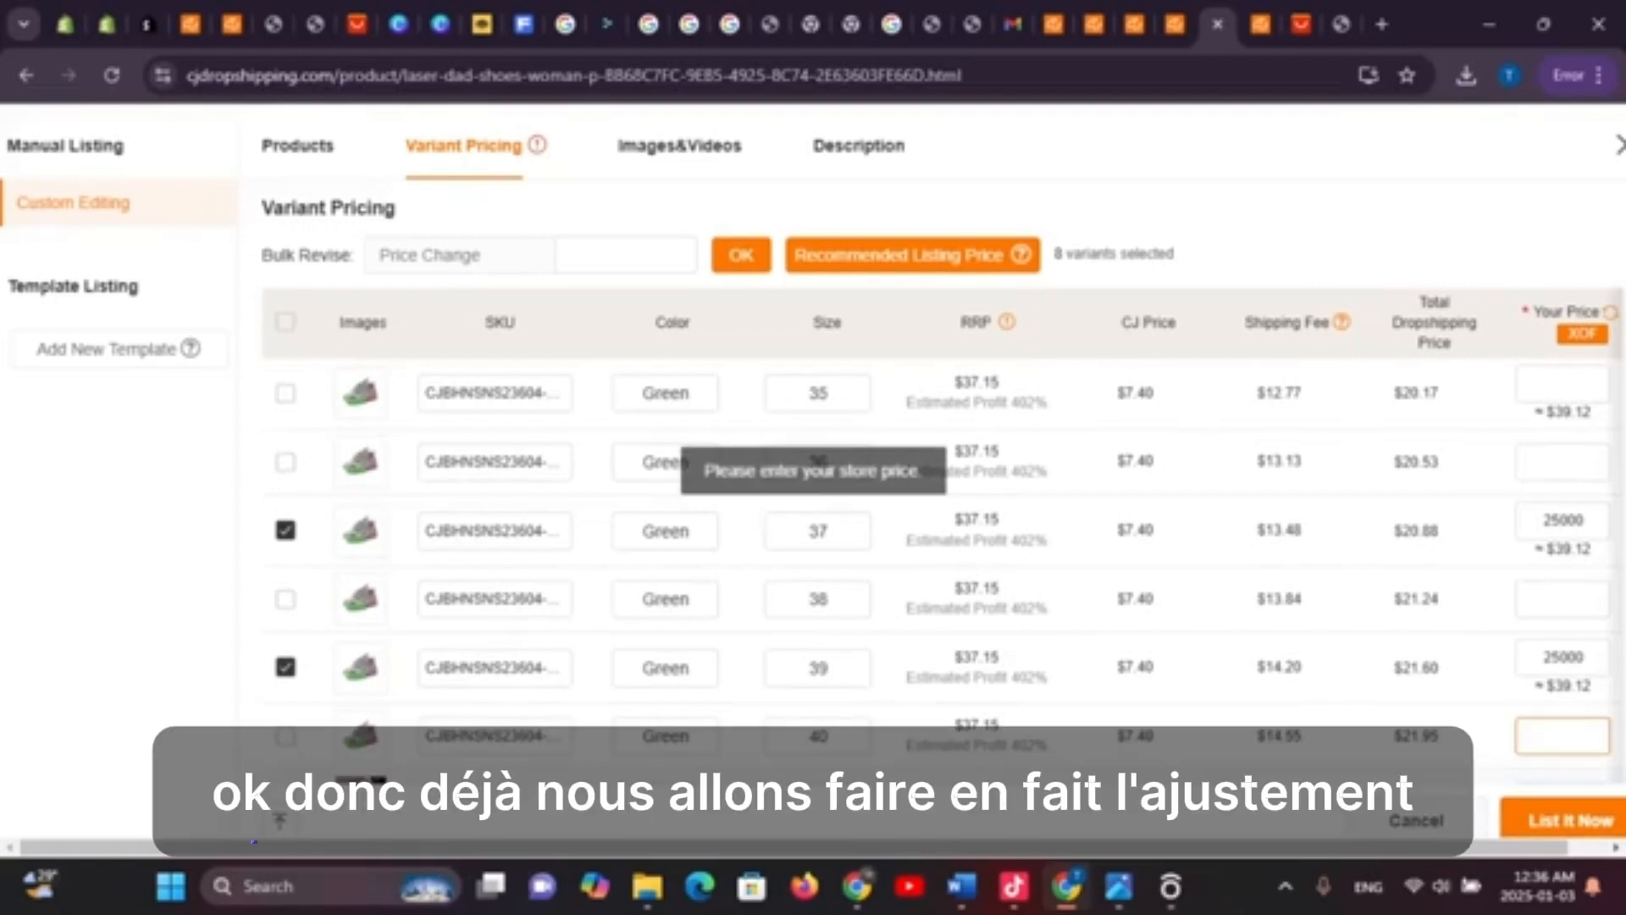
scroll(1562, 463, up, 2)
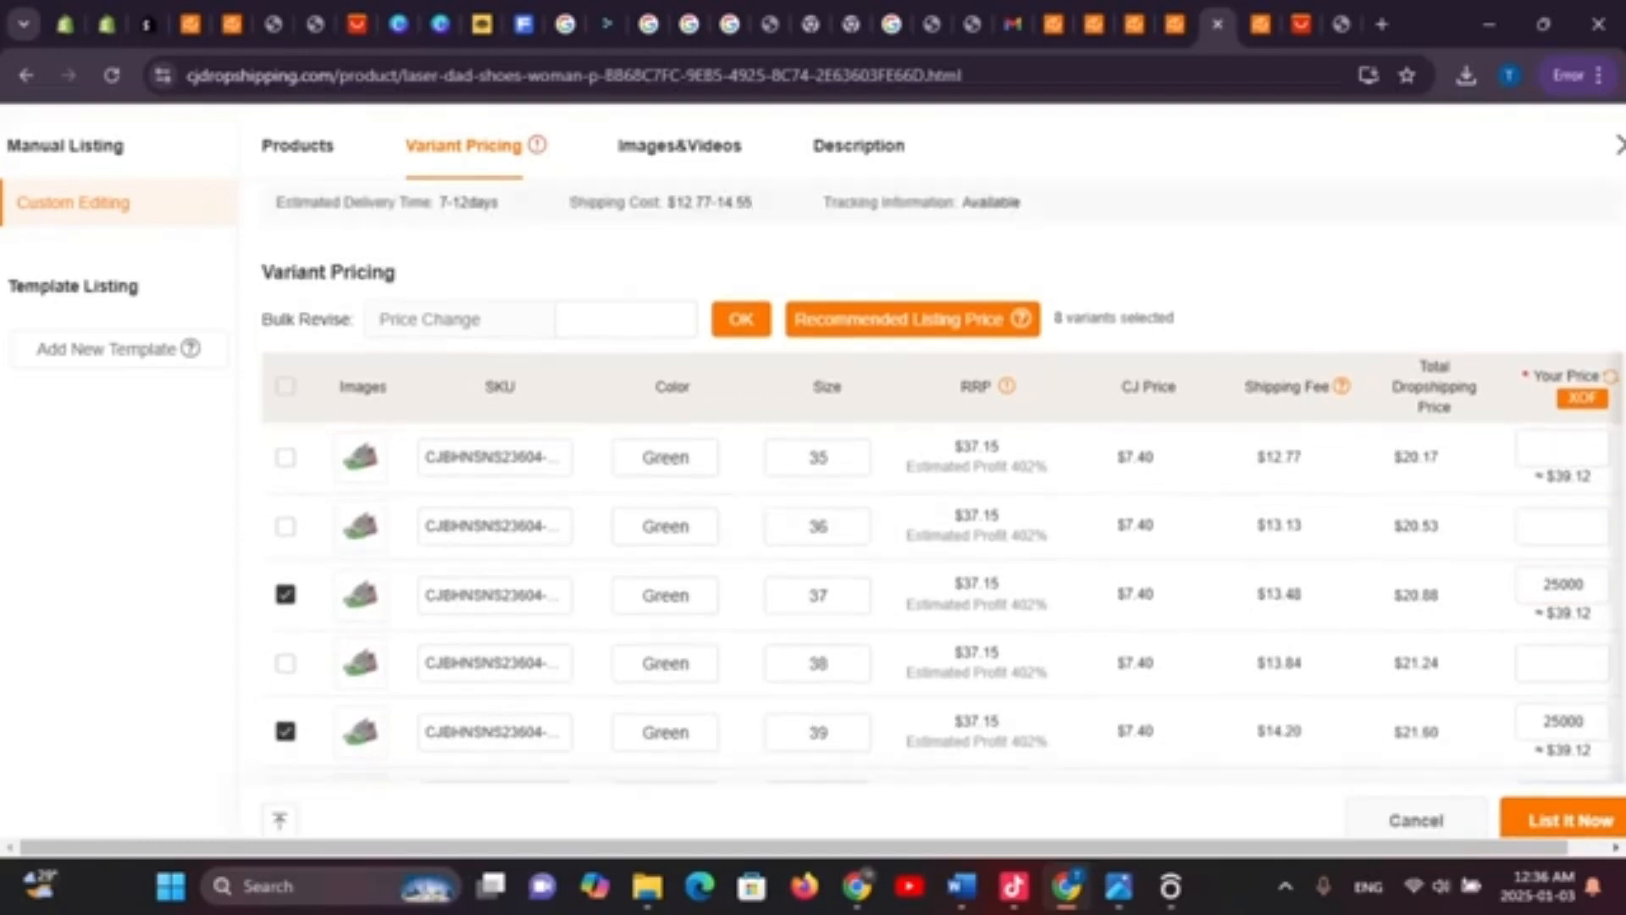
scroll(1563, 463, down, 1)
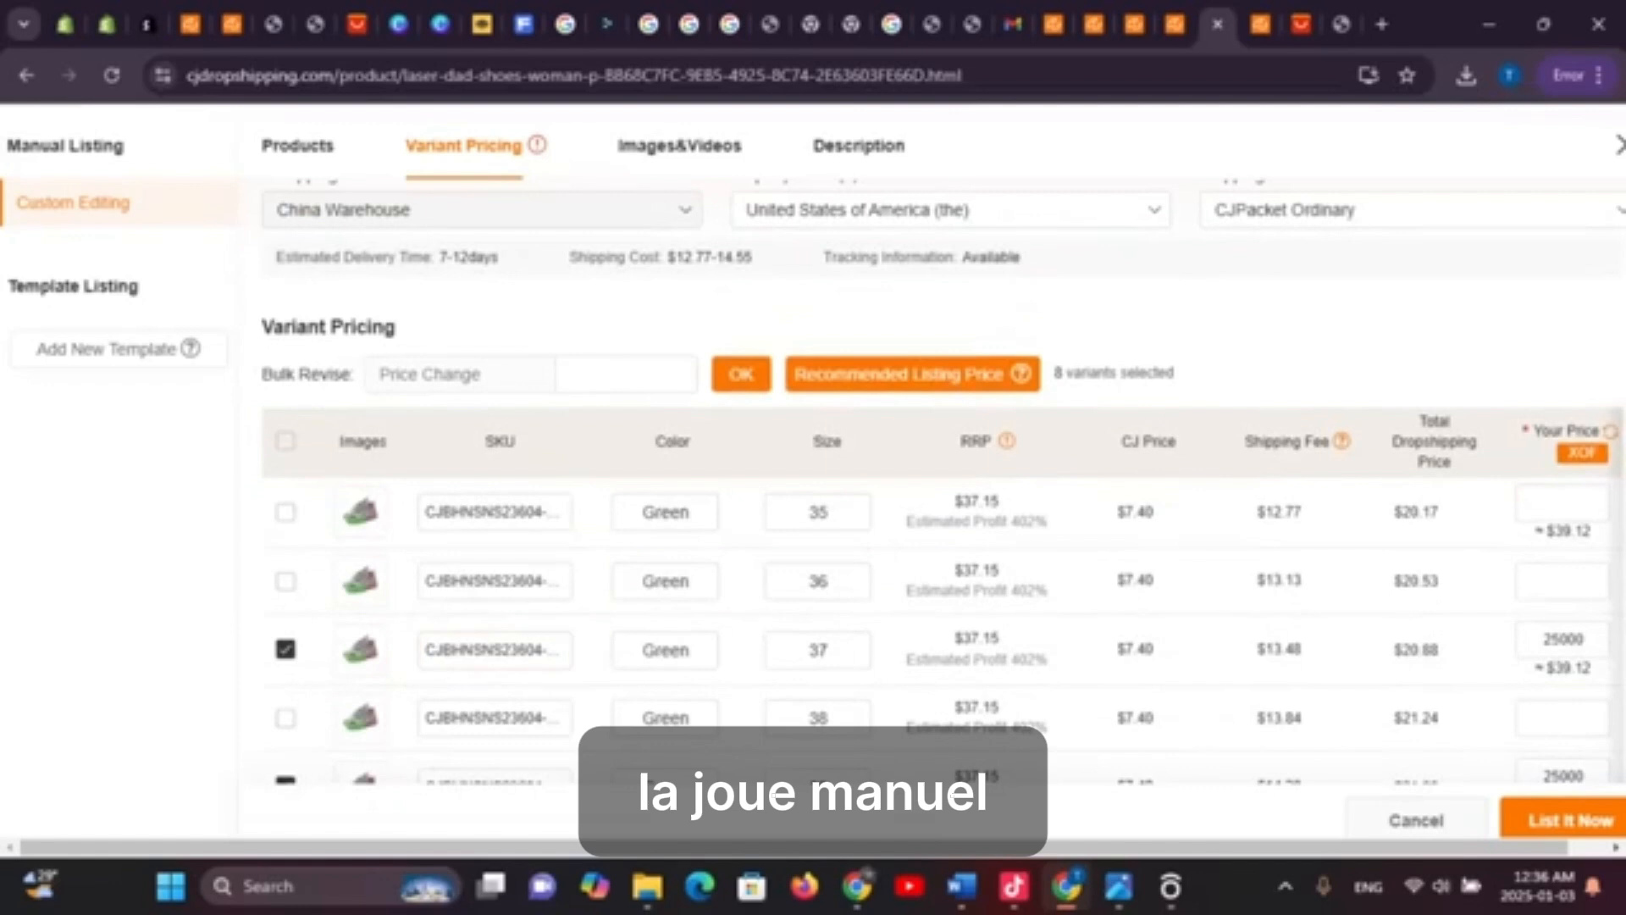
scroll(1563, 639, down, 3)
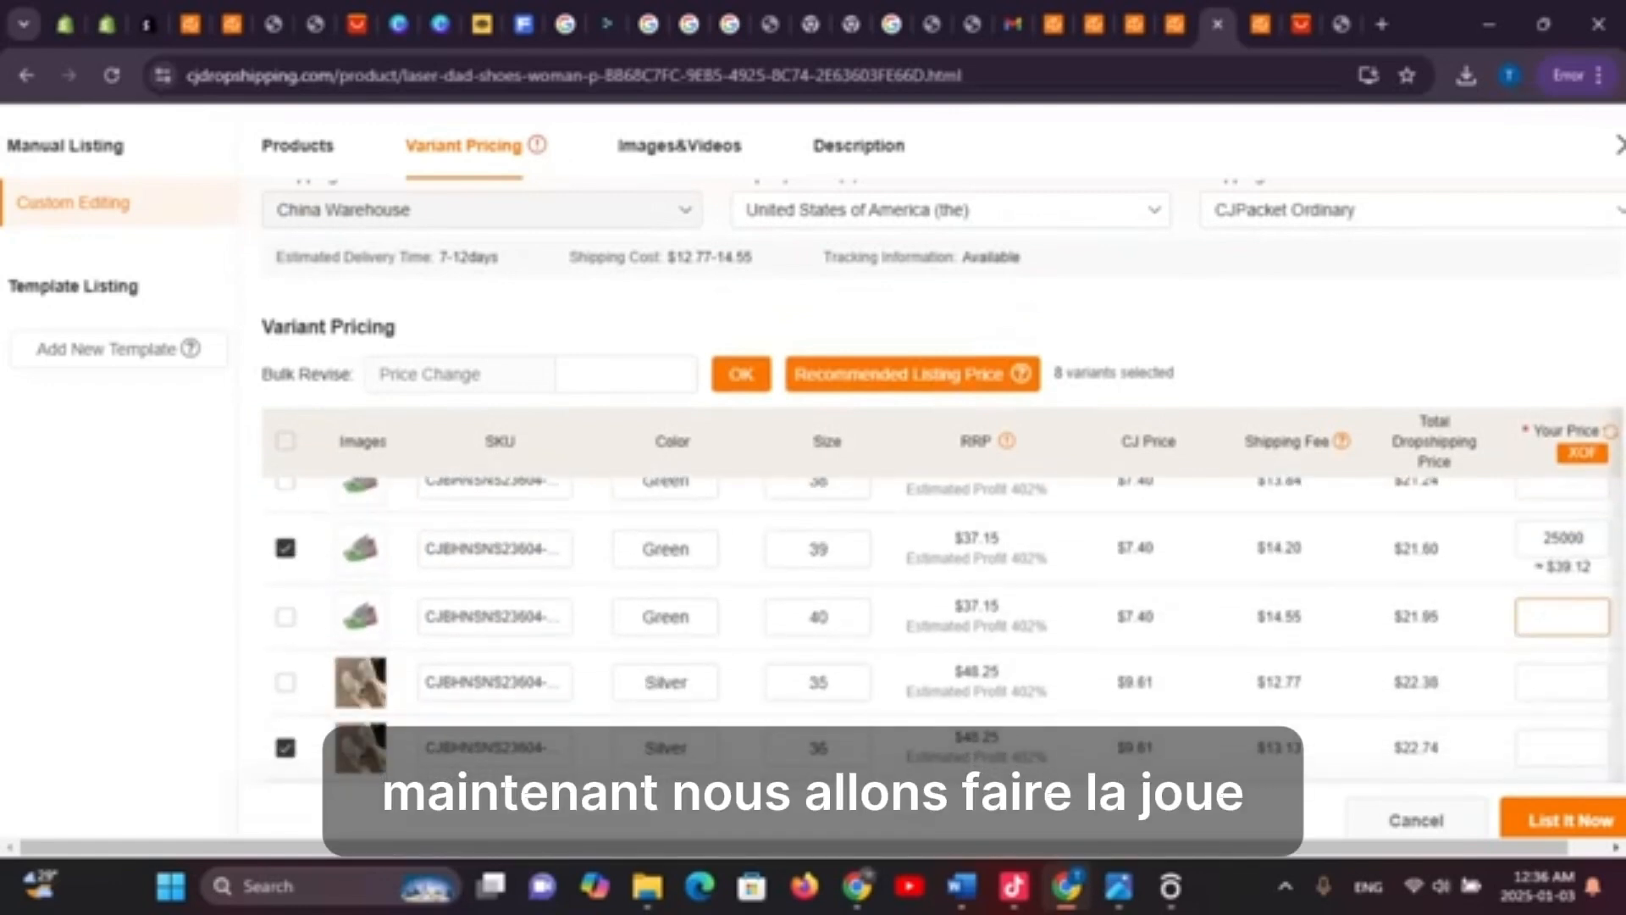
scroll(1563, 639, down, 3)
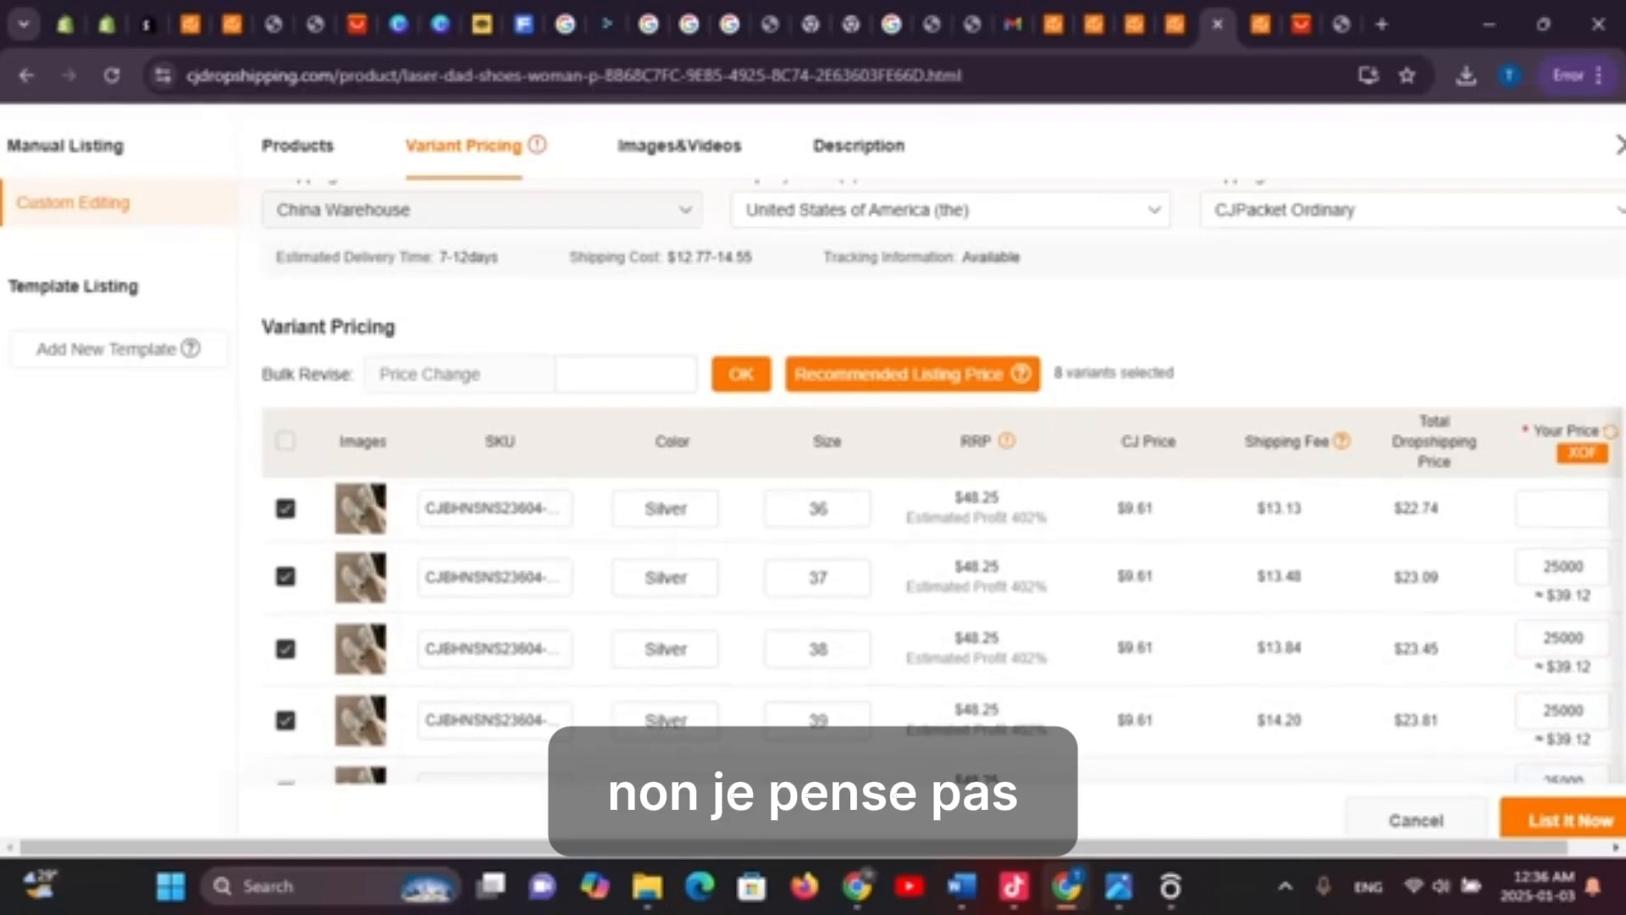
scroll(940, 550, down, 4)
scroll(940, 551, down, 2)
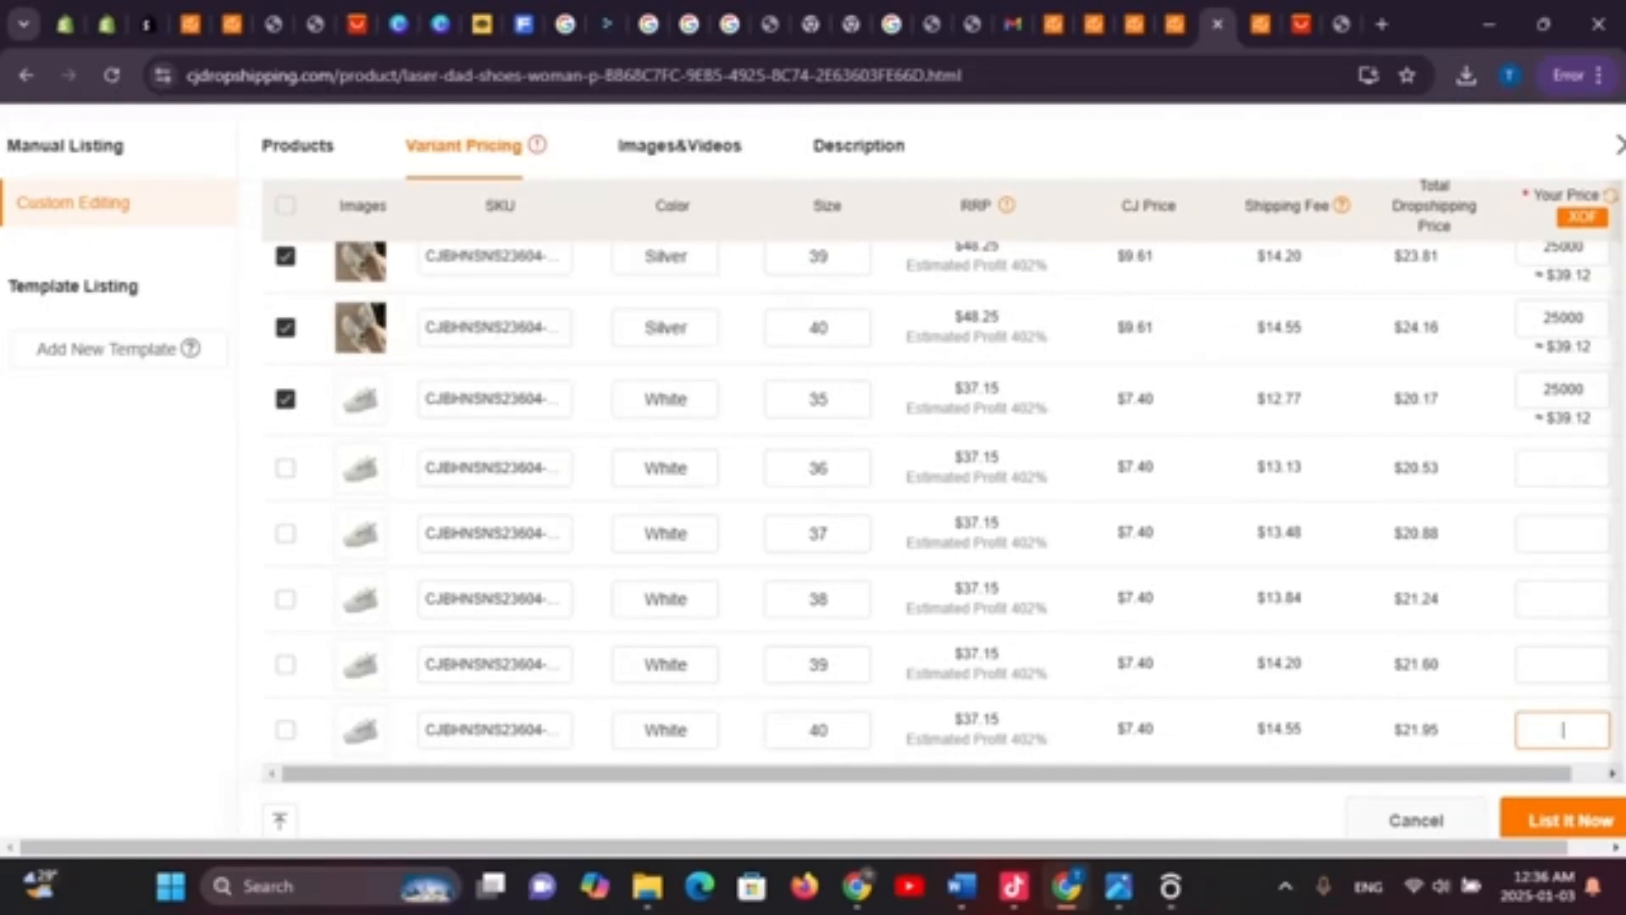
Price White size 36 at 25000 XOF, select it, and retry listing
text(25000)
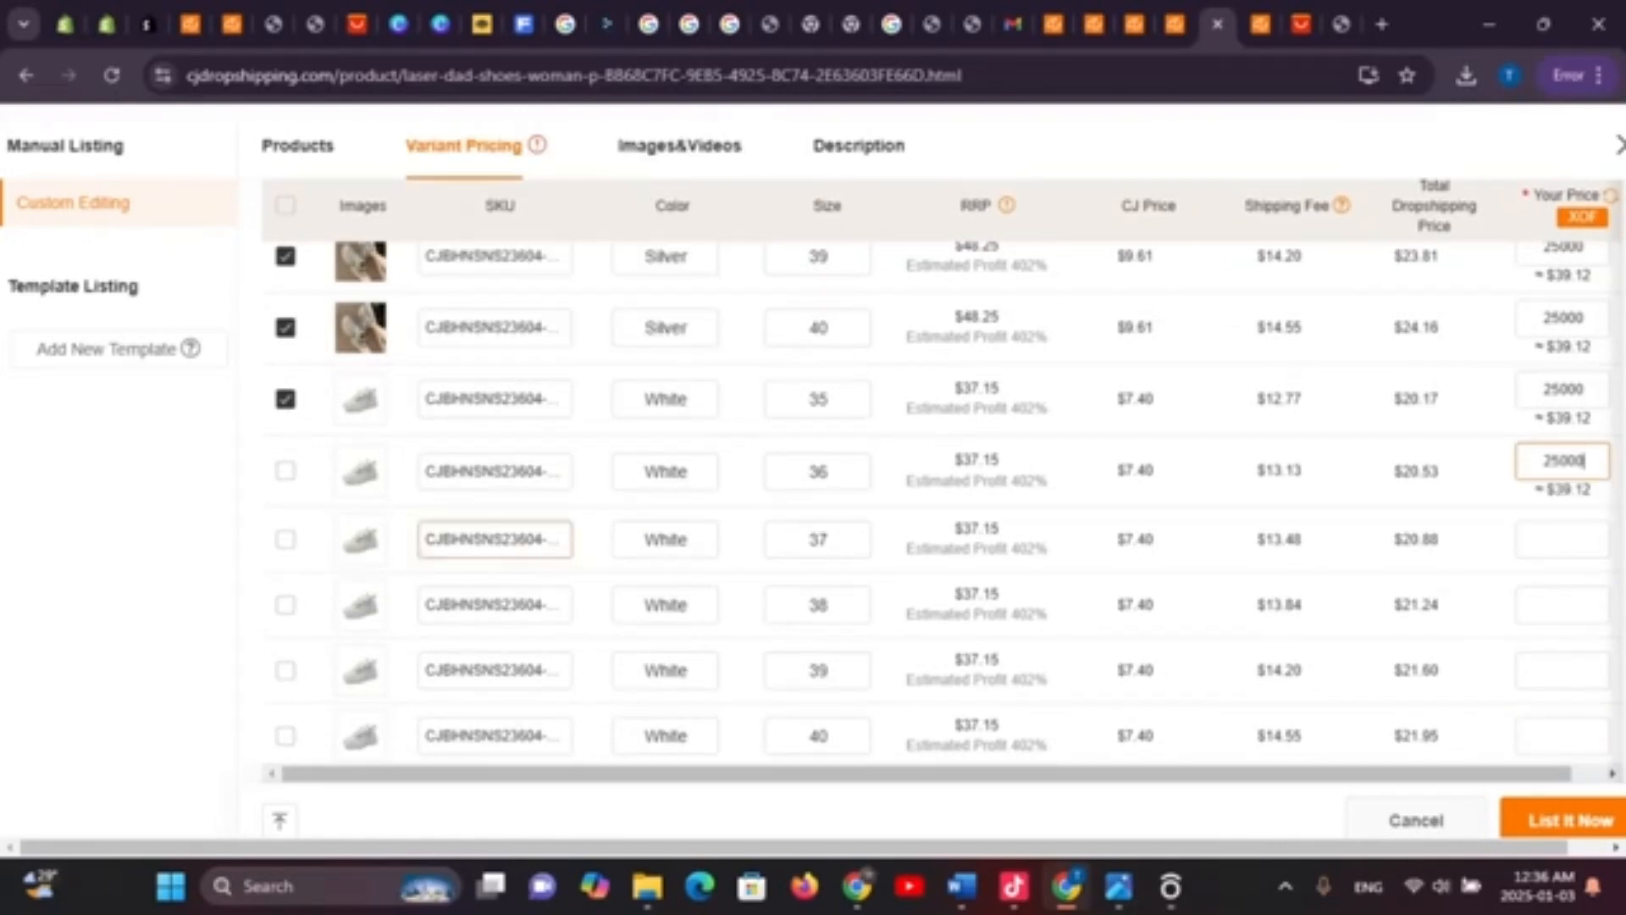
click(286, 471)
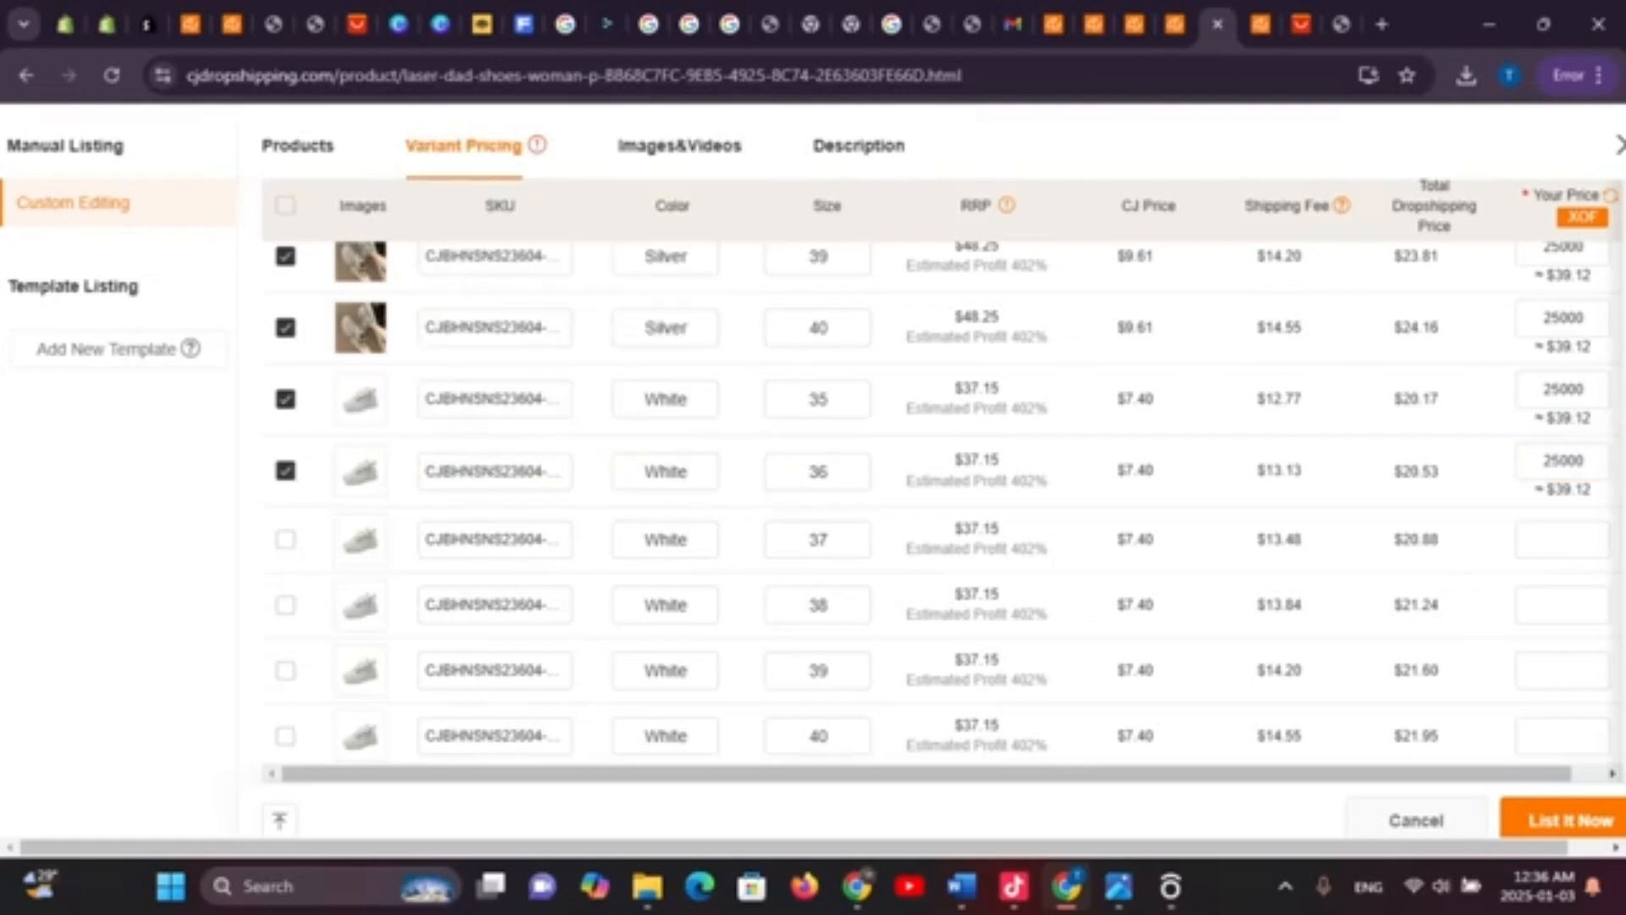
scroll(943, 501, up, 5)
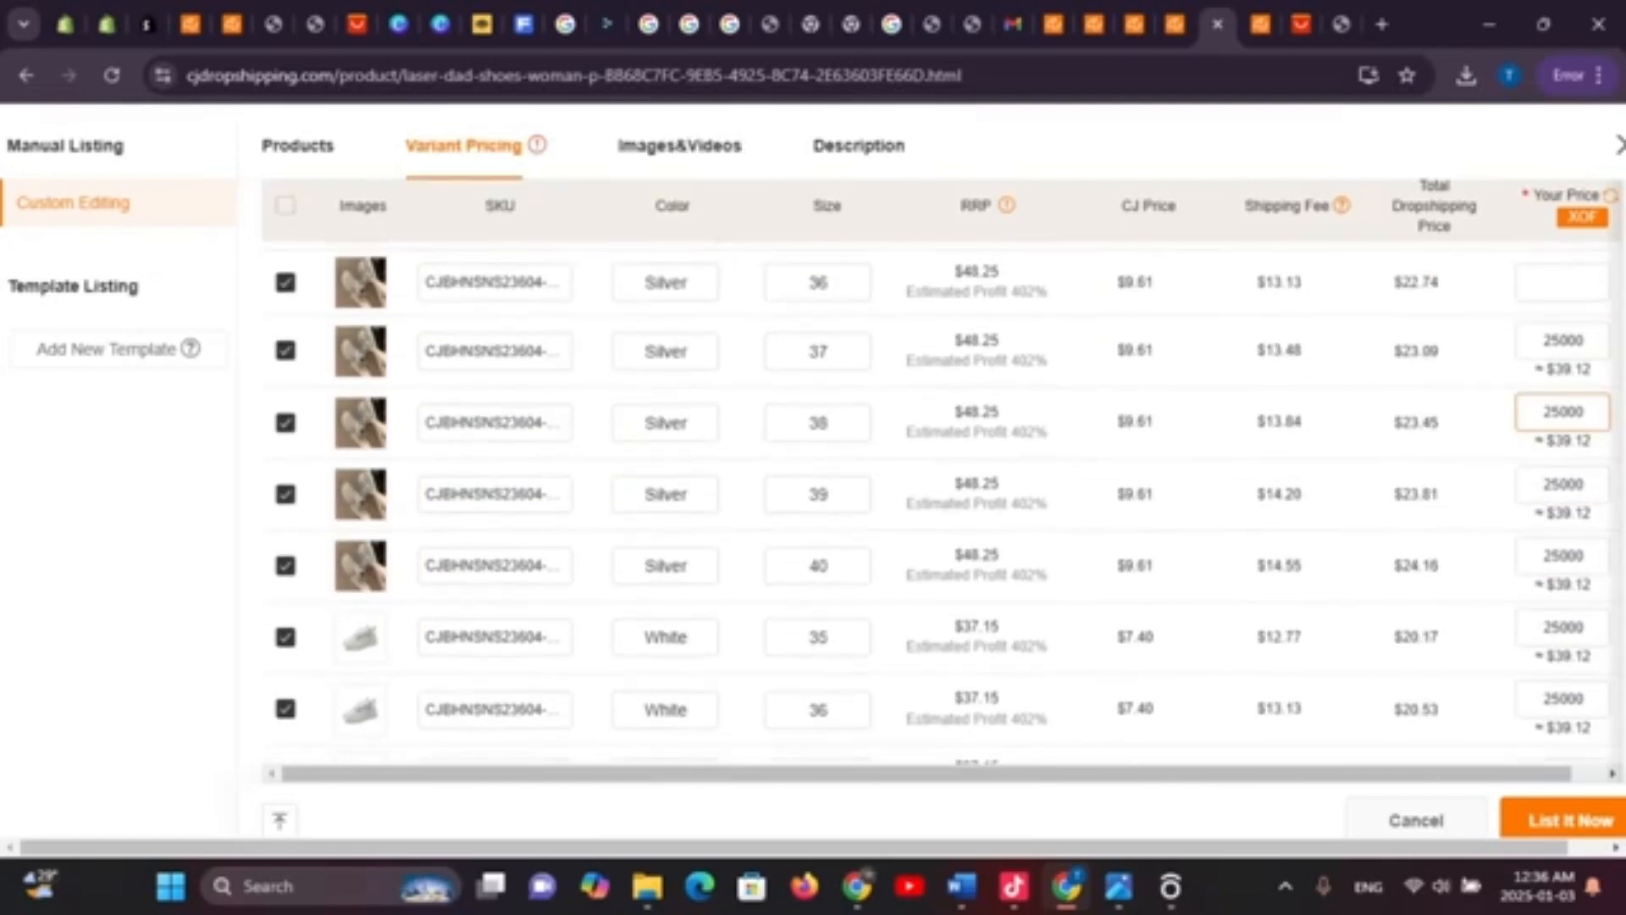
scroll(943, 500, up, 1)
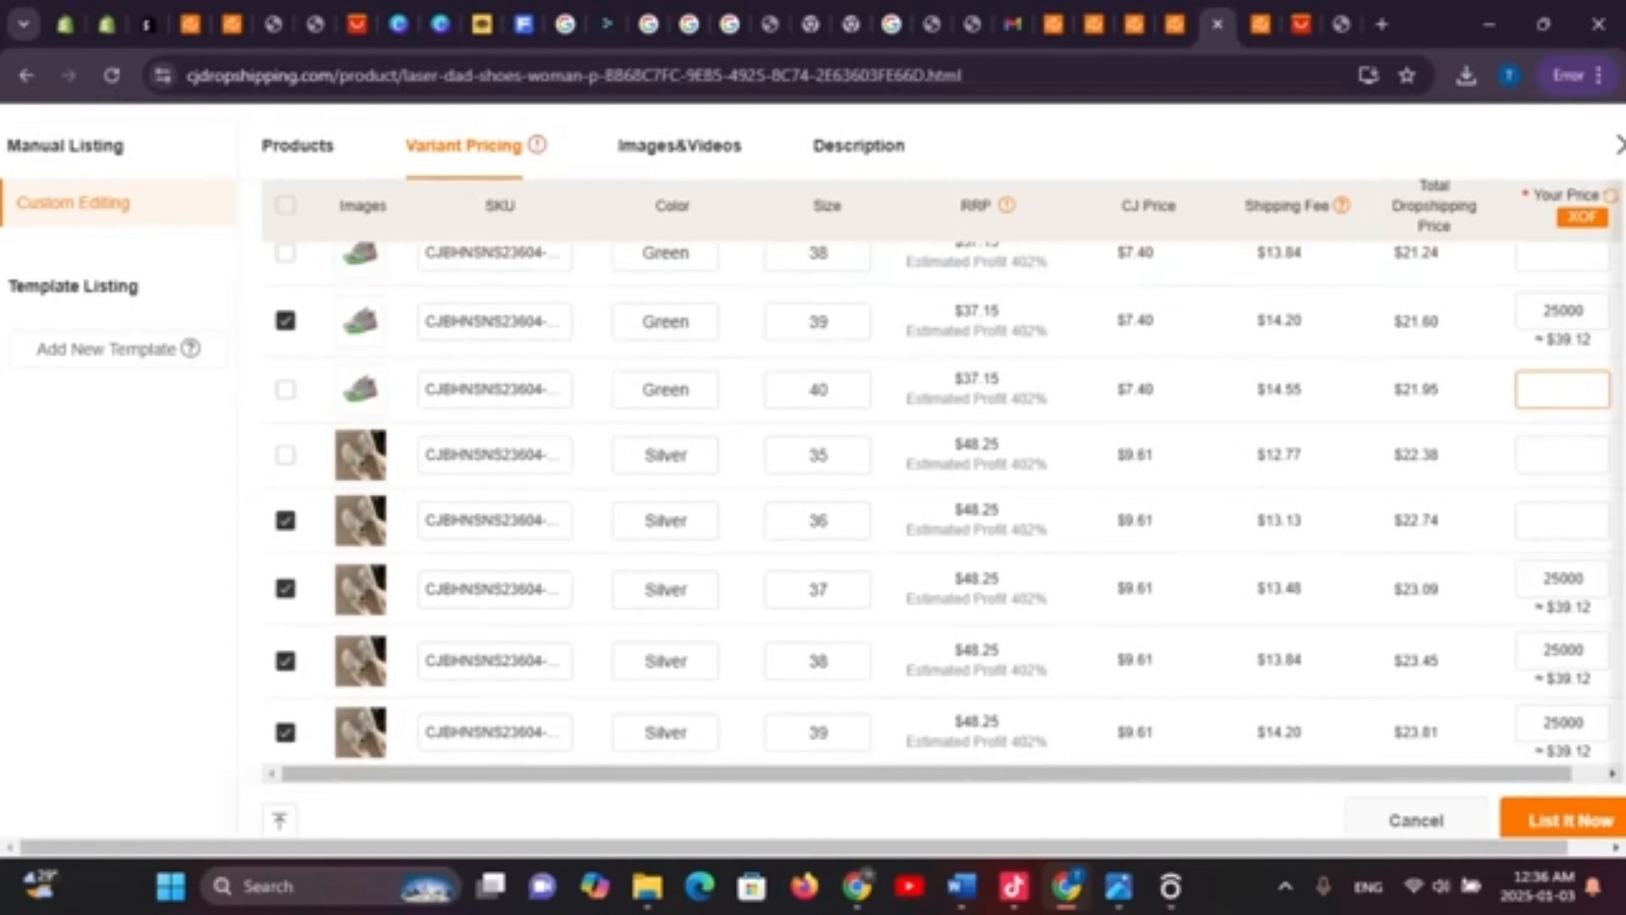
scroll(943, 502, up, 1)
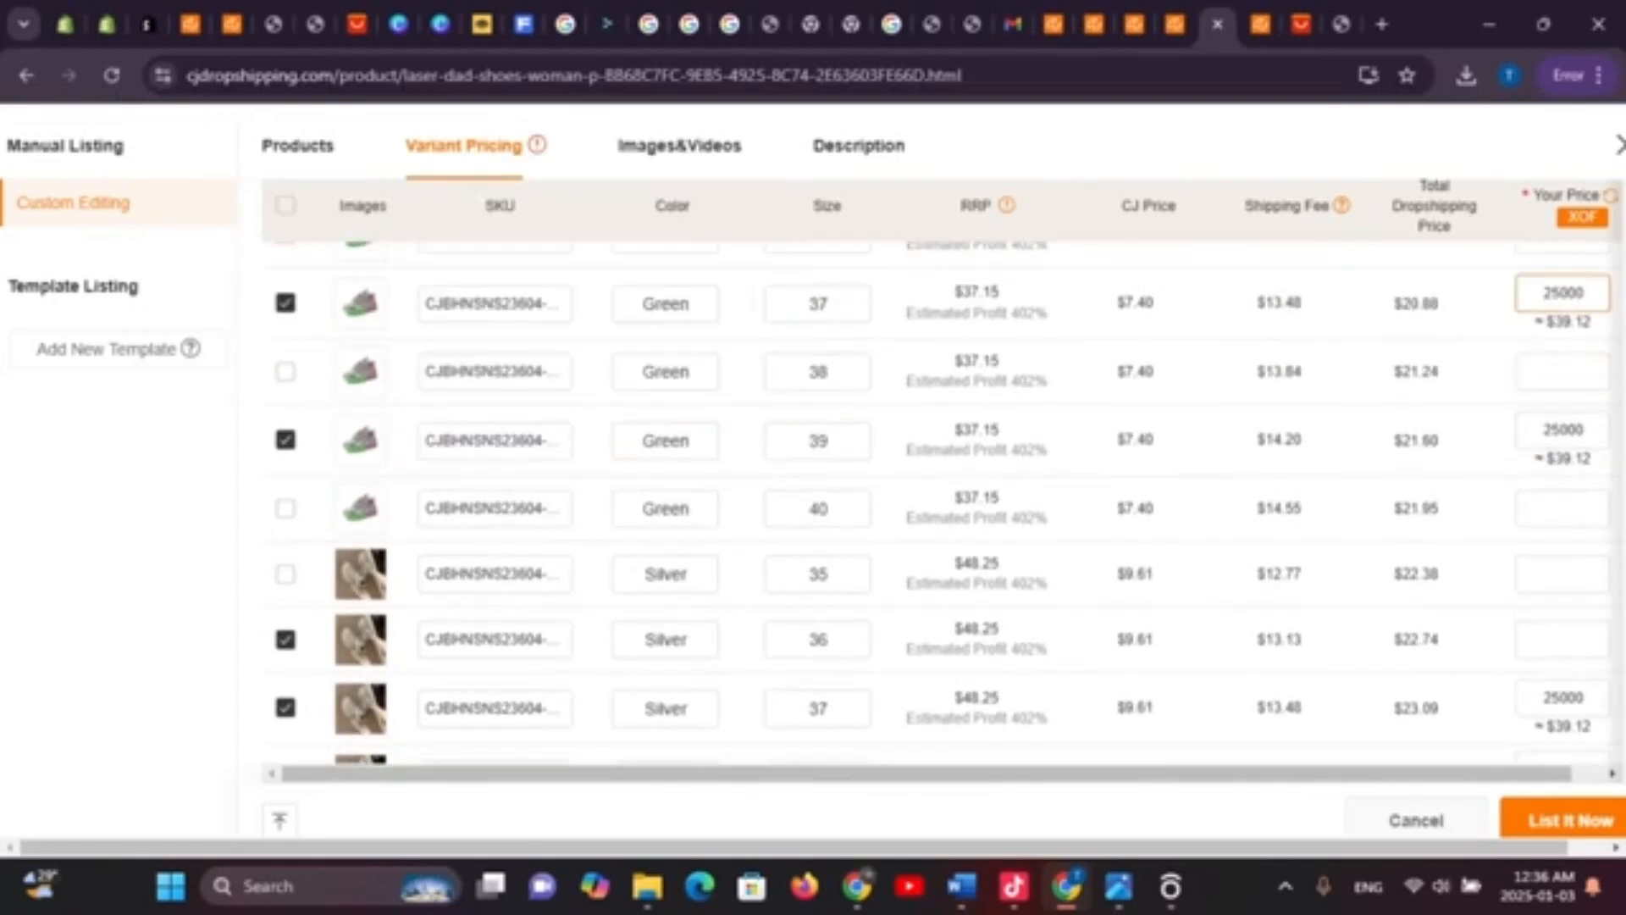
scroll(942, 502, up, 1)
scroll(943, 502, up, 1)
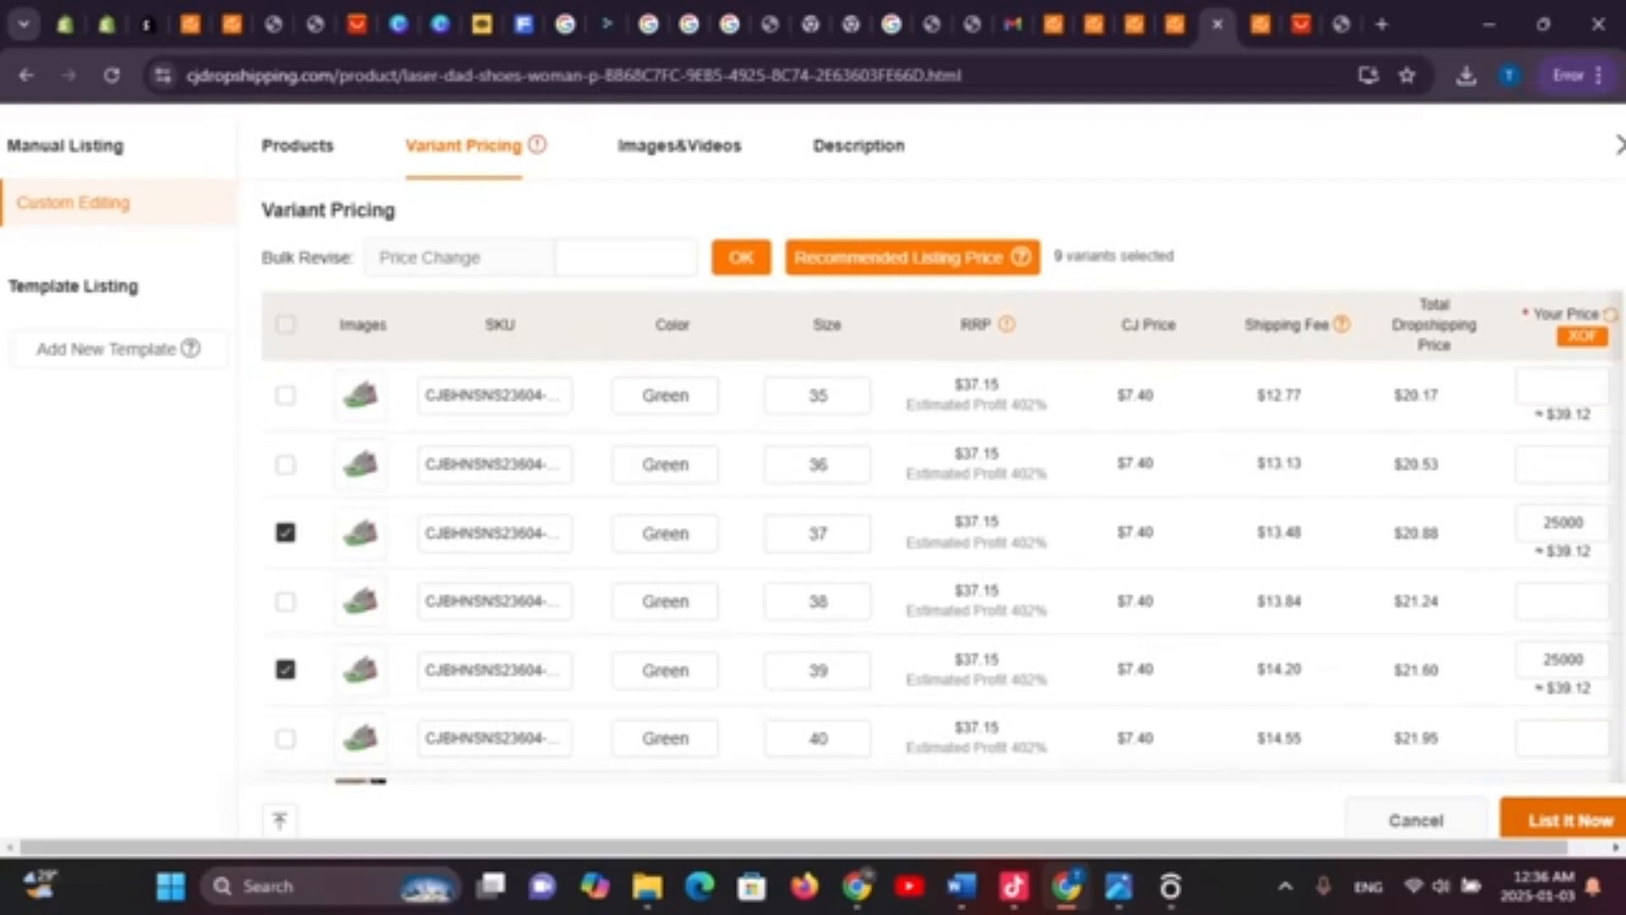
click(1569, 819)
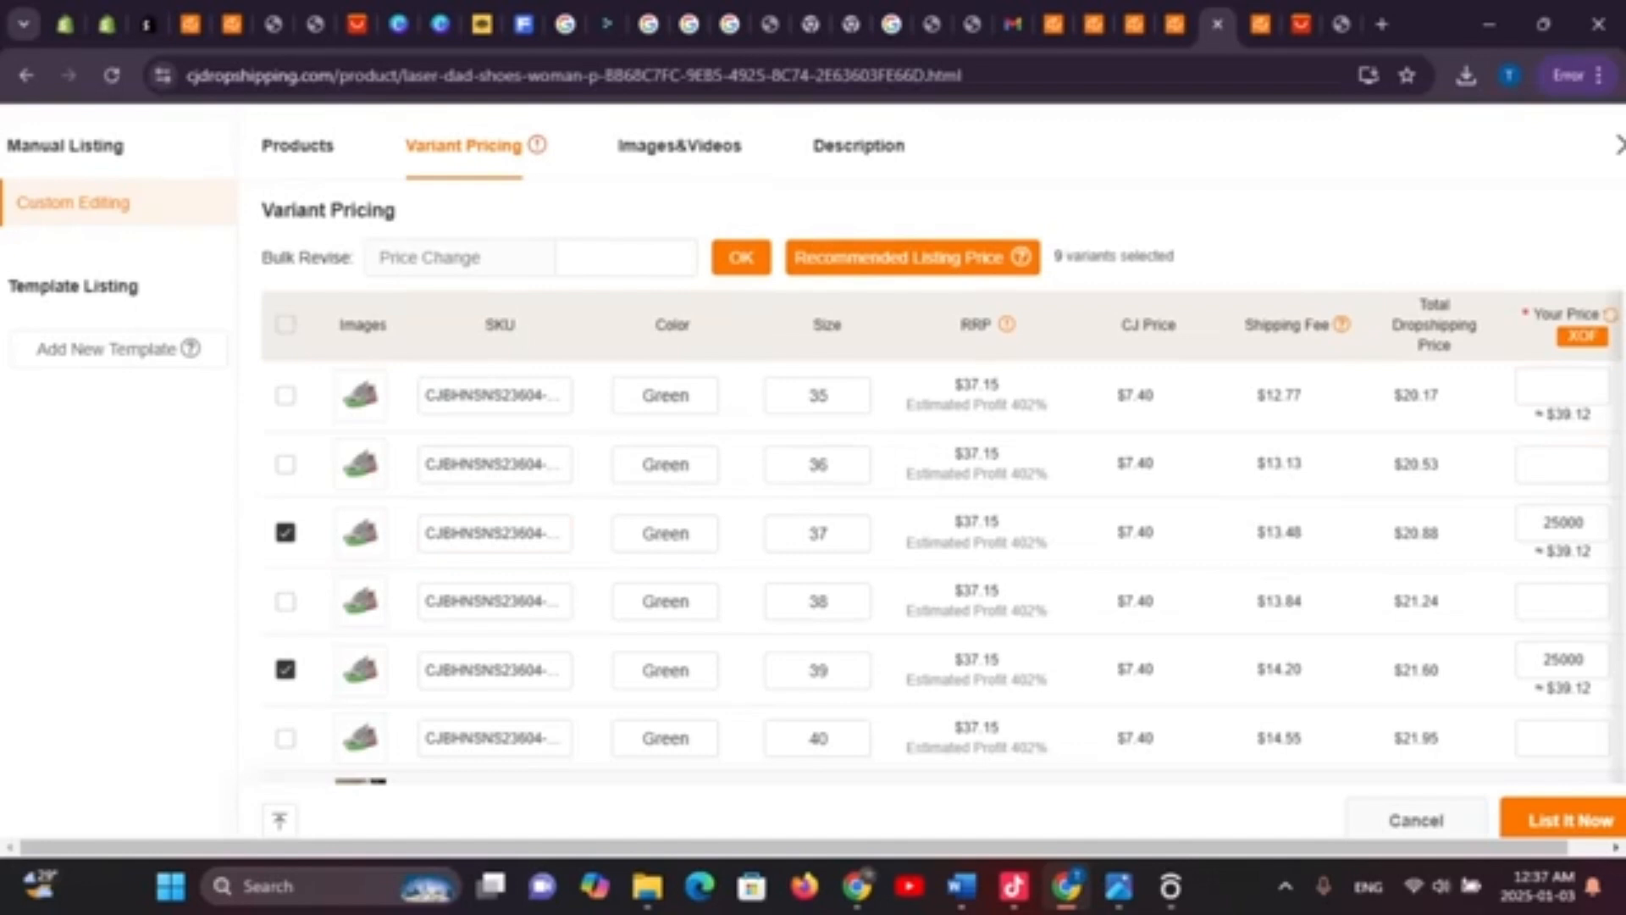
Paste 25000 XOF into the prices for Green sizes 35, 36 and 38
mouse_move(1610, 314)
click(1563, 387)
text(25000)
click(1563, 465)
text(25000)
scroll(1562, 464, down, 1)
click(1563, 512)
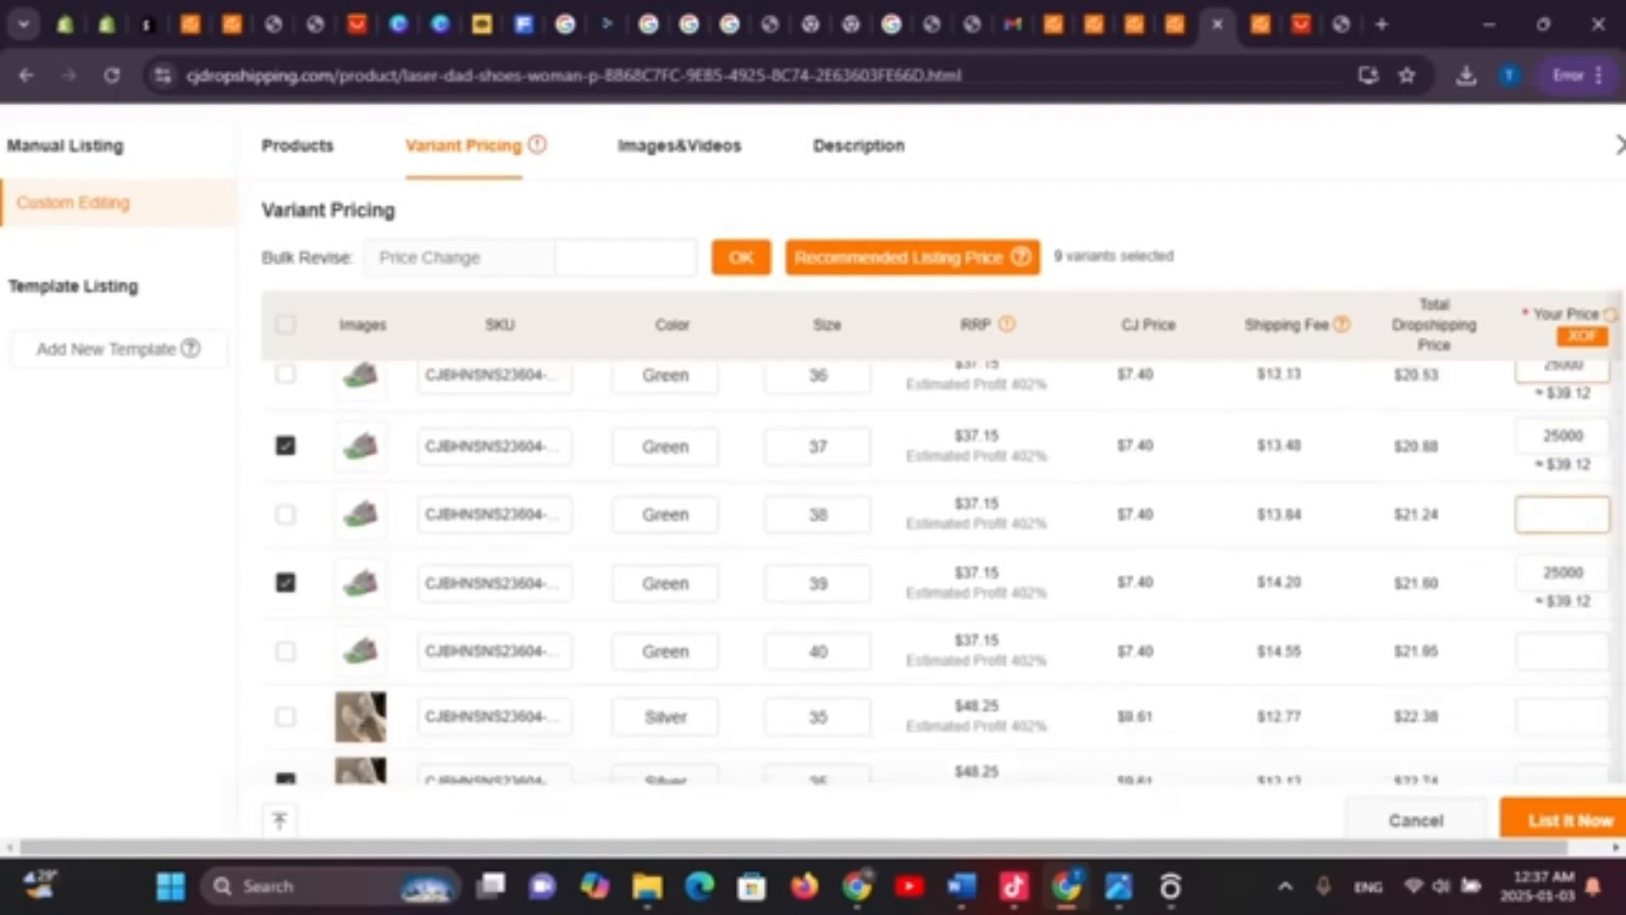
text(25000)
Paste 25000 XOF into Silver sizes 36 and 35 and Green size 40
scroll(1563, 488, down, 3)
click(1563, 403)
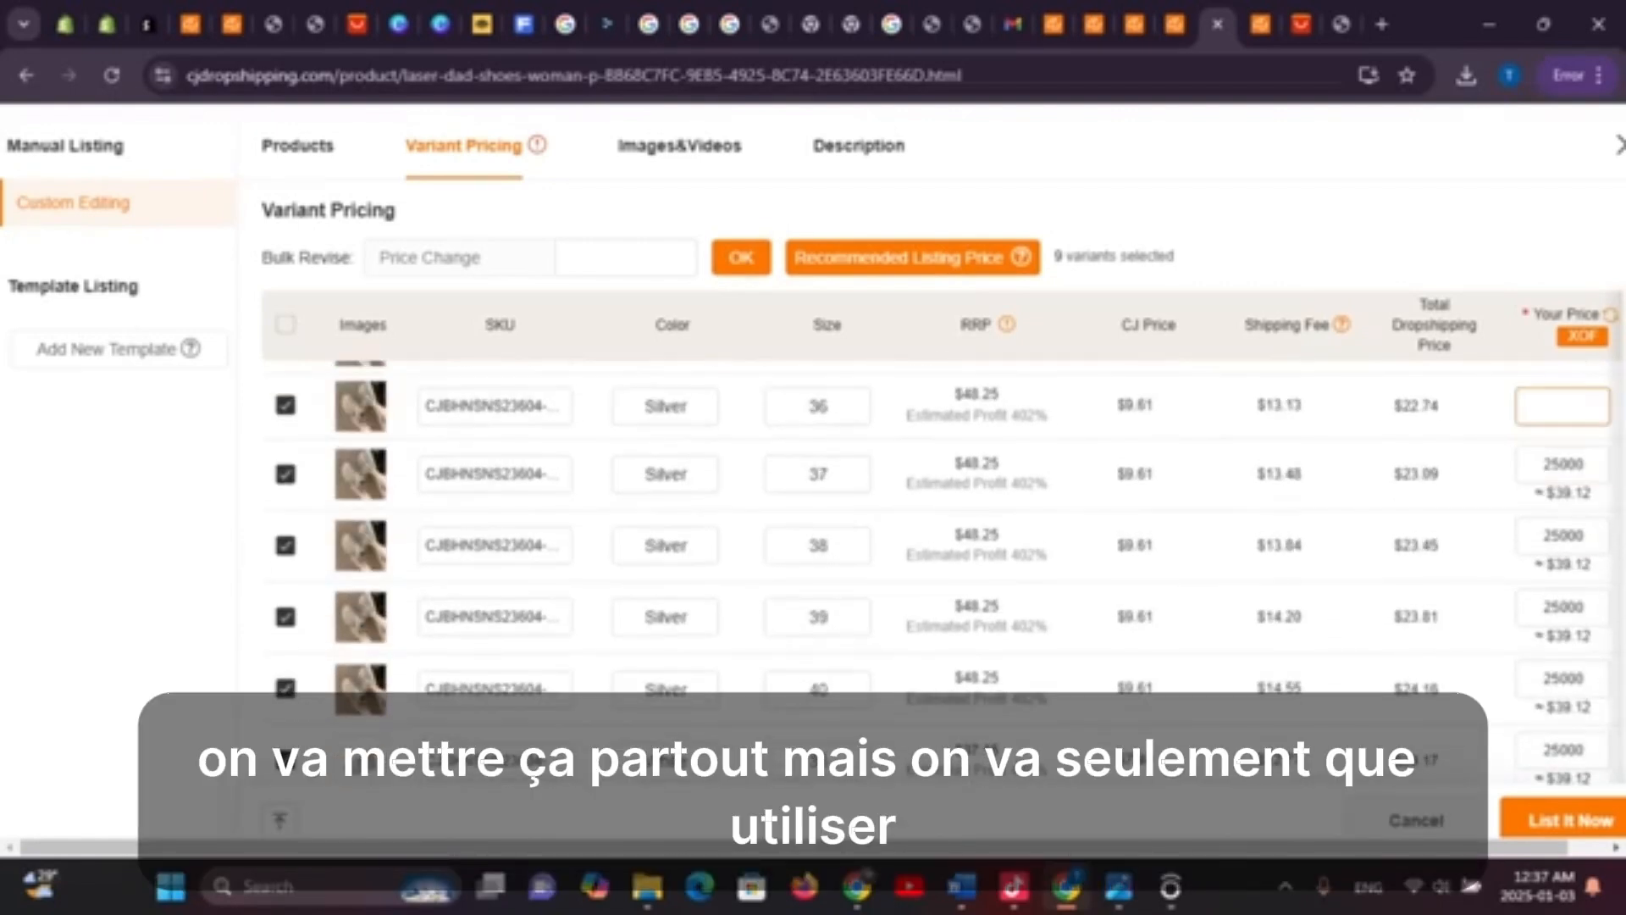
text(25000)
scroll(1563, 403, up, 2)
click(1562, 458)
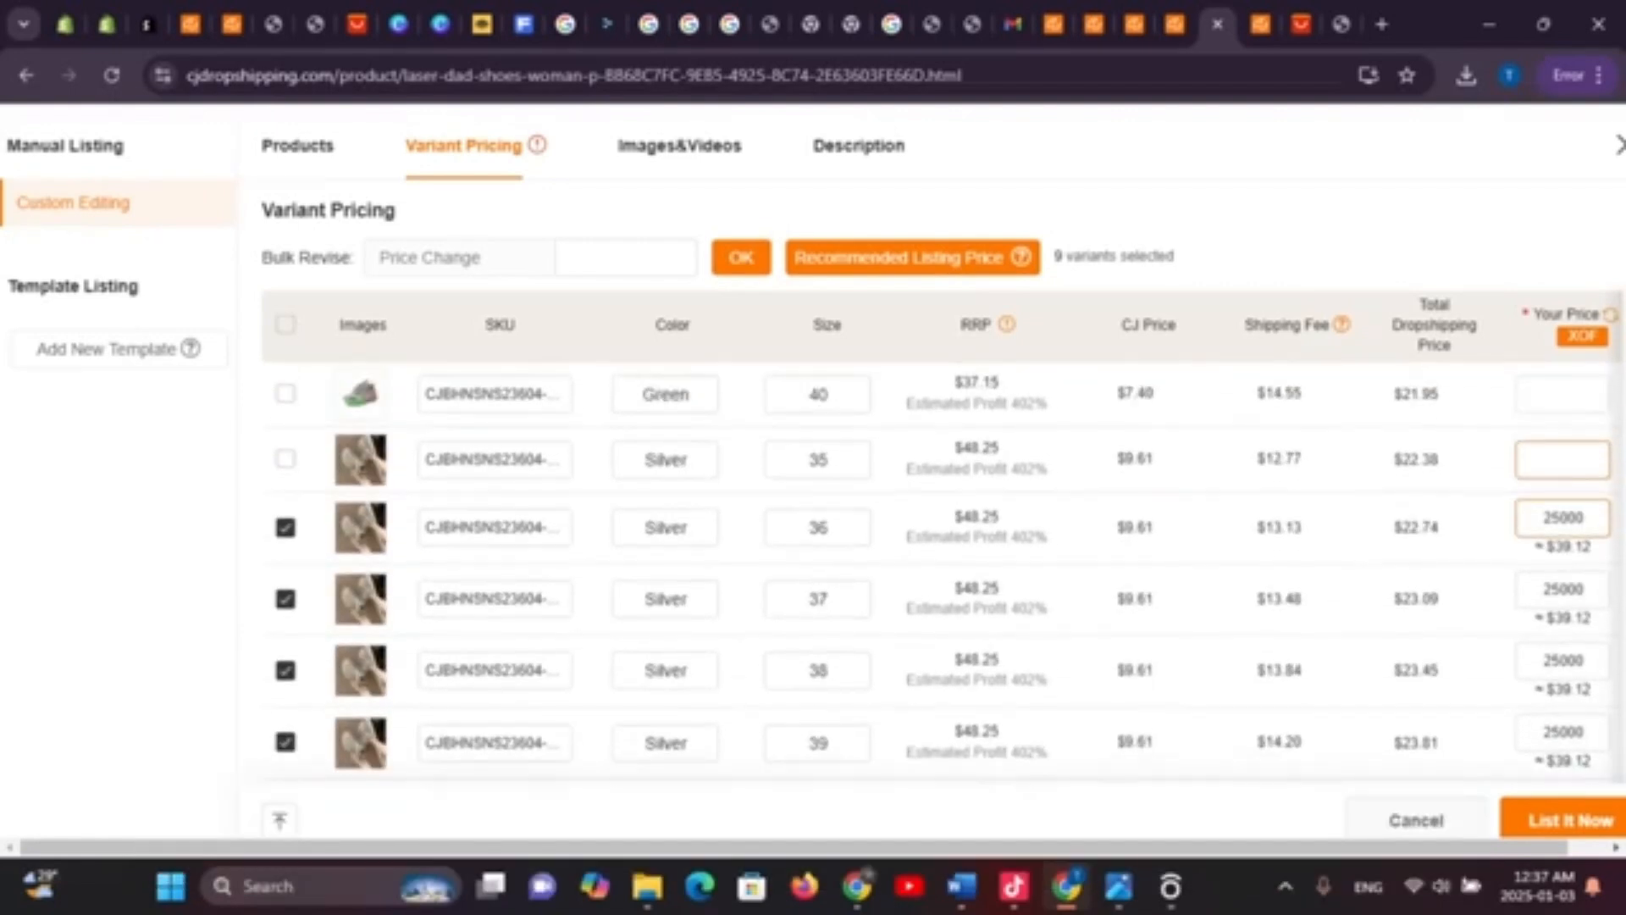
text(25000)
scroll(1563, 457, up, 1)
scroll(940, 568, up, 1)
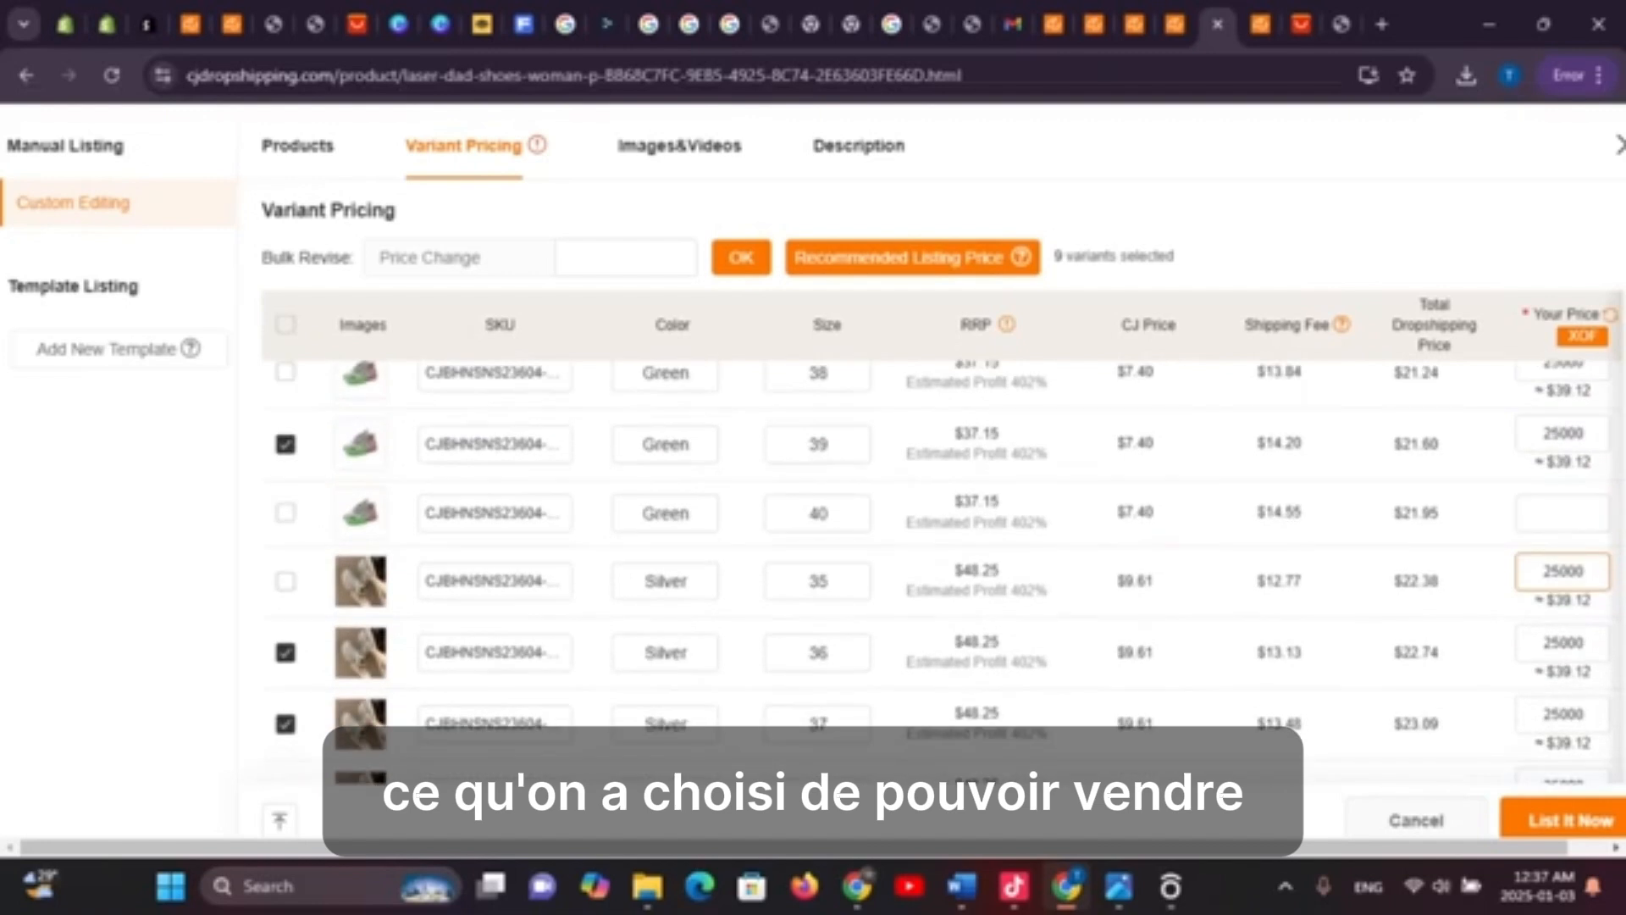
click(1563, 513)
text(25000)
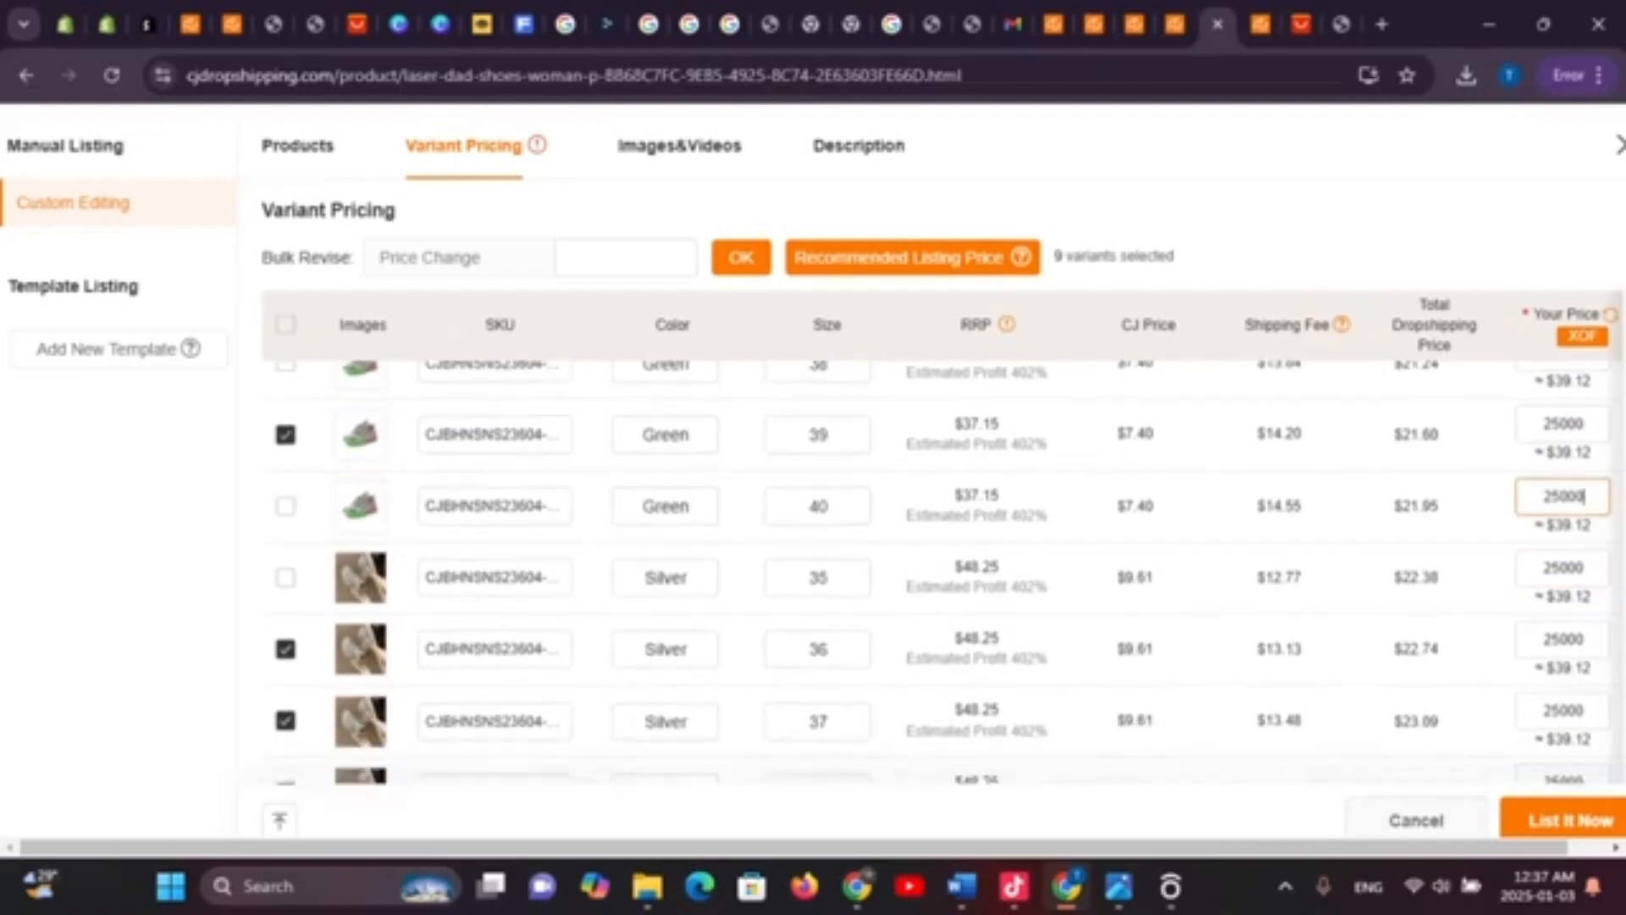
Price White sizes 37, 38 and 39 at 25000 XOF and list the product
scroll(1563, 513, down, 5)
click(1563, 502)
click(1563, 574)
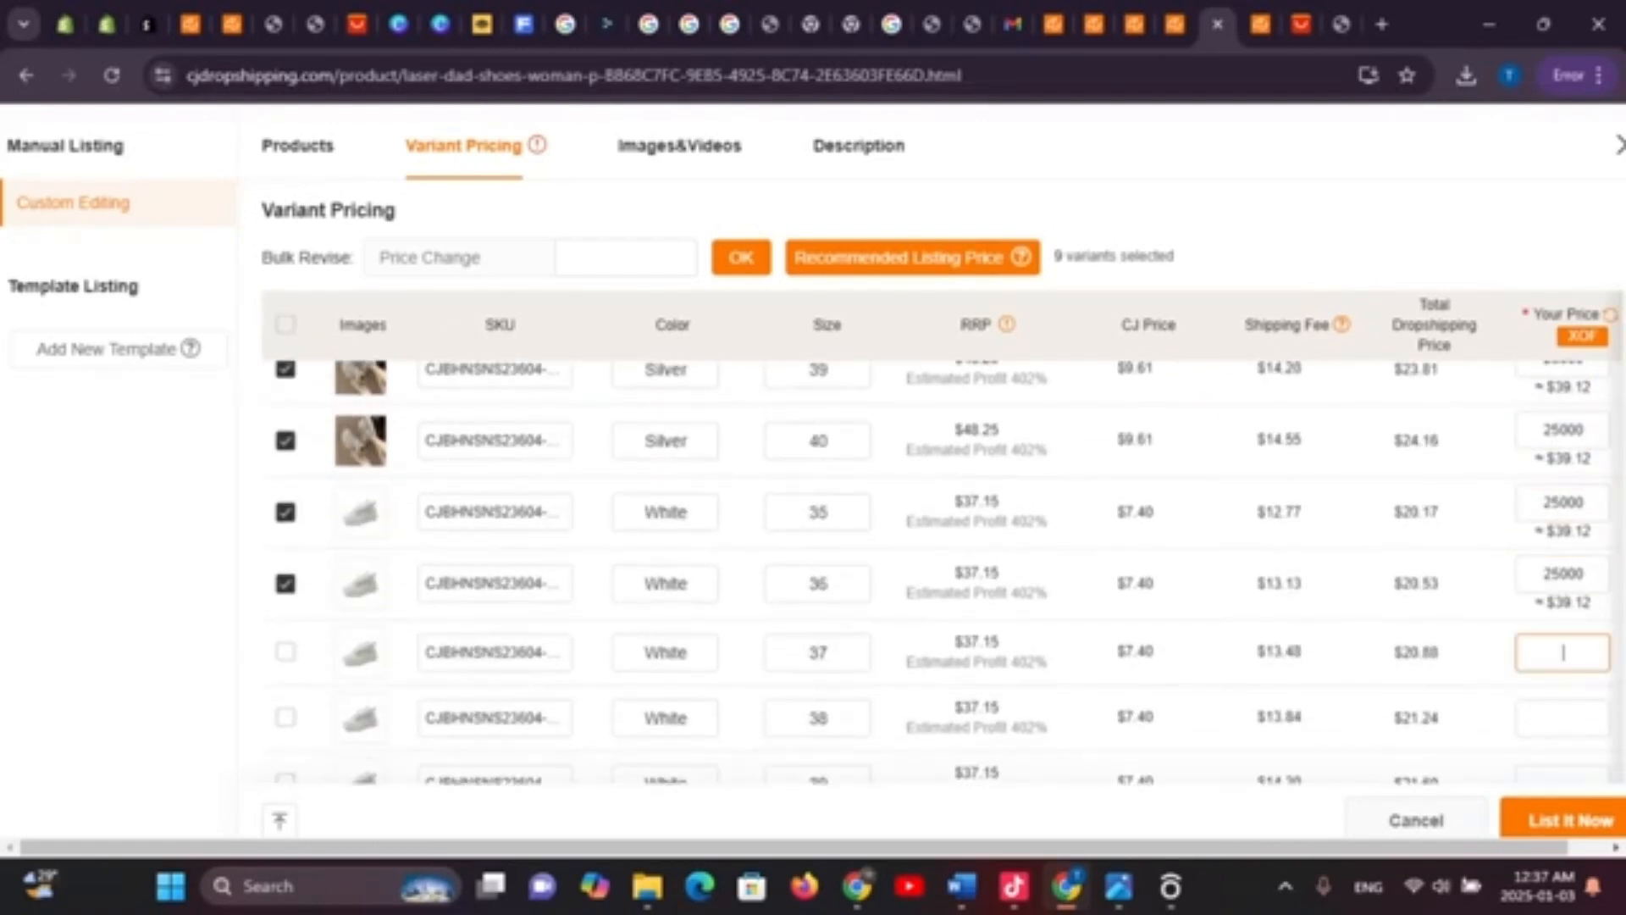
text(25000)
click(1563, 711)
text(25000)
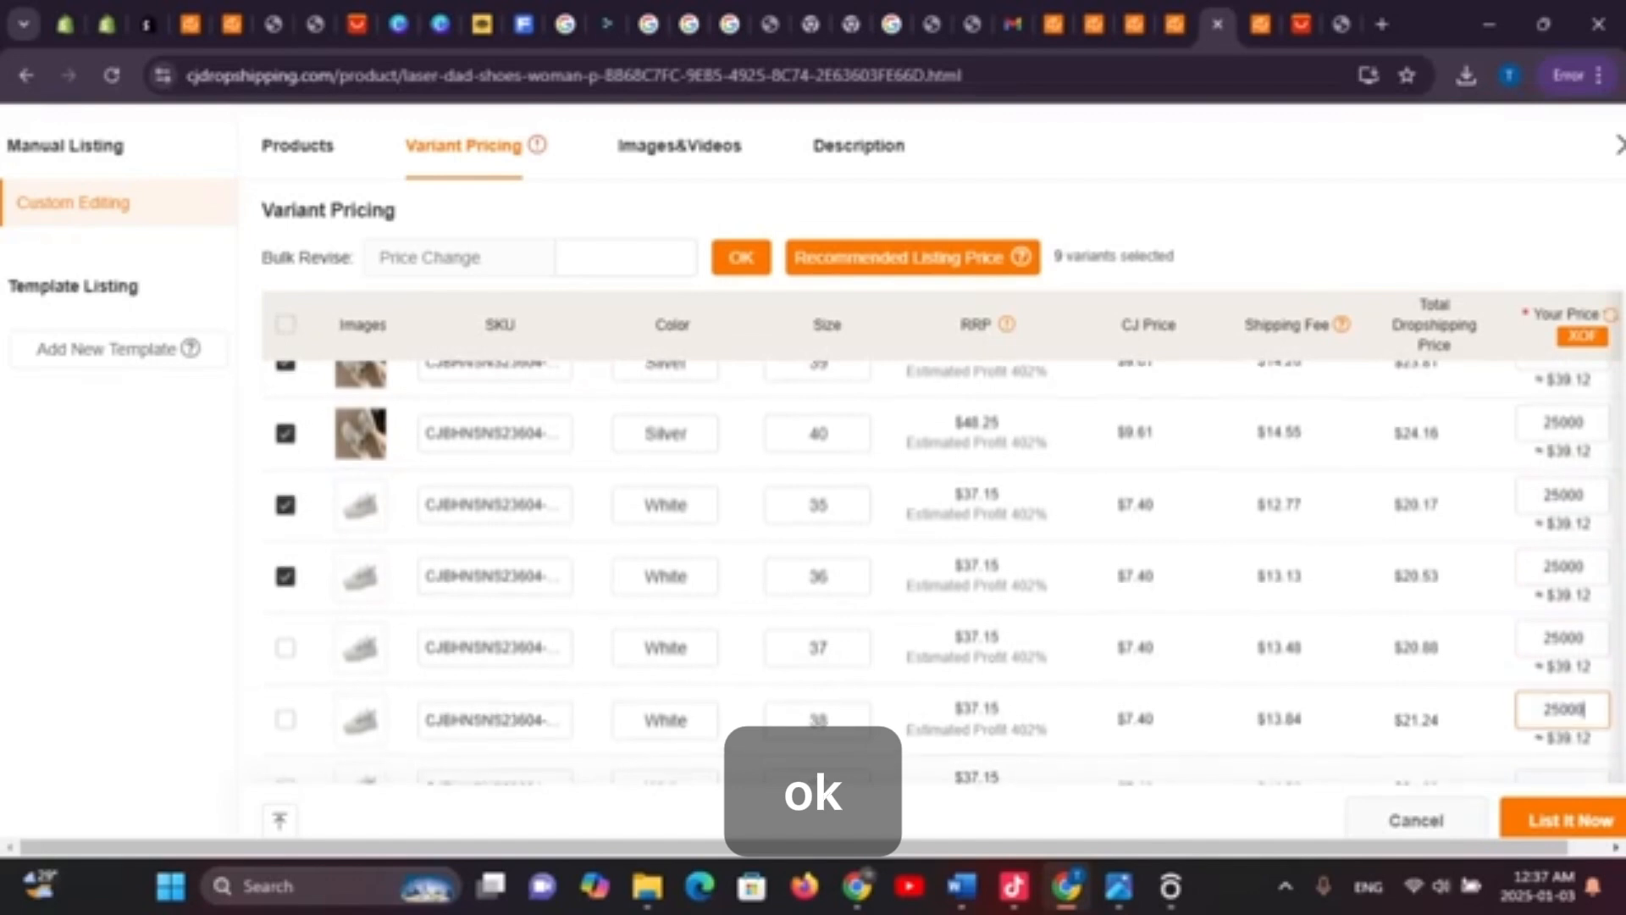
scroll(943, 481, down, 2)
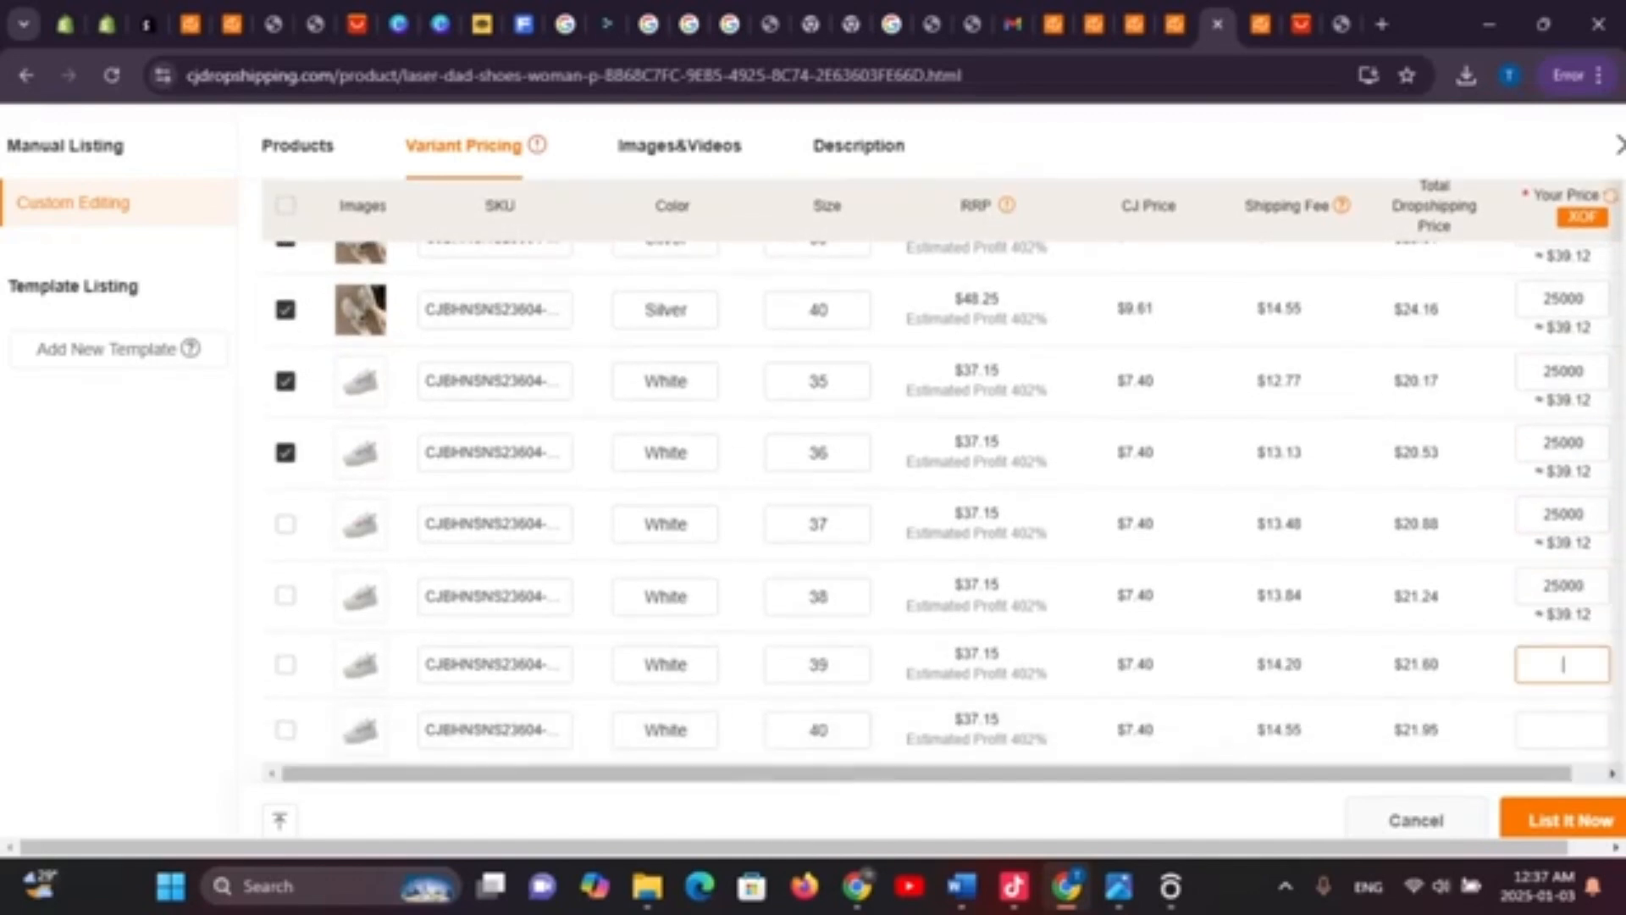
text(25000)
text(25000)
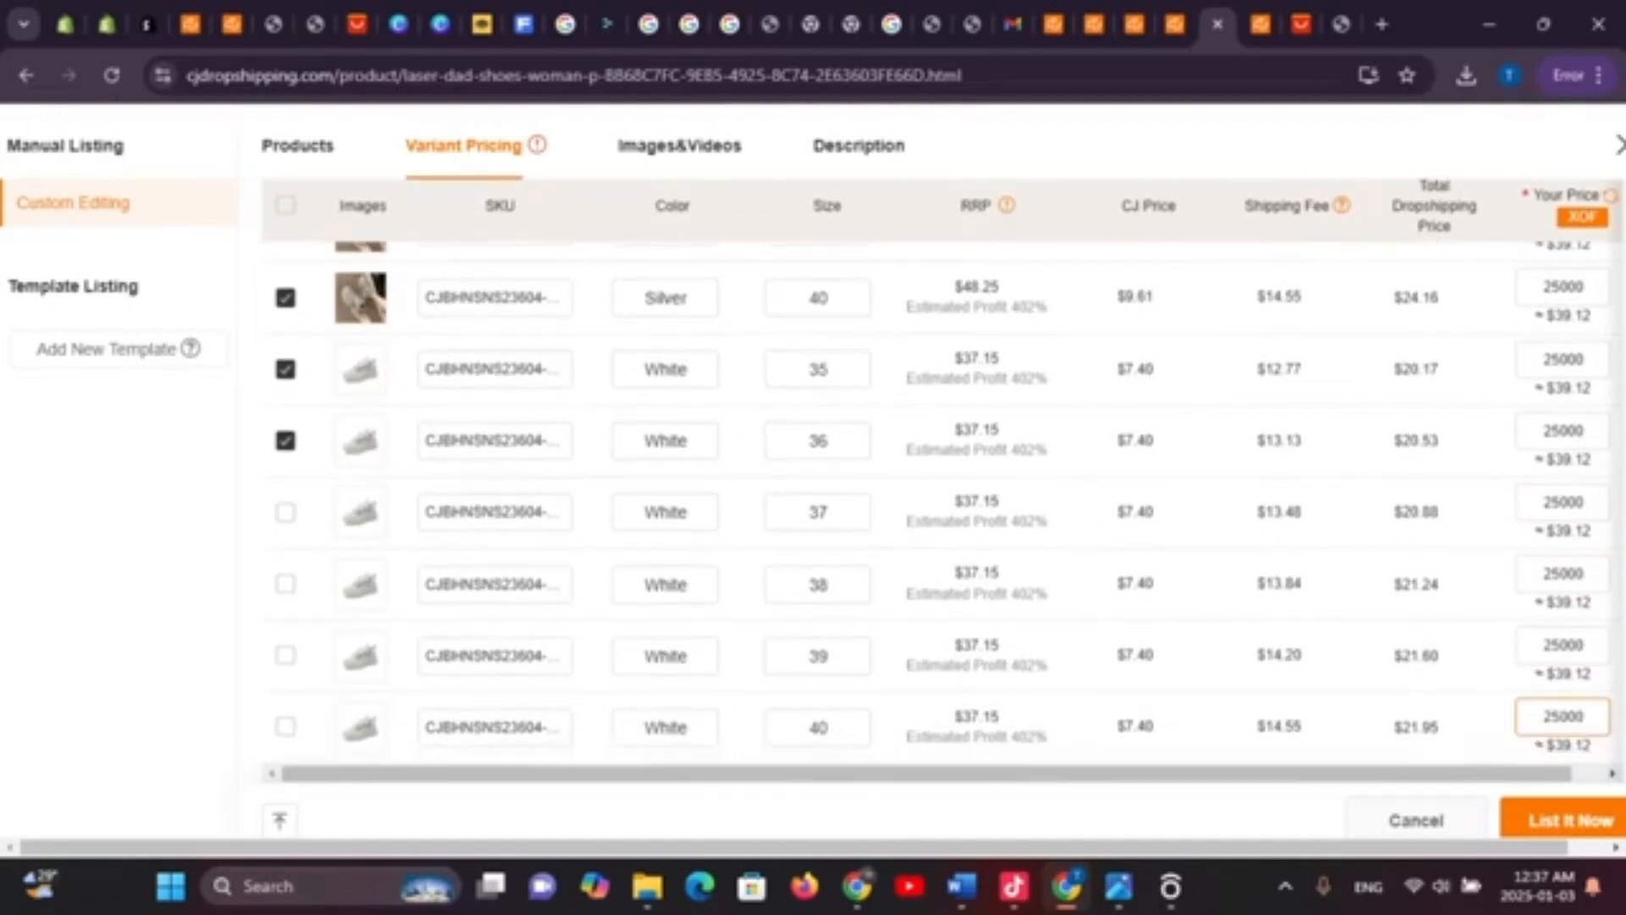
click(1565, 819)
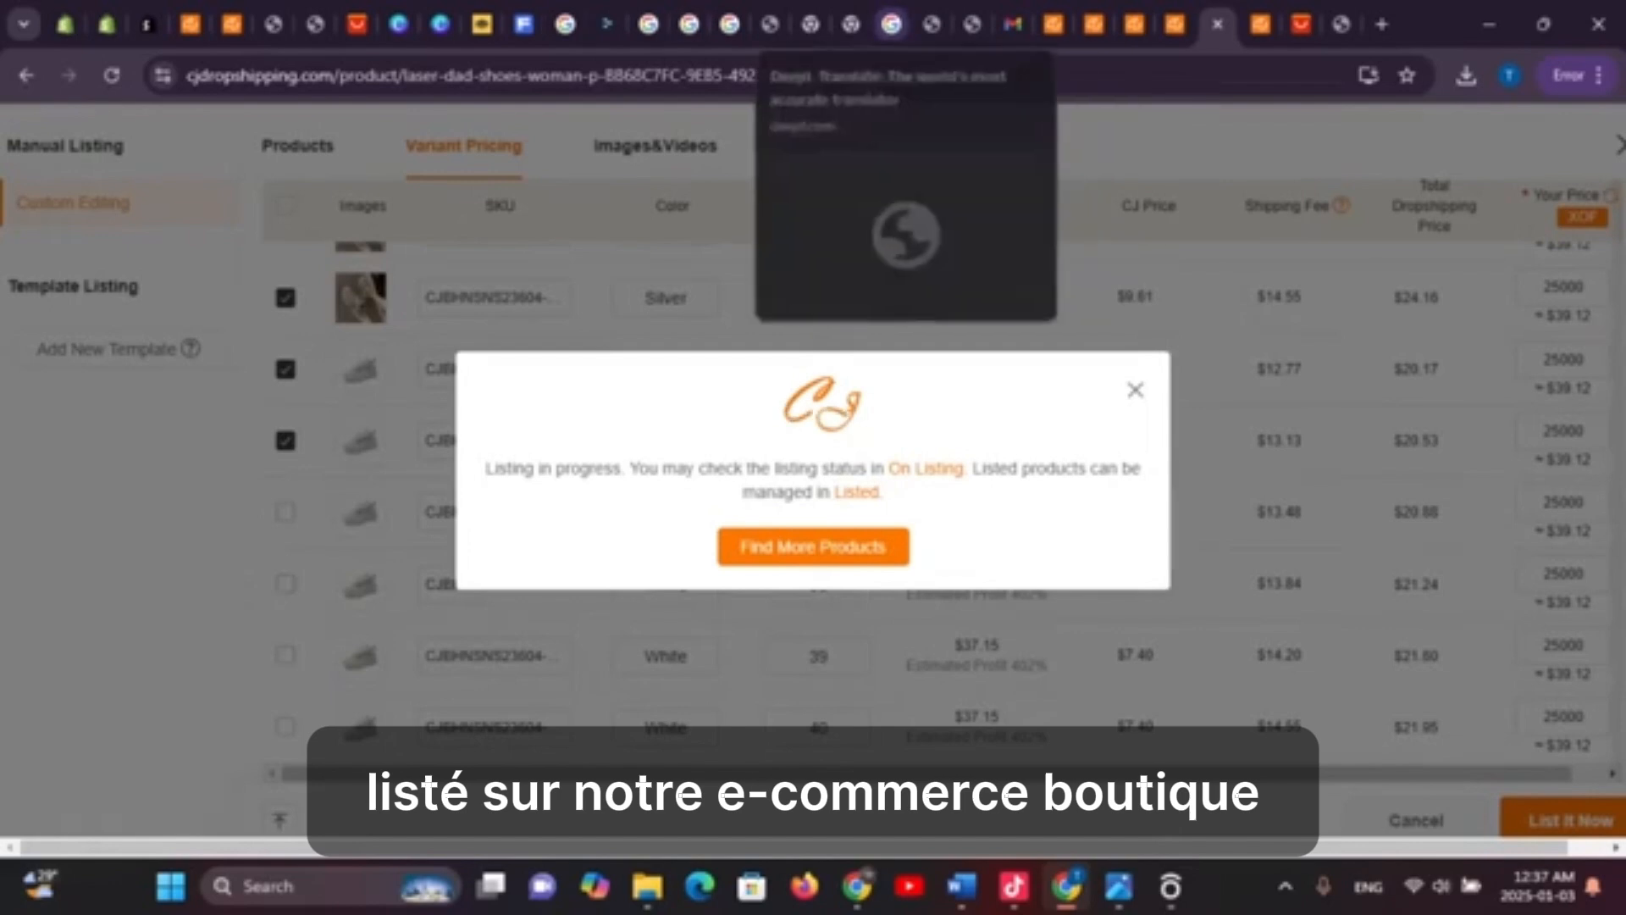
Leave the Listing in progress dialog and switch to the Shopify admin product page
click(107, 24)
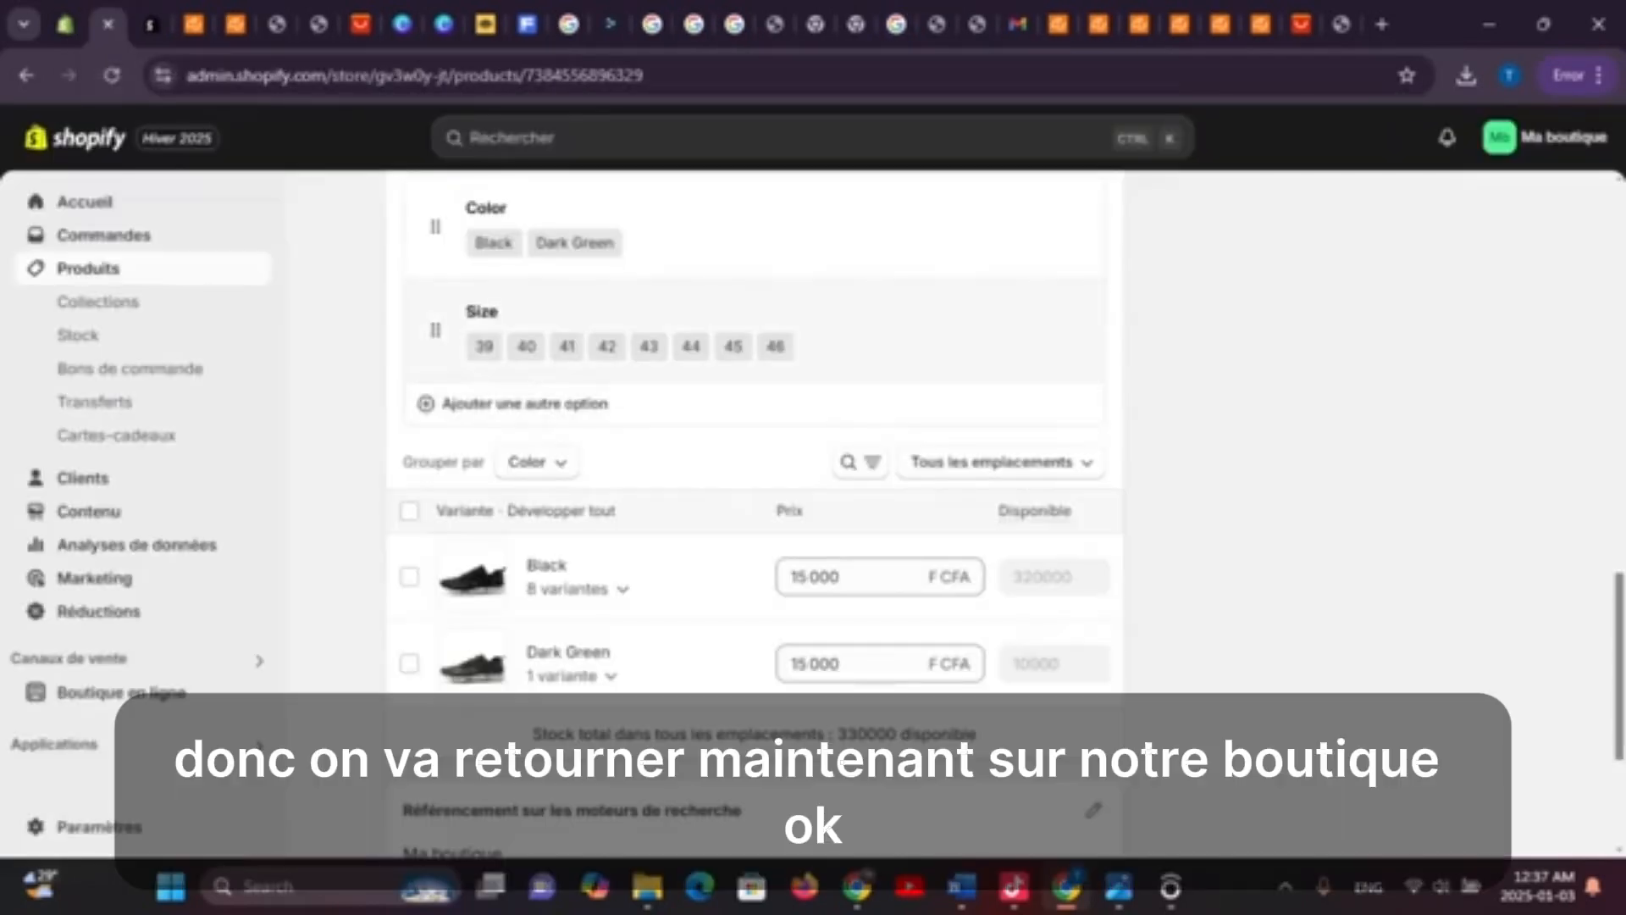
Go to the Shopify product list, select all three shoe products, and close the more-actions menu
scroll(754, 466, up, 10)
scroll(754, 466, up, 4)
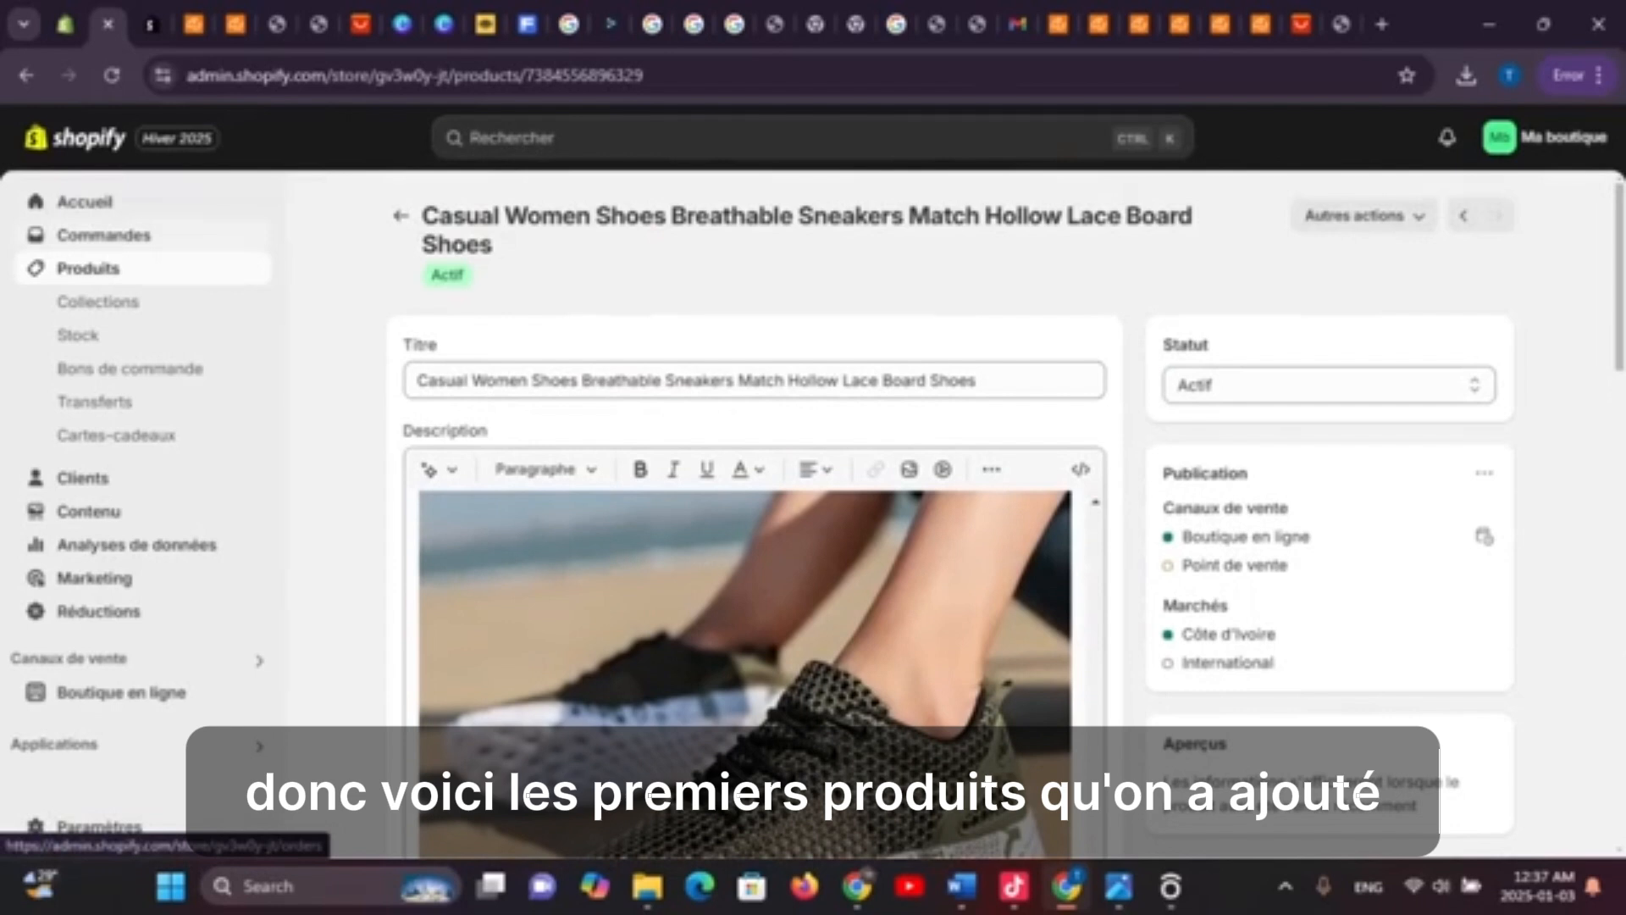
click(88, 269)
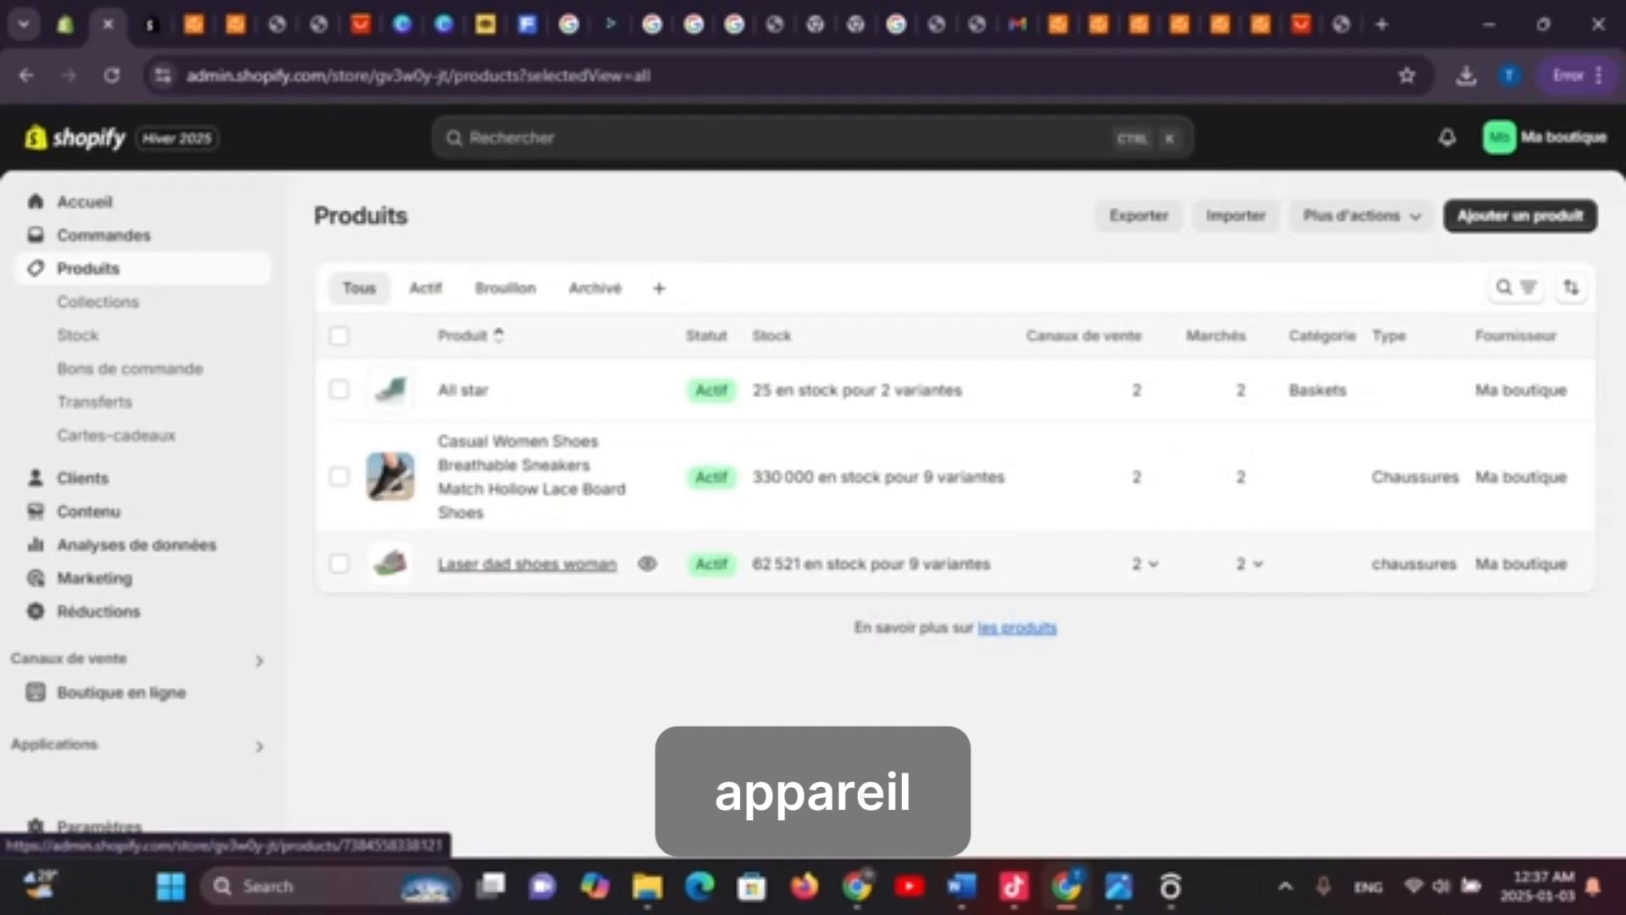
click(339, 389)
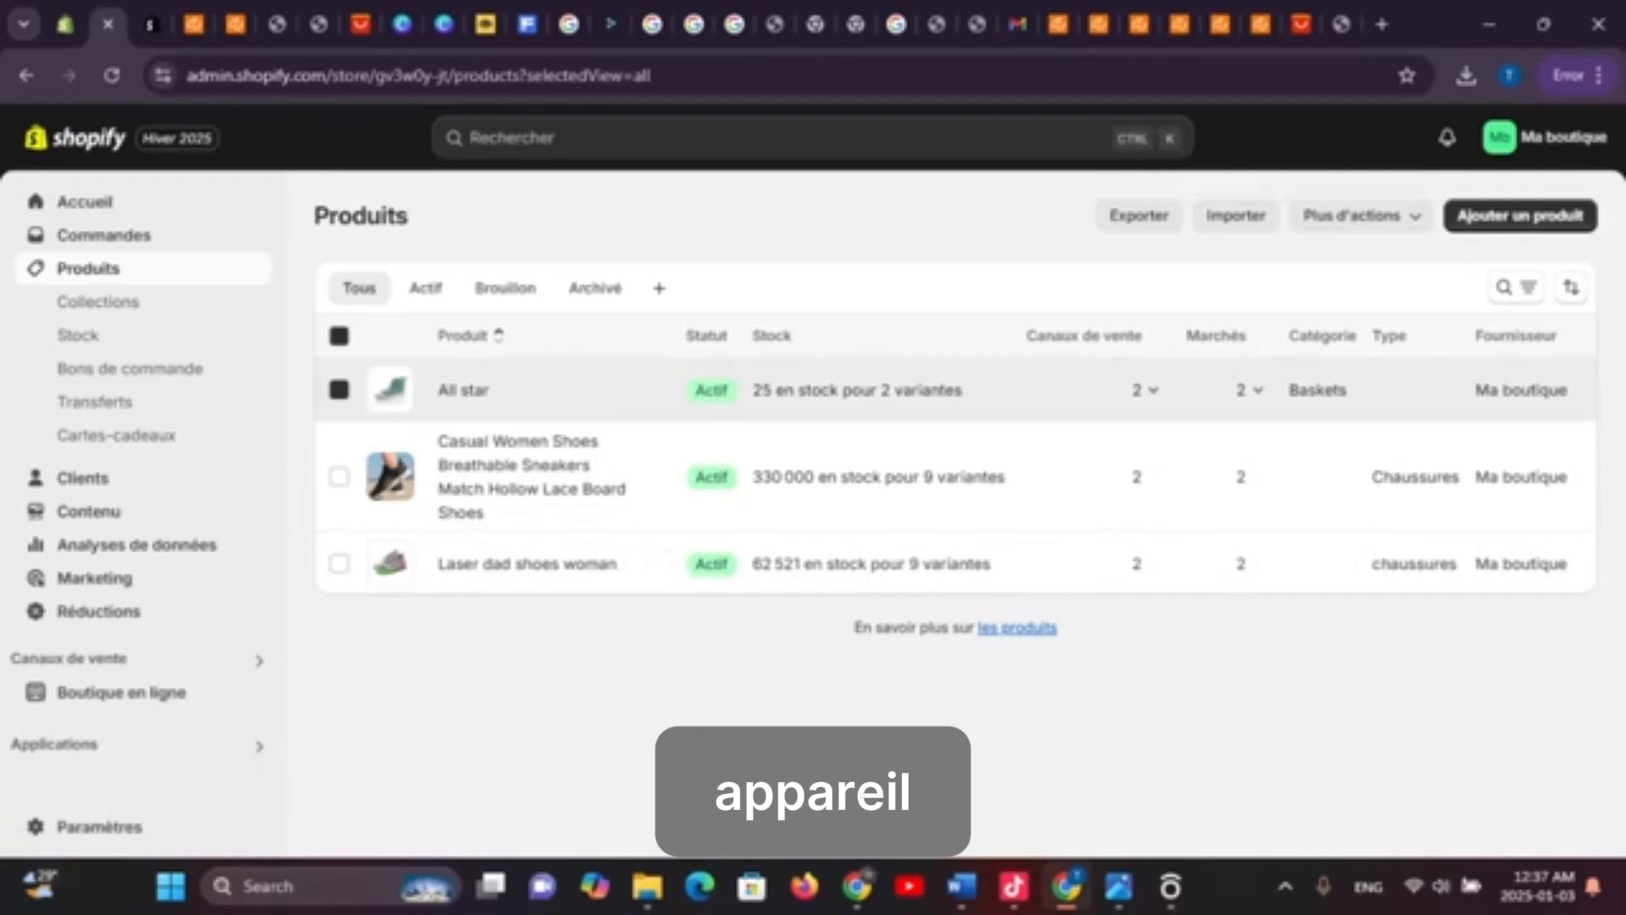
click(339, 477)
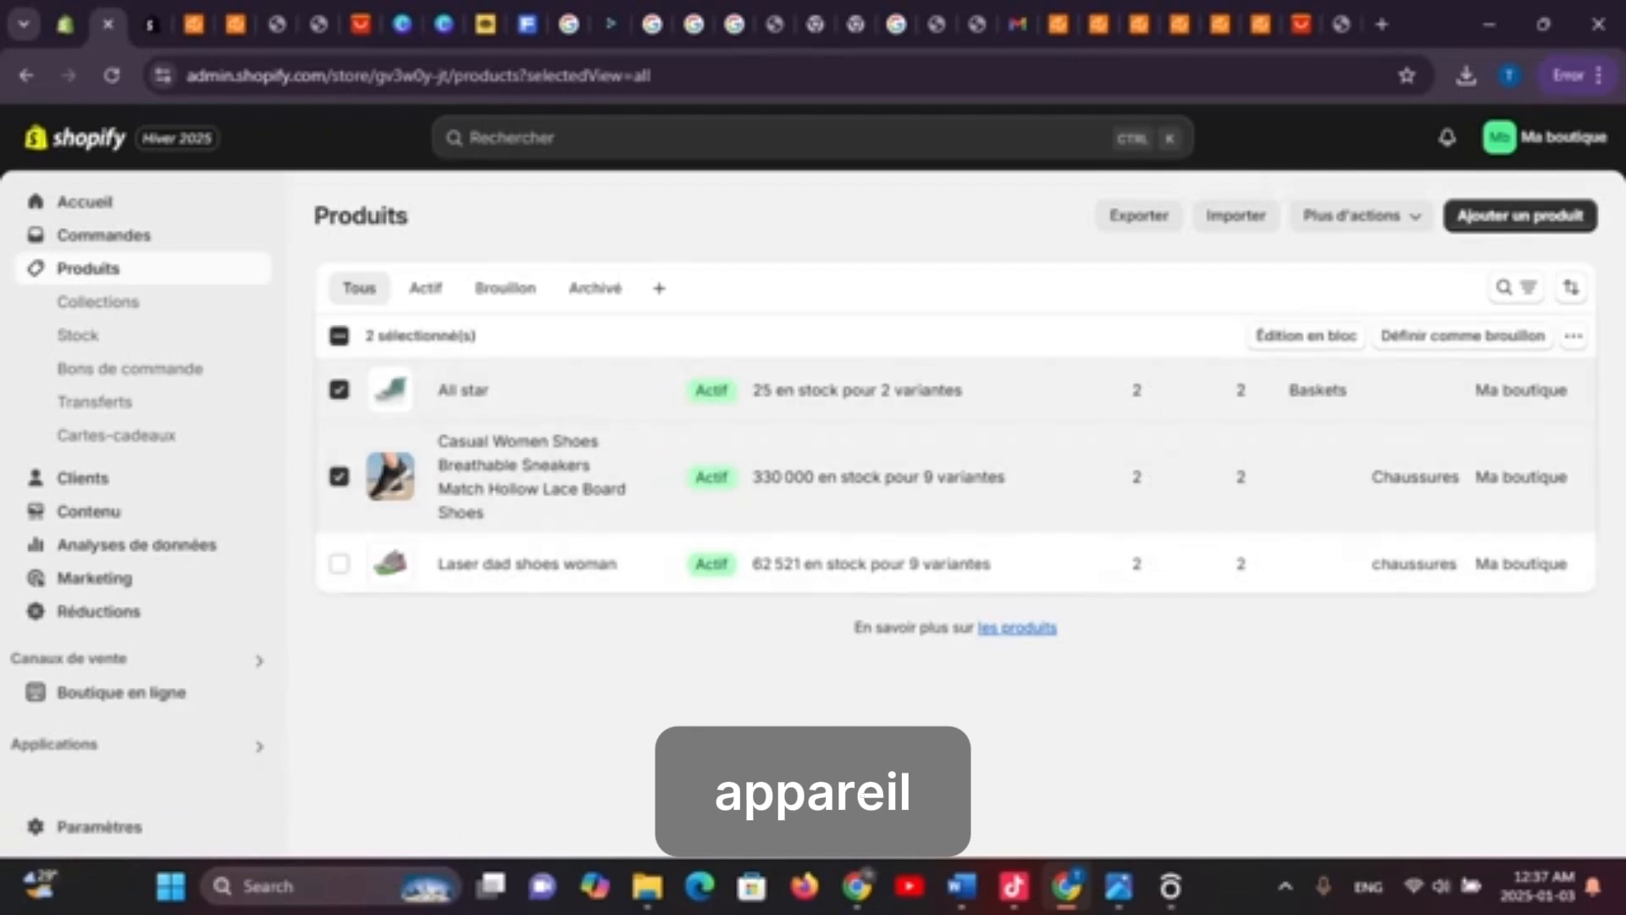
click(339, 563)
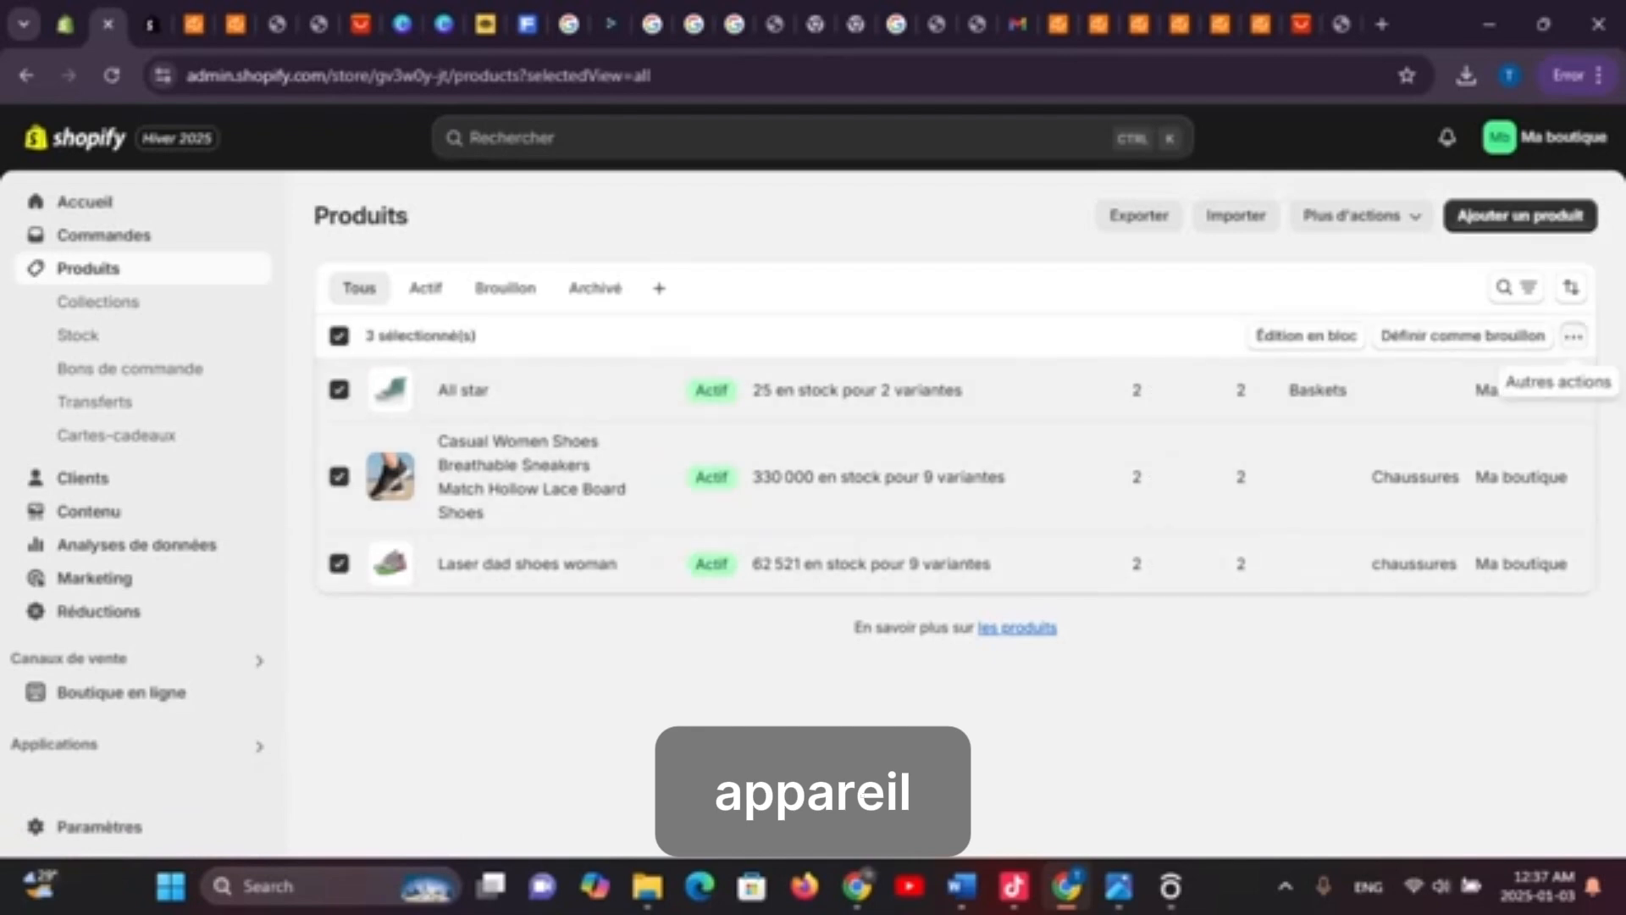
click(1574, 336)
click(1359, 424)
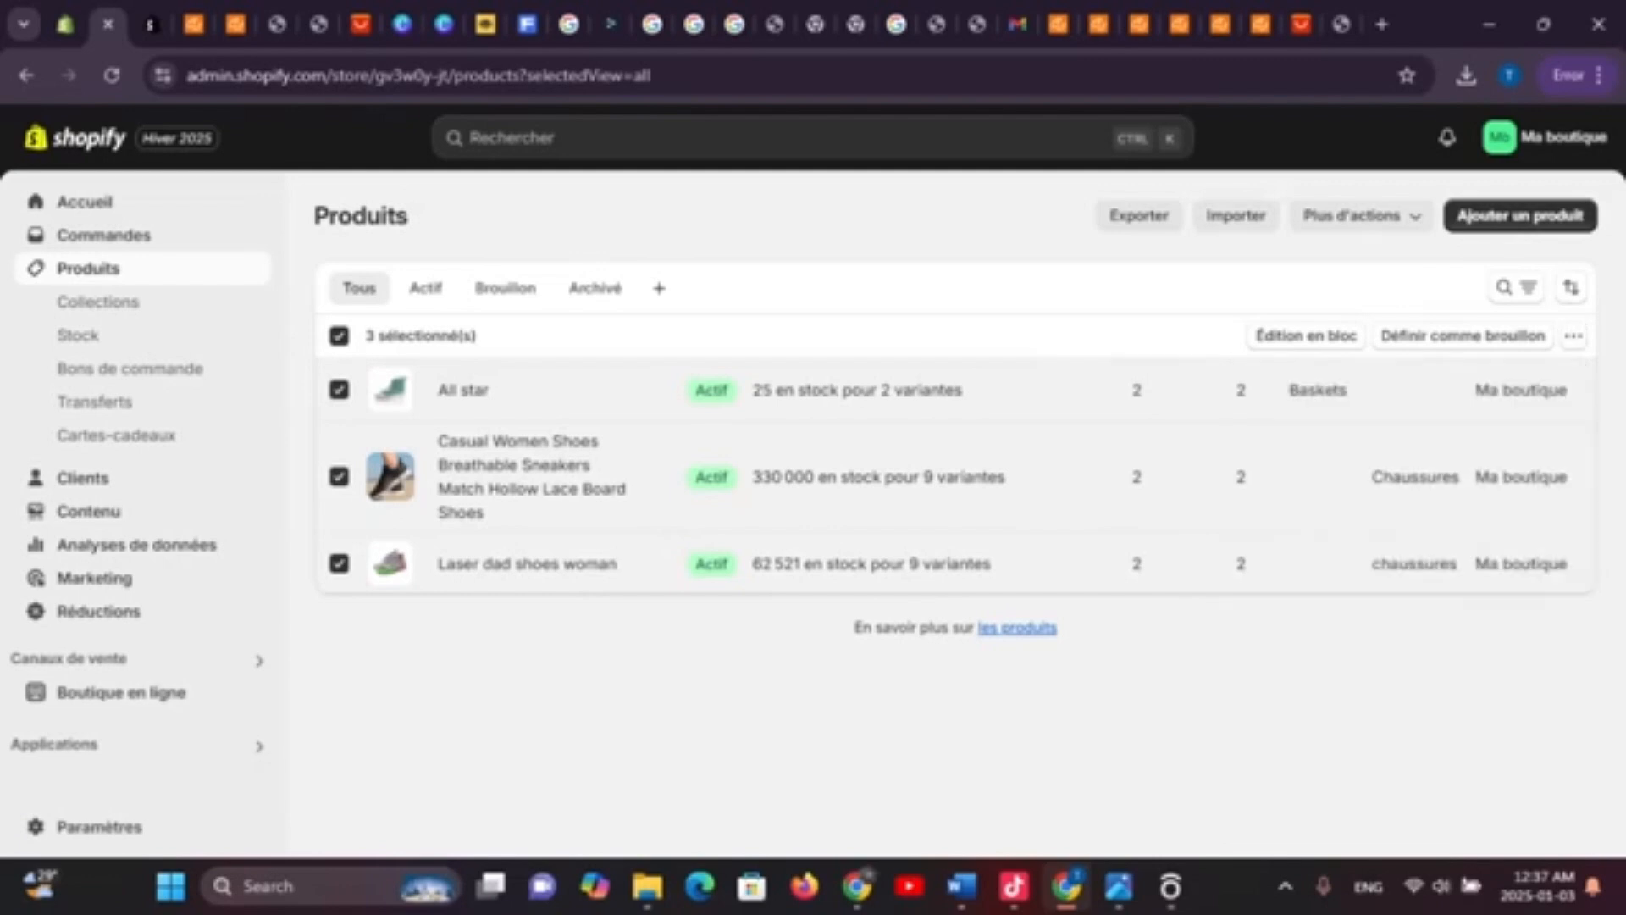
Deselect the products, select all at once, then go to Collections
click(339, 563)
click(339, 477)
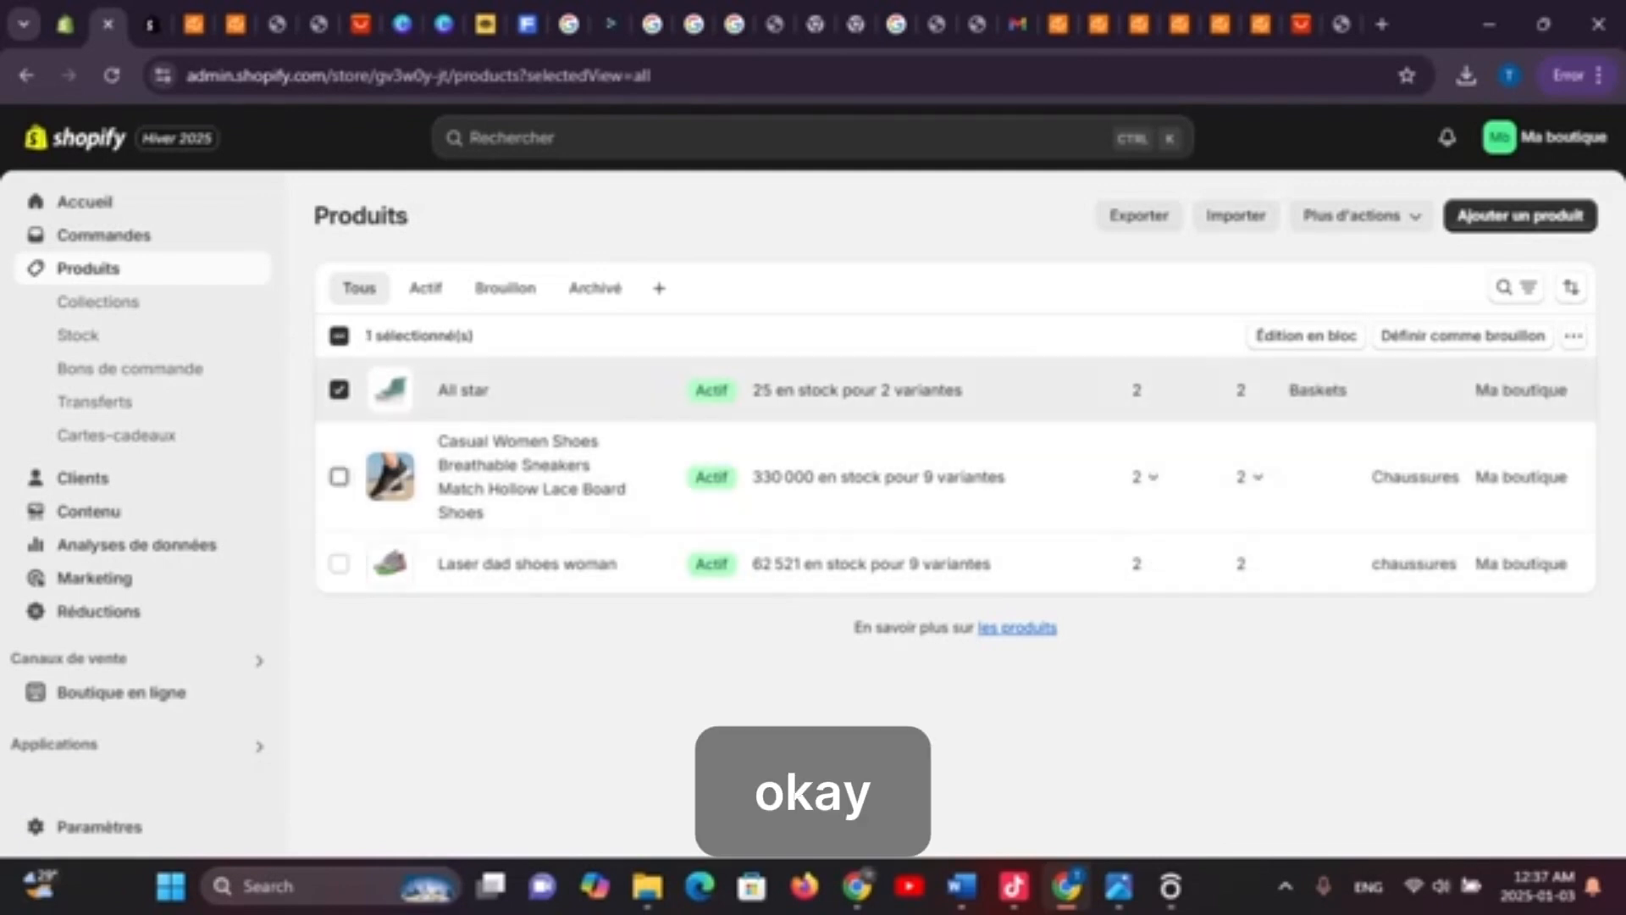
click(339, 390)
click(338, 336)
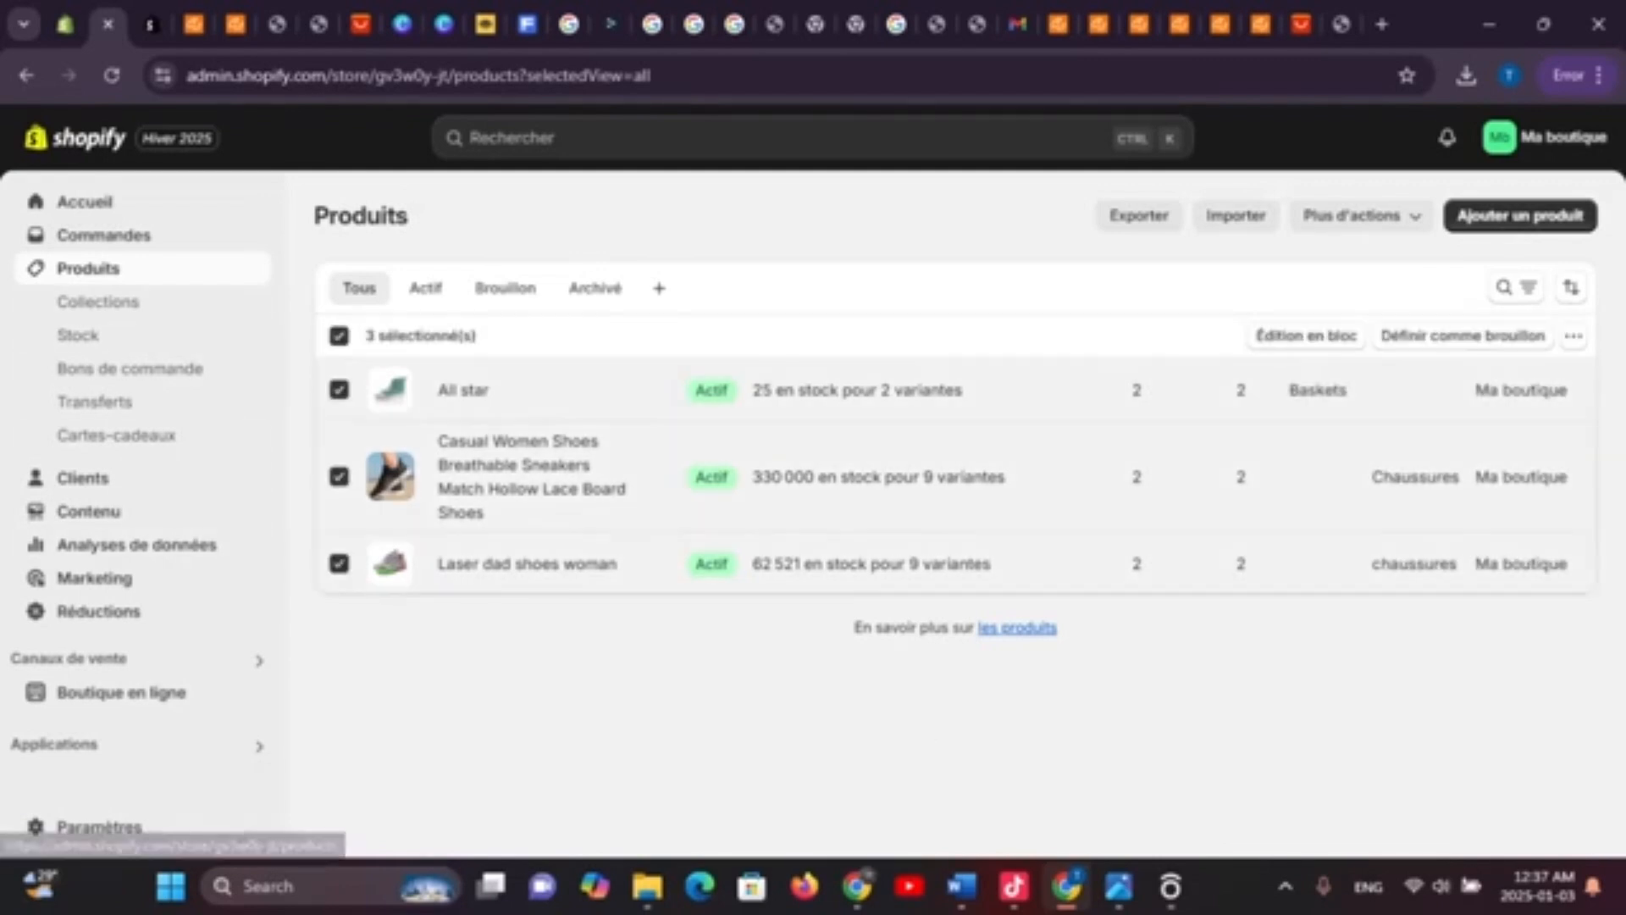
click(98, 301)
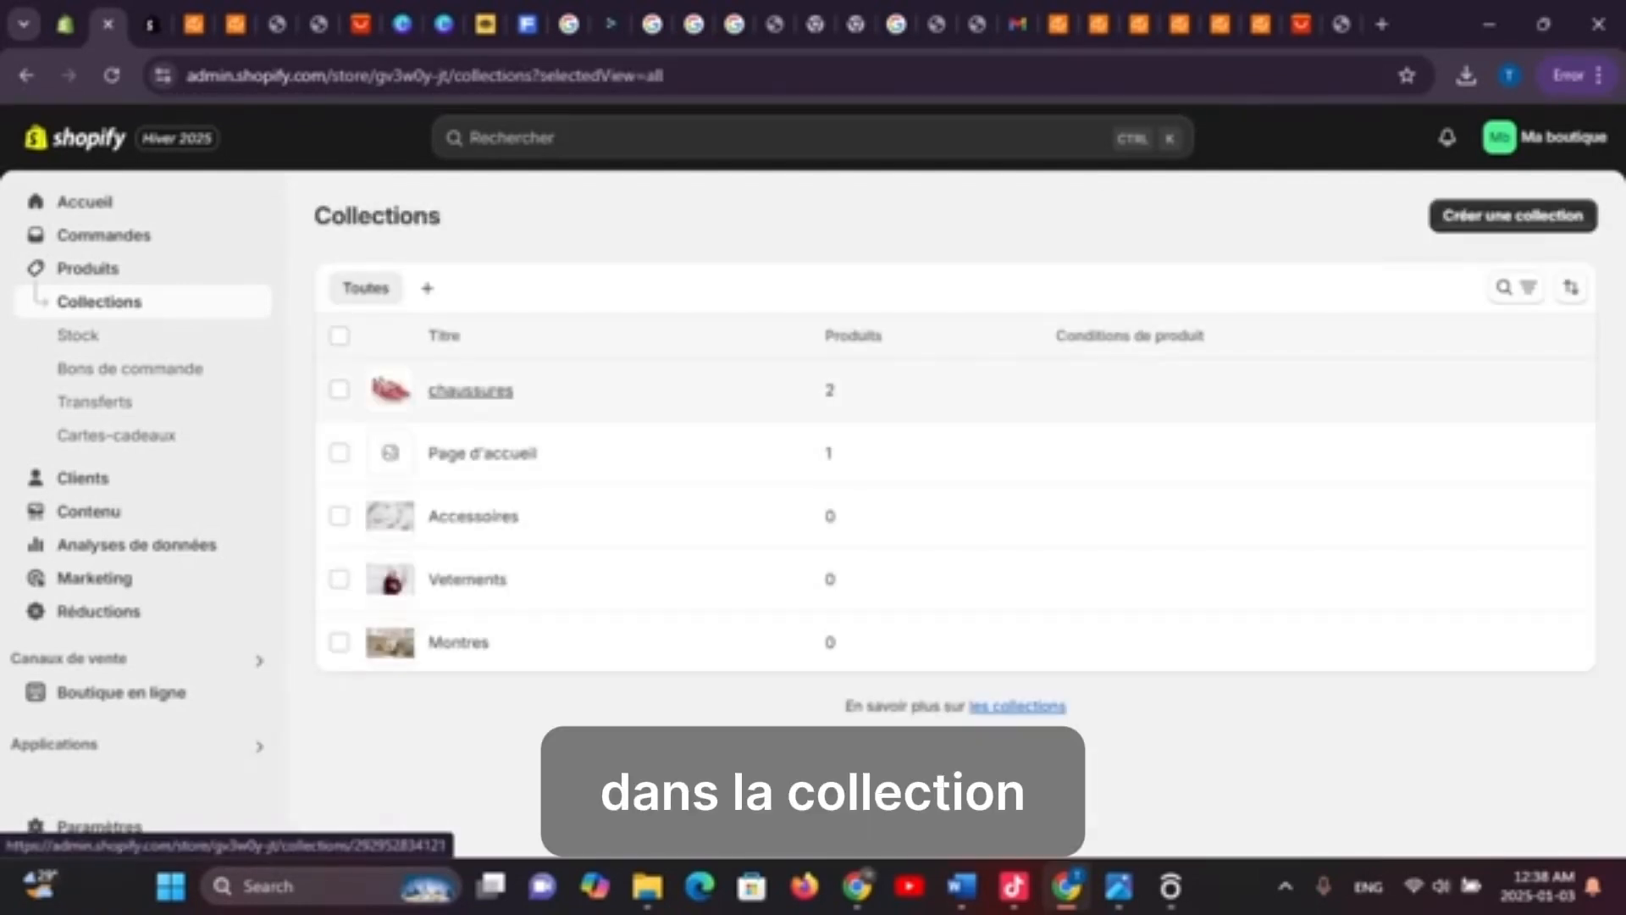
Review the chaussures collection's products and SEO listing, discarding the SEO edit
click(471, 391)
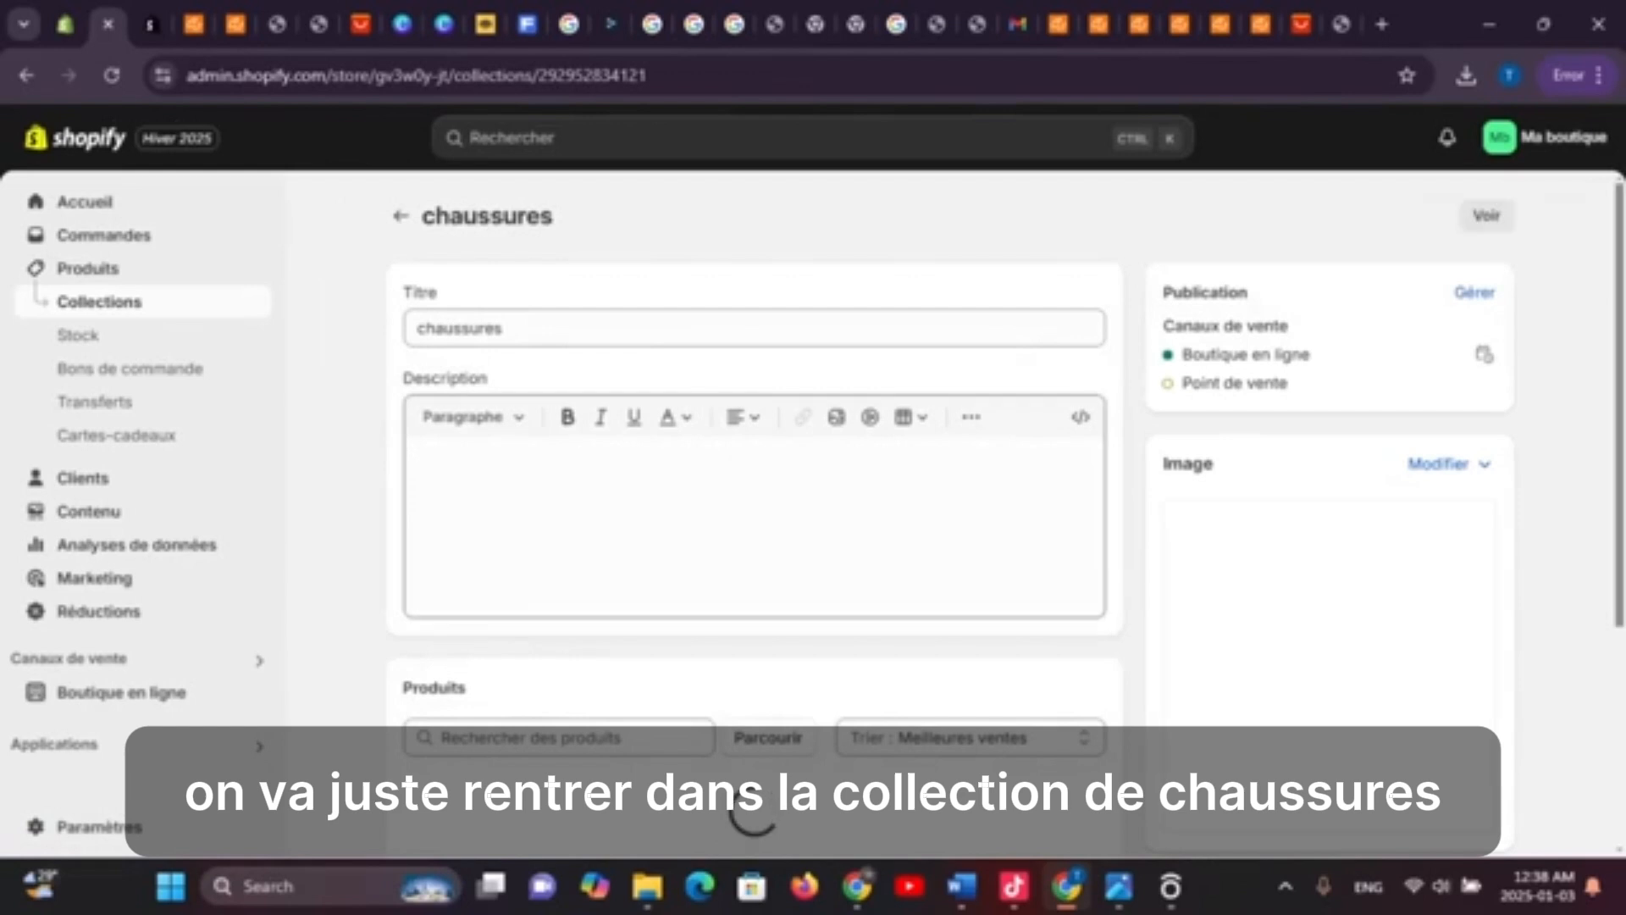
scroll(745, 813, down, 5)
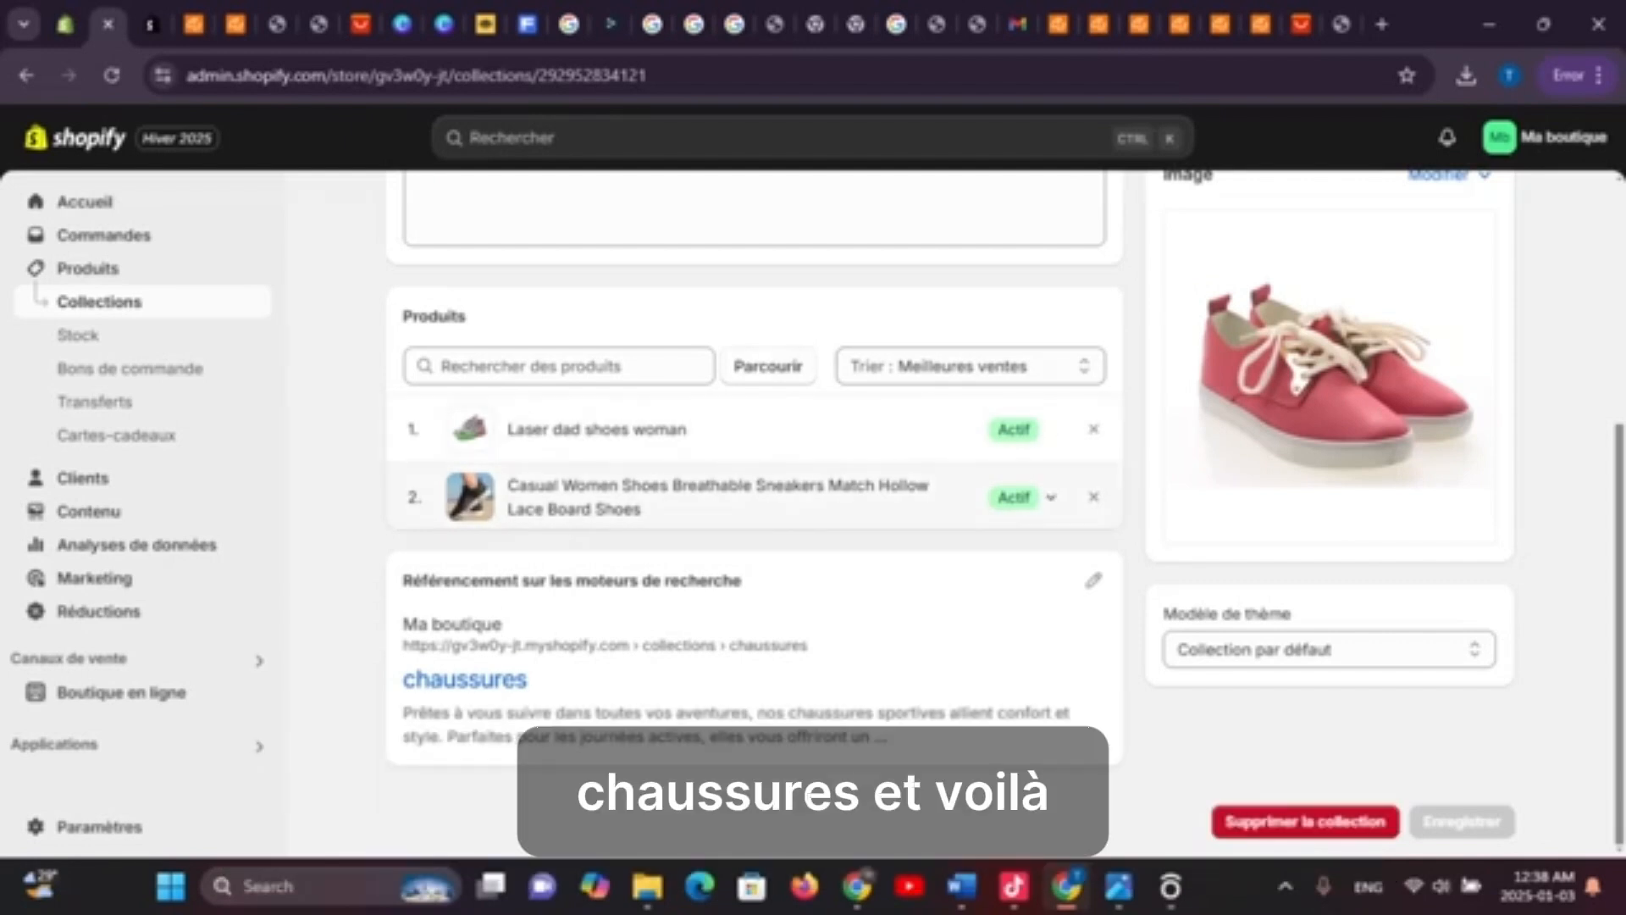
scroll(597, 508, up, 2)
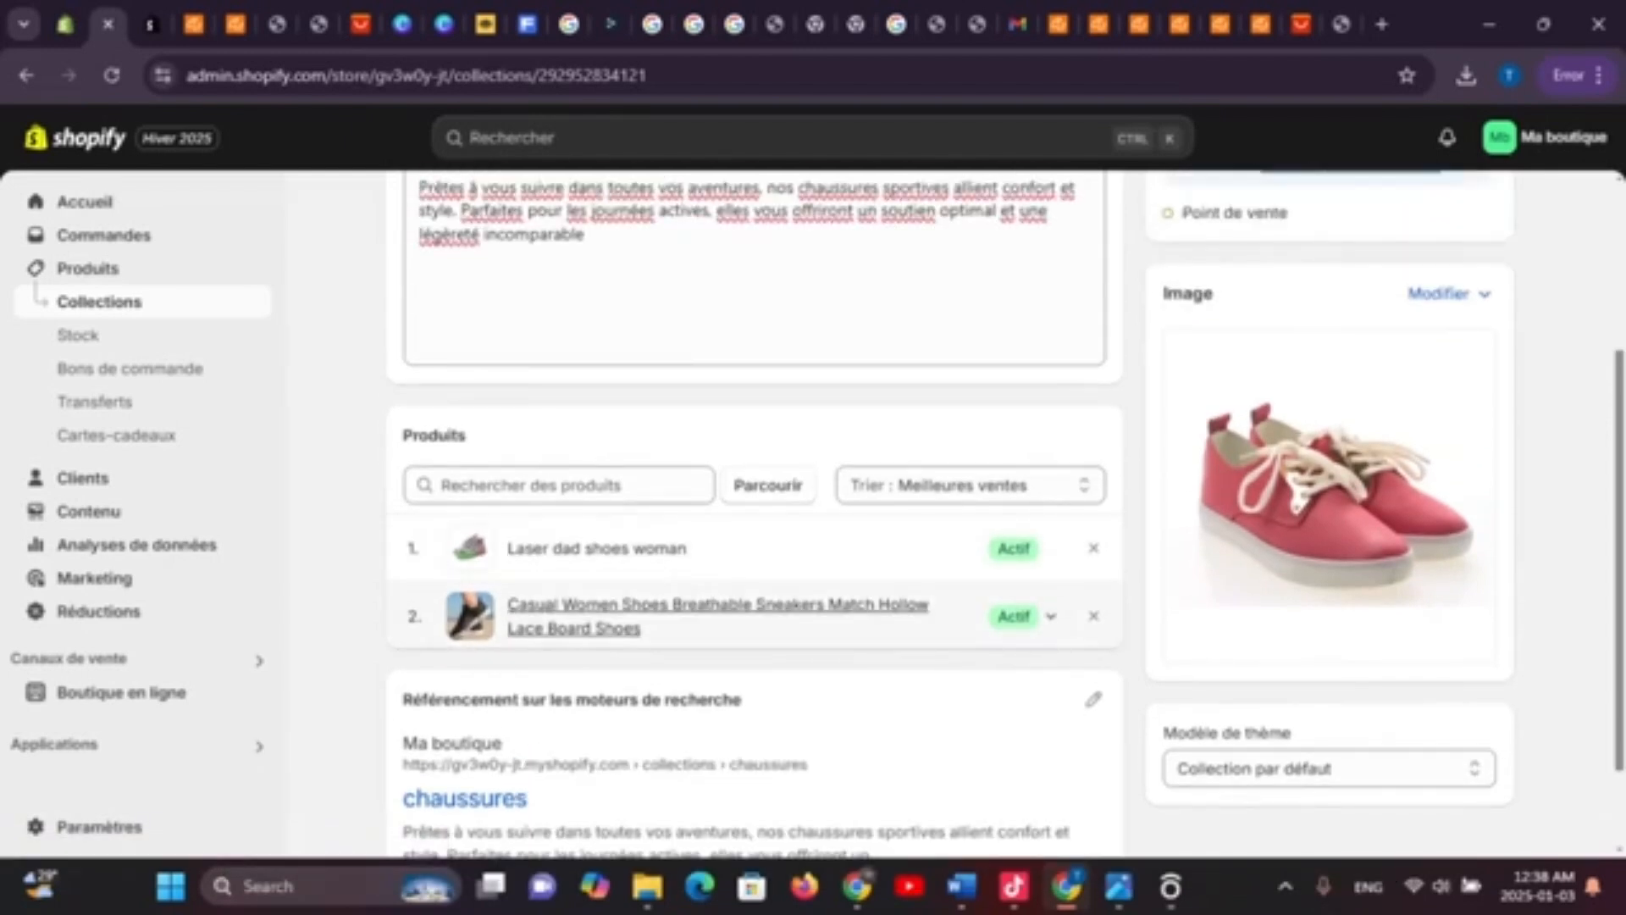
scroll(597, 593, down, 2)
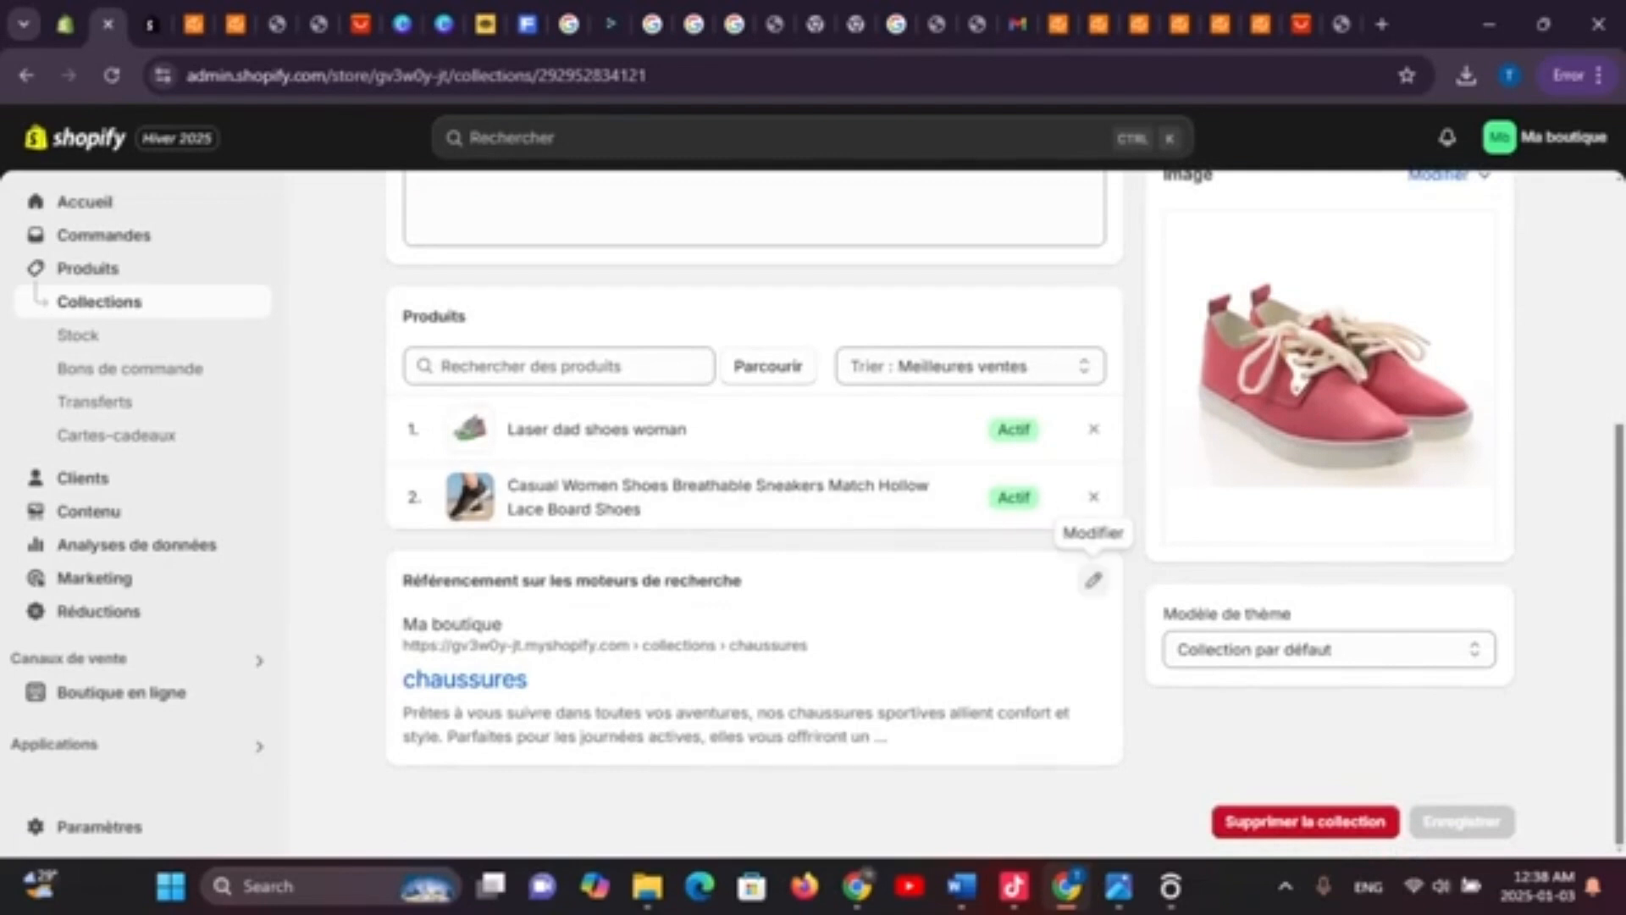
click(1094, 580)
scroll(1094, 580, down, 3)
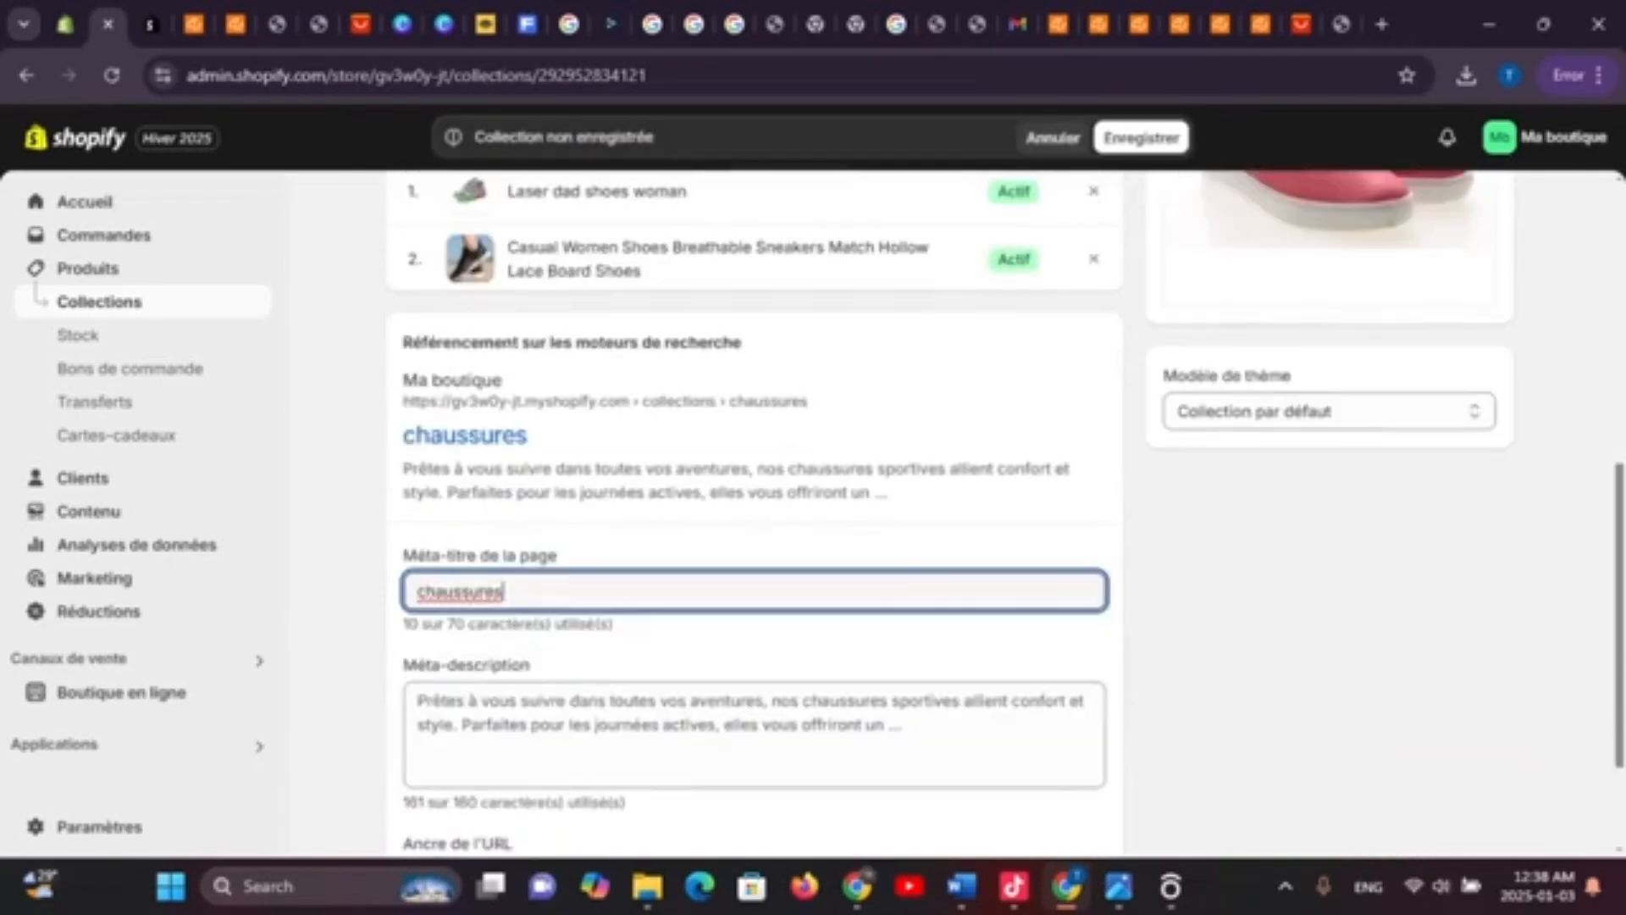
scroll(754, 508, down, 2)
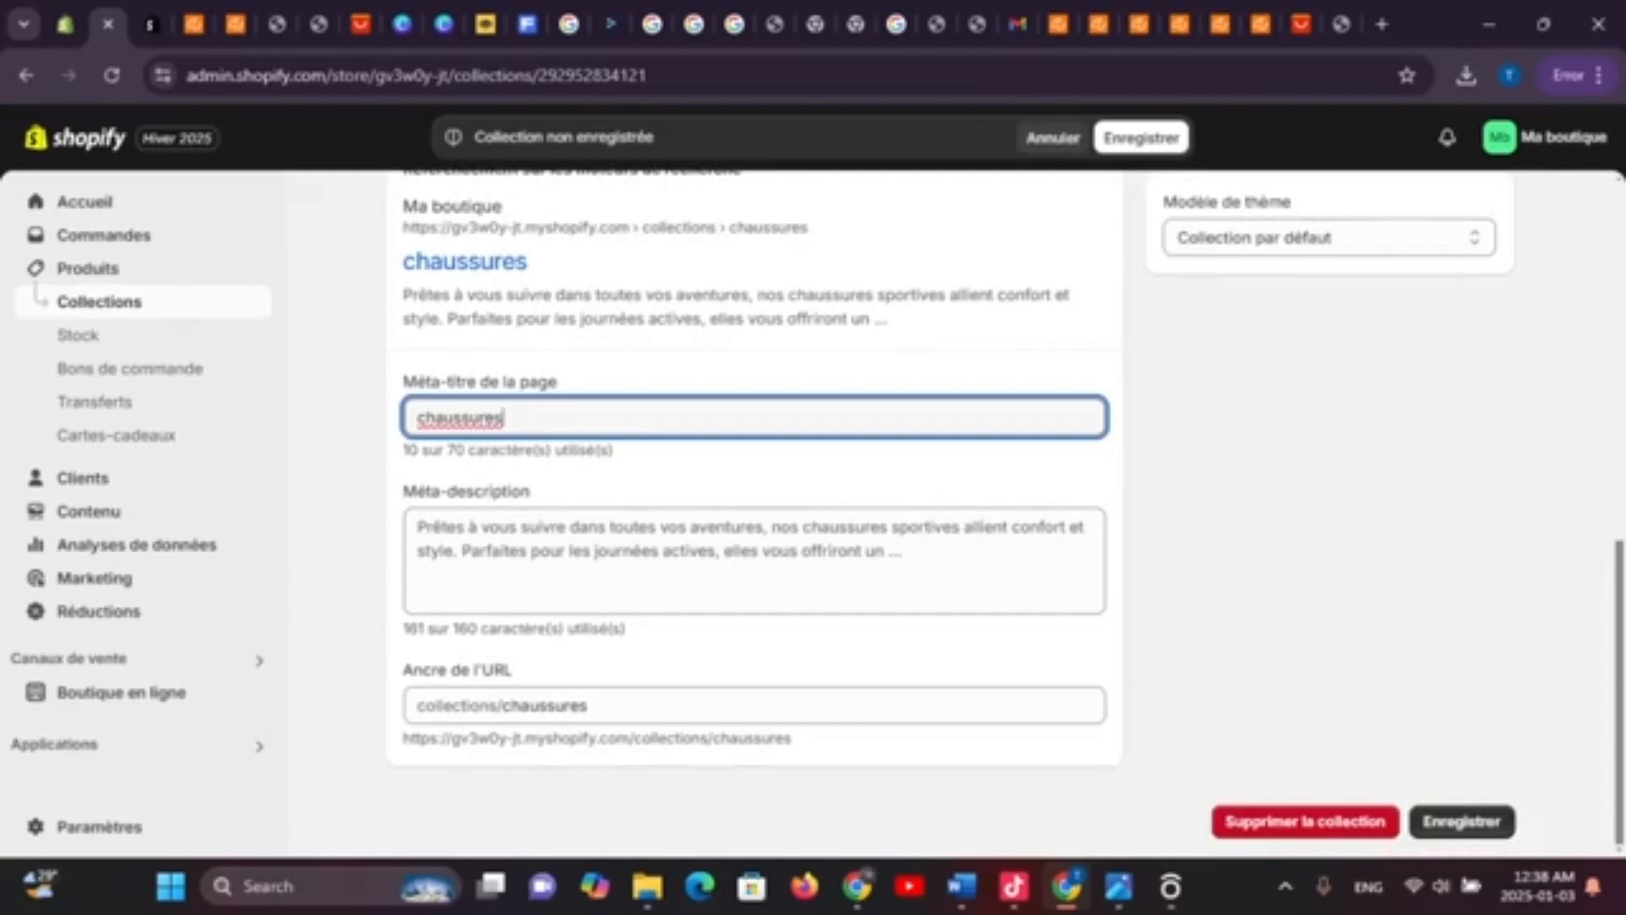
click(1462, 821)
scroll(754, 508, up, 4)
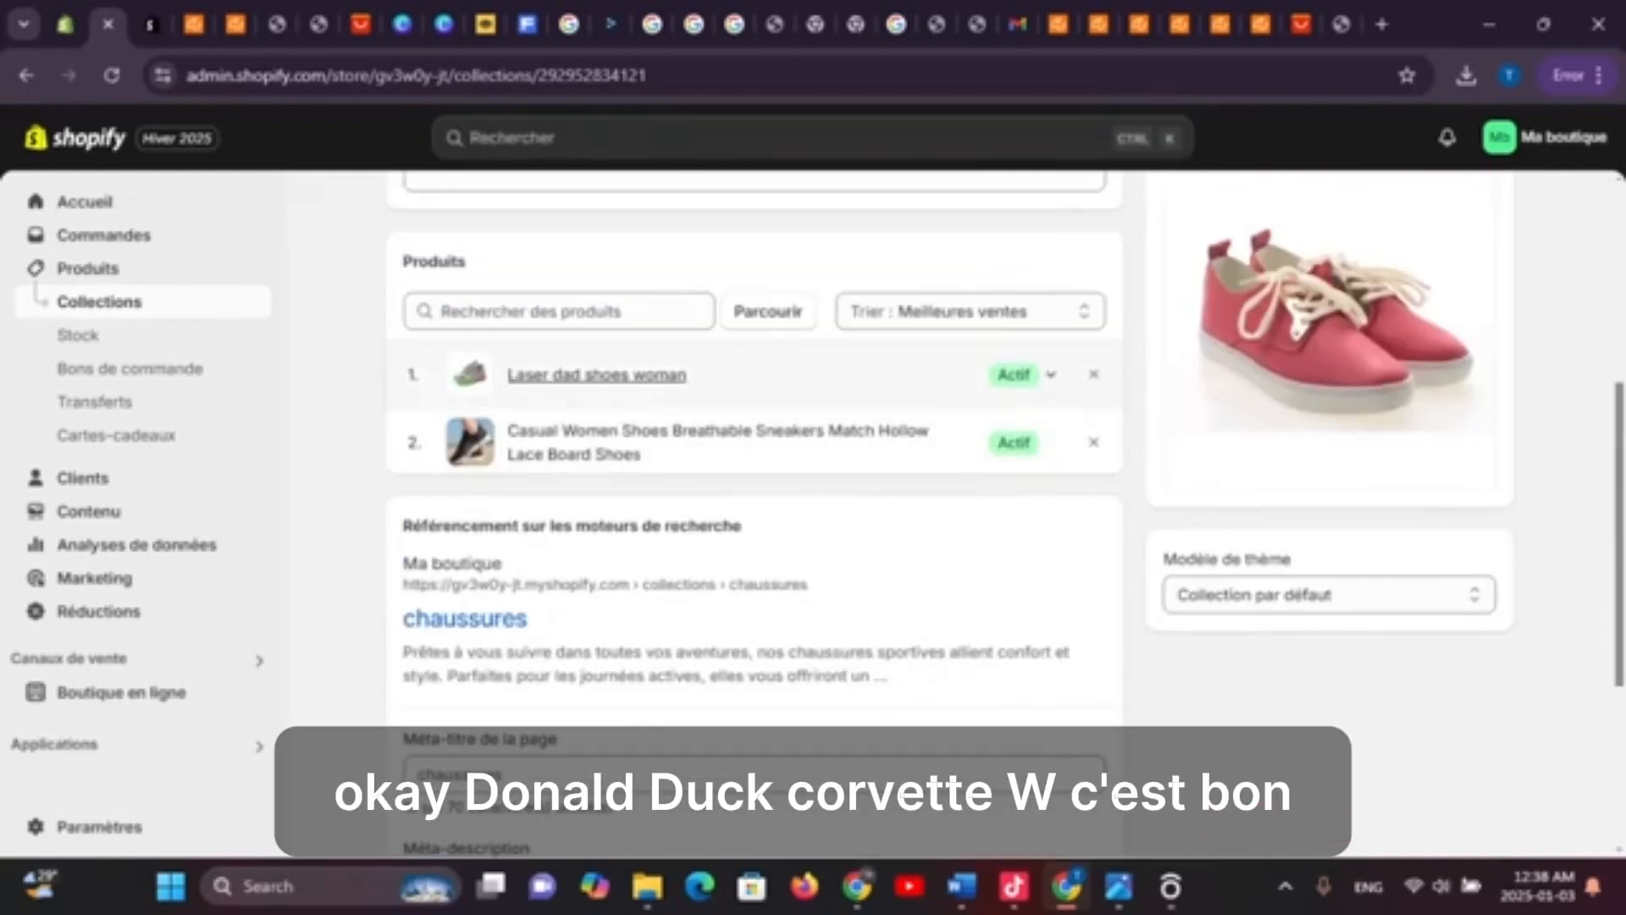
scroll(754, 440, up, 4)
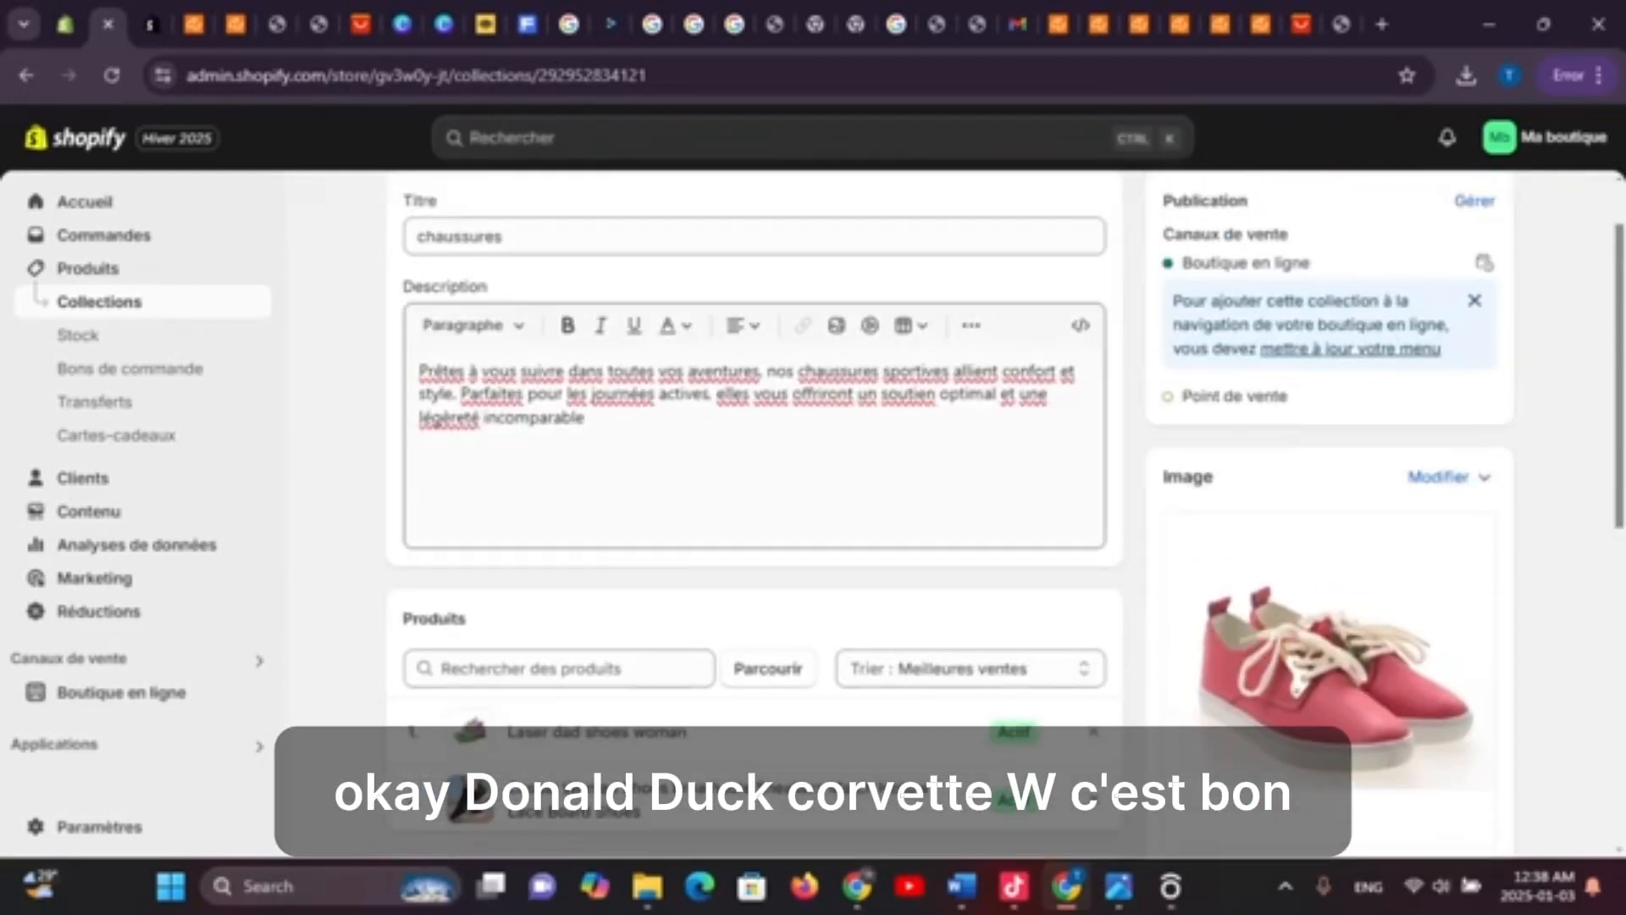
scroll(754, 508, down, 8)
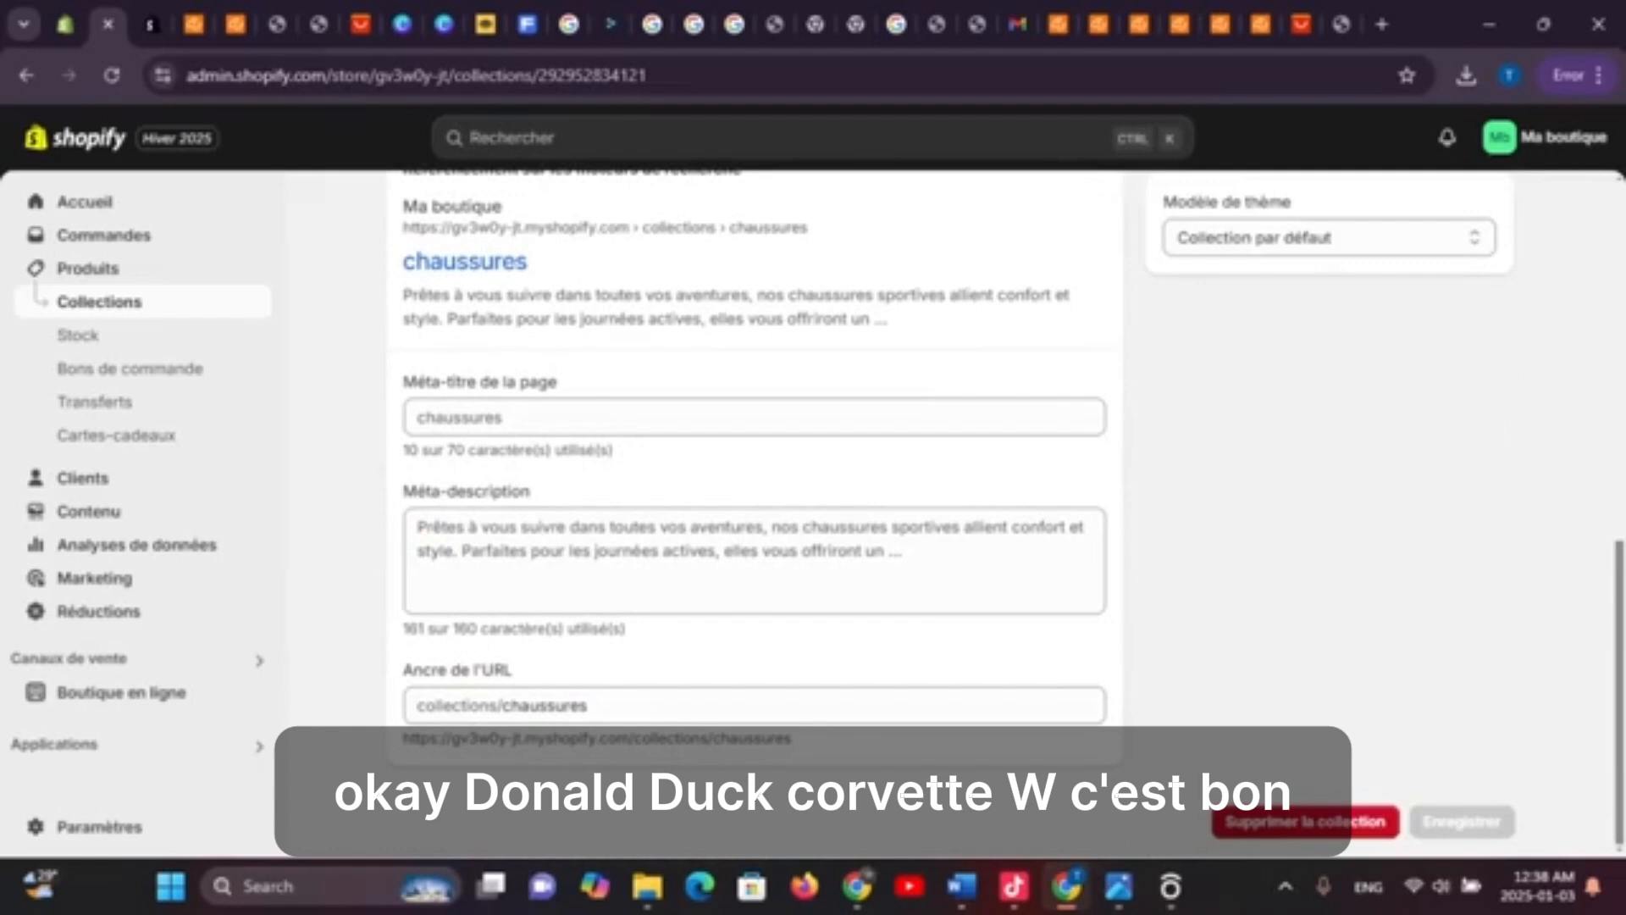
scroll(754, 508, up, 3)
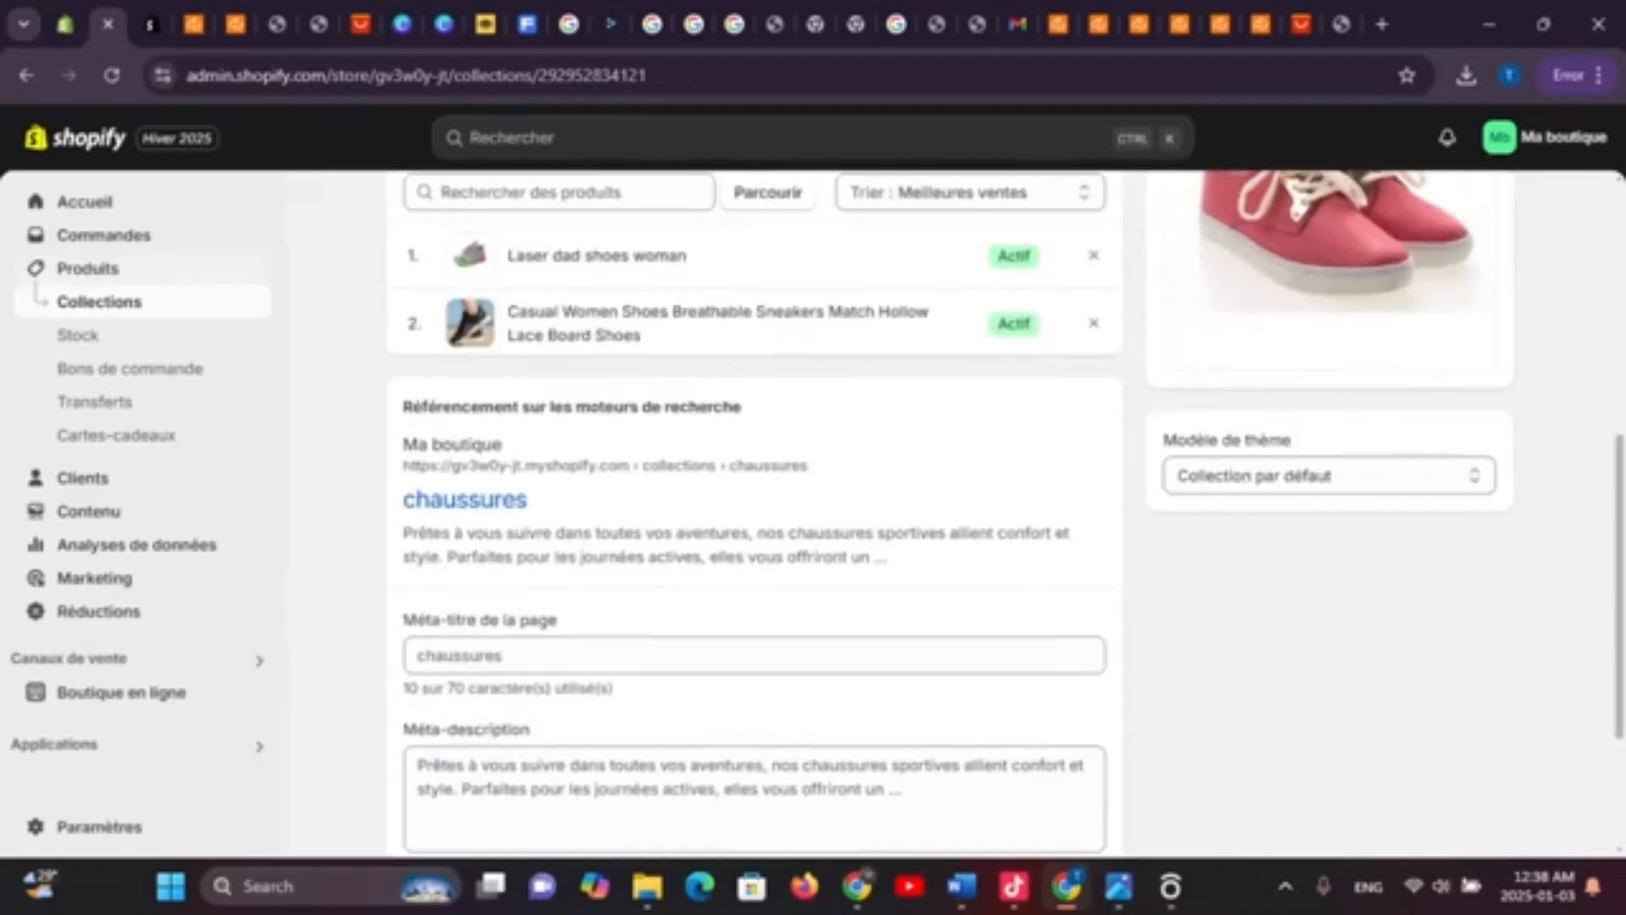
Go back to Collections and open the Accessoires collection
click(99, 302)
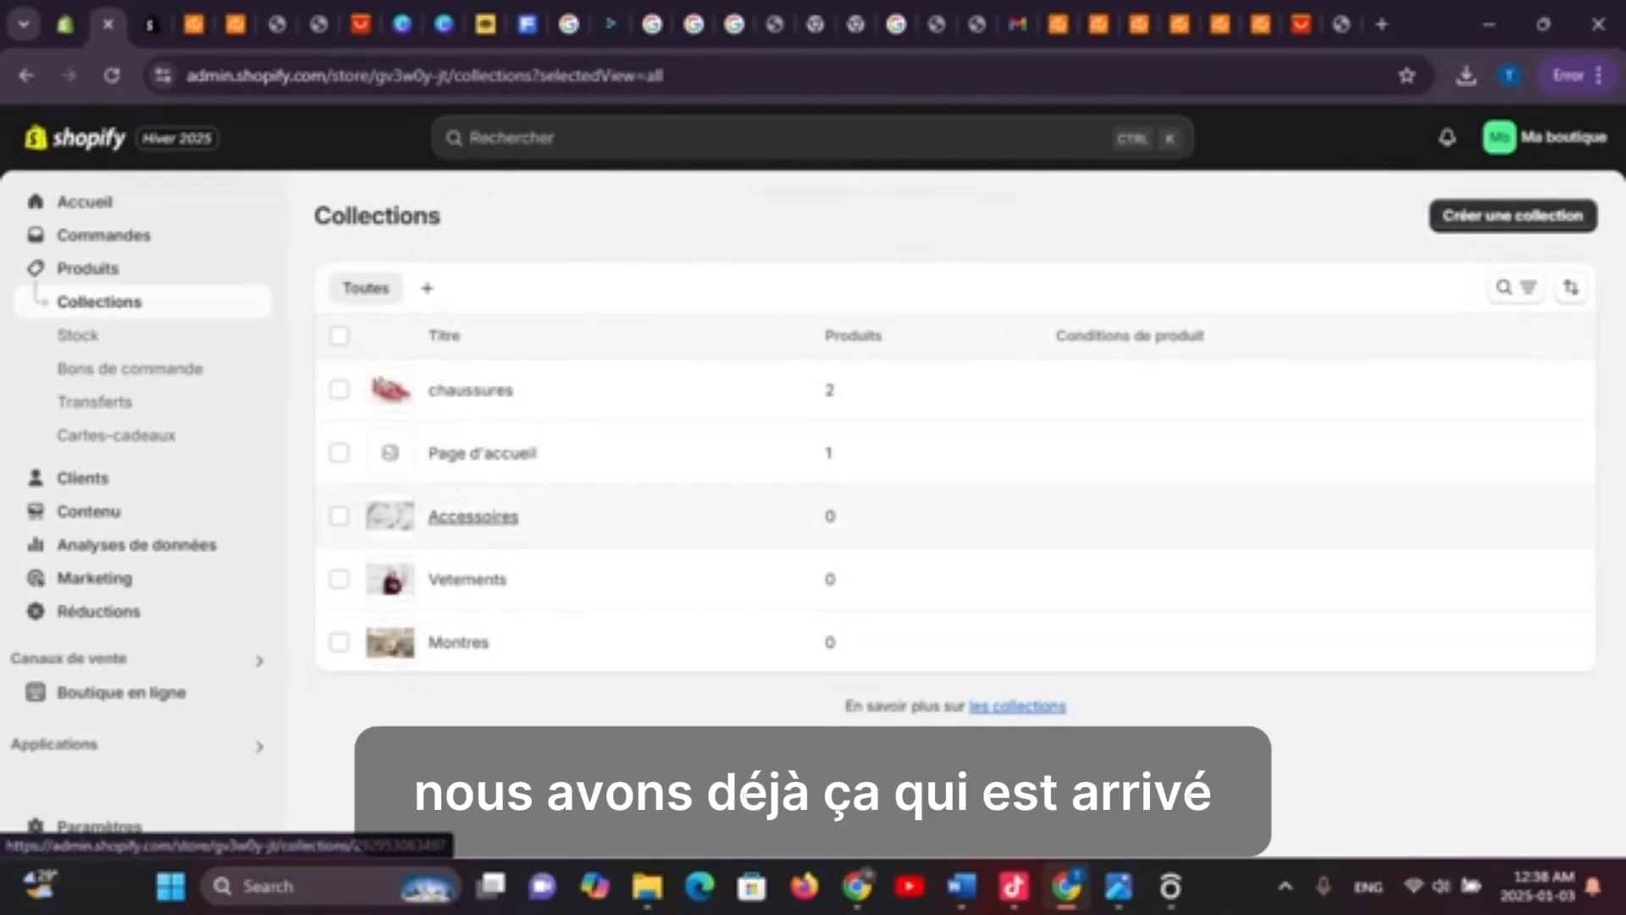
click(473, 516)
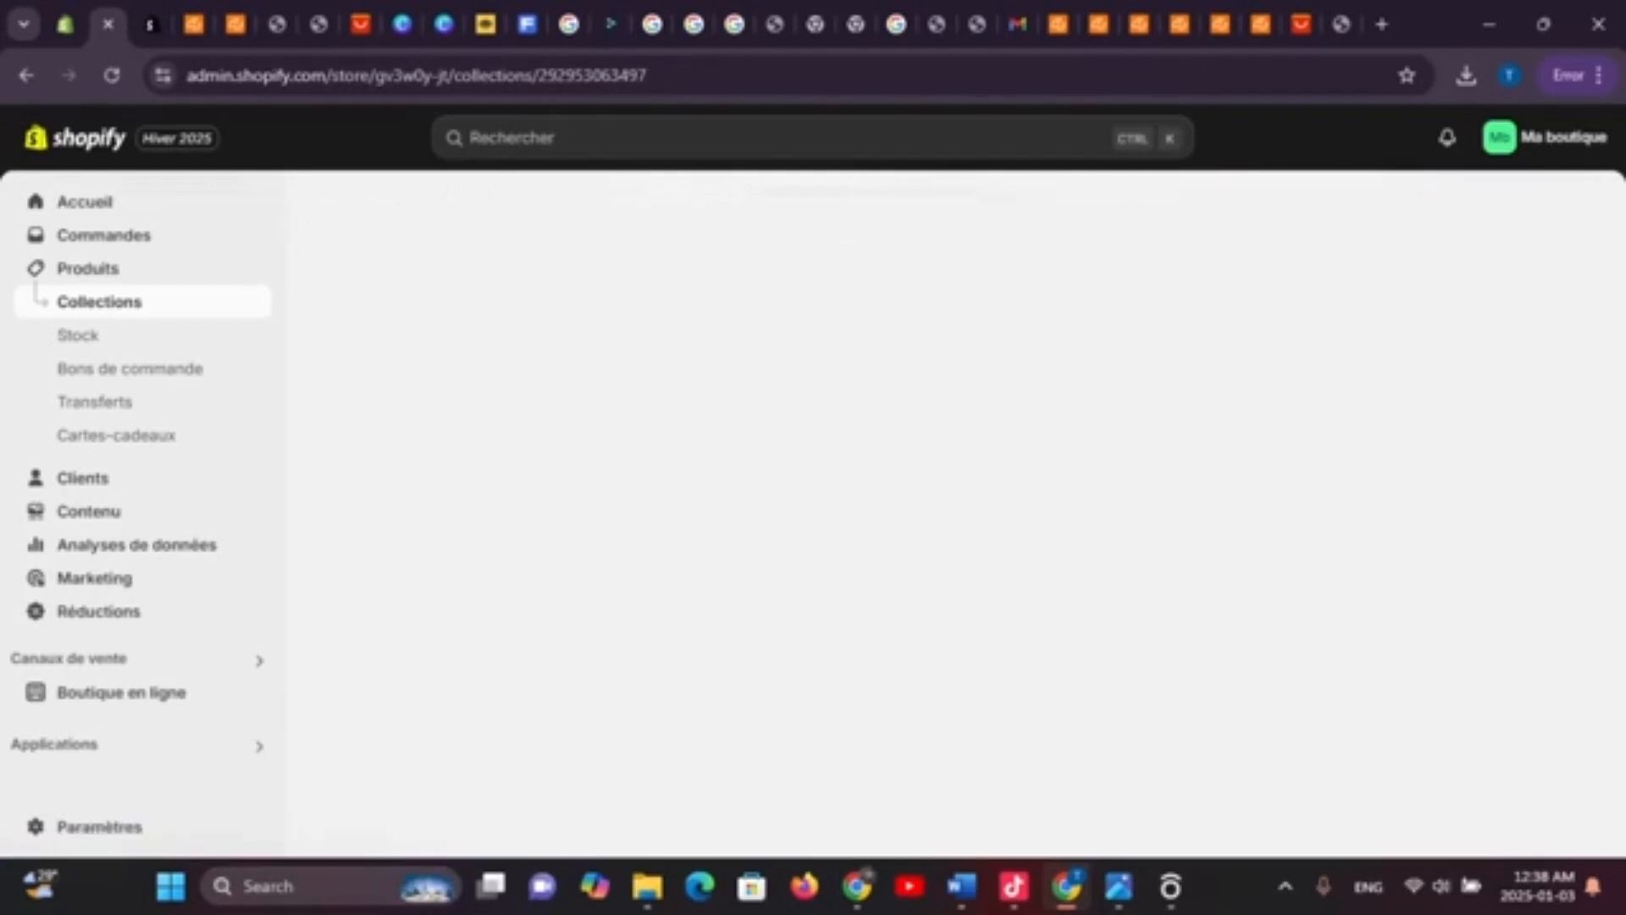
scroll(754, 508, down, 5)
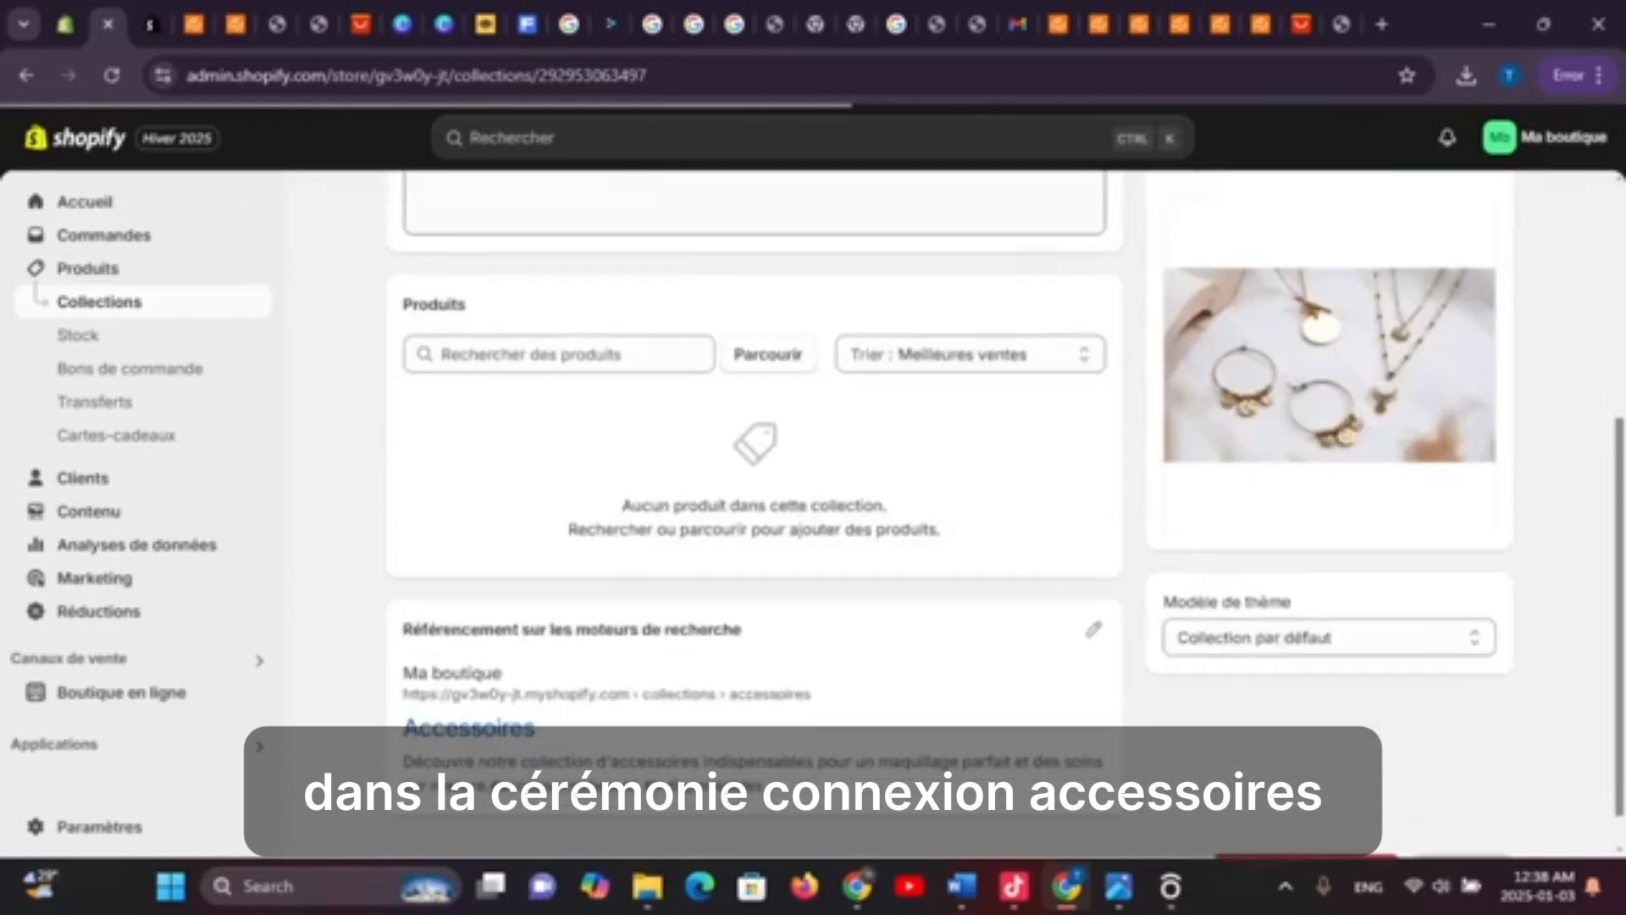
Open the newly listed Laser dad shoes woman in Shopify, check its 25 000 F CFA variants, return to CJdropshipping
click(1220, 24)
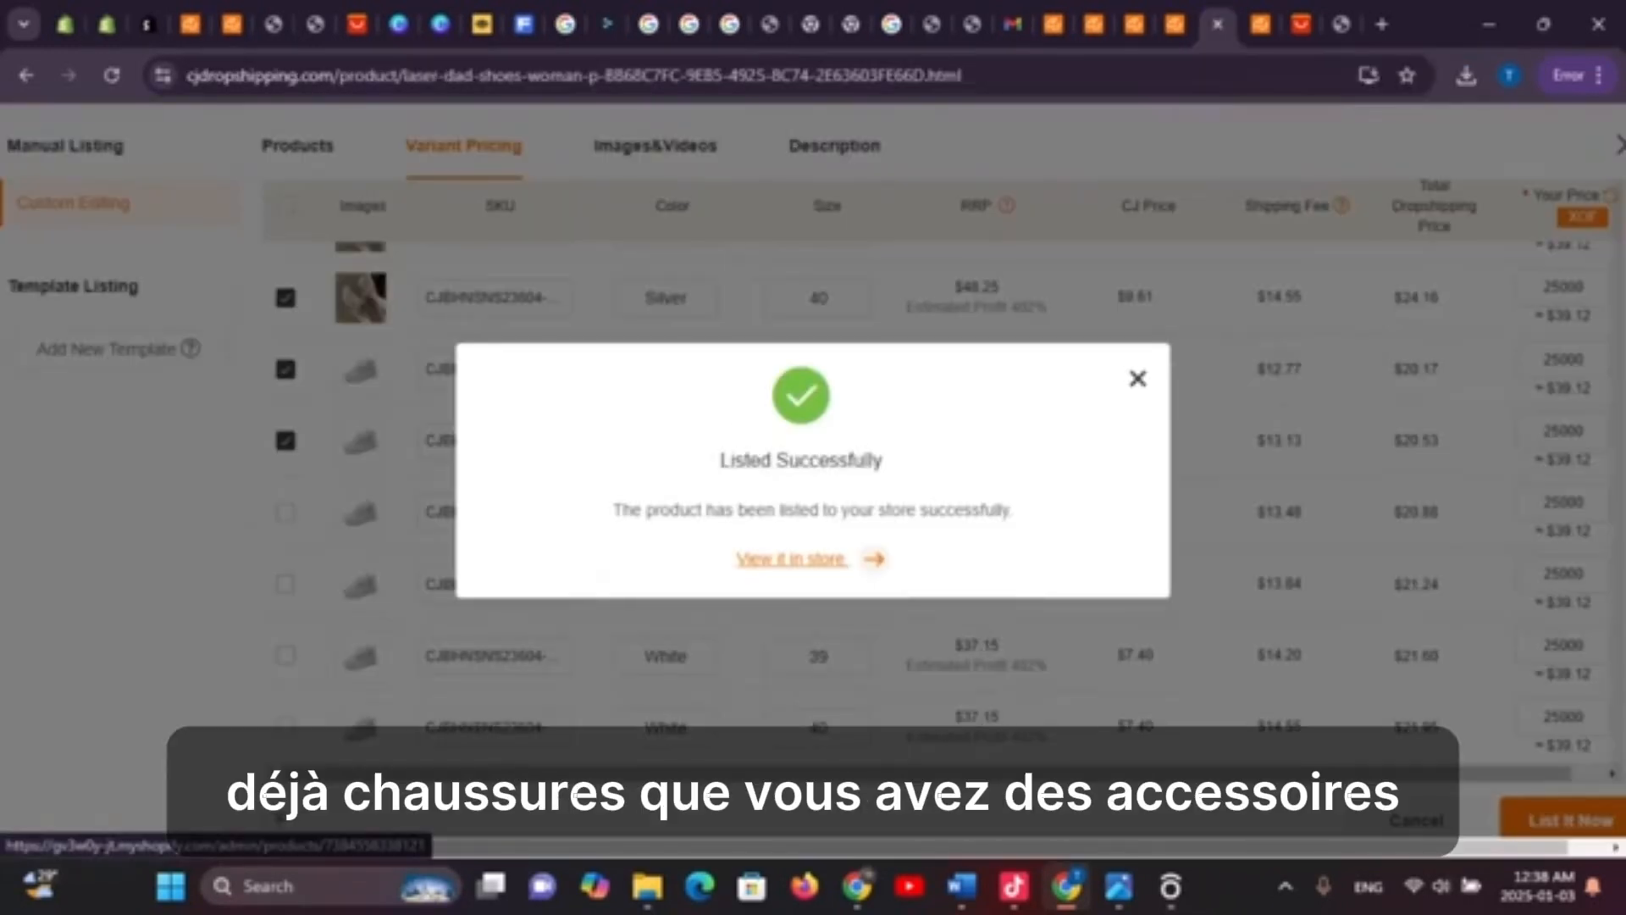
click(792, 559)
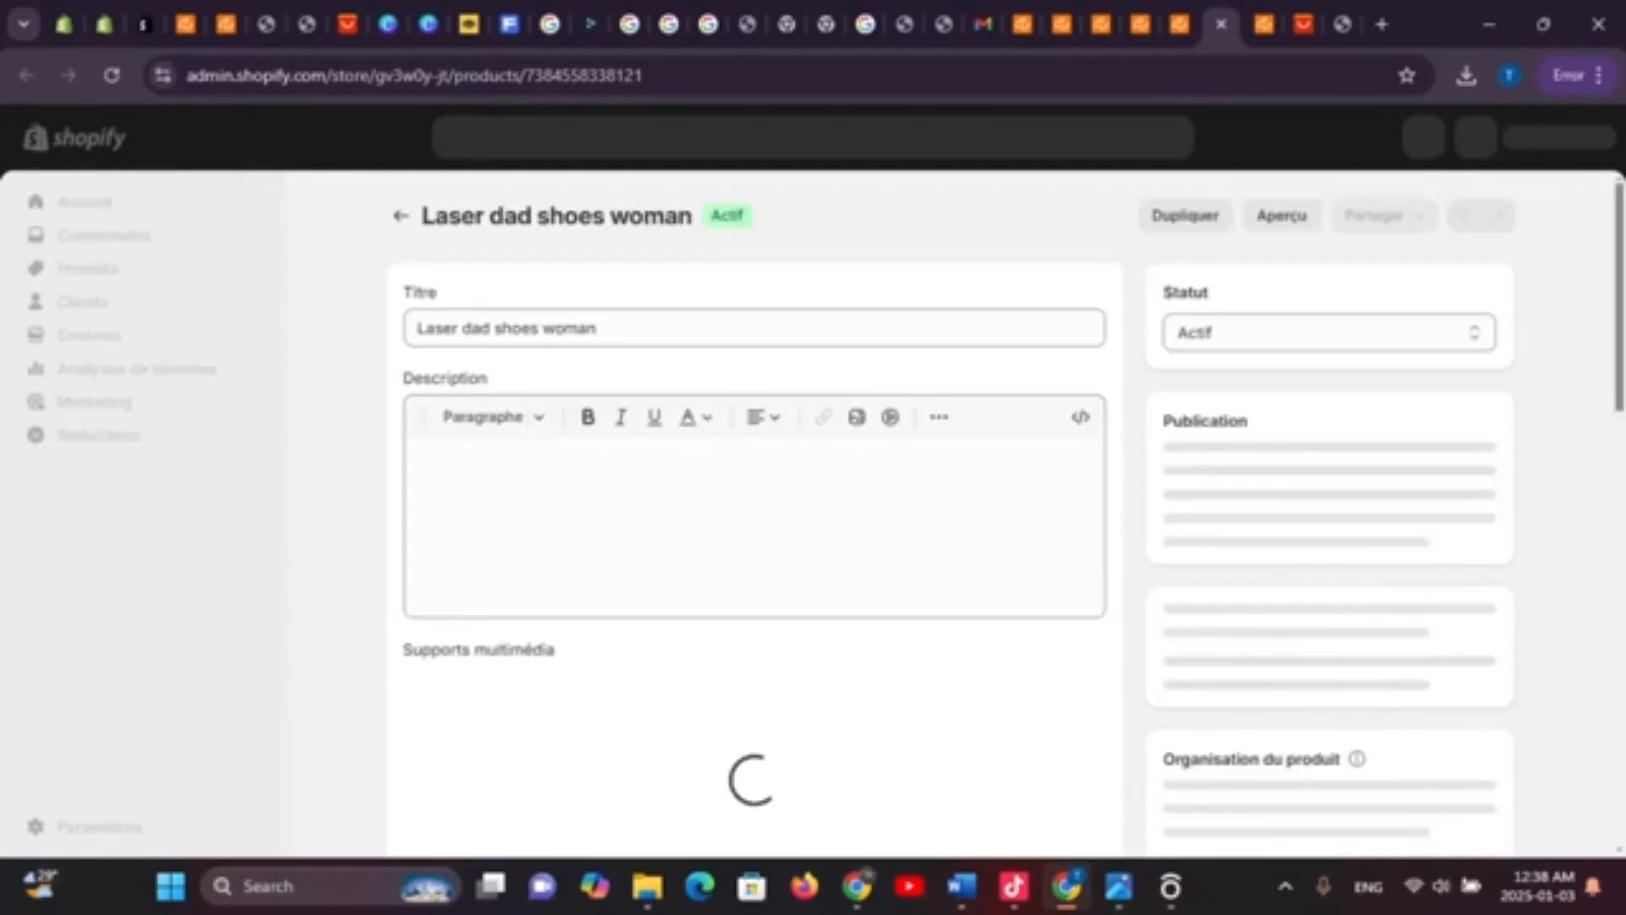
scroll(754, 509, down, 10)
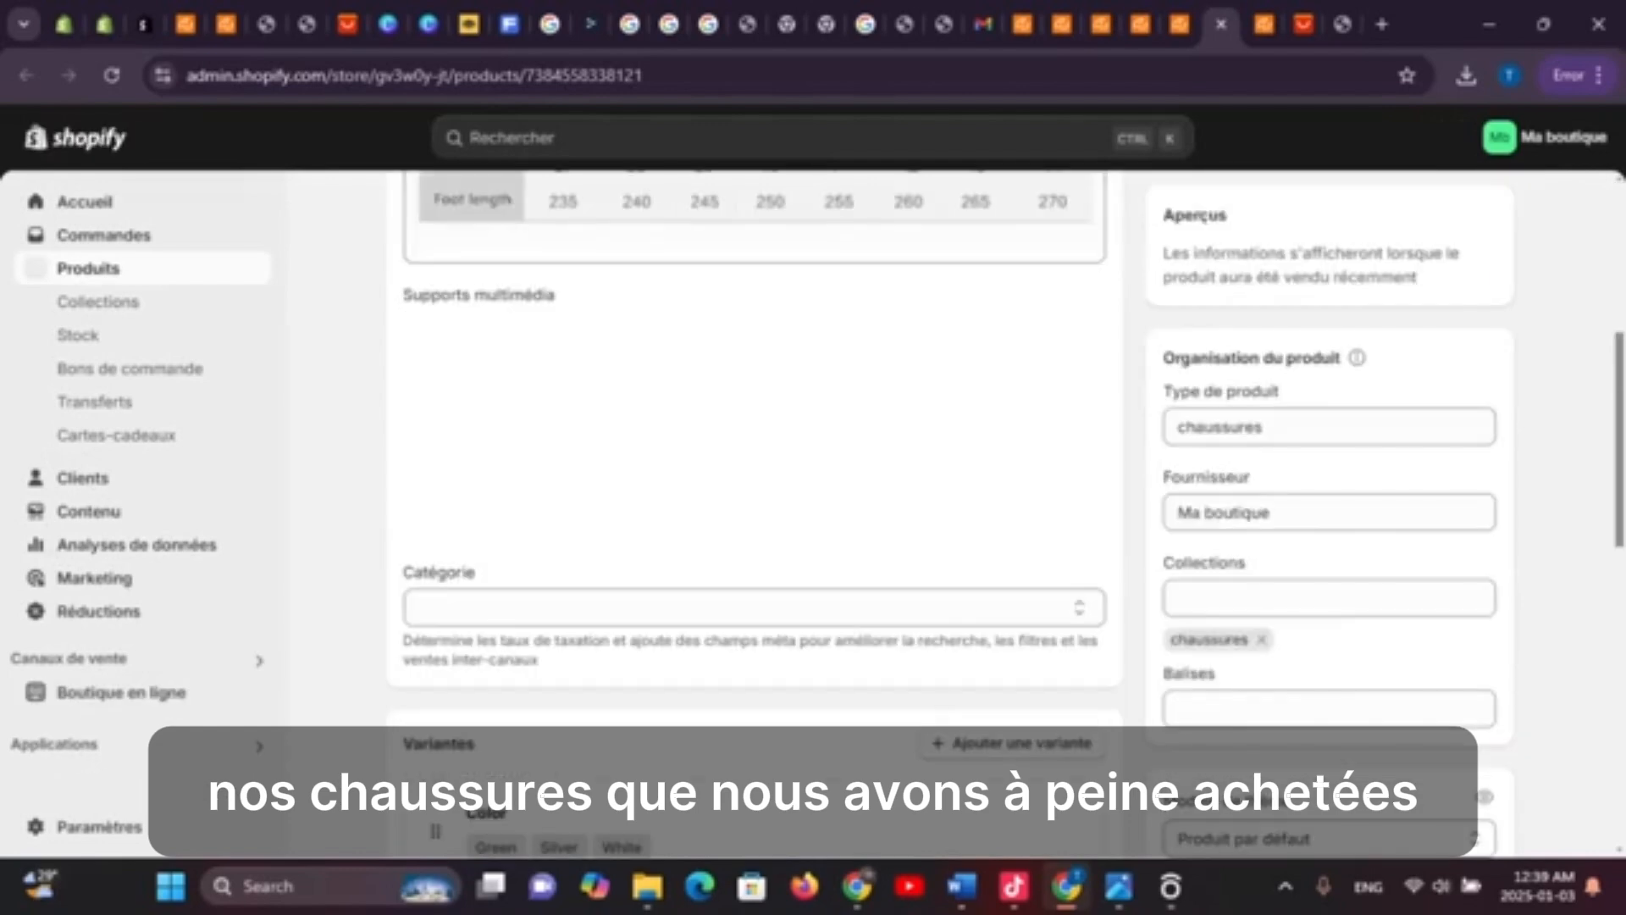
scroll(699, 818, up, 4)
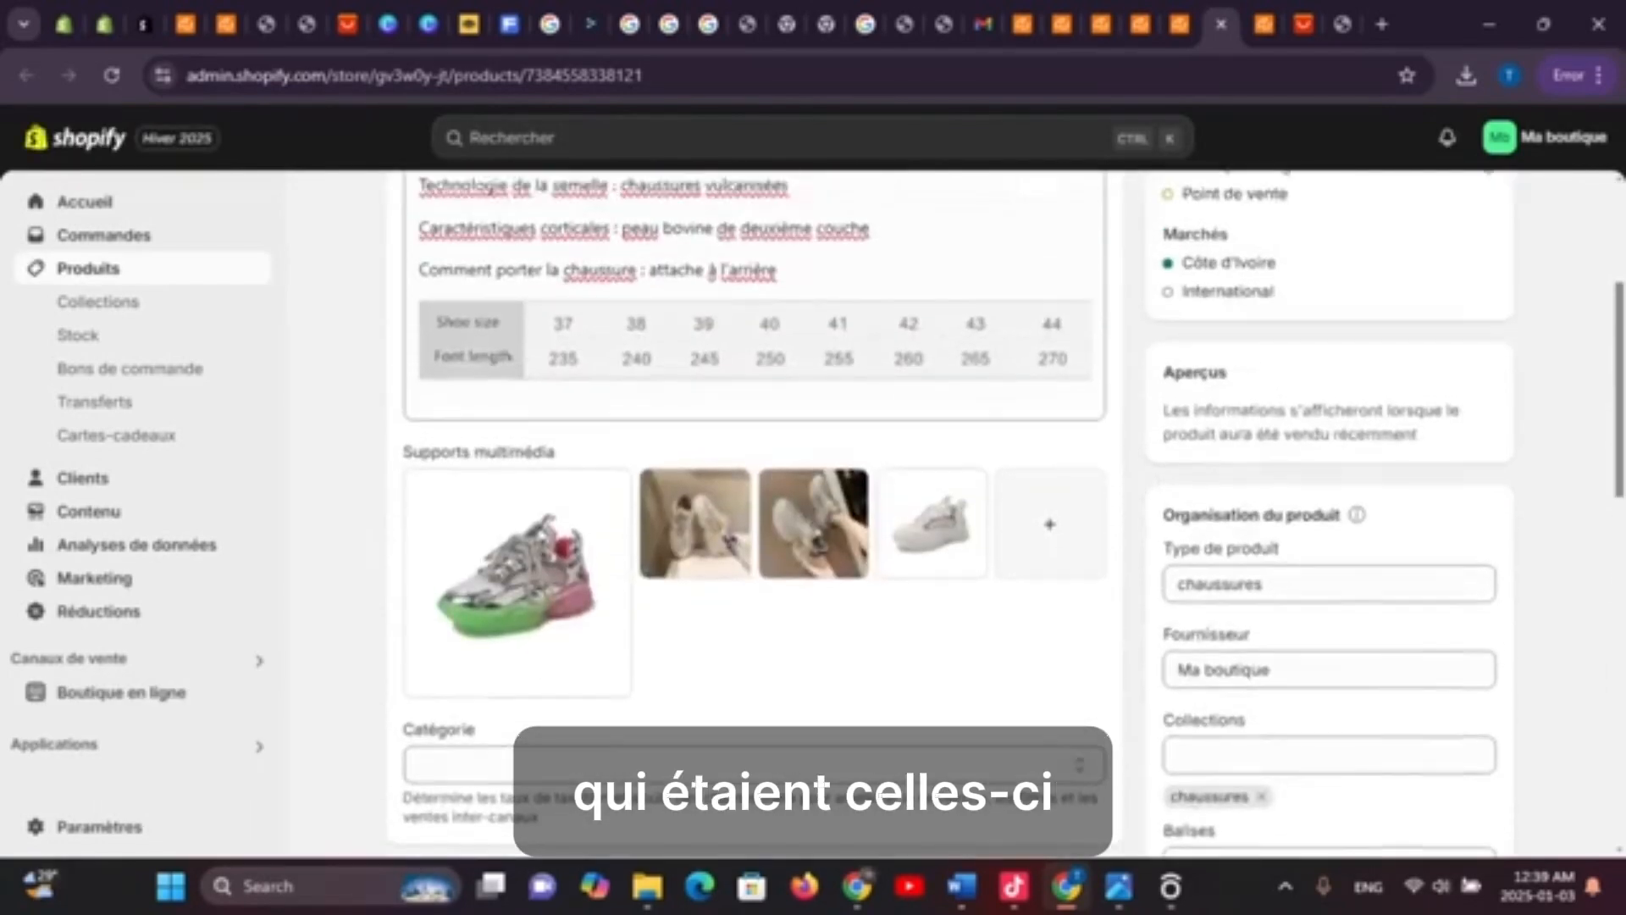
scroll(699, 817, down, 9)
scroll(754, 509, down, 4)
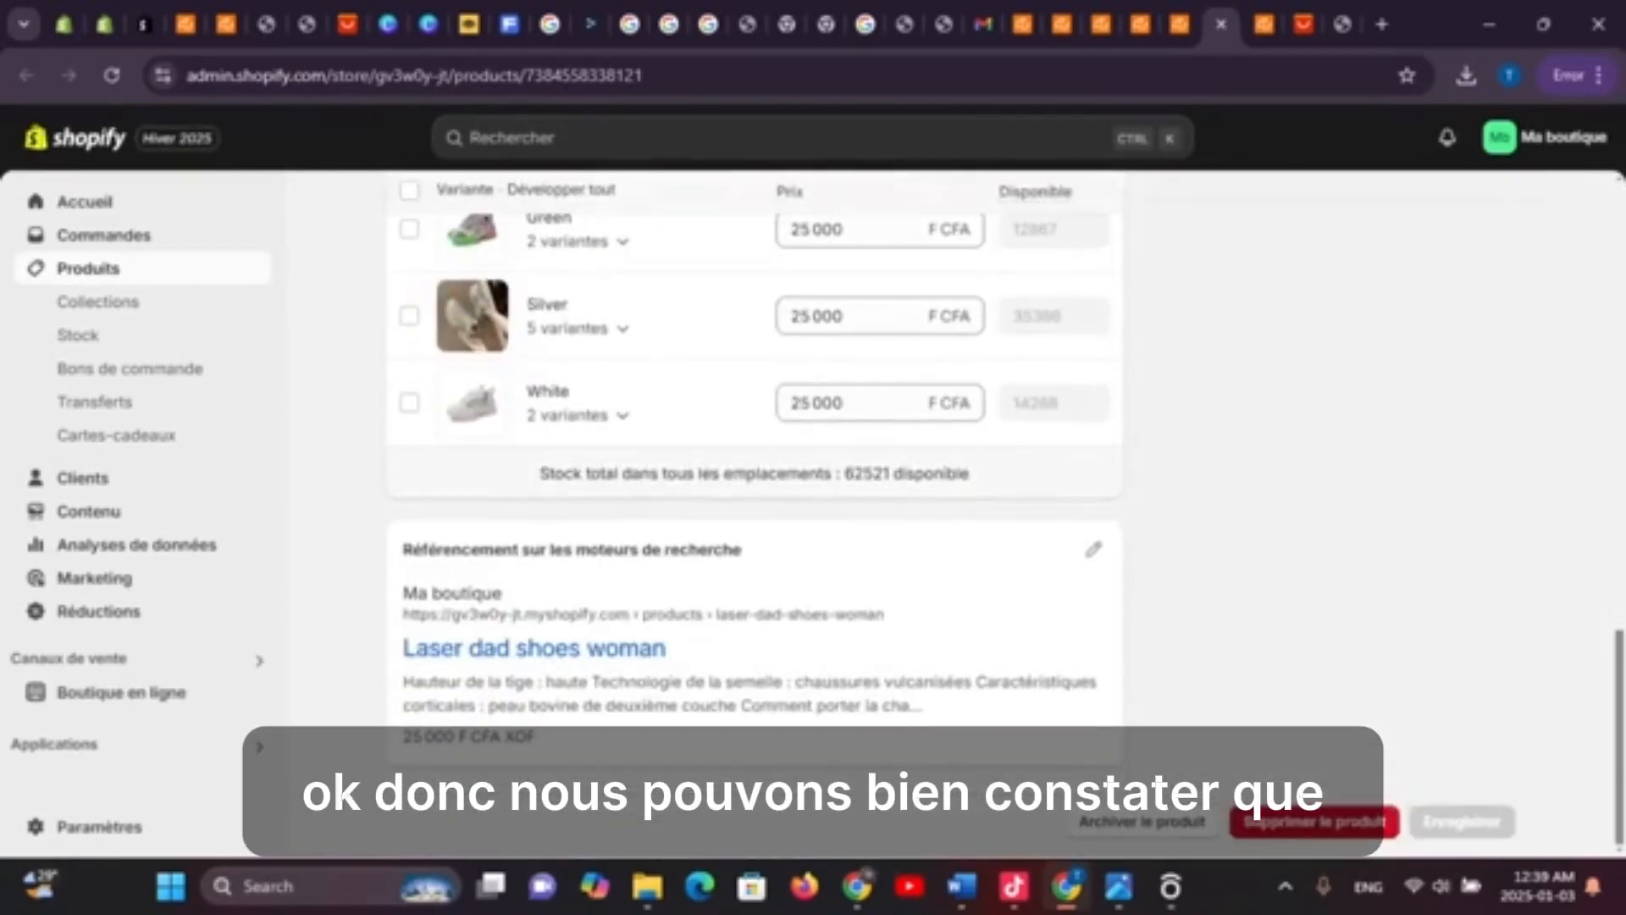
scroll(754, 508, up, 15)
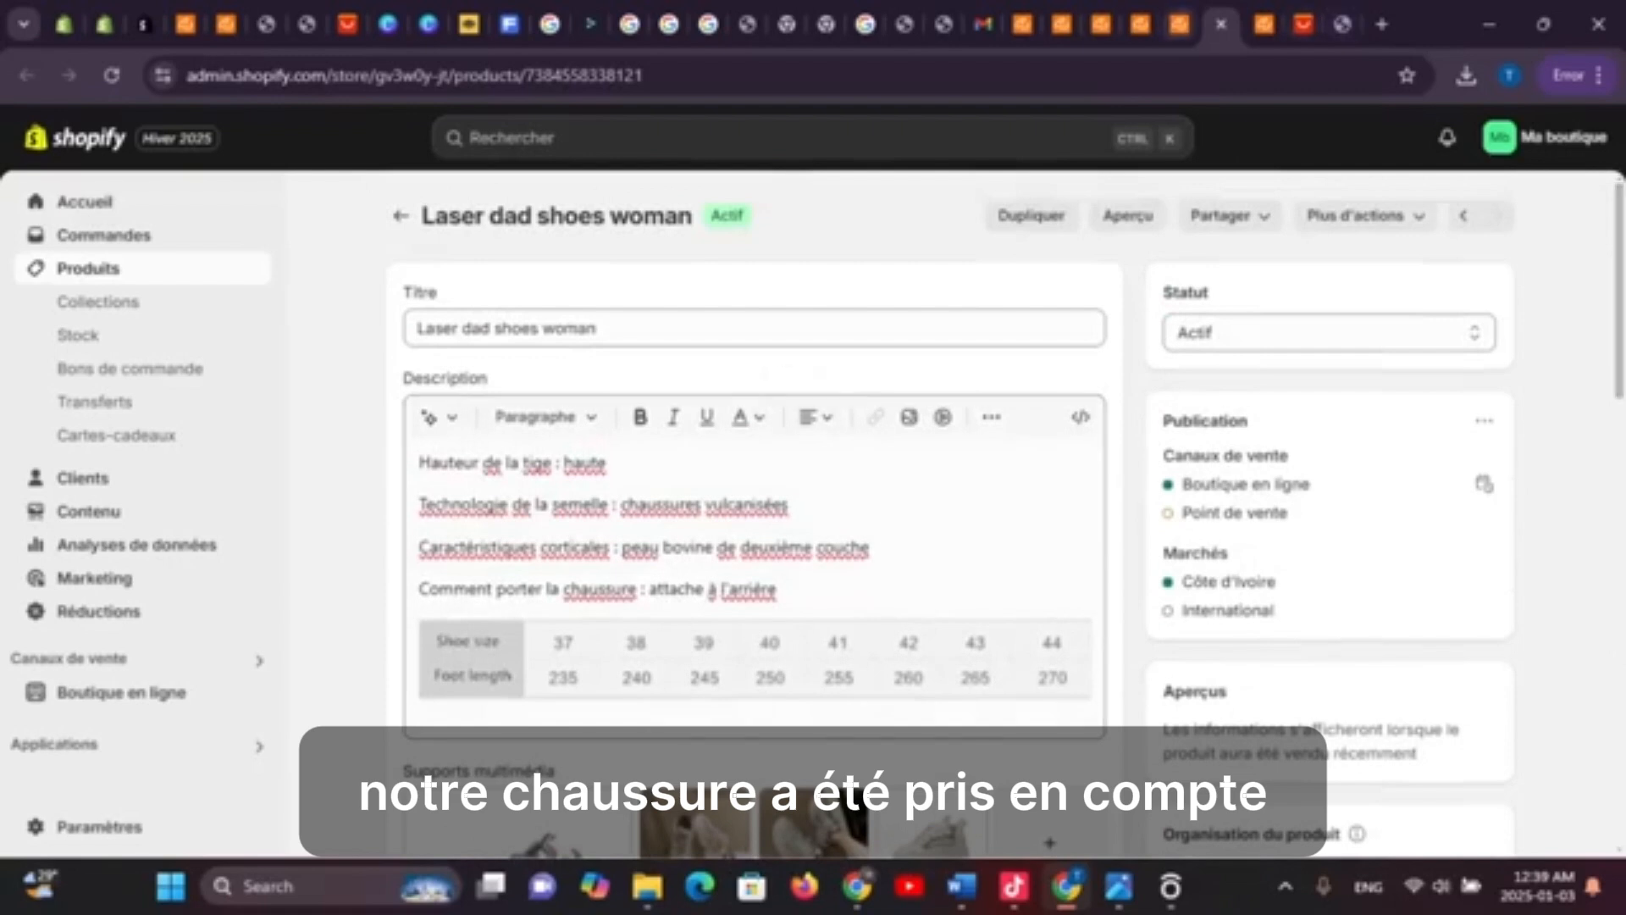
click(1180, 25)
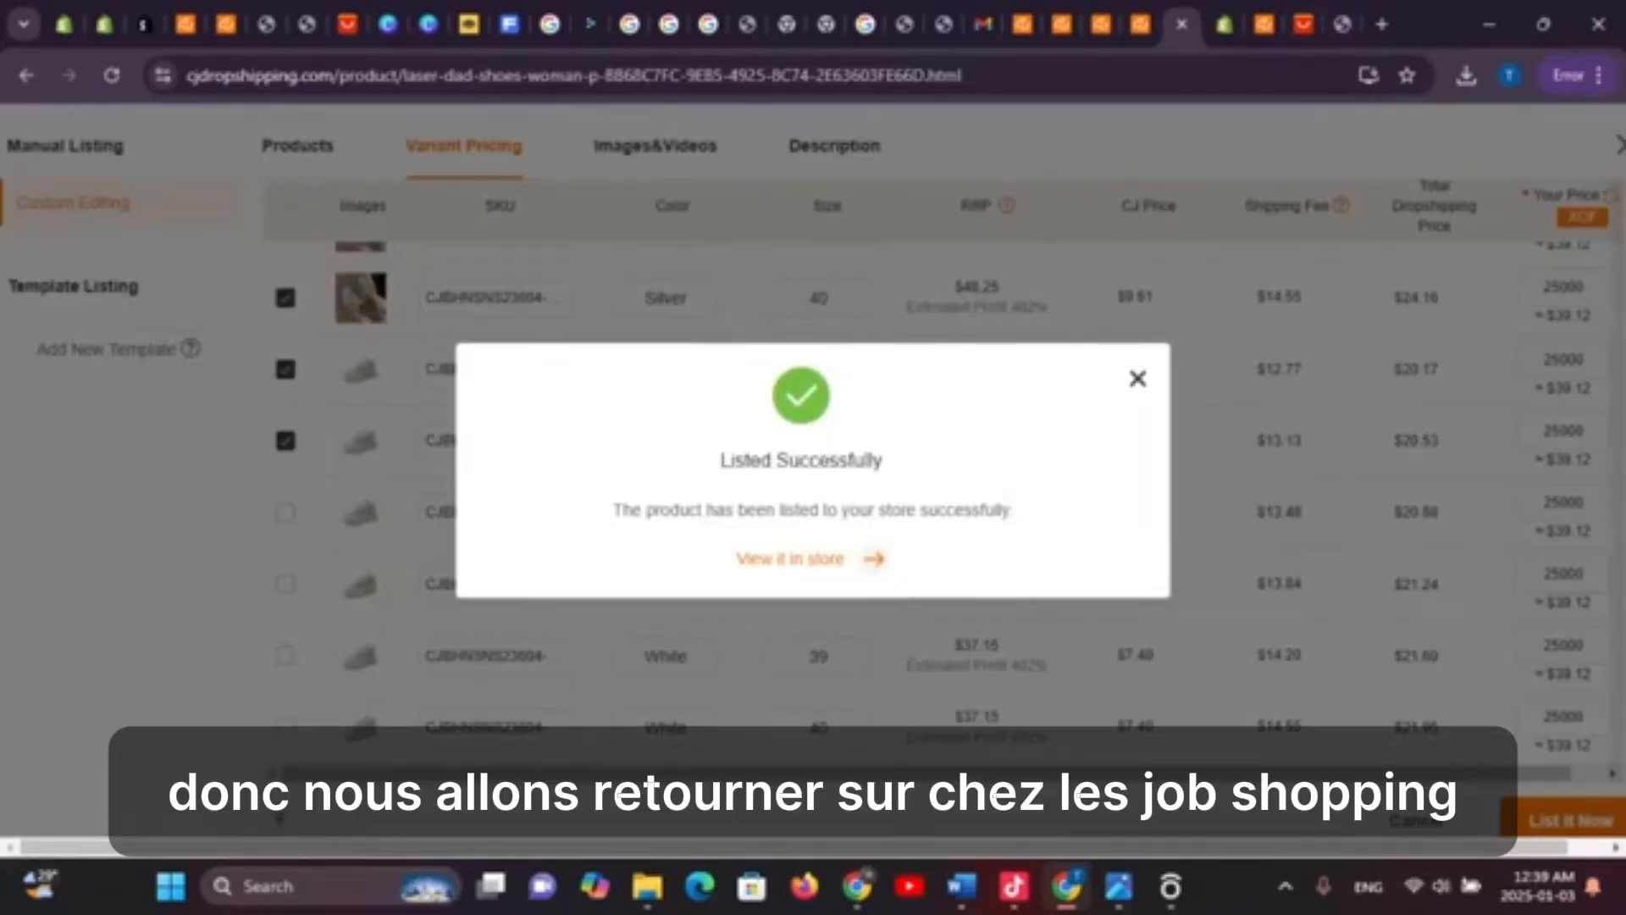
Switch back to the Shopify Accessoires collection and go to the Boutique en ligne section
click(1023, 24)
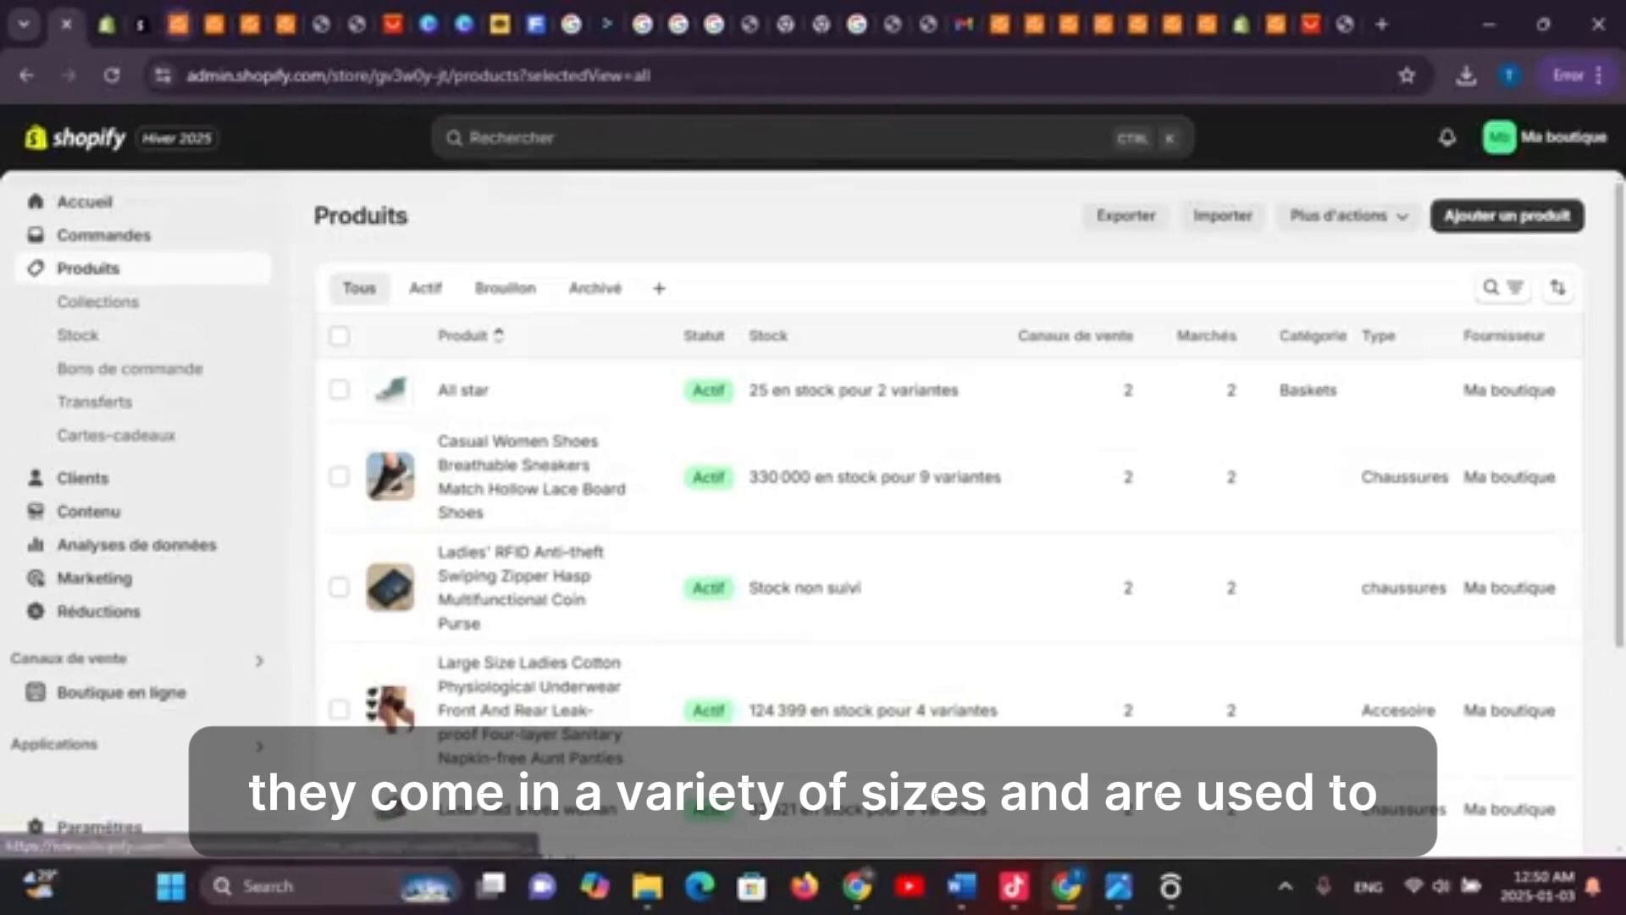
click(178, 24)
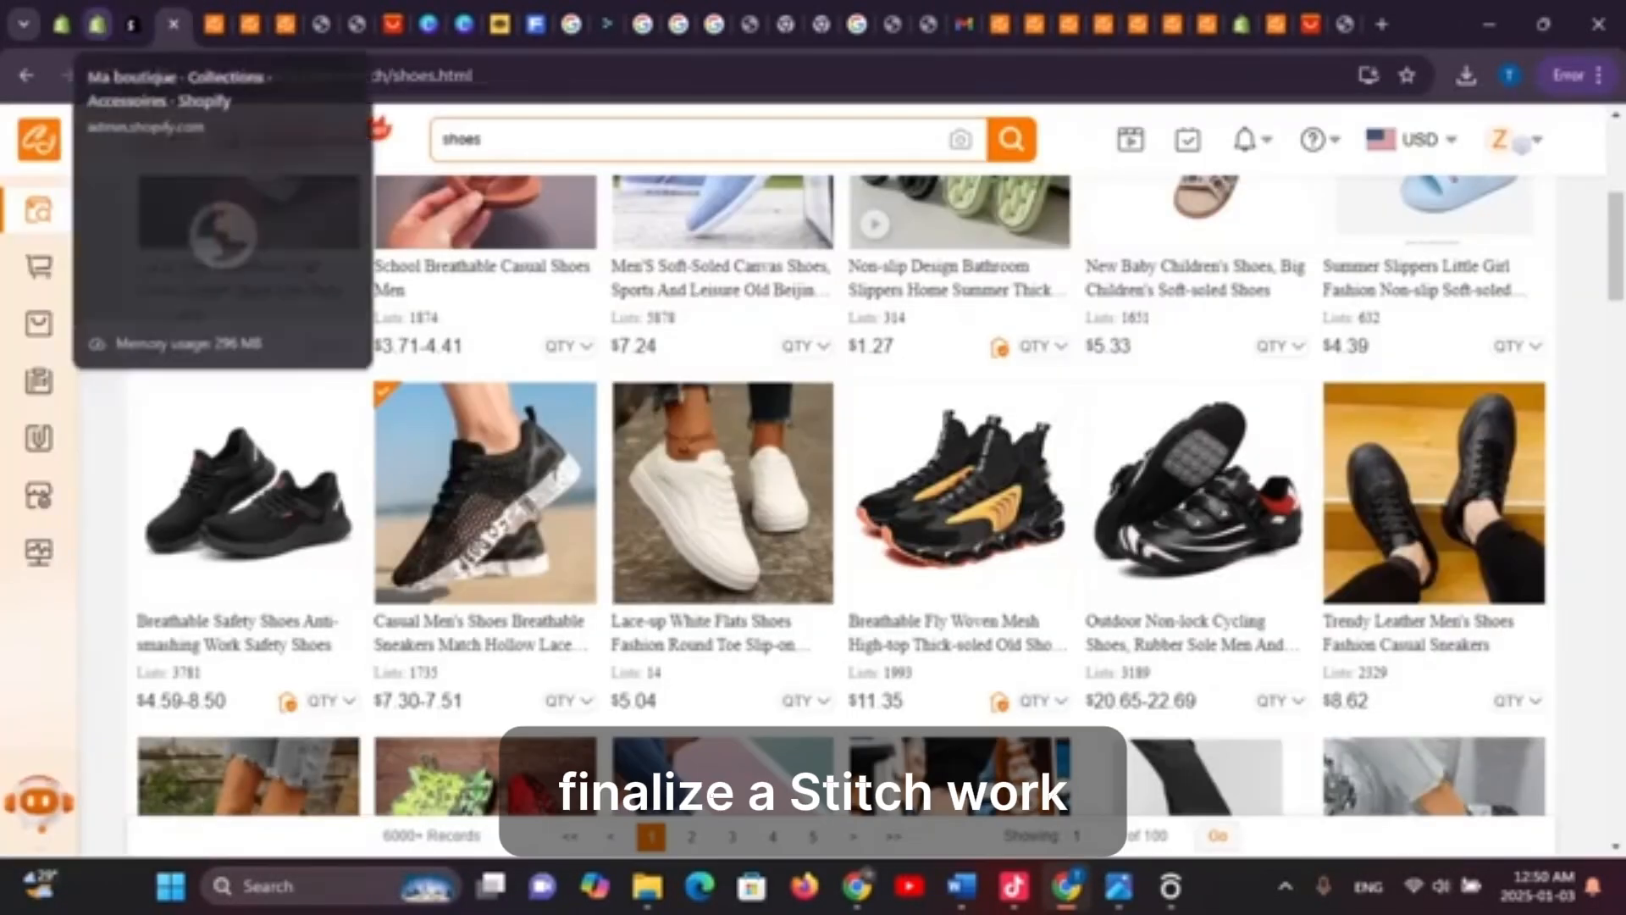
click(97, 24)
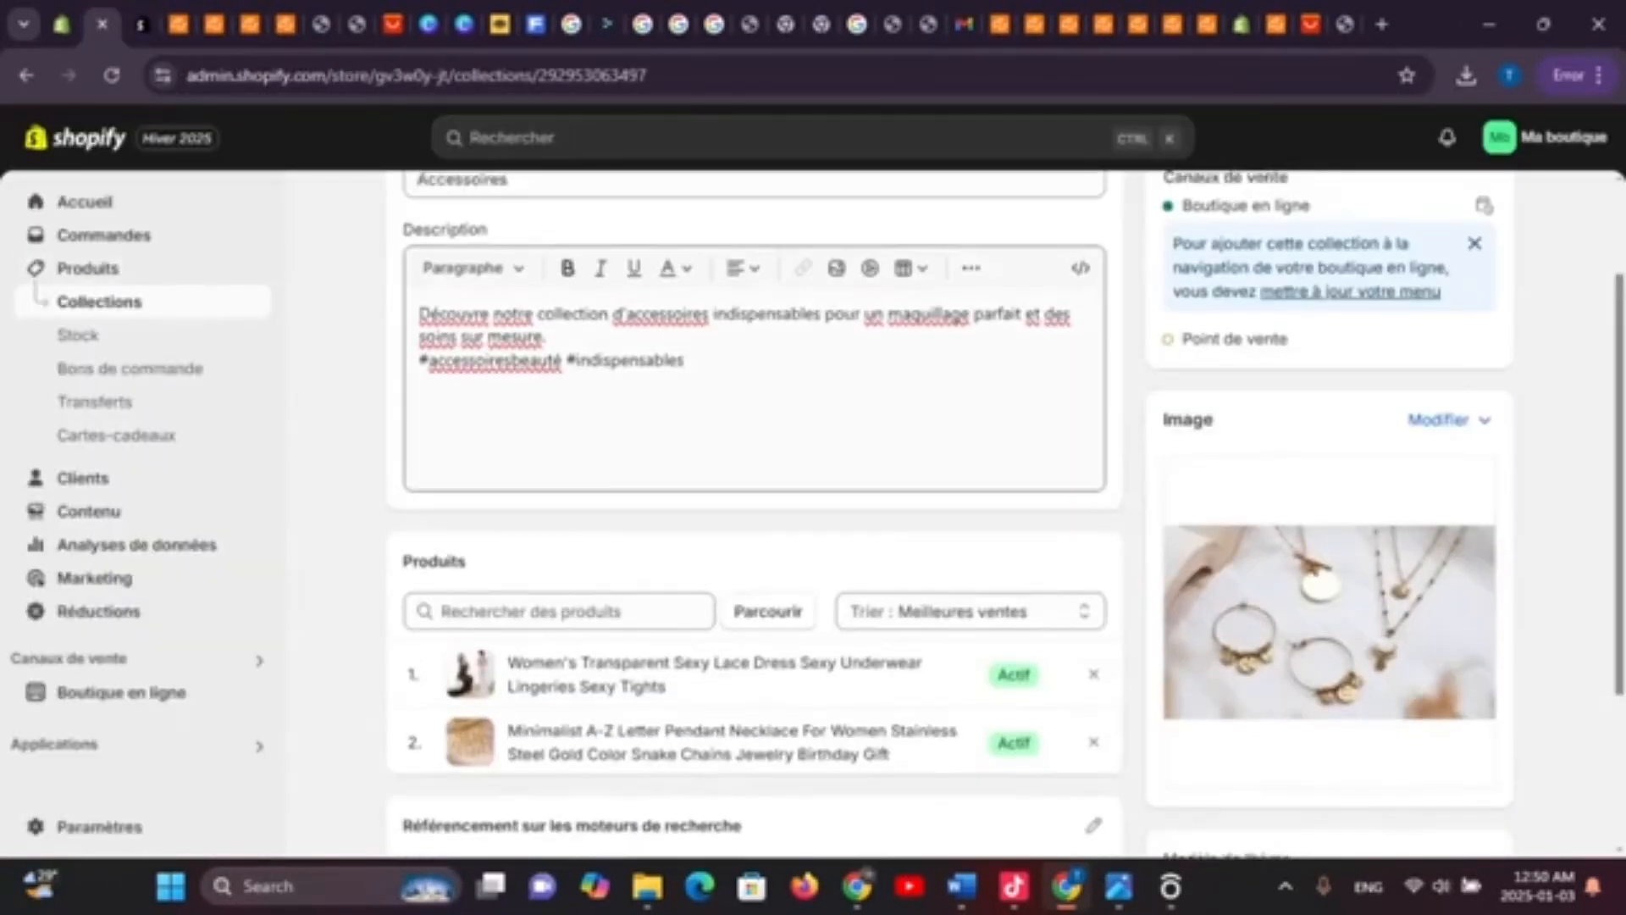
scroll(906, 419, up, 2)
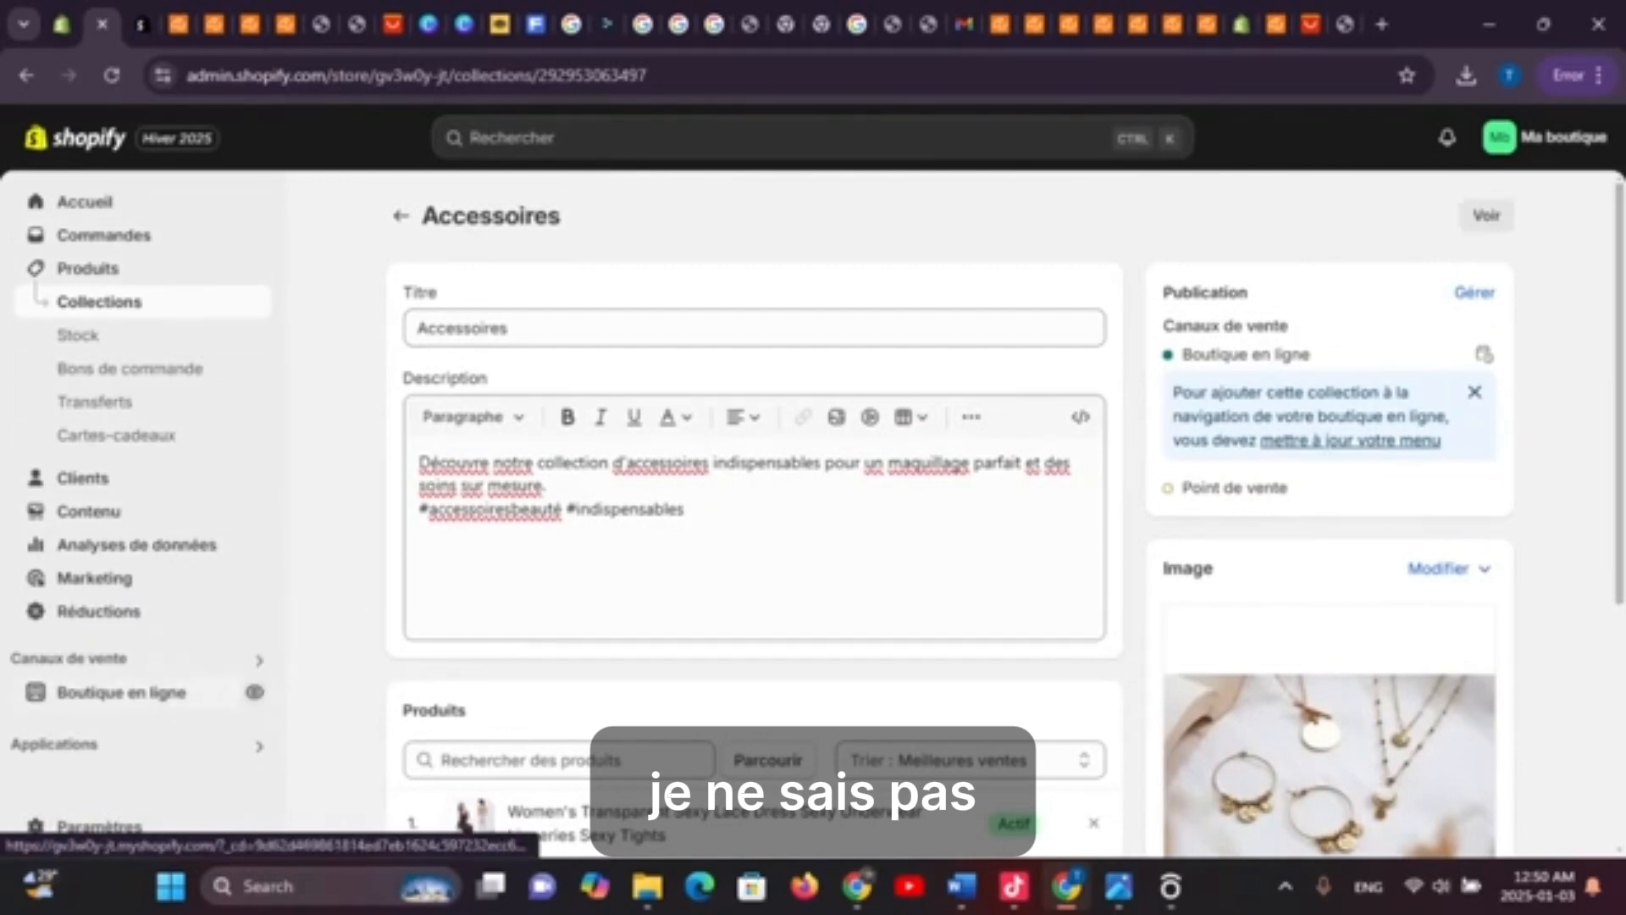
click(121, 692)
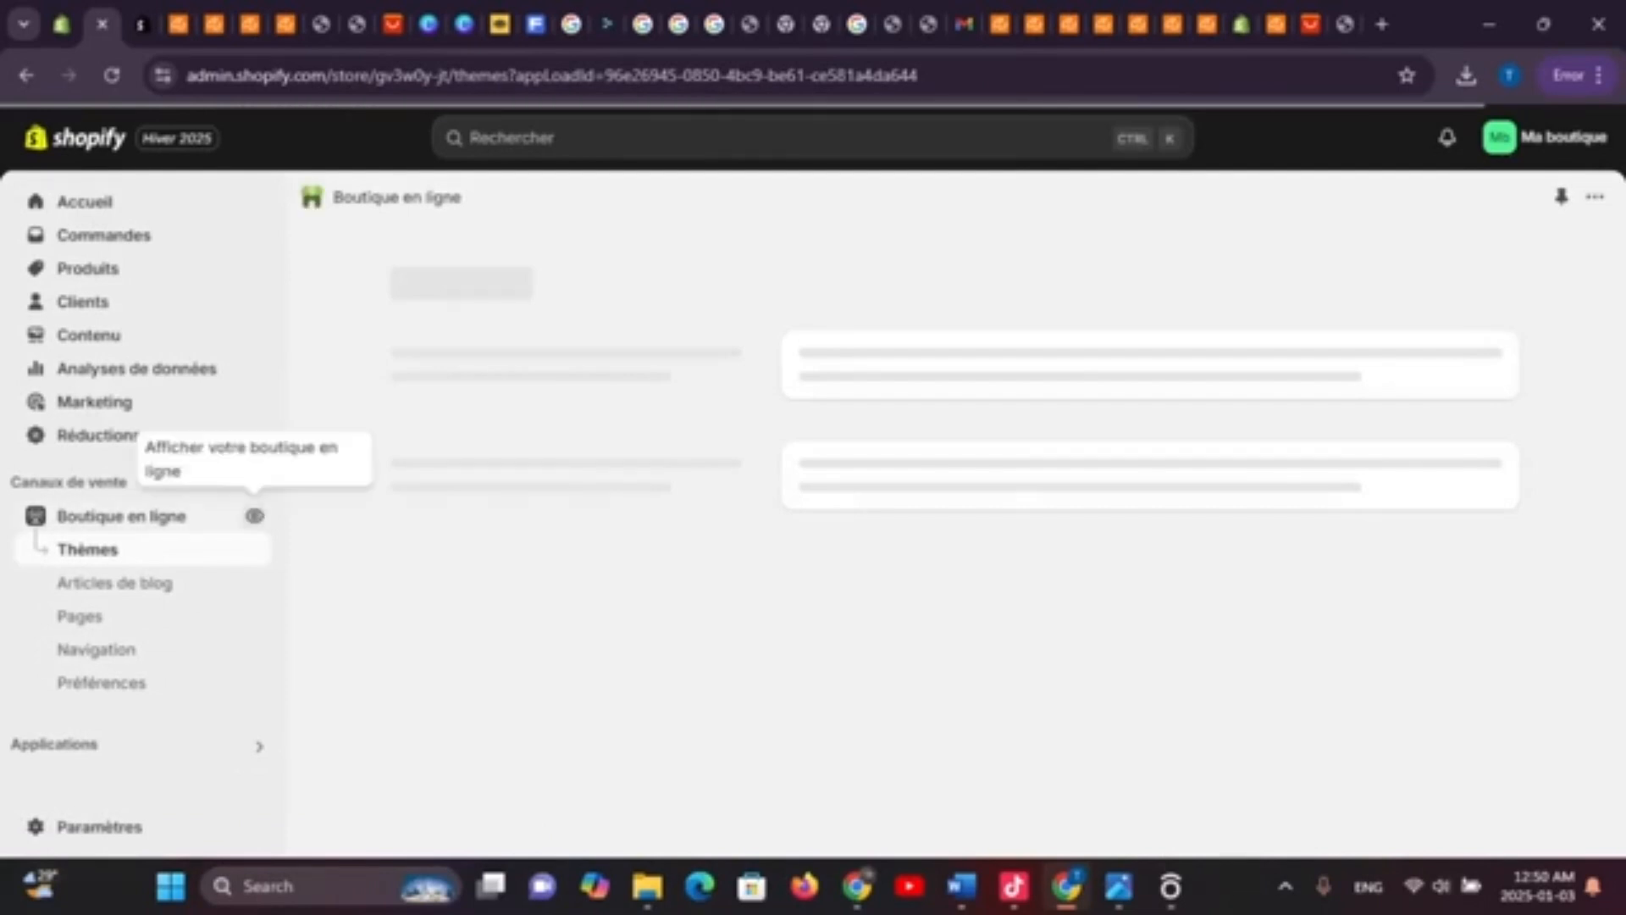
Open the live Boutique en ligne storefront in a new tab
right_click(255, 515)
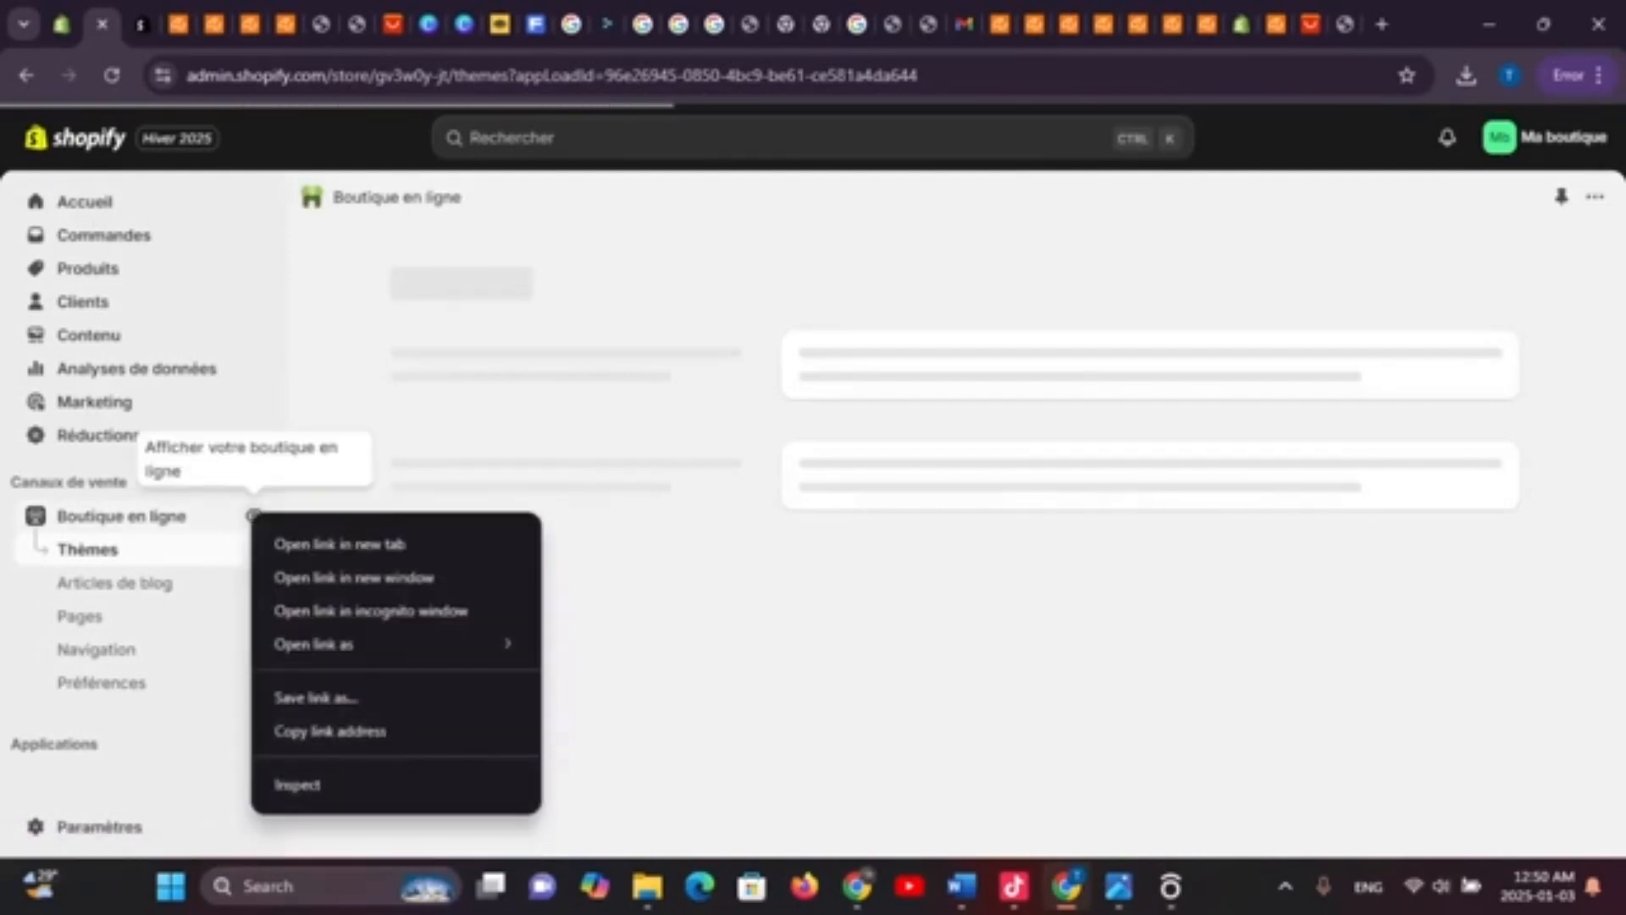
click(337, 544)
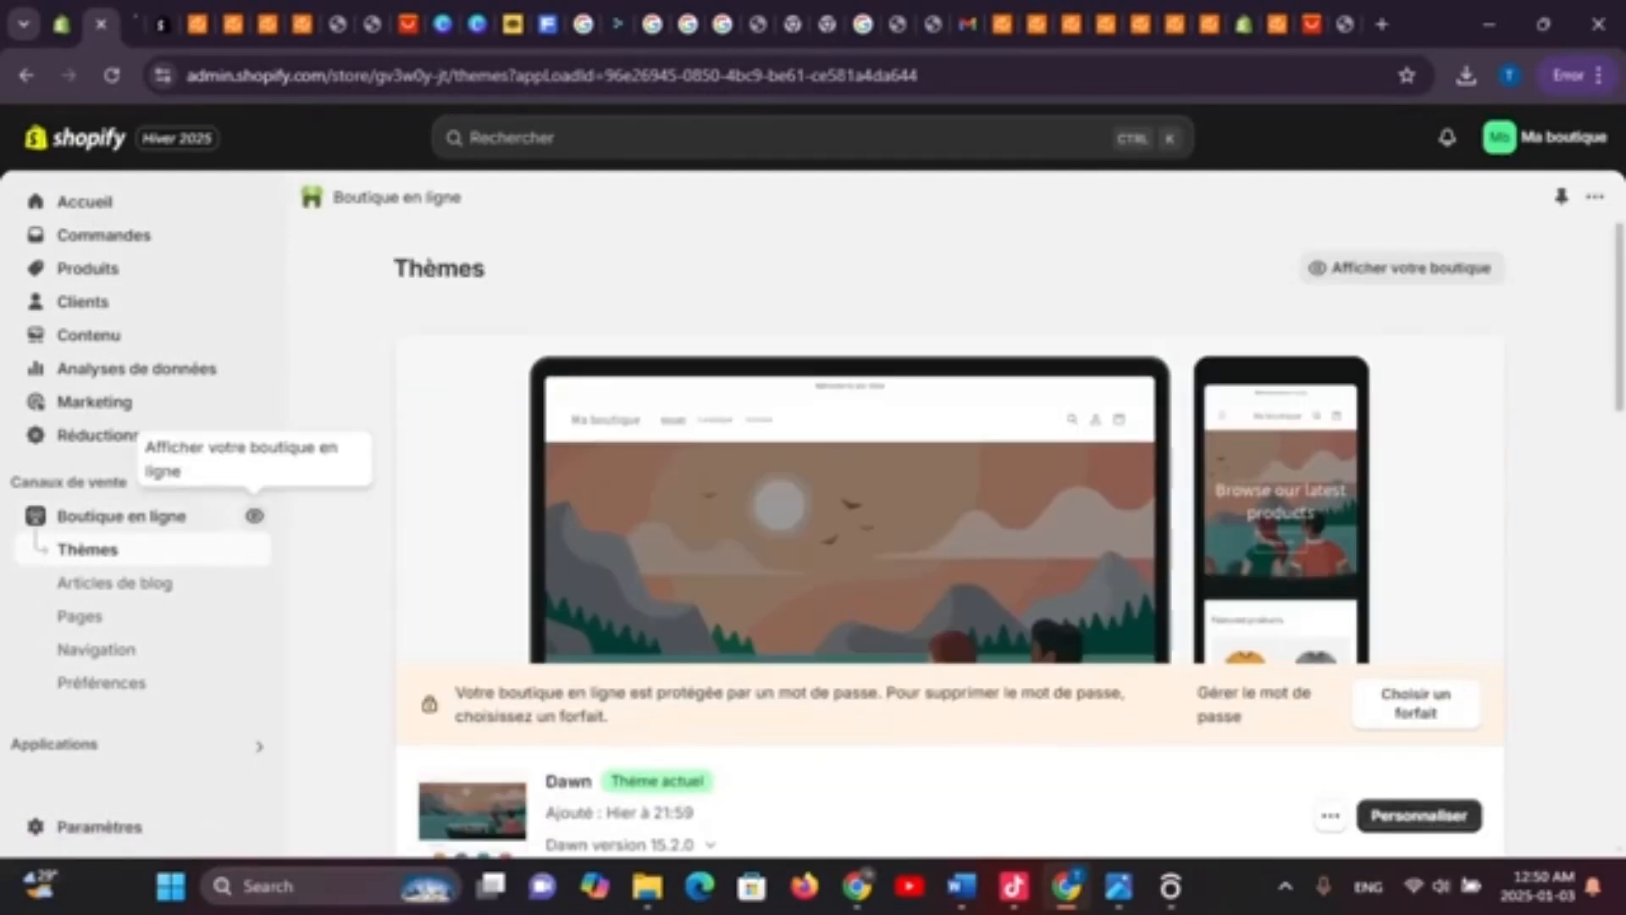
key(ctrl+Tab)
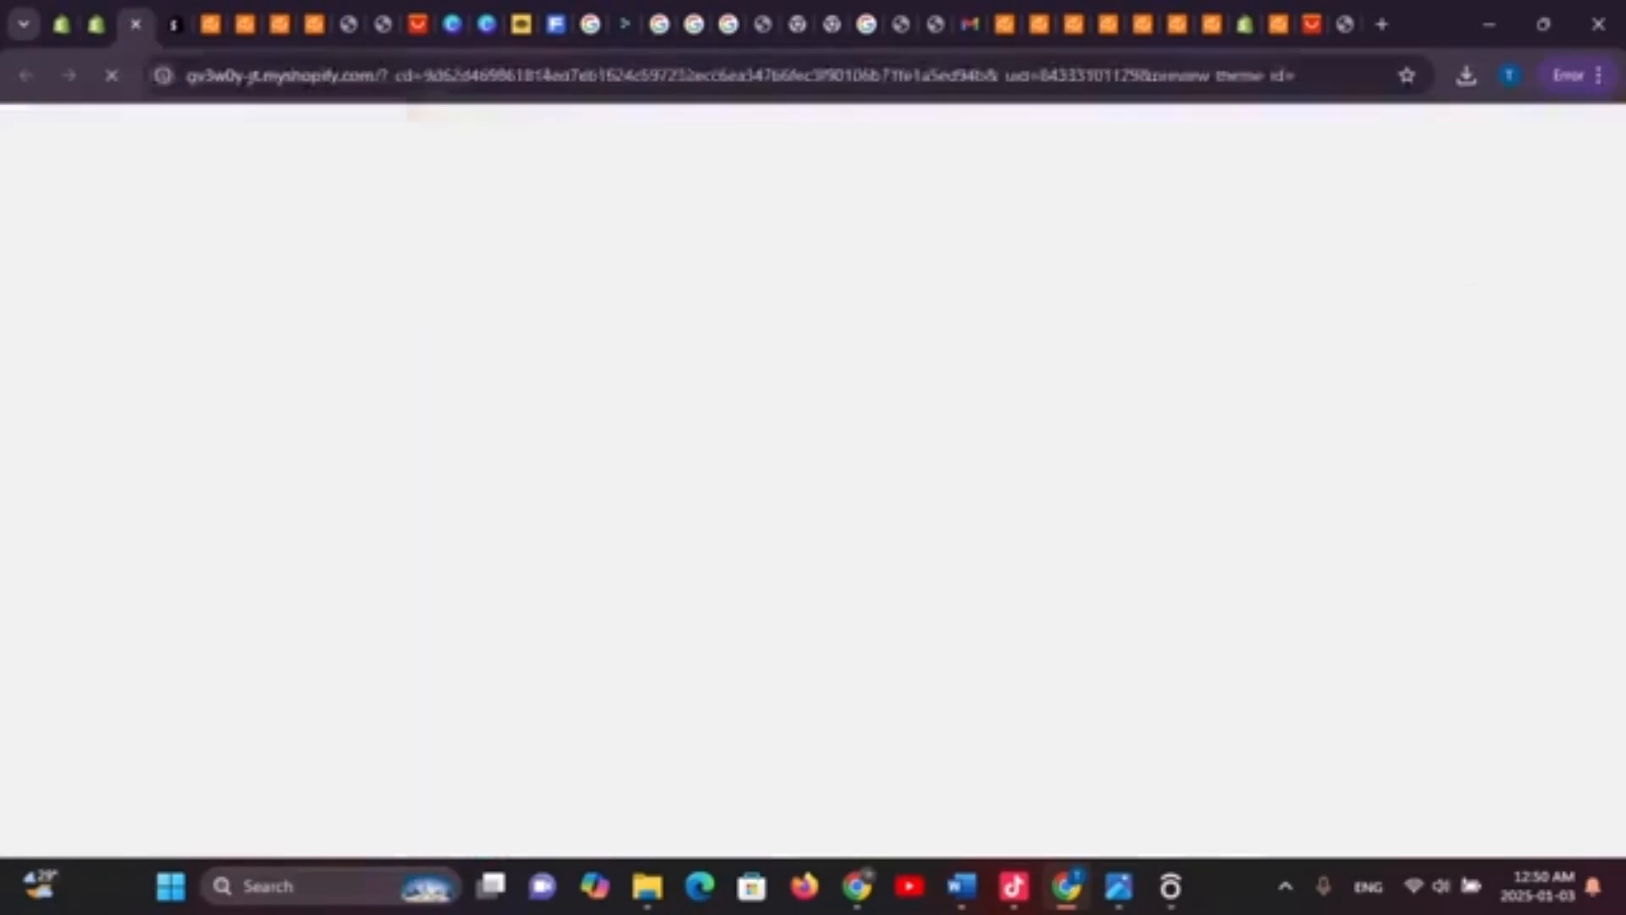
Scroll the storefront to confirm Laser dad shoes woman appears at CFA25,000 XOF among featured products
scroll(813, 475, down, 10)
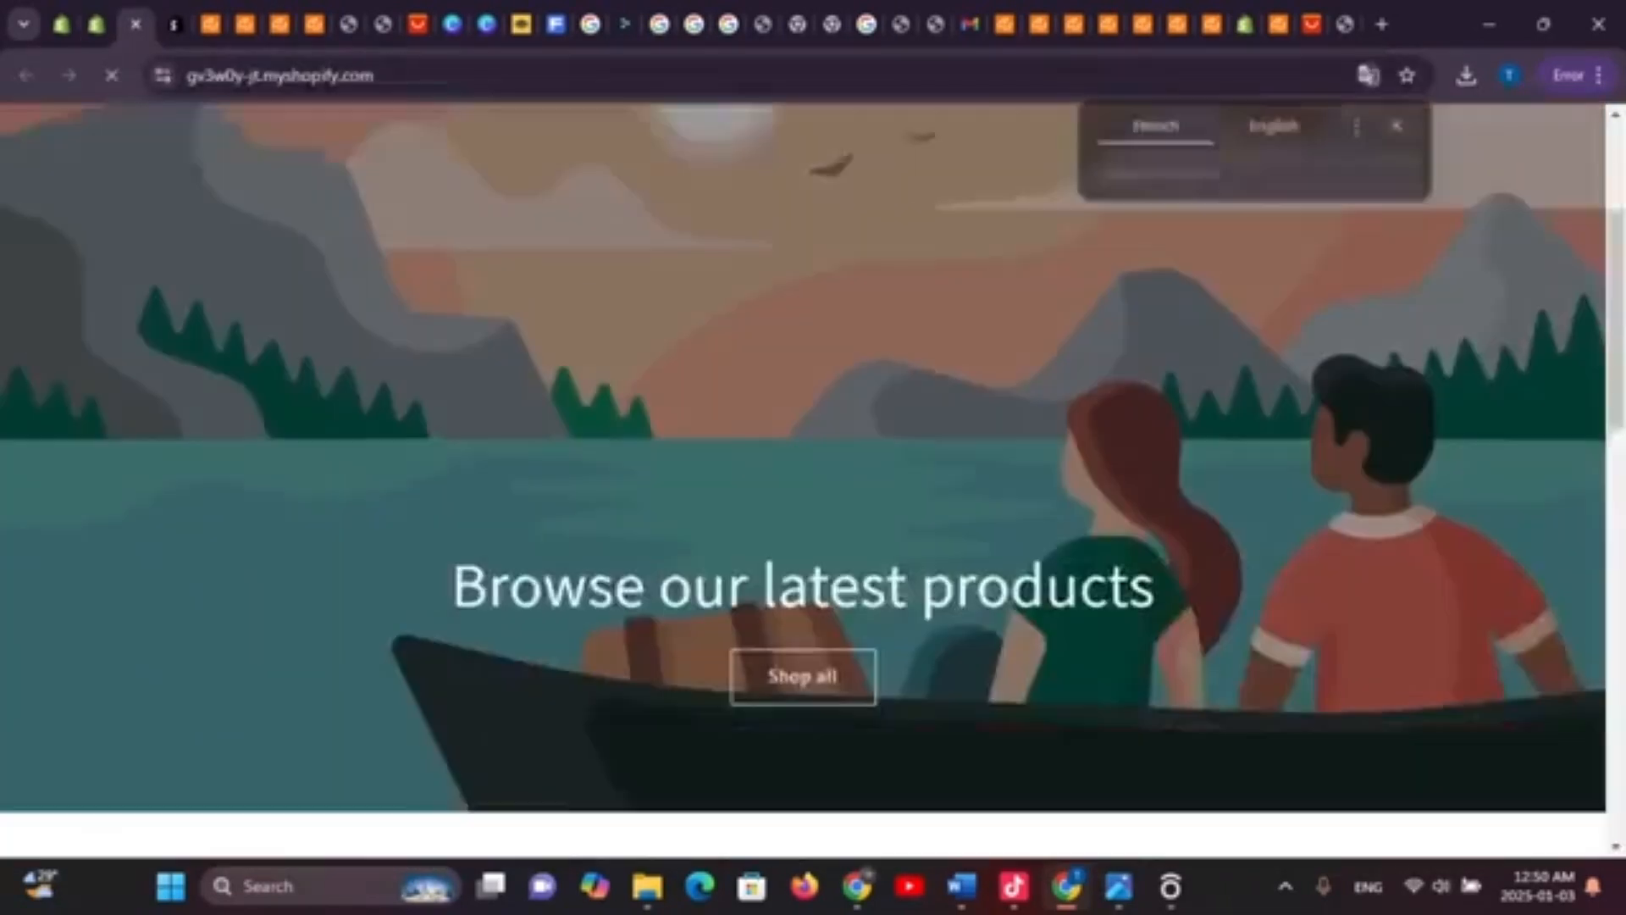
scroll(814, 474, down, 3)
scroll(813, 474, up, 6)
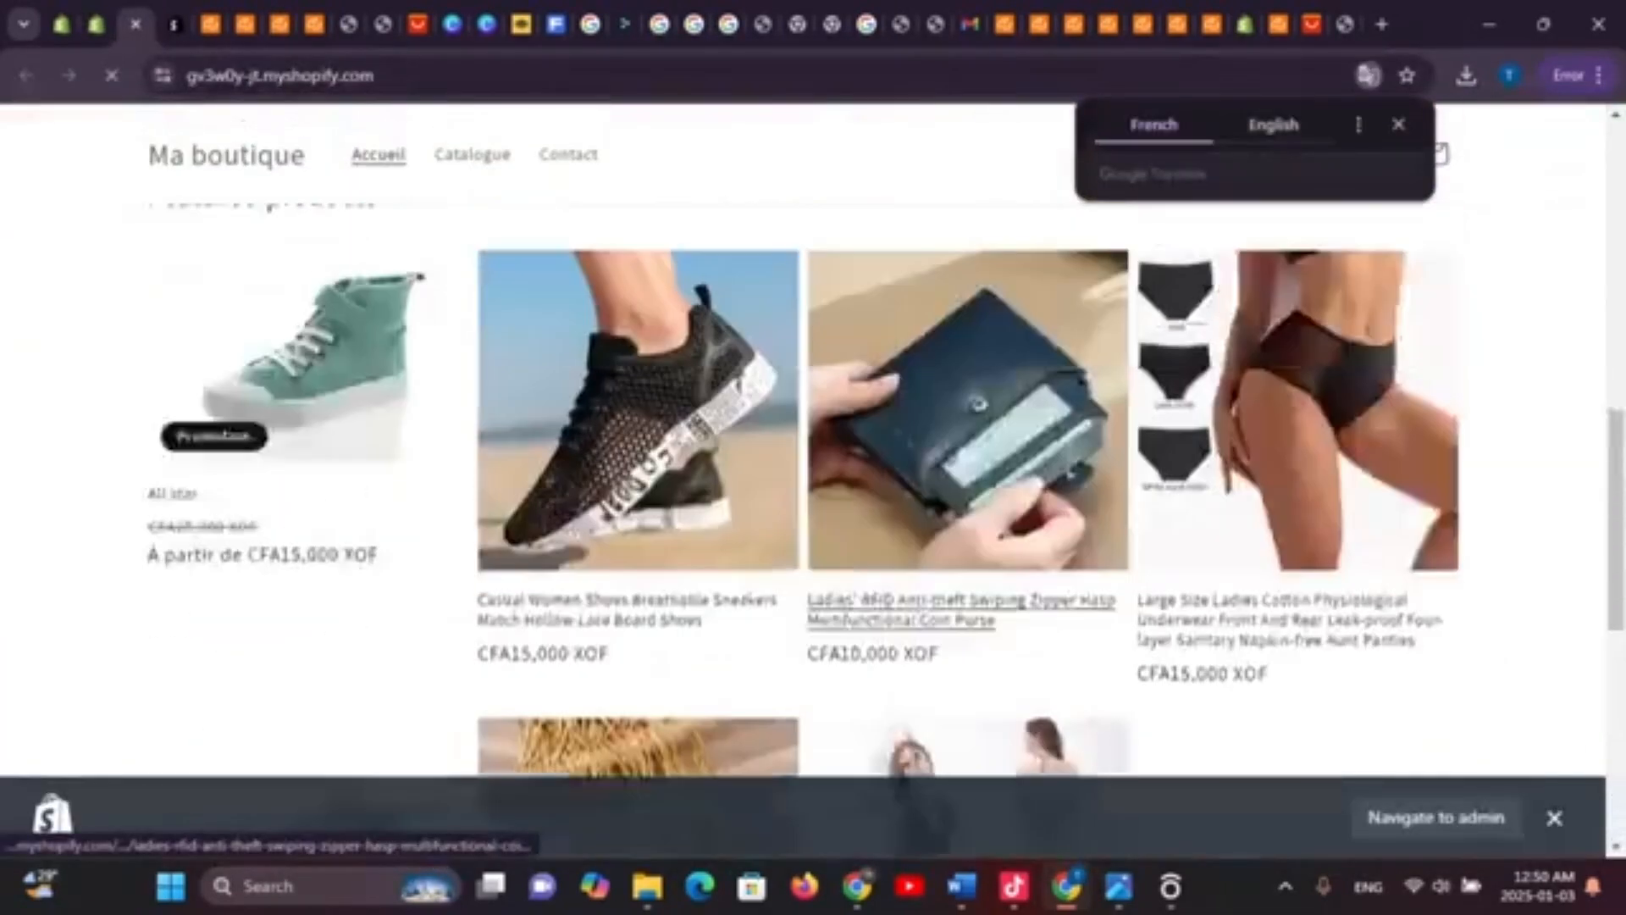
scroll(813, 474, down, 8)
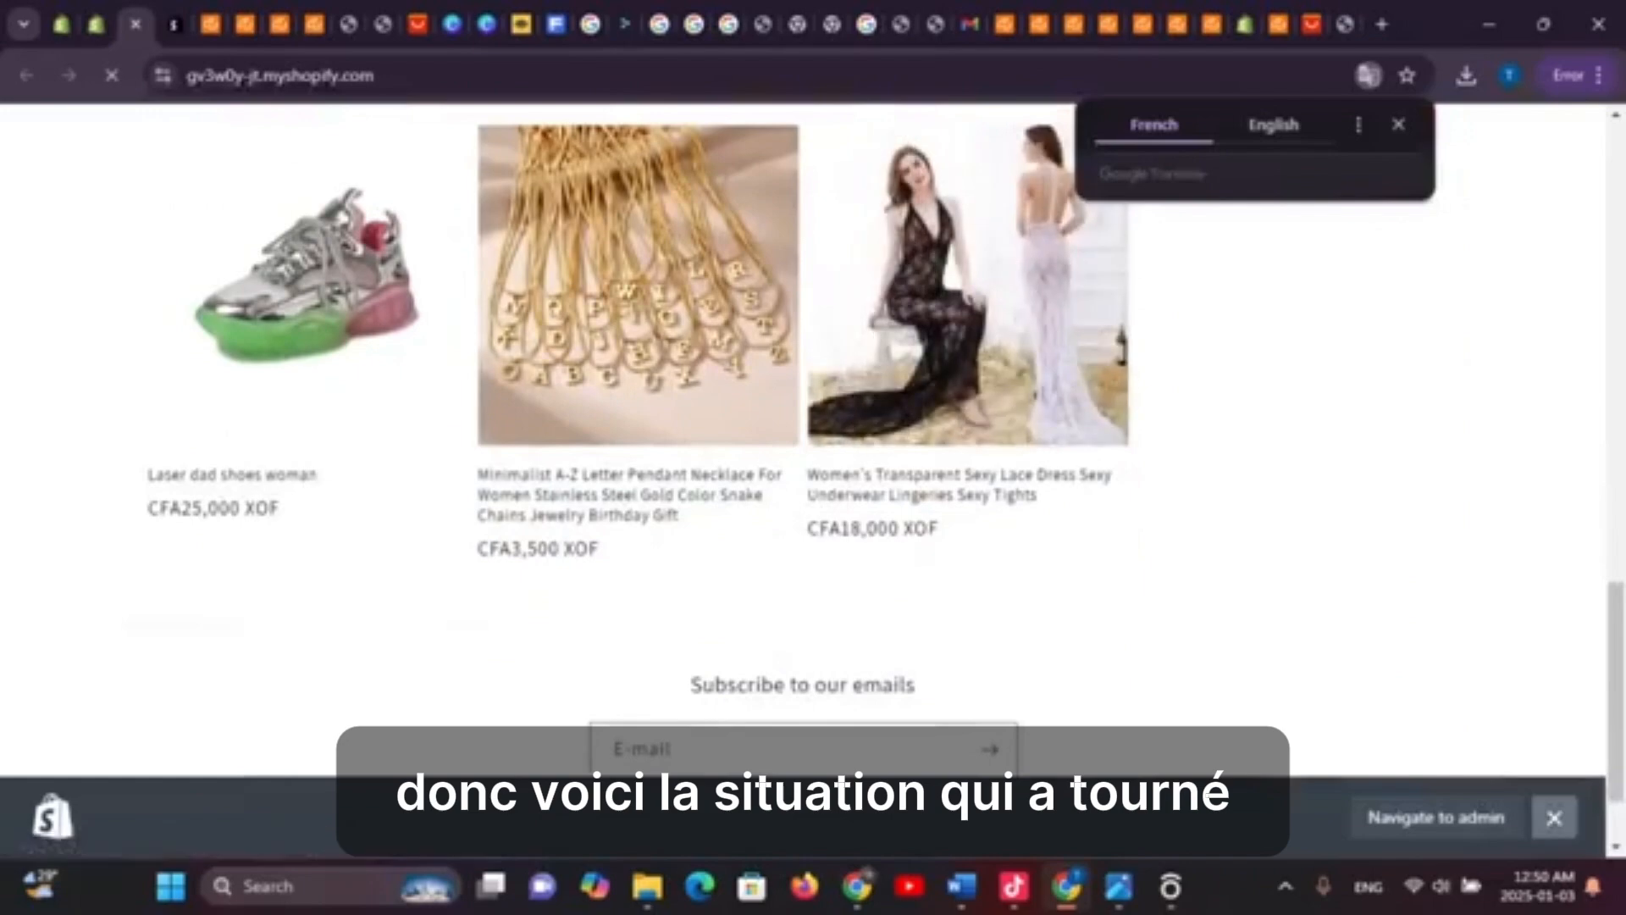
scroll(813, 474, up, 8)
scroll(814, 474, down, 8)
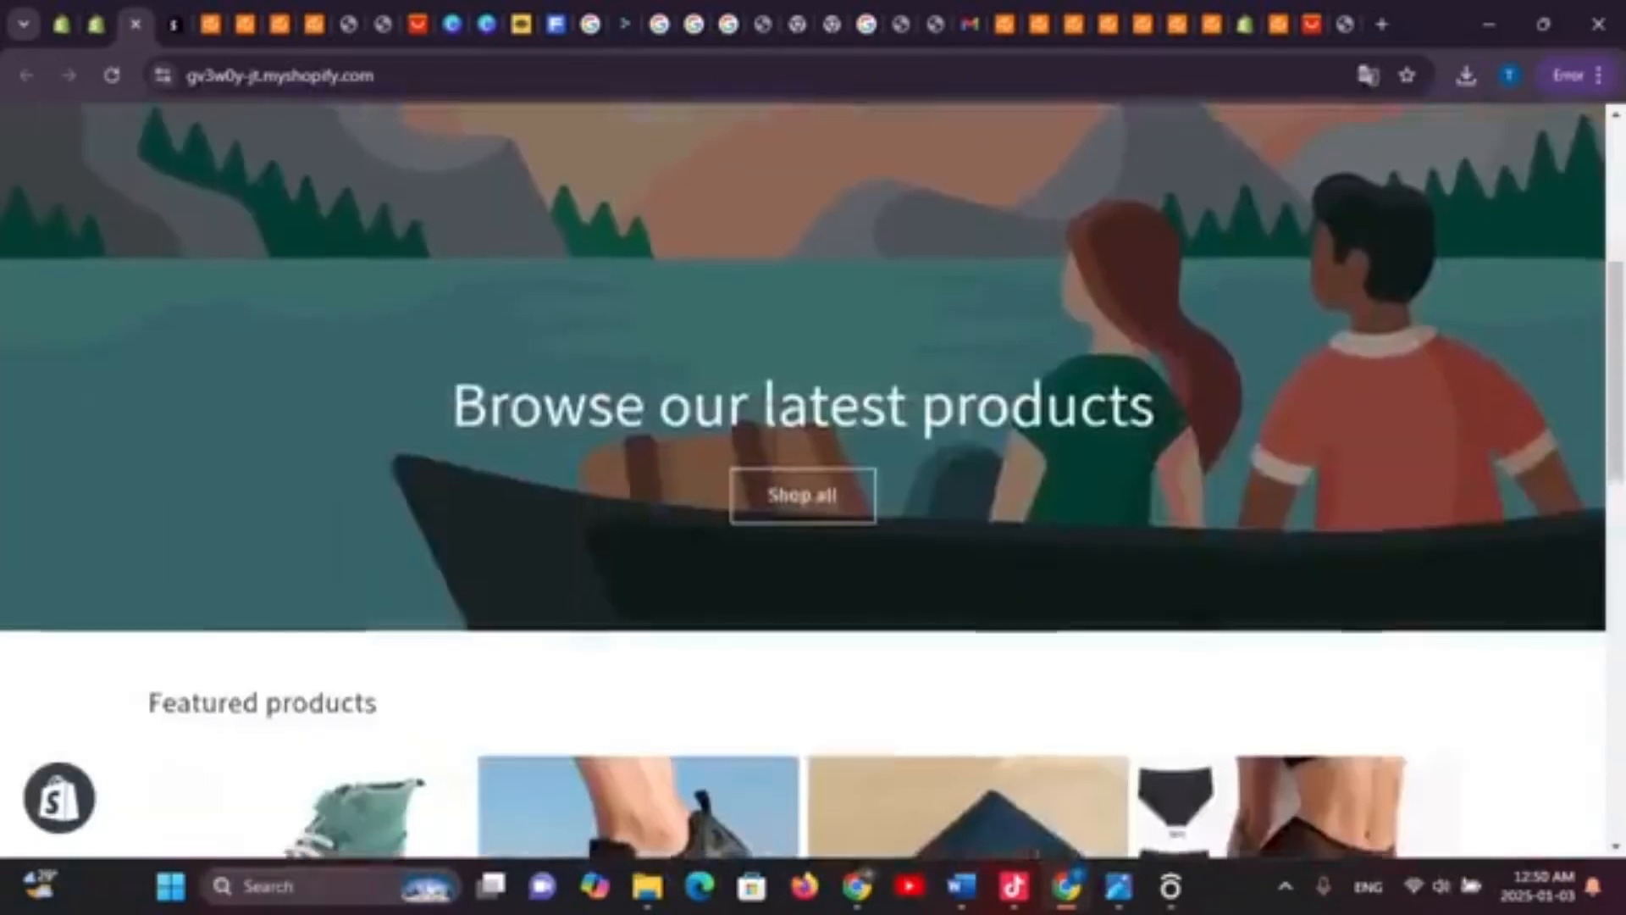
scroll(813, 475, up, 5)
scroll(813, 475, down, 3)
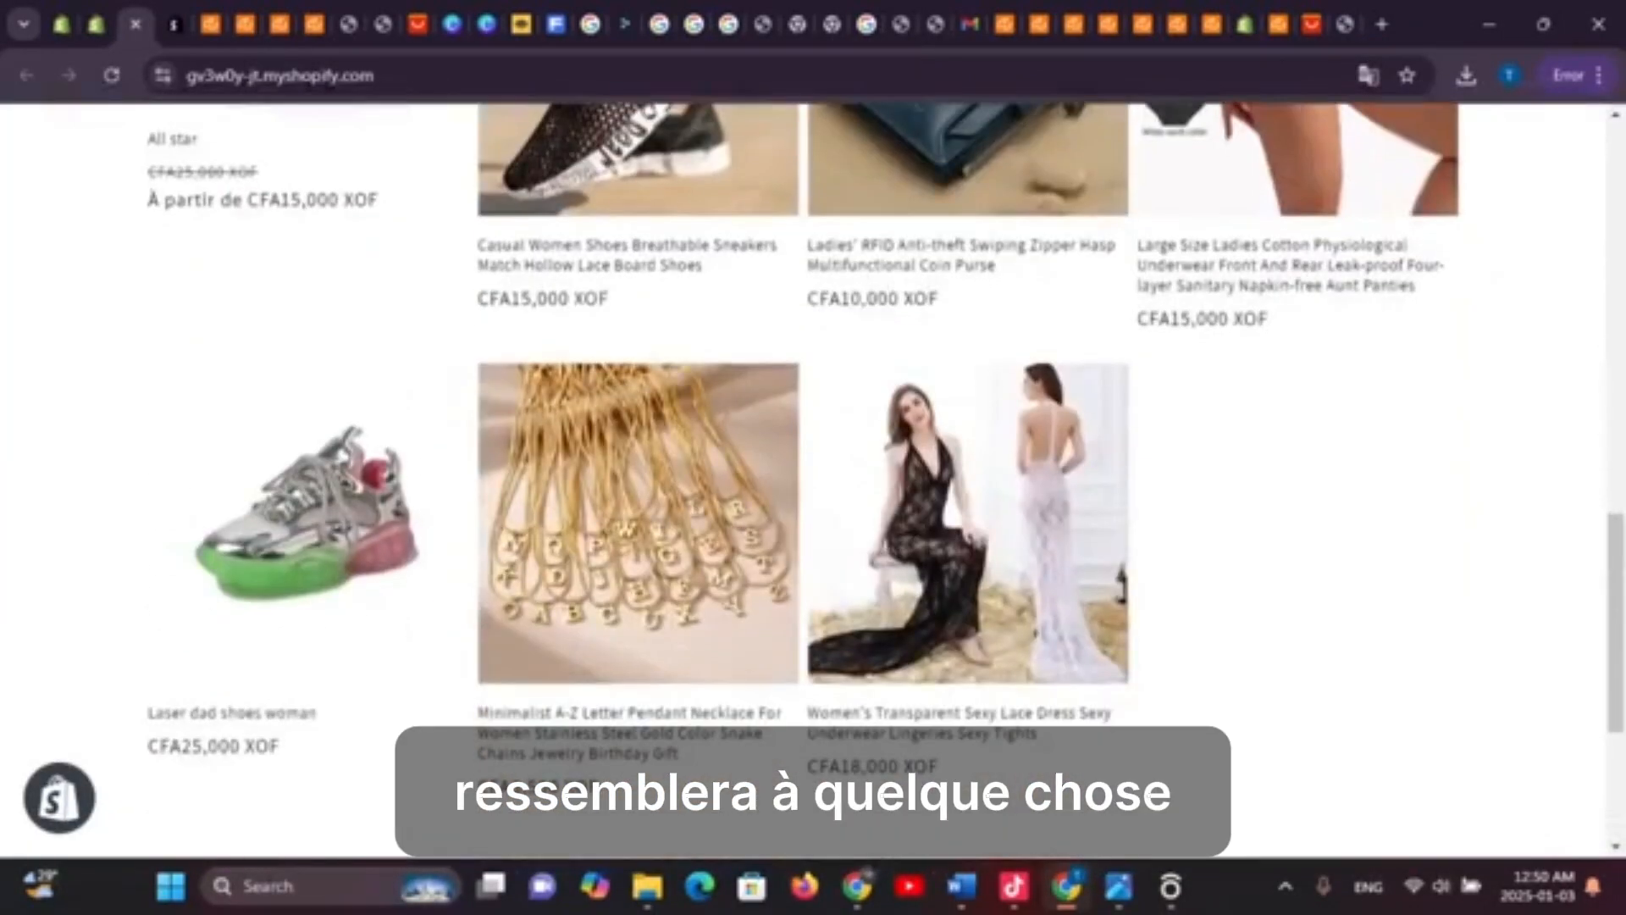
scroll(1229, 593, up, 5)
scroll(1228, 593, down, 6)
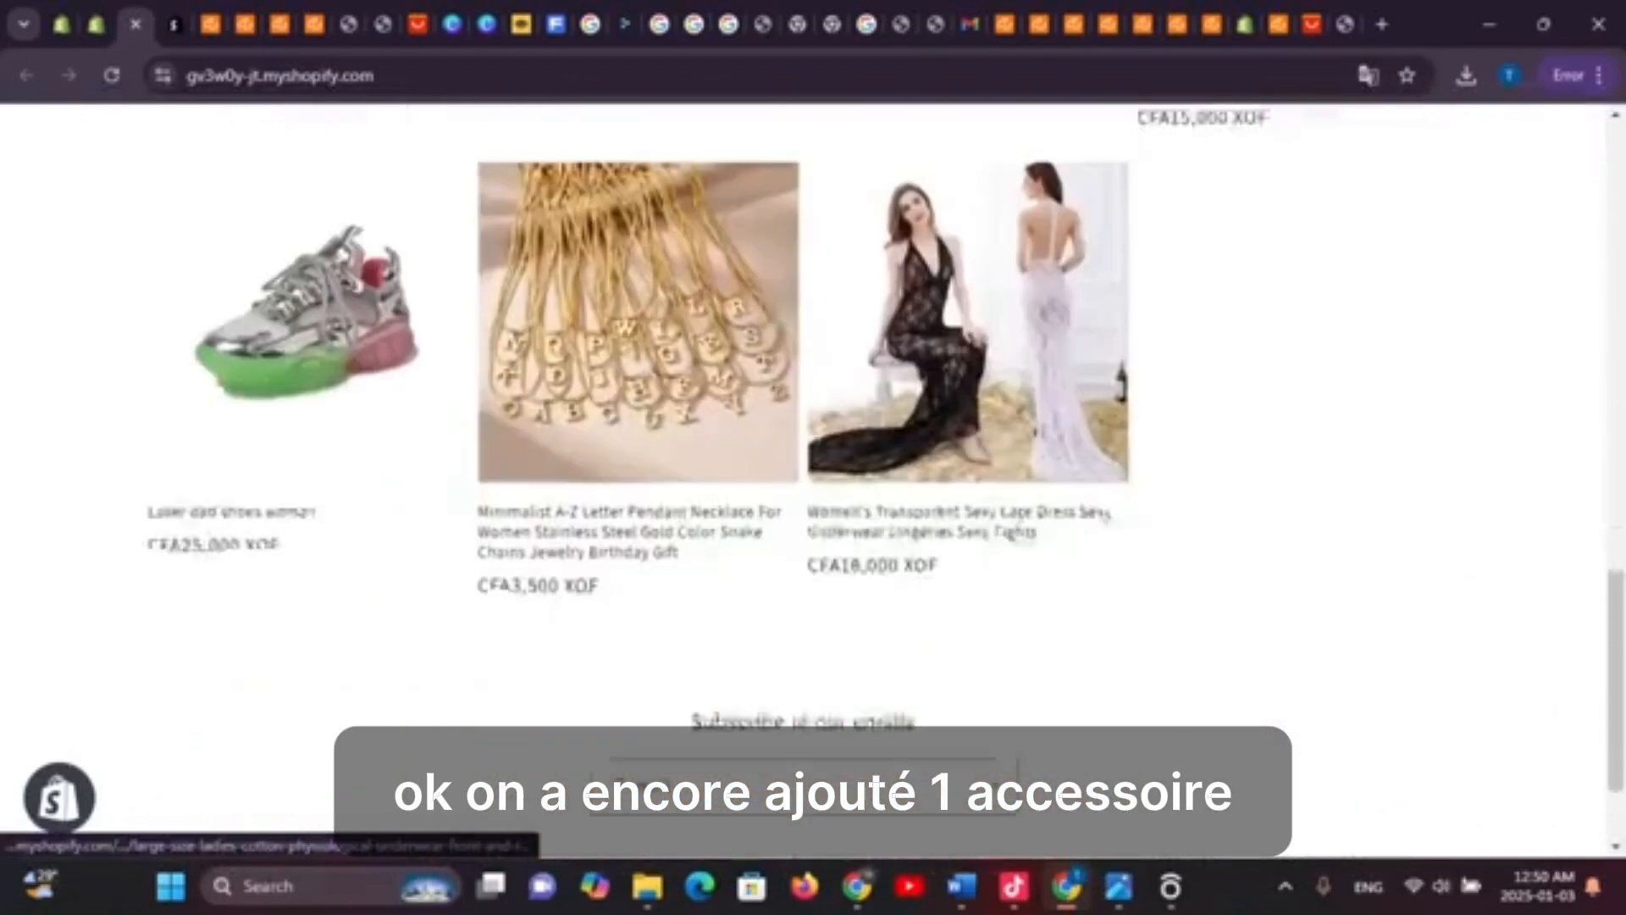
scroll(814, 508, up, 10)
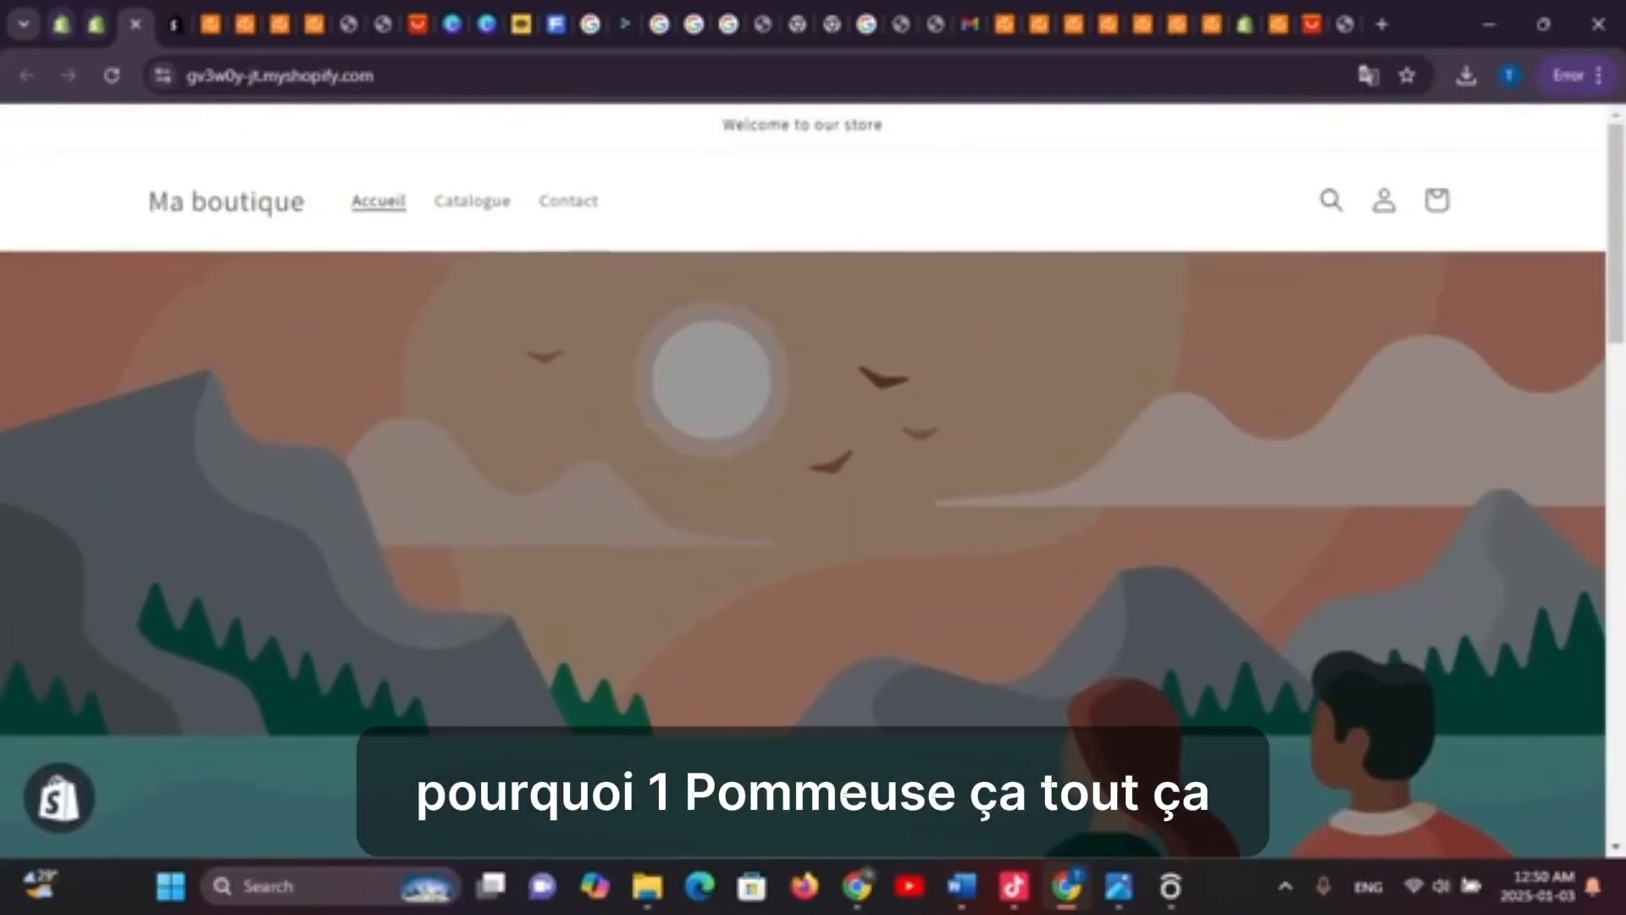
Go back to the admin Thèmes page and scroll through it
click(96, 24)
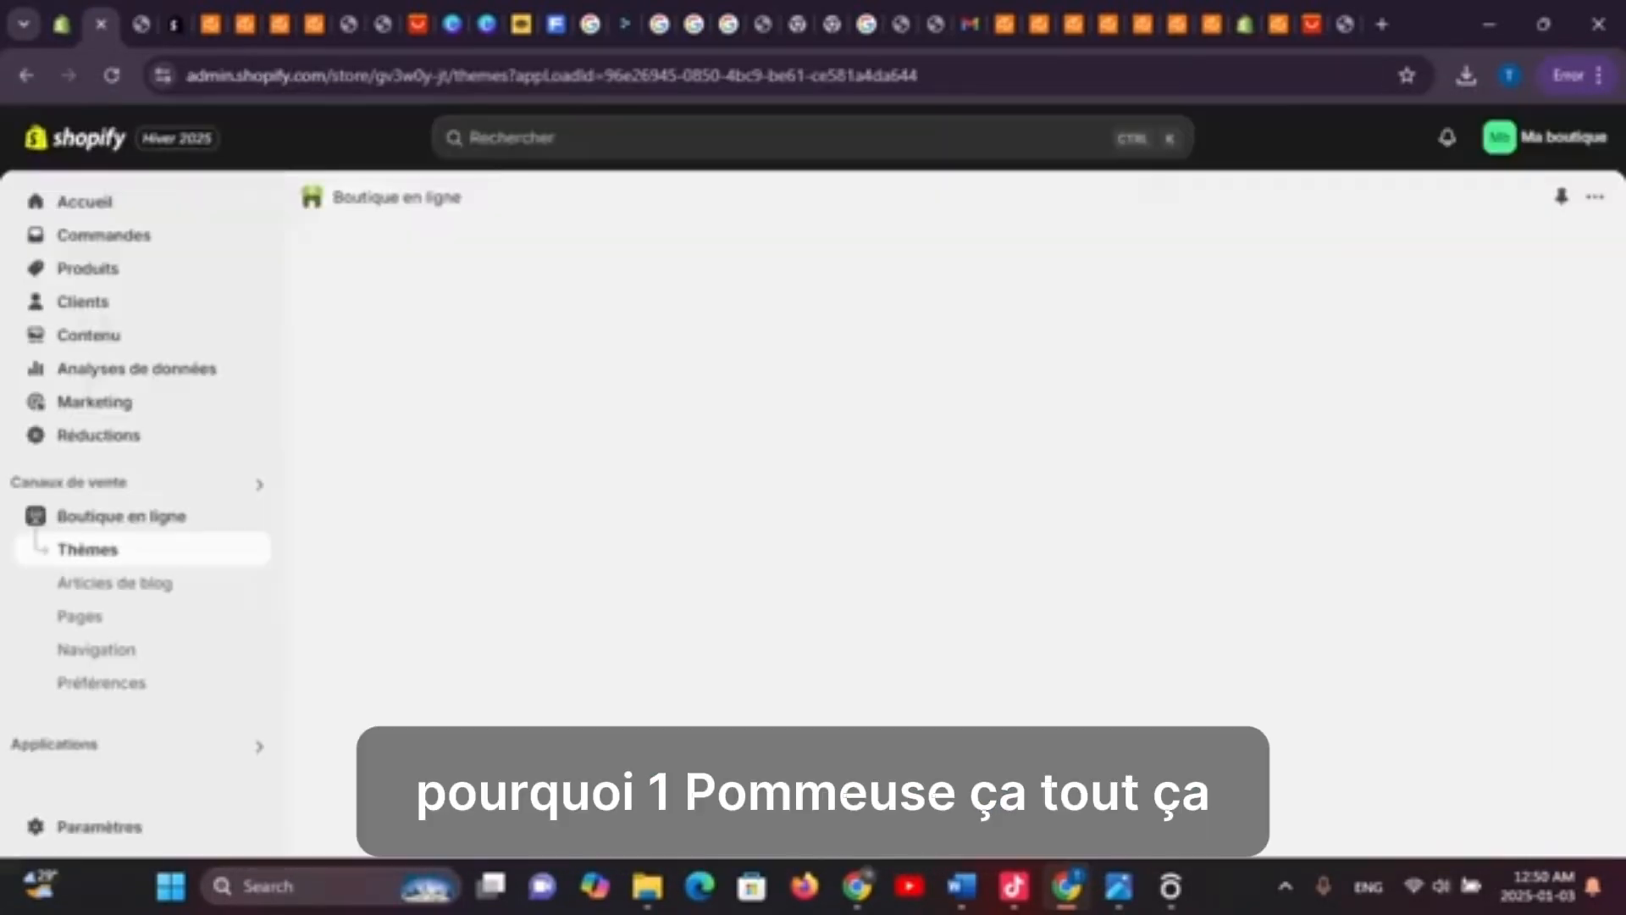
scroll(948, 508, down, 12)
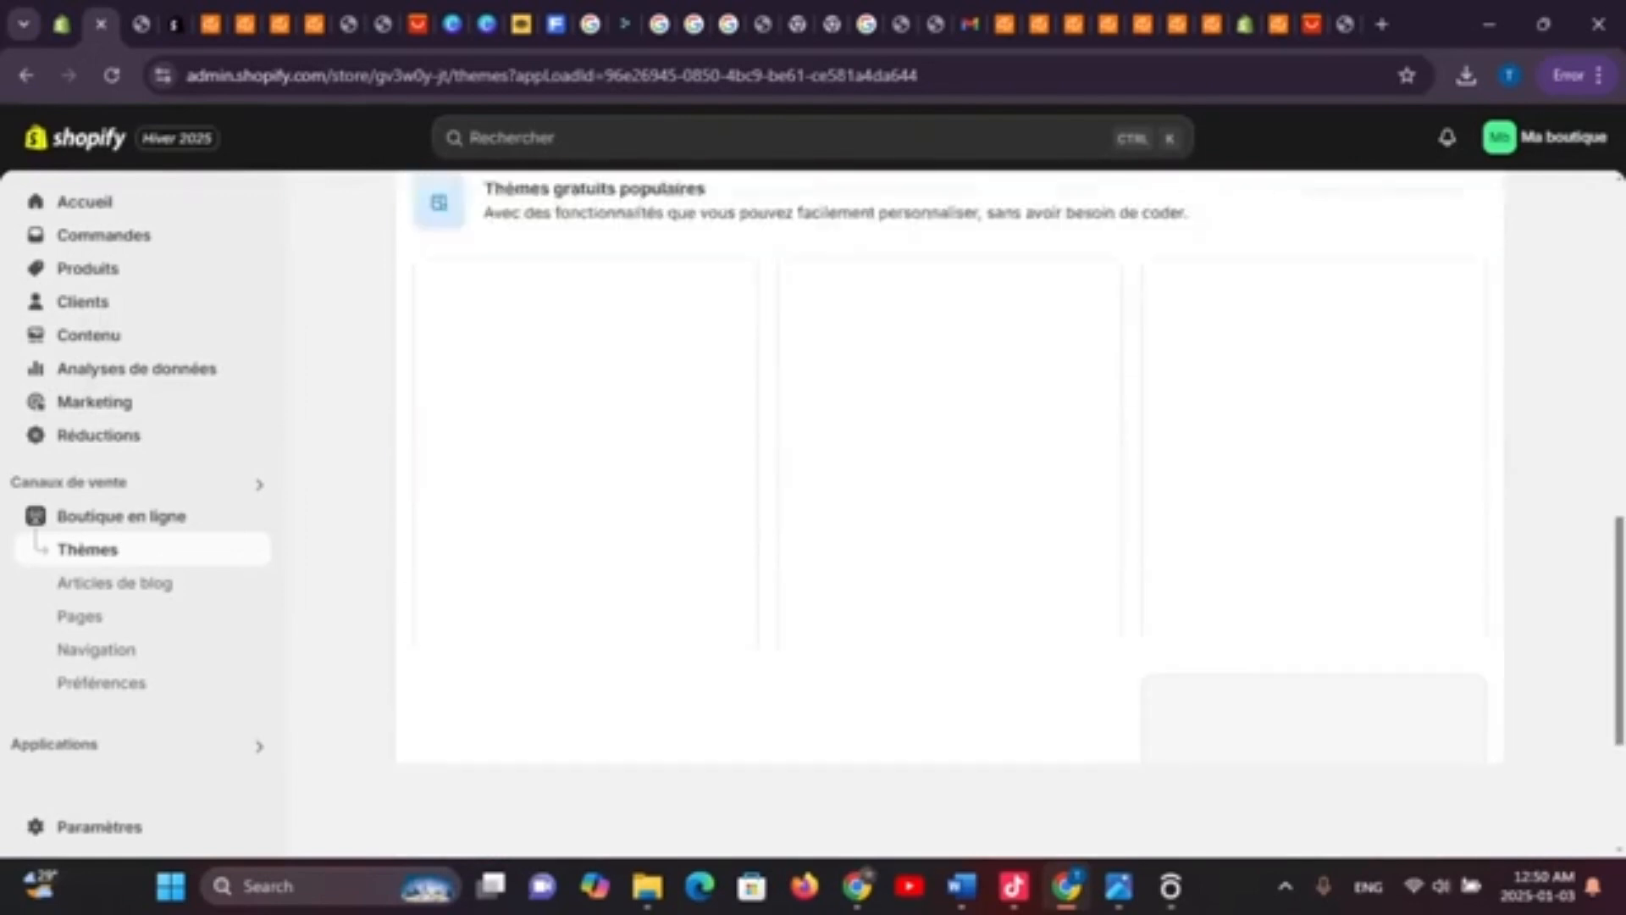
scroll(949, 508, up, 5)
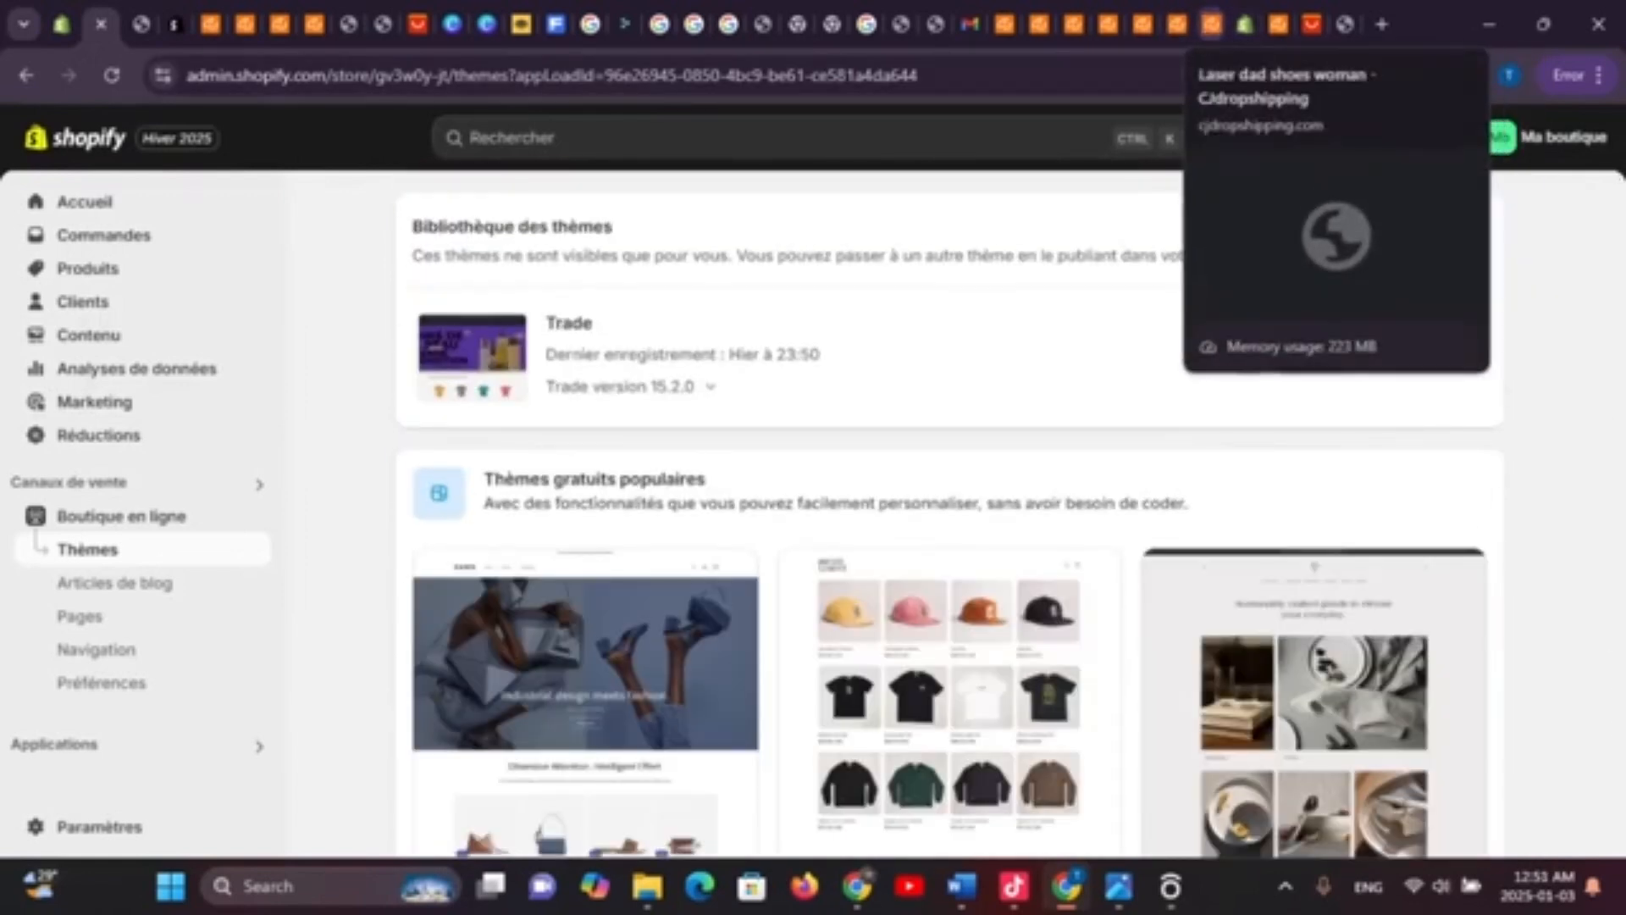
Open the listed shoe from CJdropshipping's 'View it in store' confirmation, then return to the storefront home page
click(1213, 24)
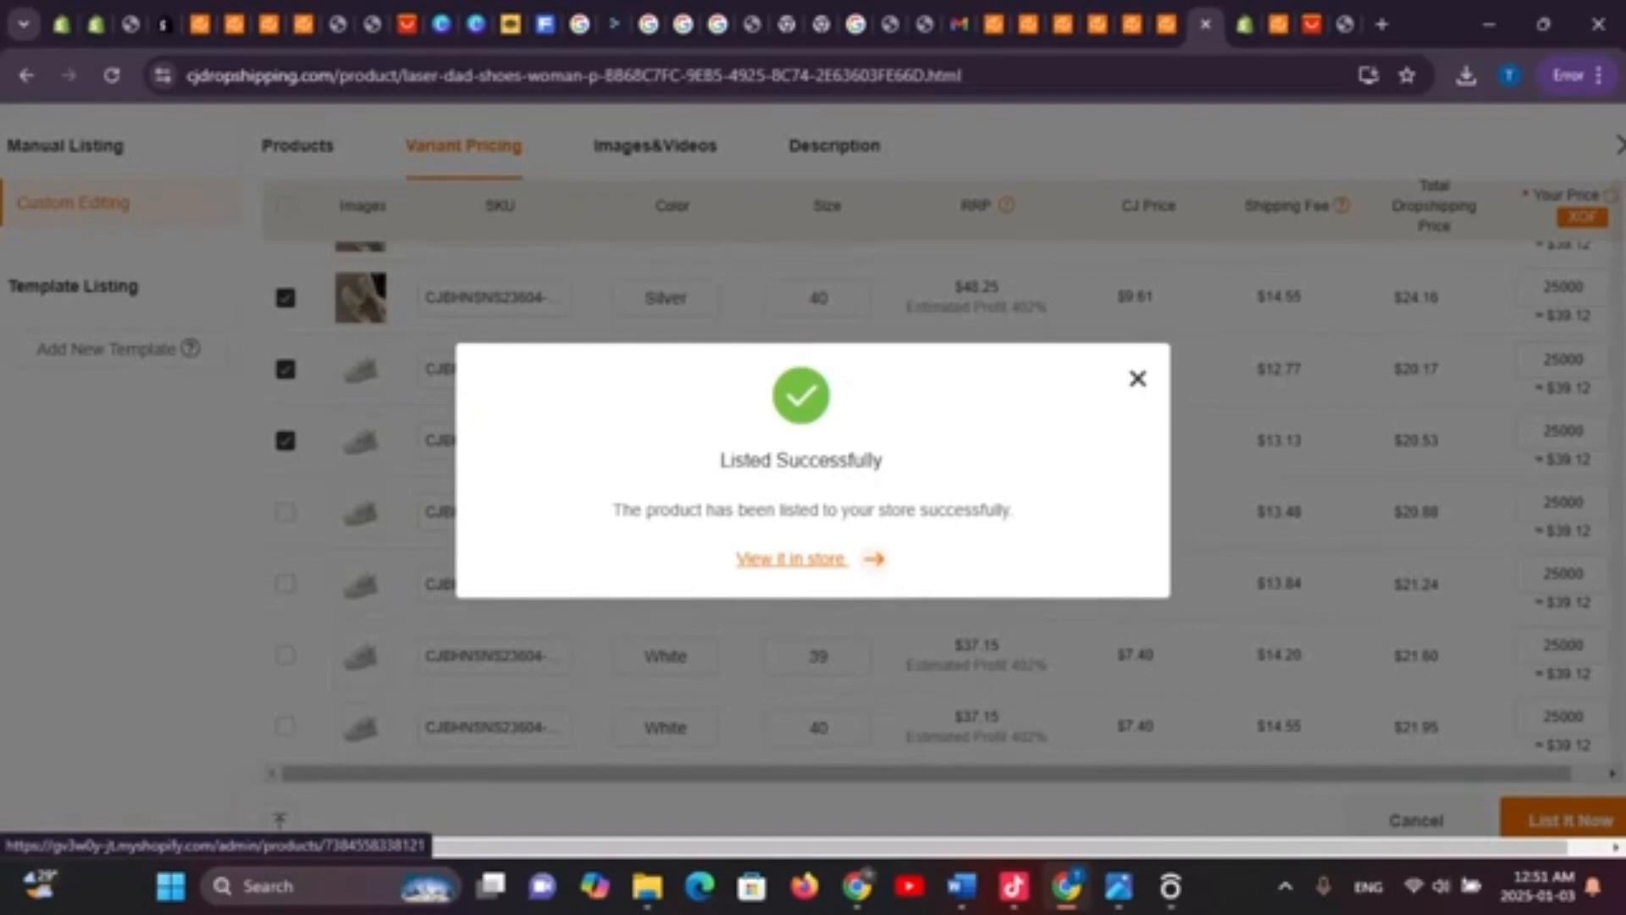
click(791, 559)
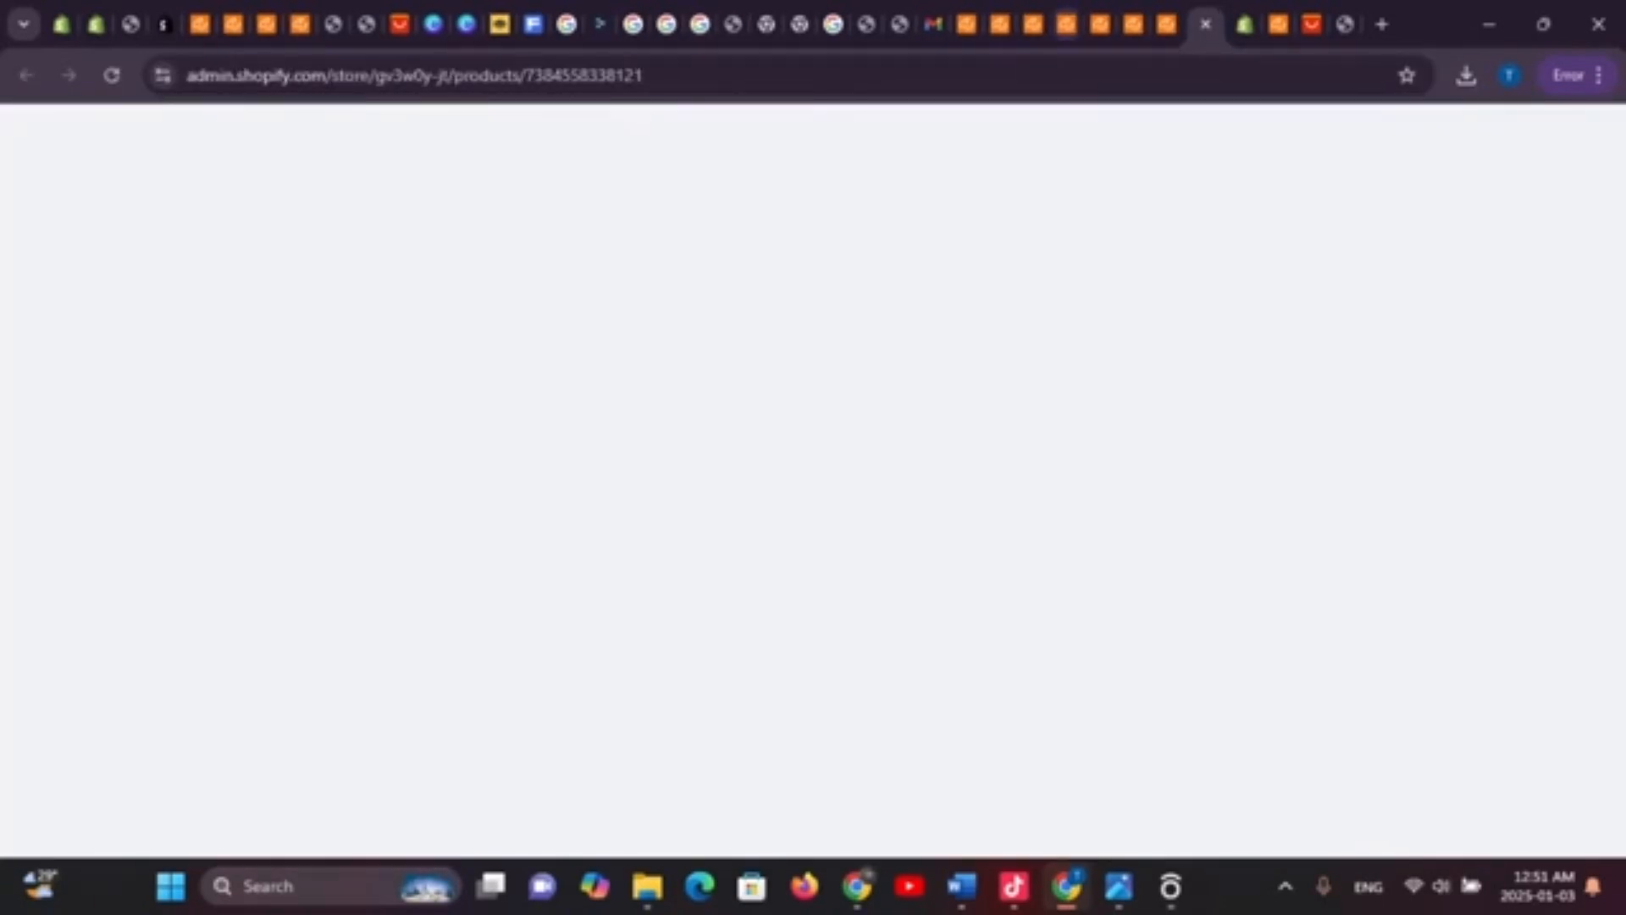
click(131, 23)
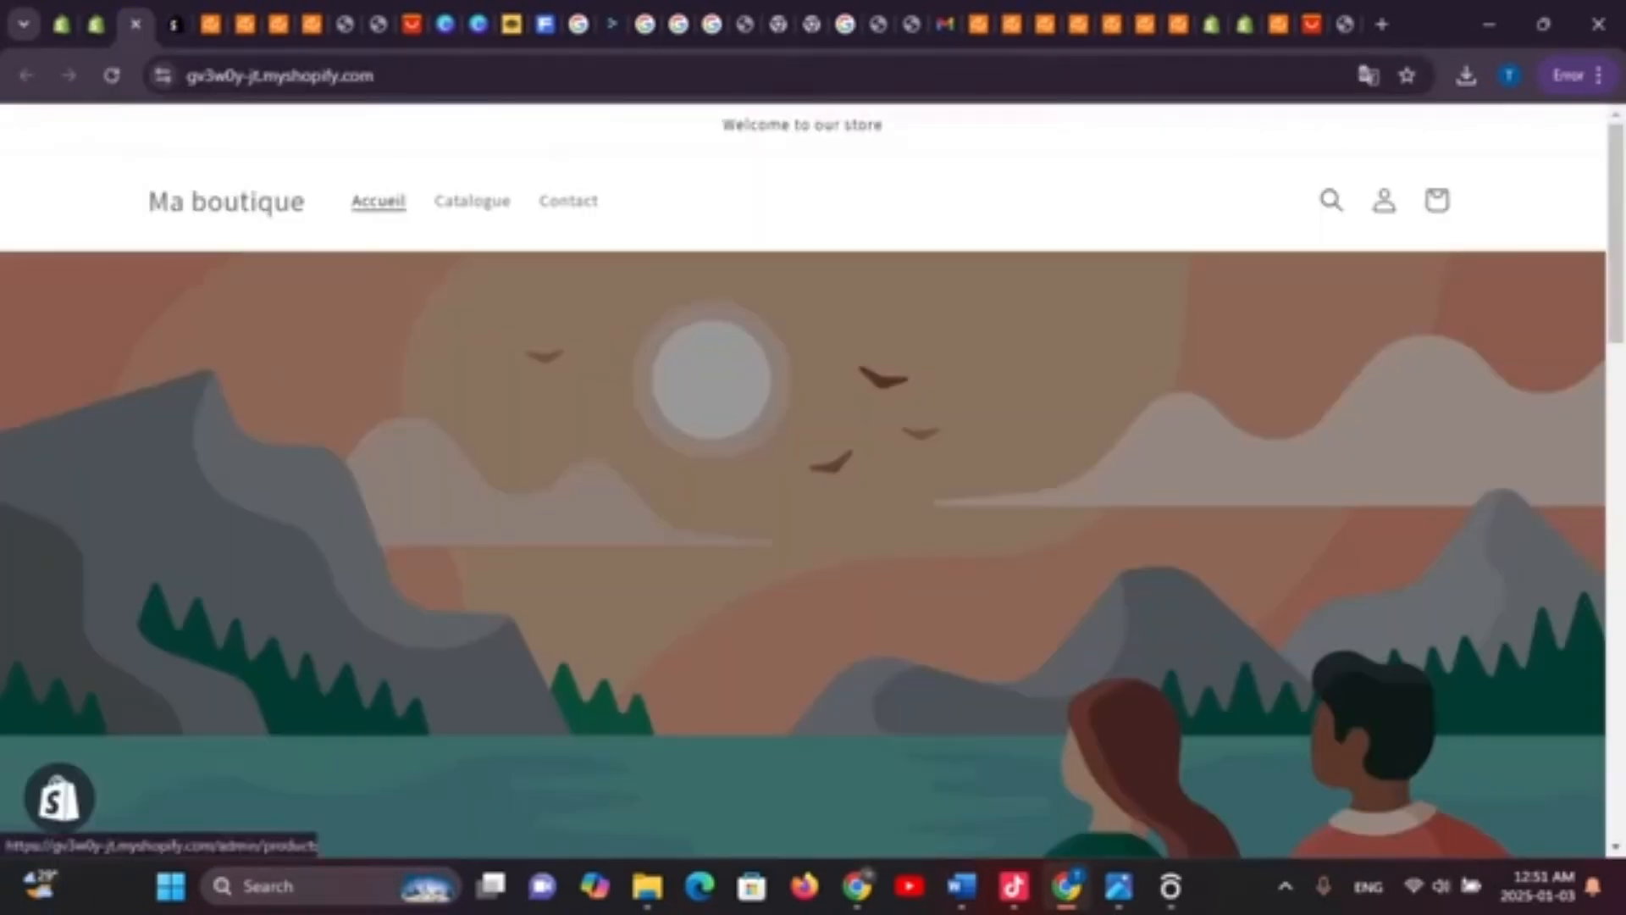